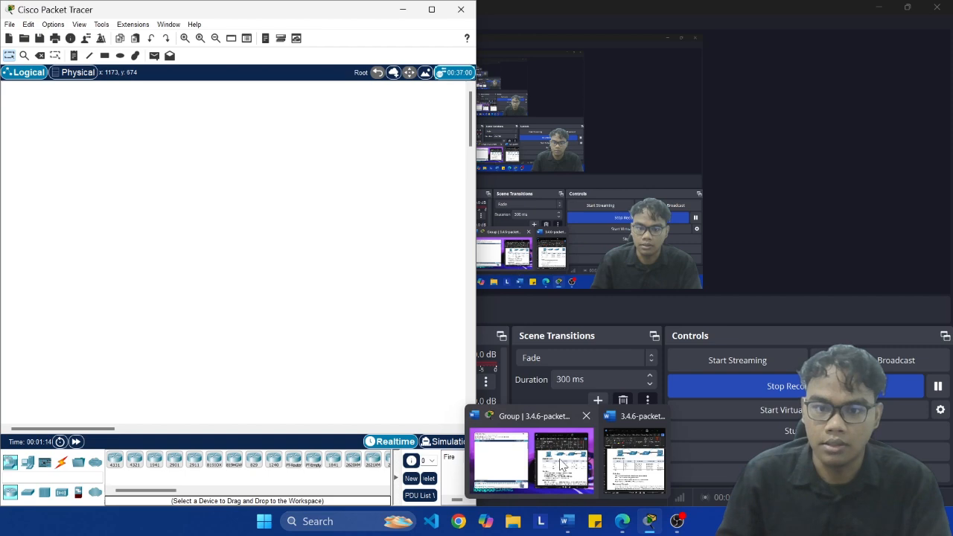
Step: Switch to the 3.4.6 lab document in Word and bring its full topology diagram and addressing table into view
click(561, 462)
scroll(696, 400, up, 3)
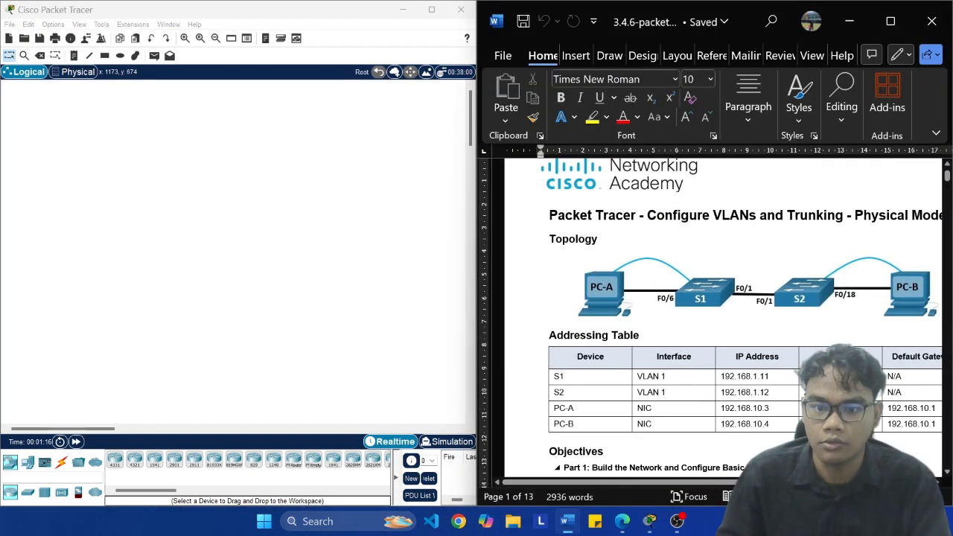
drag(752, 483, 792, 482)
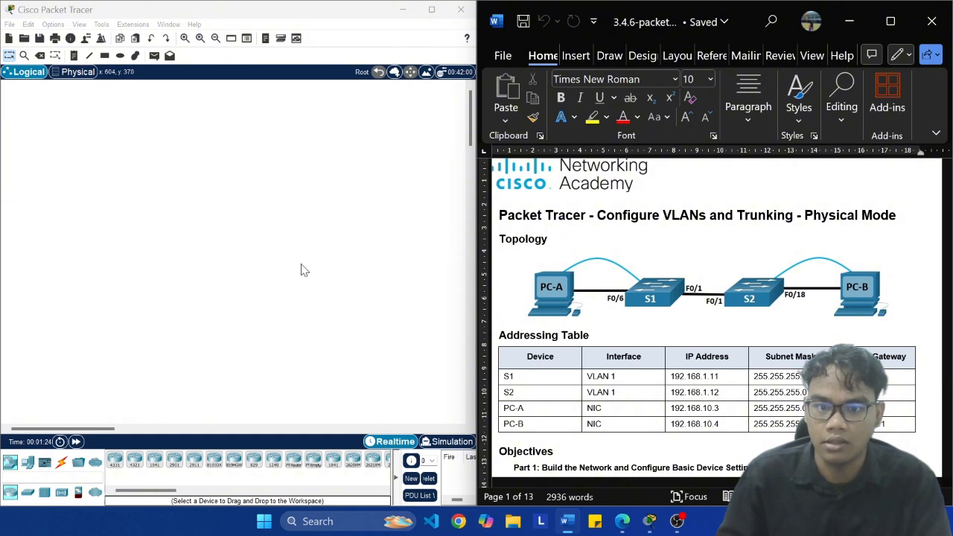
Step: Switch to Packet Tracer and place two PCs in the logical workspace, spaced well apart for the lab topology
click(27, 463)
drag(115, 459, 84, 160)
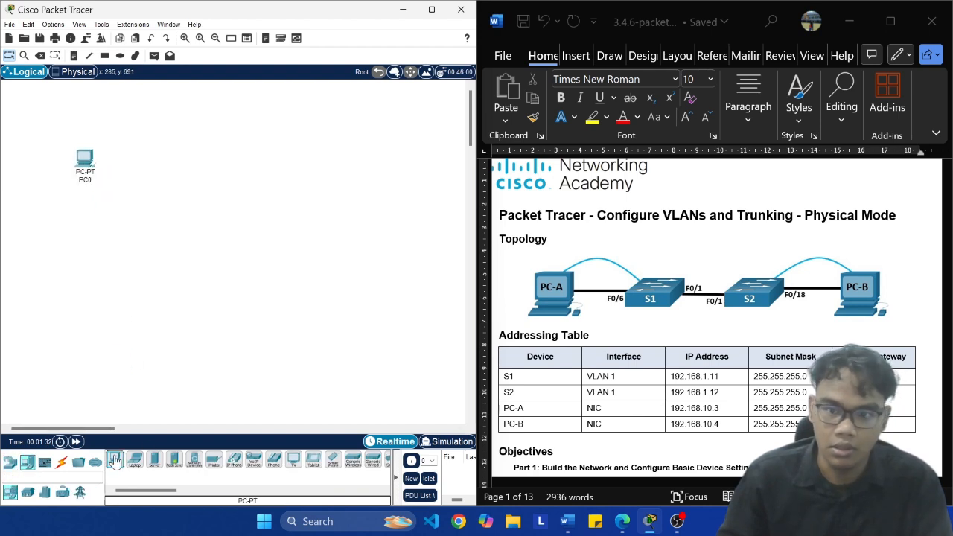
drag(116, 460, 336, 170)
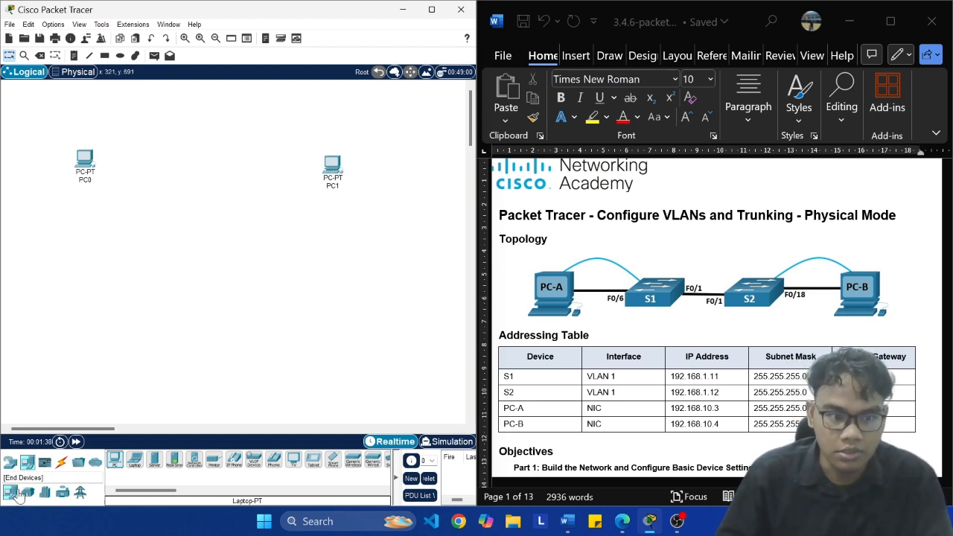
Step: Place two 2960 switches between the PCs and line up the four devices in a row
click(9, 462)
click(28, 492)
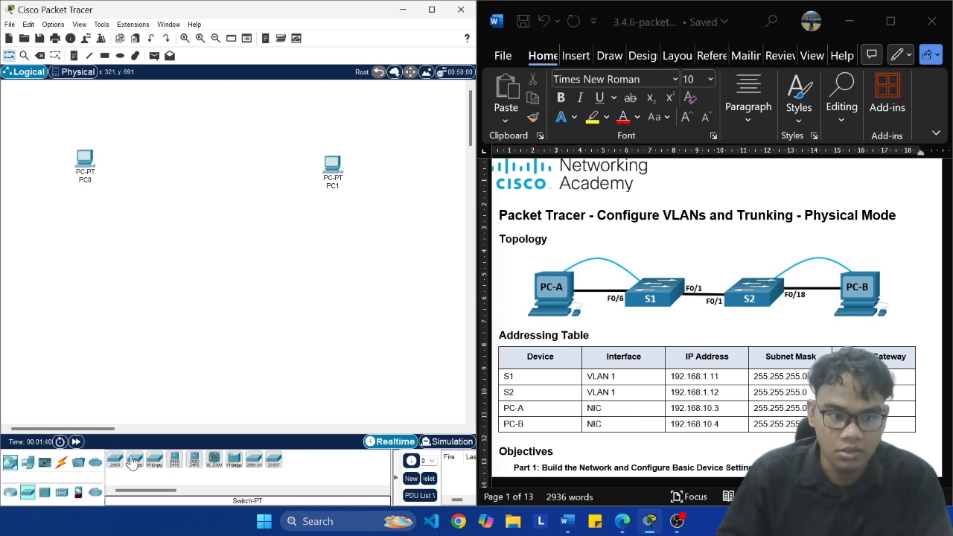
drag(115, 463, 160, 173)
drag(116, 463, 256, 184)
drag(81, 158, 81, 175)
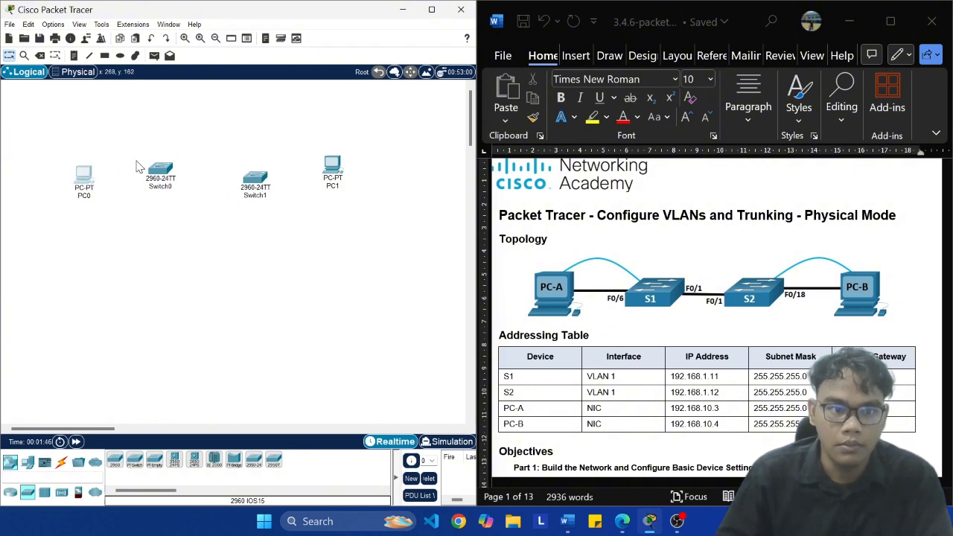
drag(158, 168, 165, 176)
drag(272, 186, 339, 184)
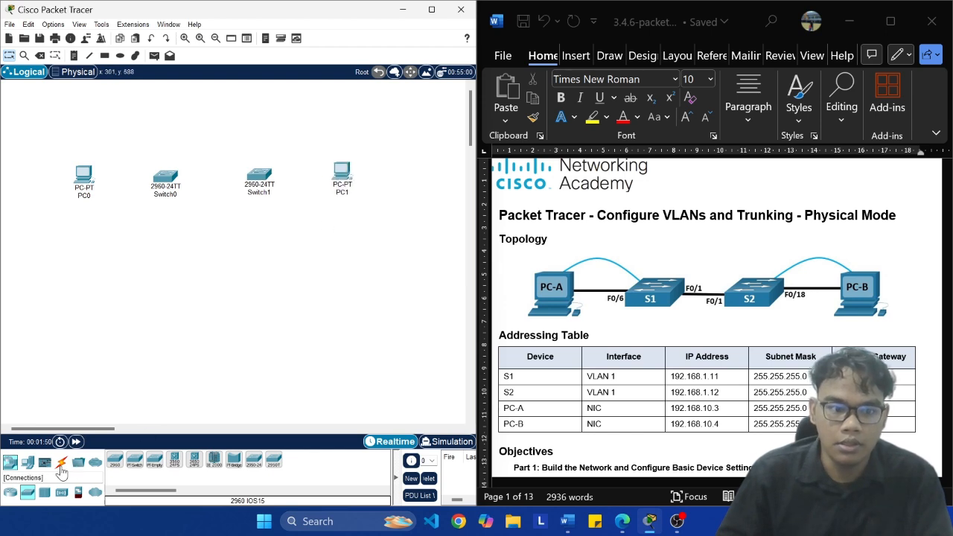
Step: Connect PC0's FastEthernet0 to Switch0's FastEthernet0/6 with a copper straight-through cable
click(61, 462)
click(161, 465)
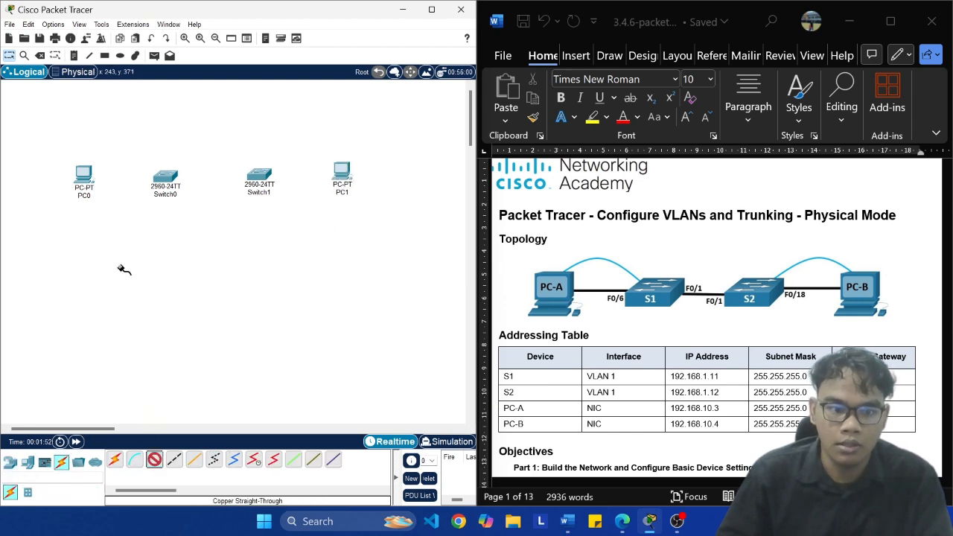
click(84, 177)
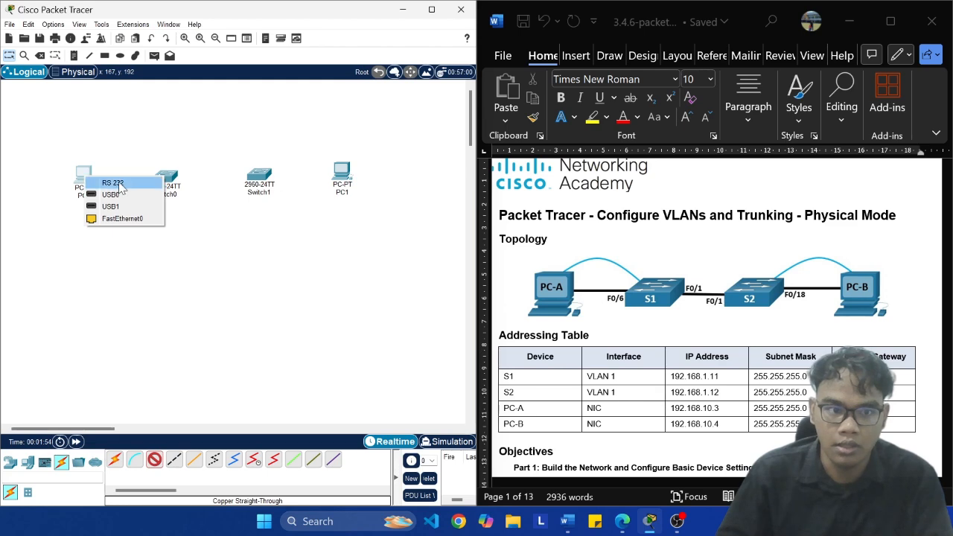
click(138, 221)
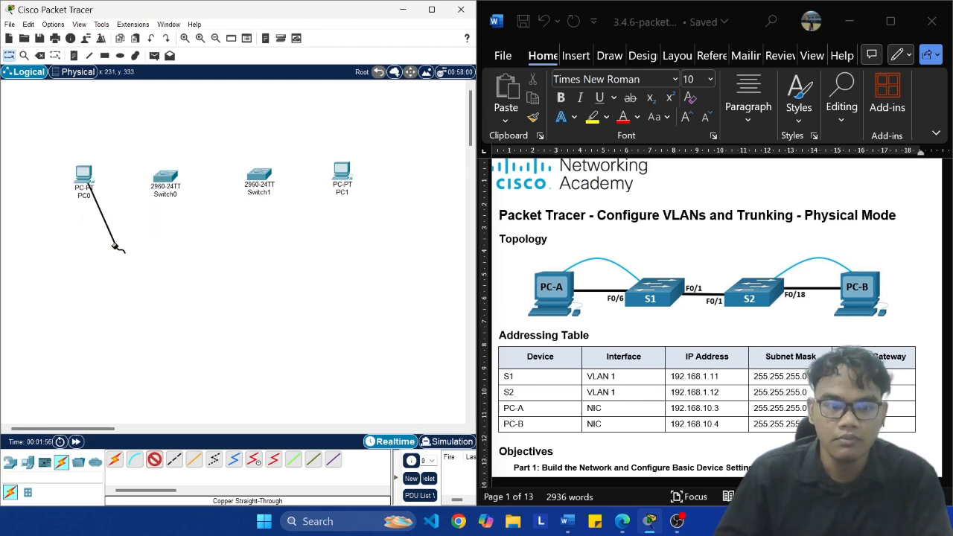
click(170, 176)
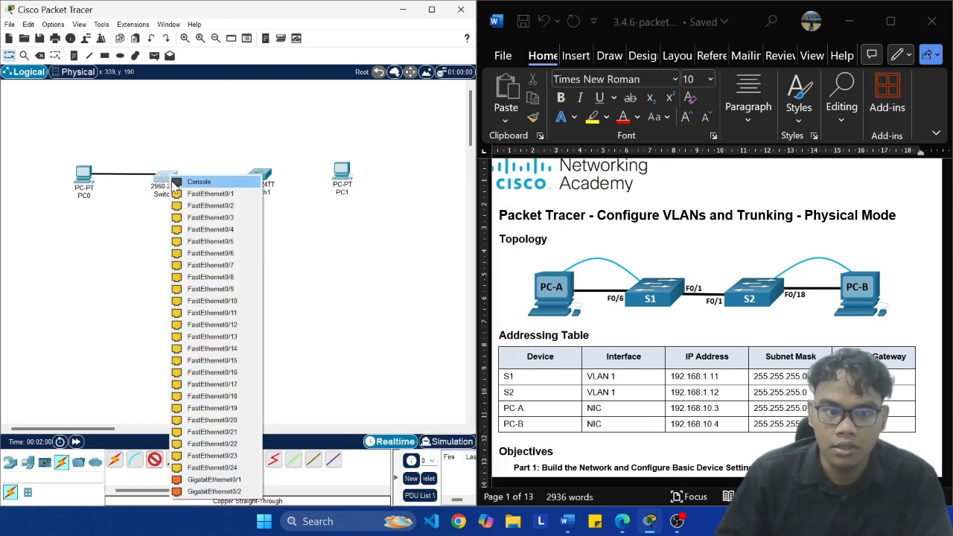
click(216, 253)
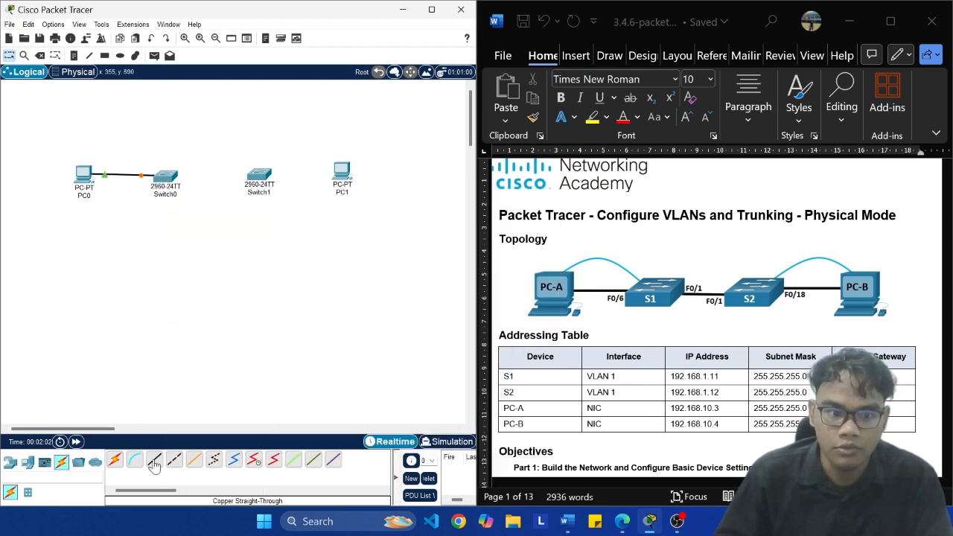
Step: Connect Switch1's FastEthernet0/18 to PC1's FastEthernet0 with a copper straight-through cable
click(261, 176)
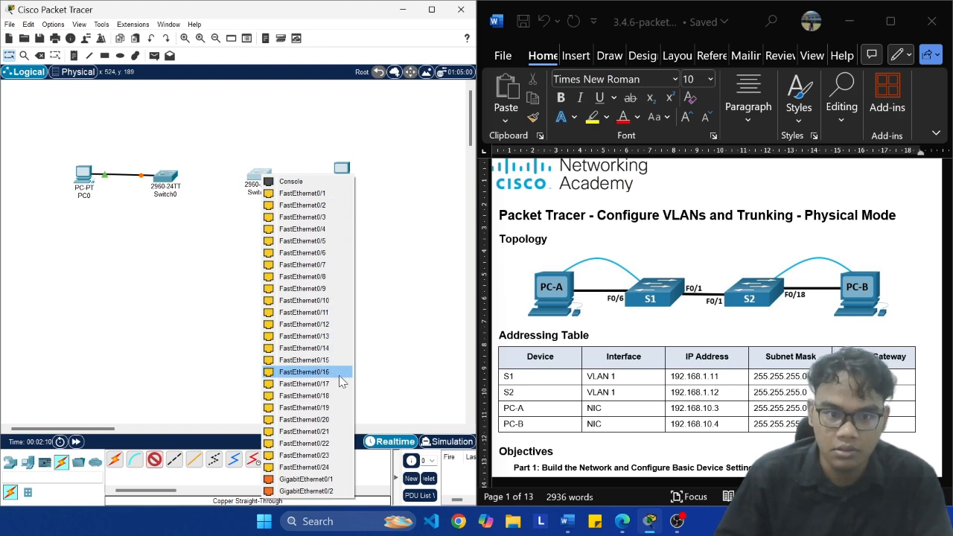
click(348, 402)
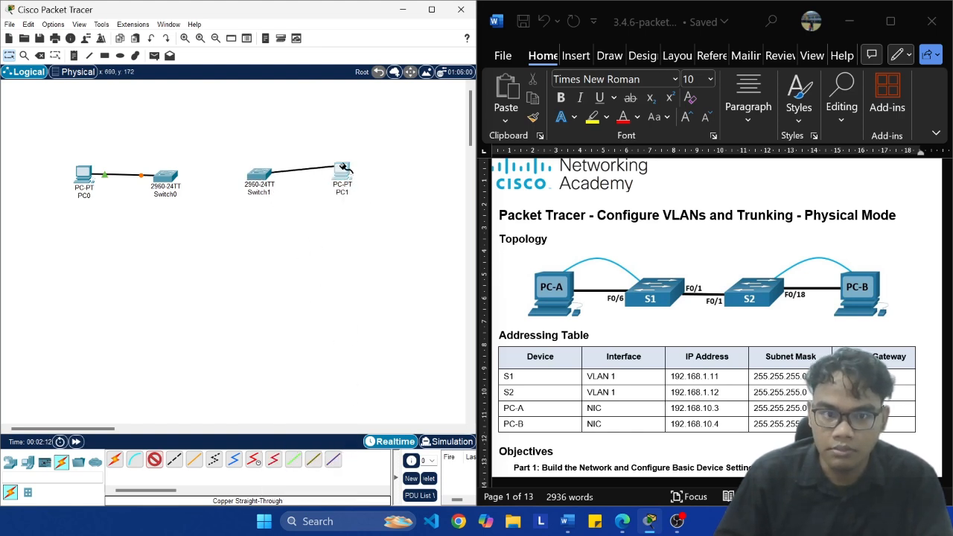
click(343, 171)
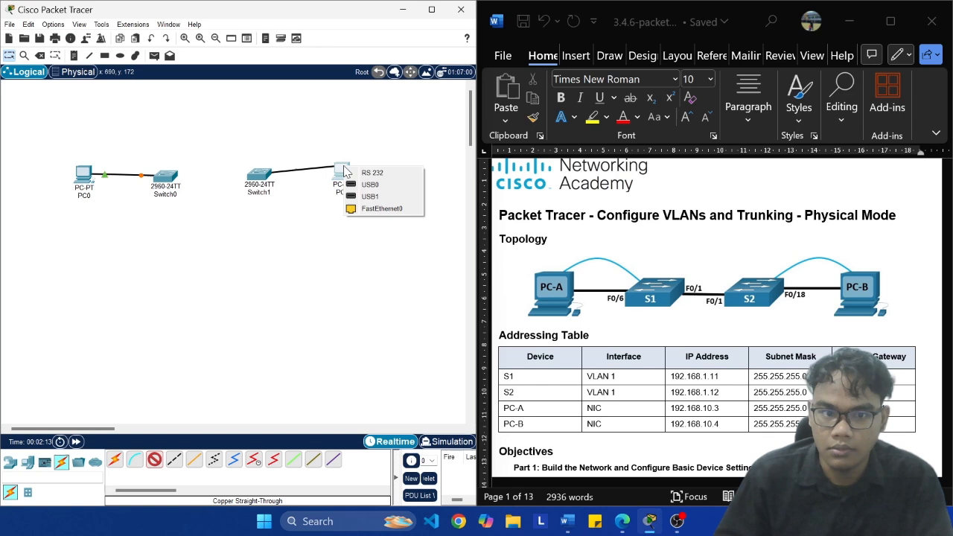
click(359, 208)
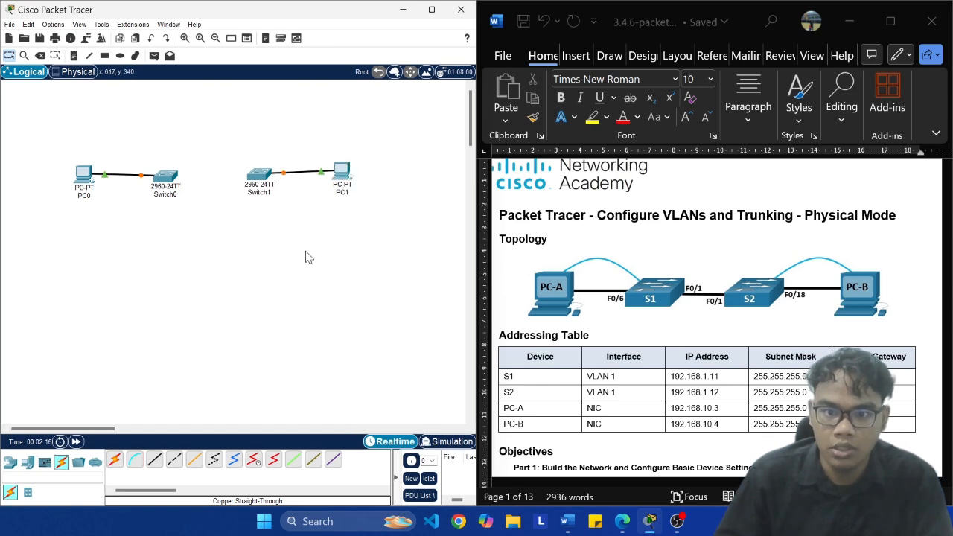
Step: Link Switch0's FastEthernet0/1 to Switch1's FastEthernet0/1 with a copper cross-over cable
click(175, 460)
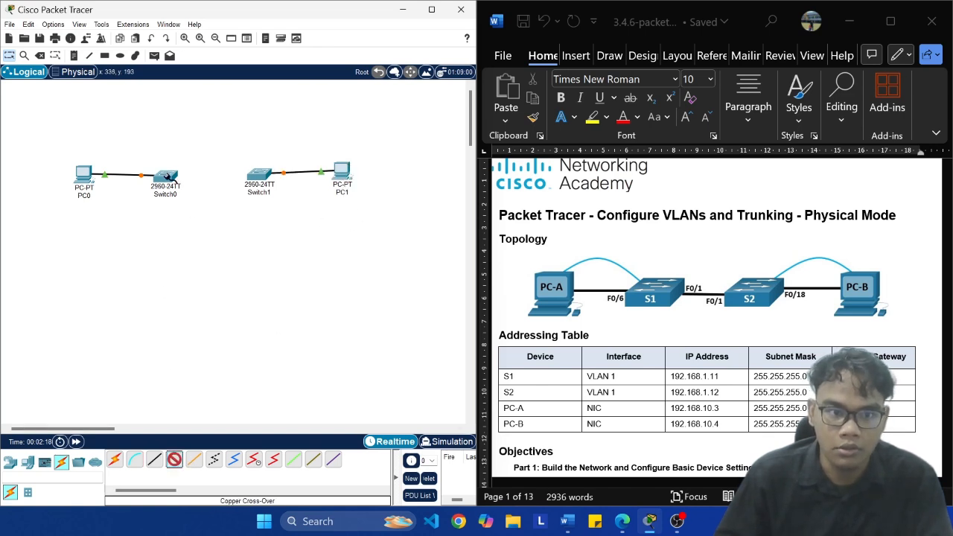
click(169, 176)
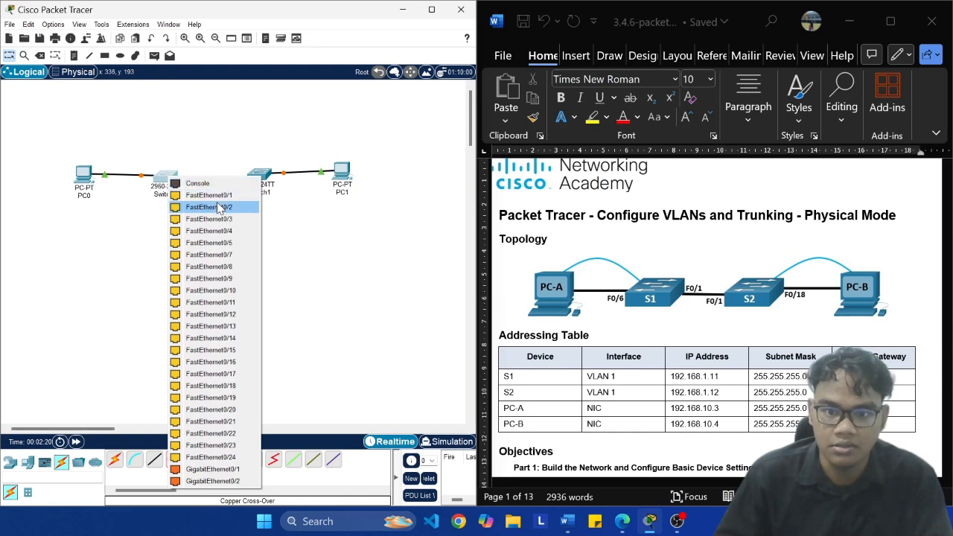
click(197, 196)
click(261, 177)
click(297, 198)
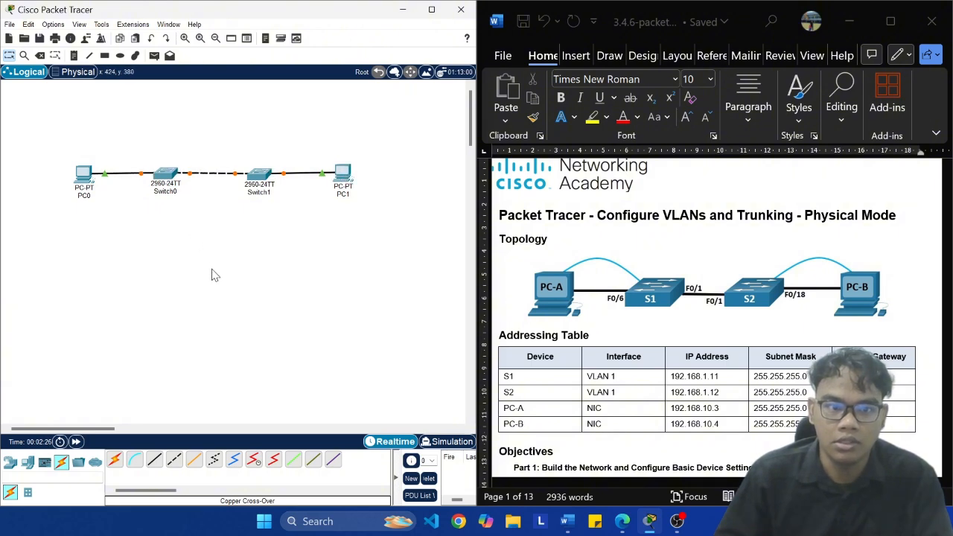
Step: Start saving the network file and choose the TA folder inside Percobaan 3 as its location
key(ctrl+s)
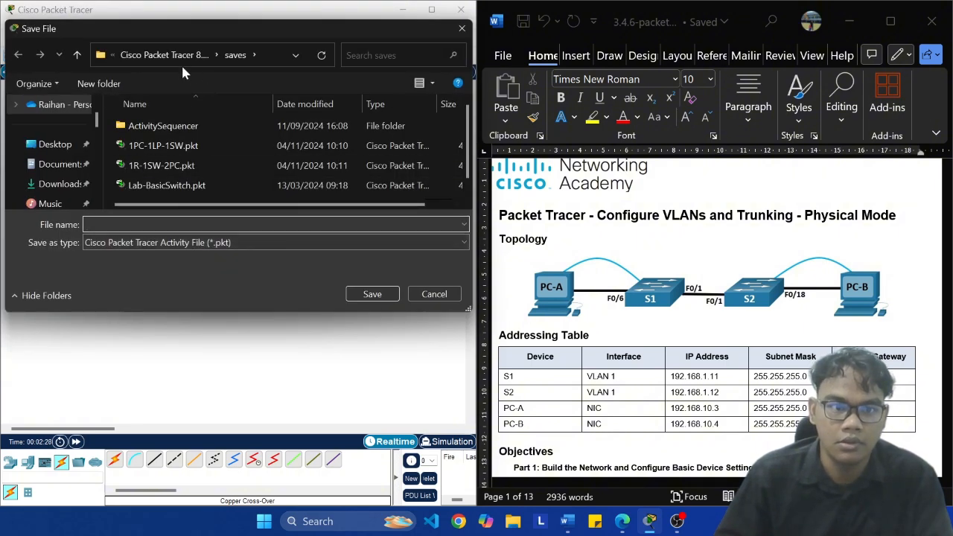
scroll(74, 149, down, 3)
click(56, 183)
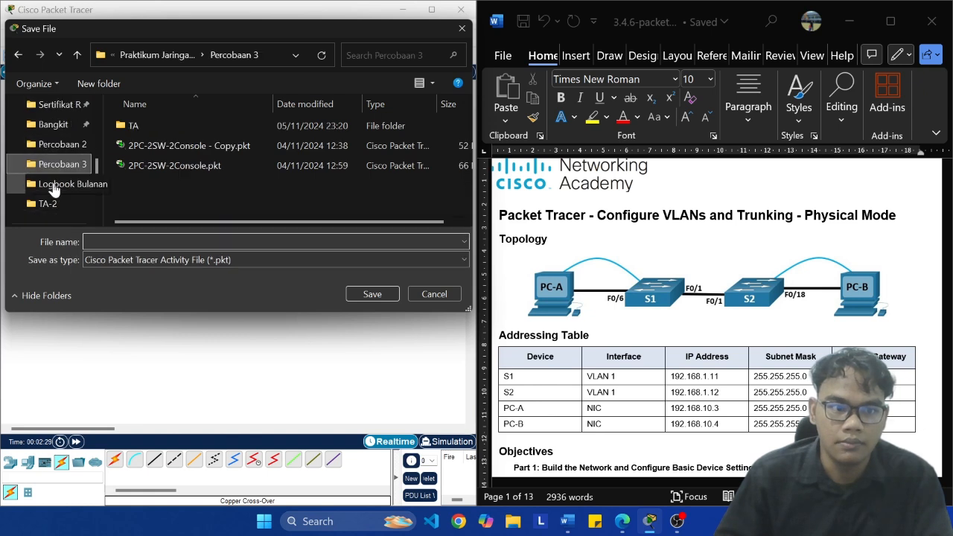
double_click(198, 125)
Step: Name the file "TA Word-" followed by the student's full name and student number, and save it
click(211, 241)
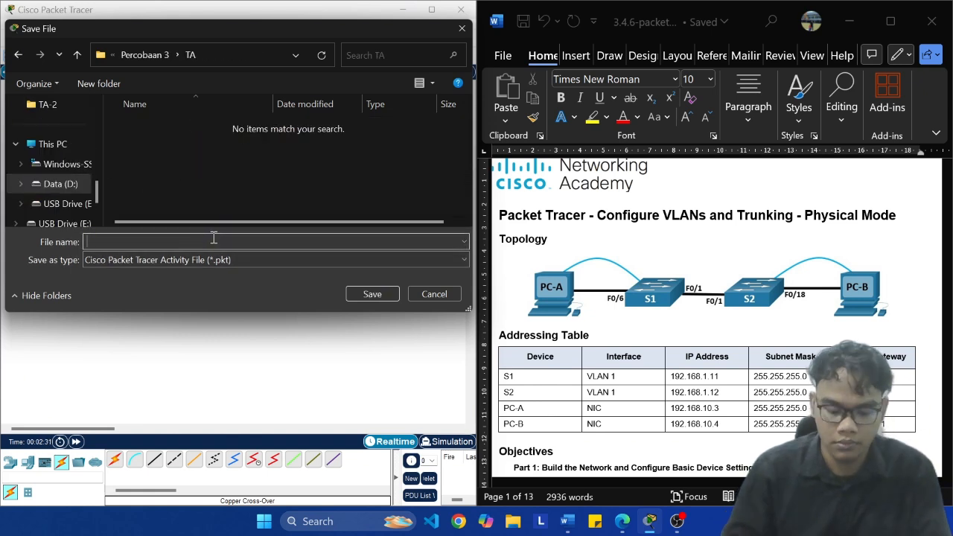
key(Caps_Lock)
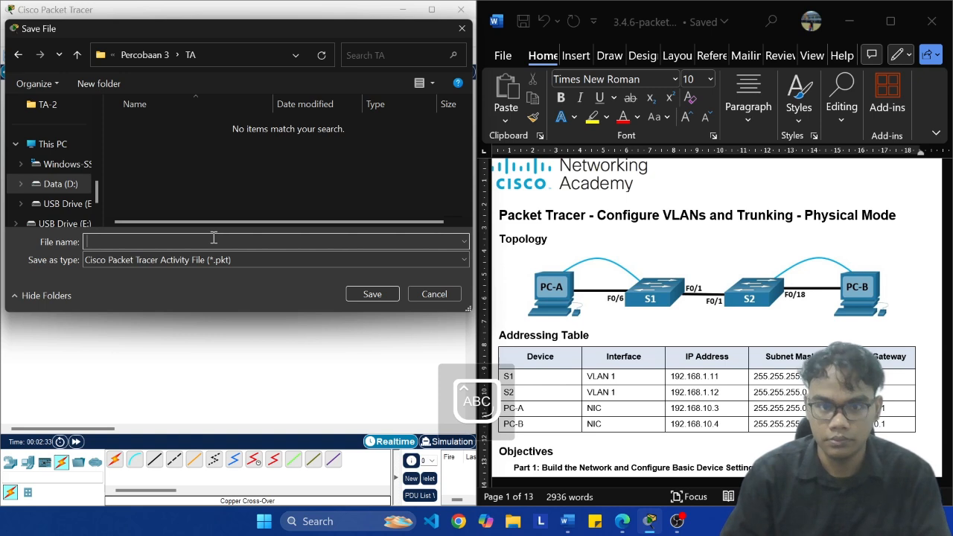
text(3.4.6)
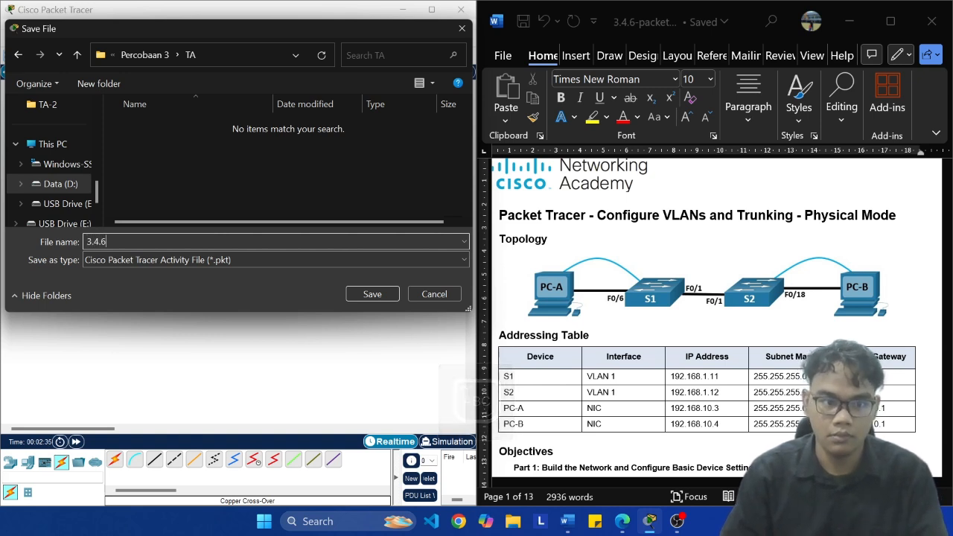
text(TA)
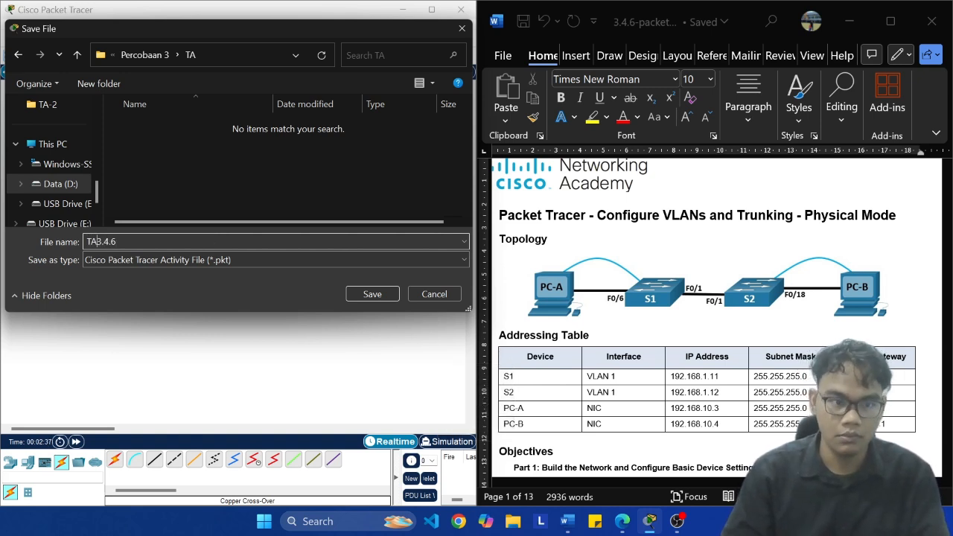
key(Delete)
key(Delete)
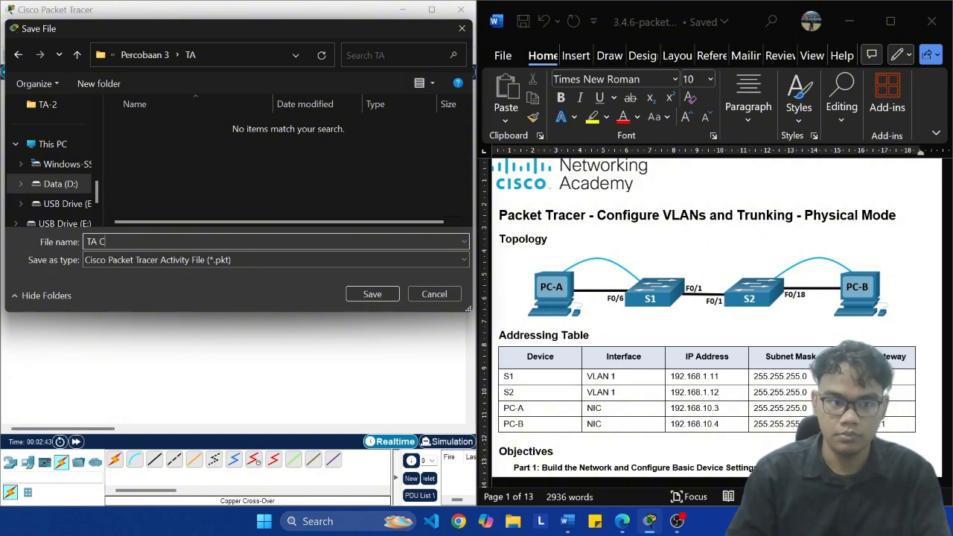
key(Caps_Lock)
text(W)
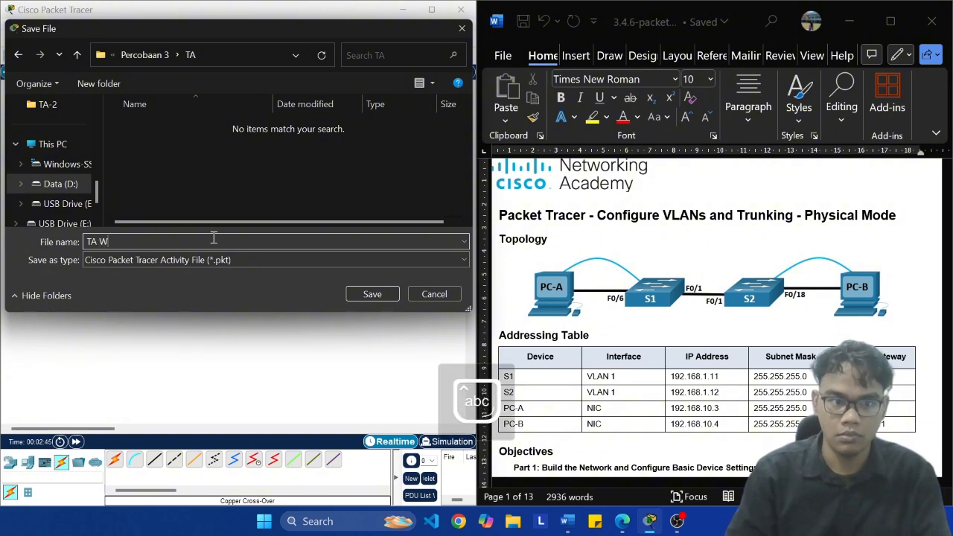
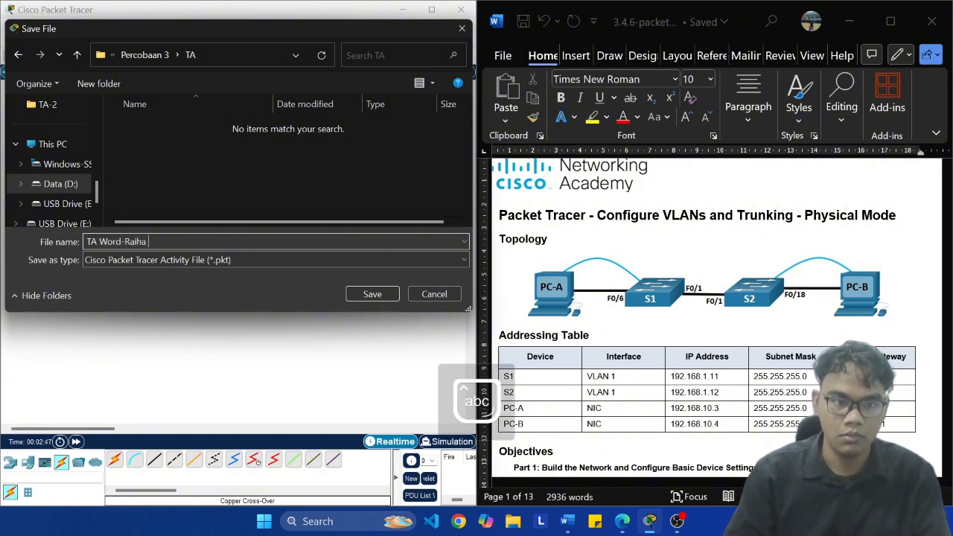
key(Caps_Lock)
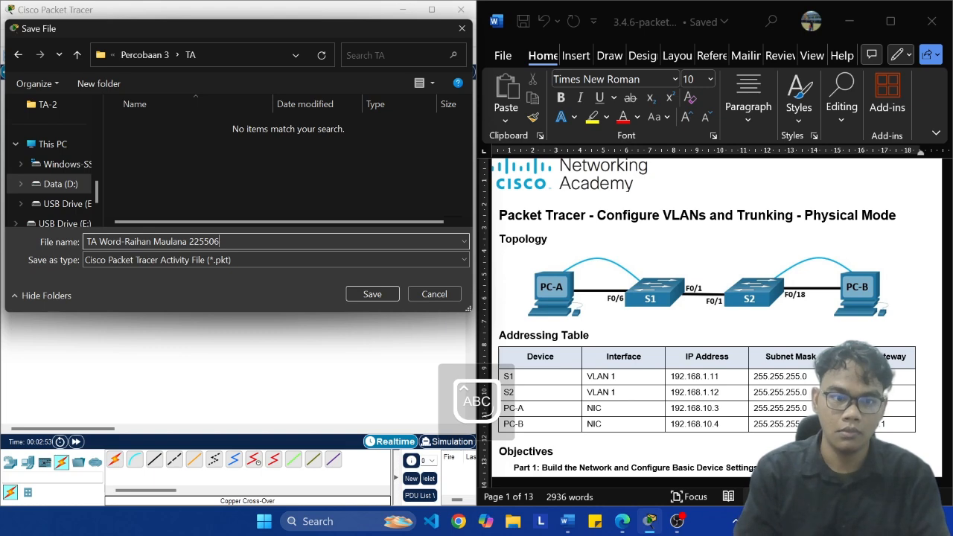
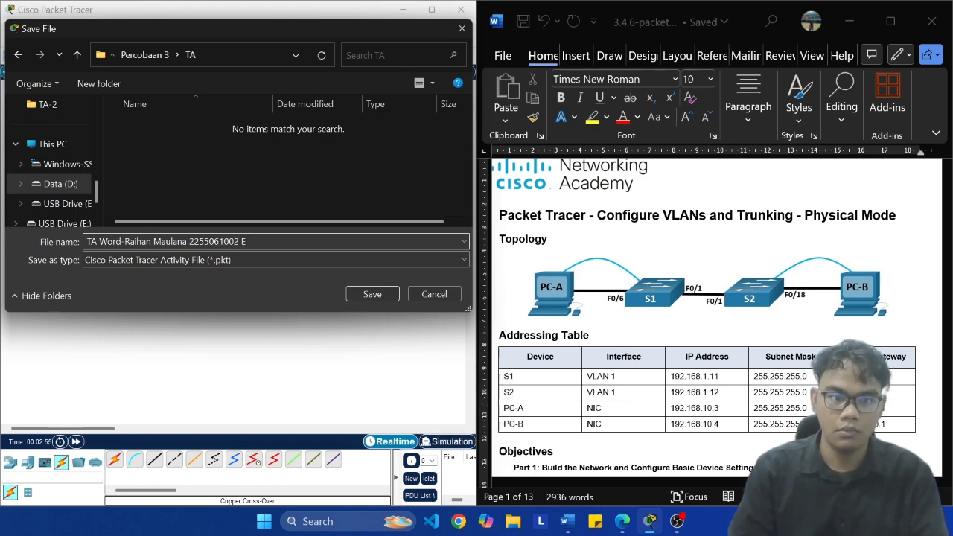
key(Return)
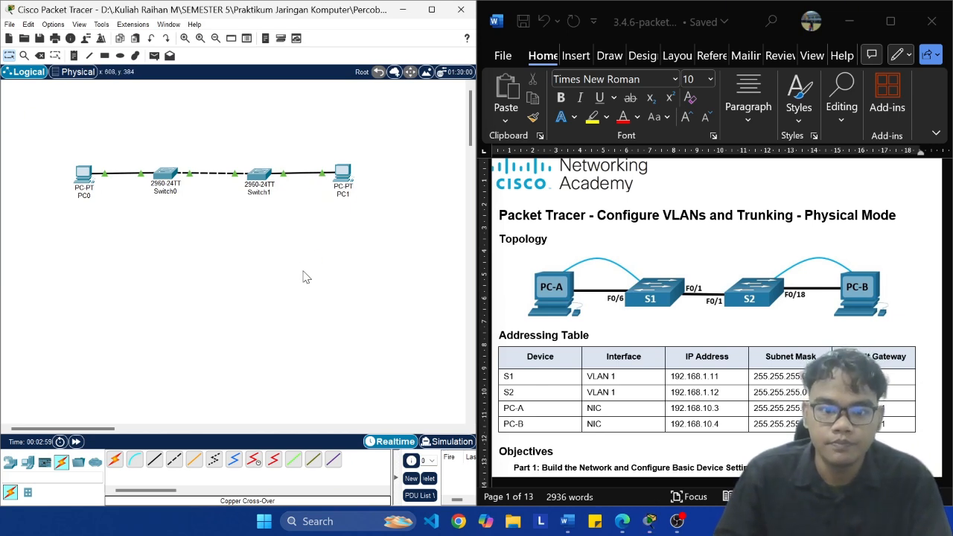
key(ctrl+s)
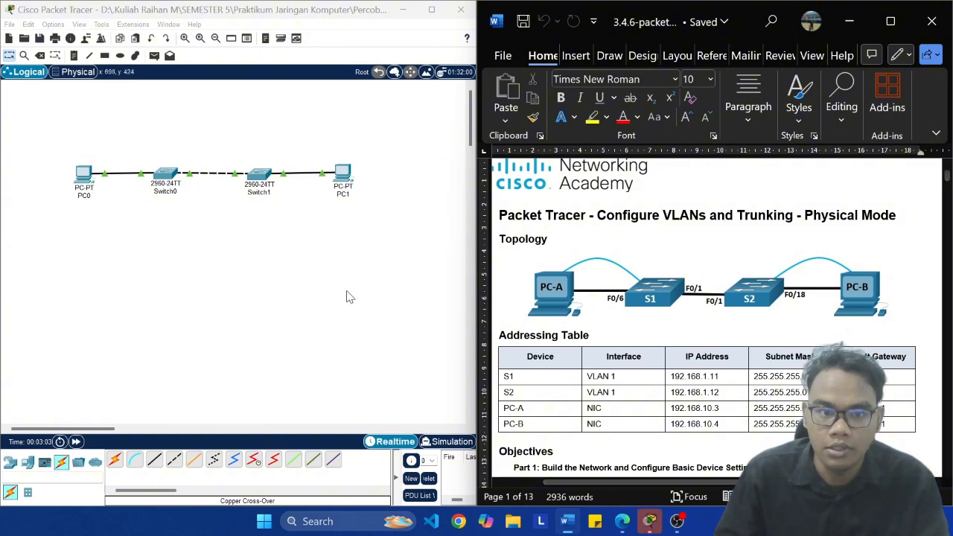
Step: Open PC0's configuration and change its display name to PC-A
click(83, 172)
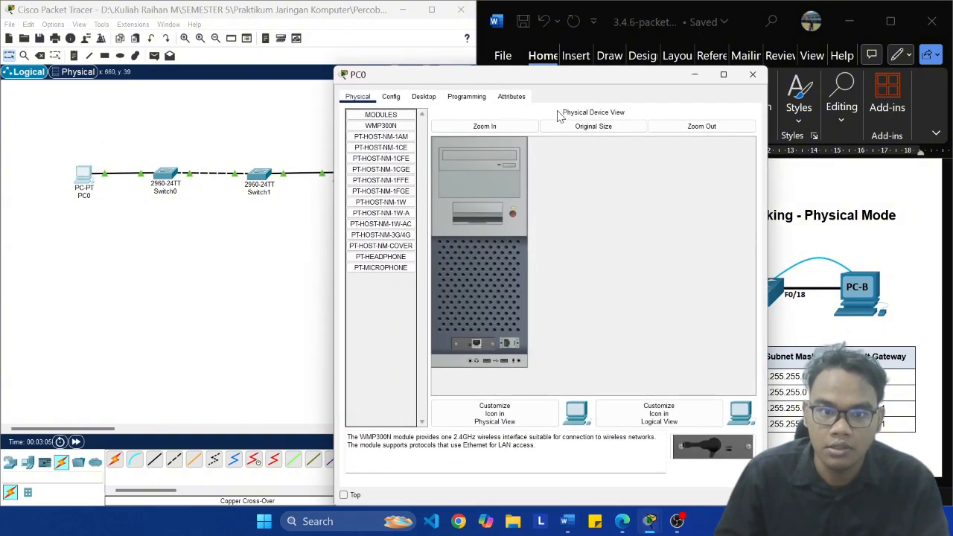
drag(544, 79, 245, 72)
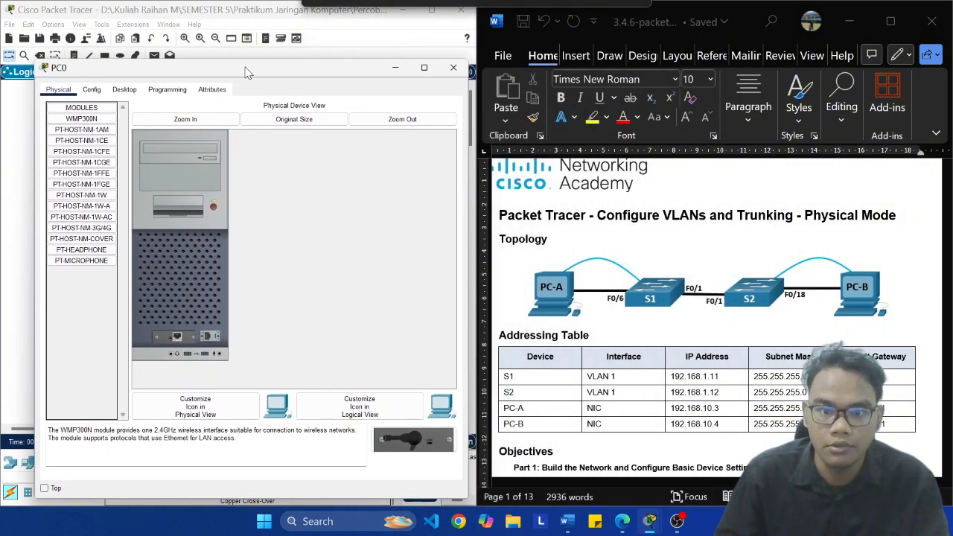
click(93, 91)
click(121, 90)
click(91, 91)
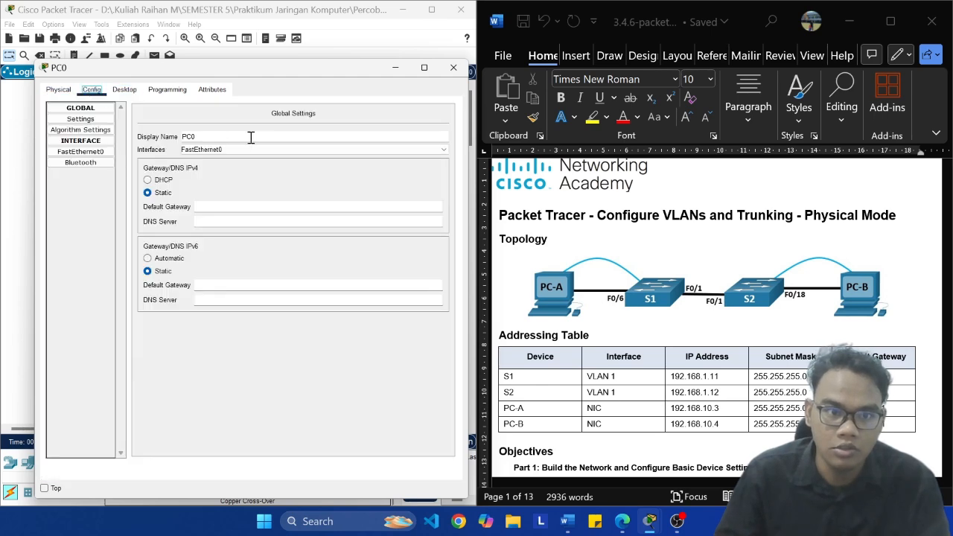
click(193, 135)
key(BackSpace)
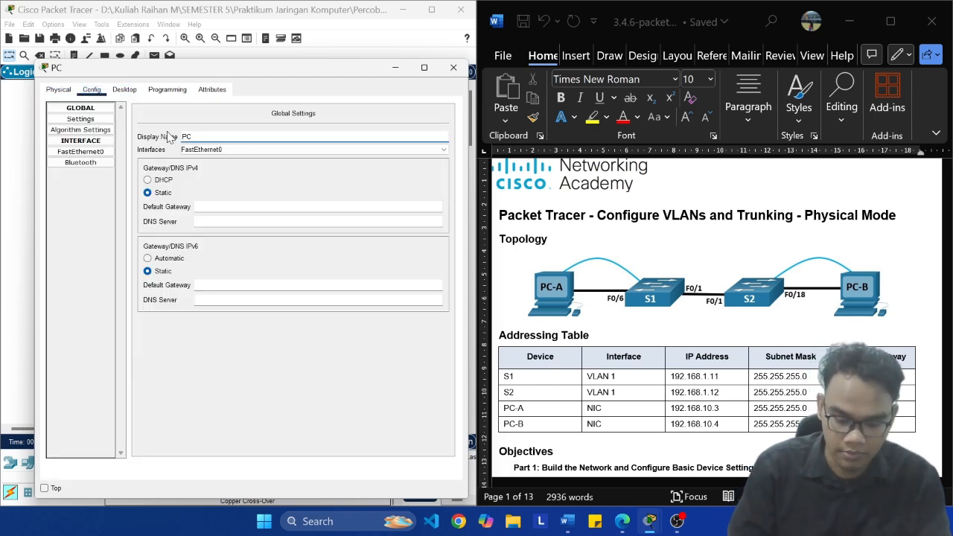
click(215, 150)
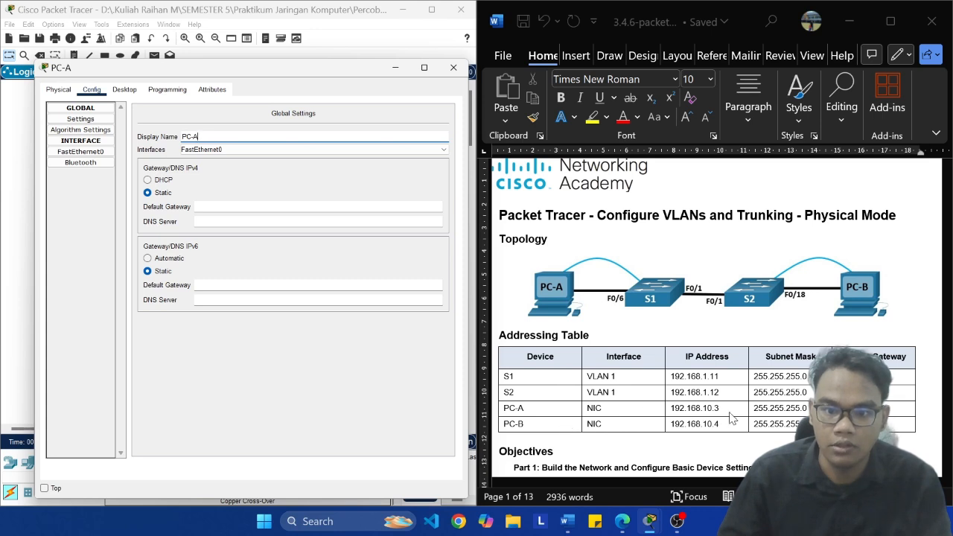
Step: Set PC-A's IPv4 default gateway to 192.168.10.1, as given in the lab's addressing table
click(934, 422)
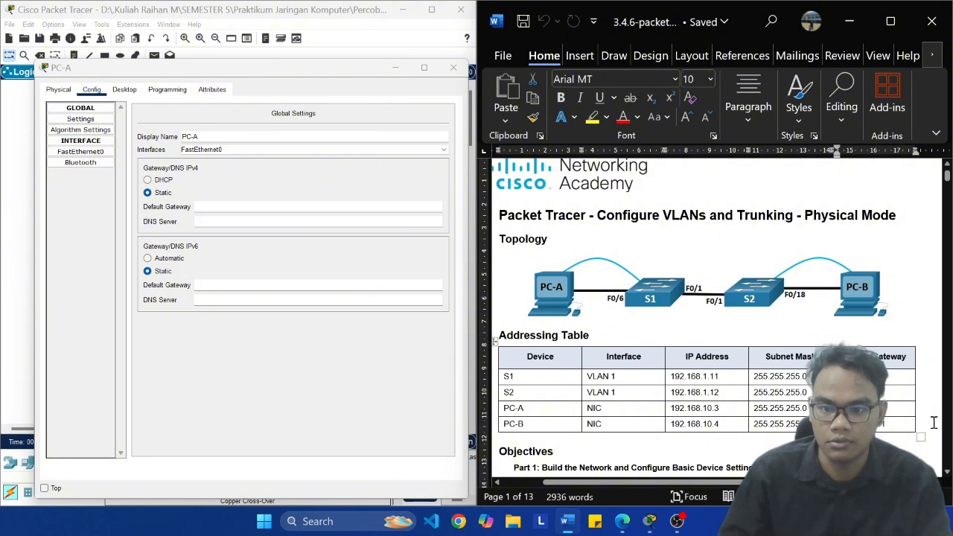
click(294, 221)
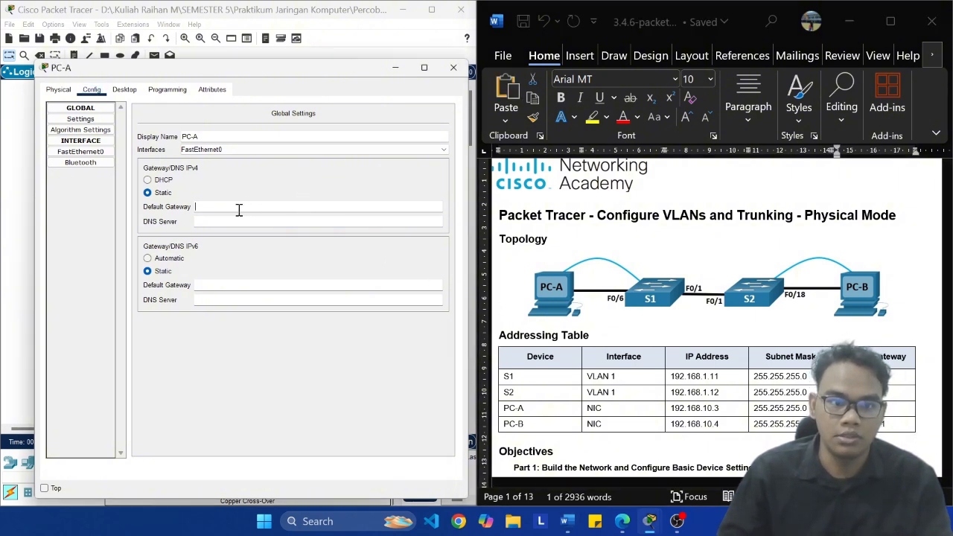
text(192.168.10.1)
click(288, 221)
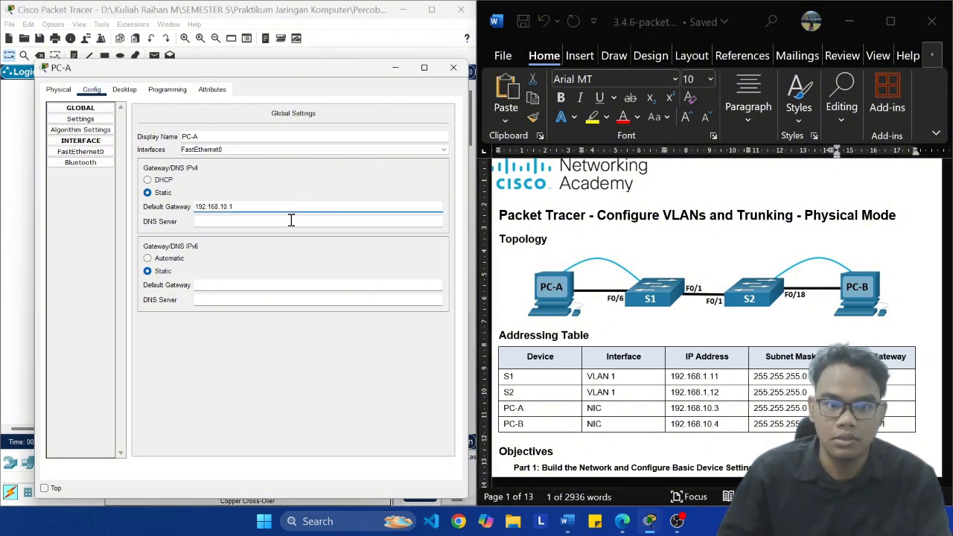
click(217, 286)
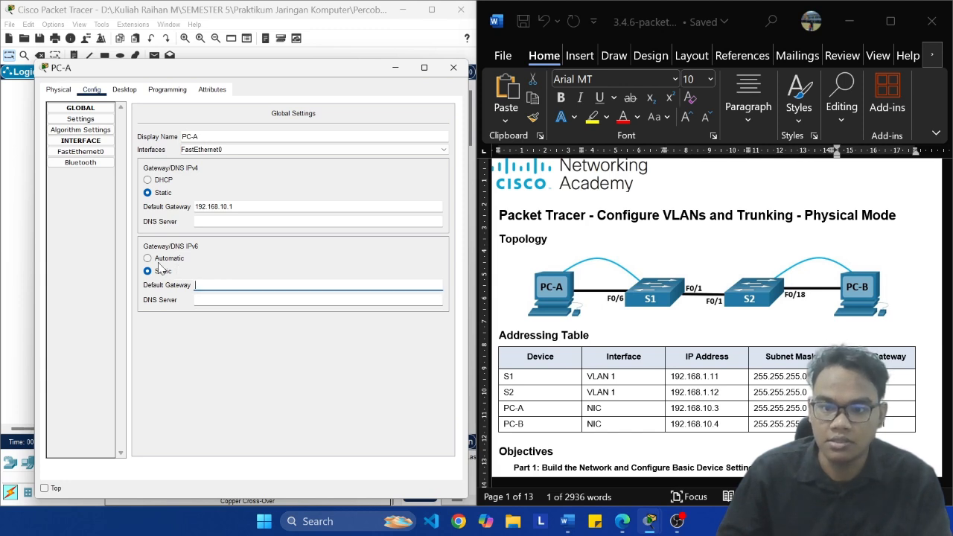
Step: Copy PC-A's IP address 192.168.10.3 from the addressing table into the IPv4 address of its FastEthernet0 interface
click(82, 152)
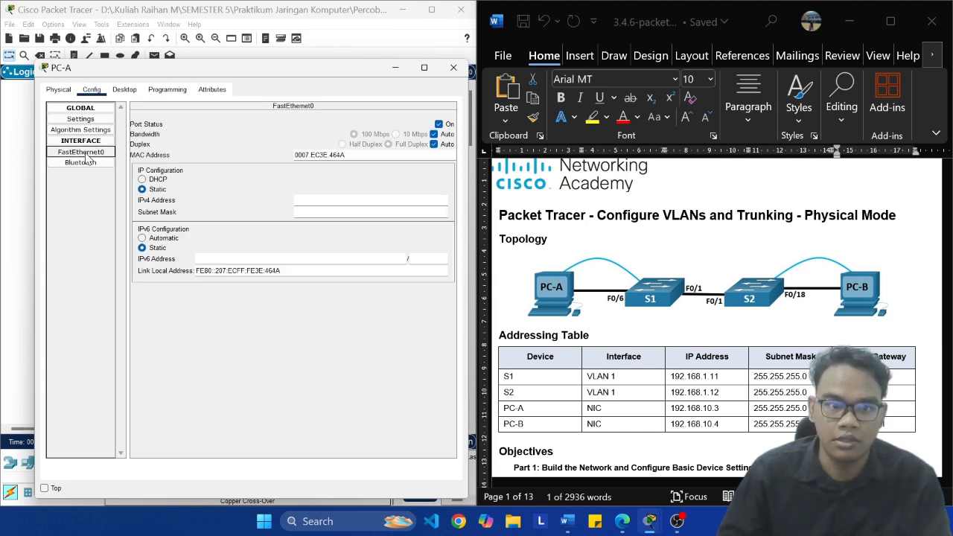
click(339, 201)
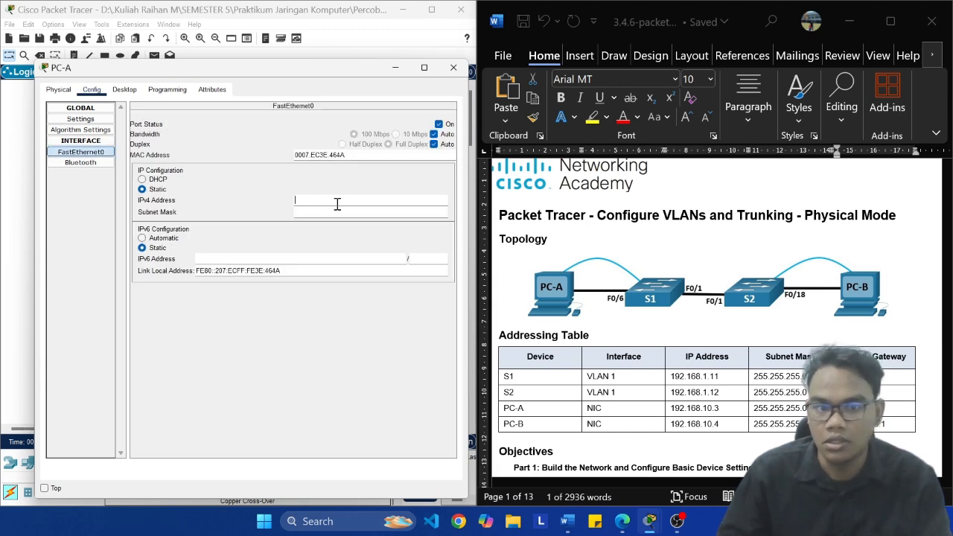
click(729, 411)
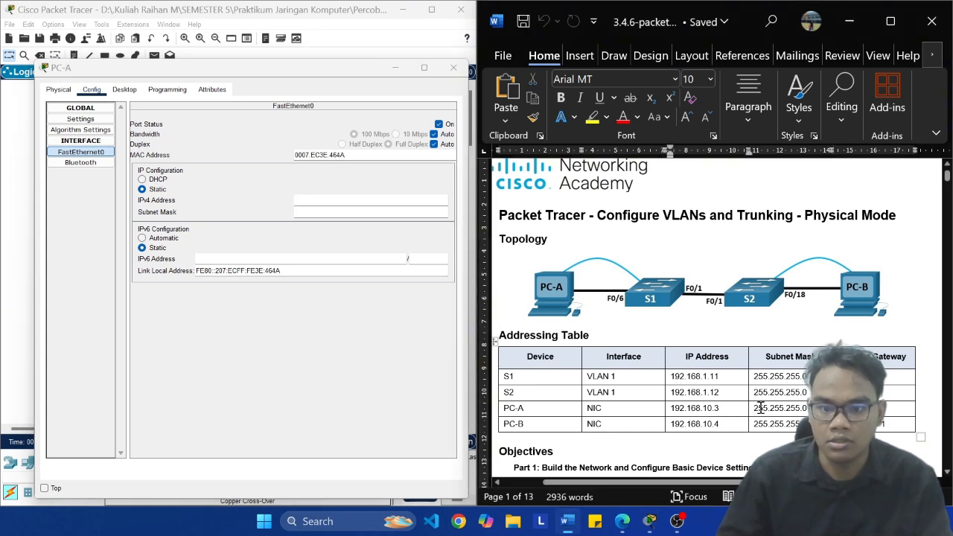
key(shift+Left)
key(shift+Left)
key(shift+Left)
key(shift+Left)
key(shift+Left)
key(shift+Left)
key(shift+Left)
key(shift+Left)
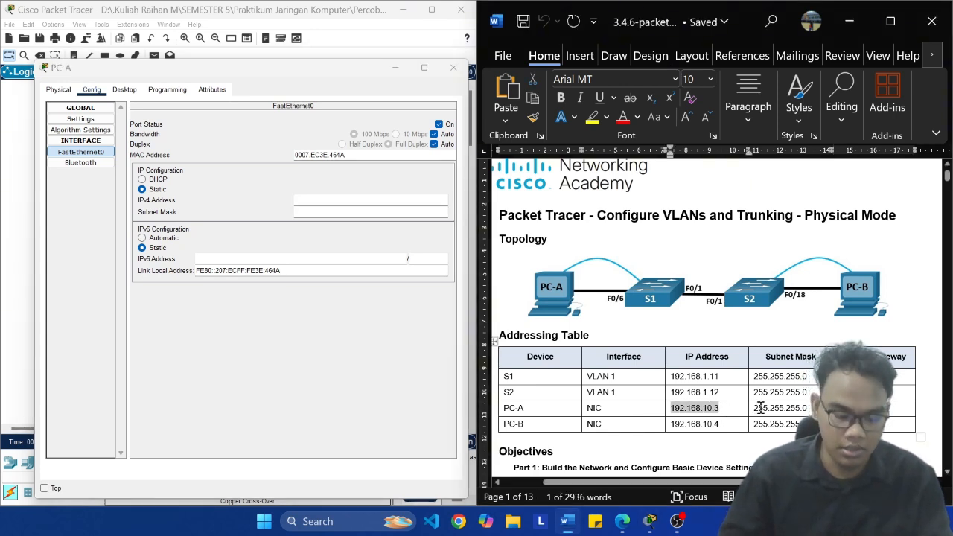
click(318, 198)
key(ctrl+v)
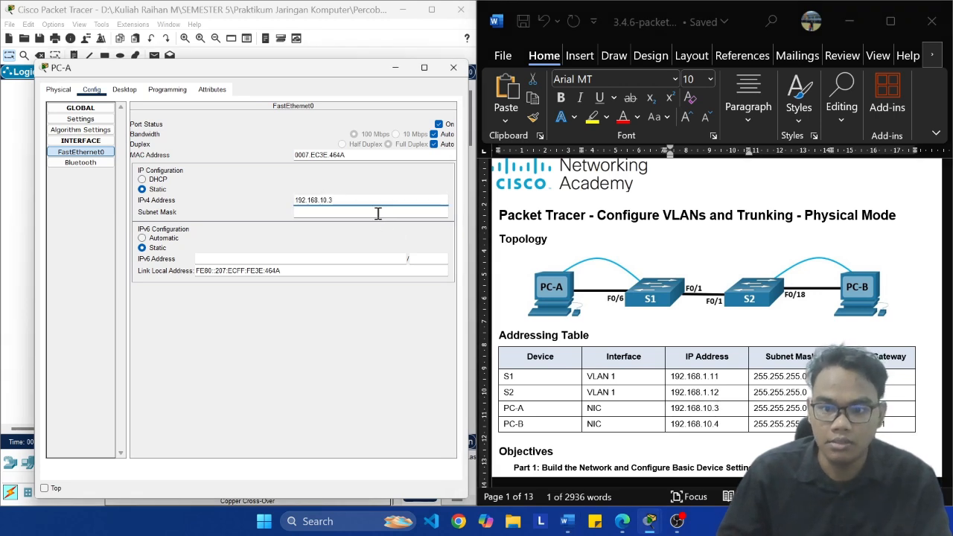
Step: Give PC-A's FastEthernet0 the subnet mask 255.255.255.0, close its configuration and save the network file
click(362, 214)
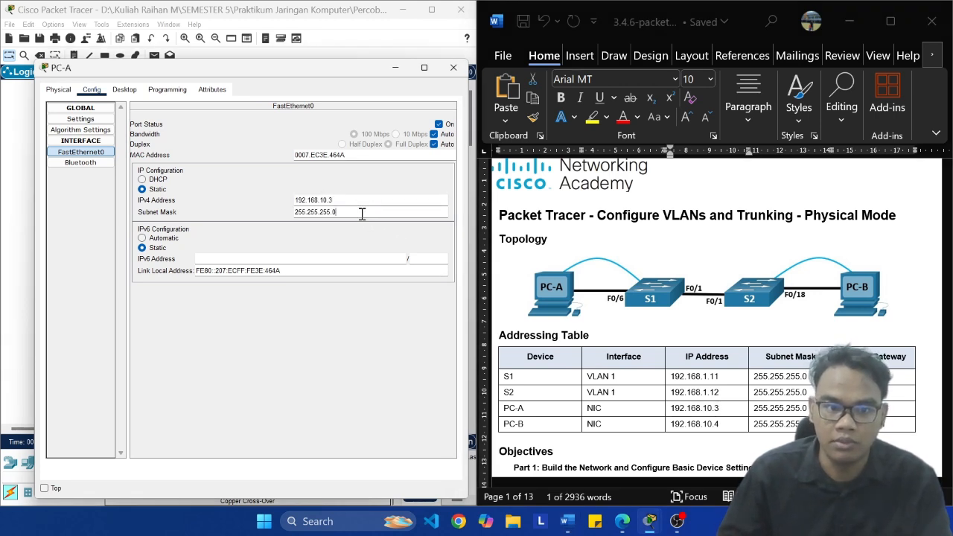
click(220, 258)
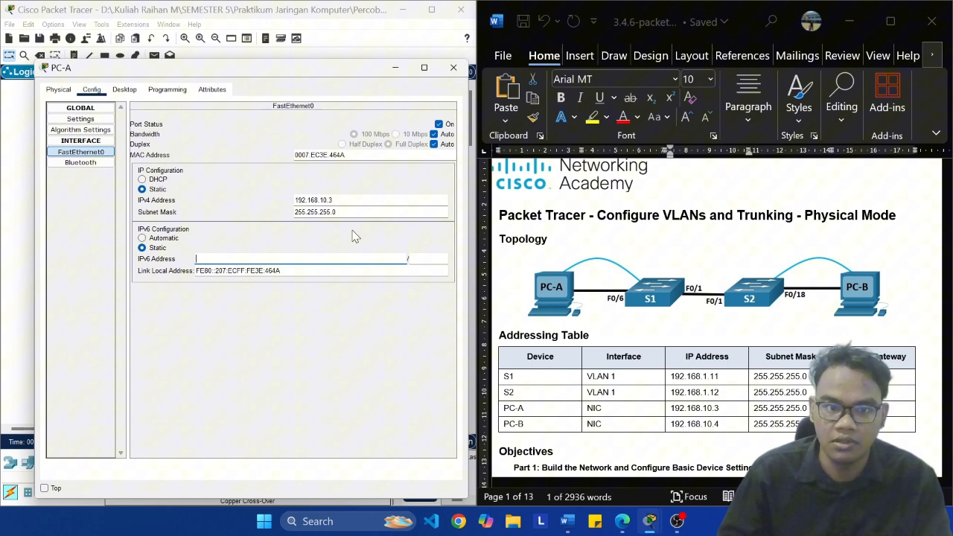
click(395, 204)
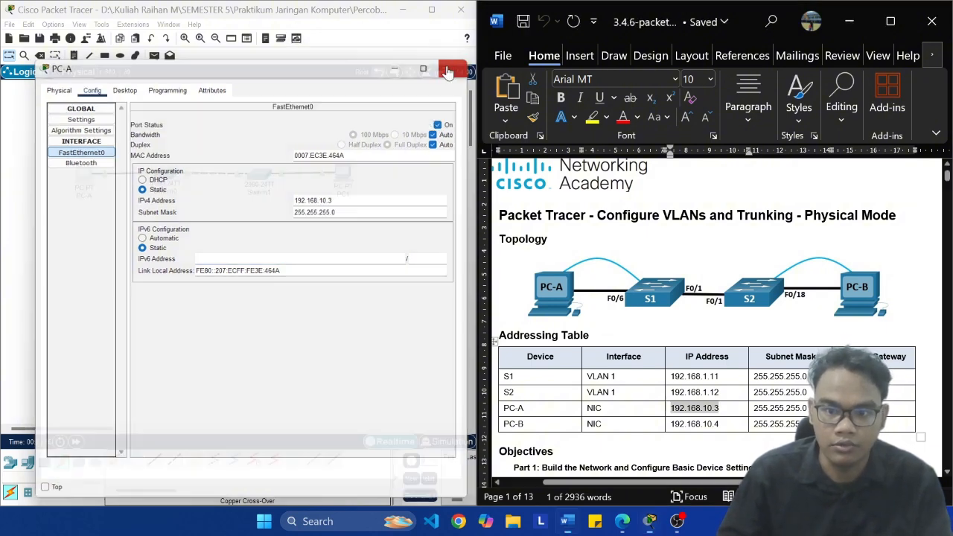
click(452, 69)
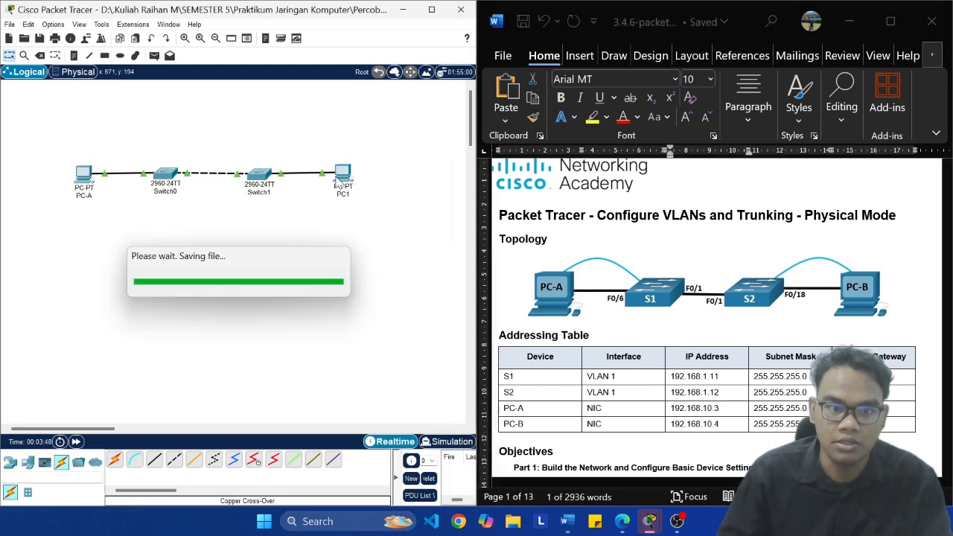
Step: Open PC1's configuration and change its display name to PC-B
click(343, 177)
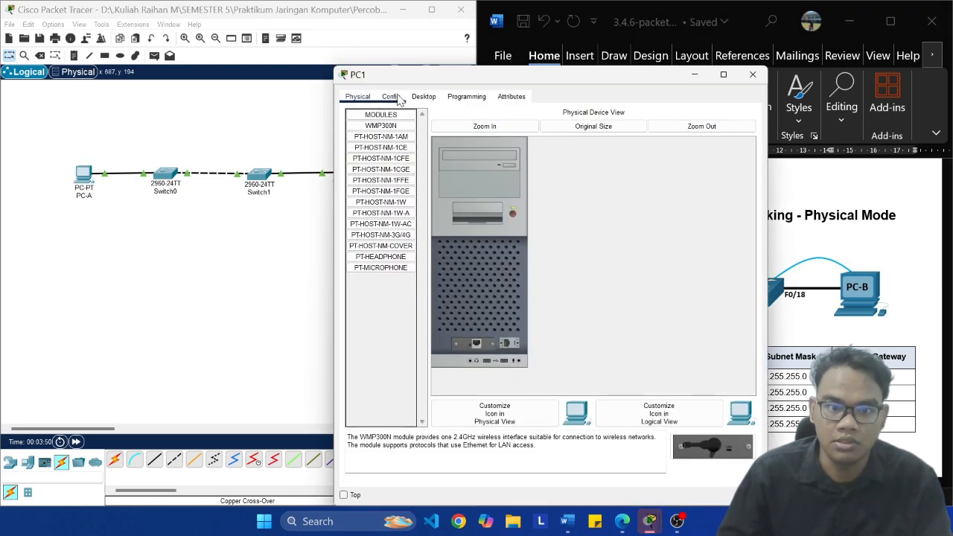
click(466, 97)
drag(479, 78, 301, 60)
click(211, 76)
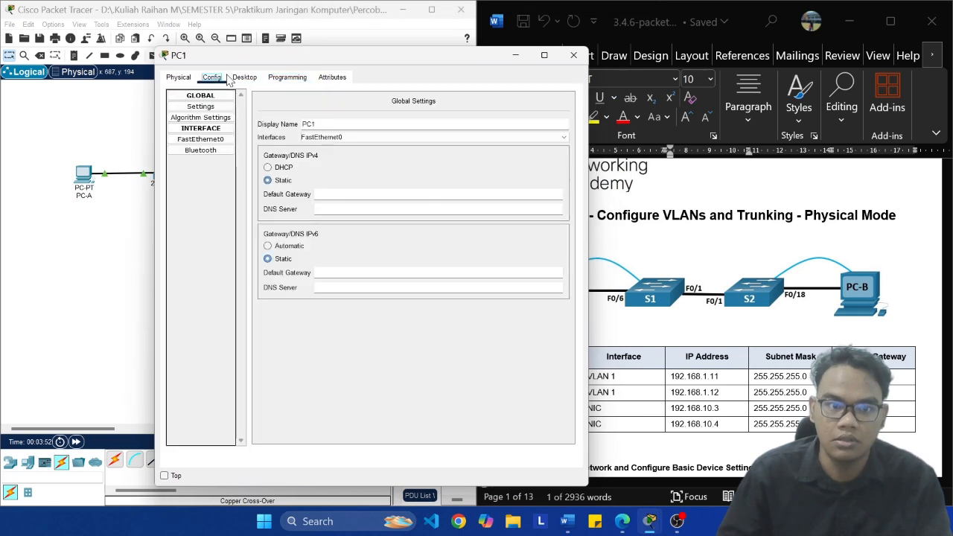
click(355, 129)
key(BackSpace)
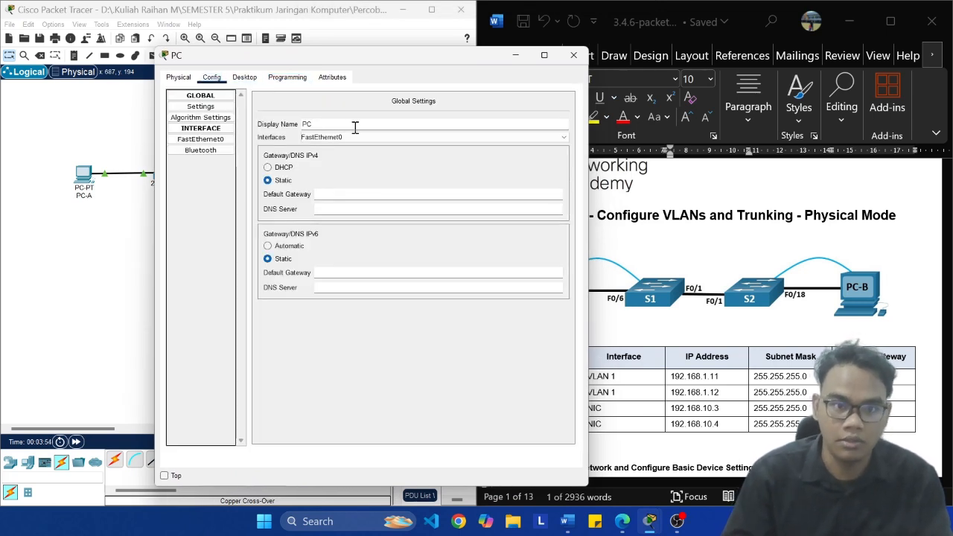
text(-B)
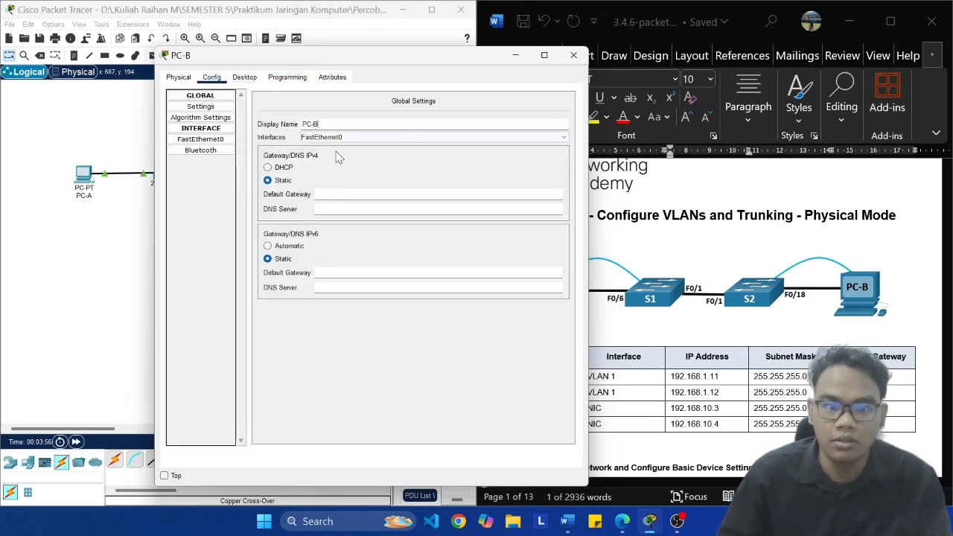
Step: Copy the default gateway 192.168.10.1 from the addressing table into PC-B's IPv4 gateway setting
click(350, 194)
click(901, 403)
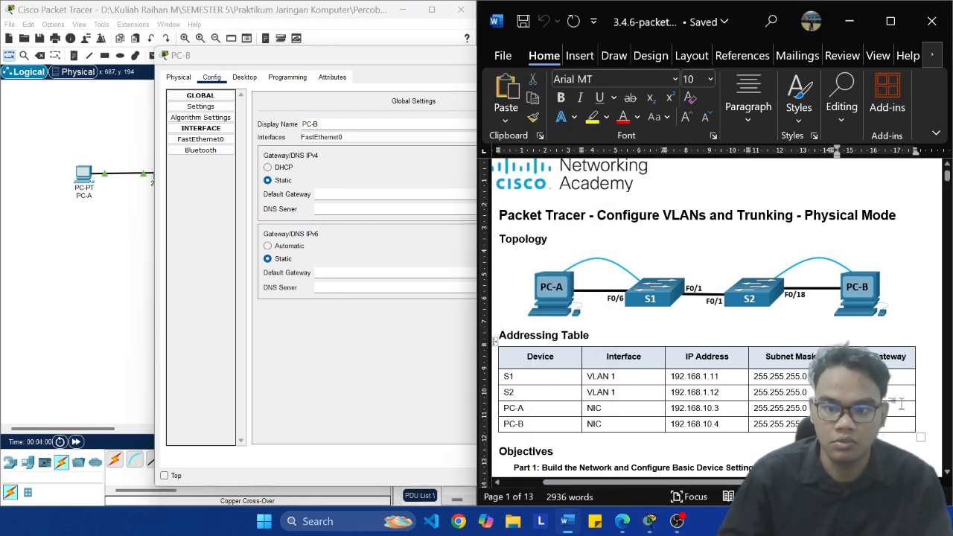
drag(902, 403, 836, 407)
key(ctrl+c)
click(343, 193)
key(ctrl+v)
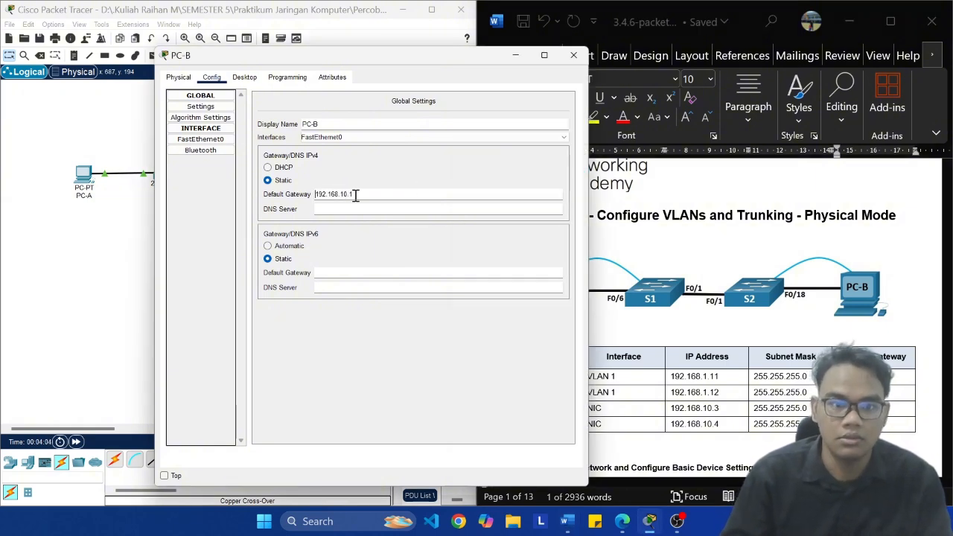
Step: Copy PC-B's IP address 192.168.10.4 from the addressing table into the IPv4 address of its FastEthernet0 interface
click(203, 139)
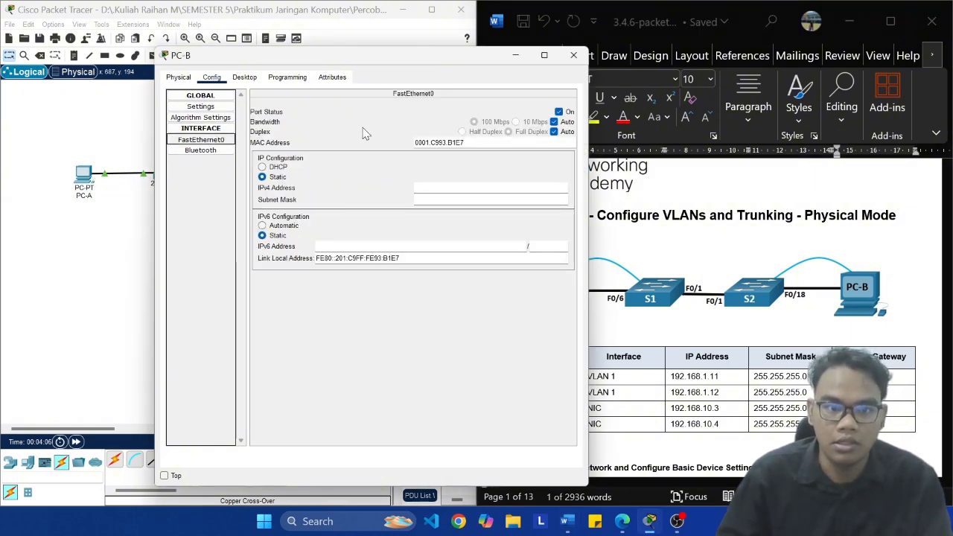
click(450, 186)
drag(408, 64, 317, 62)
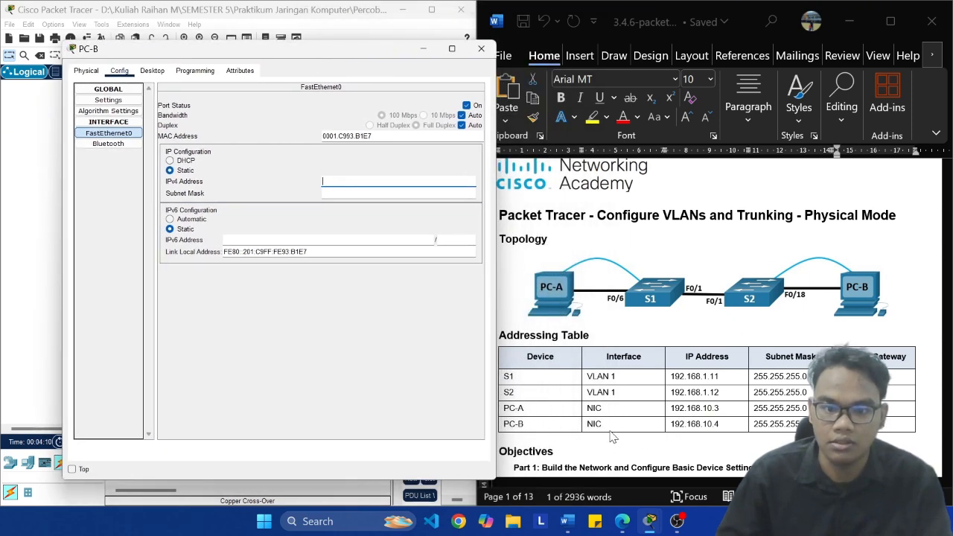
click(735, 426)
key(shift+Left)
key(shift+Left)
key(shift+Left)
key(shift+Left)
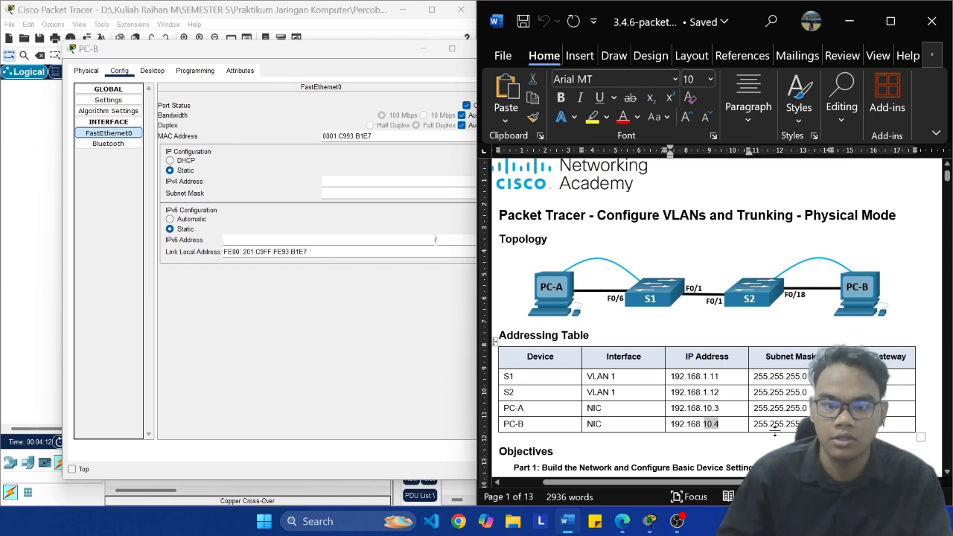
key(shift+Left)
key(ctrl+c)
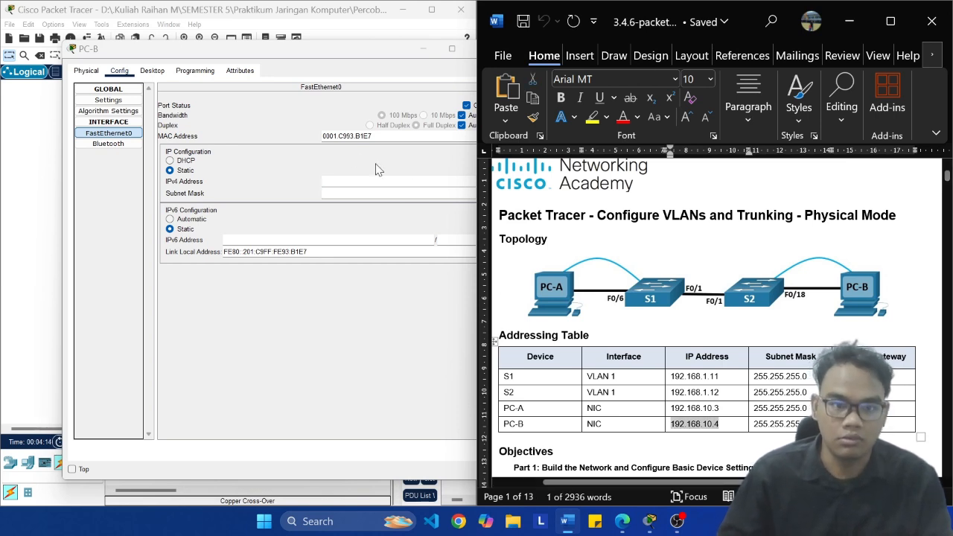
click(337, 181)
key(ctrl+v)
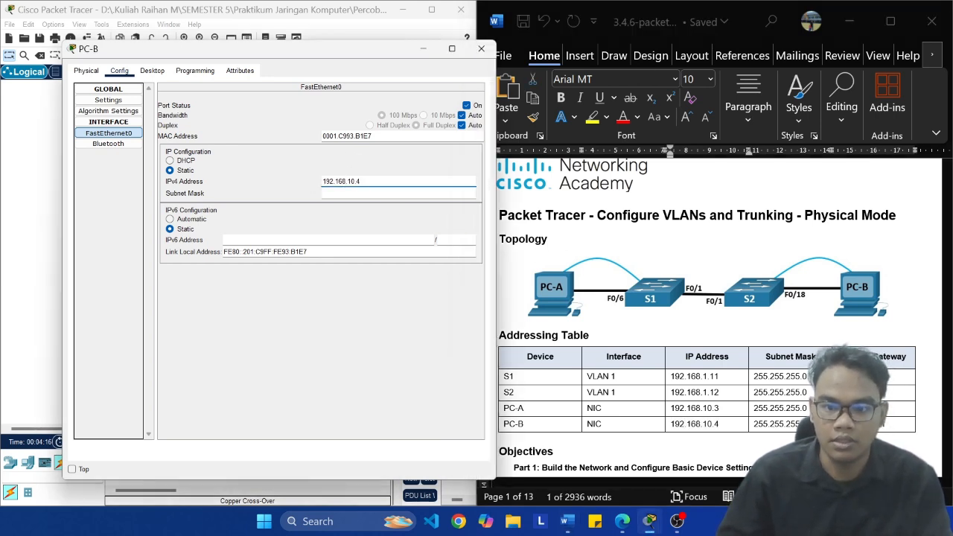
Step: Give PC-B's FastEthernet0 the subnet mask 255.255.255.0, close its configuration and save the network file
click(367, 193)
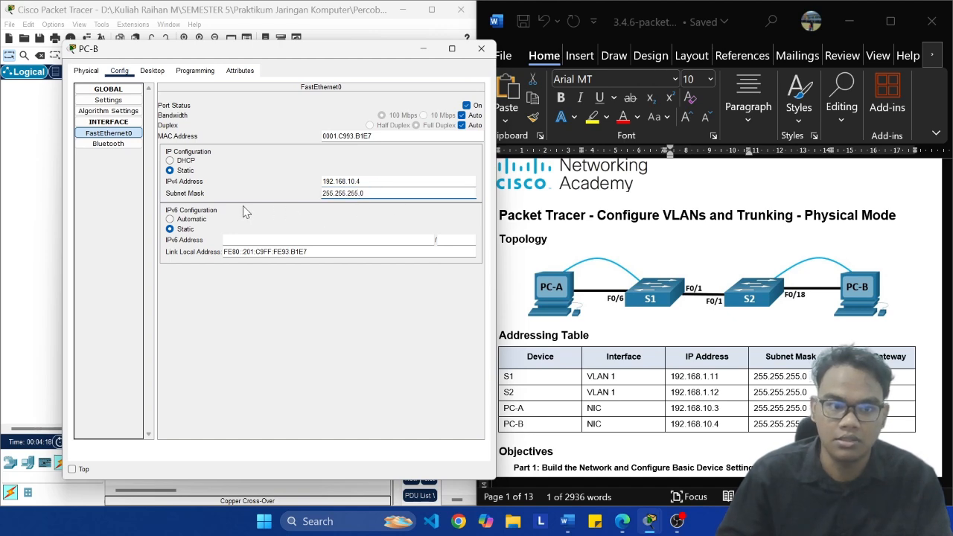
click(488, 48)
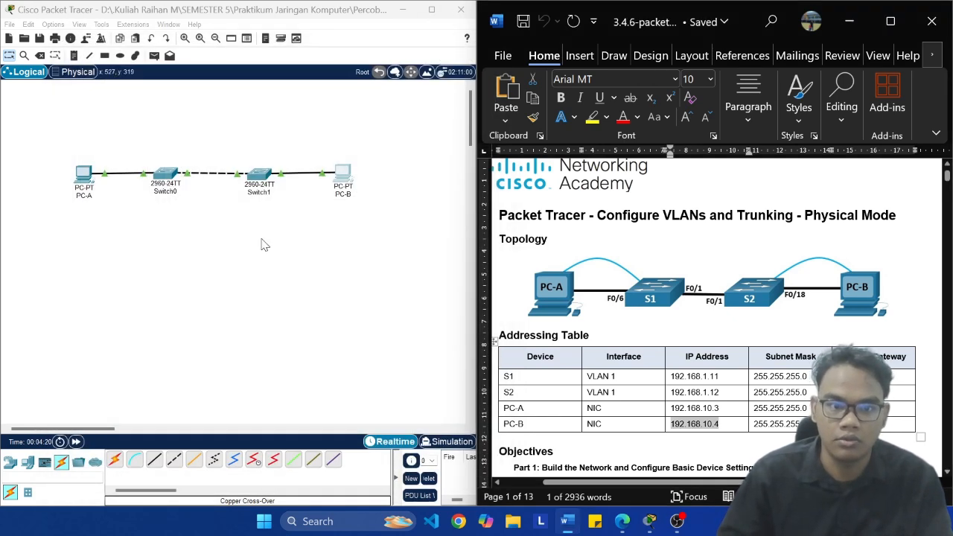
key(ctrl+s)
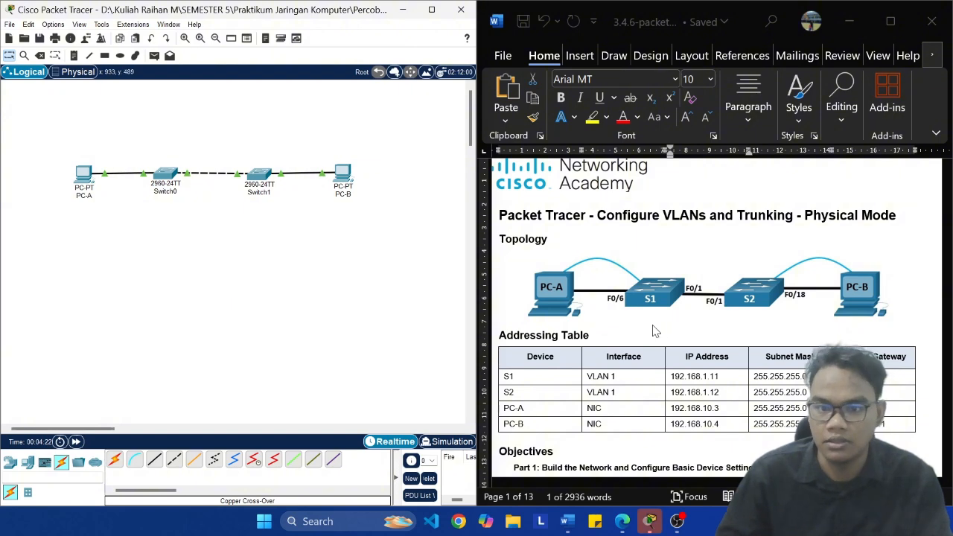
Step: Open Switch0's global settings and change its display name to S1
click(170, 172)
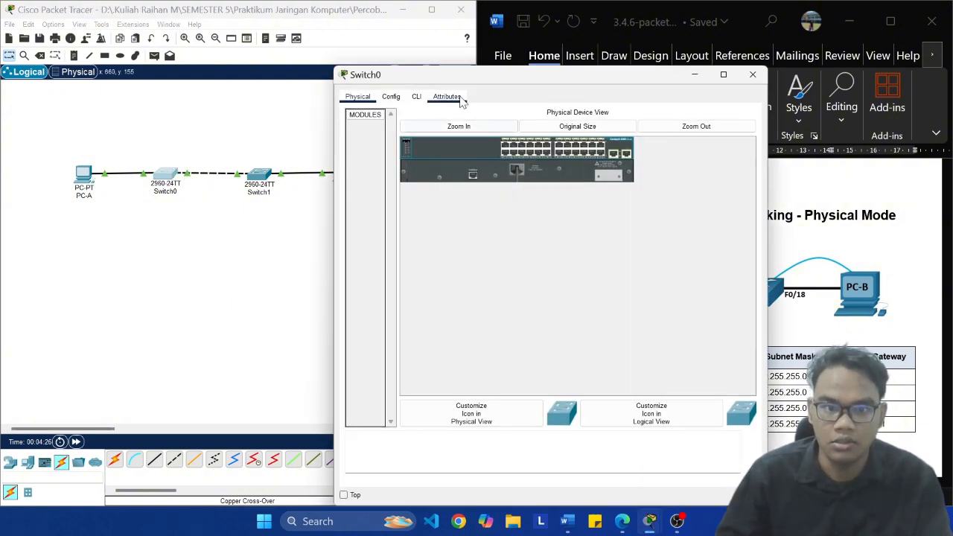
click(392, 97)
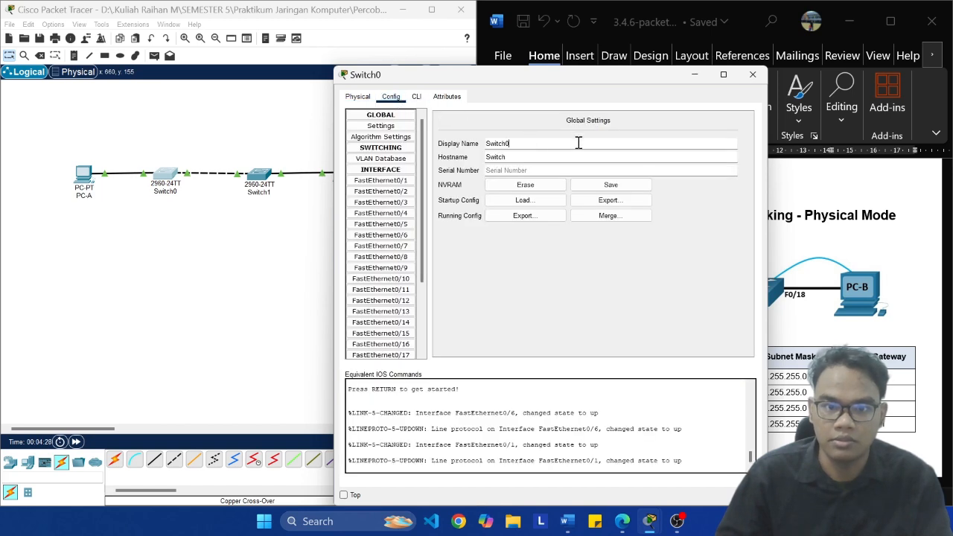
key(ctrl+a)
key(BackSpace)
text(s)
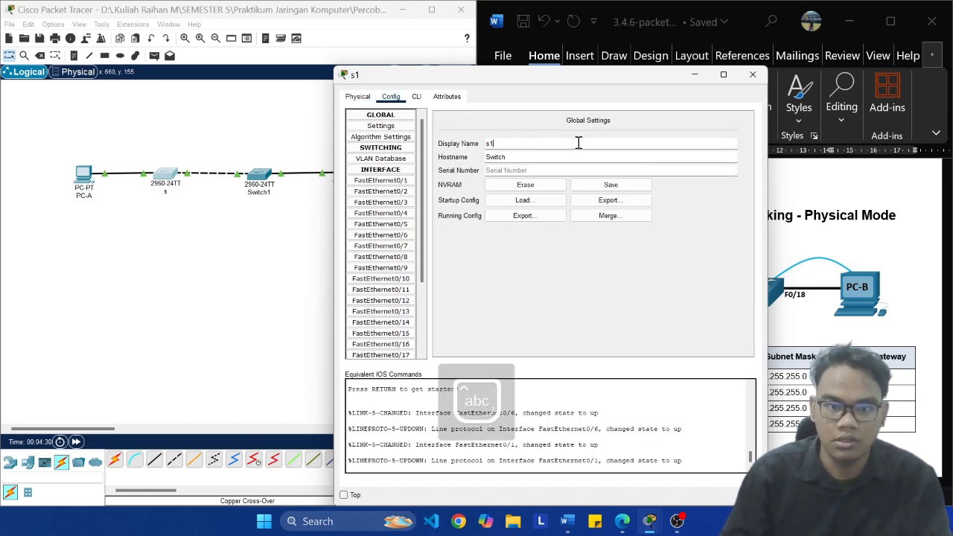
key(BackSpace)
key(Caps_Lock)
text(S1)
Step: Set the S1 switch's hostname to S1, review the equivalent IOS commands and close its configuration
click(512, 152)
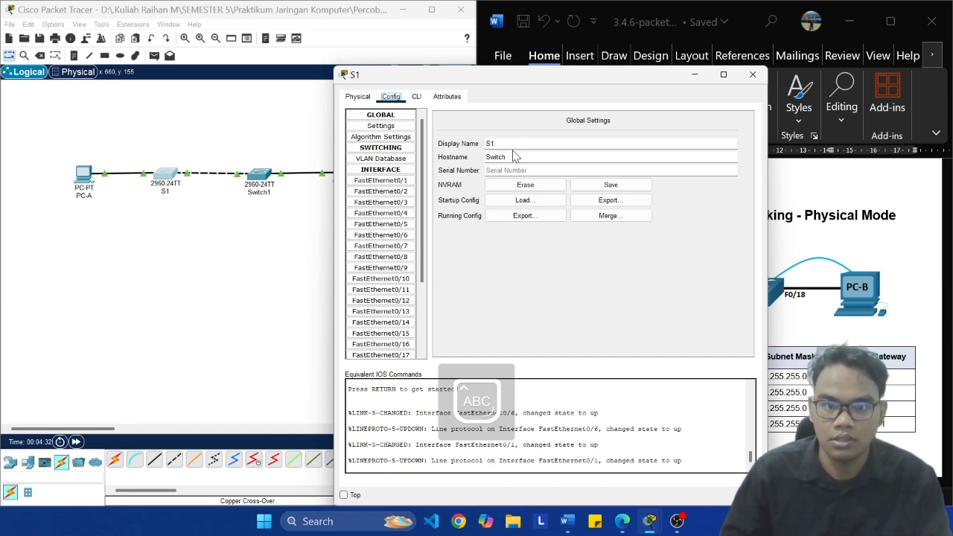
key(BackSpace)
key(BackSpace)
key(BackSpace)
key(BackSpace)
key(BackSpace)
key(BackSpace)
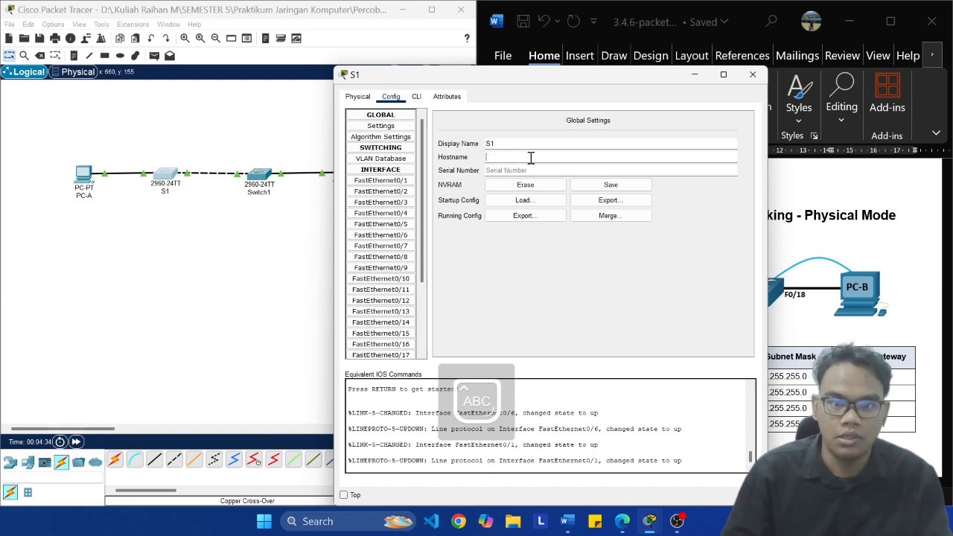
click(626, 158)
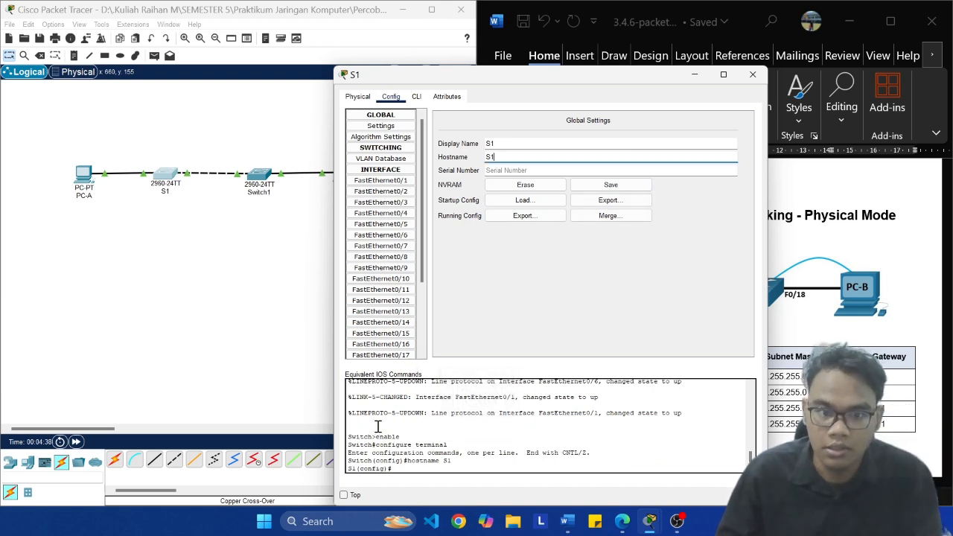
drag(379, 433, 398, 439)
click(463, 436)
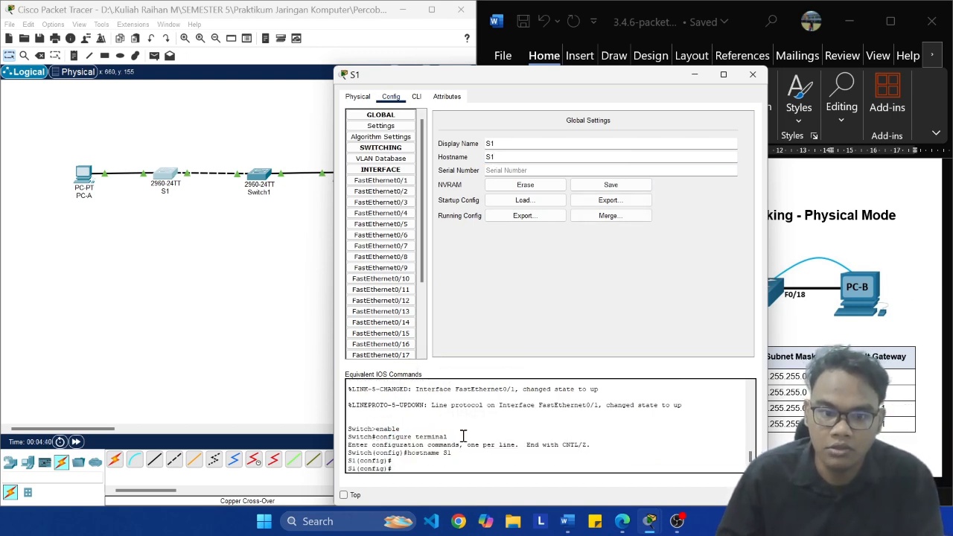
double_click(408, 454)
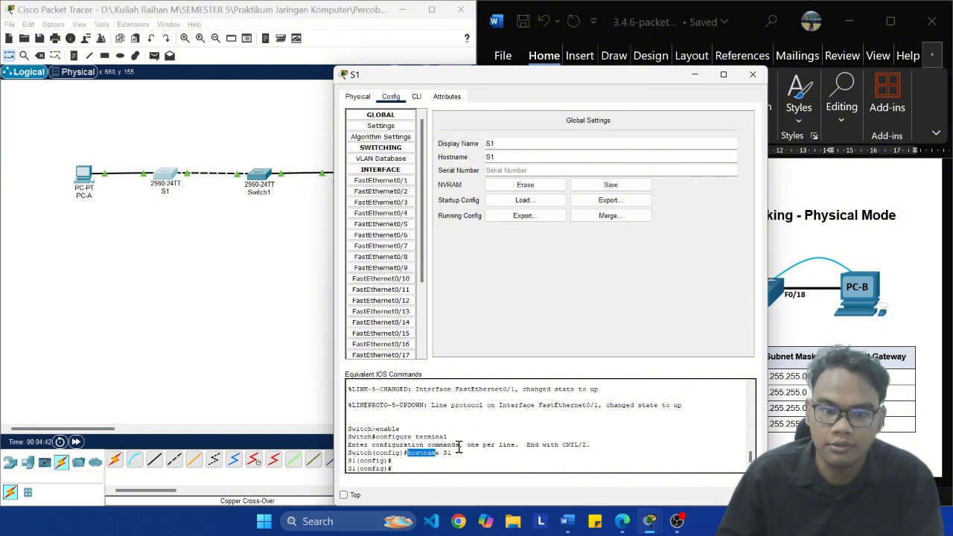
click(541, 456)
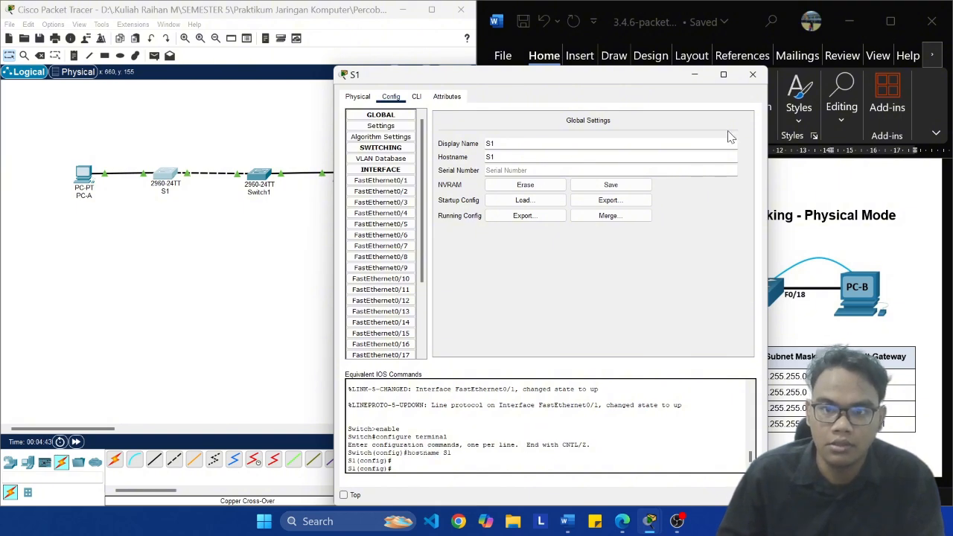
click(758, 74)
Step: Open Switch1's global settings and change its display name to S2
click(259, 177)
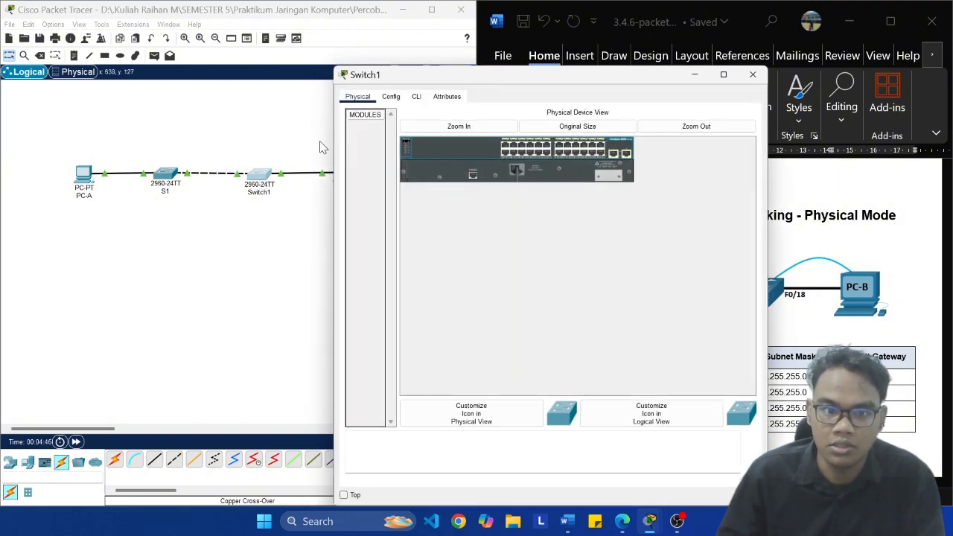
click(392, 98)
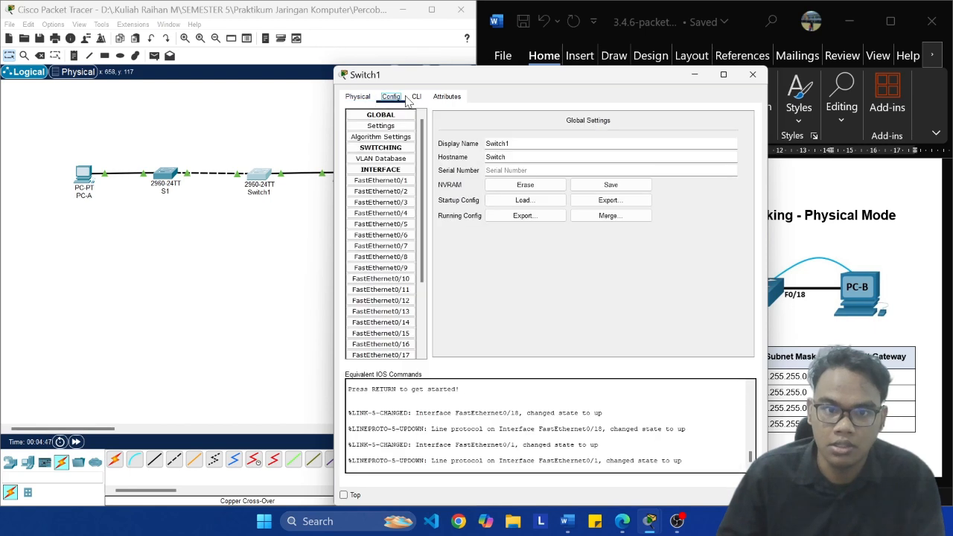
key(BackSpace)
key(BackSpace)
key(BackSpace)
key(BackSpace)
key(BackSpace)
key(BackSpace)
key(BackSpace)
text(S2)
Step: Set the S2 switch's hostname to S2 and review the equivalent IOS commands
click(538, 156)
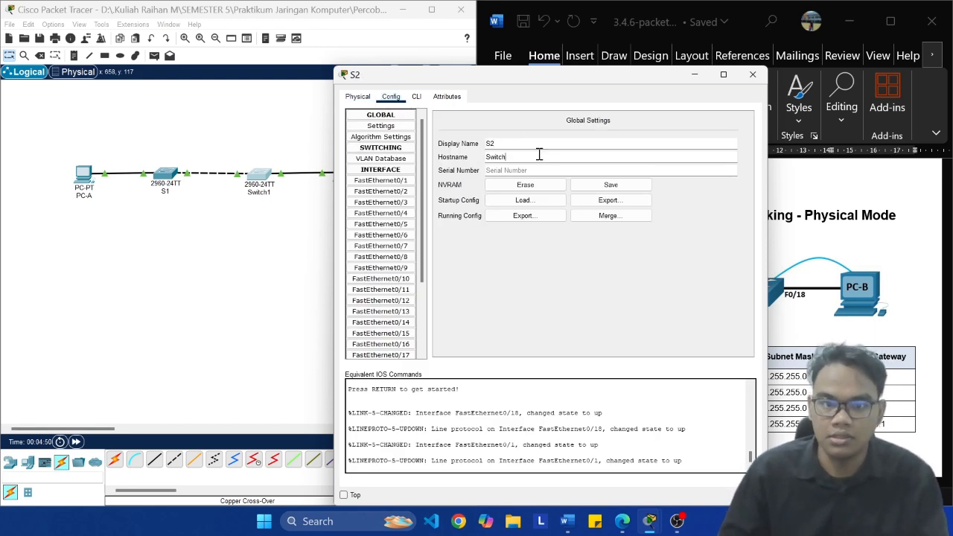
key(BackSpace)
key(BackSpace)
key(BackSpace)
key(BackSpace)
key(BackSpace)
key(BackSpace)
text(S2)
key(Return)
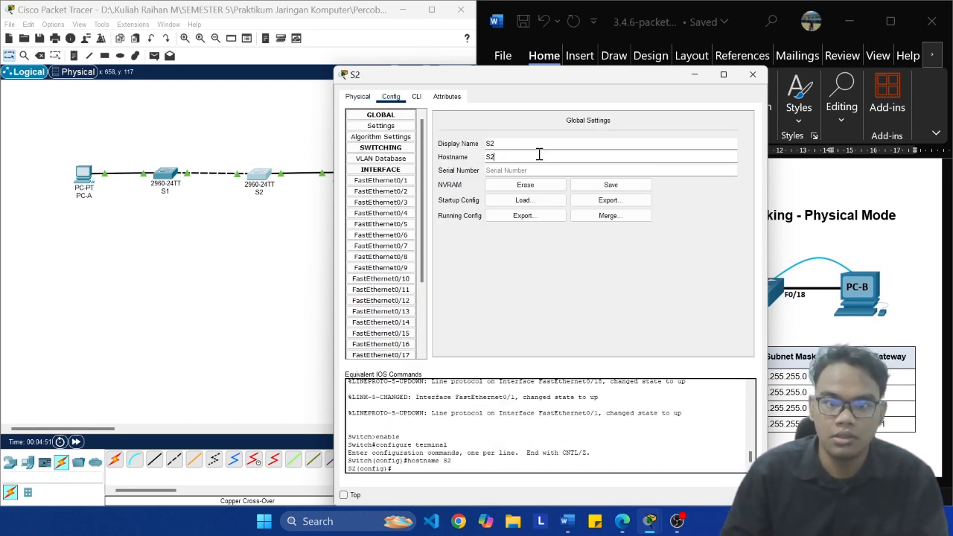
drag(377, 444, 396, 444)
click(435, 452)
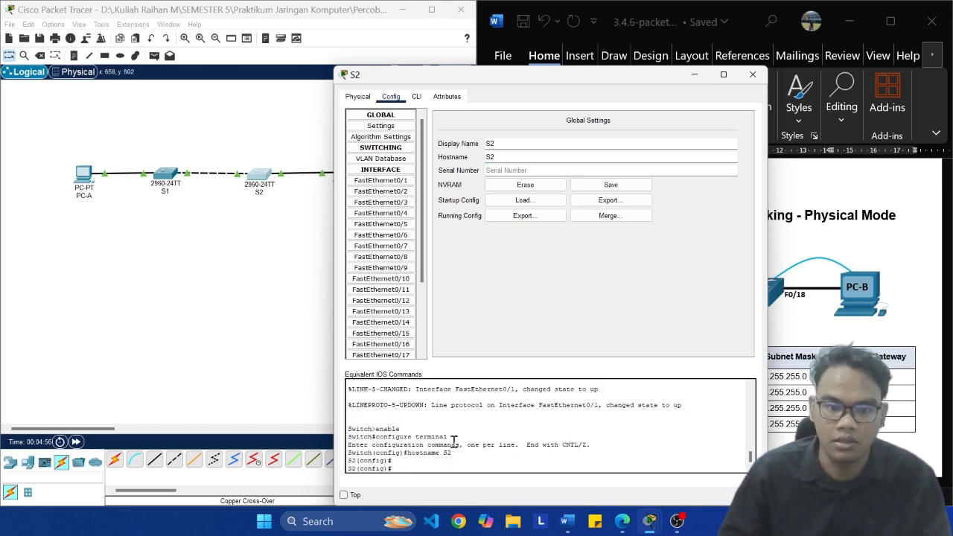
Step: Save the network file and close S2's configuration
click(268, 298)
key(ctrl+s)
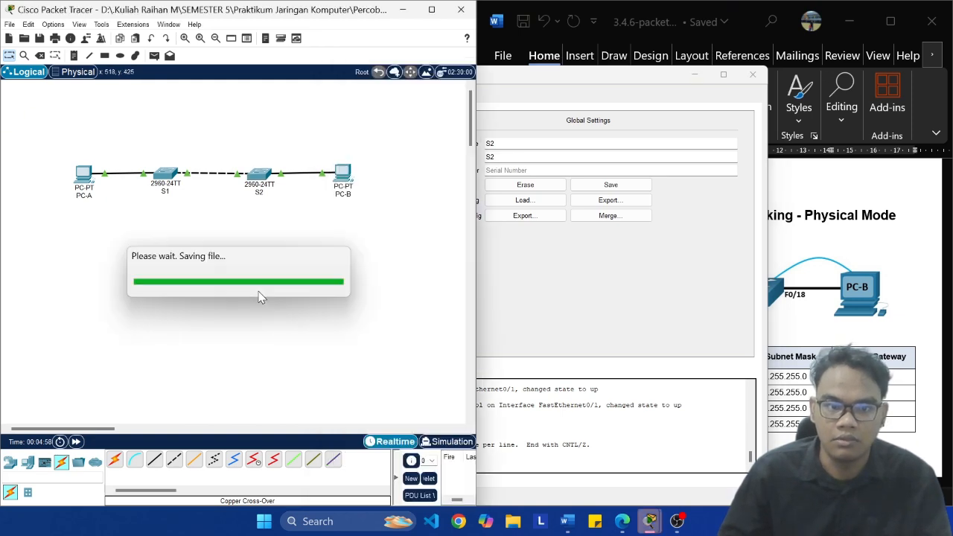
click(753, 77)
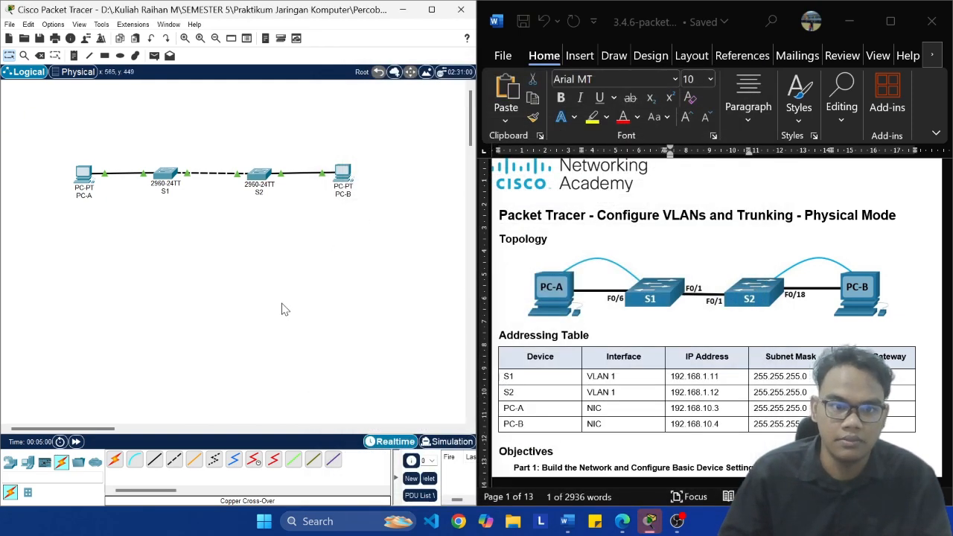
Step: Read the lab document's objectives, background scenario and the Part 1 instructions for building the network
scroll(763, 292, down, 5)
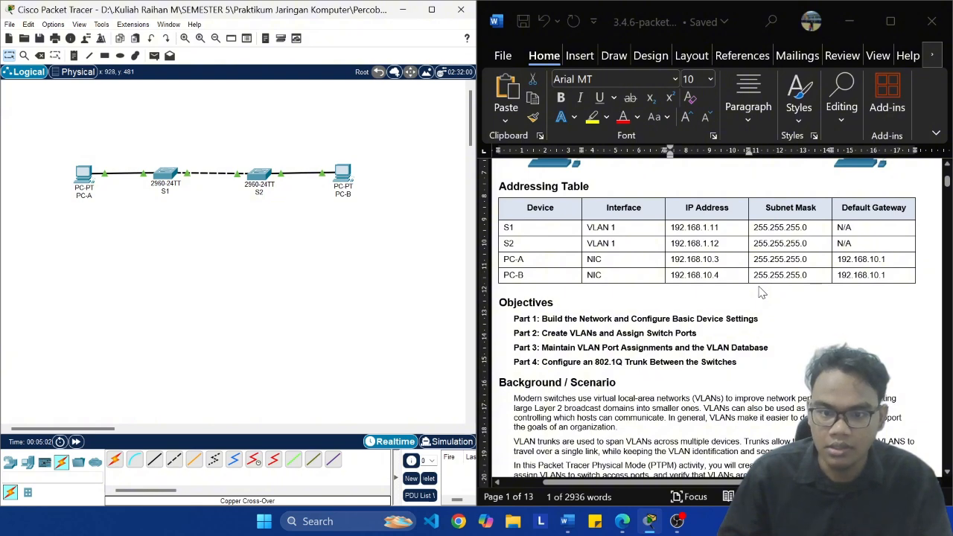
click(534, 322)
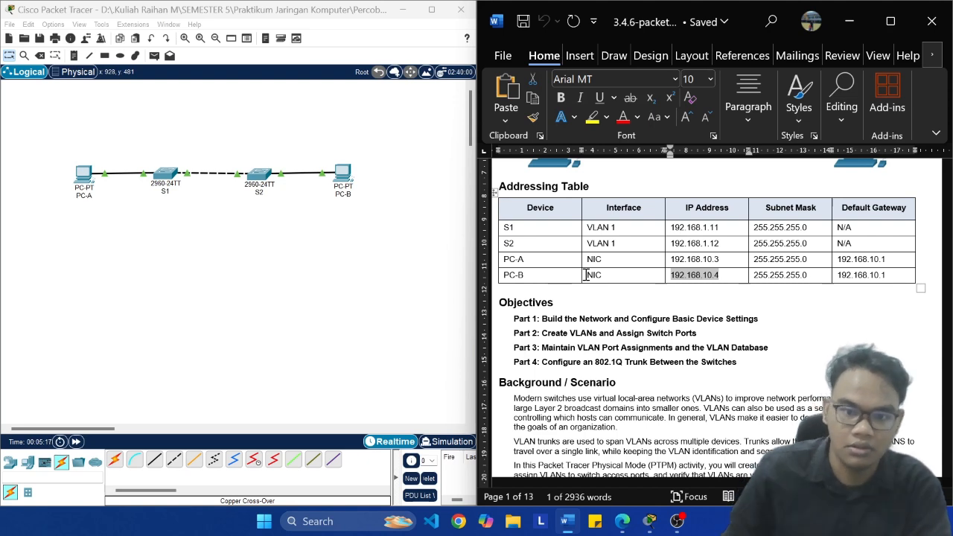
double_click(599, 360)
scroll(633, 372, down, 1)
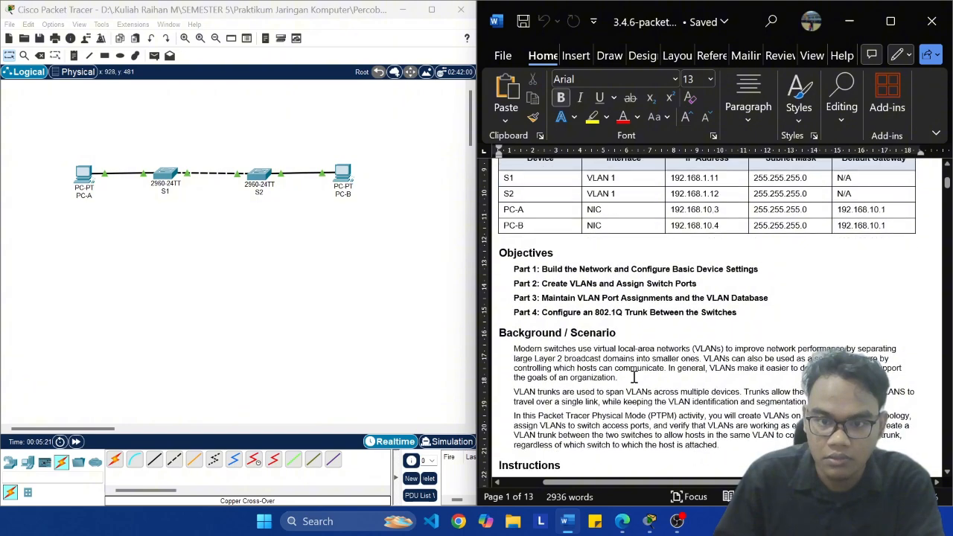
scroll(634, 377, down, 1)
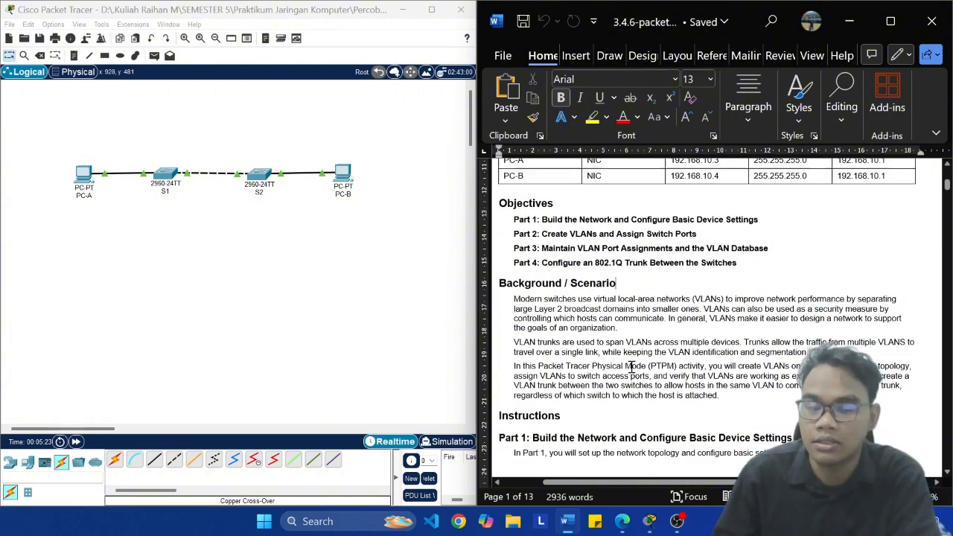
scroll(630, 357, down, 4)
scroll(625, 331, down, 1)
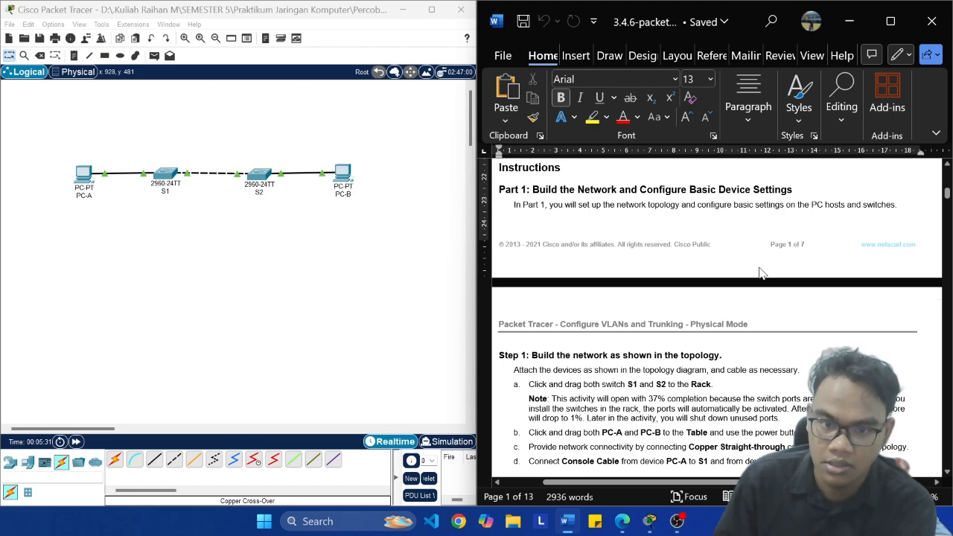
scroll(753, 273, down, 1)
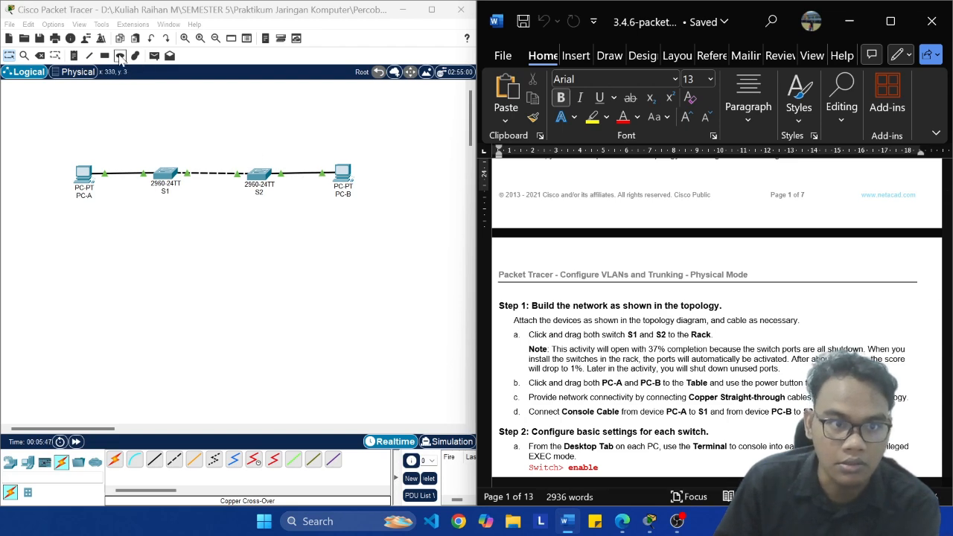
mouse_move(677, 522)
click(706, 484)
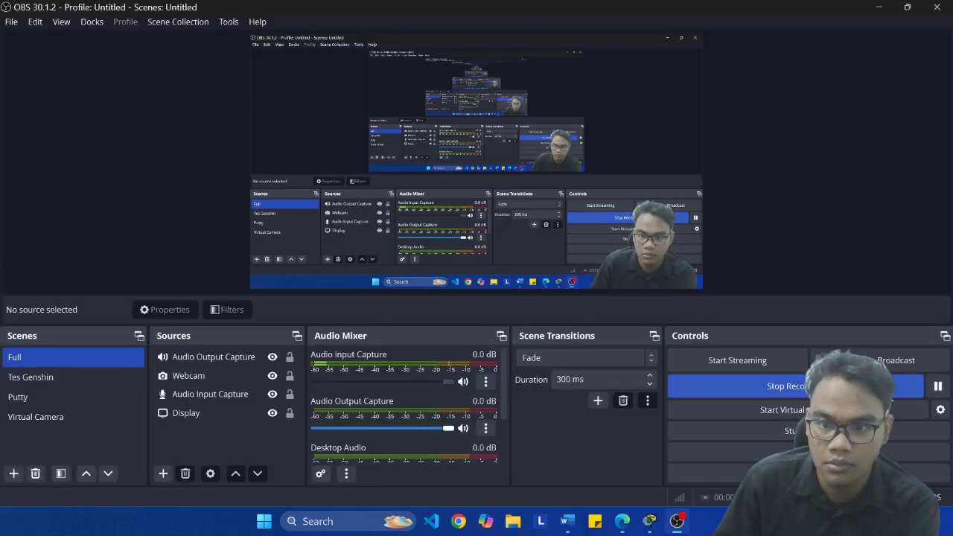
click(648, 519)
Step: Close PC-A's configuration and move PC-A from the Corporate Office to the Main Wiring Closet in the physical workspace
click(179, 237)
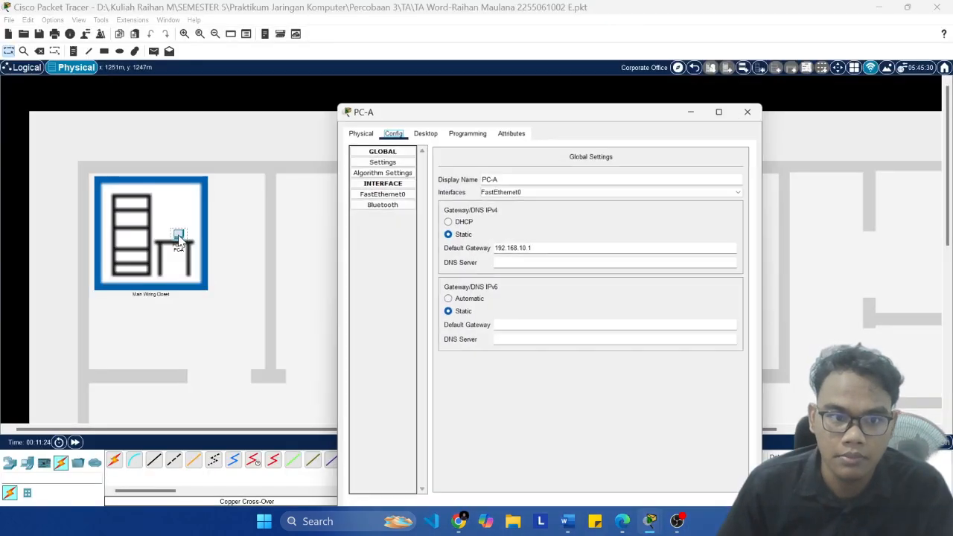
click(748, 111)
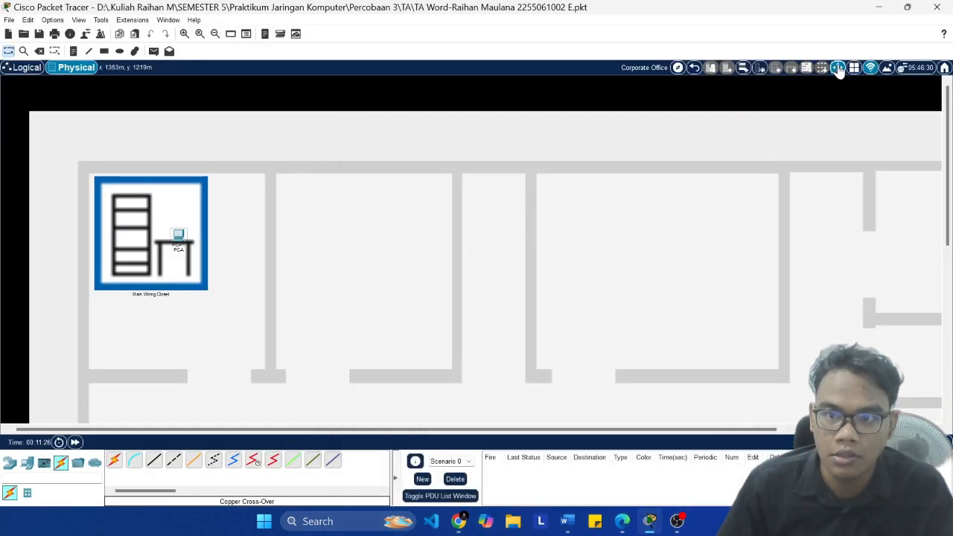
click(838, 68)
click(179, 235)
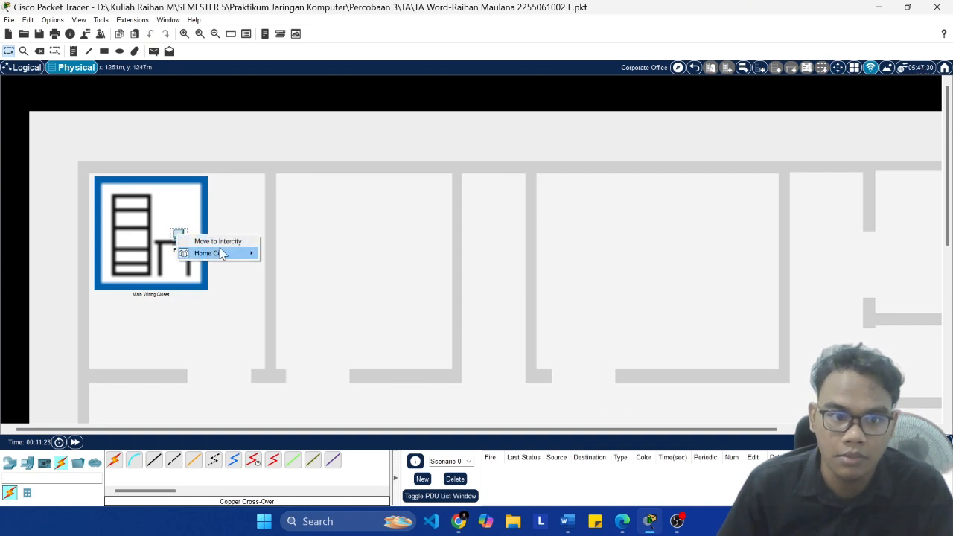
mouse_move(221, 254)
mouse_move(311, 265)
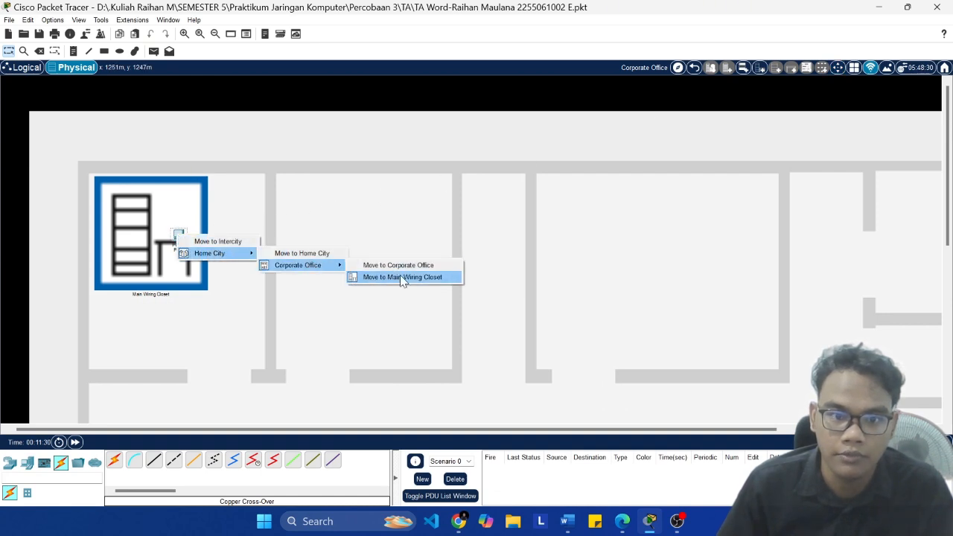
click(400, 277)
Step: Open the Main Wiring Closet and arrange the PCs side by side on the table, PC-A nearest the rack and PC-B farther away
click(158, 225)
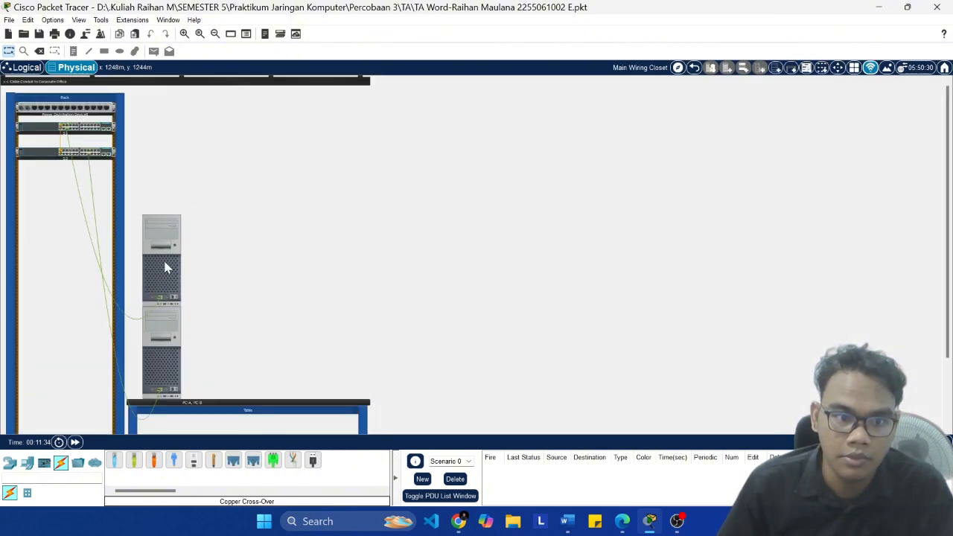
drag(167, 266, 319, 347)
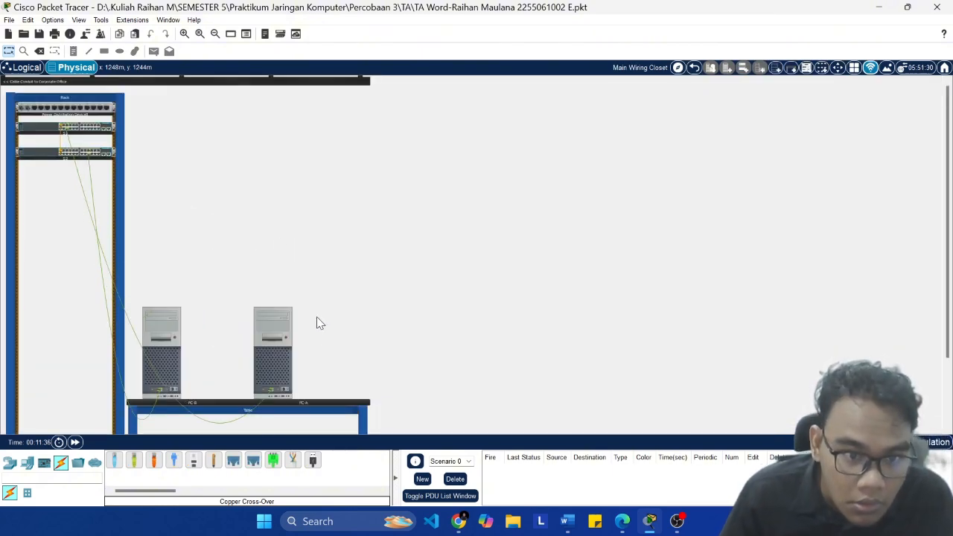
scroll(317, 323, up, 3)
scroll(290, 322, down, 5)
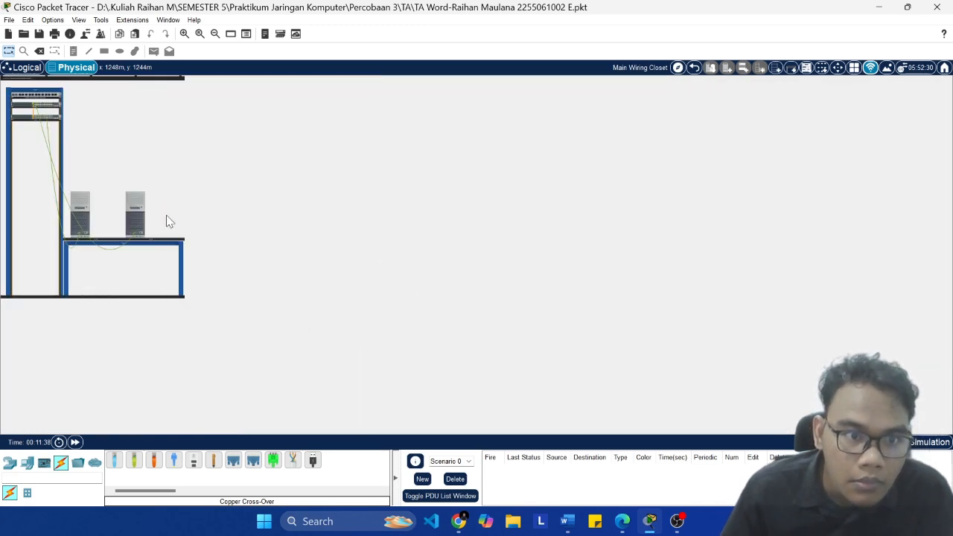
scroll(209, 350, up, 3)
drag(177, 339, 352, 341)
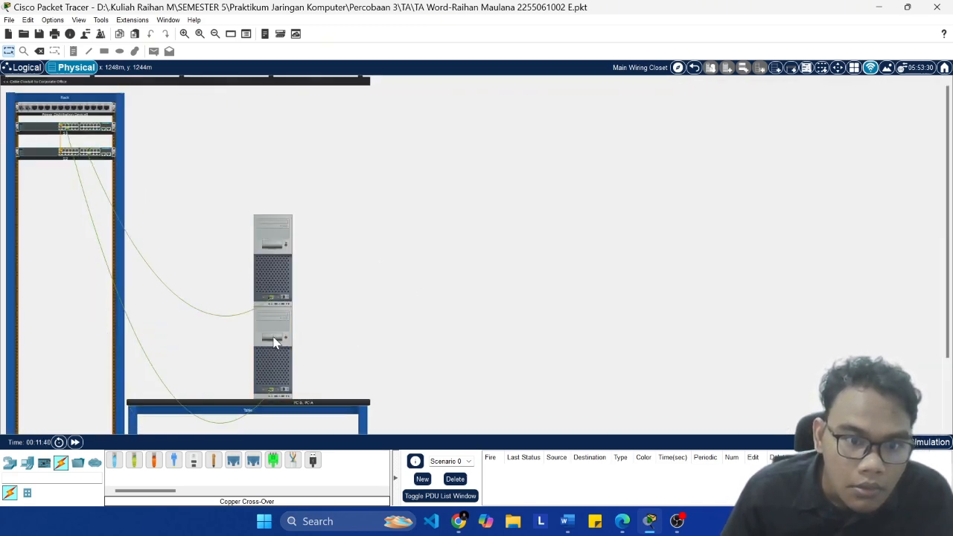
drag(274, 339, 179, 344)
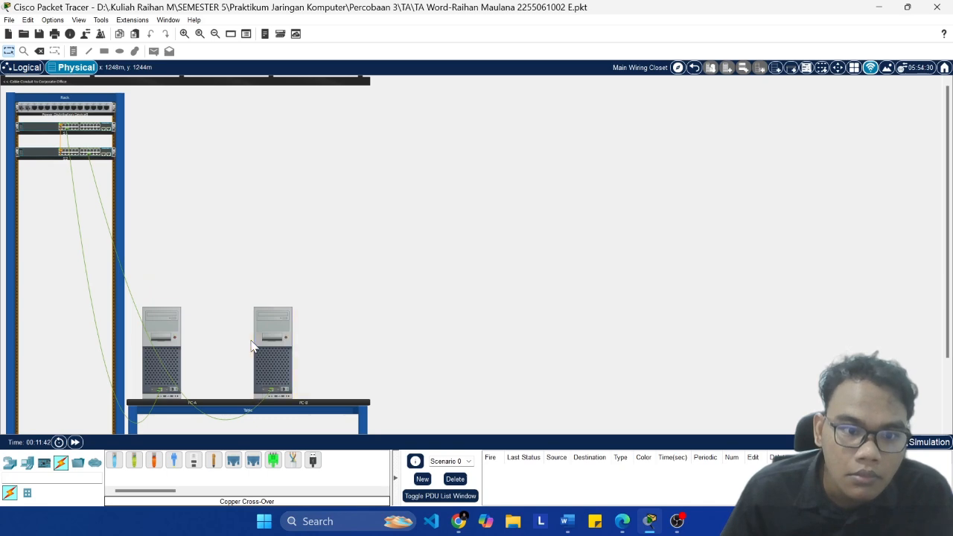
Step: Examine the power buttons and cabling of PC-A and PC-B and the switch connections in the rack
scroll(339, 321, up, 2)
scroll(357, 325, down, 1)
scroll(372, 320, down, 5)
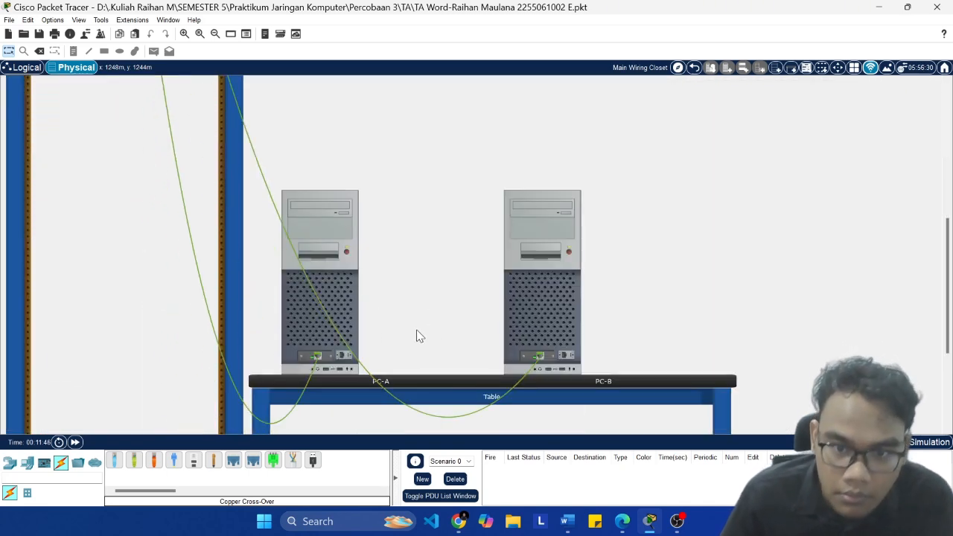
scroll(432, 335, up, 1)
scroll(536, 335, down, 5)
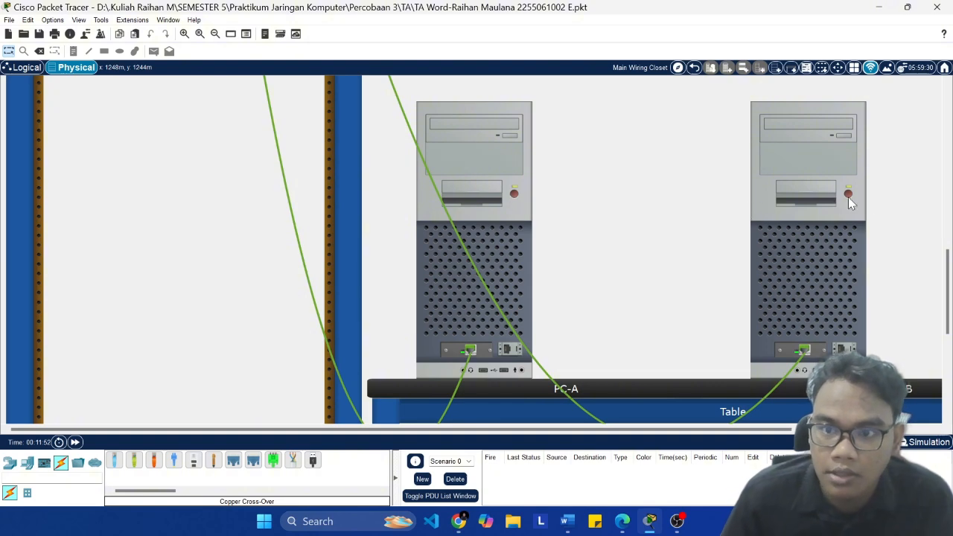
scroll(710, 221, down, 3)
scroll(24, 155, up, 3)
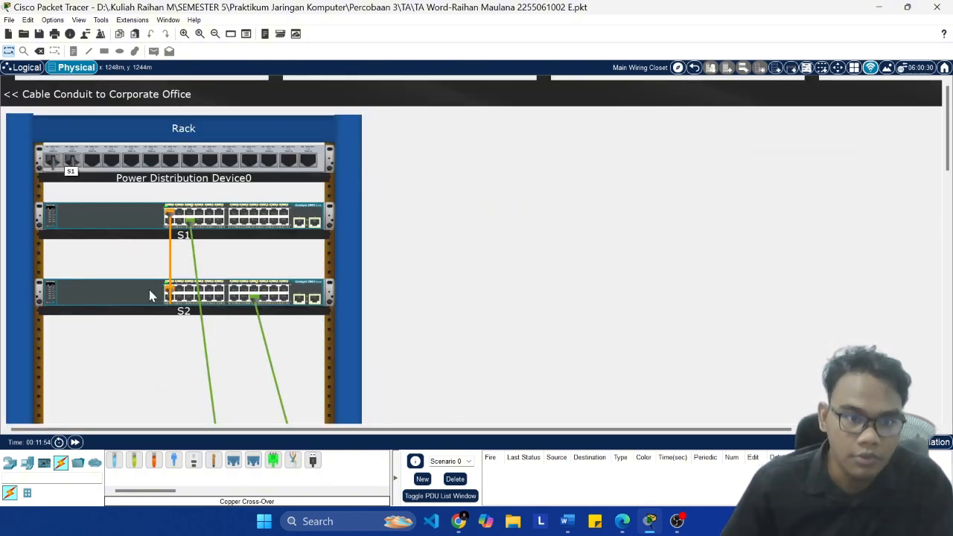
Step: Return to the logical topology of the two PCs and two switches and save the project
click(25, 68)
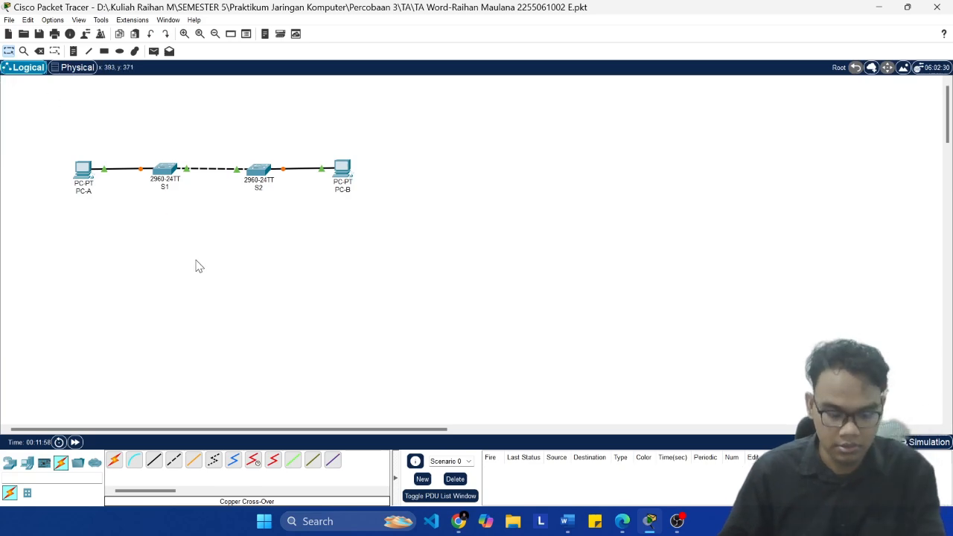
key(ctrl+s)
Step: Switch to the lab document in Word and examine the Step 1 cabling instructions, the start of Step 2, and the topology diagram
click(568, 521)
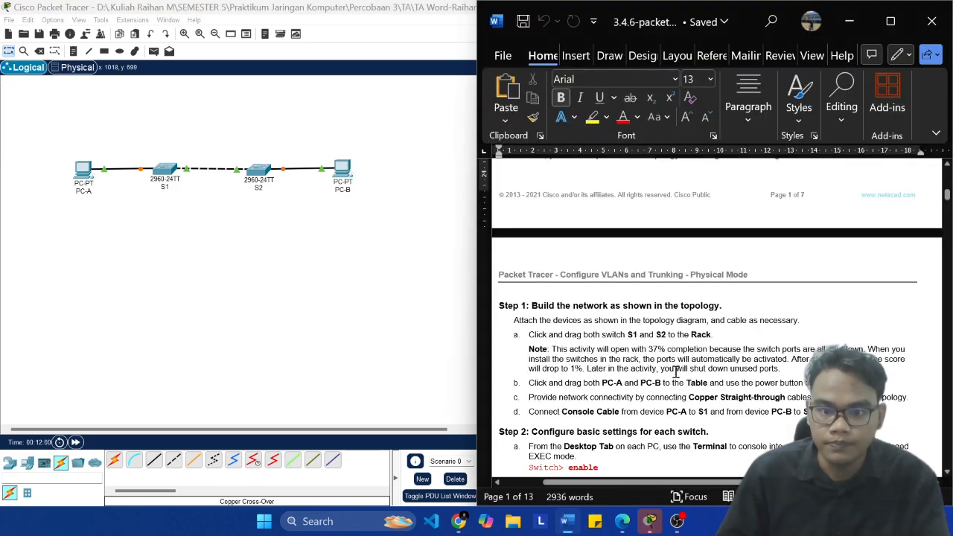
scroll(676, 370, down, 2)
scroll(719, 371, down, 2)
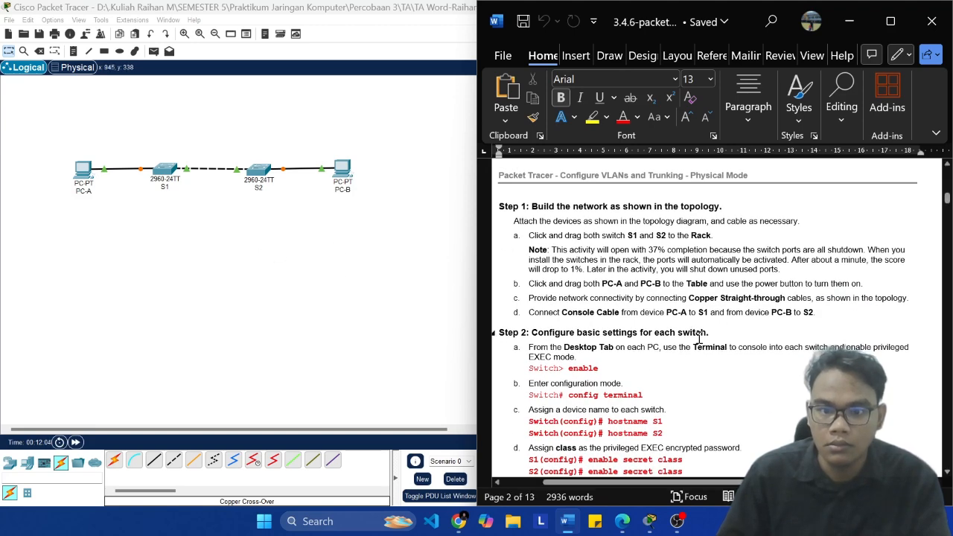
scroll(696, 340, down, 1)
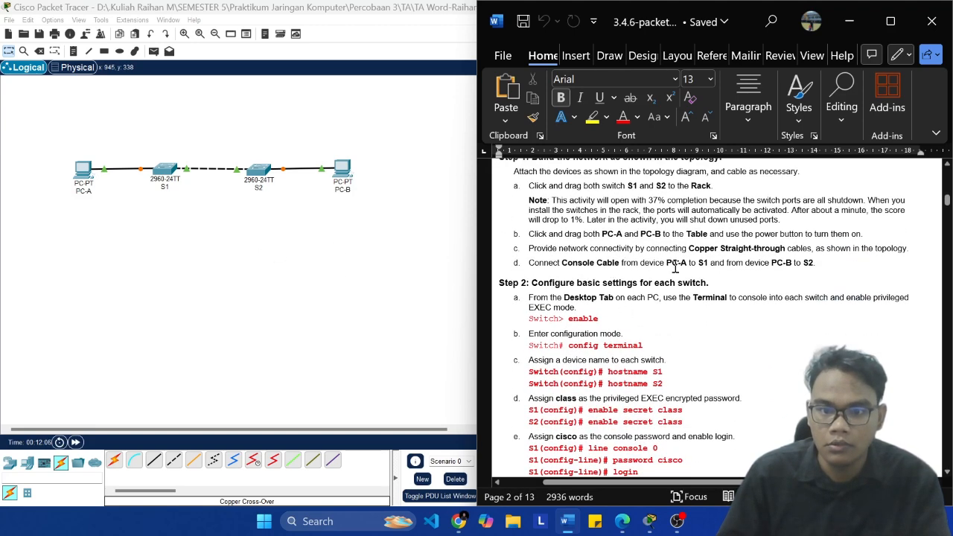
click(216, 245)
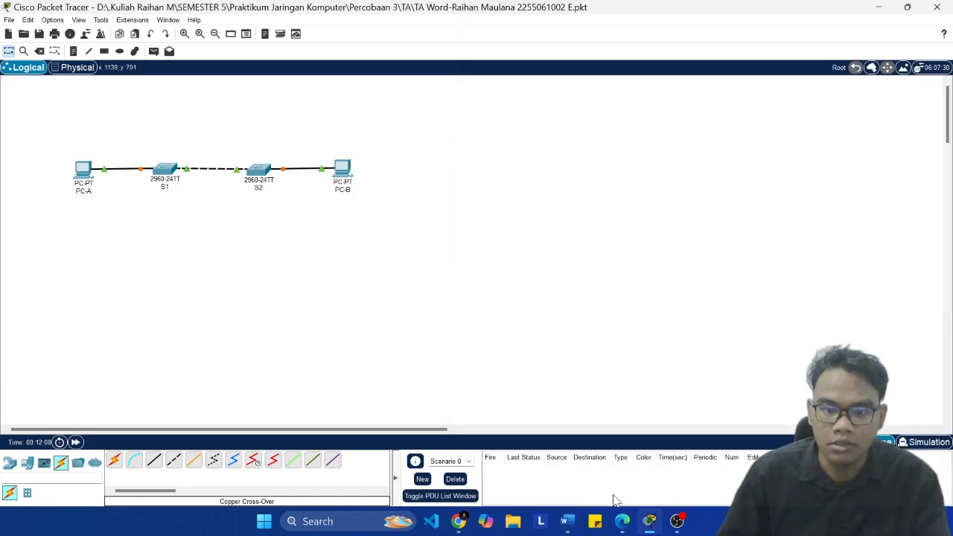
click(623, 523)
click(623, 523)
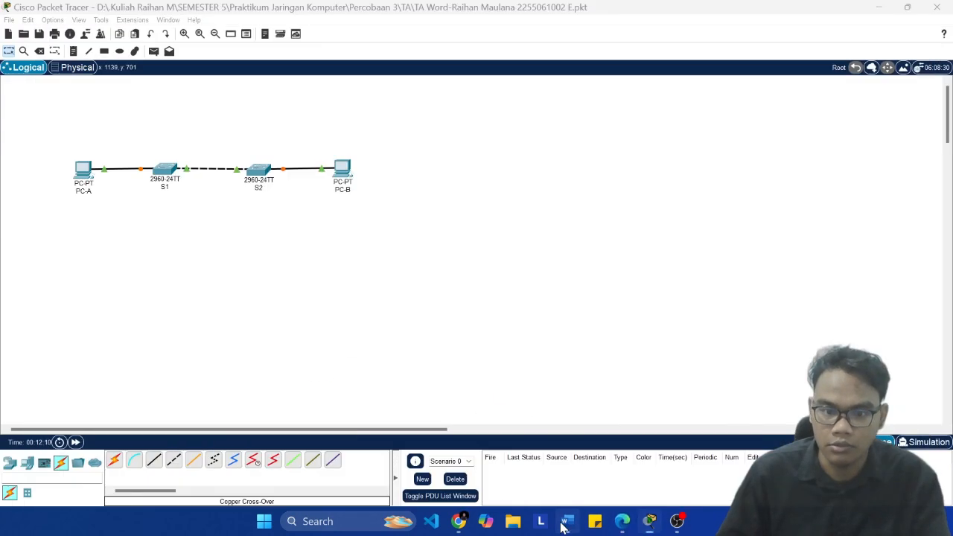
click(567, 522)
scroll(646, 328, up, 10)
scroll(646, 327, up, 5)
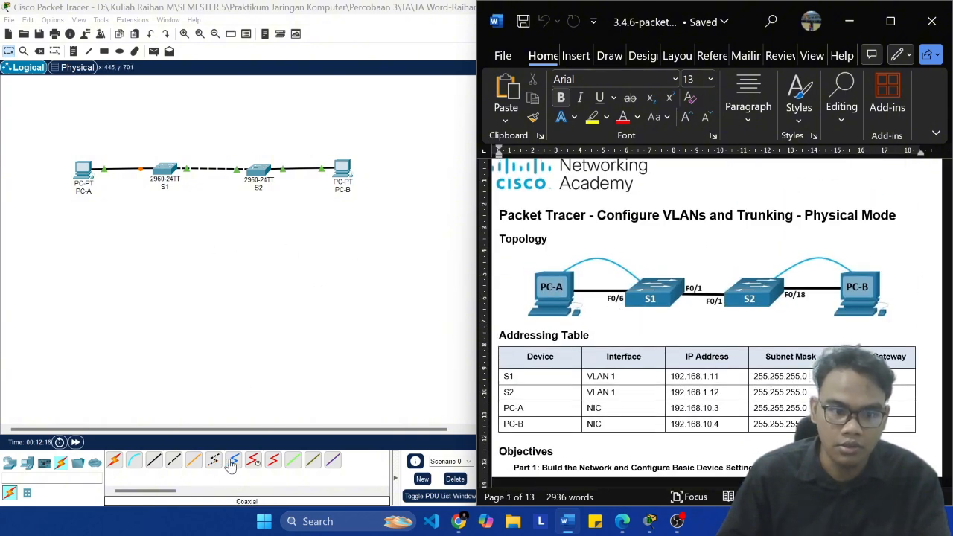
Step: Place Packet Tracer beside the lab document and connect PC-A's RS 232 port to S1's Console port with a console cable
click(134, 461)
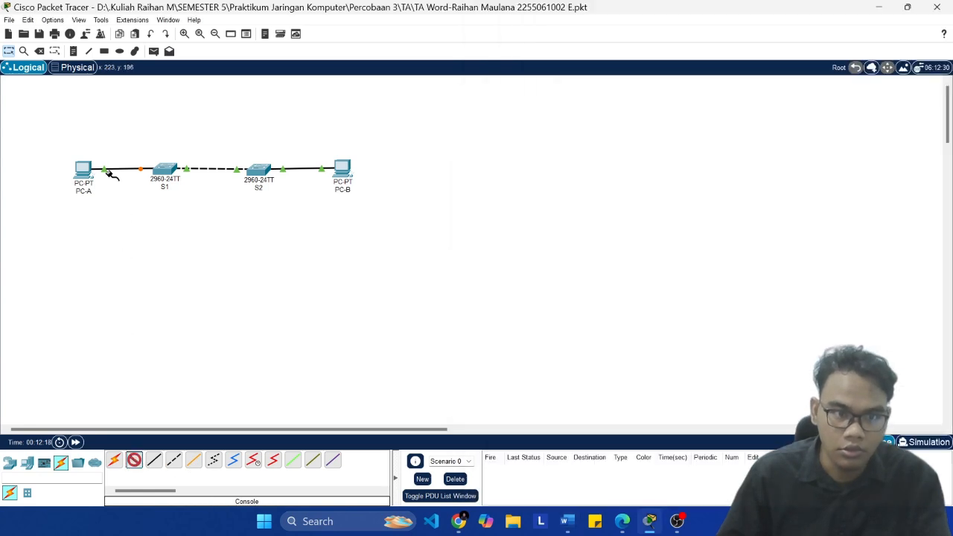
click(564, 522)
click(370, 345)
key(super+Left)
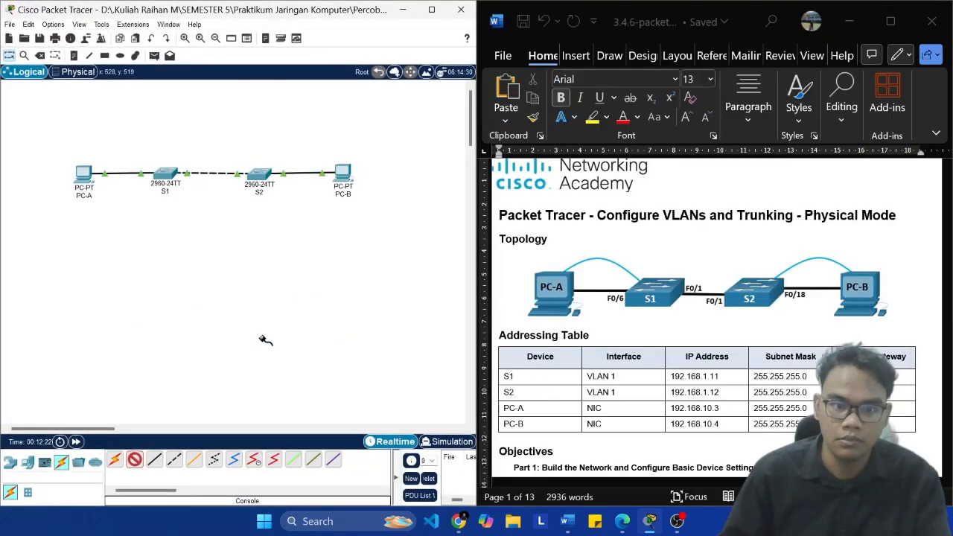
click(82, 175)
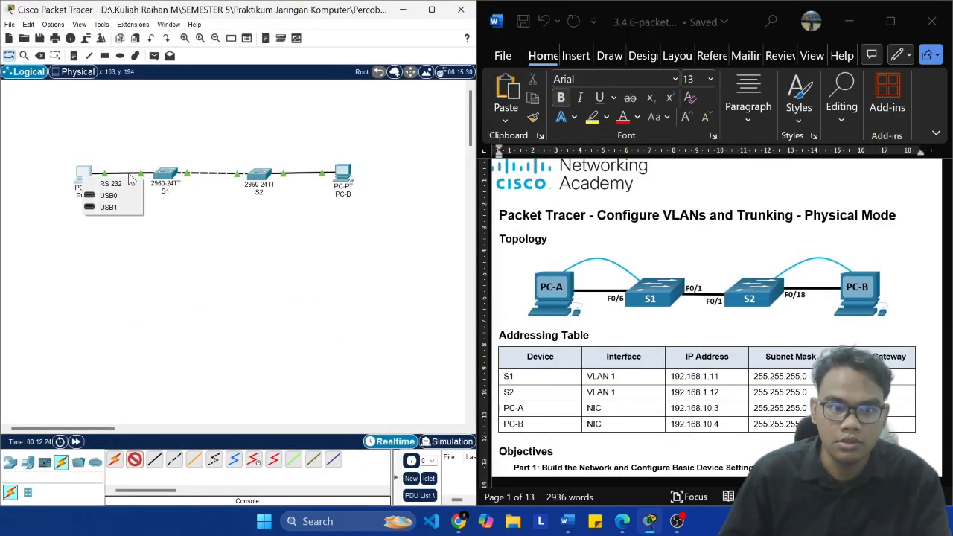
click(112, 184)
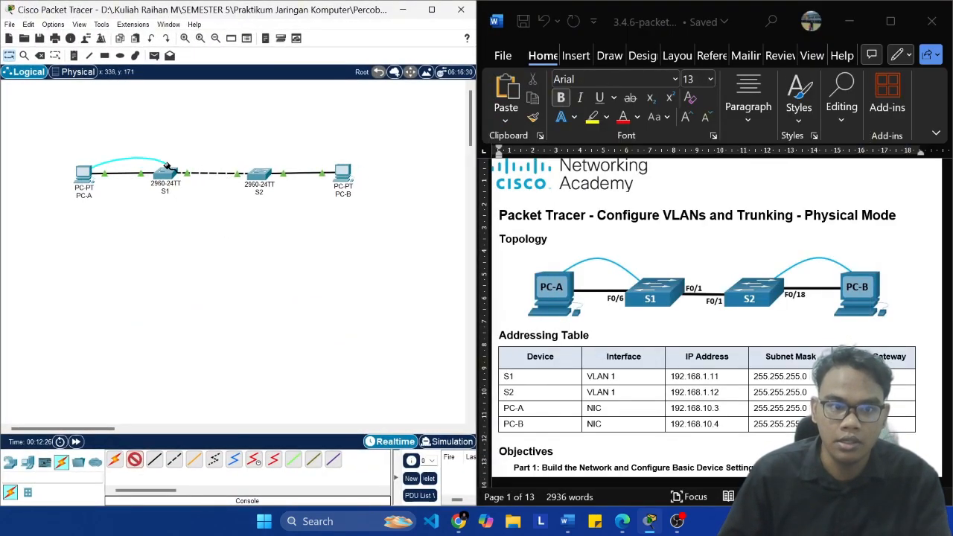
click(169, 173)
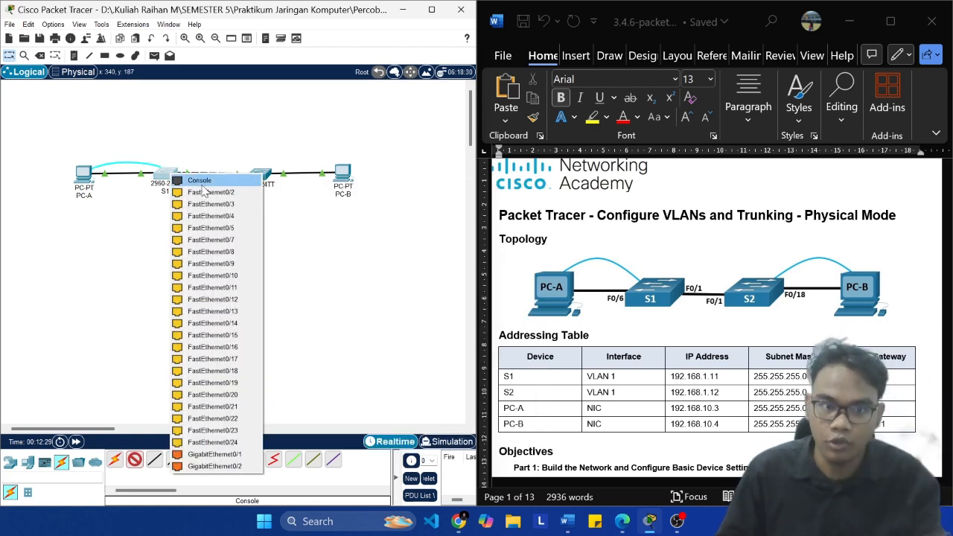
click(202, 187)
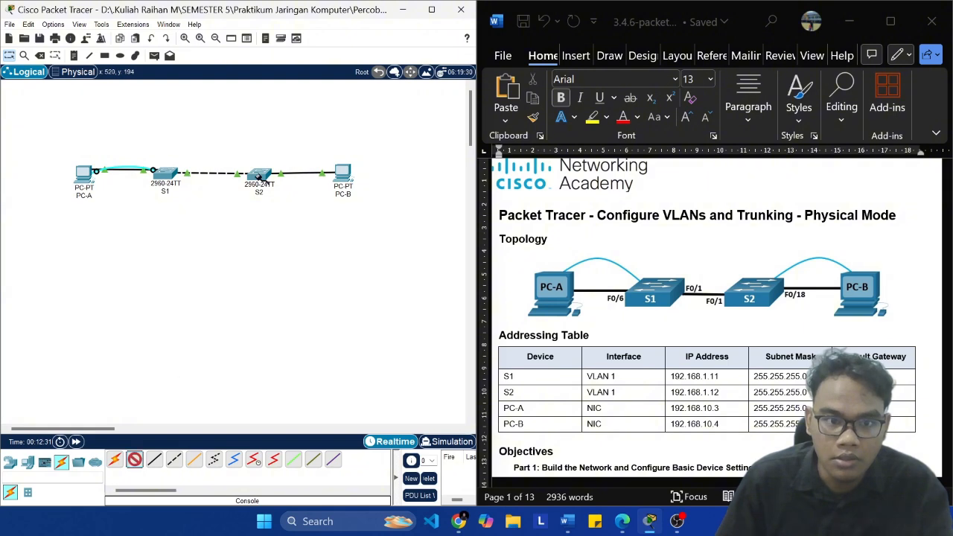
Step: Connect S2's Console port to PC-B's RS 232 port with a console cable and save the project
click(262, 175)
click(274, 180)
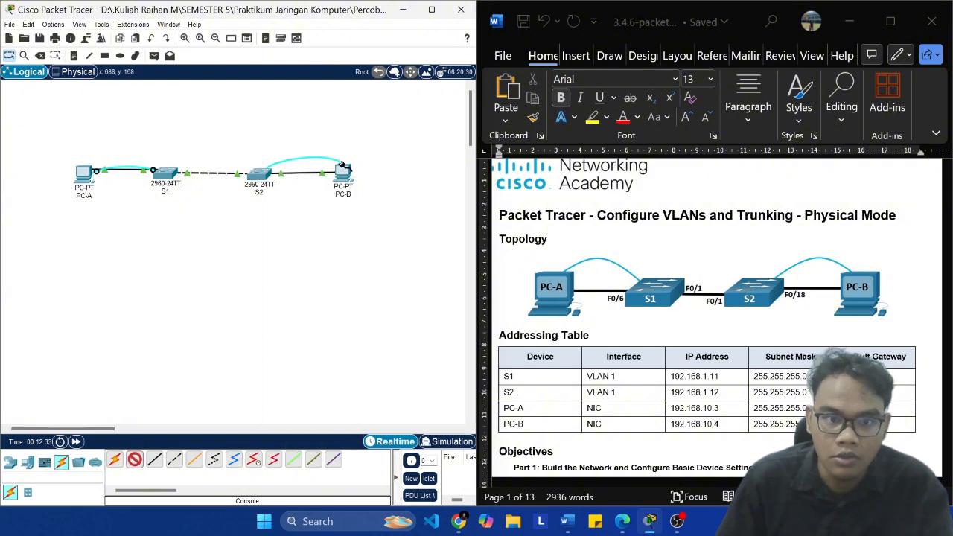
click(346, 173)
click(375, 178)
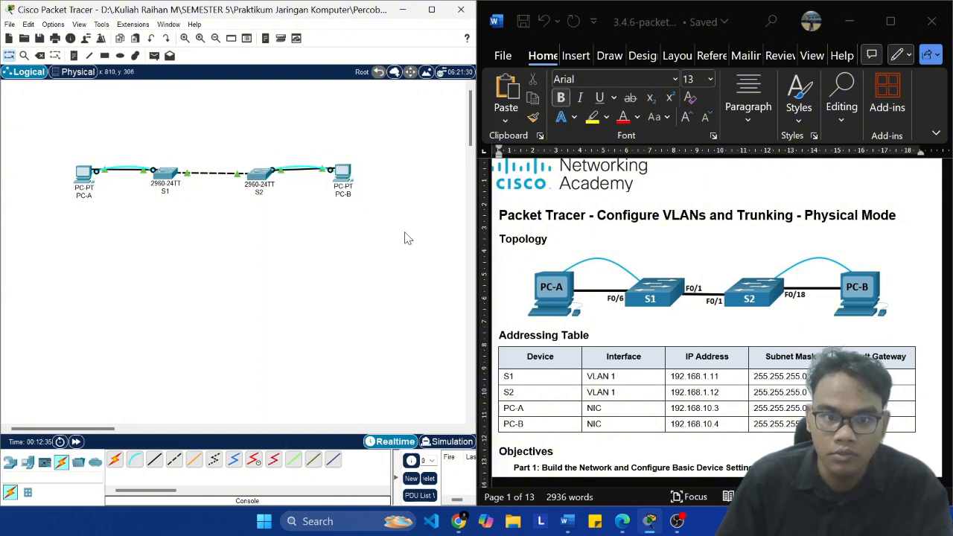
key(ctrl+s)
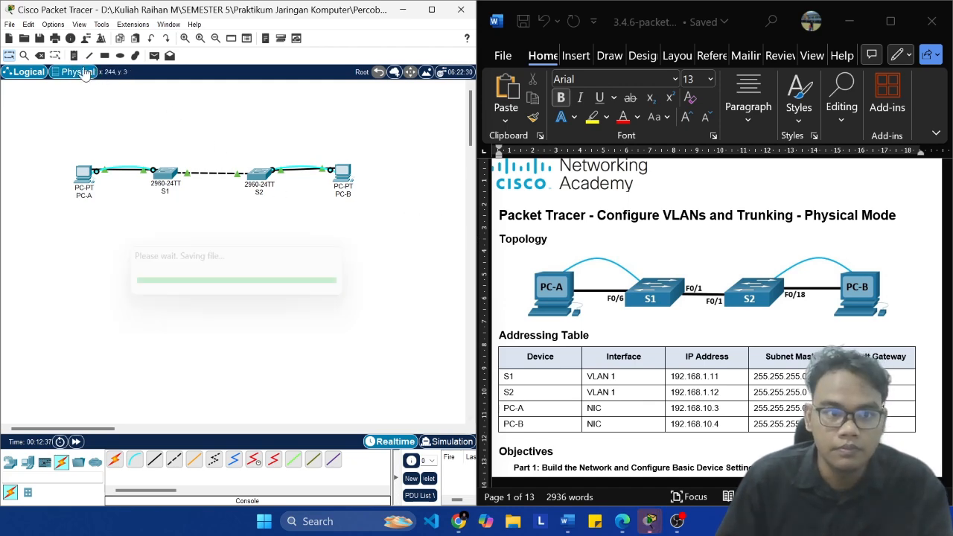
Step: Examine the new console cables between the rack switches and the PCs in the physical wiring closet, and return to the logical view
click(79, 73)
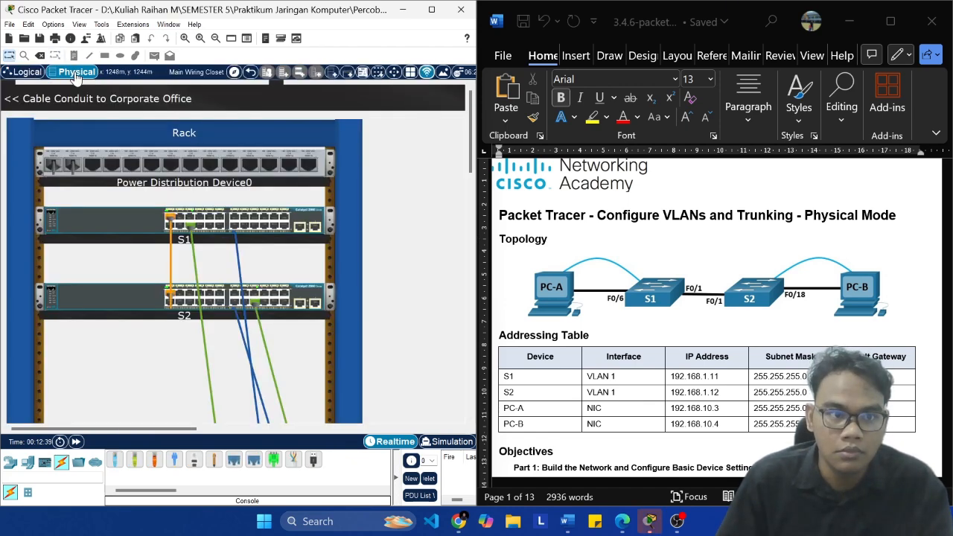
scroll(316, 234, down, 5)
scroll(352, 230, down, 5)
scroll(132, 211, up, 3)
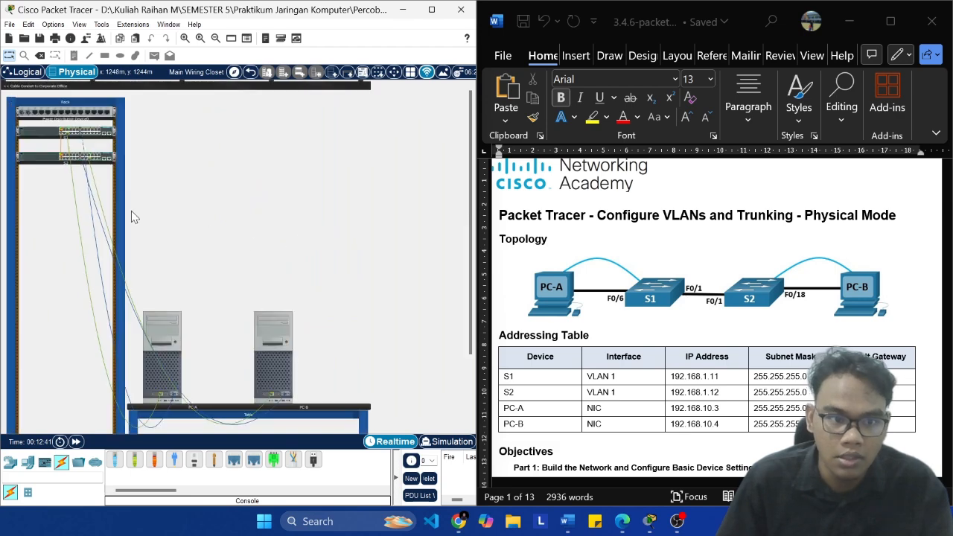
scroll(276, 293, up, 5)
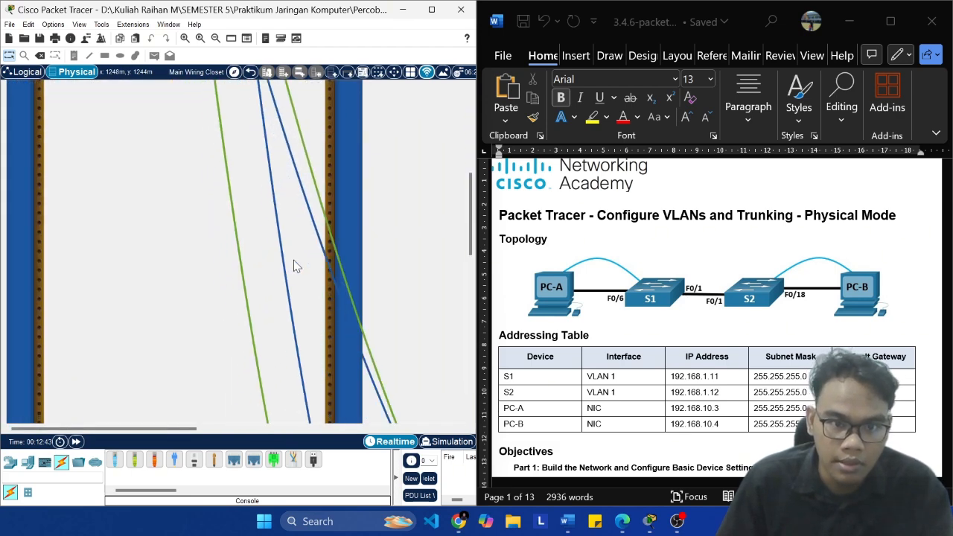
scroll(419, 222, right, 3)
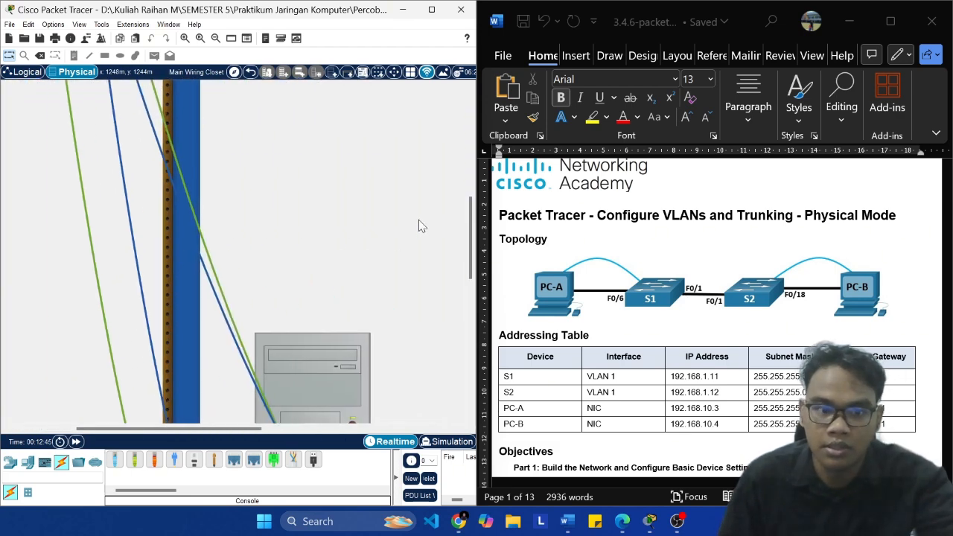
scroll(419, 221, down, 8)
scroll(419, 223, down, 3)
scroll(419, 223, up, 3)
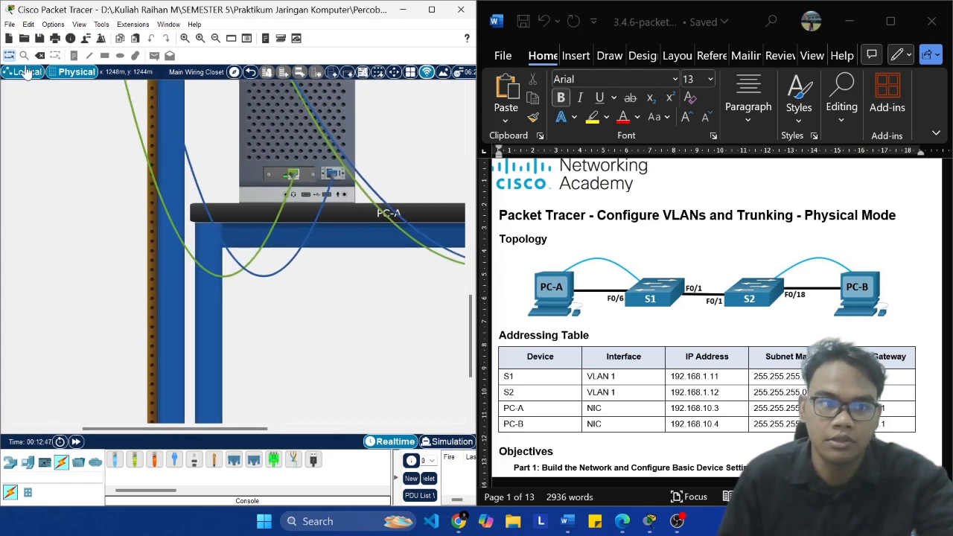
click(26, 71)
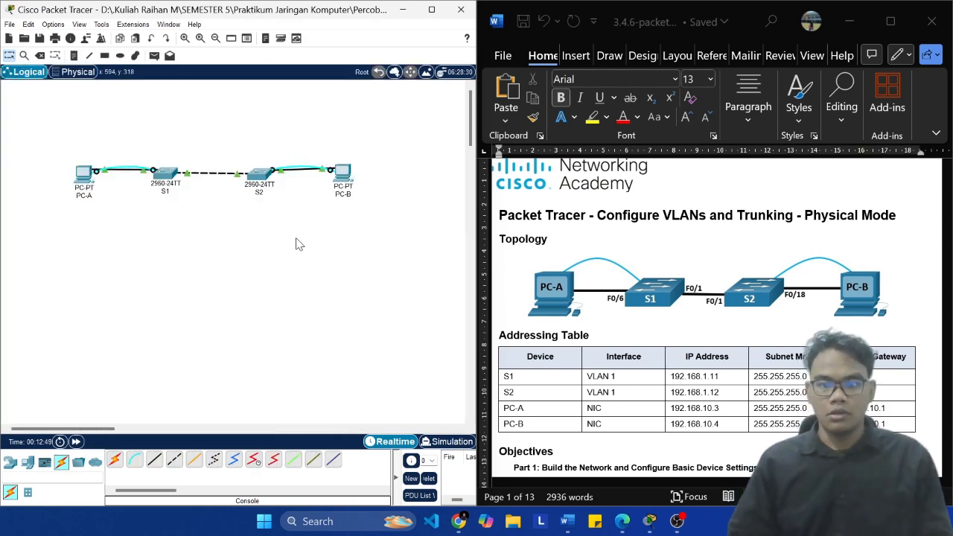
Step: Save the project and bring up the lab document's Step 2 on configuring basic settings for each switch
scroll(737, 241, down, 12)
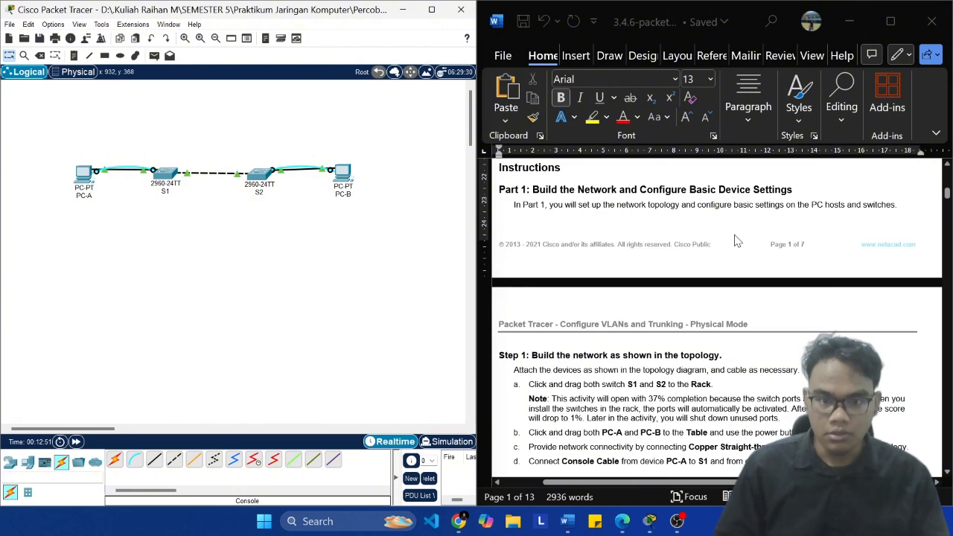
key(ctrl+s)
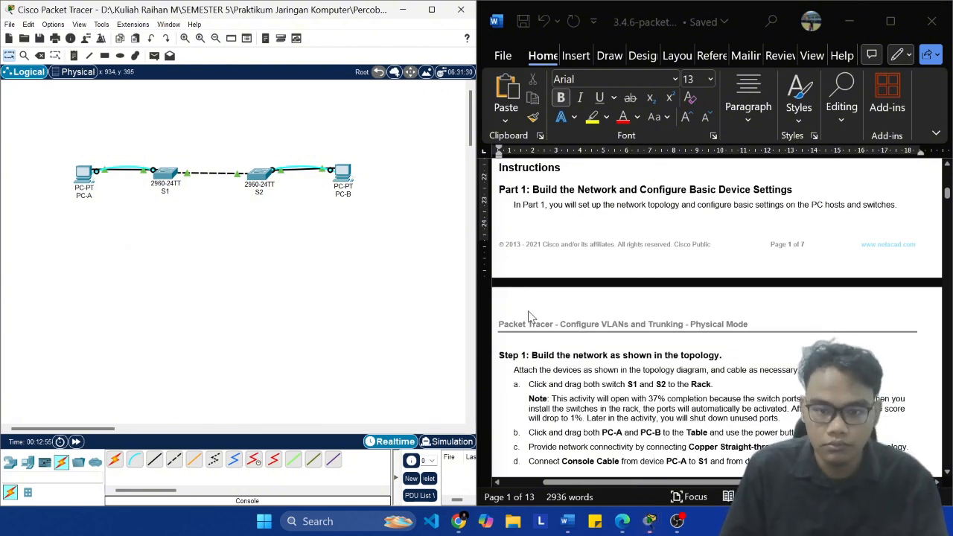
scroll(573, 335, down, 5)
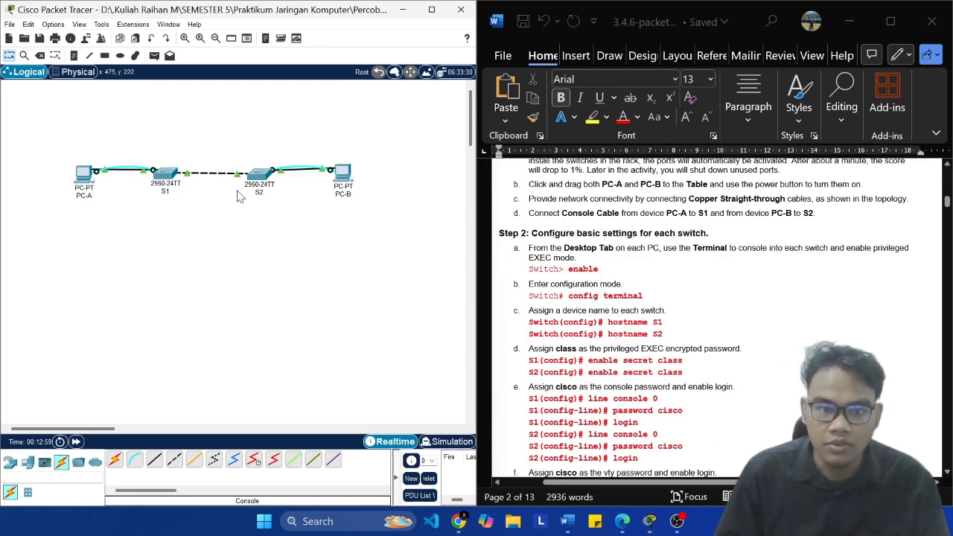
Step: Open S1's command line, bring up a fresh configuration prompt, and minimize its window
click(166, 174)
click(416, 97)
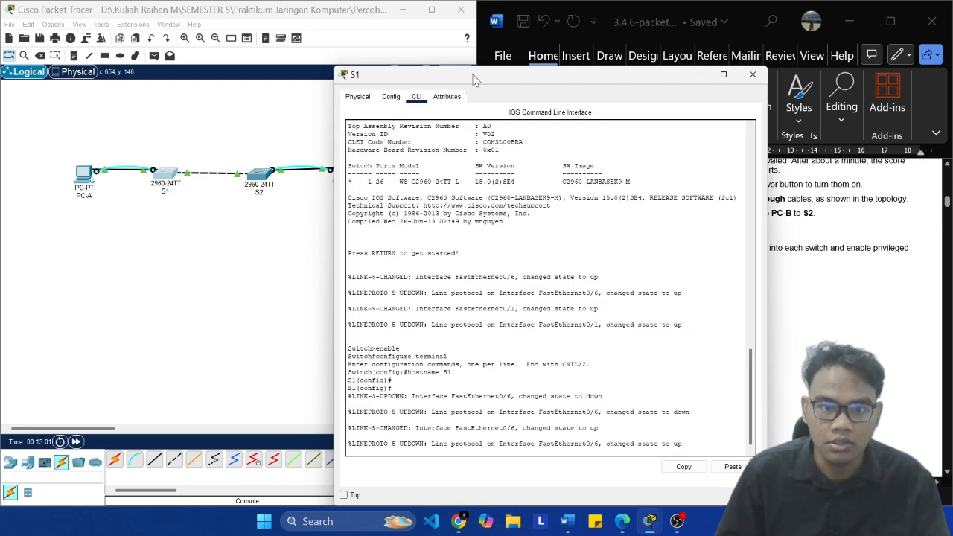
drag(484, 75, 175, 38)
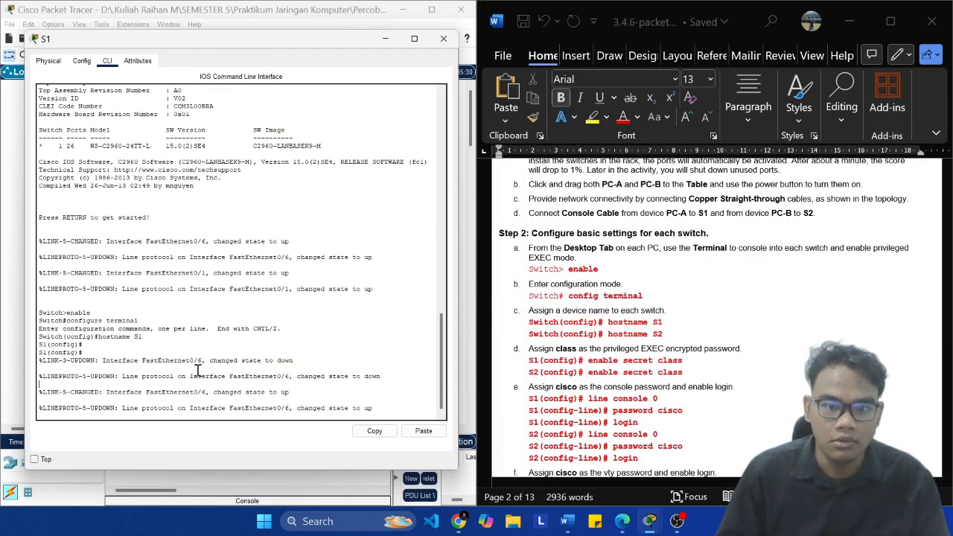
key(Return)
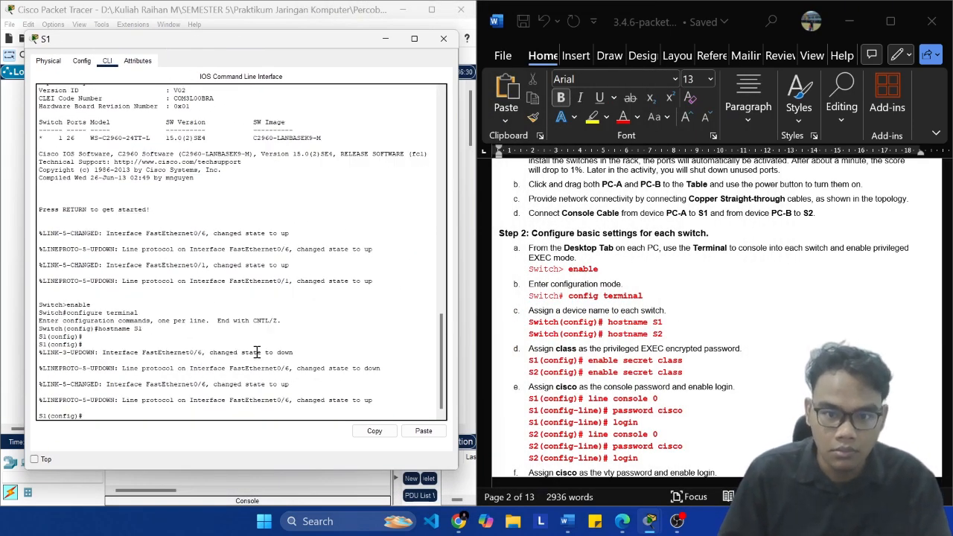
click(385, 38)
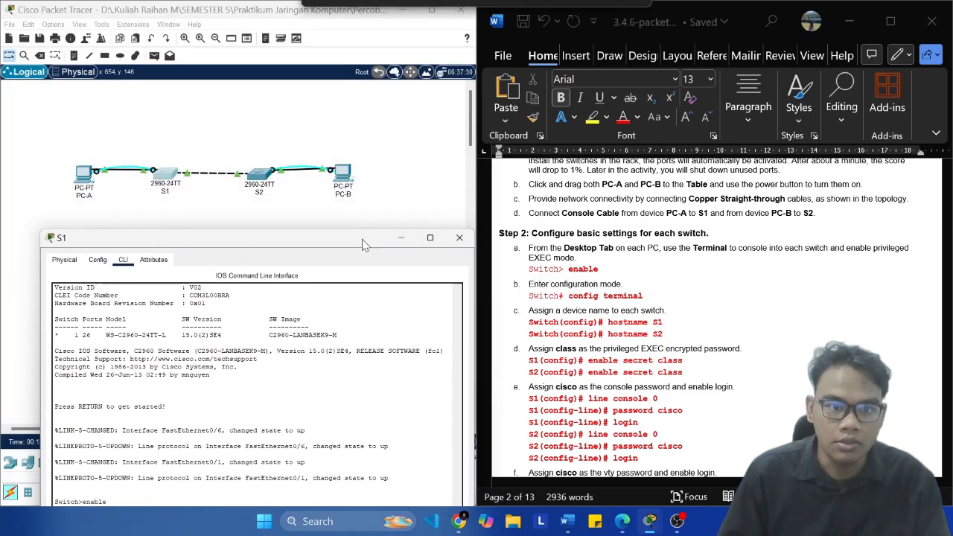
Step: Open S2's command line, bring up a fresh configuration prompt, and move its window clear of the topology
click(259, 175)
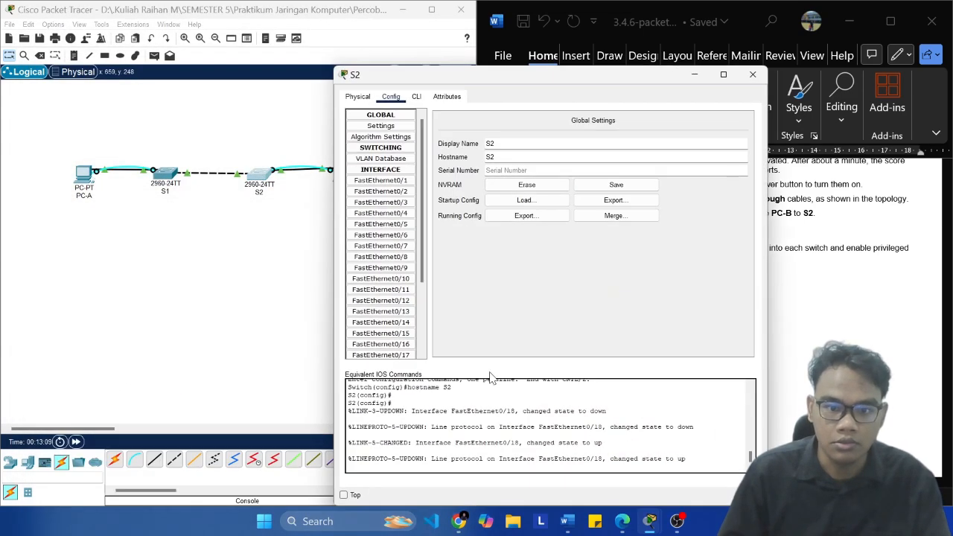
click(417, 97)
key(Return)
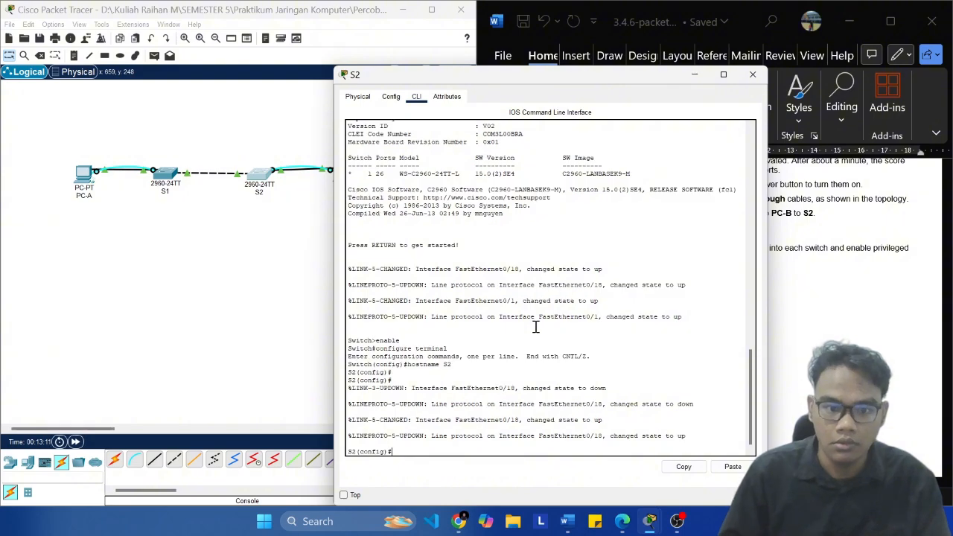
drag(543, 79, 620, 64)
Step: Restore S1's command-line window, place it over the Packet Tracer workspace, and shrink it
mouse_move(651, 521)
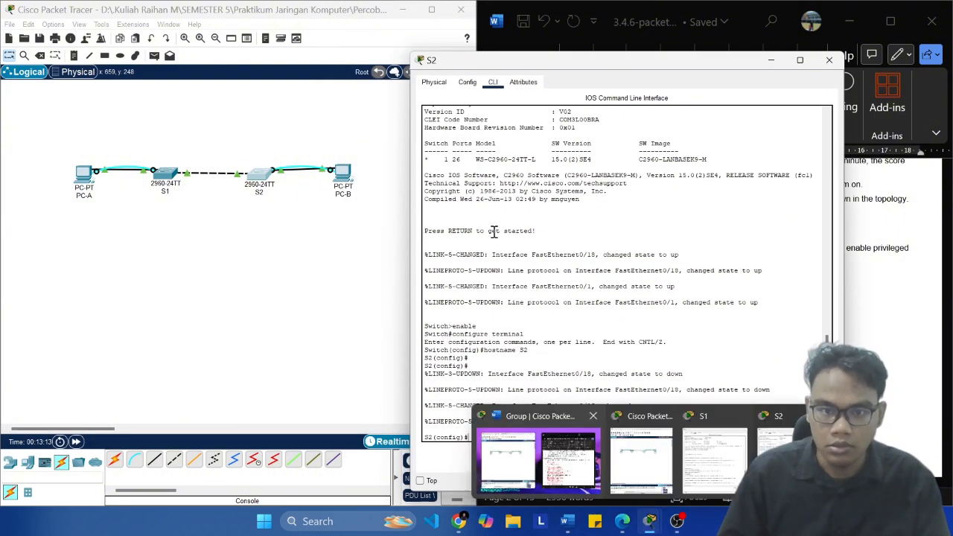
click(703, 459)
drag(268, 249, 250, 55)
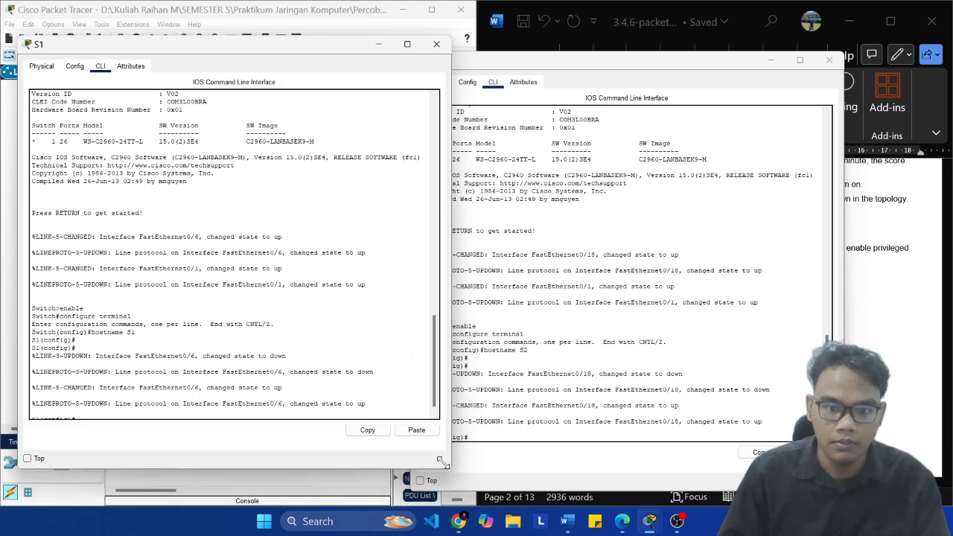
drag(450, 470, 341, 328)
Step: Shrink S2's command-line window and move it onto S1's window so the lab document is uncovered
click(598, 270)
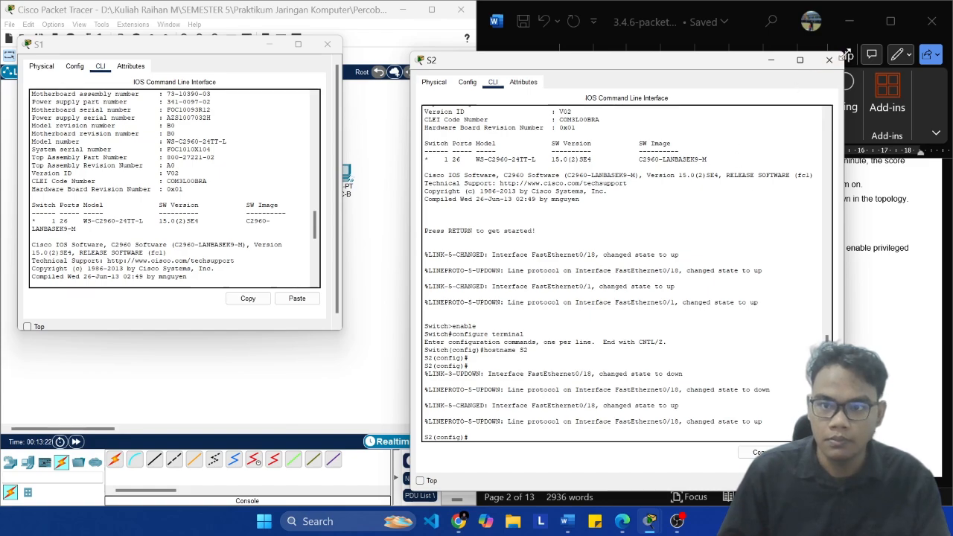
drag(842, 54, 672, 247)
drag(558, 252, 177, 48)
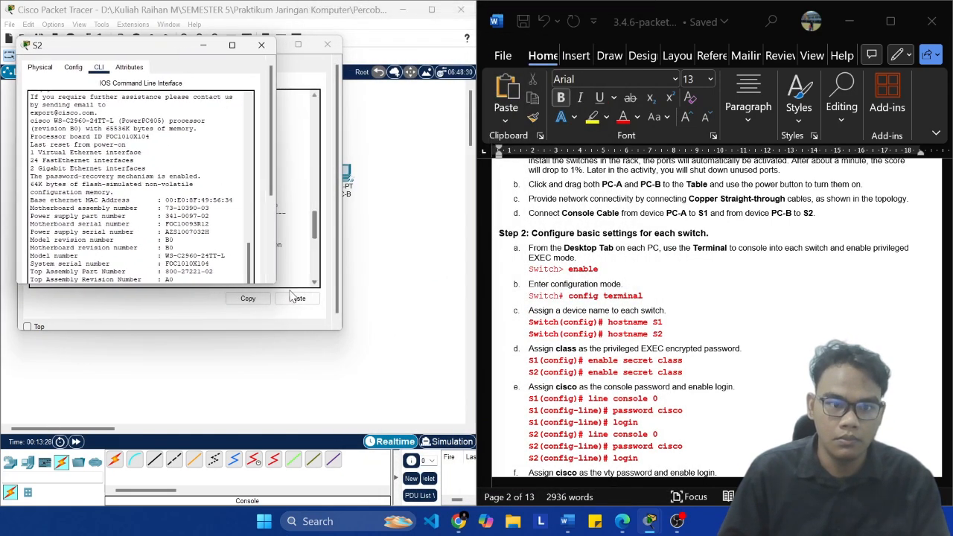
Step: Enlarge S2's command-line window, place it beside S1's, and show the latest configuration prompt in both windows
drag(282, 284, 338, 335)
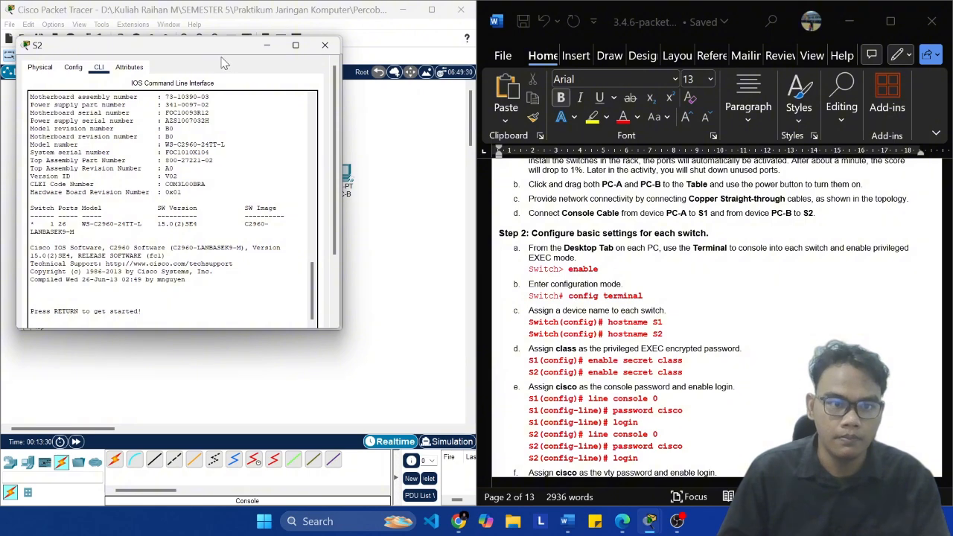
drag(223, 63, 540, 46)
drag(241, 45, 242, 28)
drag(475, 40, 471, 36)
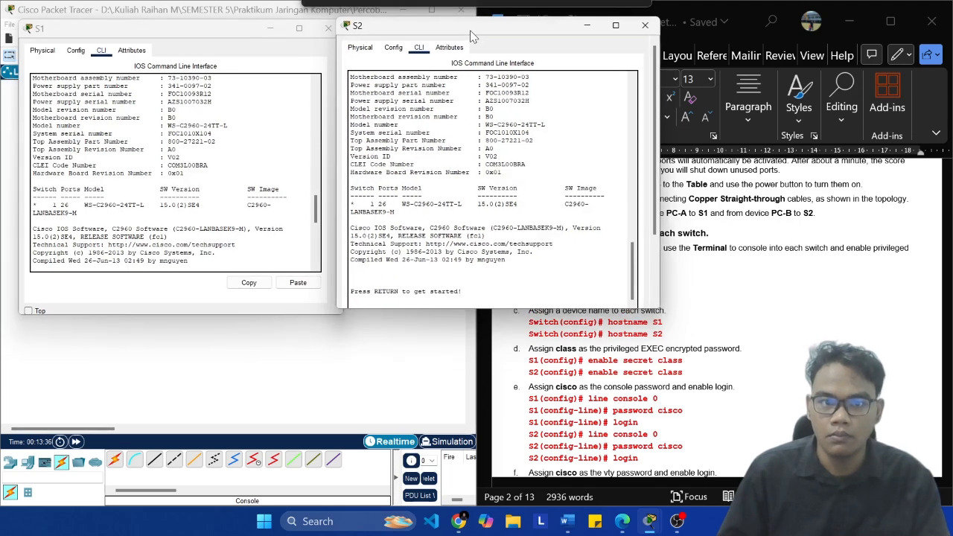
click(754, 336)
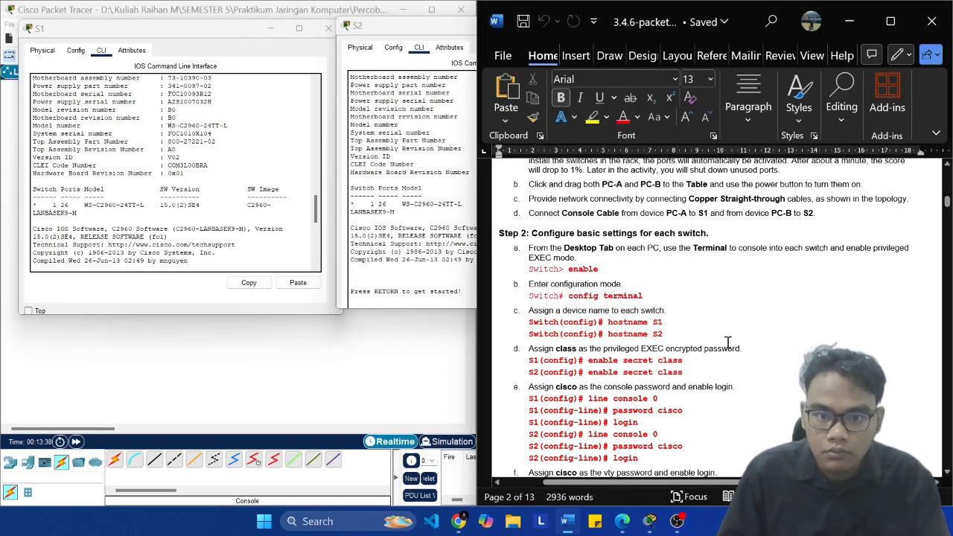
click(158, 237)
scroll(160, 225, down, 10)
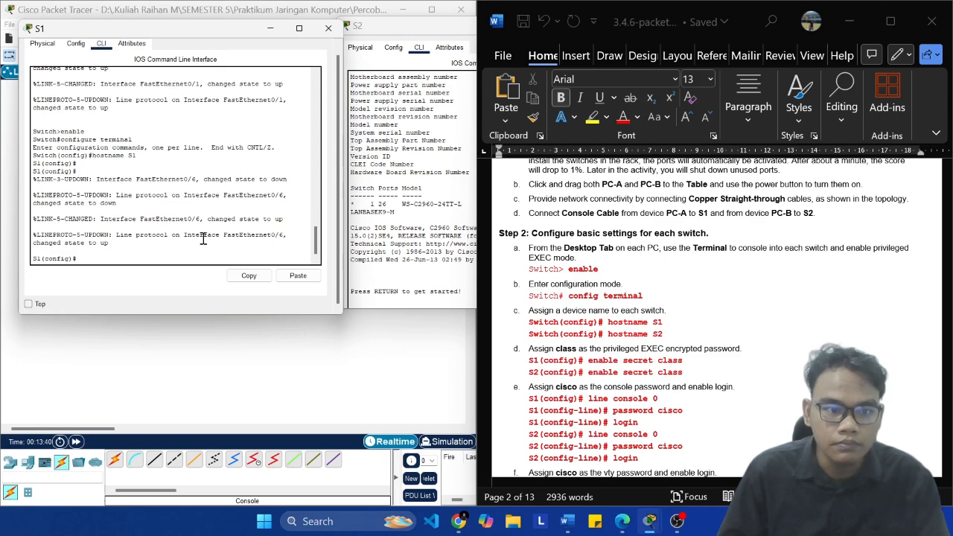
click(436, 237)
scroll(436, 236, down, 10)
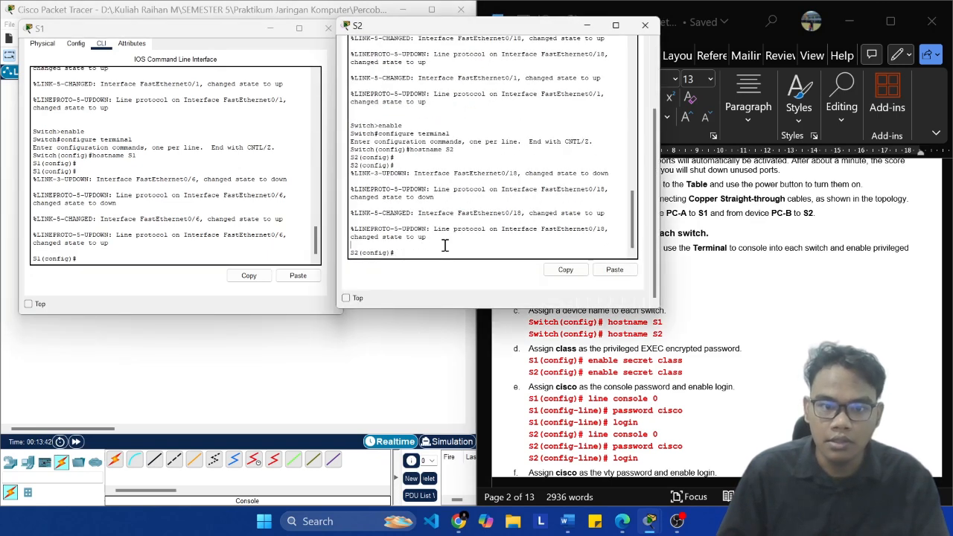
Step: Set S1's privileged EXEC encrypted password with the enable secret command copied from step d of the lab document
click(676, 333)
scroll(676, 334, down, 3)
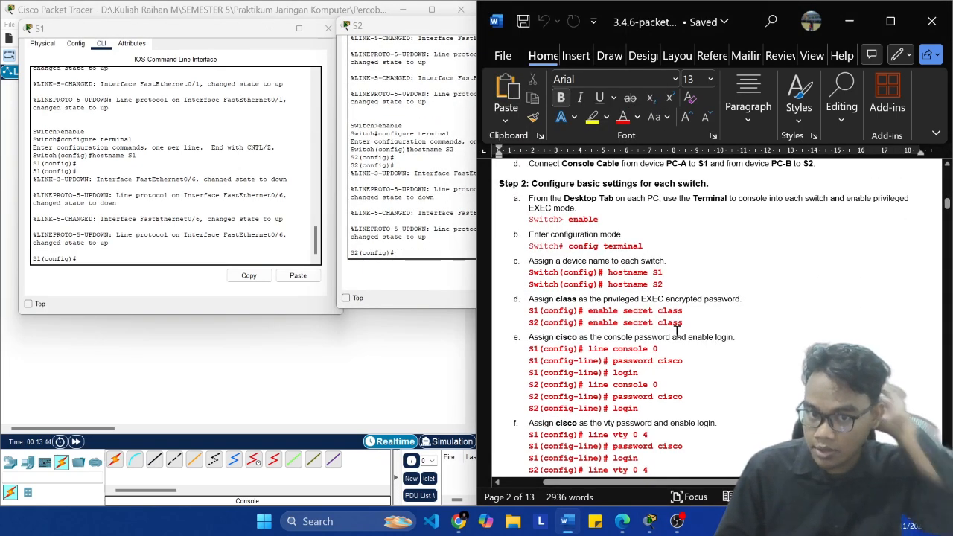
click(171, 249)
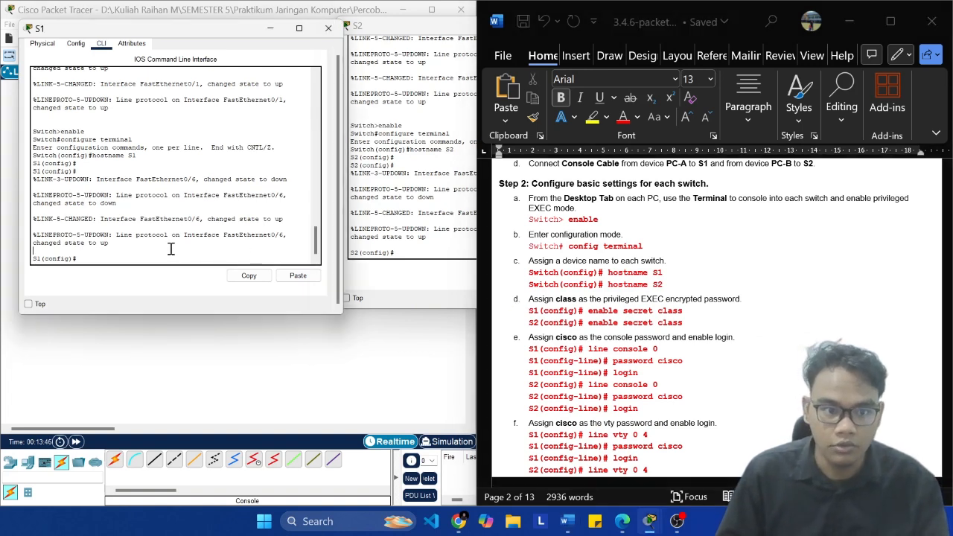
text(enable)
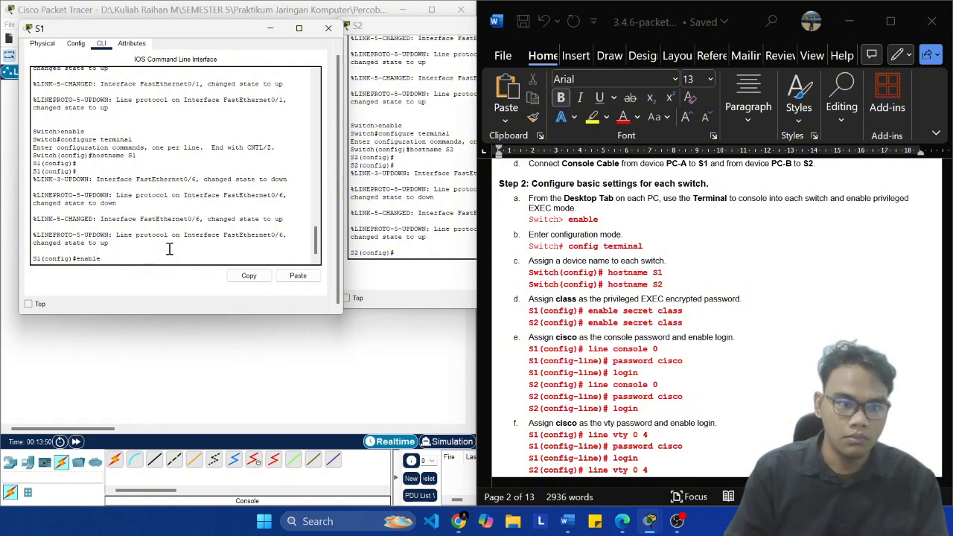
click(698, 310)
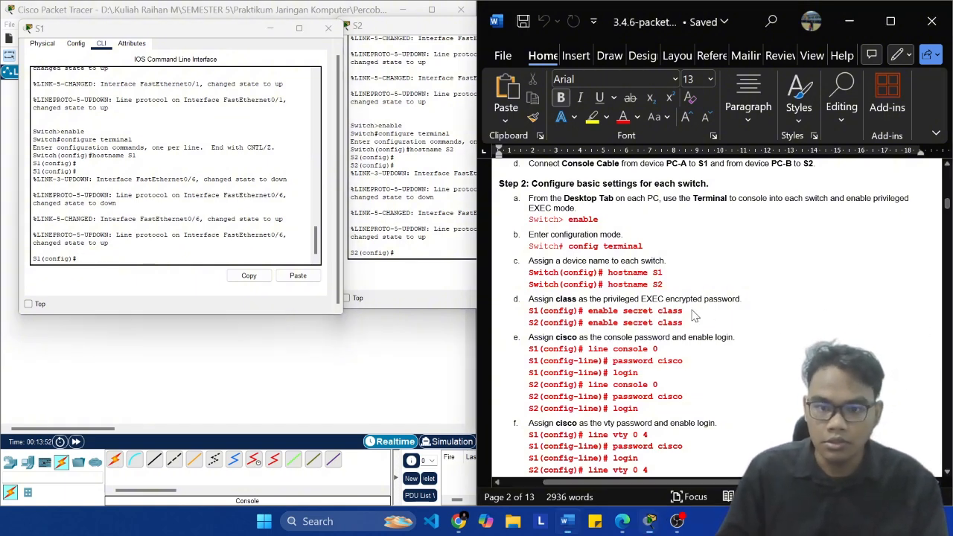
drag(698, 310, 589, 310)
key(super+c)
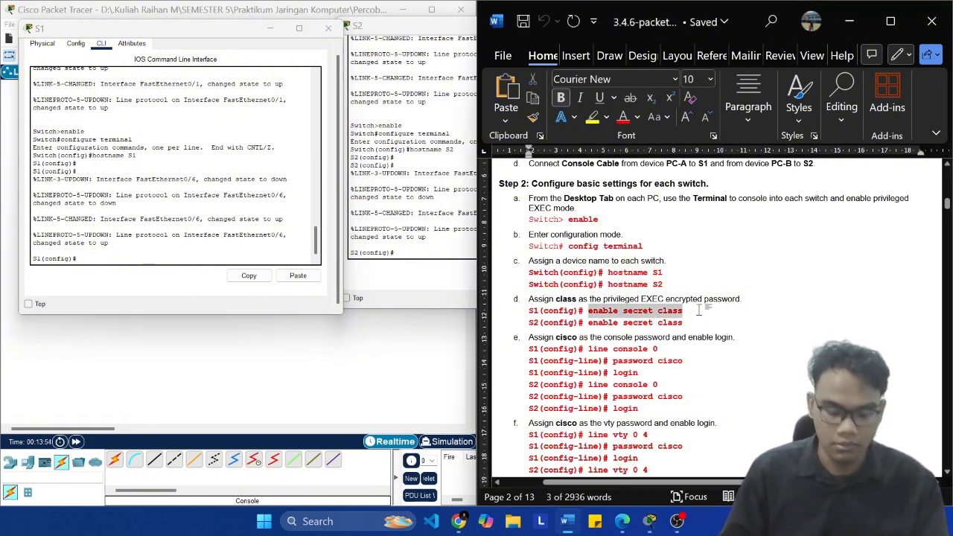
click(242, 272)
click(296, 277)
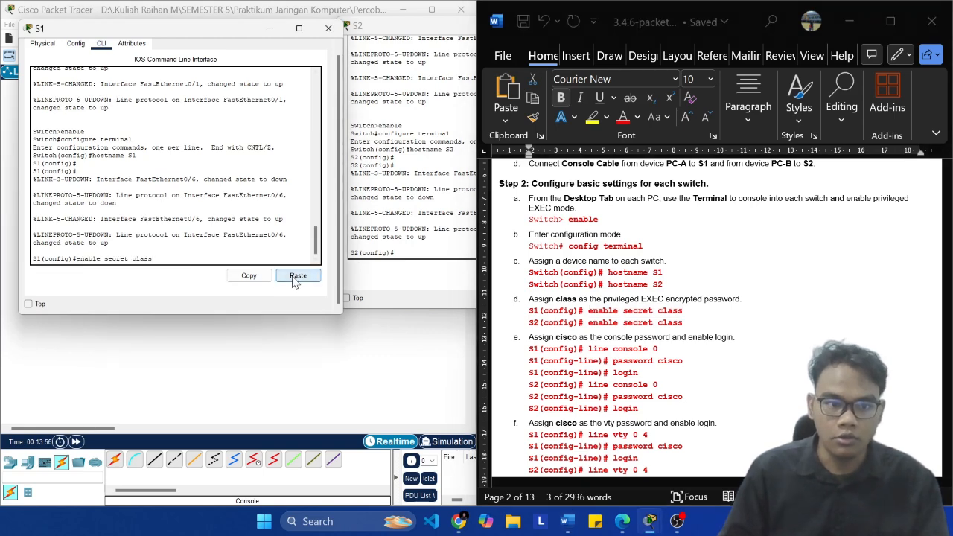
key(Return)
Step: Apply the same enable secret command on S2 to set its privileged EXEC encrypted password
click(426, 246)
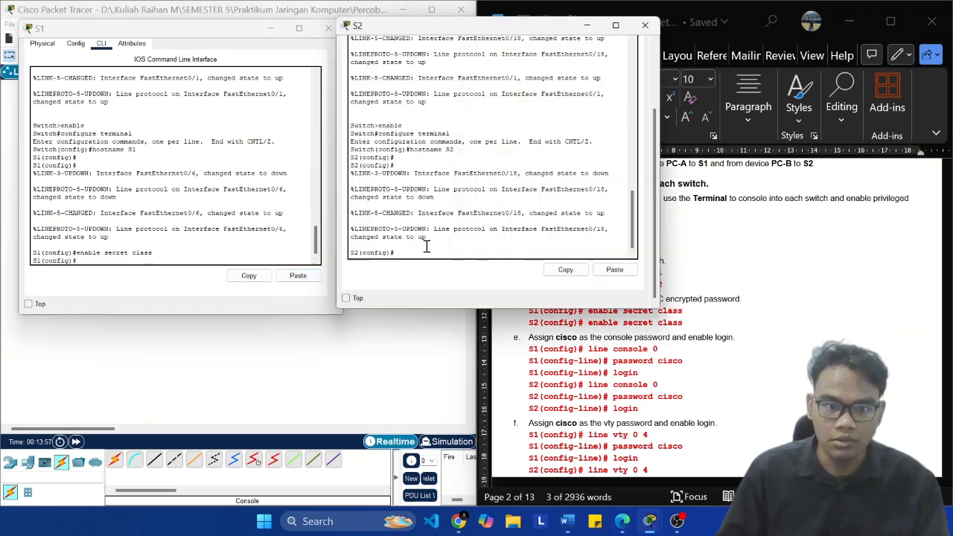
click(620, 270)
key(Return)
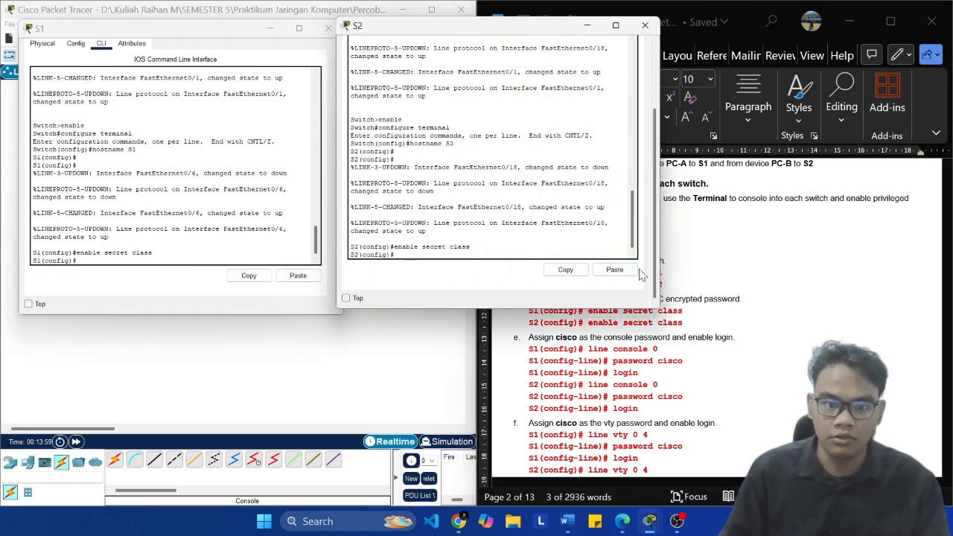
Step: Copy "line console 0" from the lab document and run it on S1 to enter console line configuration
click(819, 320)
click(683, 353)
key(ctrl+shift+Left)
key(ctrl+shift+Left)
key(ctrl+shift+Left)
key(super+c)
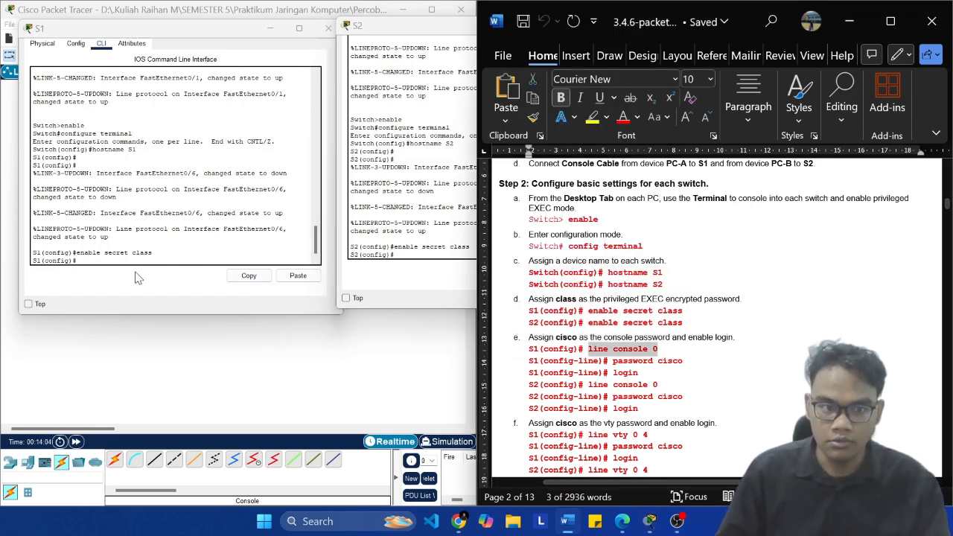
click(78, 260)
click(315, 277)
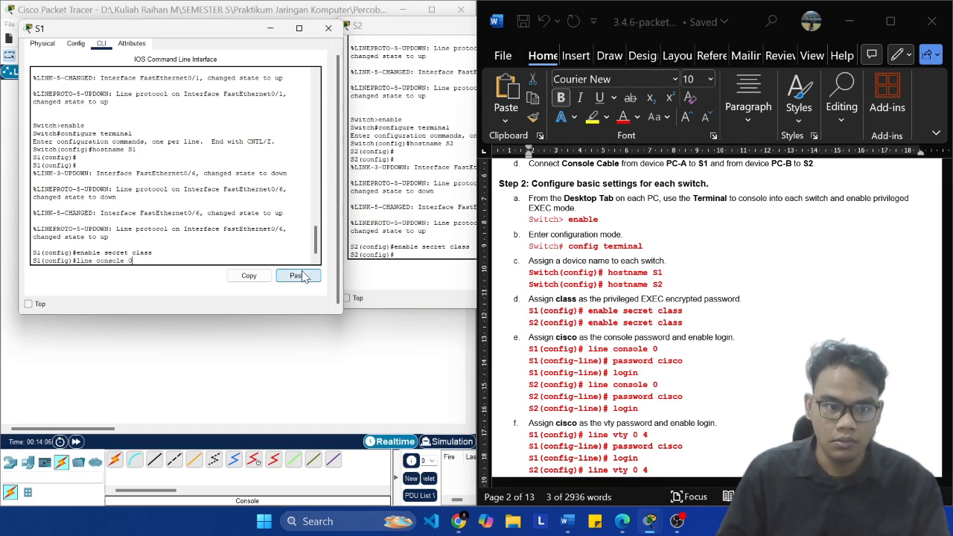
key(Return)
Step: Set S1's console password with the command copied from the lab document and enable login on the line
click(703, 365)
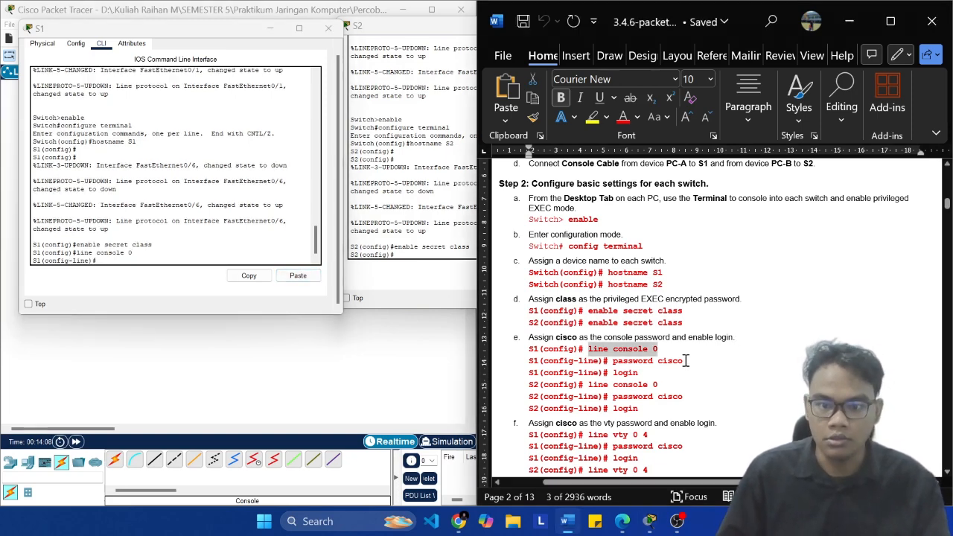
click(686, 360)
key(ctrl+shift+Left)
key(ctrl+shift+Left)
key(super+c)
click(139, 262)
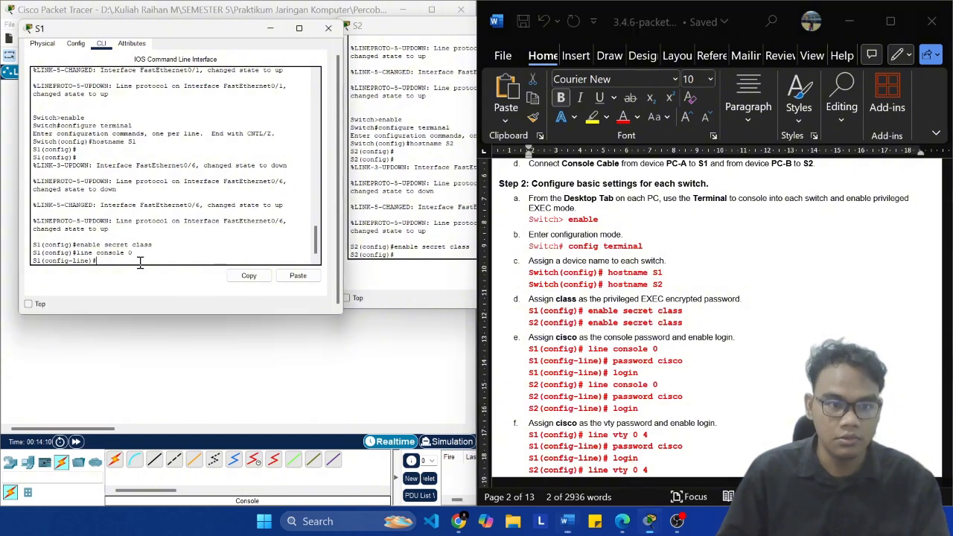
click(309, 276)
key(Return)
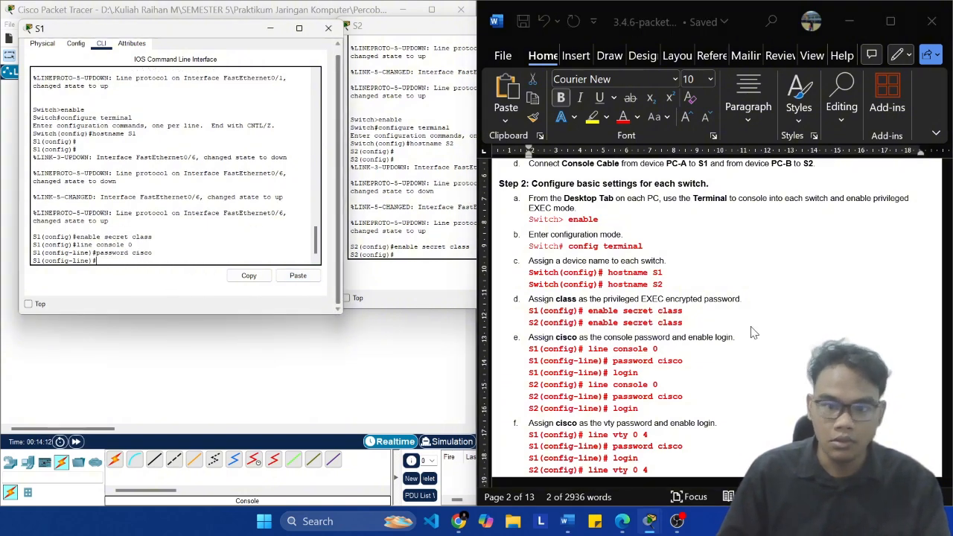
click(647, 373)
click(155, 247)
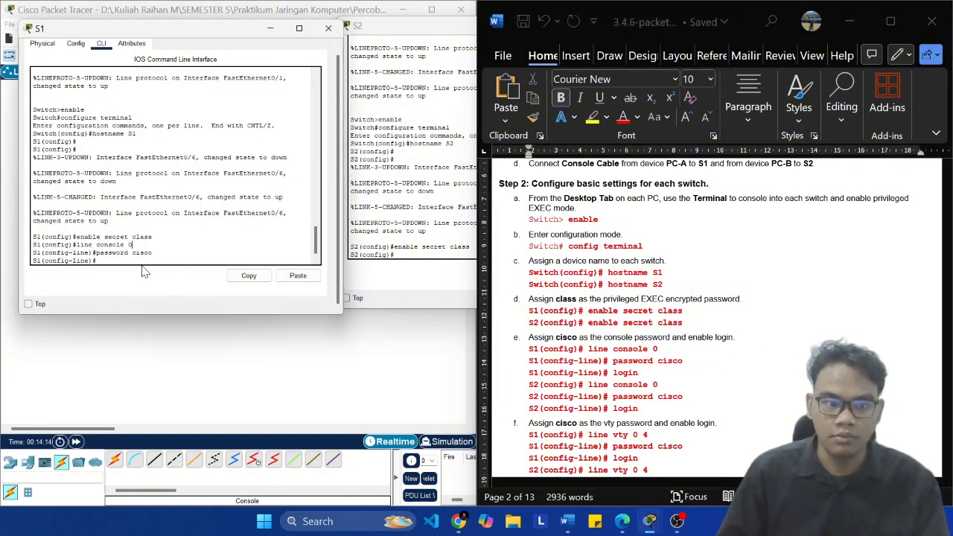
text(login)
key(Return)
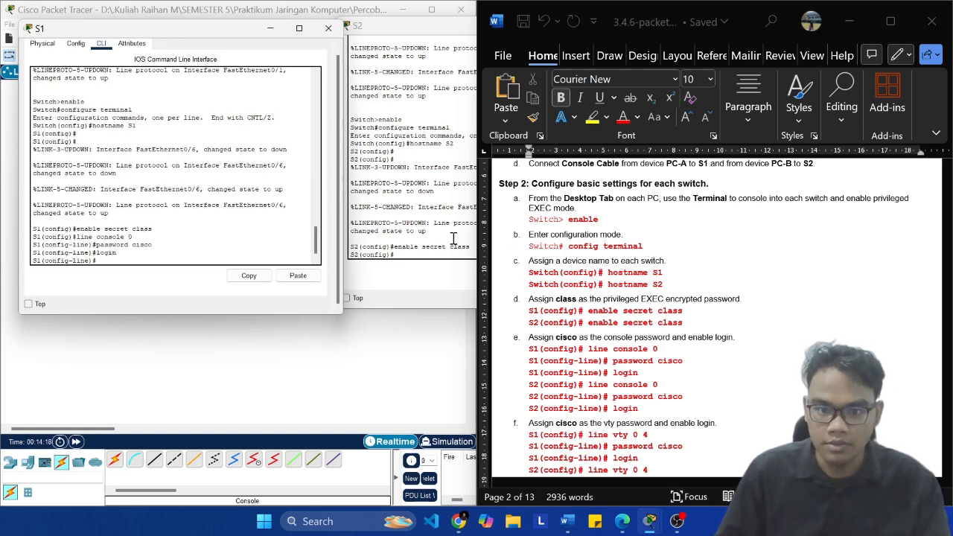
Step: Copy "line console 0" from the S2 commands in the lab document and run it on S2
click(674, 381)
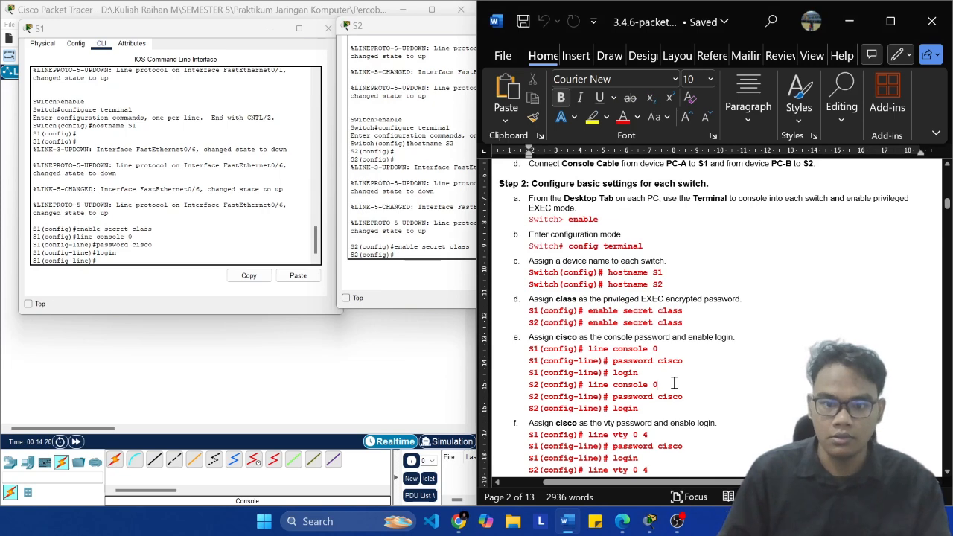
key(ctrl+shift+Left)
key(ctrl+shift+Left)
key(ctrl+c)
right_click(414, 252)
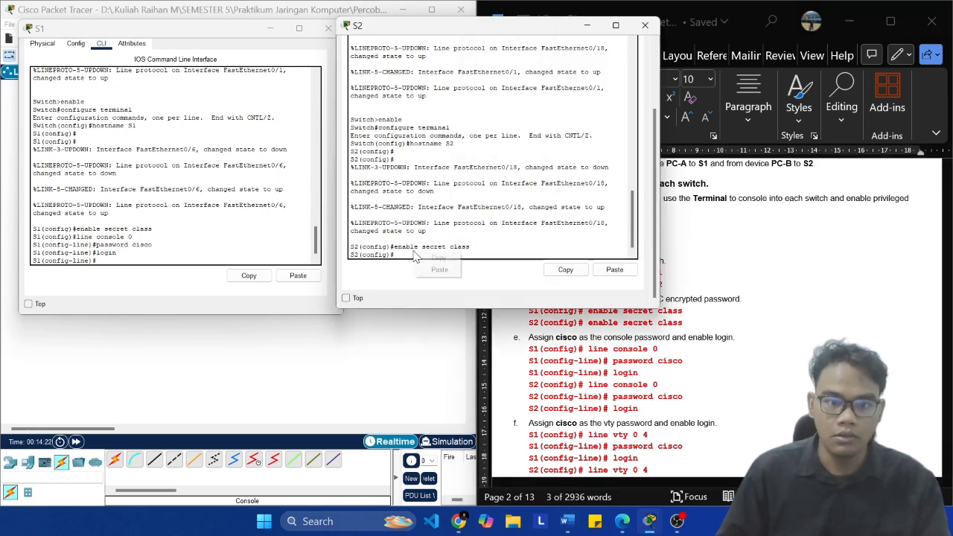
click(450, 273)
key(Return)
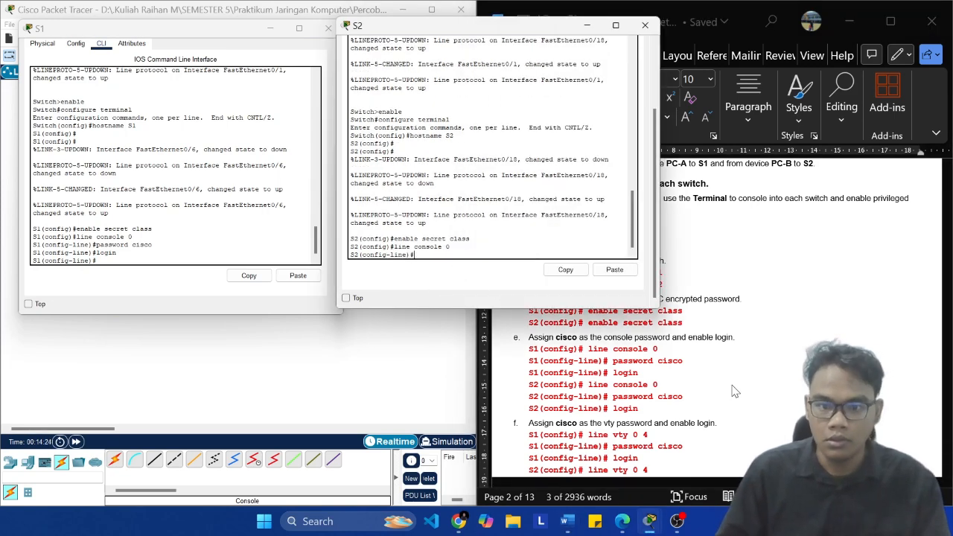
Step: Set S2's console password with the command copied from the lab document and enable login on the line
key(alt+Tab)
click(700, 402)
key(ctrl+shift+Left)
key(ctrl+shift+Left)
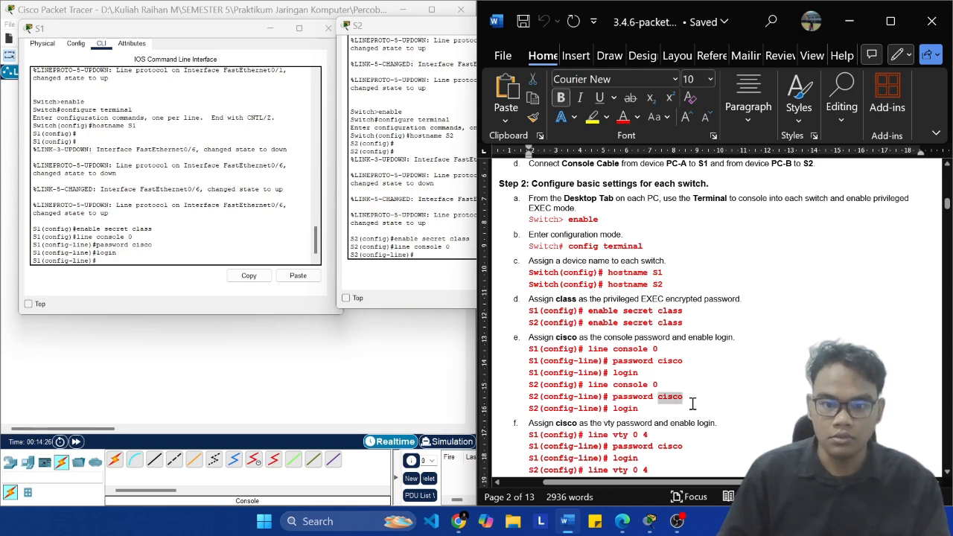
key(ctrl+c)
key(alt+Tab)
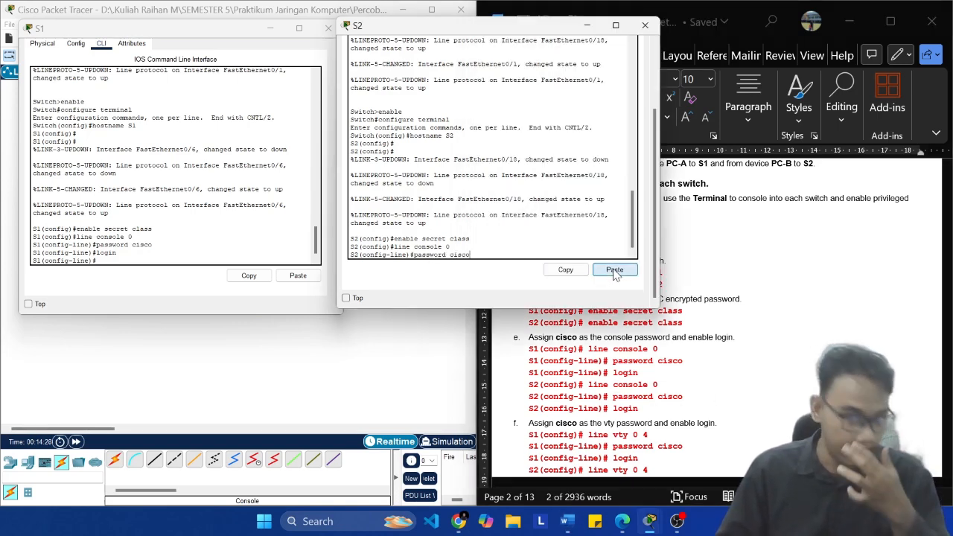
click(614, 270)
key(Return)
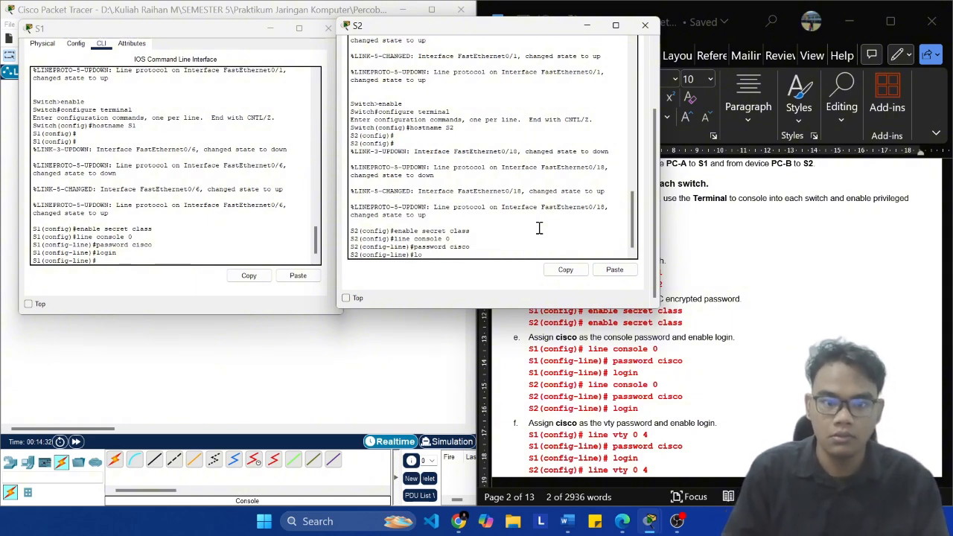
text(login)
key(Return)
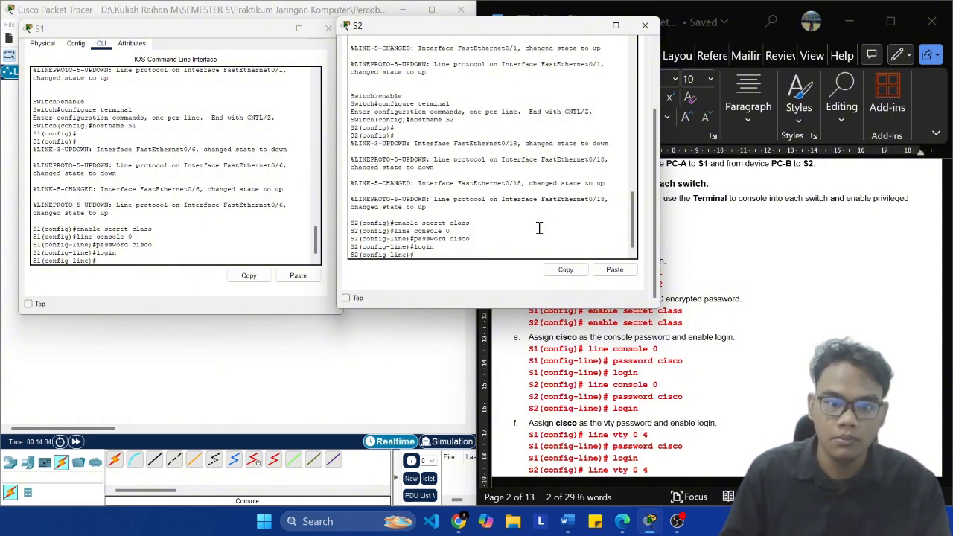
Step: Exit console line configuration on both S1 and S2 to return to global configuration mode
click(734, 404)
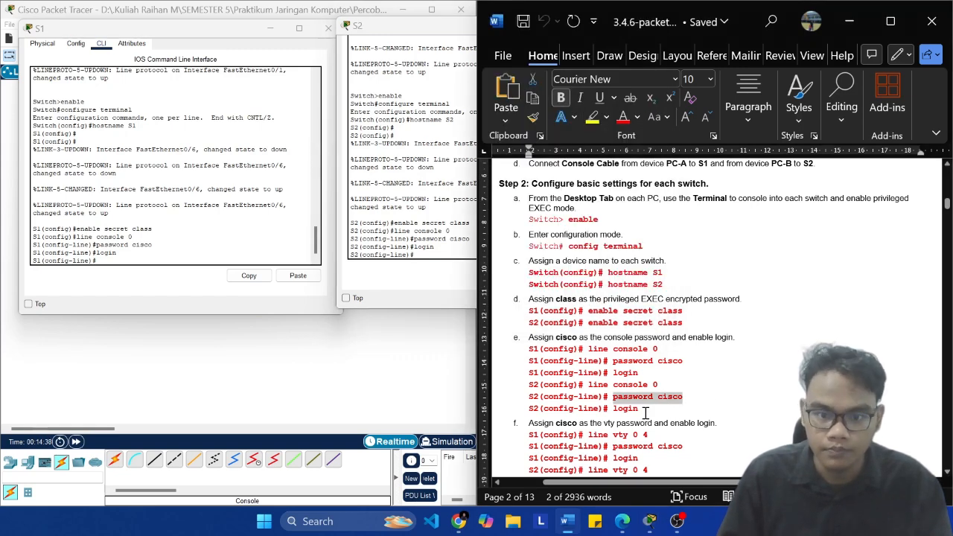
scroll(645, 412, down, 4)
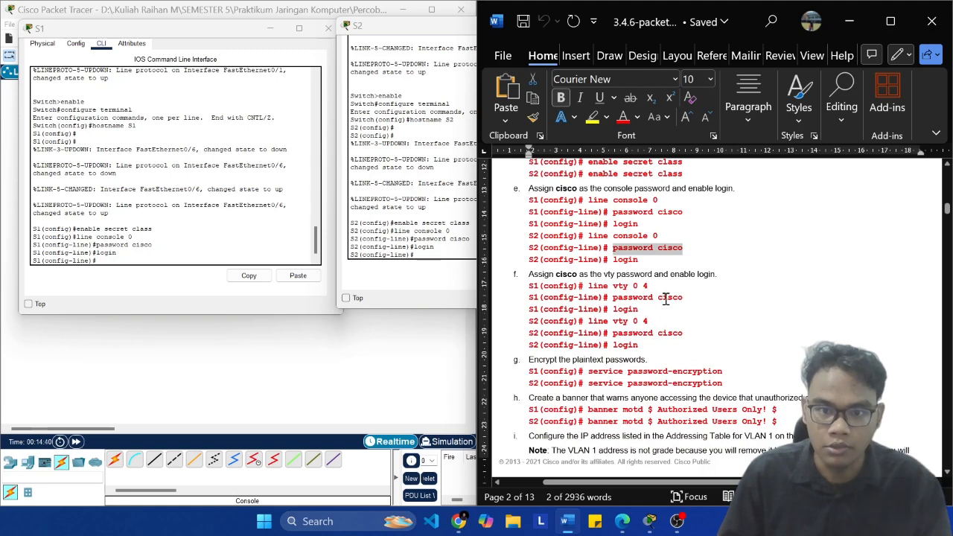
click(667, 298)
click(145, 253)
text(exi)
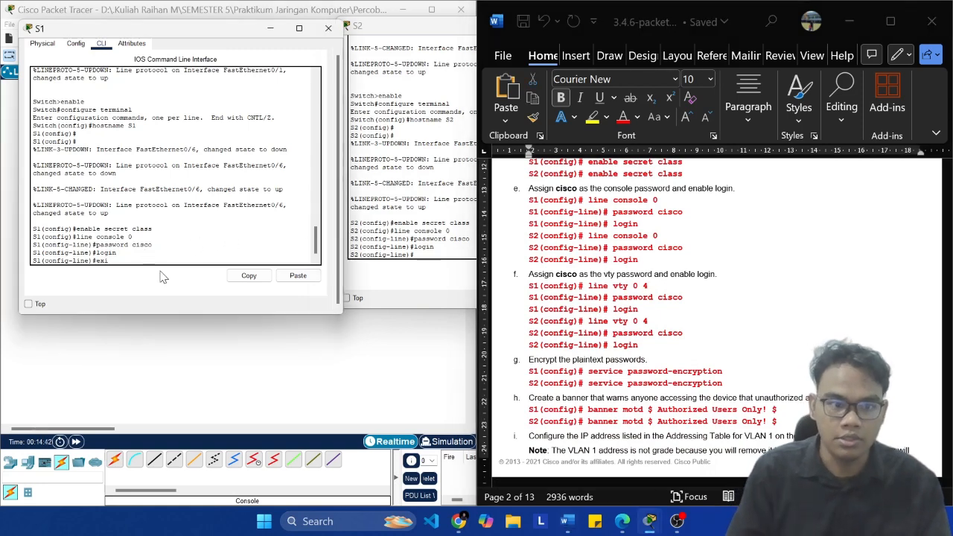
text(t)
key(Return)
click(421, 240)
text(exit)
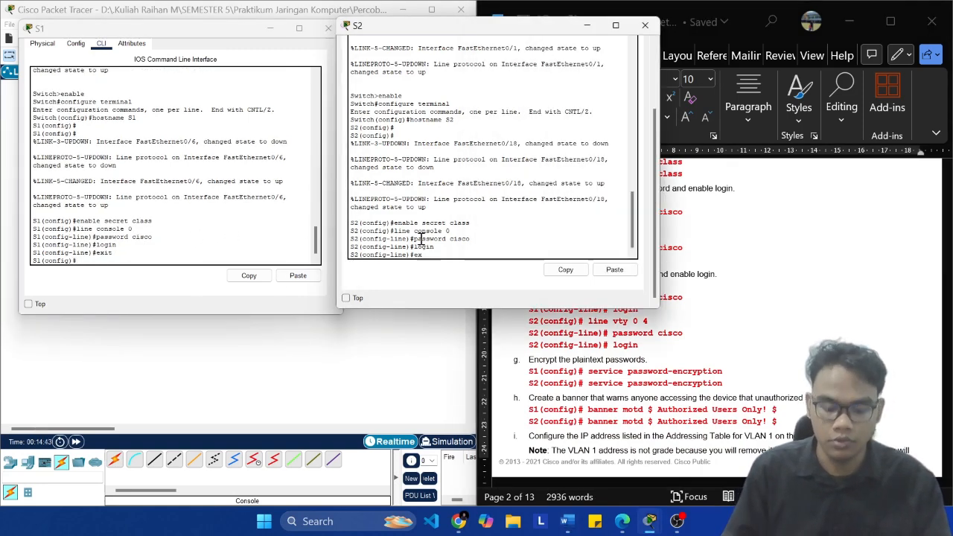
key(Return)
Step: Copy "line vty 0 4" from the S1 commands in the lab document and run it on S1
click(661, 313)
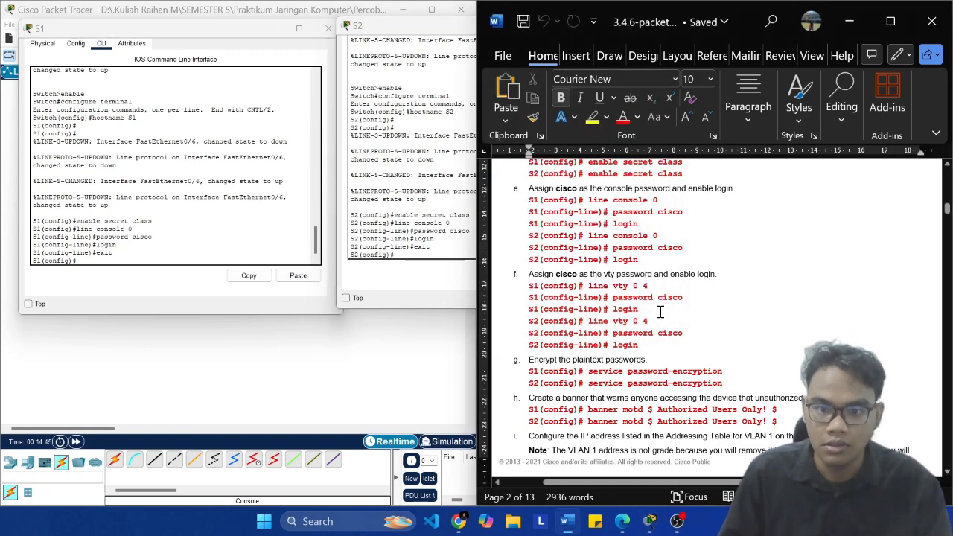
key(shift+Left)
key(shift+Left)
key(shift+Left)
key(shift+Left)
key(shift+Left)
key(shift+Left)
key(shift+Left)
key(shift+Left)
key(shift+Left)
key(shift+Left)
key(shift+Left)
key(shift+Left)
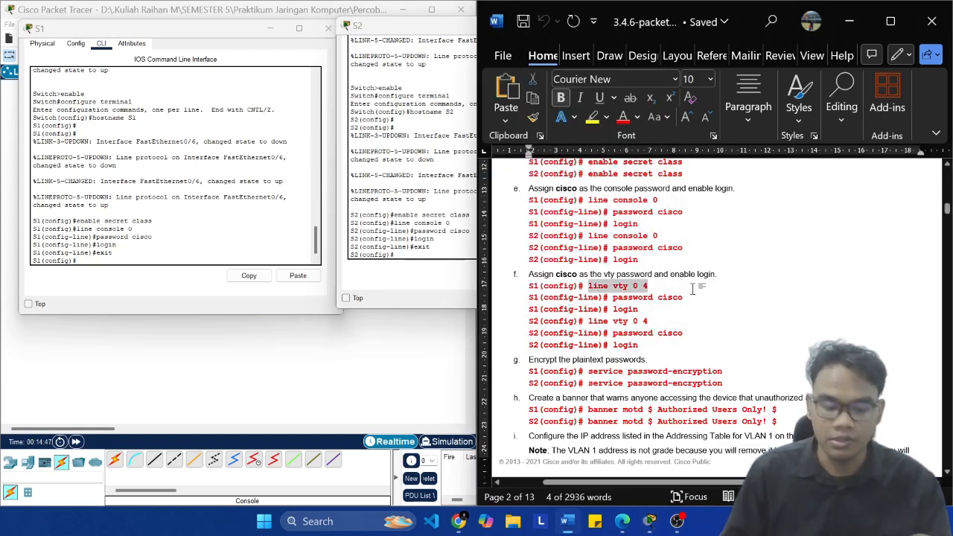
click(150, 255)
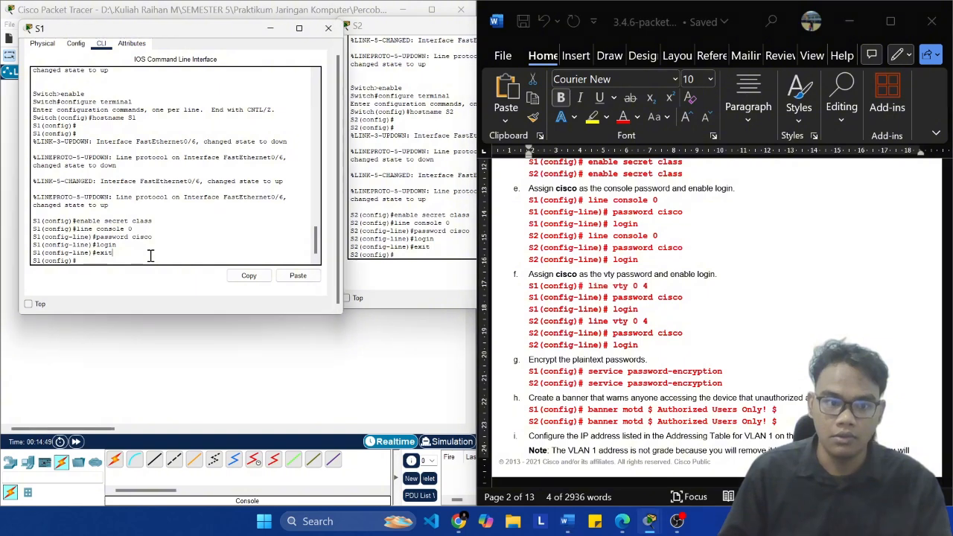
click(298, 276)
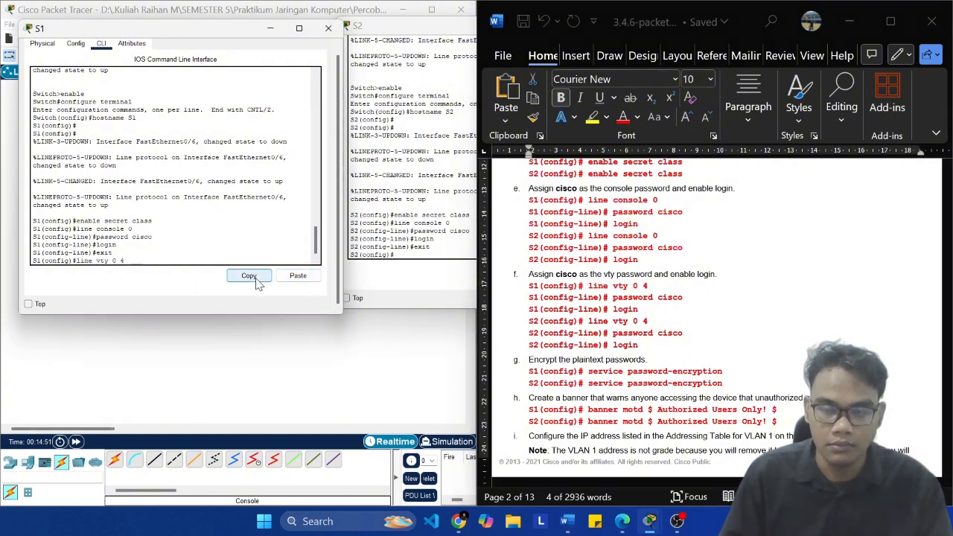
key(Return)
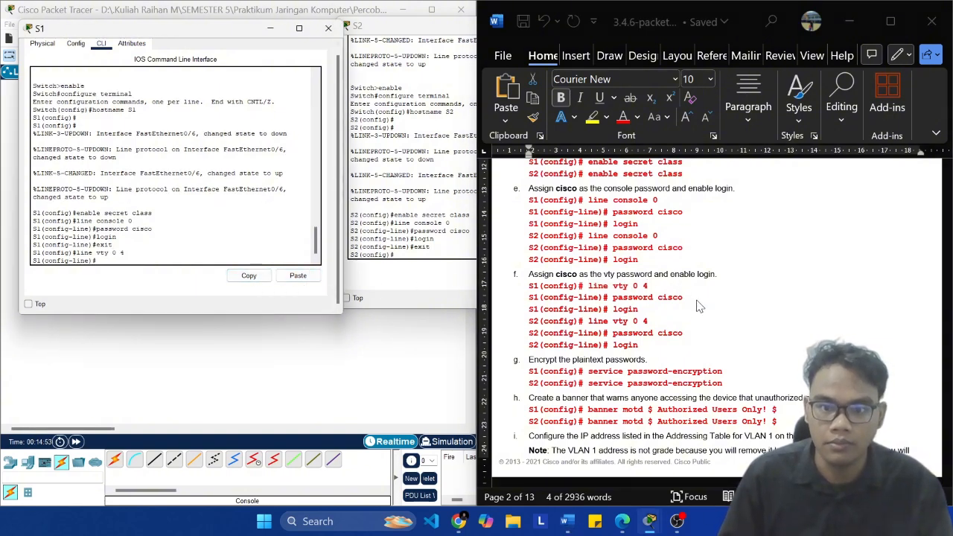
Step: Set S1's vty password with the command copied from the lab document and enable login on the lines
key(alt+Tab)
drag(683, 298, 612, 298)
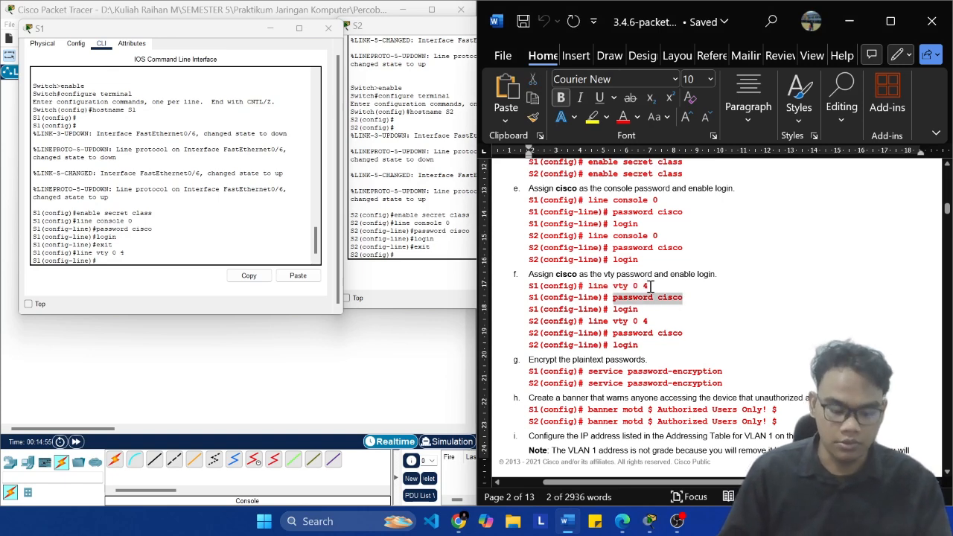
click(159, 258)
click(298, 275)
key(Return)
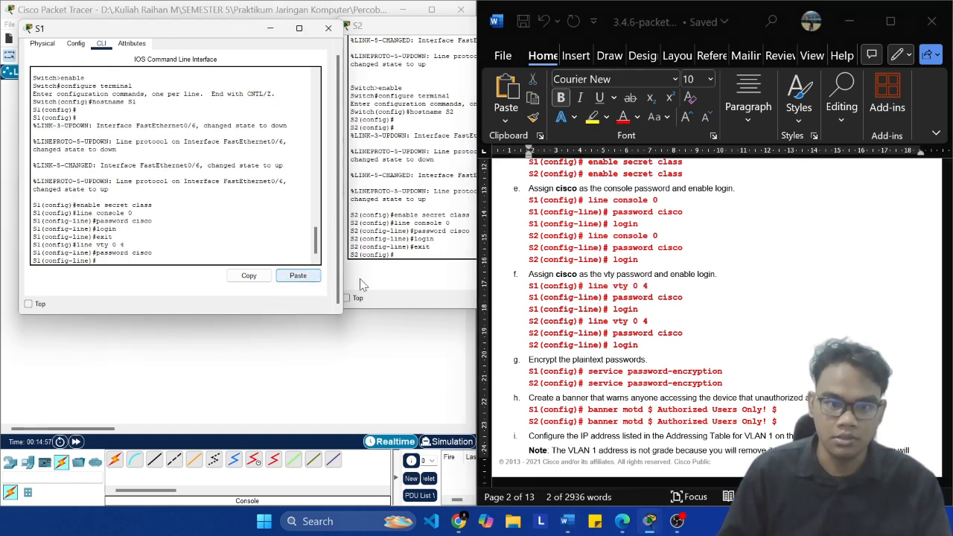
key(alt+Tab)
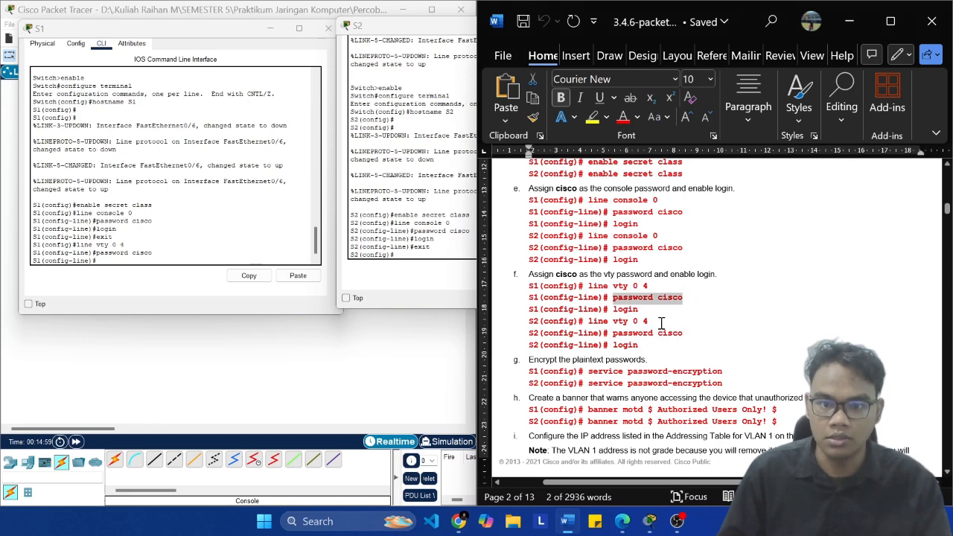
click(185, 251)
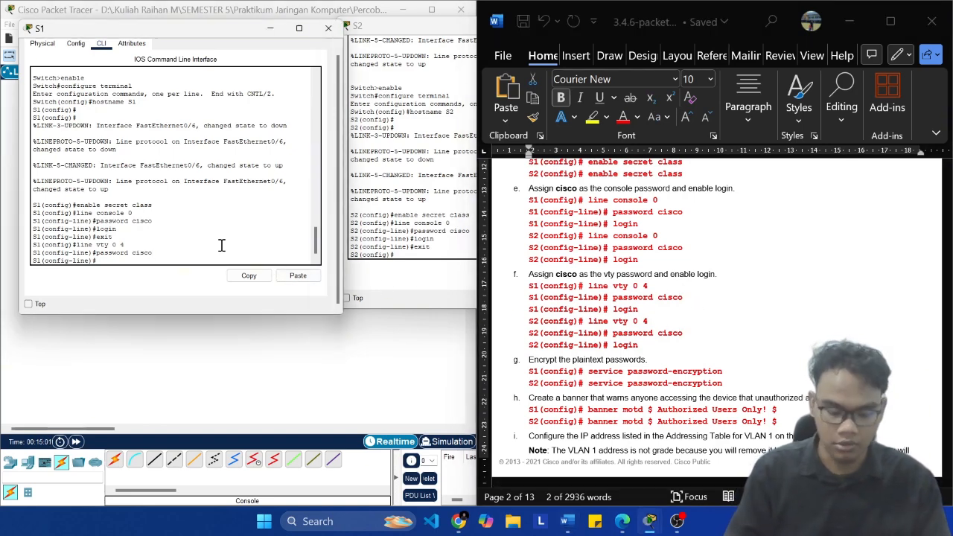
text(login)
key(Return)
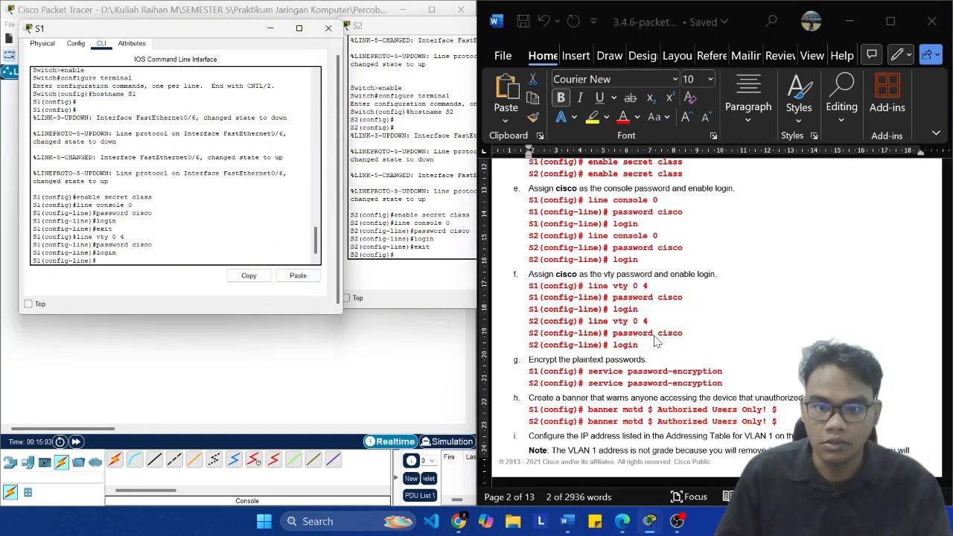
Step: Copy "line vty 0 4" from the S2 commands in the lab document and run it on S2
key(alt+Tab)
click(687, 324)
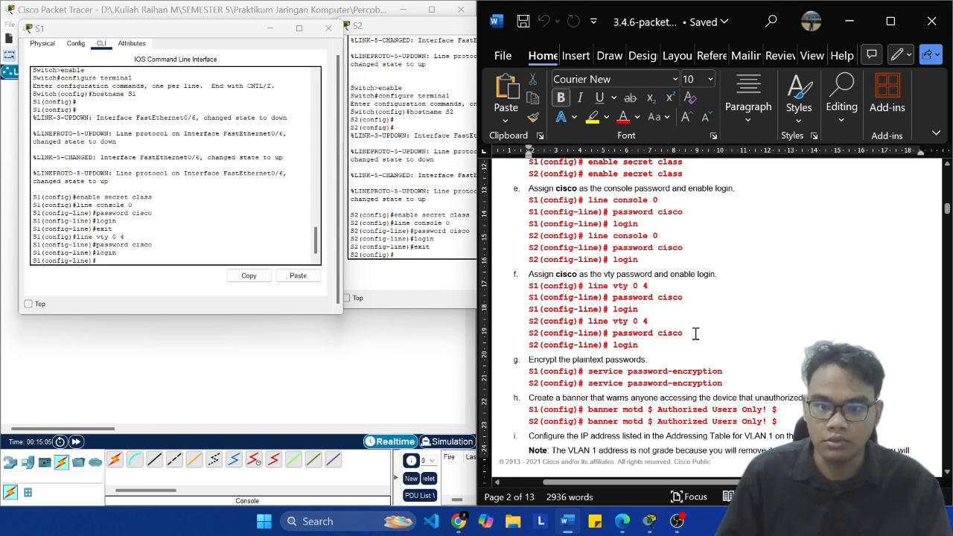
key(ctrl+shift+Left)
key(ctrl+shift+Left)
key(ctrl+shift+Left)
key(ctrl+shift+Left)
key(super+c)
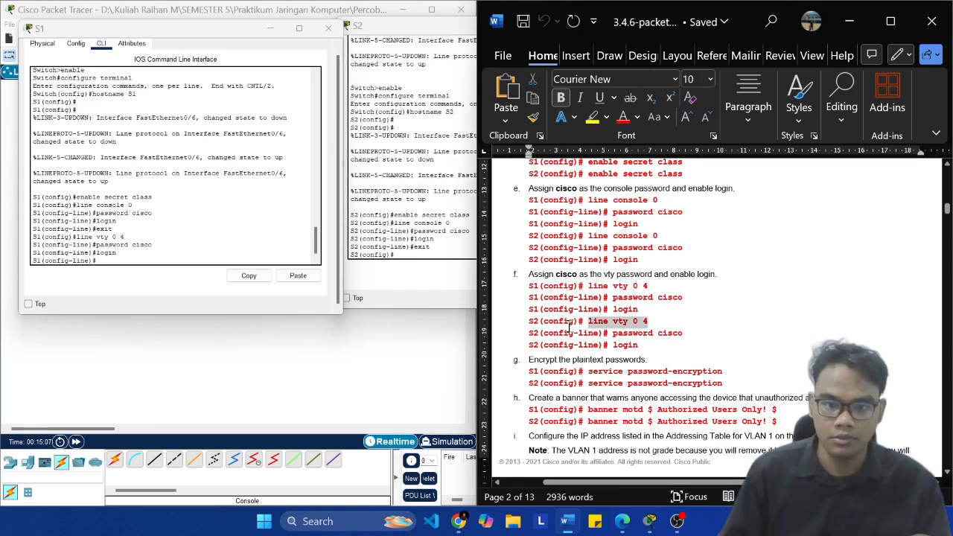
click(415, 238)
click(616, 270)
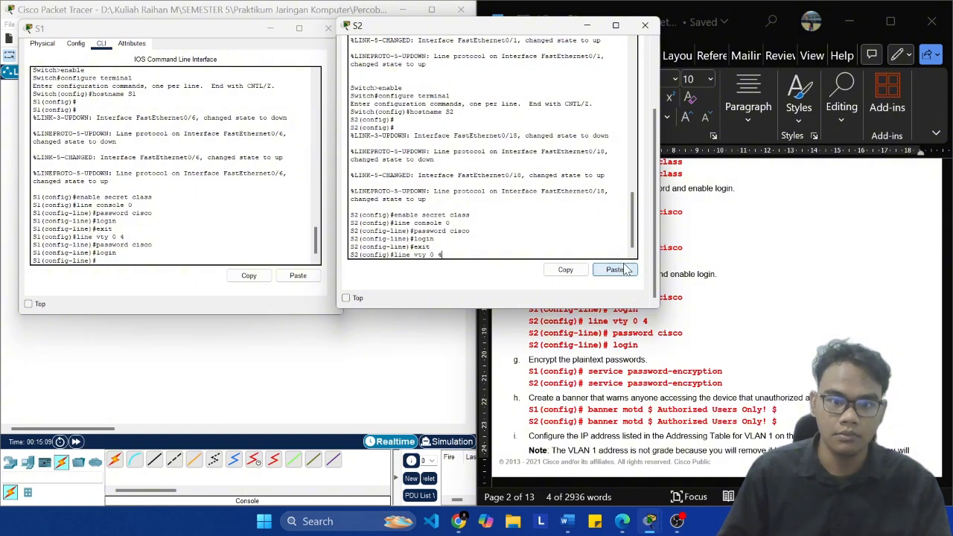
key(Return)
Step: Set S2's vty password with the command copied from the lab document and enable login on the lines
key(alt+Tab)
click(711, 332)
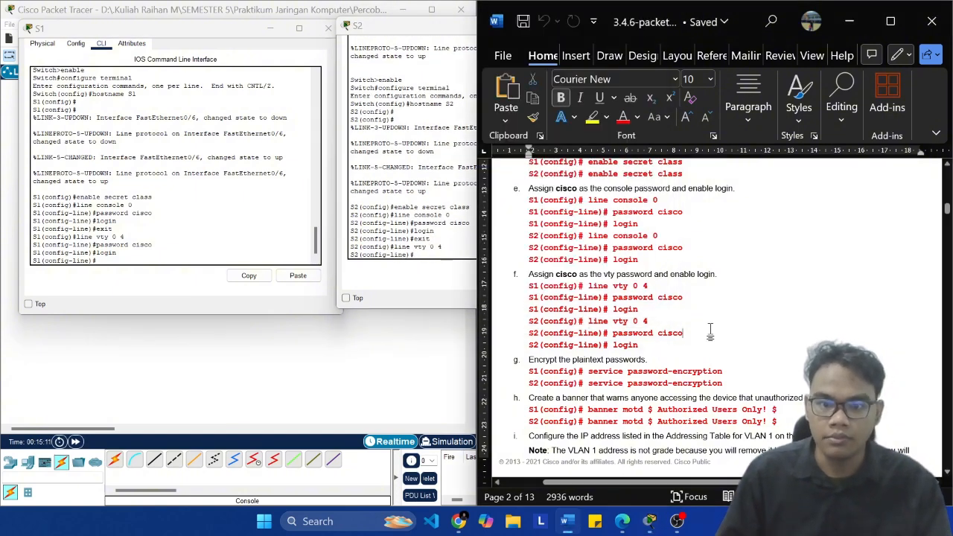
key(ctrl+shift+Left)
key(ctrl+shift+Left)
key(super+c)
click(415, 223)
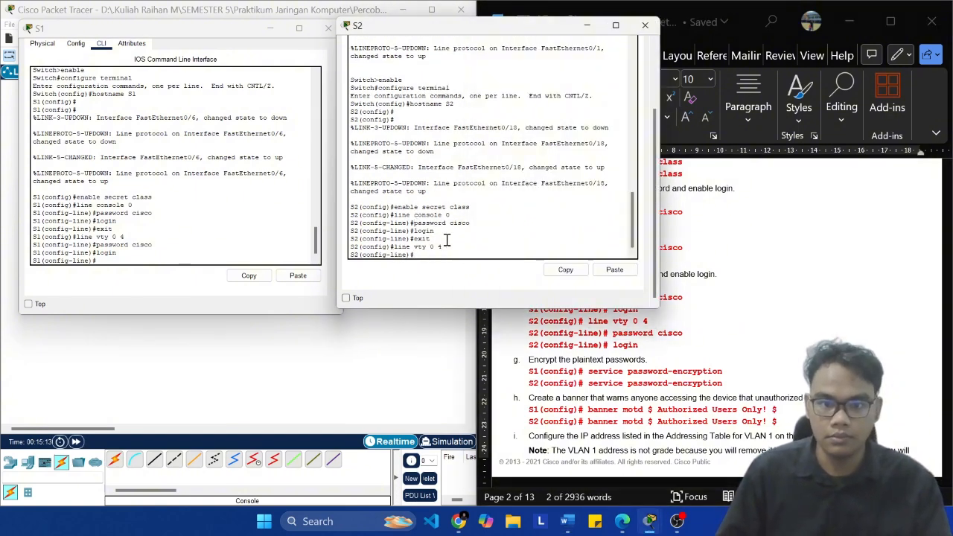
click(614, 270)
key(Return)
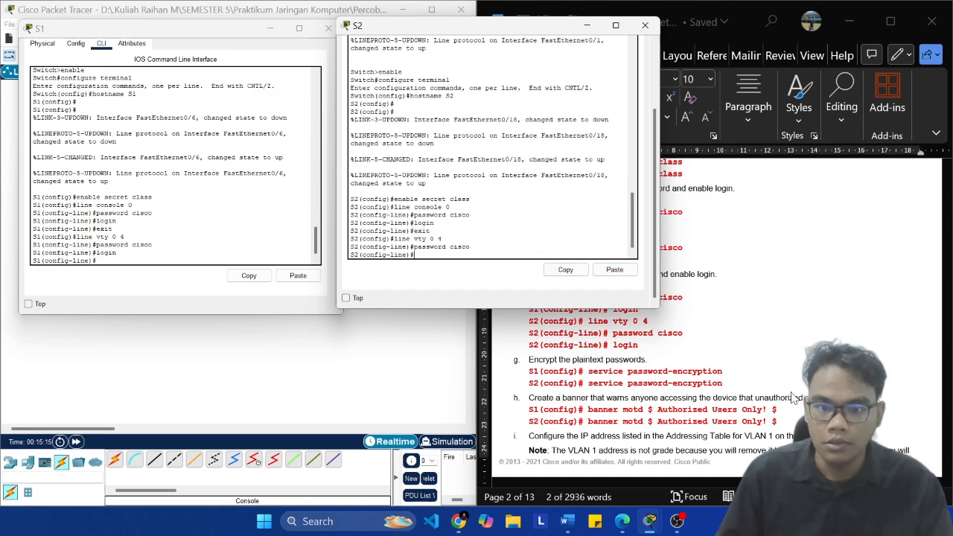
key(Return)
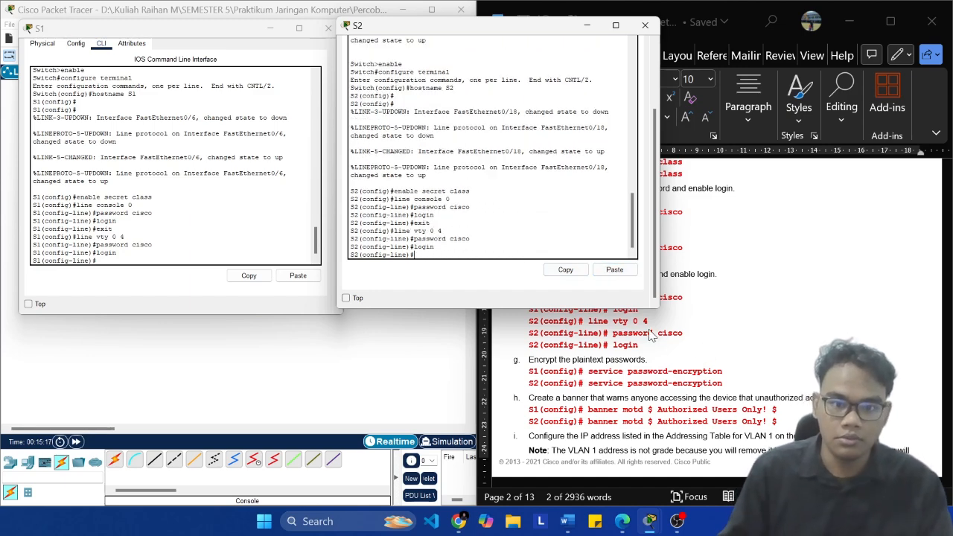
Step: Copy the S1 command "service password-encryption" from the lab document
click(772, 371)
click(120, 253)
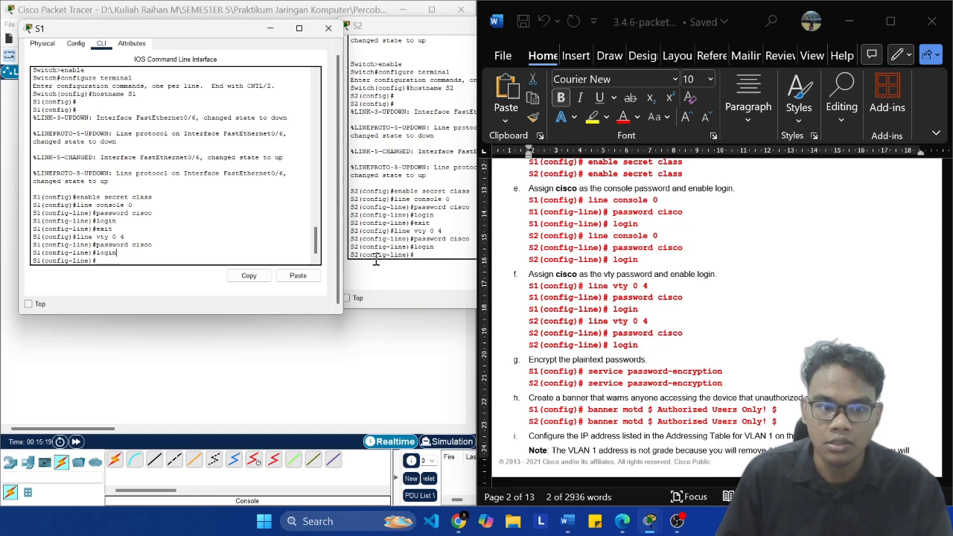
click(745, 365)
key(ctrl+shift+Left)
key(ctrl+shift+Left)
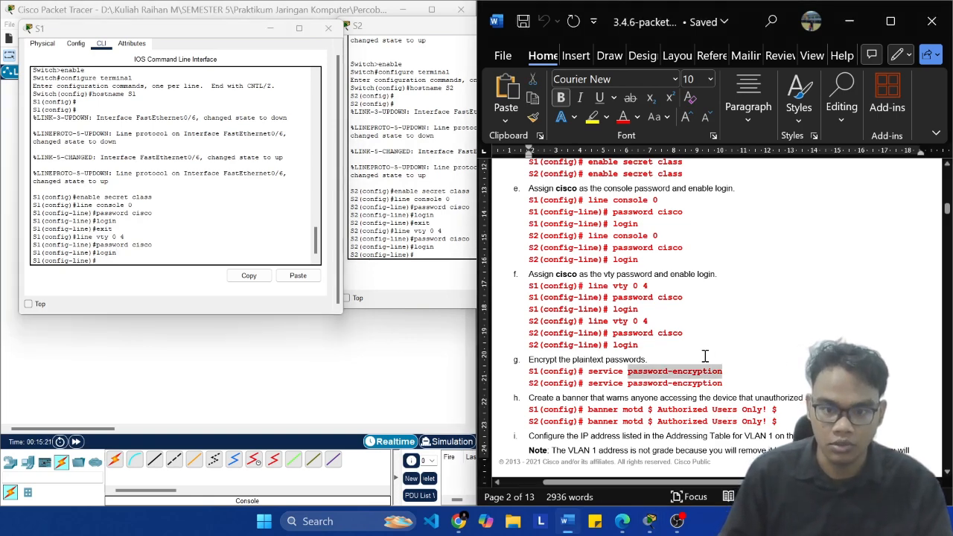
click(130, 257)
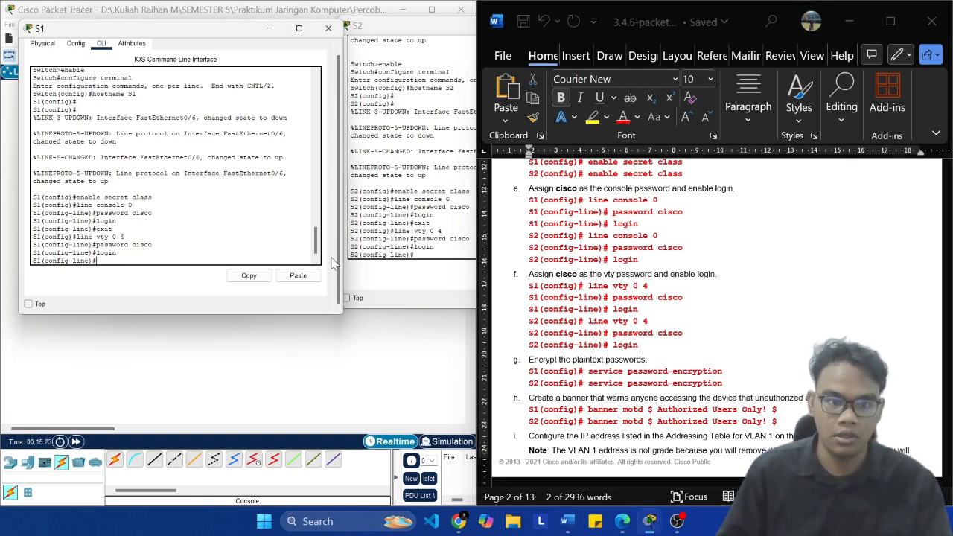
click(298, 276)
click(364, 277)
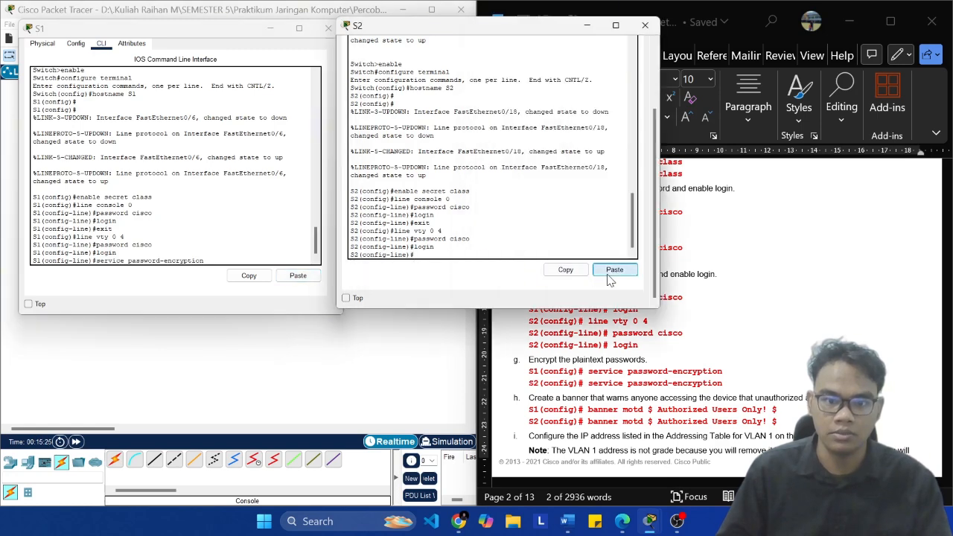
click(612, 273)
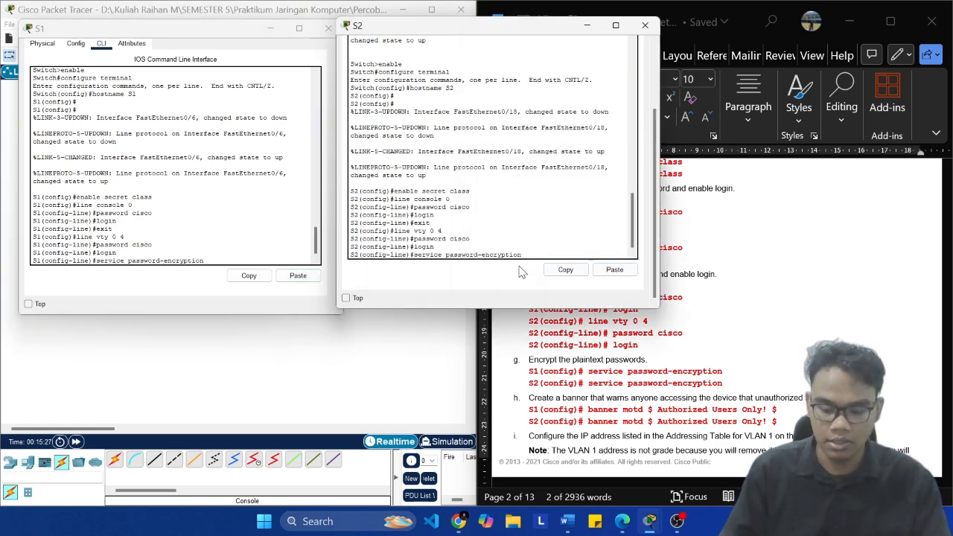
key(BackSpace)
key(BackSpace)
key(BackSpace)
key(BackSpace)
key(BackSpace)
key(BackSpace)
key(BackSpace)
key(BackSpace)
key(BackSpace)
key(BackSpace)
key(BackSpace)
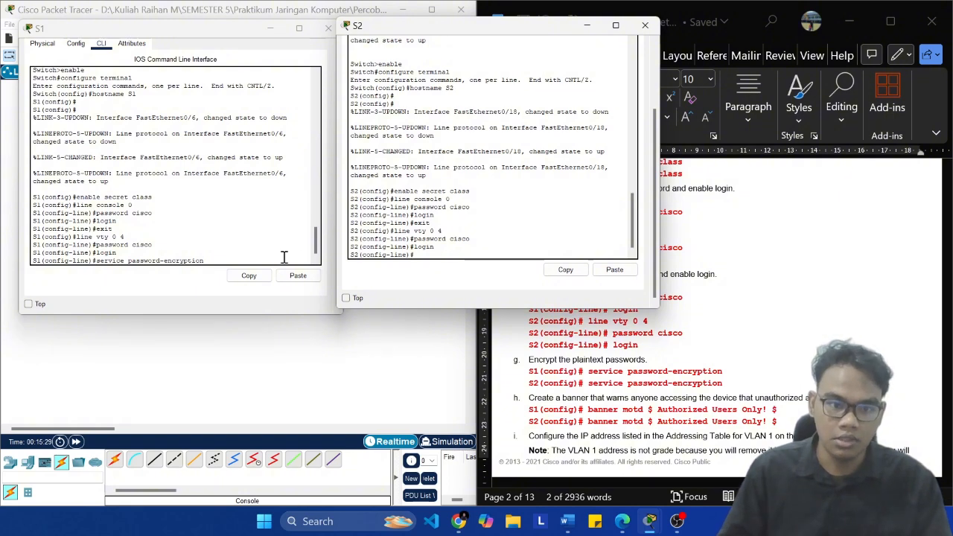
click(252, 251)
key(BackSpace)
key(BackSpace)
key(BackSpace)
key(BackSpace)
key(BackSpace)
key(BackSpace)
key(BackSpace)
key(BackSpace)
key(BackSpace)
key(BackSpace)
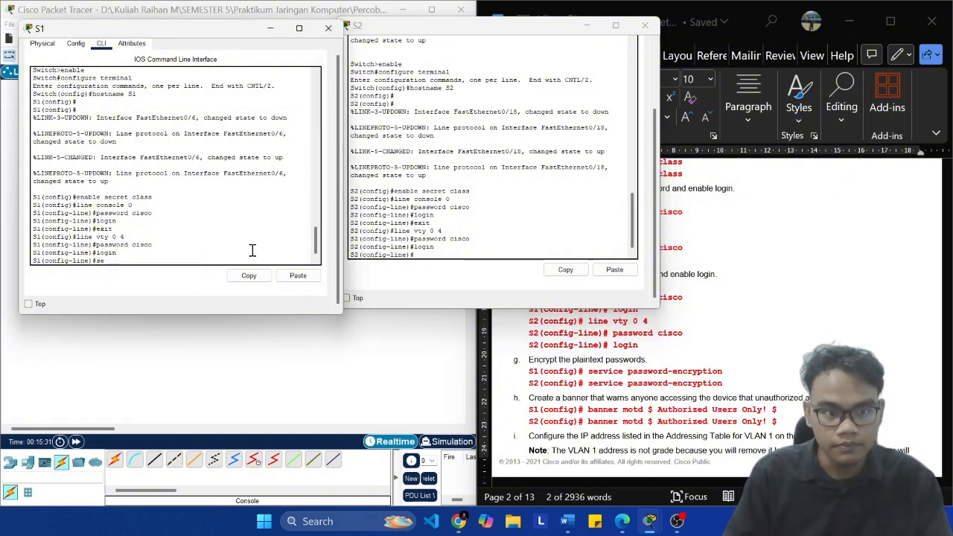
Step: Exit vty line configuration on S1 and run the copied "service password-encryption" command in global configuration mode
text(exit)
key(Return)
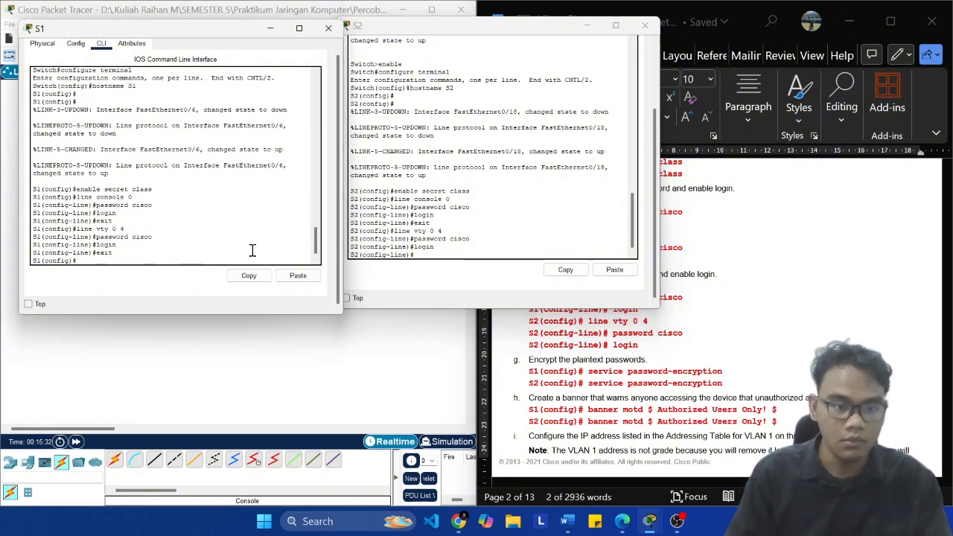
click(302, 280)
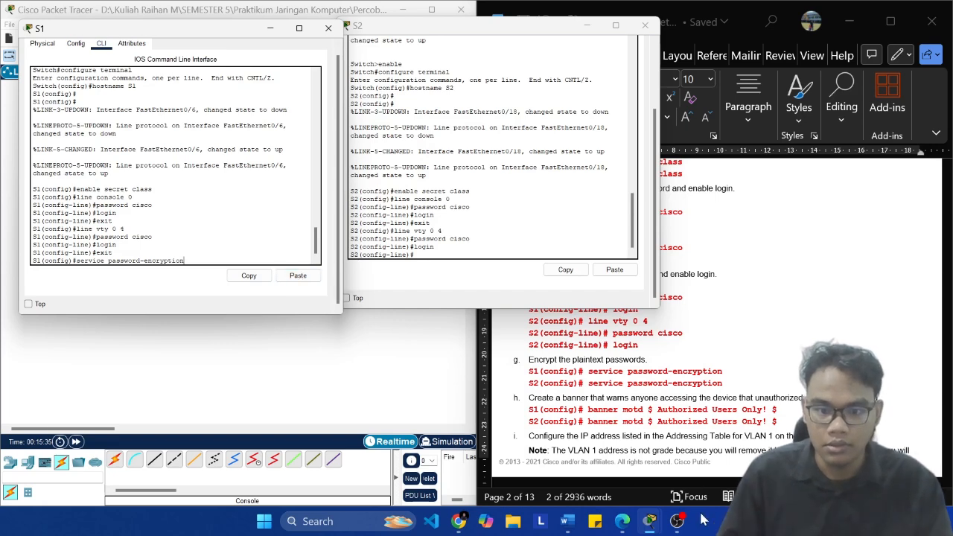
click(677, 521)
click(677, 521)
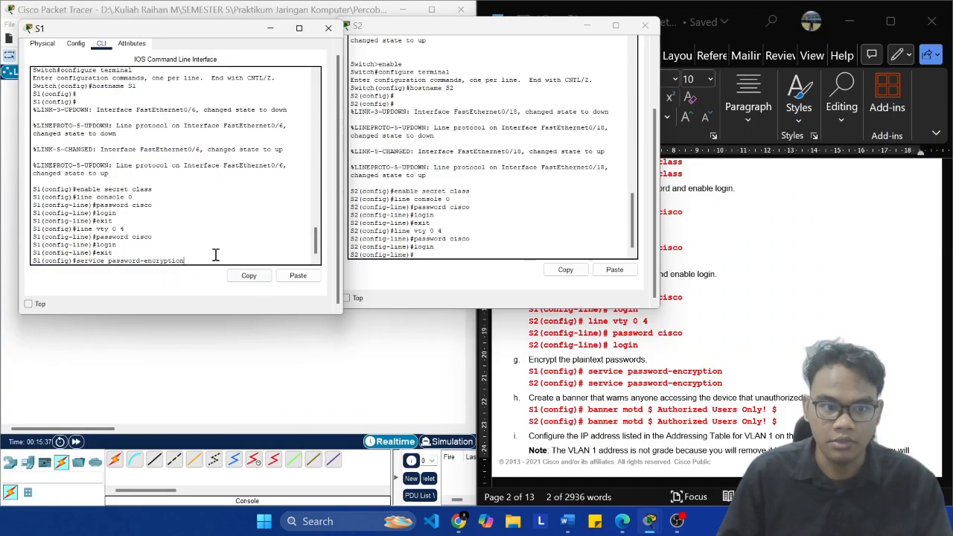
key(Return)
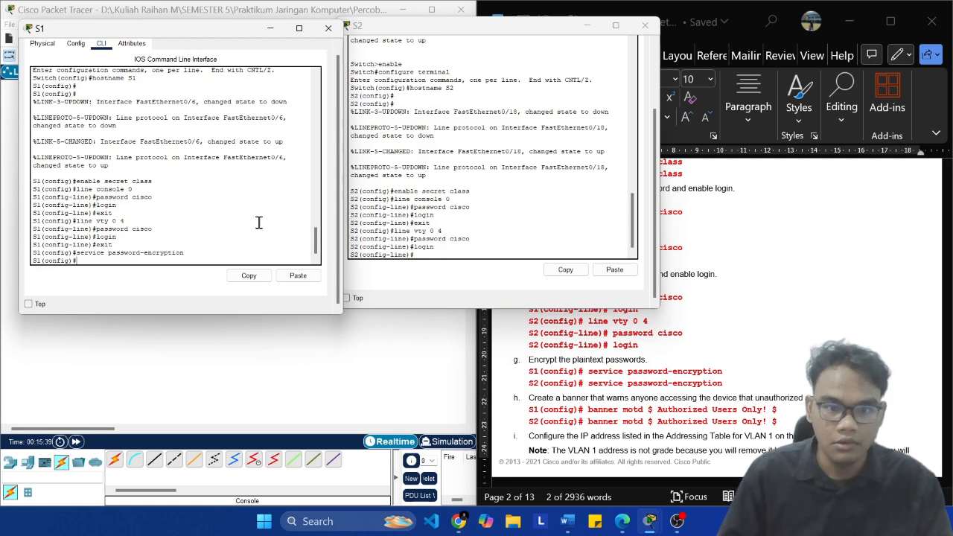
Step: Exit vty line configuration on S2 and encrypt its plaintext passwords with the copied "service password-encryption" command
click(498, 251)
text(exit)
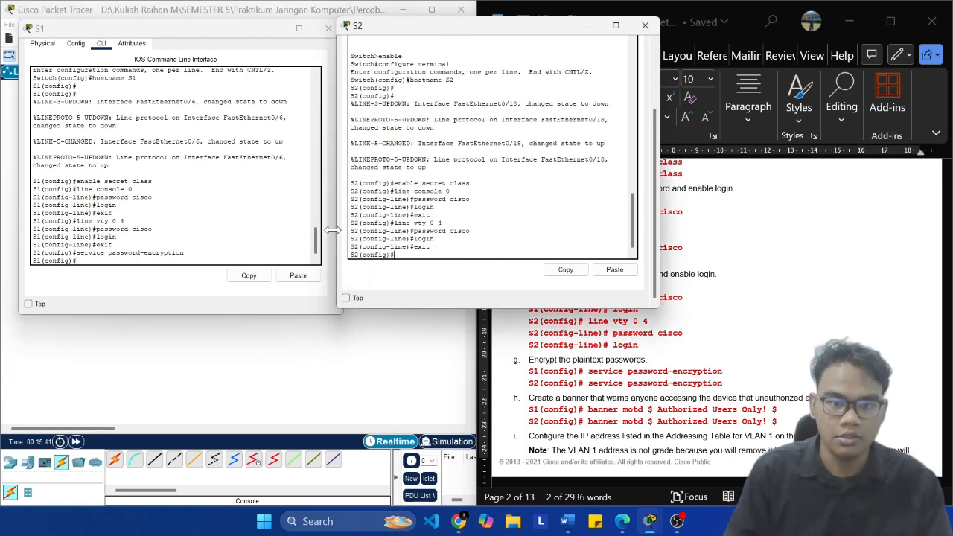
key(Return)
click(600, 272)
key(Return)
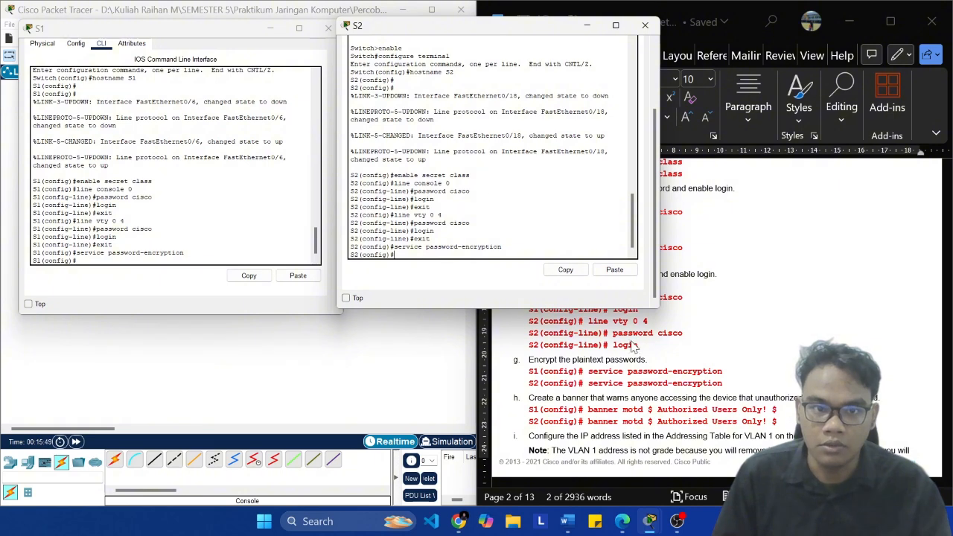
Step: Set the login banner on S1 and S2 with the command "banner motd $ Authorized Users Only! $" copied from the lab document
click(635, 369)
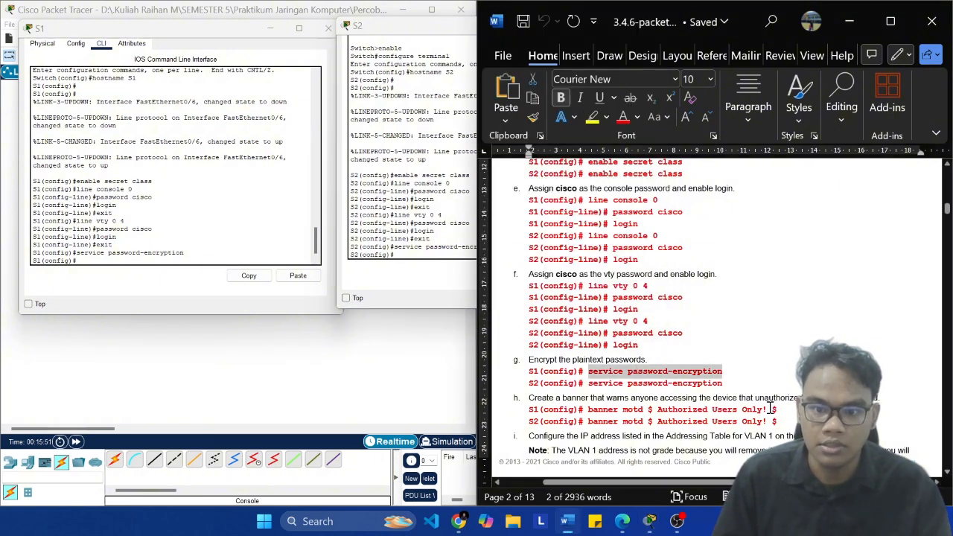
click(774, 409)
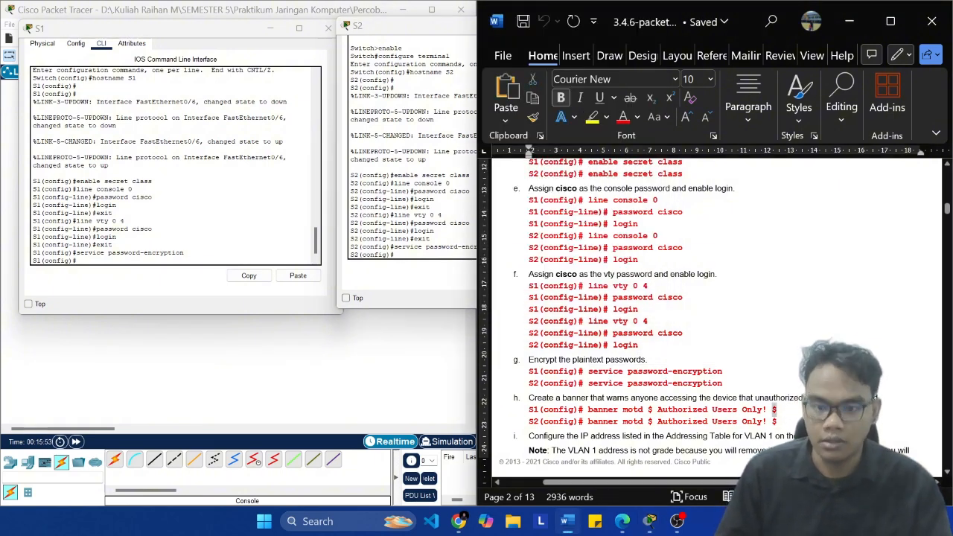
drag(776, 410, 588, 410)
key(super+c)
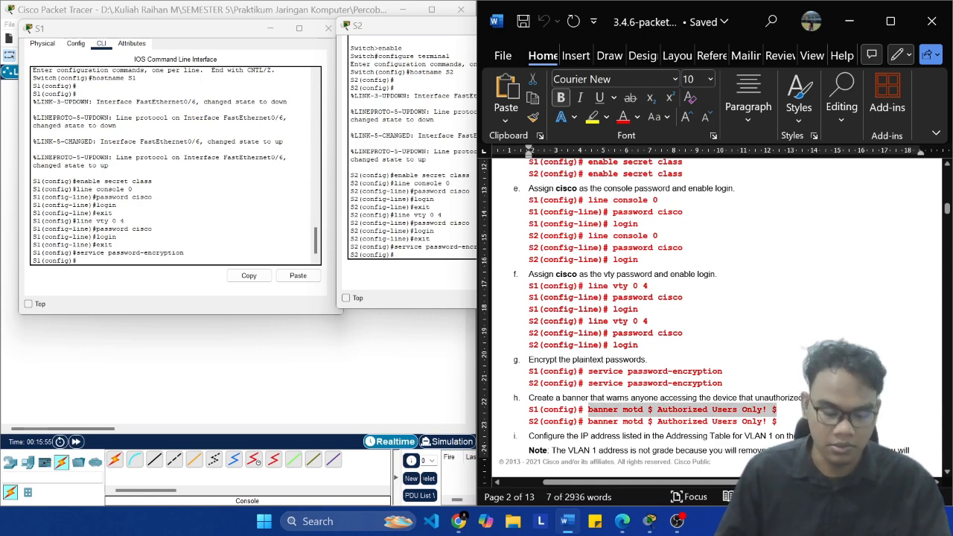
click(153, 253)
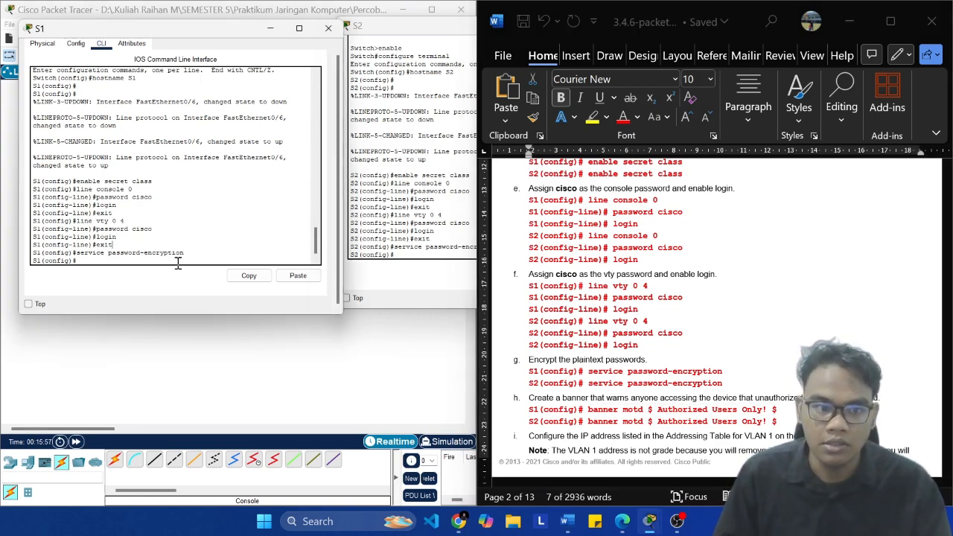
click(298, 276)
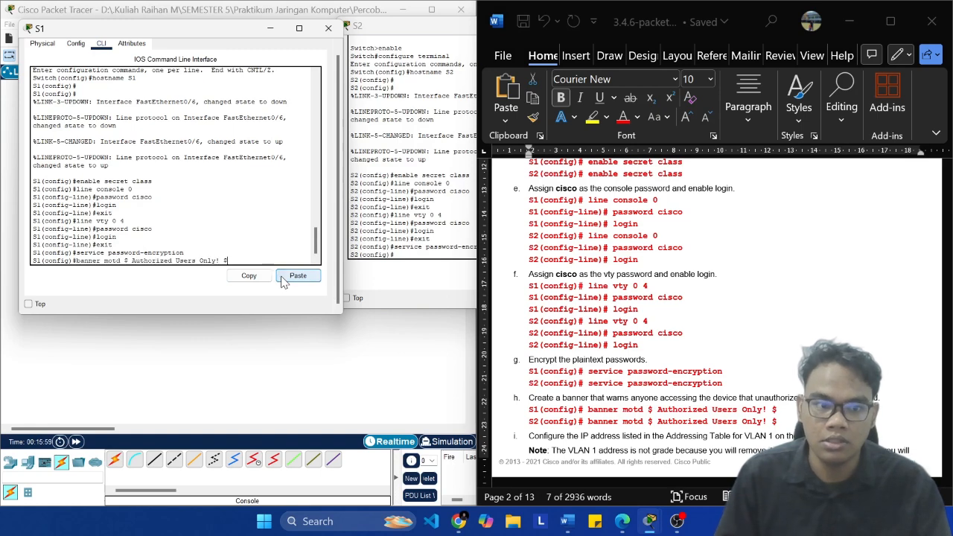
click(378, 251)
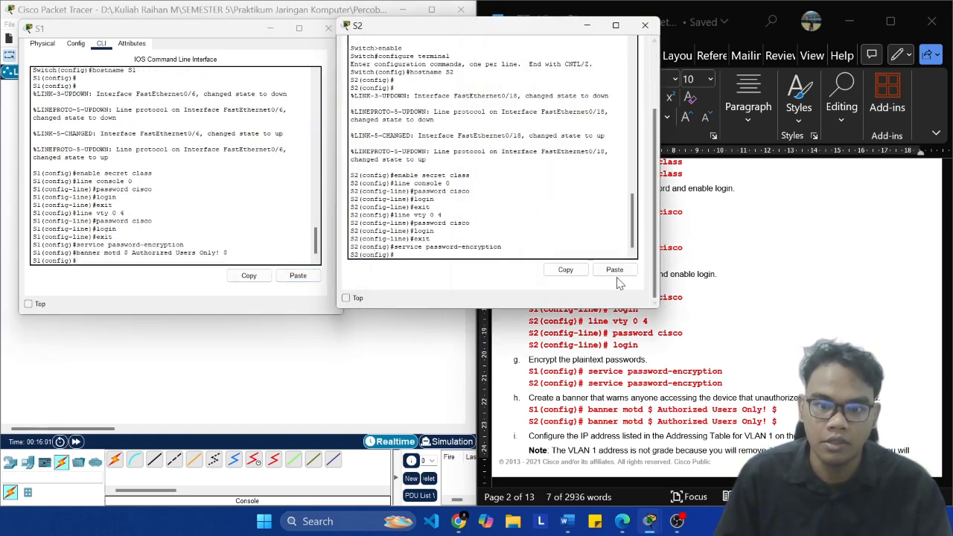
click(615, 273)
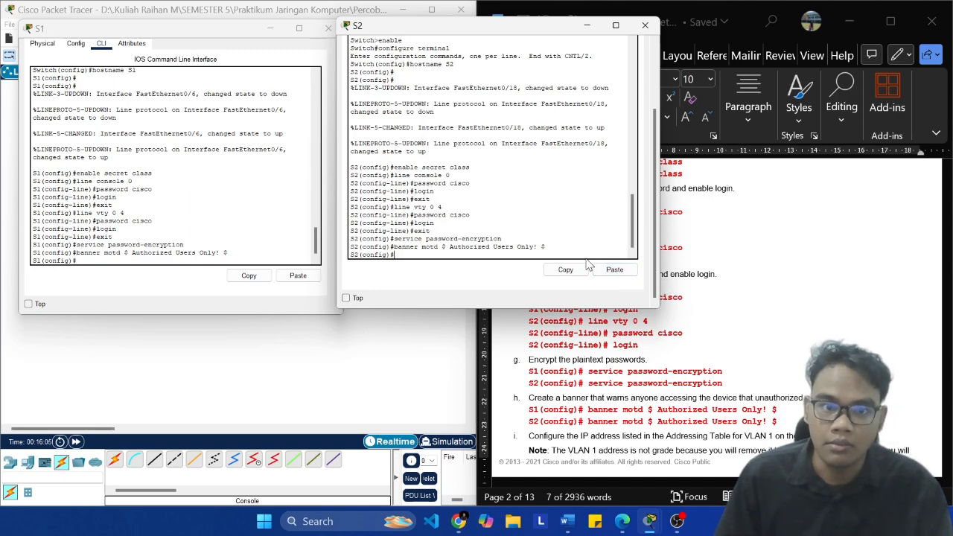
Step: Copy "interface vlan 1" from the lab document and run it on S1 to enter VLAN 1 interface configuration
click(772, 374)
scroll(771, 350, down, 5)
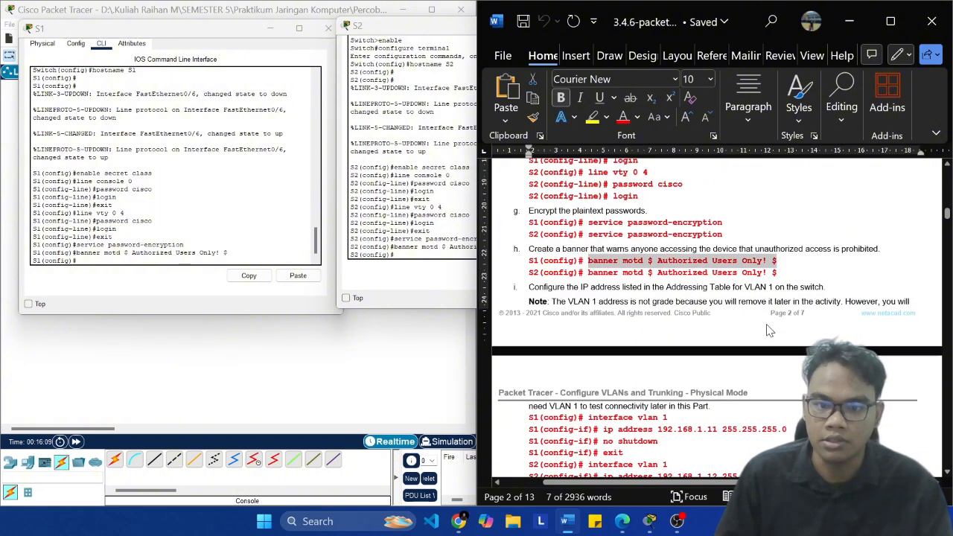
scroll(770, 327, down, 2)
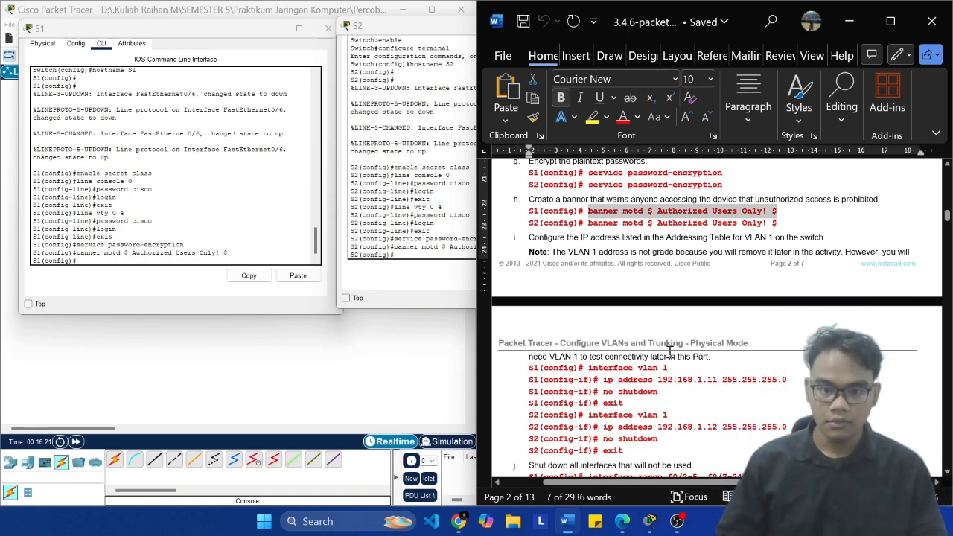
click(678, 374)
key(shift+Left)
key(shift+Left)
key(shift+Left)
key(shift+Left)
key(shift+Left)
key(shift+Left)
key(shift+Left)
key(shift+Left)
key(shift+Left)
key(shift+Left)
key(shift+Left)
key(shift+Left)
key(shift+Left)
key(shift+Left)
key(shift+Left)
key(shift+Left)
key(super+c)
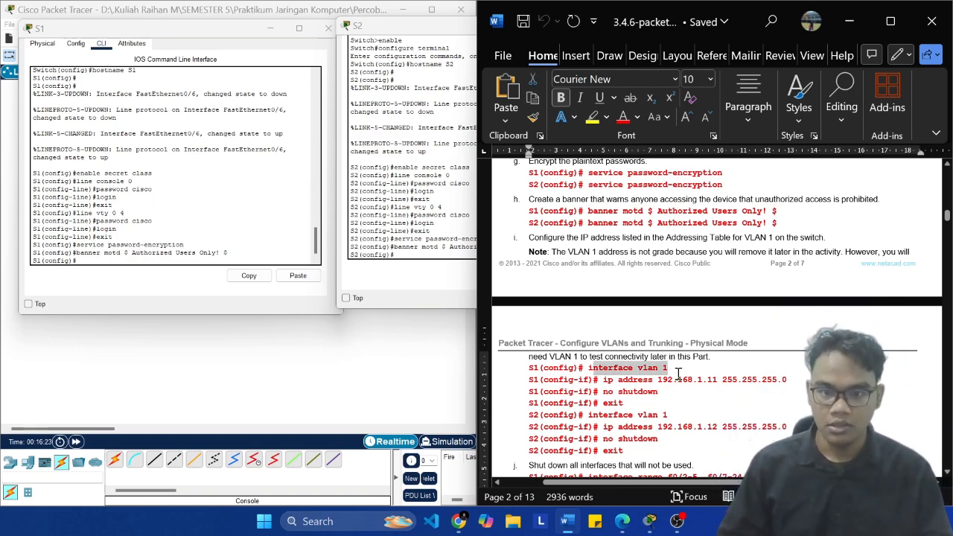
click(193, 197)
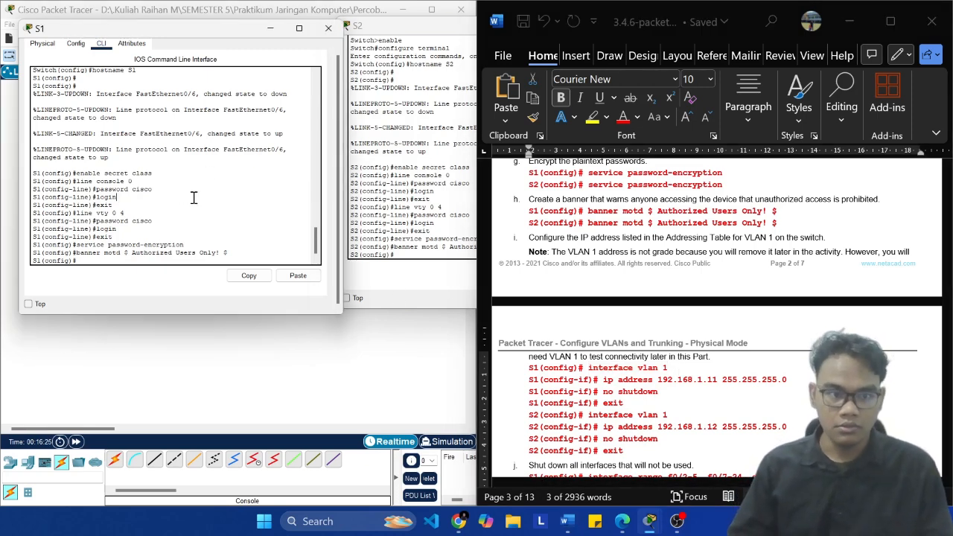
click(298, 276)
key(Return)
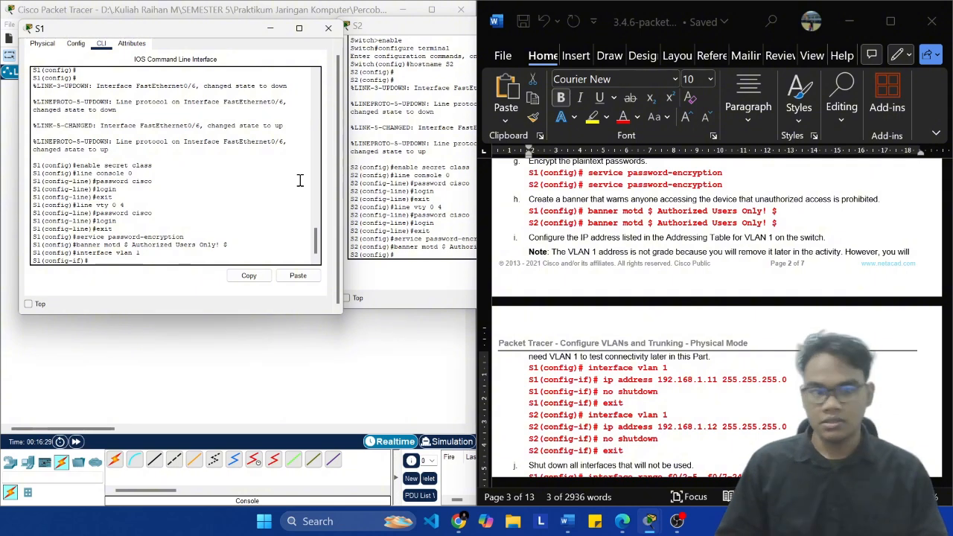
Step: Assign S1's VLAN 1 interface its address with "ip address 192.168.1.11 255.255.255.0" copied from the lab document
scroll(670, 313, down, 1)
click(790, 334)
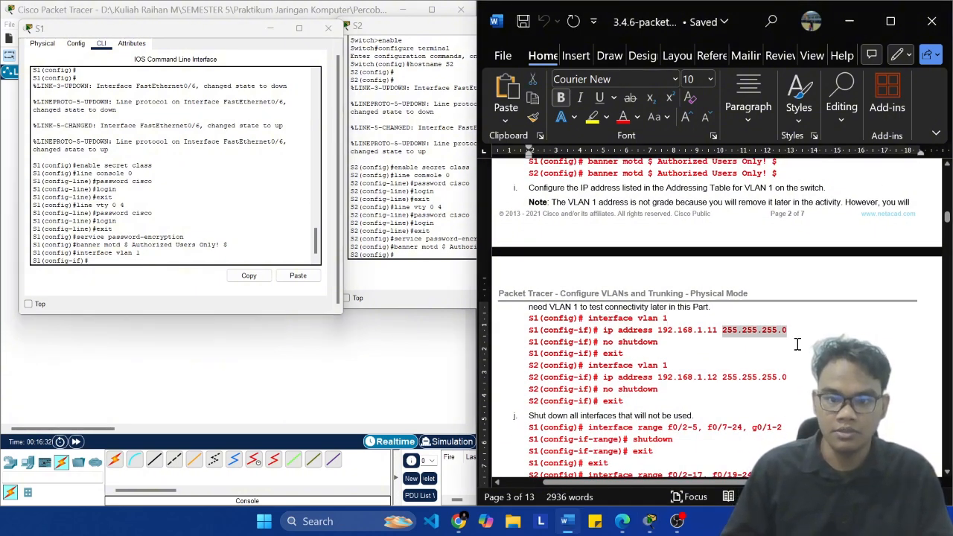
key(shift+Left)
key(shift+Left)
key(shift+Left)
key(shift+Left)
key(shift+Left)
key(ctrl+shift+Left)
key(ctrl+shift+Left)
key(super+c)
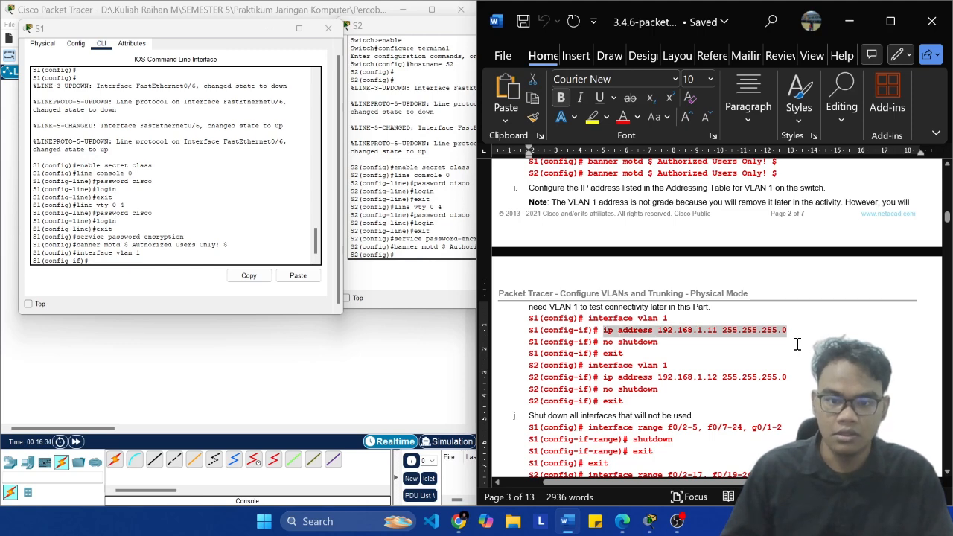
click(179, 255)
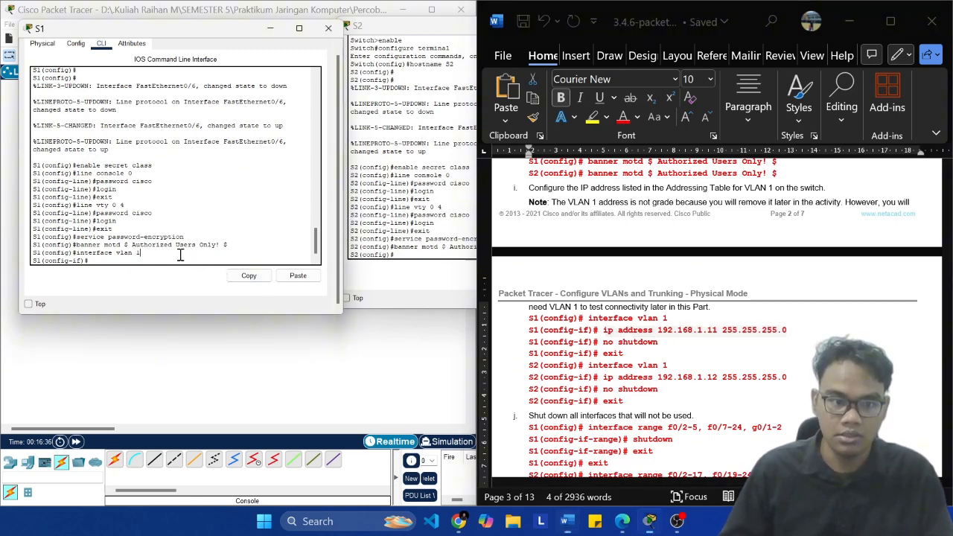
click(298, 276)
drag(140, 266, 260, 257)
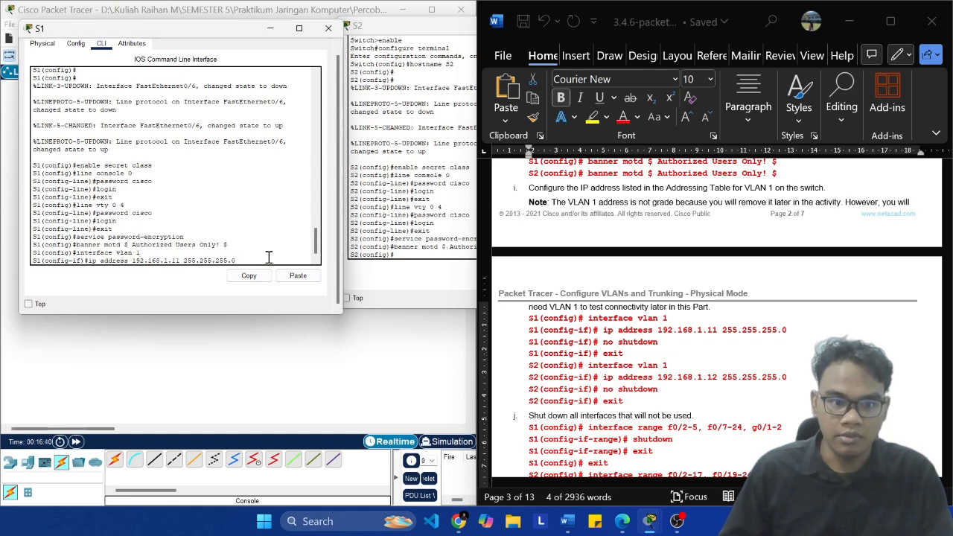
key(Return)
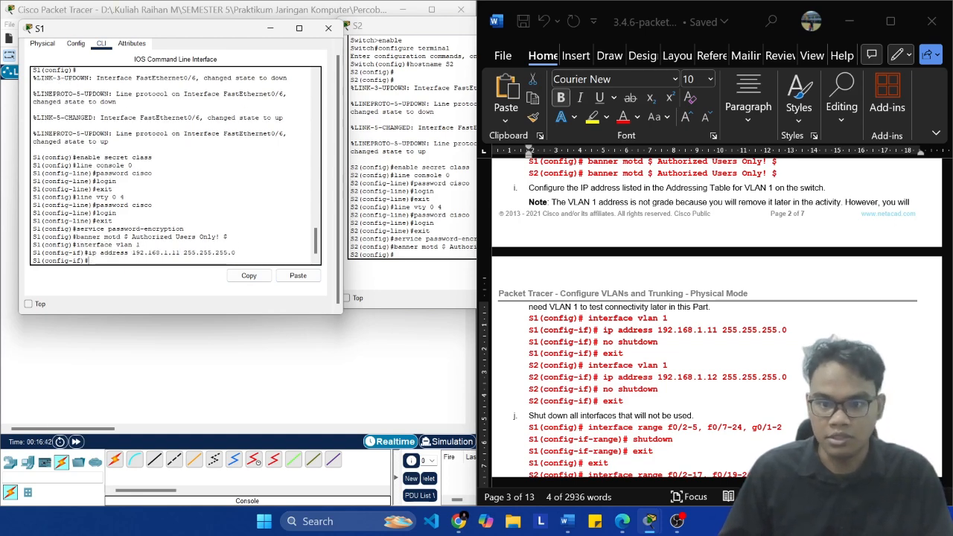
Step: Enable S1's VLAN 1 interface with "no shutdown" and exit to global configuration mode
text(no sh)
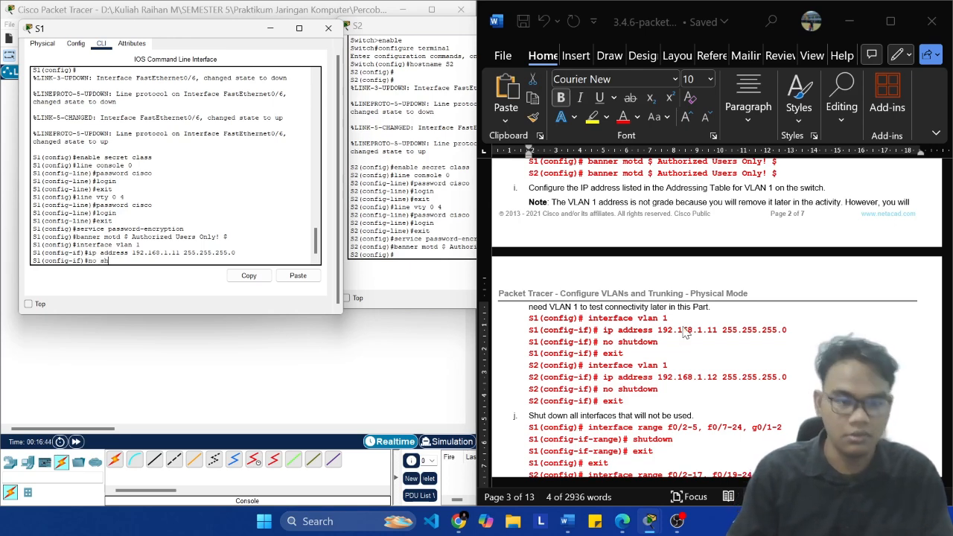
text(utdown)
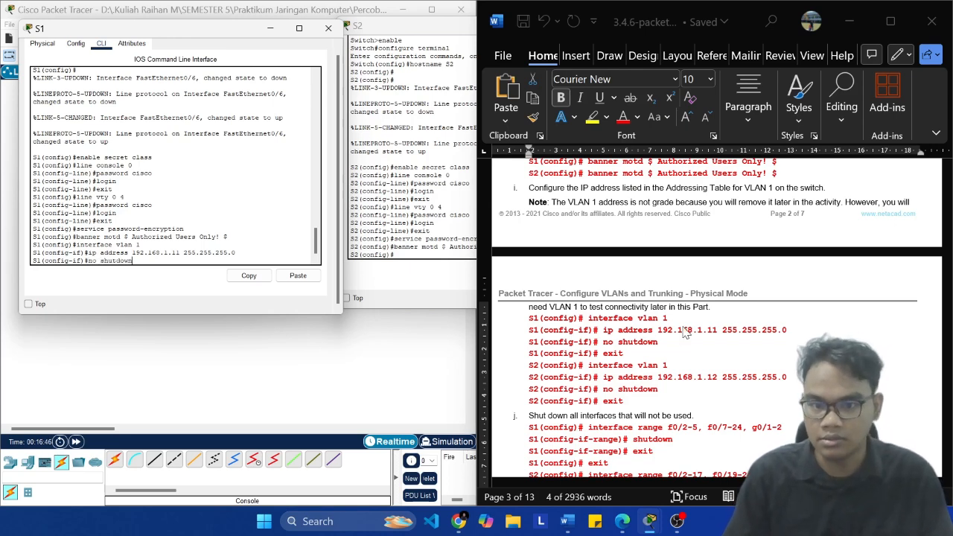
key(Return)
text(e)
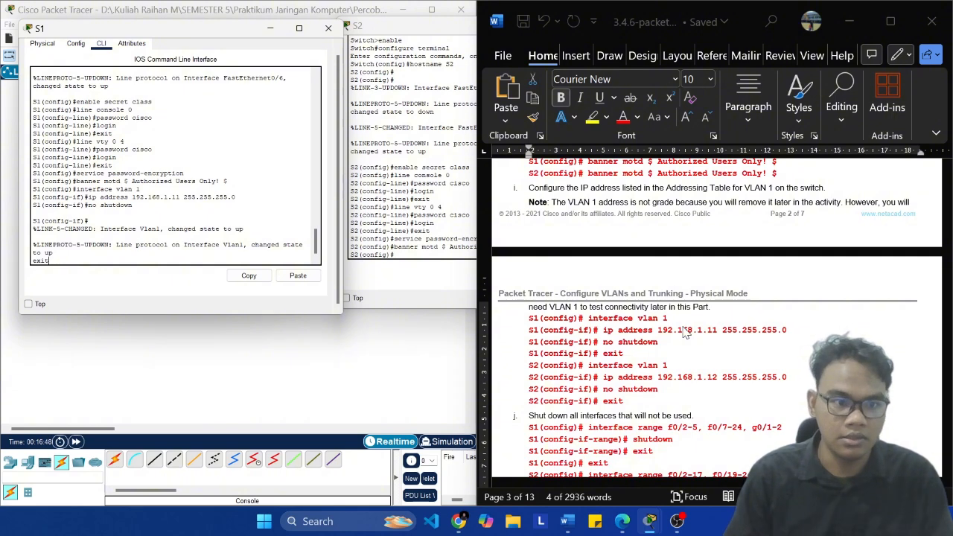
text(xit)
key(Return)
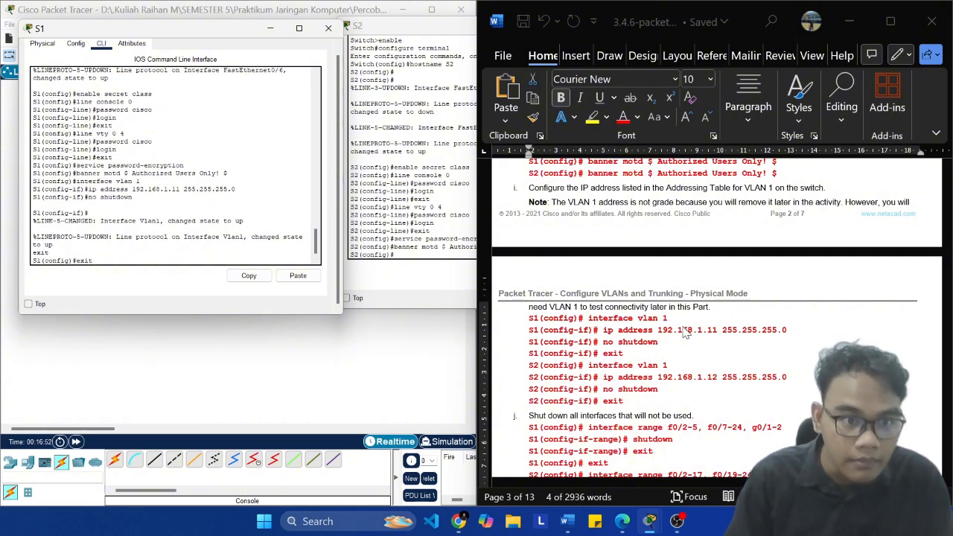
key(BackSpace)
key(BackSpace)
key(BackSpace)
key(BackSpace)
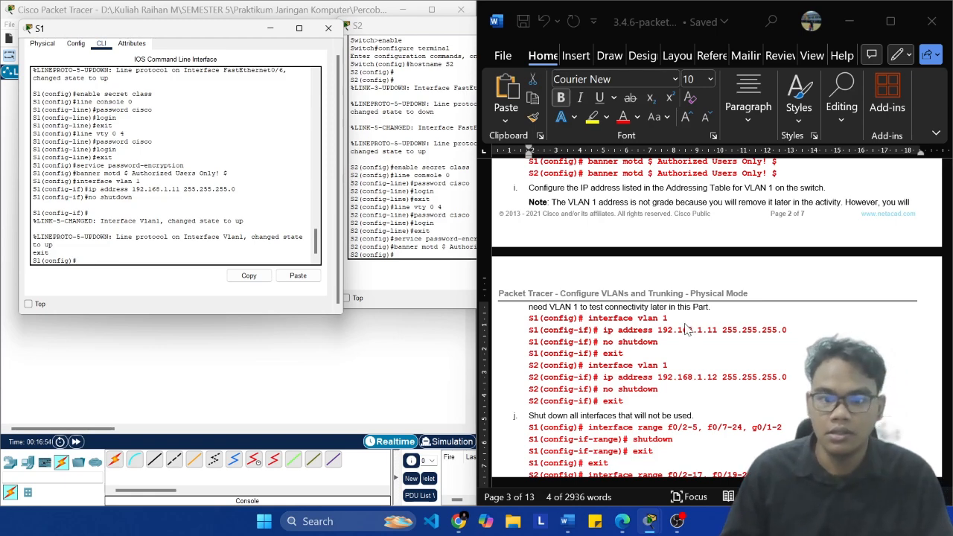
Step: Enter VLAN 1 interface configuration on S2 with the "interface vlan 1" command copied from the lab document
click(414, 231)
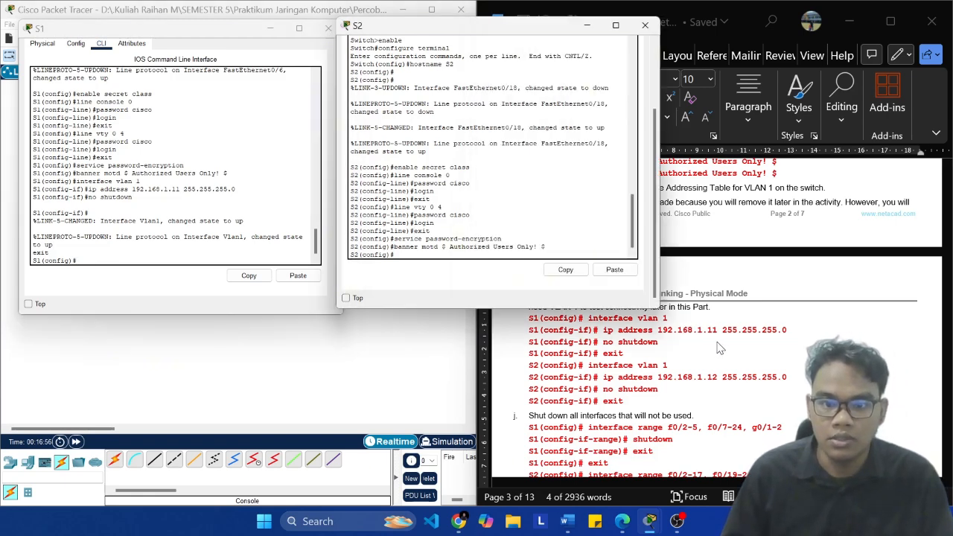
click(720, 347)
click(661, 353)
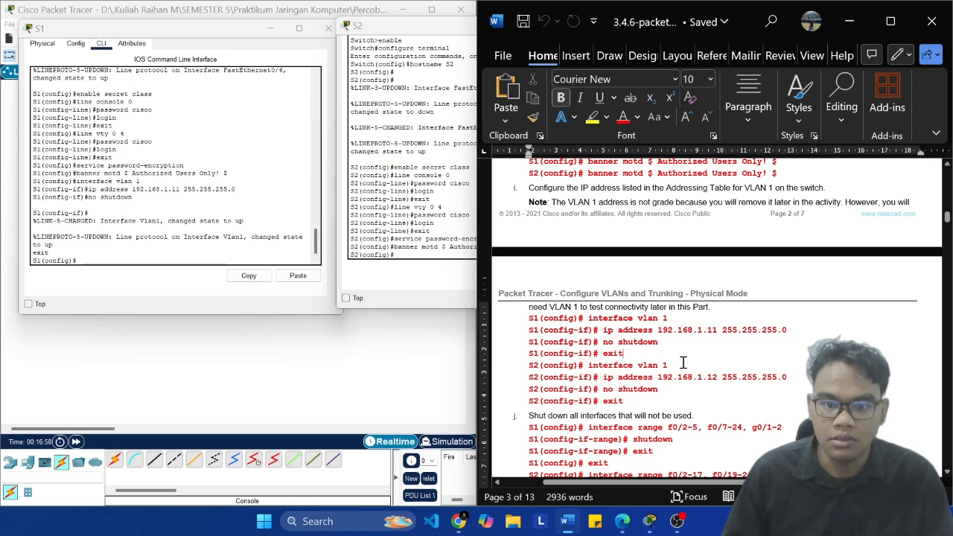
drag(668, 364, 588, 365)
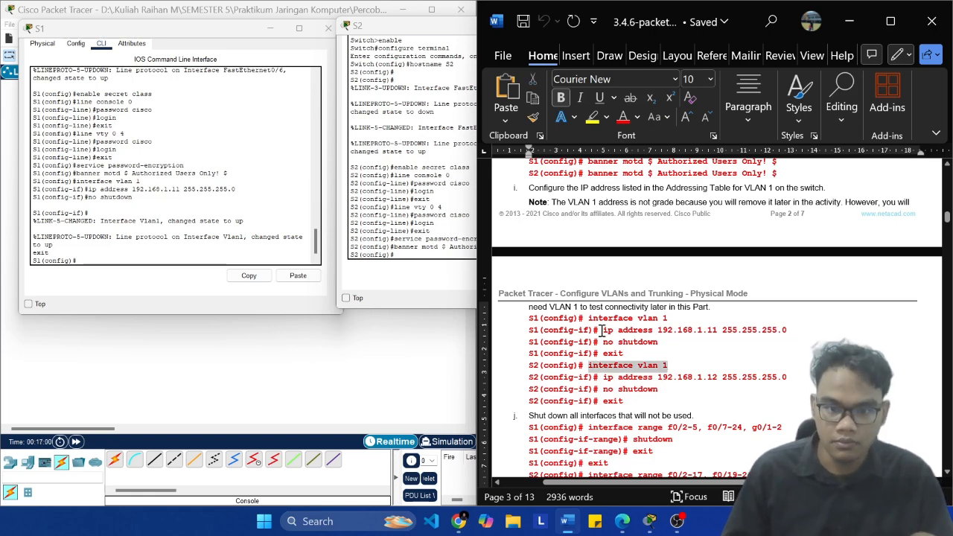
click(402, 223)
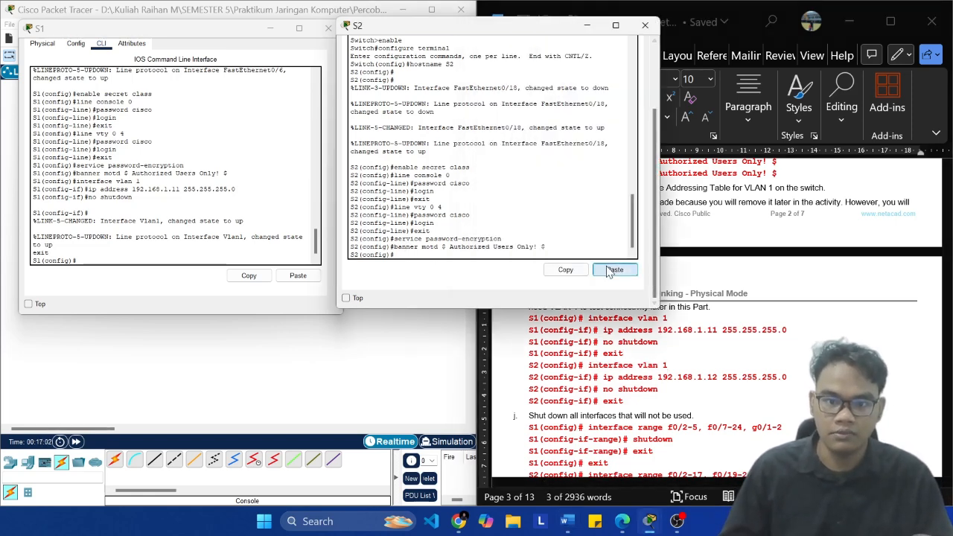
click(615, 270)
Step: Assign S2's VLAN 1 interface its address with "ip address 192.168.1.12 255.255.255.0" copied from the lab document
click(704, 387)
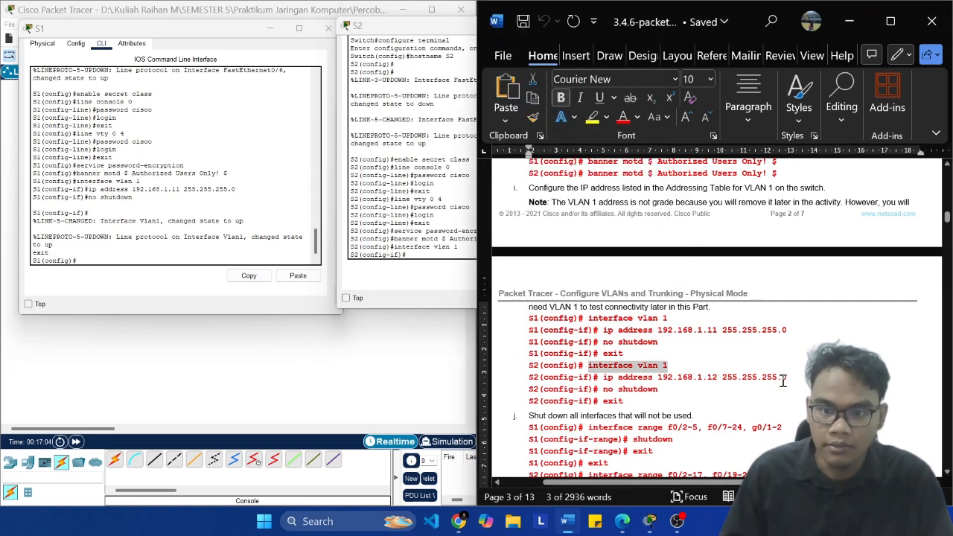
click(788, 378)
key(shift+Left)
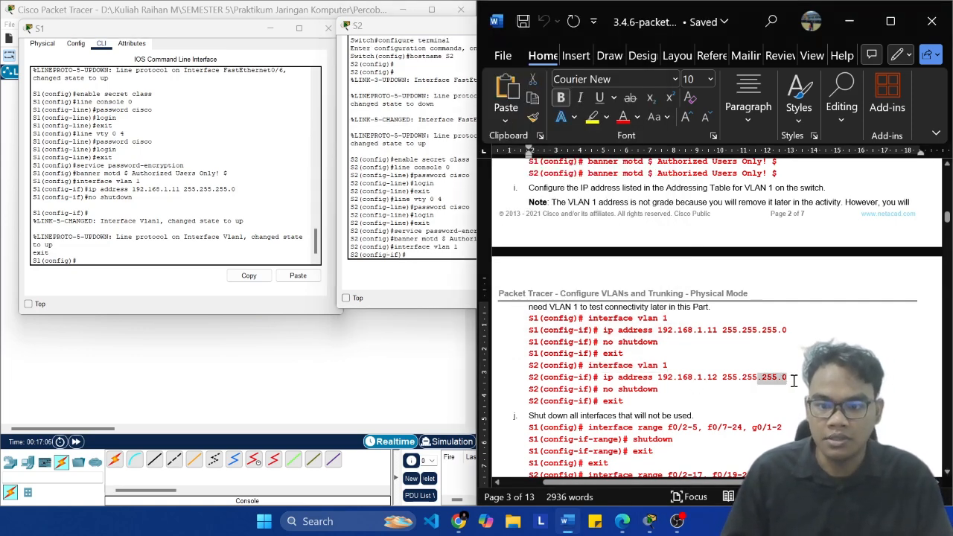
key(shift+Left)
key(shift+Left)
key(shift+Left)
key(shift+Left)
key(shift+Left)
key(shift+Left)
key(shift+Left)
key(shift+Left)
key(shift+Left)
key(shift+Left)
key(shift+Left)
key(shift+Left)
key(shift+Left)
key(shift+Left)
key(shift+Left)
key(shift+Left)
key(shift+Left)
key(shift+Left)
key(shift+Left)
key(shift+Left)
key(super+c)
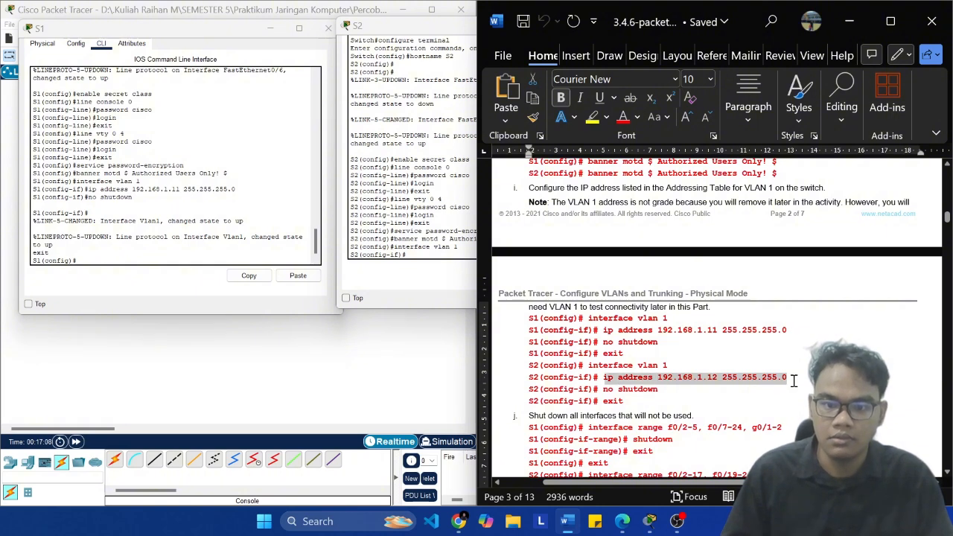
click(413, 253)
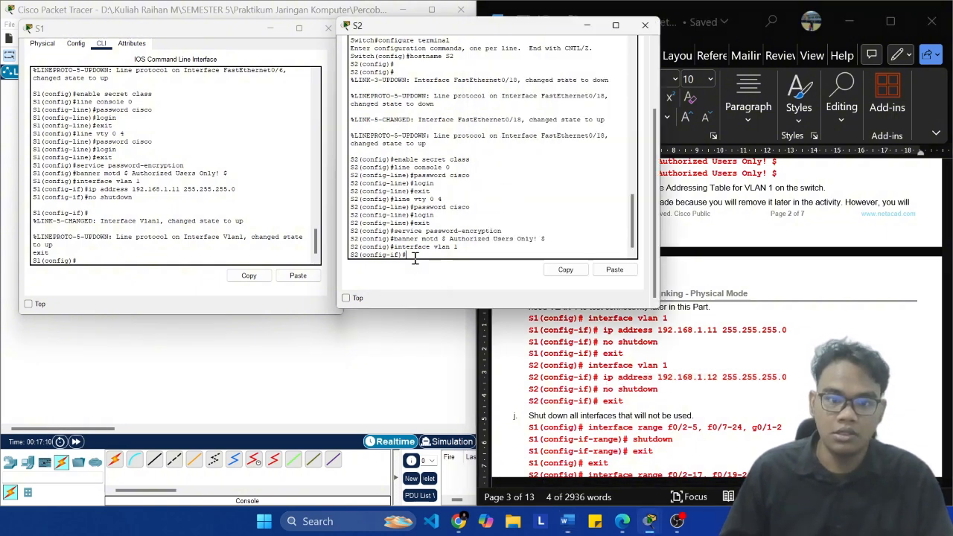
click(615, 269)
key(Return)
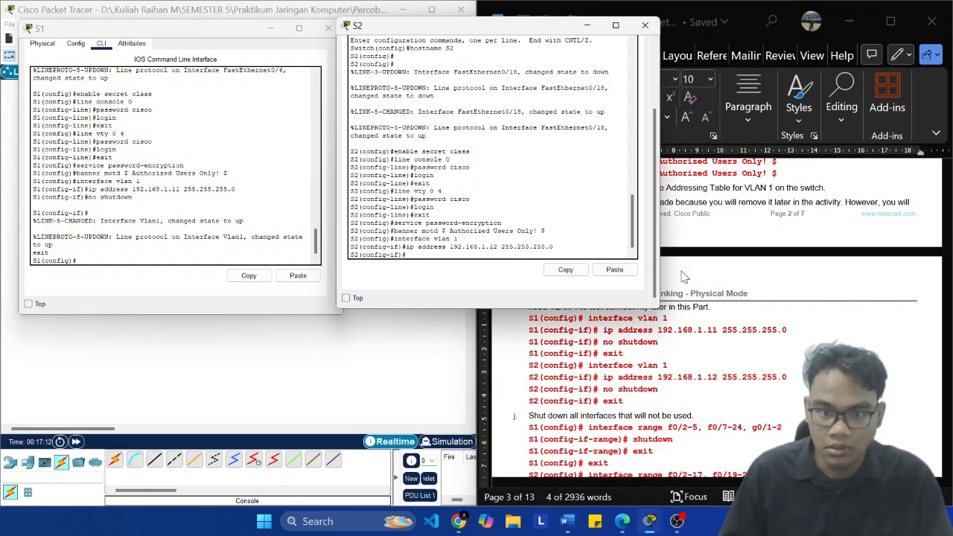
Step: Enable S2's VLAN 1 interface with "no shut" and exit to global configuration mode
text(no)
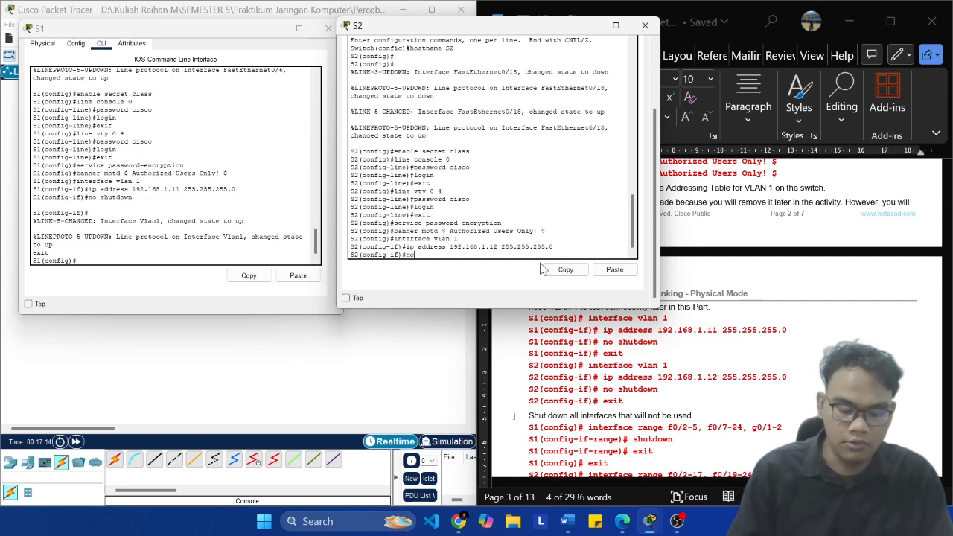
text( shut)
key(Return)
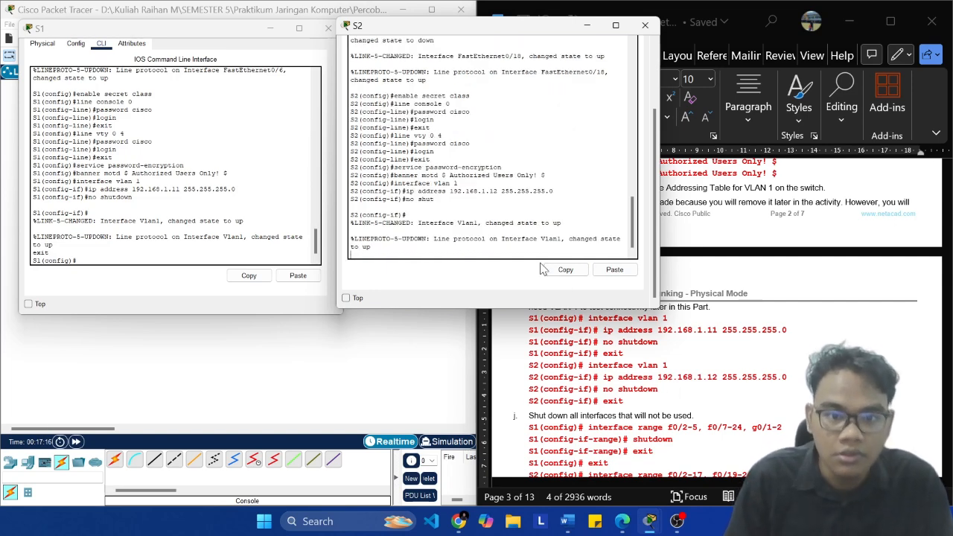
key(Return)
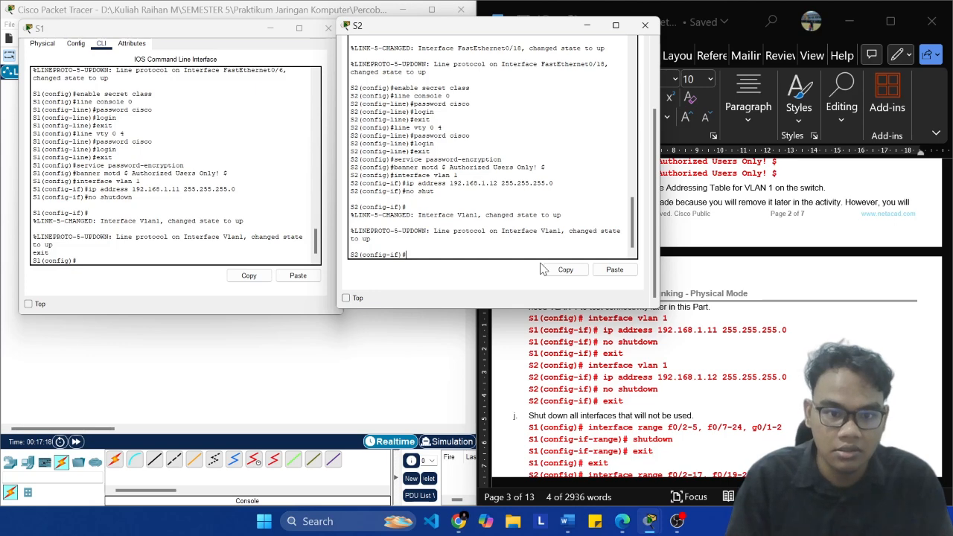
text(exit)
key(Return)
Step: Select the S1 command "interface range f0/2-5, f0/7-24, g0/1-2" under the step on shutting down unused interfaces in the lab document
scroll(539, 367, down, 1)
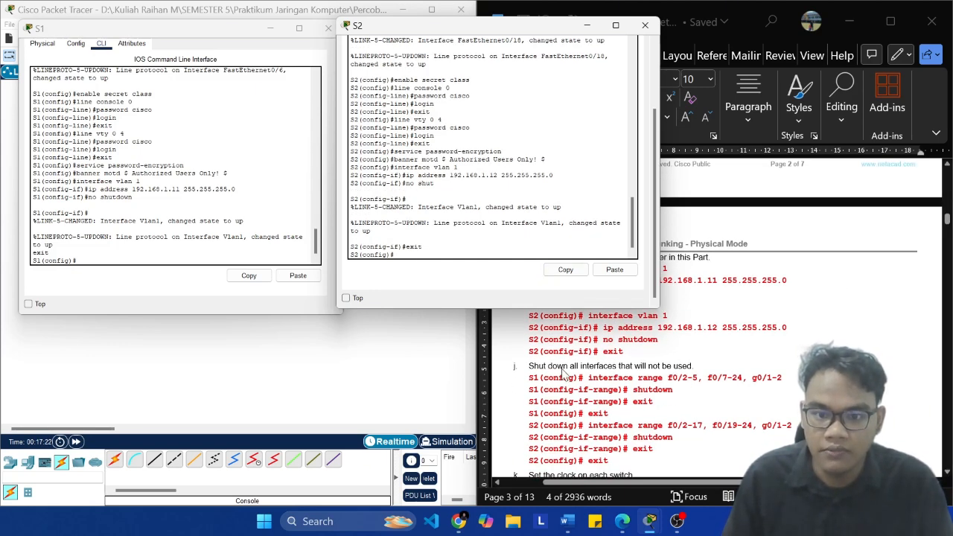
click(680, 372)
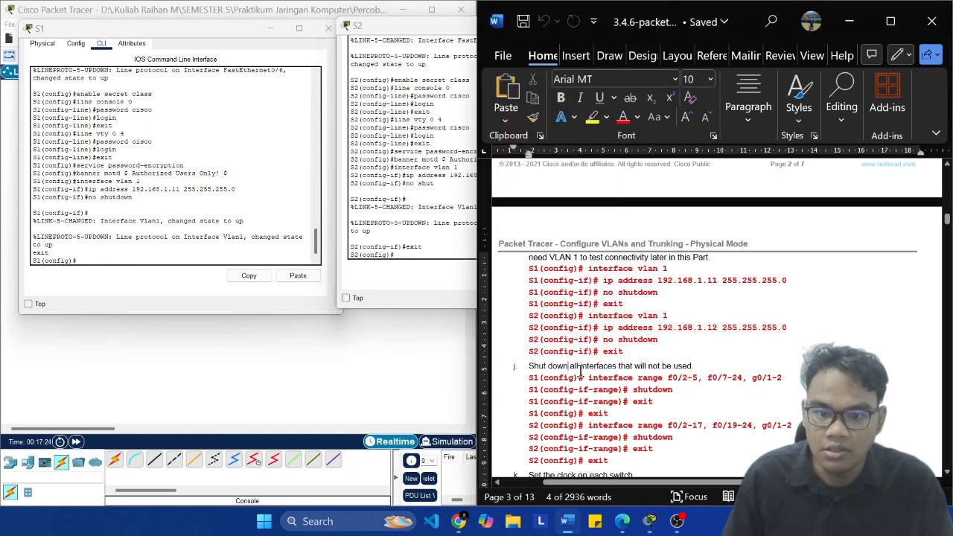
click(783, 378)
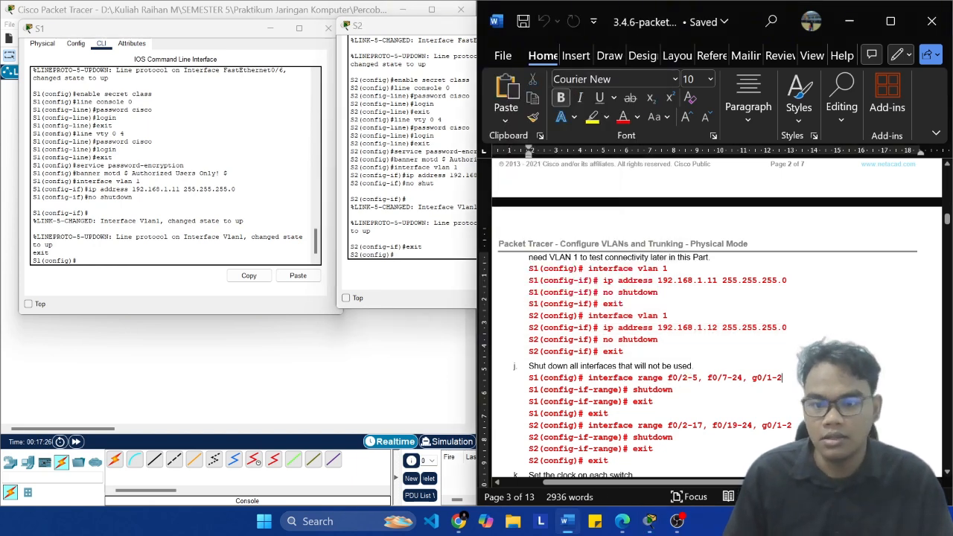
key(shift+Left)
key(shift+Left)
key(shift+Left)
key(shift+Left)
key(shift+Left)
key(shift+Left)
key(shift+Left)
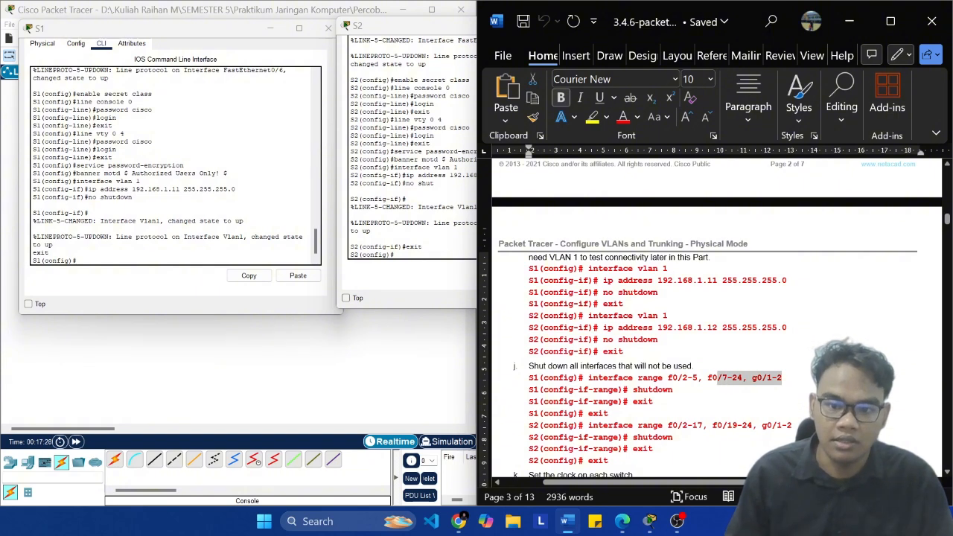
key(shift+Left)
key(shift+Left)
key(shift+Left)
key(shift+Left)
key(shift+Left)
key(shift+Left)
key(shift+Left)
key(shift+Left)
key(shift+Left)
key(shift+Left)
key(shift+Left)
key(shift+Left)
key(shift+Left)
key(shift+Left)
key(shift+Left)
key(shift+Left)
key(shift+Left)
key(shift+Left)
key(shift+Left)
key(shift+Left)
key(shift+Left)
key(shift+Left)
key(shift+Left)
key(shift+Left)
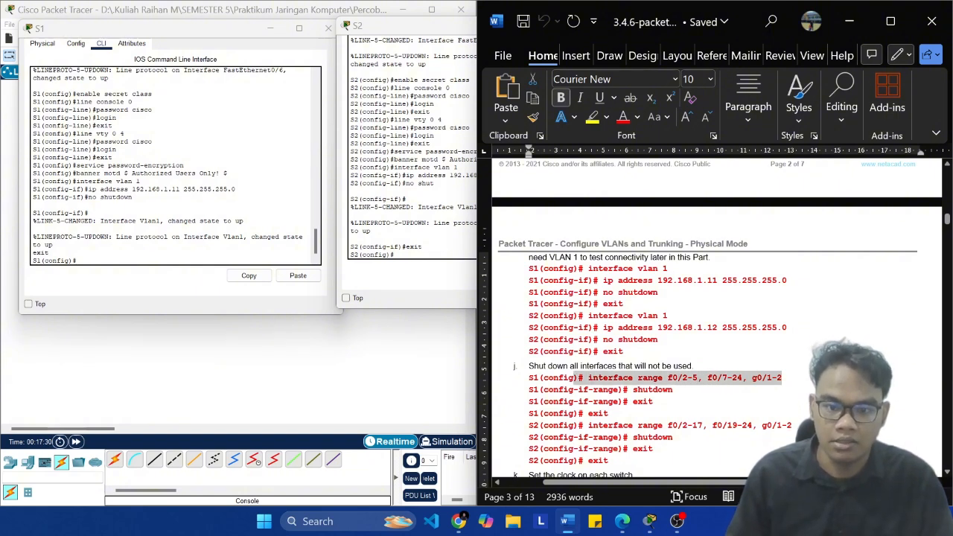
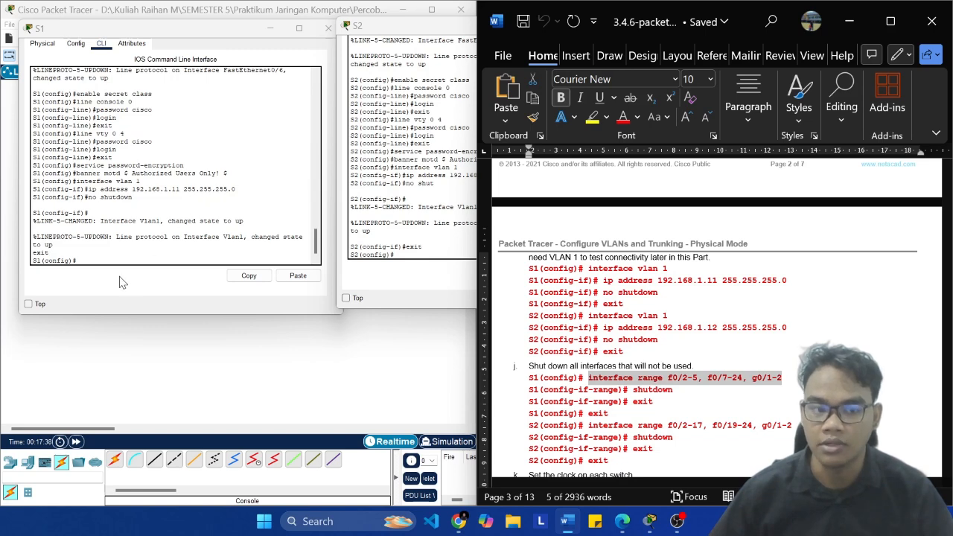
Step: Enter interface range configuration on S1 with the copied command "interface range f0/2-5, f0/7-24, g0/1-2"
click(100, 254)
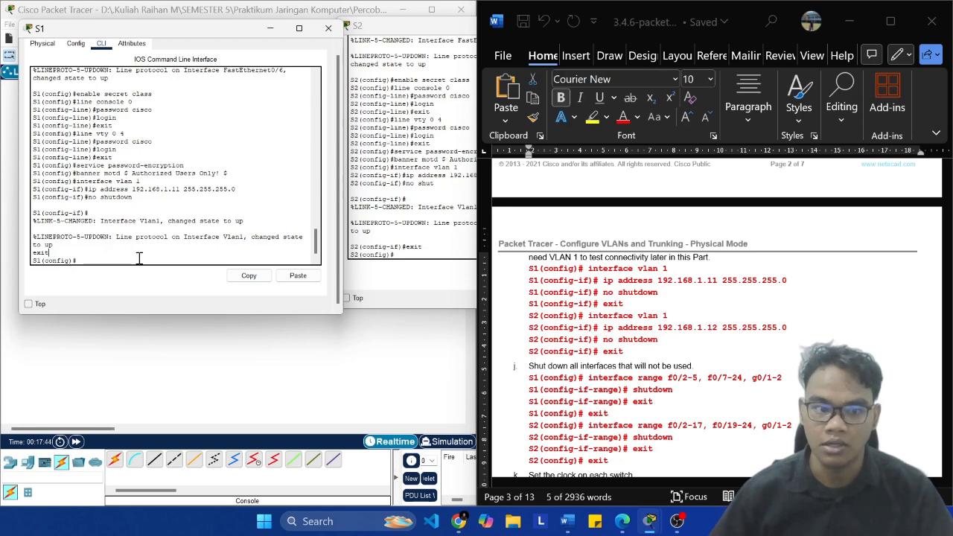
right_click(138, 258)
click(164, 275)
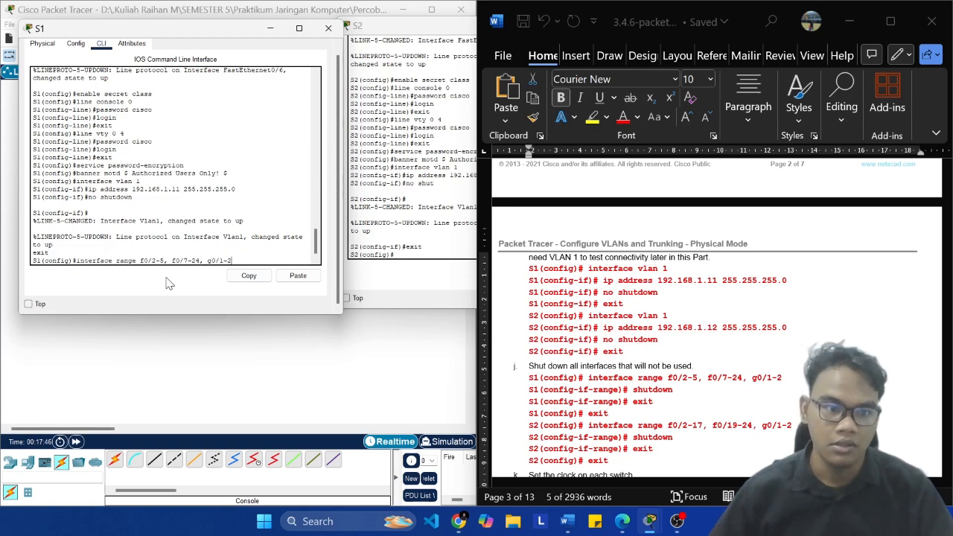
click(561, 392)
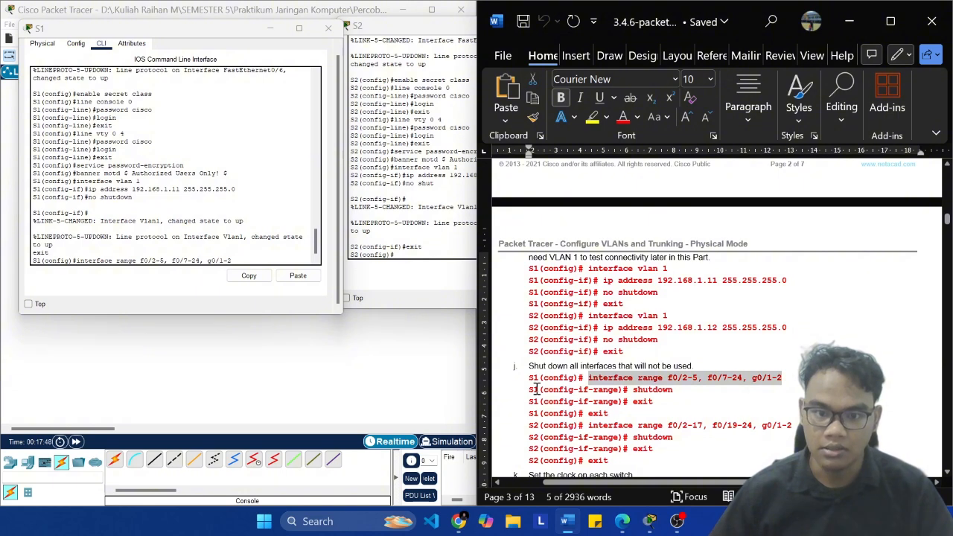
click(231, 260)
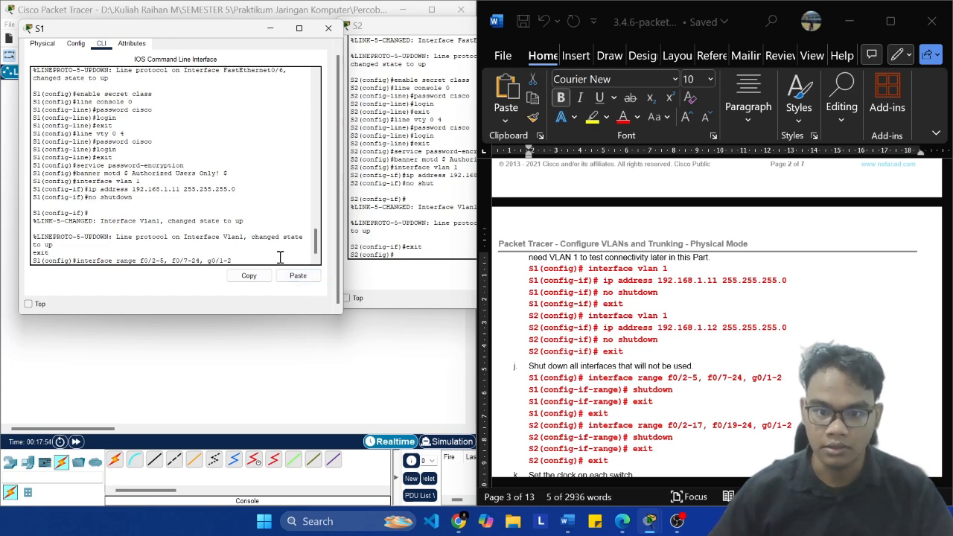
key(Return)
Step: Shut down S1's selected unused interfaces with "shutdown" and exit to global configuration mode
text(shut)
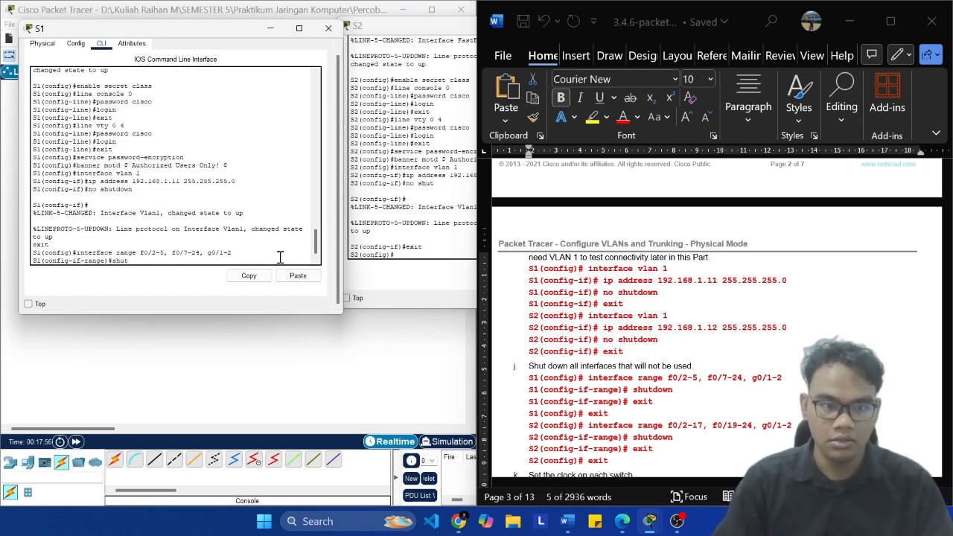
text(down)
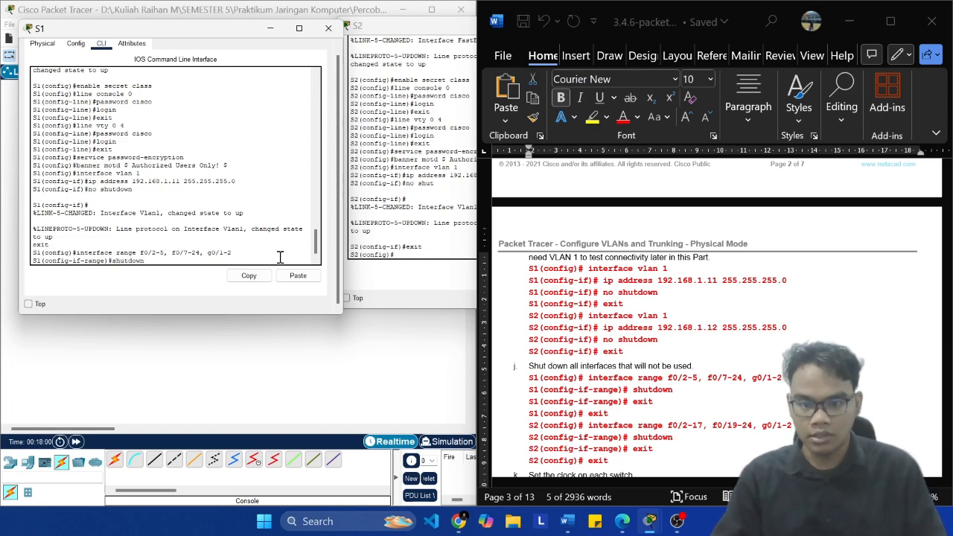
key(Return)
text(exit)
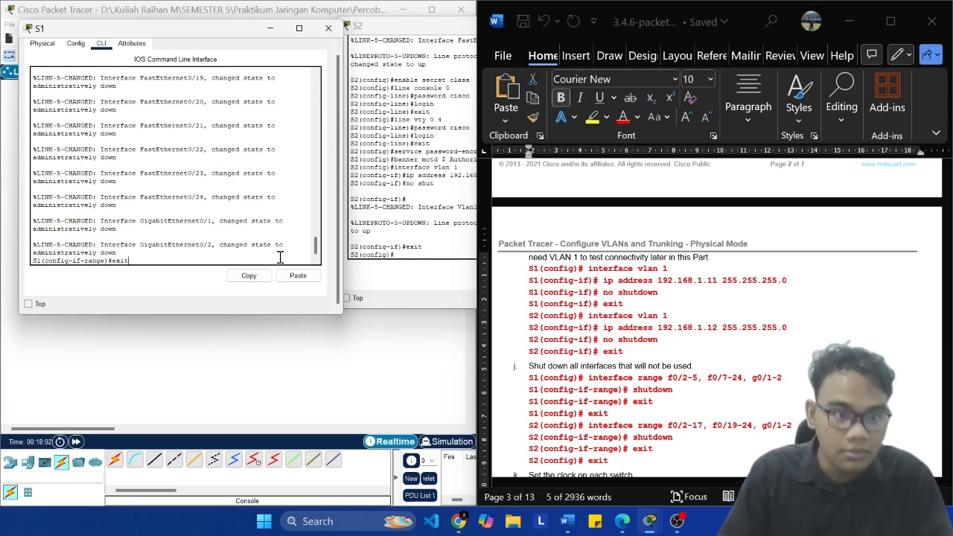
key(Return)
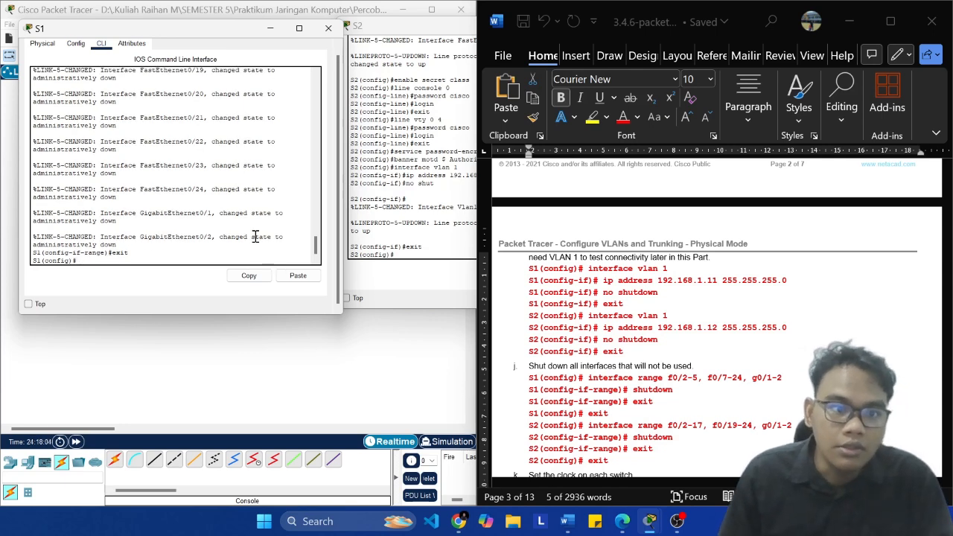
Step: Examine S1's CLI output to check which interfaces the shutdown command on the range affected
scroll(249, 233, up, 10)
scroll(246, 232, up, 5)
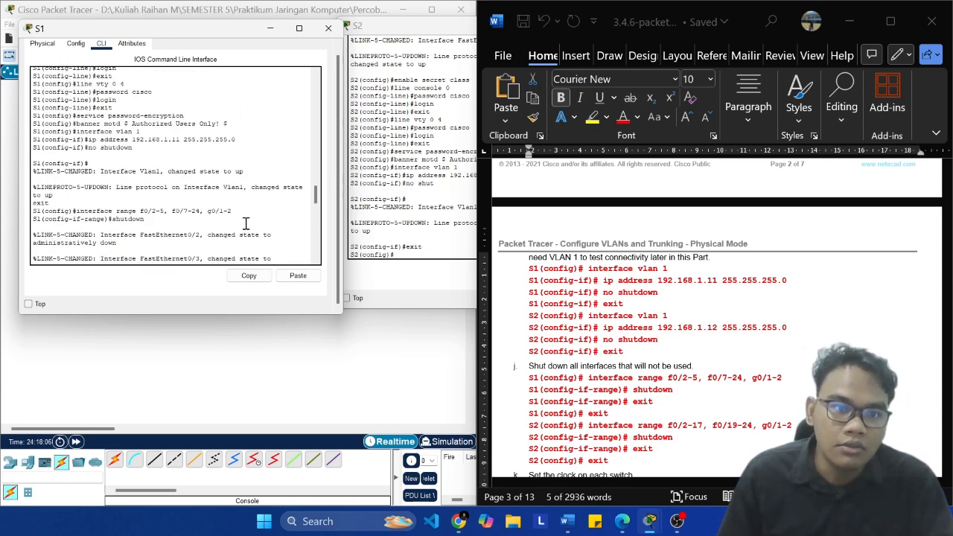
drag(99, 184, 237, 216)
scroll(250, 215, up, 8)
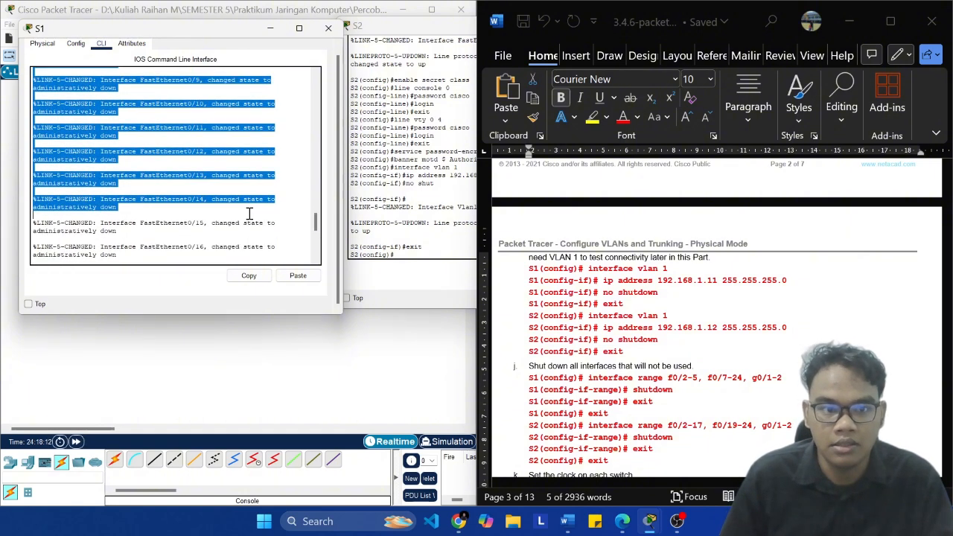
click(152, 207)
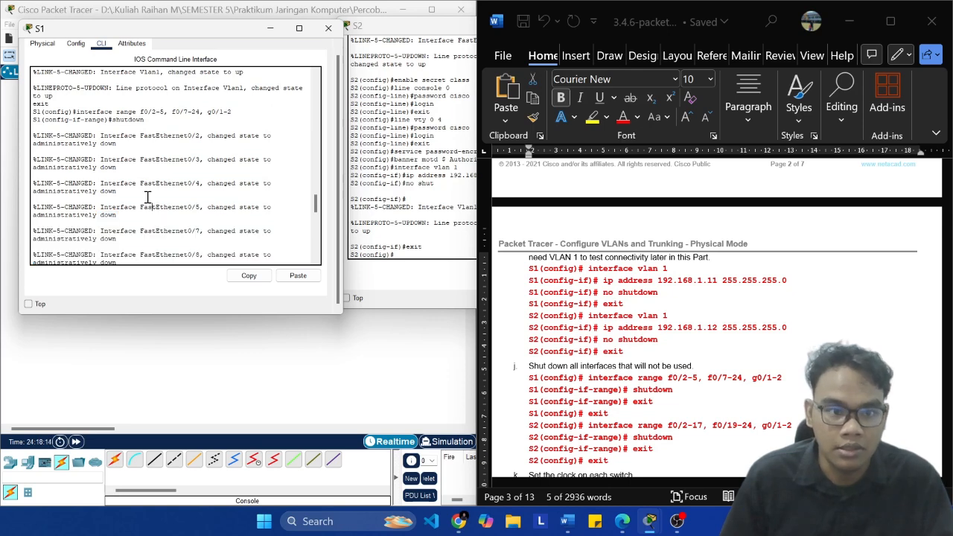
drag(141, 135, 204, 135)
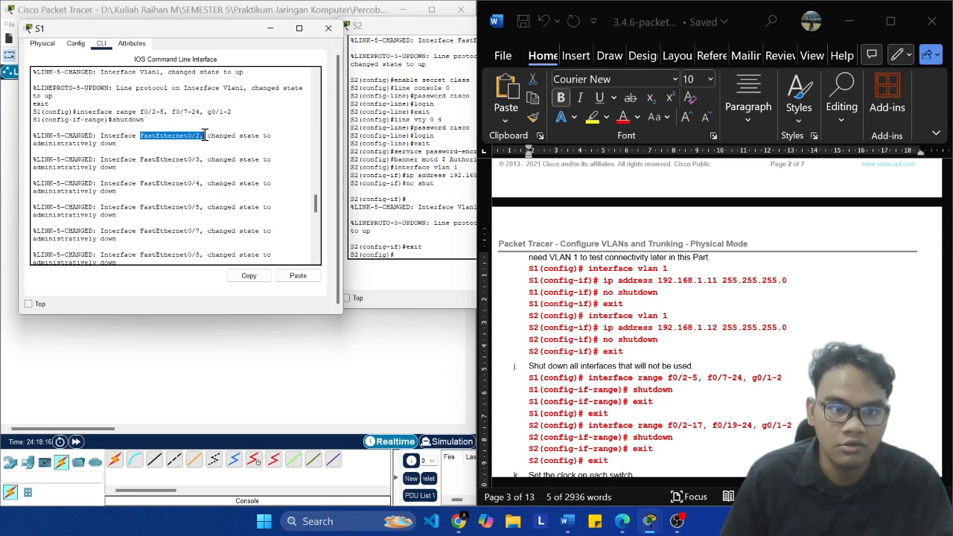
click(175, 113)
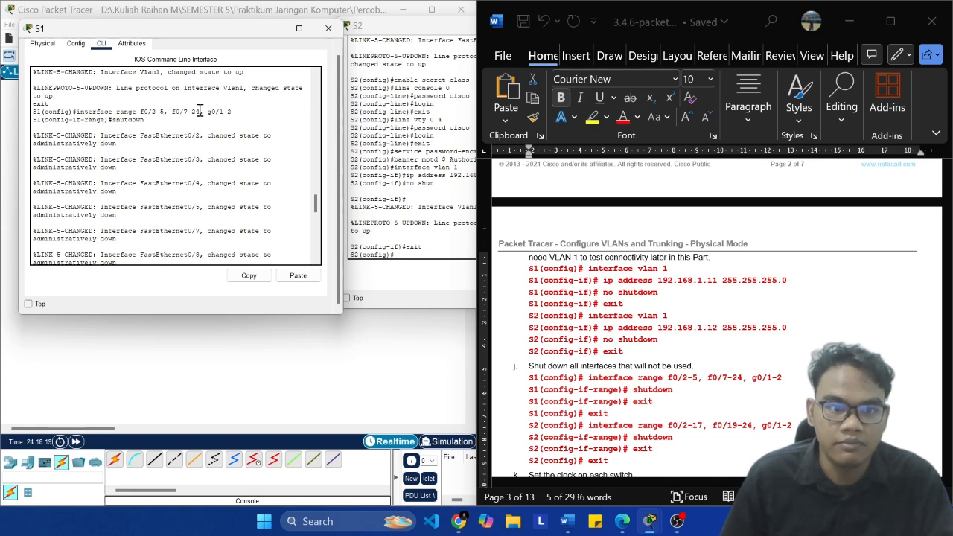
text(exit)
key(Return)
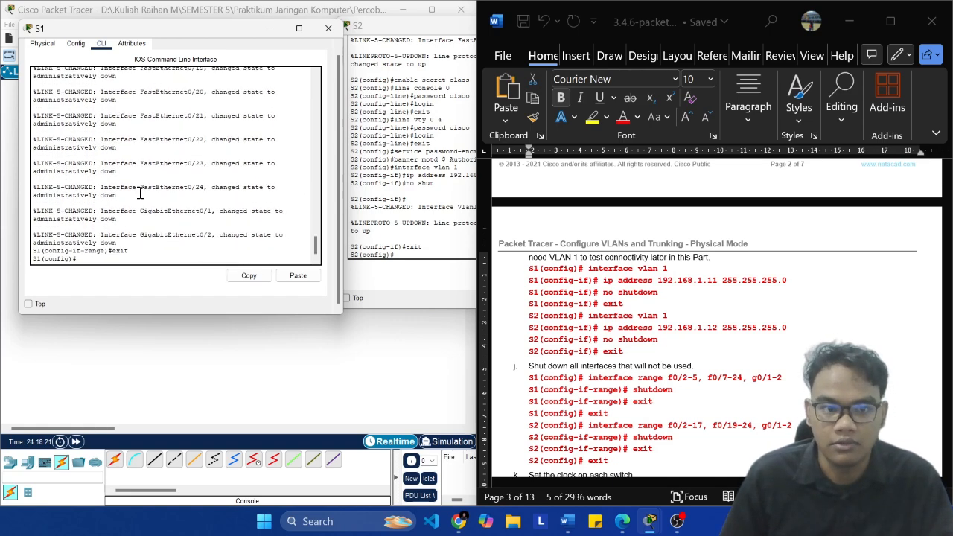
drag(117, 196, 31, 197)
click(192, 256)
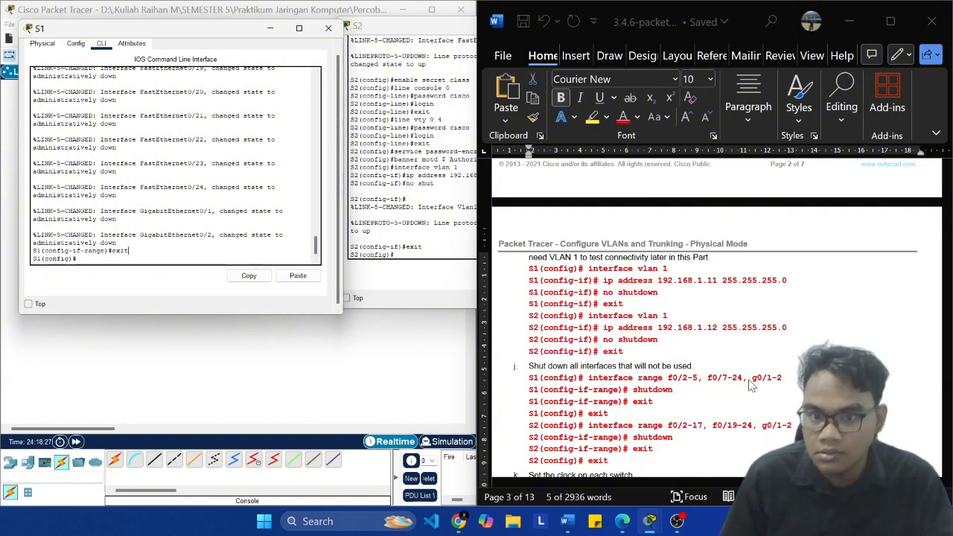
Step: Enter interface range configuration on S2 with "interface range f0/2-17, f0/19-24, g0/1-2" copied from the lab document
click(689, 303)
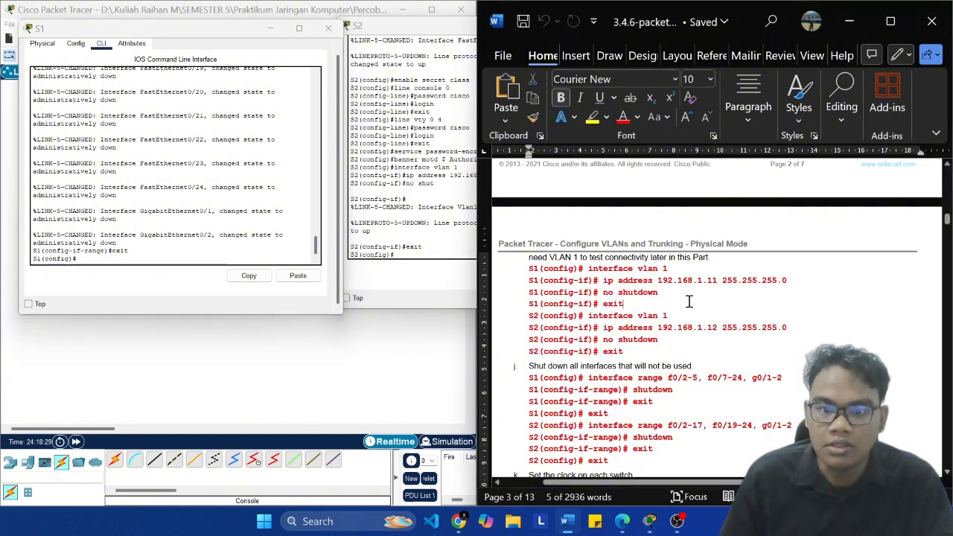
scroll(690, 303, down, 1)
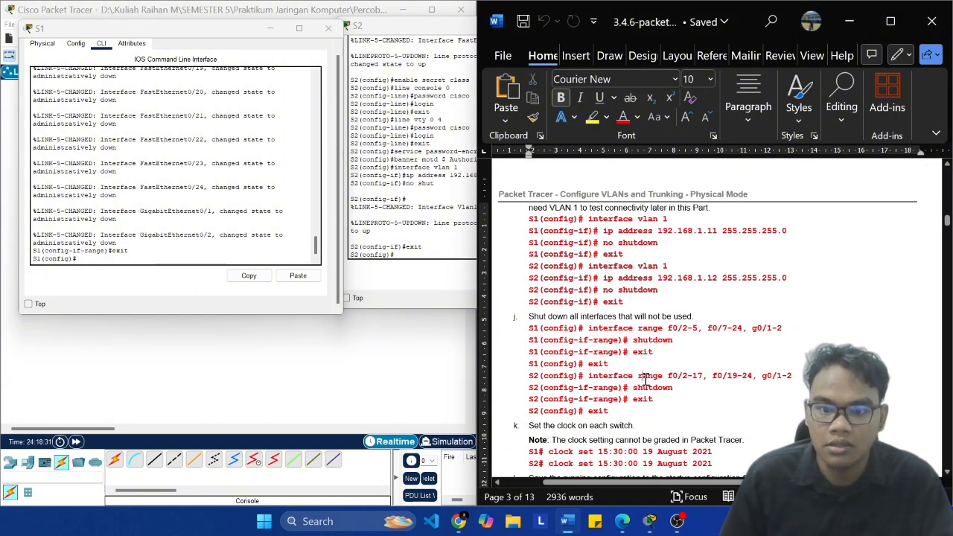
click(419, 229)
click(805, 380)
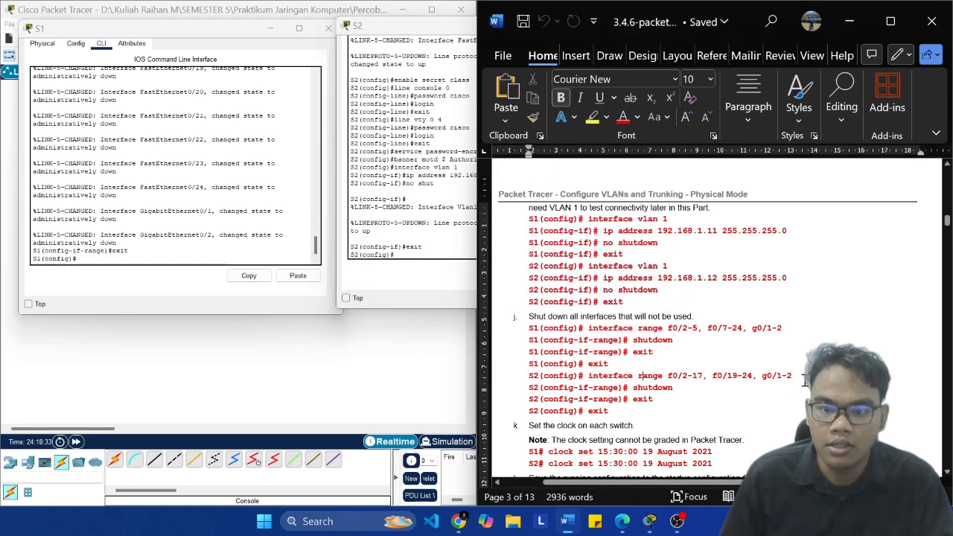
key(shift+Left)
key(shift+Left)
key(shift+Left)
key(shift+Left)
key(shift+Left)
key(shift+Left)
key(shift+Left)
key(shift+Left)
key(shift+Left)
key(shift+Left)
key(shift+Left)
key(shift+Left)
key(shift+Left)
key(shift+Left)
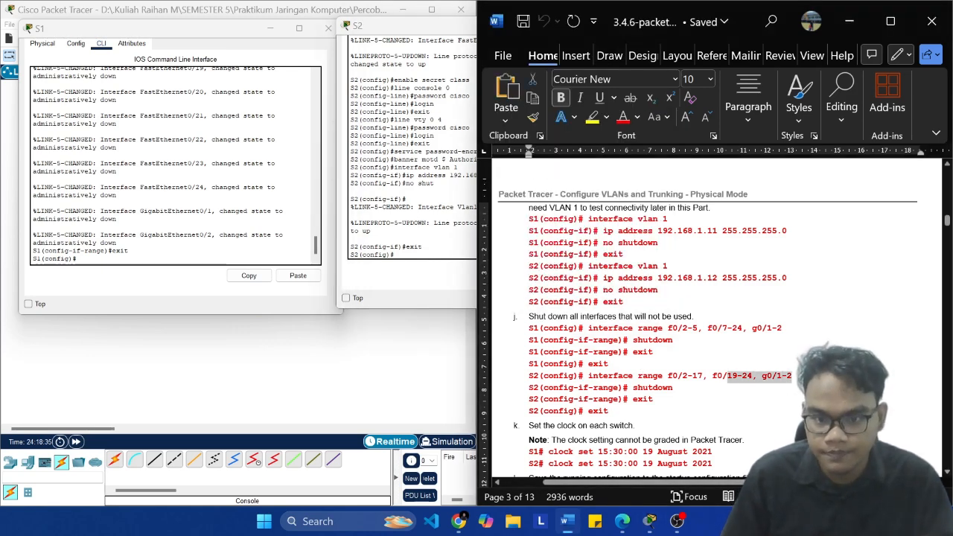
key(shift+Left)
key(shift+Left)
key(shift+Left)
key(shift+Left)
key(shift+Left)
key(shift+Left)
key(shift+Left)
key(shift+Left)
key(shift+Left)
key(shift+Left)
key(shift+Left)
key(shift+Left)
key(shift+Left)
key(shift+Left)
key(shift+Left)
key(shift+Left)
key(shift+Left)
key(shift+Left)
key(super+c)
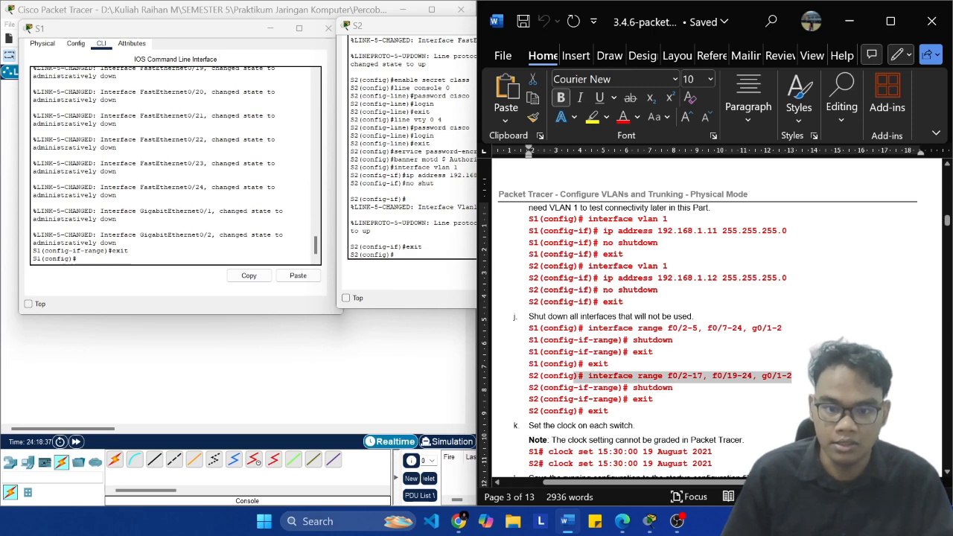
click(388, 246)
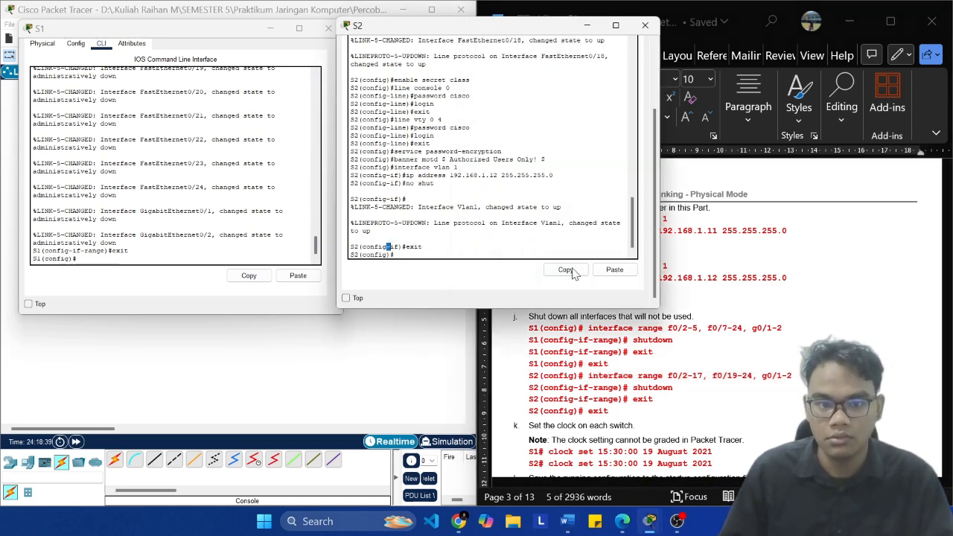
click(631, 275)
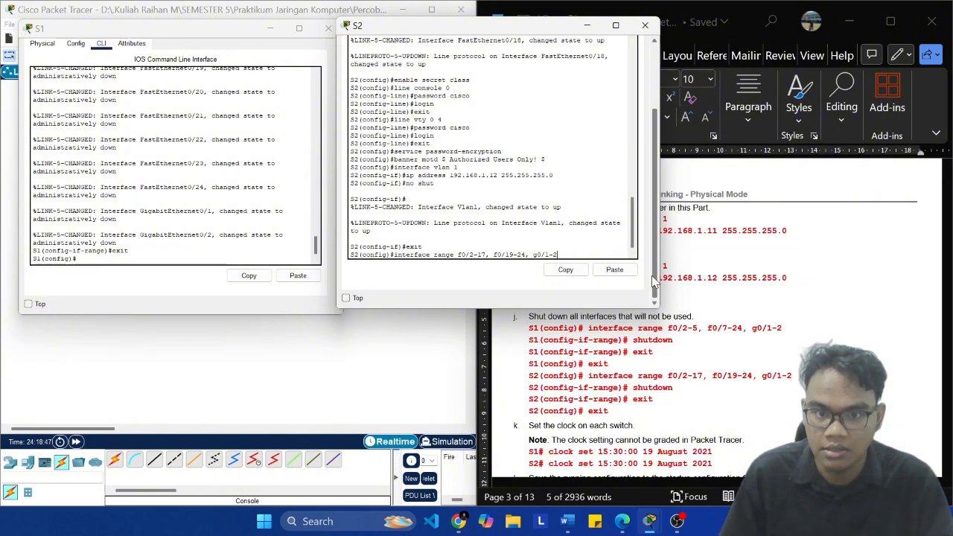
key(Return)
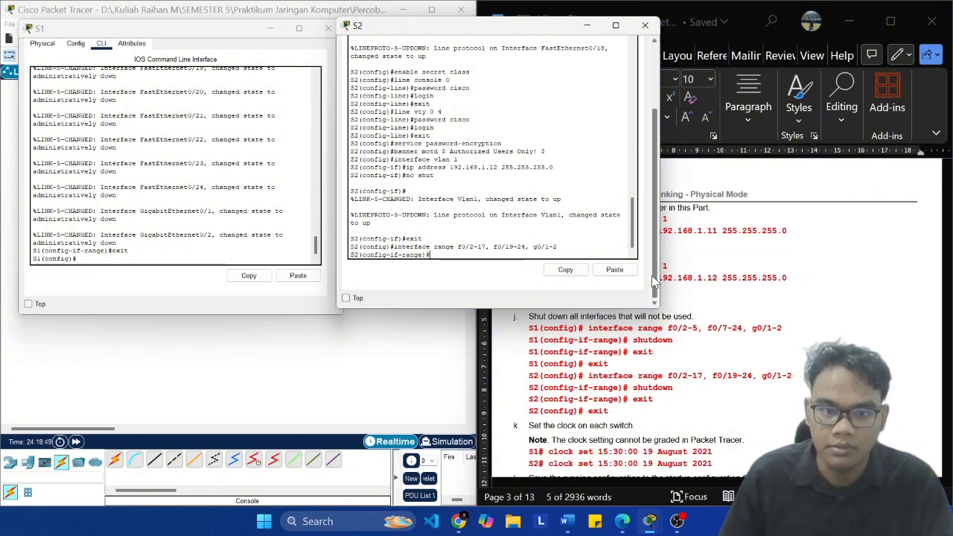
Step: Shut down S2's selected unused interfaces with "shutdown" and exit to global configuration mode
text(shutdown)
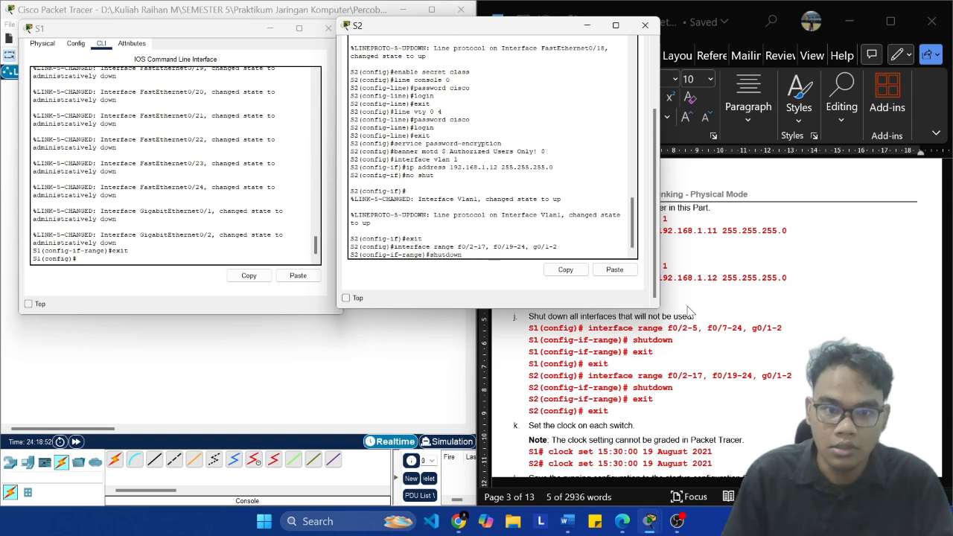
key(Return)
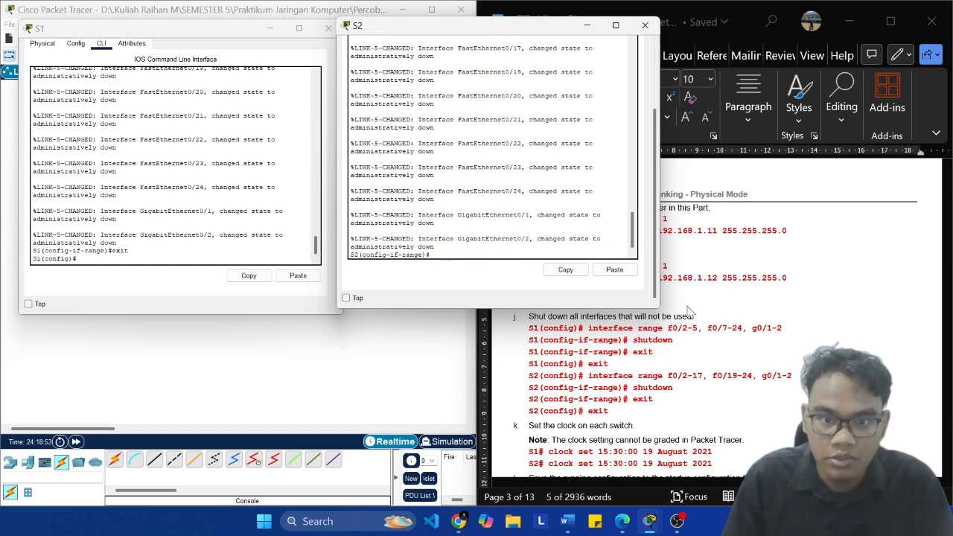
scroll(711, 312, down, 2)
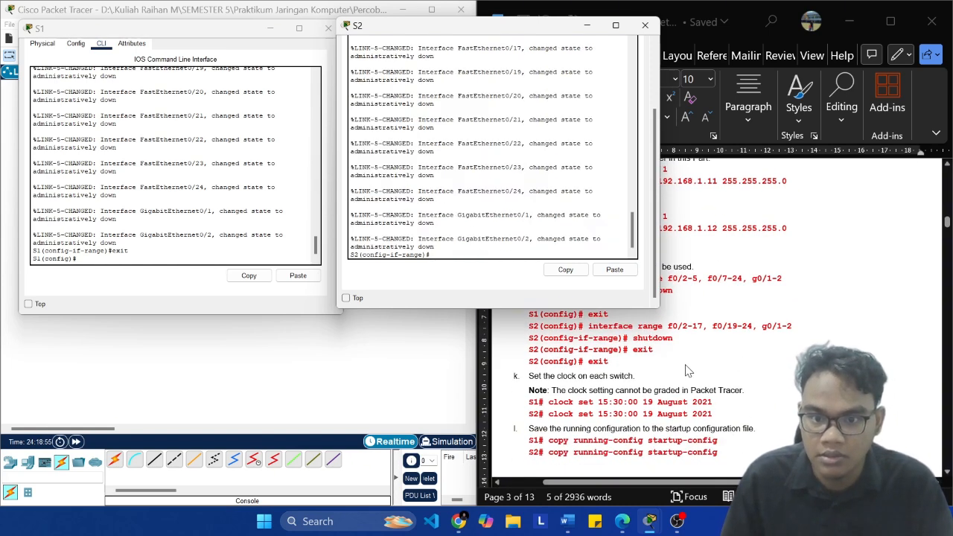
drag(792, 327, 589, 326)
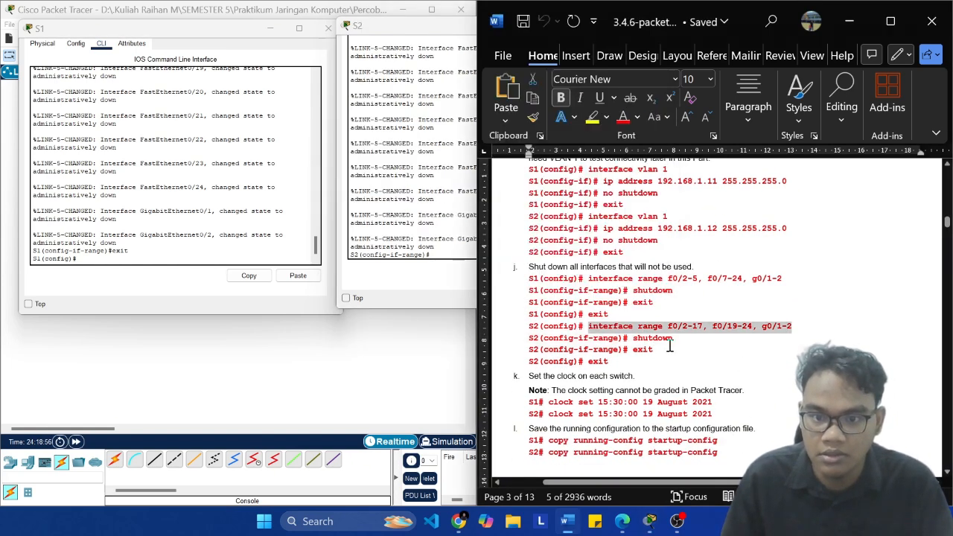
click(661, 361)
click(427, 256)
text(exit)
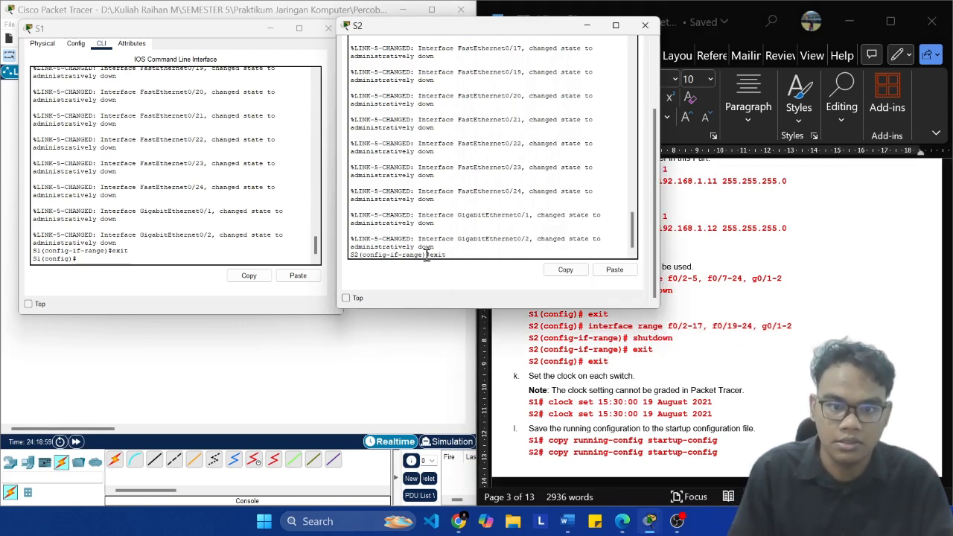
key(Return)
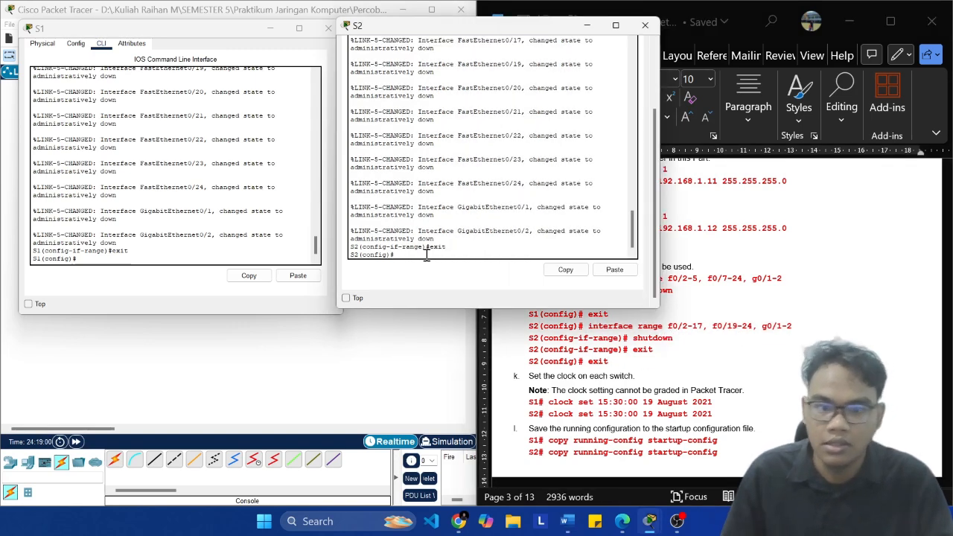
Step: Leave global configuration mode on S2 with "exit" and return to its privileged EXEC prompt
click(626, 362)
click(429, 224)
text(ex9)
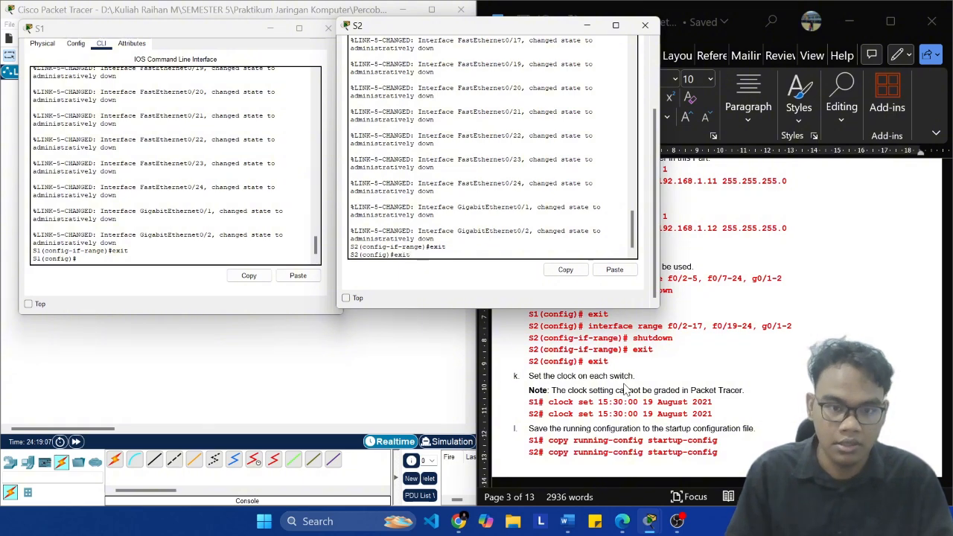
key(BackSpace)
text(it)
key(Return)
Step: Leave global configuration mode on S1 with "exit" and return to its privileged EXEC prompt
key(Return)
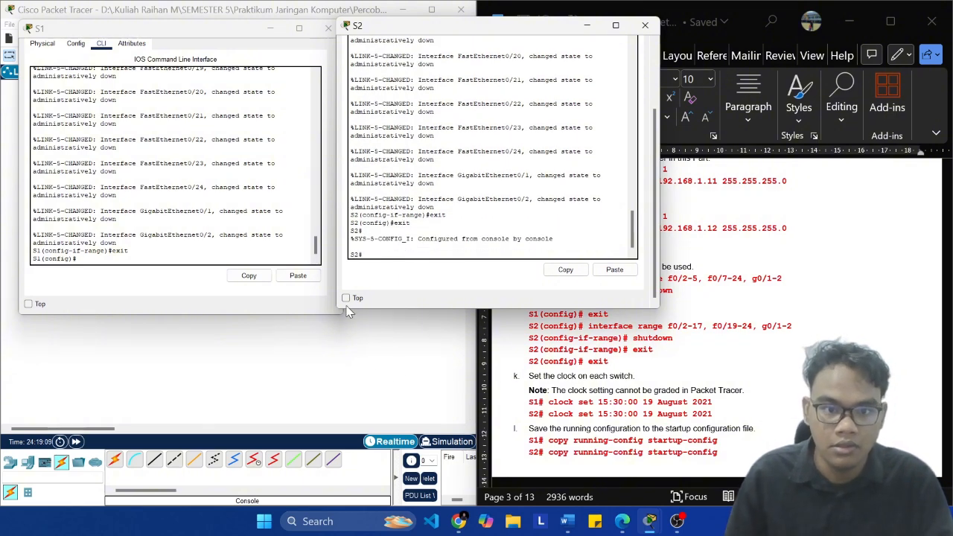
click(118, 231)
text(exit)
key(Return)
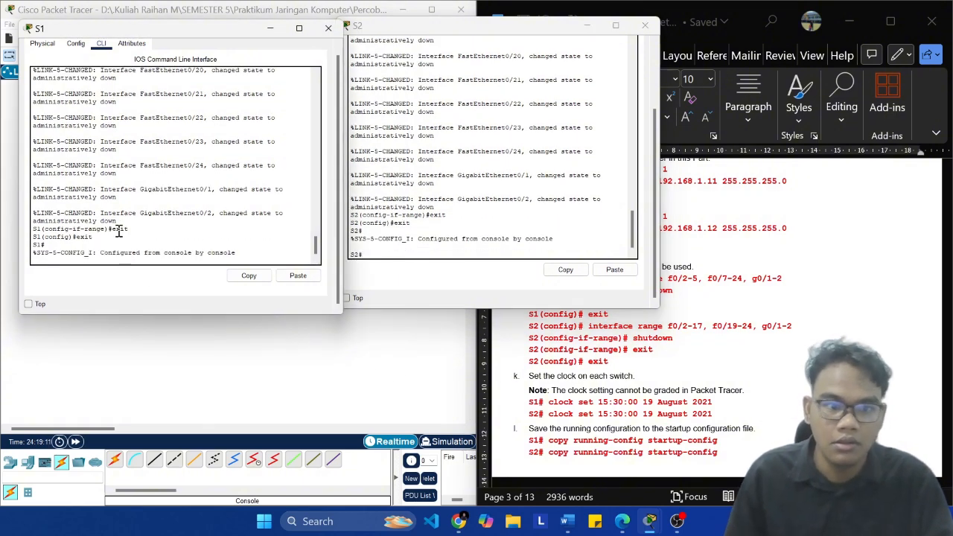
key(Return)
Step: Set S1's clock with "clock set 15:30:00 19 August 2021" copied from the lab document
click(654, 345)
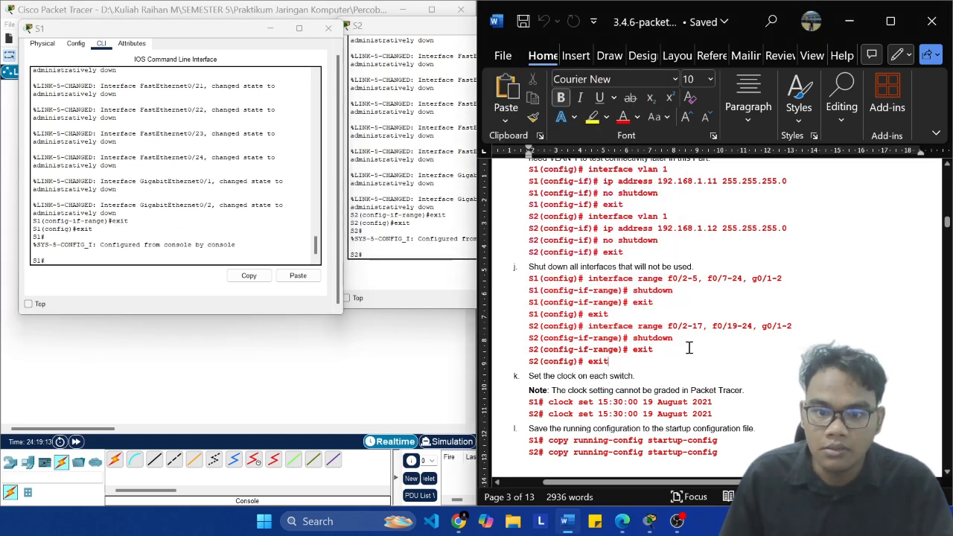
scroll(717, 350, down, 2)
scroll(718, 335, down, 2)
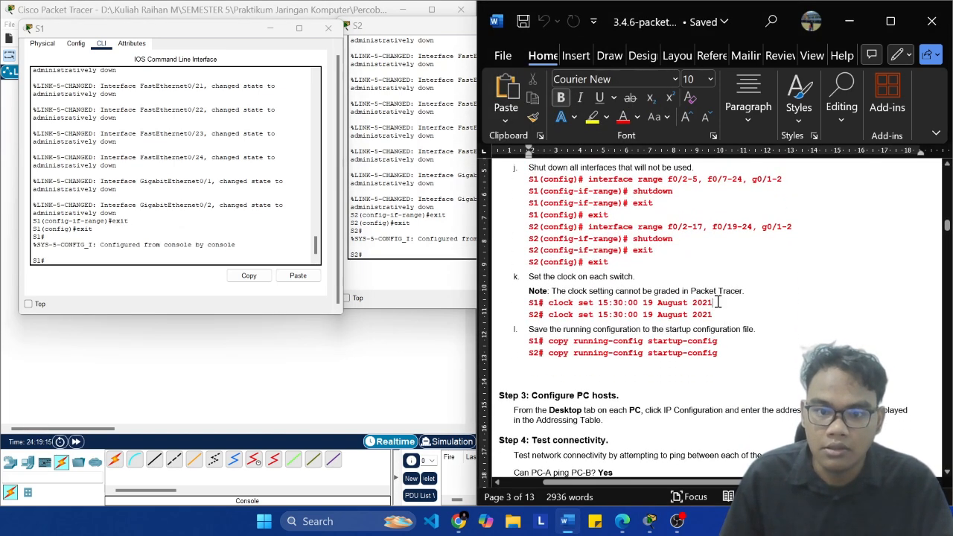
click(717, 302)
key(ctrl+shift+Left)
key(ctrl+shift+Left)
key(ctrl+shift+Left)
key(ctrl+shift+Left)
key(ctrl+shift+Left)
key(ctrl+shift+Left)
key(ctrl+shift+Left)
key(ctrl+shift+Left)
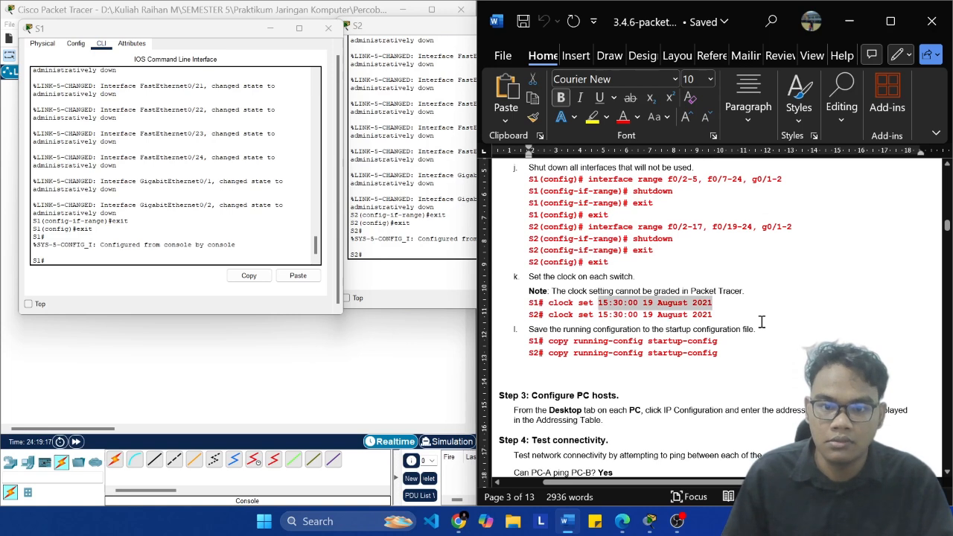
key(ctrl+shift+Left)
key(ctrl+shift+Left)
key(super+c)
click(201, 258)
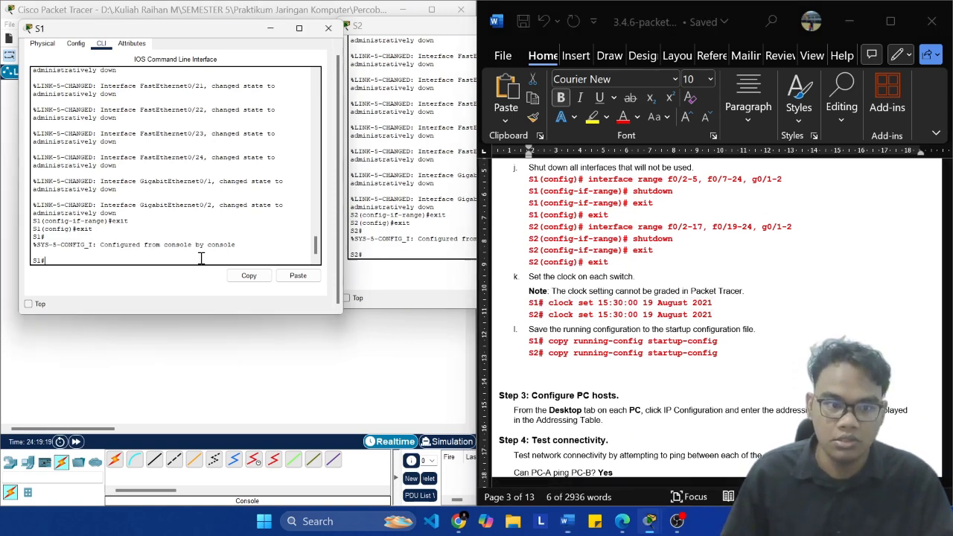
click(297, 276)
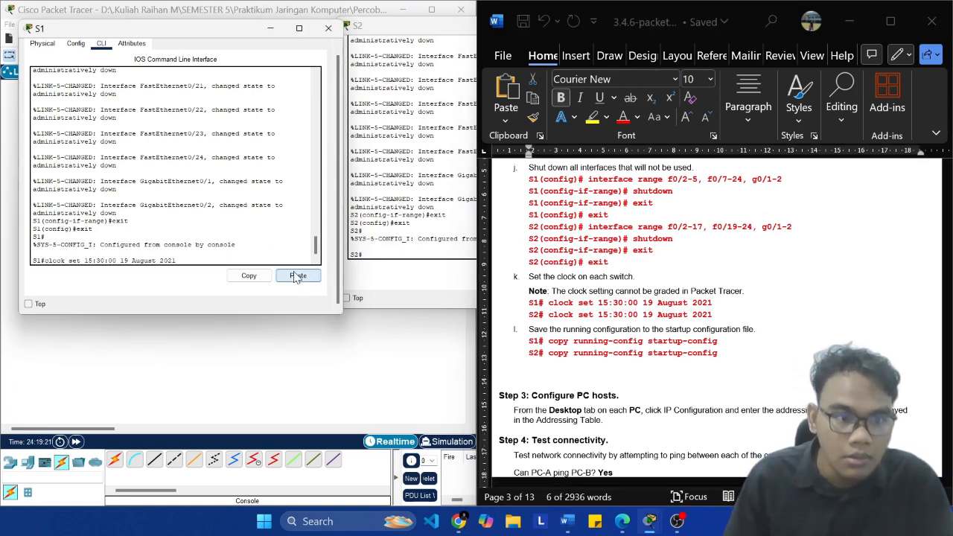
key(Return)
Step: Set S2's clock with the same copied command, "clock set 15:30:00 19 August 2021"
click(445, 299)
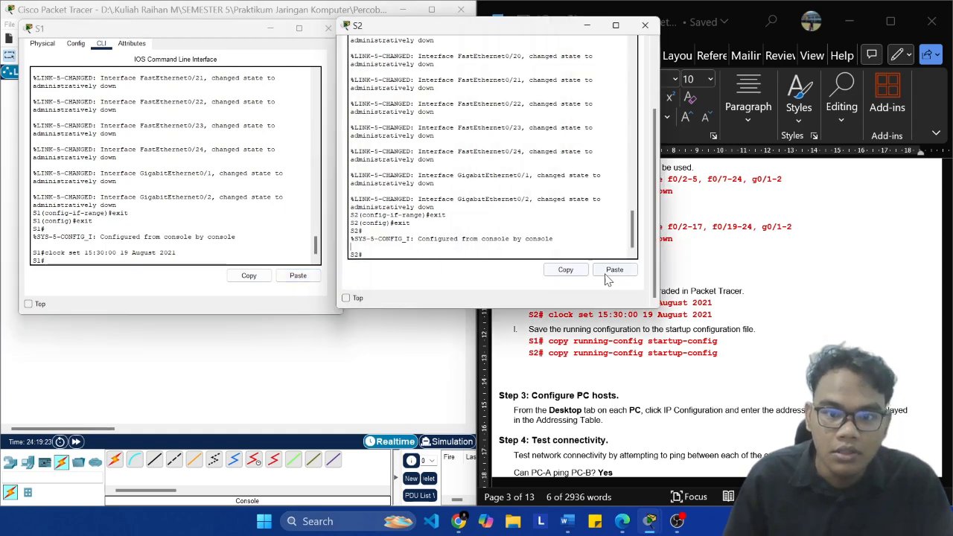
click(609, 271)
key(Return)
Step: Run "copy running-config startup-config" on S1, copied from step l of the lab document
click(732, 402)
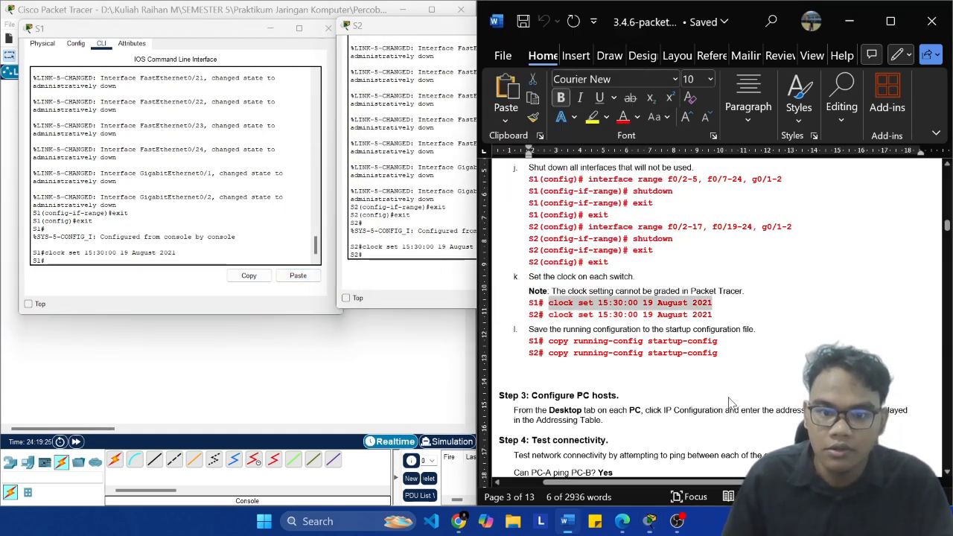
click(728, 341)
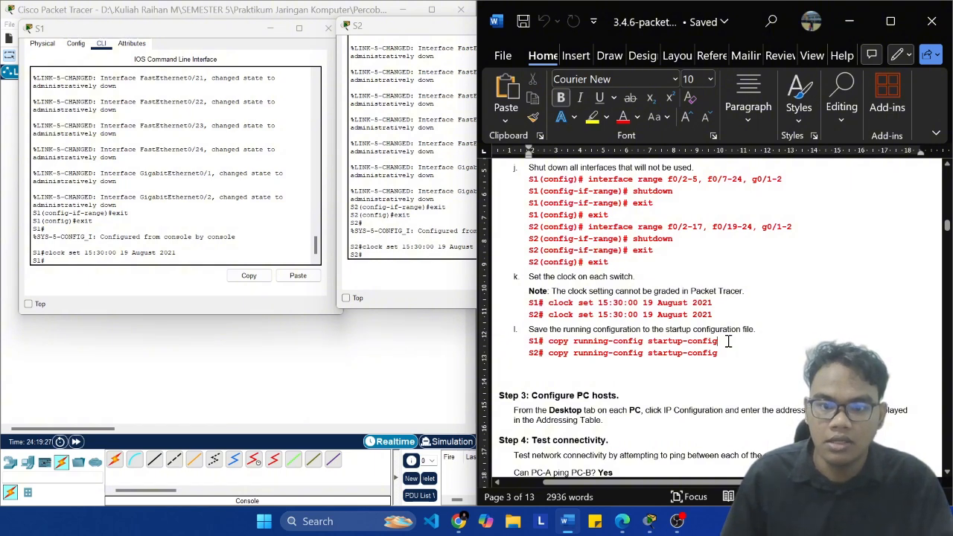
key(shift+Left)
key(shift+Left)
key(shift+Left)
key(shift+Left)
key(shift+Left)
key(shift+Left)
key(shift+Left)
key(shift+Left)
key(shift+Left)
key(shift+Left)
key(shift+Left)
key(shift+Left)
key(shift+Left)
key(shift+Left)
key(shift+Left)
key(shift+Left)
key(shift+Left)
key(shift+Left)
key(shift+Left)
key(shift+Left)
key(shift+Left)
key(shift+Left)
key(shift+Left)
key(shift+Left)
key(shift+Left)
key(shift+Left)
key(shift+Left)
key(super+c)
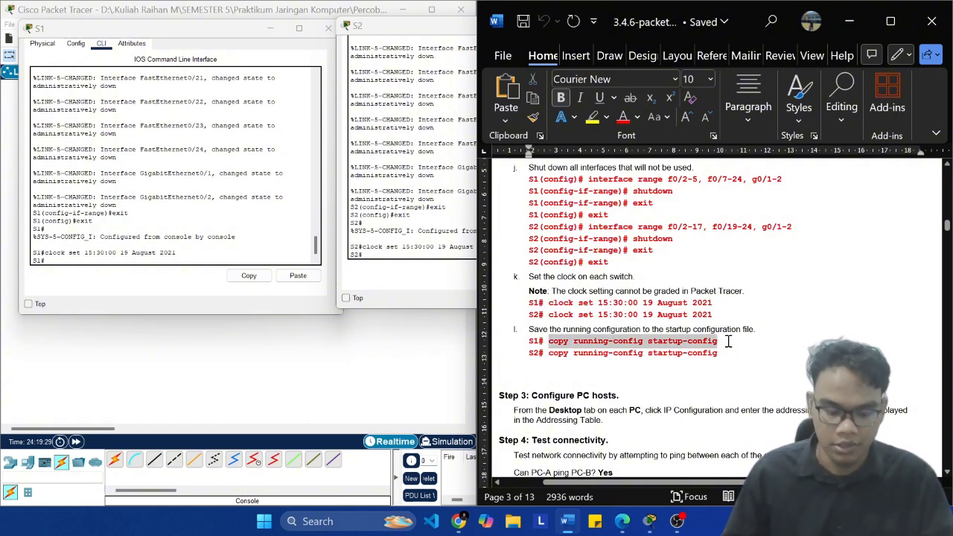
click(83, 258)
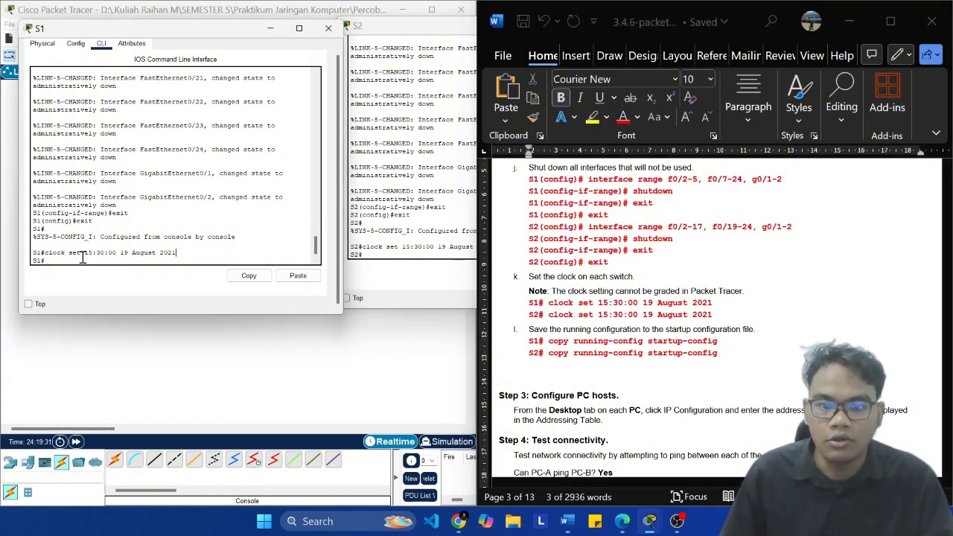
click(313, 278)
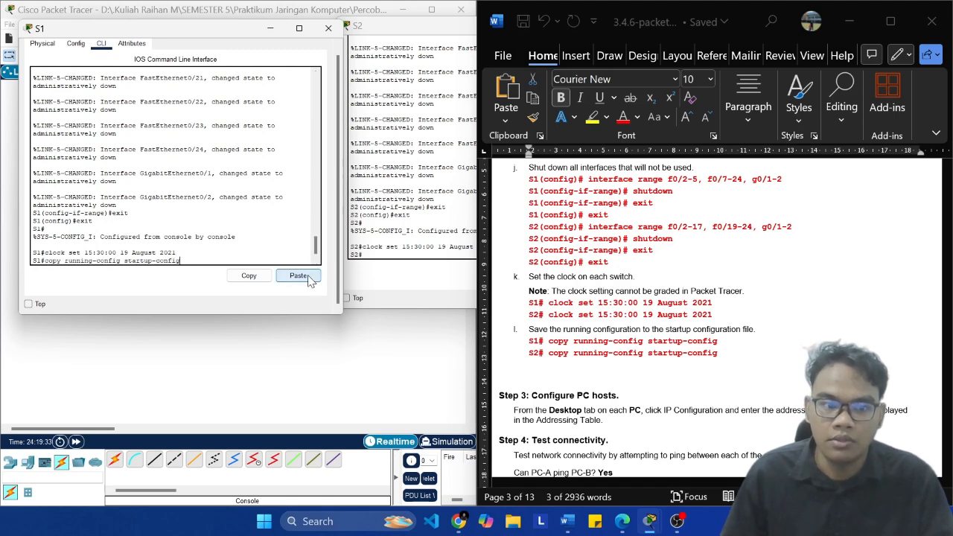
key(Return)
Step: Accept the default destination filename on S1 and save S2's configuration with "copy running-config startup-config", accepting its default filename too
click(392, 255)
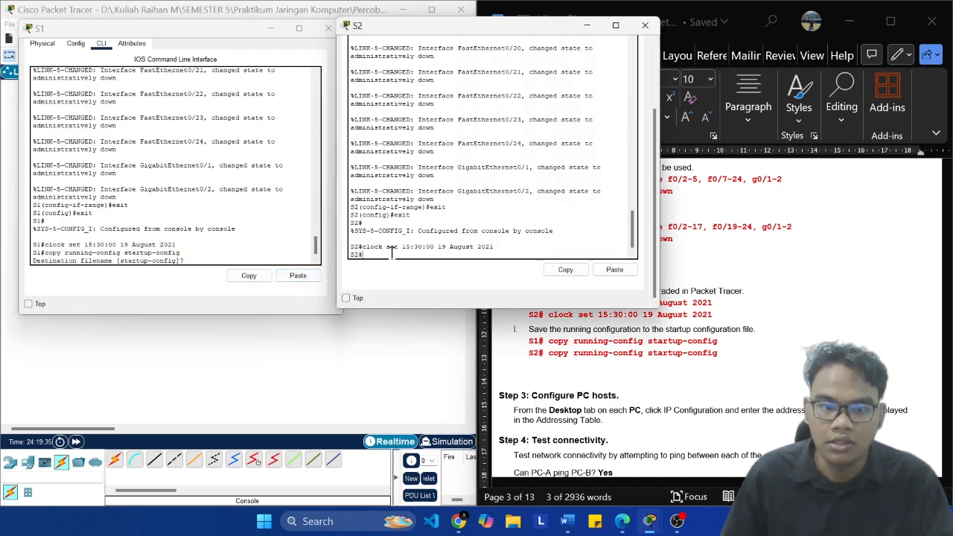
click(614, 270)
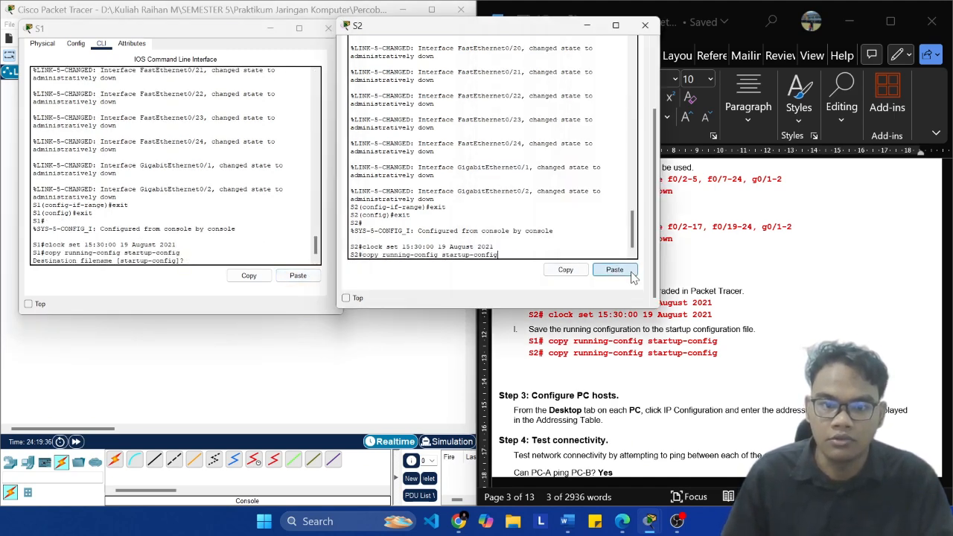
click(226, 253)
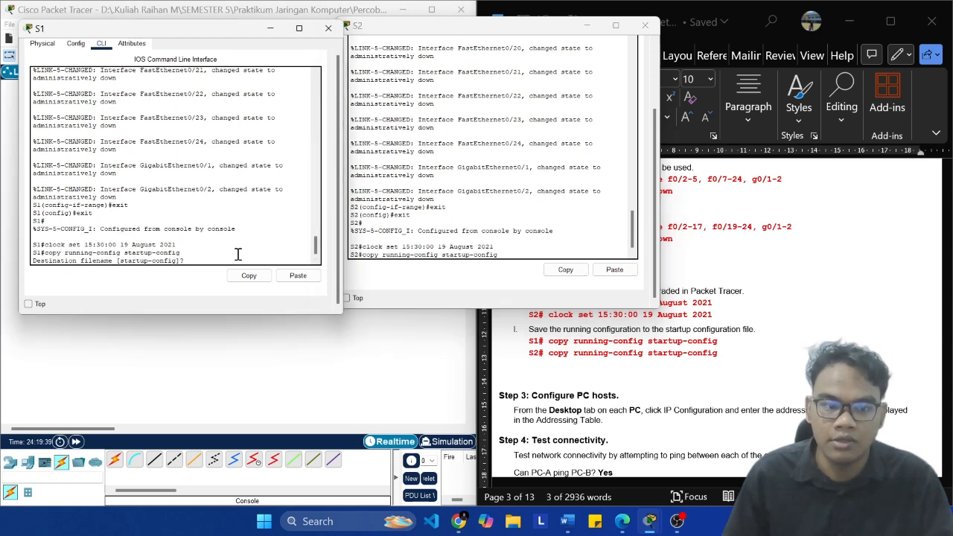
key(Return)
click(492, 262)
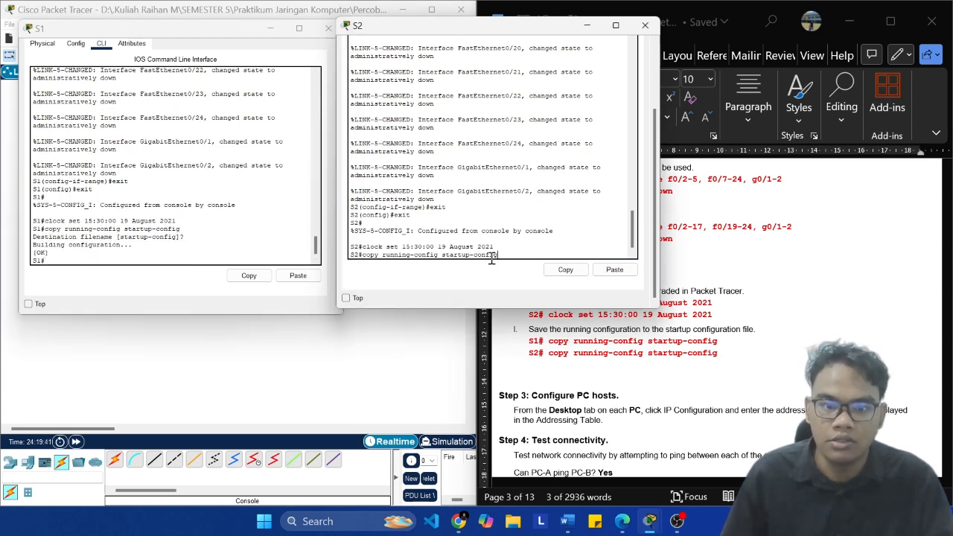
key(Return)
key(Return)
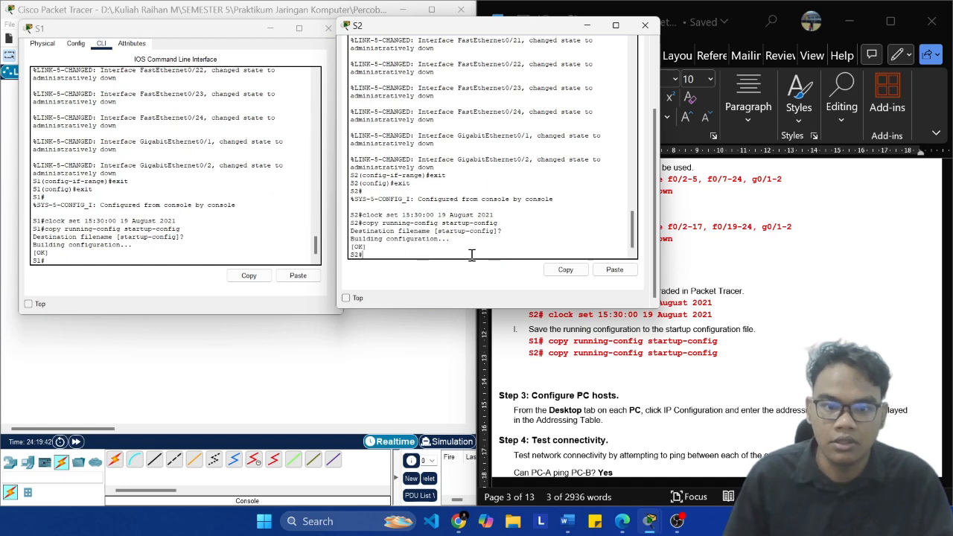
Step: Check PC-A's FastEthernet0 IPv4 address and subnet mask for the document's PC host step, and close its settings
click(700, 333)
scroll(704, 334, down, 4)
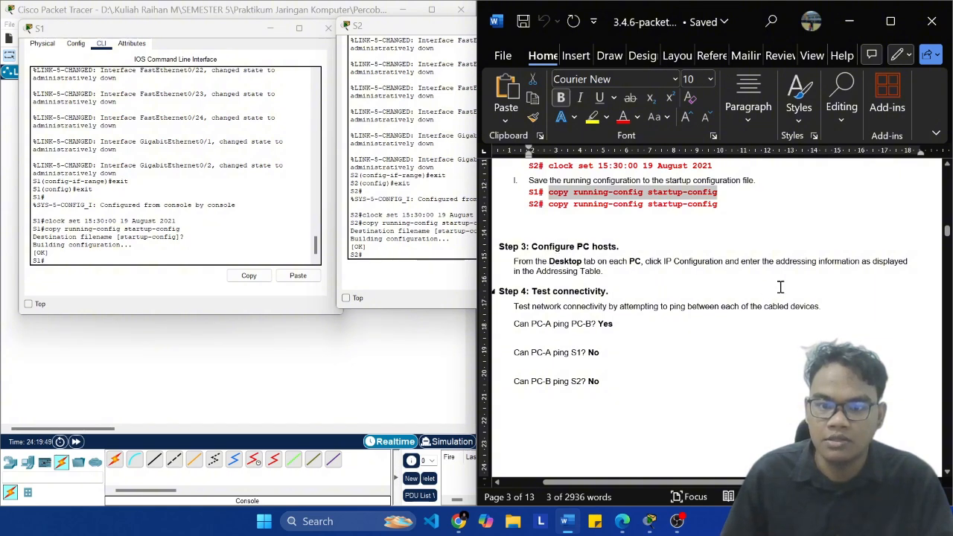
click(270, 364)
click(88, 180)
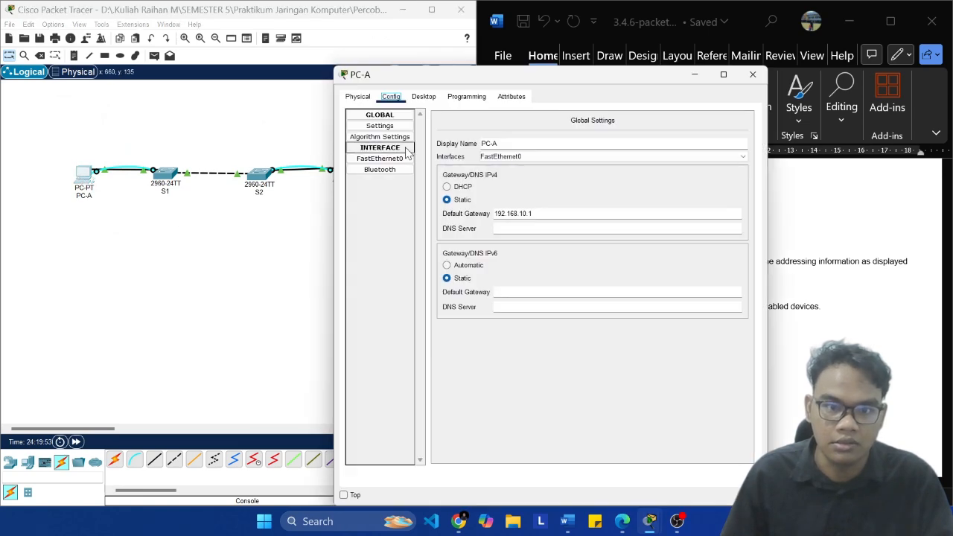
click(379, 158)
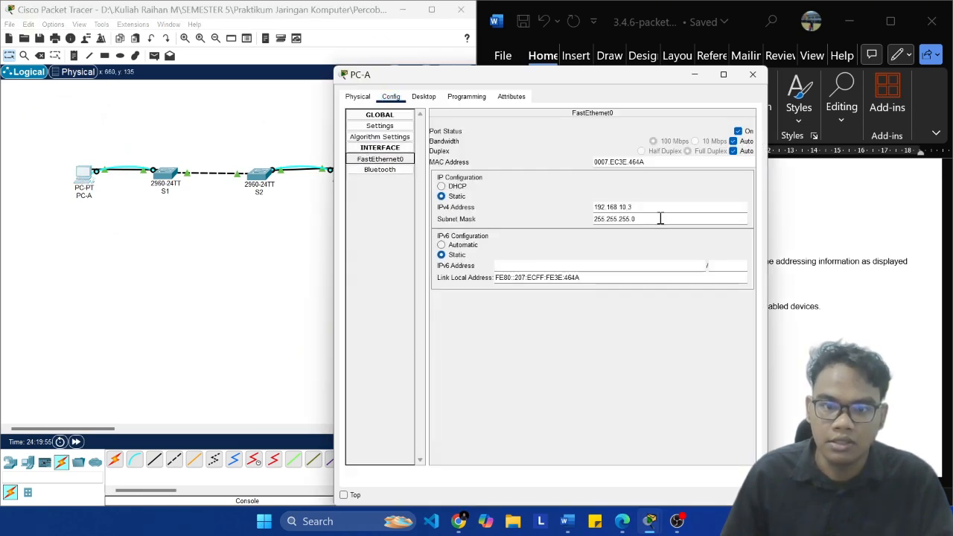
click(753, 75)
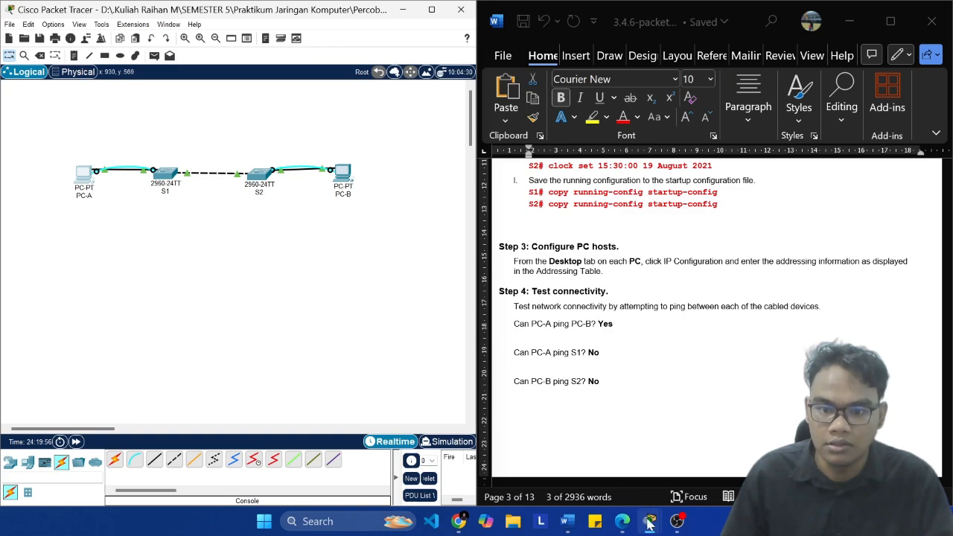
Step: Bring the S1 and S2 console windows back to the front and move S2's window closer to S1's
mouse_move(649, 522)
mouse_move(721, 458)
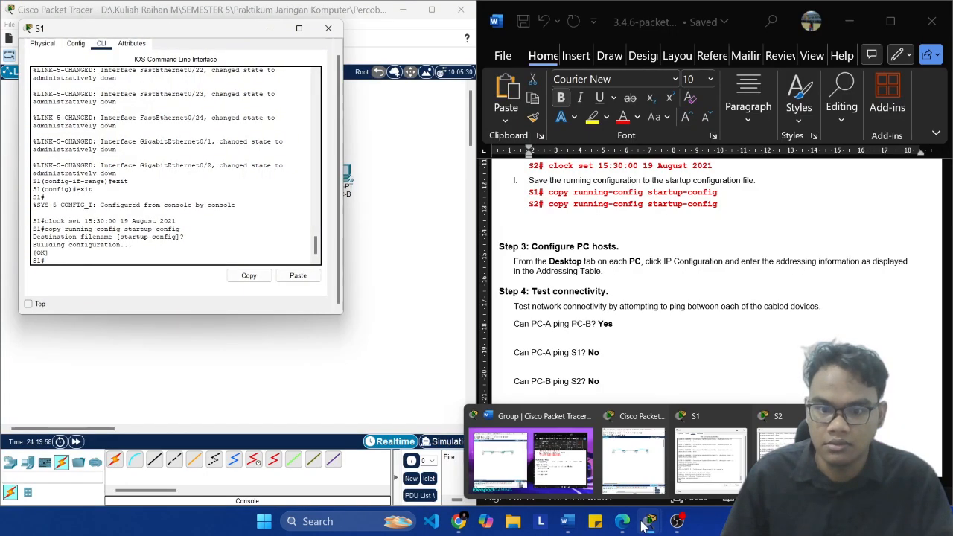
click(778, 456)
drag(497, 26, 420, 25)
click(145, 141)
Step: Test connectivity for Step 4 with a simple PDU from PC-A to PC-B and view its status in the maximized Packet Tracer window
click(667, 385)
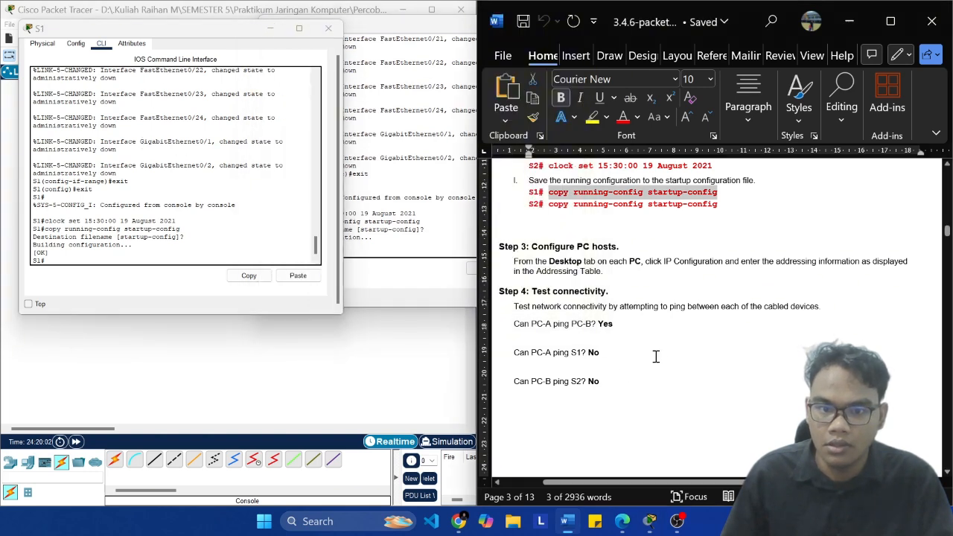
scroll(645, 332, down, 2)
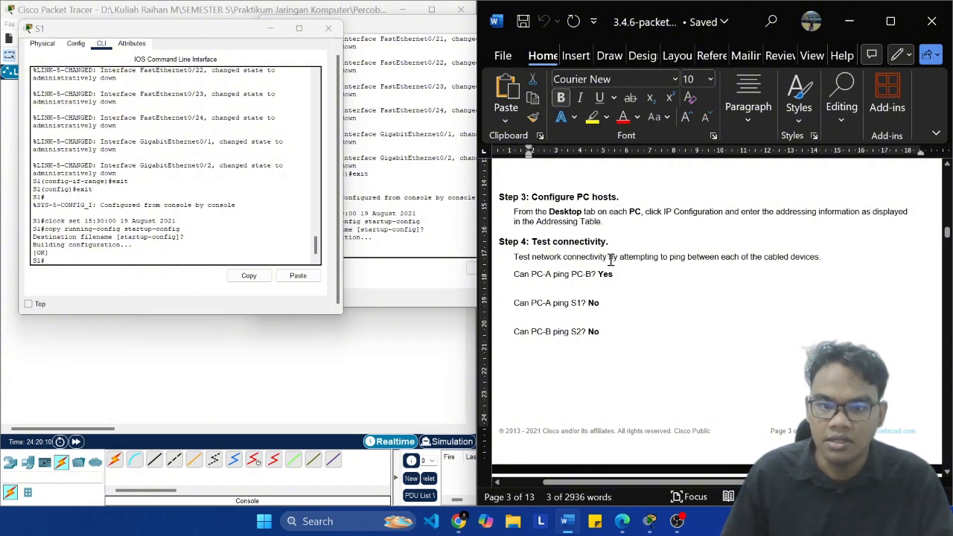
click(259, 370)
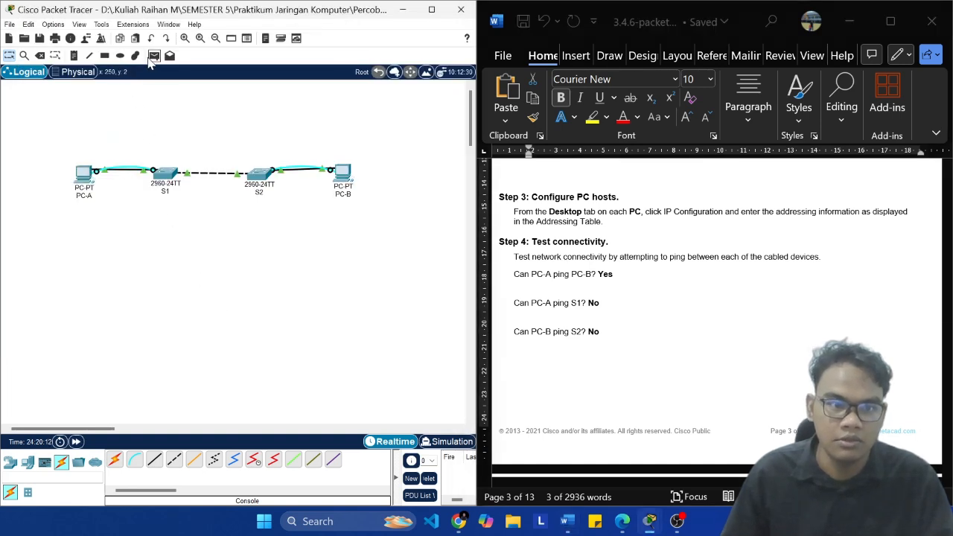
click(153, 57)
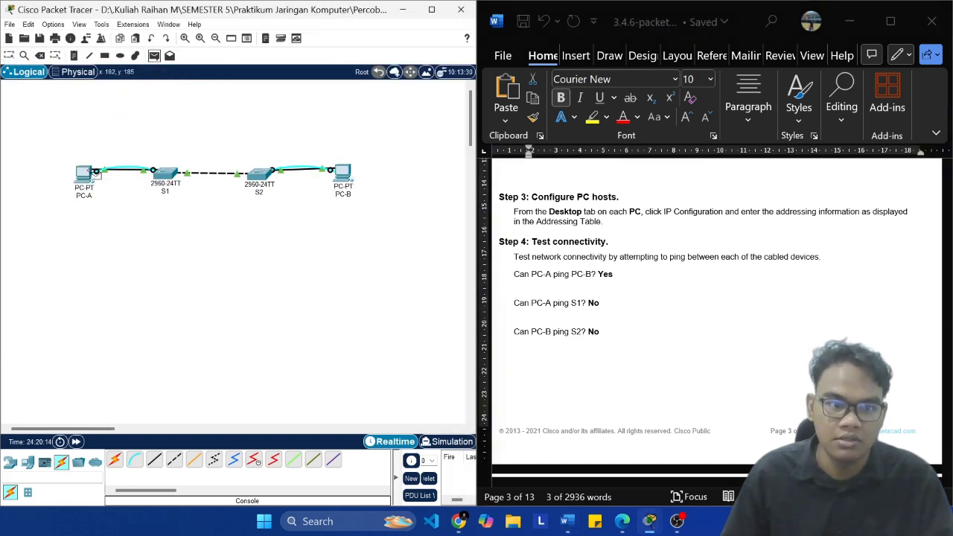
click(95, 172)
click(349, 175)
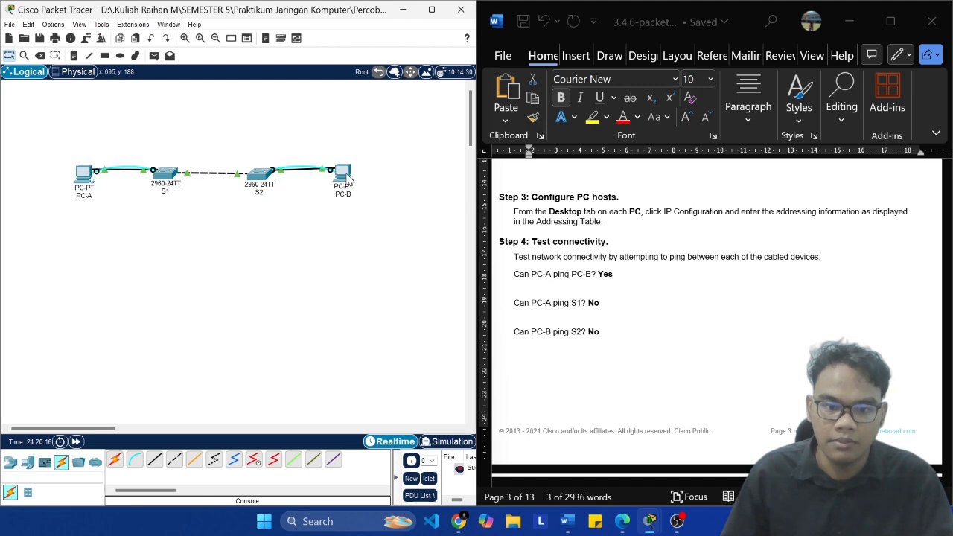
click(437, 10)
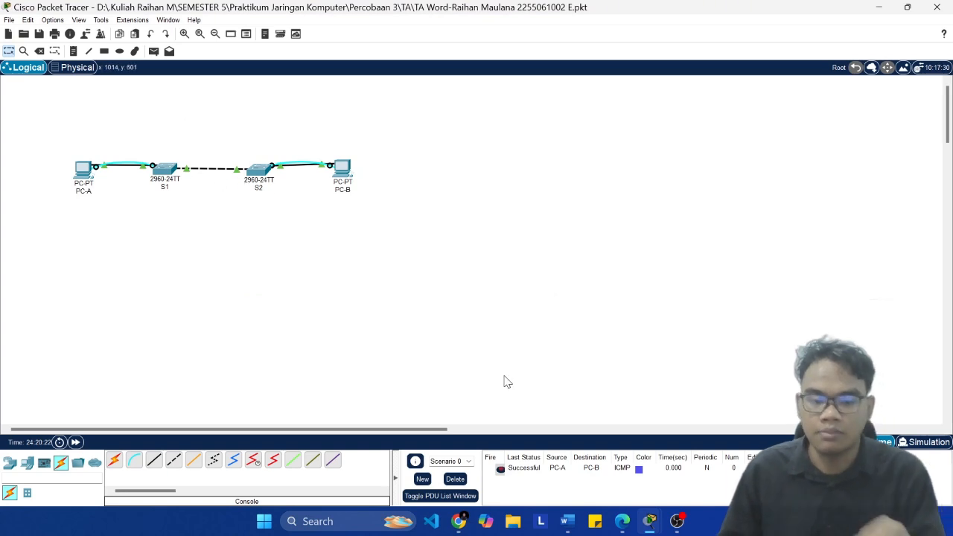
click(514, 472)
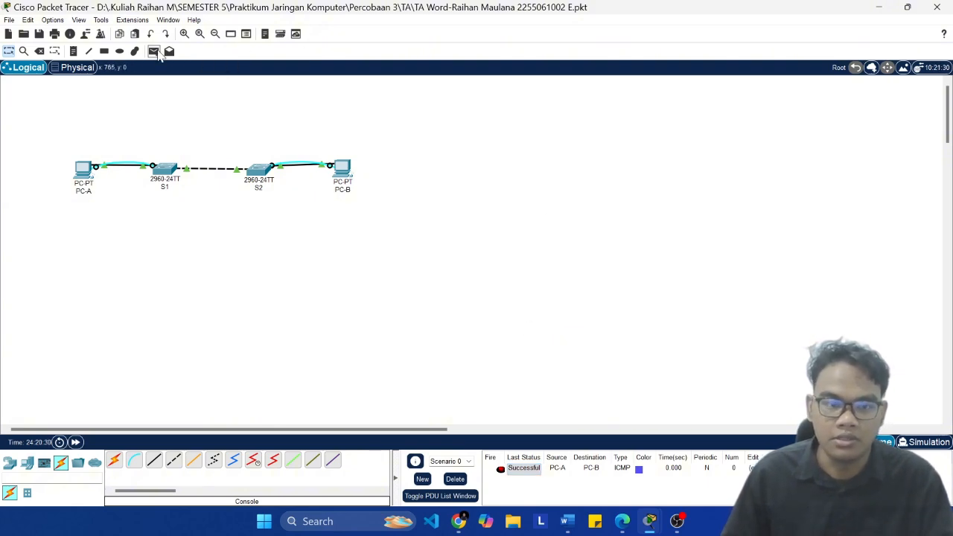
Step: Consult the lab document's connectivity questions and send a simple PDU from PC-A to S1
click(154, 51)
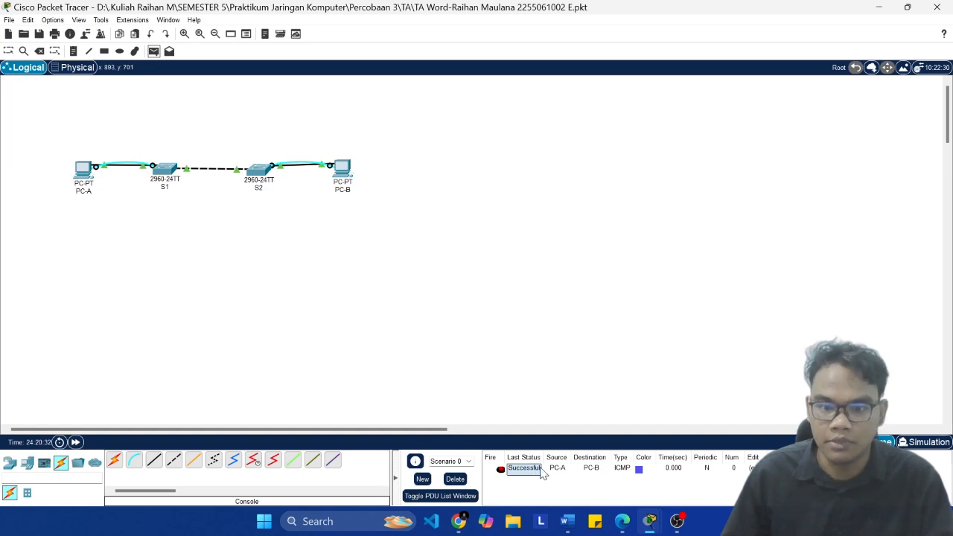
click(569, 523)
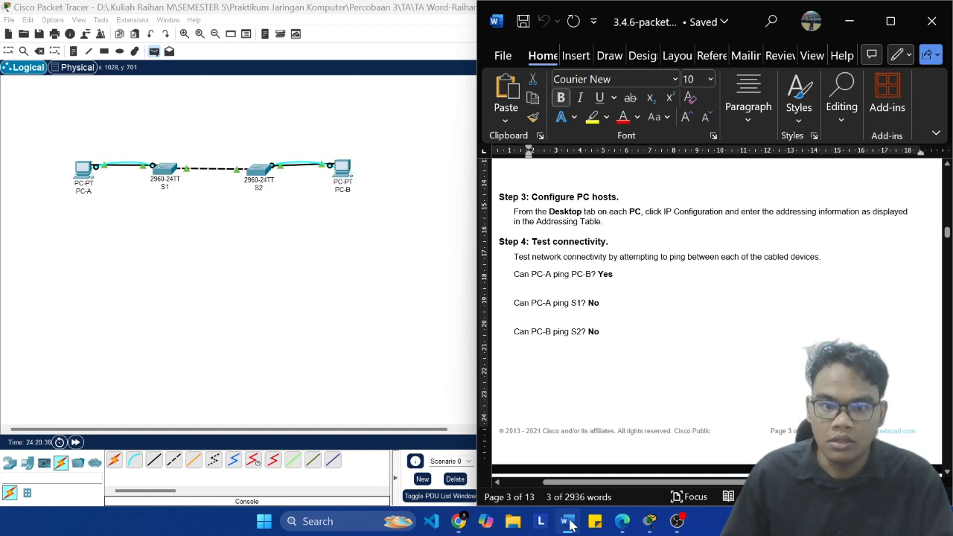
click(192, 294)
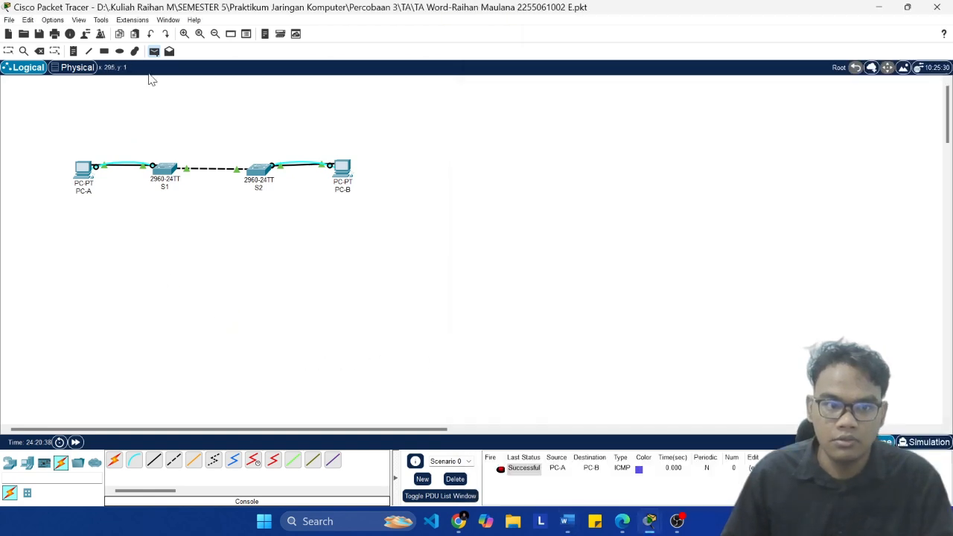
click(86, 173)
click(165, 170)
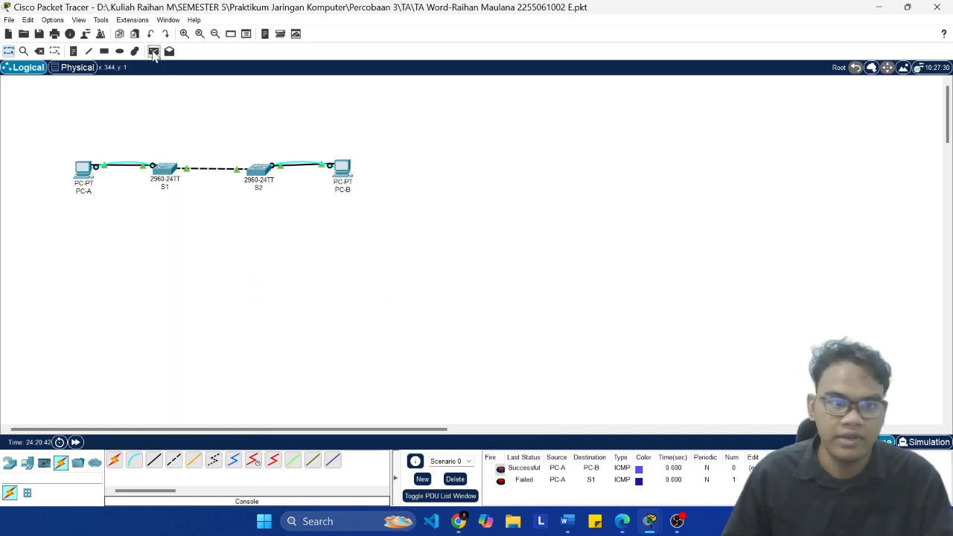
Step: Repeat the simple PDU test from PC-A to S1 three more times
click(153, 51)
click(86, 170)
click(164, 170)
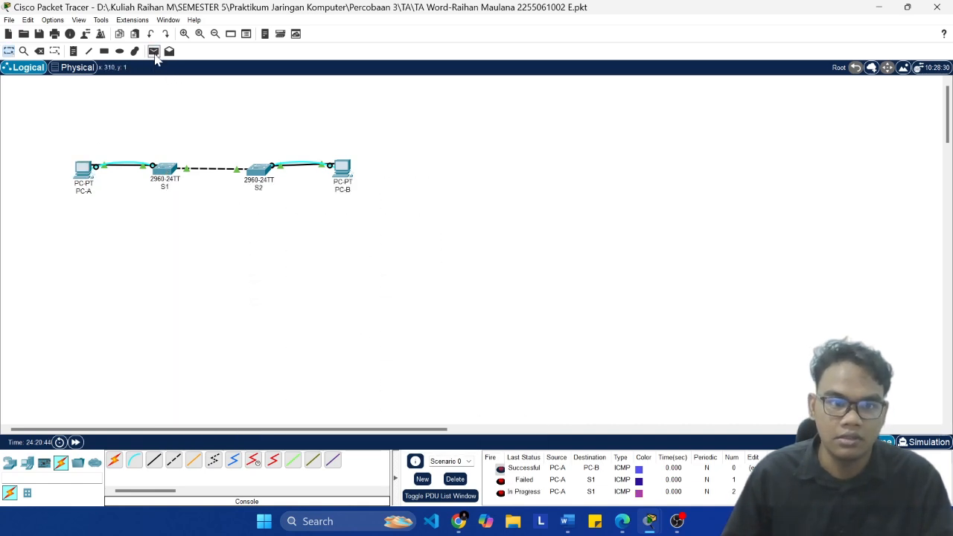
click(154, 50)
click(84, 171)
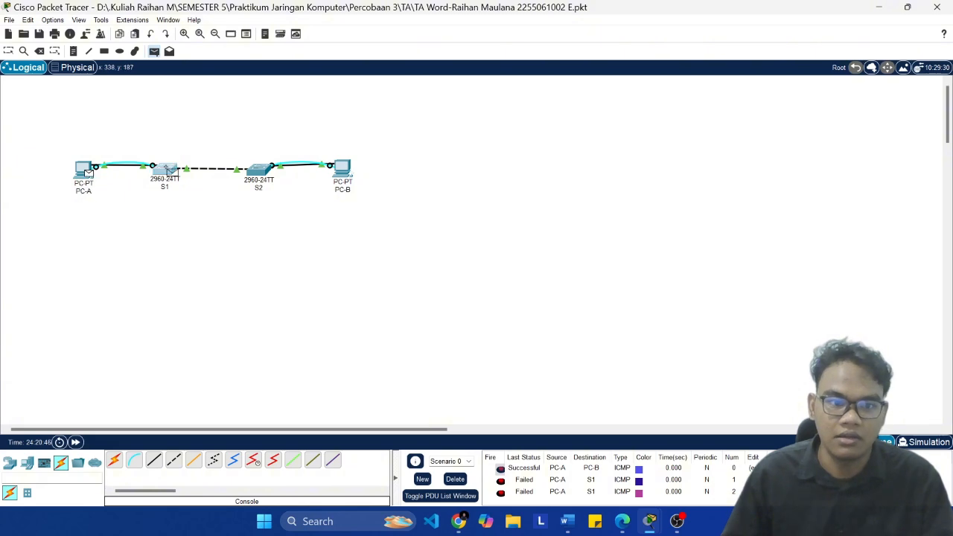
click(164, 170)
click(154, 51)
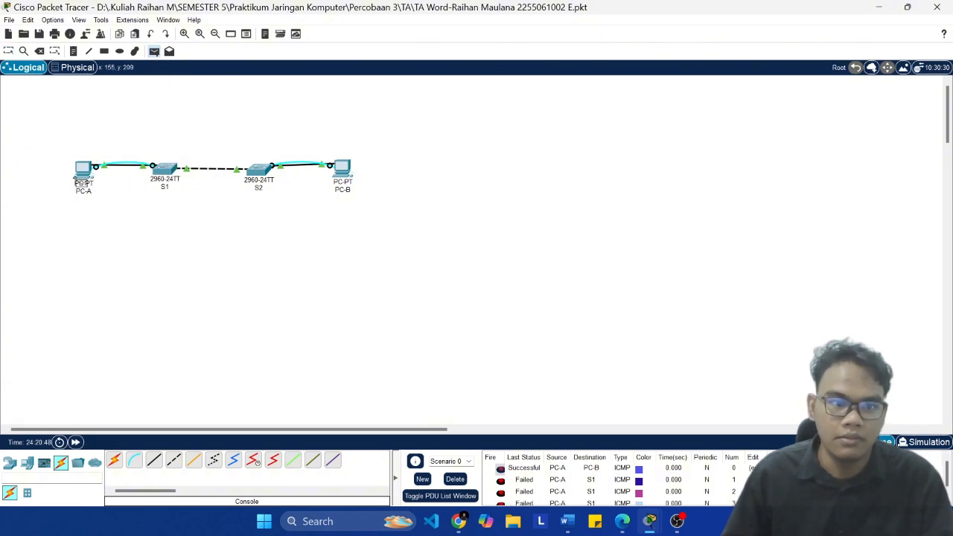
click(83, 170)
click(166, 172)
Step: Review the statuses of the PC-A to S1 tests in the PDU list and bring the whole topology back into view
scroll(499, 357, down, 4)
scroll(602, 495, down, 2)
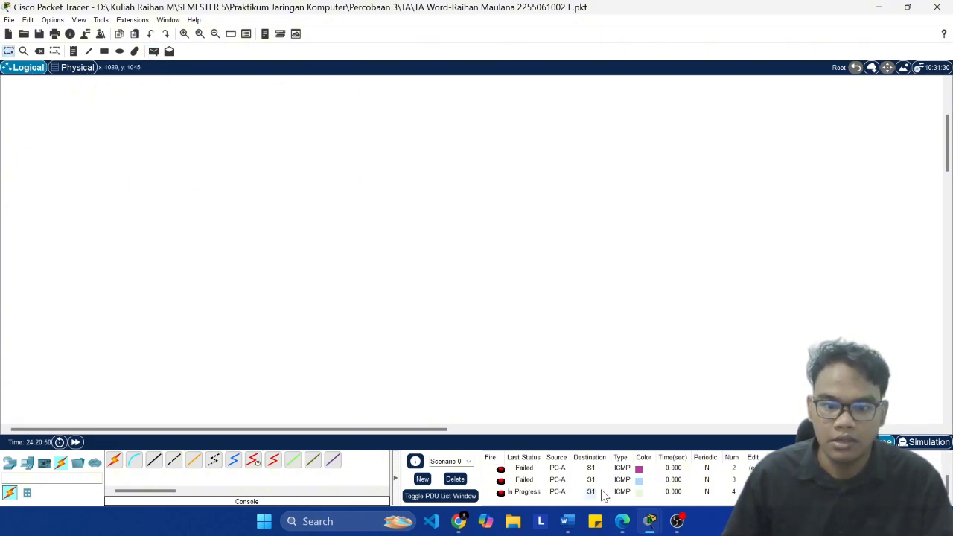
scroll(593, 480, up, 2)
scroll(544, 430, down, 2)
scroll(554, 491, down, 2)
scroll(440, 324, up, 2)
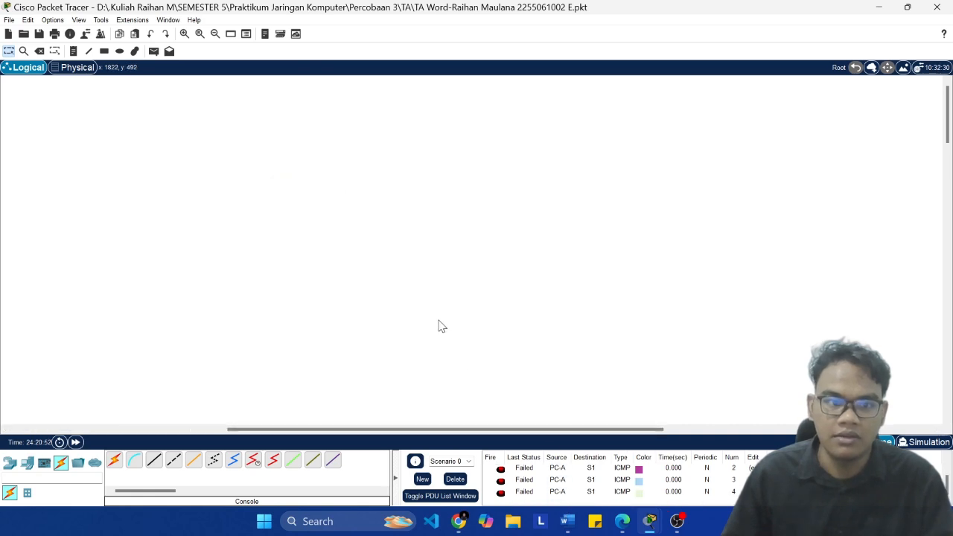
scroll(376, 237, down, 5)
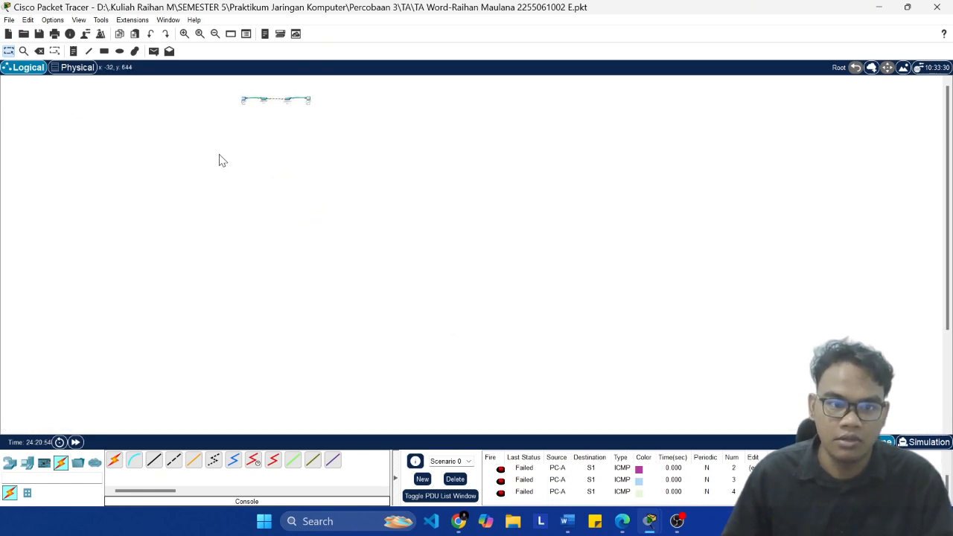
scroll(219, 161, up, 4)
scroll(141, 181, up, 1)
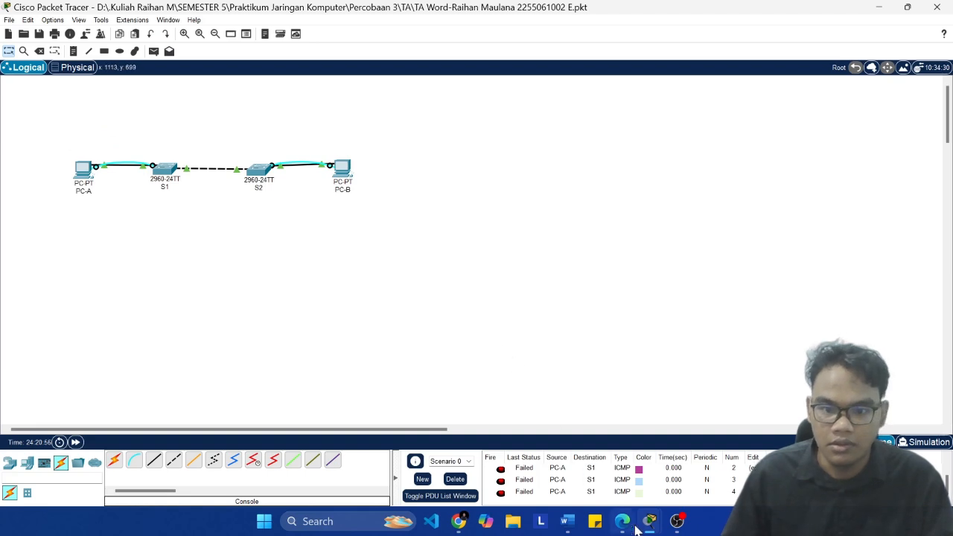
Step: Consult the lab document's PC-B to S2 ping question and send a simple PDU from PC-B to S2
click(575, 516)
scroll(609, 304, down, 3)
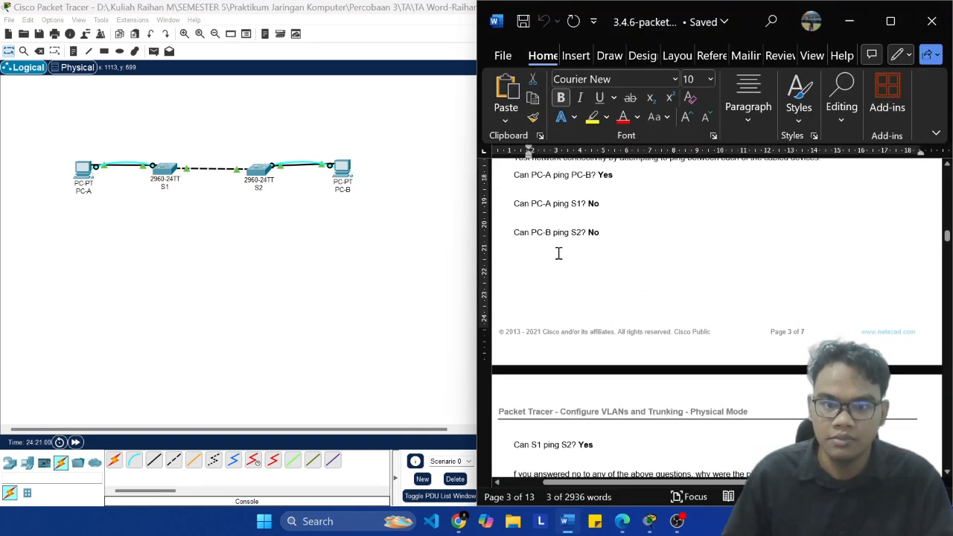
click(356, 264)
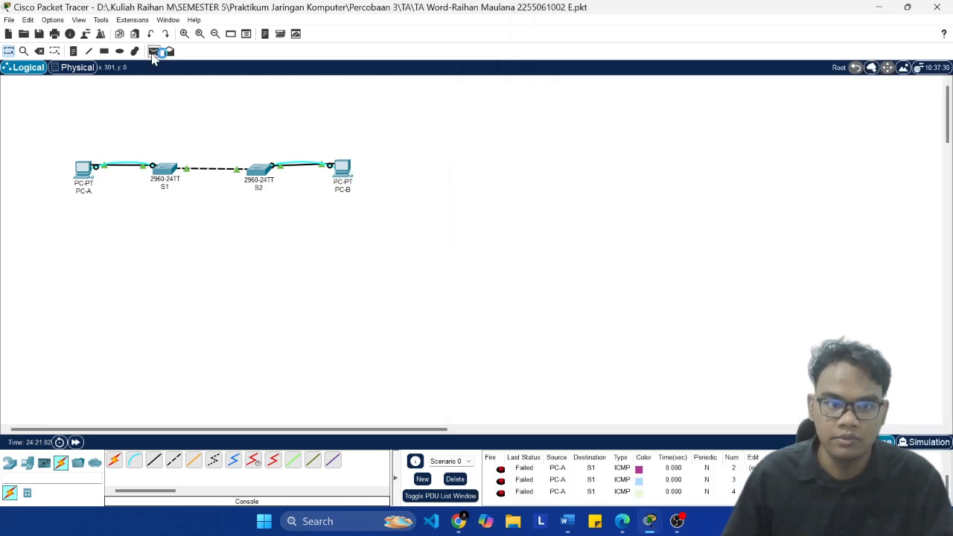
click(153, 54)
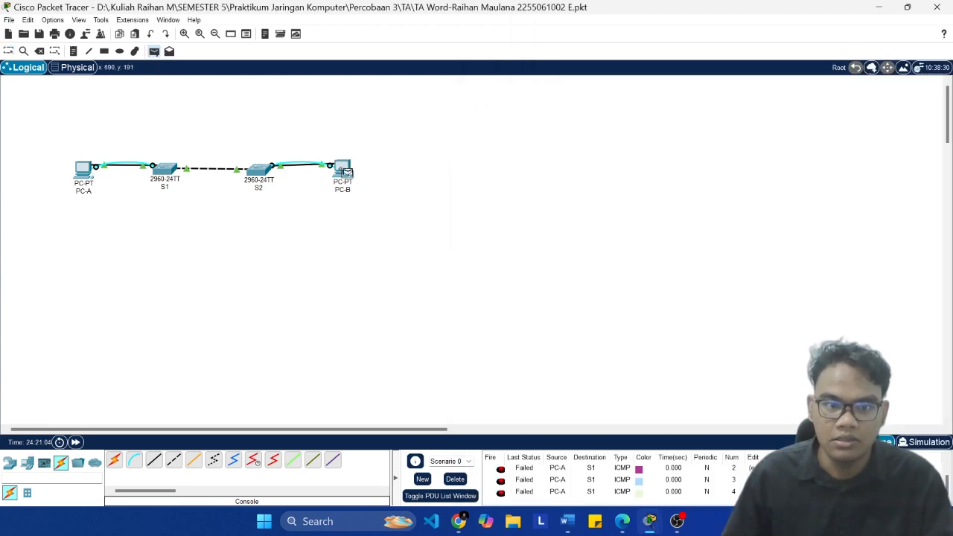
click(344, 172)
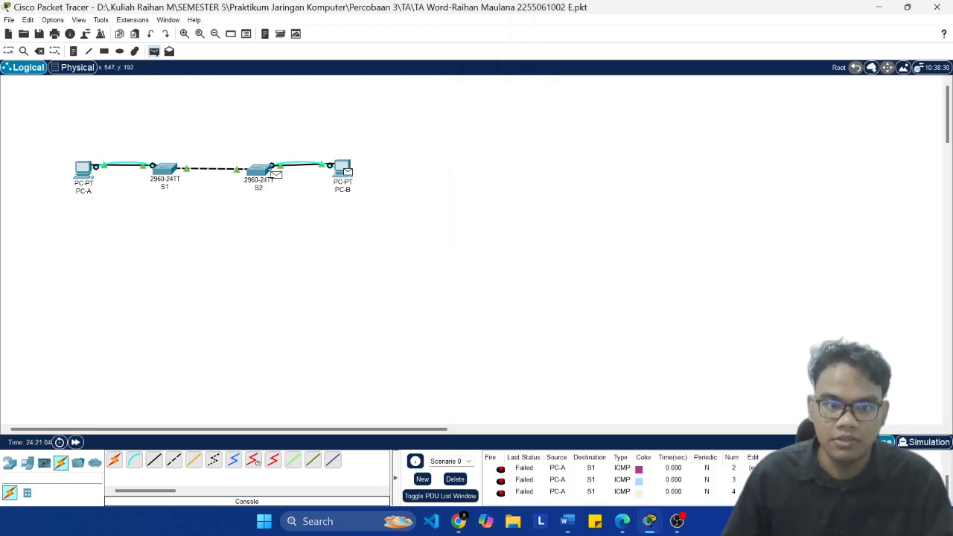
Step: Consult the lab document's S1 to S2 ping question and send two simple PDUs from S1 to S2
click(569, 518)
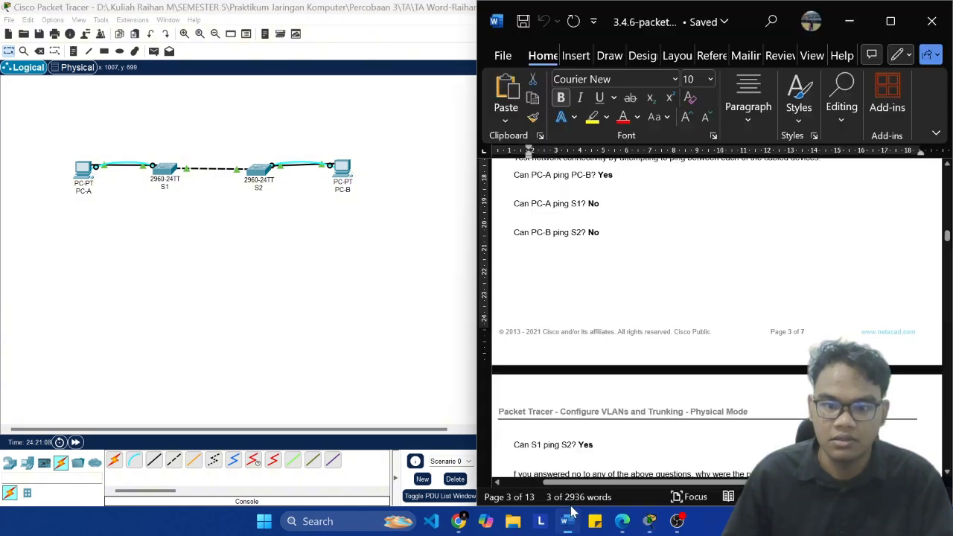
scroll(570, 298, down, 1)
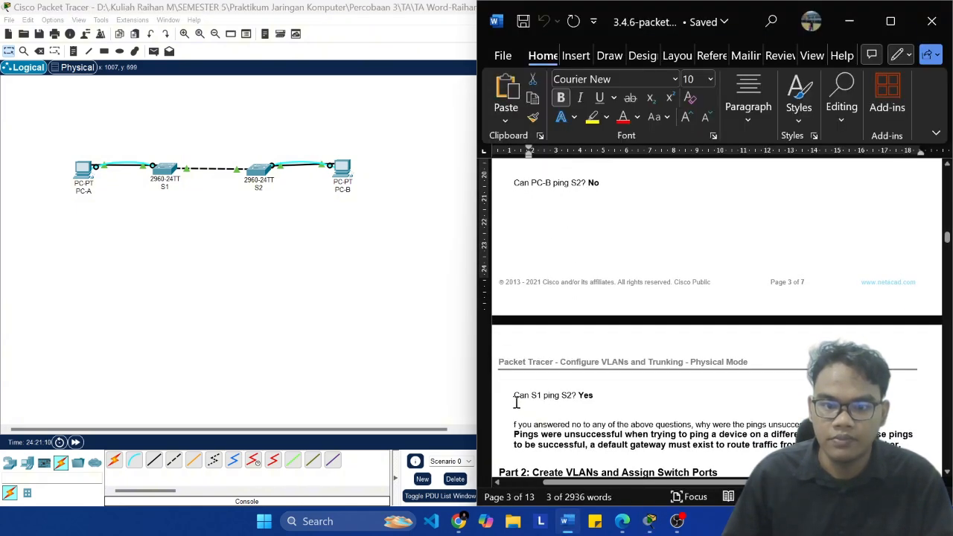
click(377, 324)
click(153, 50)
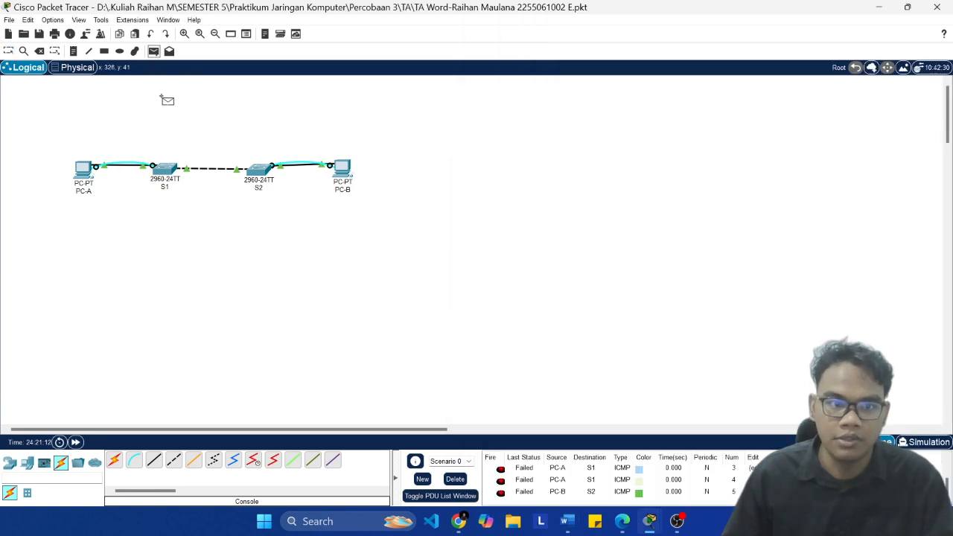
click(166, 168)
click(260, 170)
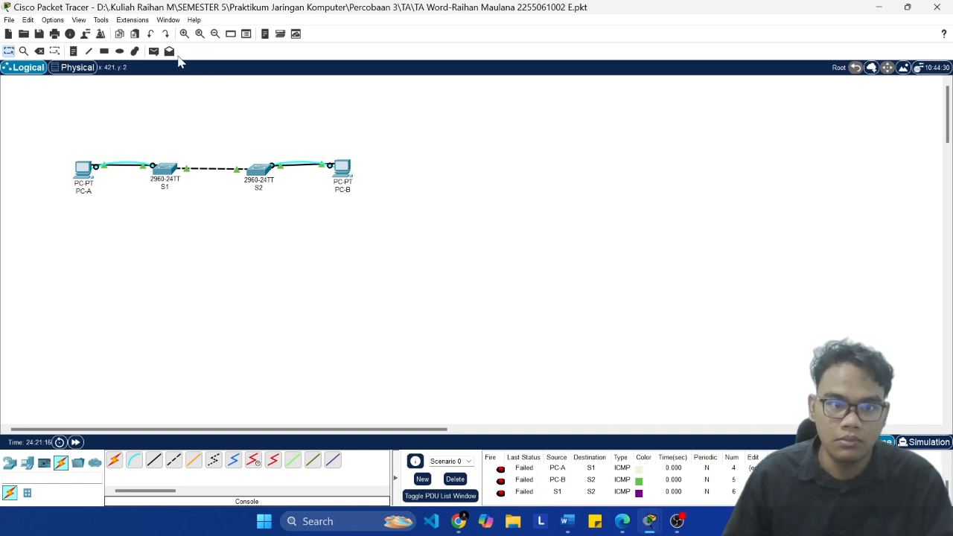
click(154, 50)
click(168, 169)
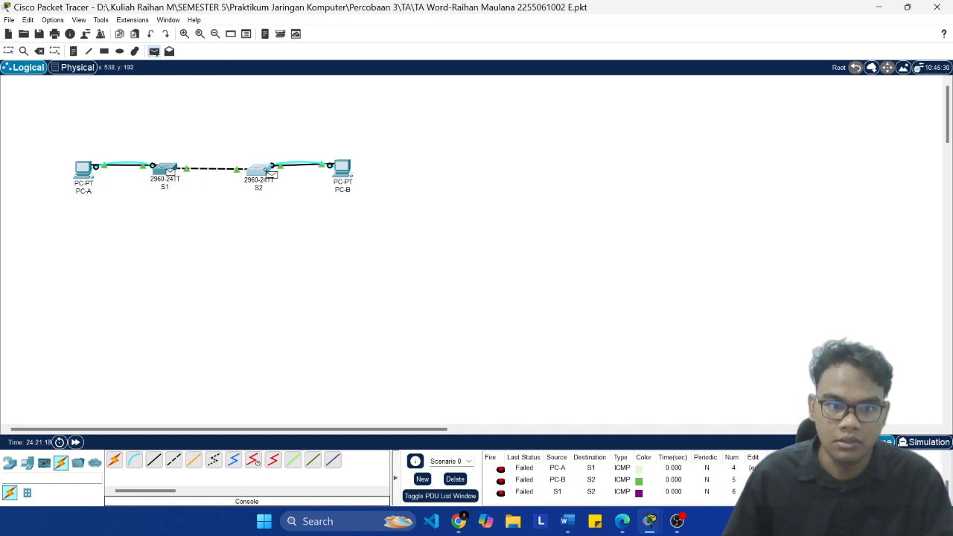
click(267, 171)
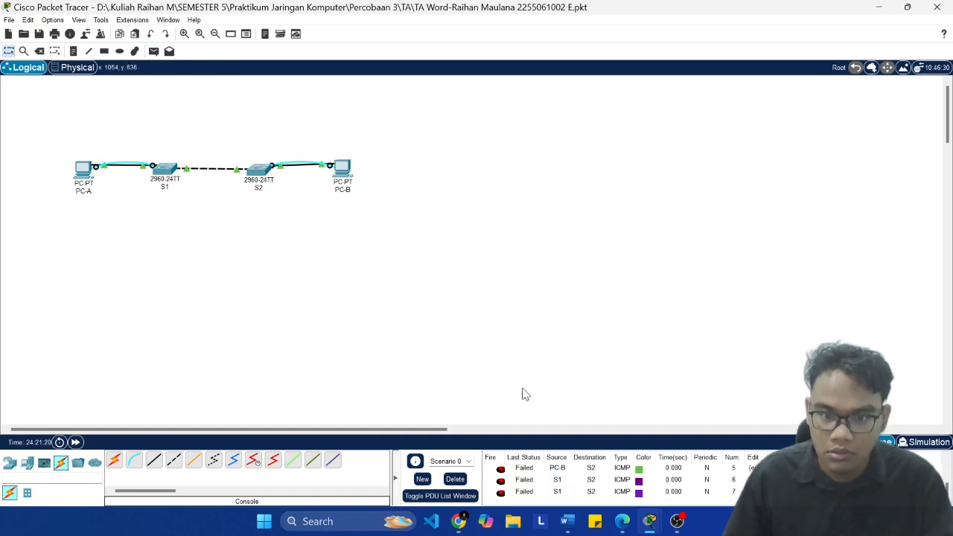
Step: Save the Packet Tracer file and send two more simple PDUs from S1 to S2
key(ctrl+s)
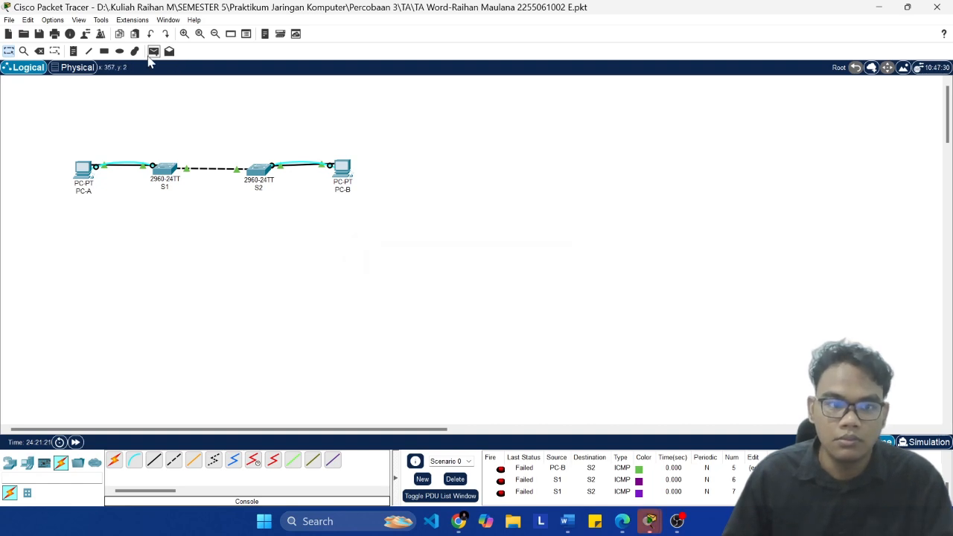
click(149, 56)
click(168, 171)
click(267, 173)
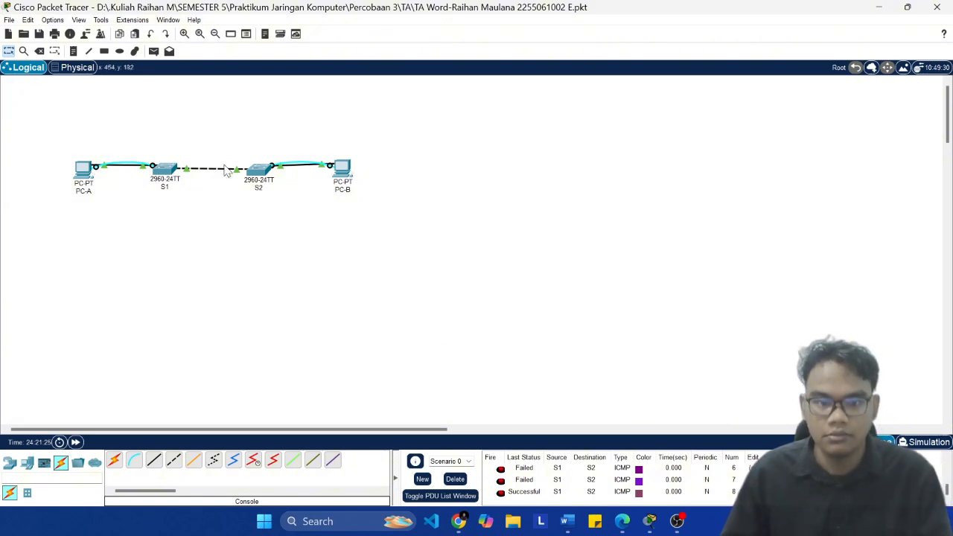
click(153, 51)
click(167, 171)
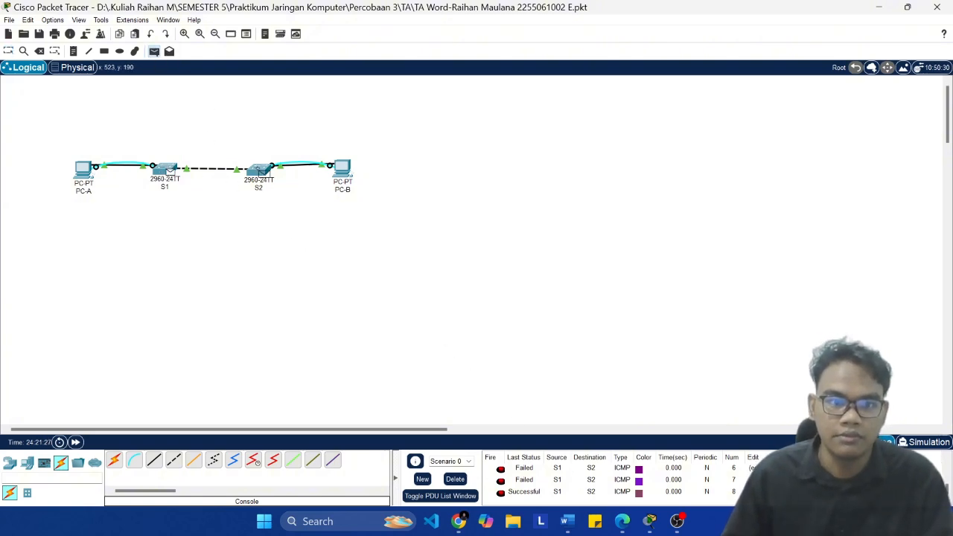
click(261, 172)
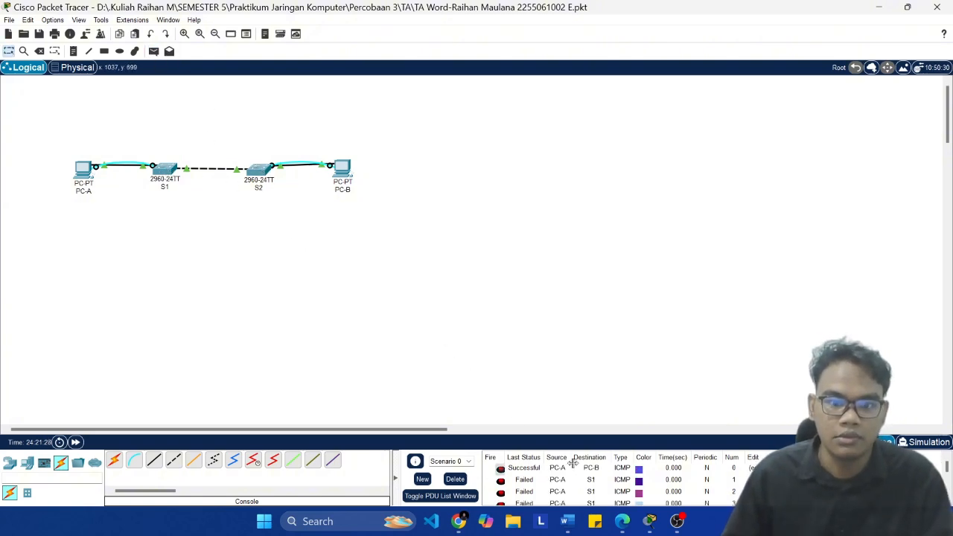
Step: Read the lab document's explanation of unsuccessful pings between subnets, highlighting the different-subnet phrase, and continue to Part 2
click(570, 521)
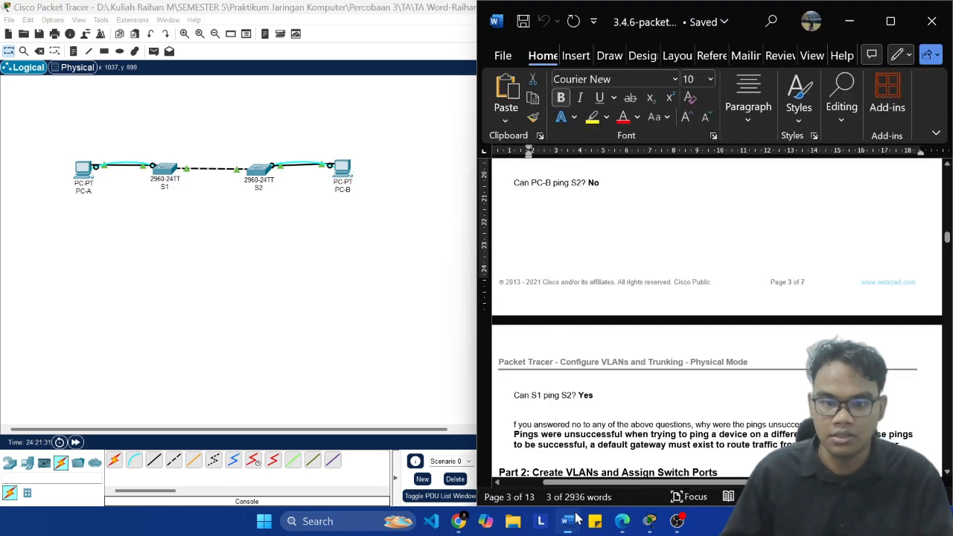
scroll(656, 361, down, 5)
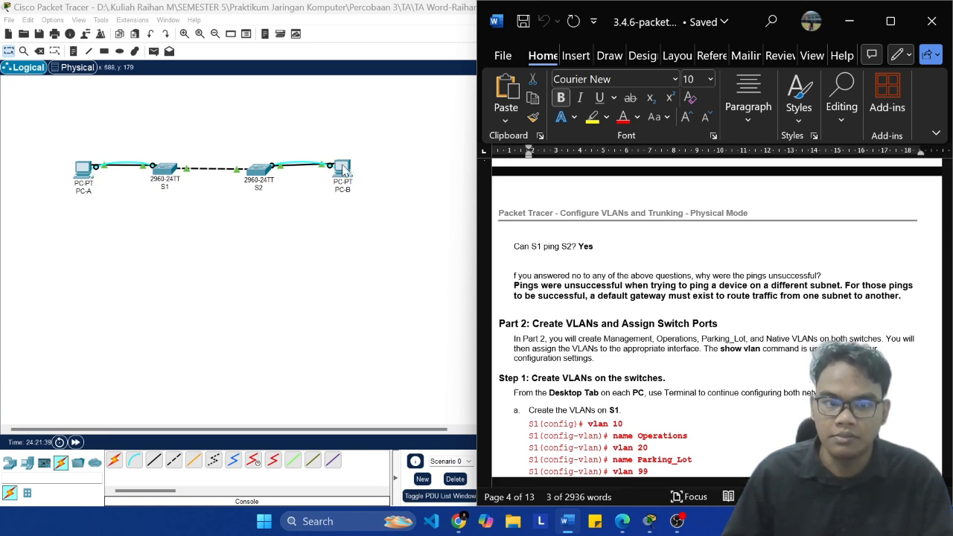
click(575, 285)
drag(565, 285, 846, 285)
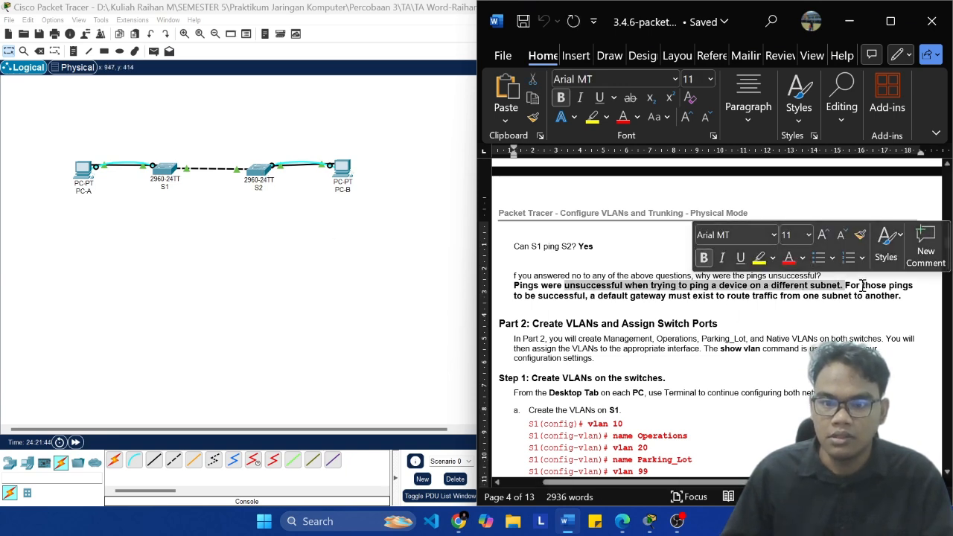
click(387, 238)
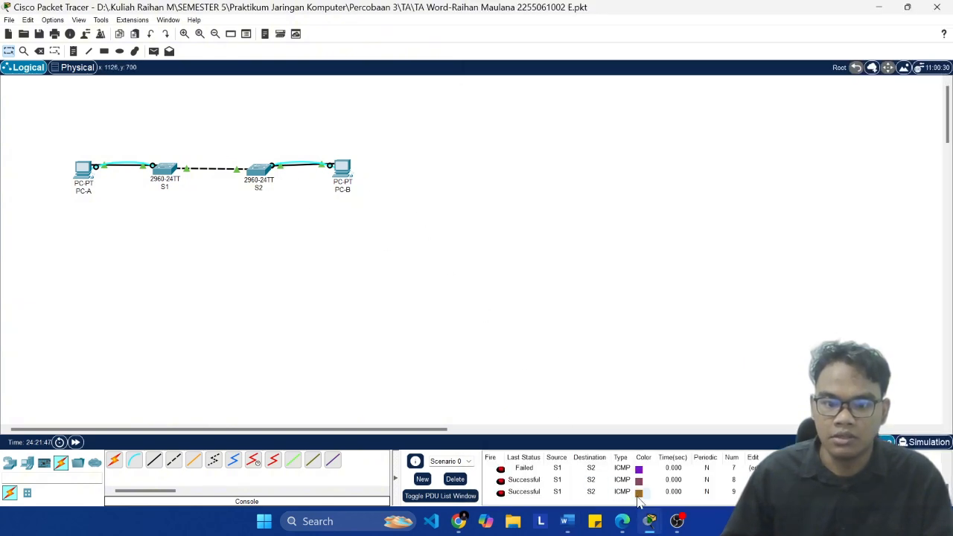
click(567, 521)
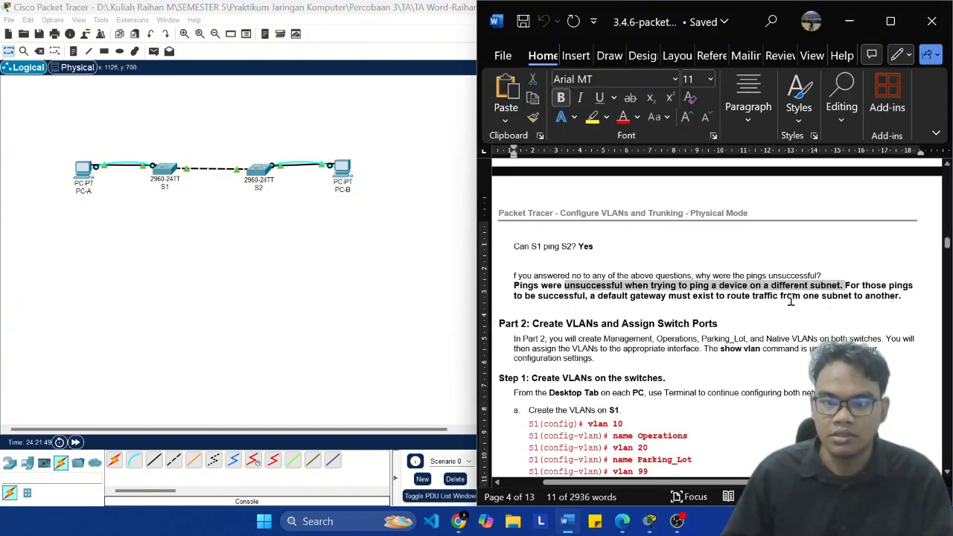
click(559, 304)
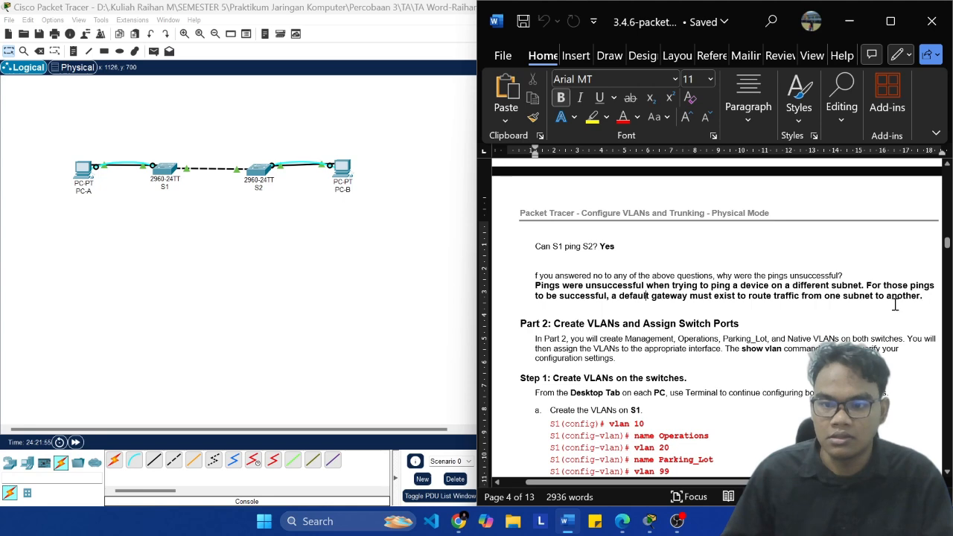
scroll(695, 367, right, 1)
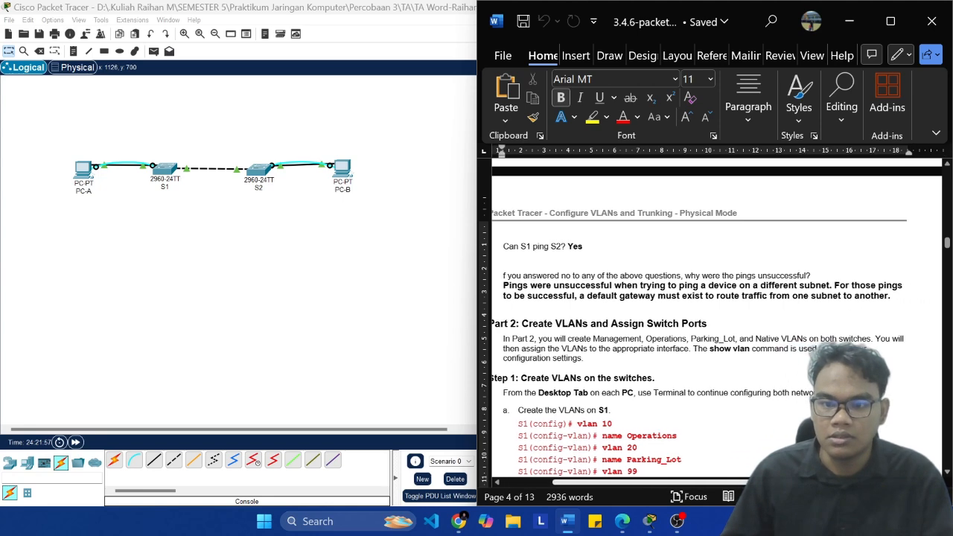
scroll(695, 368, down, 1)
scroll(694, 366, down, 1)
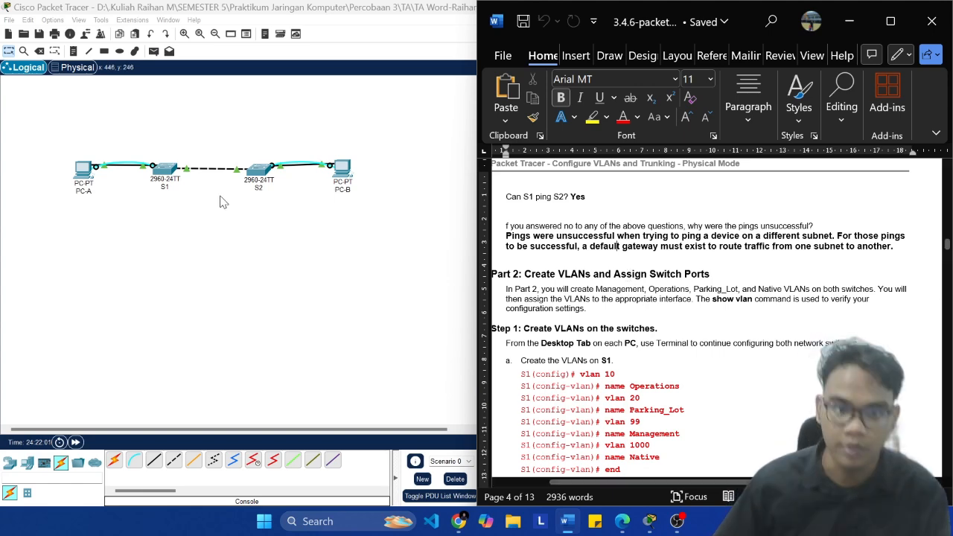
Step: Check the default gateway and FastEthernet0 IPv4 settings of PC-A and PC-B, leaving each settings window after viewing
click(85, 177)
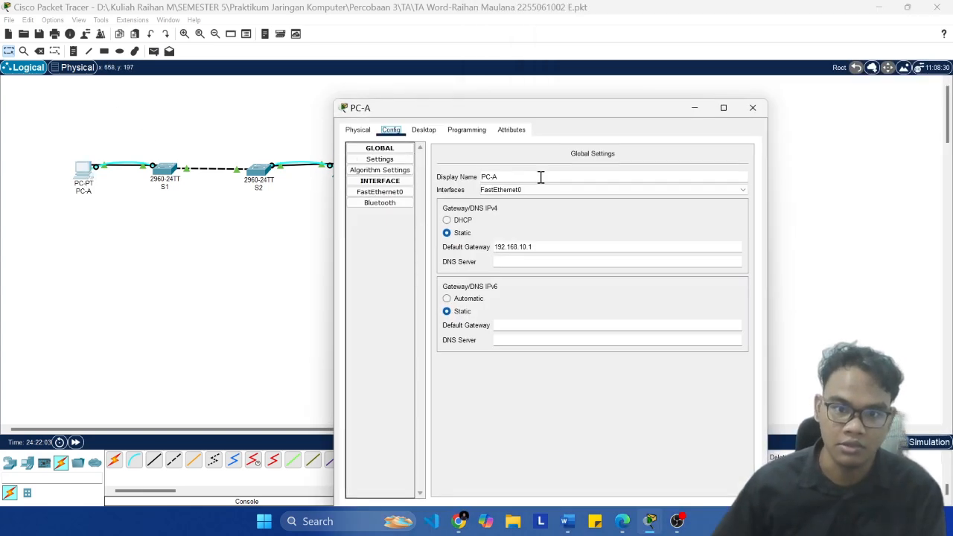
click(380, 192)
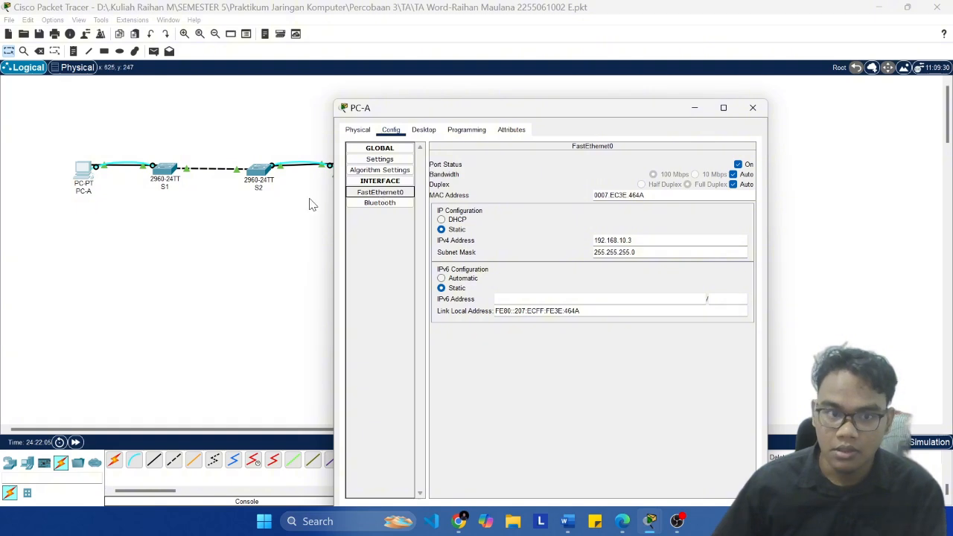
click(290, 236)
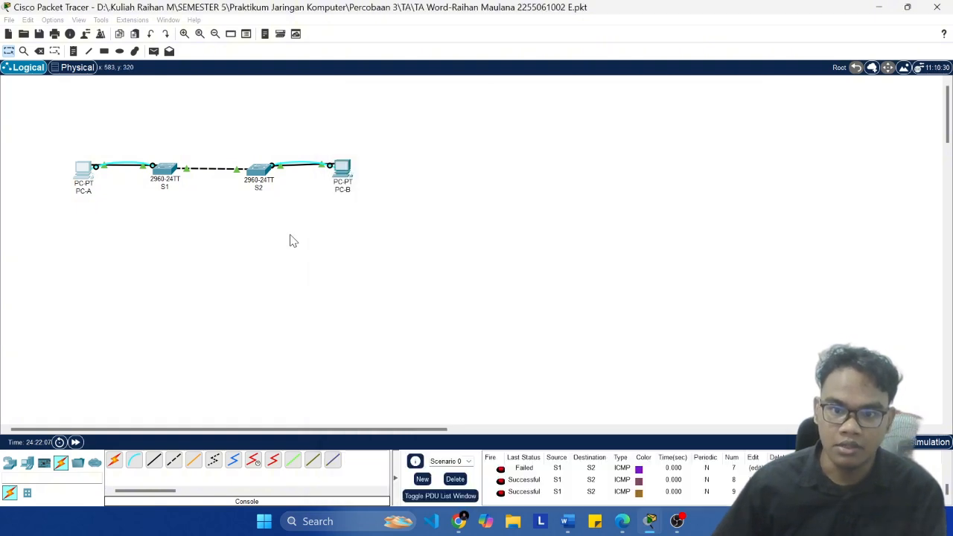
click(344, 172)
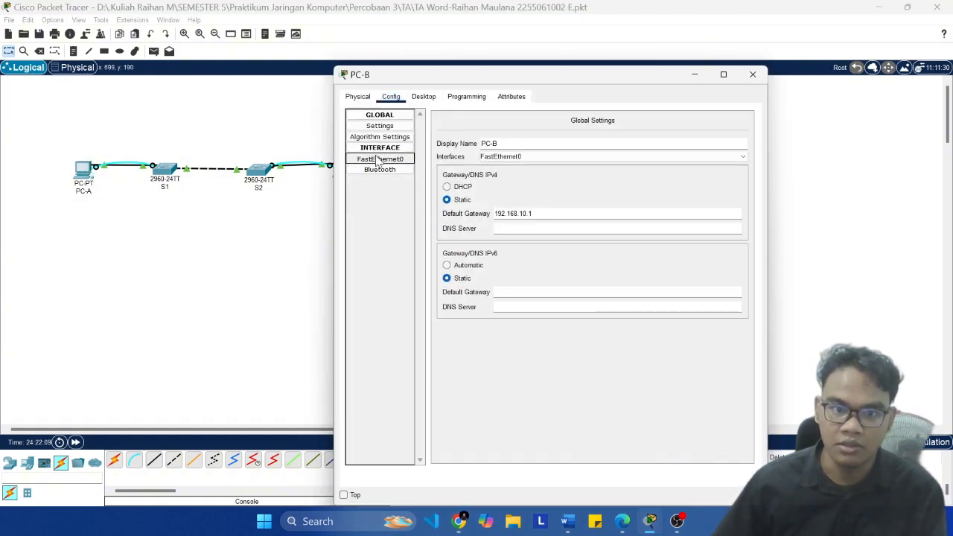
click(382, 161)
click(243, 218)
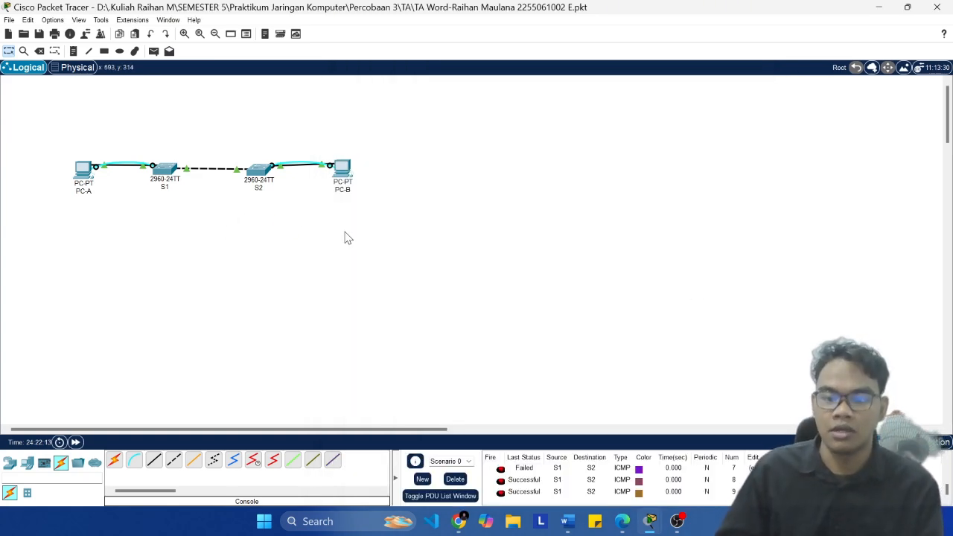
Step: Switch to the Word lab document and read the Part 2, Step 1 instructions for creating VLANs on the switches
click(566, 522)
scroll(642, 276, down, 1)
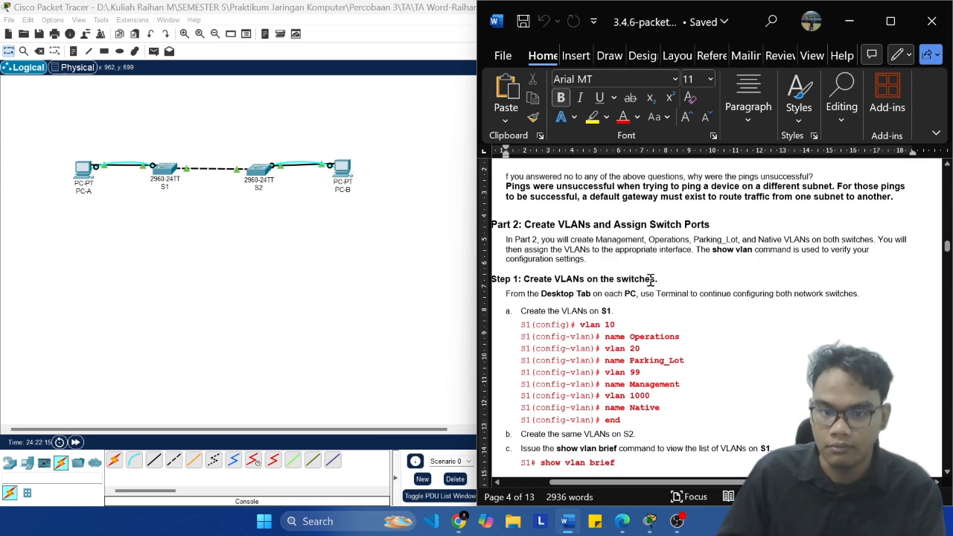
scroll(658, 299, up, 1)
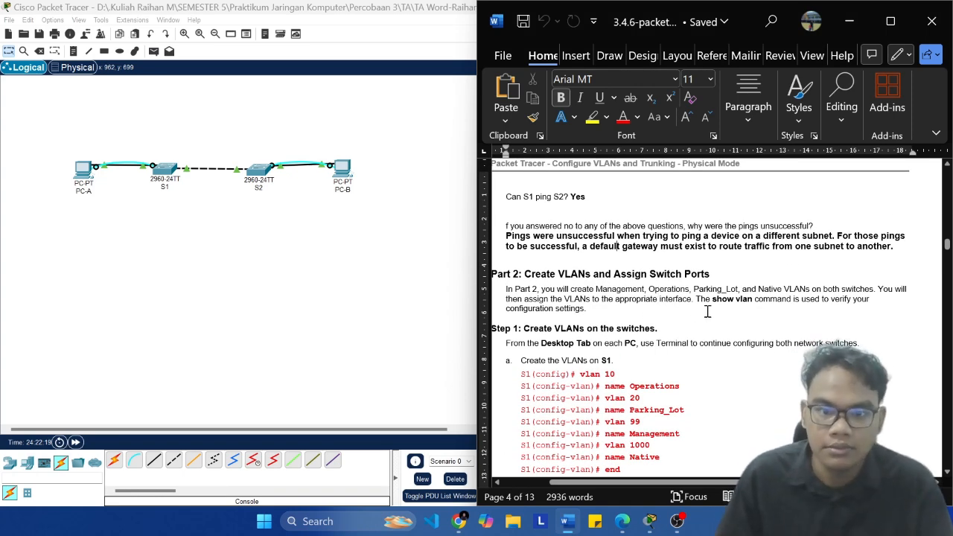
scroll(708, 312, down, 1)
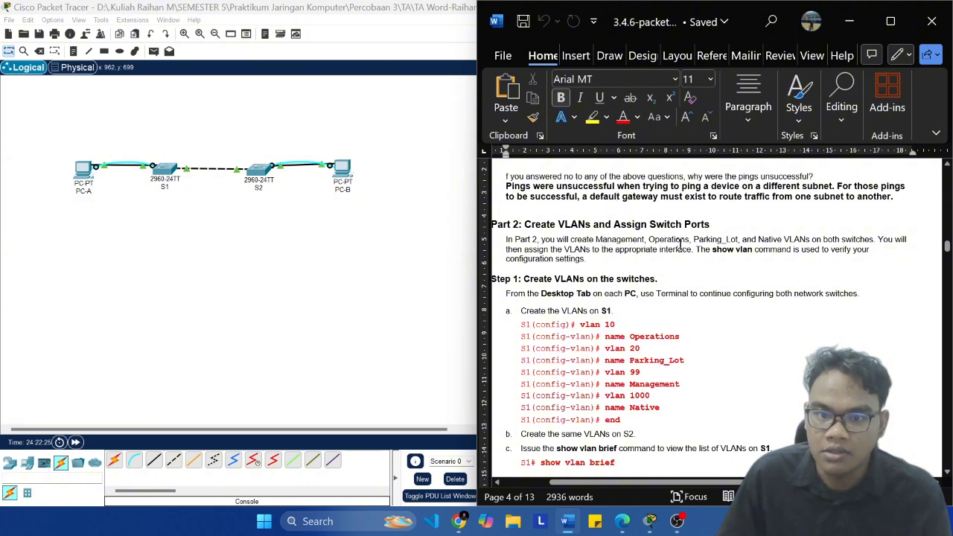
scroll(716, 246, down, 1)
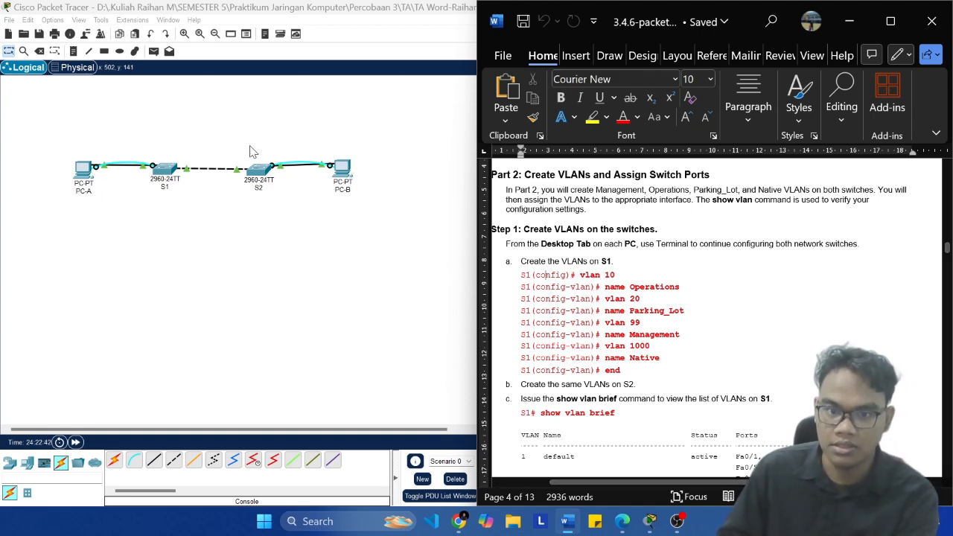
Step: Open S1's command line in Packet Tracer and arrange the Packet Tracer window side by side with the Word lab document
click(165, 169)
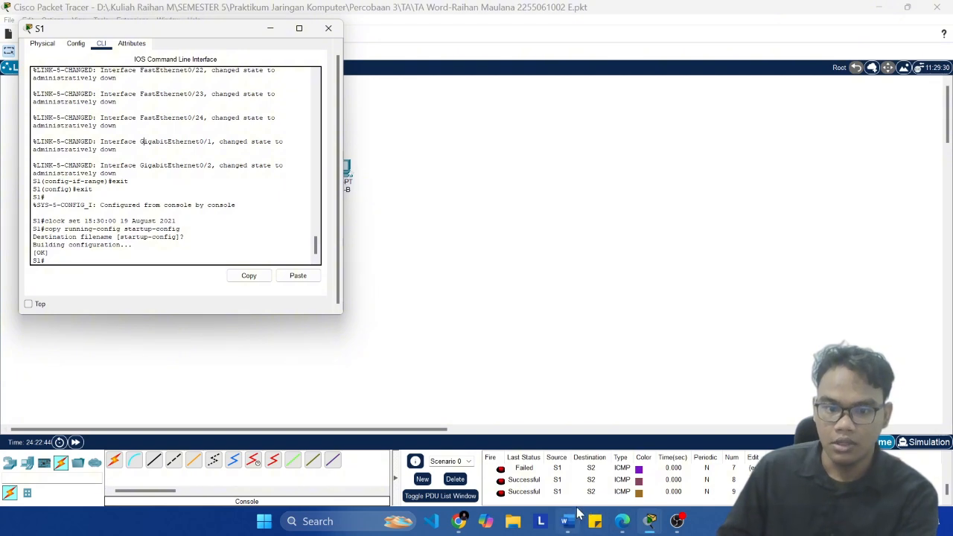
click(490, 196)
key(super+Left)
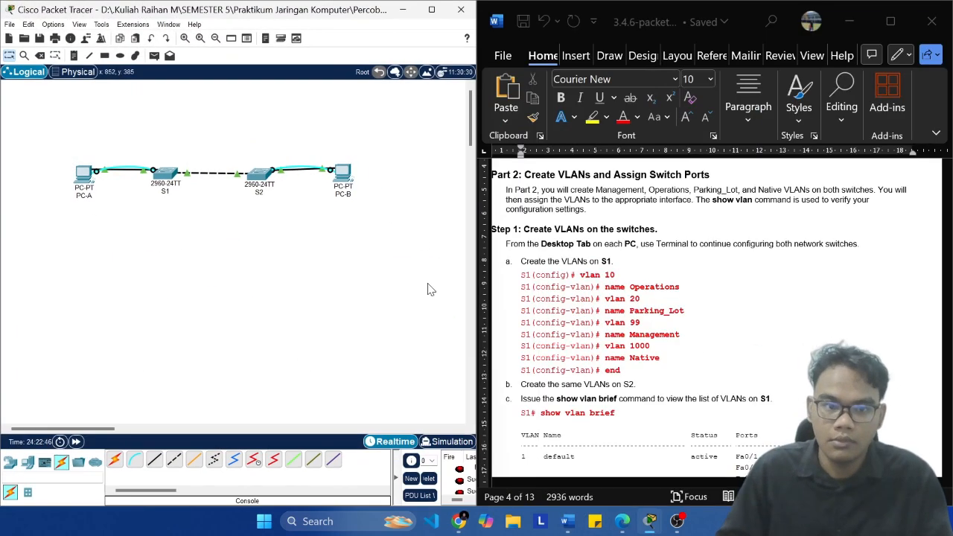
mouse_move(581, 524)
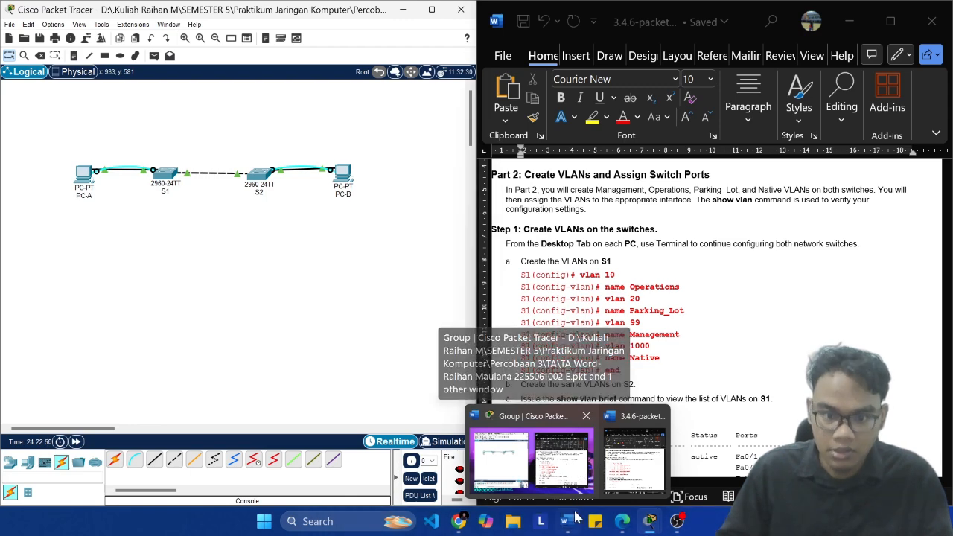
mouse_move(662, 508)
click(635, 456)
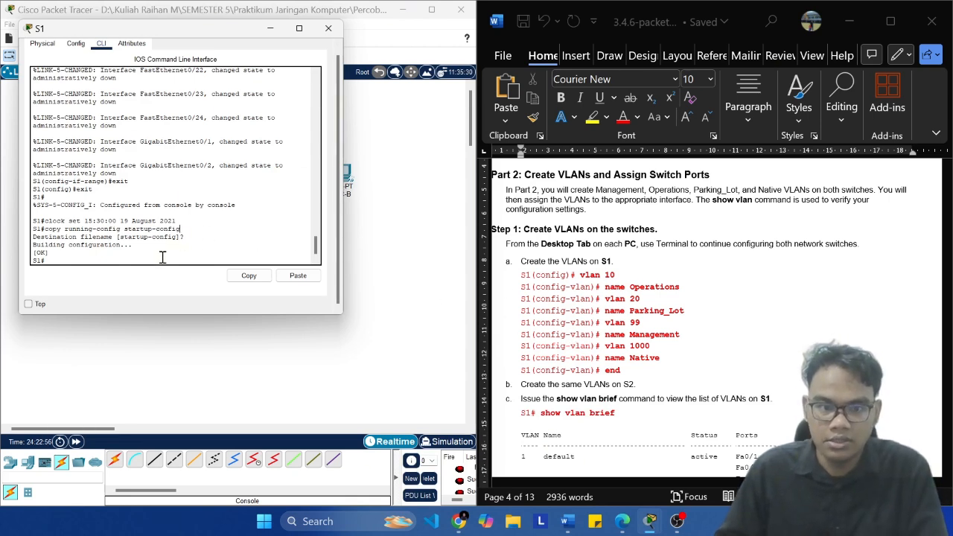
Step: Enter global configuration mode on S1 with conf t and create VLAN 10
click(550, 278)
double_click(551, 278)
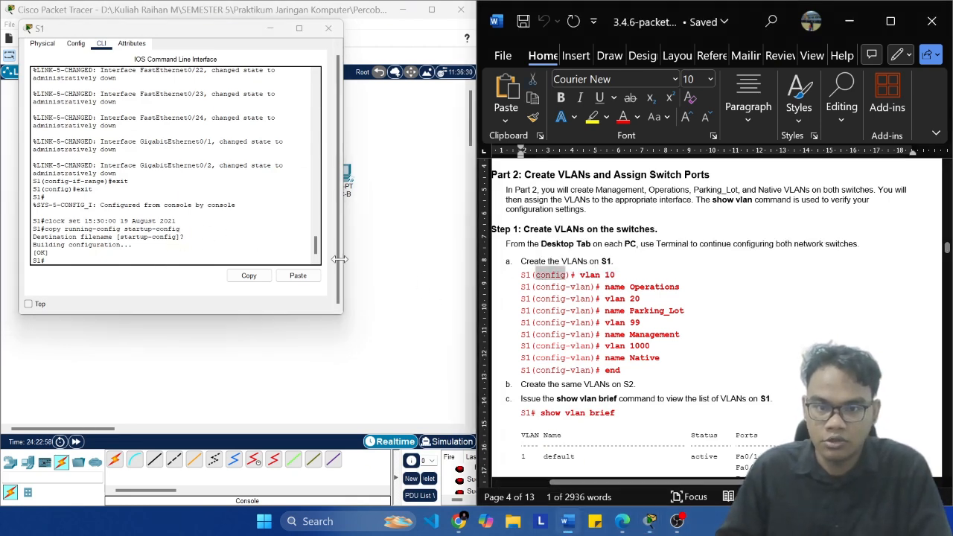
click(122, 252)
text(conf t)
key(Return)
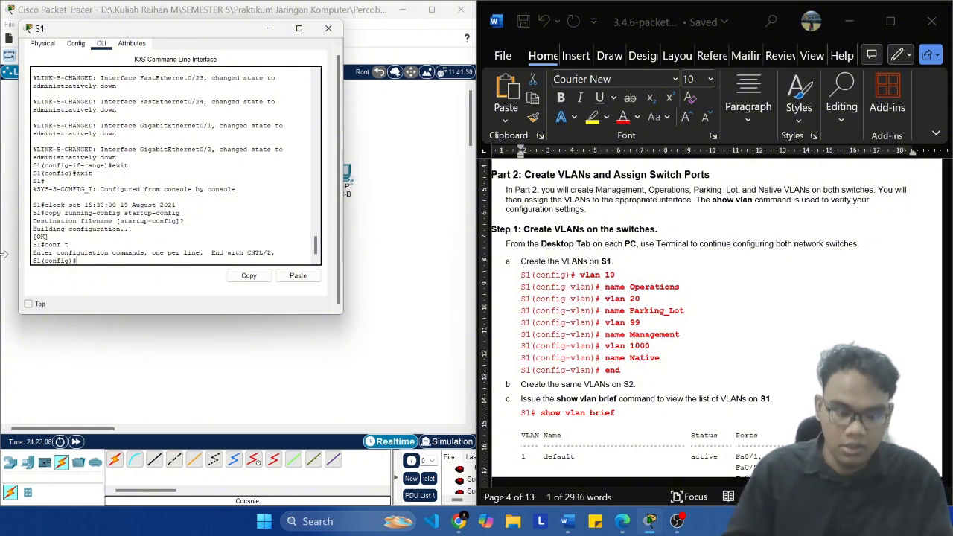
text(v)
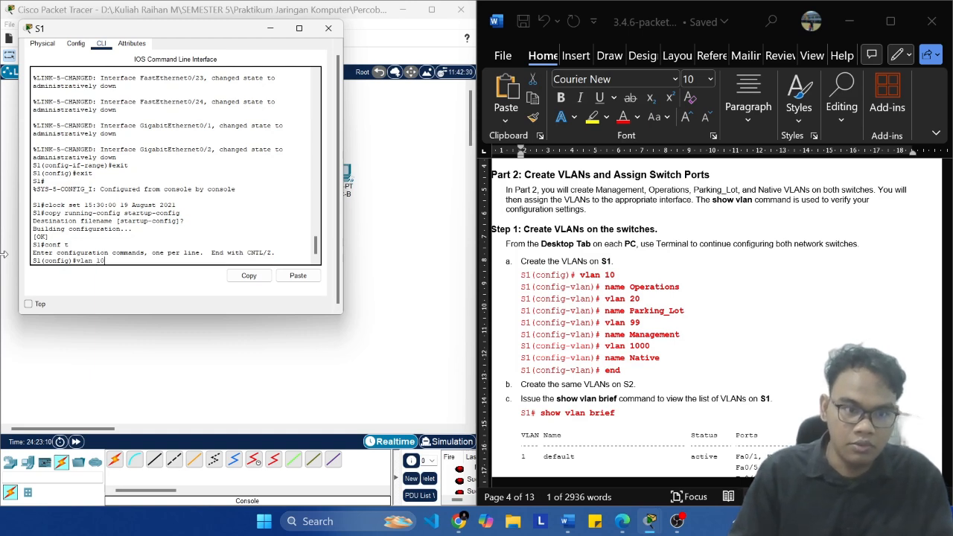
text(lan 10)
key(Return)
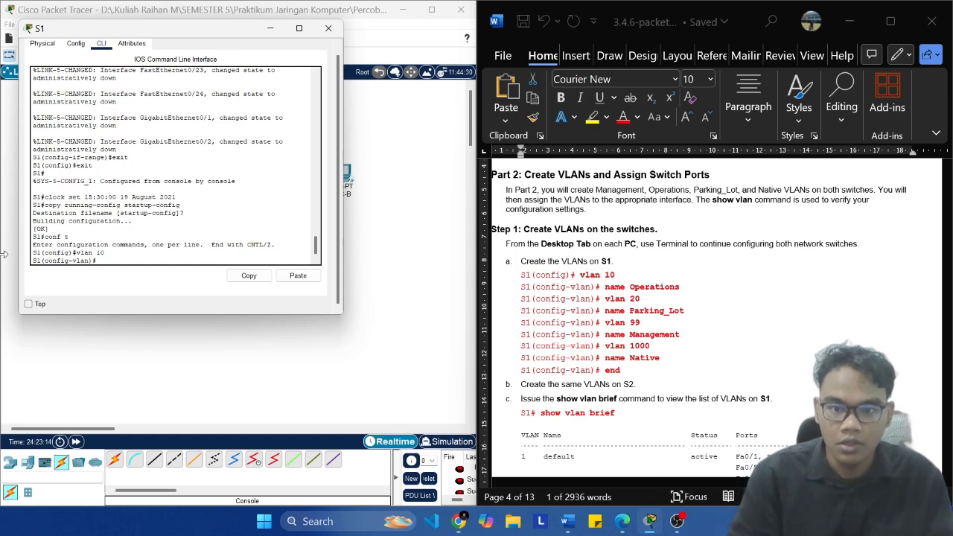
Step: Name VLAN 10 on S1 Operations, copying the name from the lab document
key(BackSpace)
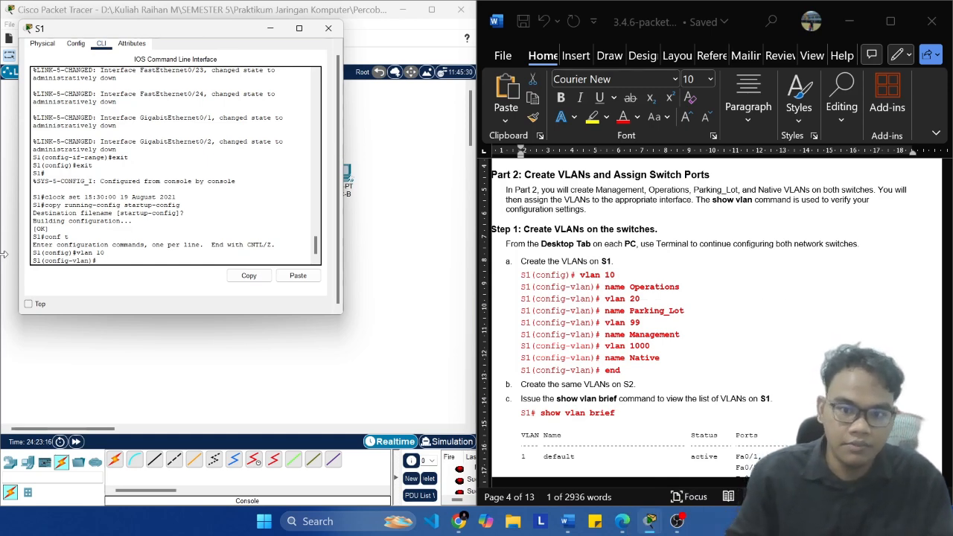
click(687, 291)
key(ctrl+shift+Left)
key(ctrl+shift+Left)
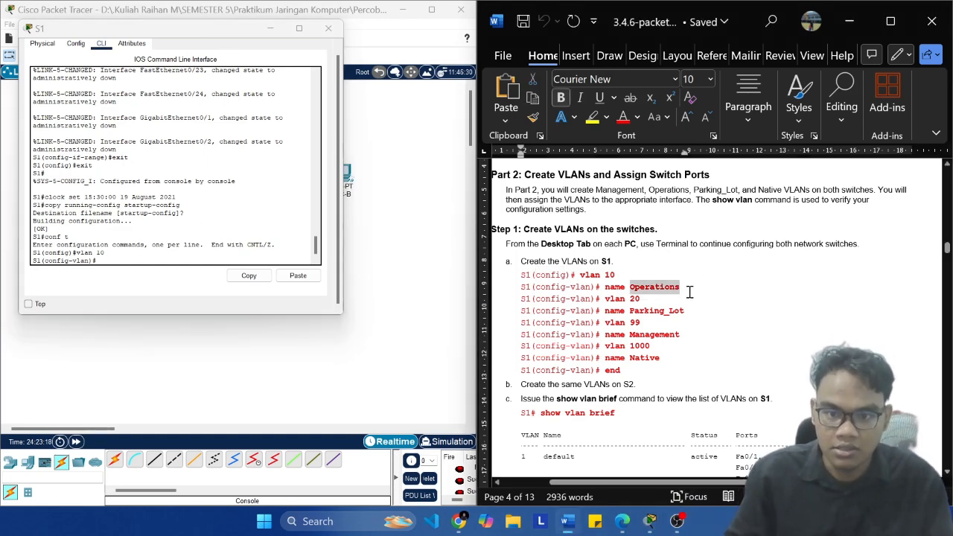
key(ctrl+c)
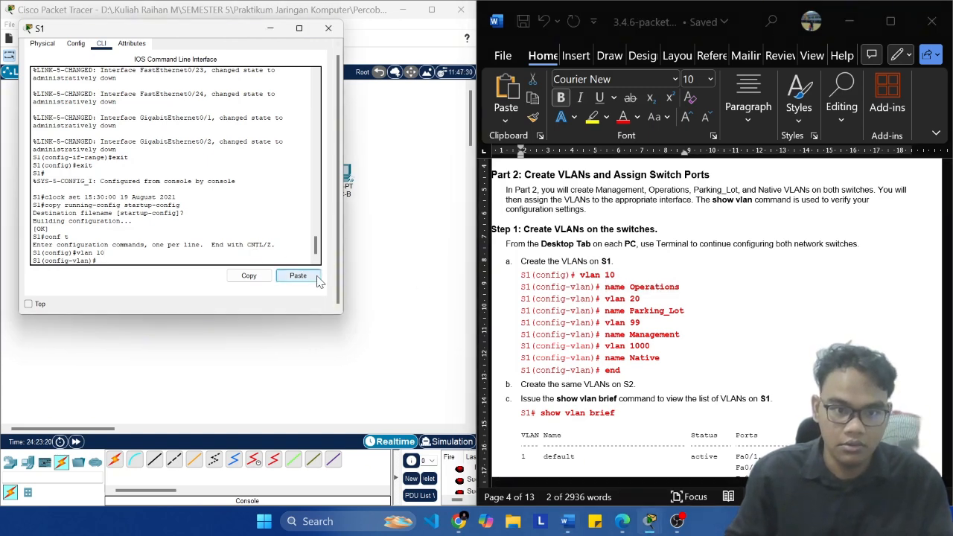
click(298, 276)
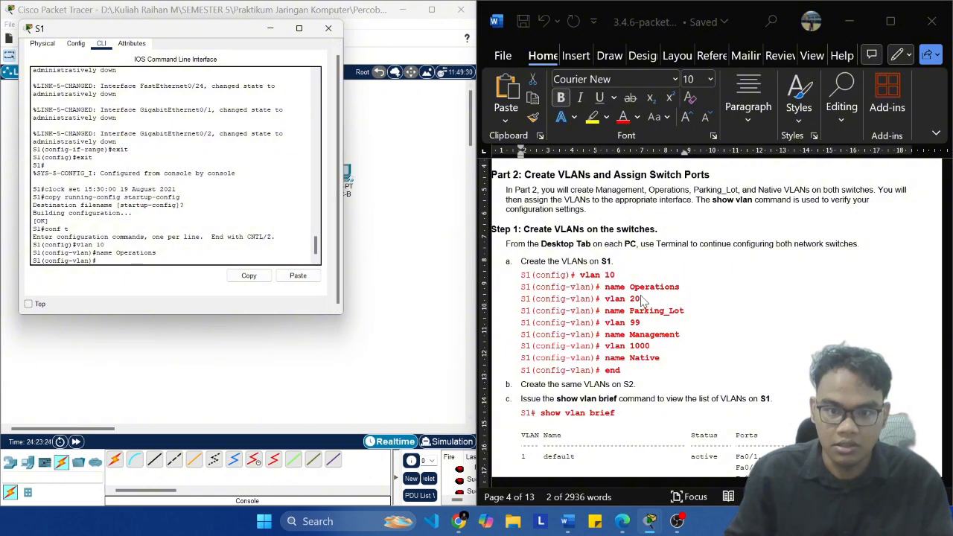
Step: Create VLAN 20 on S1 and name it Parking_Lot, copying the commands from the lab document
click(645, 299)
key(ctrl+shift+Left)
key(ctrl+shift+Left)
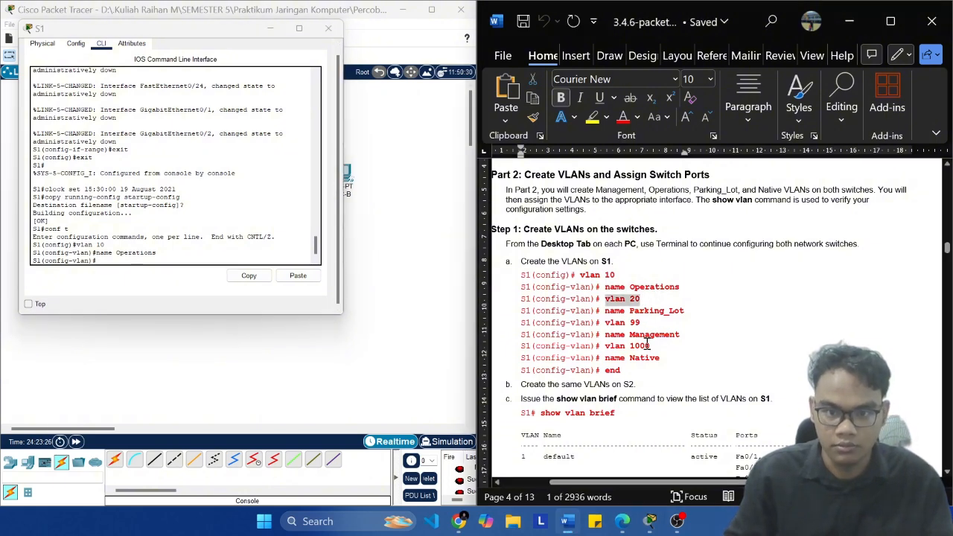
click(167, 270)
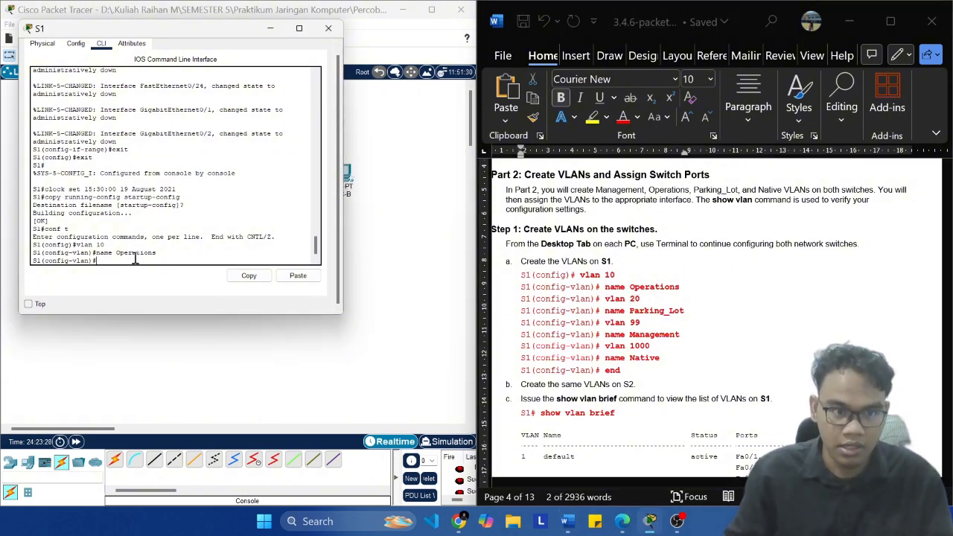
right_click(135, 258)
click(168, 274)
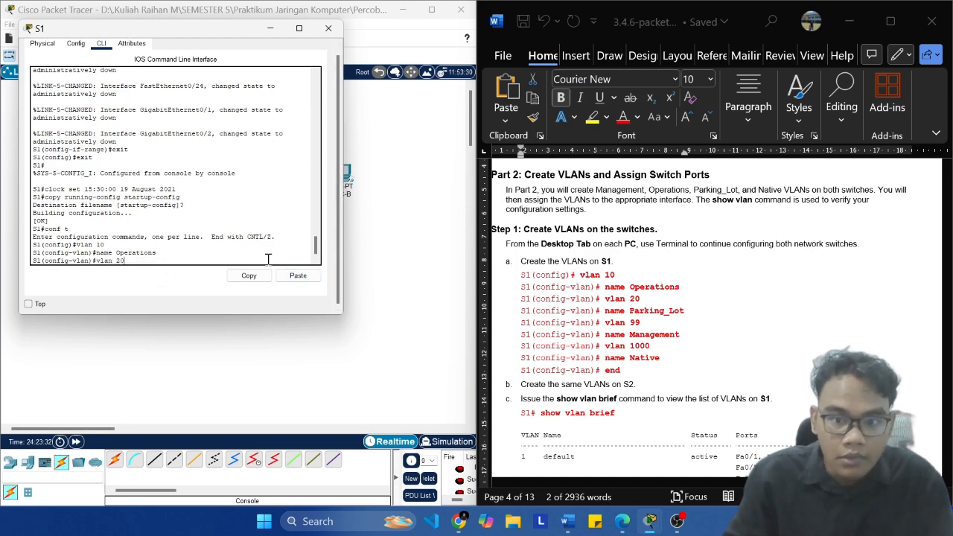
key(Return)
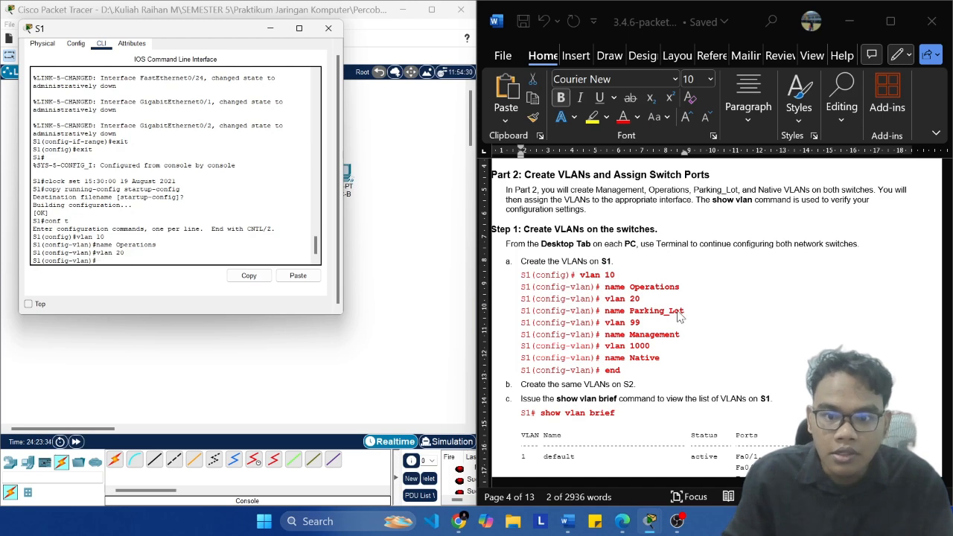
drag(685, 311, 629, 312)
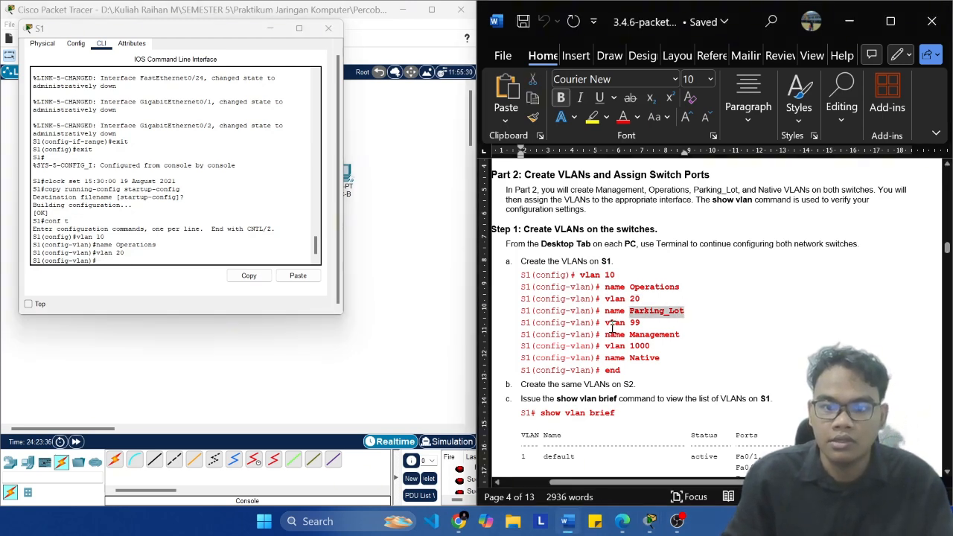
click(187, 258)
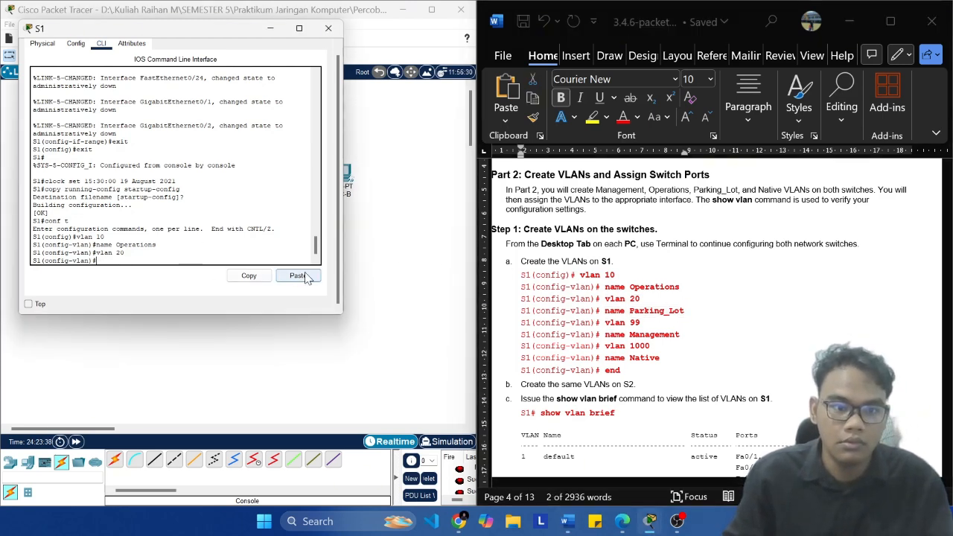
click(297, 275)
key(Return)
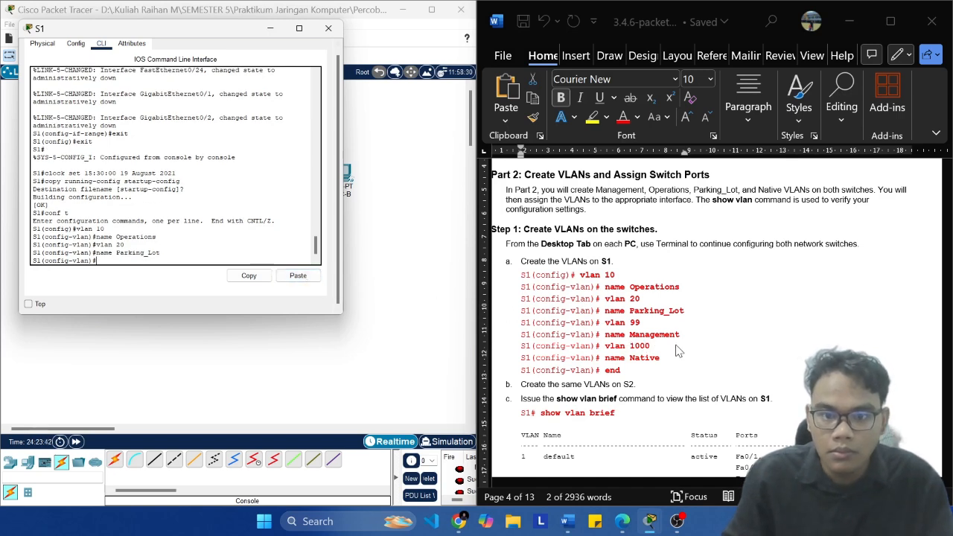
Step: Create VLAN 99 on S1 and name it Management, copying the commands from the lab document
click(683, 340)
drag(640, 323, 605, 322)
click(275, 241)
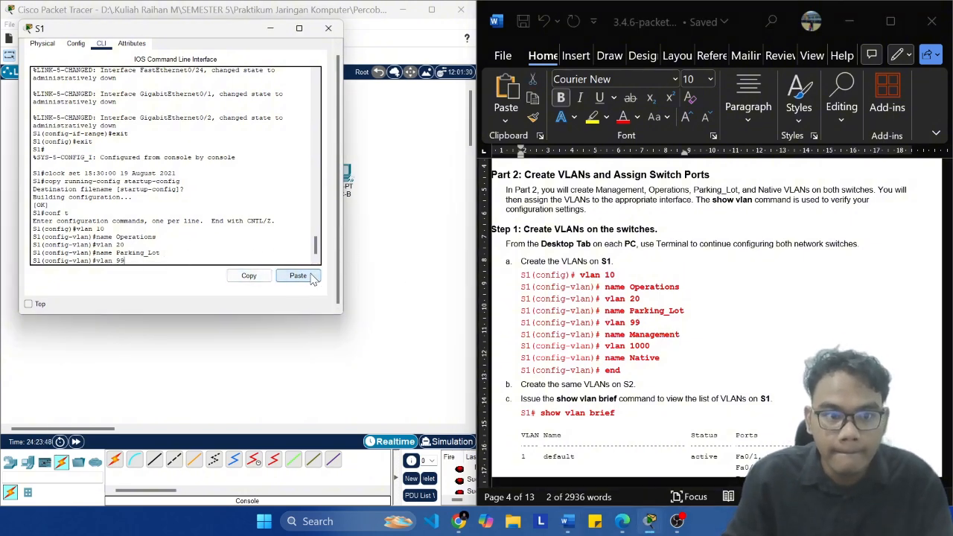
click(298, 275)
click(663, 345)
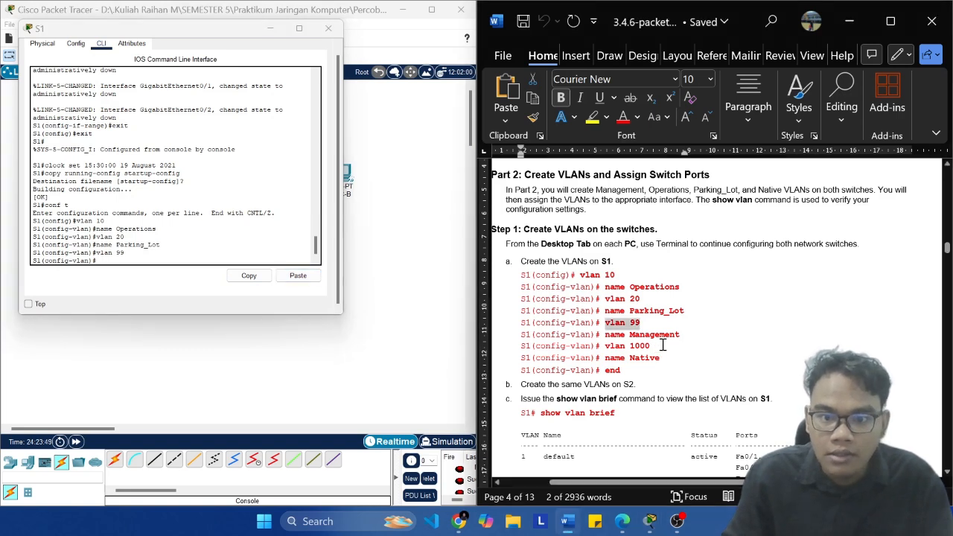
click(684, 341)
key(ctrl+shift+Left)
key(ctrl+shift+Left)
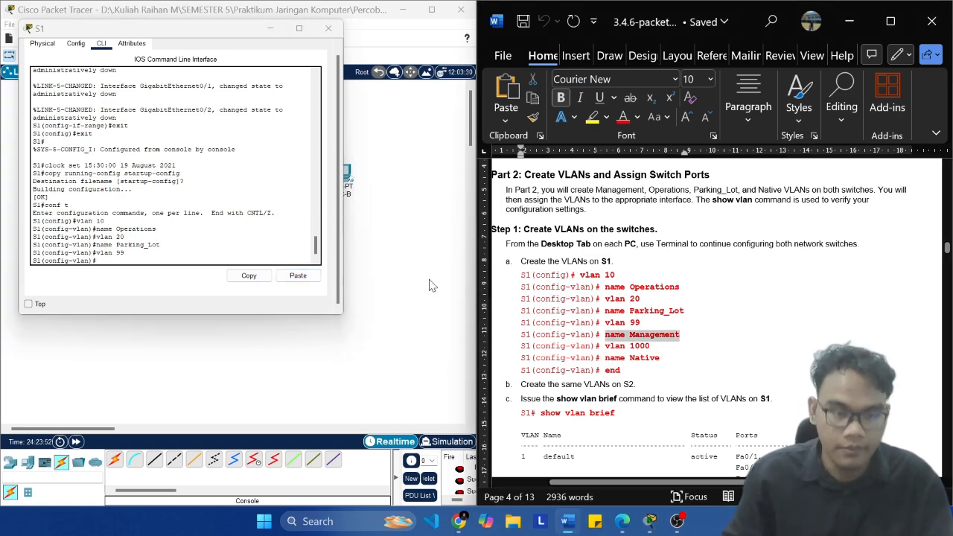
click(213, 254)
click(297, 276)
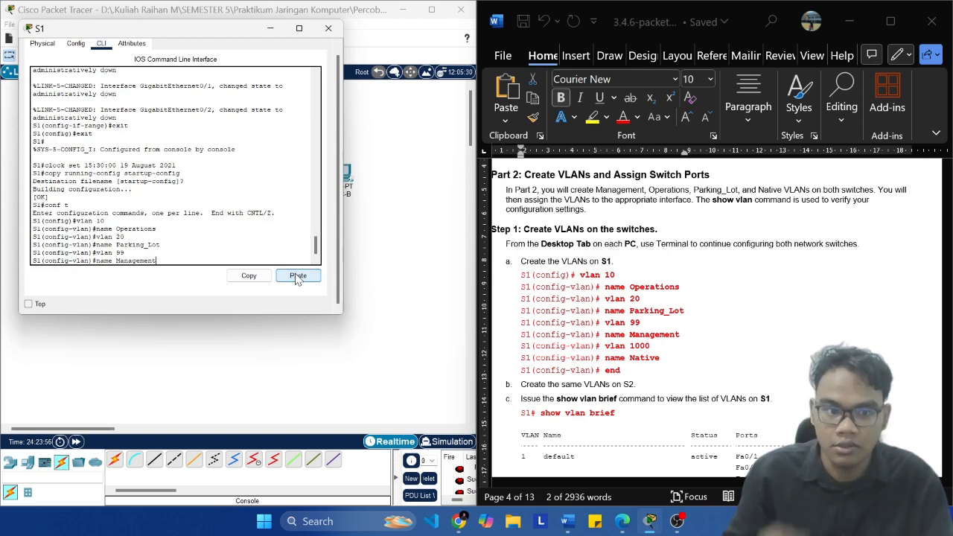
key(Return)
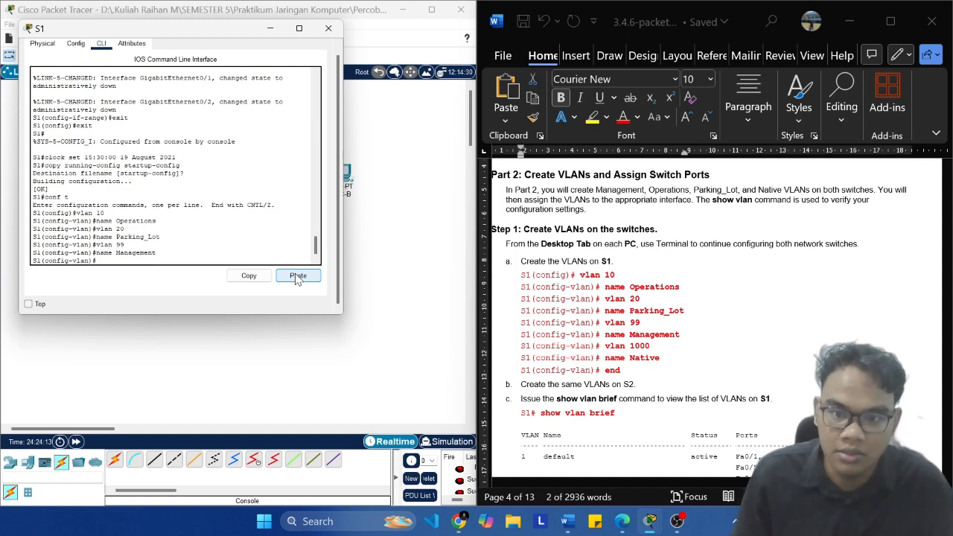
Step: Create VLAN 1000 on S1, copying the command from the lab document
click(651, 354)
click(668, 352)
key(ctrl+shift+Left)
key(ctrl+shift+Left)
key(super+c)
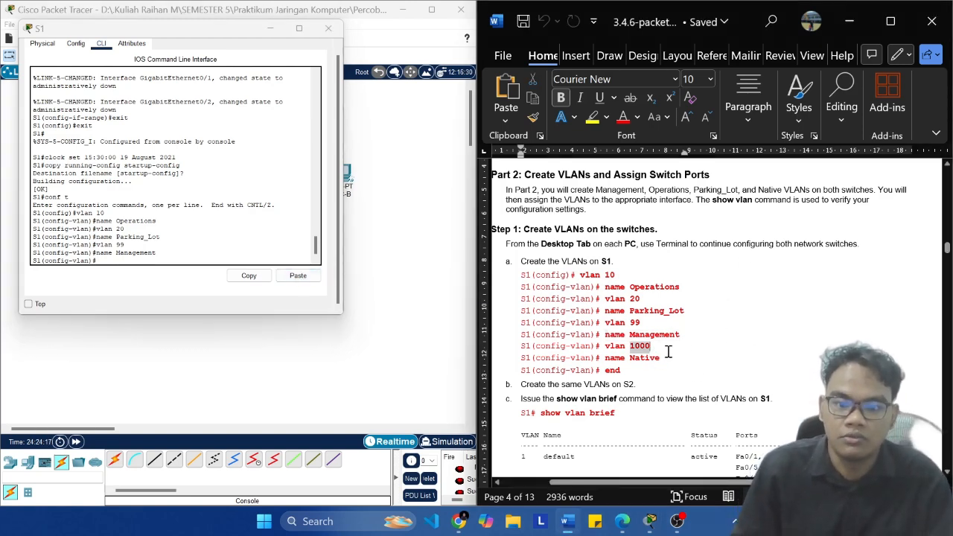
click(171, 269)
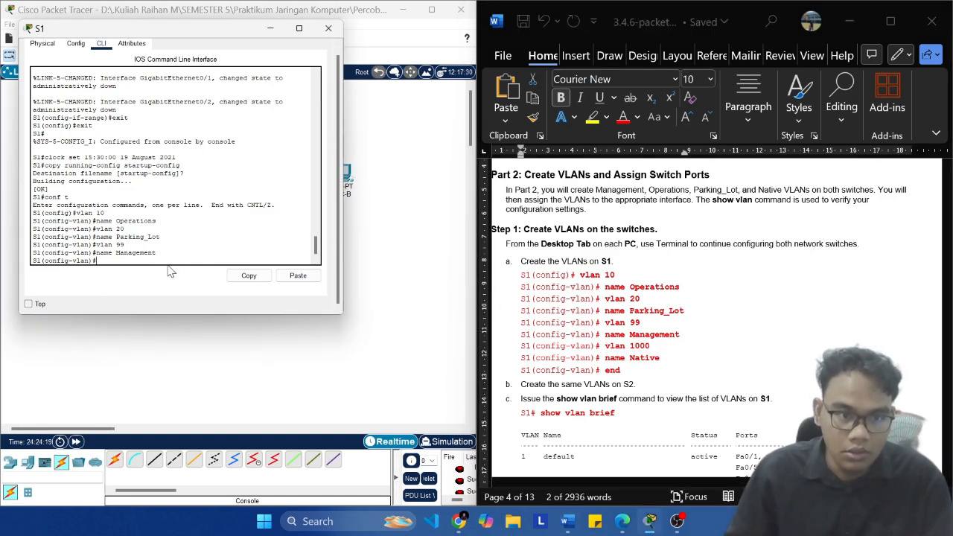
click(297, 275)
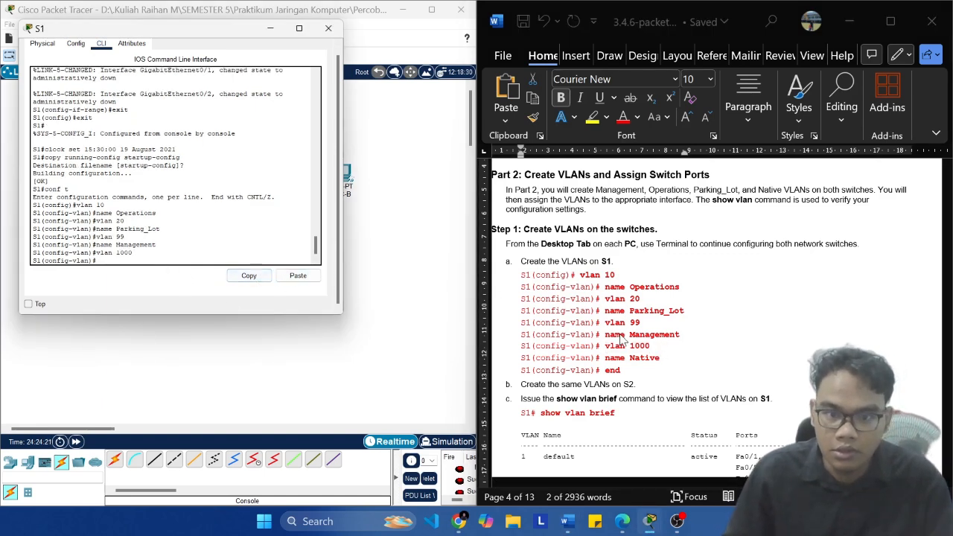
Step: Name VLAN 1000 on S1 Native, copying the name from the lab document, and exit configuration mode with end
click(668, 363)
click(664, 359)
key(ctrl+shift+Left)
key(ctrl+shift+Left)
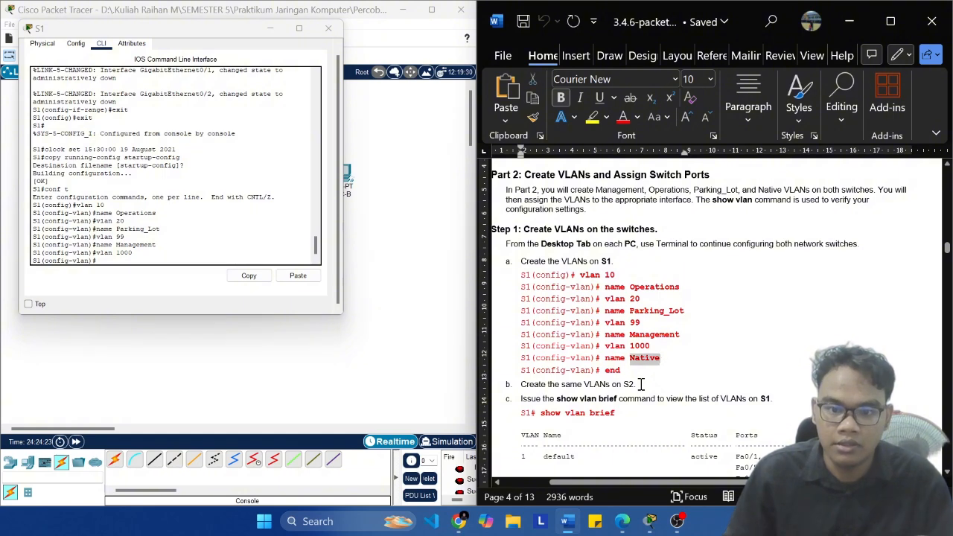
key(ctrl+c)
click(260, 268)
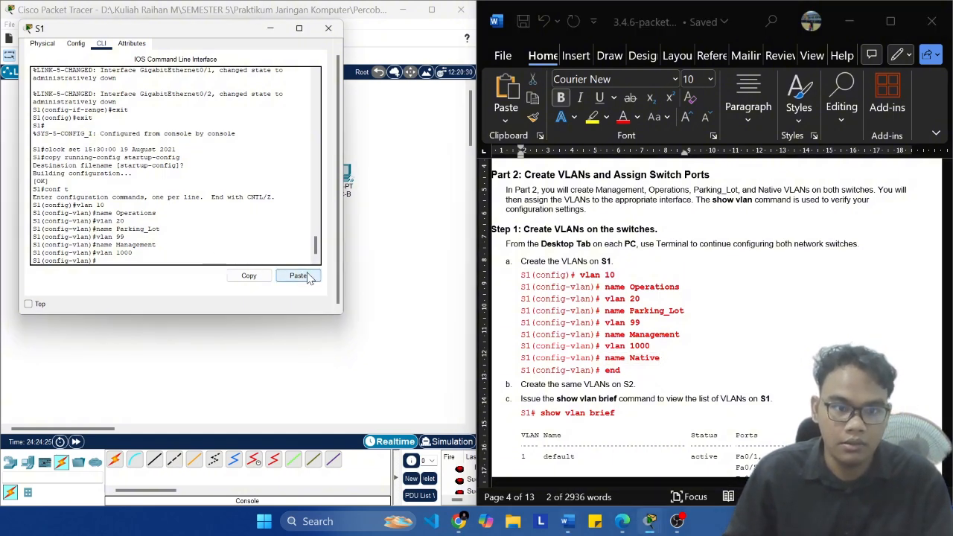
click(298, 276)
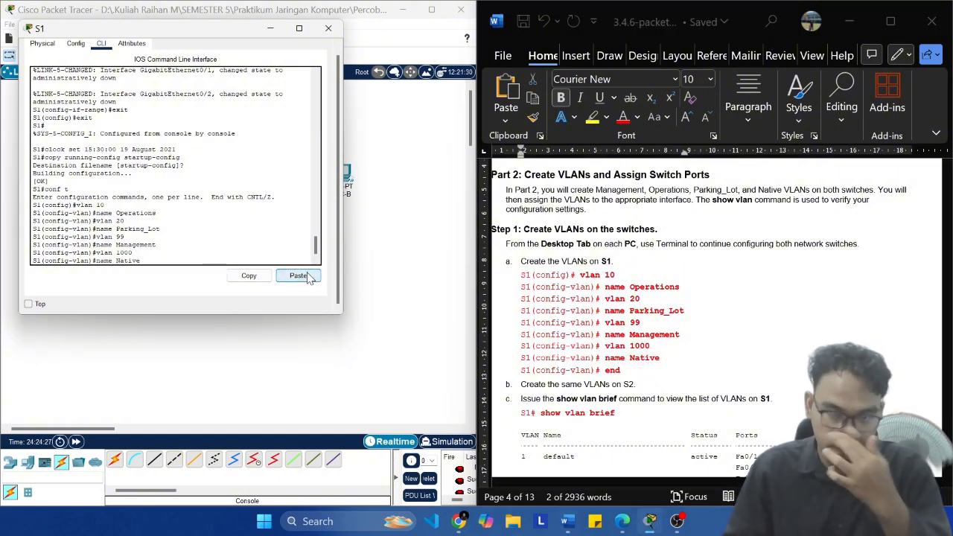
key(Return)
text(e)
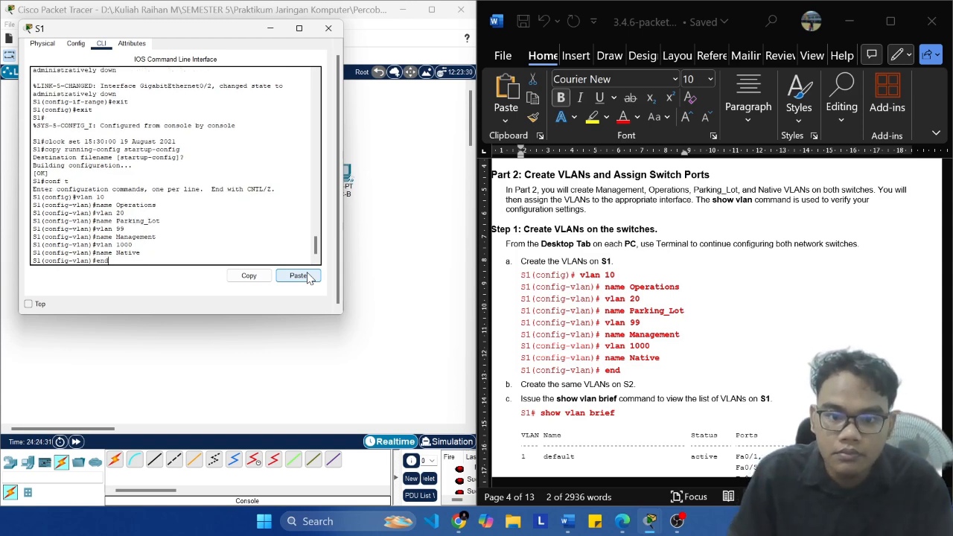
text(nd)
key(Return)
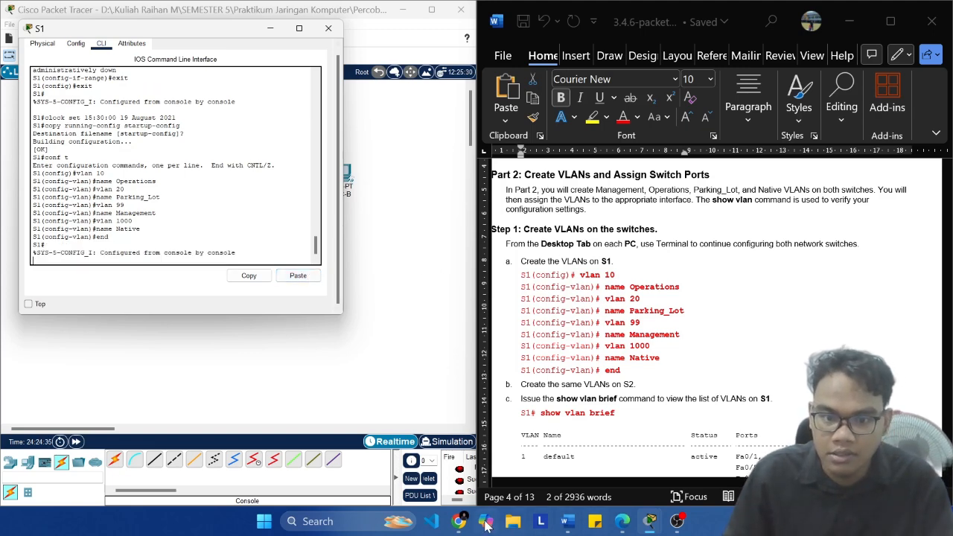
Step: Switch to the S2 command line and enter global configuration mode with conf t
mouse_move(650, 525)
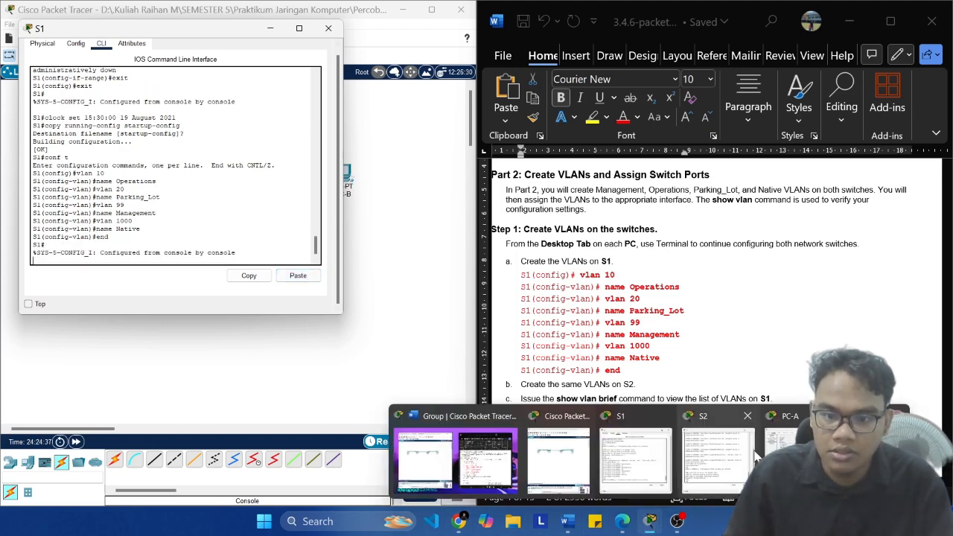
click(724, 456)
drag(420, 33, 364, 43)
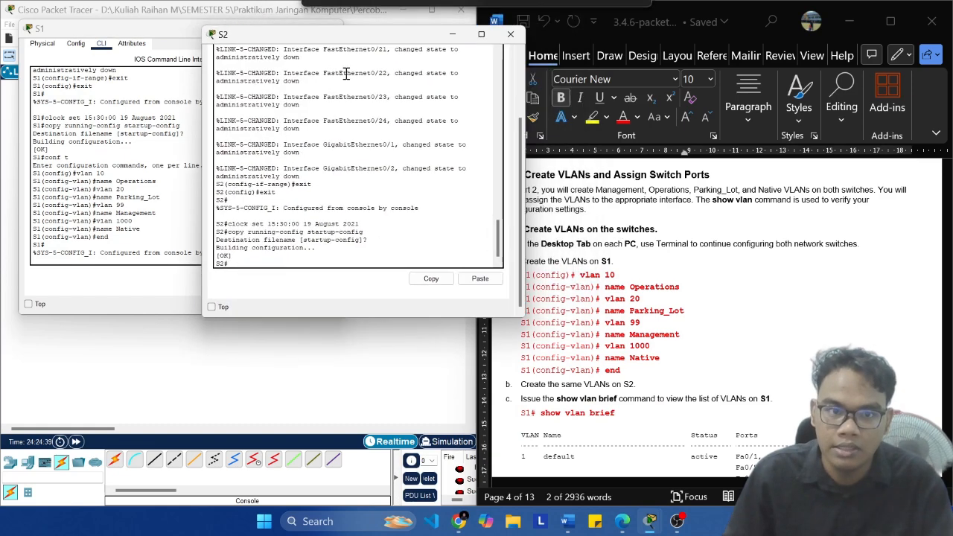
text(co)
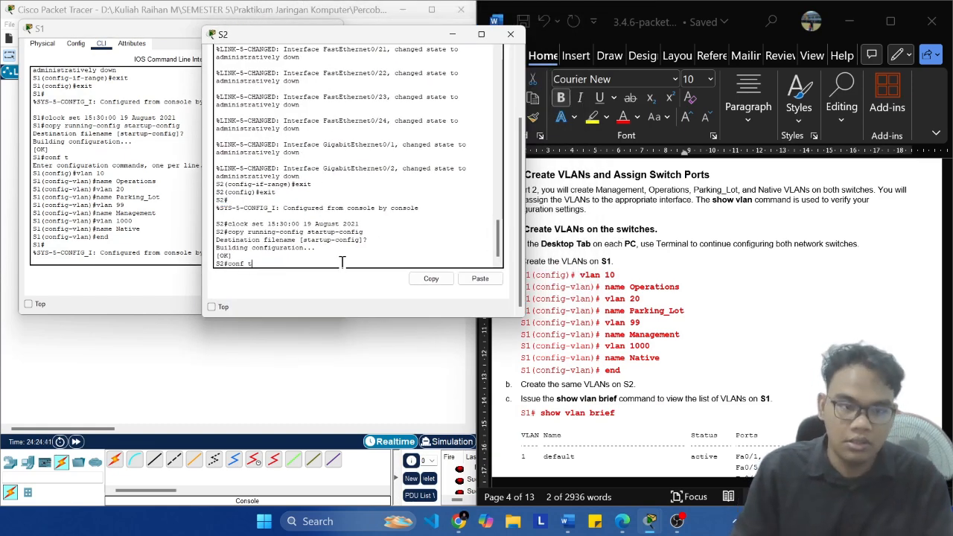
text(nf t)
key(Return)
Step: Create VLAN 10 on S2, copying the command from the lab document
click(629, 268)
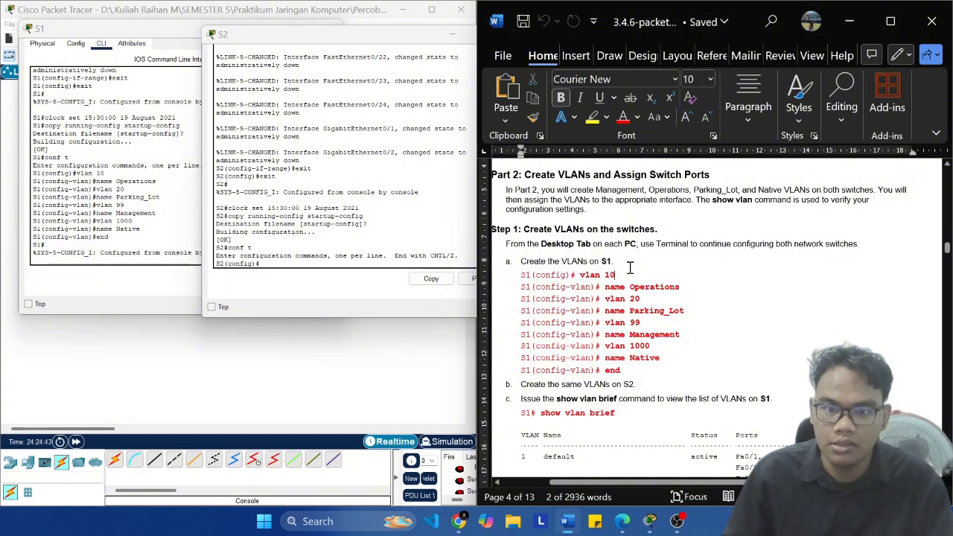
drag(615, 275, 580, 275)
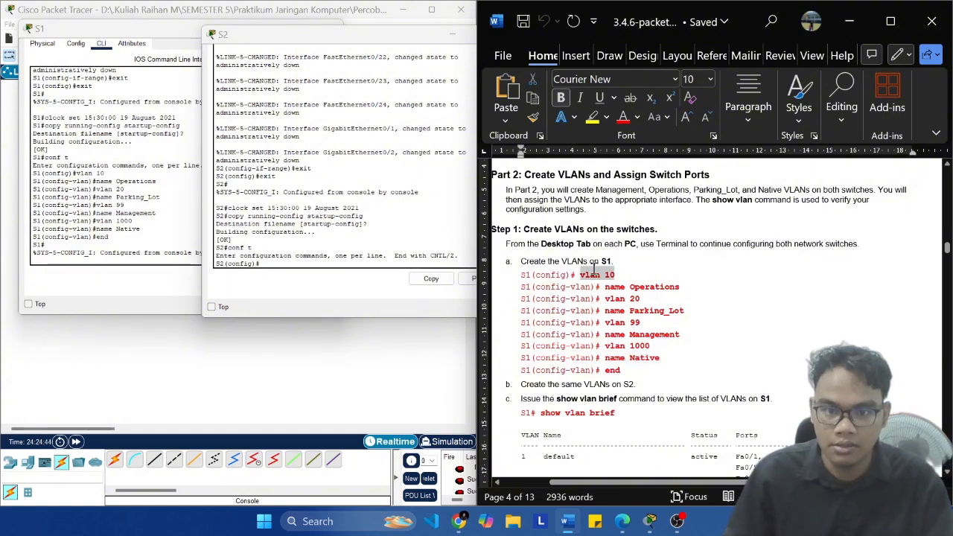
click(287, 282)
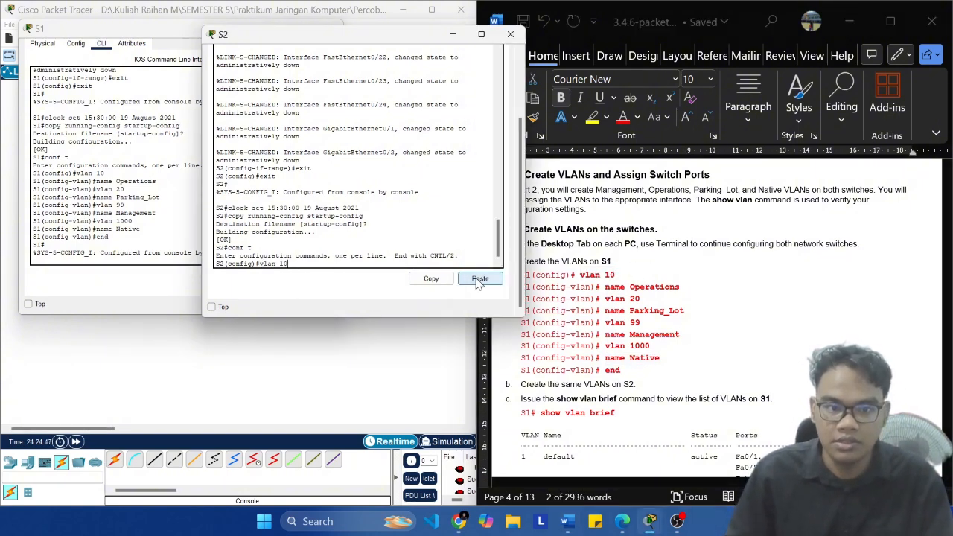
key(Return)
Step: Name VLAN 10 on S2 Operations, copying the name command from the lab document
click(703, 274)
click(702, 287)
key(ctrl+shift+Left)
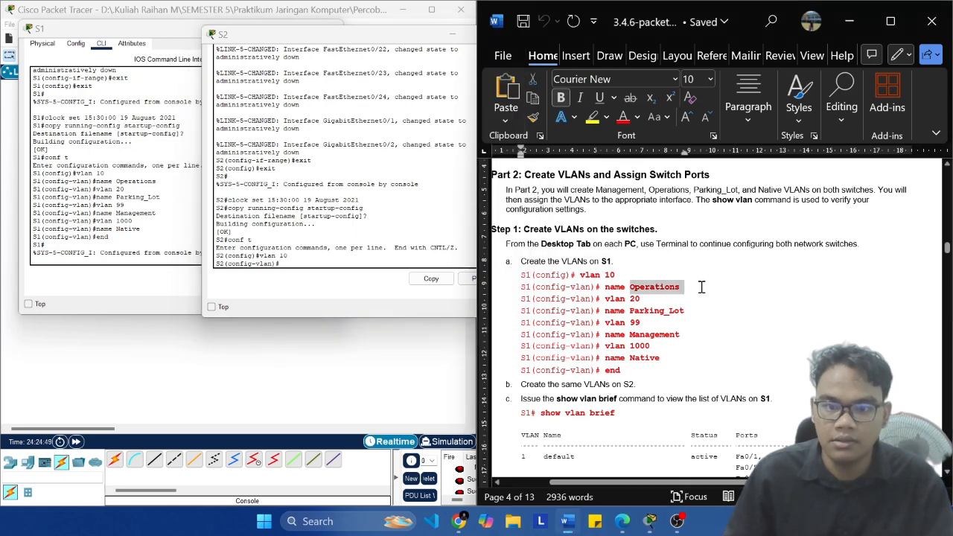
click(701, 287)
key(ctrl+shift+Left)
key(ctrl+shift+Left)
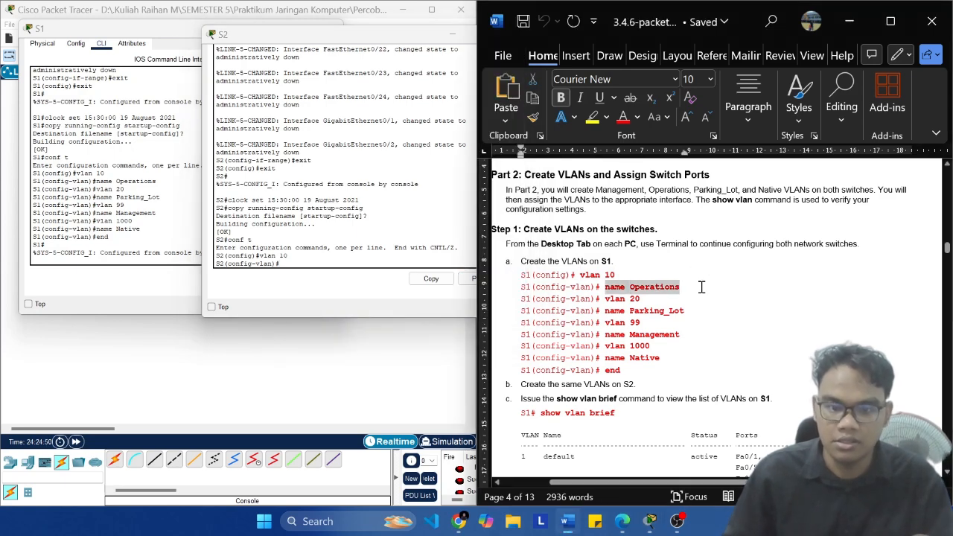
key(ctrl+c)
click(463, 292)
click(459, 281)
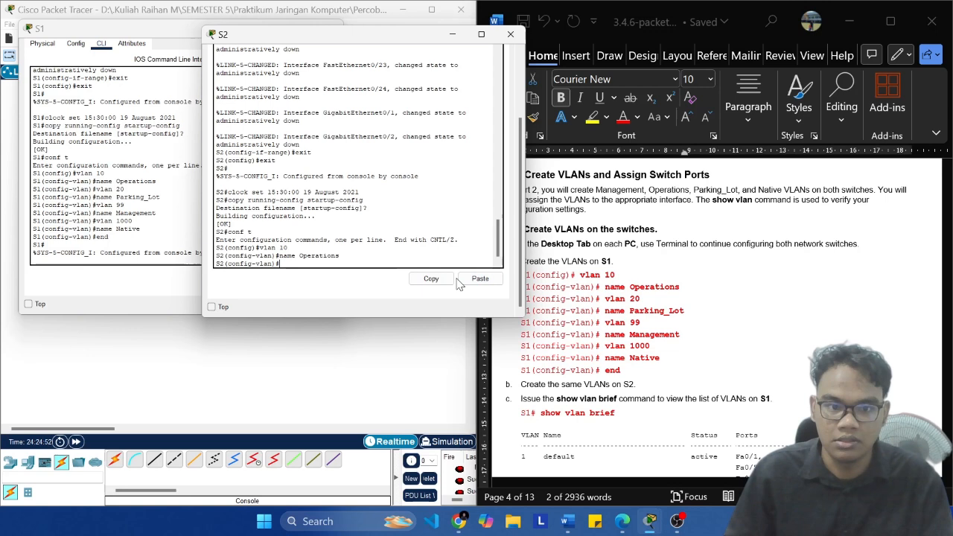
Step: Create VLAN 20 on S2, copying the command from the lab document
click(836, 319)
double_click(635, 299)
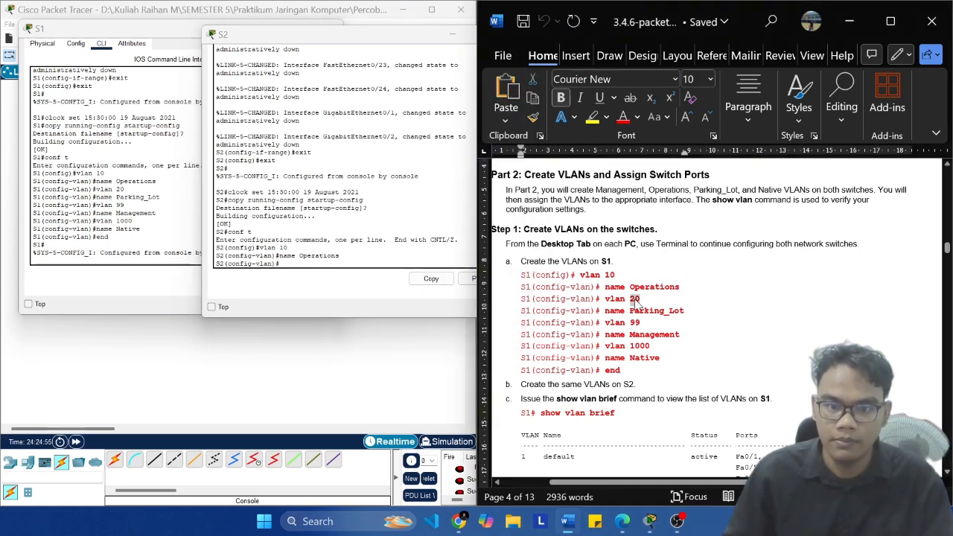
key(ctrl+shift+Left)
key(ctrl+c)
click(346, 268)
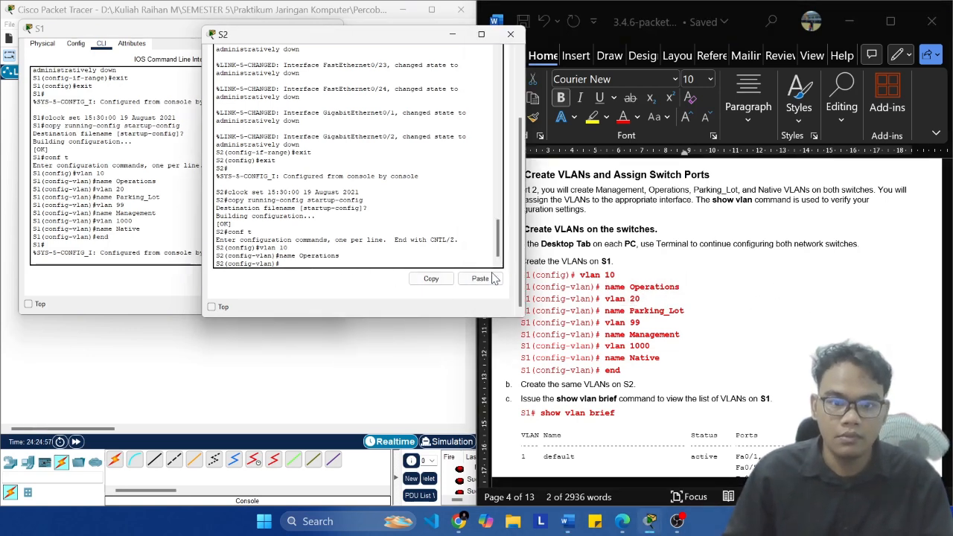
click(492, 278)
Step: Name VLAN 20 on S2 Parking_Lot, copying the name command from the lab document
key(alt+Tab)
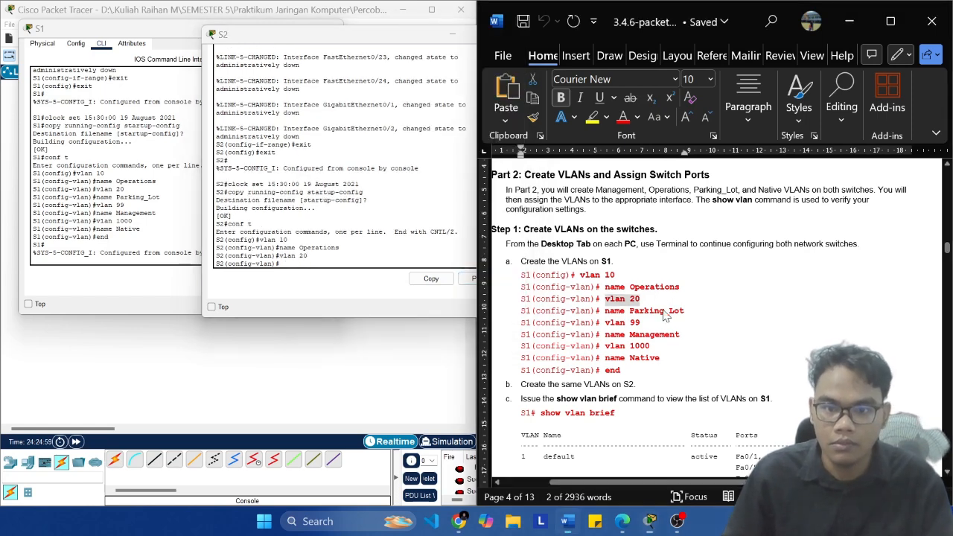
click(703, 313)
key(ctrl+shift+Left)
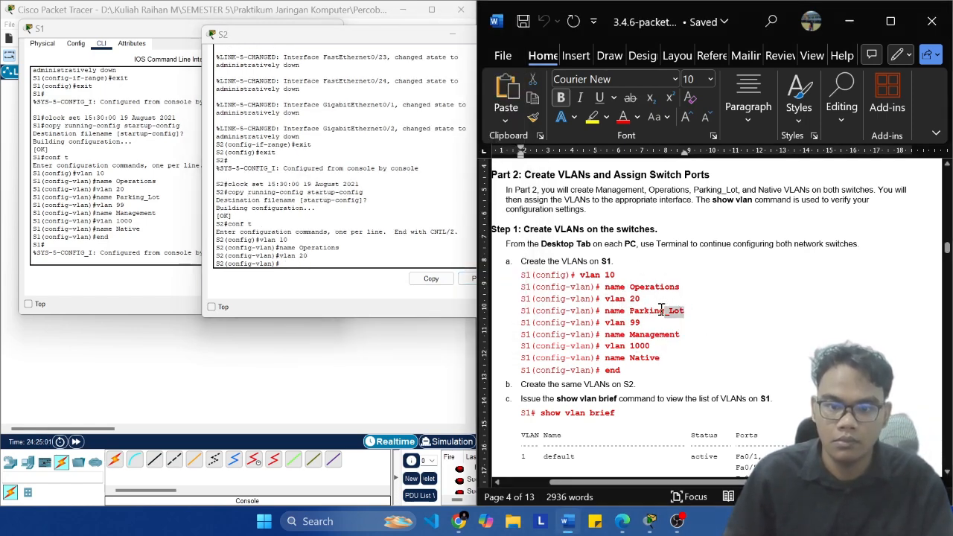
key(ctrl+shift+Left)
key(ctrl+shift+Left)
key(ctrl+c)
click(385, 257)
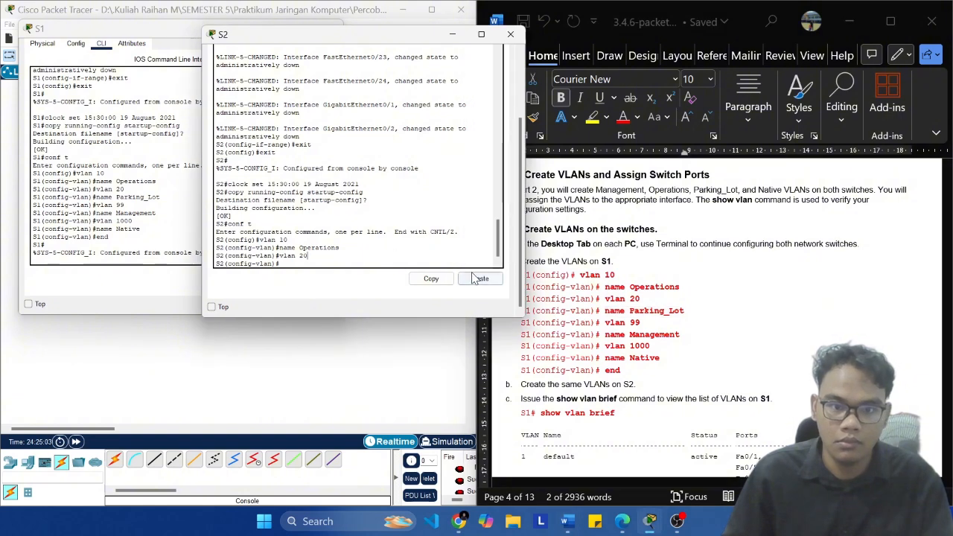
click(474, 278)
Step: Create VLAN 99 on S2, copying the command from the lab document
click(678, 334)
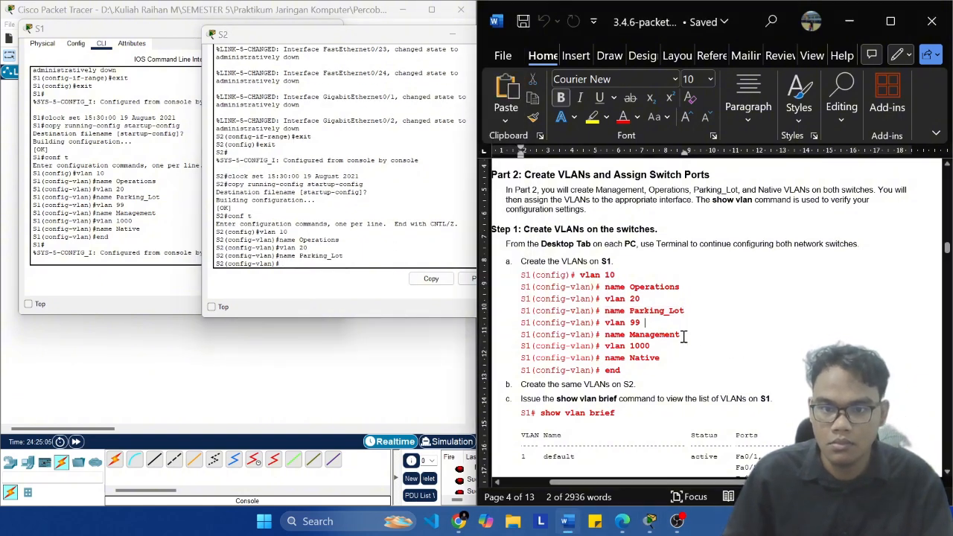
key(ctrl+shift+Left)
key(ctrl+shift+Left)
key(ctrl+c)
click(377, 286)
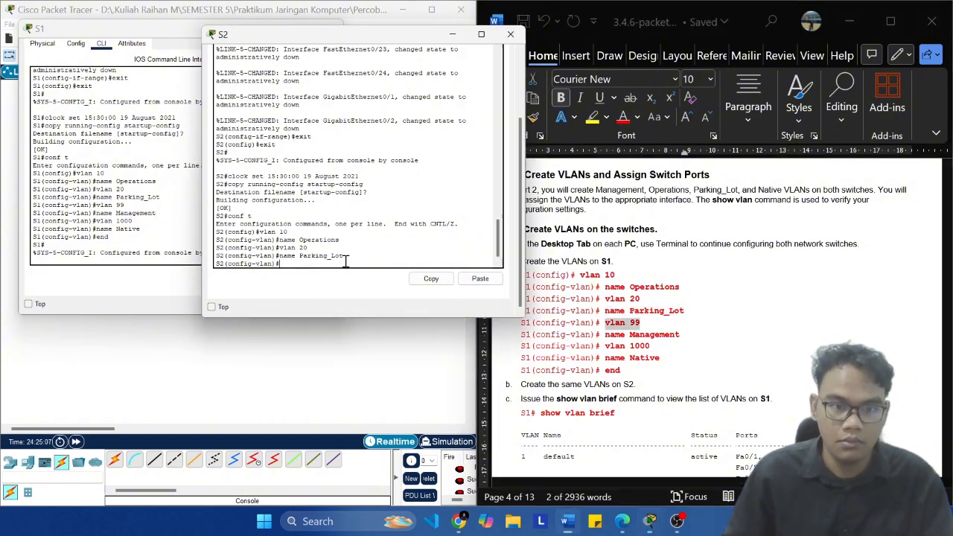
click(479, 279)
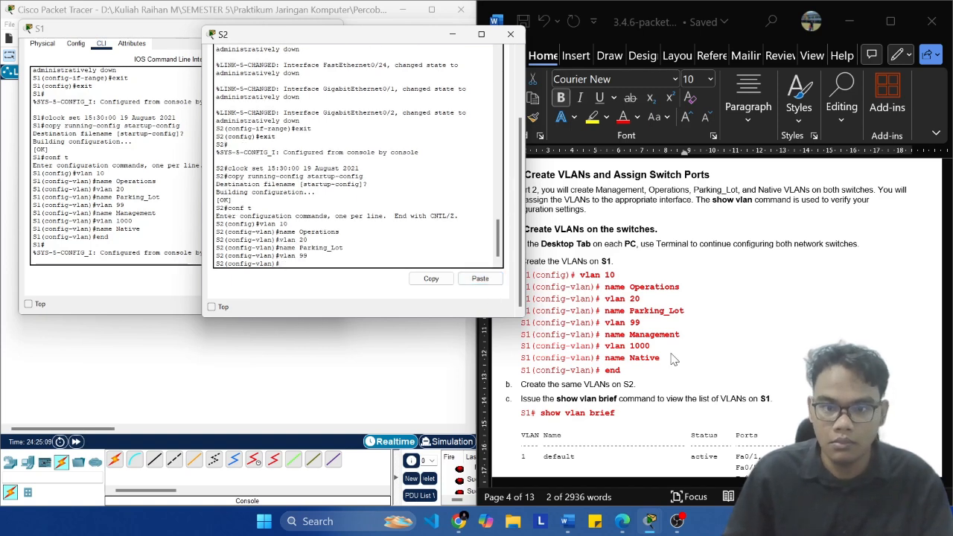
Step: Name VLAN 99 on S2 Management, copying the name command from the lab document
click(701, 339)
click(681, 337)
key(ctrl+shift+Left)
key(ctrl+shift+Left)
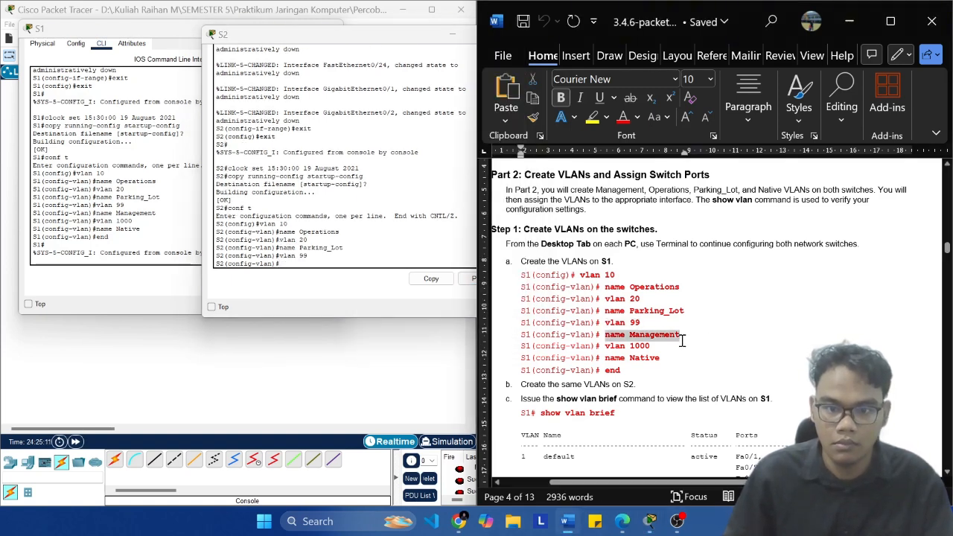
click(345, 260)
click(479, 280)
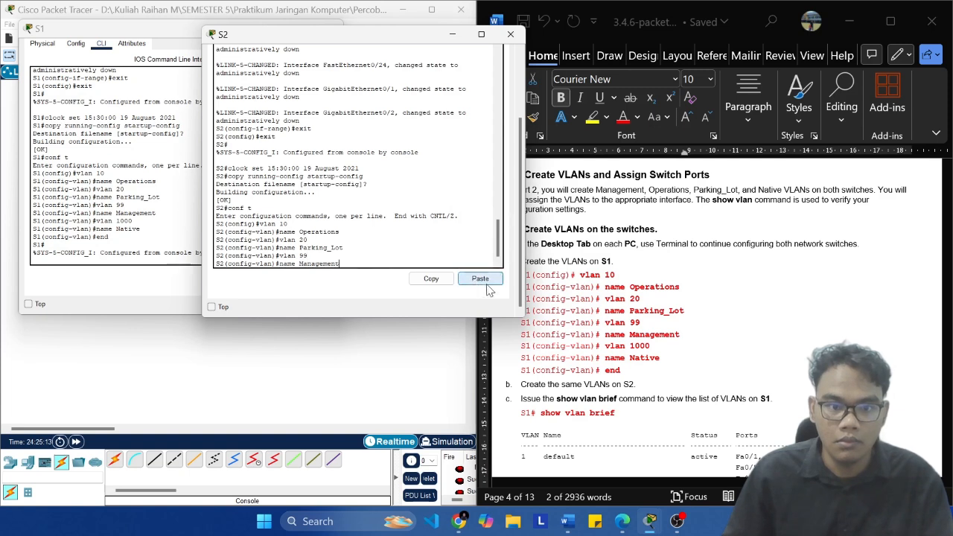
Step: Create VLAN 1000 on S2, copying the command from the lab document
click(653, 350)
click(653, 351)
key(ctrl+shift+Left)
key(ctrl+shift+Left)
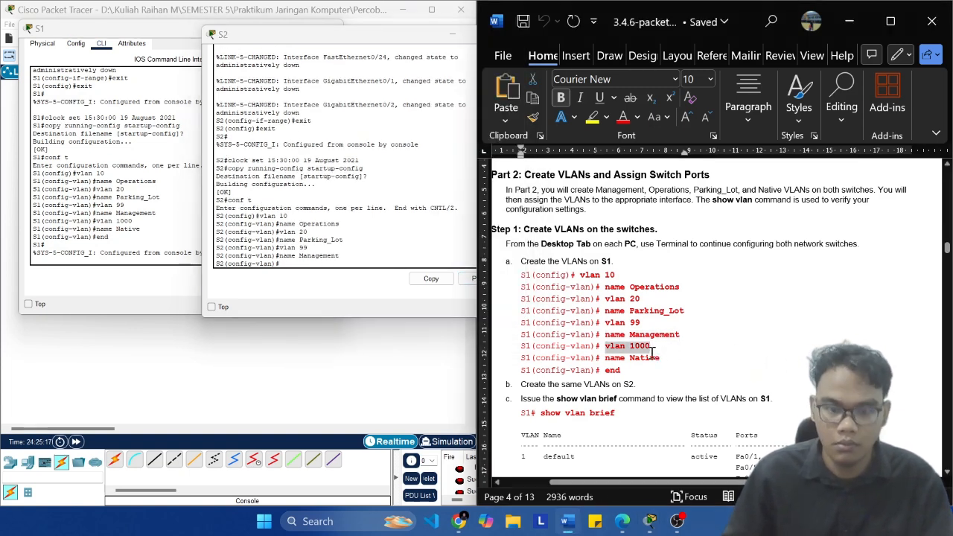
key(ctrl+c)
click(341, 253)
click(480, 278)
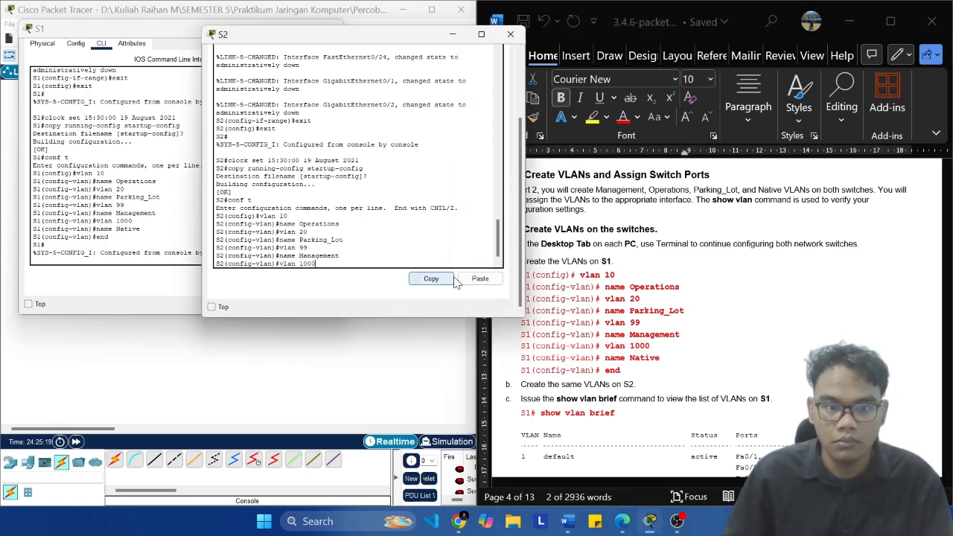
Step: Name VLAN 1000 on S2 Native, copying the name command from the lab document
click(640, 368)
click(691, 364)
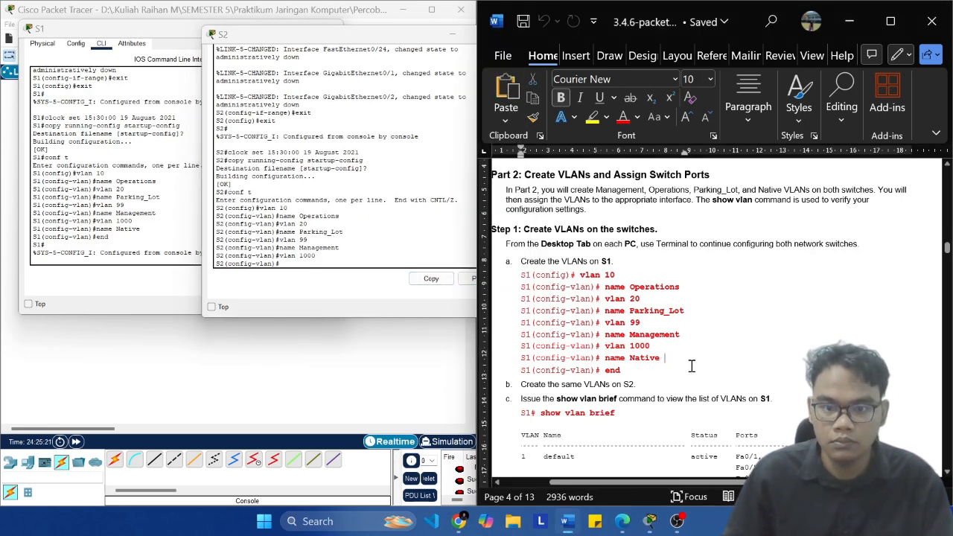
key(ctrl+shift+Left)
key(ctrl+shift+Left)
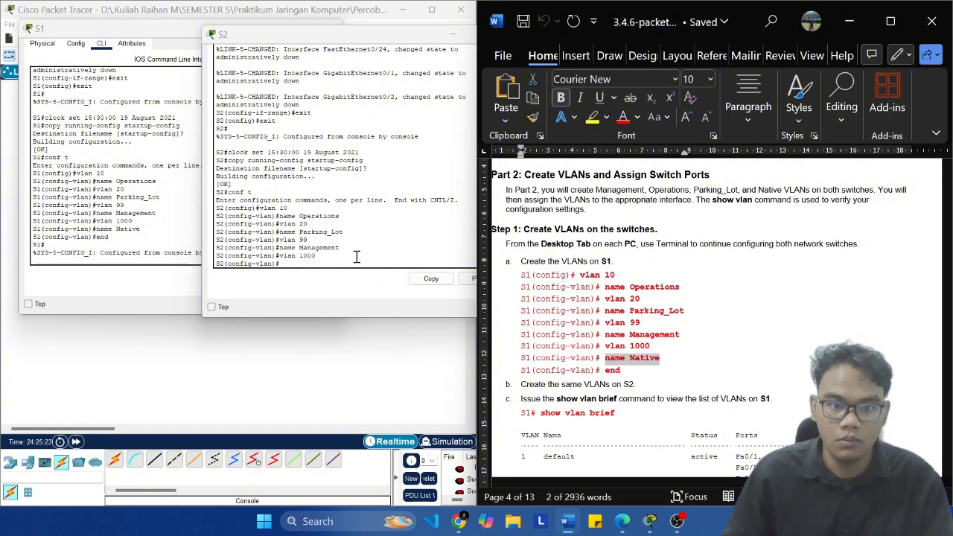
key(ctrl+c)
click(356, 256)
click(480, 279)
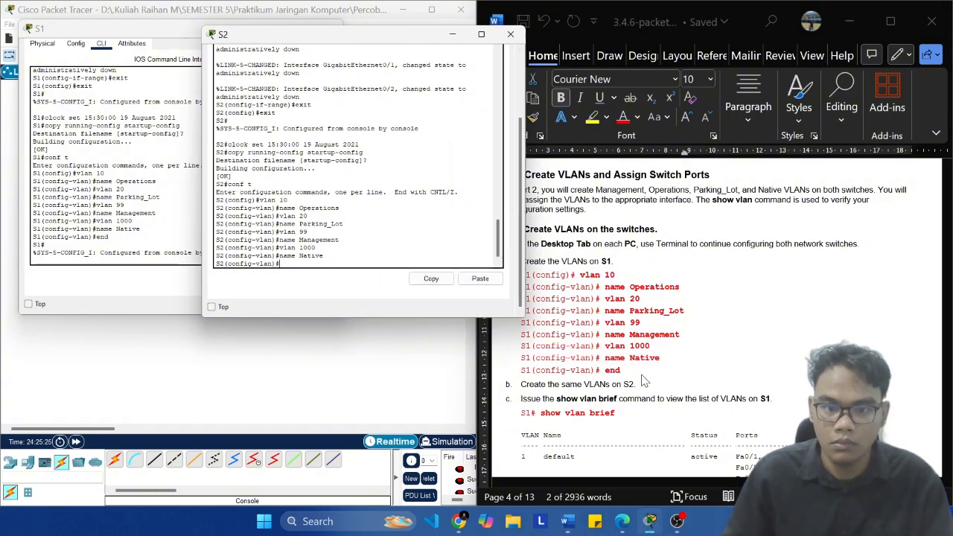
Step: Exit configuration mode on S2 with the end command and return to the privileged EXEC prompt
click(644, 381)
click(295, 276)
text(end)
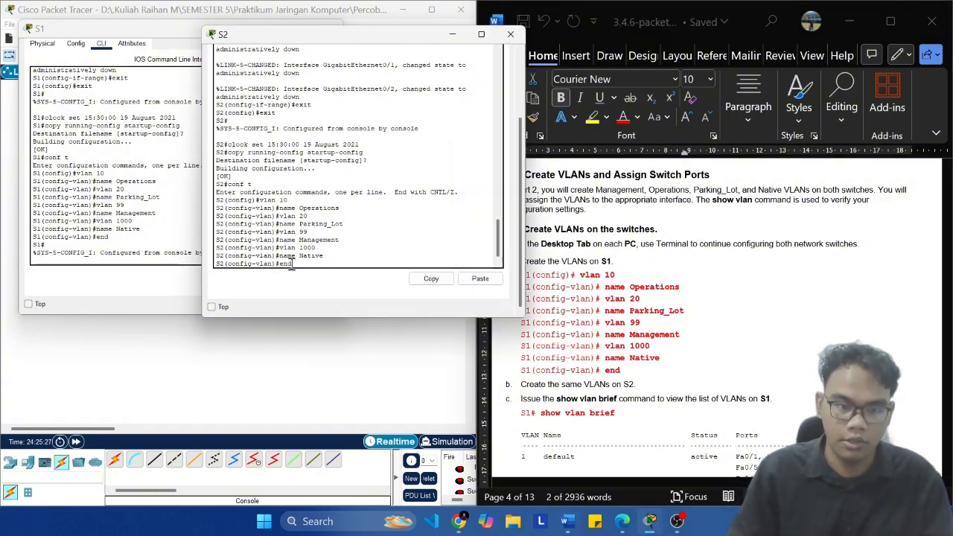
key(Return)
key(Return)
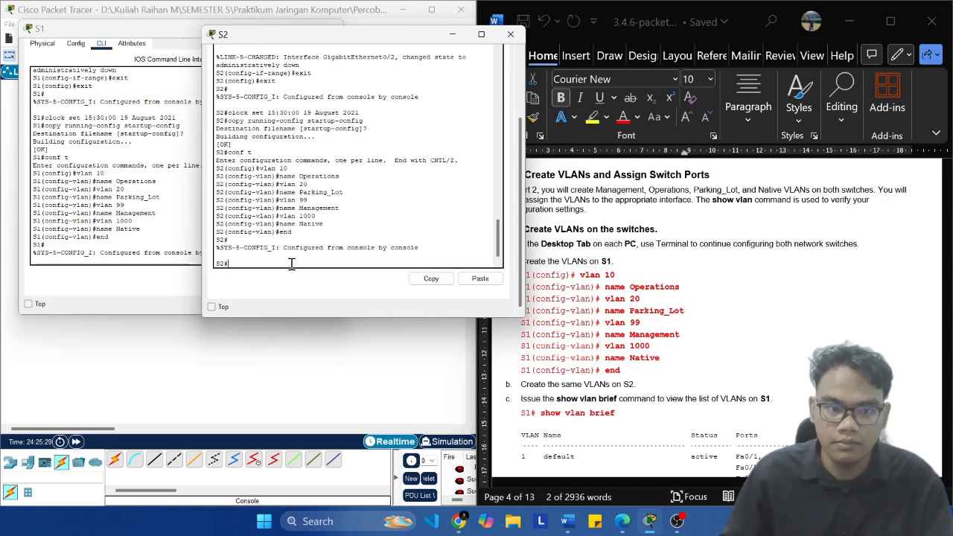
Step: List the VLANs on S1 with the show vlan brief command
scroll(574, 350, down, 2)
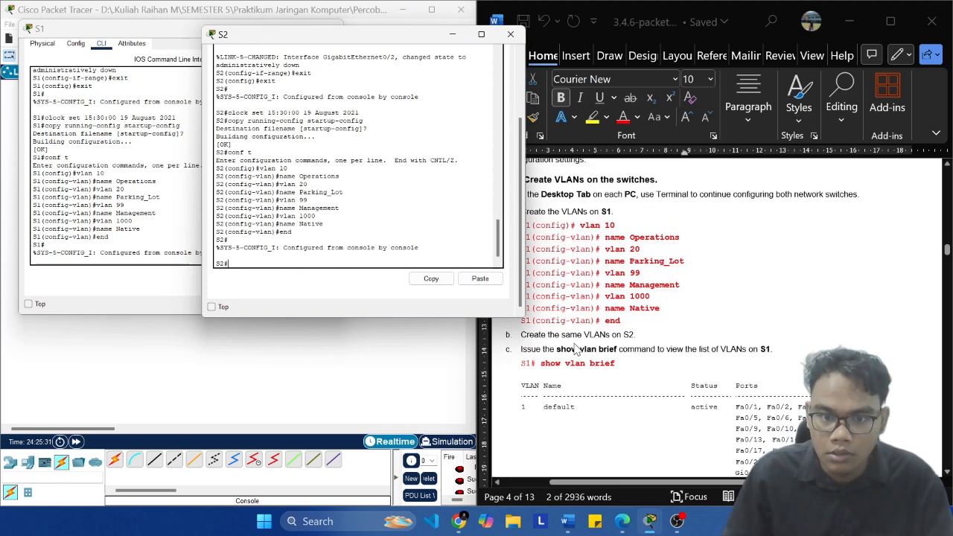
click(182, 229)
key(Return)
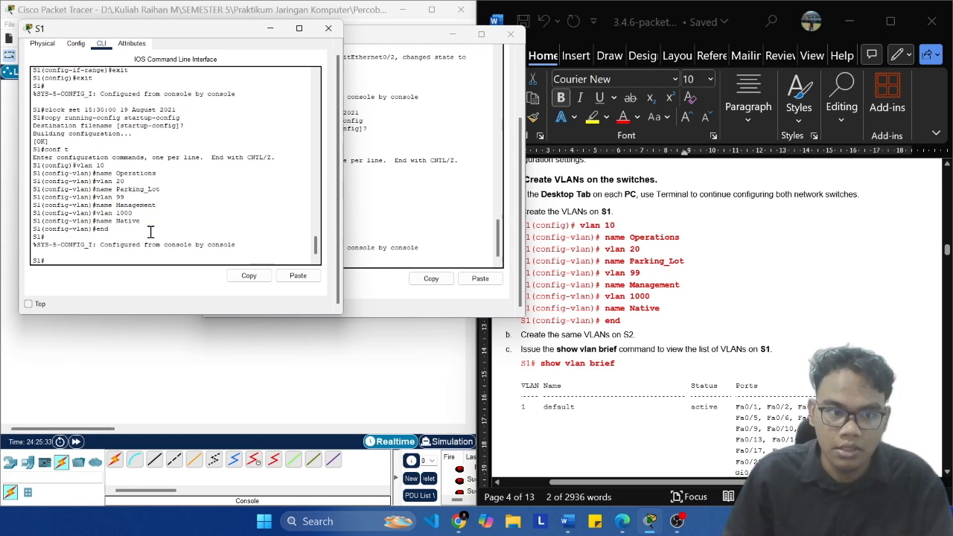
text(show vla)
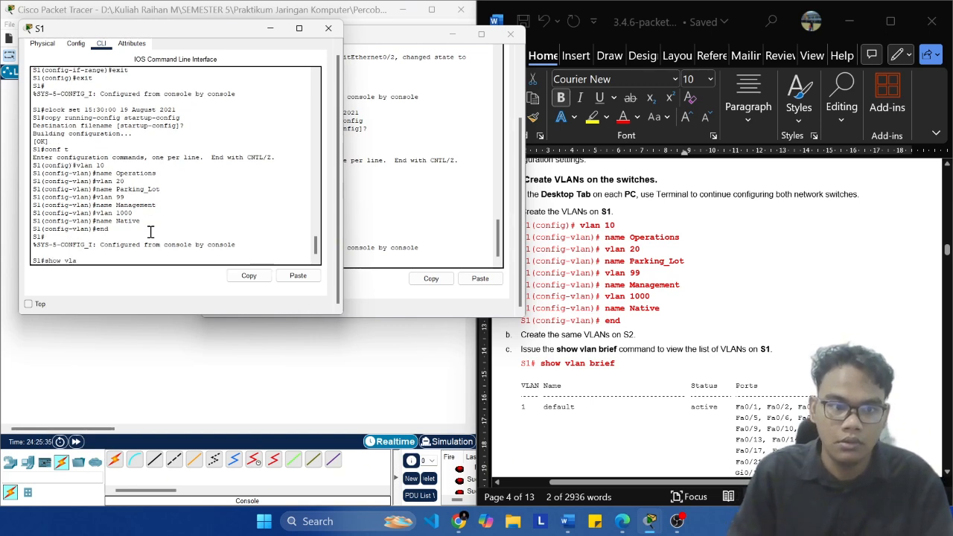
text(n brief)
key(Return)
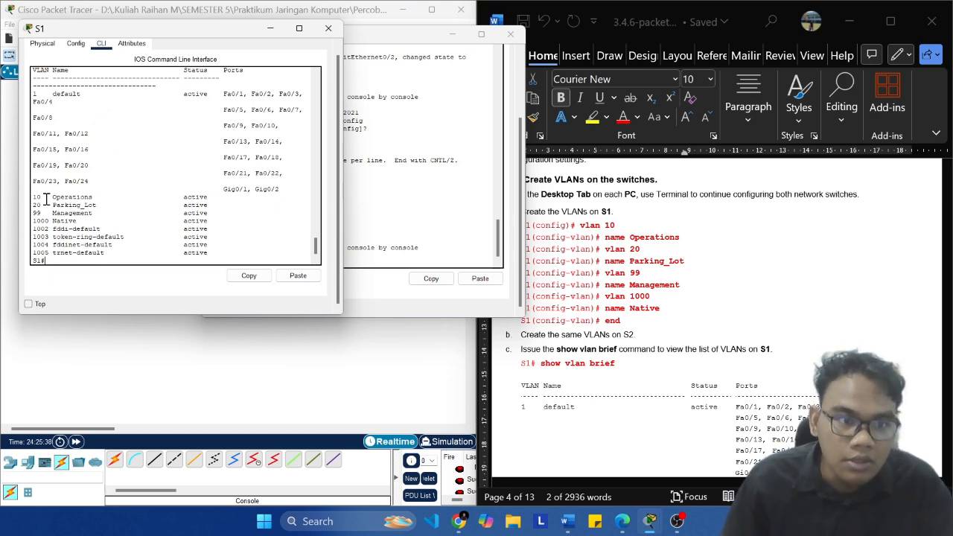
Step: Examine the entries for VLANs 10, 20, 99 and 1000 in S1's VLAN list
drag(34, 197, 228, 250)
click(228, 238)
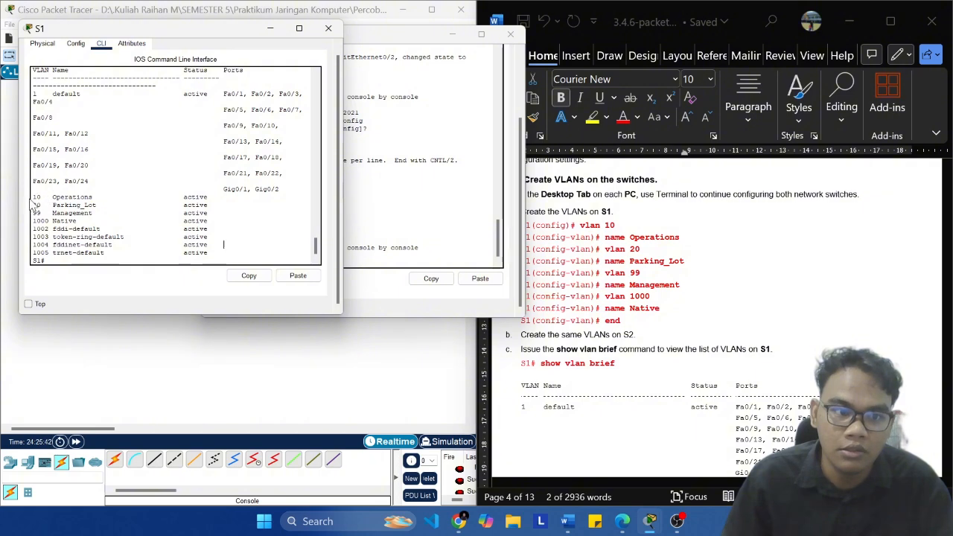
drag(45, 200, 234, 223)
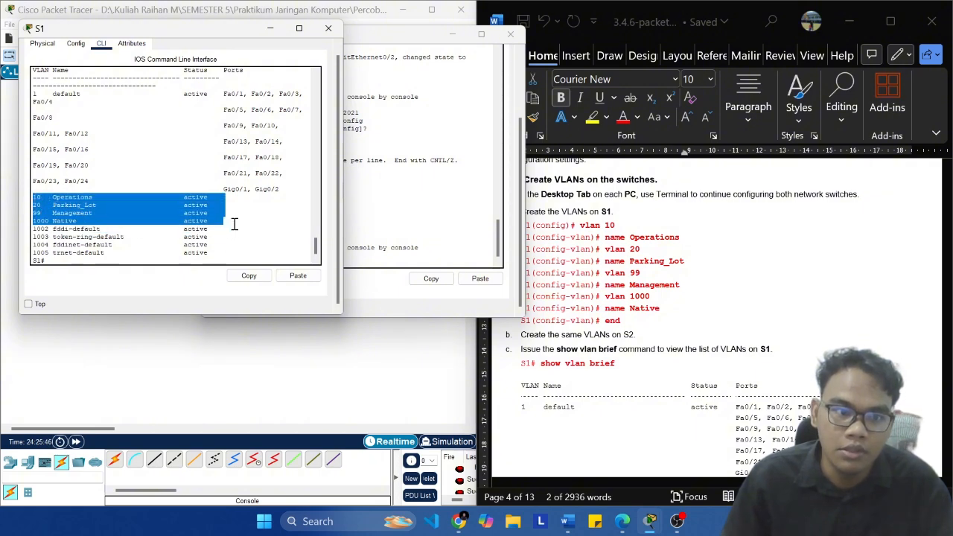
Step: List the VLANs on S2 with the show vlan brief command and examine the entries for VLANs 10, 20, 99 and 1000
click(415, 226)
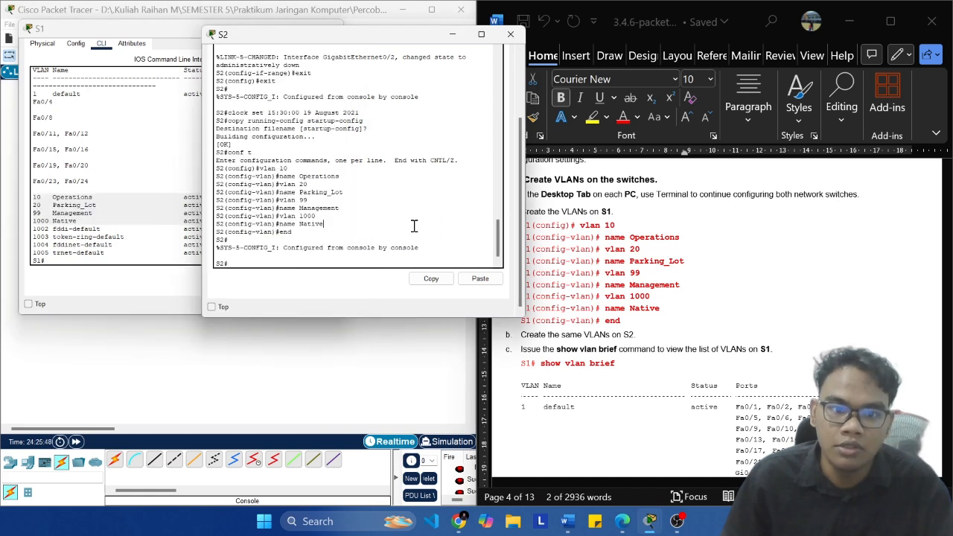
text(s)
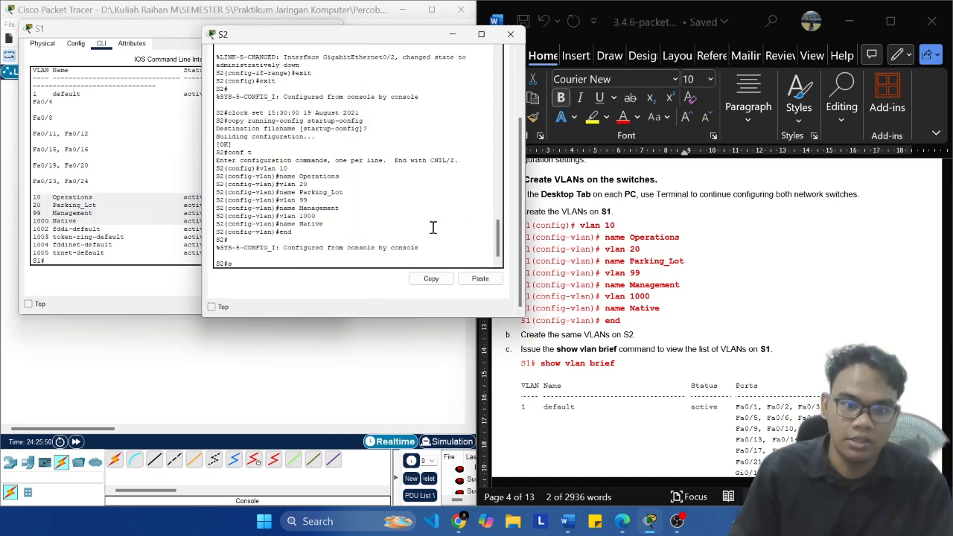
text(how vlan brie)
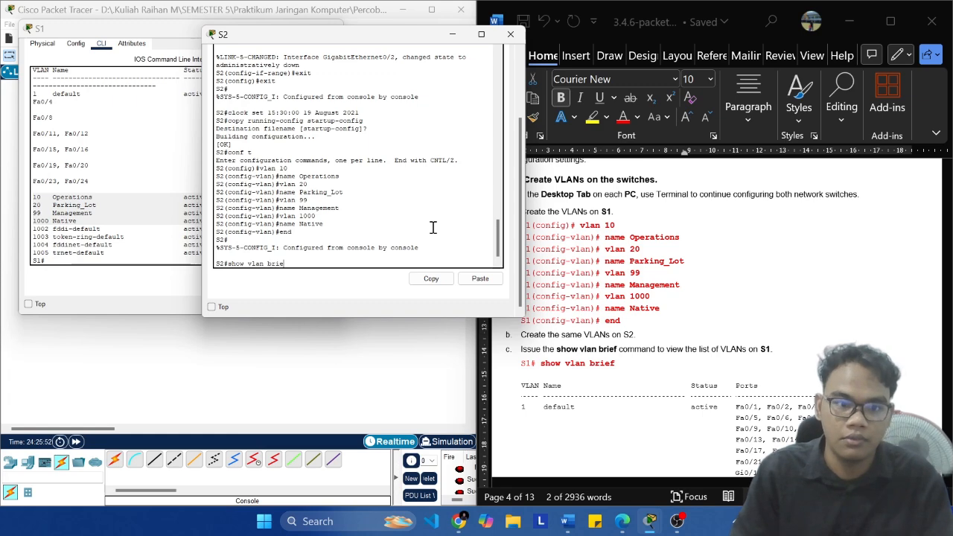
text(f)
key(Return)
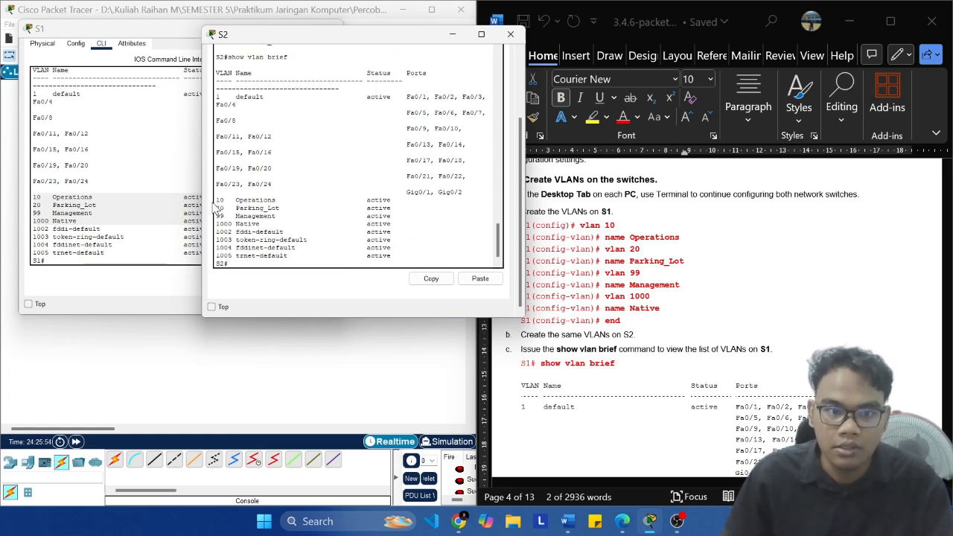
drag(217, 202, 409, 227)
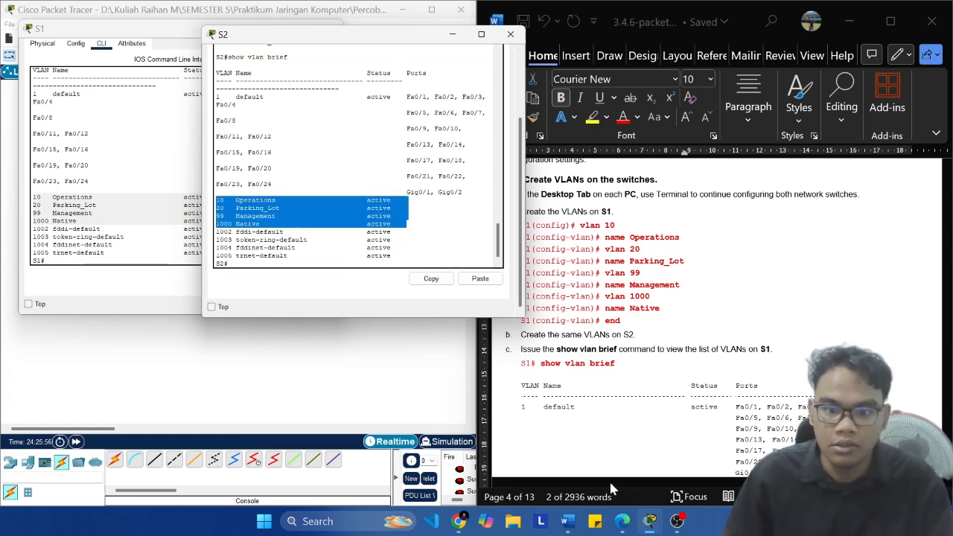
click(679, 524)
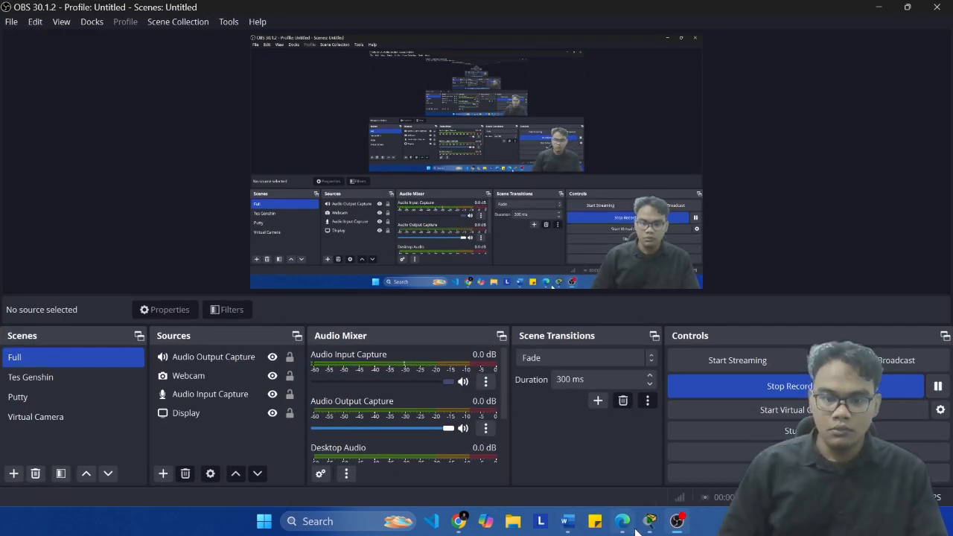
mouse_move(649, 521)
click(490, 465)
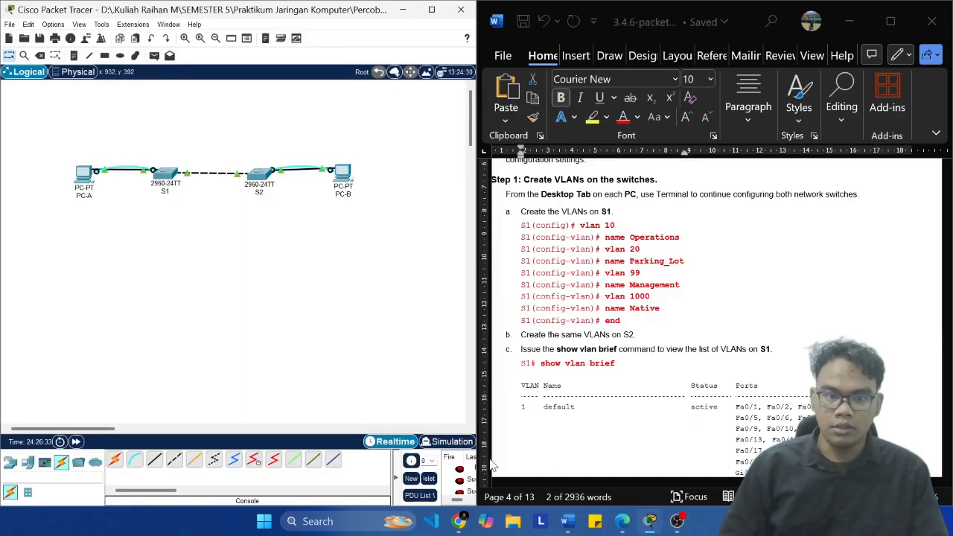
click(623, 477)
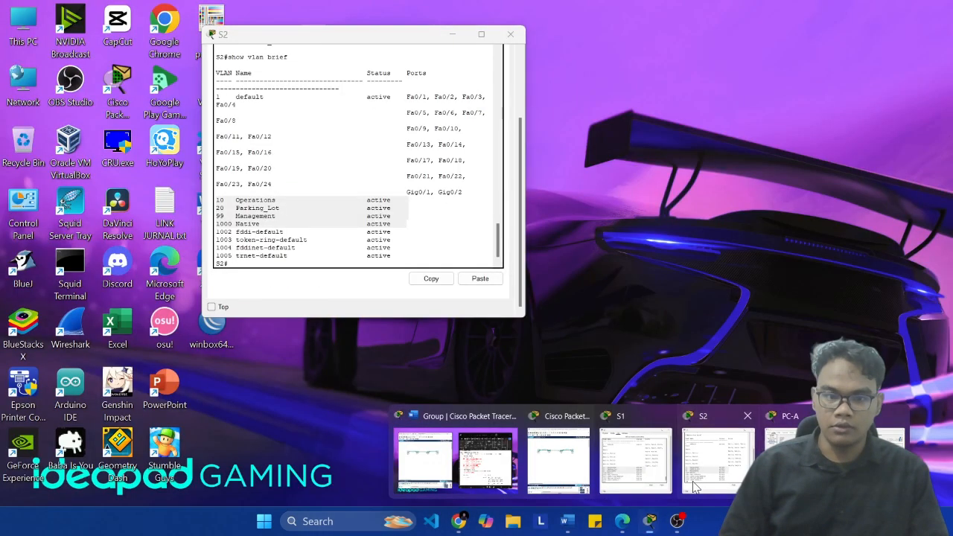
click(707, 454)
click(147, 227)
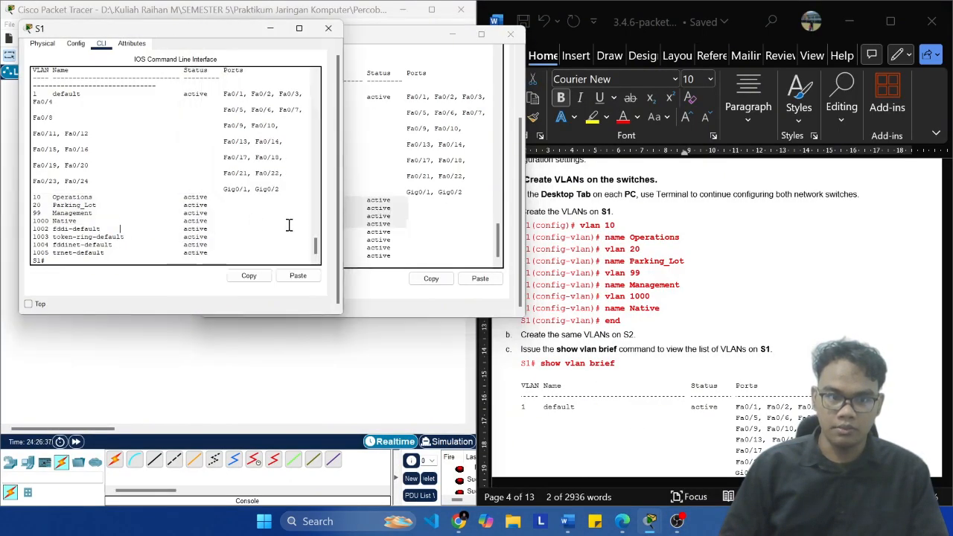
click(369, 224)
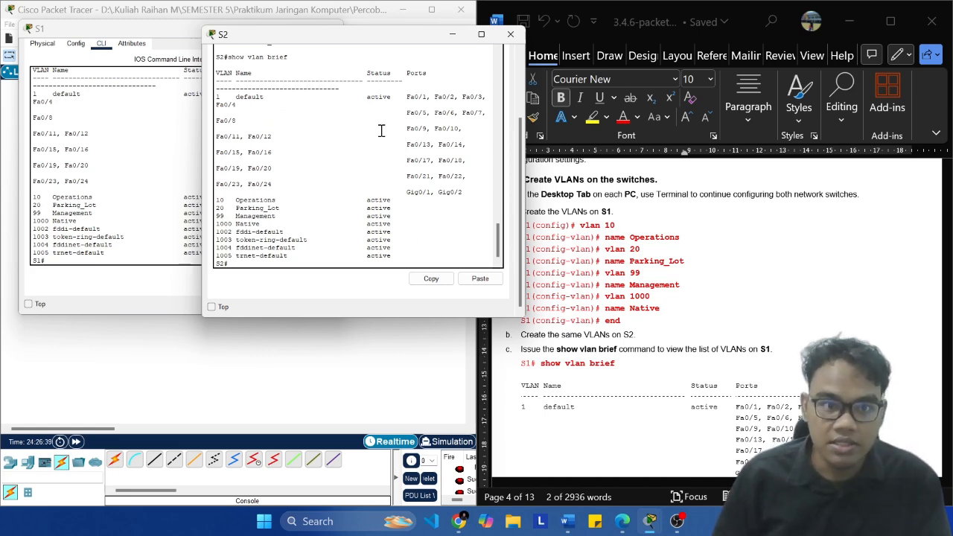
Step: Review the expected show vlan brief output and the default VLAN question in the lab document
drag(523, 283, 477, 283)
scroll(603, 347, down, 5)
scroll(613, 347, down, 2)
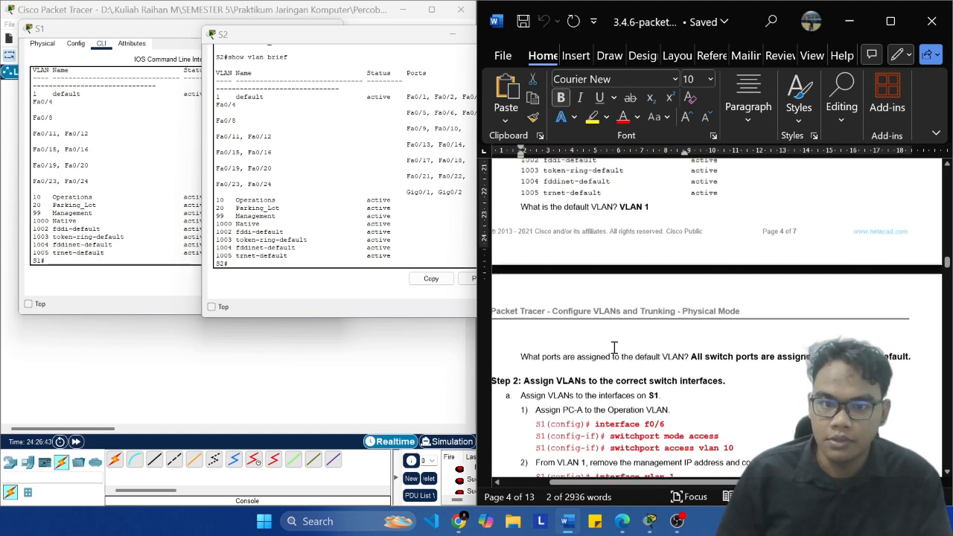
scroll(613, 344, up, 5)
scroll(614, 365, up, 1)
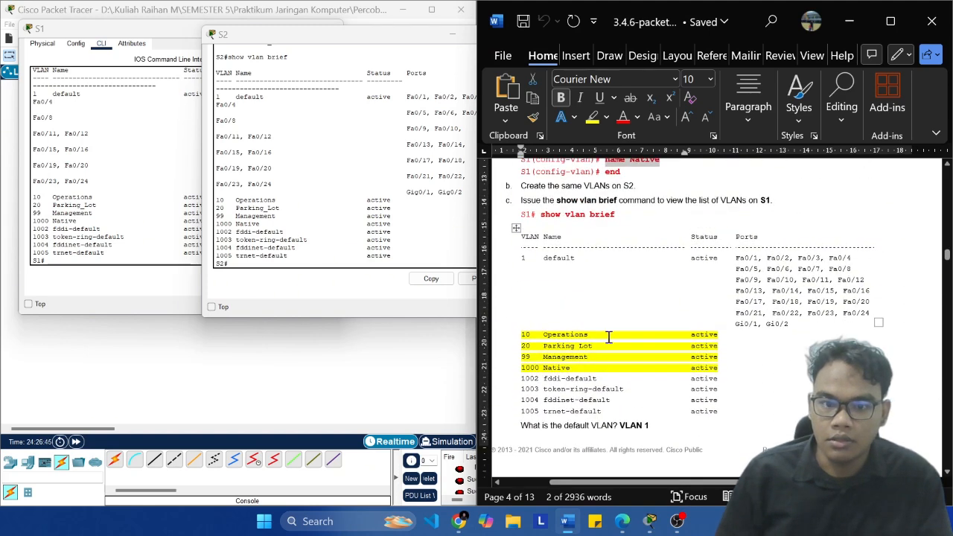
scroll(607, 313, down, 1)
scroll(604, 296, up, 1)
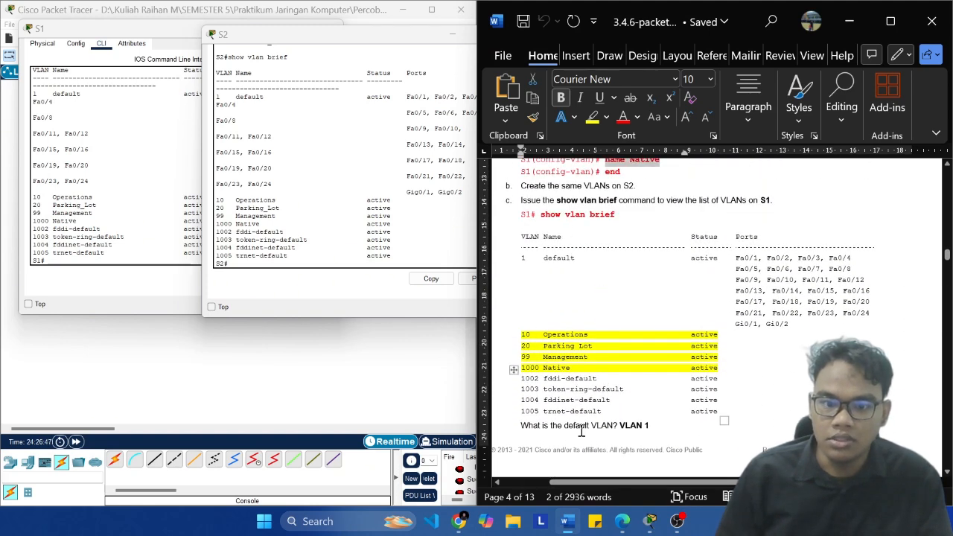
scroll(283, 216, up, 2)
Step: Check the default VLAN entry in the VLAN lists of S2 and S1 to answer the lab document's question
click(291, 210)
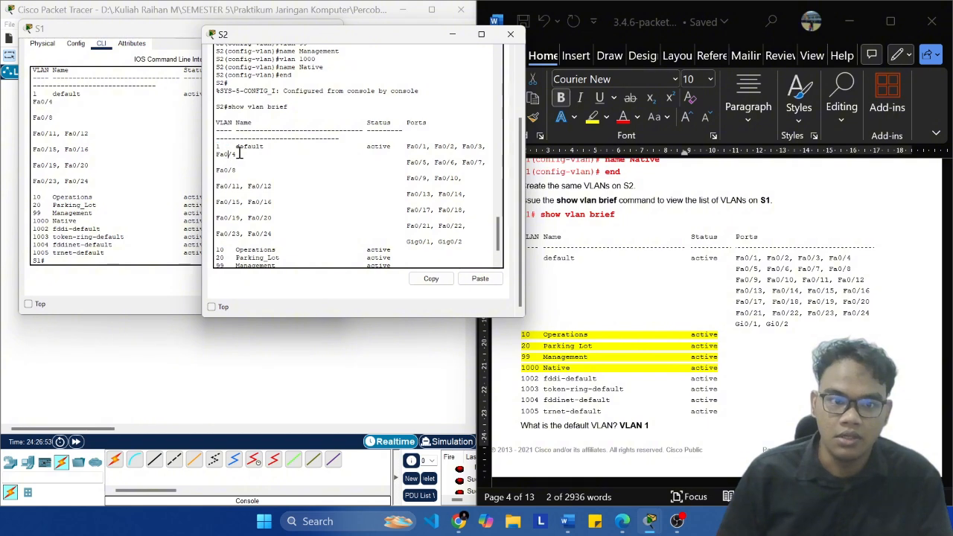
drag(233, 153, 274, 146)
click(336, 160)
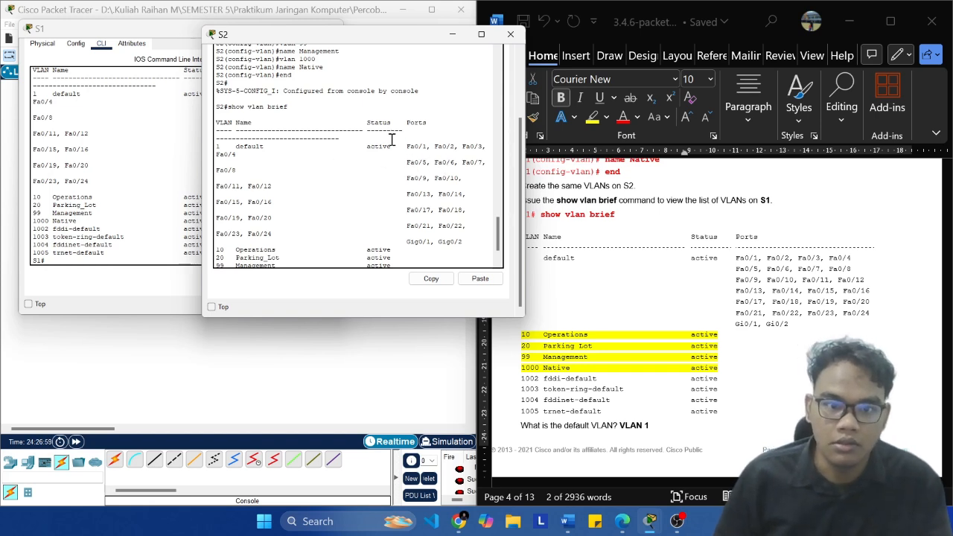
drag(399, 146, 403, 200)
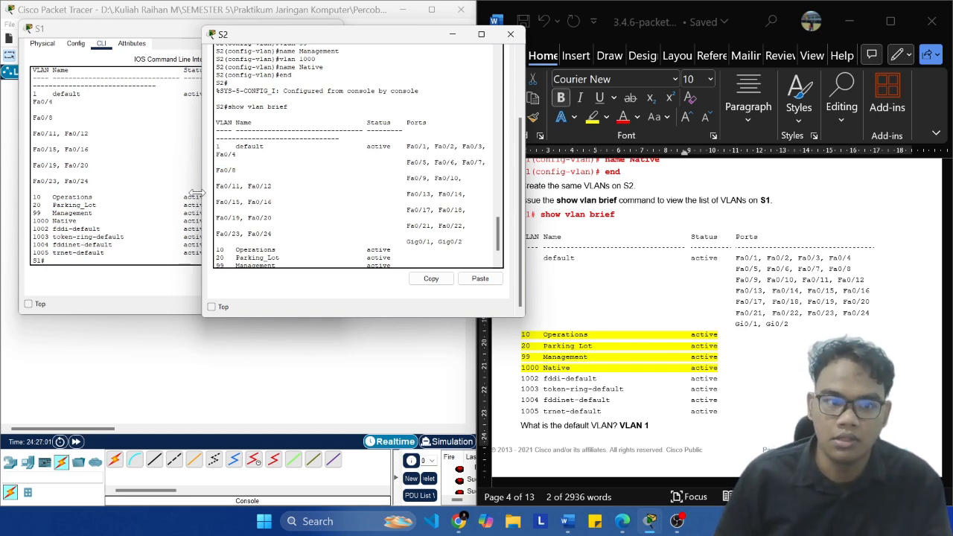
click(192, 213)
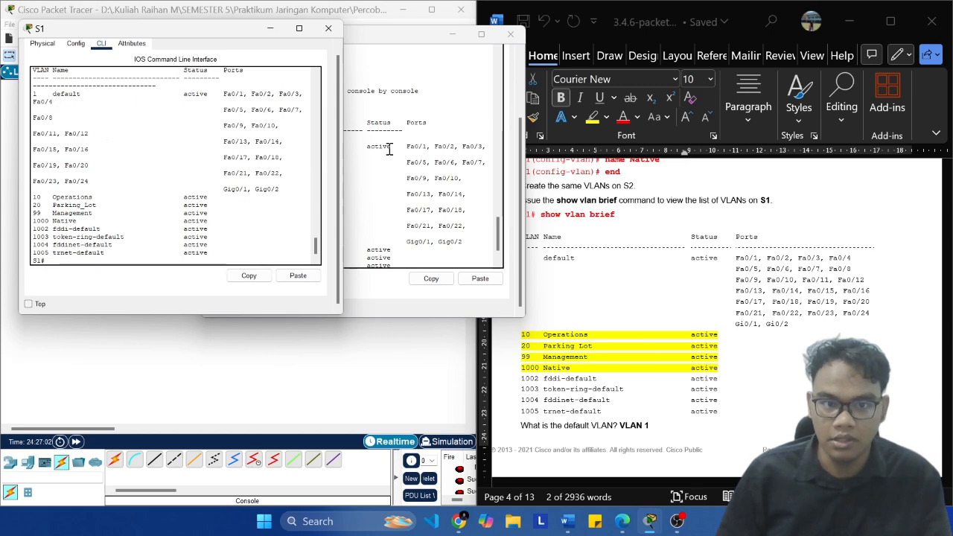
click(349, 165)
click(602, 367)
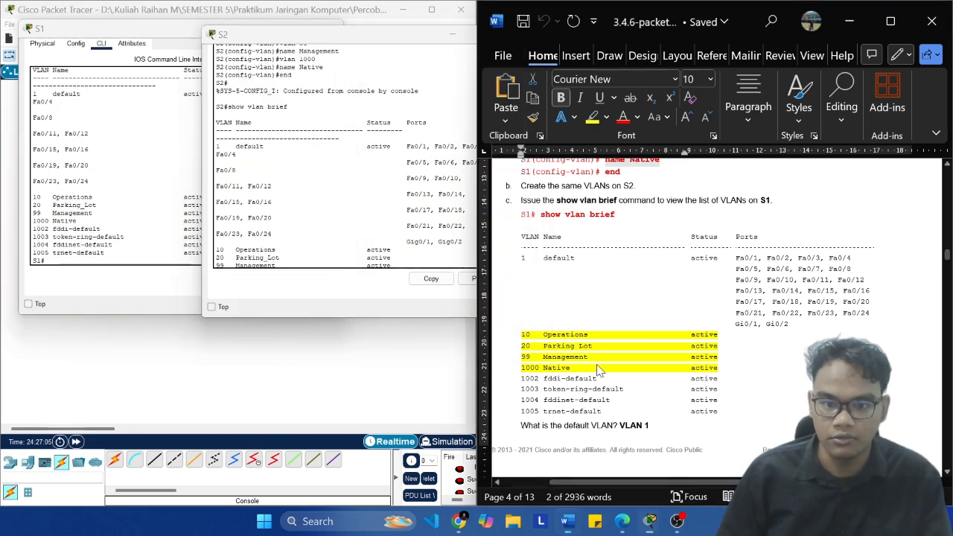
Step: Read the question about default VLAN port assignments and check the ports listed for VLAN 1 on S1 and S2
scroll(602, 365, down, 6)
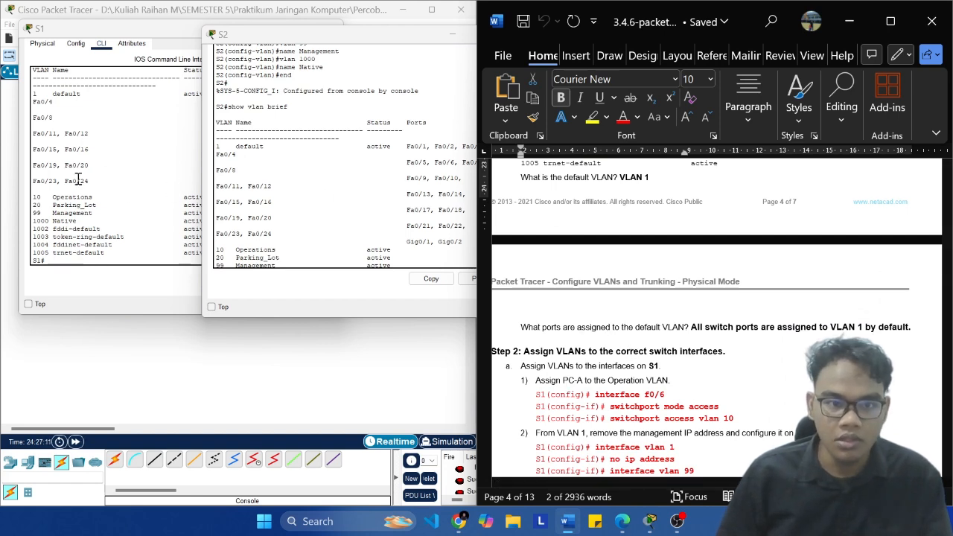
click(102, 159)
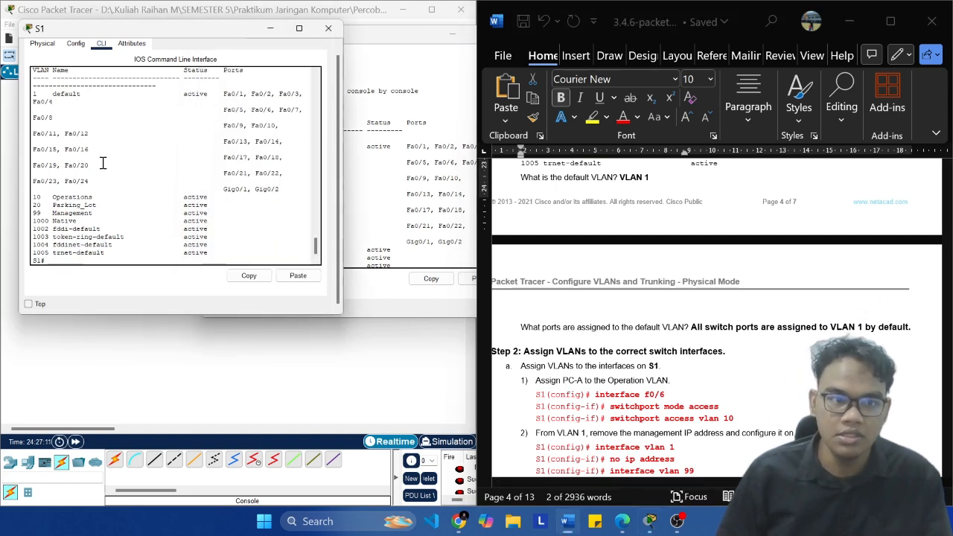
click(407, 219)
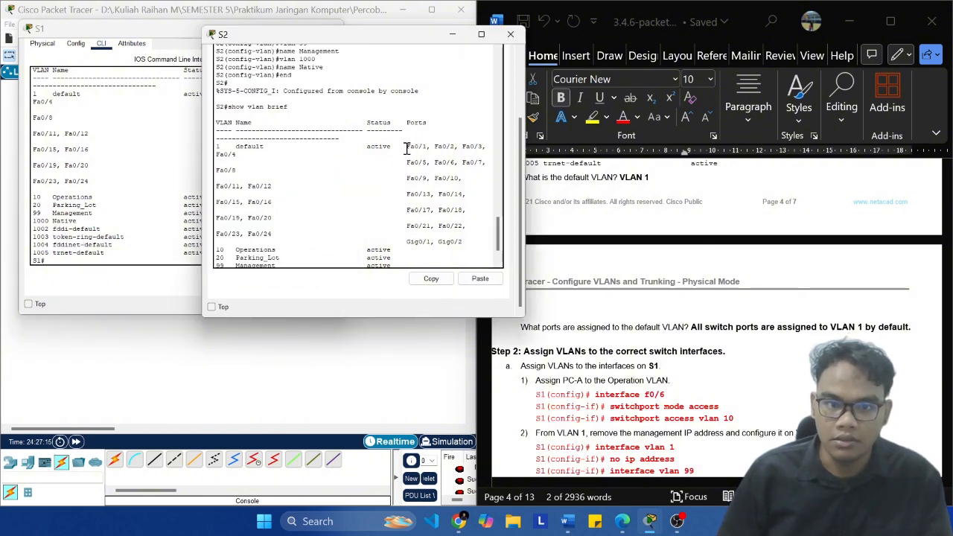
drag(407, 148, 478, 187)
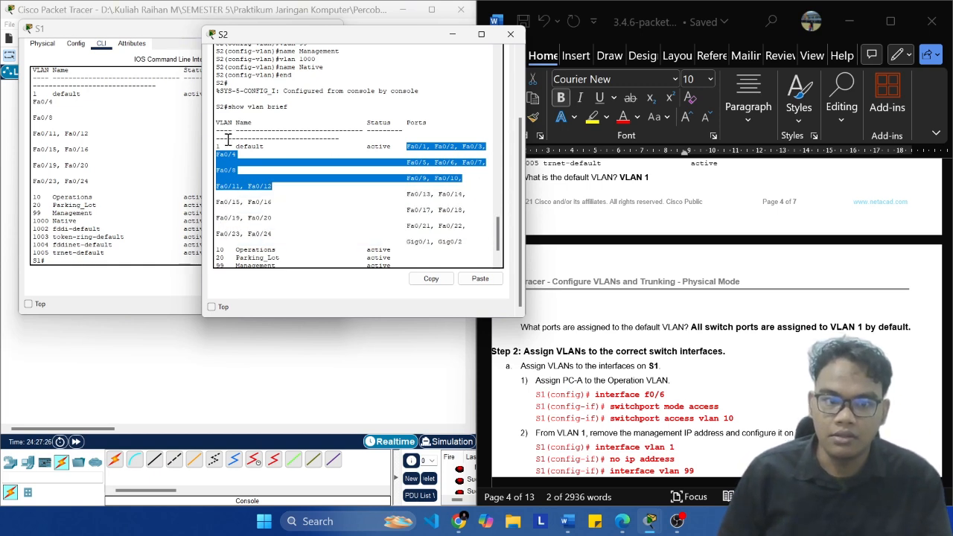
drag(218, 146, 216, 46)
click(300, 204)
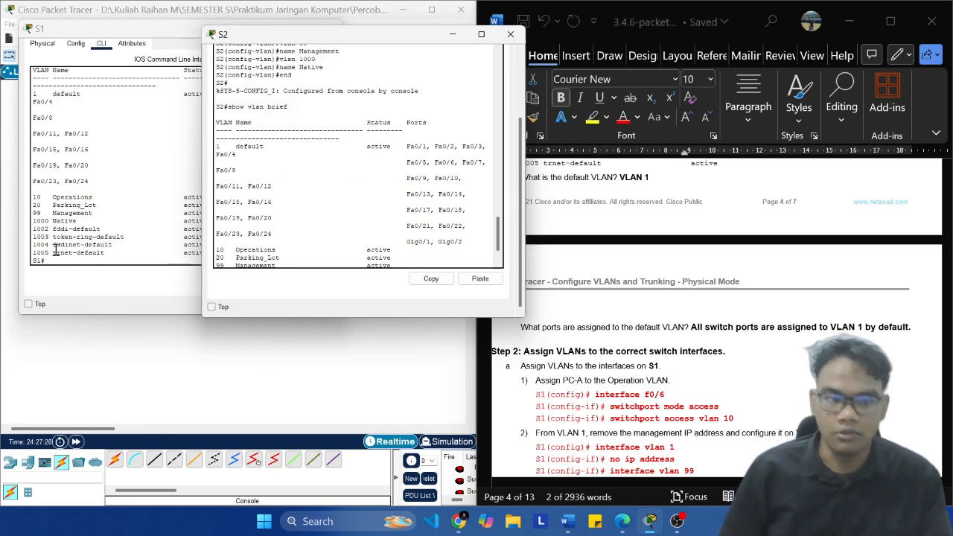
click(55, 250)
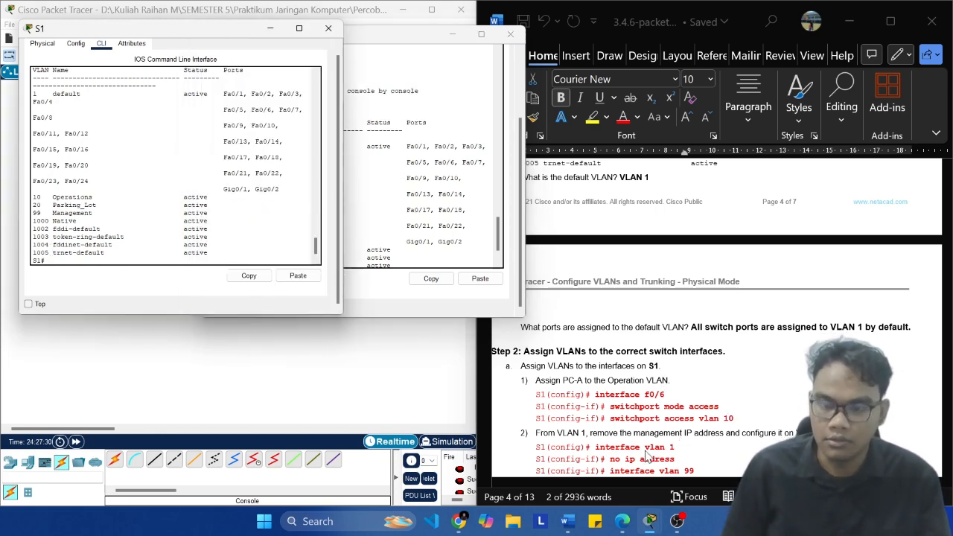
Step: Read Step 2 of the lab document on assigning VLANs to the interfaces of S1
scroll(646, 457, down, 1)
click(660, 350)
scroll(560, 326, down, 1)
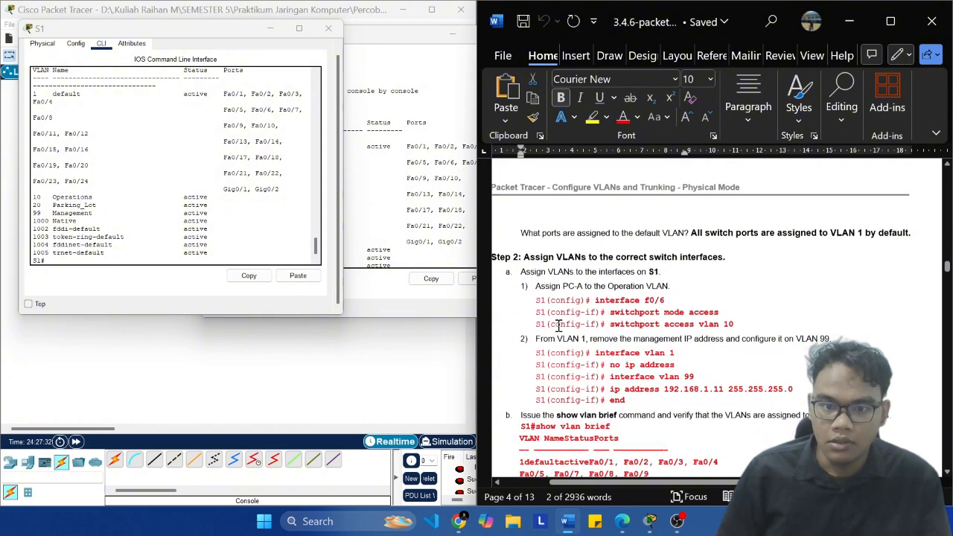
scroll(560, 326, down, 1)
click(236, 166)
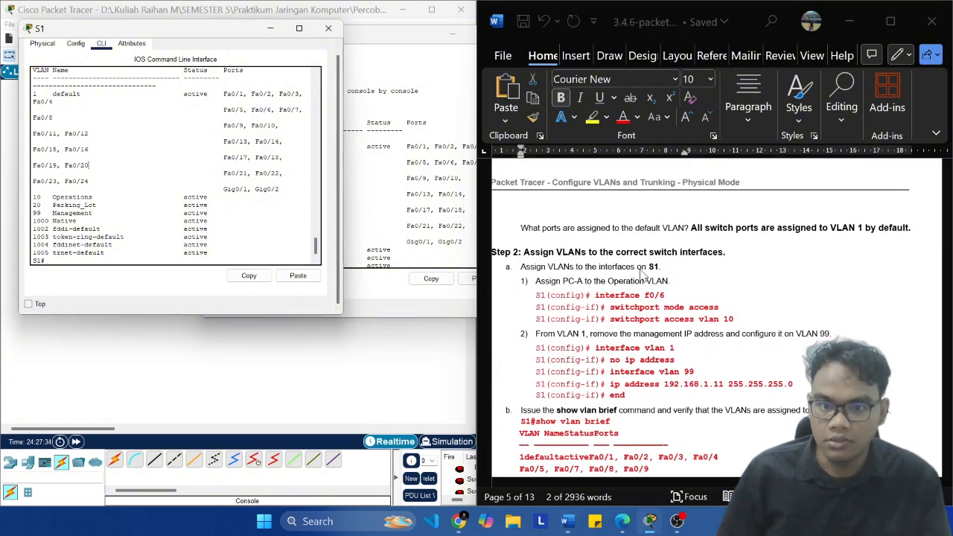
scroll(225, 146, down, 1)
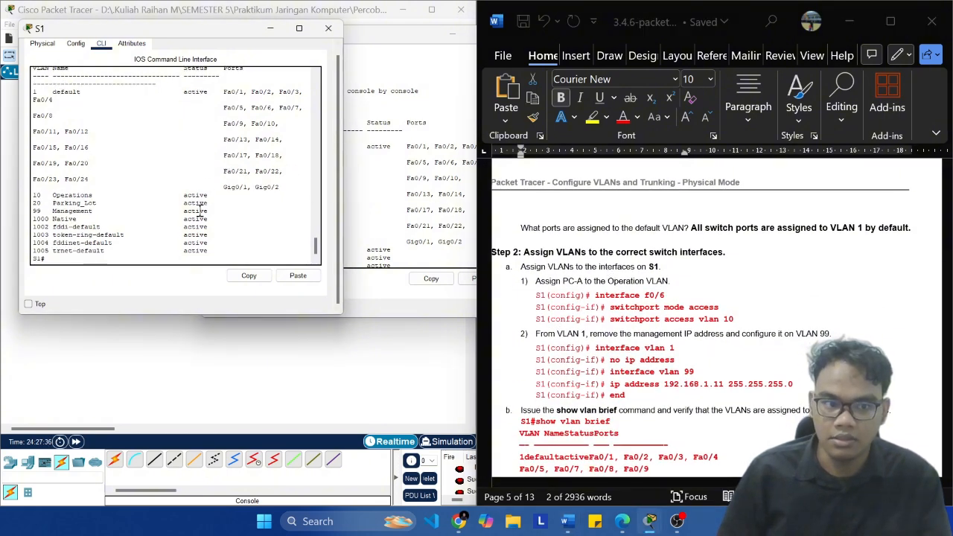
click(563, 269)
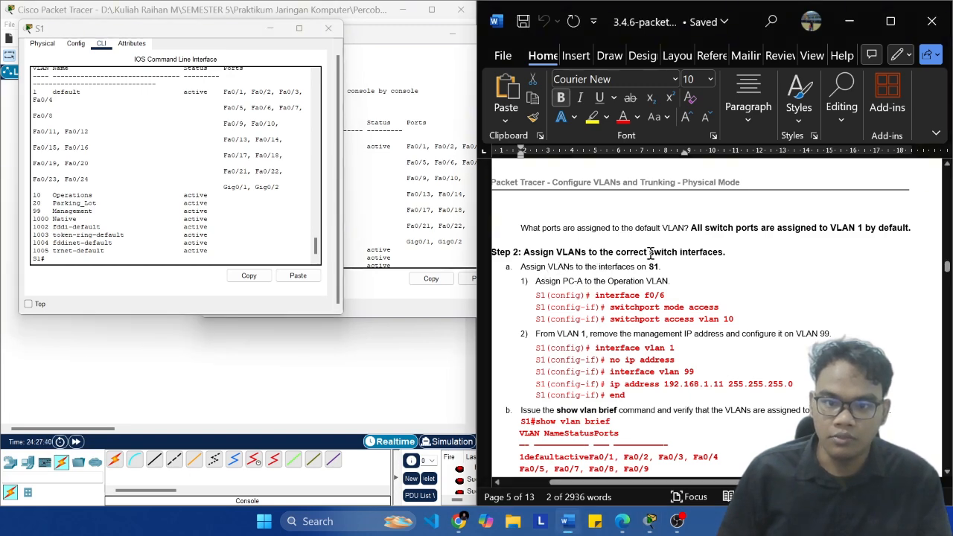
scroll(624, 272, down, 2)
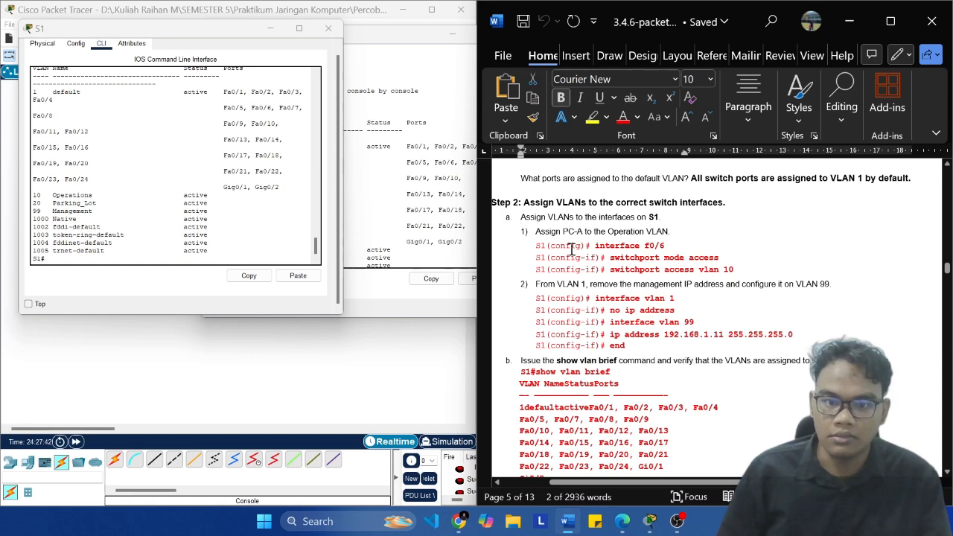
Step: Enter global configuration mode on S1 with the conf t command
click(104, 262)
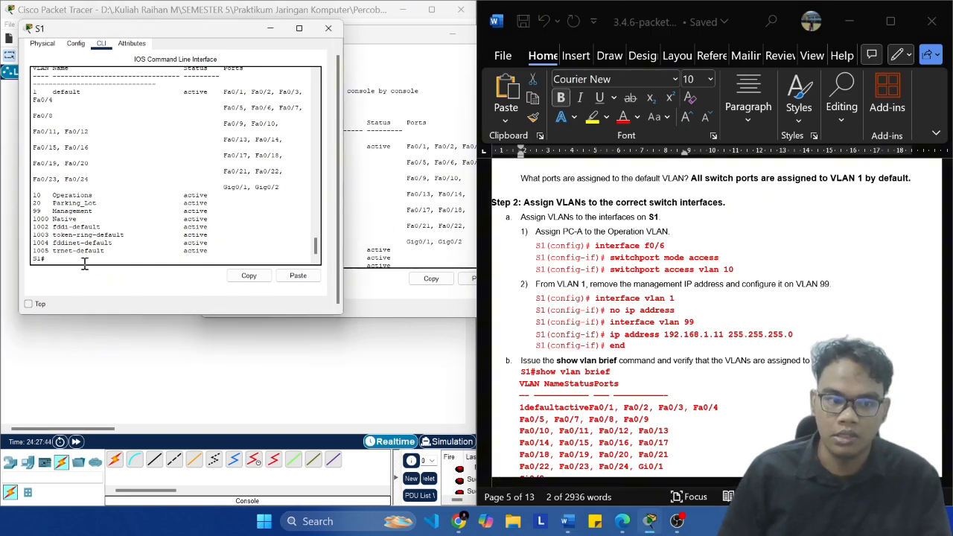
text(con f)
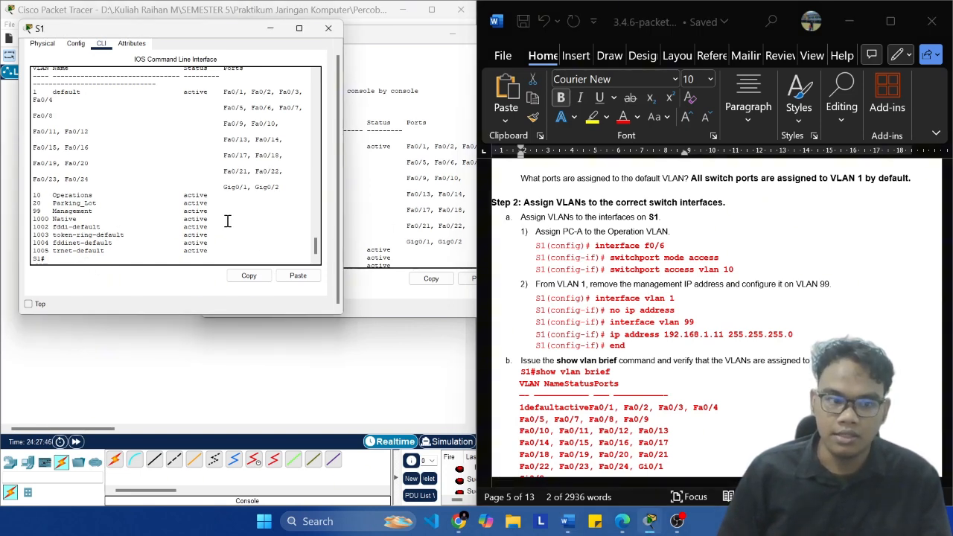
text(f t)
key(Return)
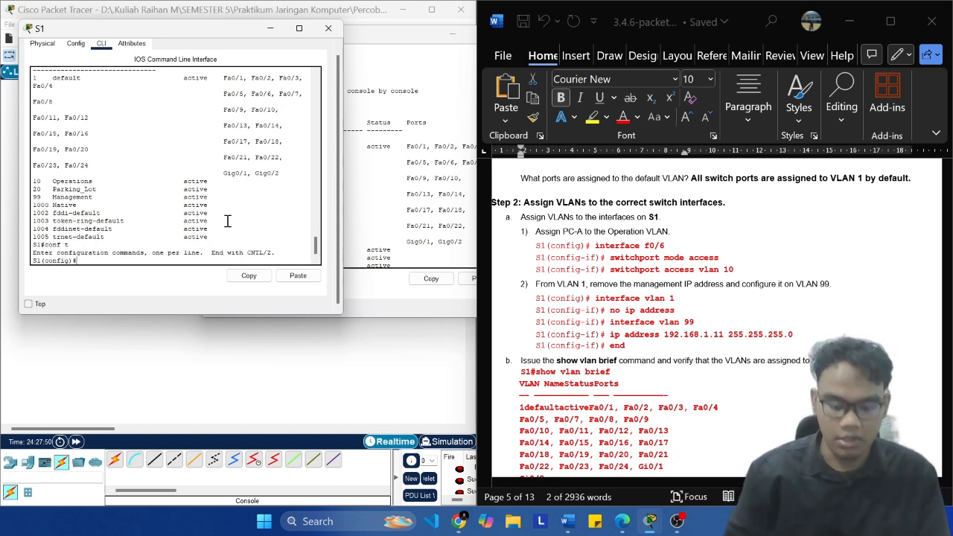
Step: Open interface configuration mode for f0/6 on S1 with the command interface f0/6
text(interface )
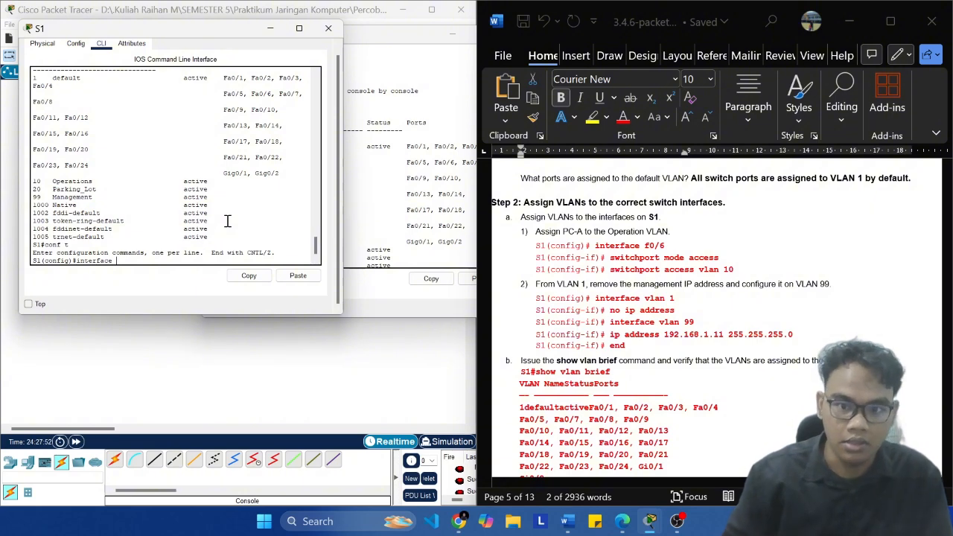
text(f0)
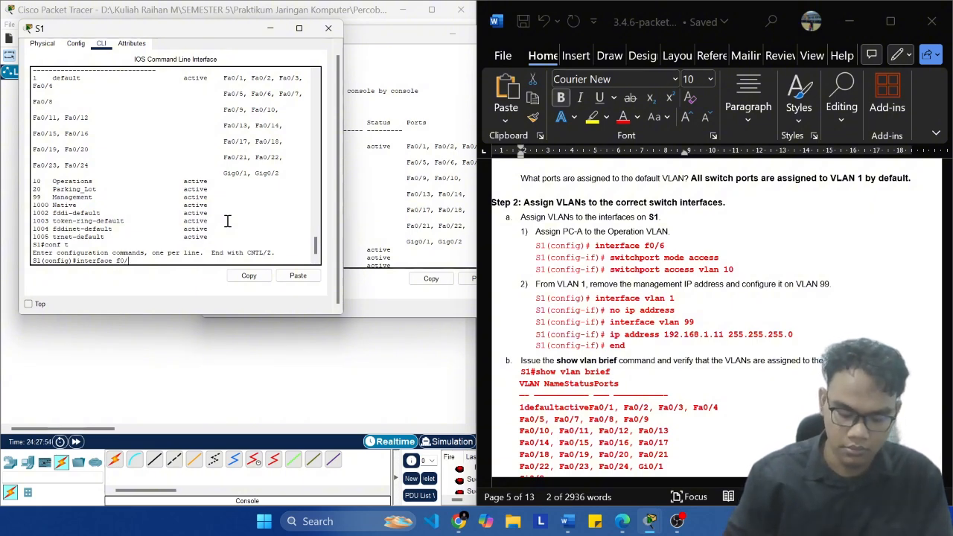
text(/6)
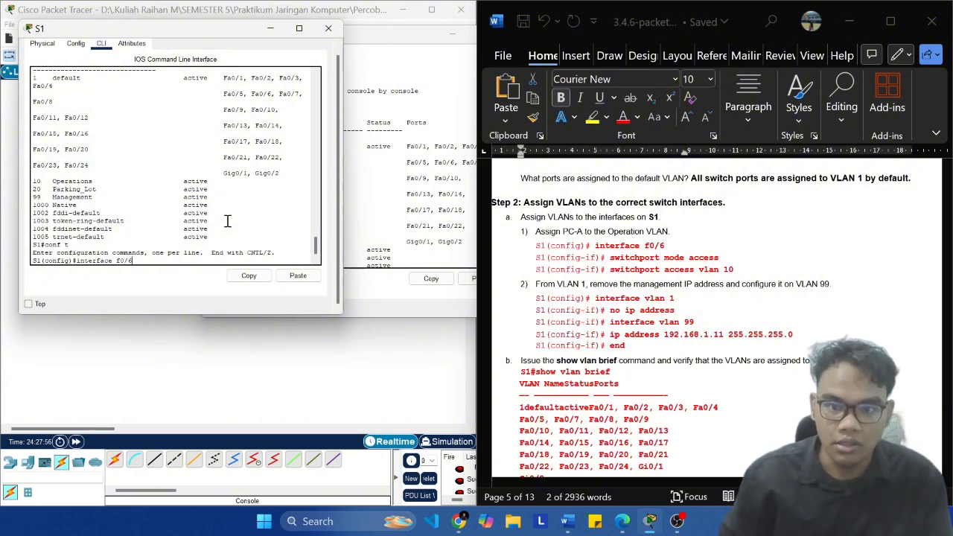
key(Return)
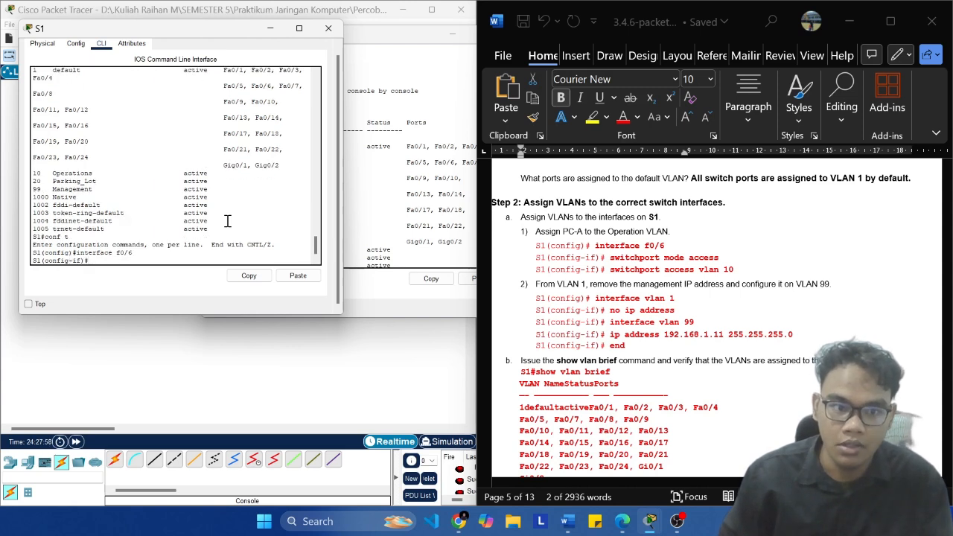
click(729, 261)
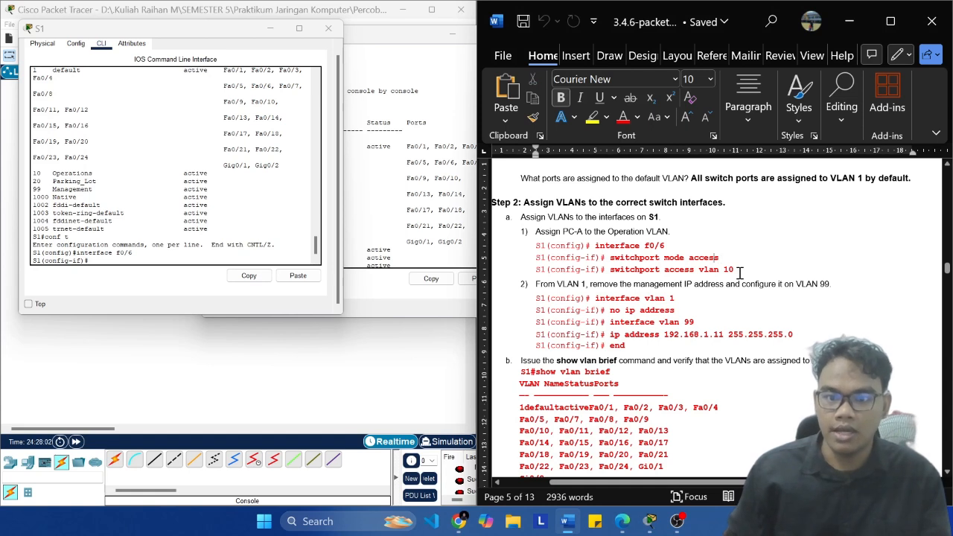
key(ctrl+shift+Left)
key(ctrl+shift+Left)
key(ctrl+shift+Left)
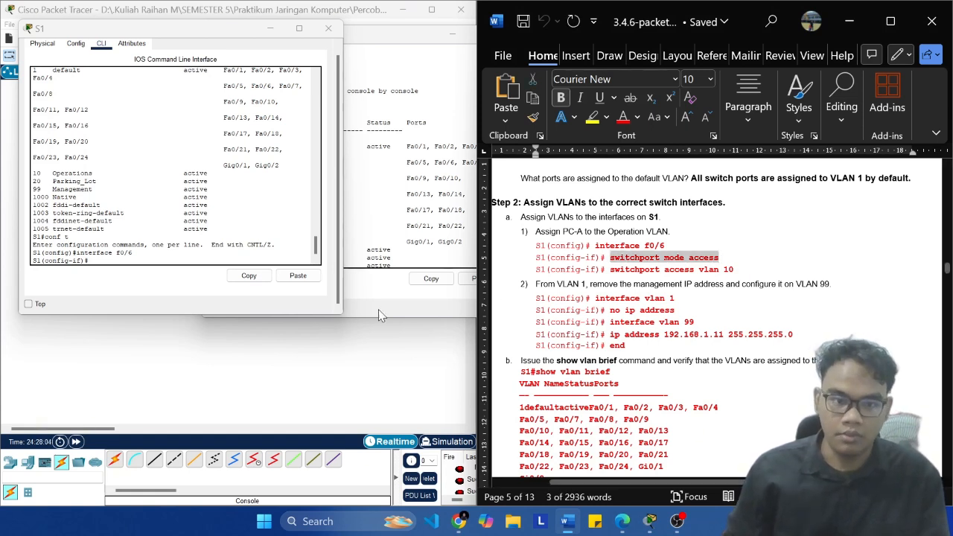
click(216, 257)
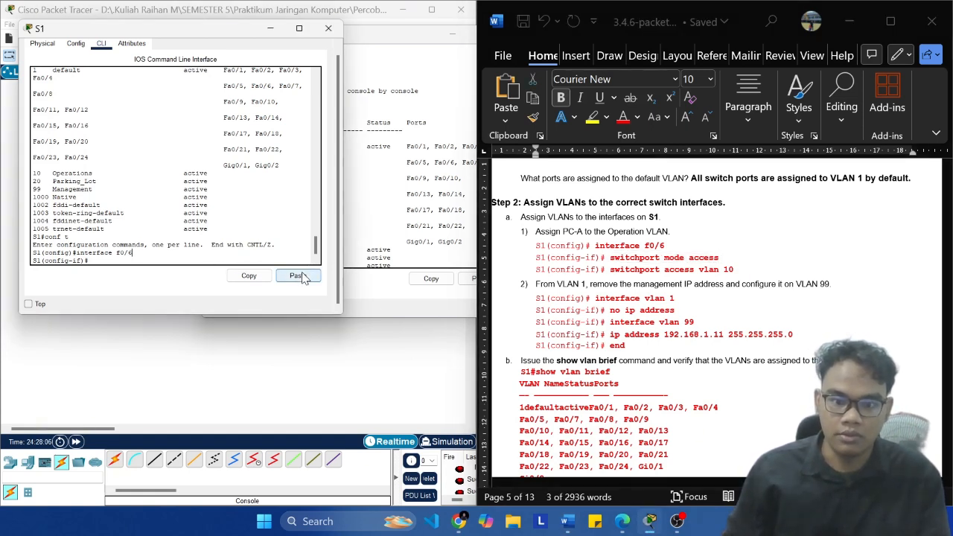
Step: Switch to the Modul Percobaan 3 PDF in Edge, read the Access Mode explanation, and return to S1's command line beside the lab document
click(624, 521)
scroll(419, 351, down, 10)
scroll(419, 350, up, 15)
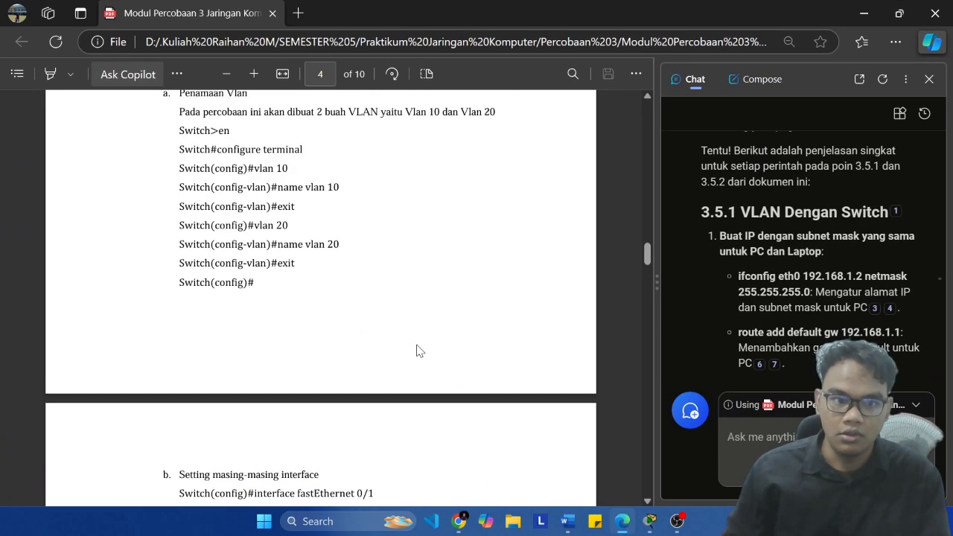
scroll(434, 350, up, 8)
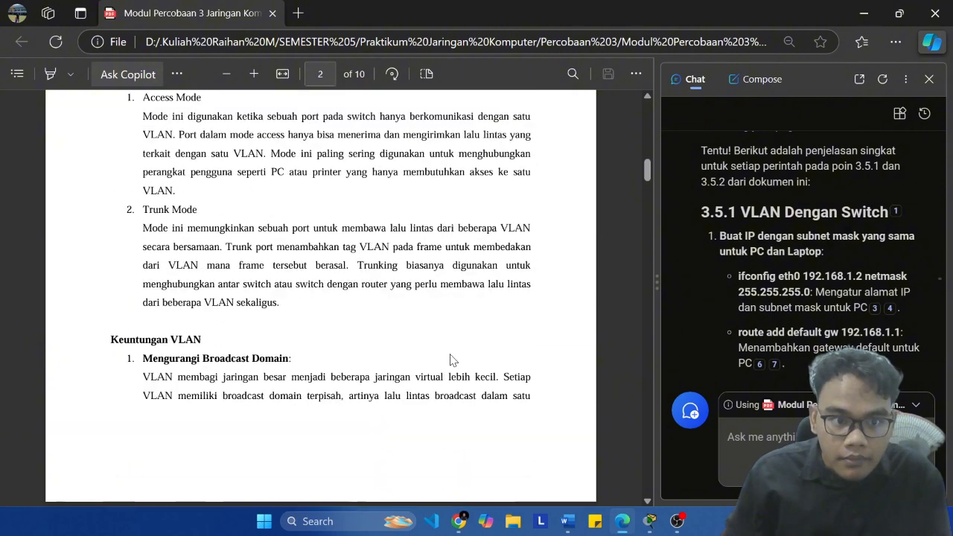
scroll(342, 339, down, 2)
drag(236, 245, 537, 245)
click(240, 254)
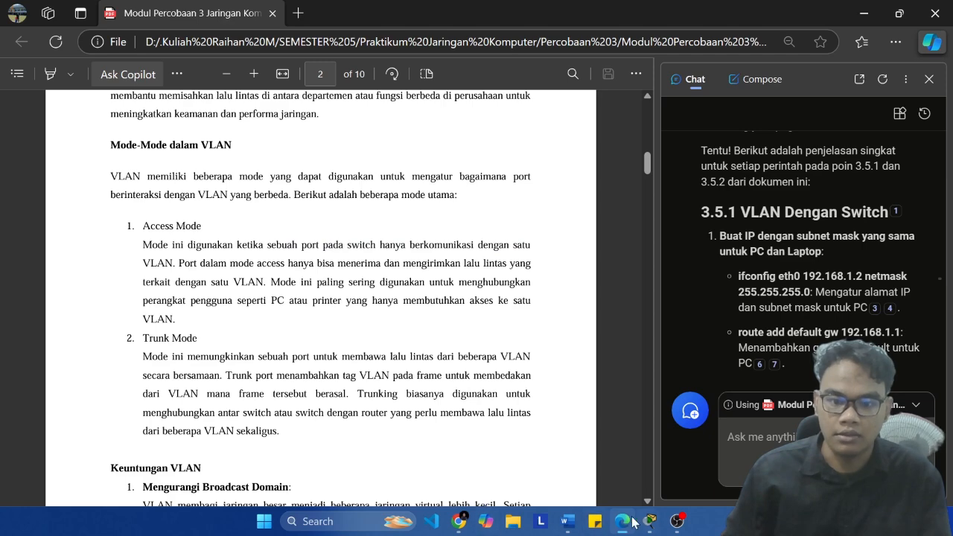
mouse_move(648, 523)
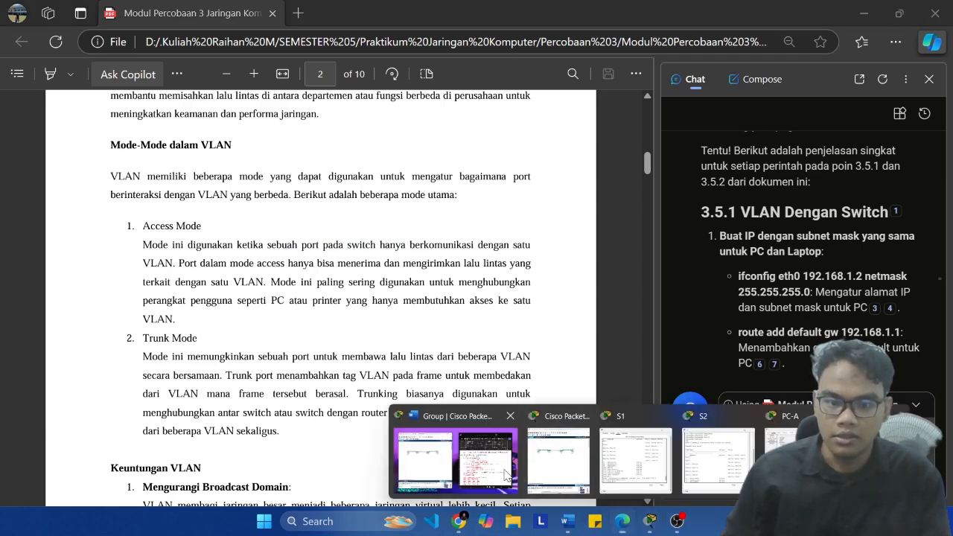
click(395, 369)
click(646, 461)
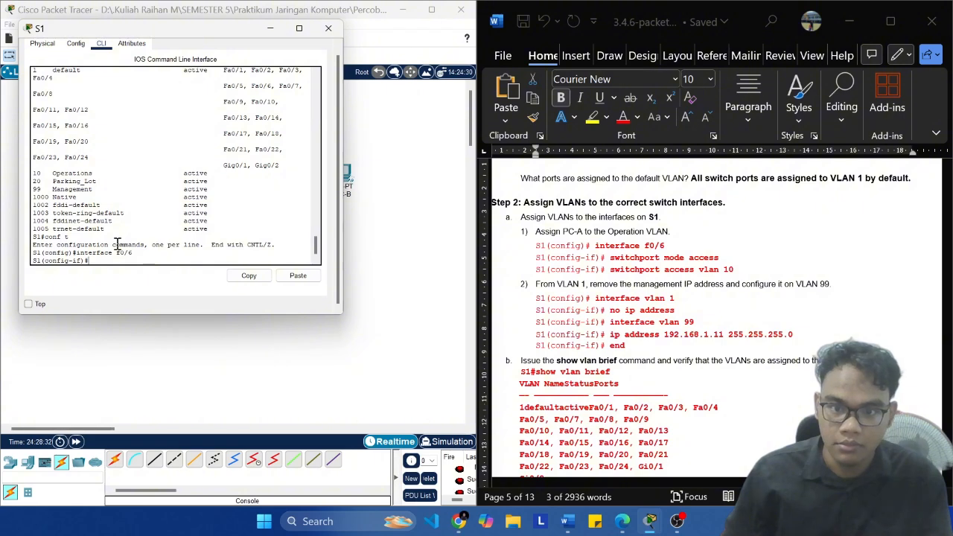
Step: Copy switchport mode access from the lab document and run it on S1's f0/6 interface
click(739, 263)
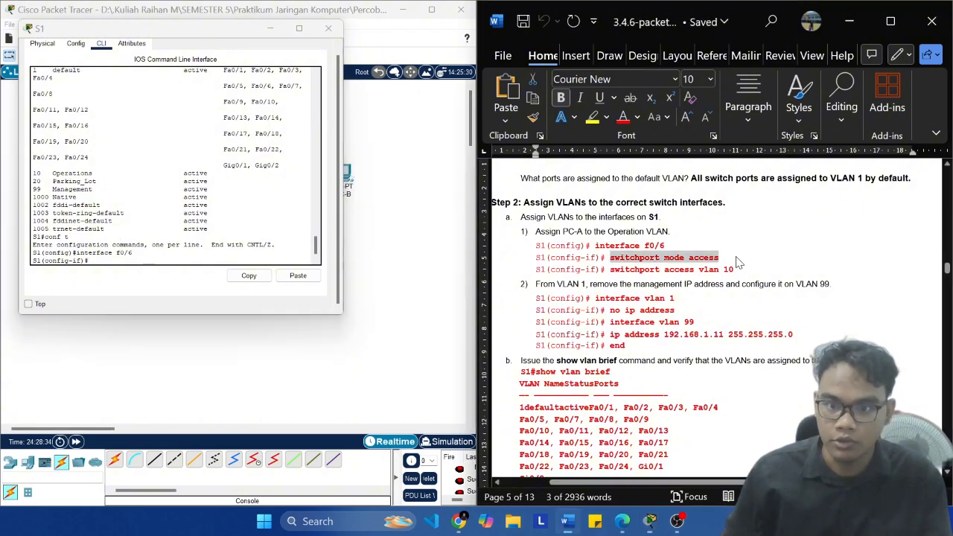
key(ctrl+shift+Left)
key(ctrl+shift+Left)
key(ctrl+shift+Left)
key(super+c)
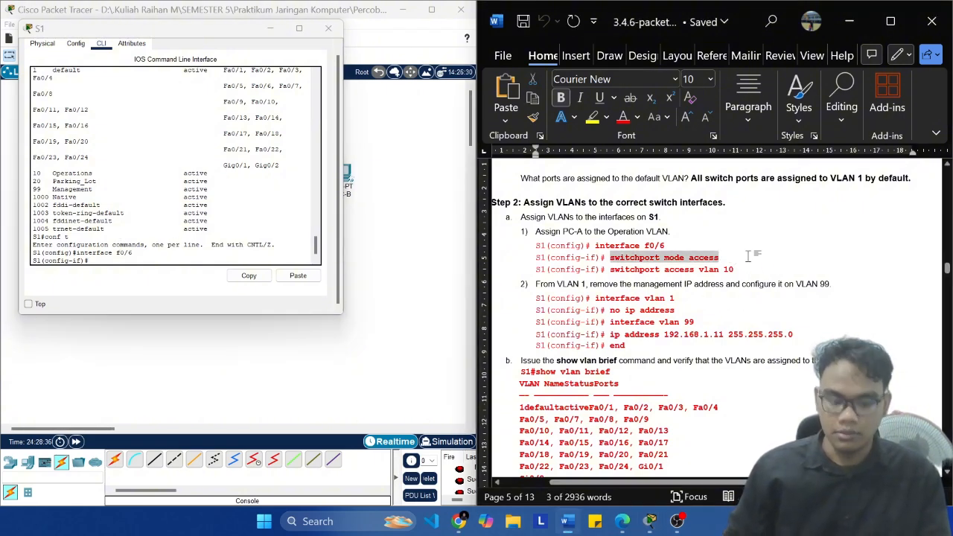
click(320, 266)
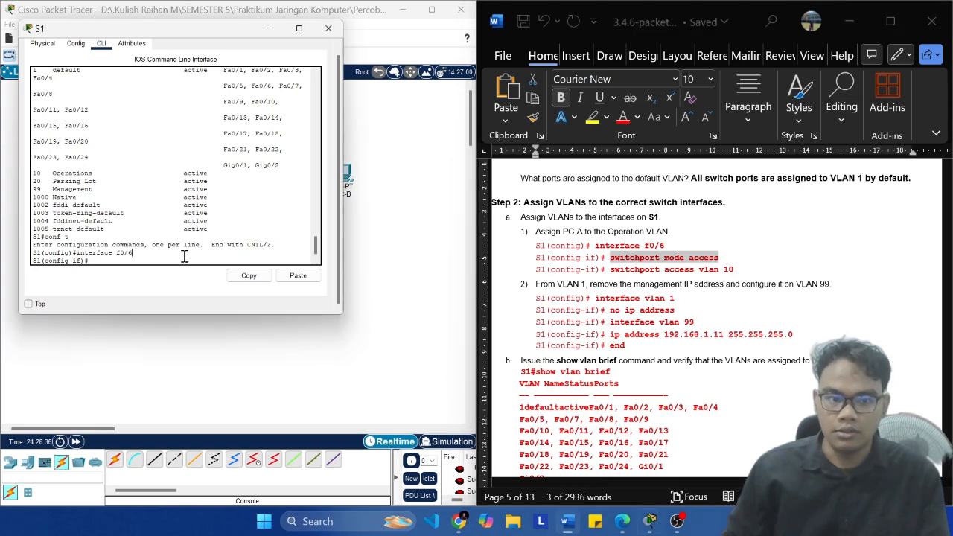
click(298, 276)
key(Return)
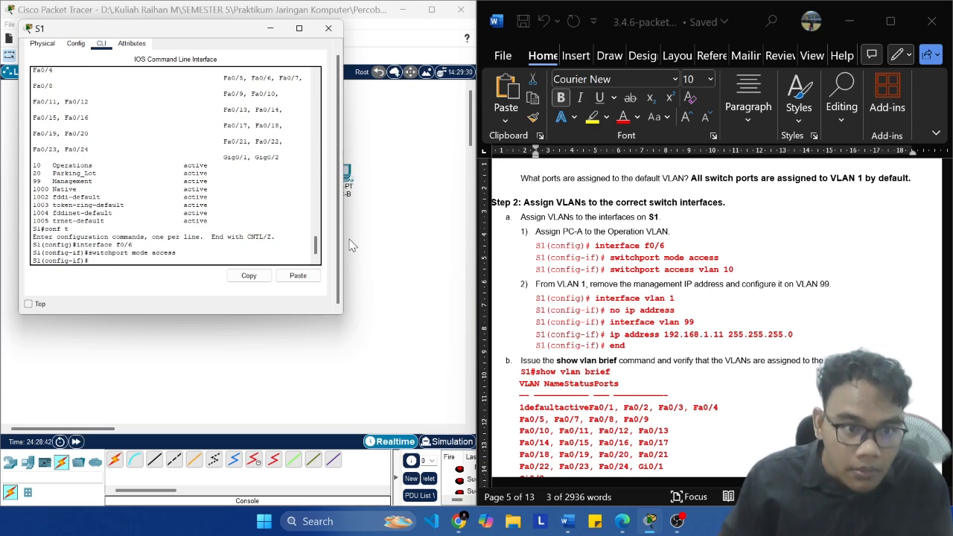
Step: Assign S1's f0/6 to VLAN 10 using the lab document's switchport access vlan 10 command, and exit interface configuration
click(740, 270)
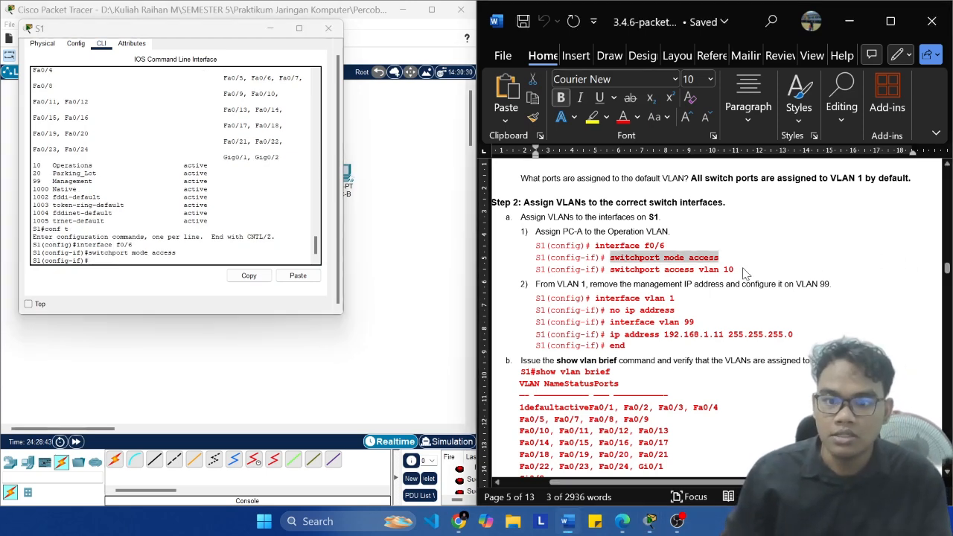
key(ctrl+shift+Left)
key(ctrl+shift+Left)
key(ctrl+shift+Left)
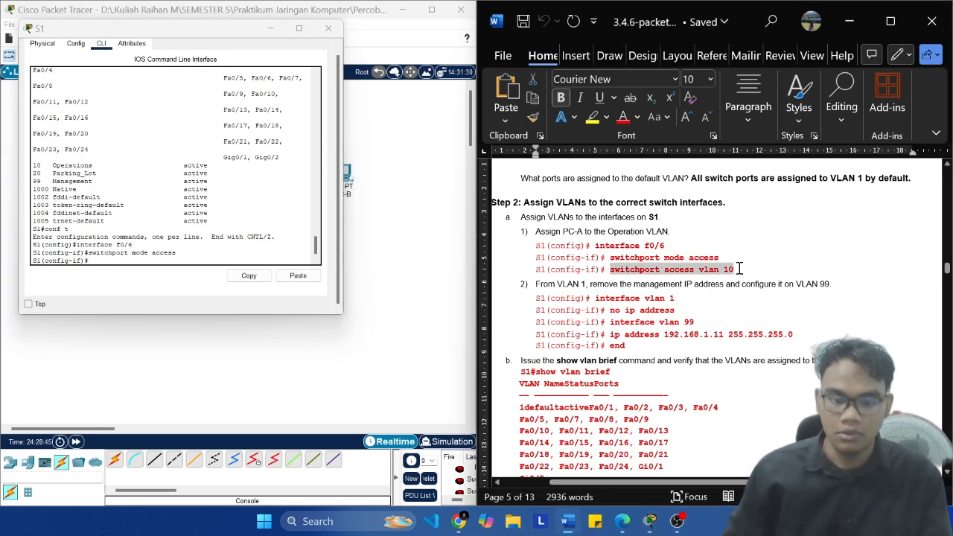
click(221, 244)
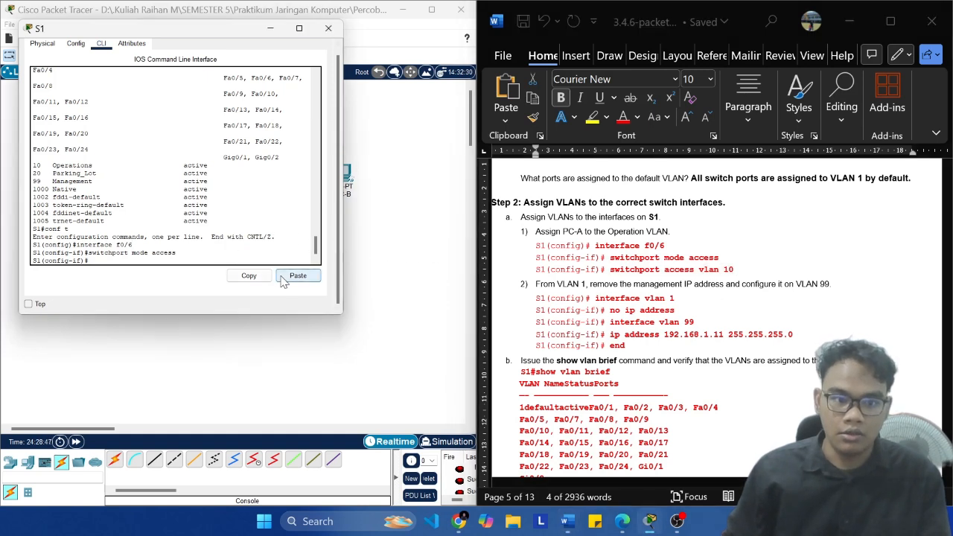
click(298, 276)
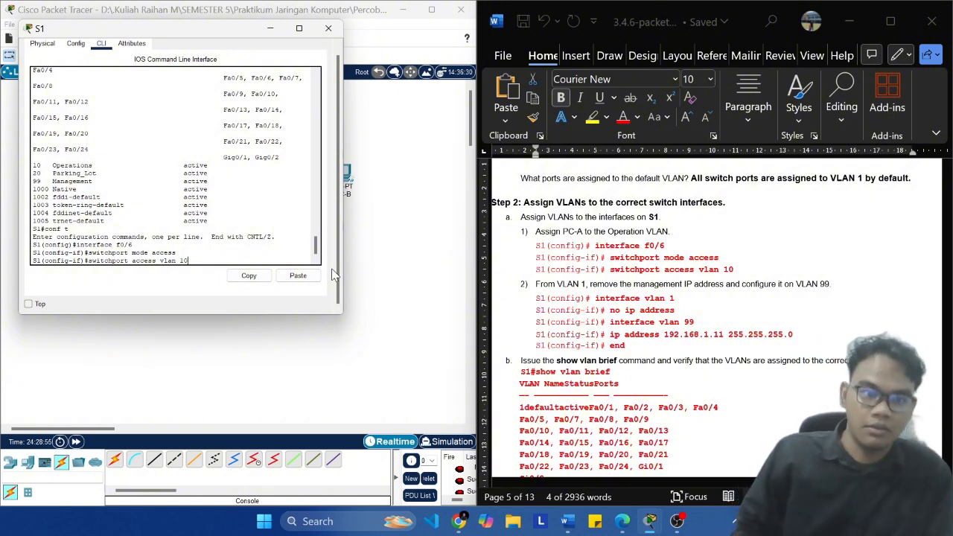
key(Return)
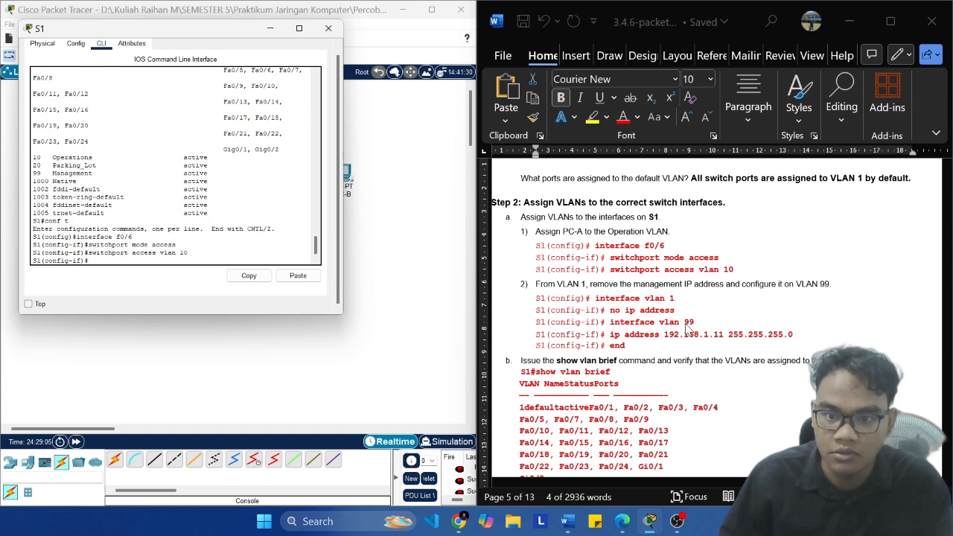
text(ex)
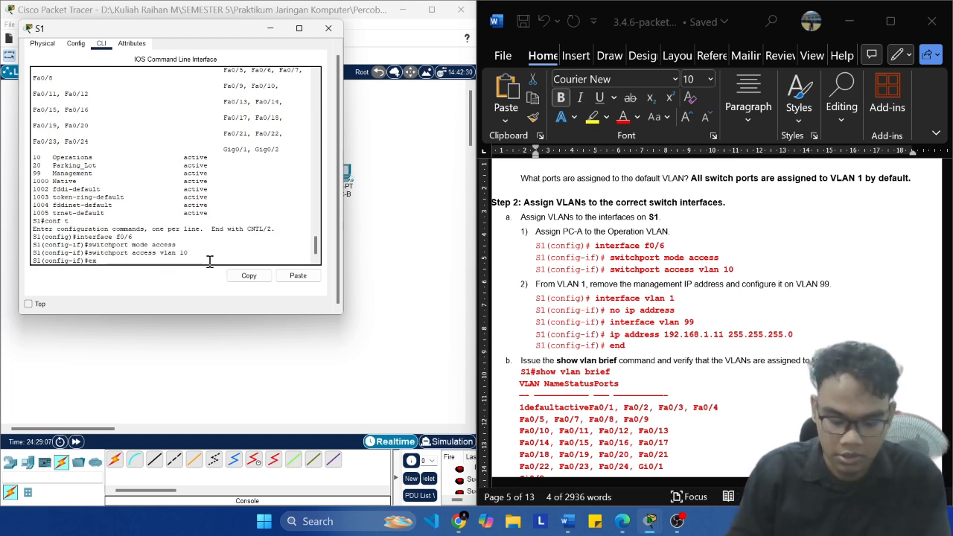
text(it)
key(Return)
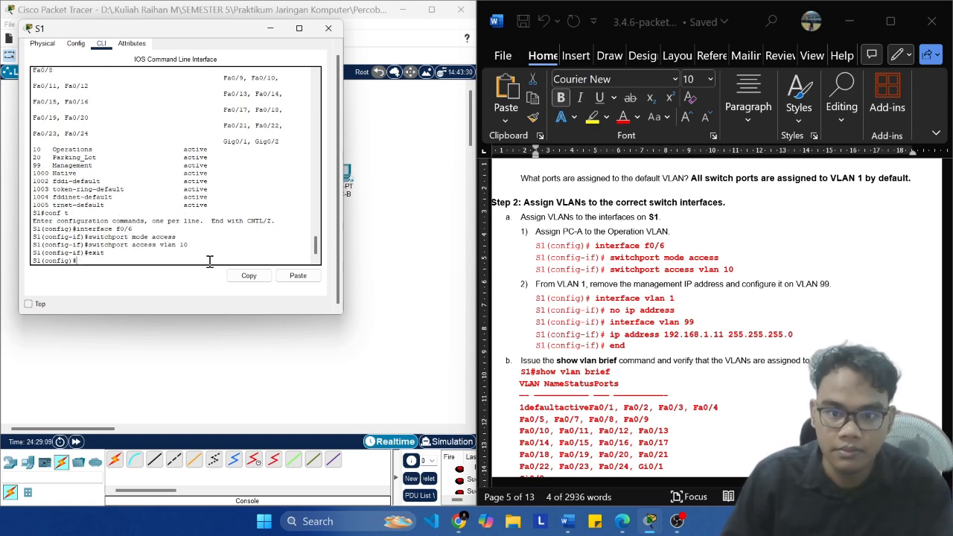
Step: Remove the management IP address from interface vlan 1 on S1 with no ip address
text(interface vl)
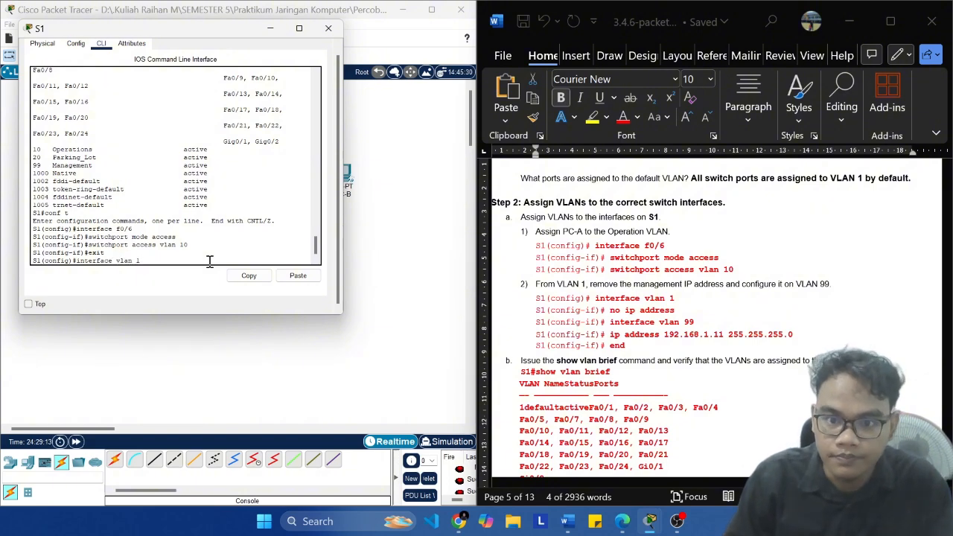
text(an 1)
key(Return)
text(no )
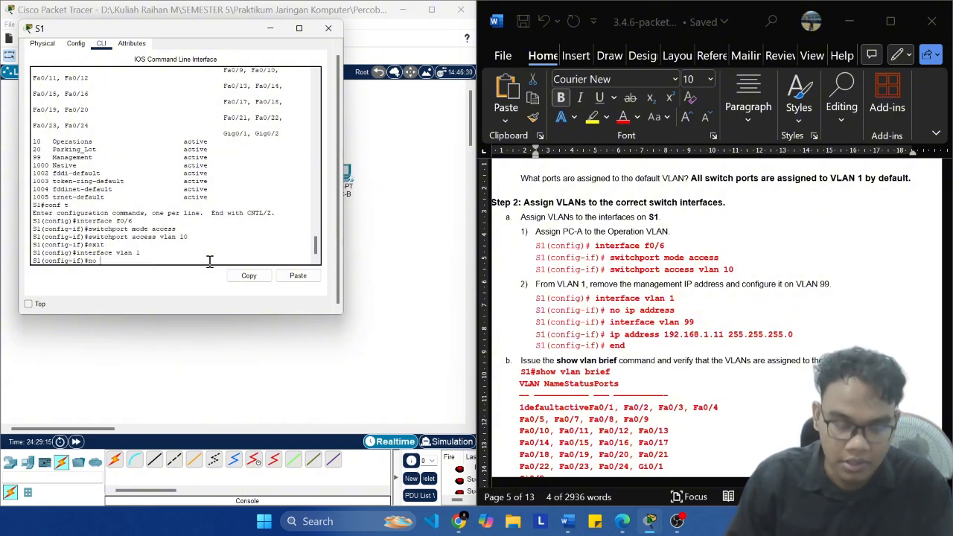
text(ip address)
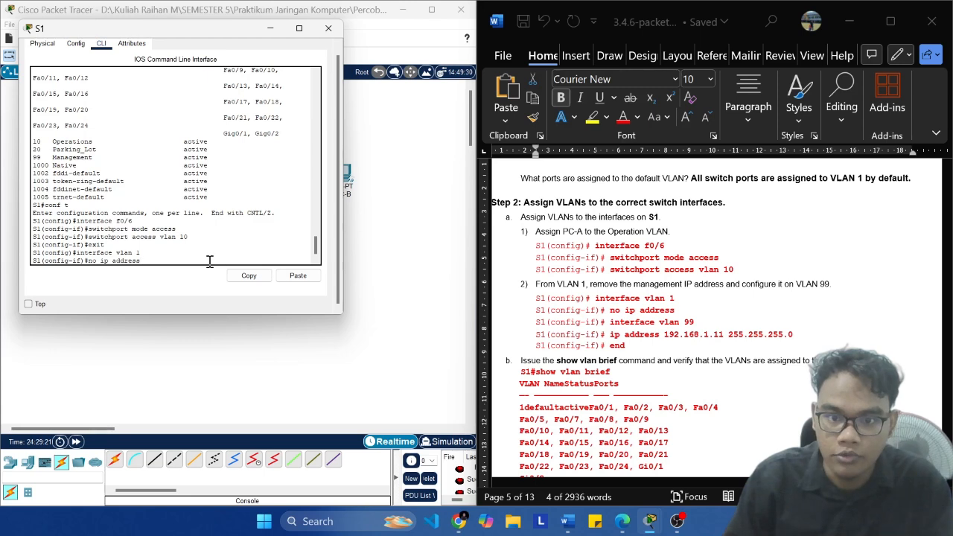
key(Return)
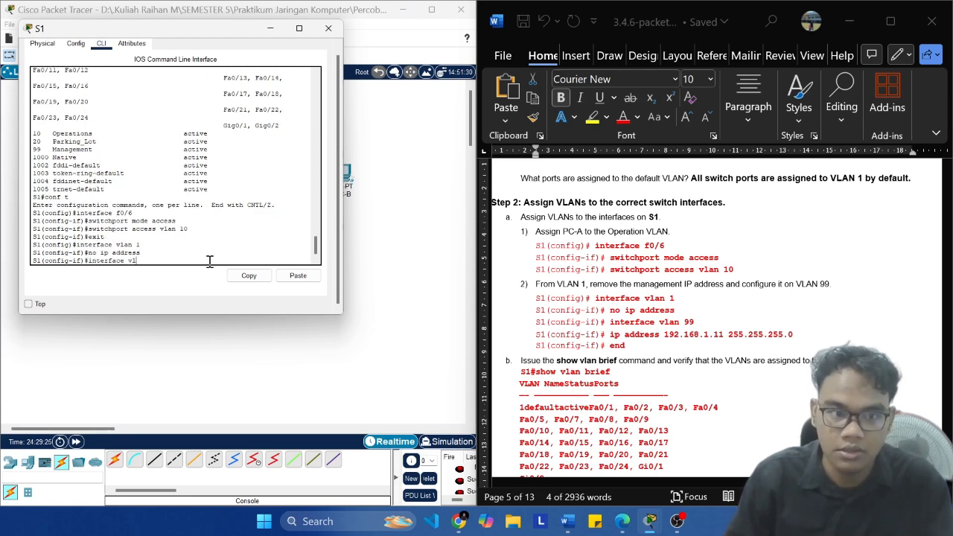
Step: Open interface configuration mode for VLAN 99 on S1 with the command interface vlan 99
text(interface vlan 99)
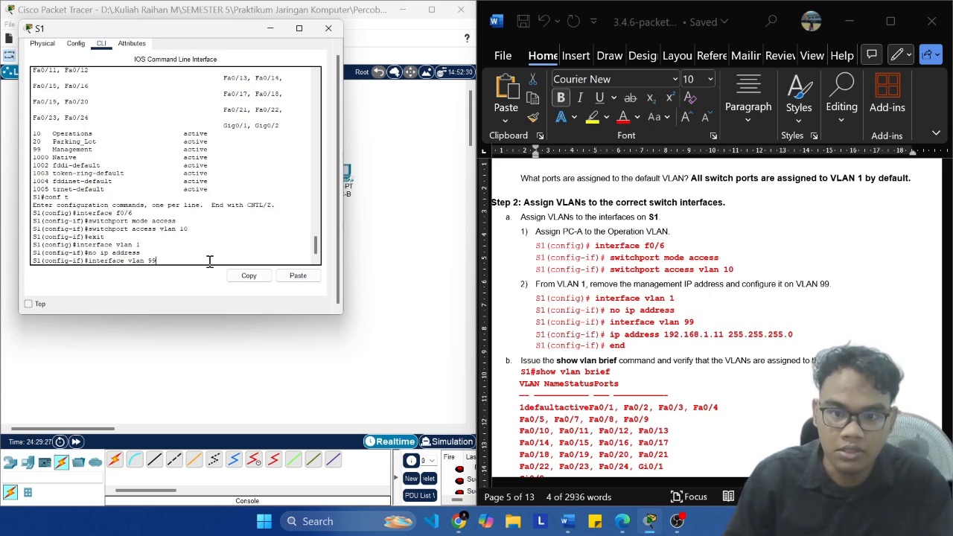
key(Return)
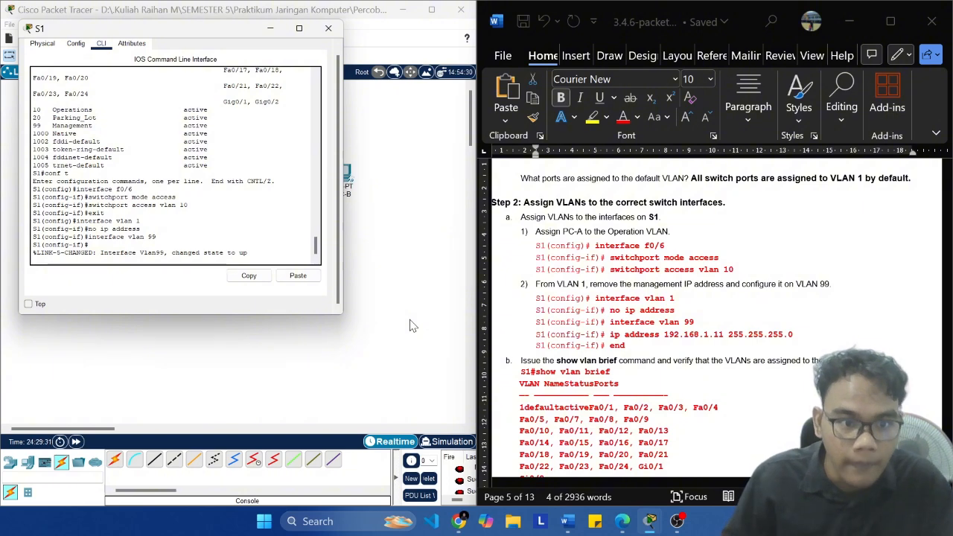
key(Return)
Step: Select and copy the command ip address 192.168.1.11 255.255.255.0 from the lab document's VLAN 99 instructions
click(795, 333)
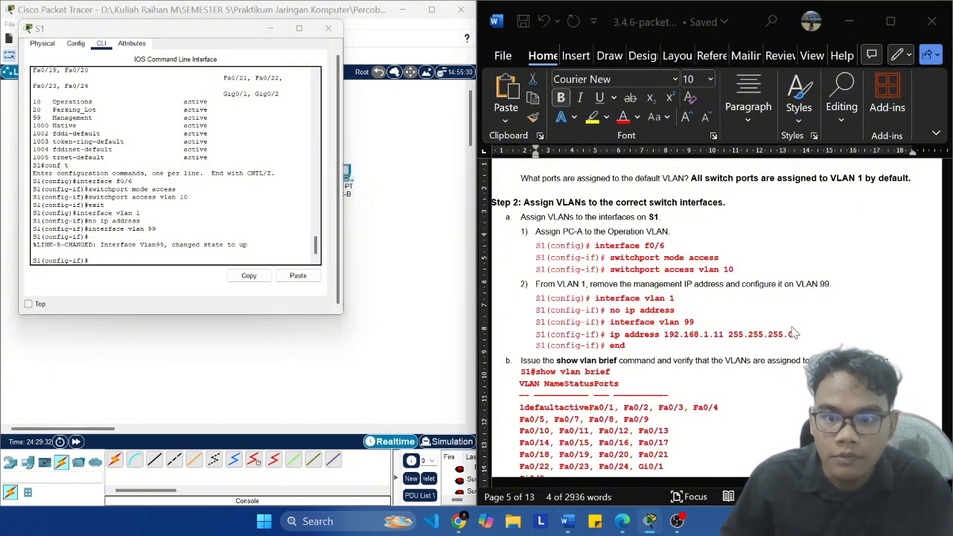
click(804, 331)
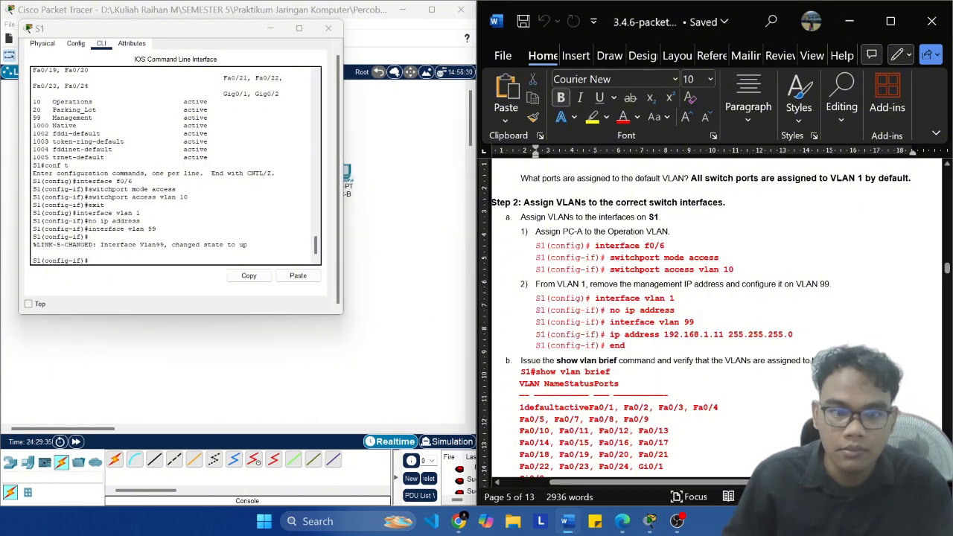
key(ctrl+shift+Left)
key(ctrl+shift+Left)
key(ctrl+shift+Left)
key(ctrl+shift+Left)
key(ctrl+shift+Left)
key(ctrl+shift+Left)
key(ctrl+shift+Left)
key(ctrl+shift+Left)
key(ctrl+shift+Left)
key(ctrl+shift+Left)
key(ctrl+shift+Left)
key(ctrl+shift+Left)
key(ctrl+shift+Left)
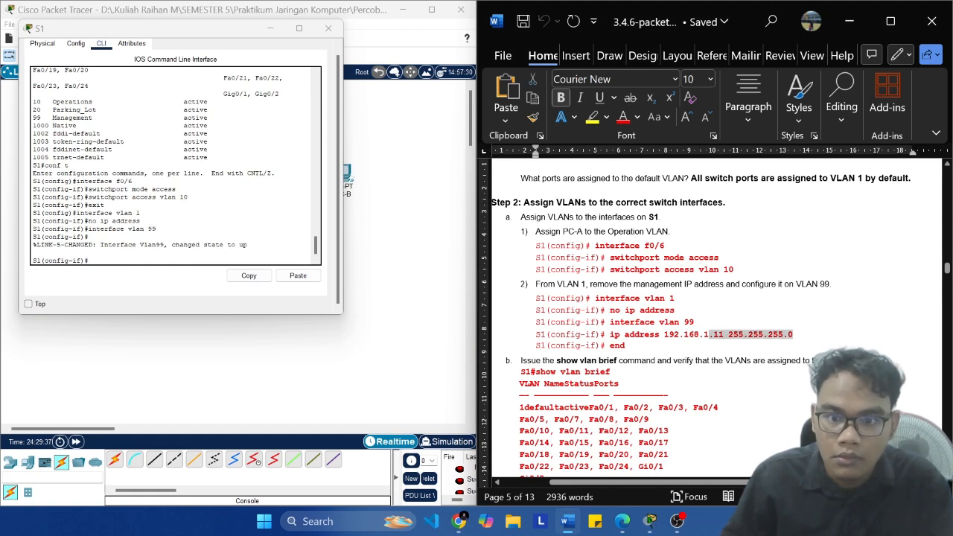
key(ctrl+shift+Left)
key(ctrl+shift+Left)
key(ctrl+shift+Left)
key(super+c)
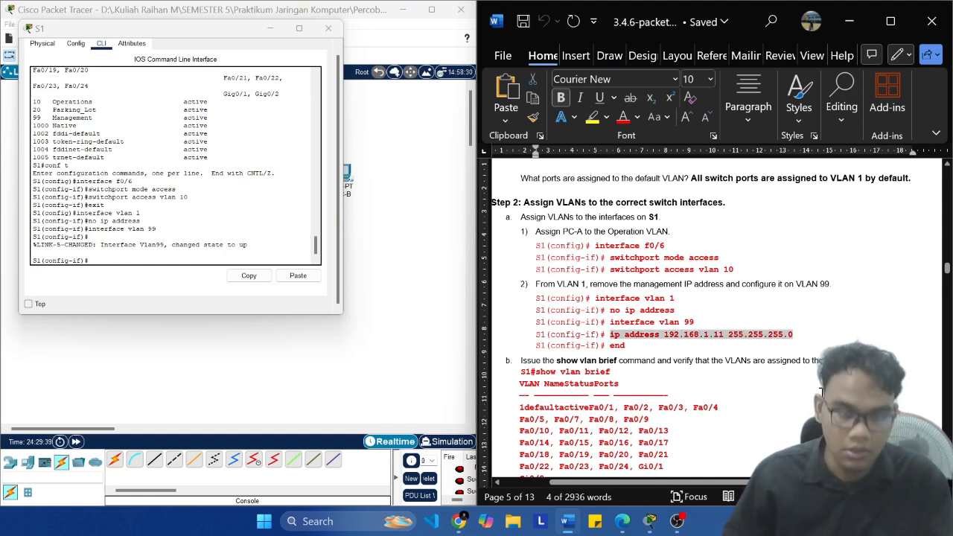
Step: Run ip address 192.168.1.11 255.255.255.0 on S1's VLAN 99 interface, and leave configuration mode with end
click(128, 255)
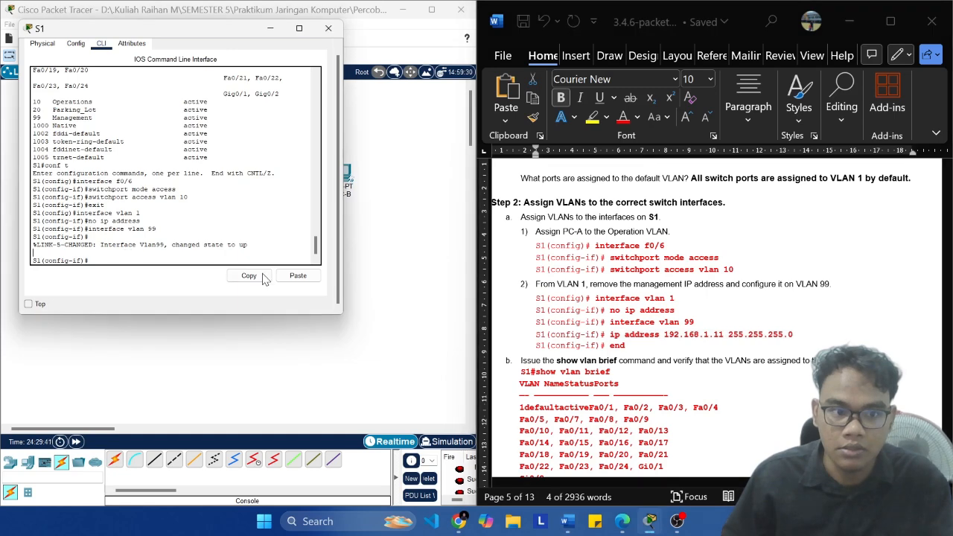
click(294, 277)
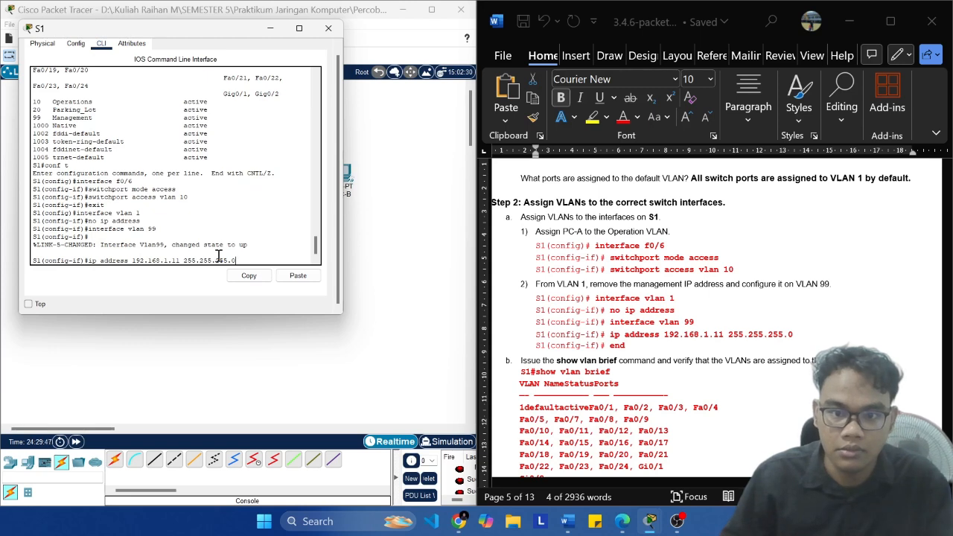
key(Return)
text(end)
key(Return)
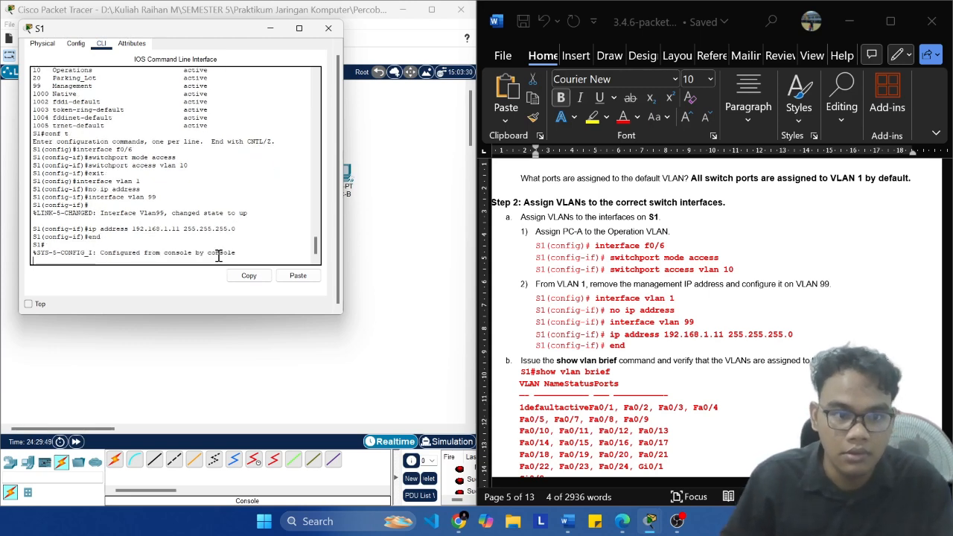
key(Return)
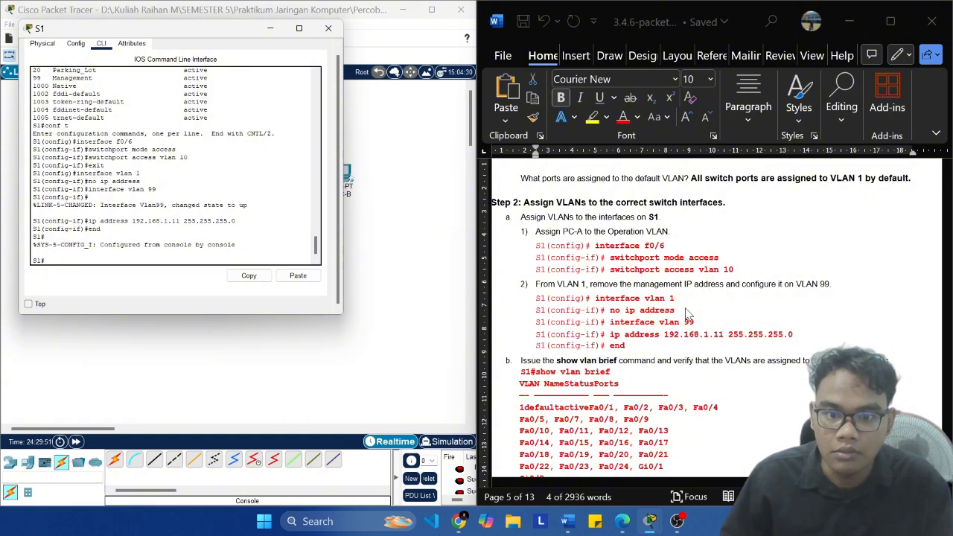
Step: Run show vlan brief on S1 and check which port is assigned to the Operations VLAN
scroll(689, 312, down, 2)
text(sh)
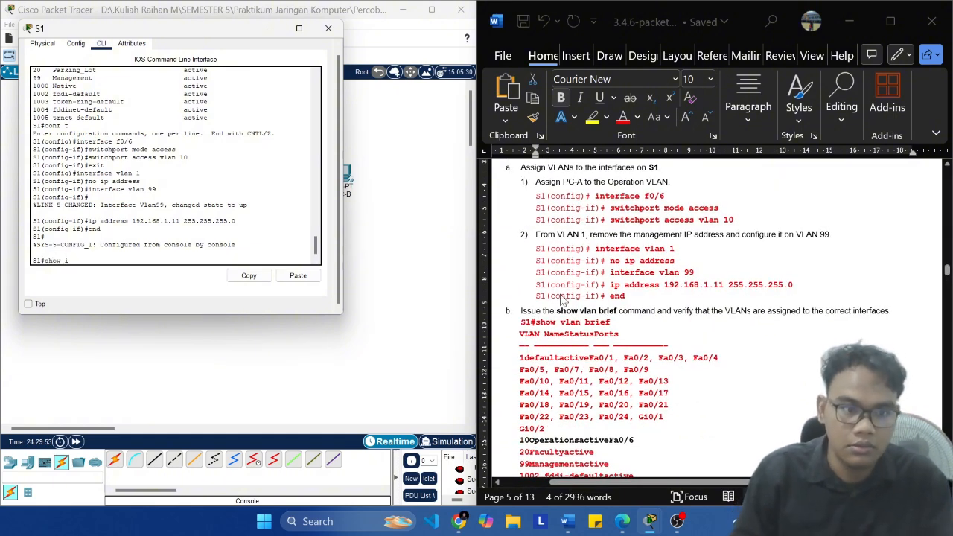
text(ow vlan)
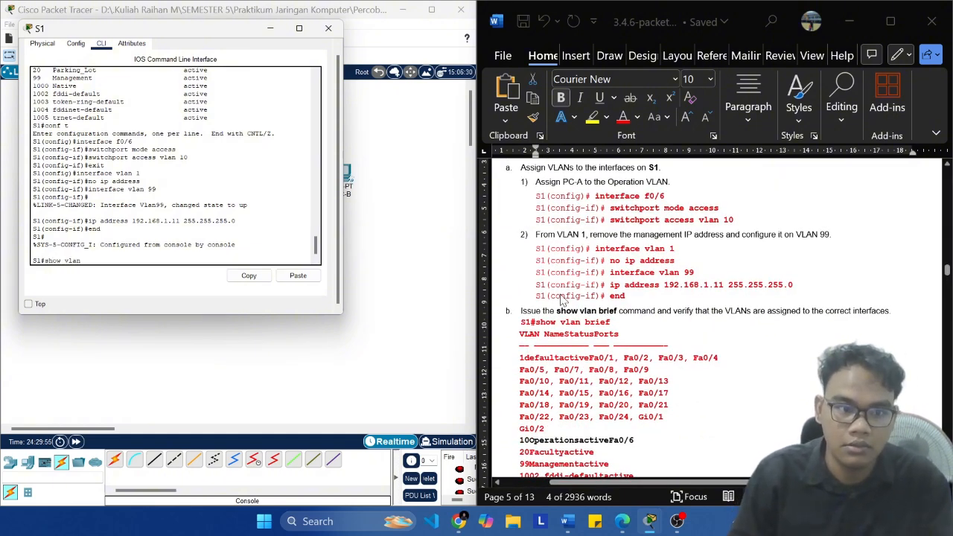
text( brief)
key(Return)
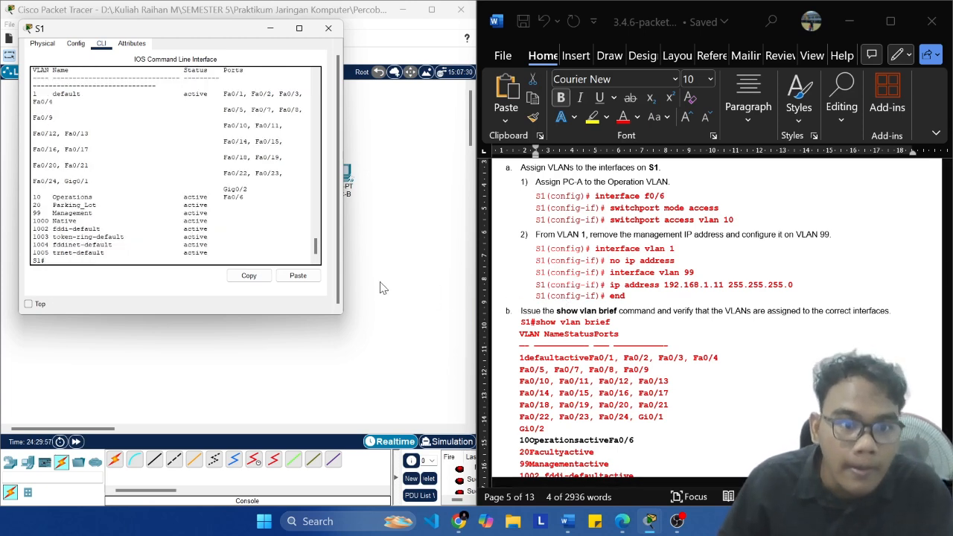
drag(245, 197, 37, 198)
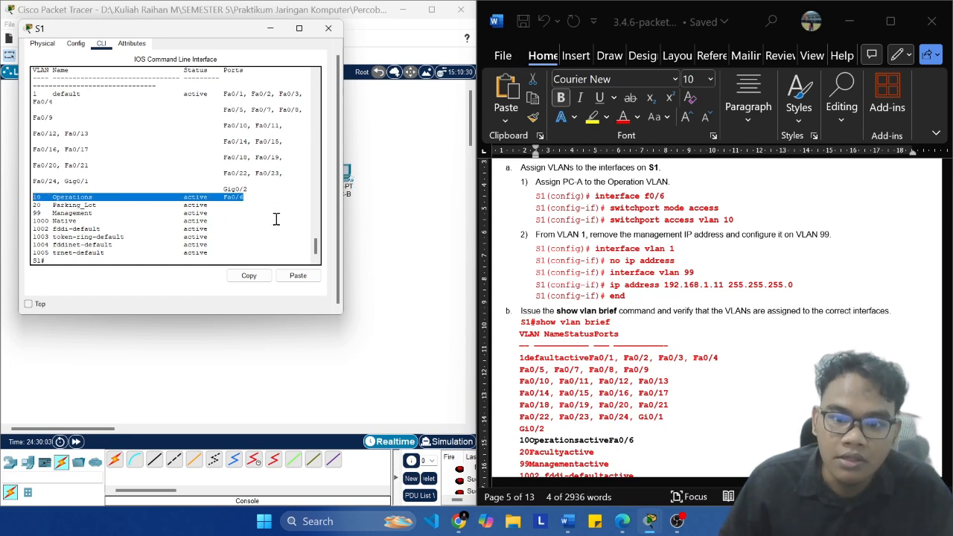
Step: Review the lab document's Step 2 instructions and expected show vlan brief output, up to the show ip interface brief task
scroll(662, 313, down, 5)
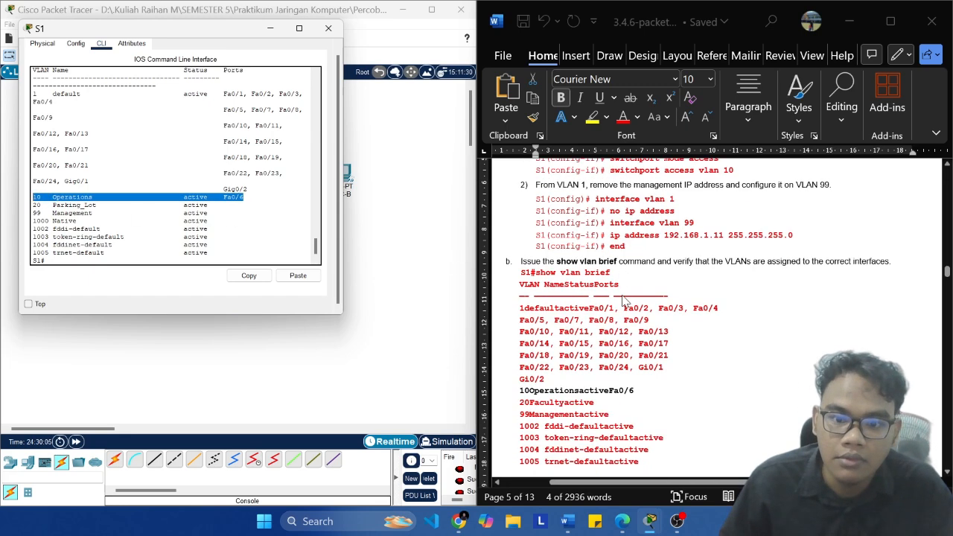
scroll(663, 313, up, 6)
scroll(662, 313, up, 4)
scroll(663, 312, down, 7)
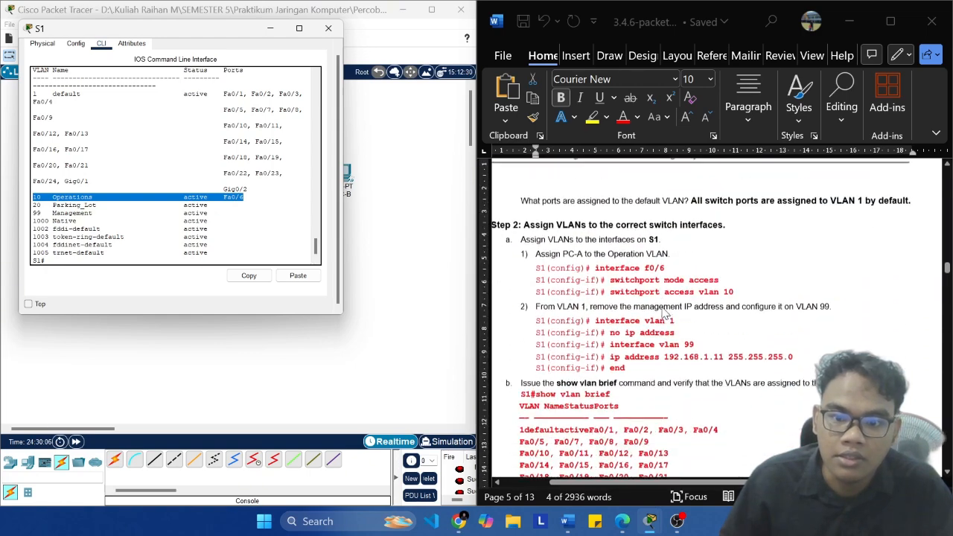
scroll(665, 313, up, 1)
scroll(665, 313, down, 4)
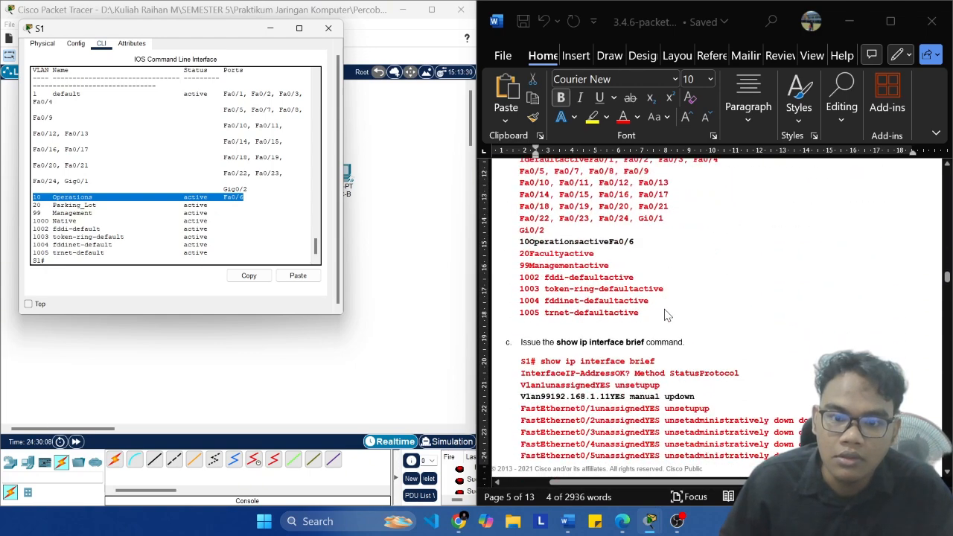
scroll(663, 312, up, 2)
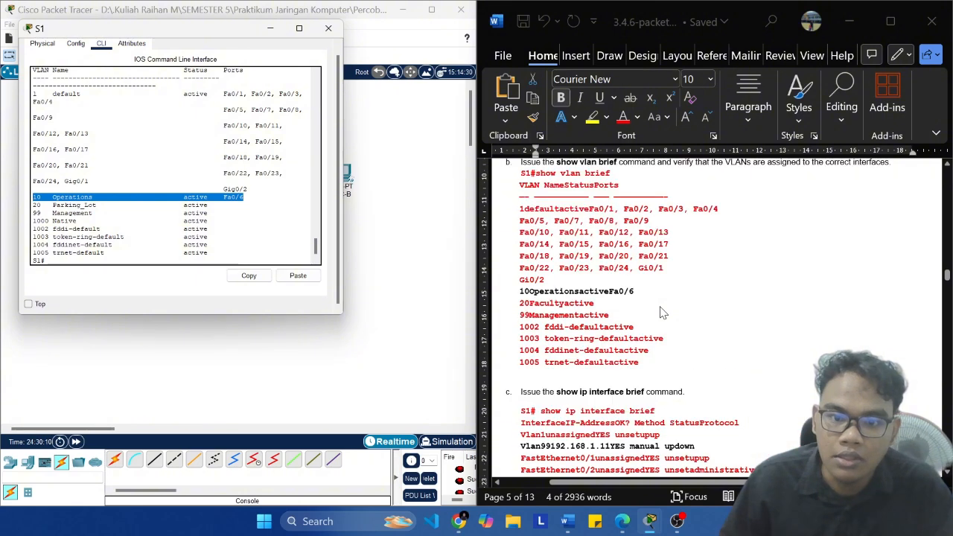
scroll(655, 313, down, 2)
scroll(612, 318, down, 2)
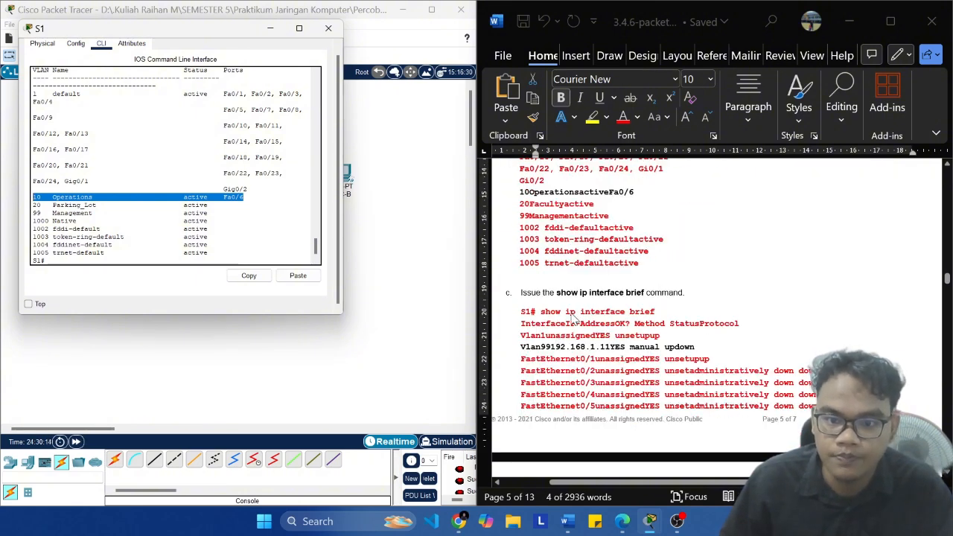
scroll(575, 318, down, 2)
Step: Run show ip interface brief on S1 and page through to the end of its output
click(137, 259)
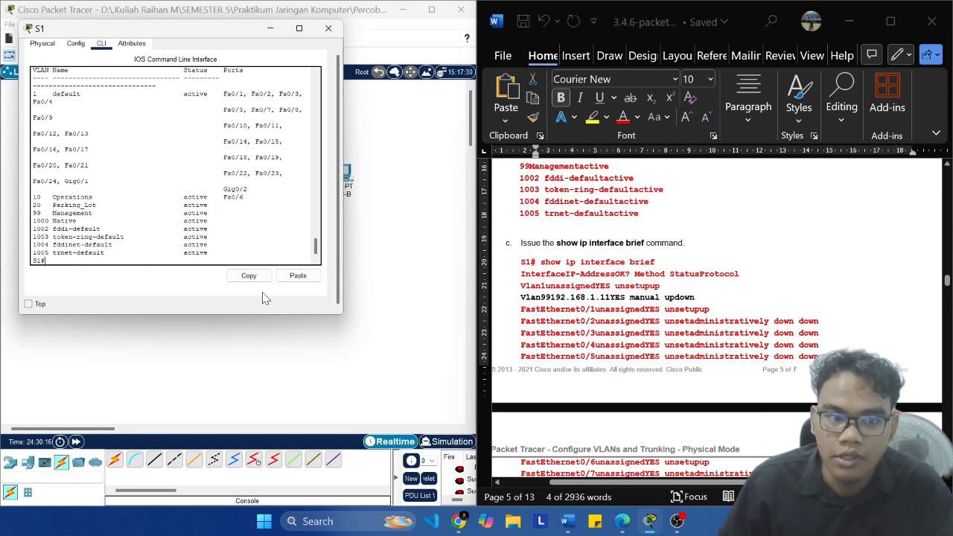
text(show v)
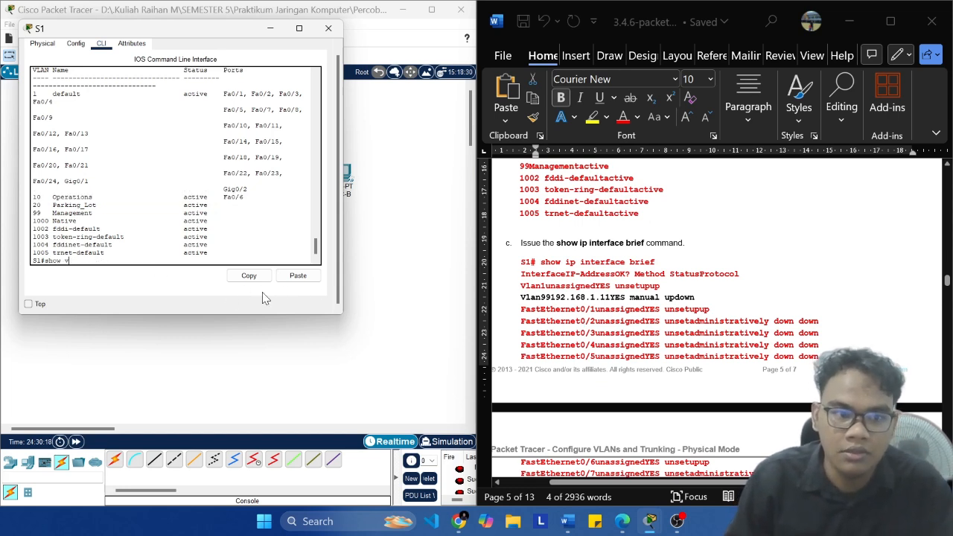
key(BackSpace)
text(terface brief)
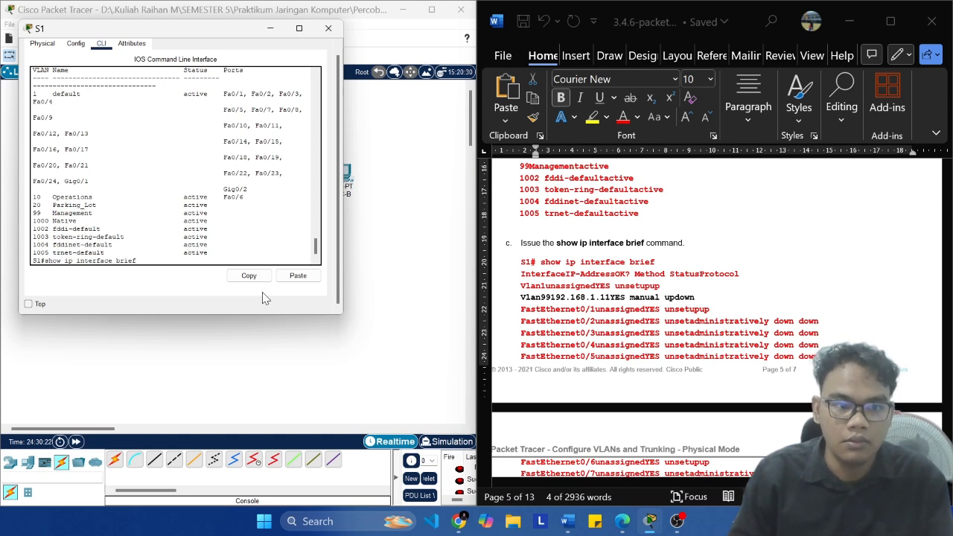
key(Return)
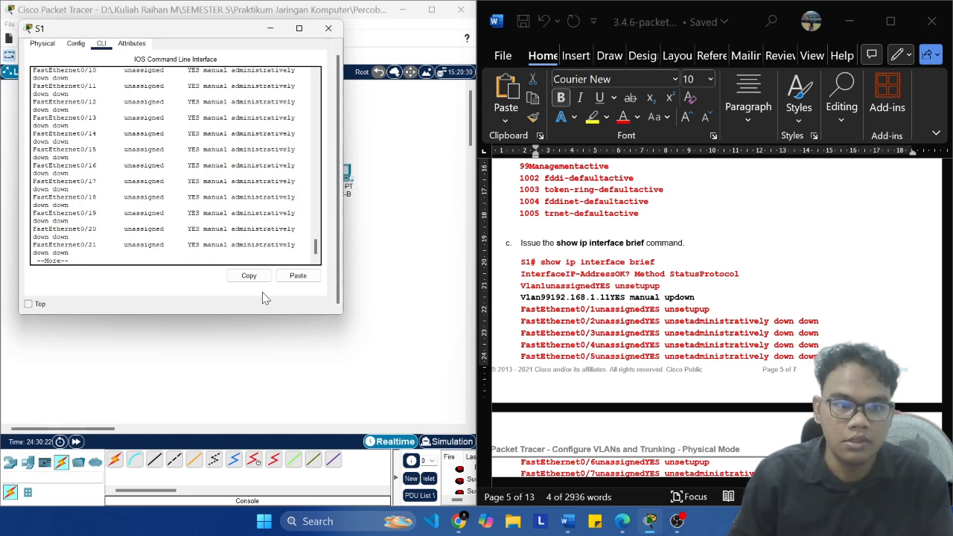
key(space)
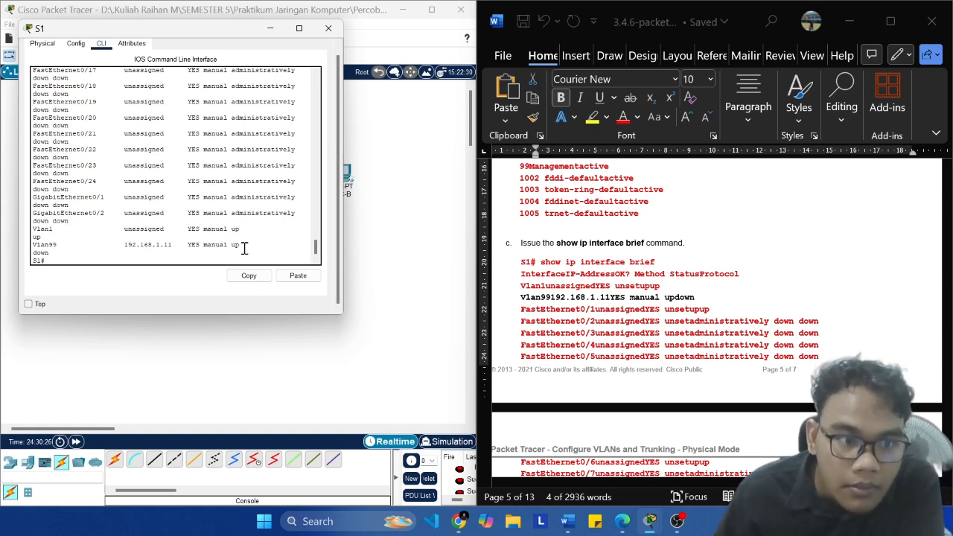
Step: Examine the VLAN 1 entry's IP address in S1's interface list against the lab document's removal instructions
drag(241, 230, 27, 232)
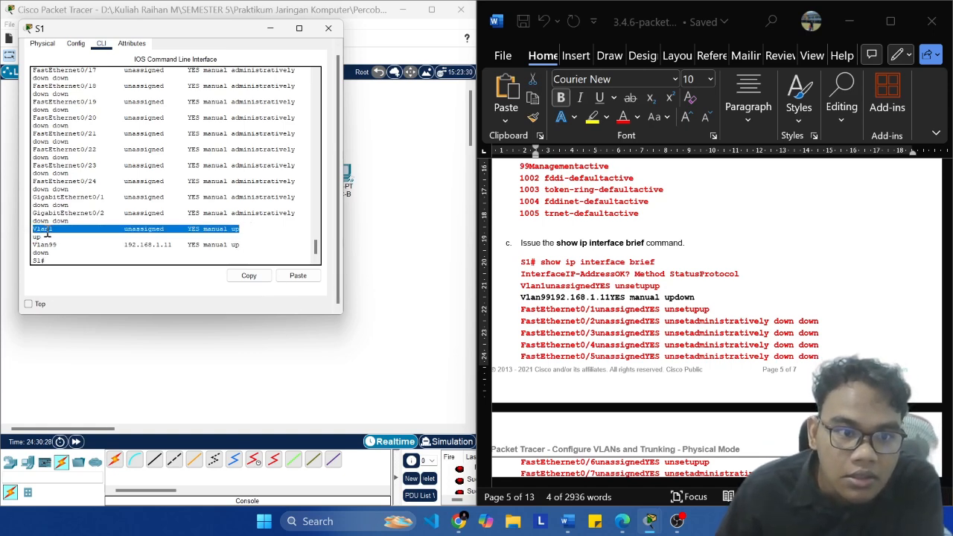
click(128, 231)
drag(166, 231, 126, 233)
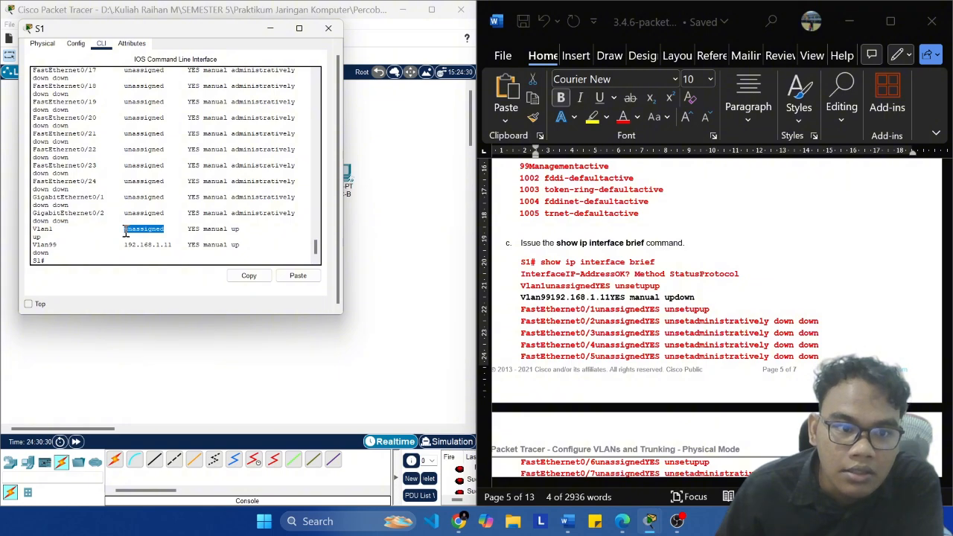
scroll(639, 316, up, 6)
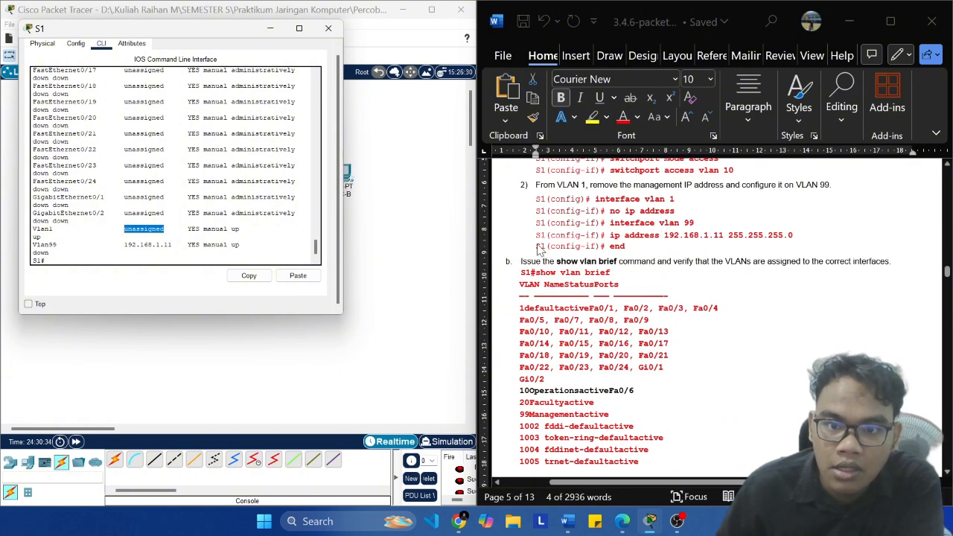
click(175, 233)
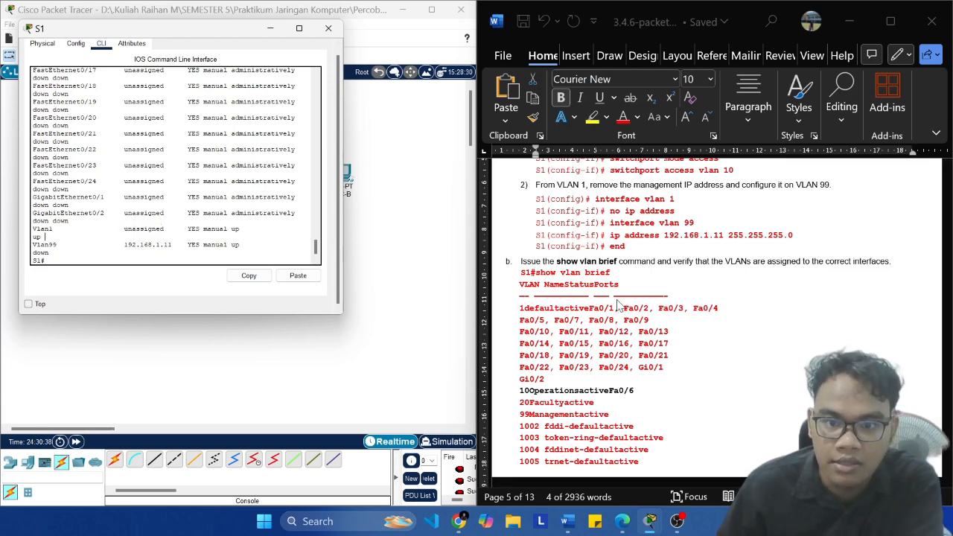
Step: Examine the VLAN 99 entry's IP address and status on S1, and find the lab document's question about that status
scroll(621, 306, down, 6)
scroll(655, 353, down, 2)
scroll(659, 354, up, 2)
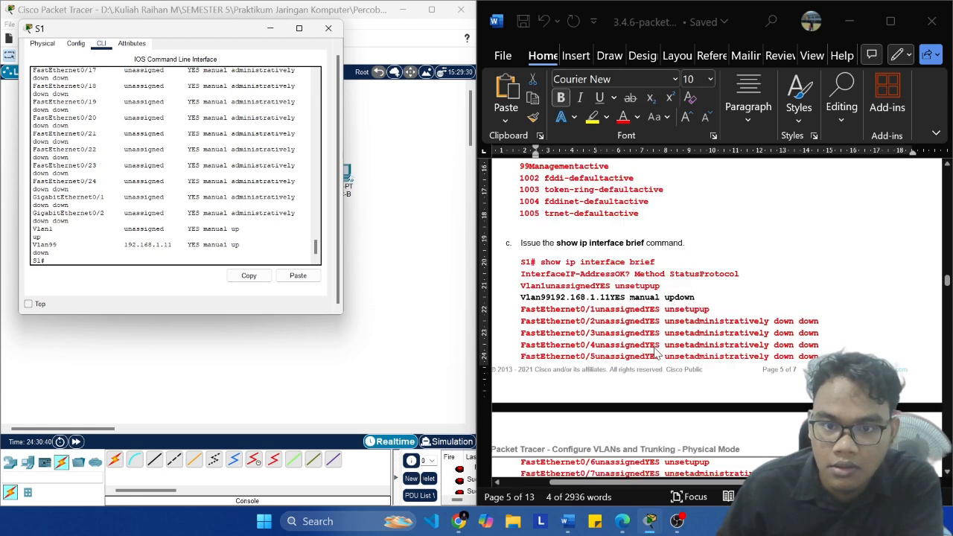
drag(240, 246, 29, 252)
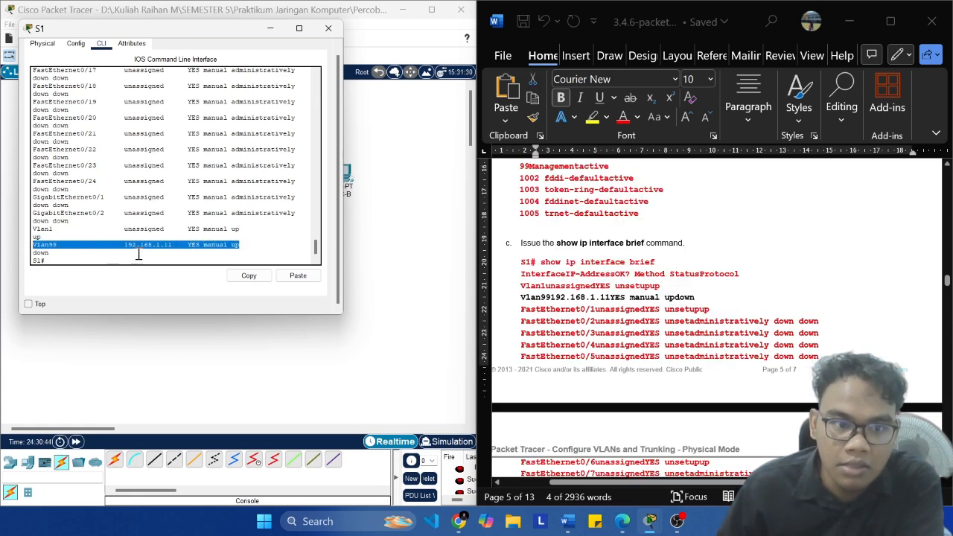
drag(172, 246, 119, 245)
click(165, 248)
drag(248, 247, 103, 235)
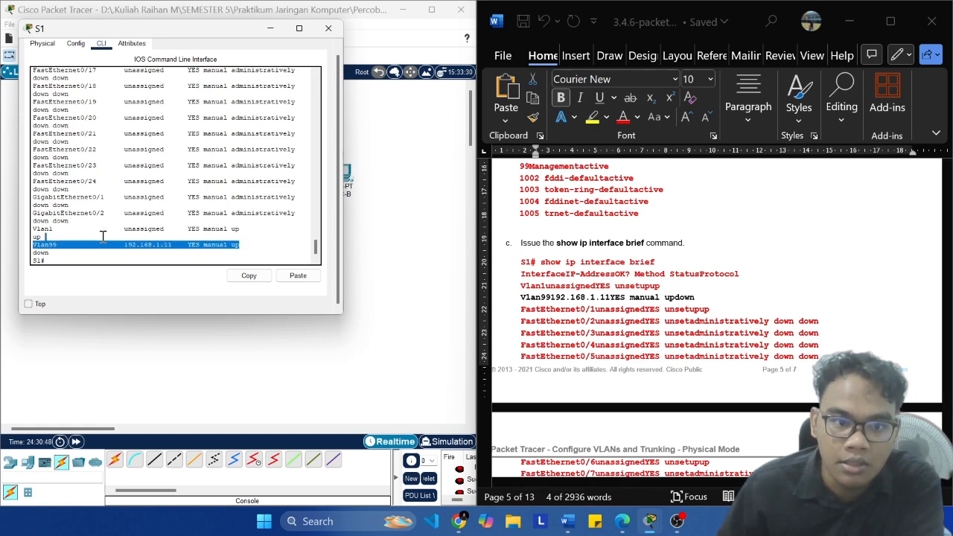
click(207, 252)
scroll(631, 334, down, 5)
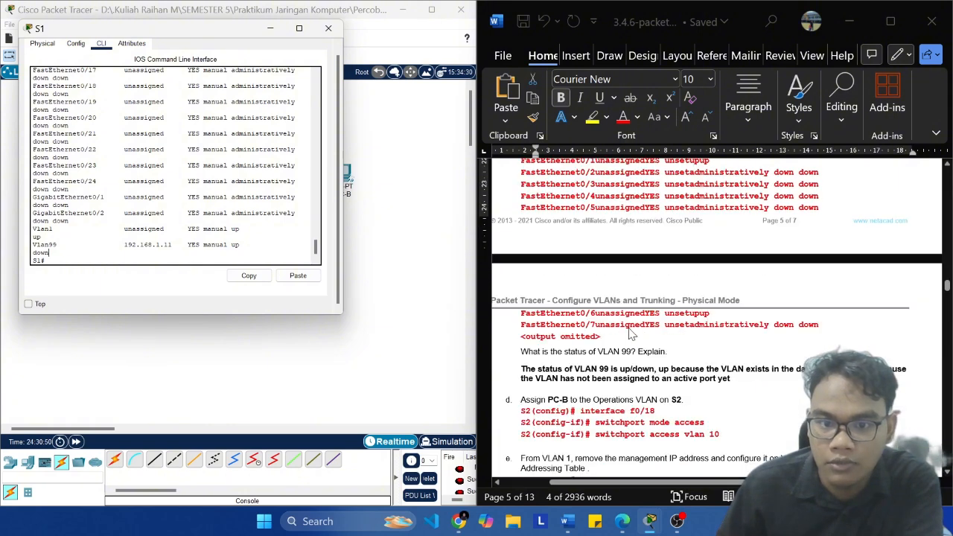
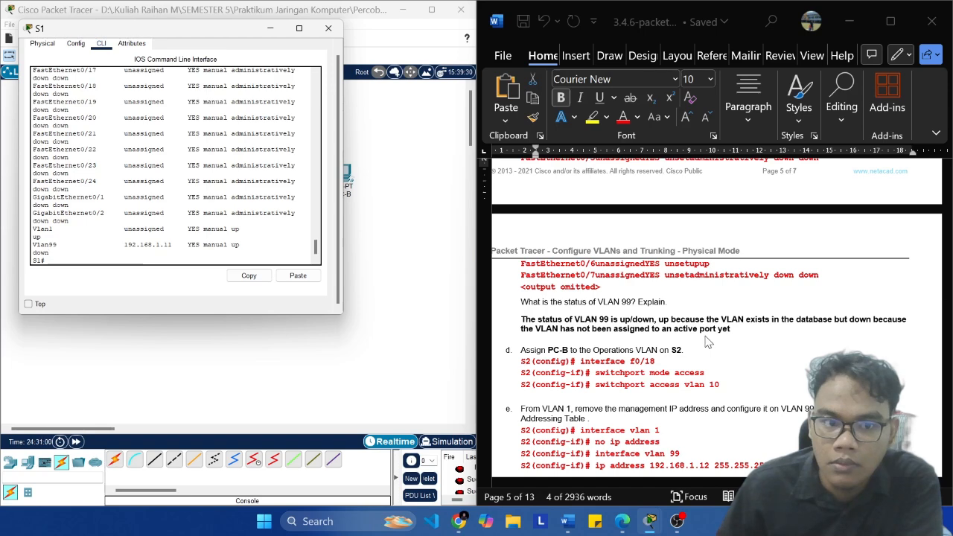
Step: Compare the VLAN 1 and VLAN 99 entries in S1's interface list with the lab document's answer about VLAN 99's status
scroll(544, 321, down, 1)
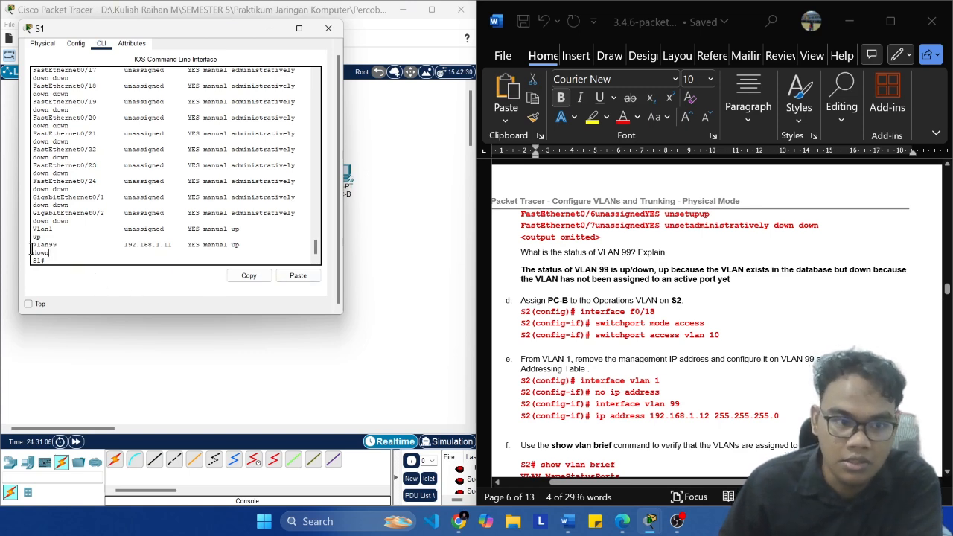
drag(31, 246, 245, 244)
scroll(244, 244, up, 5)
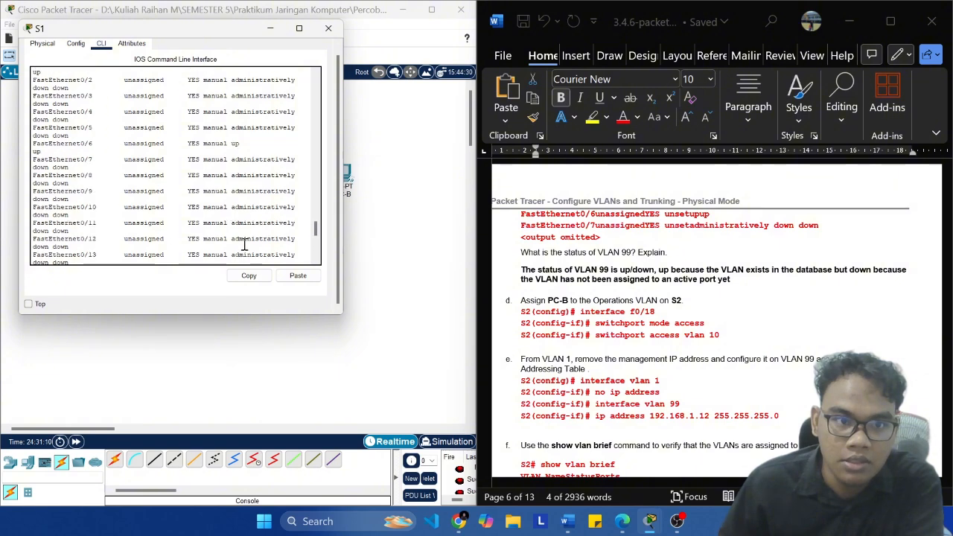
scroll(245, 244, up, 6)
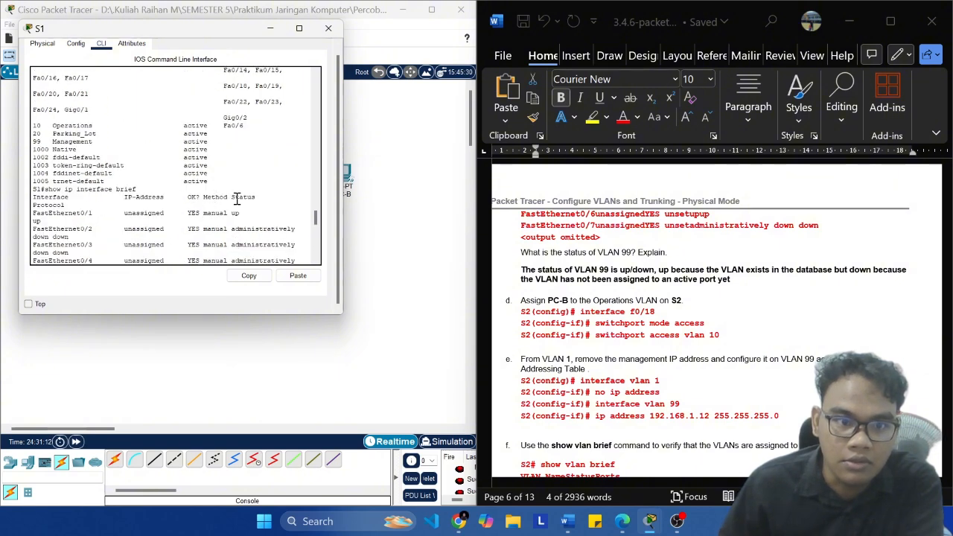
scroll(241, 206, down, 10)
drag(239, 243, 102, 231)
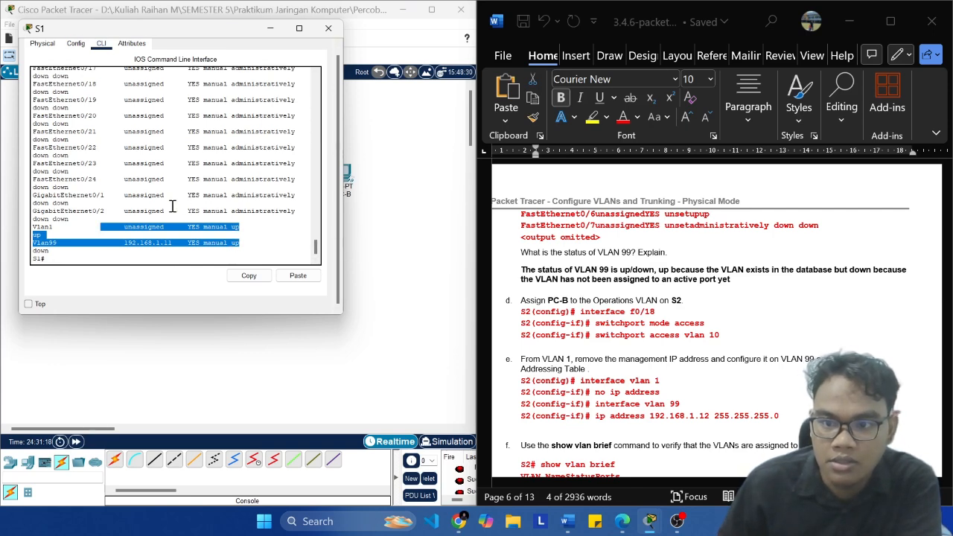
click(258, 243)
Step: Examine S1's VLAN list and interface list again, down to the IP address assigned to VLAN 99
scroll(258, 243, up, 10)
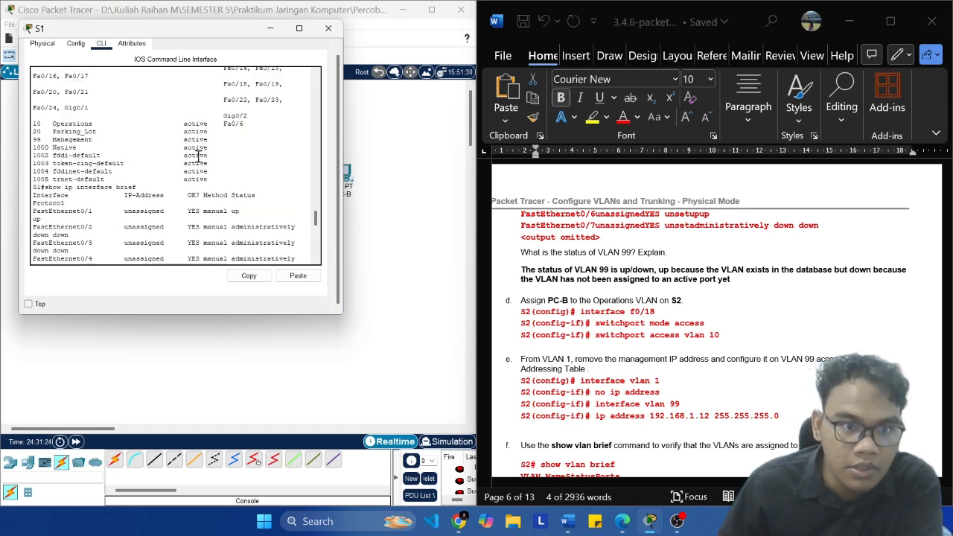
scroll(216, 153, down, 5)
scroll(204, 149, up, 8)
scroll(224, 164, down, 12)
scroll(249, 183, down, 4)
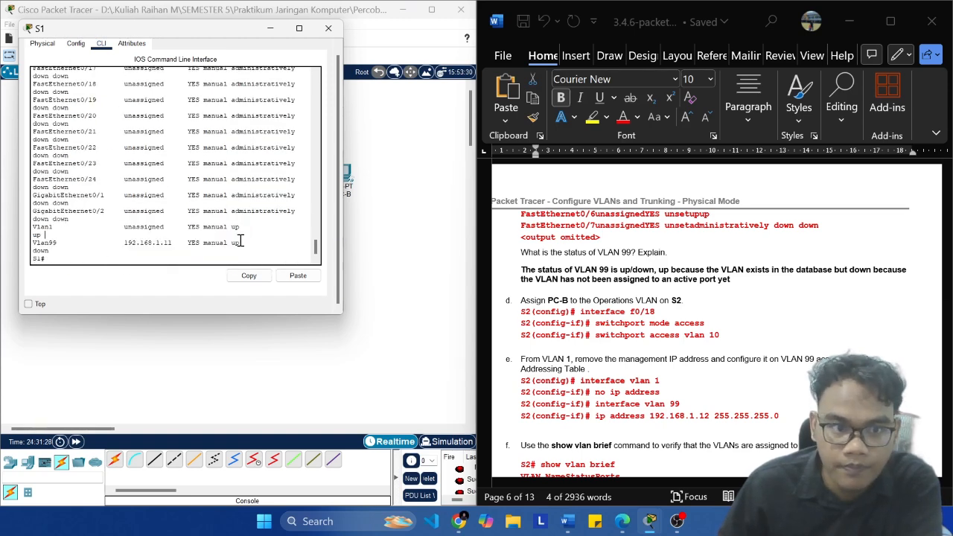
scroll(239, 240, up, 10)
scroll(248, 237, down, 8)
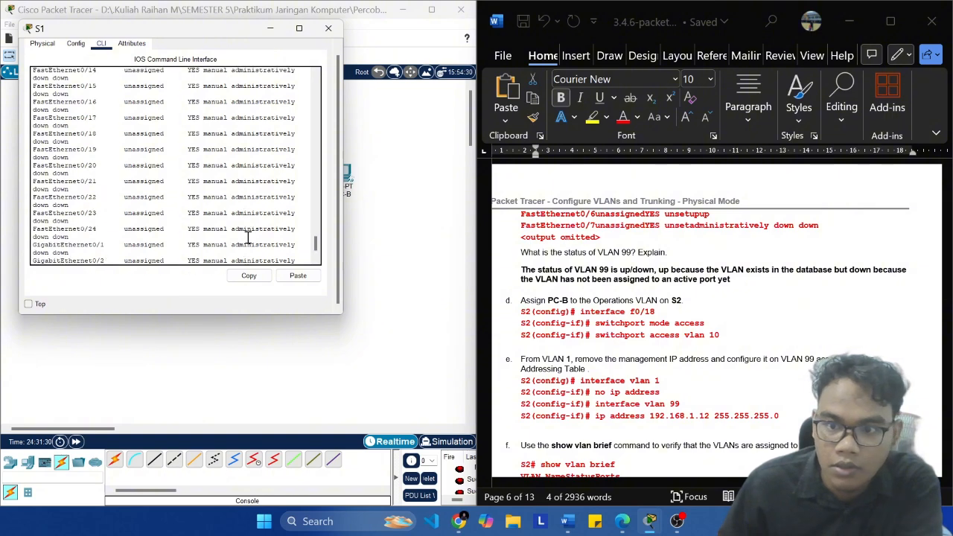
scroll(248, 237, down, 2)
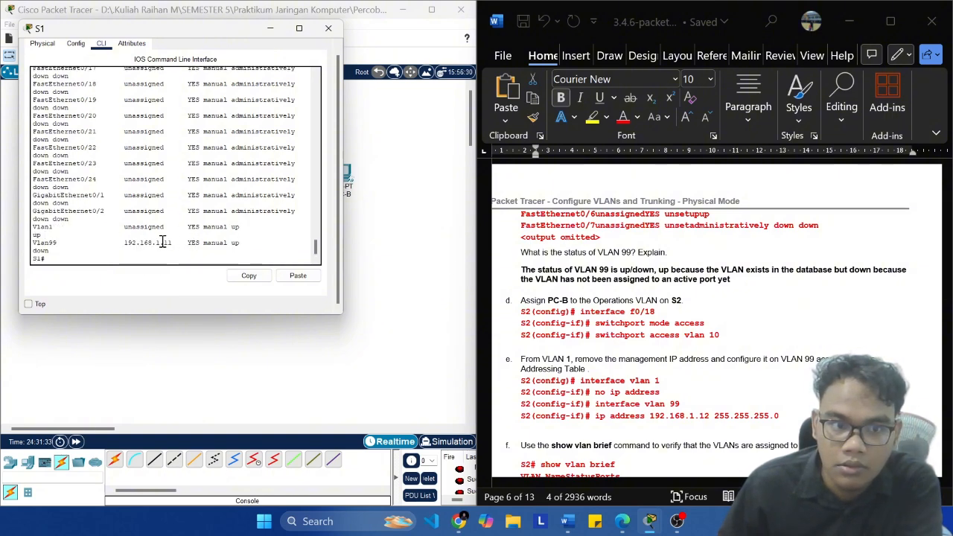
drag(176, 243, 124, 244)
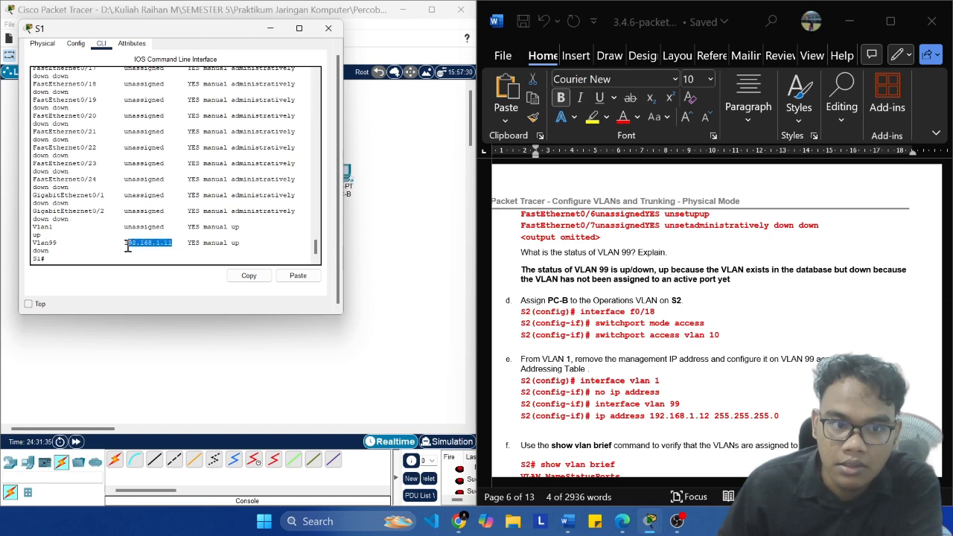
click(134, 254)
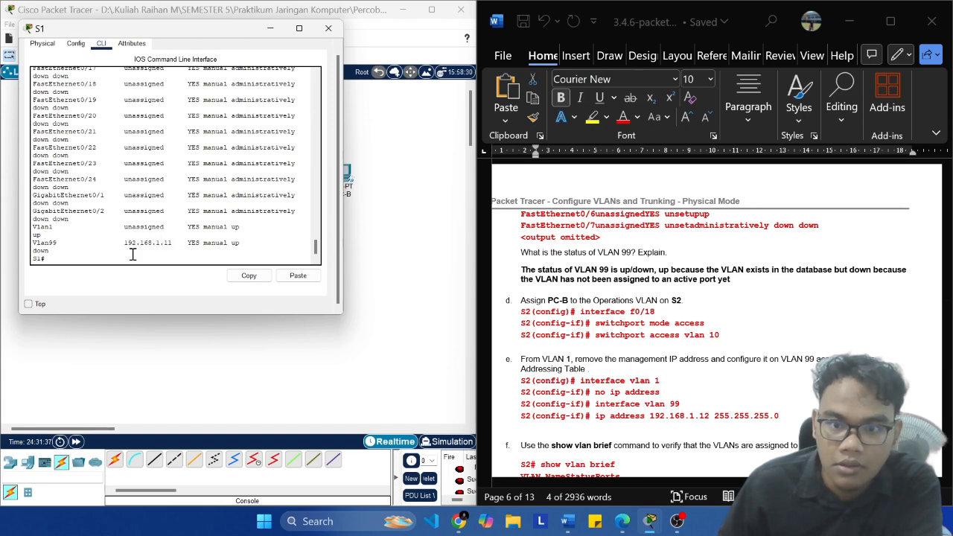
Step: Find the PC-B assignment task in the lab document, switch to S2's command line and begin an interface command
scroll(533, 224, down, 2)
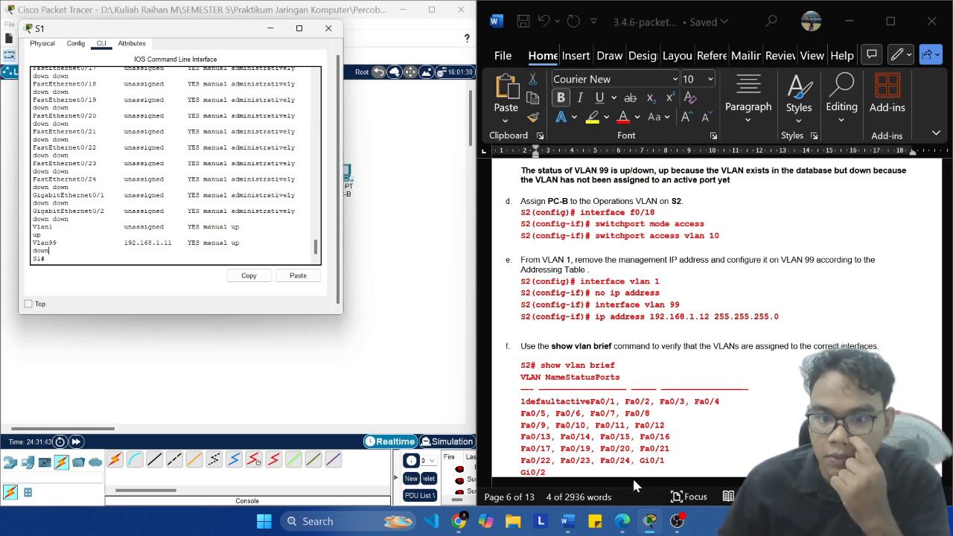
mouse_move(650, 521)
click(719, 474)
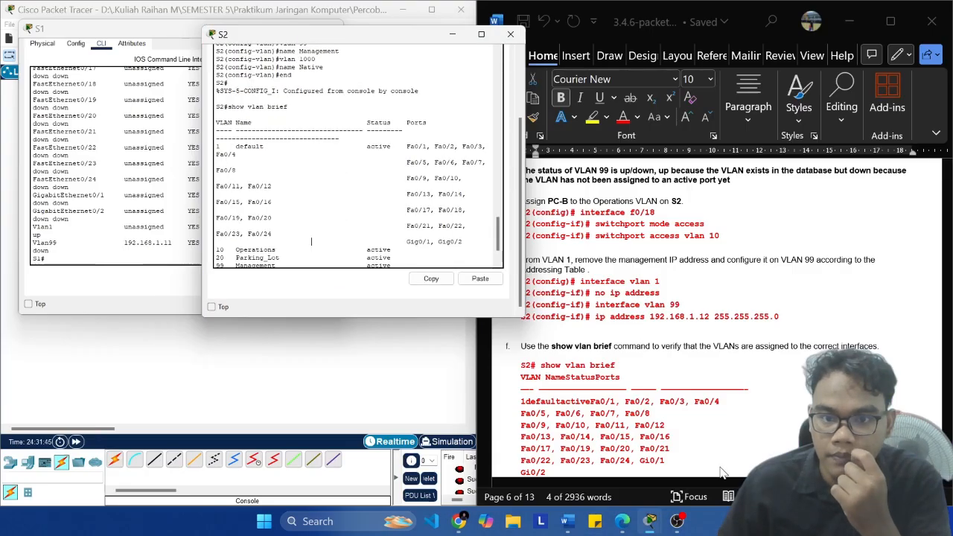
drag(383, 38, 319, 49)
scroll(286, 216, down, 2)
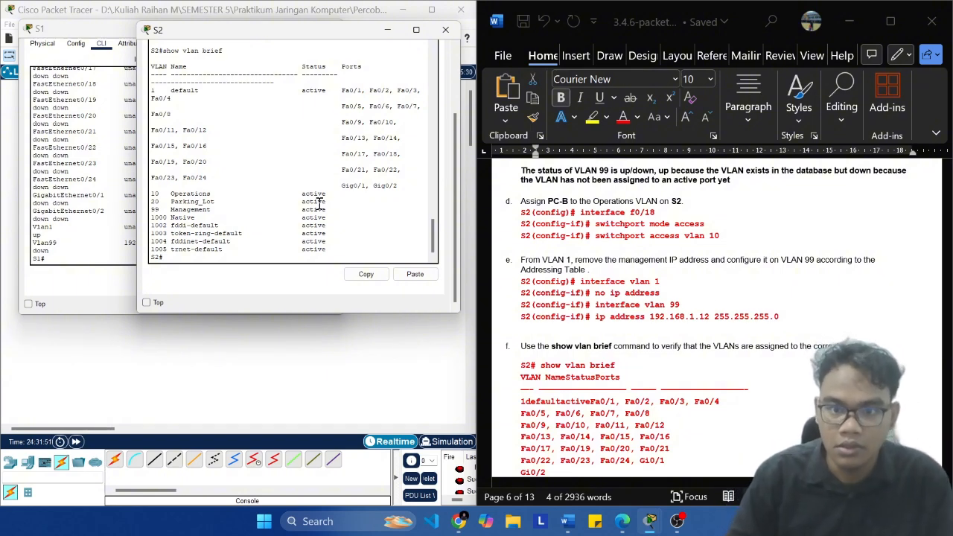
text(inter)
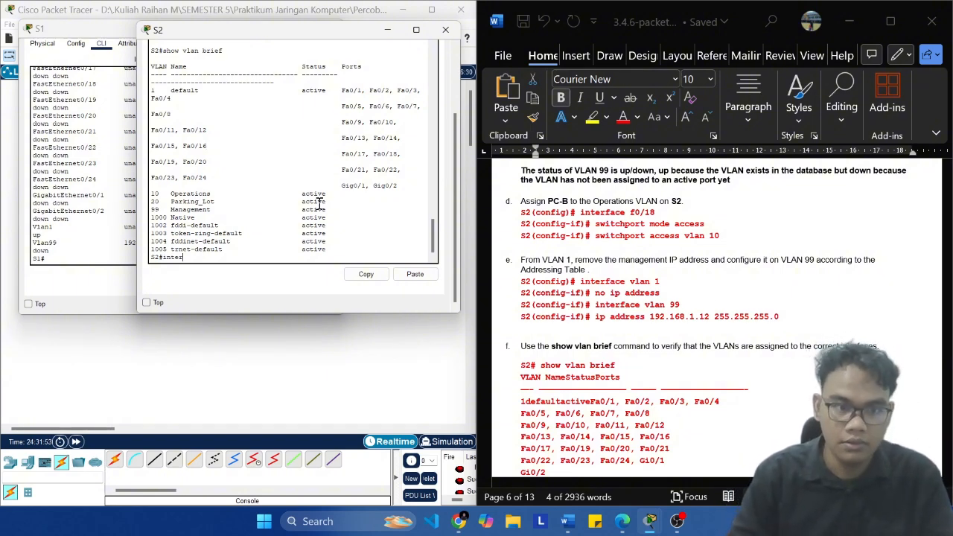
text(face)
Step: Compare the lab document's Addressing Table and topology with the VLAN 99 IP address on S1
scroll(944, 291, up, 3)
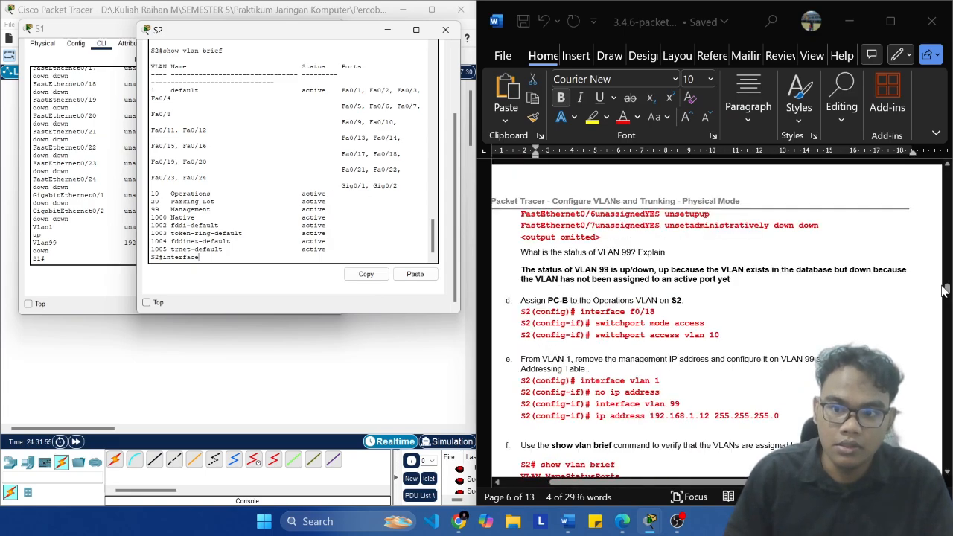
drag(948, 290, 946, 183)
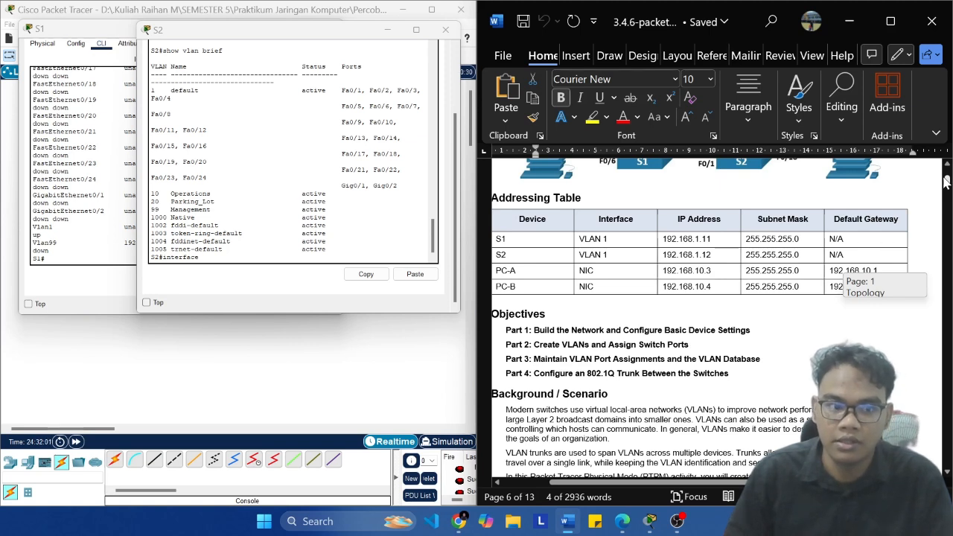
click(113, 225)
drag(176, 245, 122, 241)
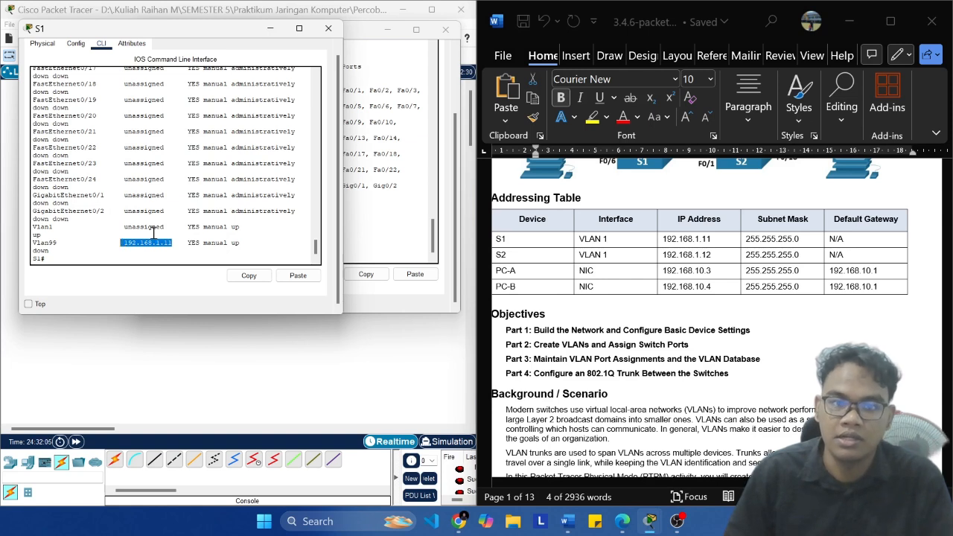
click(417, 137)
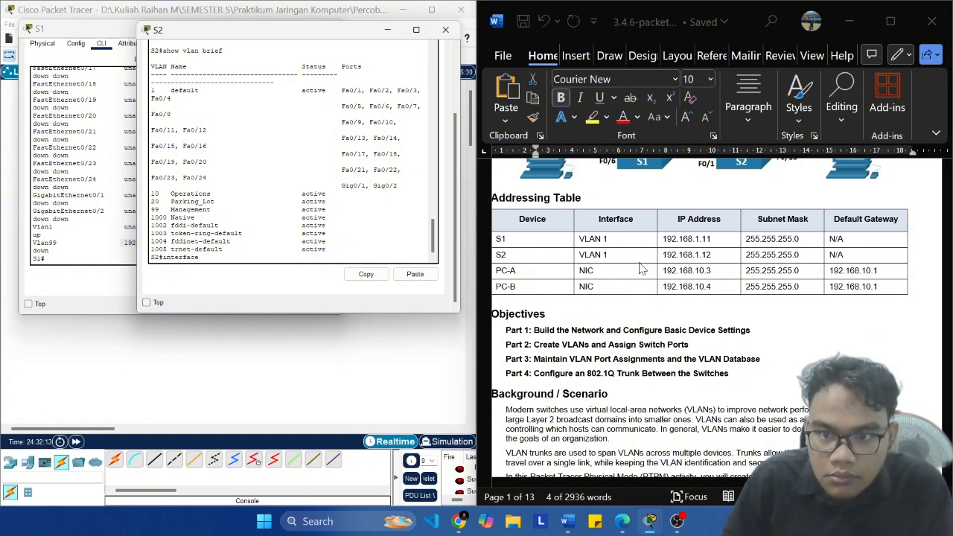
click(99, 214)
scroll(783, 275, up, 3)
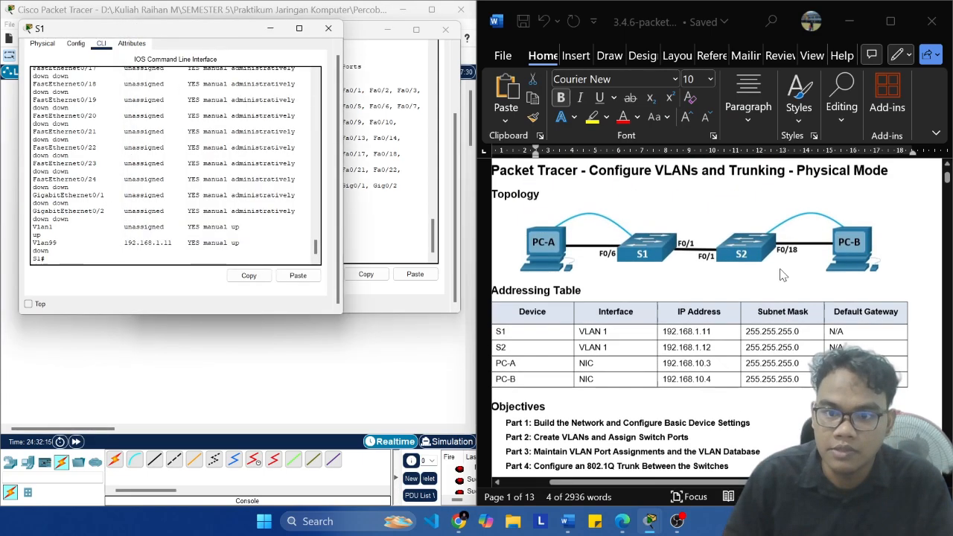
Step: Find the lab document's instructions for assigning PC-B to the Operations VLAN on S2 through interface f0/18
drag(948, 179, 948, 270)
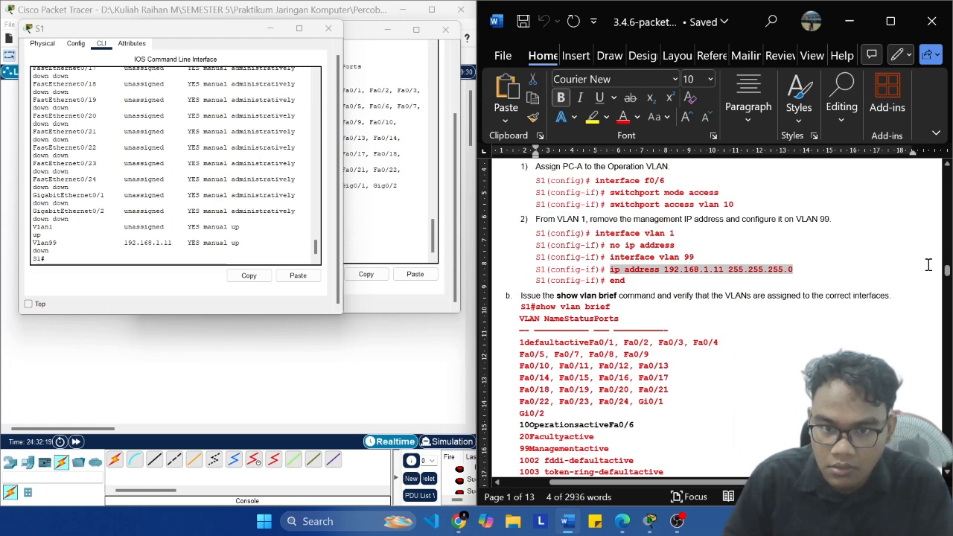
scroll(820, 256, down, 3)
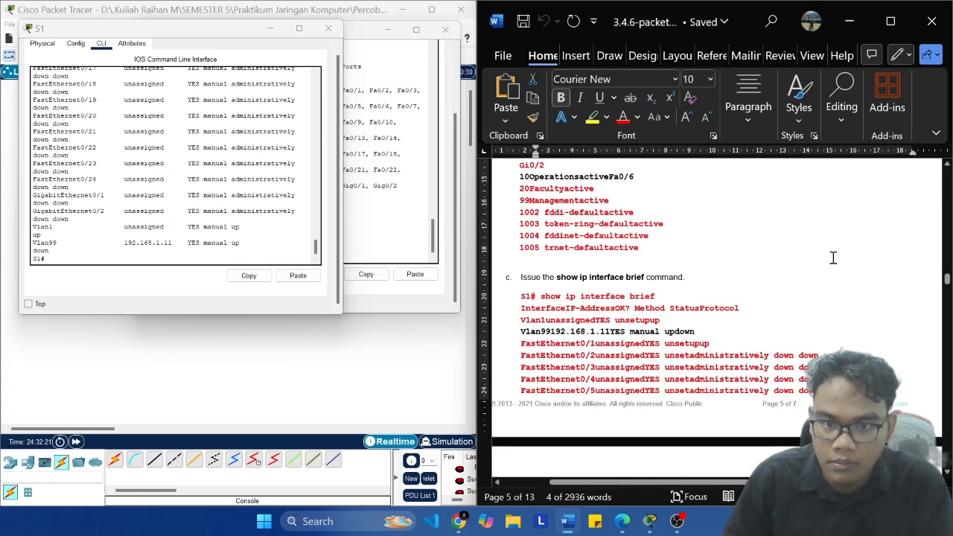
scroll(833, 258, down, 5)
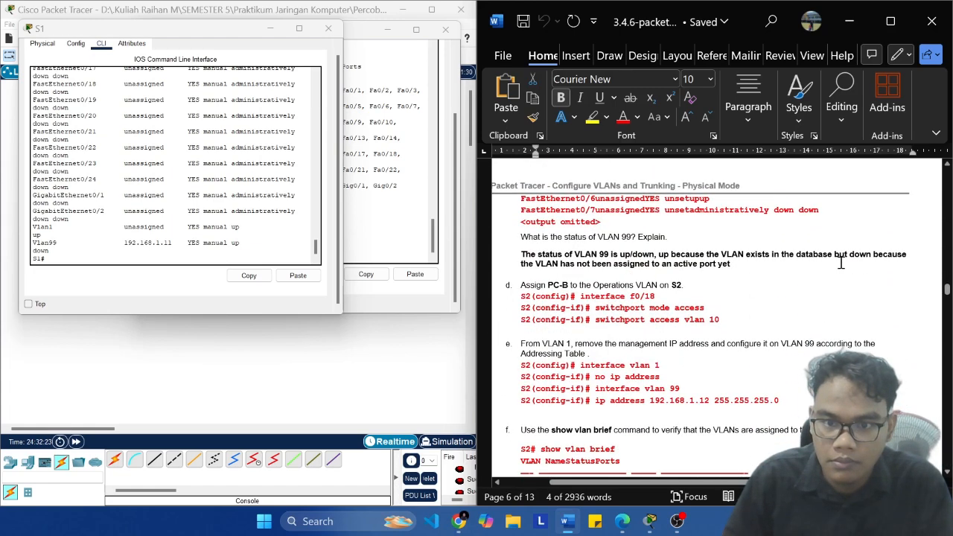
scroll(841, 262, down, 1)
click(685, 247)
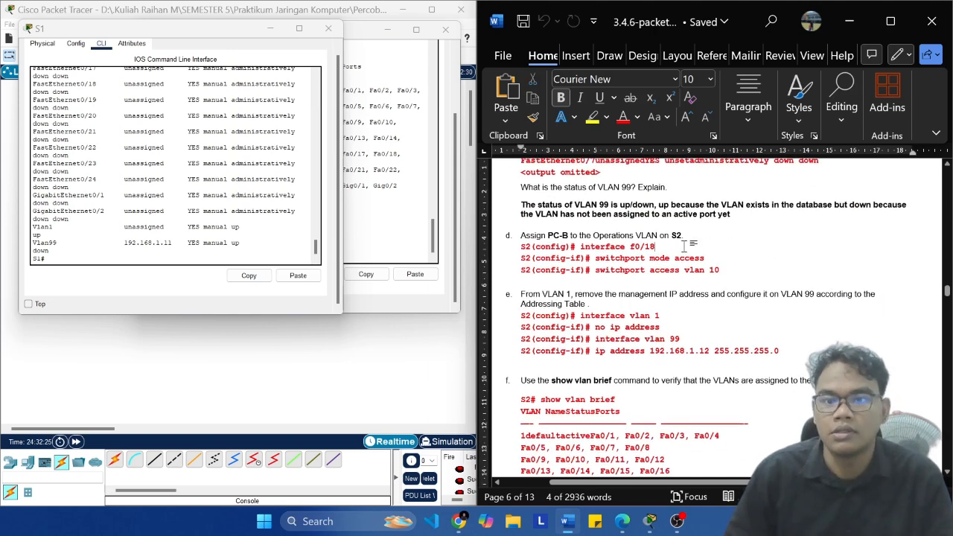
Step: Try to run interface f0/18 on S2 from privileged EXEC mode
click(395, 212)
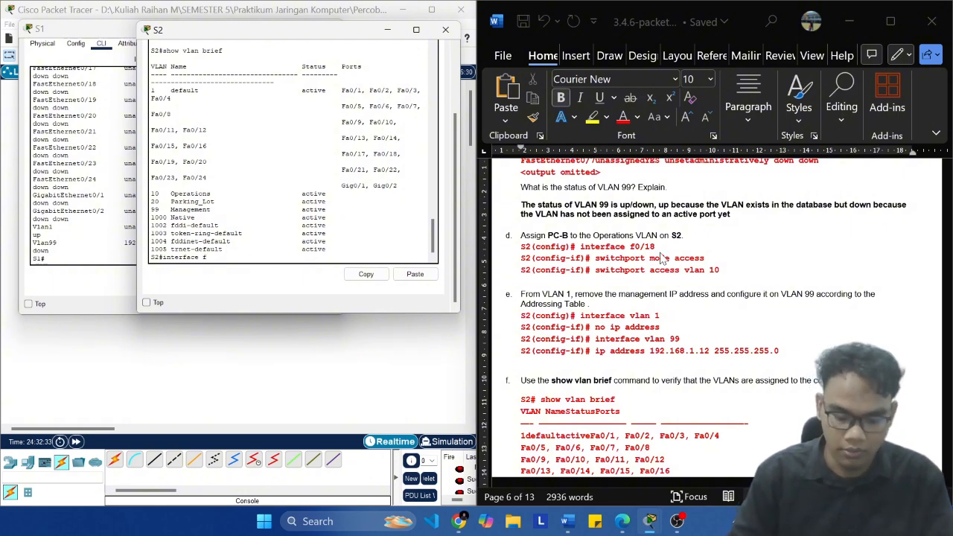
text(interface f0/18)
key(Return)
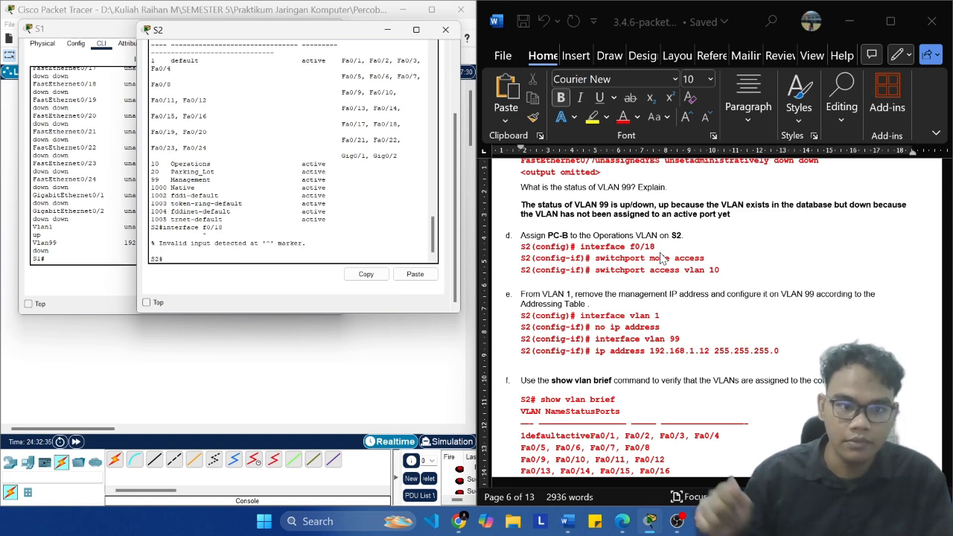
Step: Enter global configuration mode on S2 with conf t and open interface f0/18 for configuration
text(co)
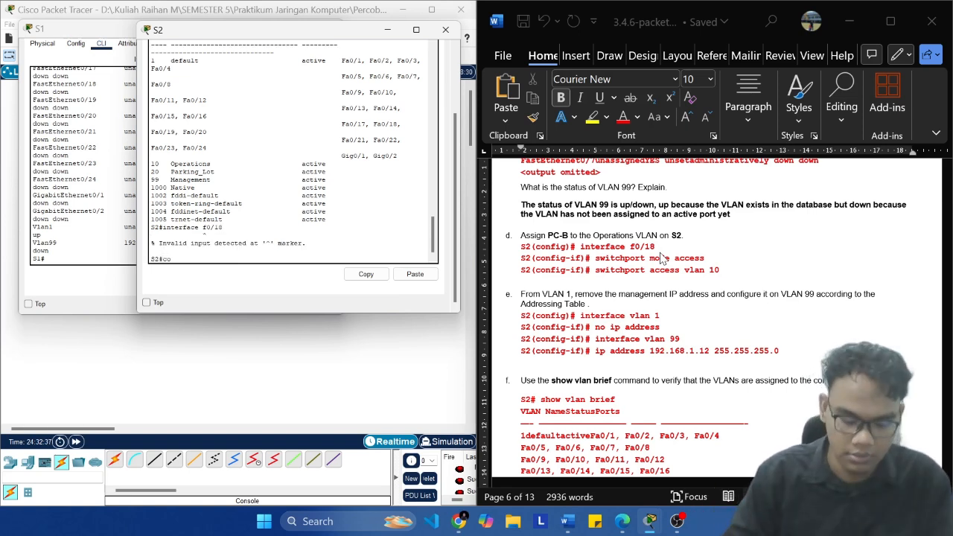
text(nf t)
key(Return)
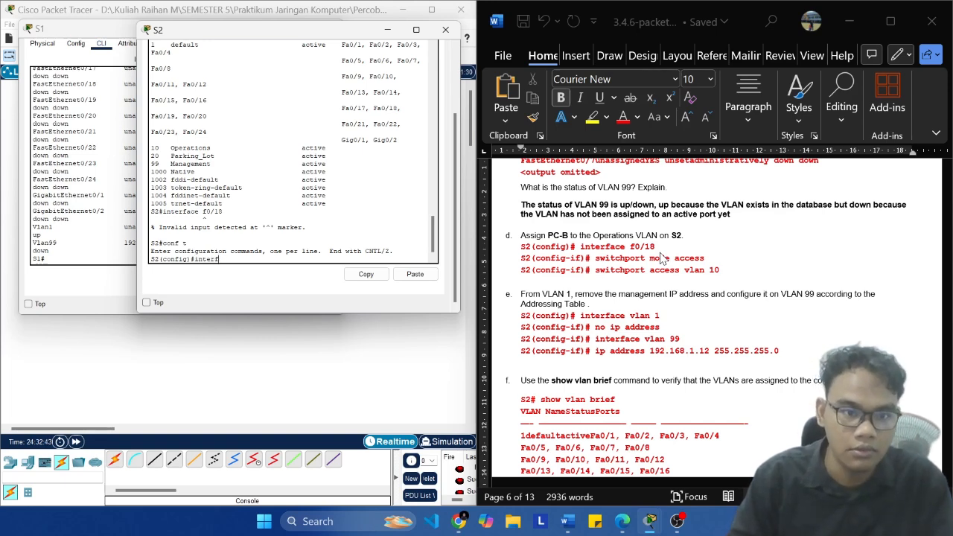
text(interface f0/18)
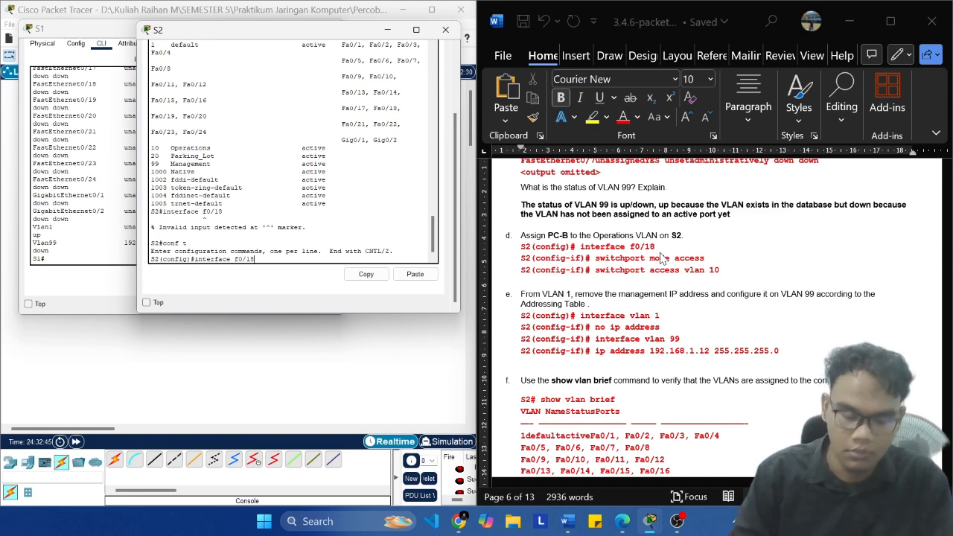
key(Return)
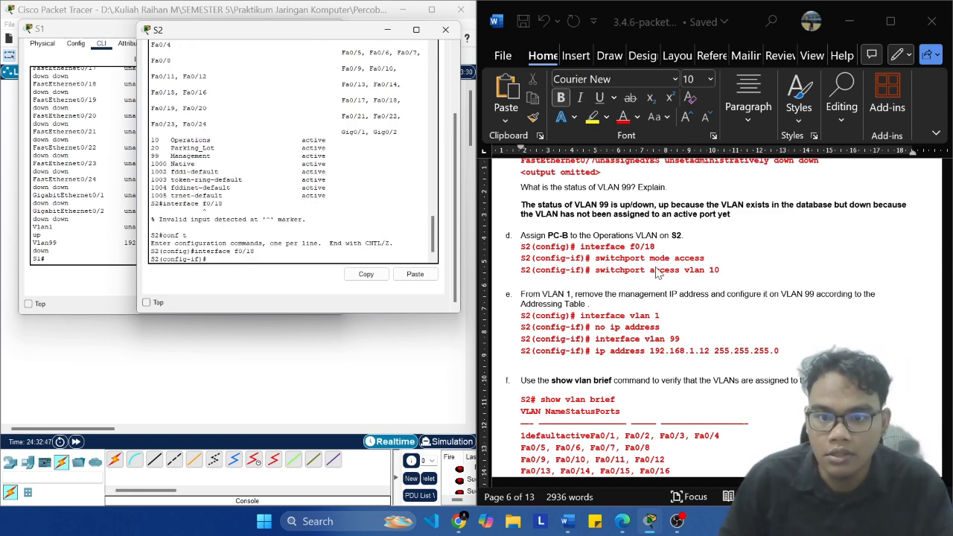
Step: Set S2's interface f0/18 to access mode by running the lab document's switchport mode access command
scroll(657, 274, down, 1)
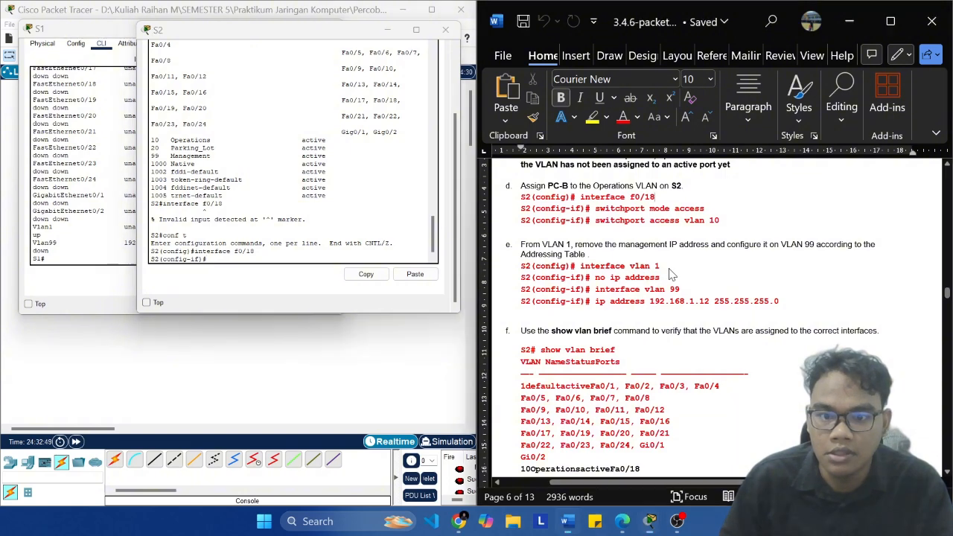
click(714, 206)
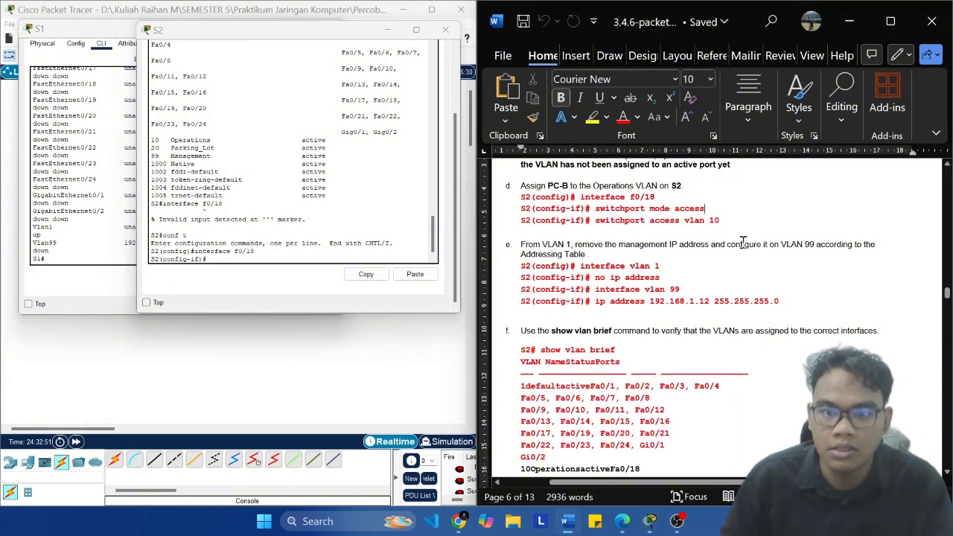
key(ctrl+shift+Left)
key(ctrl+shift+Left)
key(ctrl+shift+Left)
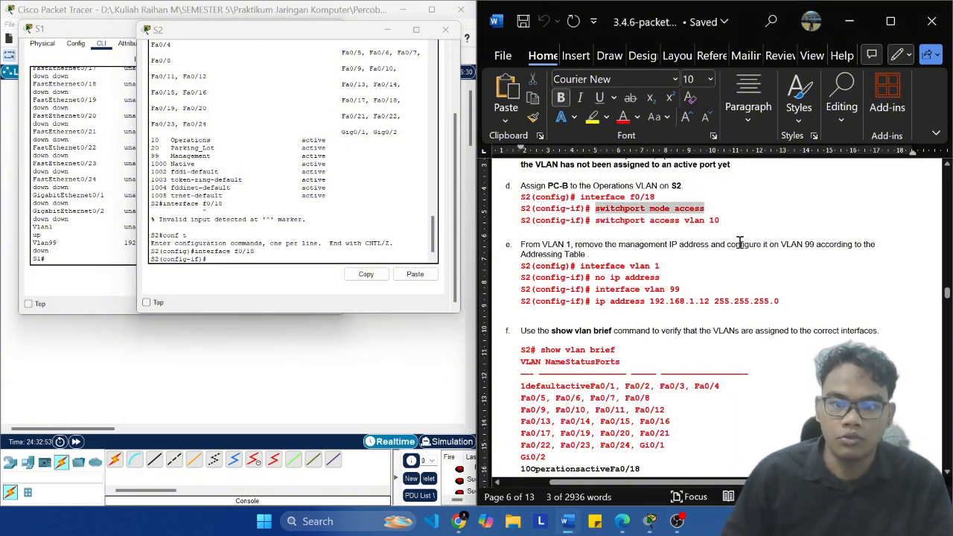
key(ctrl+c)
click(424, 253)
click(415, 274)
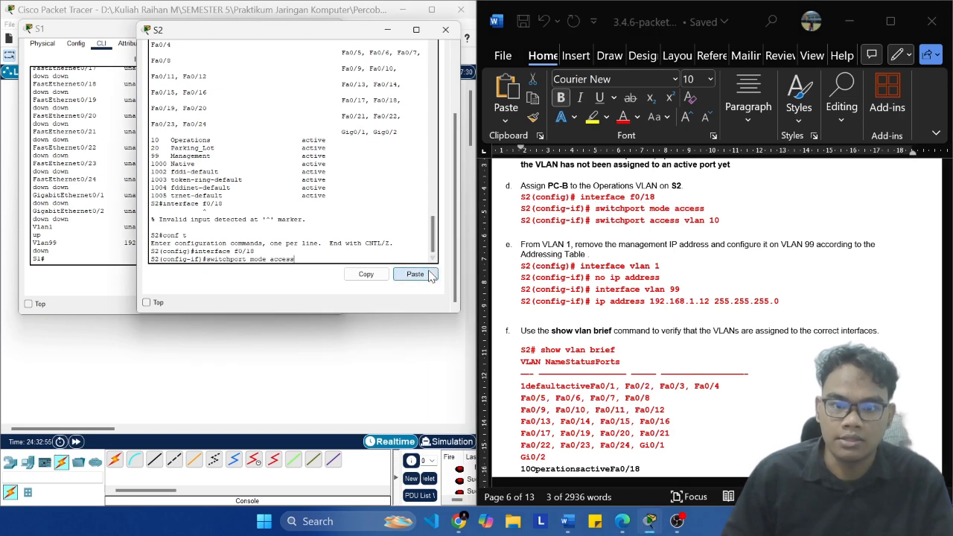
key(Return)
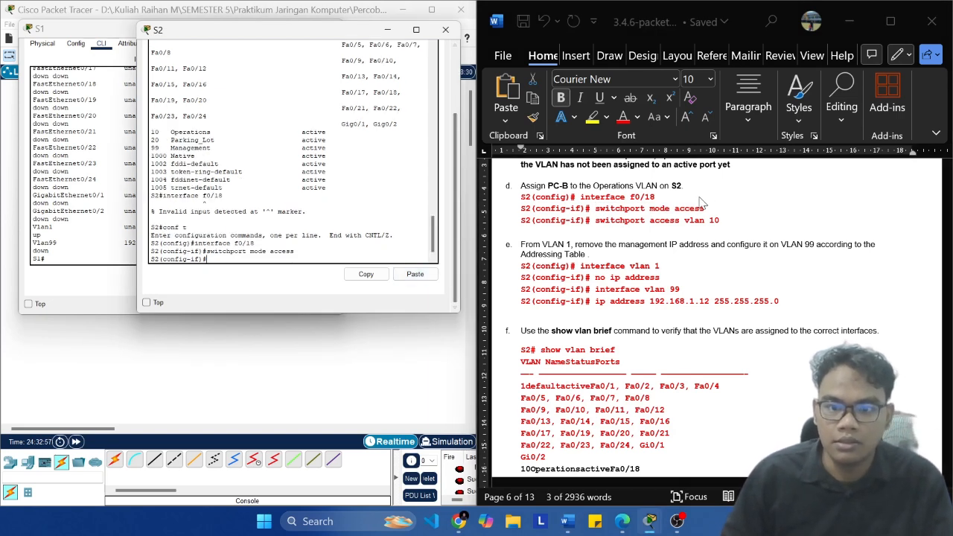
Step: Assign S2's interface f0/18 to VLAN 10 by running the lab document's switchport access vlan 10 command
click(721, 222)
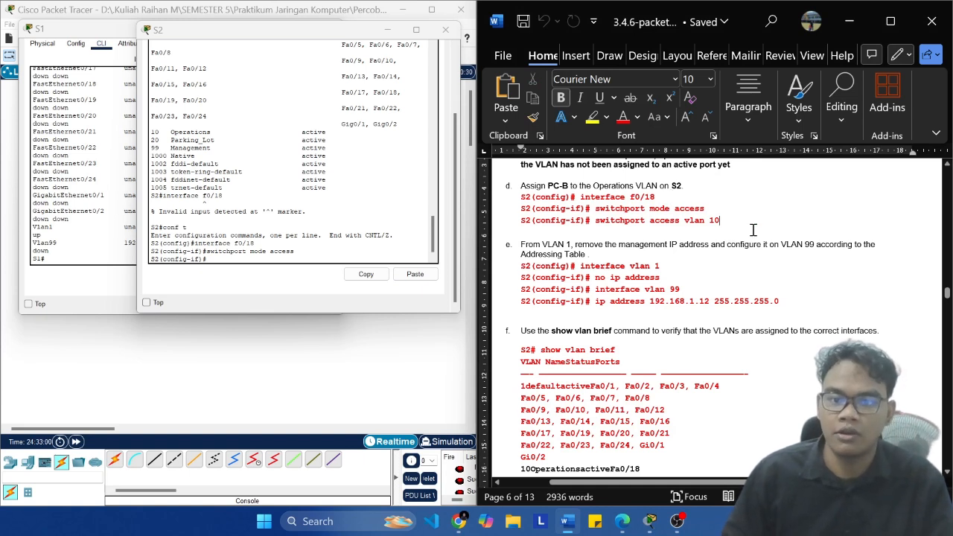
key(ctrl+shift+Left)
key(ctrl+shift+Left)
key(ctrl+shift+Left)
key(ctrl+shift+Left)
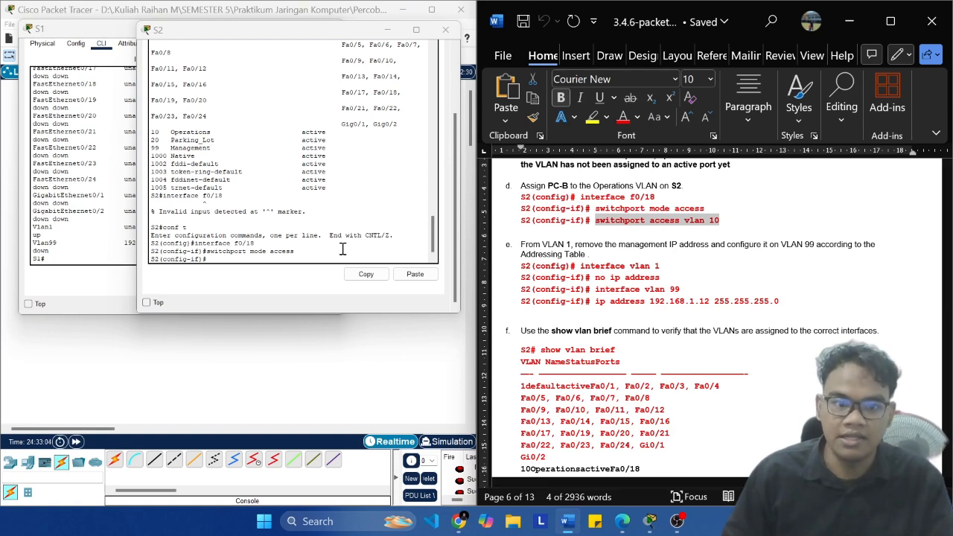
click(319, 254)
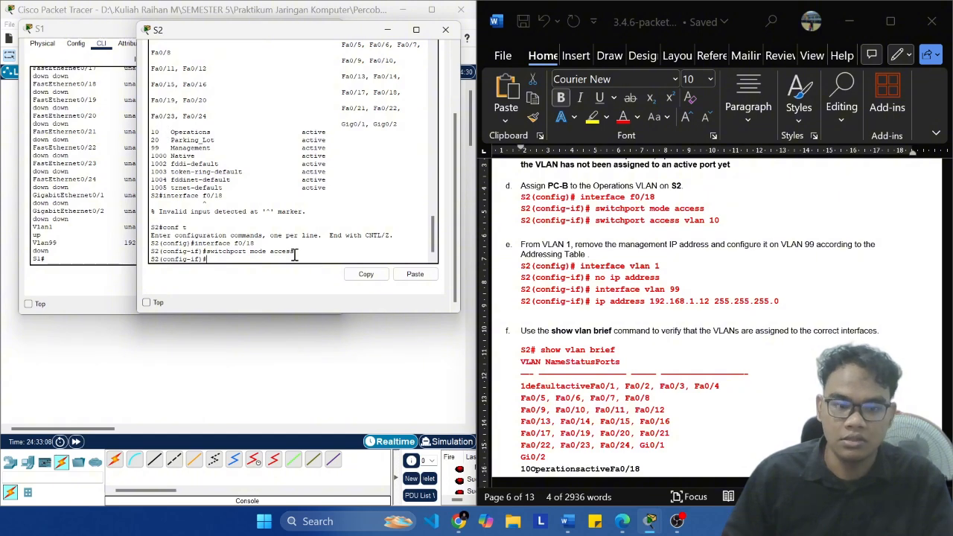
click(415, 274)
key(Return)
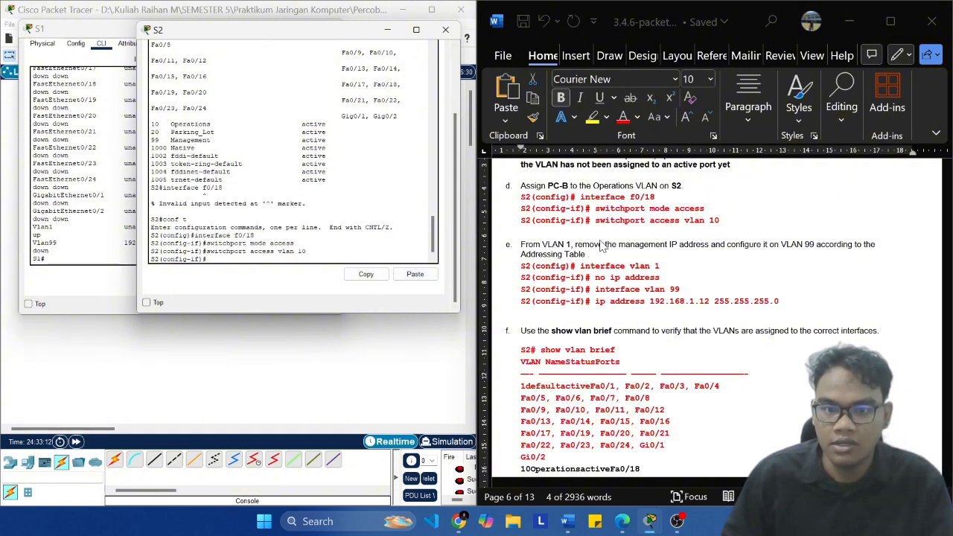
Step: Switch S2's configuration to the VLAN 1 interface with the lab document's interface vlan 1 command
click(665, 267)
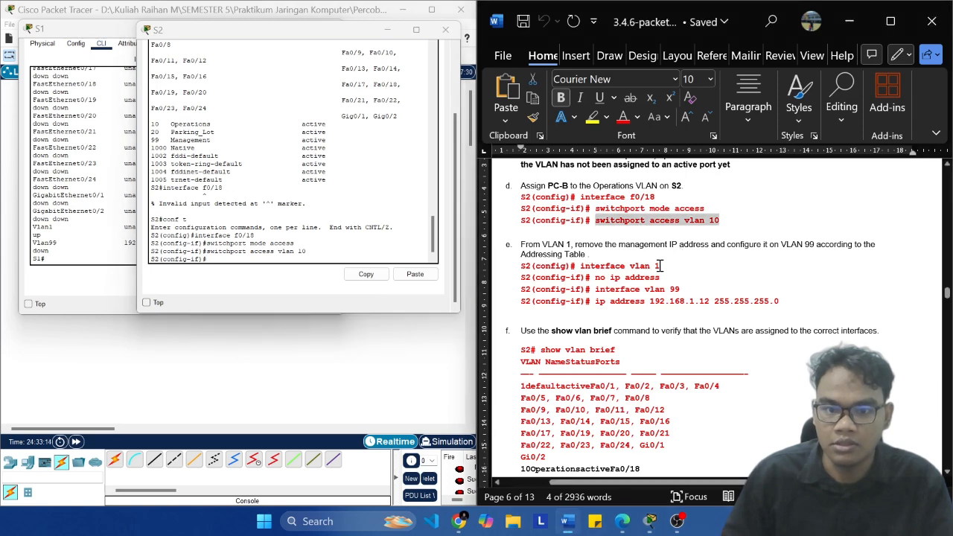
key(ctrl+shift+Left)
key(ctrl+shift+Left)
key(ctrl+shift+Left)
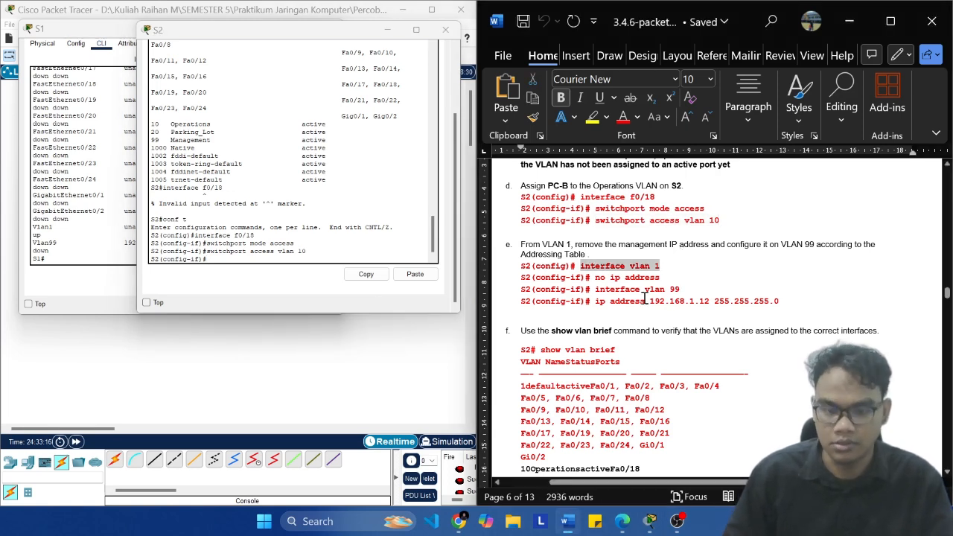
click(280, 244)
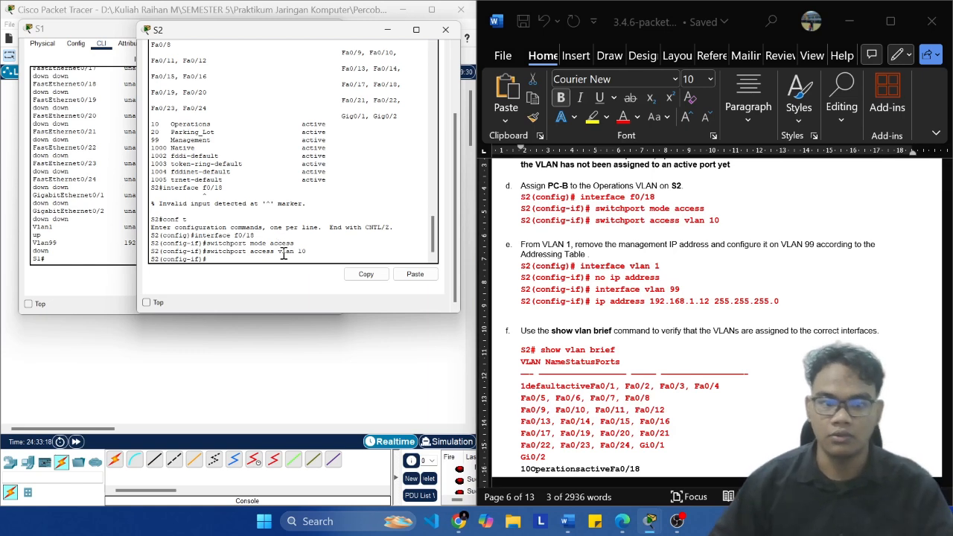
click(414, 275)
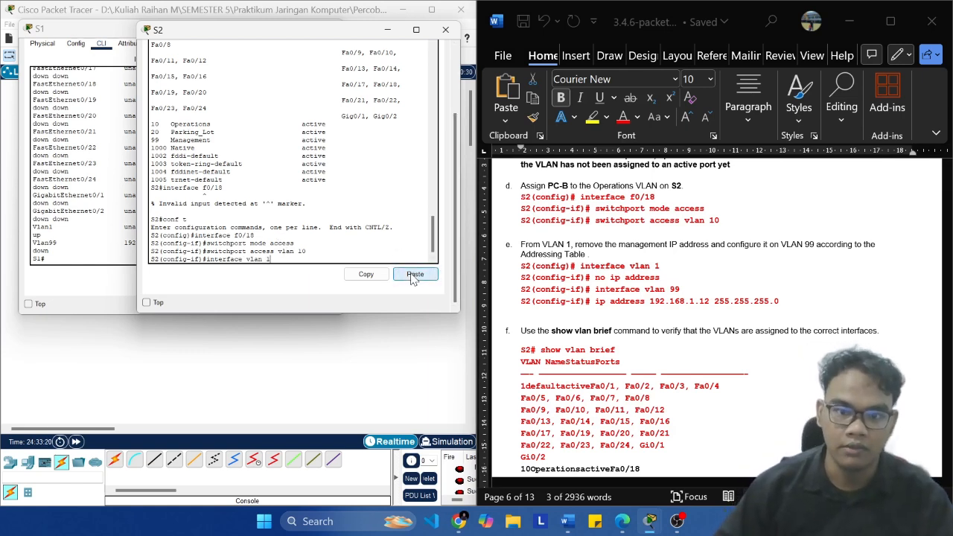
key(Return)
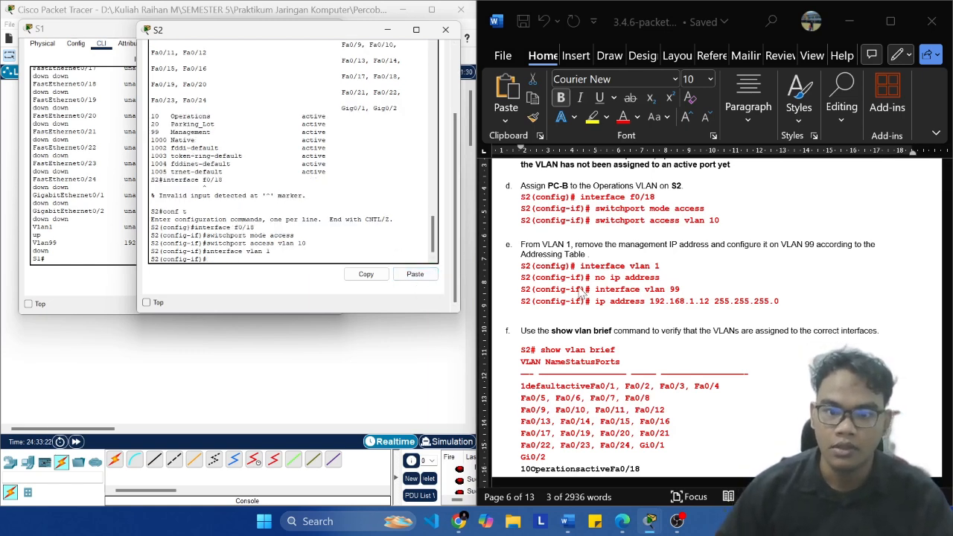
Step: Remove the management IP address from VLAN 1 on S2 with the lab document's no ip address command
click(662, 277)
click(662, 277)
key(ctrl+shift+Left)
key(ctrl+shift+Left)
key(ctrl+shift+Left)
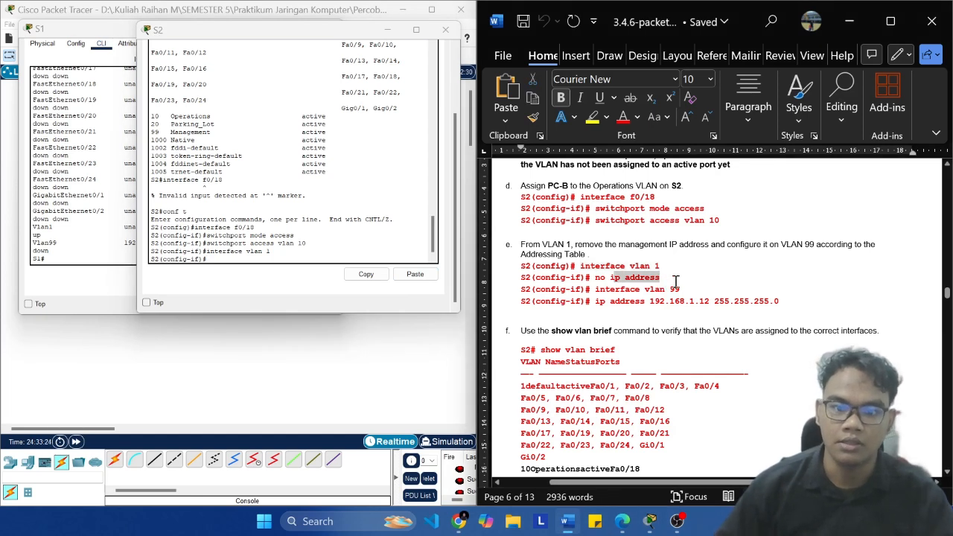
key(ctrl+c)
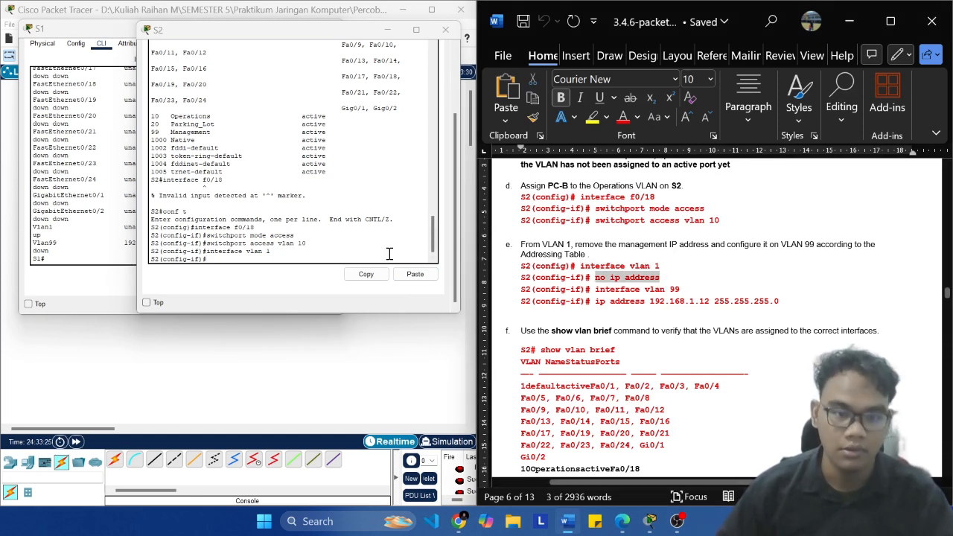
click(287, 261)
click(415, 275)
key(Return)
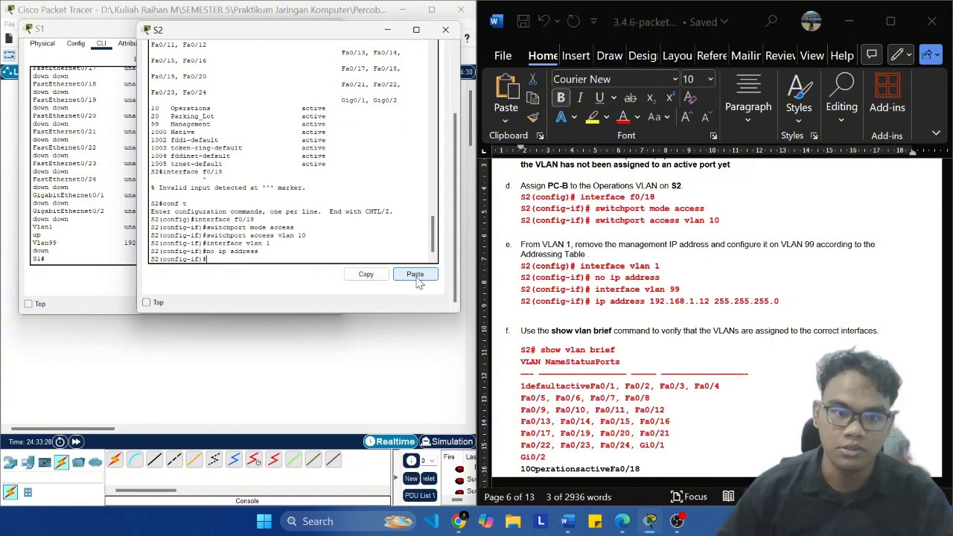
Step: Open the VLAN 99 interface for configuration on S2 with the lab document's interface vlan 99 command
click(680, 289)
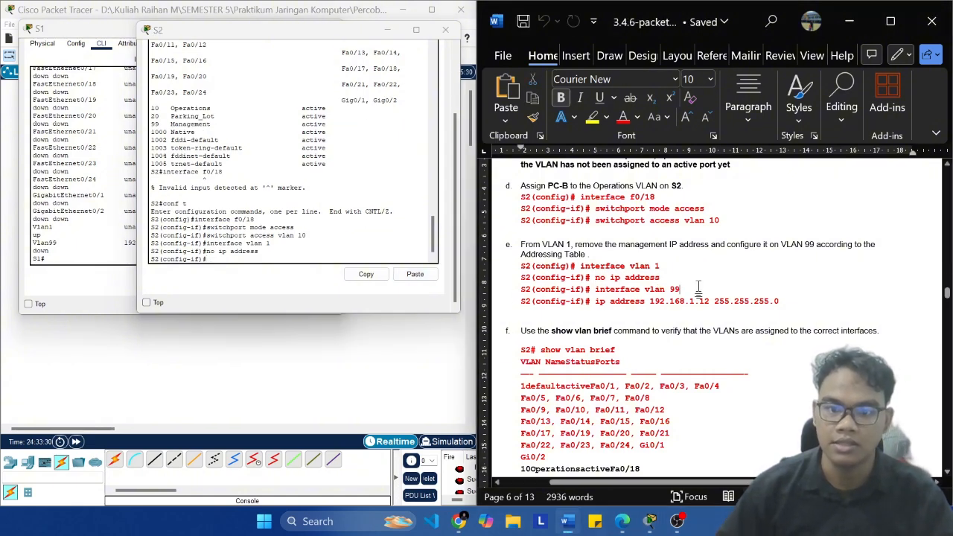
key(ctrl+shift+Left)
key(ctrl+shift+Left)
key(ctrl+shift+Left)
key(ctrl+c)
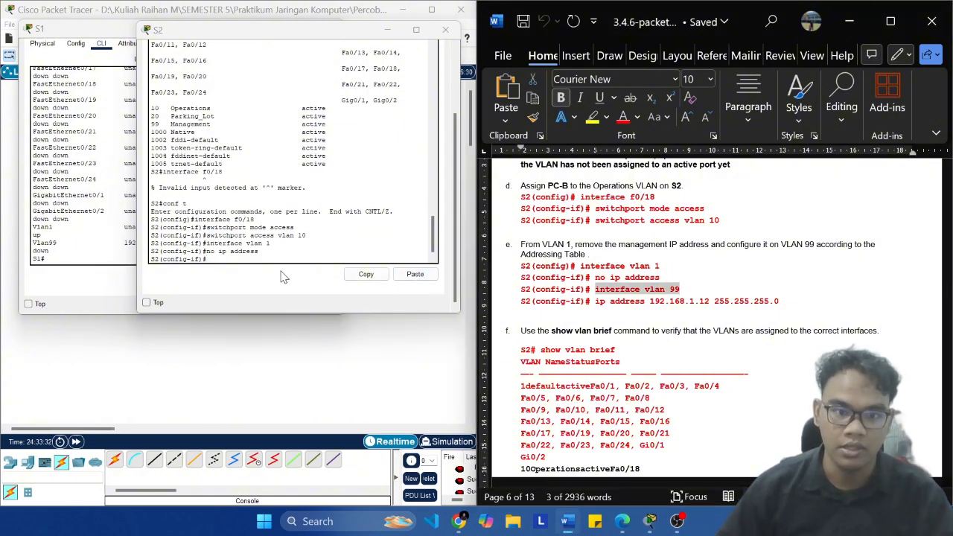
click(259, 260)
right_click(259, 260)
click(411, 274)
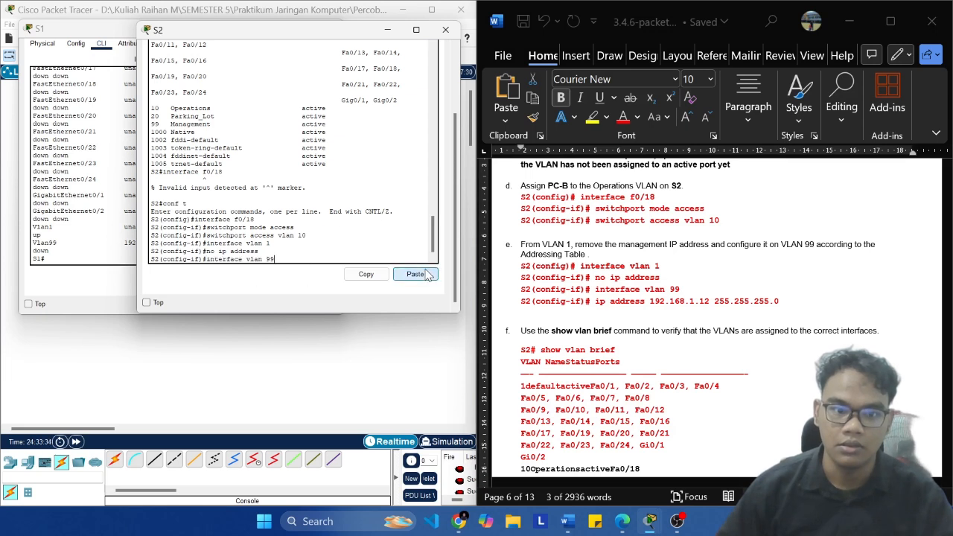
click(410, 275)
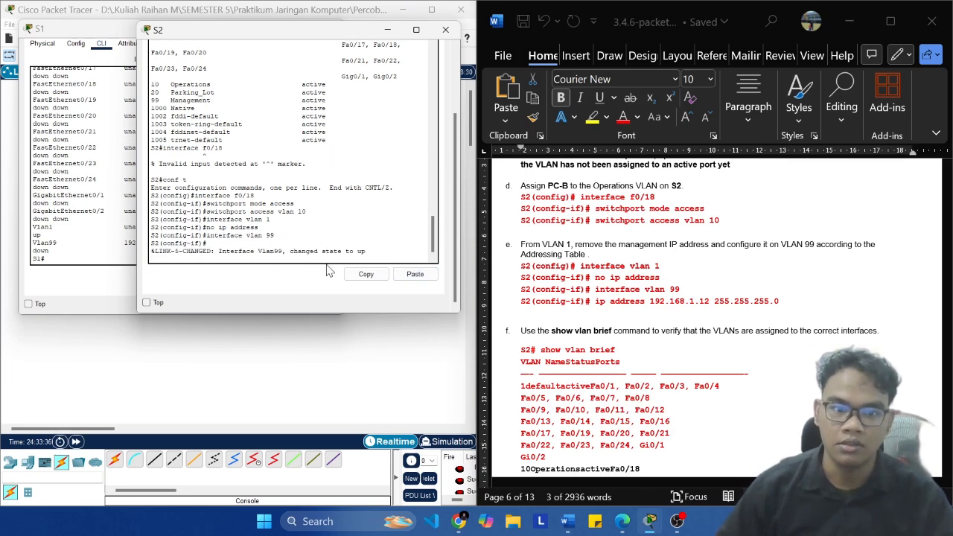
Step: Give S2's VLAN 99 interface the IP address 192.168.1.12 with subnet mask 255.255.255.0, using the lab document's command
click(790, 300)
click(781, 298)
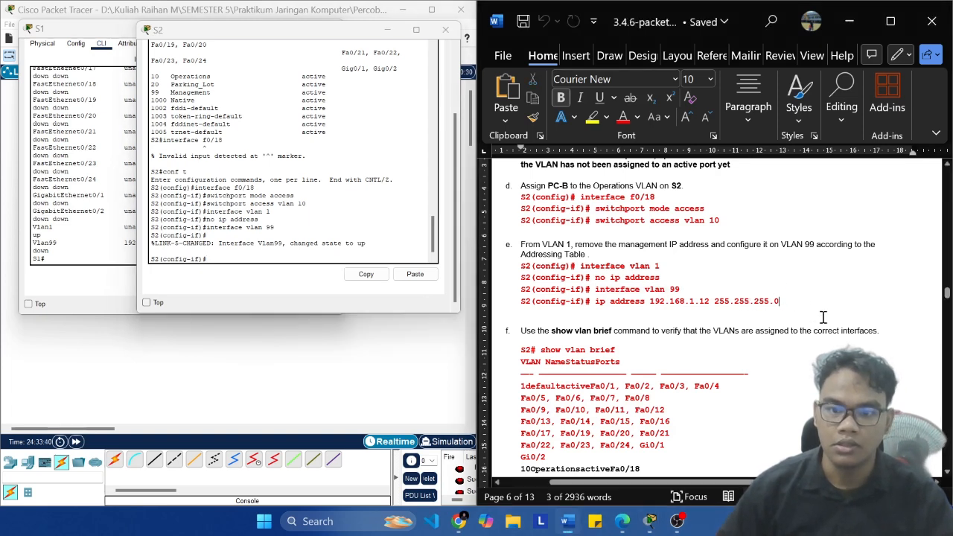
key(shift+Left)
key(shift+Left)
key(shift+Left)
key(shift+Left)
key(shift+Left)
key(shift+Left)
key(shift+Left)
key(shift+Left)
key(shift+Left)
key(shift+Left)
key(shift+Left)
key(shift+Left)
key(shift+Left)
key(shift+Left)
key(shift+Left)
key(shift+Left)
key(shift+Left)
key(shift+Left)
key(shift+Left)
key(shift+Left)
key(shift+Left)
key(shift+Left)
key(shift+Left)
key(shift+Left)
key(shift+Left)
key(shift+Left)
key(shift+Left)
key(shift+Left)
key(shift+Left)
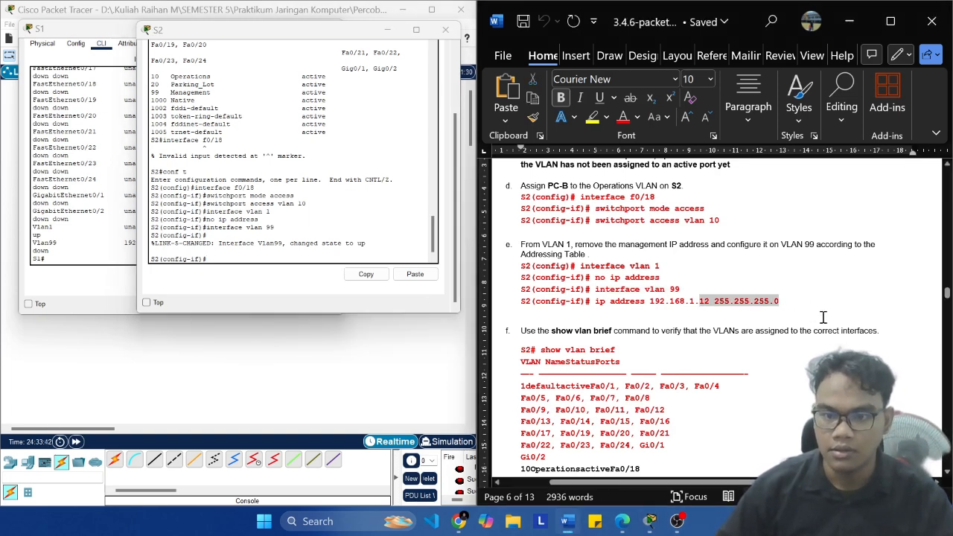
key(shift+Left)
key(shift+Left)
key(shift+Left)
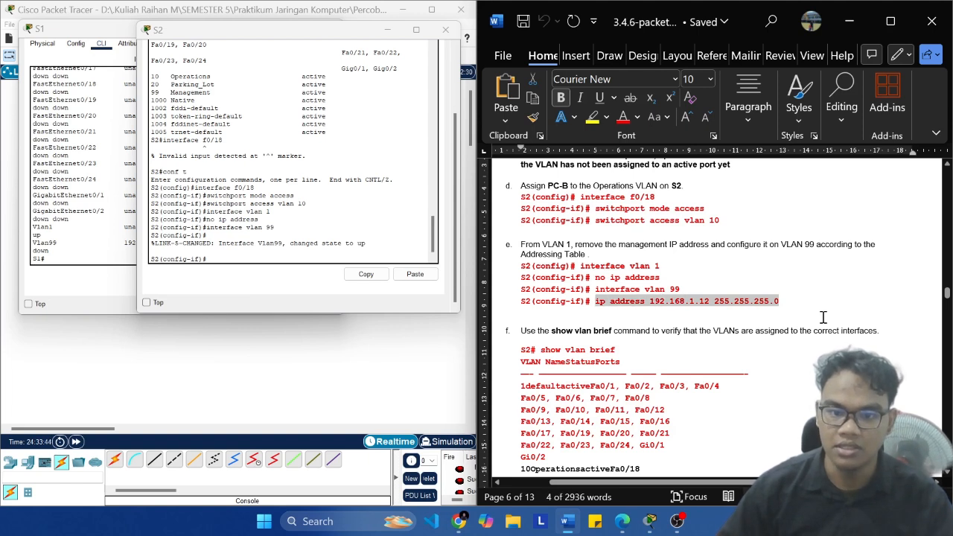
click(221, 255)
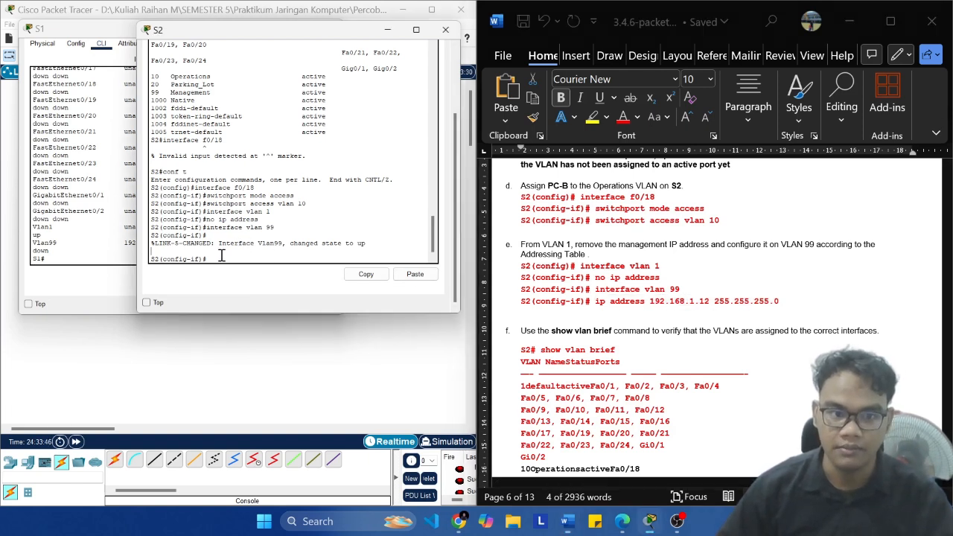
click(411, 274)
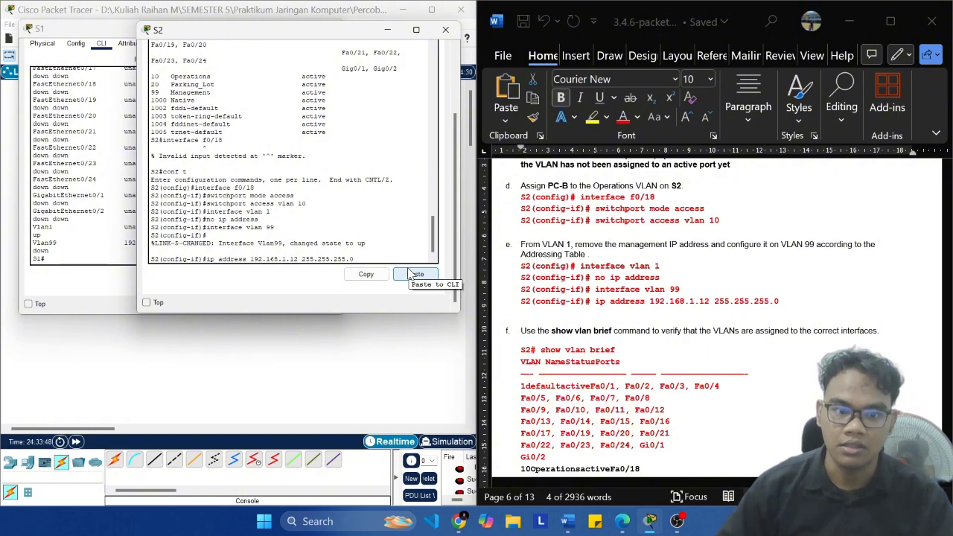
key(Return)
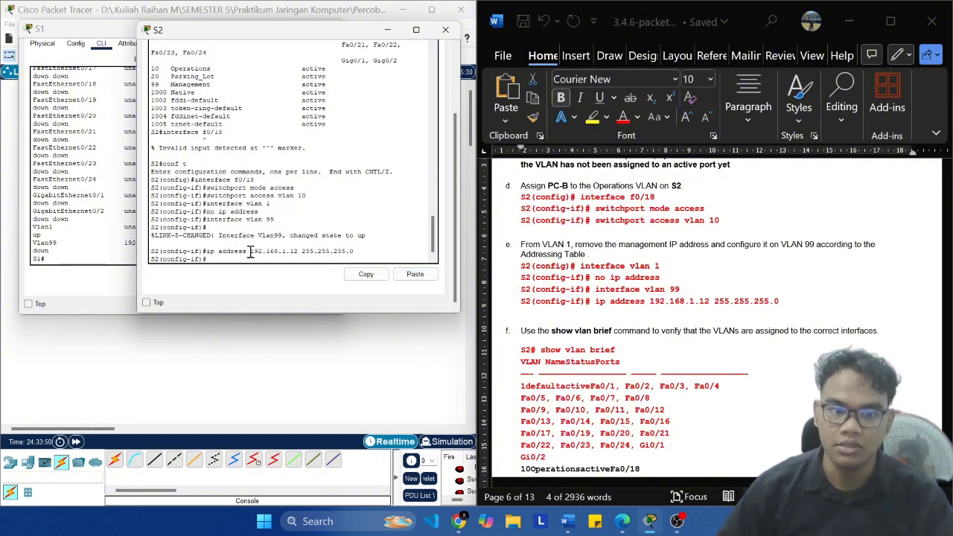
drag(251, 252, 292, 252)
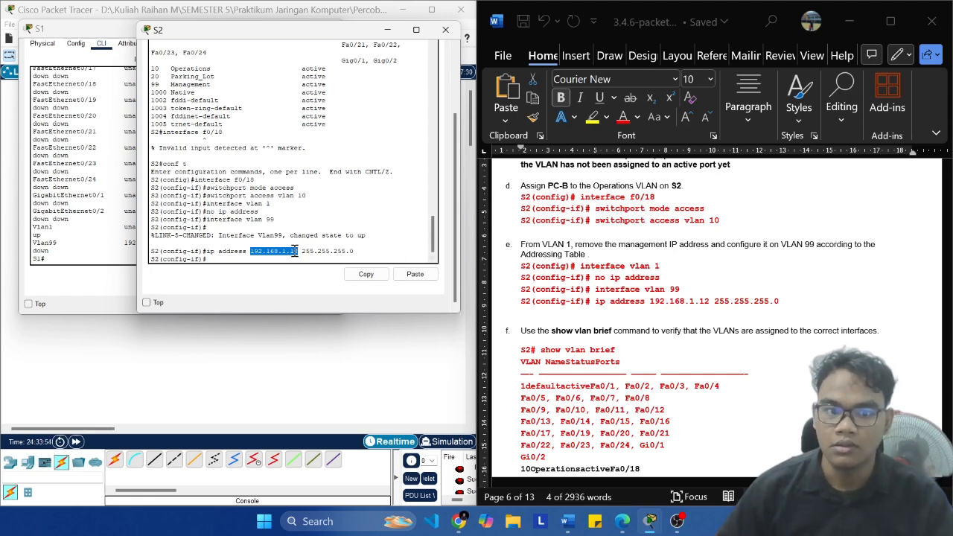
click(295, 251)
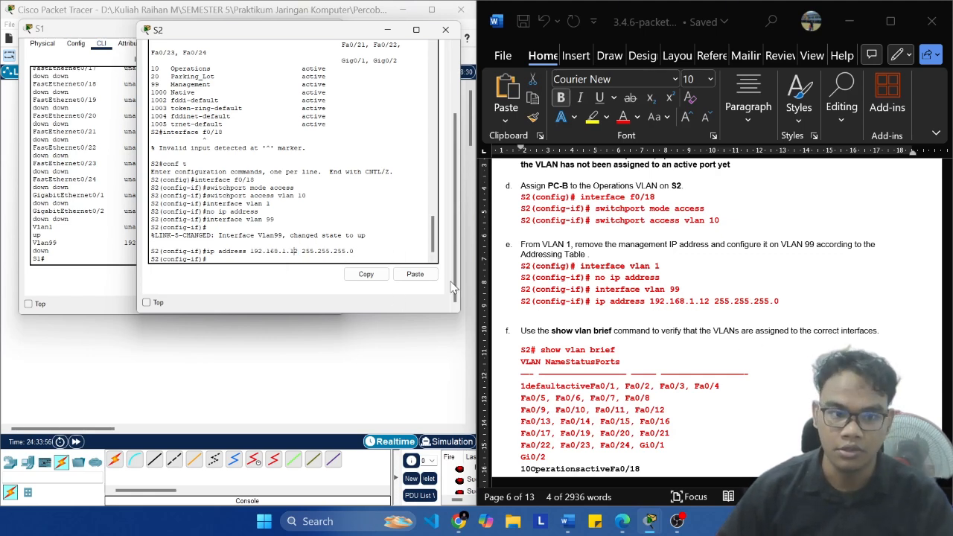
Step: Exit to privileged EXEC mode on S2 and run show vlan brief to examine the Operations VLAN's port assignment
scroll(665, 335, down, 3)
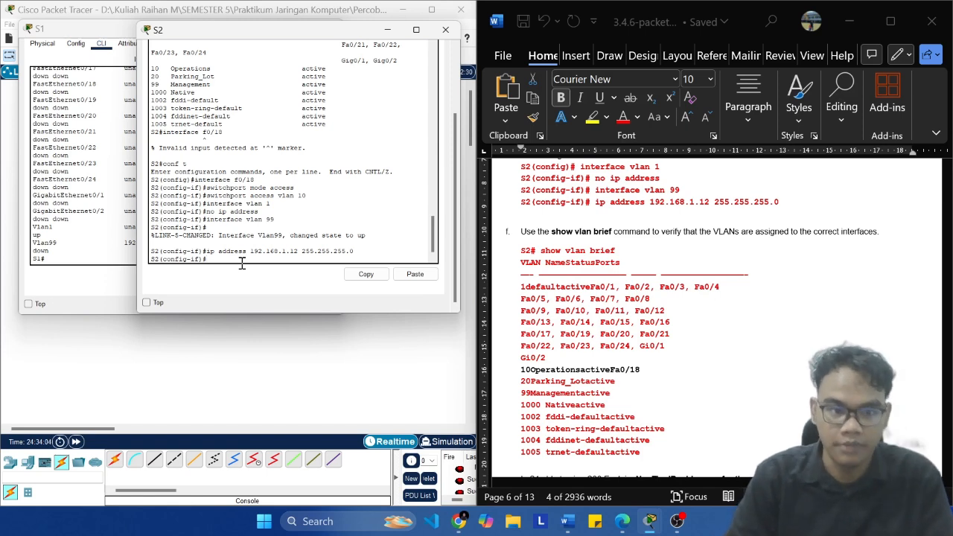
key(Return)
text(exit)
key(Return)
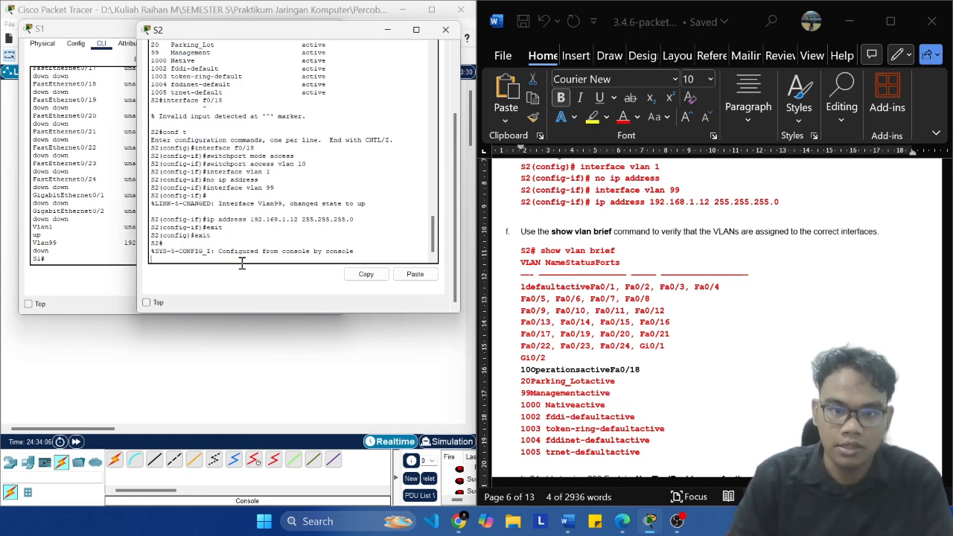
text(sh)
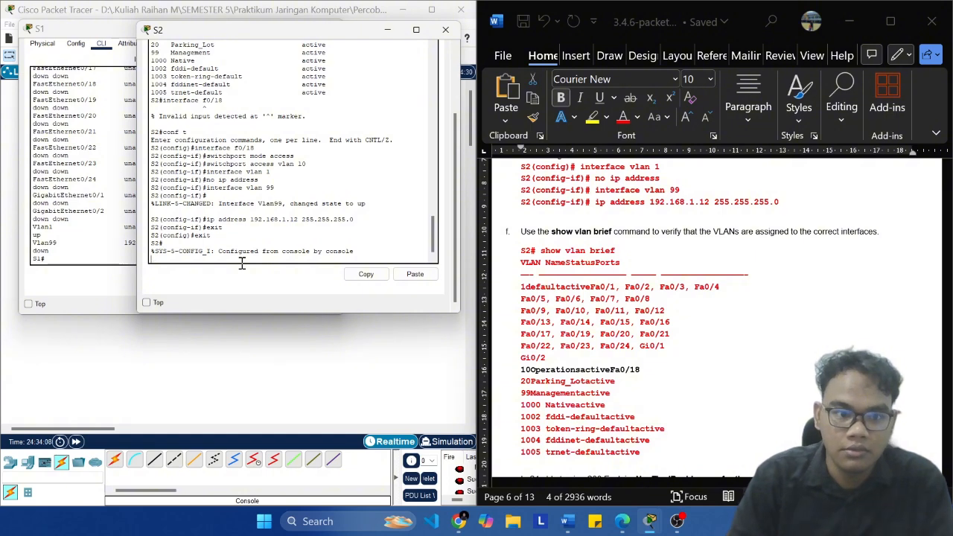
key(Return)
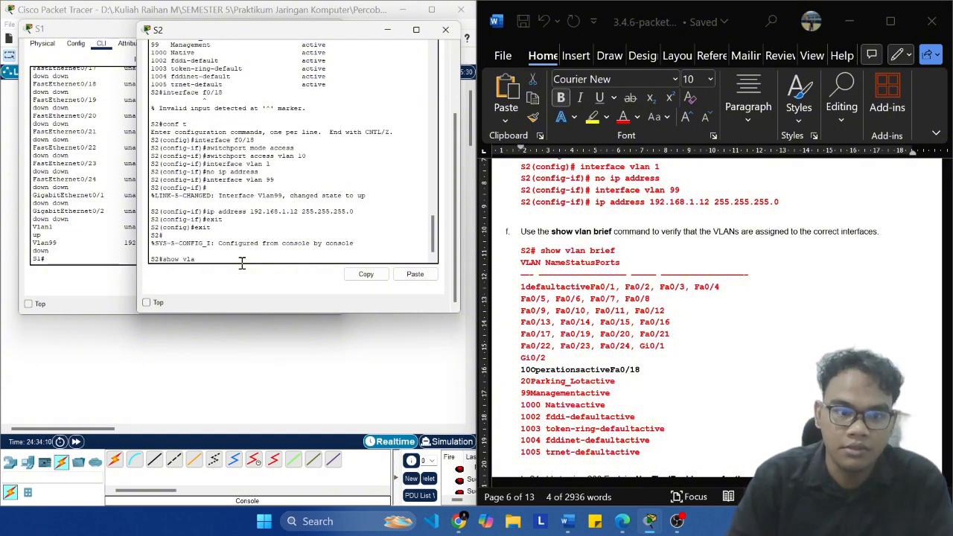
text(show vlan brief)
key(Return)
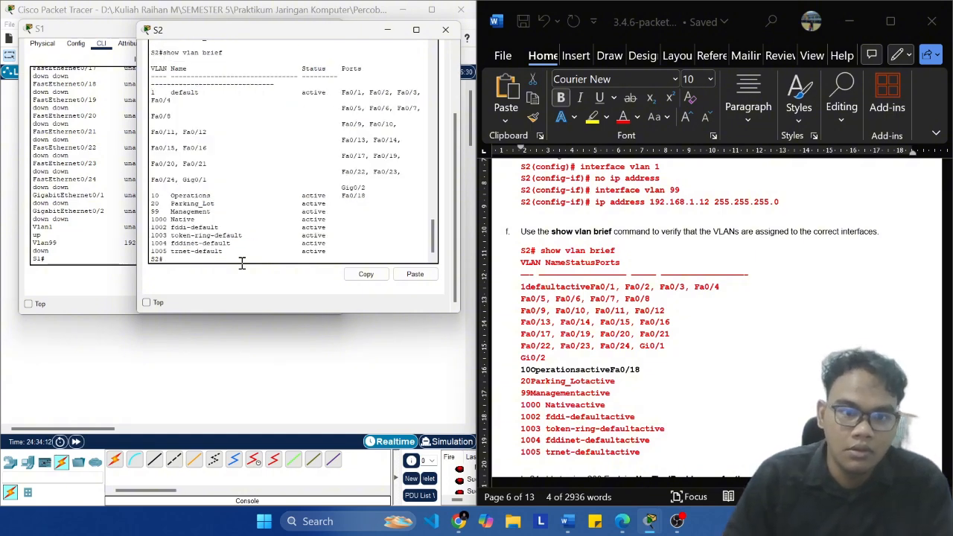
drag(370, 198, 154, 192)
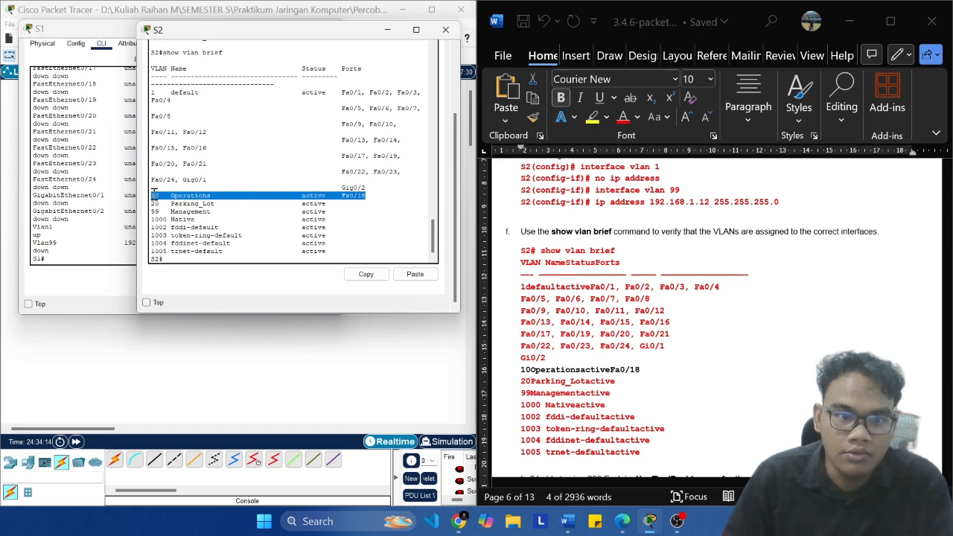
Step: Run show vlan brief on S1 and compare its Operations VLAN port assignment with the one on S2
click(74, 245)
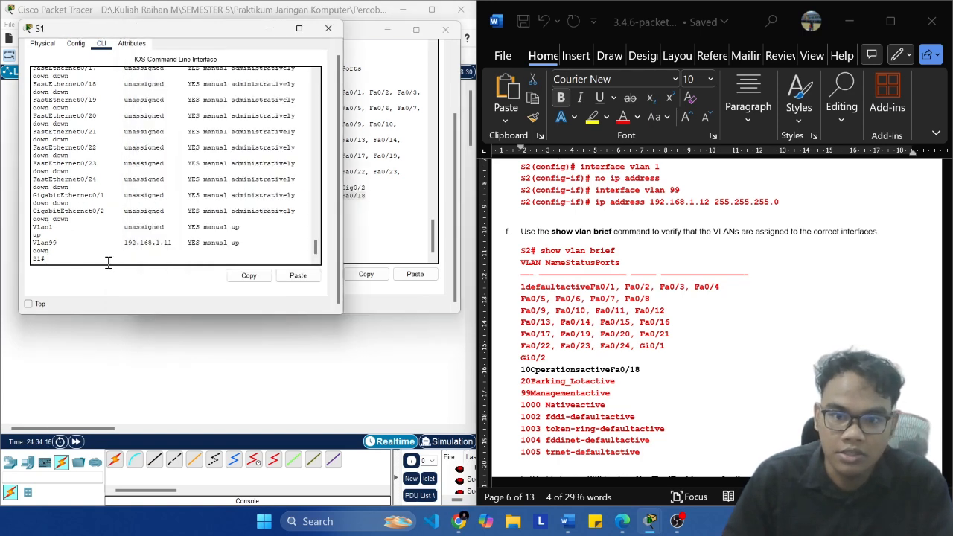
text(show vlan brief)
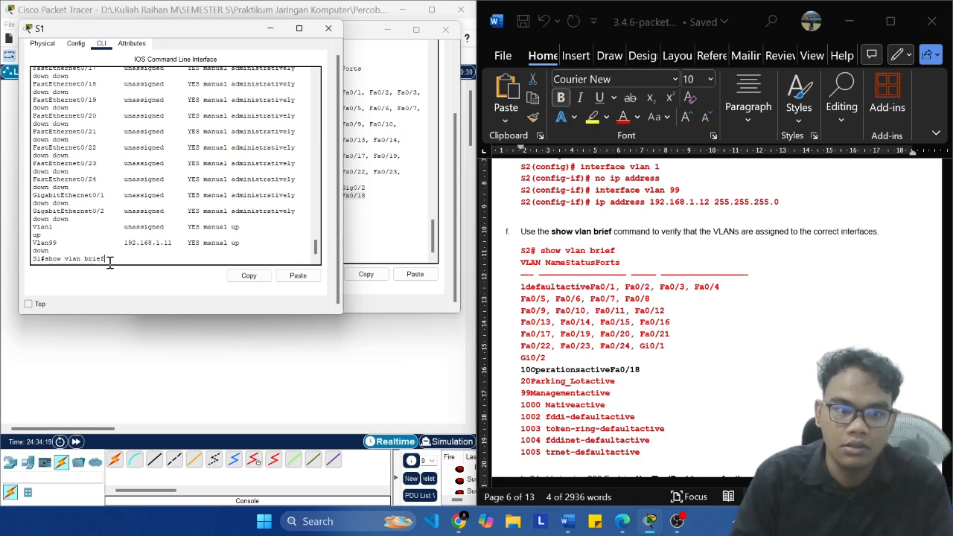
key(Return)
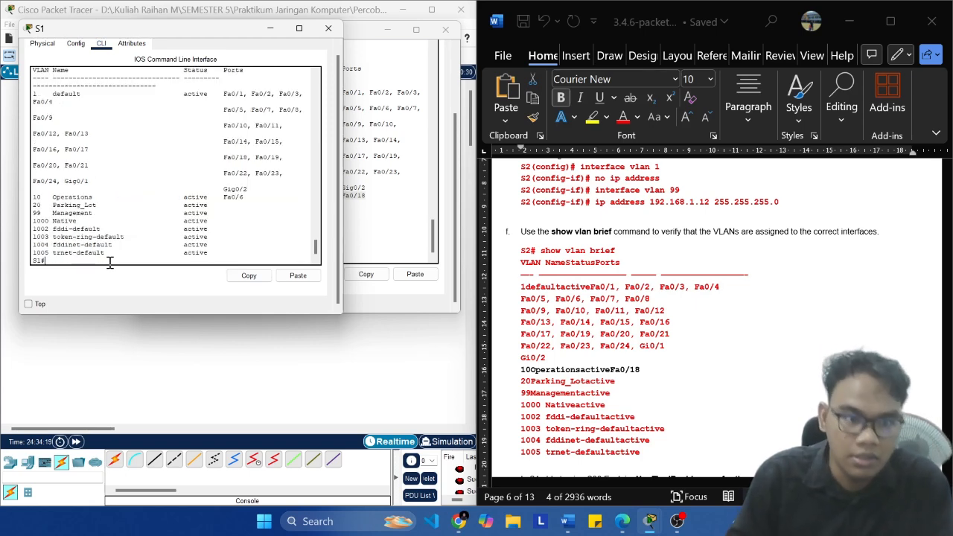
drag(249, 199, 16, 196)
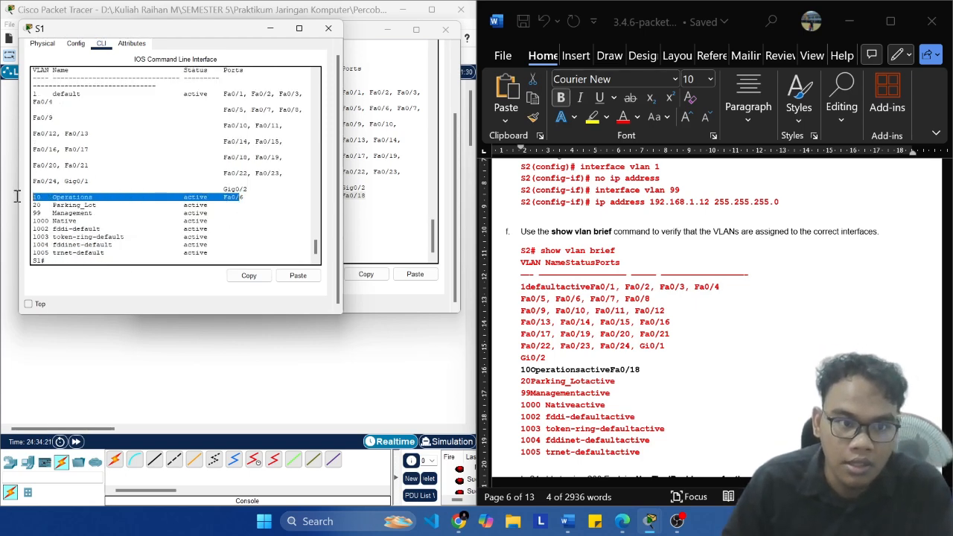
click(376, 203)
drag(376, 202, 157, 190)
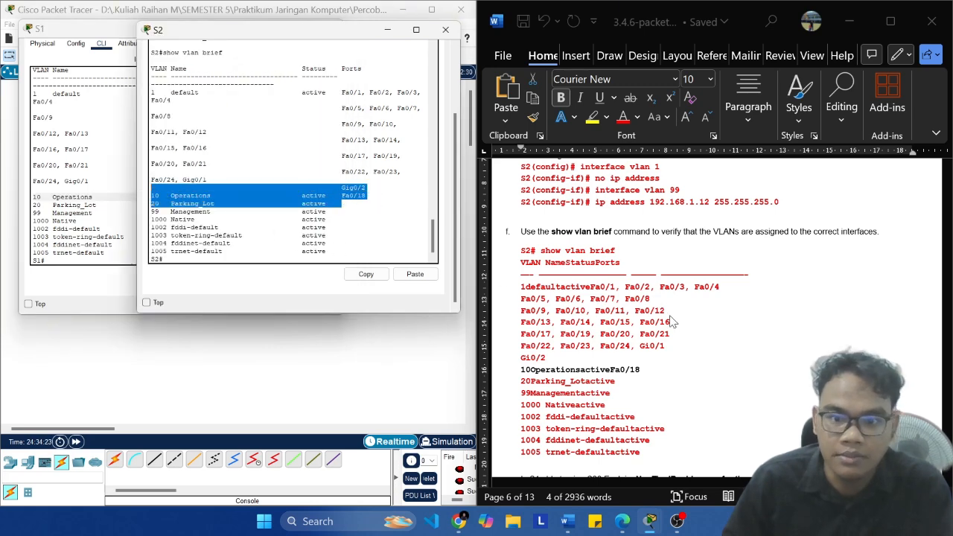
Step: Read the lab document's question on S1 pinging S2, bring the topology workspace to the front and save the Packet Tracer file
scroll(670, 322, down, 5)
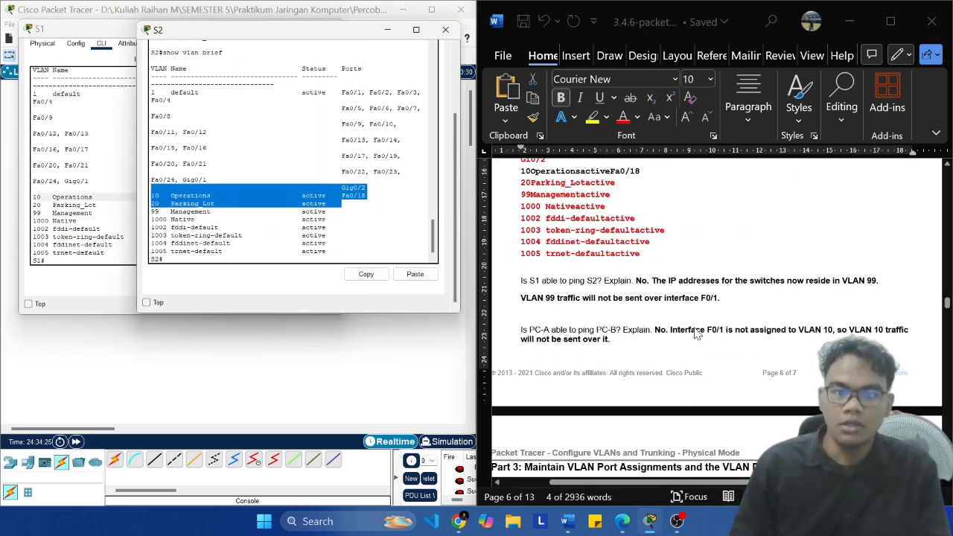
scroll(641, 328, up, 1)
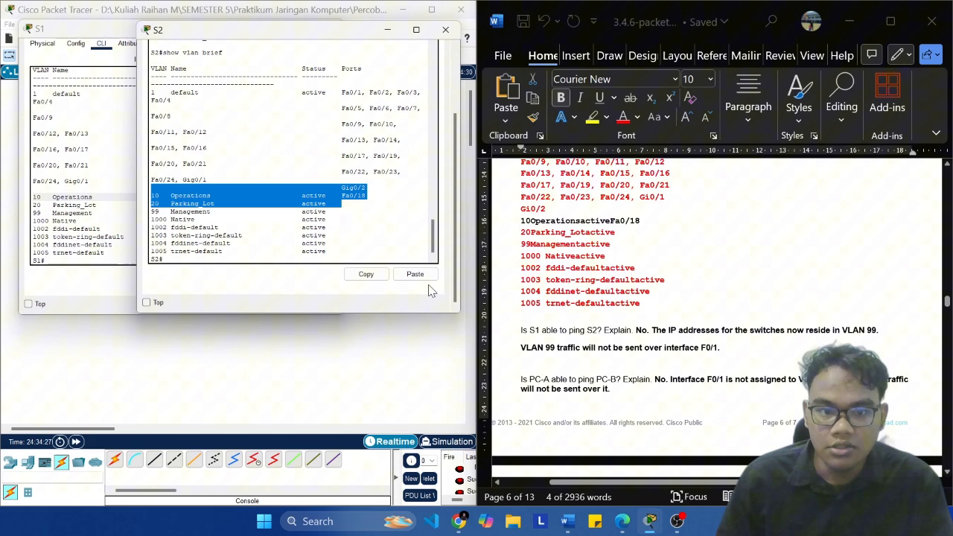
click(295, 342)
key(ctrl+s)
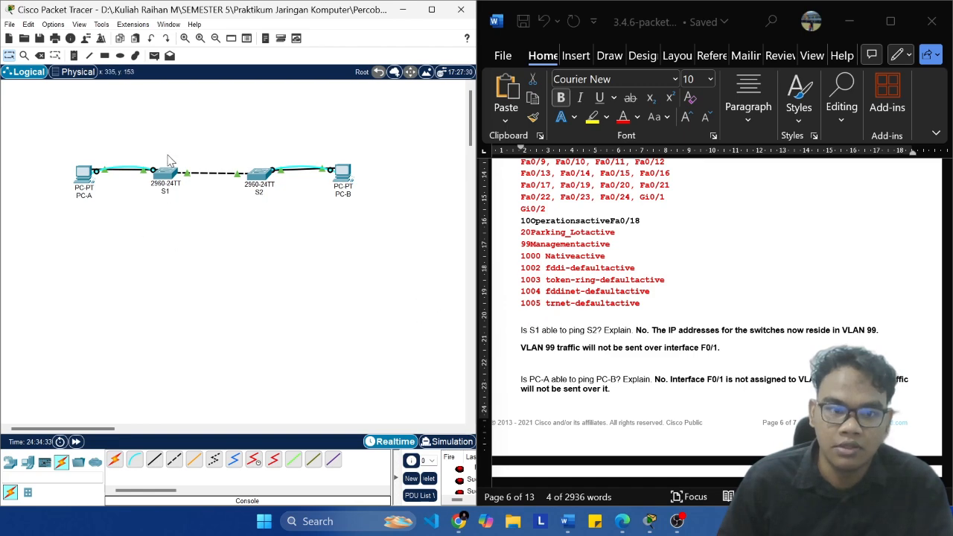
Step: Test connectivity from S1 to S2 with a simple PDU and check its last status in the PDU list
click(154, 56)
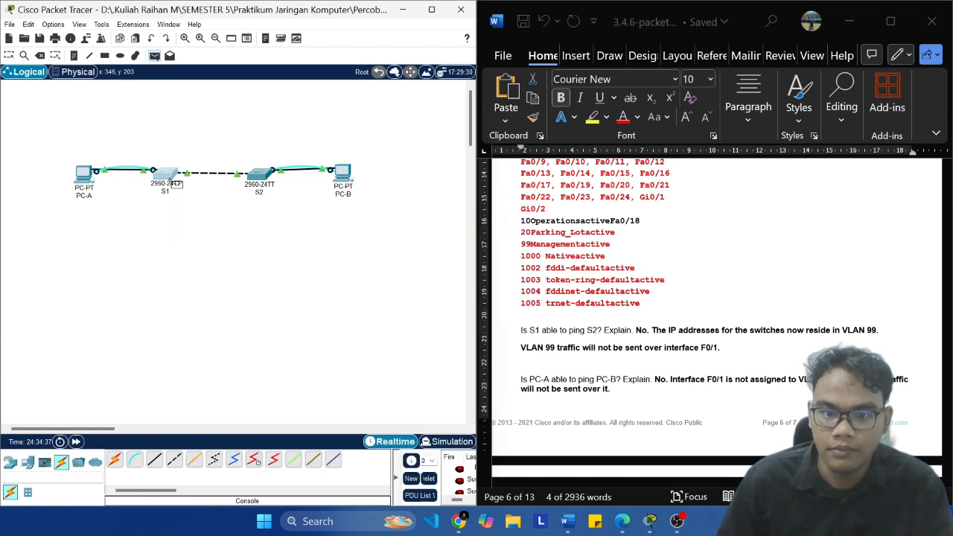
click(174, 181)
click(262, 178)
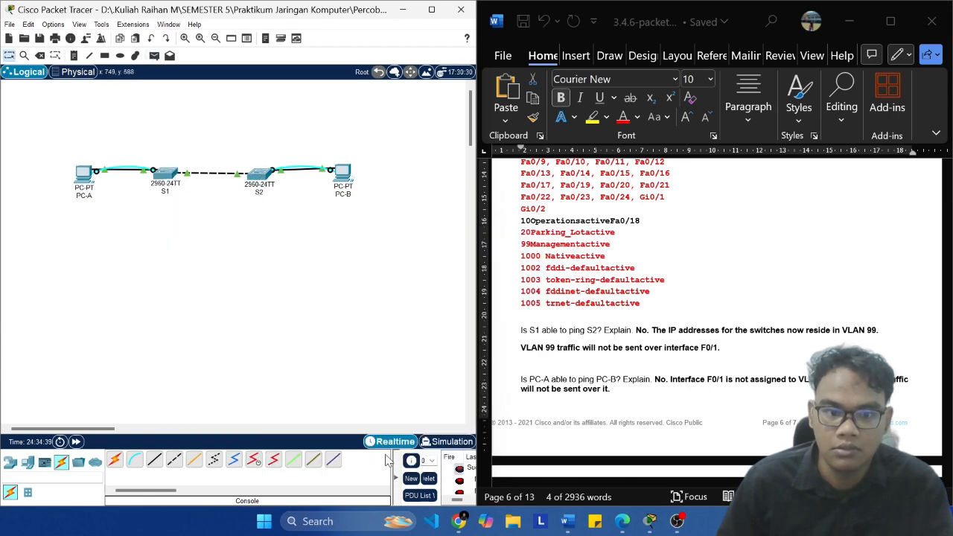
click(431, 9)
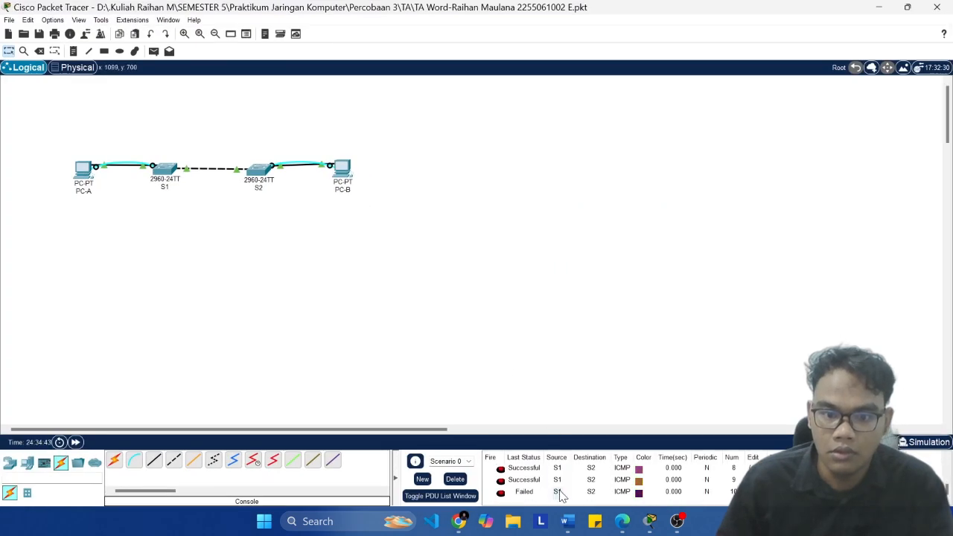
click(524, 492)
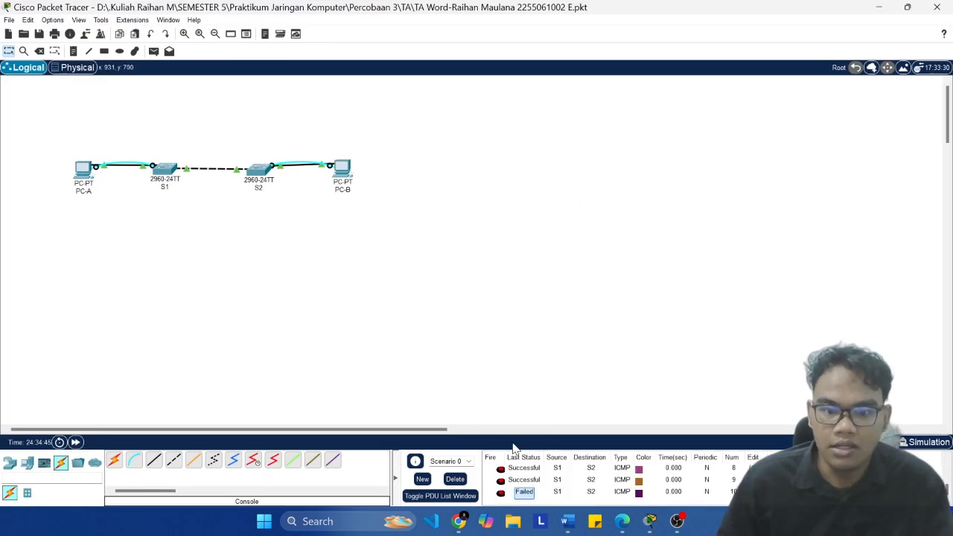
click(568, 525)
click(378, 234)
key(super+Left)
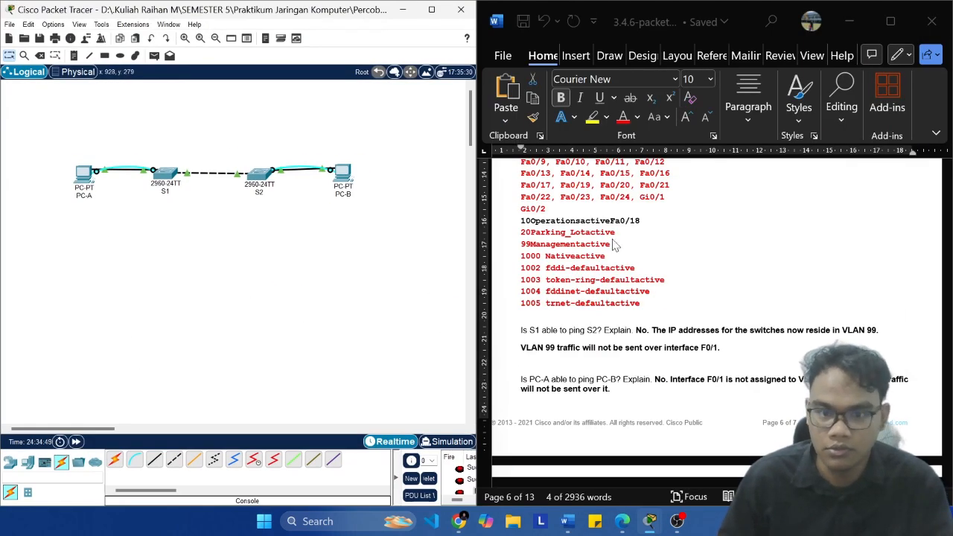
Step: Test connectivity from PC-A to PC-B with a simple PDU and check its last status in the PDU list
scroll(700, 324, down, 2)
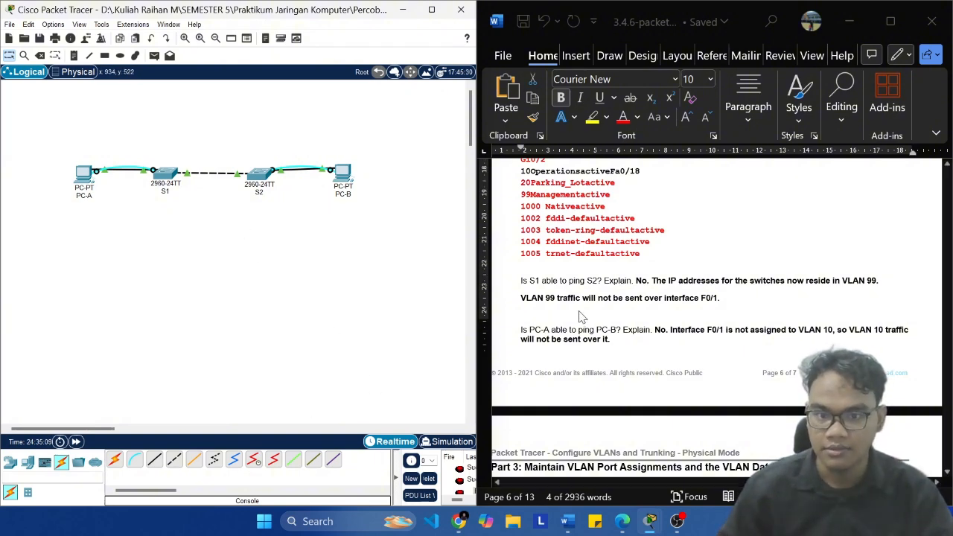
scroll(582, 251, down, 3)
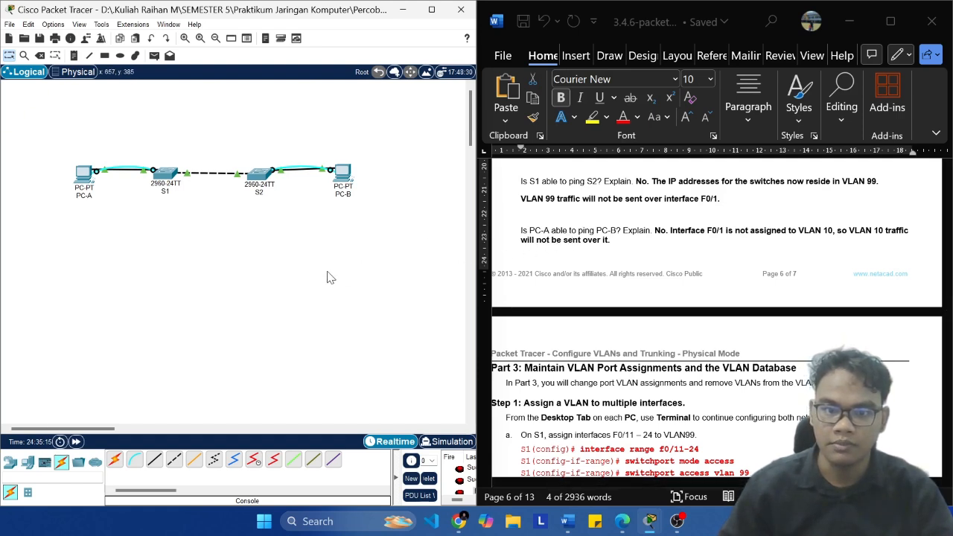
click(154, 55)
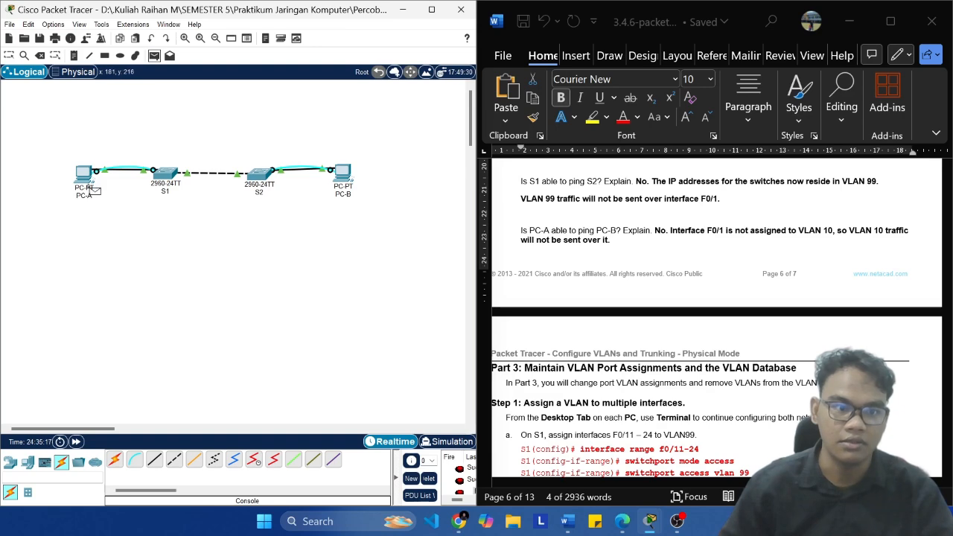
key(Escape)
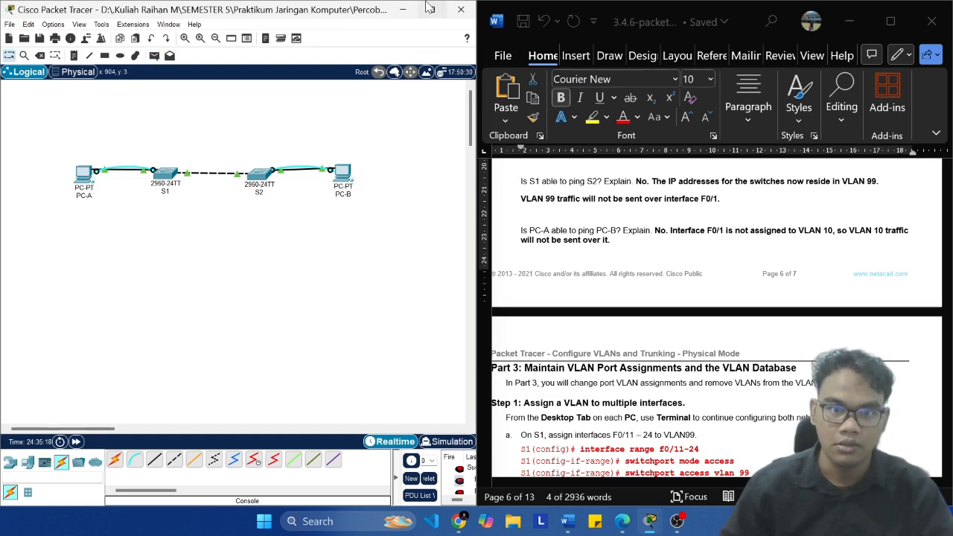
click(431, 9)
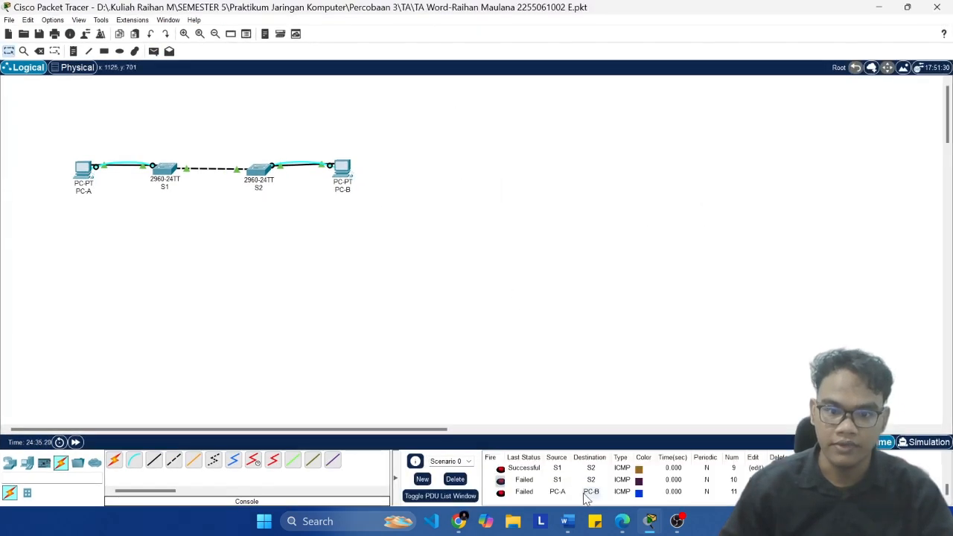
click(524, 492)
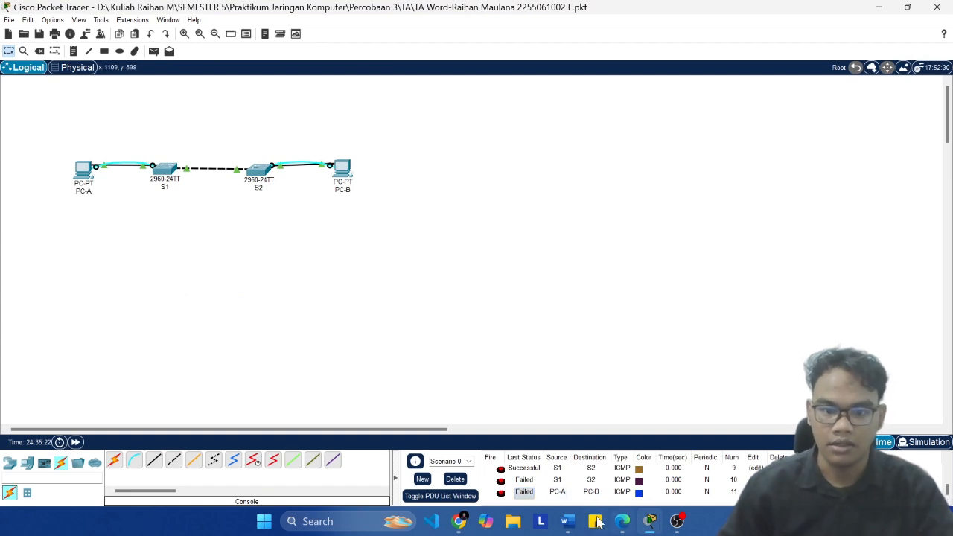
Step: Arrange the topology window side by side with the lab document again
click(567, 522)
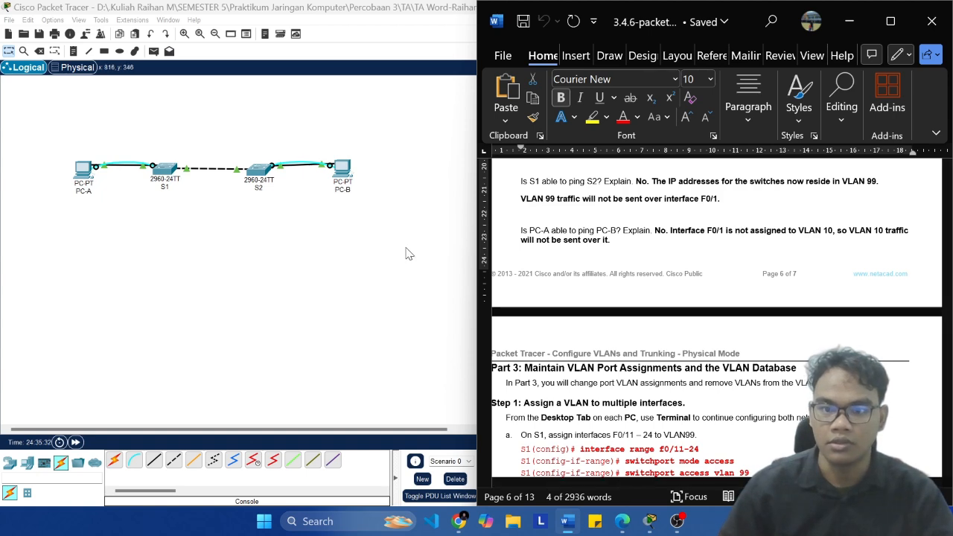
key(super+Up)
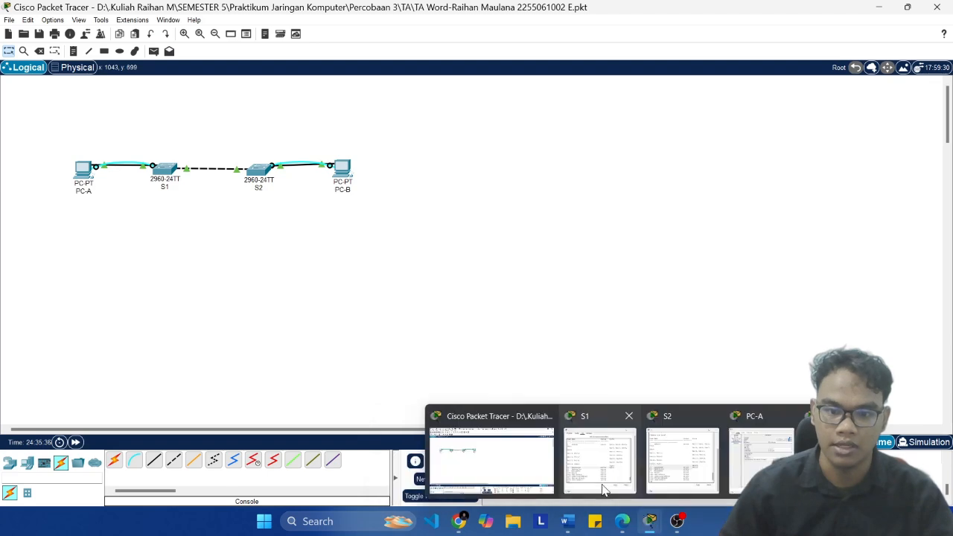
key(super)
key(super)
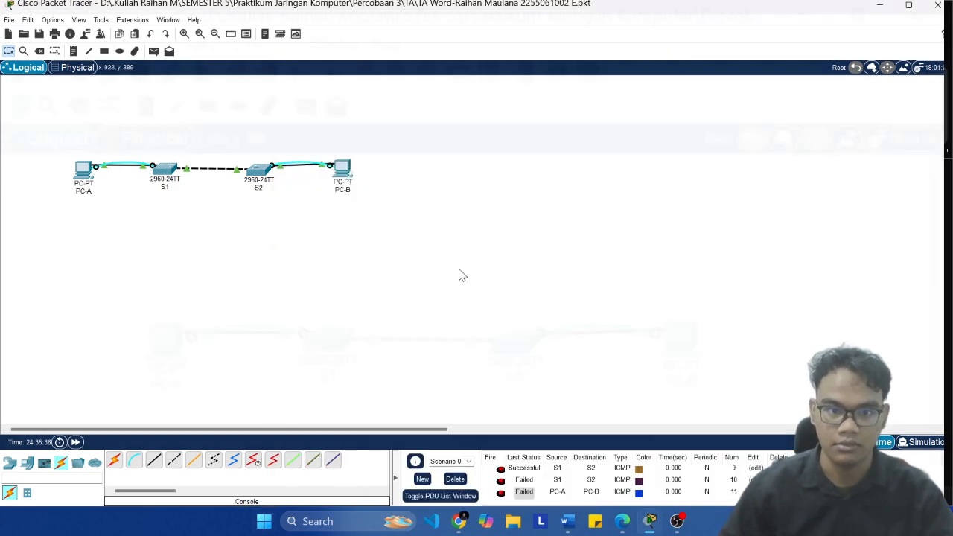
key(super+Left)
scroll(615, 276, down, 3)
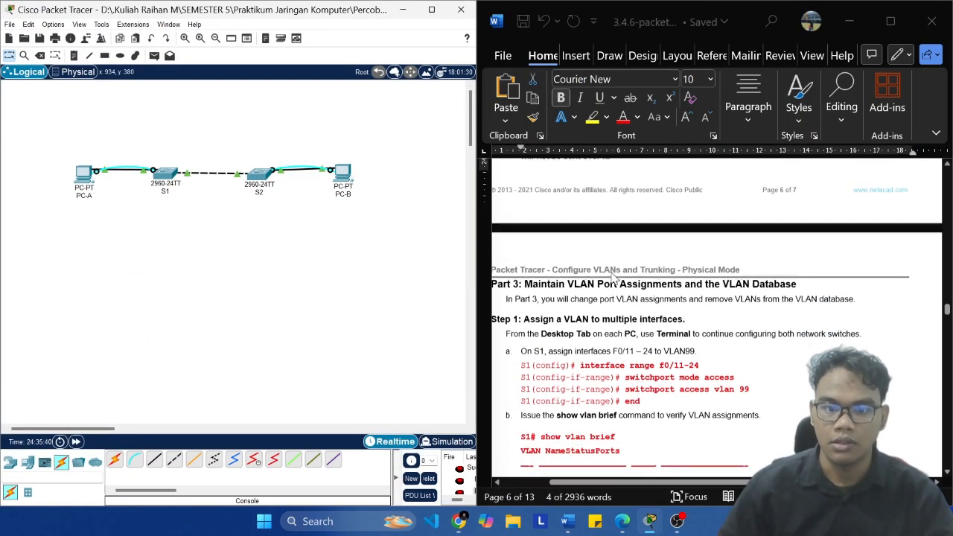
scroll(613, 272, up, 2)
scroll(616, 279, up, 1)
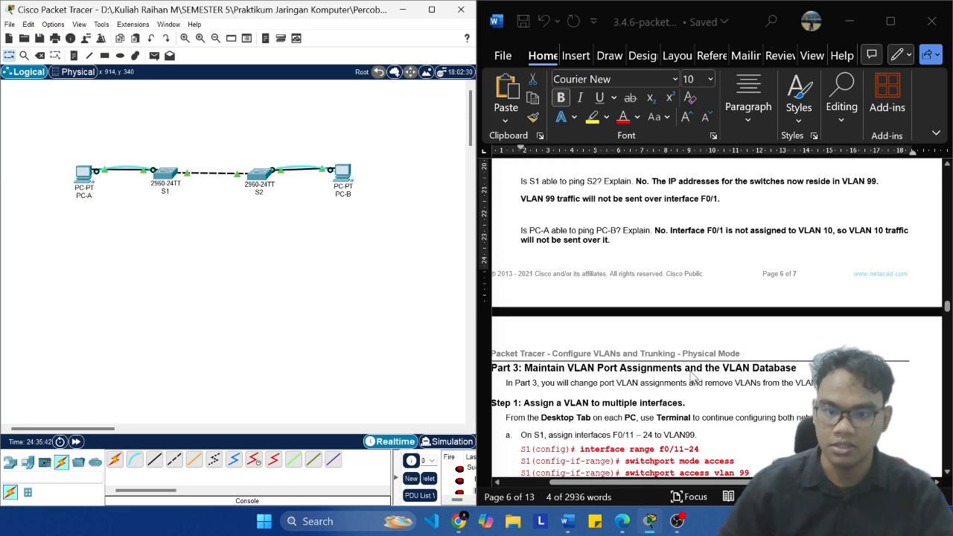
Step: Fit the lab document's page width in view at Part 3, Step 1 and save the Packet Tracer file
drag(819, 482, 777, 483)
click(802, 497)
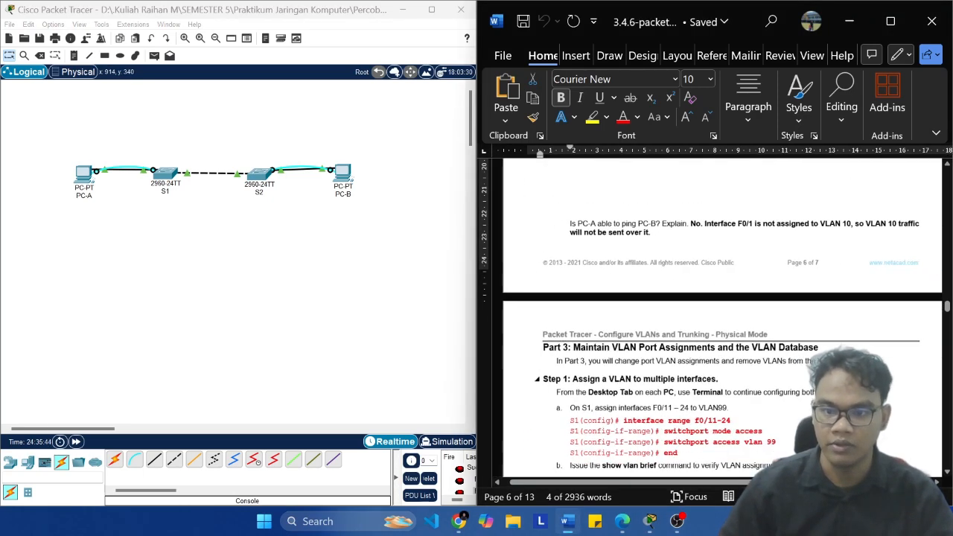
scroll(791, 371, right, 2)
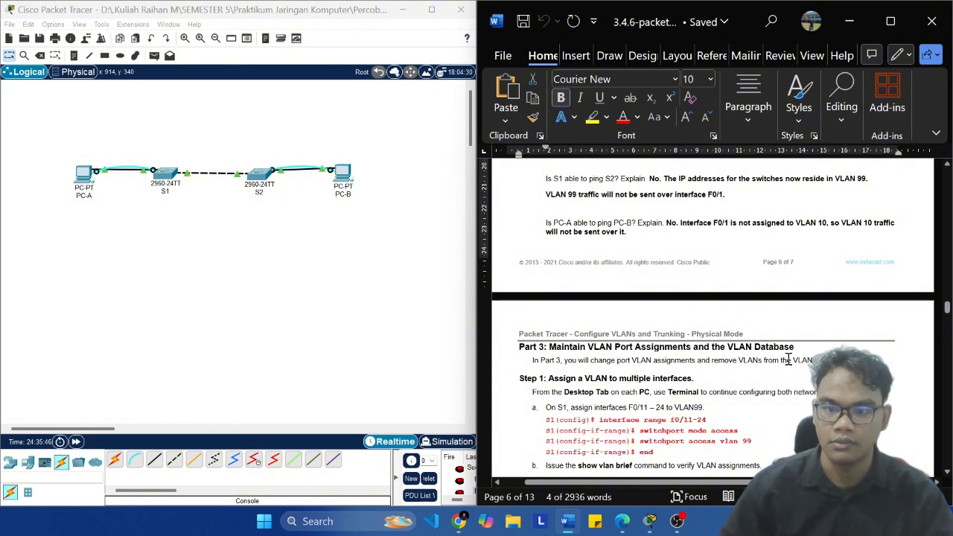
scroll(788, 360, down, 3)
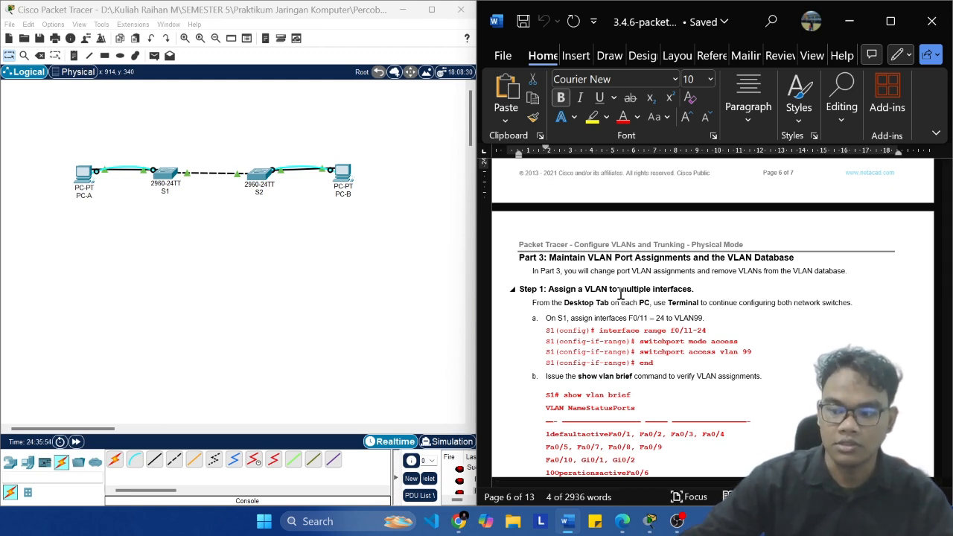
scroll(621, 293, down, 2)
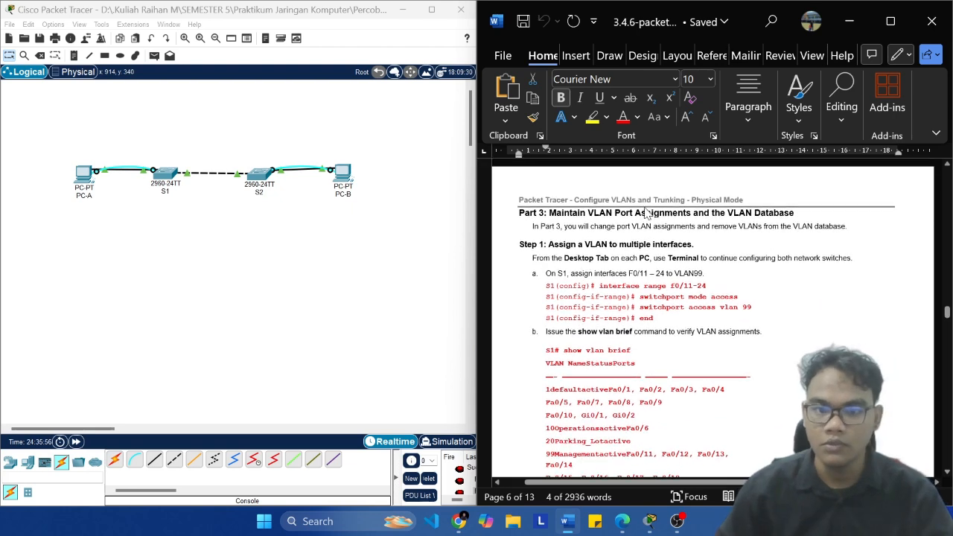
click(332, 295)
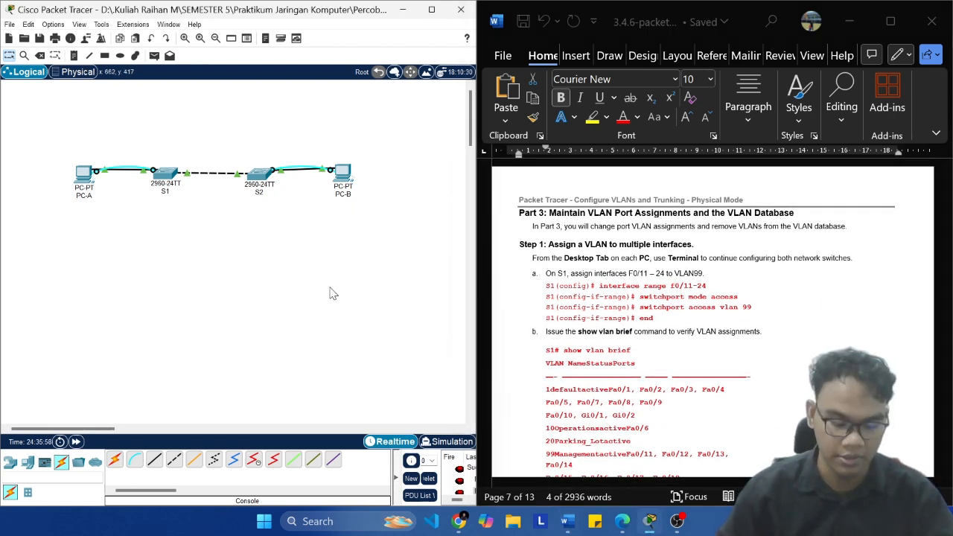
key(ctrl+s)
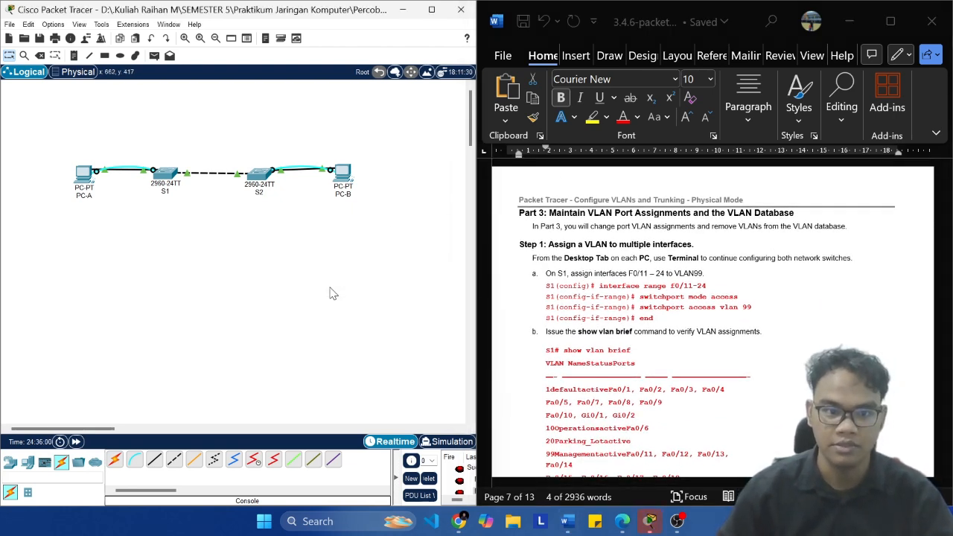
Step: Review the lab's instruction on assigning F0/11–24 to VLAN 99 and enter global configuration mode on S1 with conf t
scroll(626, 313, down, 1)
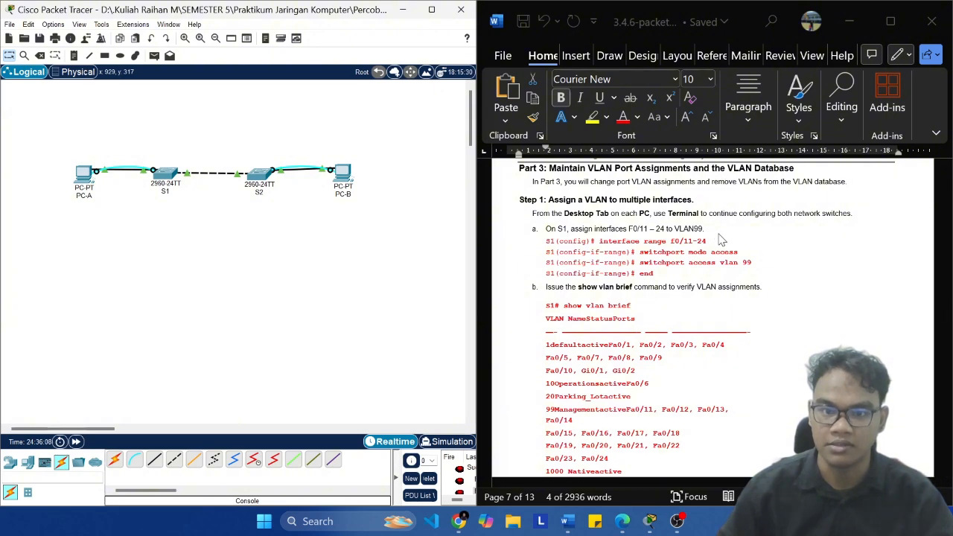
ctrl+scroll(757, 240, up, 1)
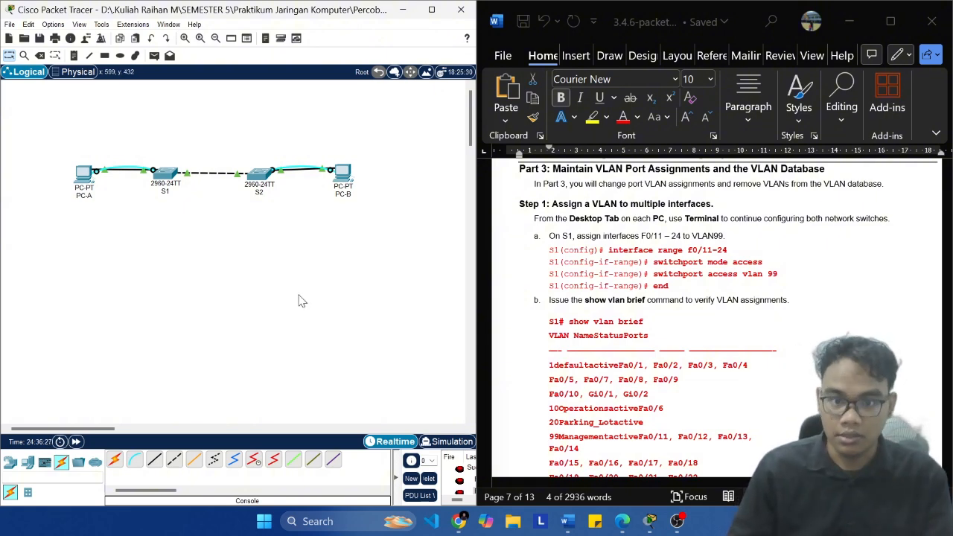
click(623, 236)
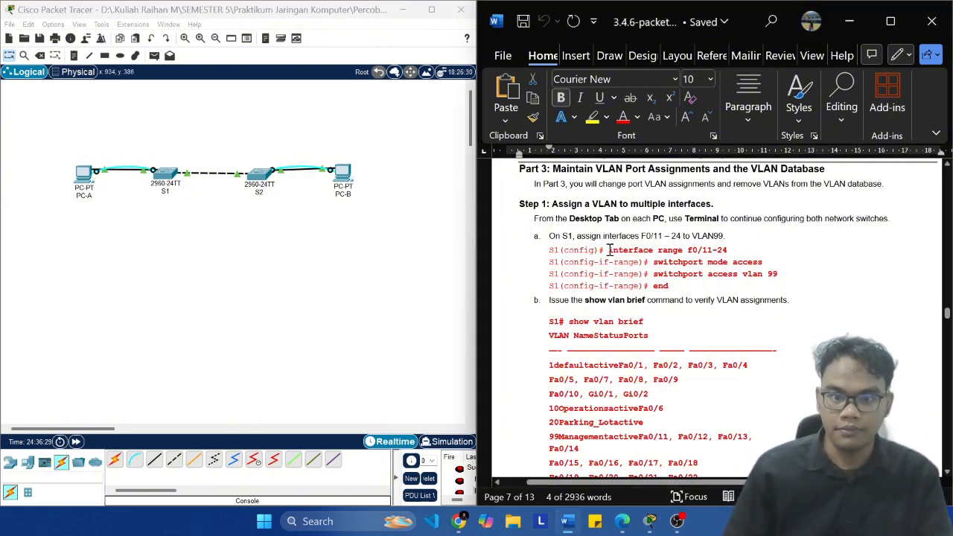
click(163, 179)
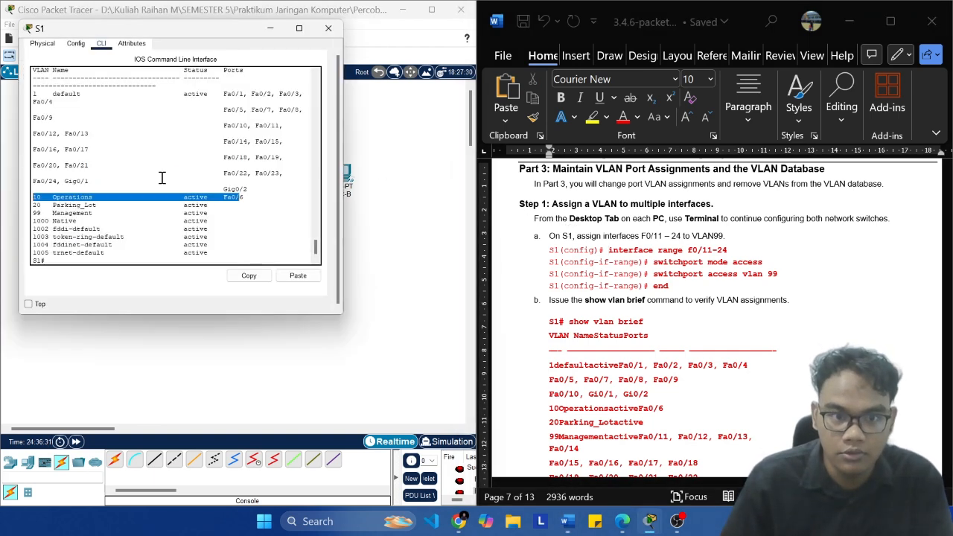
click(196, 253)
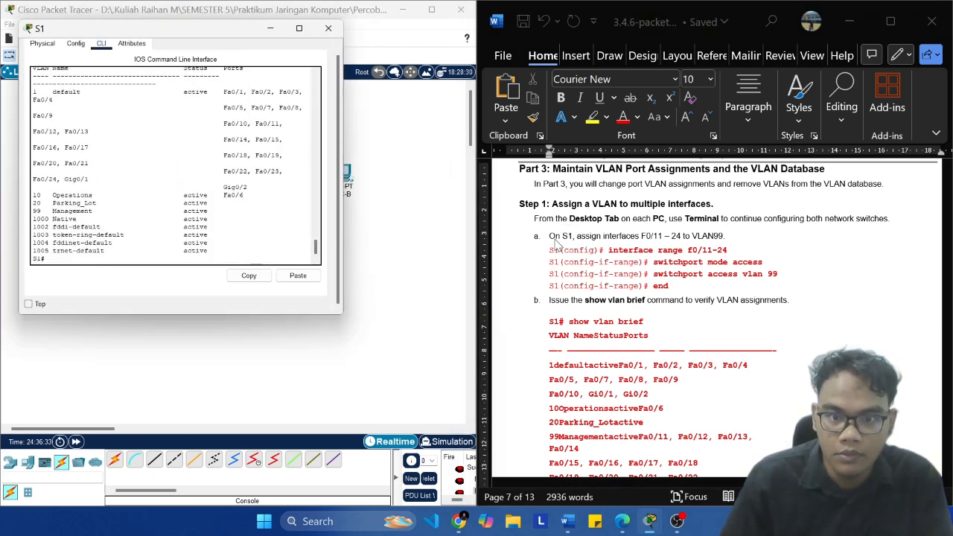
text(conf)
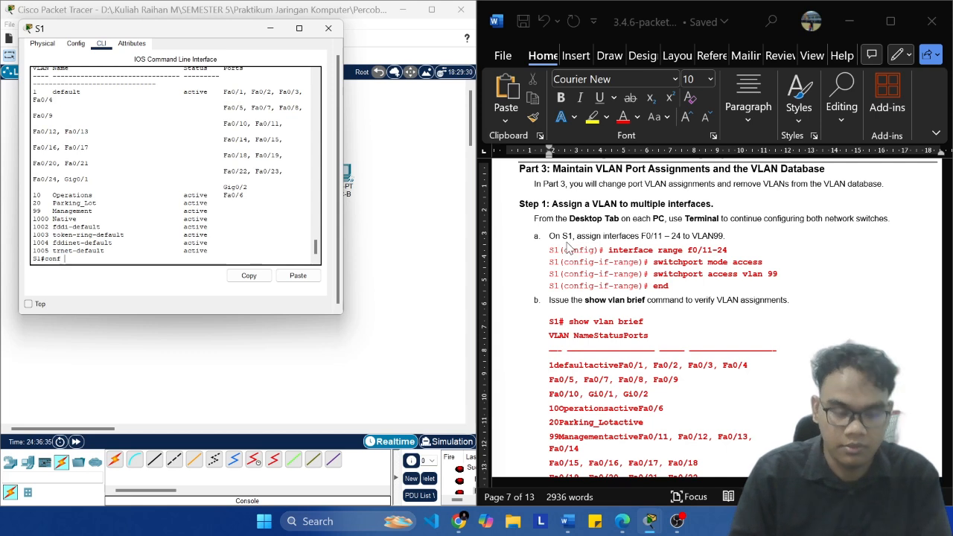
text( t)
key(Return)
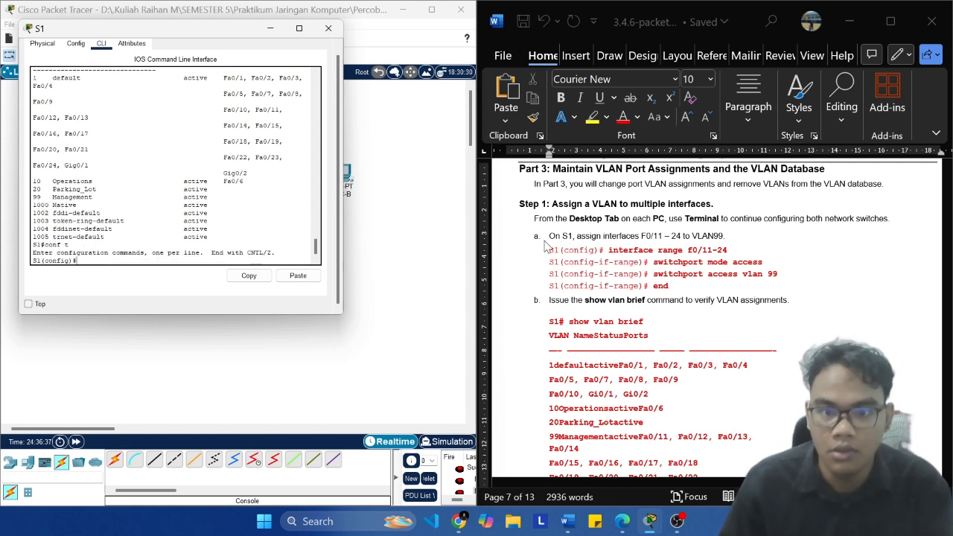
Step: Copy interface range f0/11-24 from the lab's step a and run it in S1's CLI
click(728, 251)
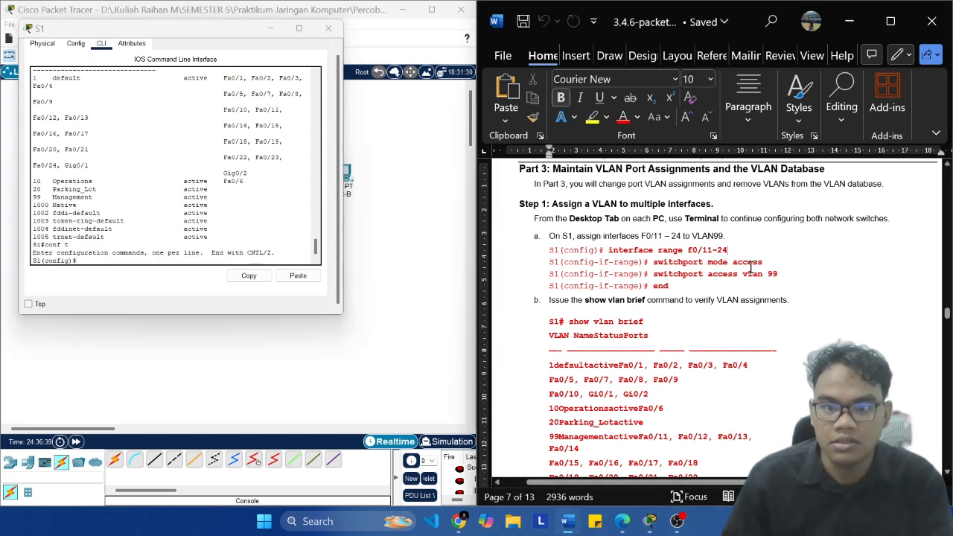
key(ctrl+shift+Left)
key(ctrl+shift+Left)
key(ctrl+shift+Left)
key(ctrl+shift+Left)
key(ctrl+shift+Left)
key(ctrl+shift+Left)
key(ctrl+shift+Left)
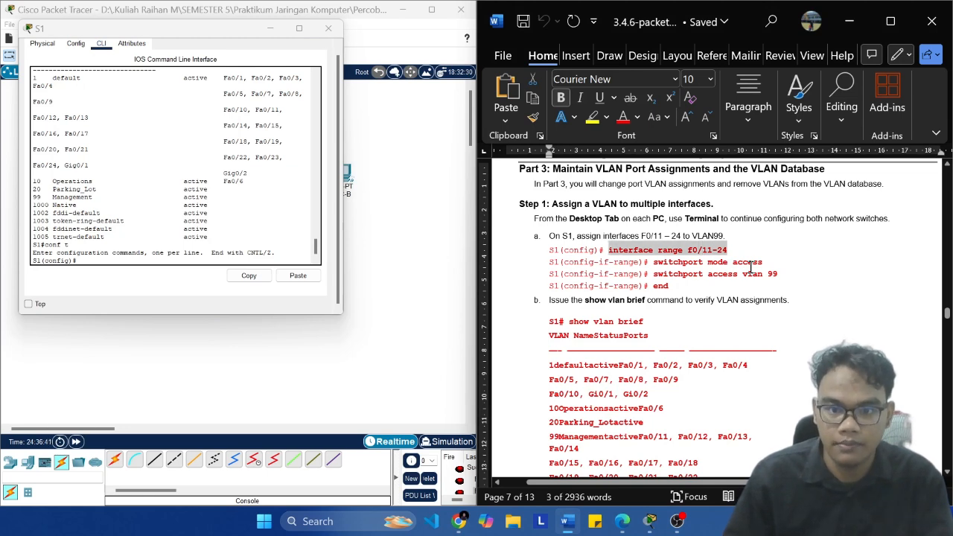
key(ctrl+c)
click(149, 254)
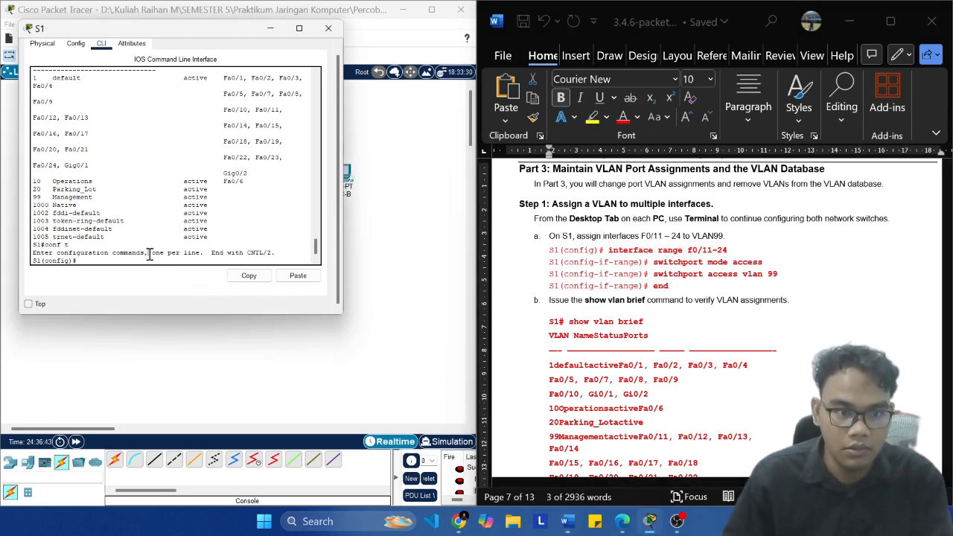
click(304, 276)
key(Return)
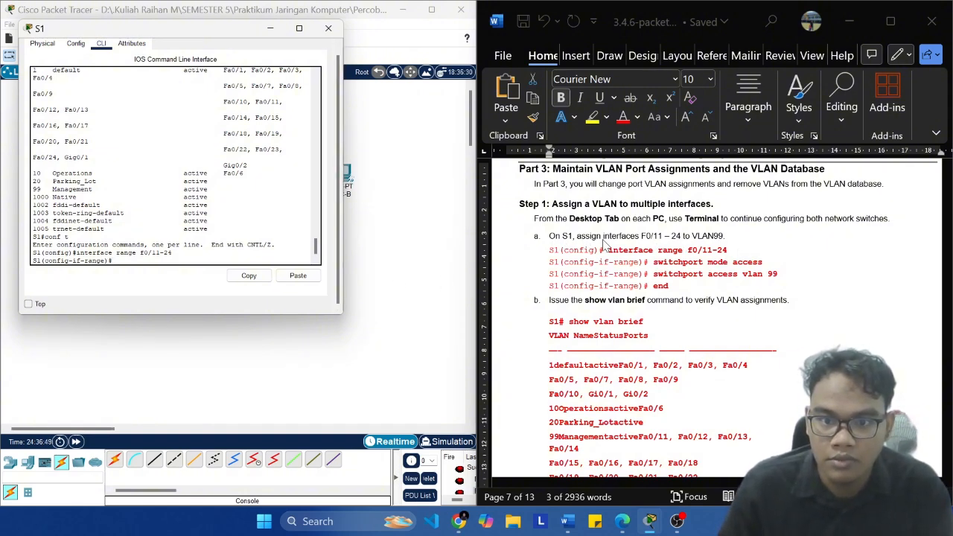
Step: Set S1's F0/11-24 range to access mode with the lab's switchport mode access command
drag(607, 248, 737, 251)
click(763, 264)
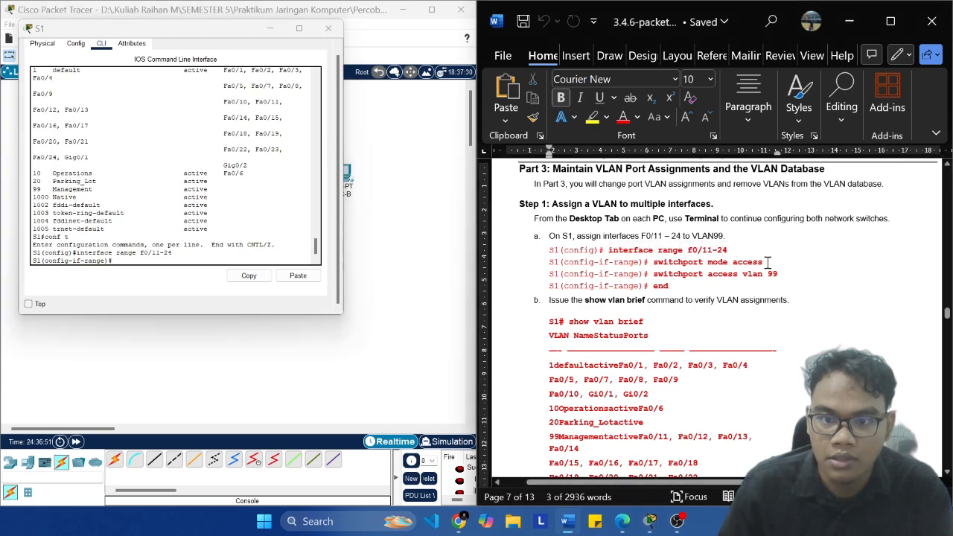
key(ctrl+shift+Left)
key(ctrl+shift+Left)
key(ctrl+shift+Left)
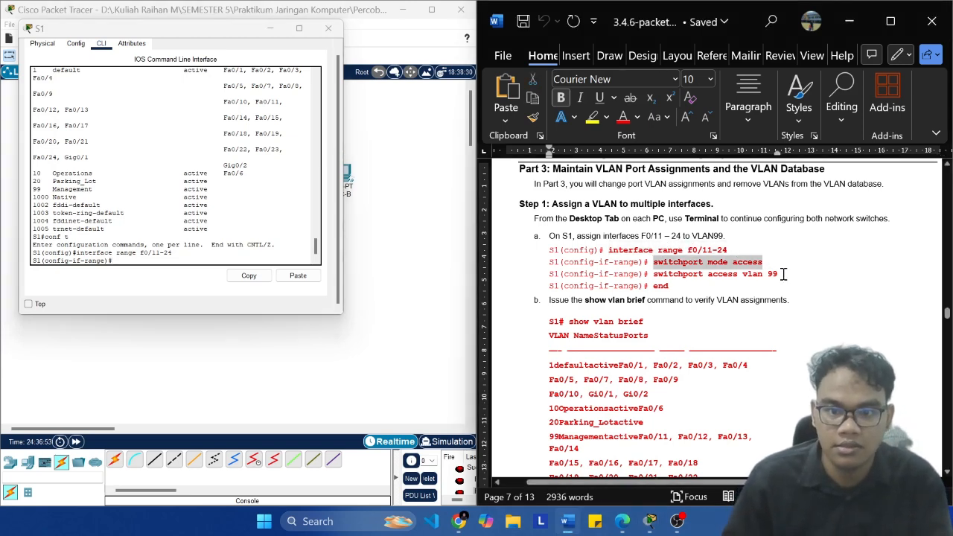
click(198, 255)
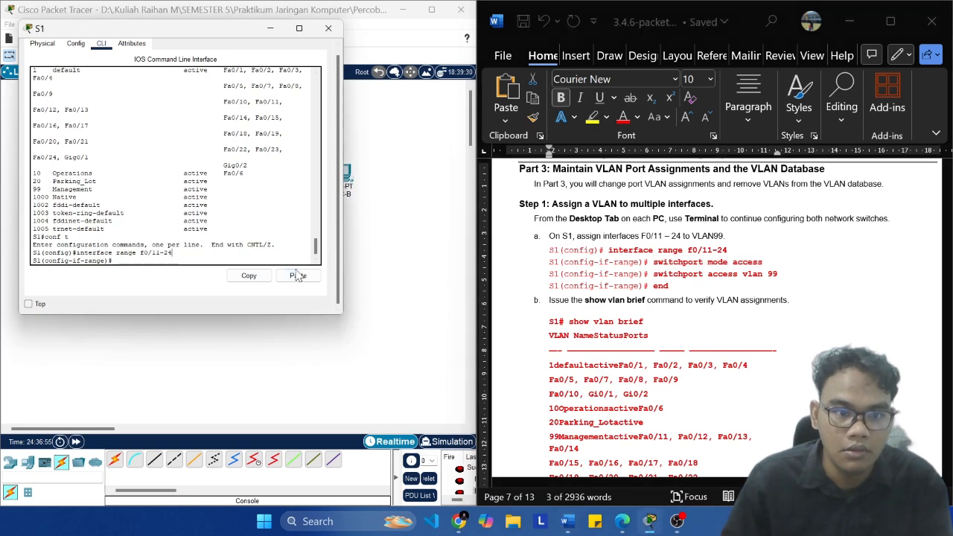
click(298, 275)
key(Return)
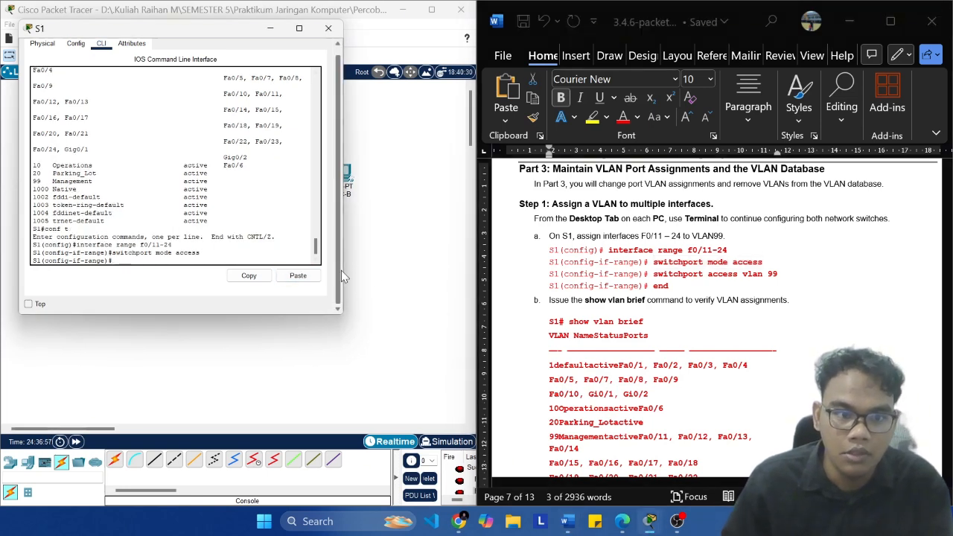
Step: Assign S1's F0/11-24 range to VLAN 99 with switchport access vlan 99 and leave configuration mode with end
click(789, 278)
click(775, 278)
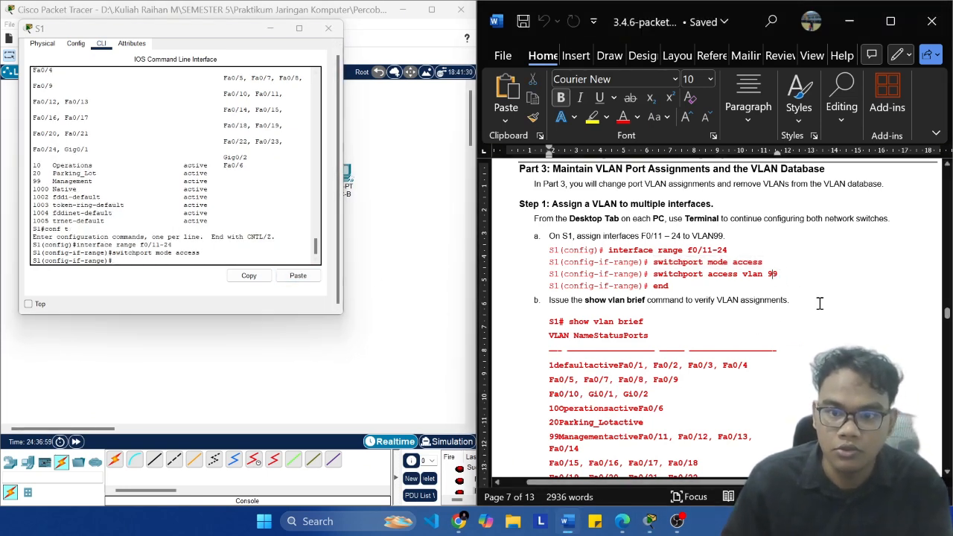
key(End)
key(ctrl+shift+Left)
key(ctrl+shift+Left)
key(ctrl+shift+Left)
key(ctrl+shift+Left)
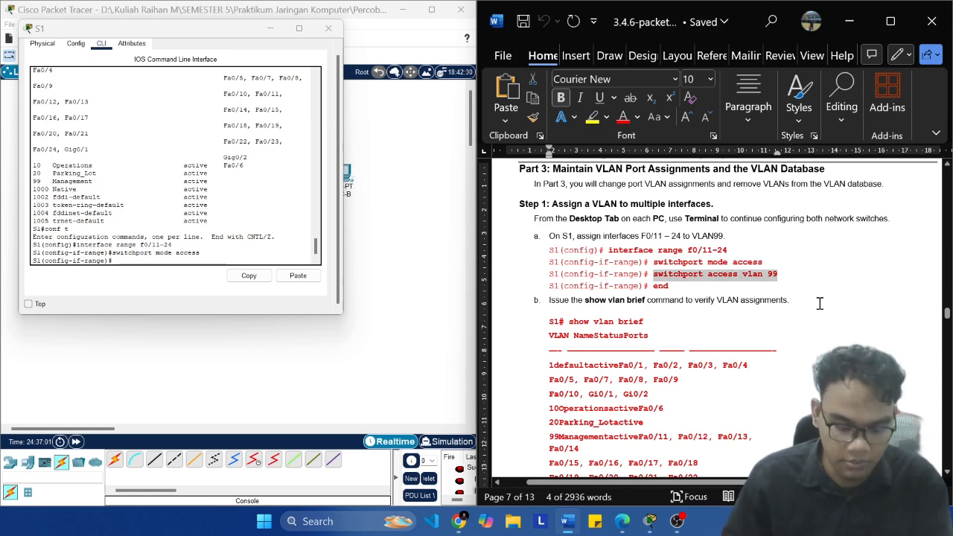
key(ctrl+c)
click(148, 268)
click(307, 277)
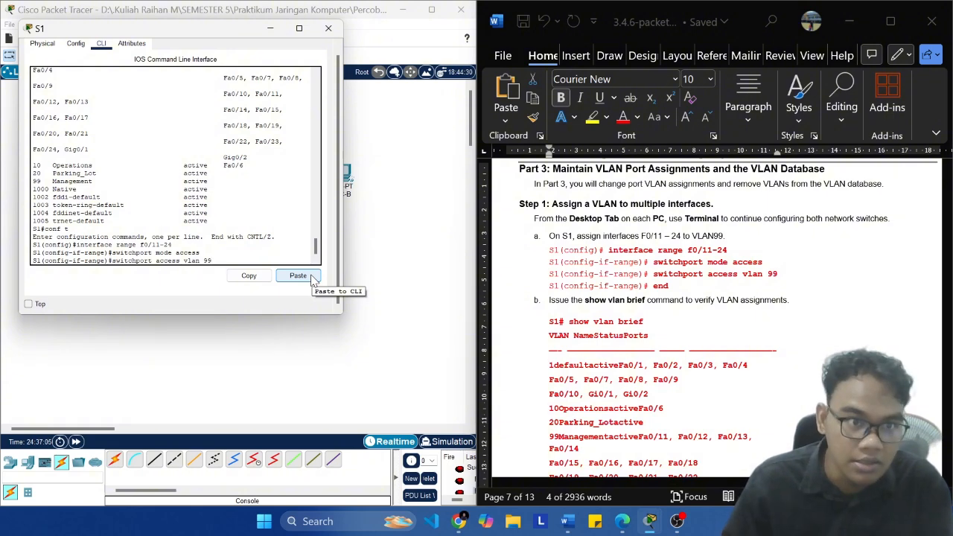
key(Return)
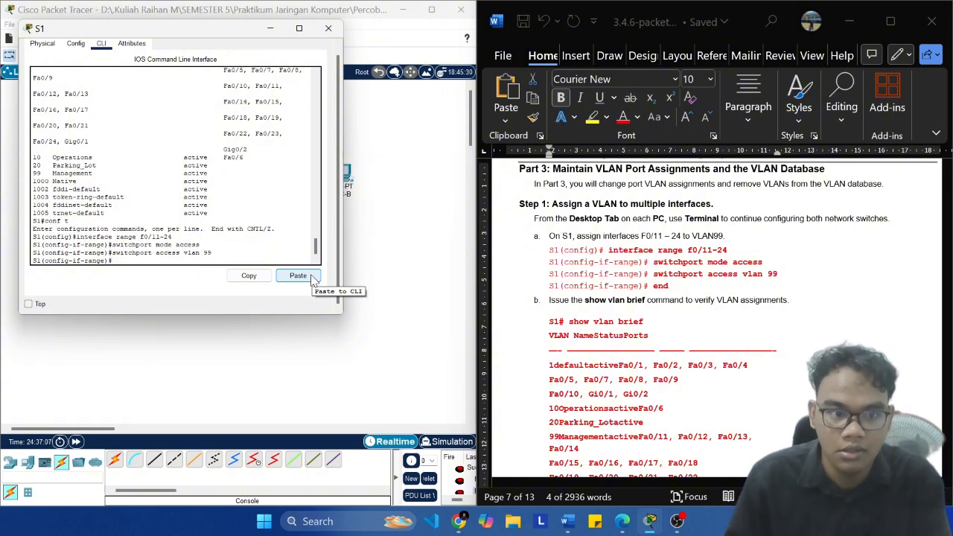
text(end)
key(Return)
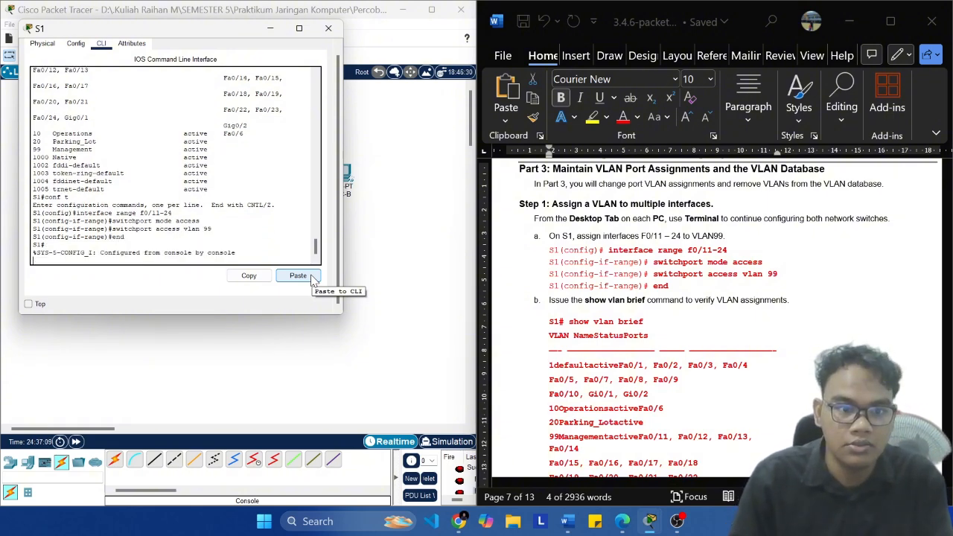
key(Return)
Step: Run show vlan brief on S1 and check the ports assigned to VLAN 99 Management
scroll(639, 275, down, 3)
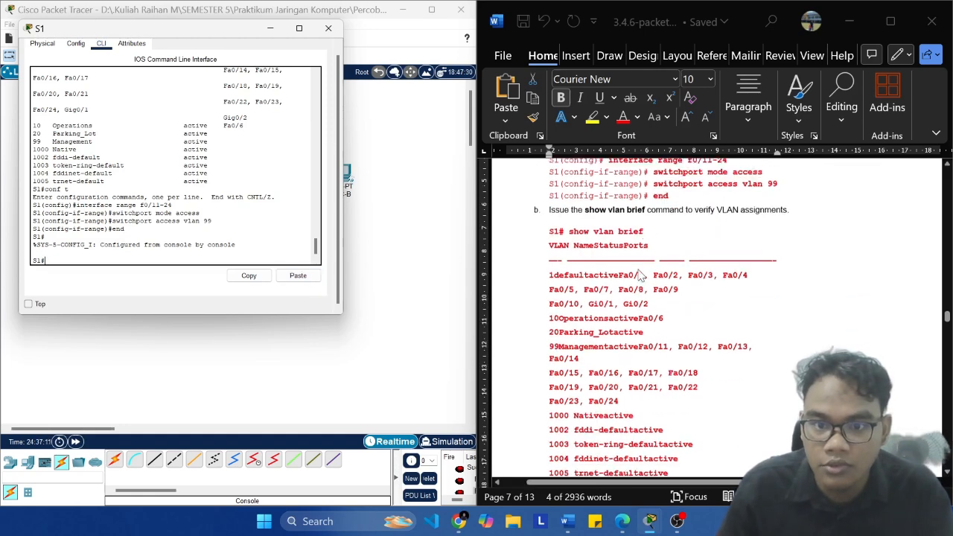
text(shwo)
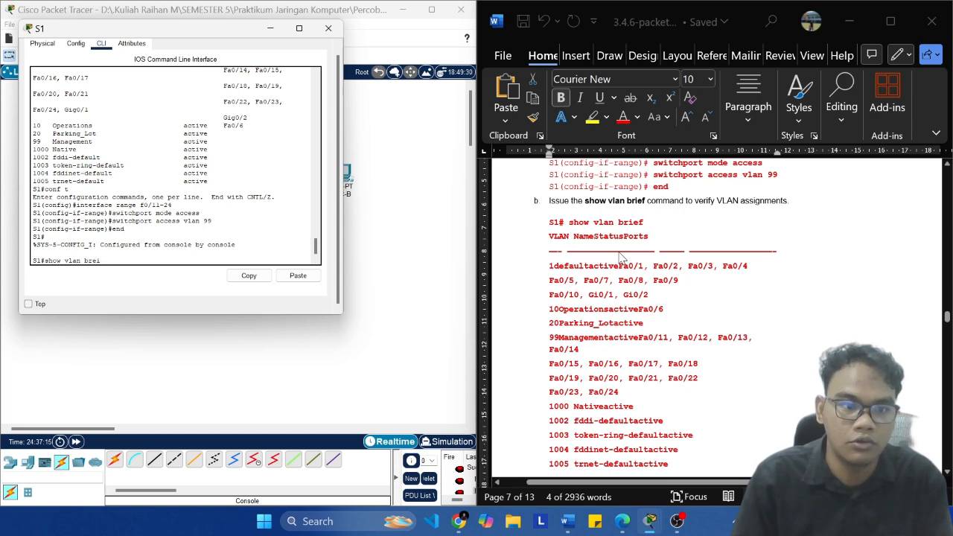
text( vlan brief)
key(Return)
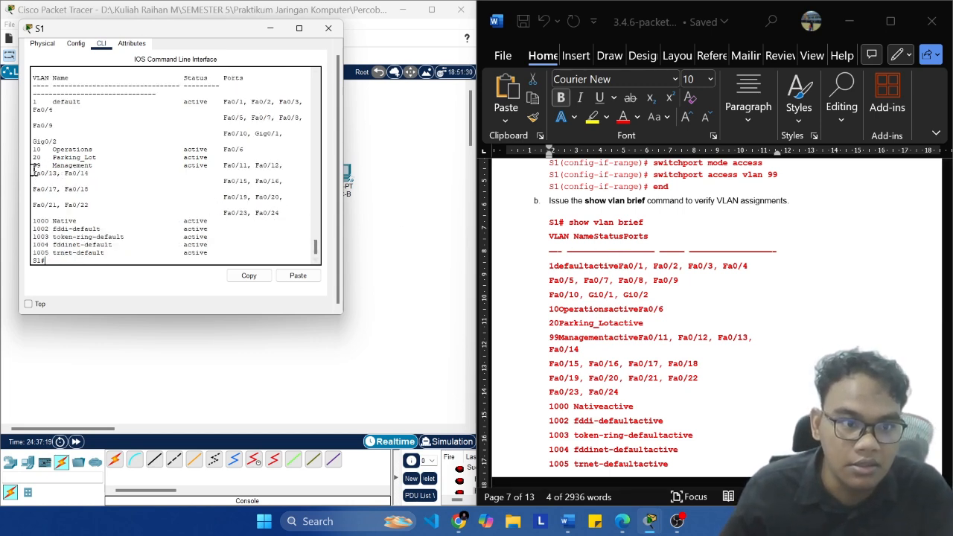
drag(34, 171, 147, 171)
click(97, 167)
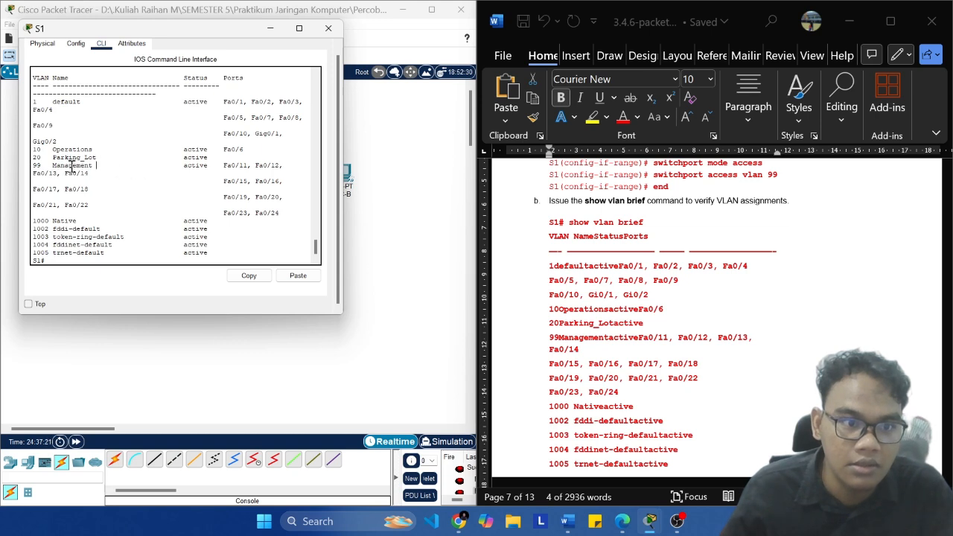
drag(35, 166, 214, 216)
drag(48, 214, 246, 168)
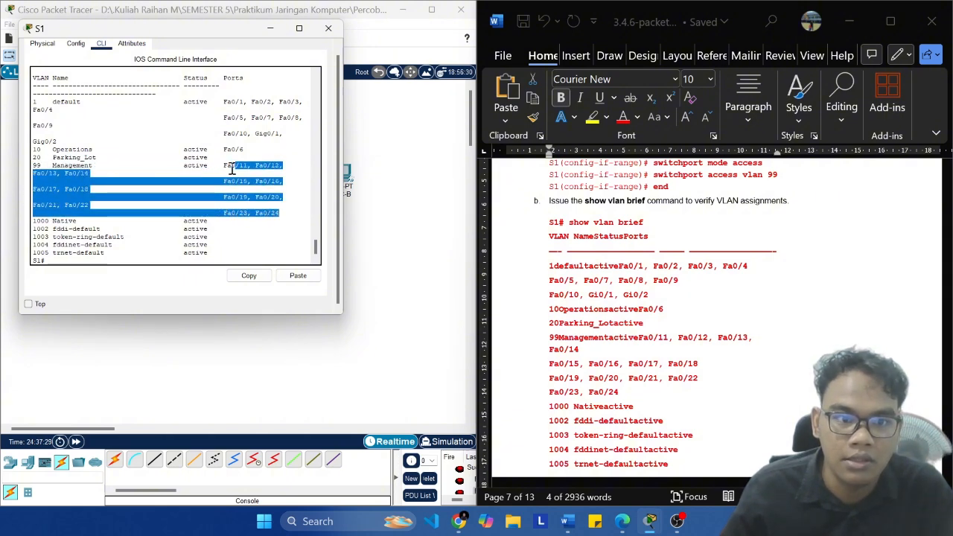
click(283, 215)
double_click(283, 215)
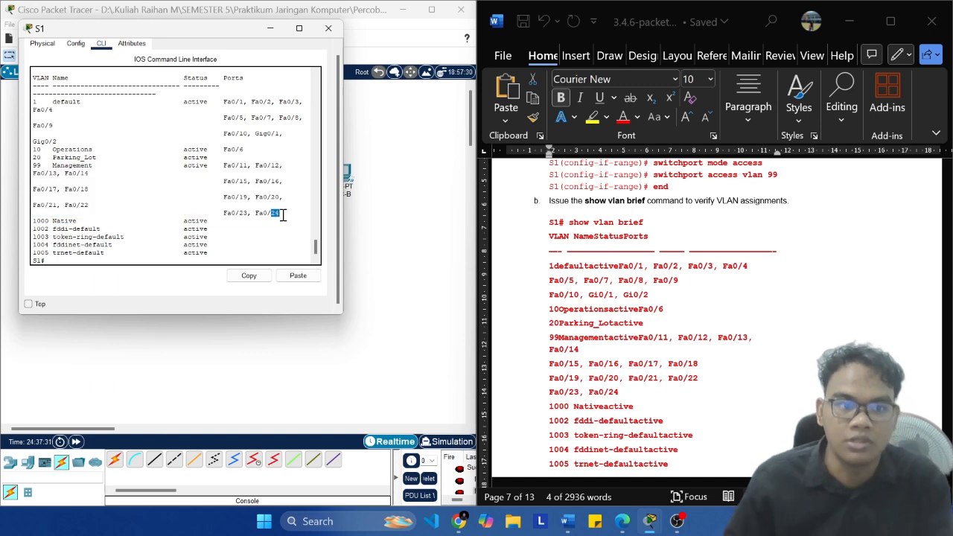
Step: Copy the command interface range f0/11, f0/21 from the lab's step c on reassigning ports to VLAN 10
scroll(313, 227, down, 1)
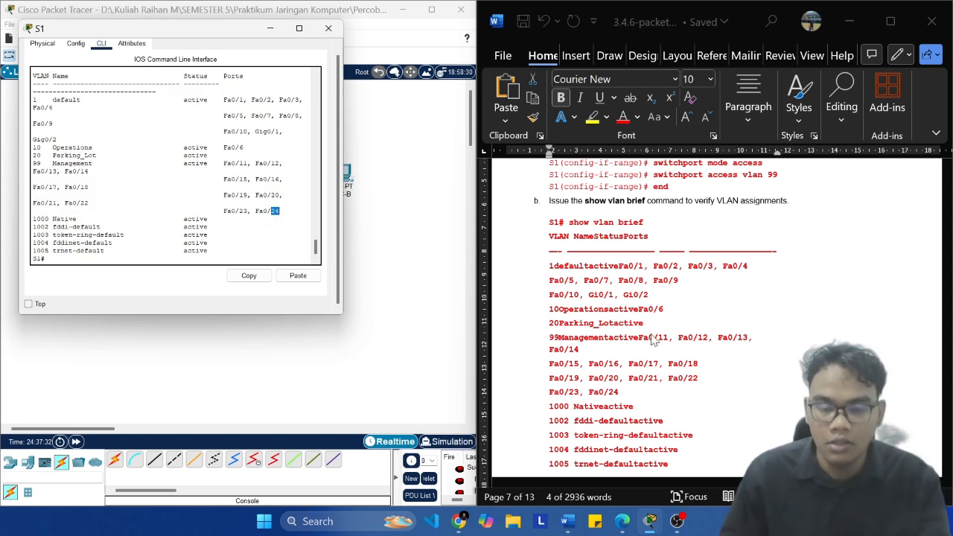
scroll(681, 292, down, 10)
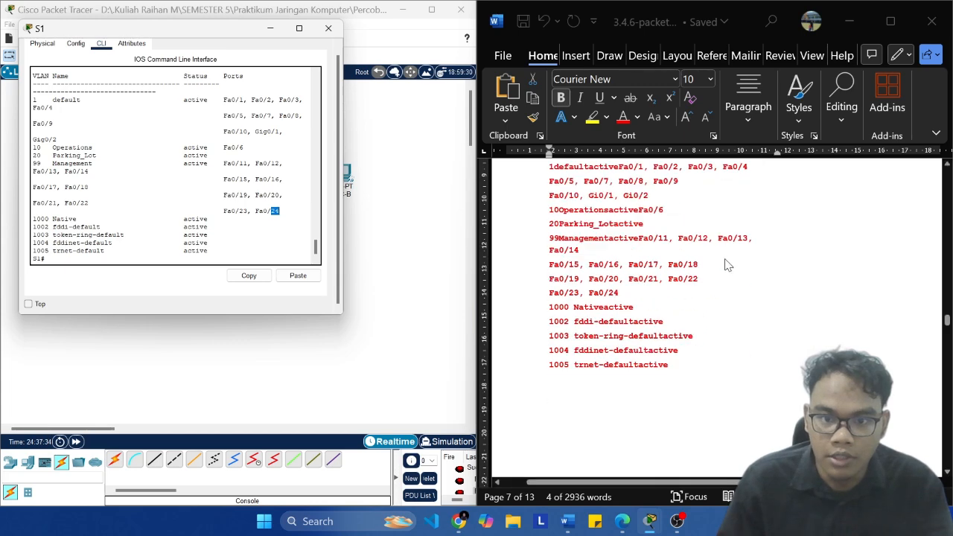
scroll(751, 255, down, 1)
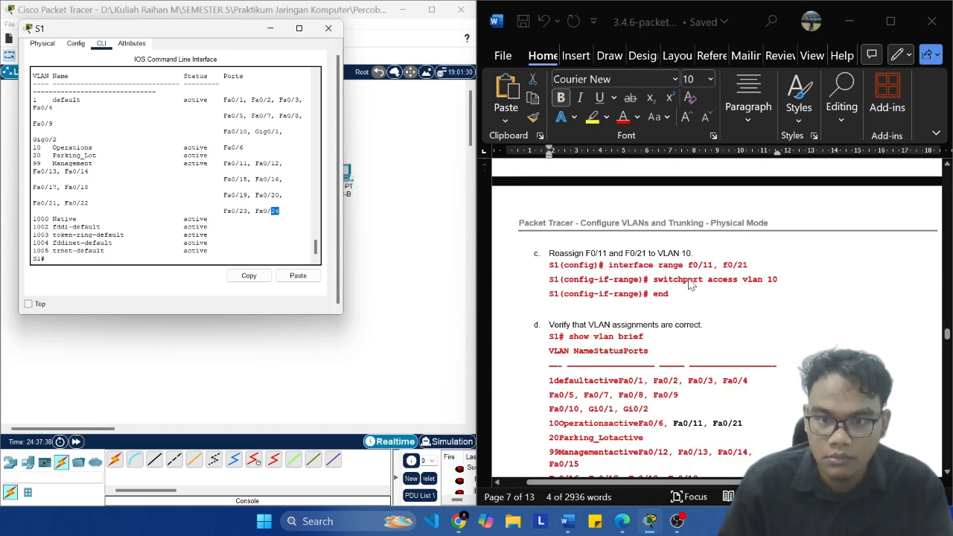
click(750, 268)
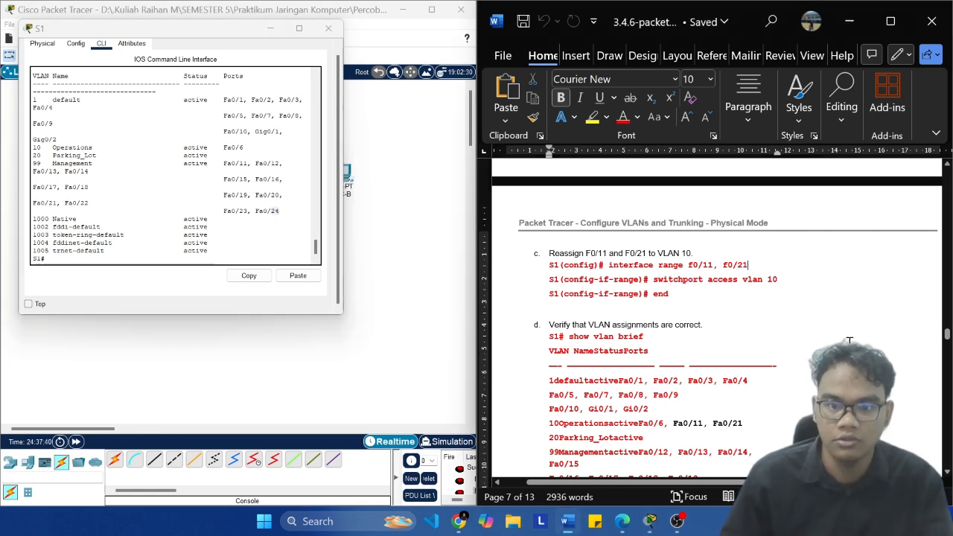
key(ctrl+shift+Left)
key(ctrl+shift+Left)
key(ctrl+shift+Left)
key(ctrl+shift+Left)
key(ctrl+shift+Left)
key(ctrl+shift+Left)
key(ctrl+shift+Left)
key(ctrl+shift+Left)
key(super+c)
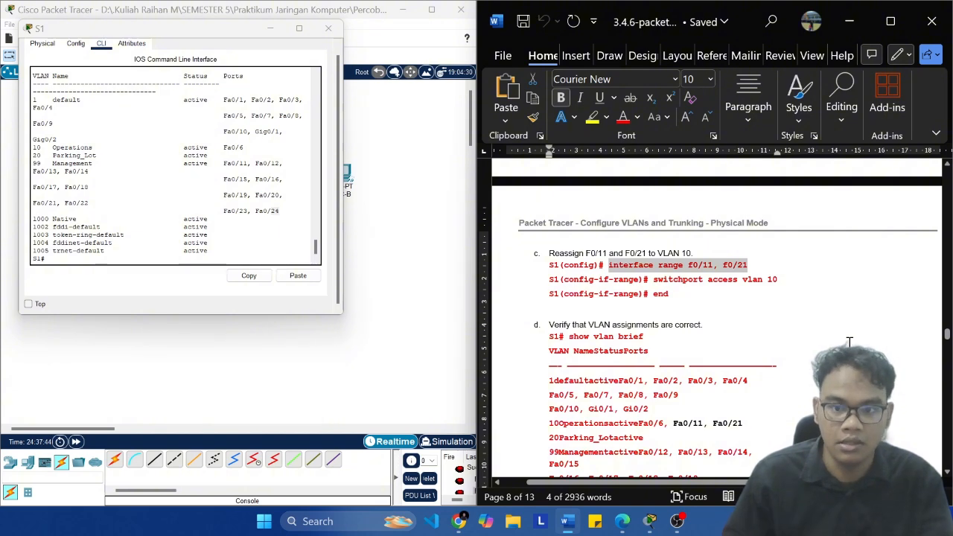
click(128, 262)
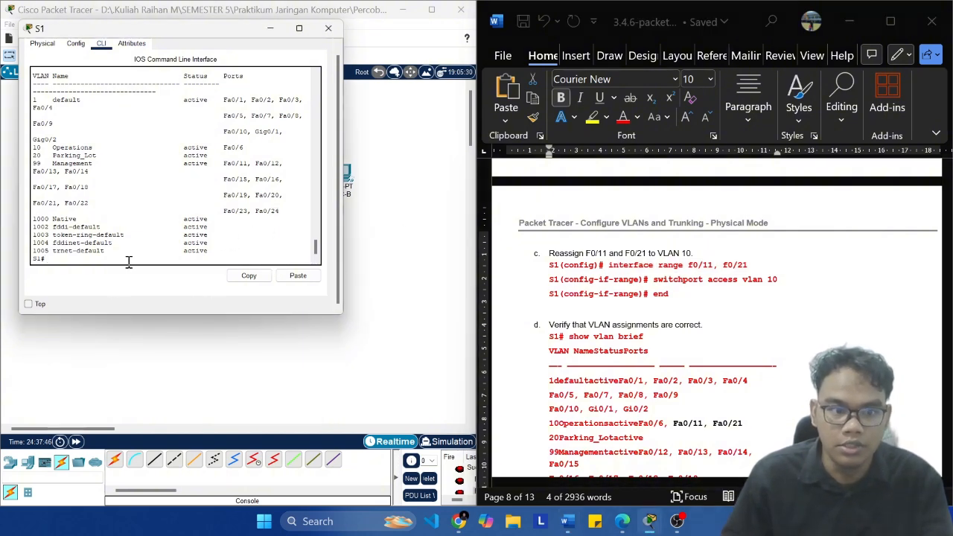
right_click(128, 262)
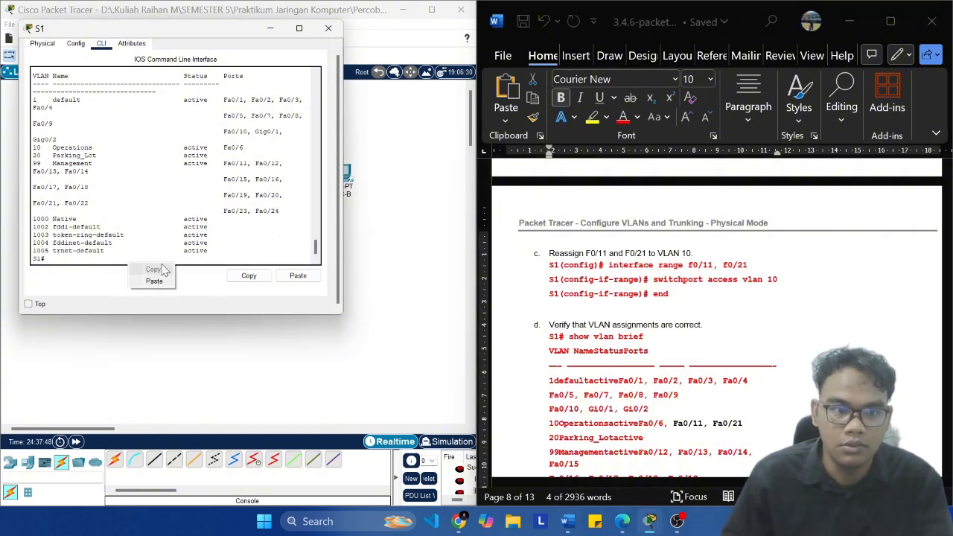
click(167, 281)
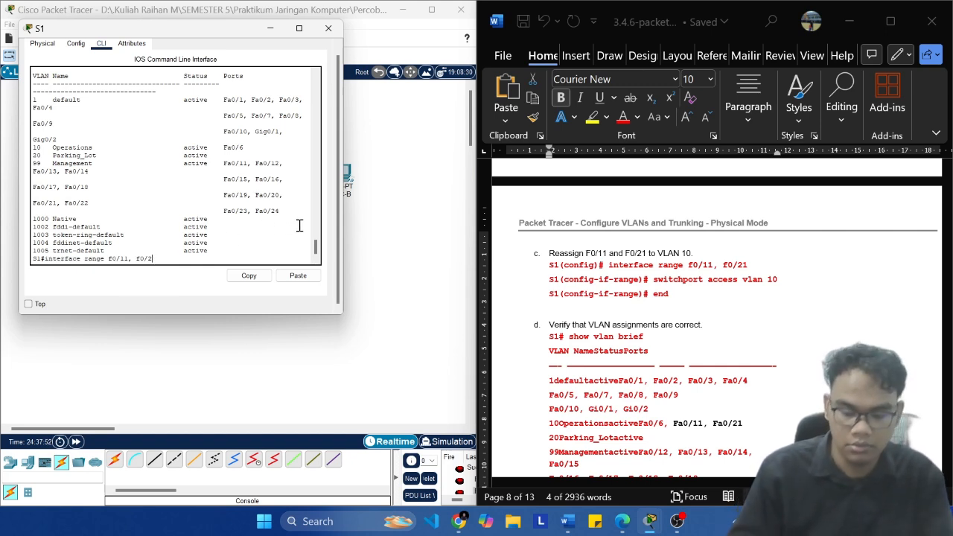
key(BackSpace)
key(BackSpace)
key(BackSpace)
key(BackSpace)
key(BackSpace)
key(BackSpace)
key(BackSpace)
key(BackSpace)
key(BackSpace)
key(BackSpace)
key(BackSpace)
key(BackSpace)
key(BackSpace)
key(BackSpace)
key(BackSpace)
key(BackSpace)
key(BackSpace)
key(BackSpace)
key(BackSpace)
key(BackSpace)
Step: Enter global configuration mode on S1 with conf t and run the copied interface range f0/11, f0/21 command
text(co)
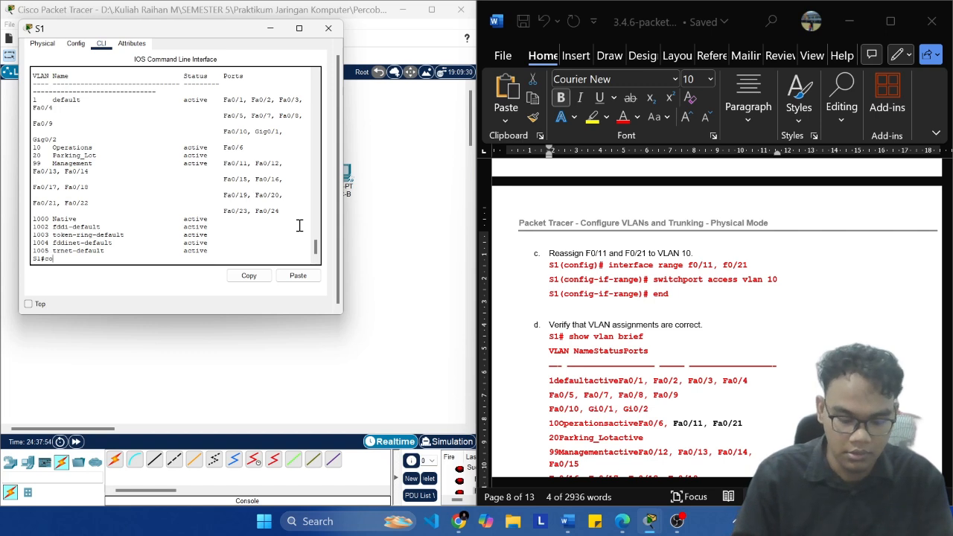
text(nf t)
key(Return)
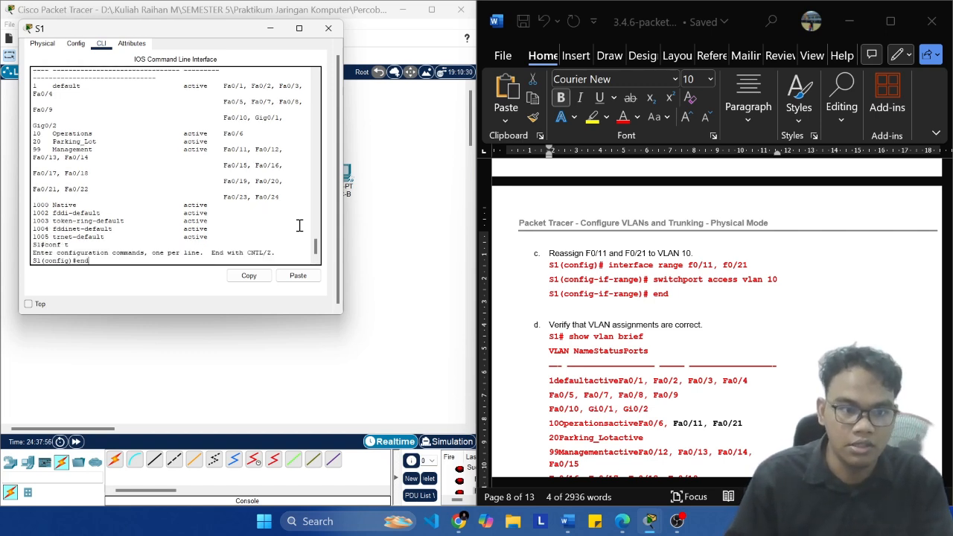
click(299, 276)
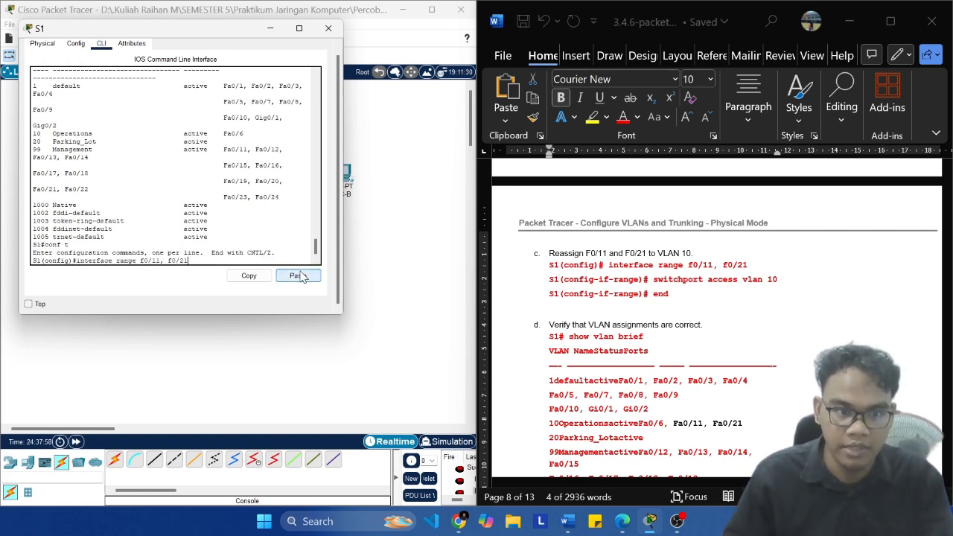
key(Return)
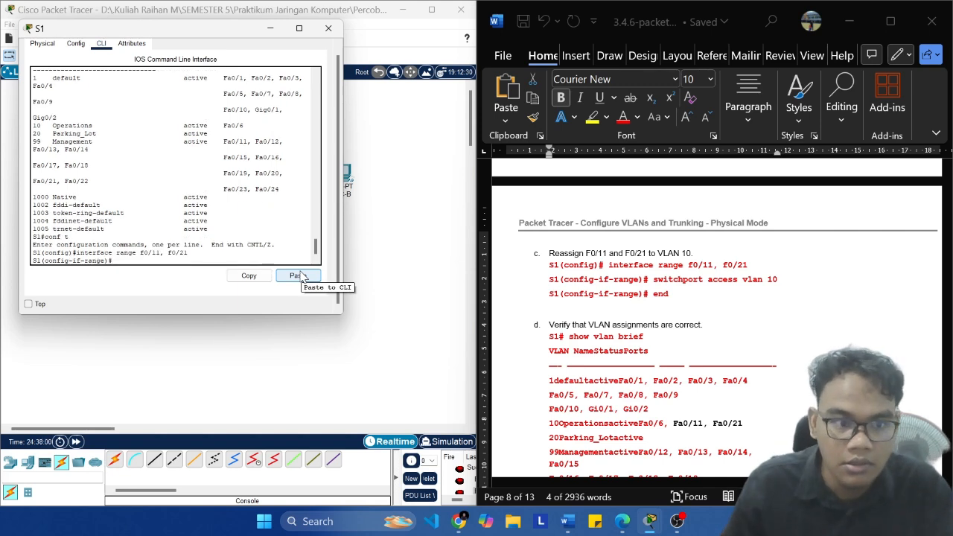
Step: Copy the command switchport access vlan 10 from the lab's step c on reassigning F0/11 and F0/21
click(788, 279)
key(ctrl+shift+Left)
key(ctrl+shift+Left)
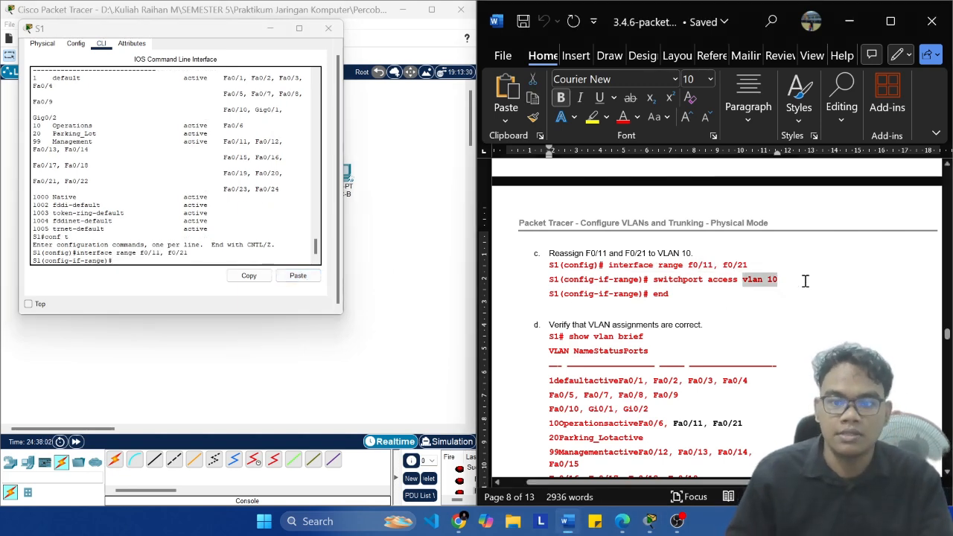
key(ctrl+shift+Left)
key(ctrl+shift+Left)
key(super+c)
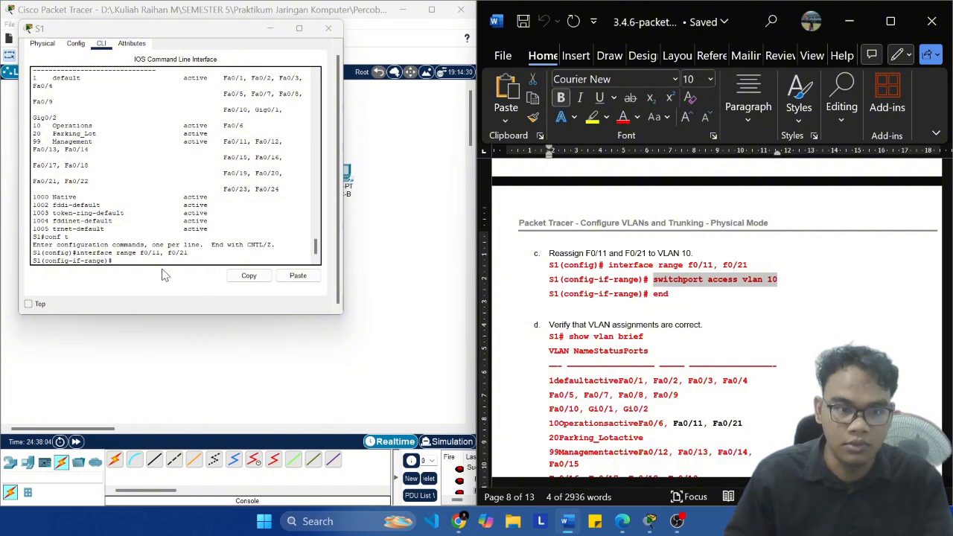
Step: Run the copied switchport access vlan 10 command for S1's F0/11 and F0/21 range and leave configuration mode with end
click(153, 261)
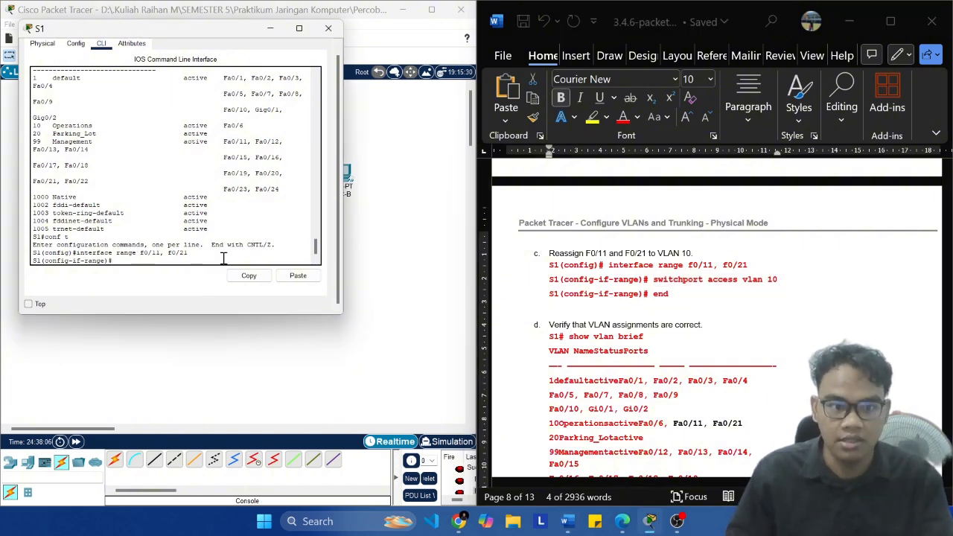
click(298, 275)
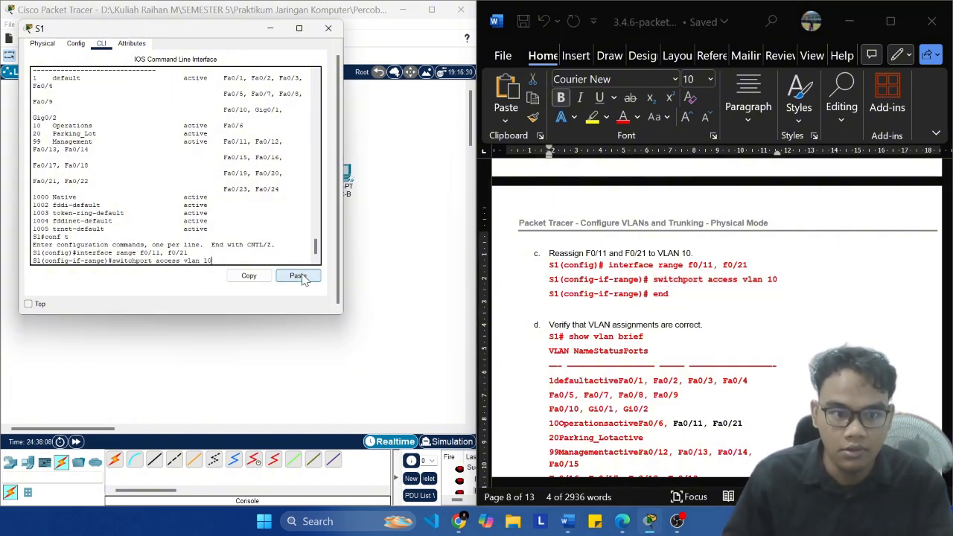
key(Return)
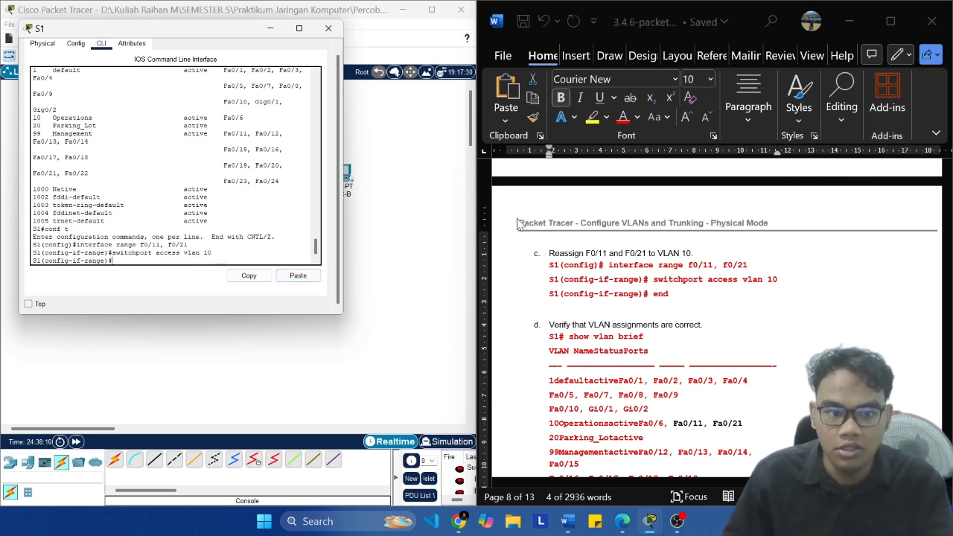
text(end)
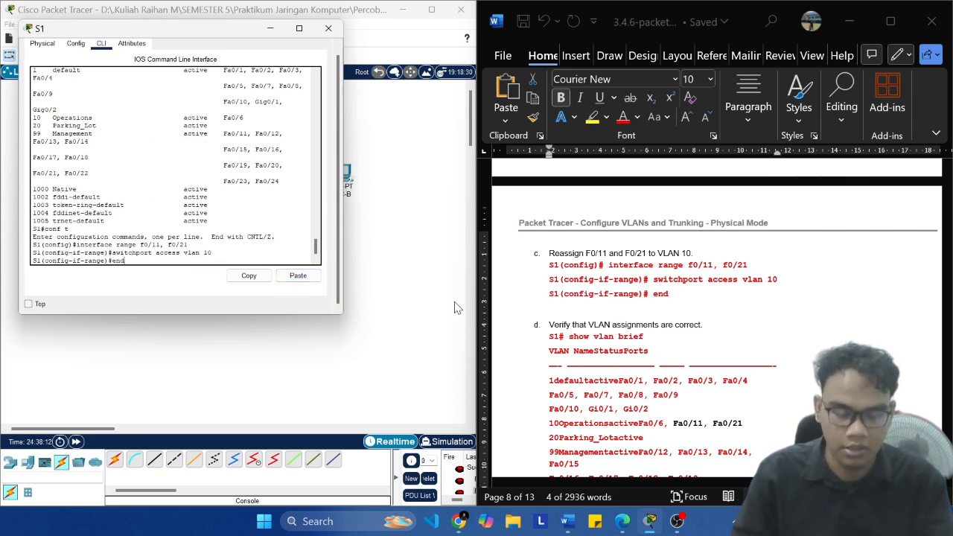
key(Return)
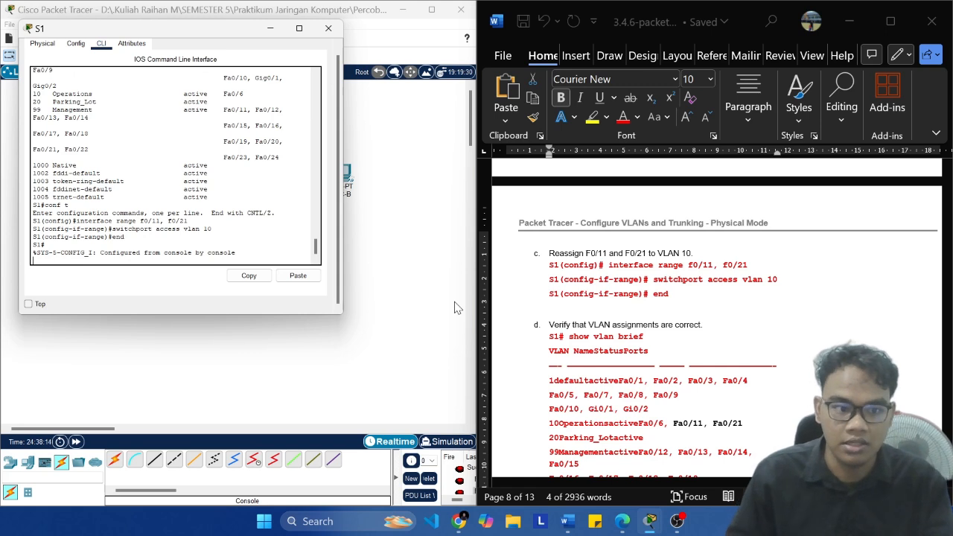
key(Return)
Step: Run show vlan brief on S1 and check the ports assigned to VLAN 10 Operations
scroll(592, 294, down, 1)
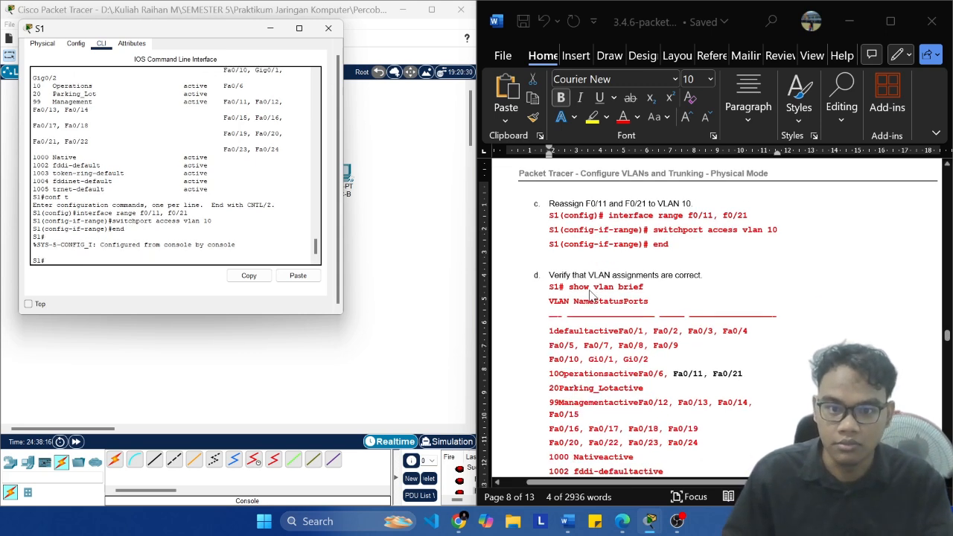
text(show vlan brief)
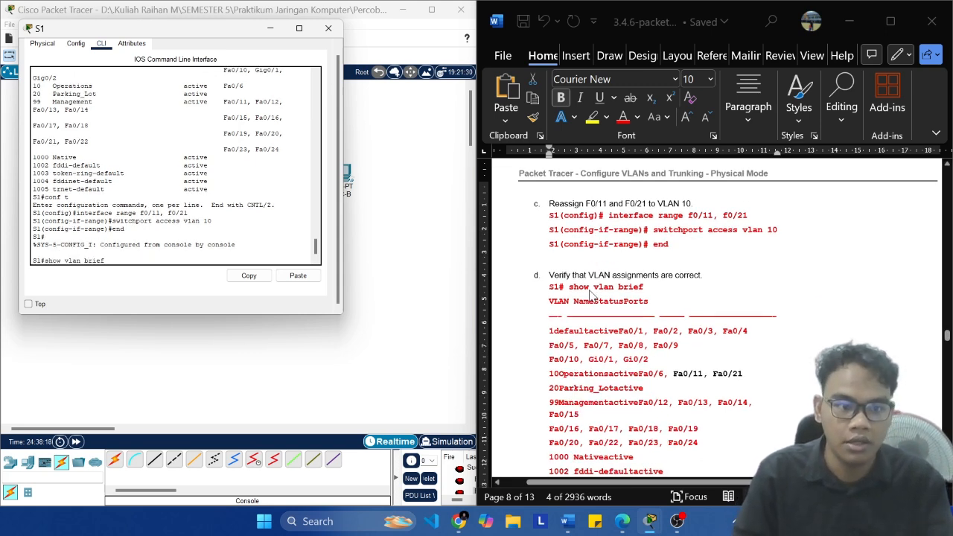
key(Return)
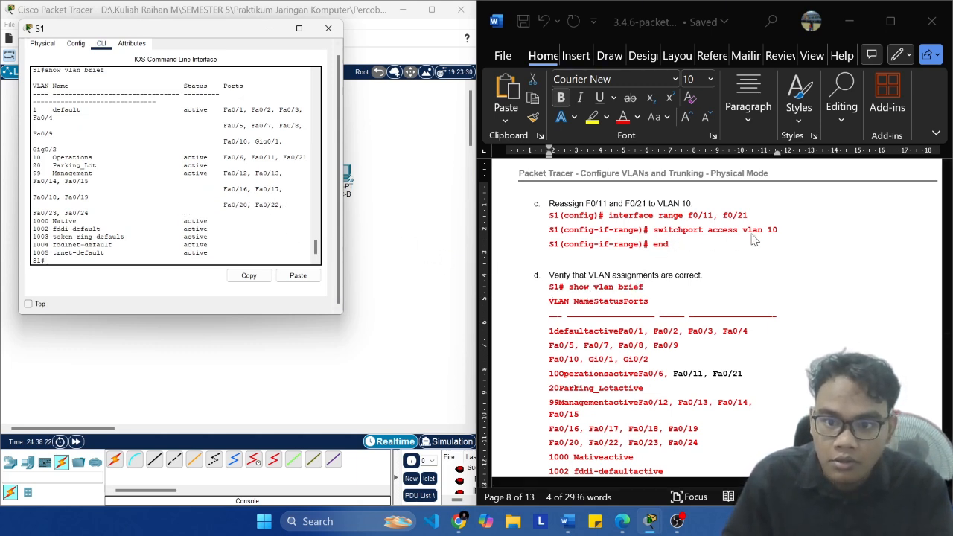
drag(46, 149, 308, 158)
click(212, 177)
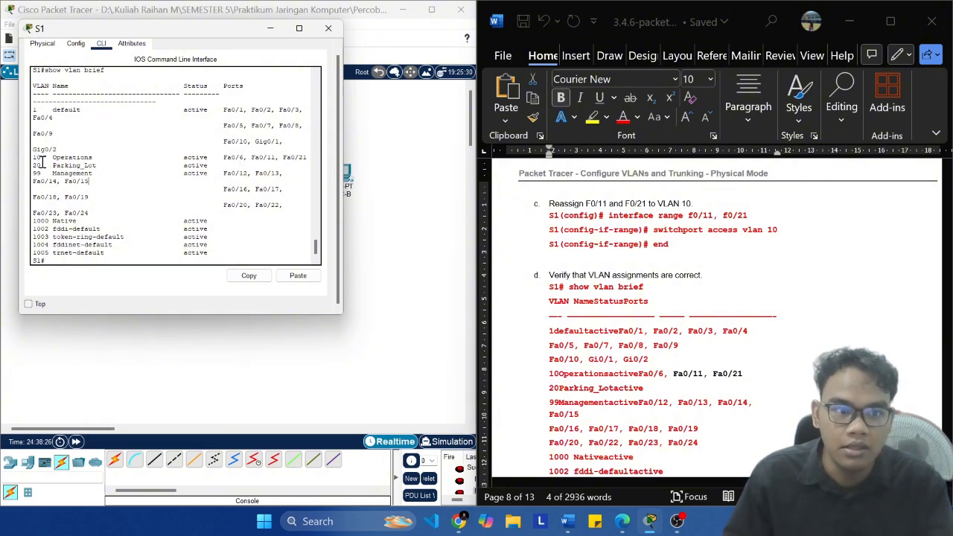
drag(34, 158, 308, 160)
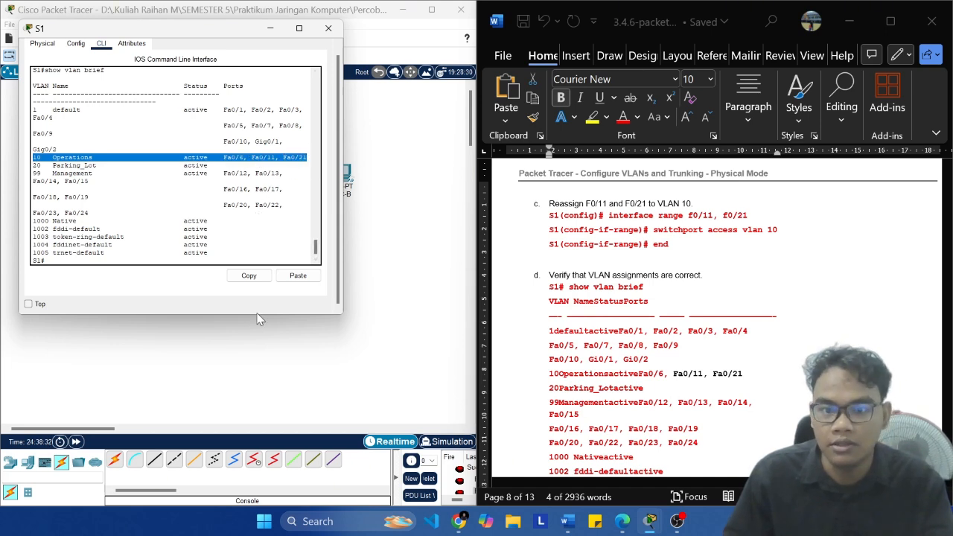
scroll(224, 246, down, 1)
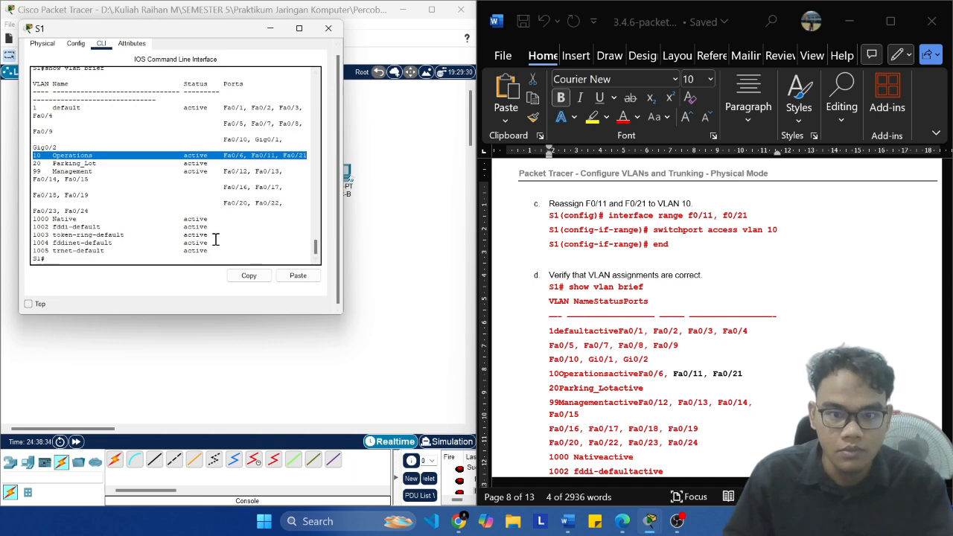
drag(252, 157, 307, 156)
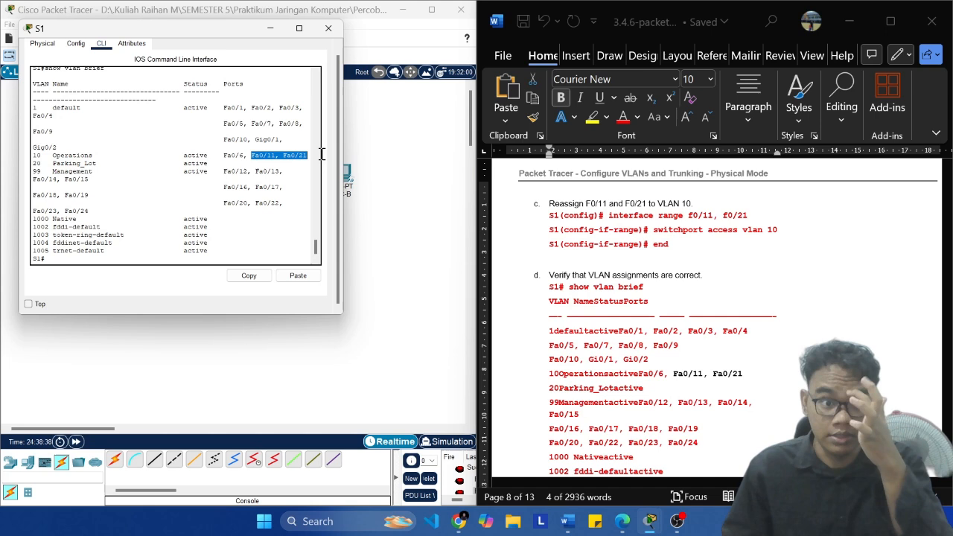
click(223, 161)
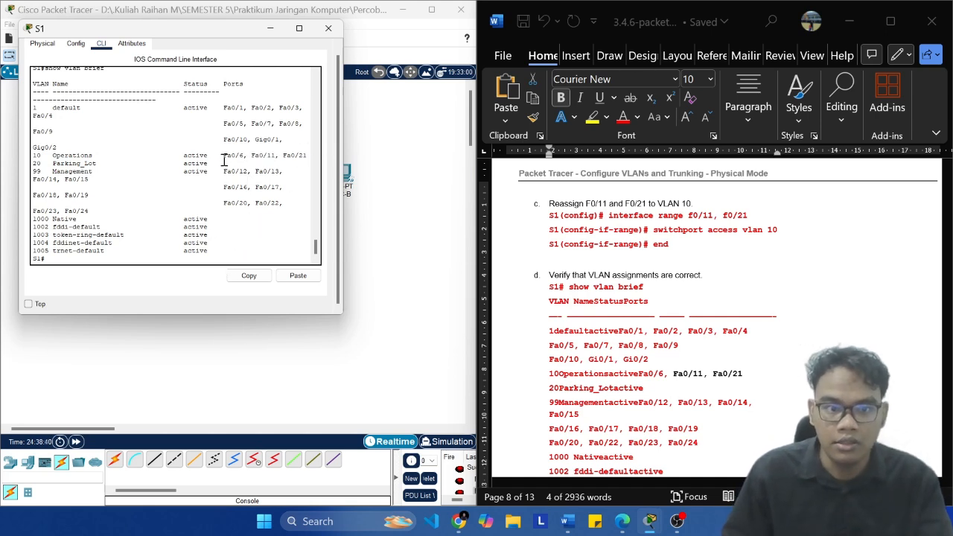
Step: Run show vlan brief on S1 again and compare the VLAN 10 ports with the lab's expected output in step d
click(670, 304)
click(657, 296)
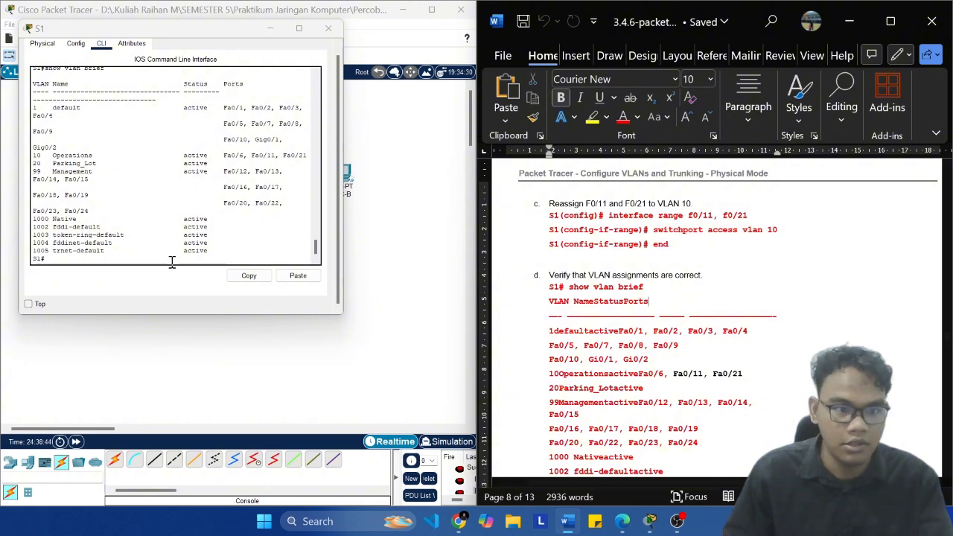
click(171, 262)
text(show vl)
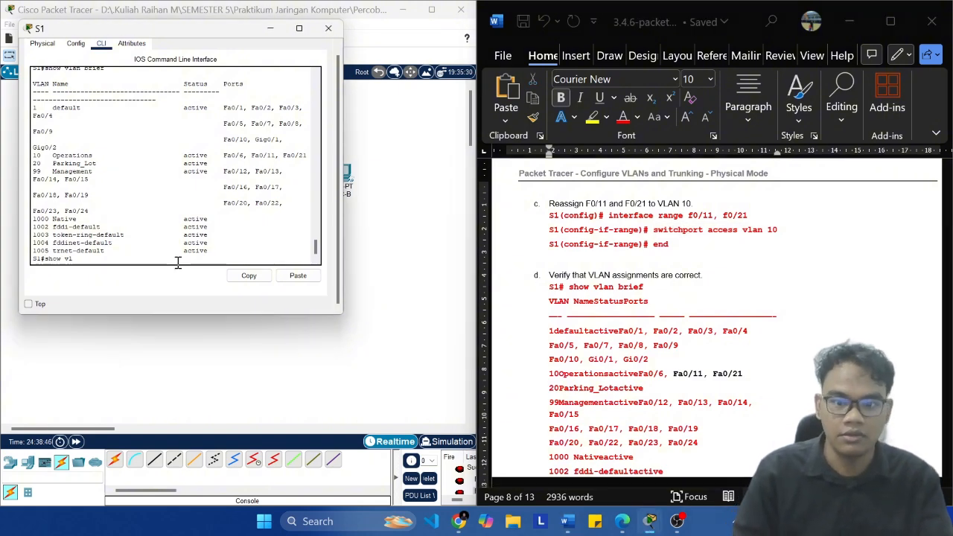
text(an brief)
key(Return)
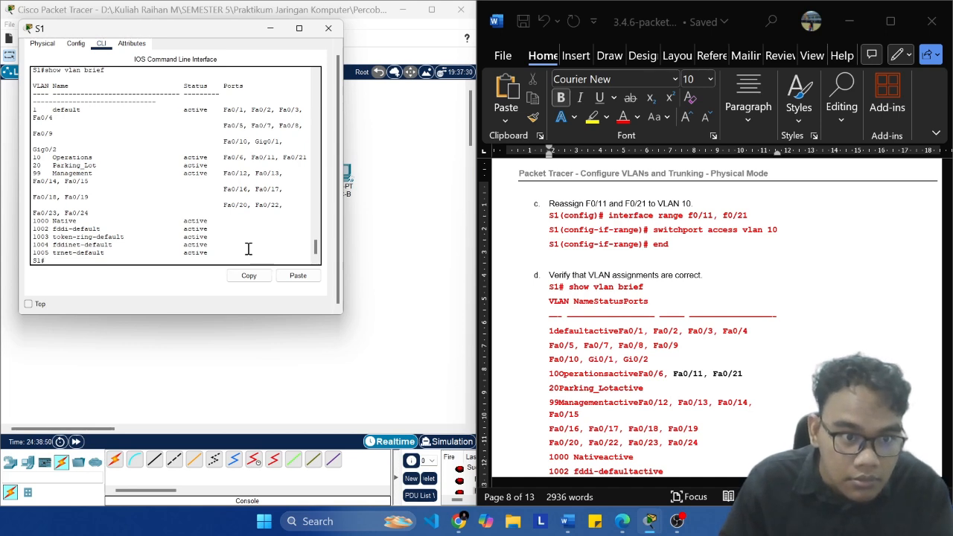
text(show vlan brief)
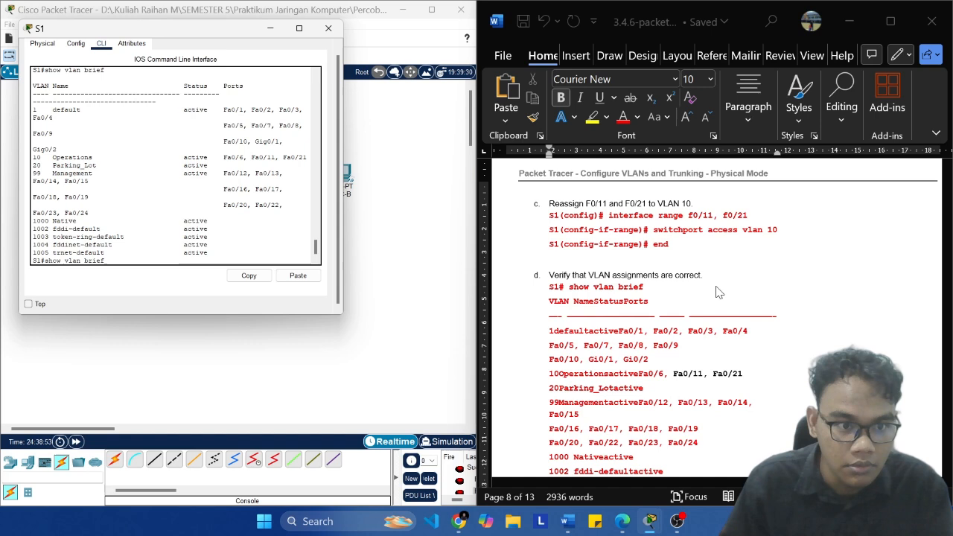
key(Return)
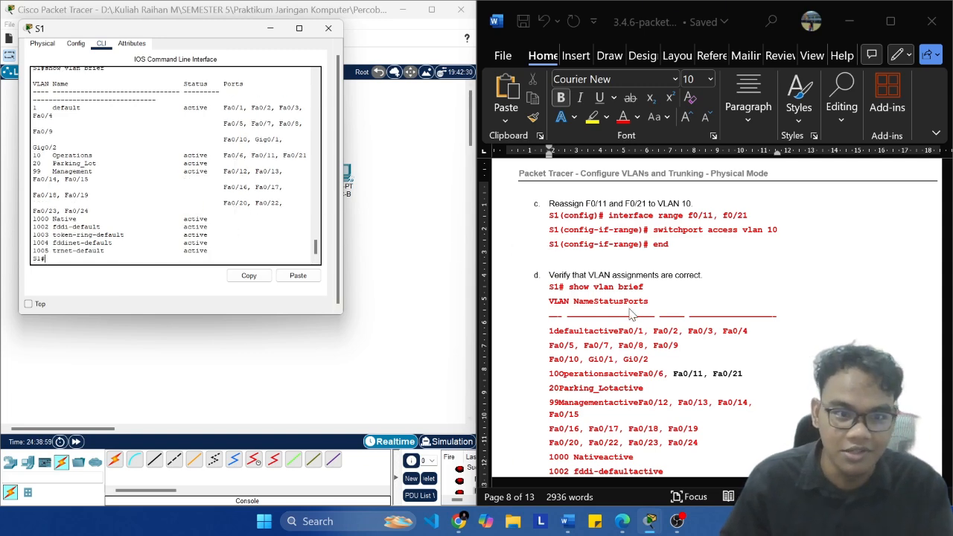
scroll(514, 283, down, 4)
scroll(514, 283, up, 1)
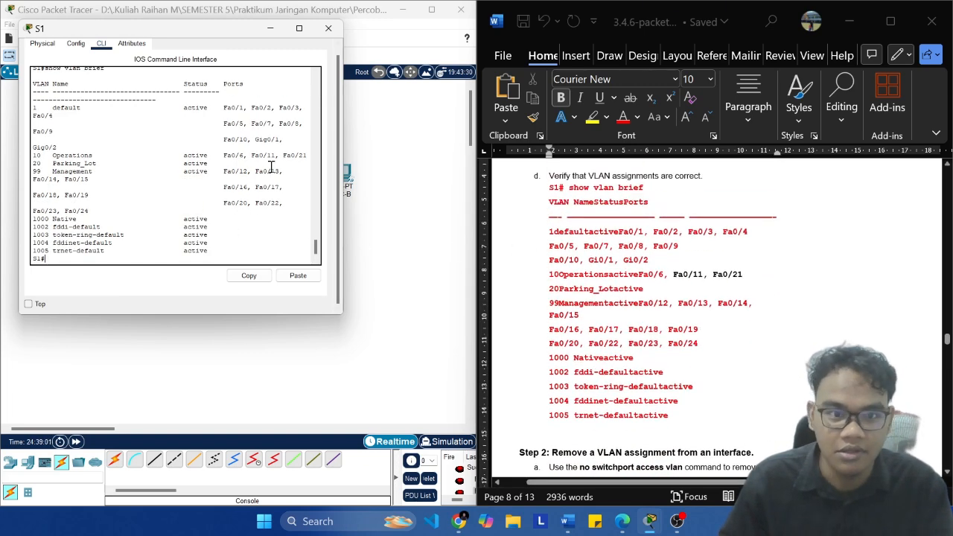
drag(251, 155, 307, 155)
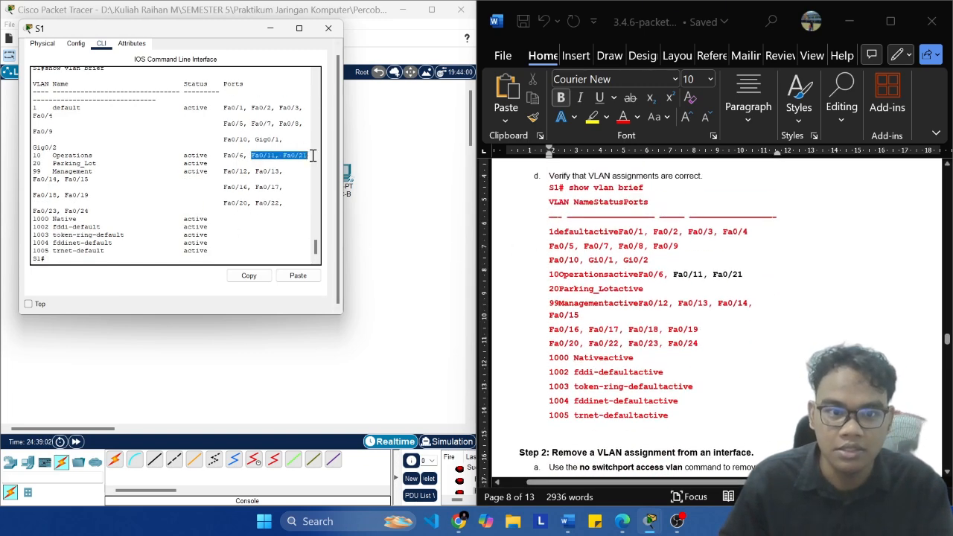
click(685, 283)
Step: Try to run the lab's Step 2 command interface f0/24 on S1 directly from privileged EXEC mode
scroll(722, 283, down, 6)
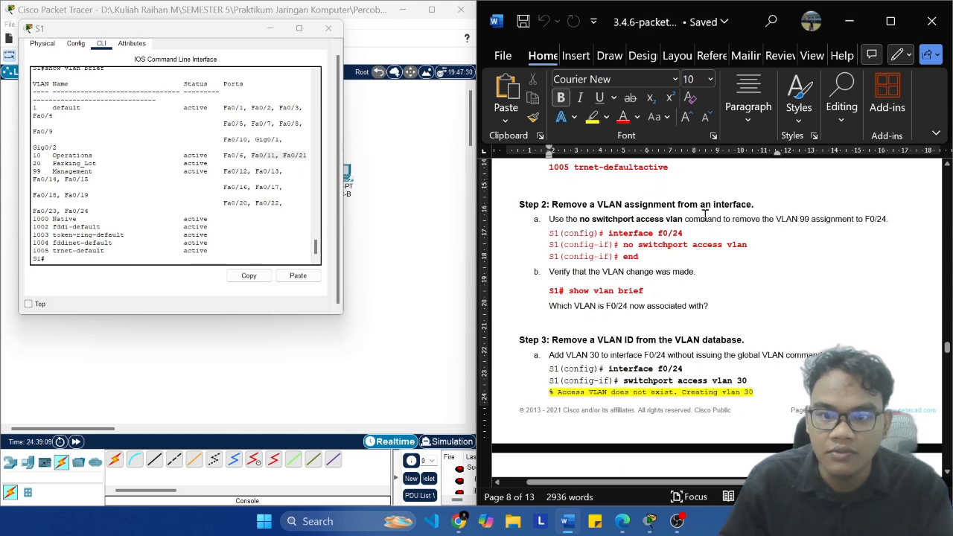
click(111, 253)
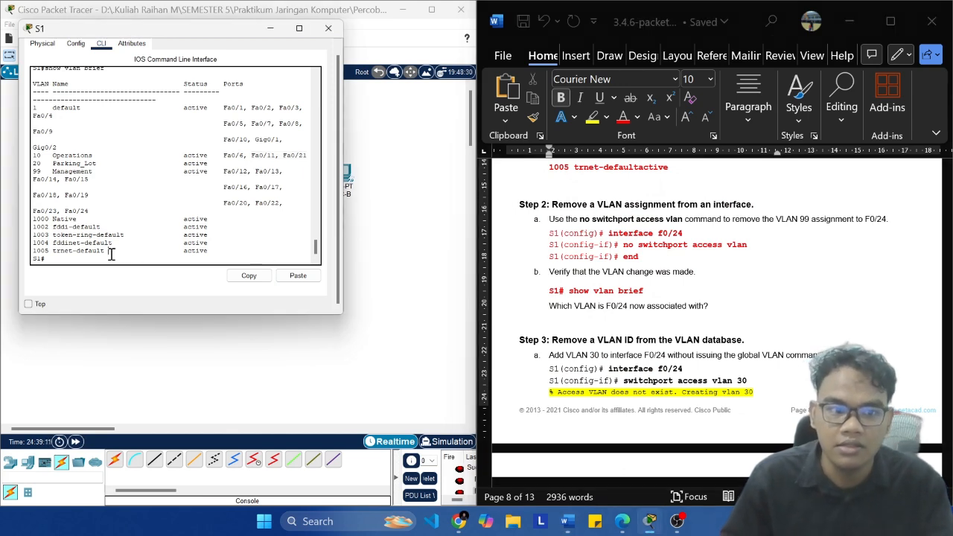
text(interface)
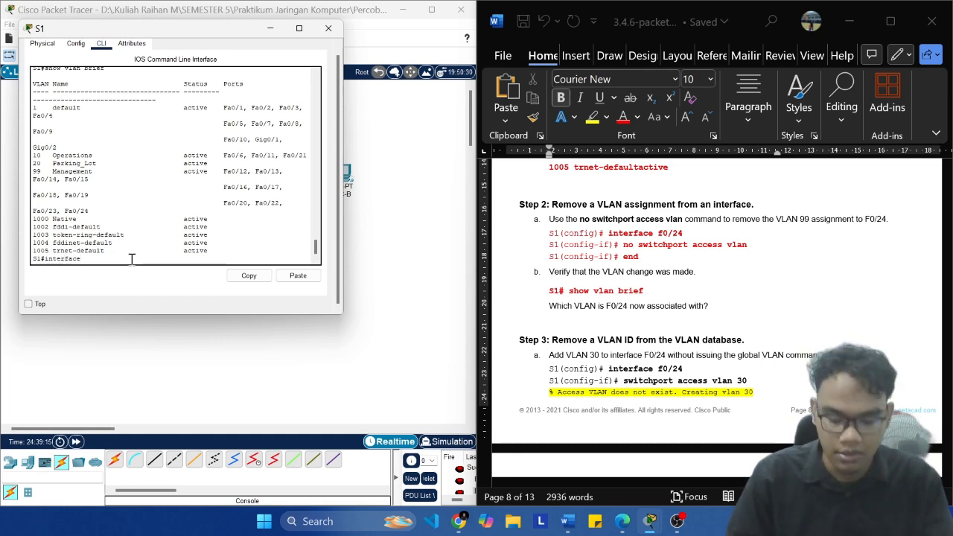
text( f0/24)
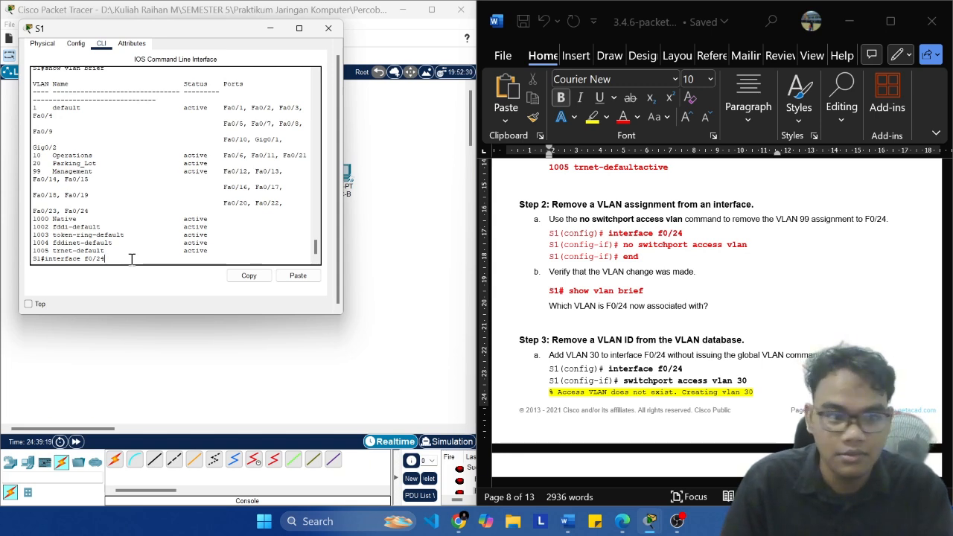
key(Return)
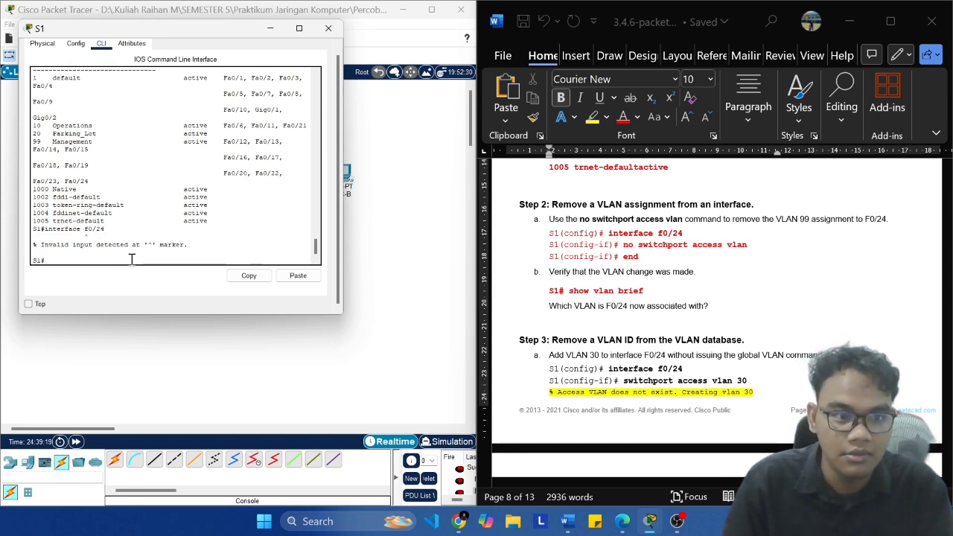
Step: Enter global configuration mode on S1 with conf t and select the port with interface f0/24
text(conf t)
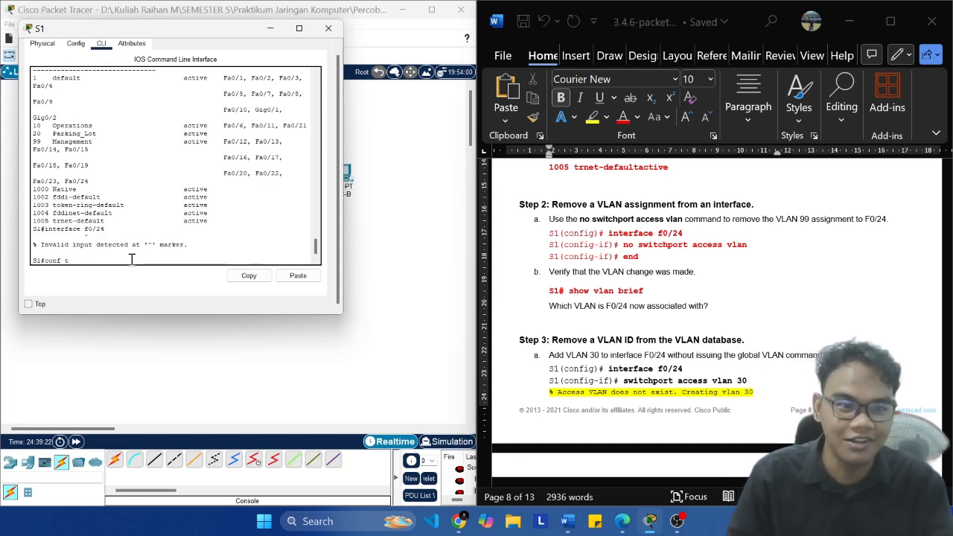
key(Return)
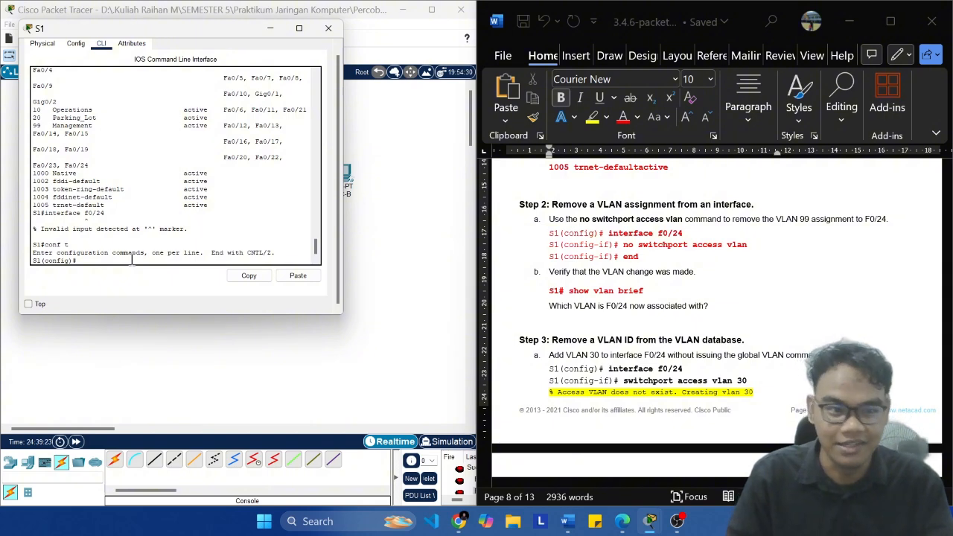
text(interface)
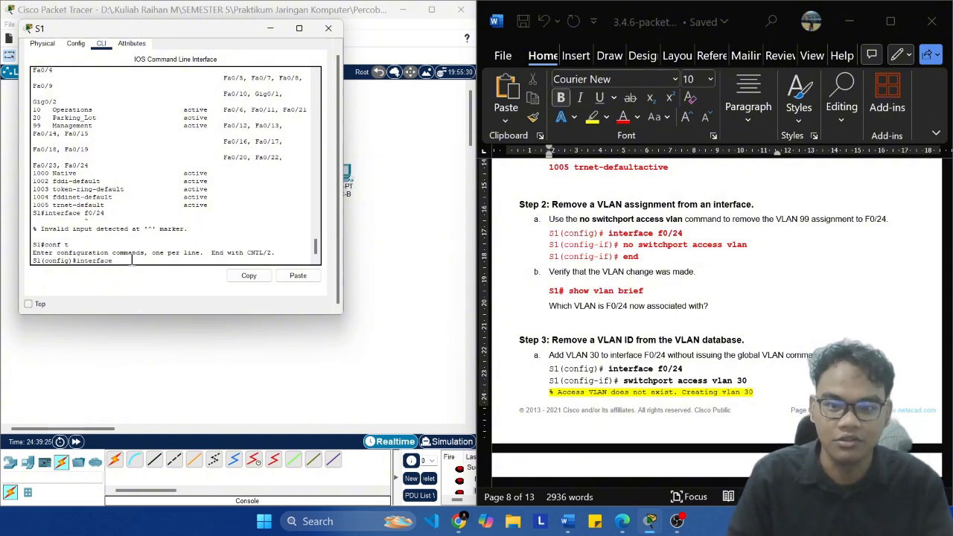
text( f0/2)
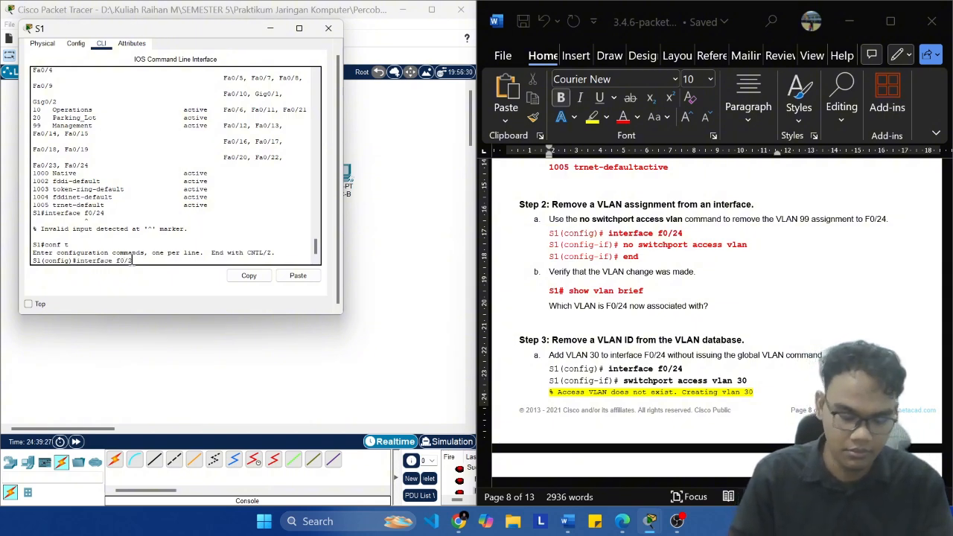
text(4)
key(Return)
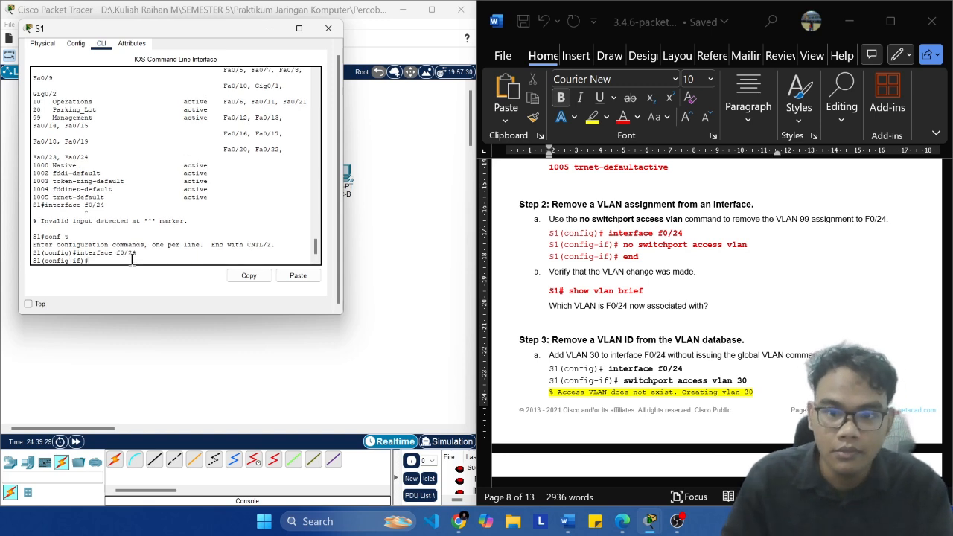
Step: Copy the command no switchport access vlan from the lab's Step 2a on removing the VLAN 99 assignment
text(no)
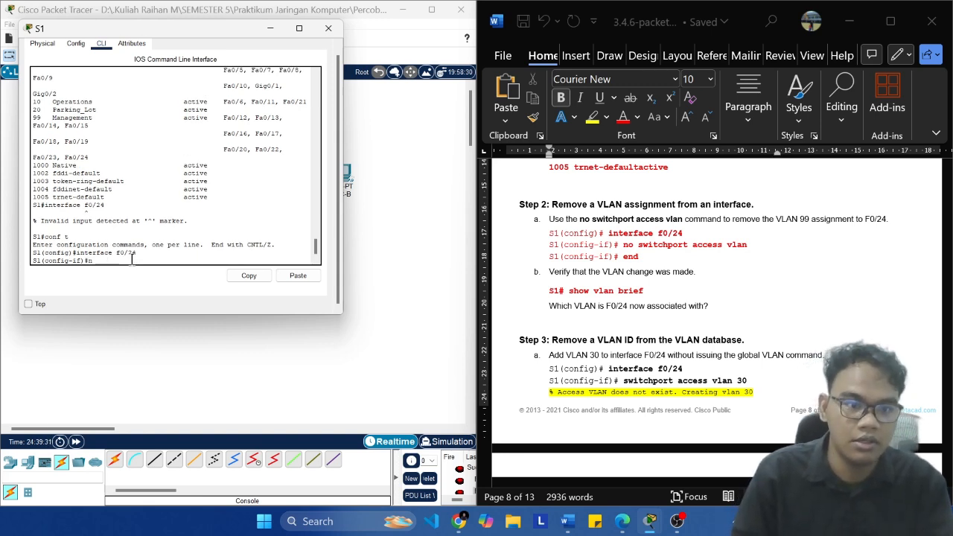
key(BackSpace)
click(750, 249)
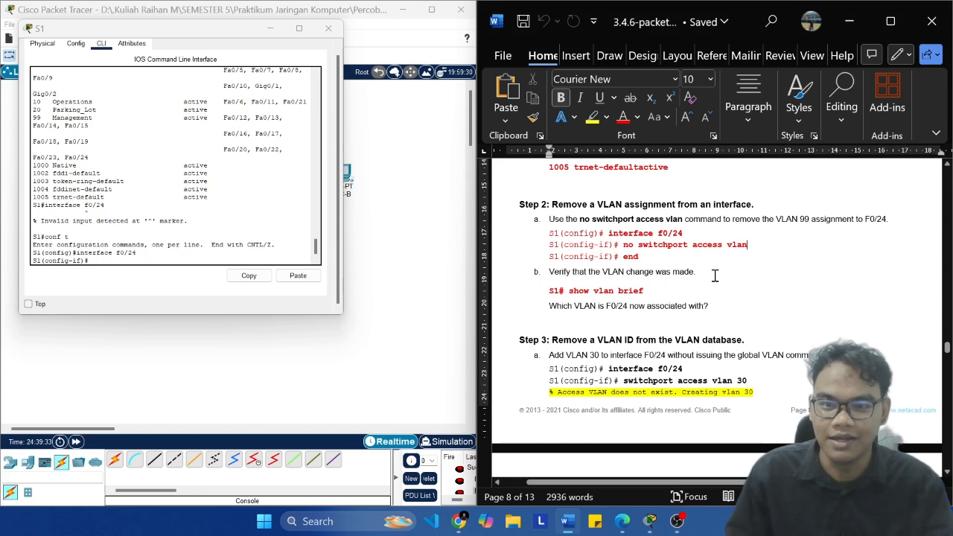
key(shift+Left)
key(shift+Left)
key(shift+Left)
key(shift+Left)
key(shift+Left)
key(shift+Left)
key(shift+Left)
key(shift+Left)
key(shift+Left)
key(shift+Left)
key(shift+Left)
key(shift+Left)
key(shift+Left)
key(shift+Left)
key(shift+Left)
key(shift+Left)
key(shift+Left)
key(shift+Left)
key(shift+Left)
key(shift+Left)
key(super+c)
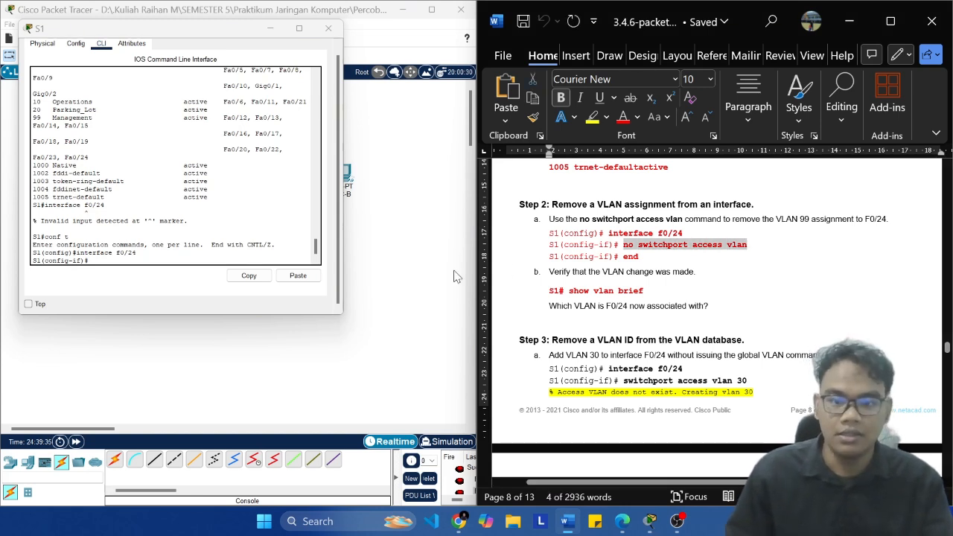
Step: Remove F0/24's VLAN 99 assignment on S1 with no switchport access vlan, and leave configuration mode with end
click(97, 260)
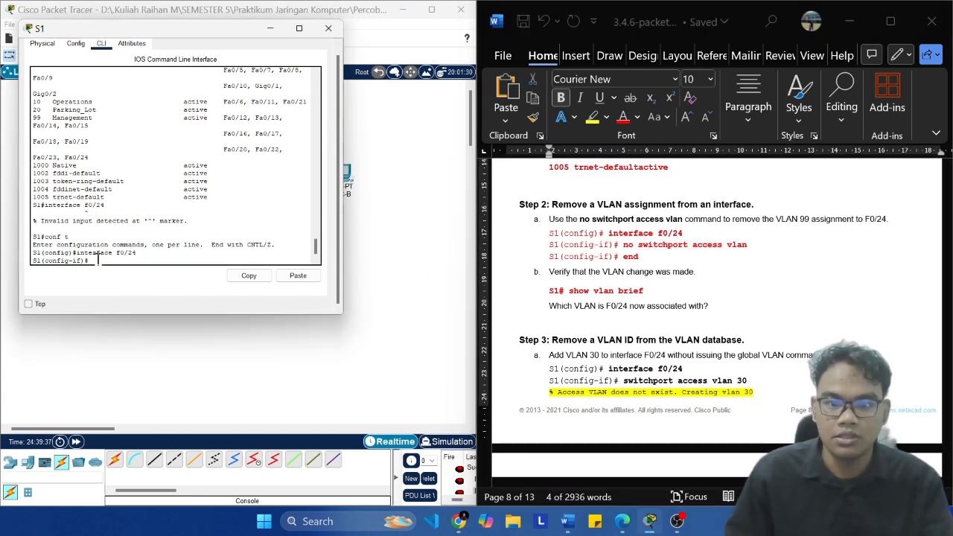
click(298, 275)
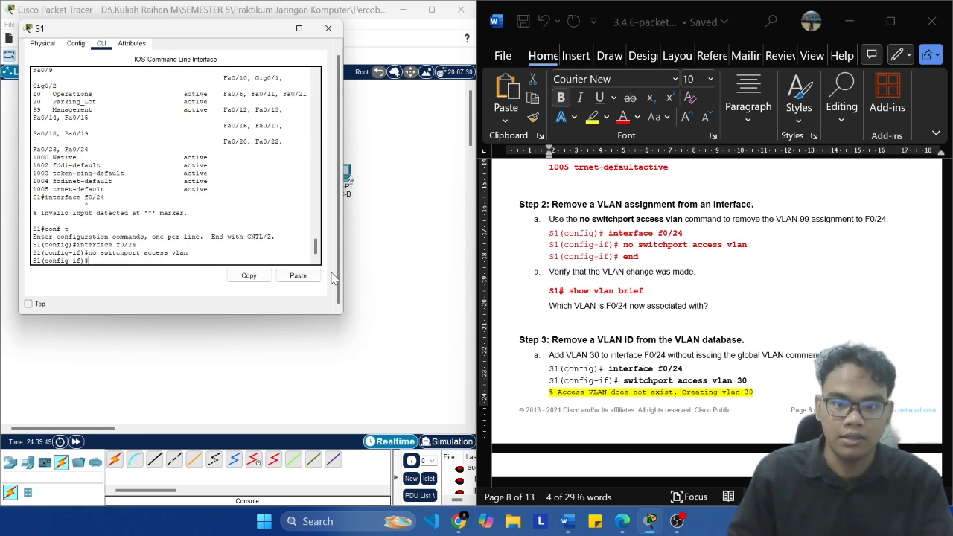
text(end)
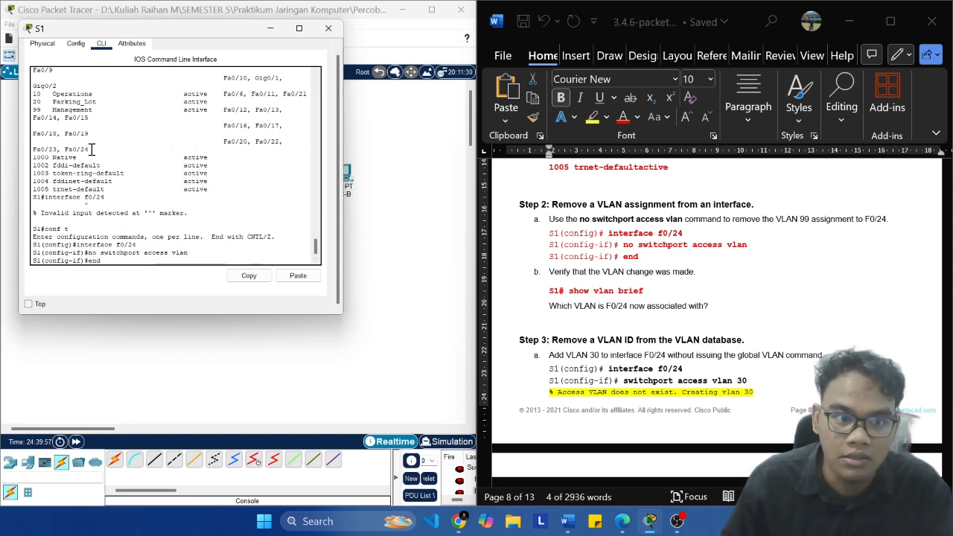
drag(91, 149, 69, 149)
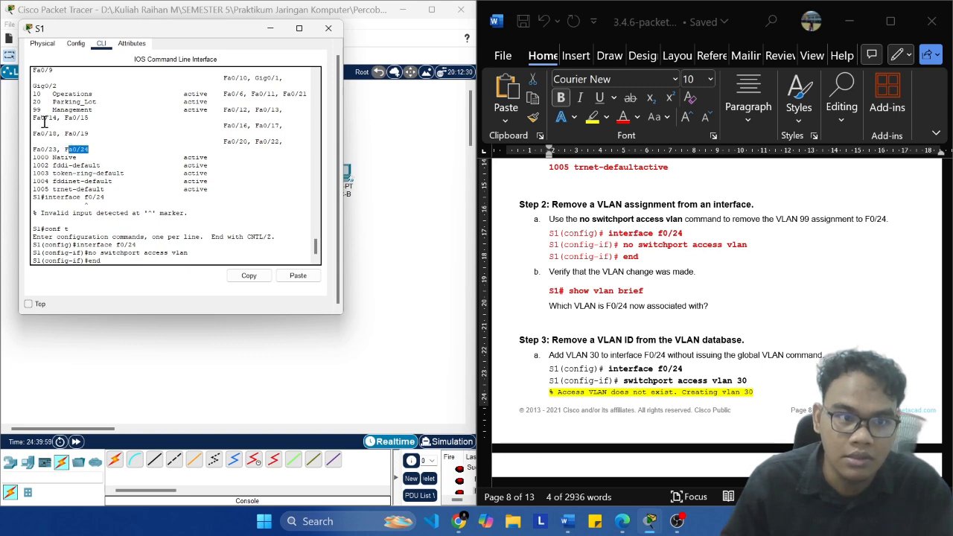
drag(33, 114, 64, 149)
click(122, 157)
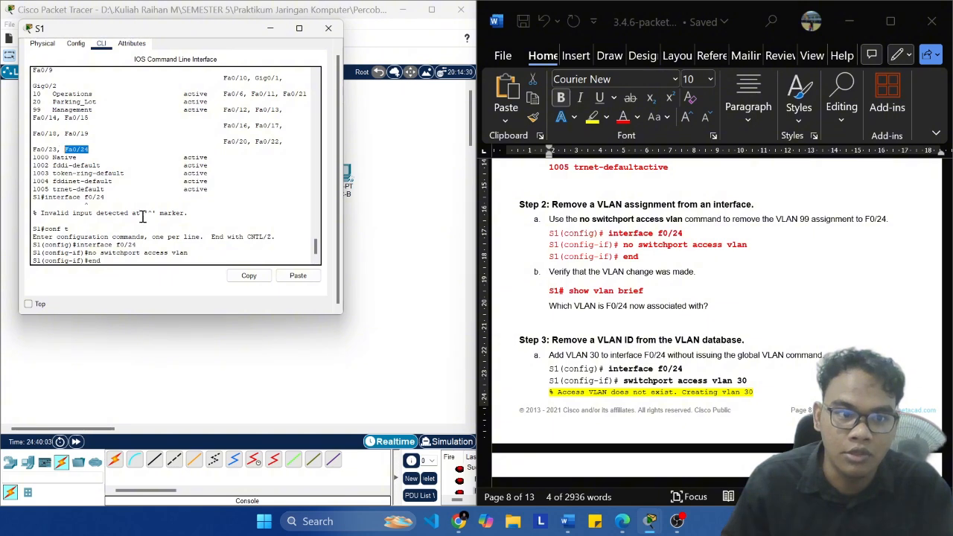
click(171, 260)
key(Return)
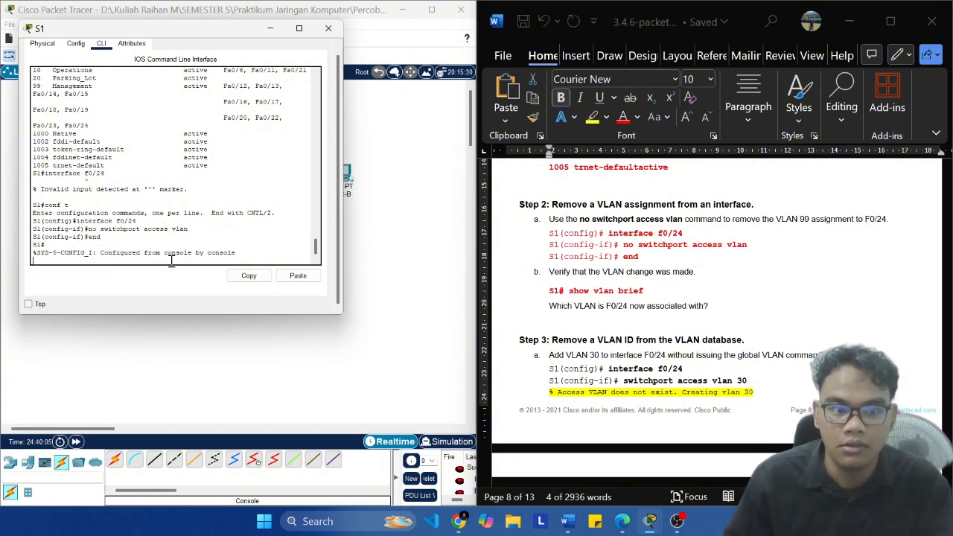
Step: Run show vlan brief on S1 and check the ports listed under VLAN 99 for the F0/24 change
key(Return)
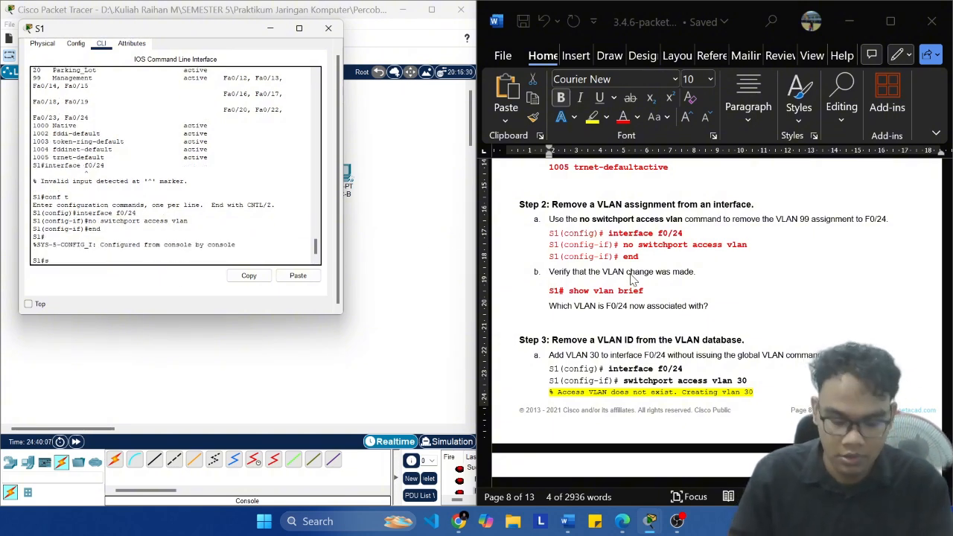
text(show vlan brie)
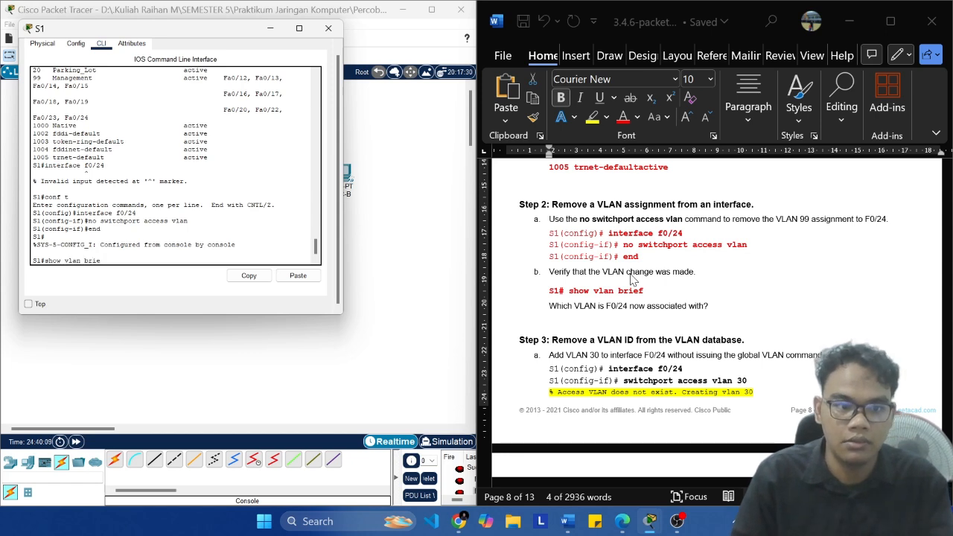
text(f)
key(Return)
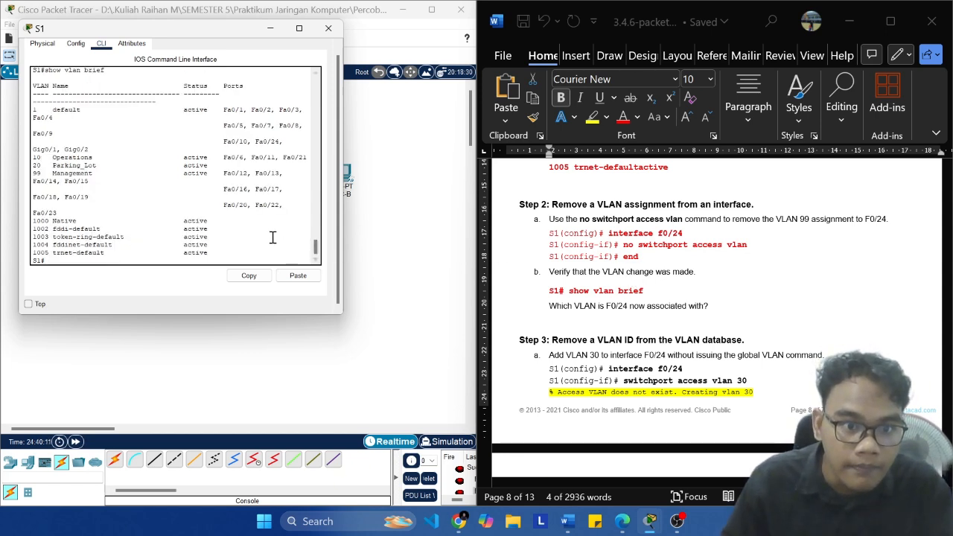
drag(57, 214, 33, 216)
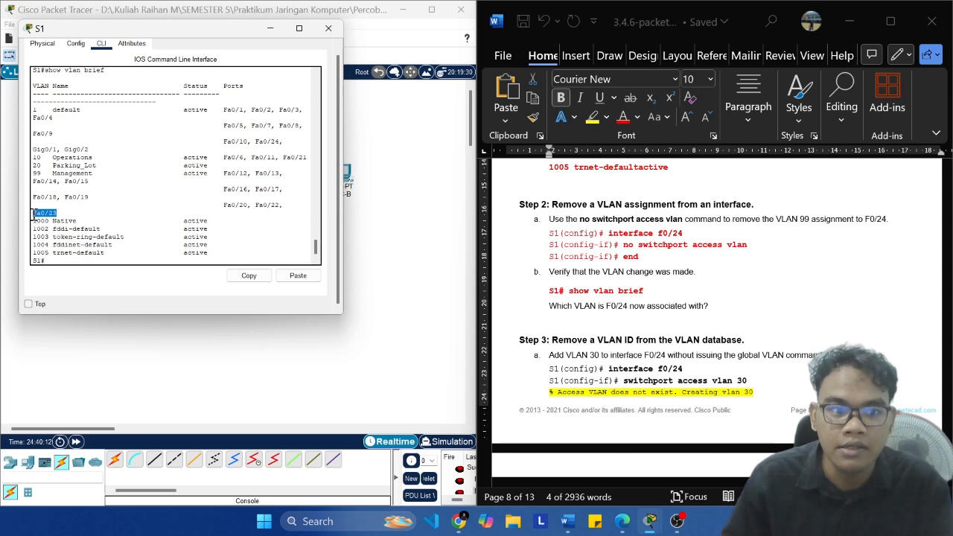
click(232, 207)
Step: Read the lab's Step 2b question on F0/24 and the Step 3 instructions for adding VLAN 30 to that interface
scroll(715, 337, down, 5)
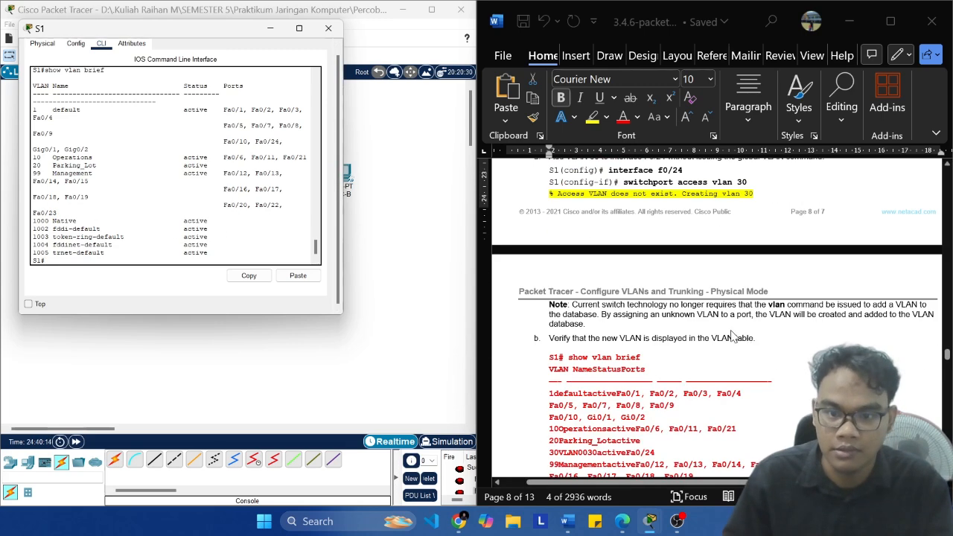
scroll(753, 335, up, 3)
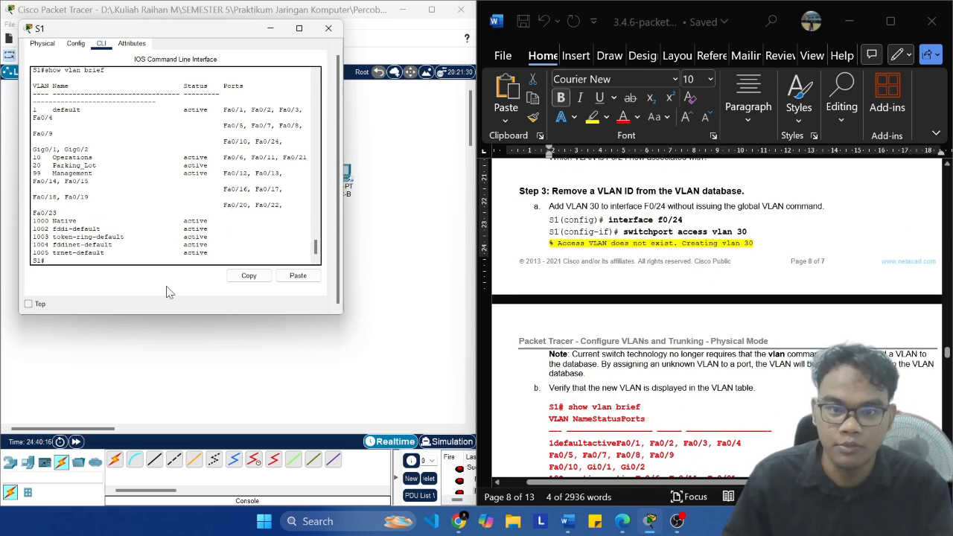
scroll(608, 262, down, 1)
scroll(648, 264, up, 2)
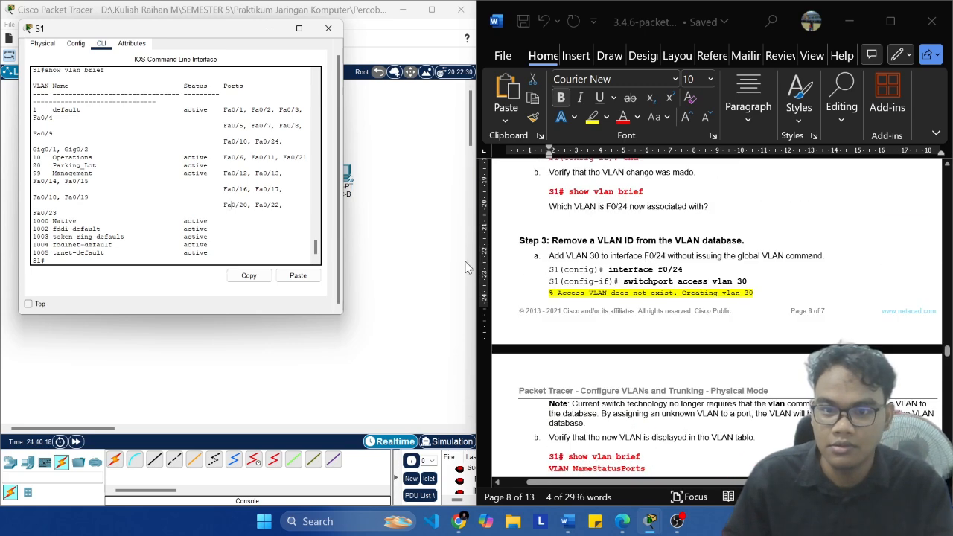
scroll(704, 308, down, 5)
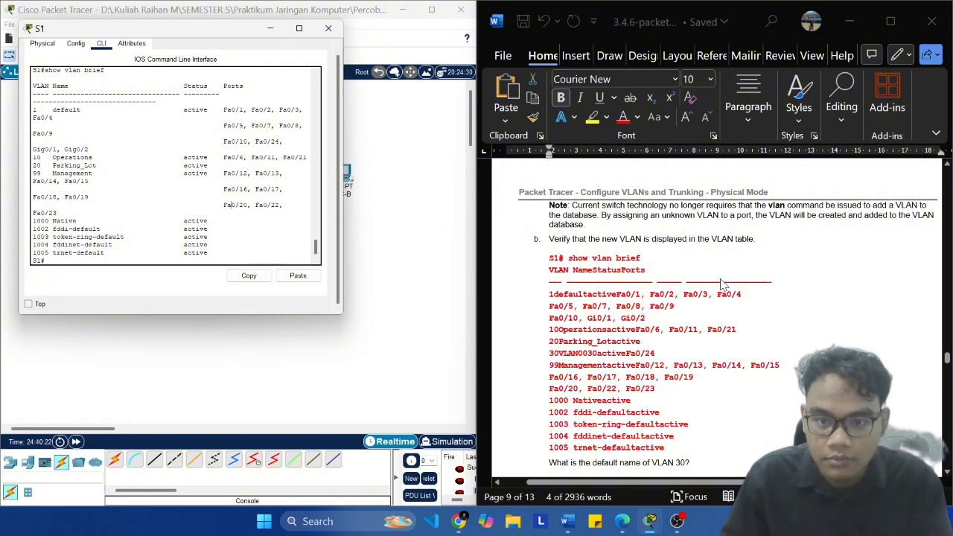
scroll(687, 288, down, 1)
scroll(670, 417, up, 6)
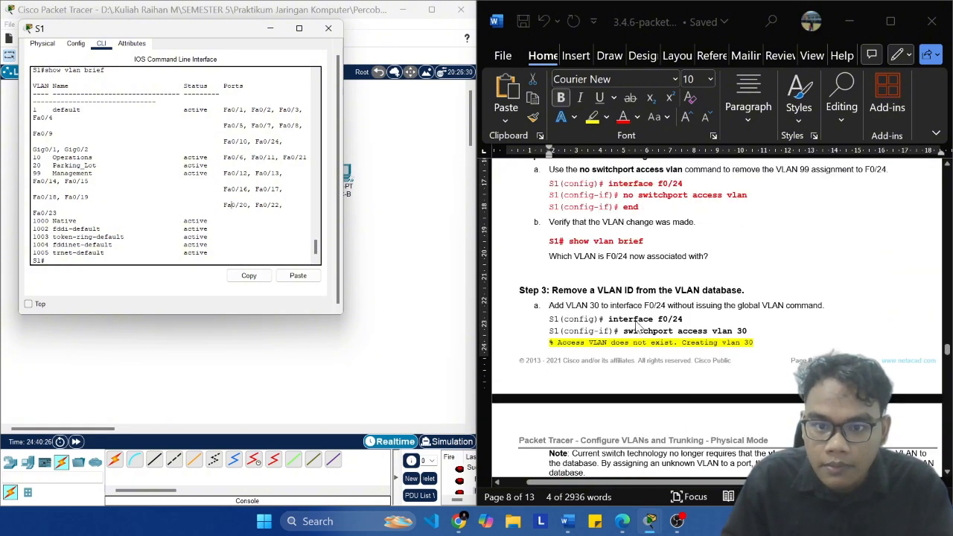
scroll(610, 305, up, 3)
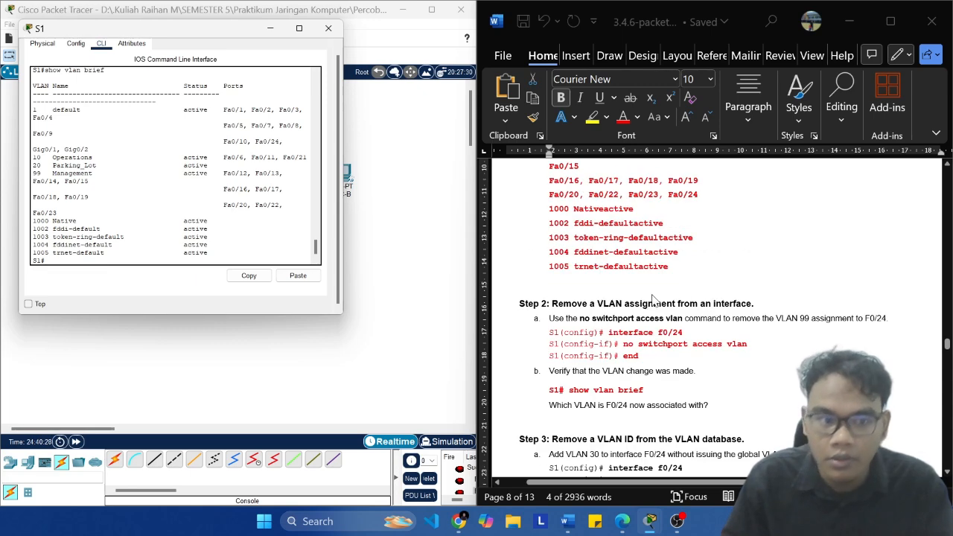
scroll(653, 298, down, 4)
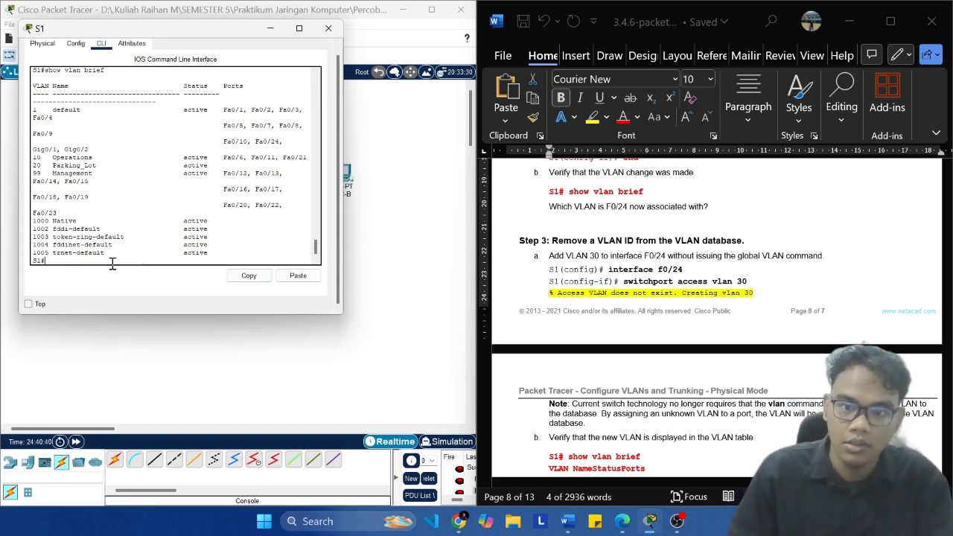
click(699, 273)
scroll(696, 272, up, 5)
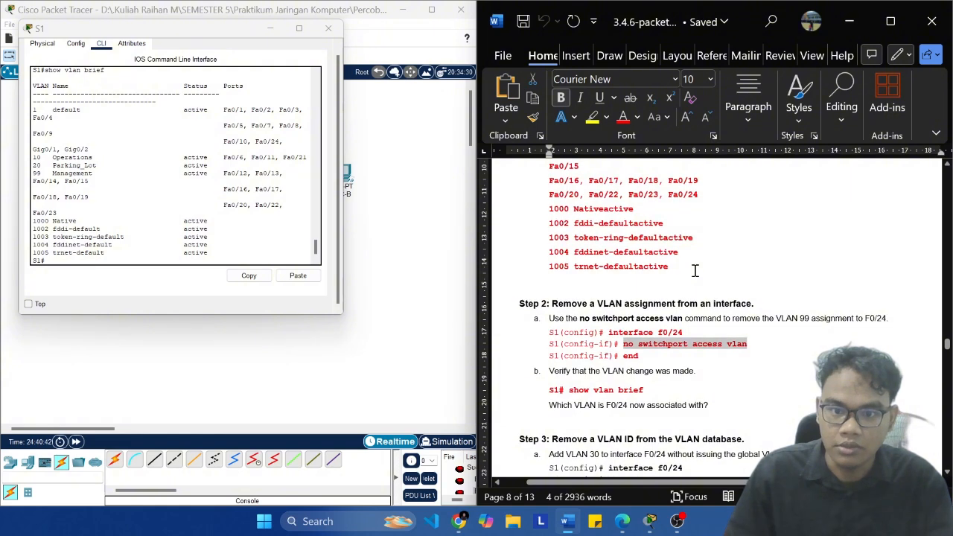
scroll(694, 271, down, 5)
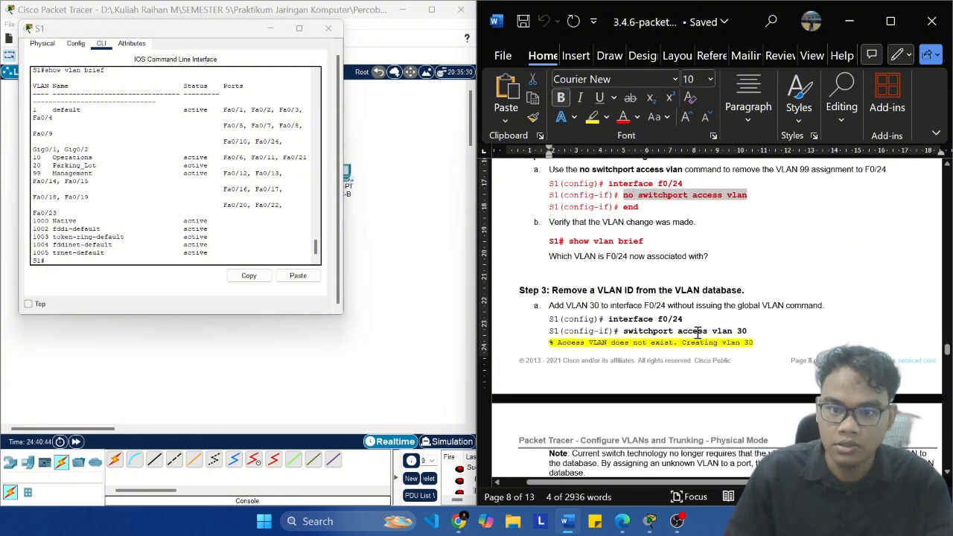
Step: Enter global configuration mode on S1 with conf t and select the port with interface f0/24 copied from the lab's Step 3a
click(683, 321)
key(ctrl+shift+Left)
key(ctrl+shift+Left)
key(ctrl+shift+Left)
key(ctrl+shift+Left)
key(super+c)
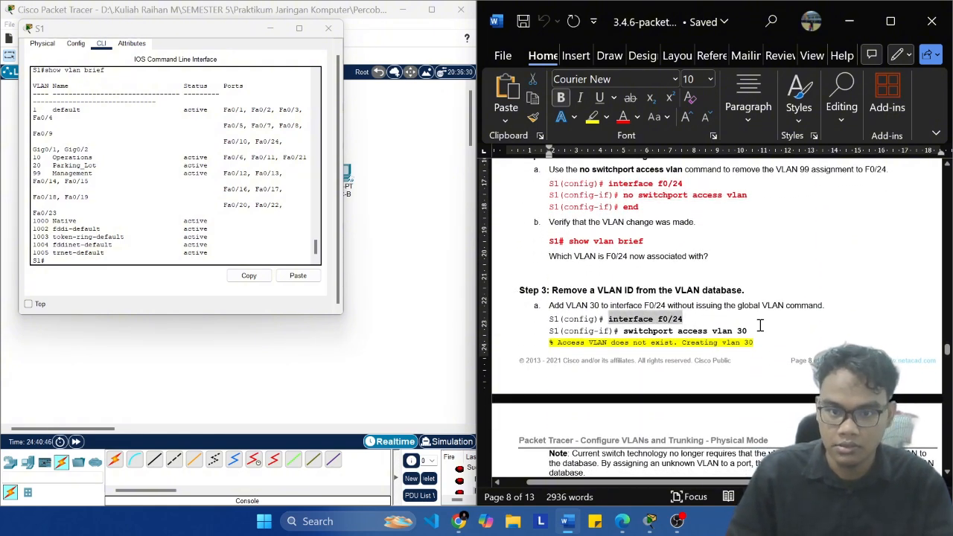
click(143, 254)
text(cofnf t)
key(Return)
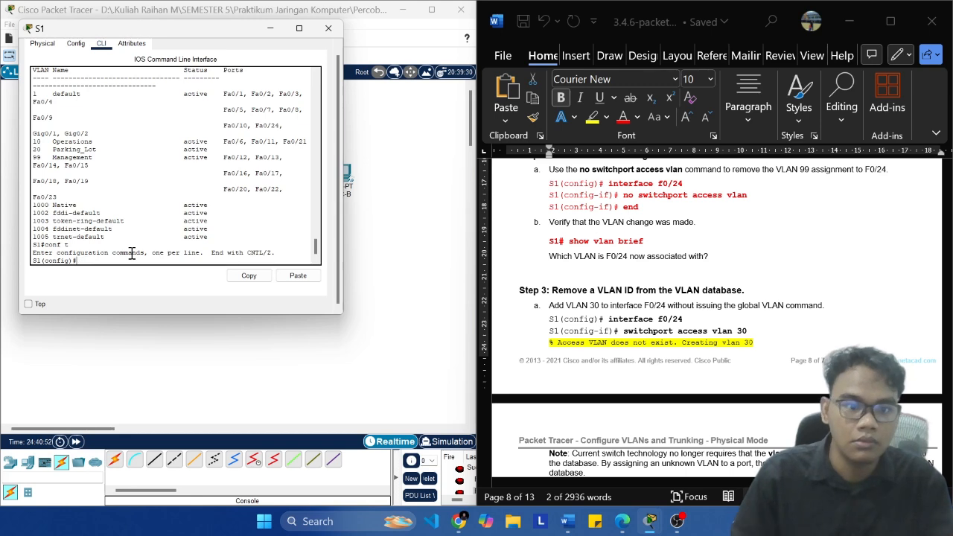
click(298, 275)
key(Return)
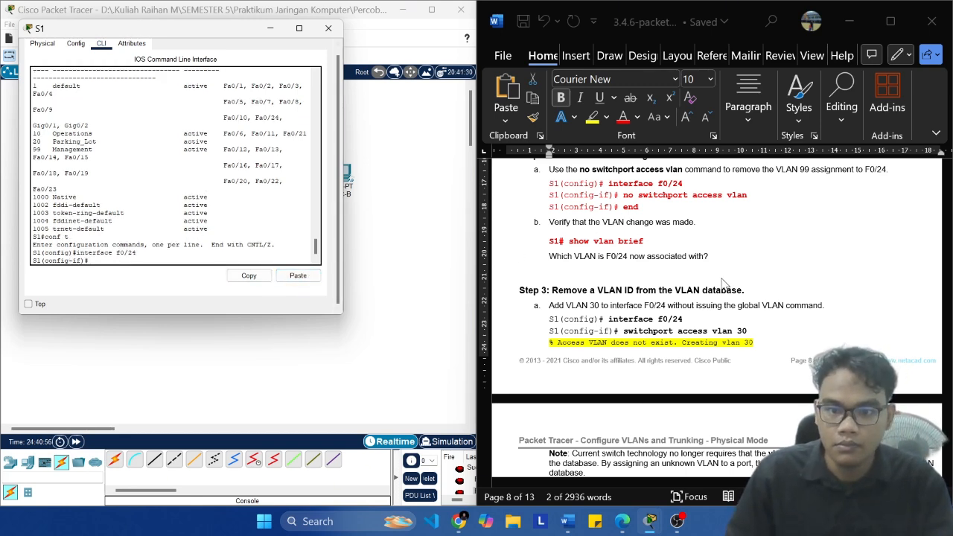
click(676, 525)
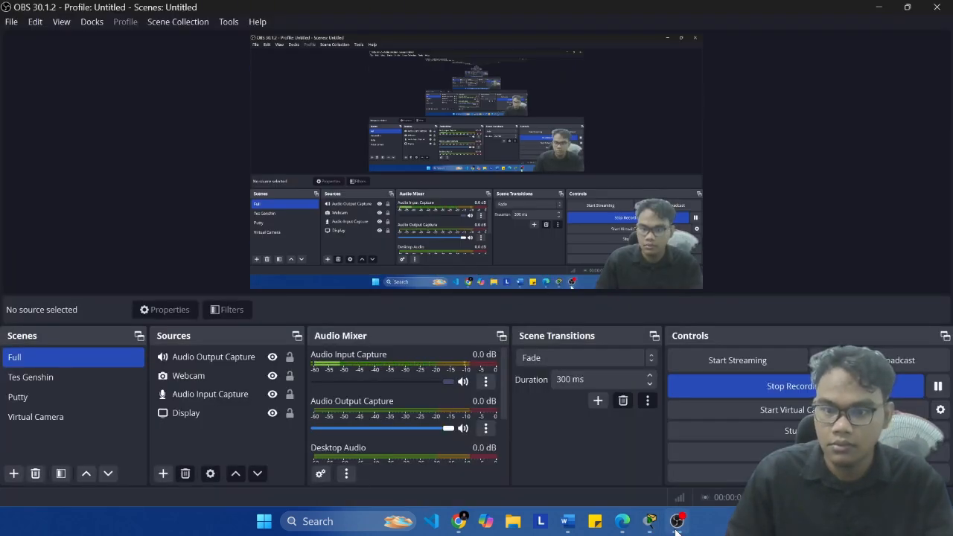
click(677, 523)
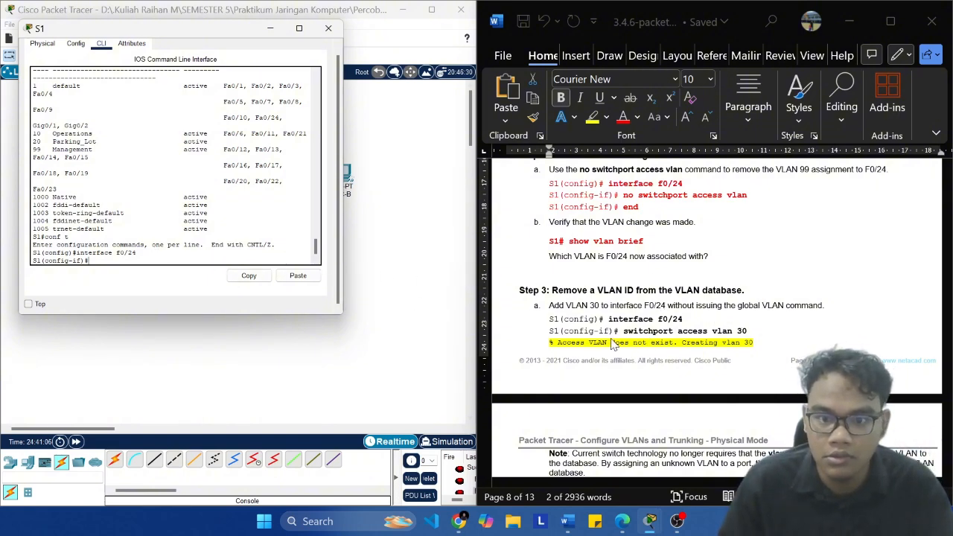
Step: Assign F0/24 to VLAN 30 by running switchport access vlan 30 copied from the lab's Step 3a
click(750, 331)
key(shift+Left)
key(shift+Left)
key(shift+Left)
key(shift+Left)
key(shift+Left)
key(shift+Left)
key(shift+Left)
key(shift+Left)
key(shift+Left)
key(shift+Left)
key(shift+Left)
key(shift+Left)
key(shift+Left)
key(shift+Left)
key(shift+Left)
key(shift+Left)
key(shift+Left)
key(shift+Left)
key(shift+Left)
key(shift+Left)
key(super+c)
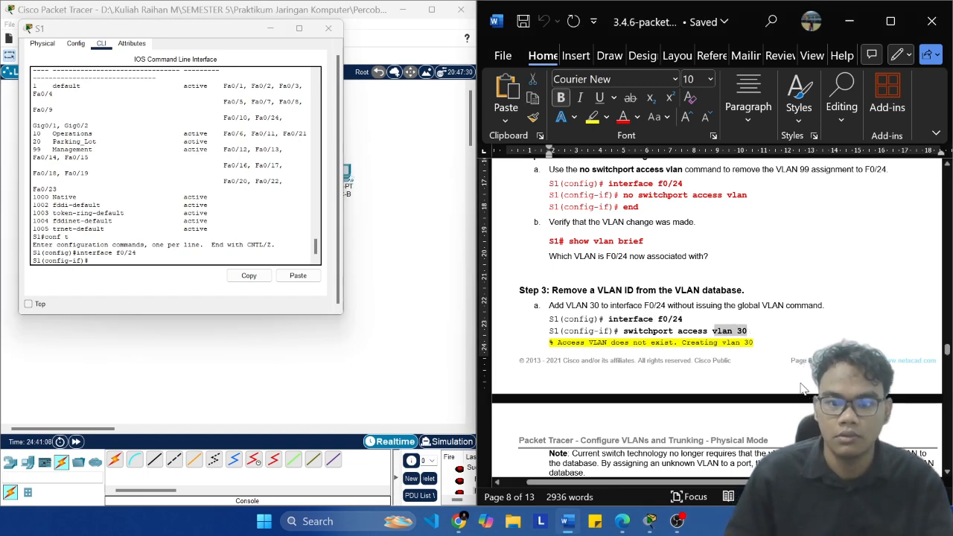
click(299, 273)
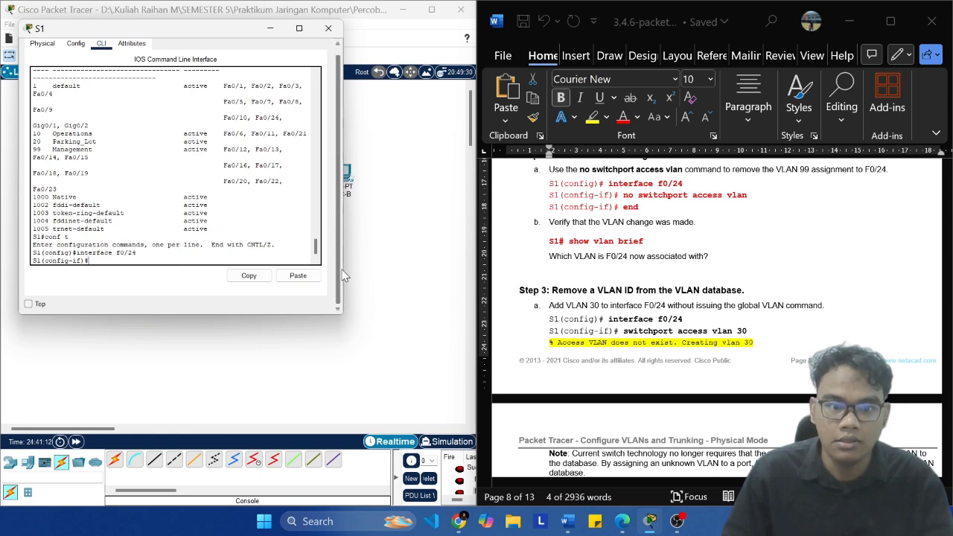
click(310, 276)
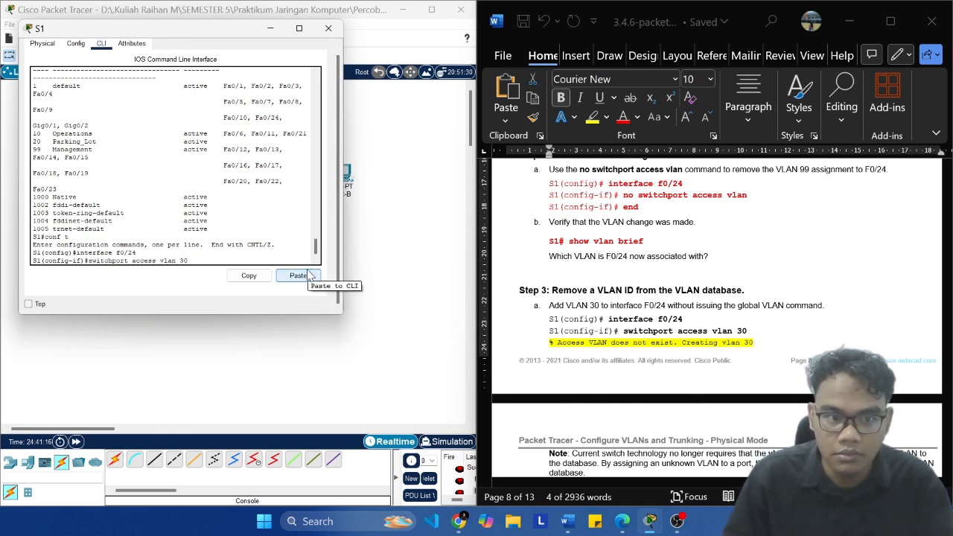
key(Return)
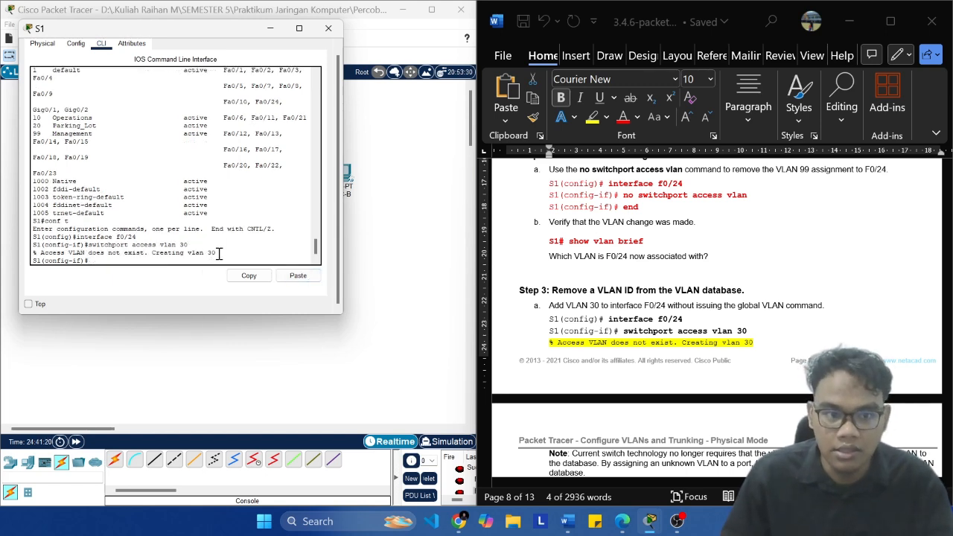
Step: Compare S1's response to switchport access vlan 30 with the lab's highlighted message and its note on assigning unknown VLANs
drag(216, 253, 41, 254)
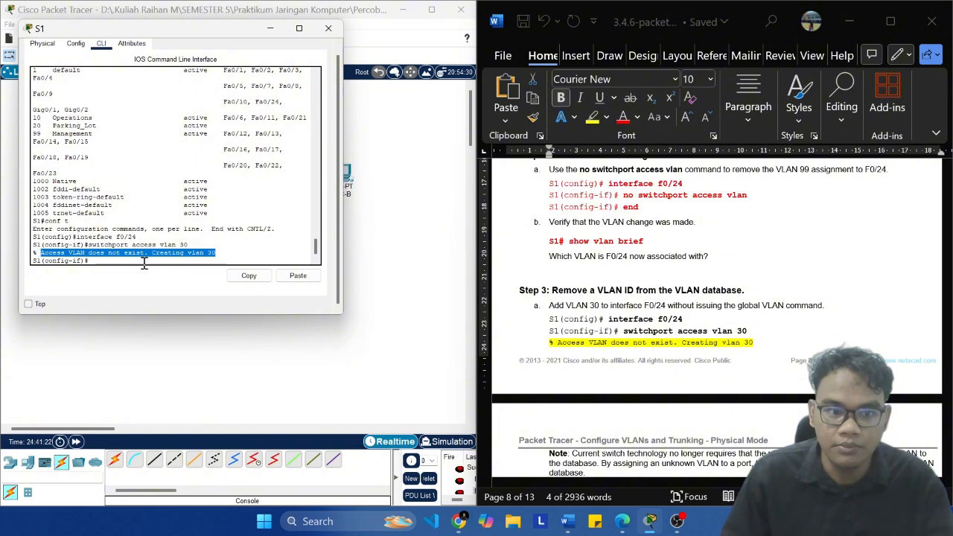
click(234, 258)
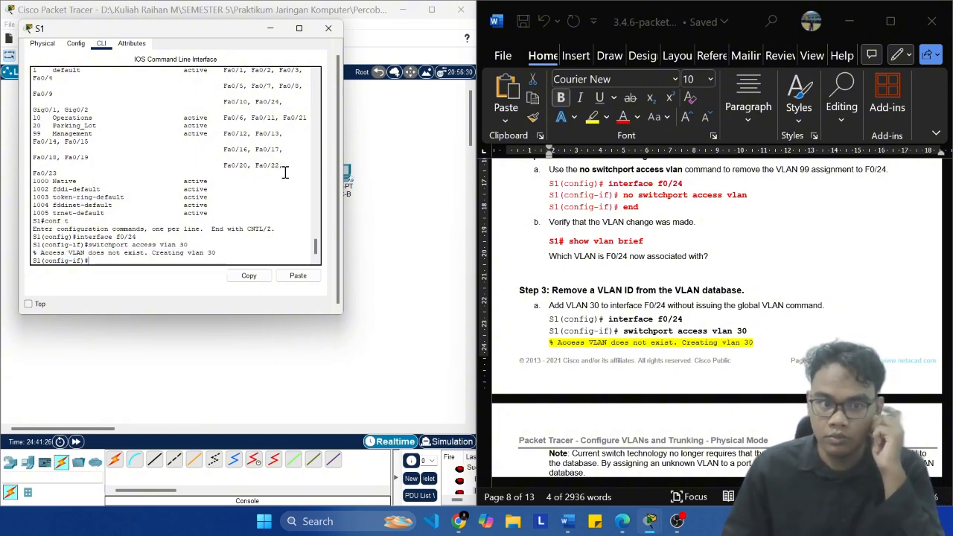
scroll(756, 301, down, 3)
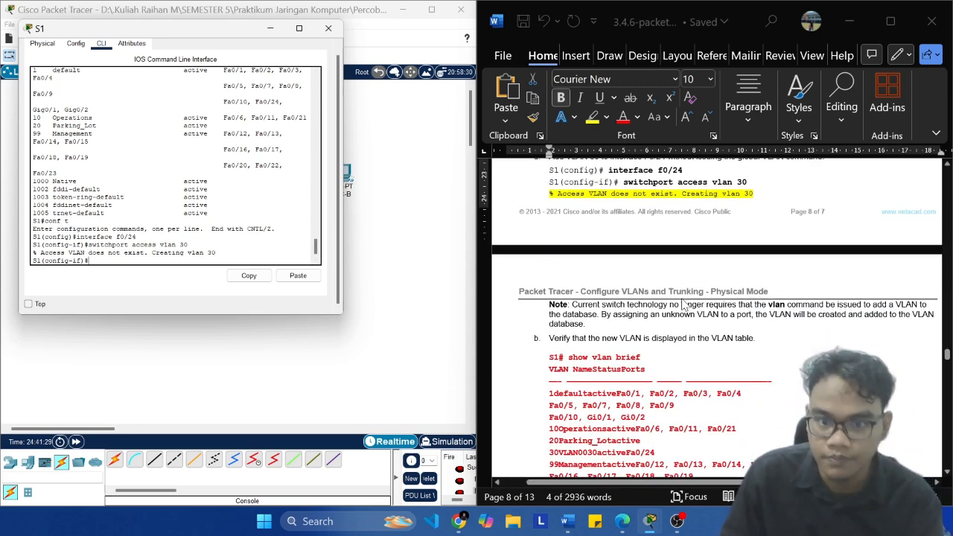
click(587, 303)
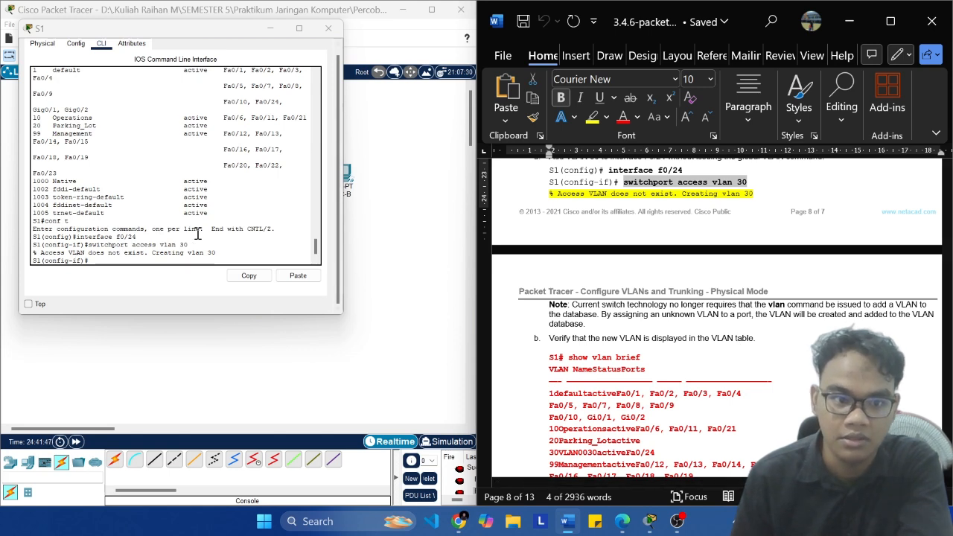
drag(97, 245, 222, 245)
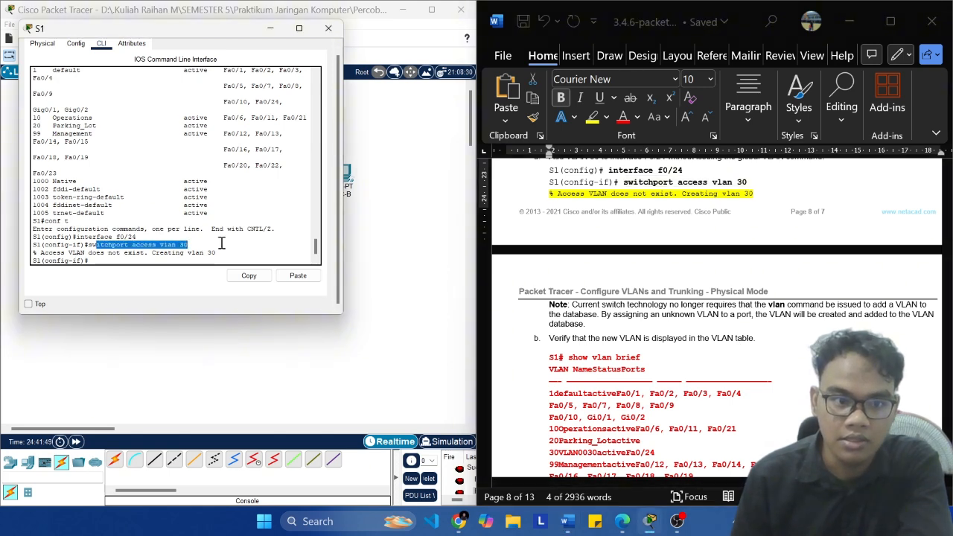
click(222, 245)
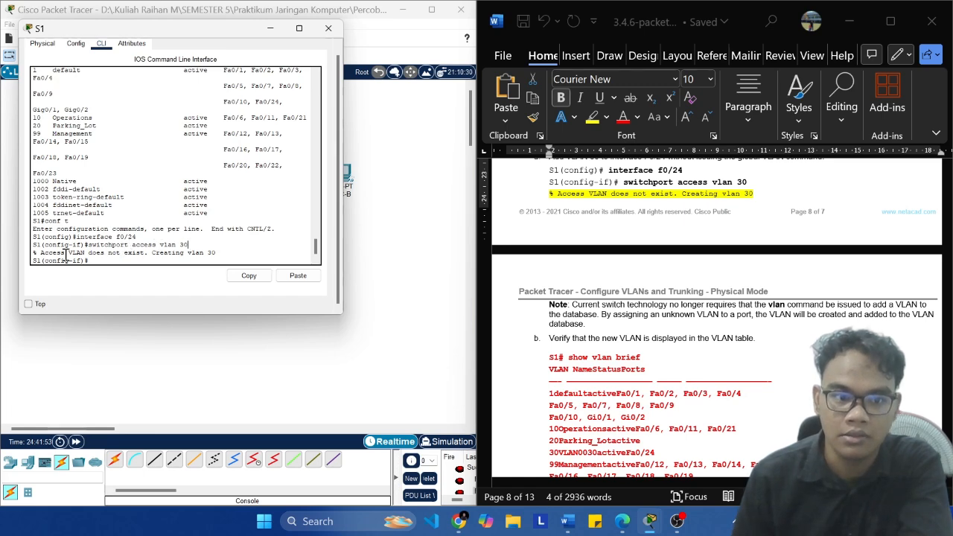
scroll(525, 259, down, 3)
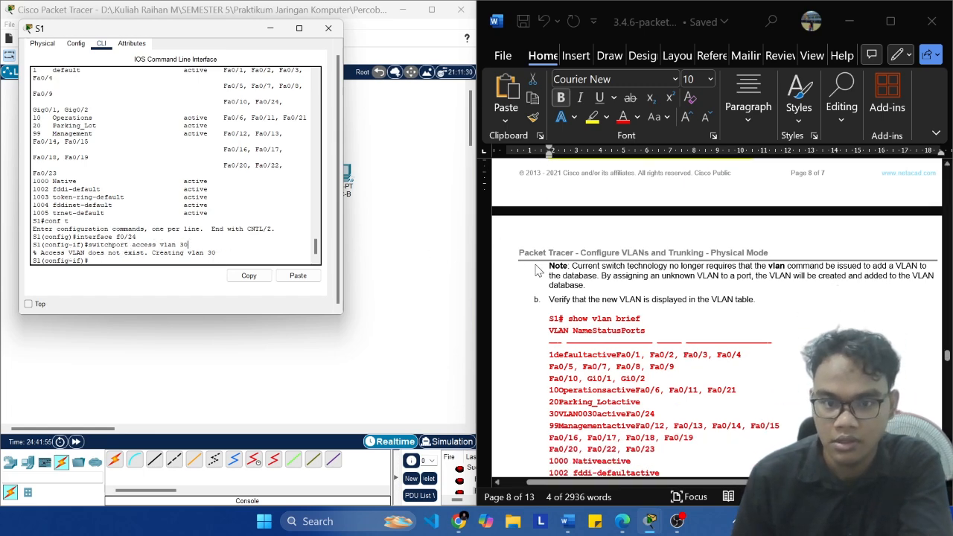
Step: Return S1 from interface configuration mode to the privileged EXEC prompt with two exit commands
text(sh)
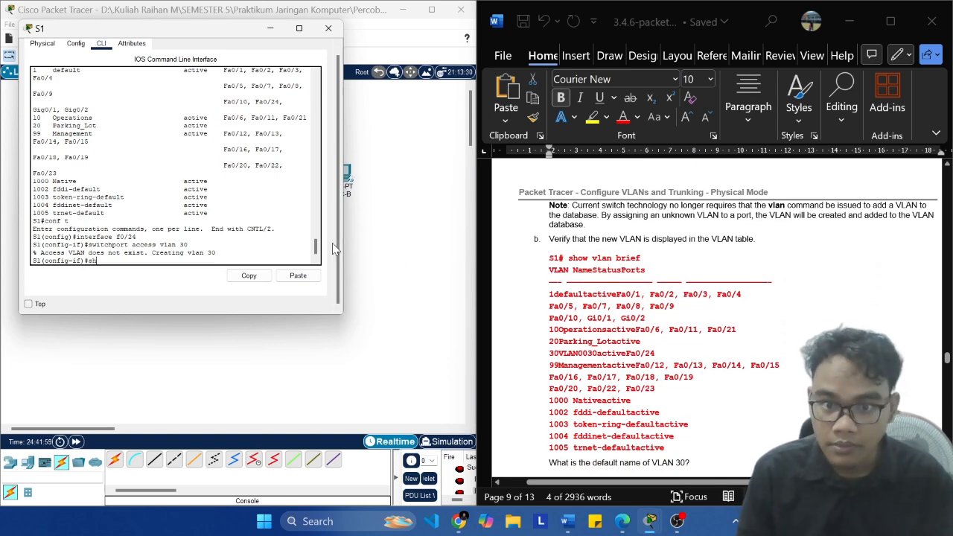
key(BackSpace)
scroll(709, 272, up, 3)
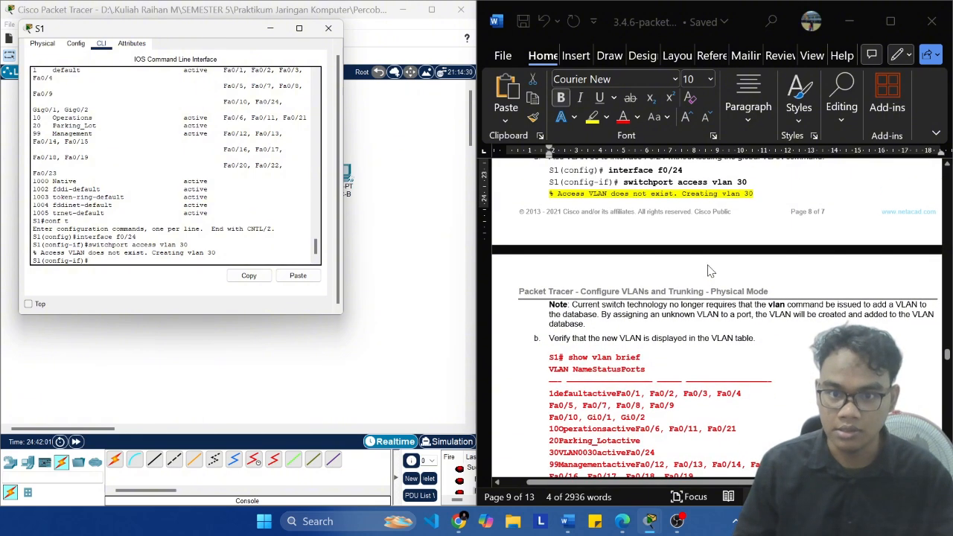
text(xit)
key(Return)
text(exit)
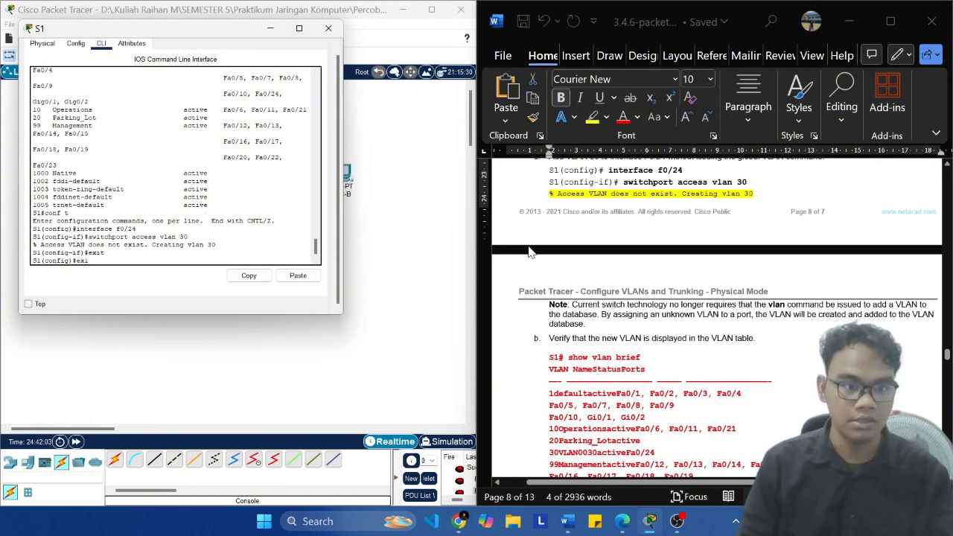
key(Return)
key(Return)
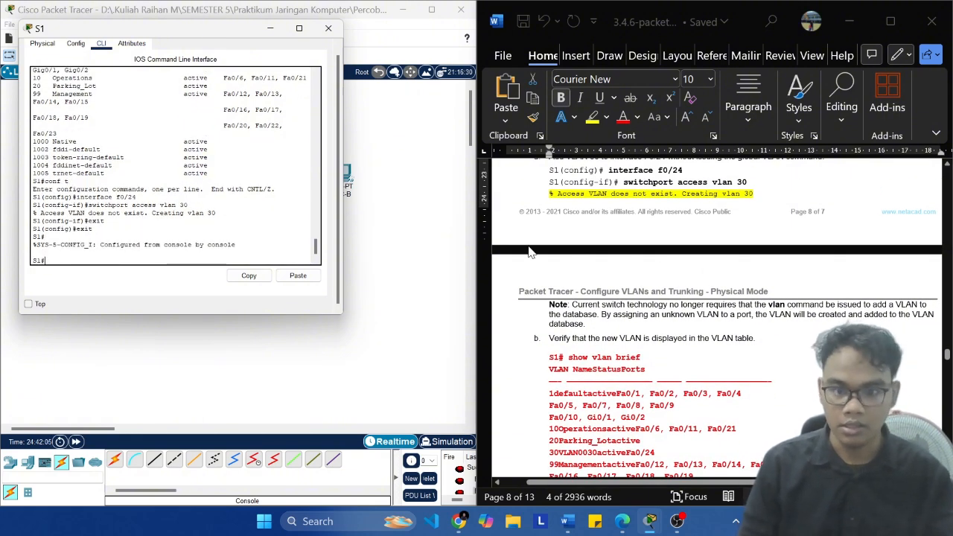
Step: Run show vlan brief on S1 and check the VLAN 30 row for its name, status and assigned port
text(show )
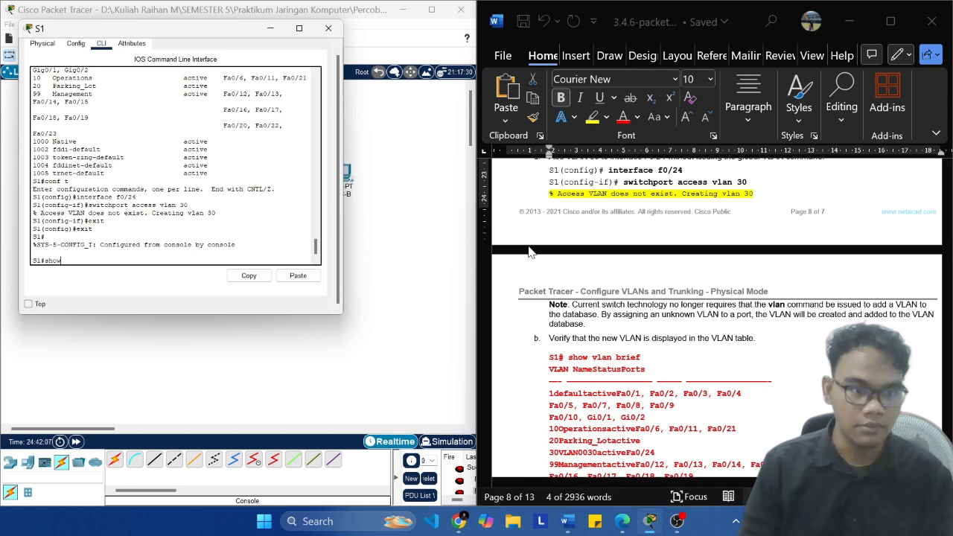
text(vlan brief)
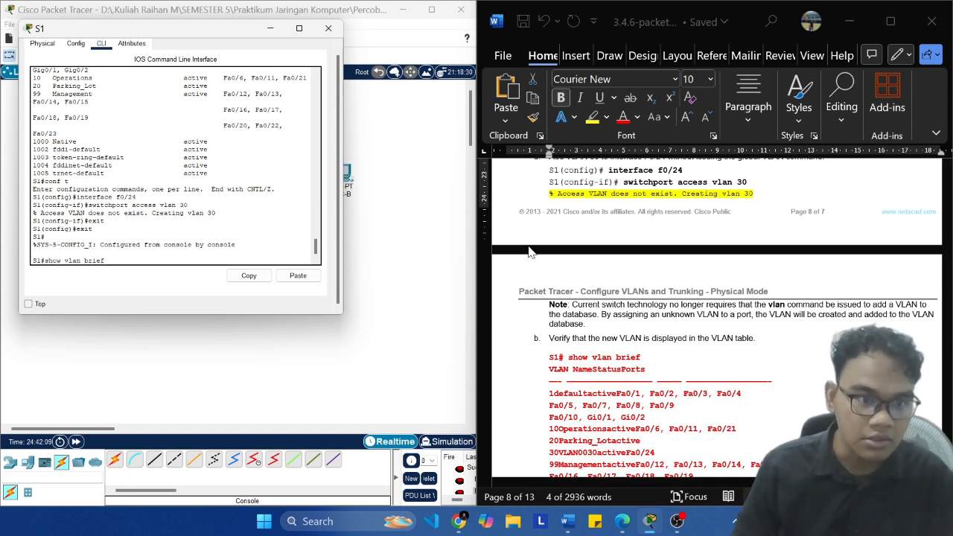
key(Return)
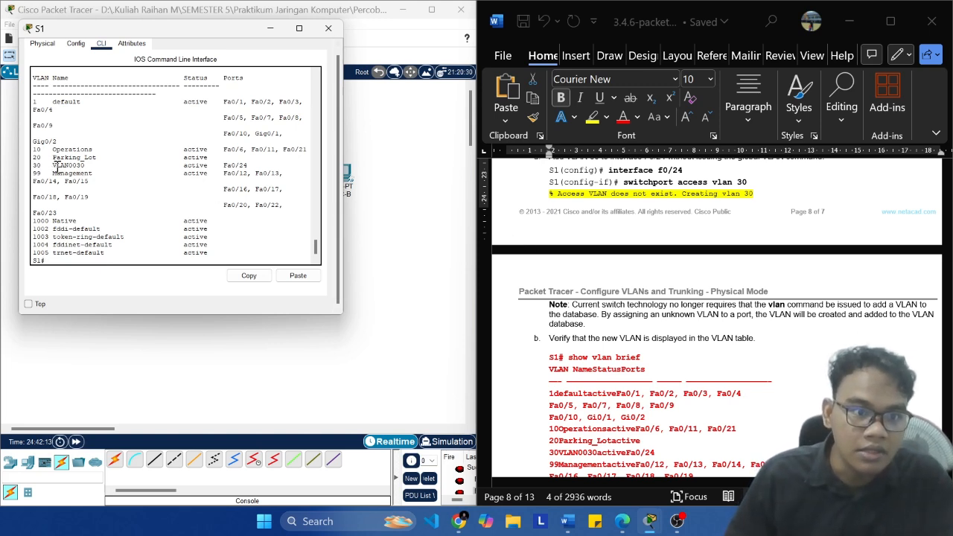
drag(34, 163, 254, 165)
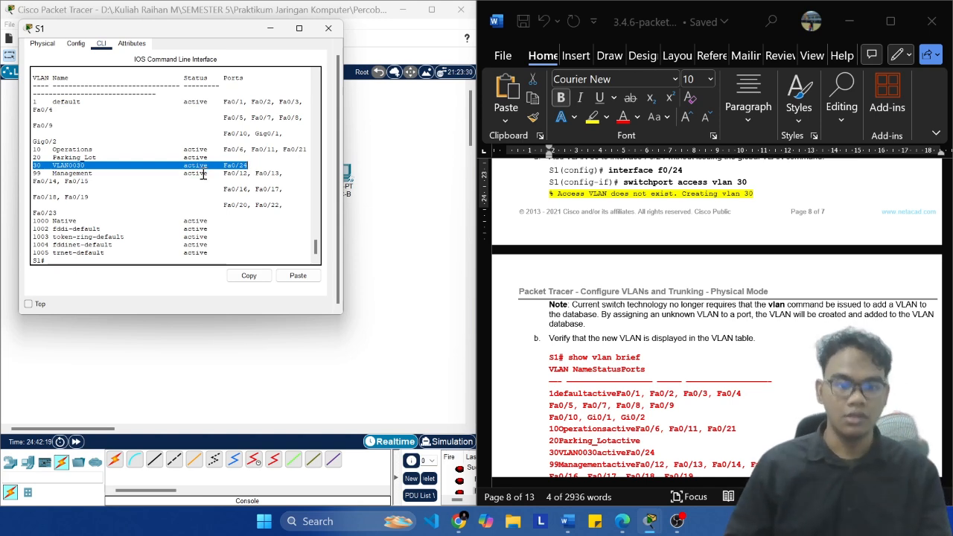
scroll(215, 164, up, 2)
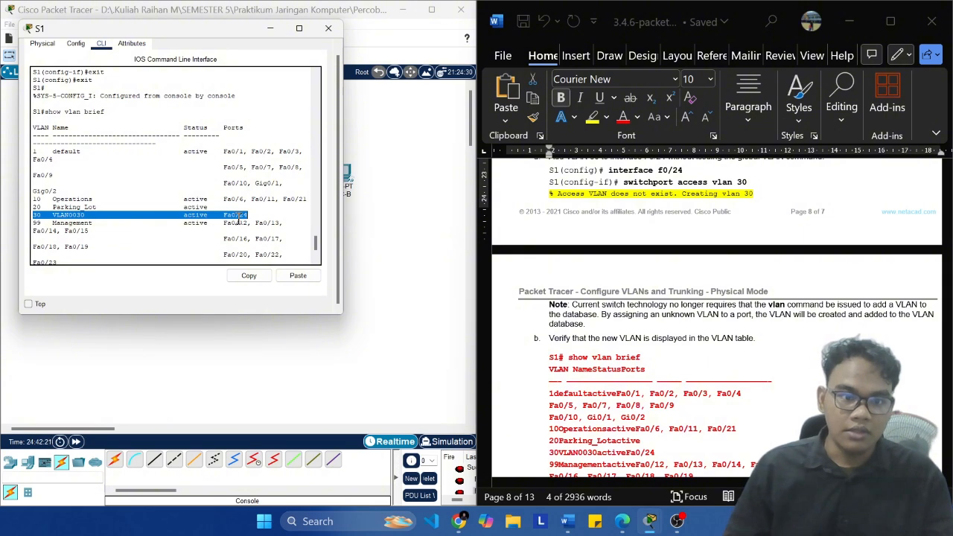
scroll(254, 159, down, 2)
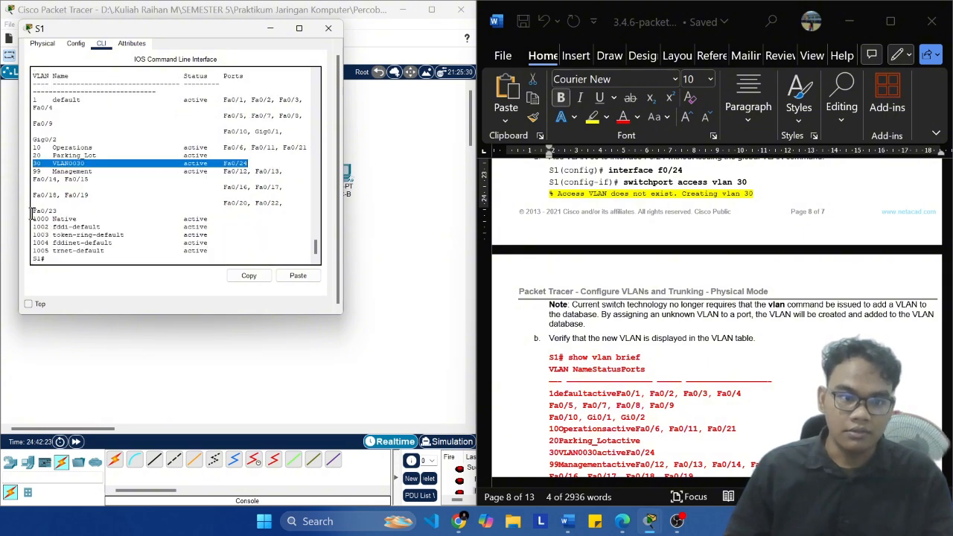
click(71, 153)
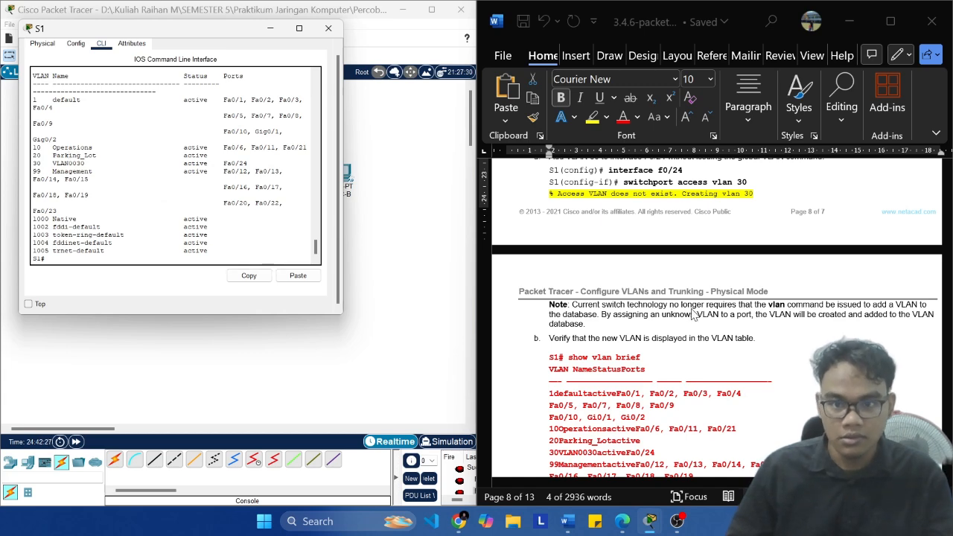
Step: Review the lab's Step 3a commands and Step 3b expected VLAN table, continuing down to the question on VLAN 30's default name
scroll(693, 310, down, 1)
scroll(694, 308, down, 2)
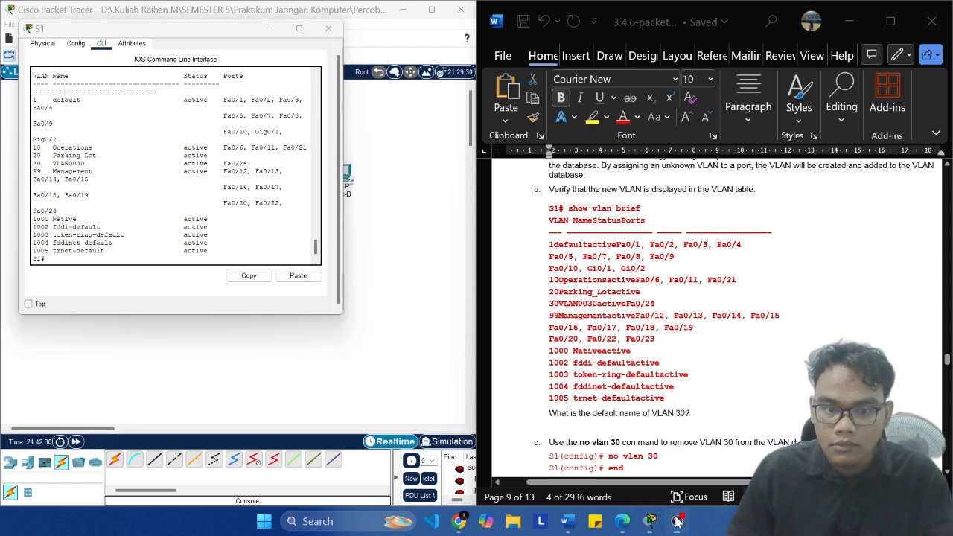
click(649, 520)
click(649, 520)
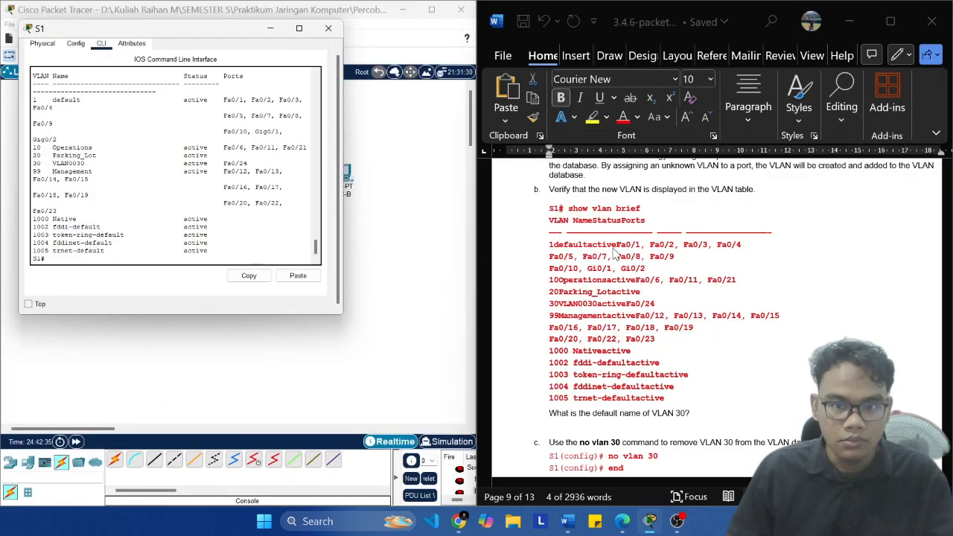
scroll(614, 253, up, 4)
scroll(652, 253, down, 1)
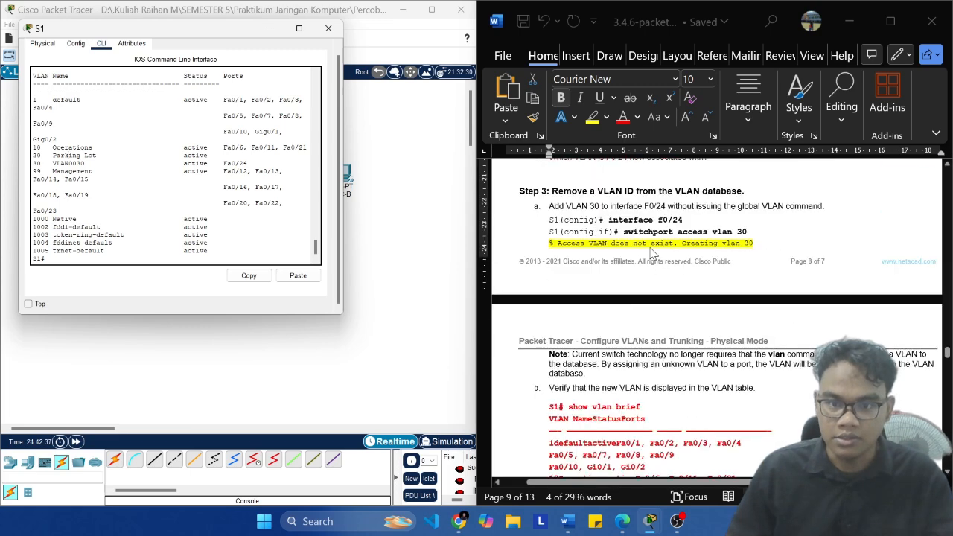
scroll(652, 253, down, 4)
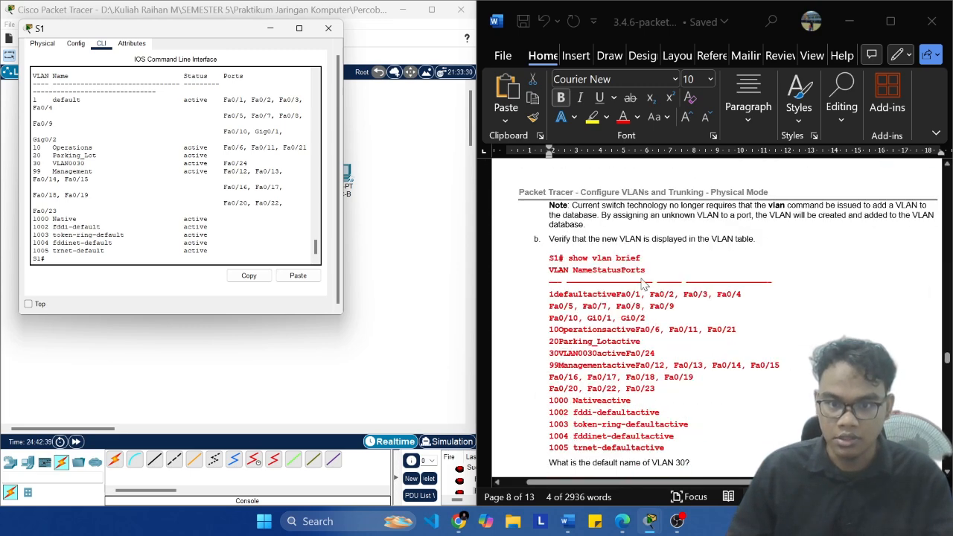
scroll(645, 285, down, 1)
scroll(637, 406, down, 1)
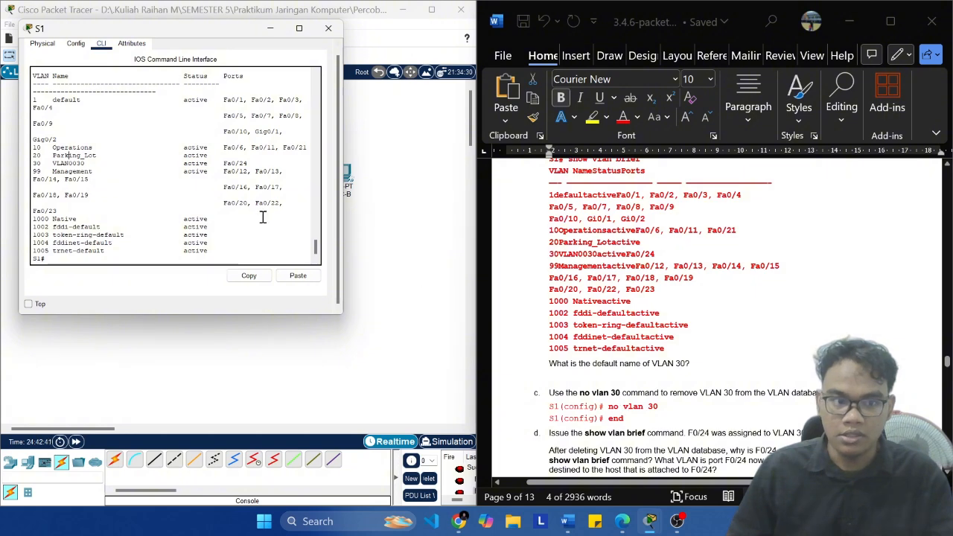
Step: Check the lab's question on VLAN 30's default name against S1's VLAN table and read the Step 3c instruction on no vlan 30
drag(94, 162, 58, 180)
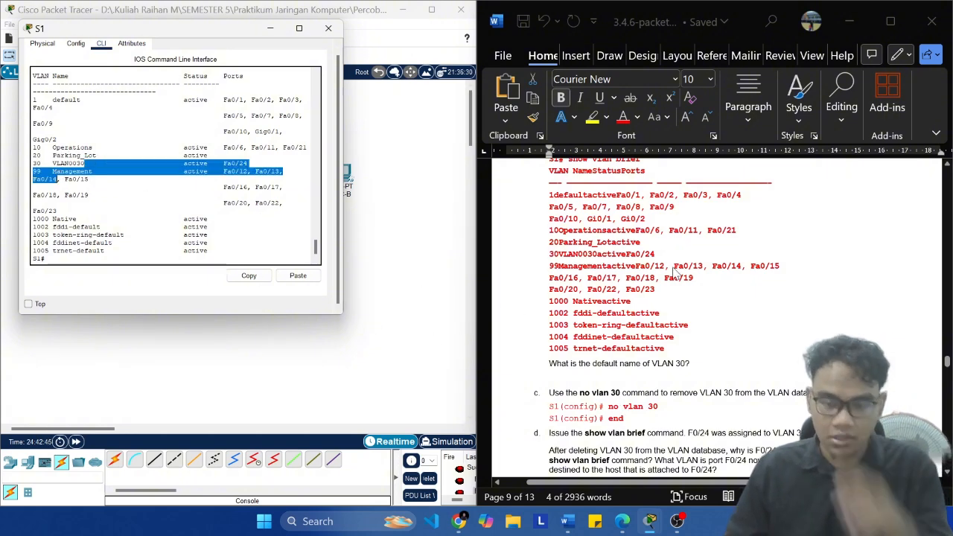
drag(549, 364, 691, 365)
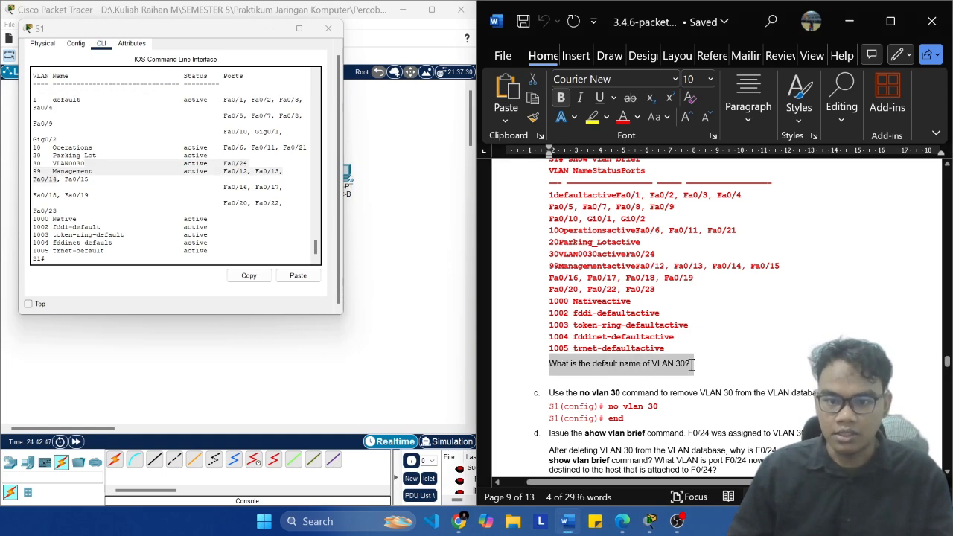
click(88, 228)
scroll(665, 307, down, 1)
scroll(665, 307, down, 2)
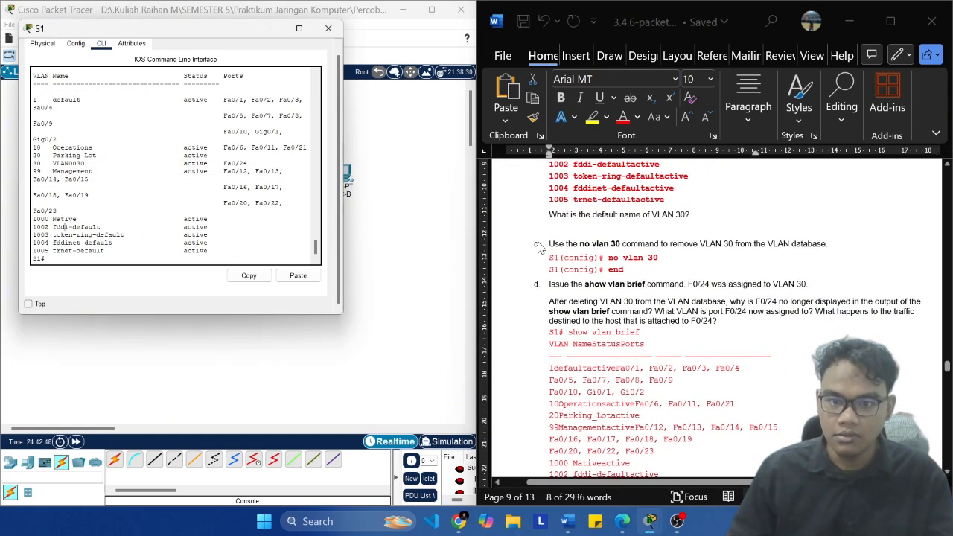
click(566, 249)
click(622, 254)
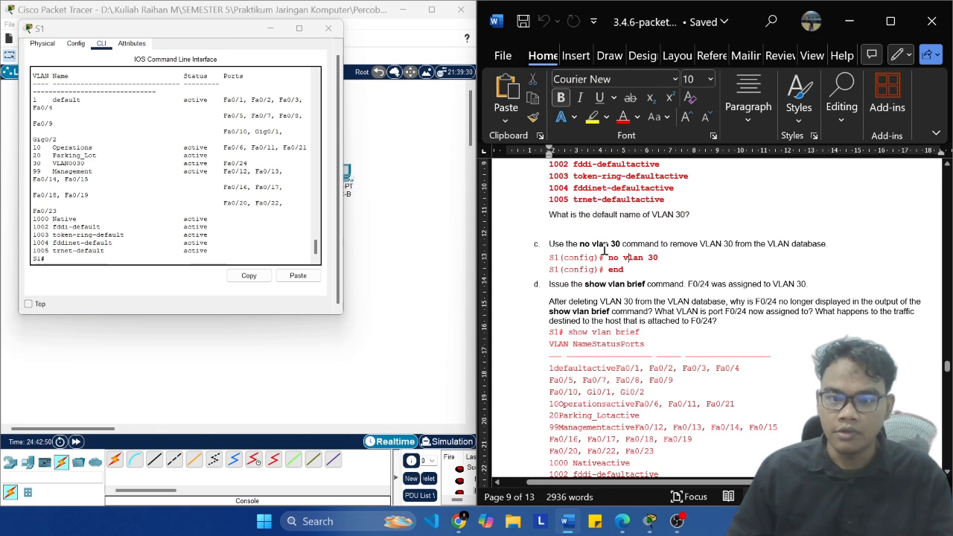
Step: Remove VLAN 30 from S1's VLAN database by running conf t, no vlan 30 and end
click(179, 260)
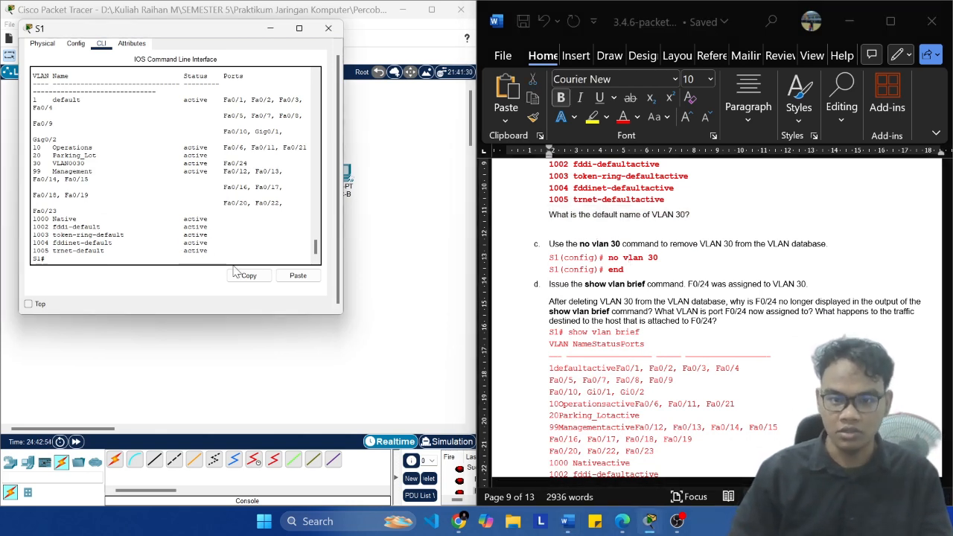
text(conf t)
key(Return)
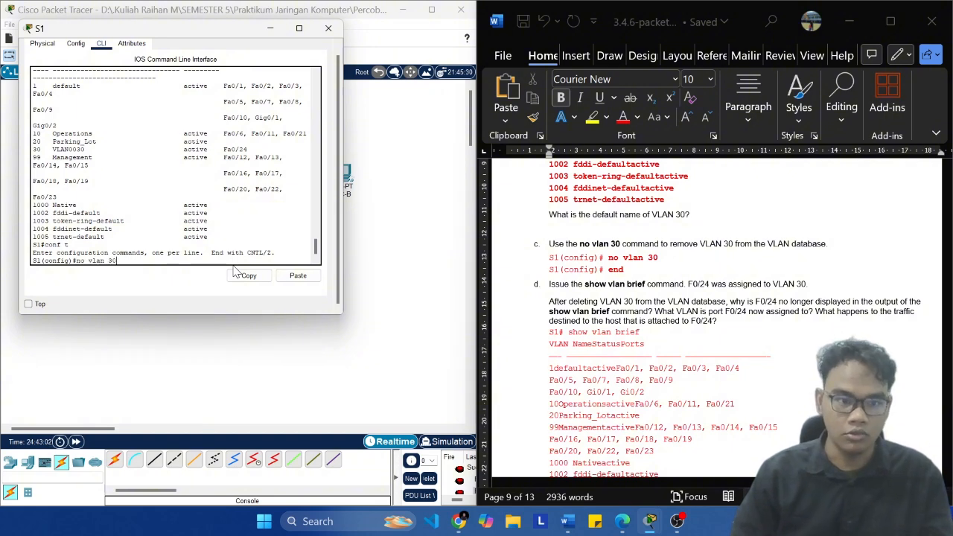
key(Return)
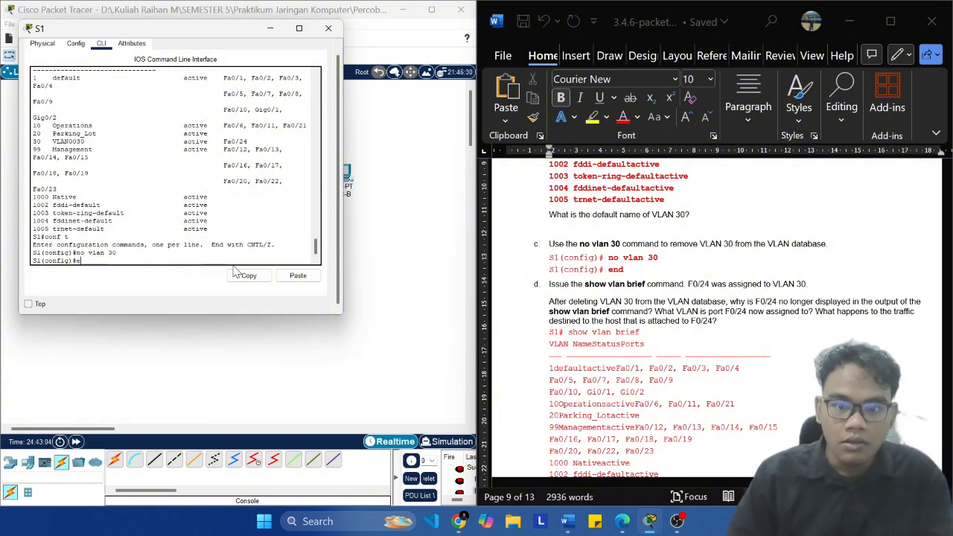
text(end)
key(Return)
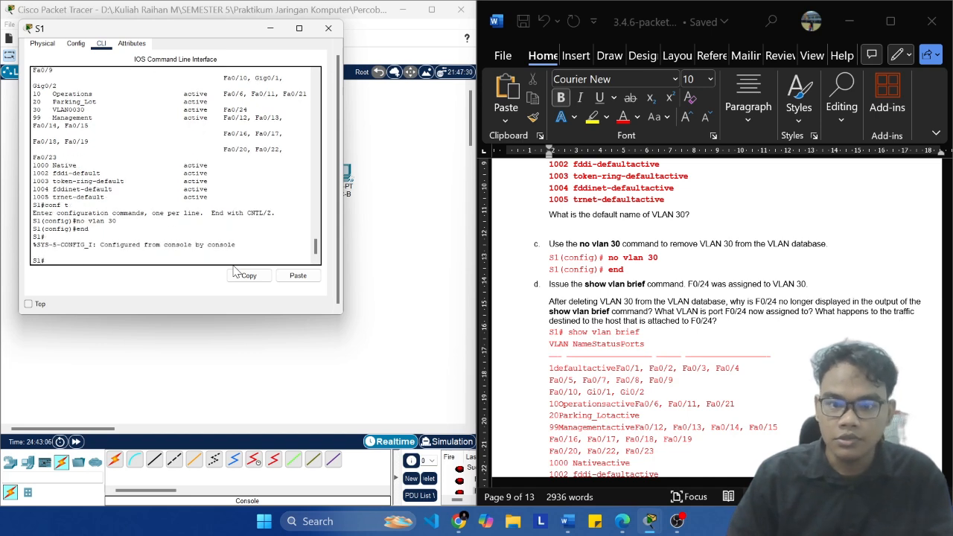
Step: Run show vlan brief on S1 and compare the VLAN table with the lab's Step 3d output and questions about F0/24
key(Up)
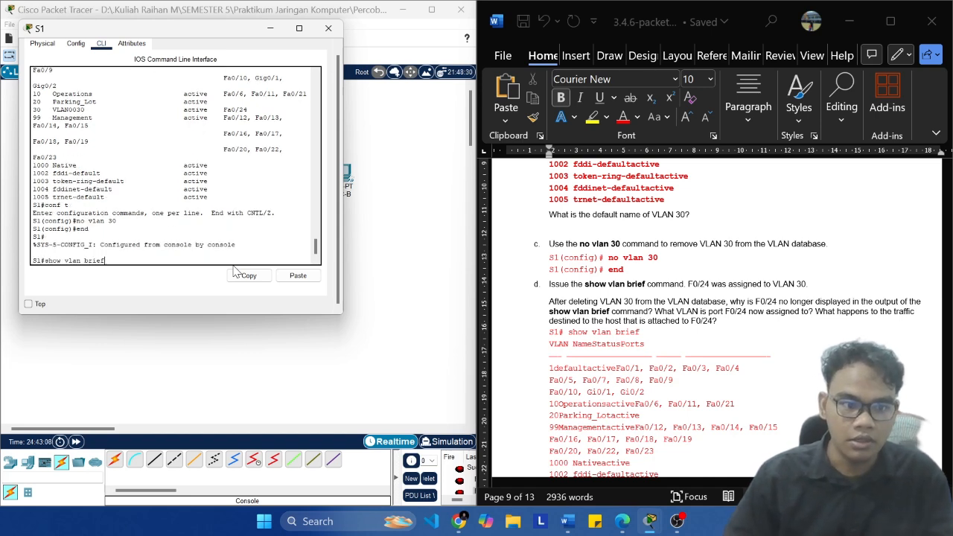
key(Return)
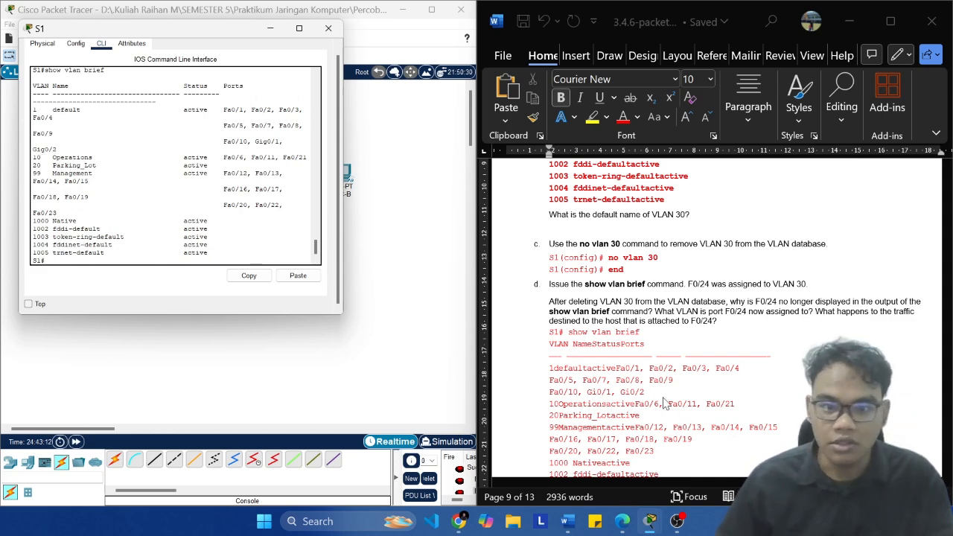
scroll(730, 297, down, 4)
scroll(708, 275, up, 3)
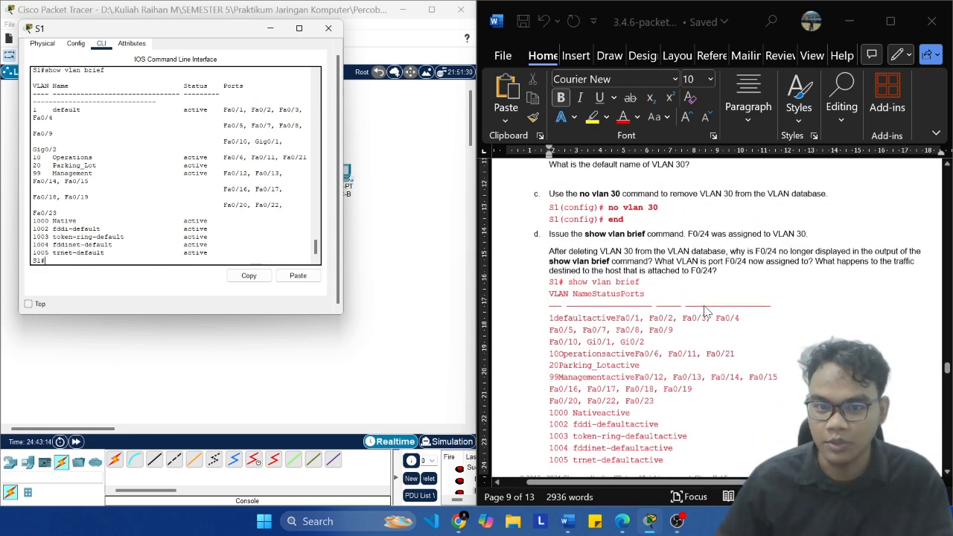
scroll(692, 260, down, 6)
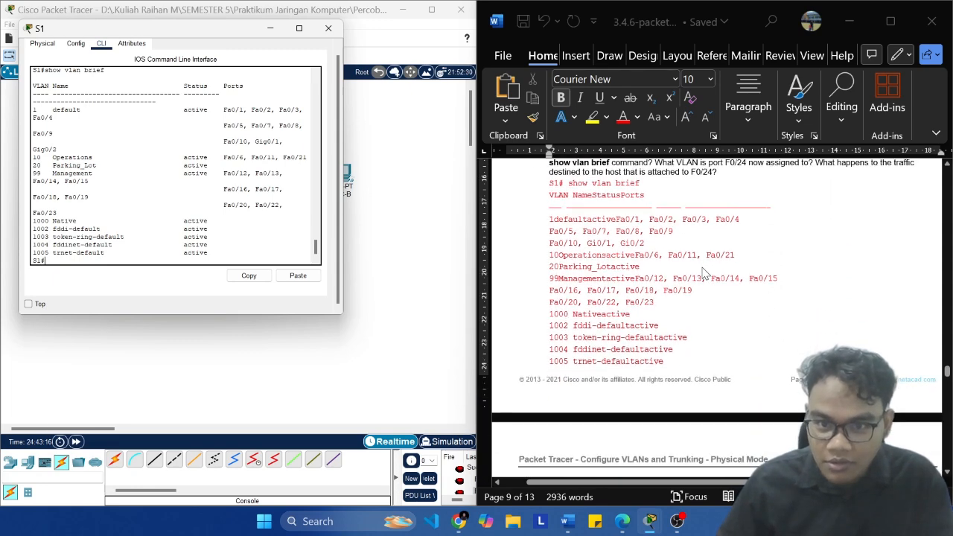
scroll(700, 273, up, 5)
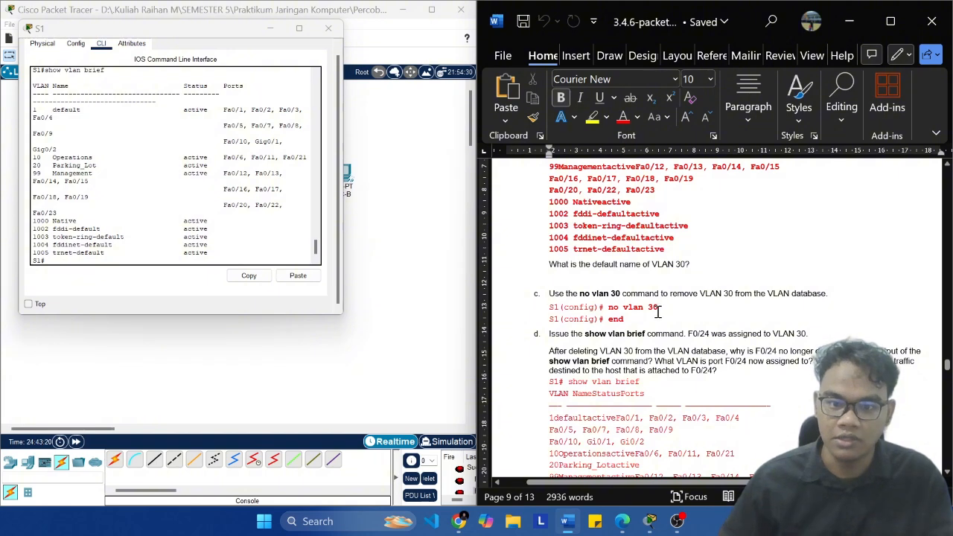
scroll(649, 314, down, 3)
scroll(645, 313, down, 1)
scroll(693, 316, up, 4)
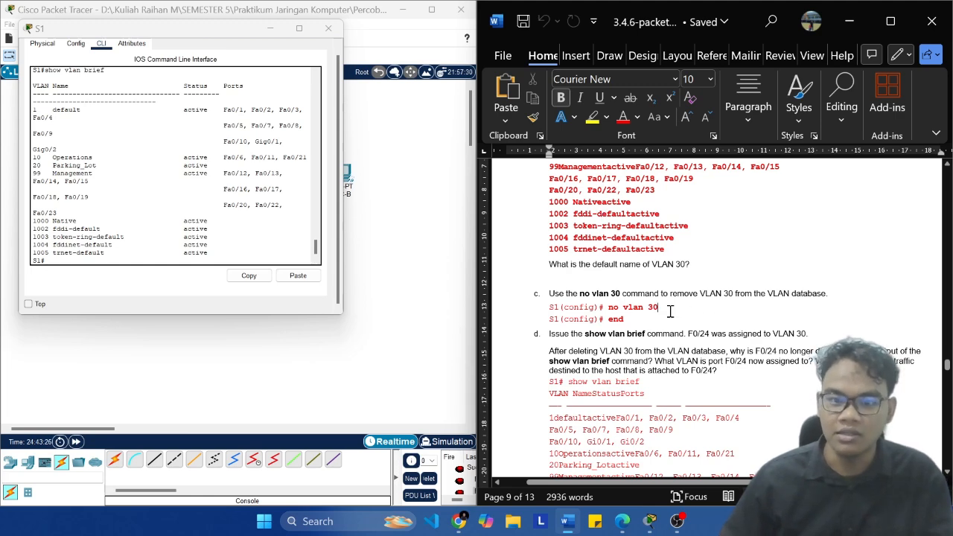
scroll(671, 314, down, 3)
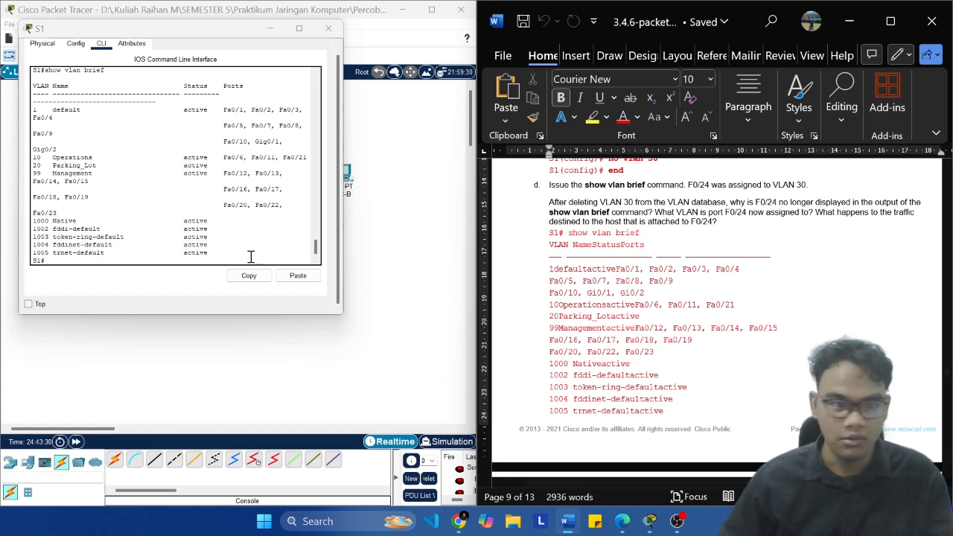
Step: Try to run the lab's Step 3e command interface f0/24 directly at S1's privileged EXEC prompt
scroll(566, 244, down, 5)
scroll(567, 244, down, 7)
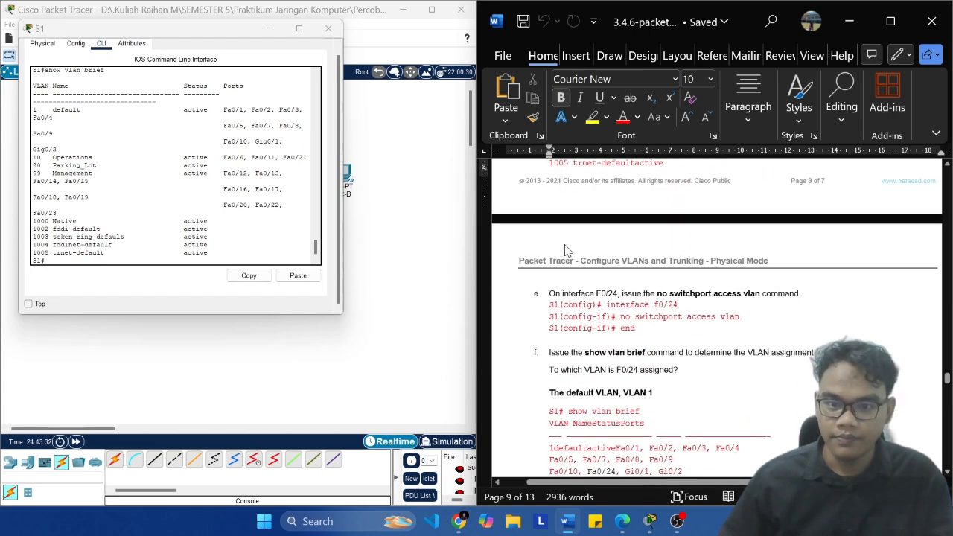
scroll(696, 265, up, 8)
scroll(696, 265, down, 3)
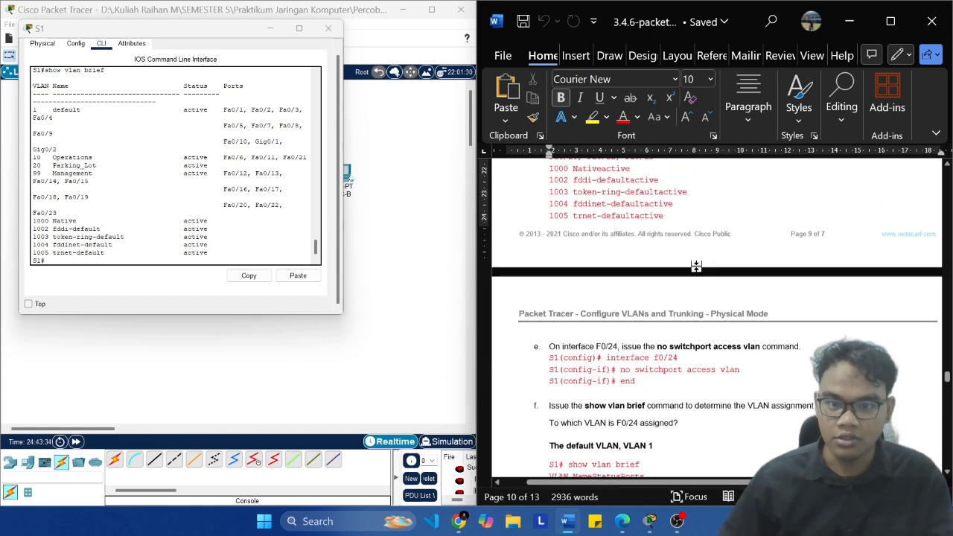
key(End)
key(ctrl+shift+Left)
key(ctrl+shift+Left)
key(ctrl+shift+Left)
key(ctrl+shift+Left)
key(ctrl+shift+Left)
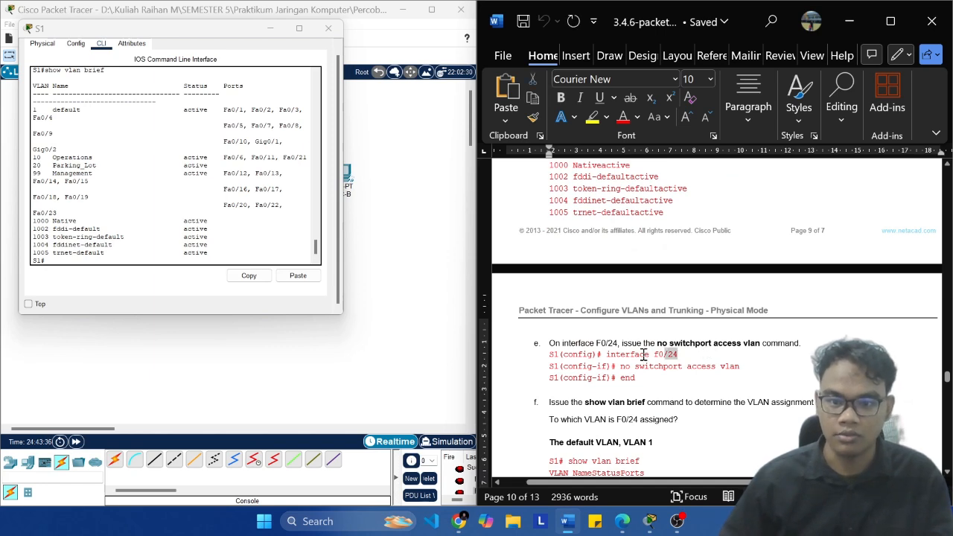
key(ctrl+shift+Right)
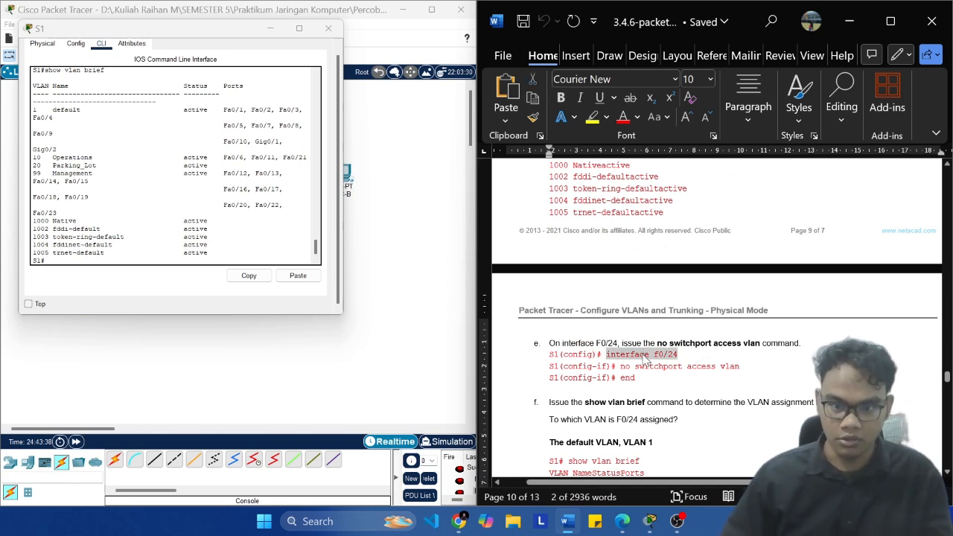
key(ctrl+c)
click(222, 262)
click(297, 276)
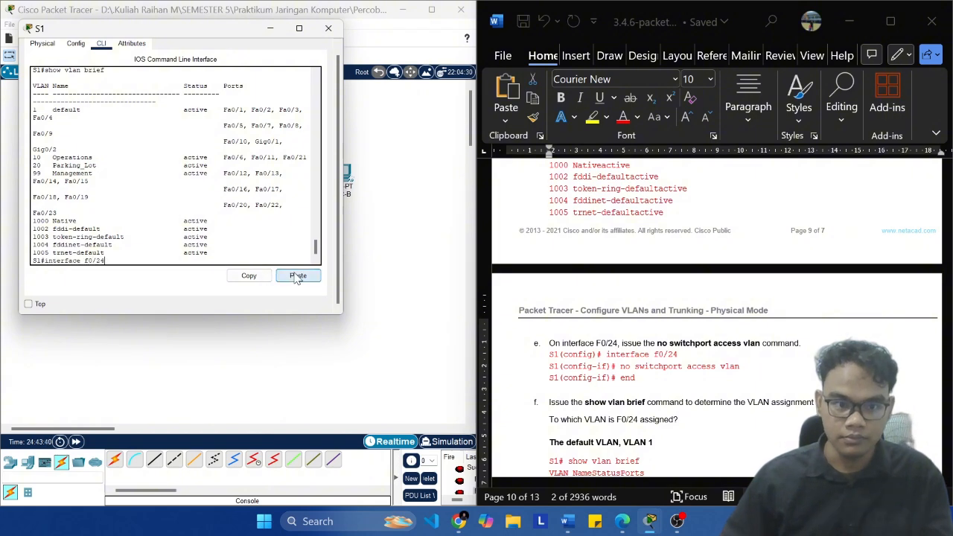
key(Return)
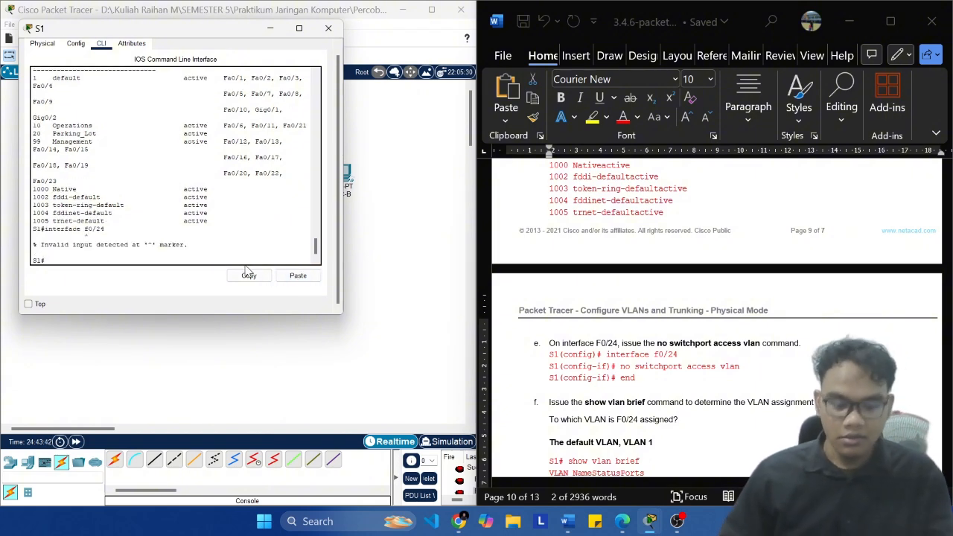
Step: Enter global configuration on S1 with conf t and open port F0/24 with interface f0/24
text(conf t)
key(Return)
text(interface f0/24)
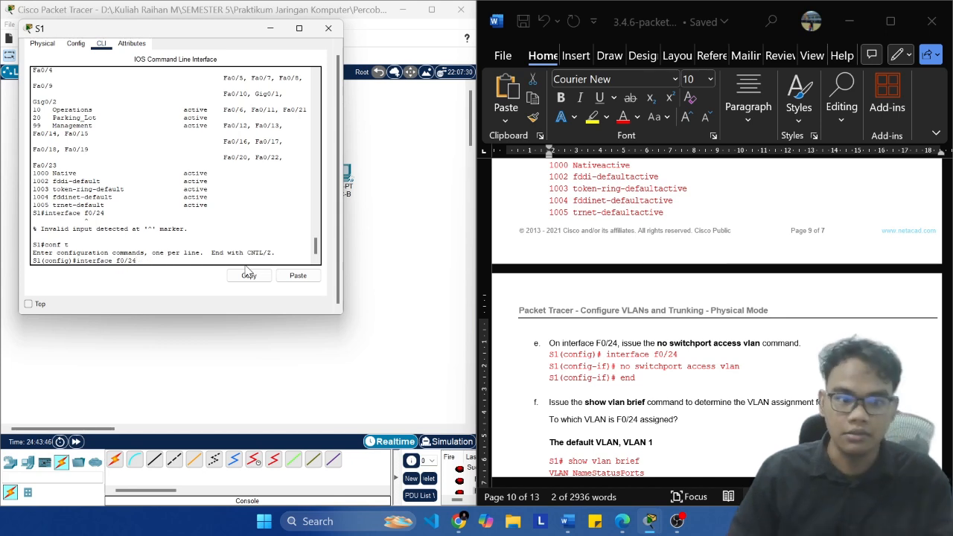
key(Return)
Step: Clear F0/24's VLAN assignment with no switchport access vlan, copied from the lab's Step 3e, and leave configuration mode with end
click(746, 371)
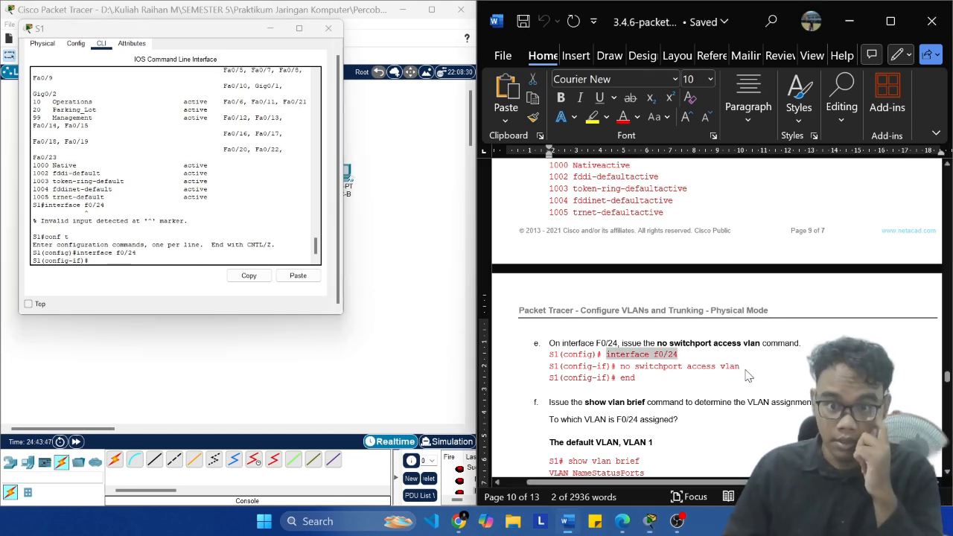
click(740, 367)
key(ctrl+shift+Left)
key(ctrl+shift+Left)
key(ctrl+shift+Left)
key(ctrl+shift+Left)
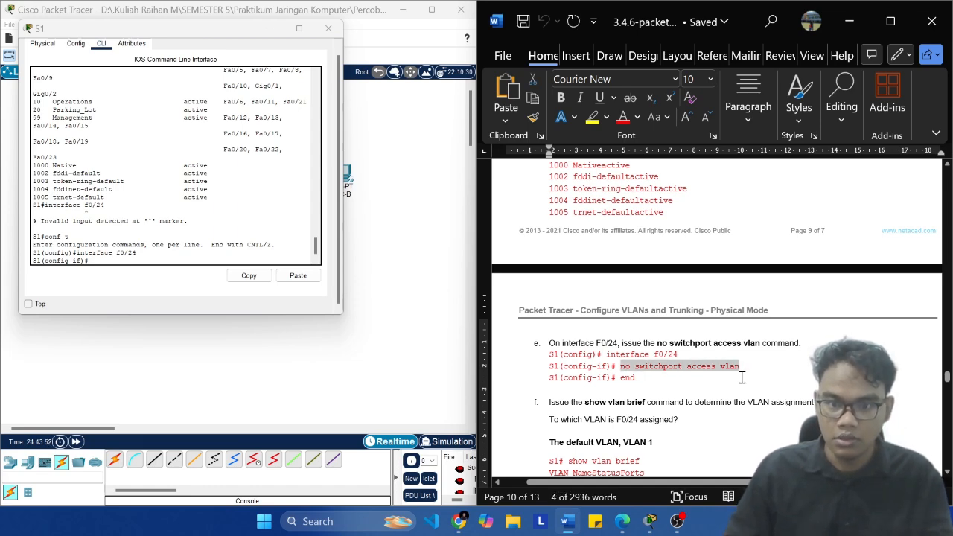
scroll(758, 387, up, 2)
scroll(759, 389, down, 2)
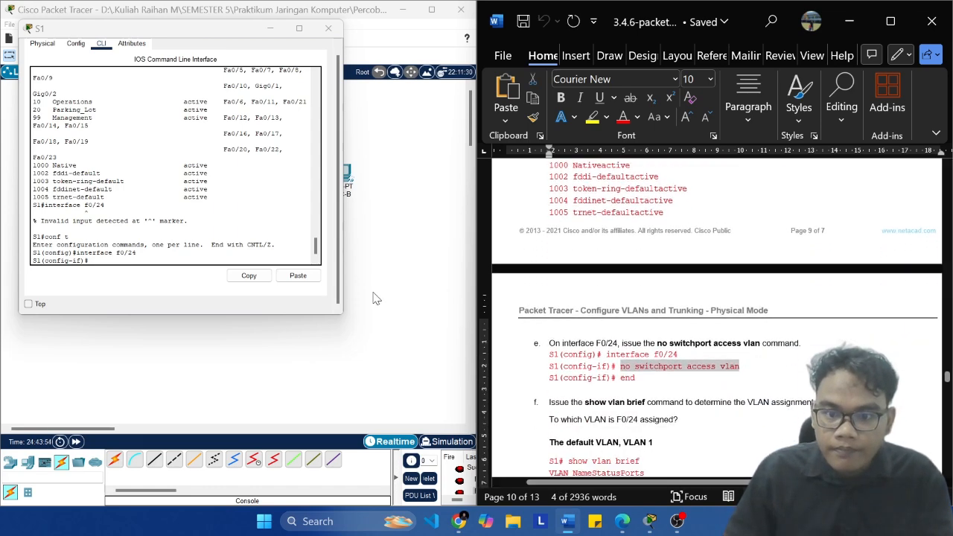
click(376, 299)
click(298, 276)
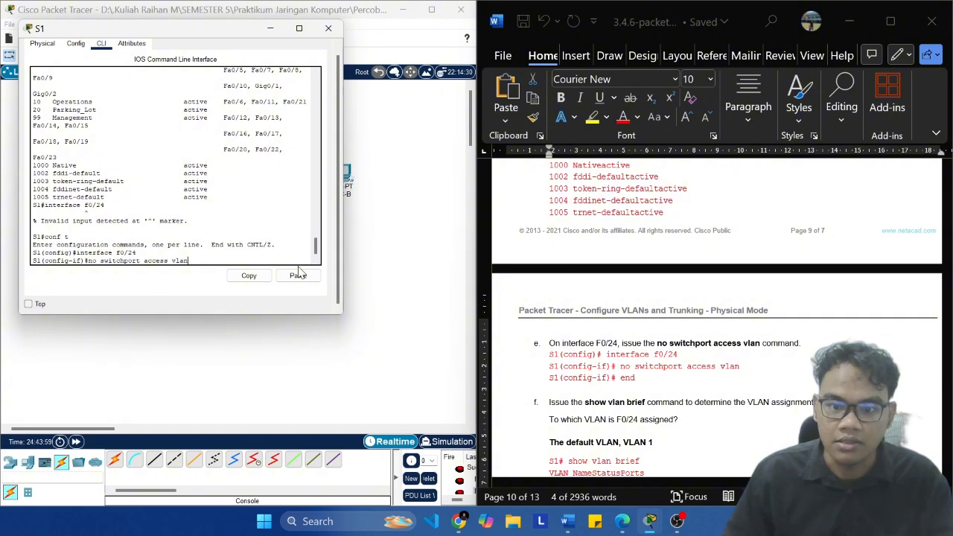
key(Return)
text(end)
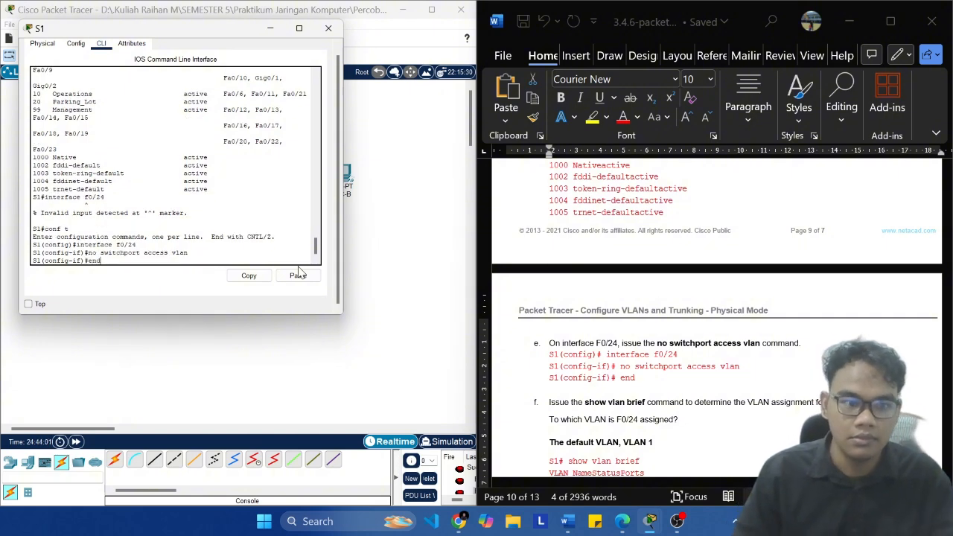
key(Return)
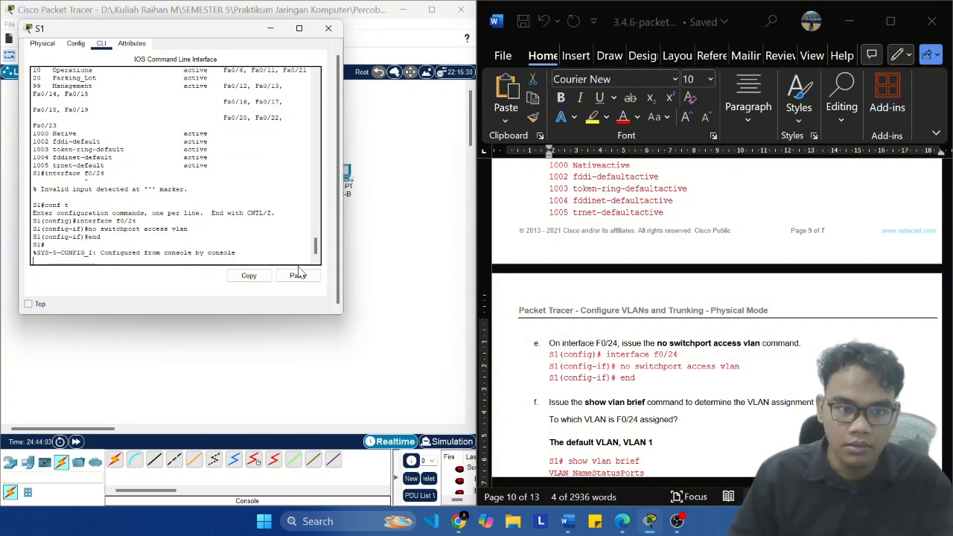
key(Return)
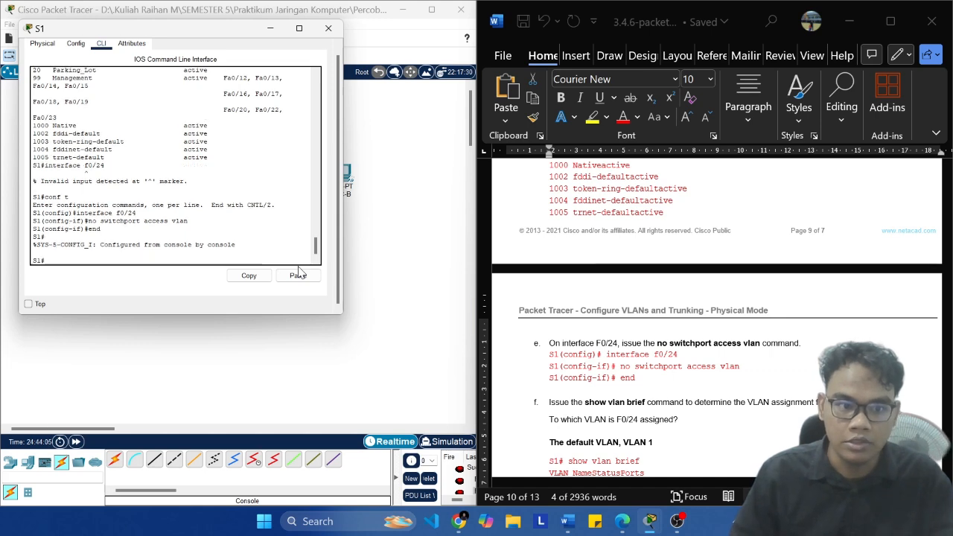
Step: Run show vlan brief on S1 for Step 3f and review the port list against the Step 3d questions on F0/24
scroll(699, 372, down, 2)
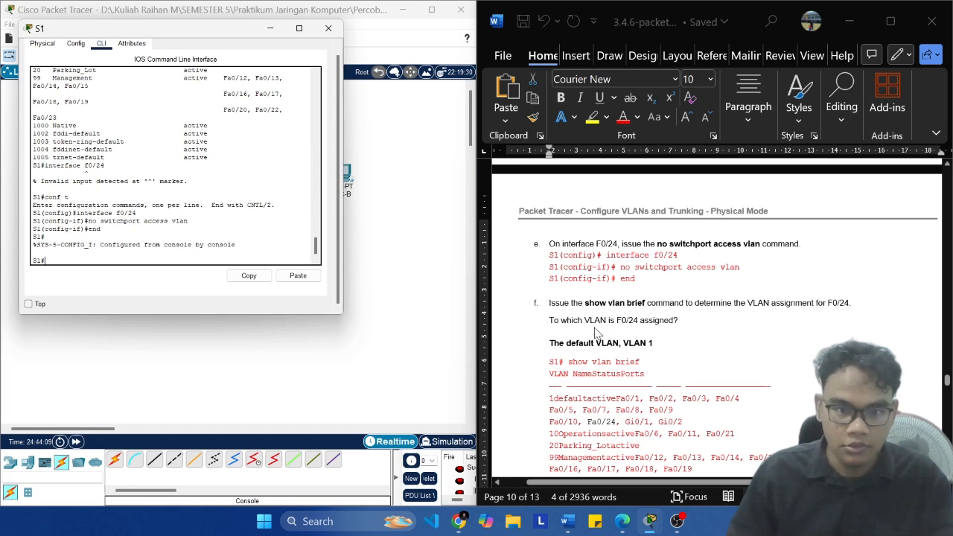
text(show v)
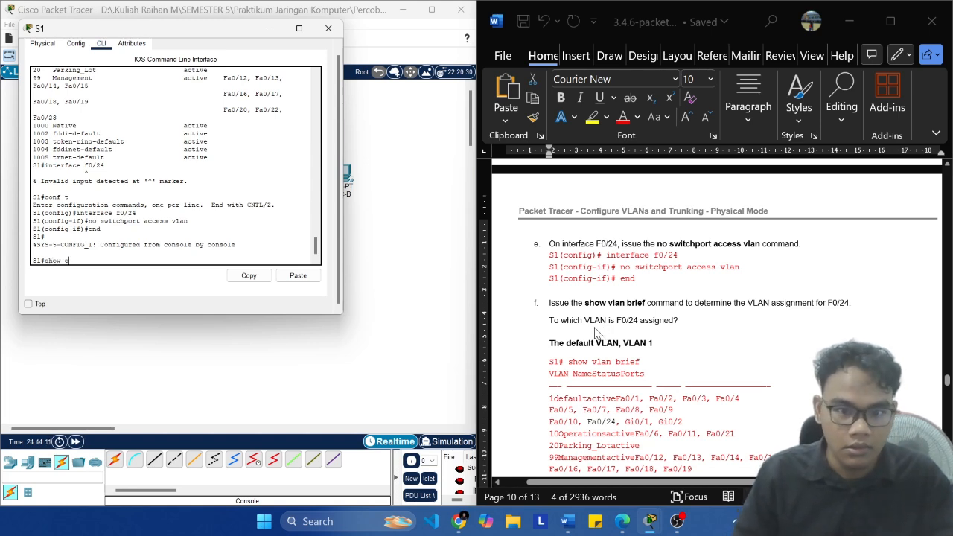
text(lan brief)
key(Return)
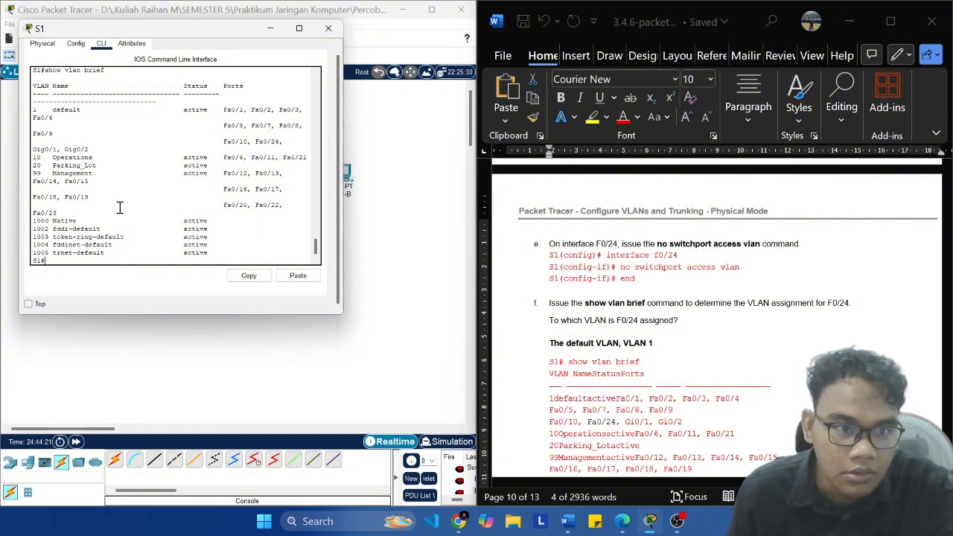
scroll(112, 194, up, 4)
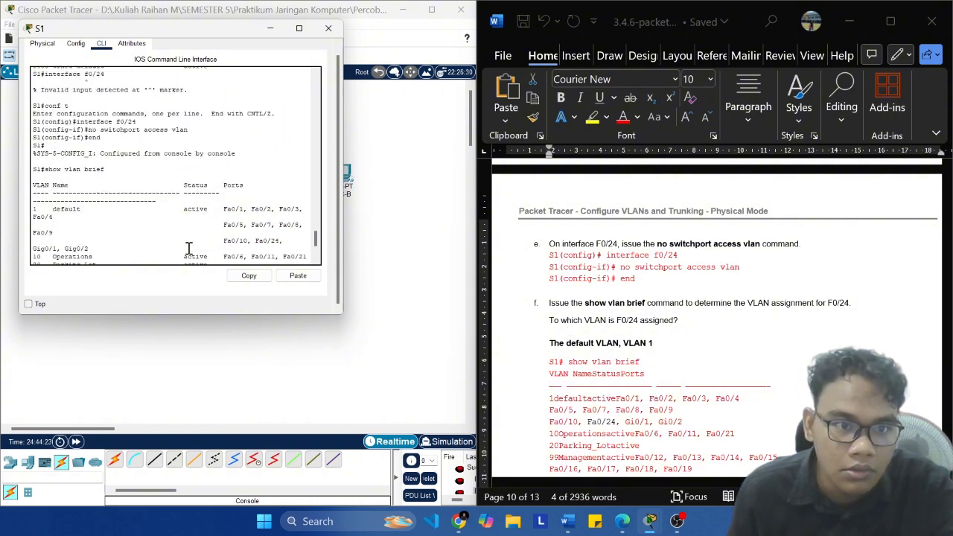
scroll(726, 328, up, 10)
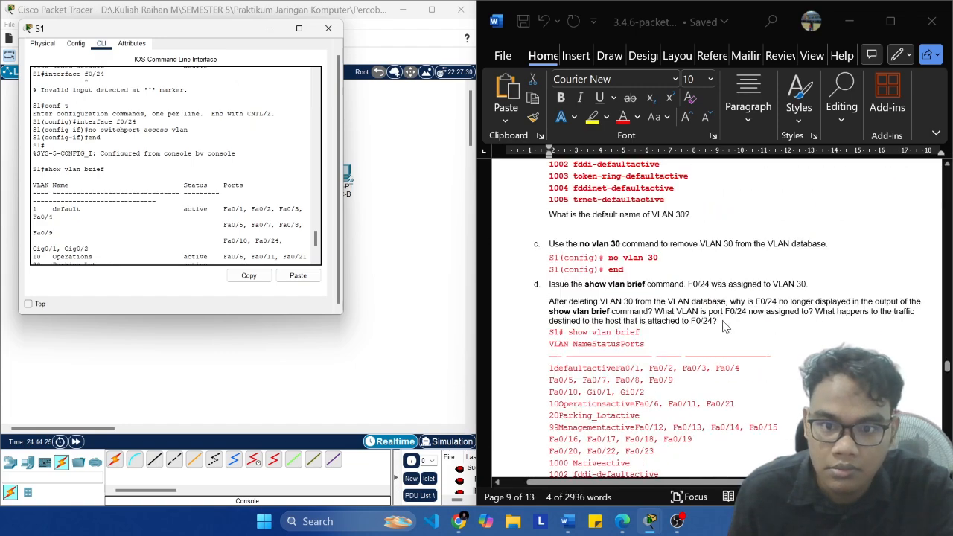
scroll(721, 327, up, 1)
scroll(713, 328, down, 10)
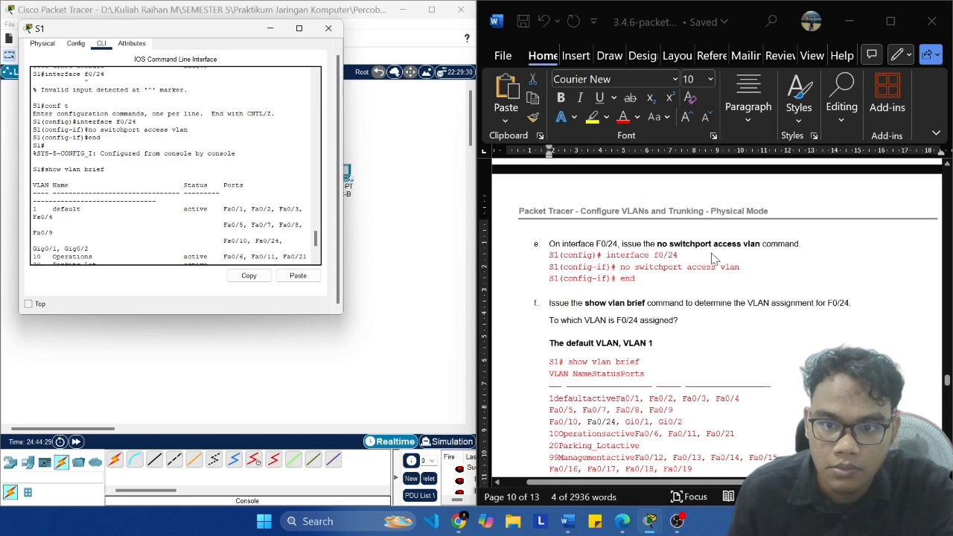
scroll(186, 225, down, 4)
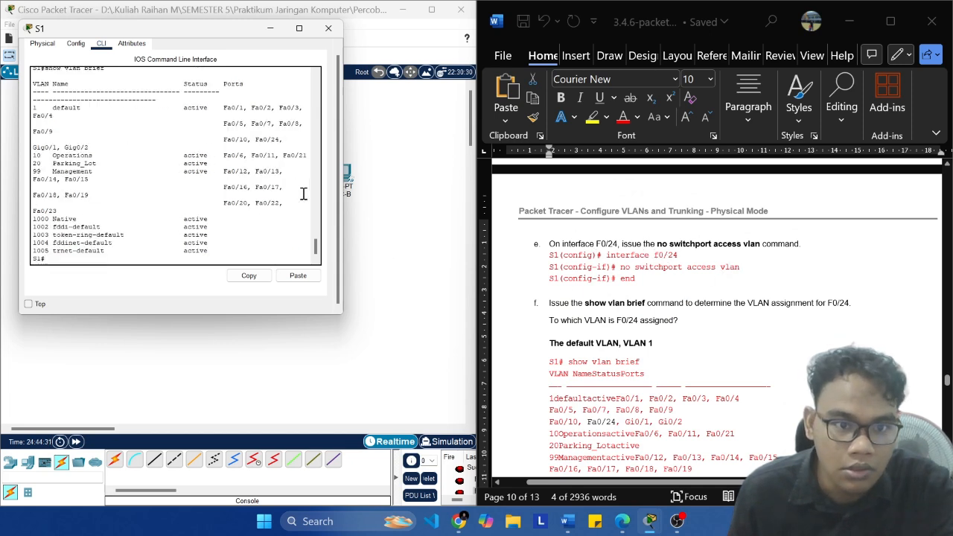
drag(277, 208, 35, 108)
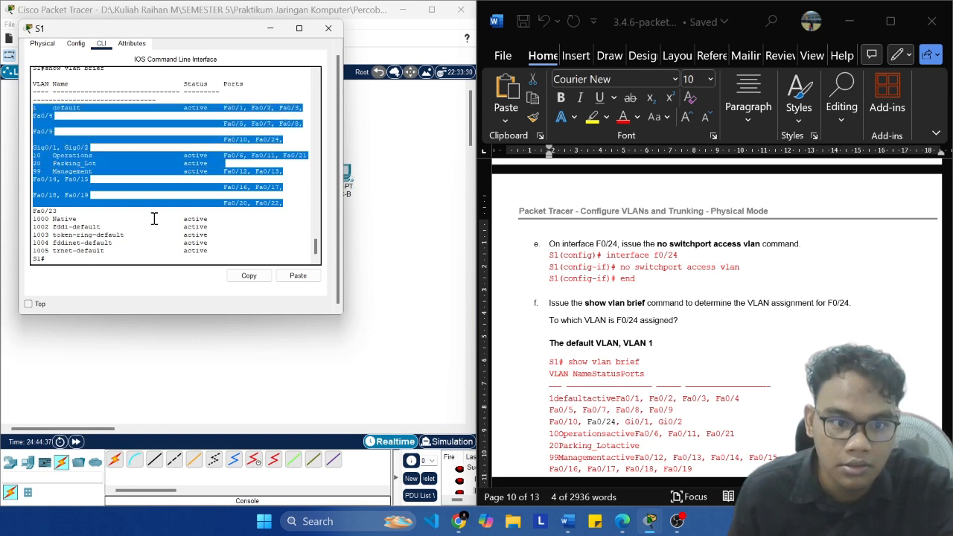
click(192, 227)
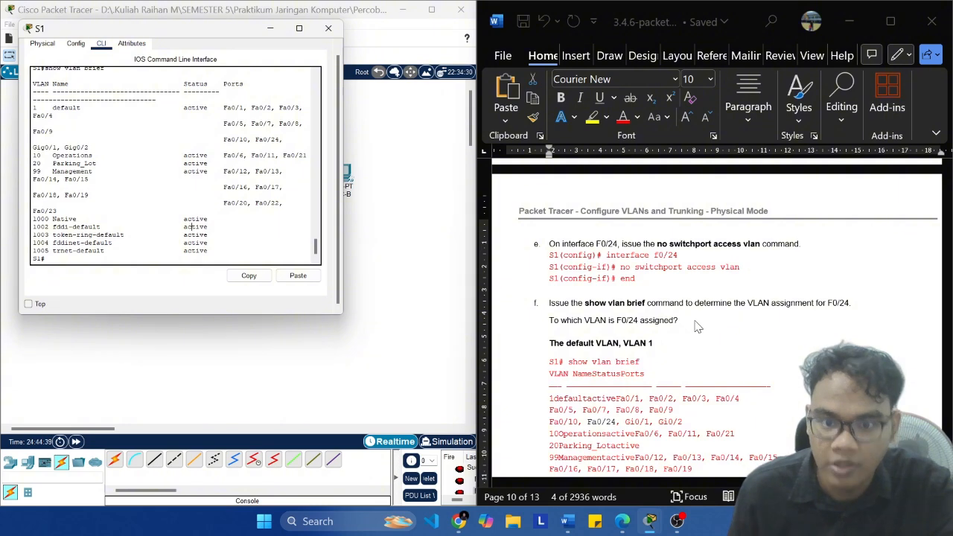
Step: Compare the default VLAN's ports on S1 with the lab's Step 3f output and read the note on reassigning ports before removing a VLAN
scroll(632, 343, down, 1)
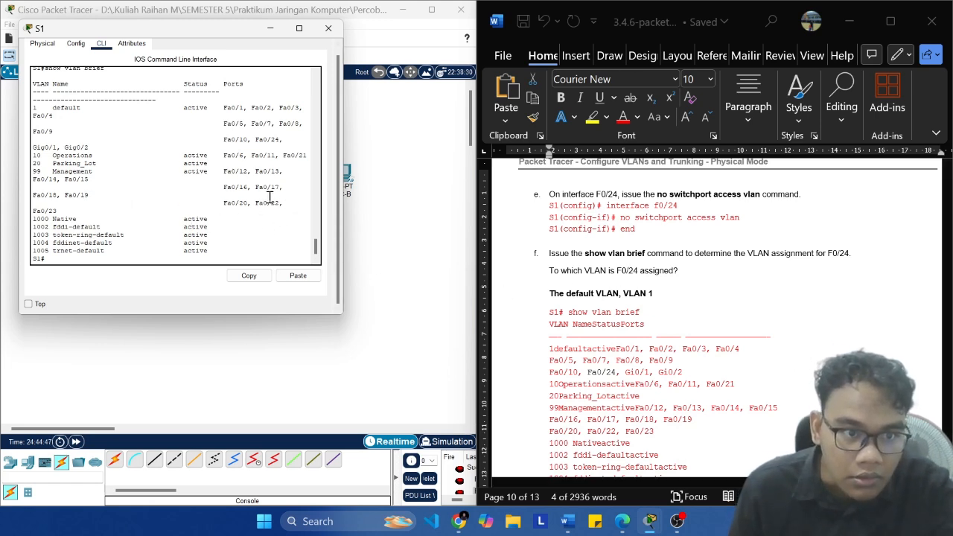
scroll(712, 285, down, 1)
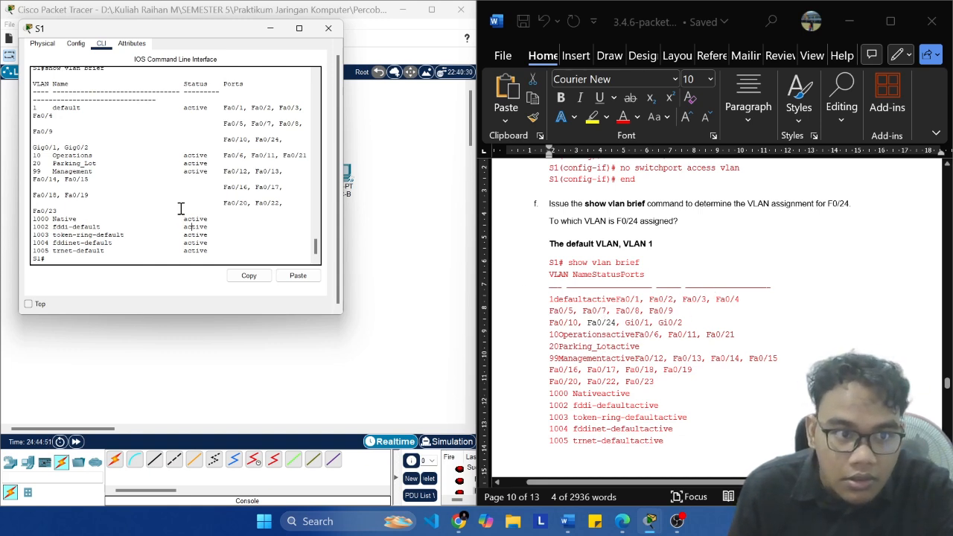
drag(279, 139, 35, 108)
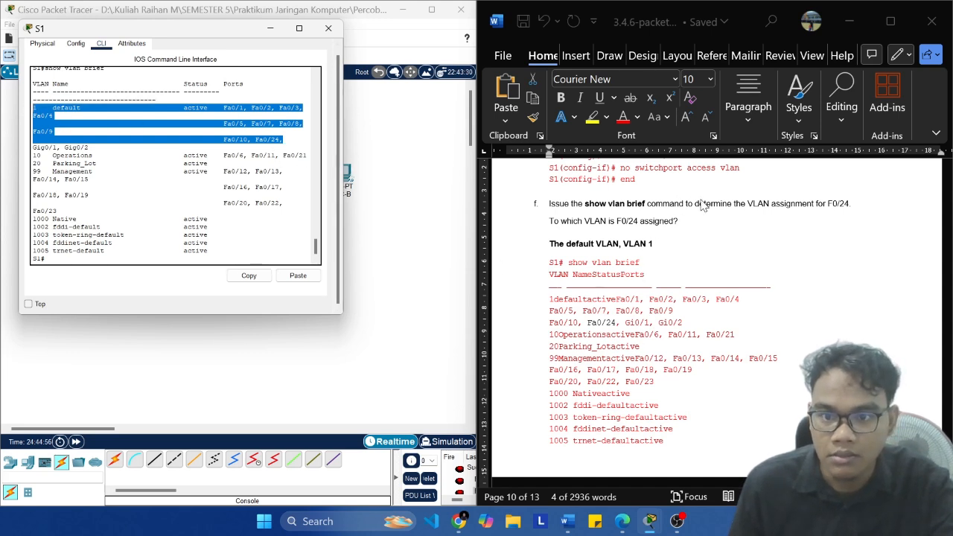
scroll(287, 143, up, 4)
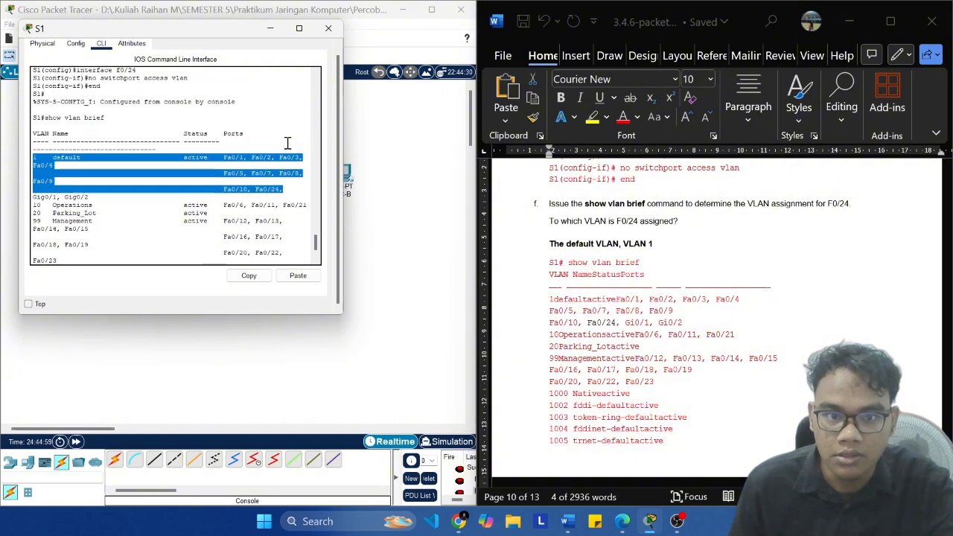
scroll(223, 186, down, 4)
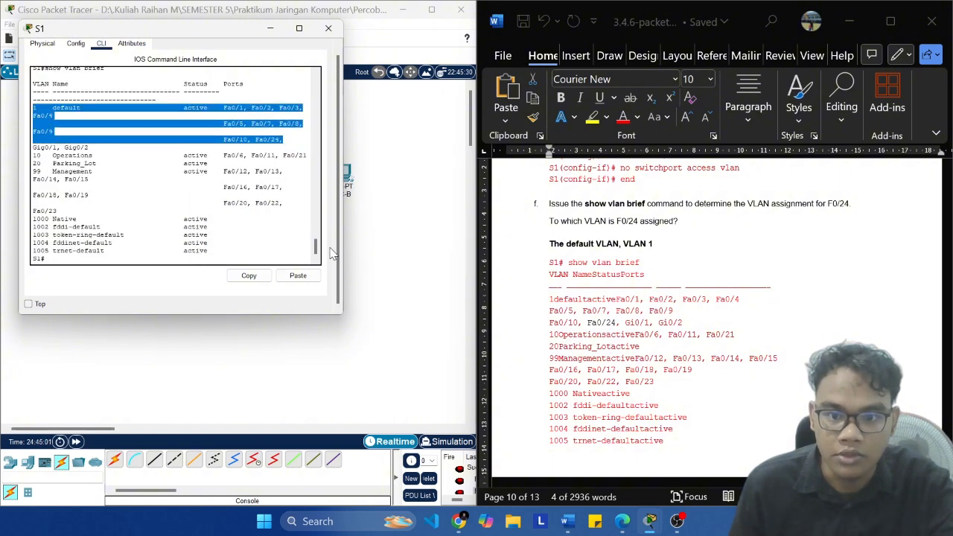
scroll(763, 319, down, 4)
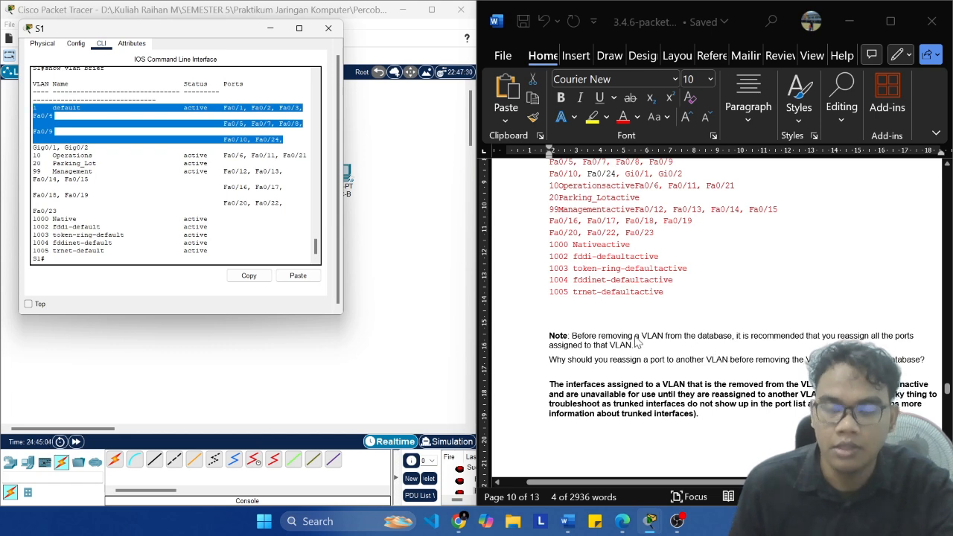
click(254, 253)
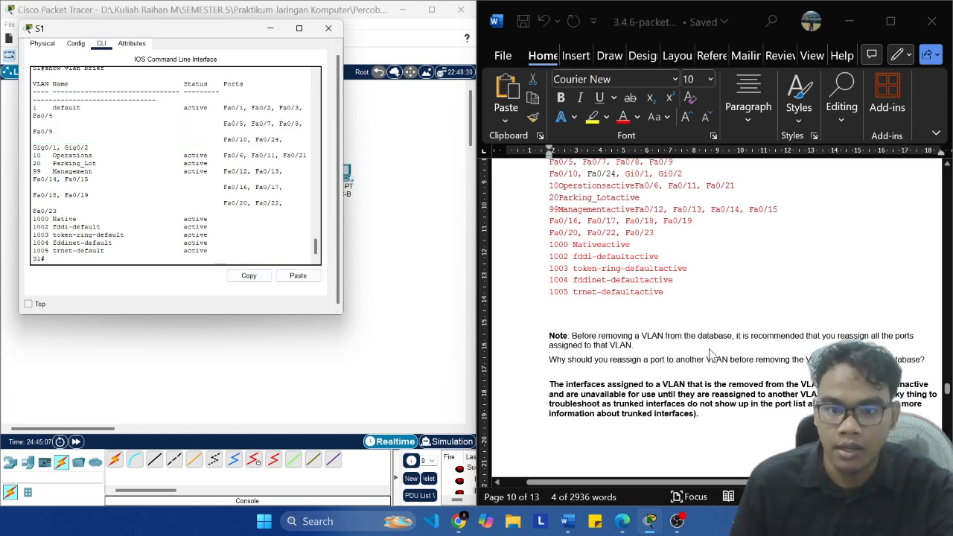
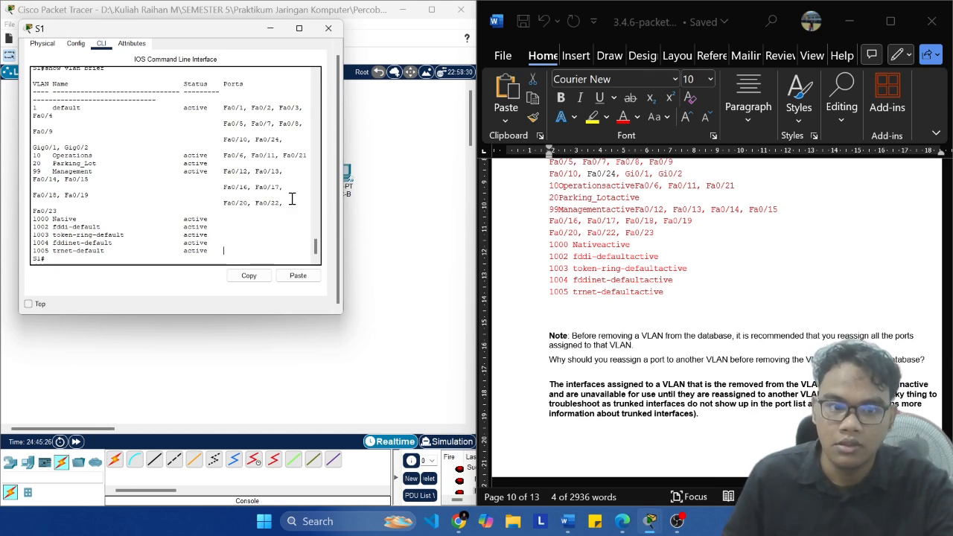
Step: Review the Management VLAN's ports on S1 and read the lab from the VLAN removal note through Part 4 Step 1 on DTP trunking
drag(285, 203, 109, 187)
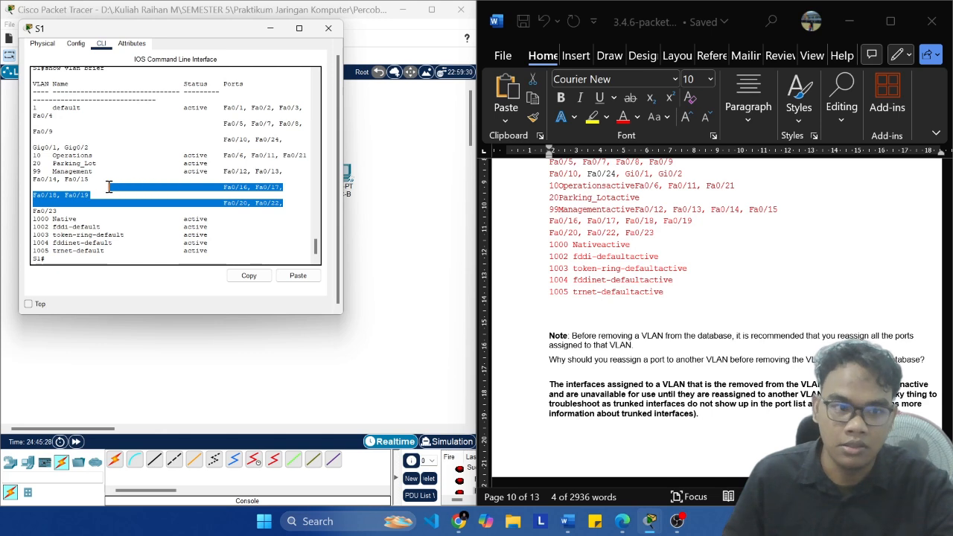
click(147, 175)
drag(279, 175, 258, 181)
click(262, 178)
click(257, 227)
scroll(647, 315, down, 3)
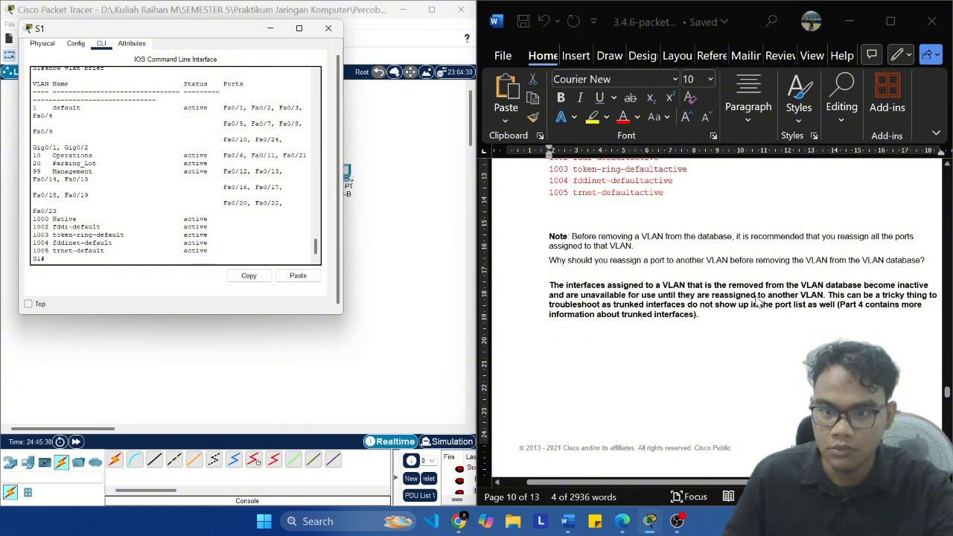
scroll(753, 302, down, 1)
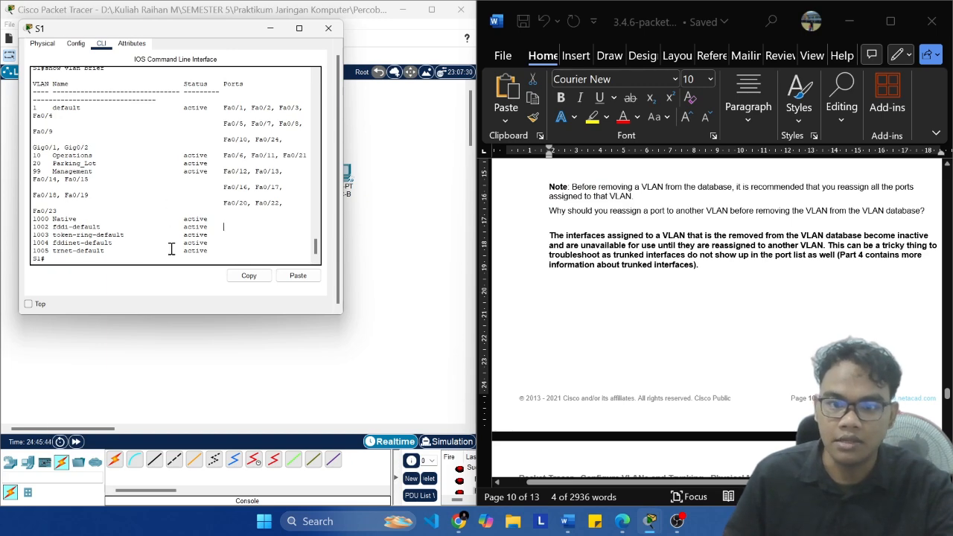
scroll(700, 402, down, 4)
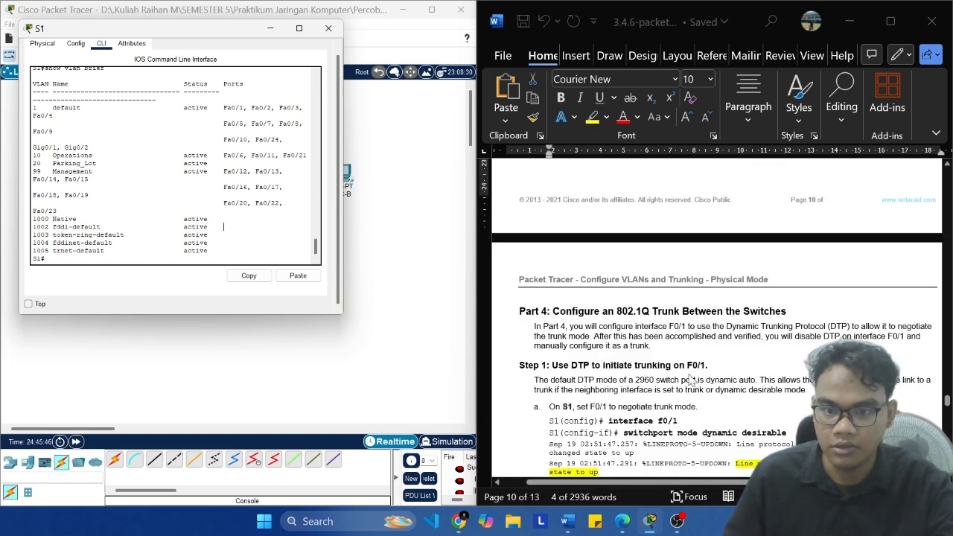
scroll(654, 352, down, 1)
scroll(652, 314, down, 1)
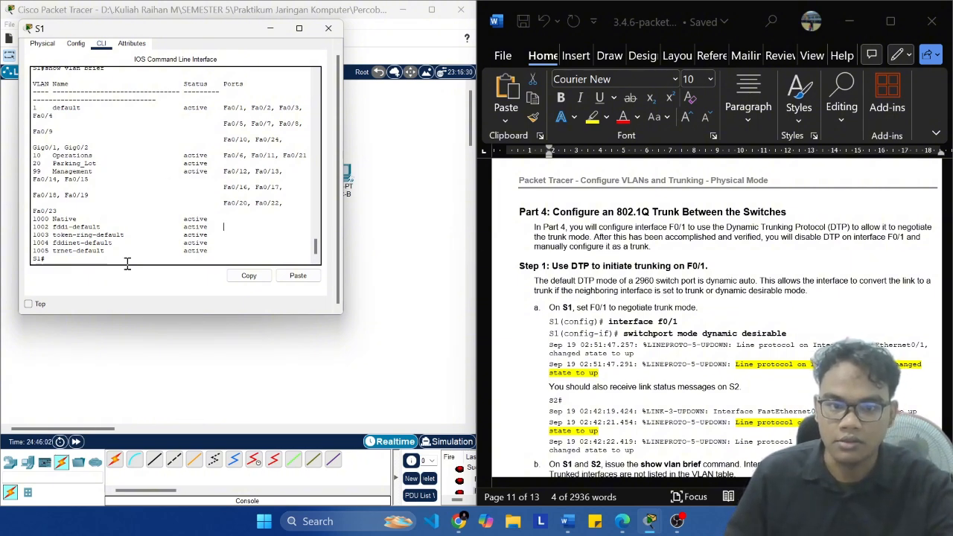
scroll(697, 295, down, 1)
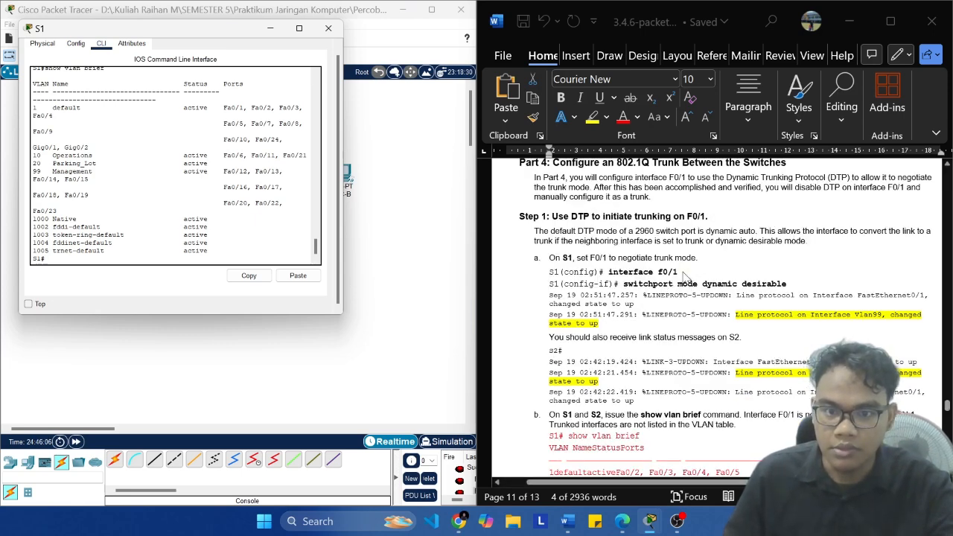
click(679, 273)
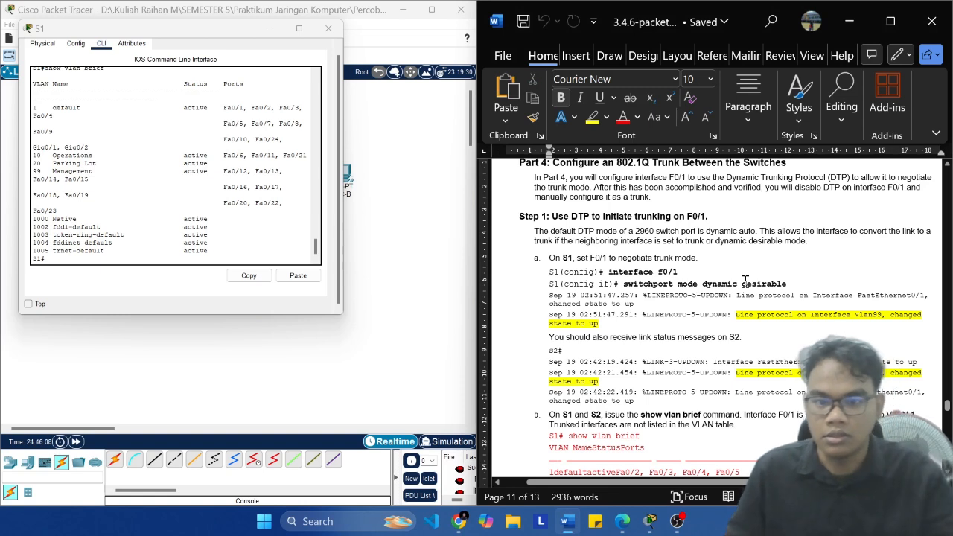
drag(673, 273, 607, 273)
key(super+c)
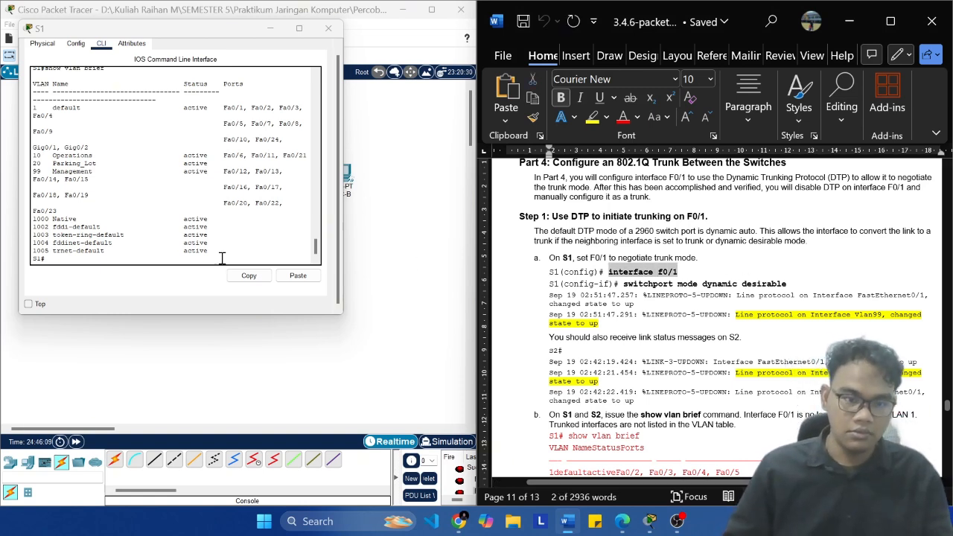
click(262, 275)
click(298, 277)
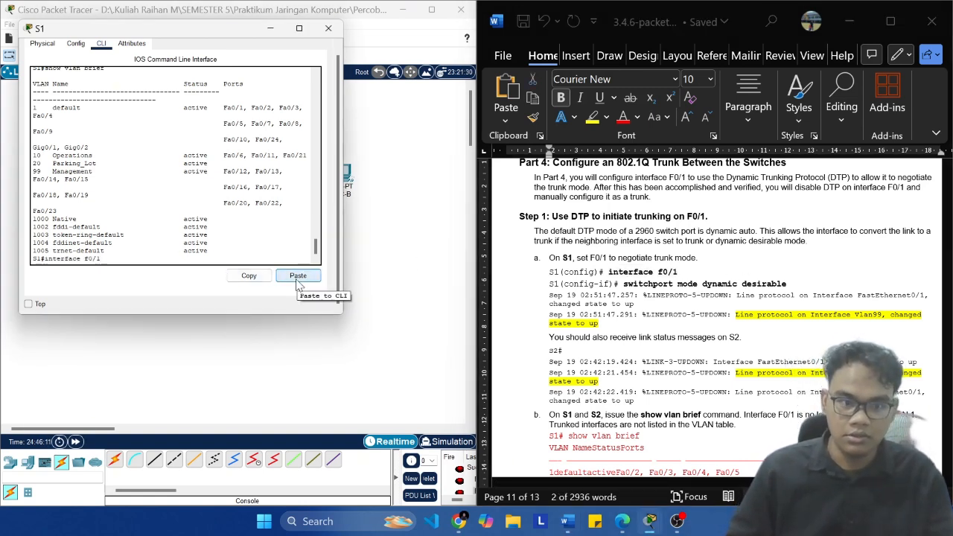
key(BackSpace)
key(BackSpace)
key(BackSpace)
key(BackSpace)
key(BackSpace)
key(BackSpace)
key(BackSpace)
key(BackSpace)
key(BackSpace)
Step: Enter global configuration on S1 with conf t and open port F0/1 with interface f0/1
text(conf)
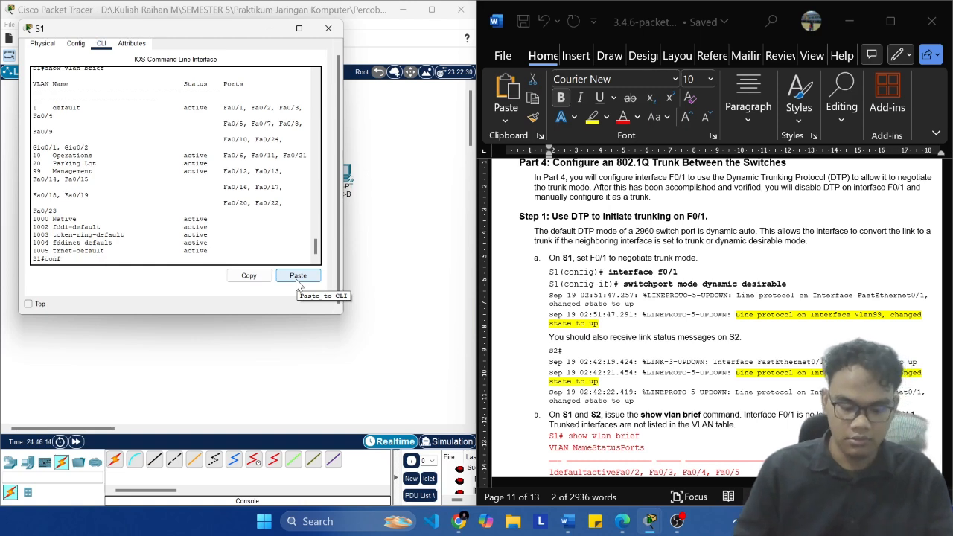
text( t)
key(Return)
text(end)
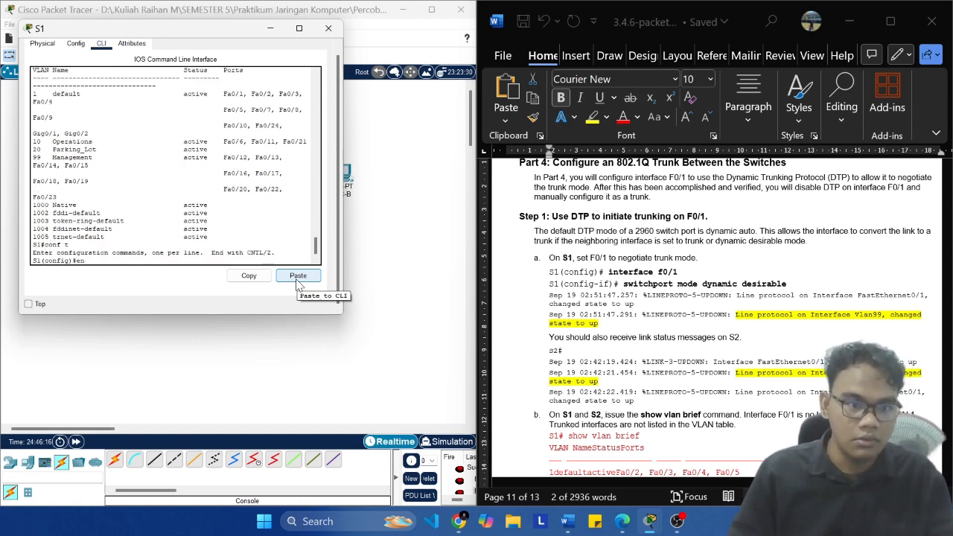
key(BackSpace)
key(BackSpace)
text(interface f0/1)
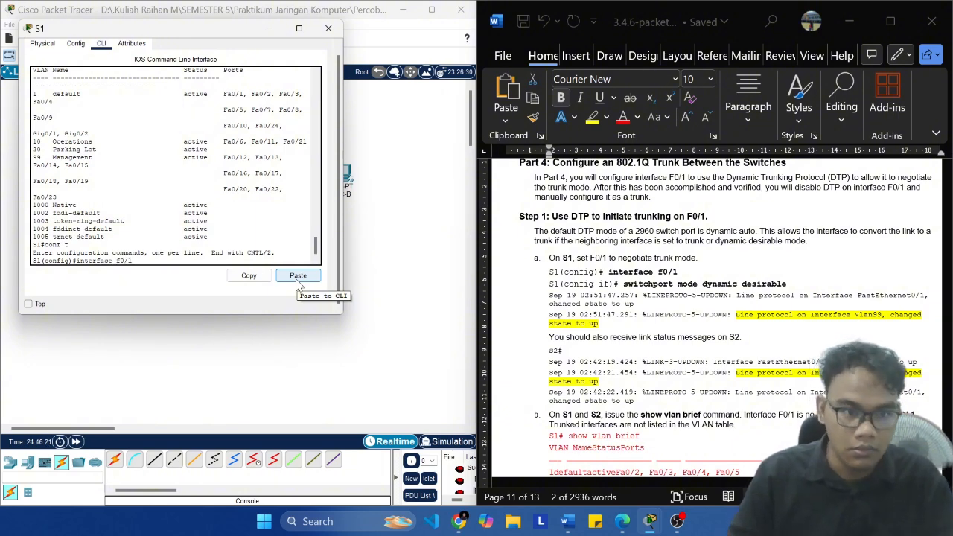
key(Return)
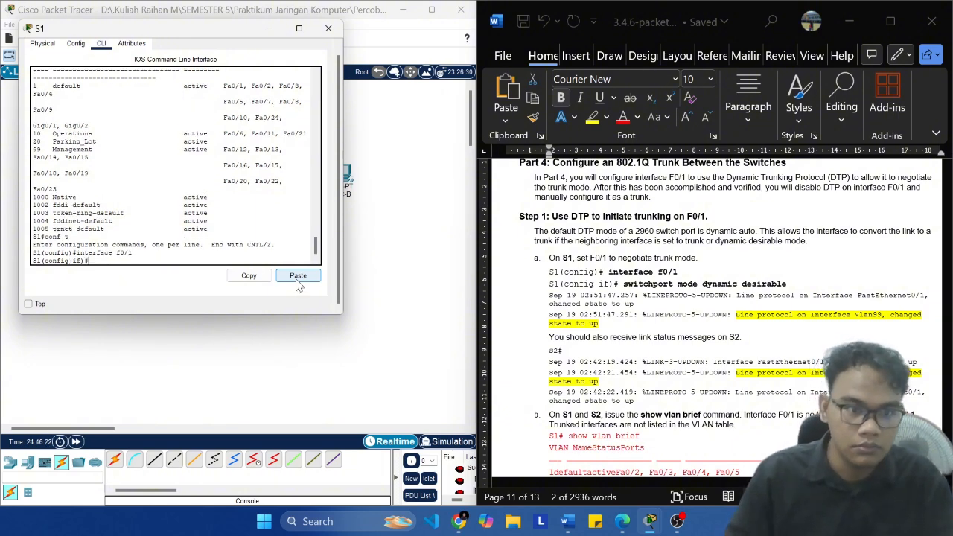
Step: Set F0/1 to negotiate trunking with switchport mode dynamic desirable, copied from the lab's Part 4 Step 1a
click(782, 280)
click(788, 286)
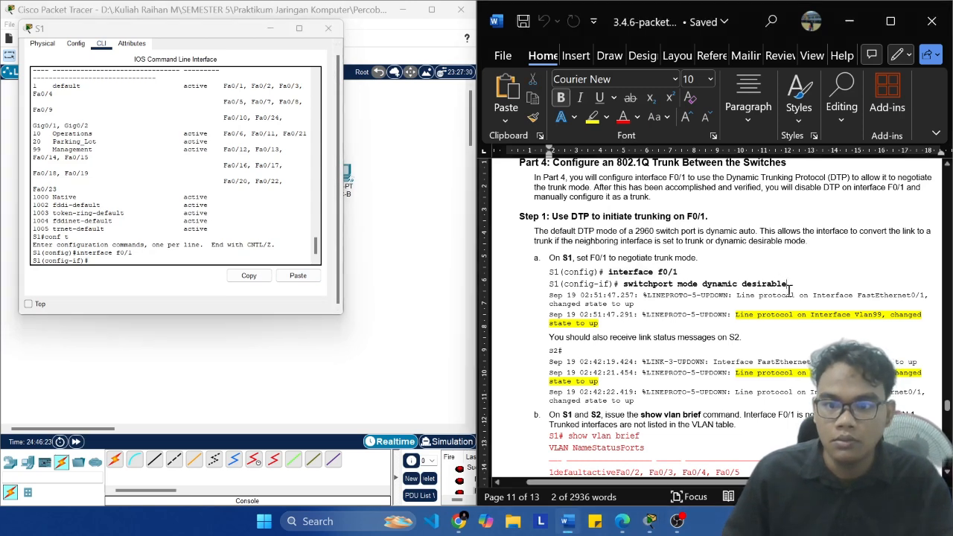
key(ctrl+shift+Left)
key(ctrl+shift+Left)
key(ctrl+shift+Left)
key(ctrl+shift+Left)
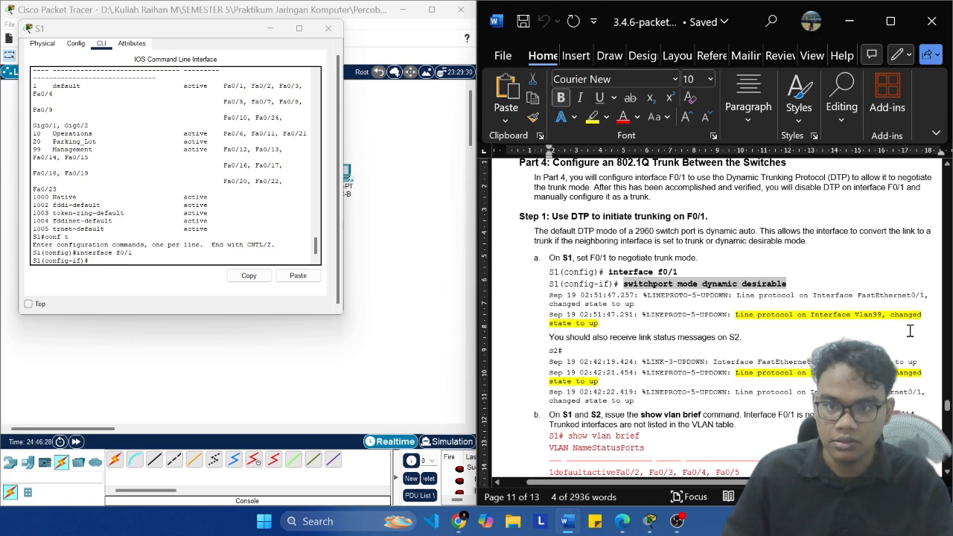
click(187, 257)
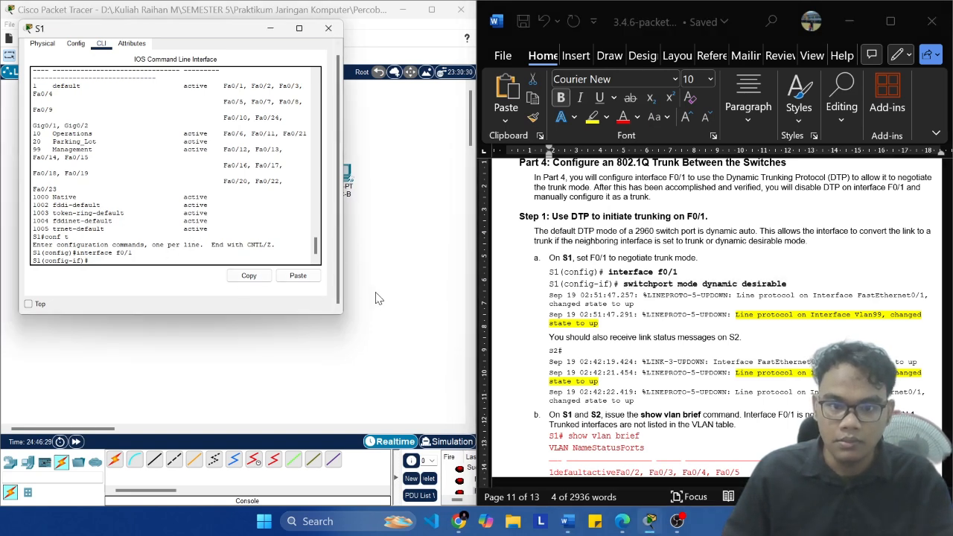
click(298, 280)
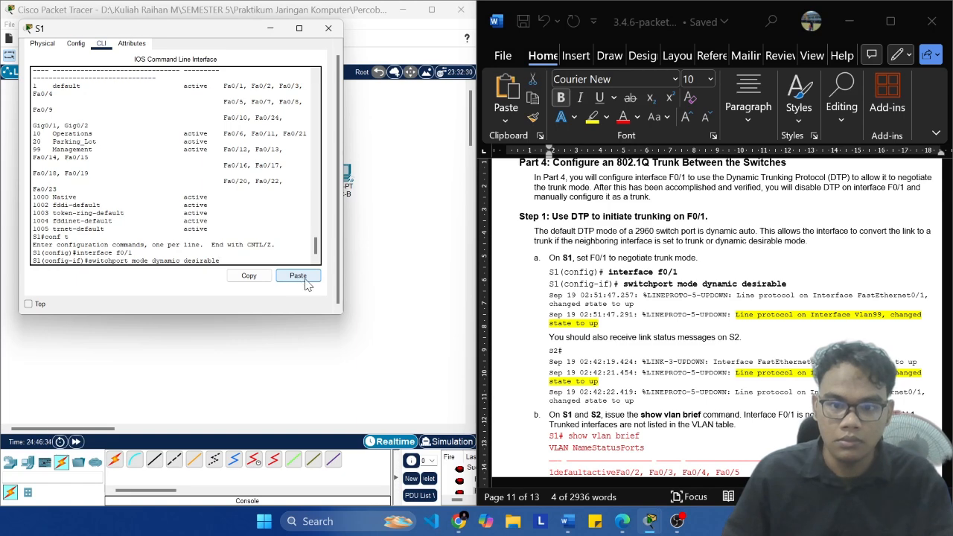
key(Return)
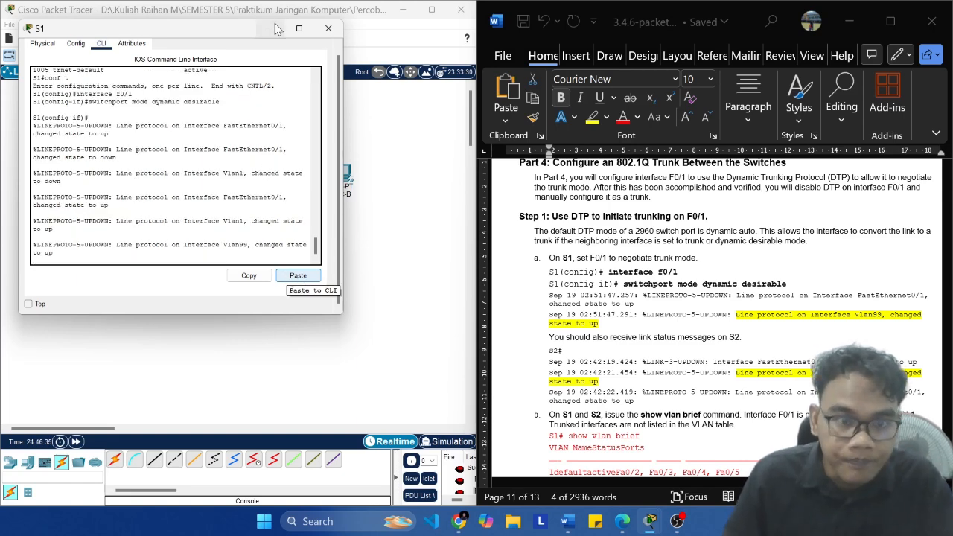
click(677, 522)
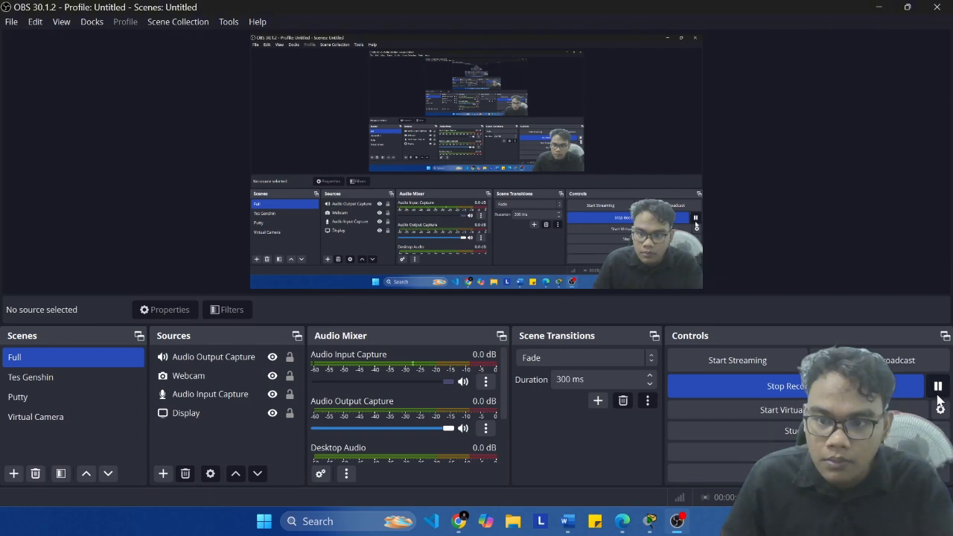
mouse_move(651, 521)
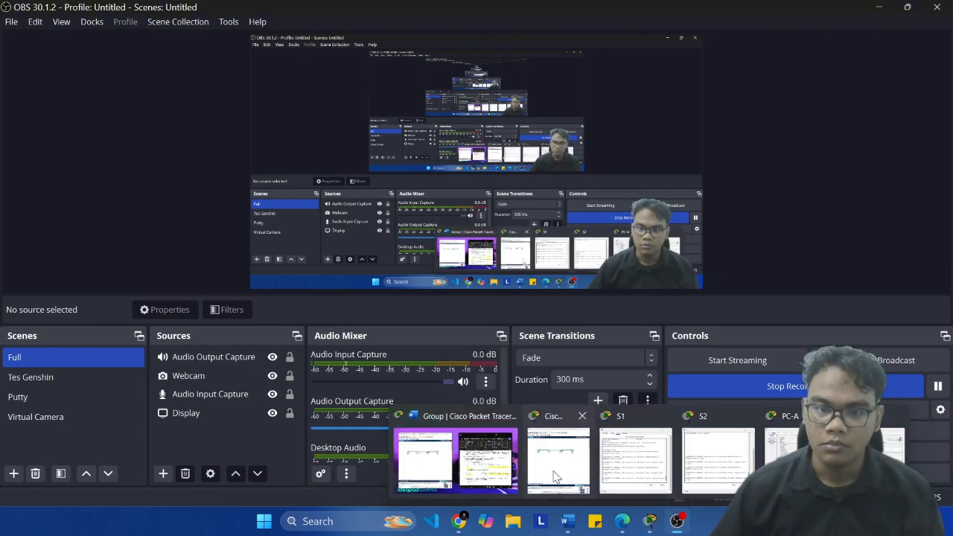
click(496, 473)
click(607, 473)
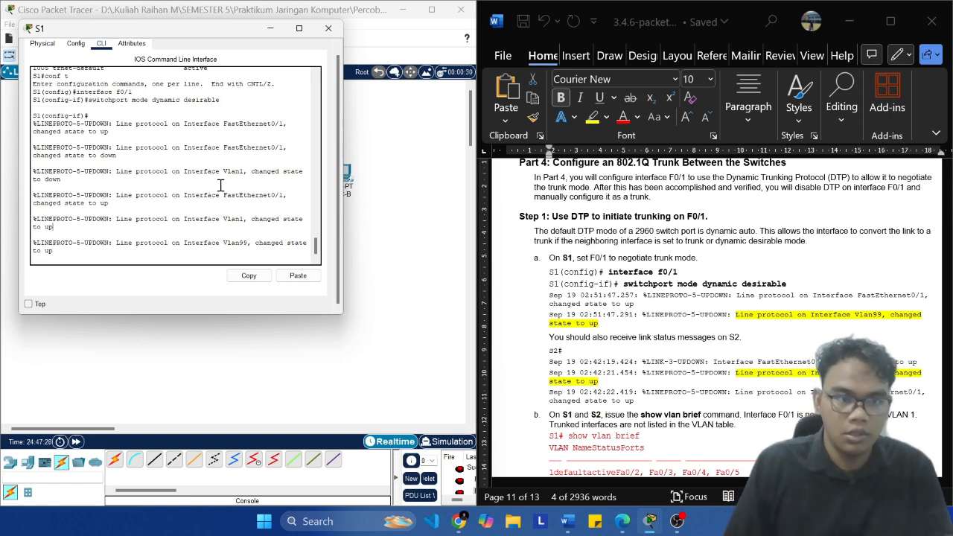
Step: Compare S1's link status messages with the lab's Step 1a output and read the Step 1b instructions
scroll(226, 208, up, 6)
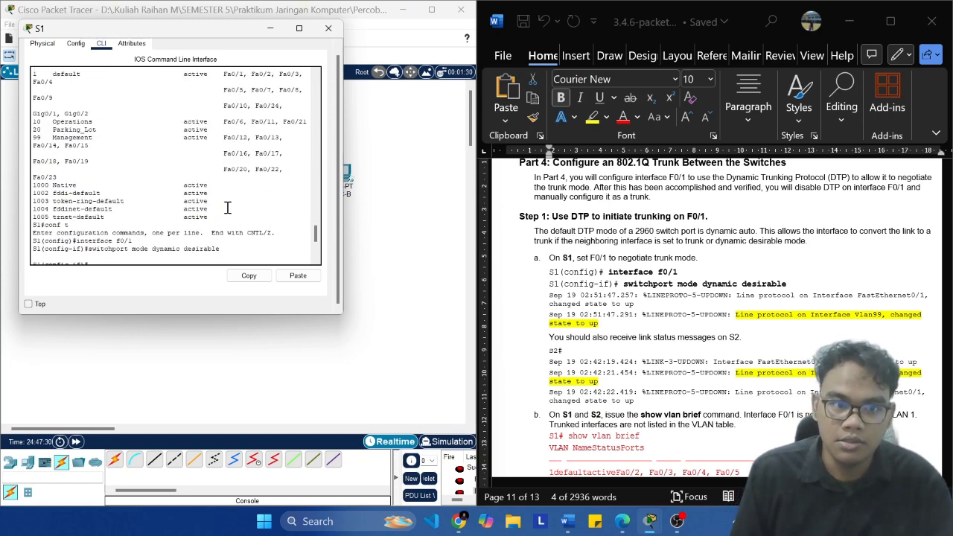
scroll(231, 206, down, 6)
key(Return)
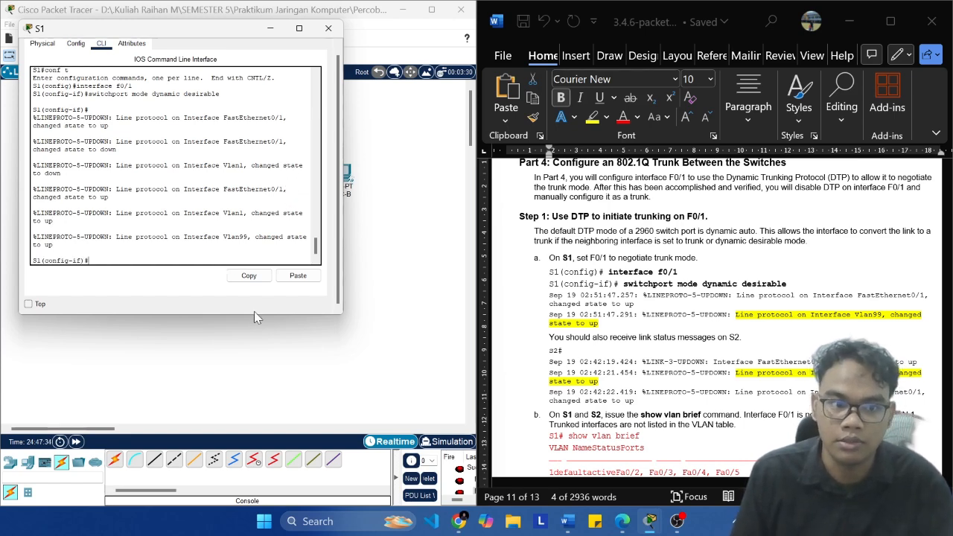
scroll(704, 296, down, 1)
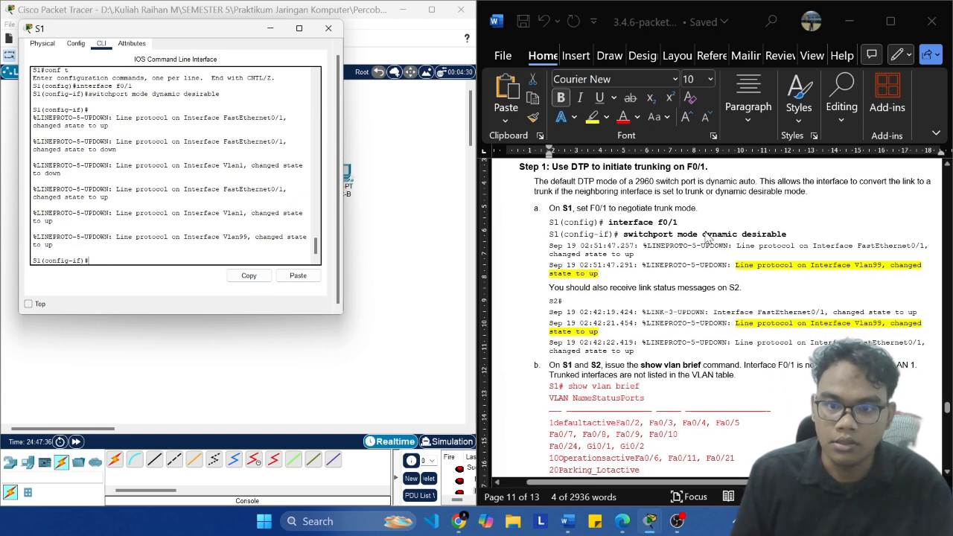
scroll(701, 261, down, 2)
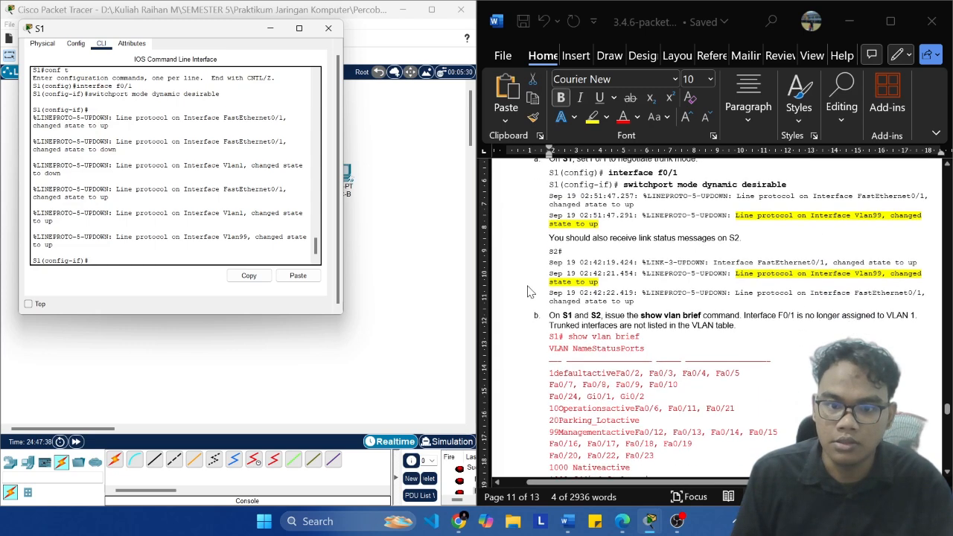
scroll(607, 276, down, 2)
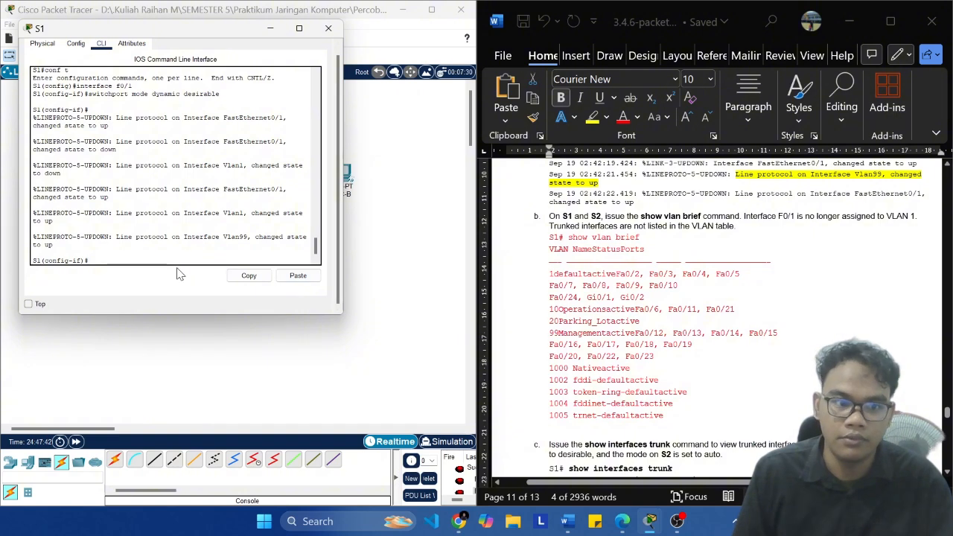
Step: Leave interface and global configuration on S1 by running exit twice
text(exit)
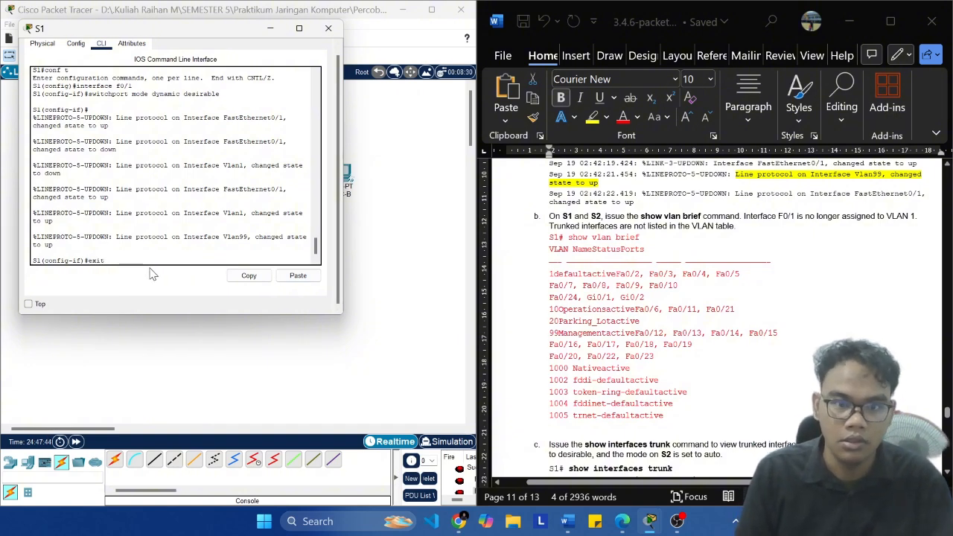
key(Return)
text(exit)
key(Return)
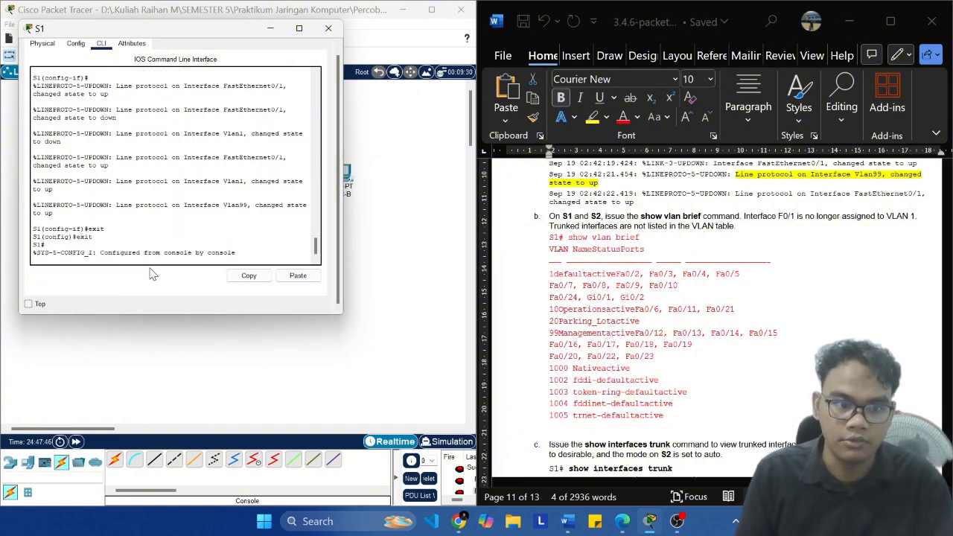
Step: Run show vlan brief on S1 for Step 1b and check the default VLAN's port list for F0/1
text(show vl)
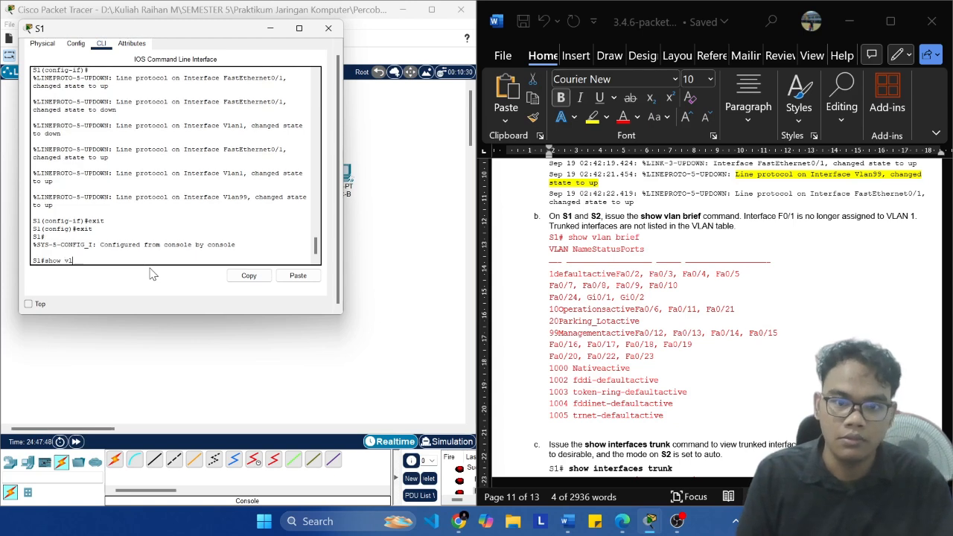
text(an brief)
key(Return)
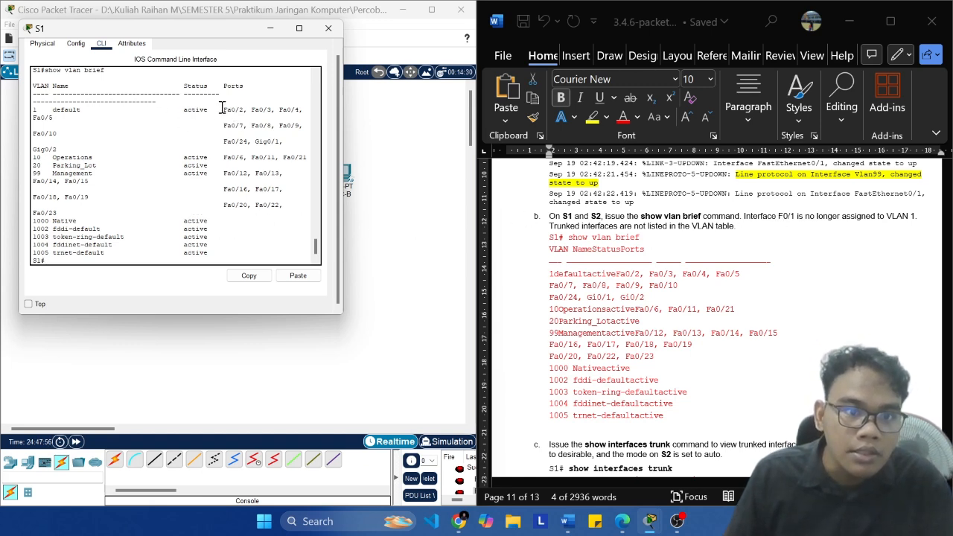
drag(222, 109, 246, 109)
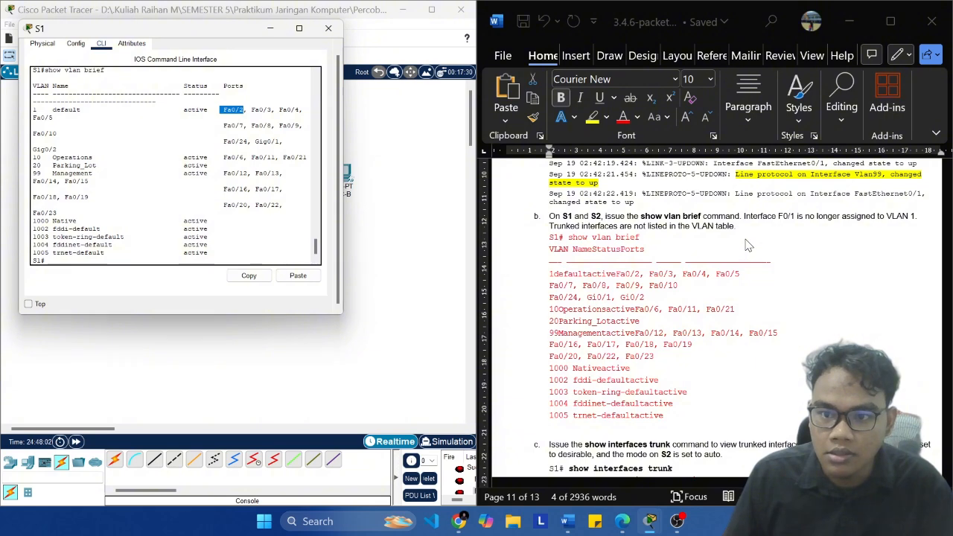
click(254, 211)
Step: Bring up S2's console and place it beside S1's to view its link status messages
mouse_move(655, 521)
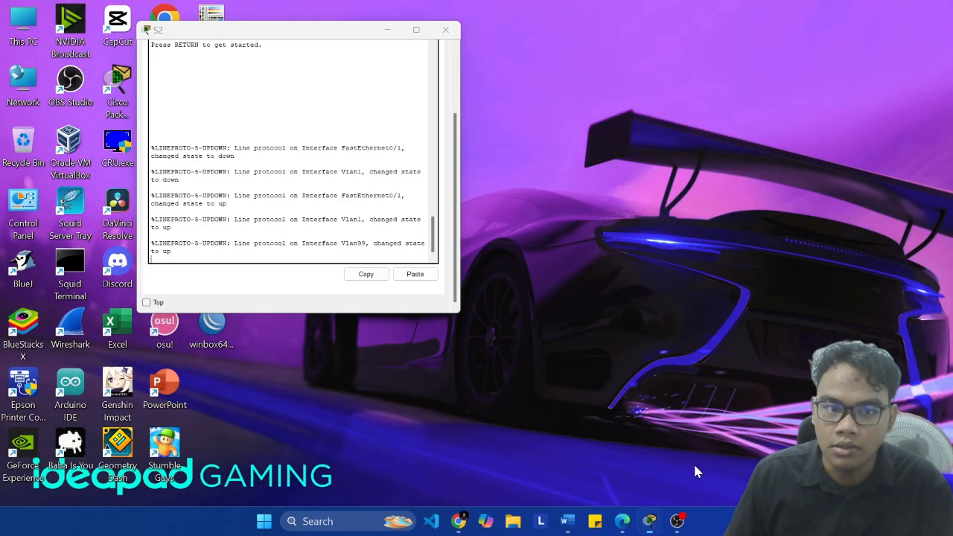
click(694, 468)
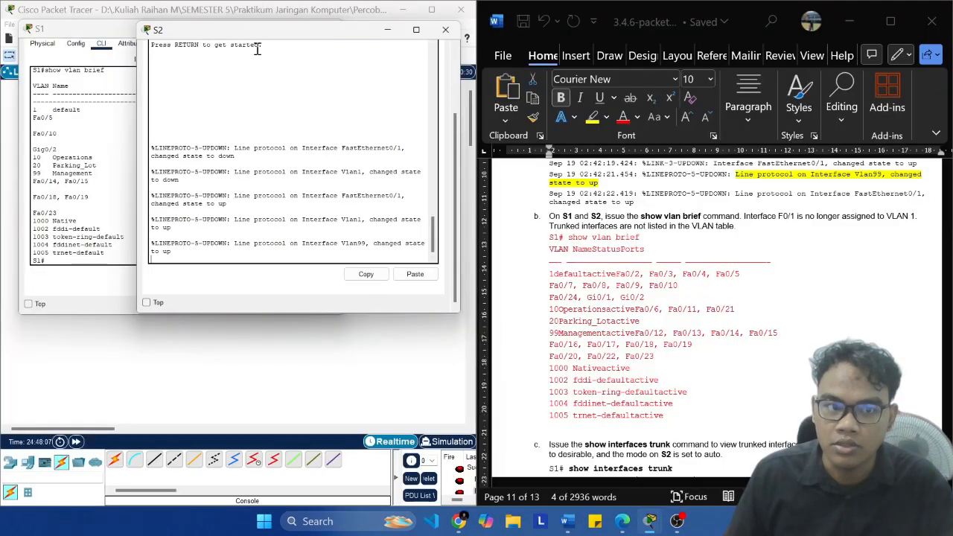
drag(230, 35, 414, 28)
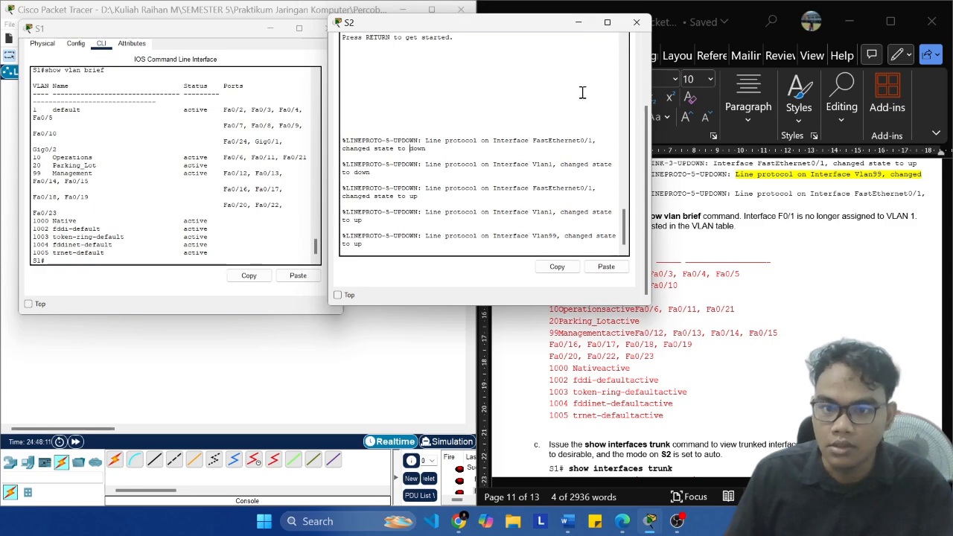
drag(540, 31, 505, 25)
Step: Switch to the experiment module PDF in Edge and read its Trunk Mode explanation
click(623, 521)
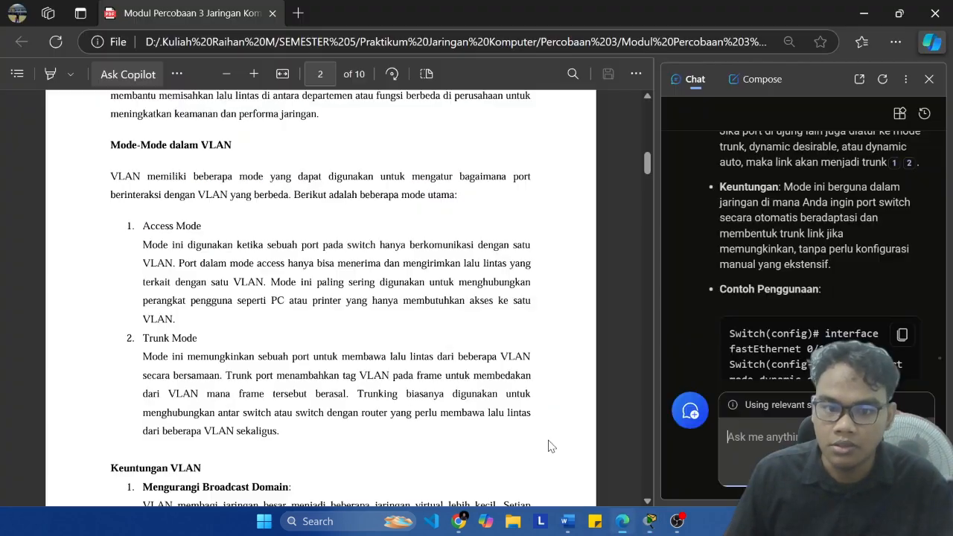
scroll(359, 282, down, 15)
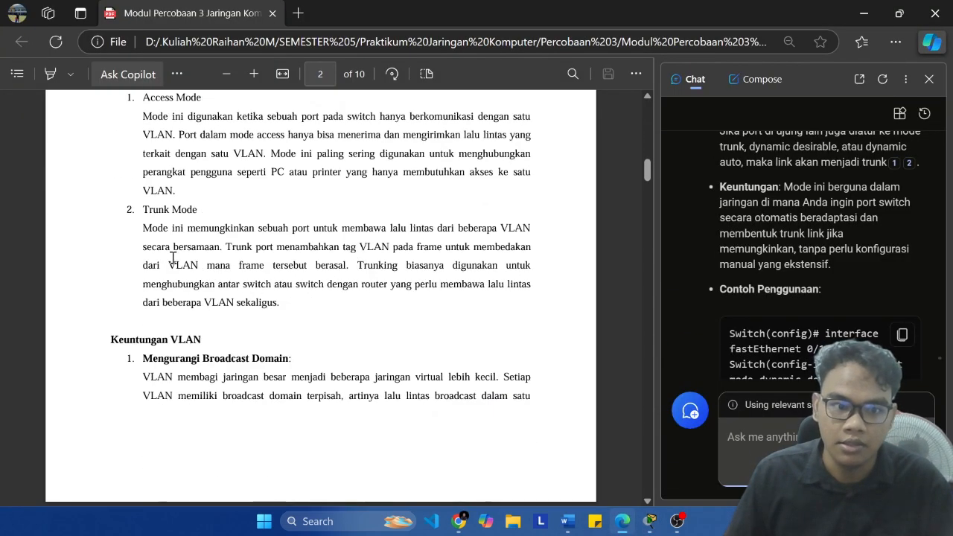
drag(233, 227, 525, 220)
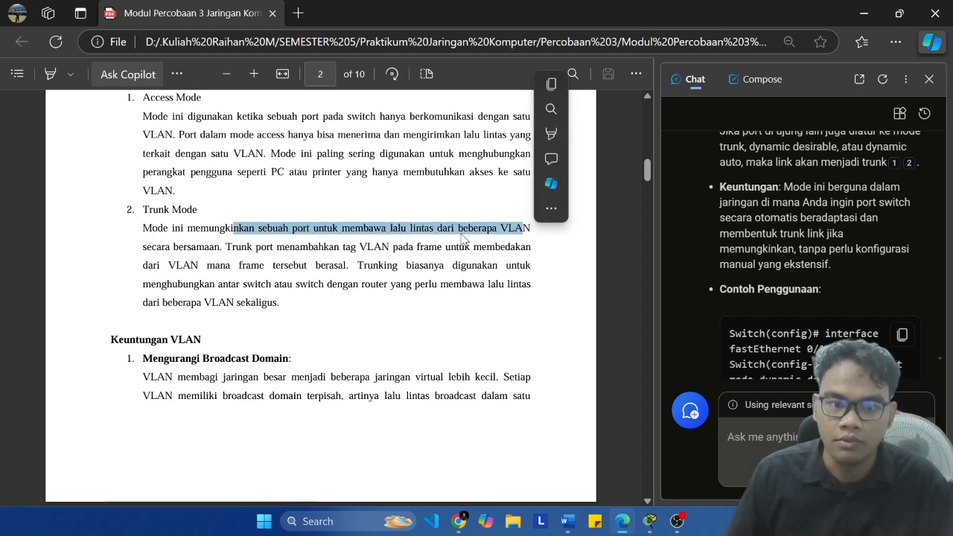
click(512, 251)
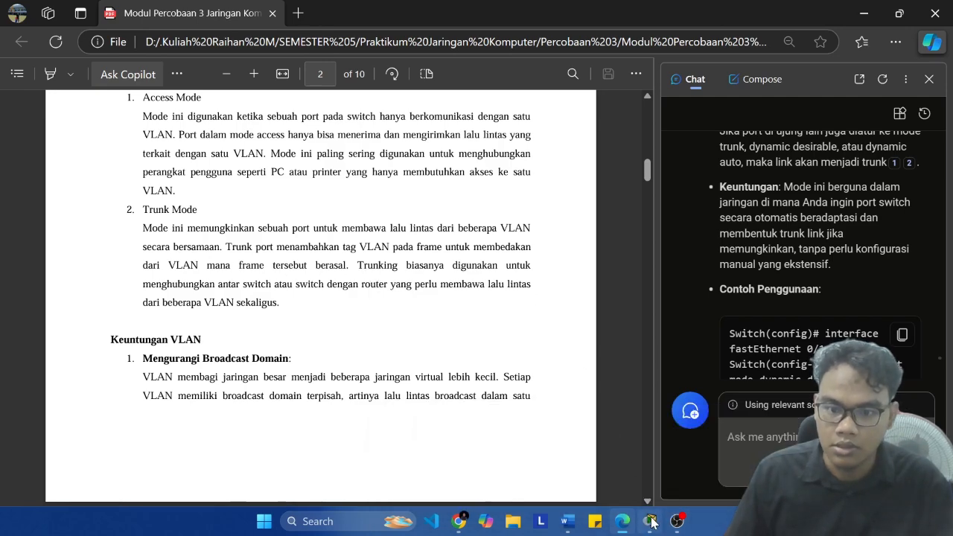
Step: Return to Packet Tracer and the lab document, and bring up the S1 and S2 console windows
mouse_move(649, 519)
mouse_move(560, 464)
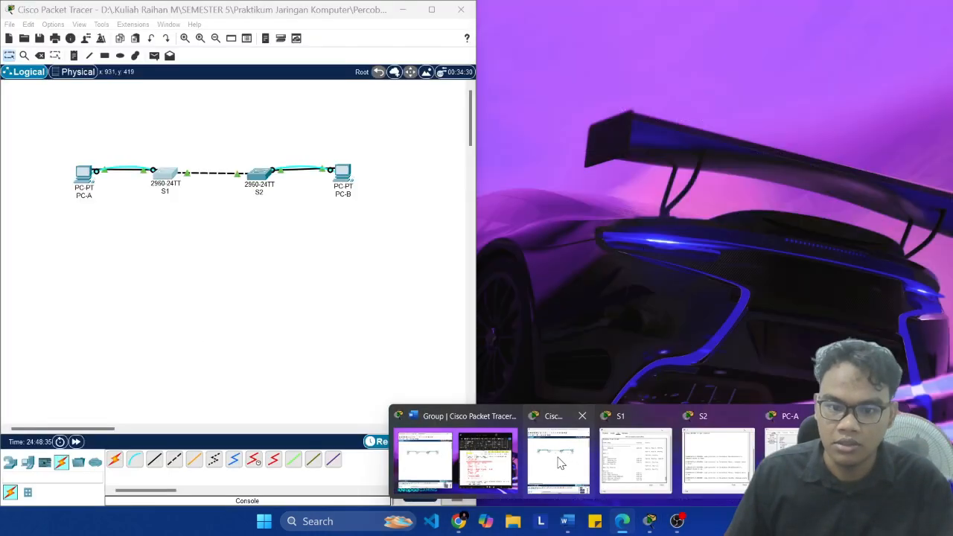
click(504, 466)
click(653, 522)
click(610, 468)
click(659, 525)
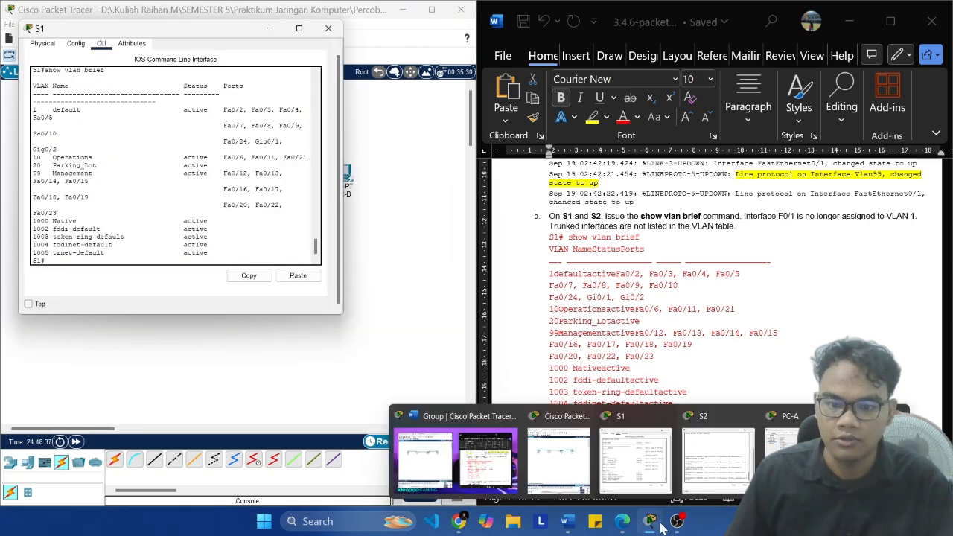
click(718, 460)
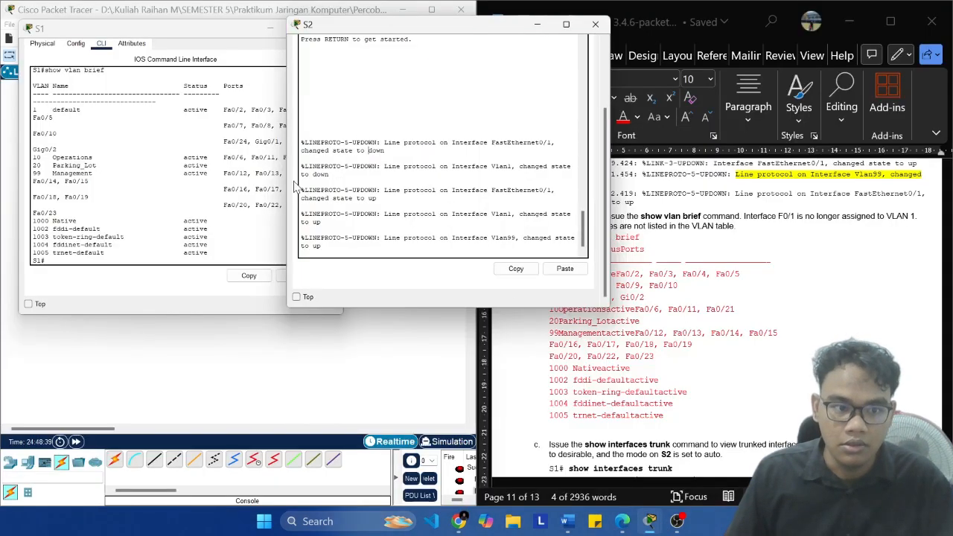
click(712, 281)
click(261, 207)
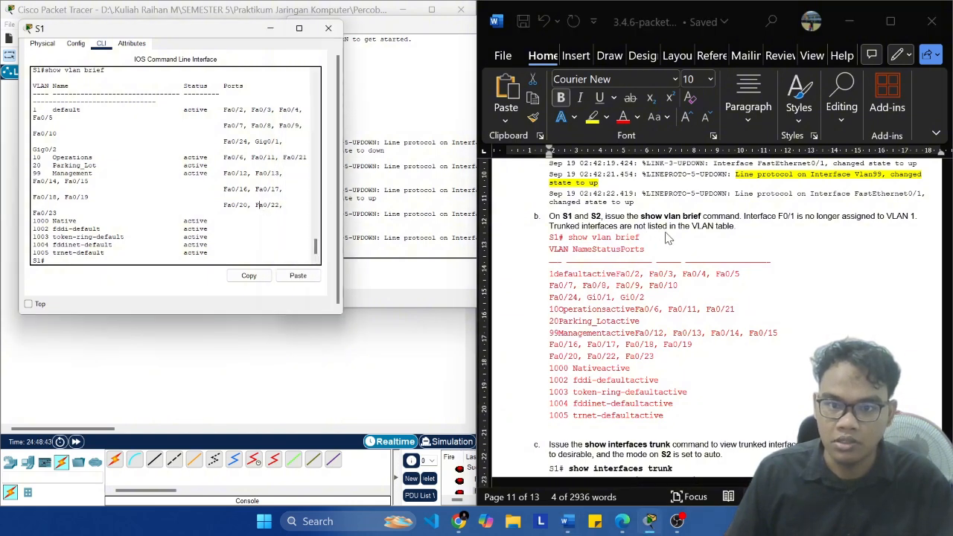
Step: Log in to S2's console with the access password and enter privileged EXEC mode with the enable password
click(370, 176)
key(Return)
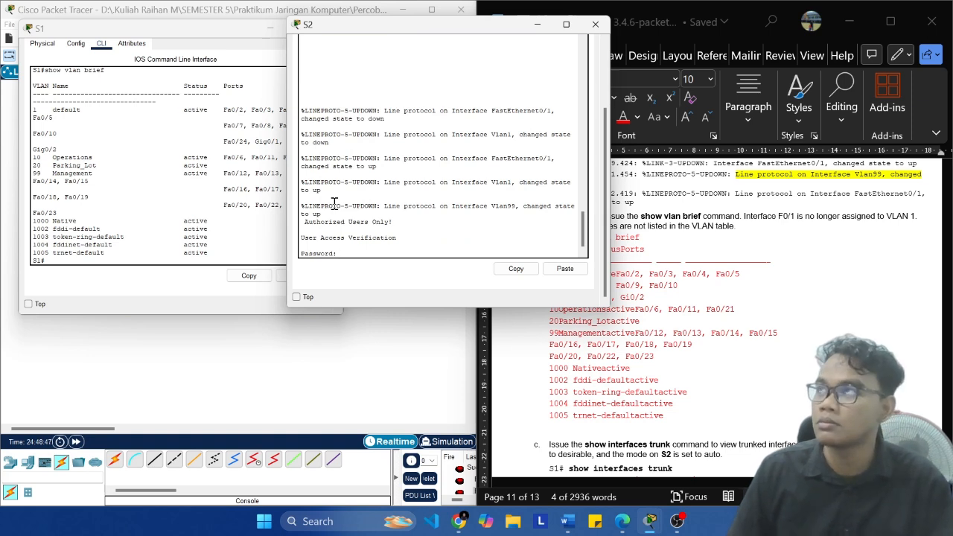
key(Return)
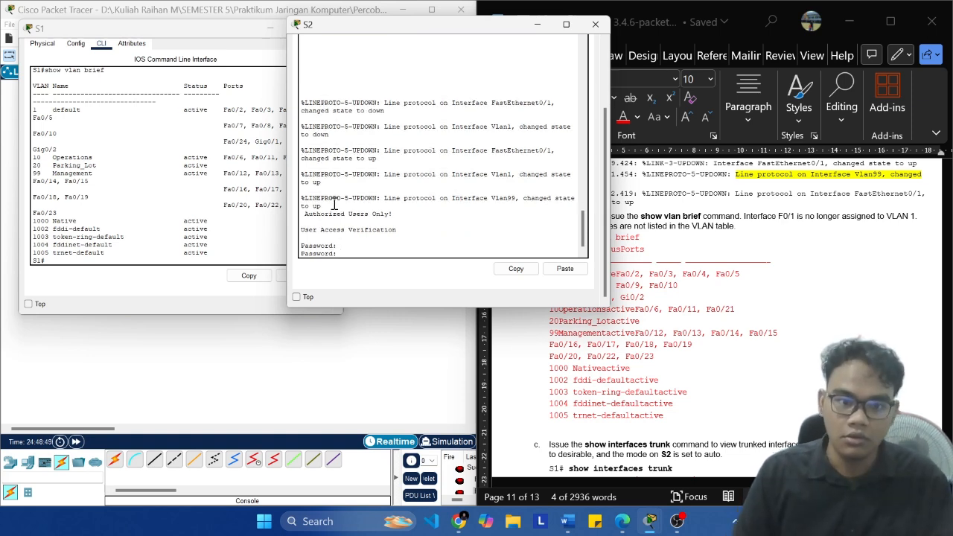
key(Return)
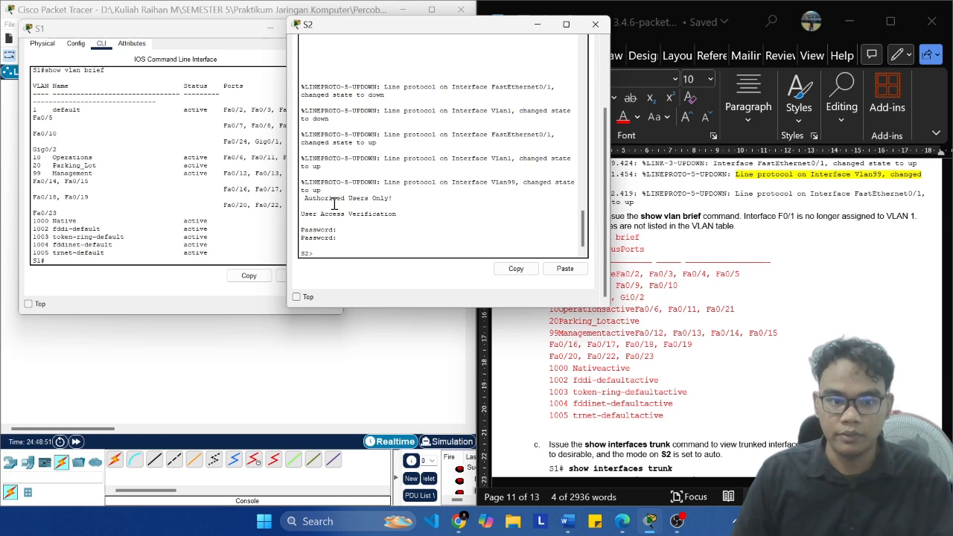
text(en)
key(Return)
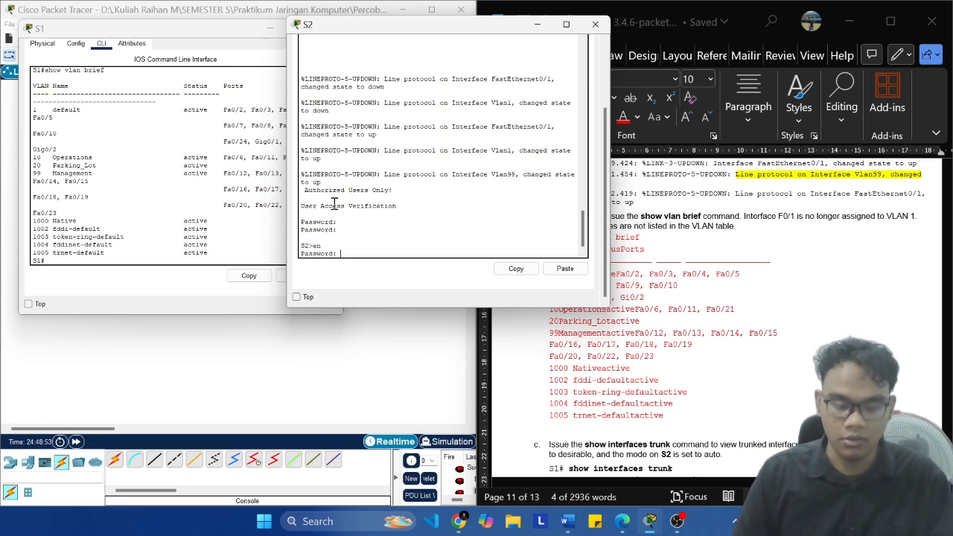
key(Return)
Step: Run show vlan brief on S2 and compare its default VLAN port list with the one on S1
text(show i)
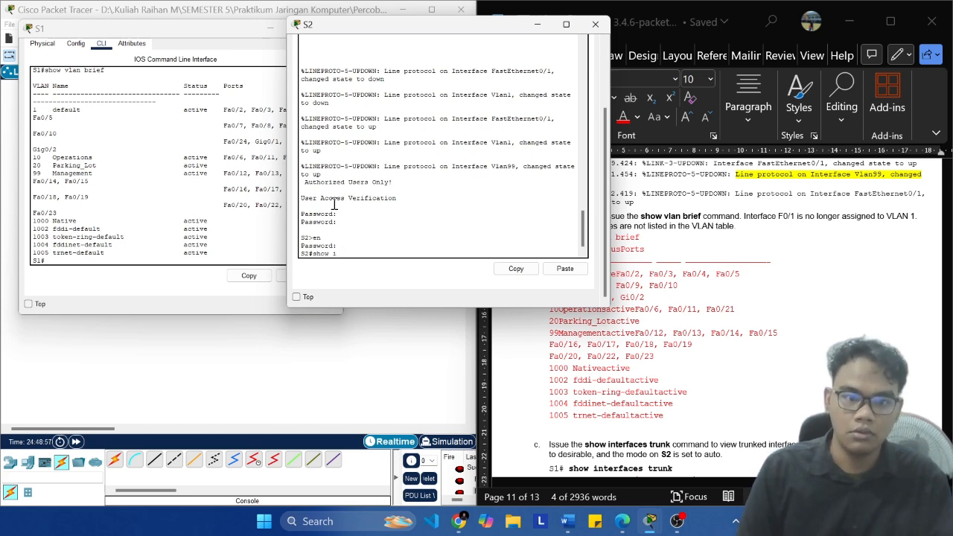
text(p vlan brief)
key(Return)
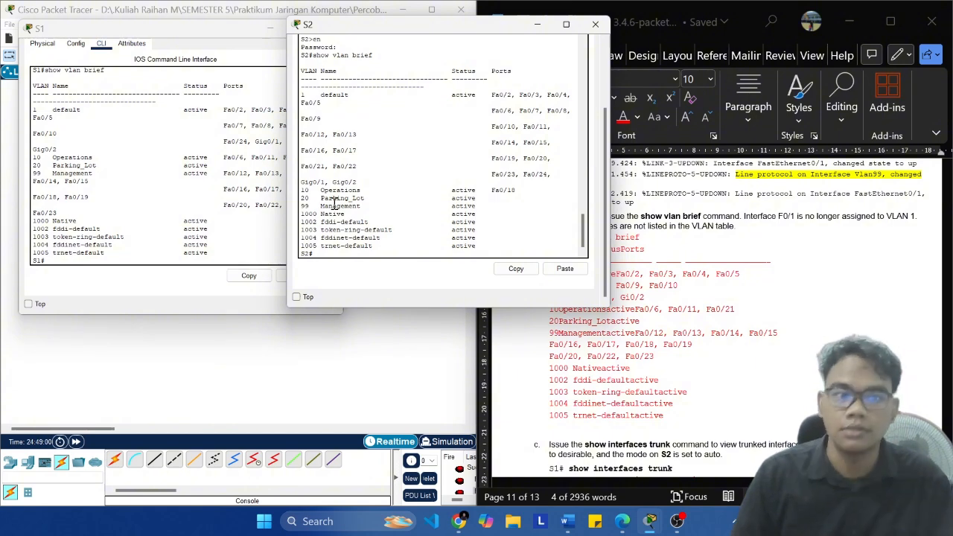
click(255, 102)
click(447, 49)
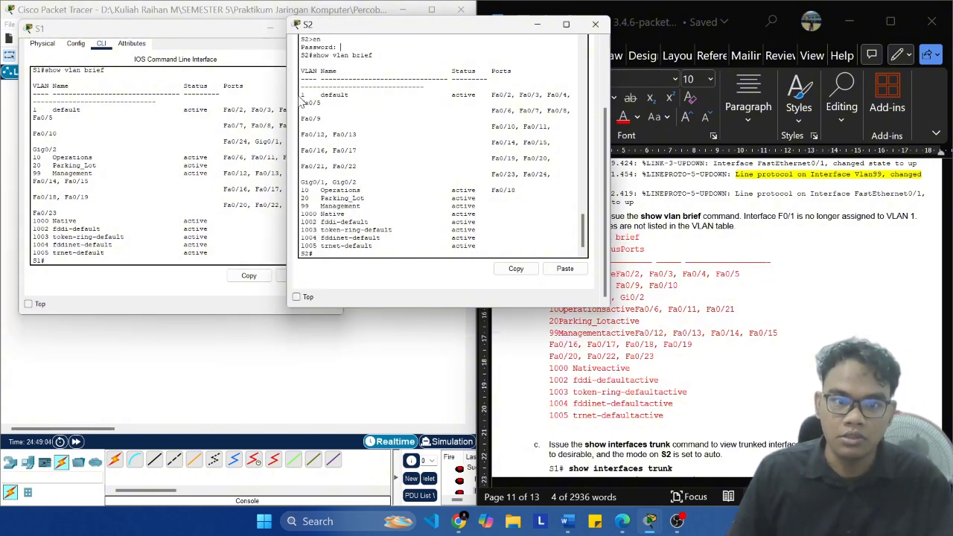
drag(303, 96, 557, 103)
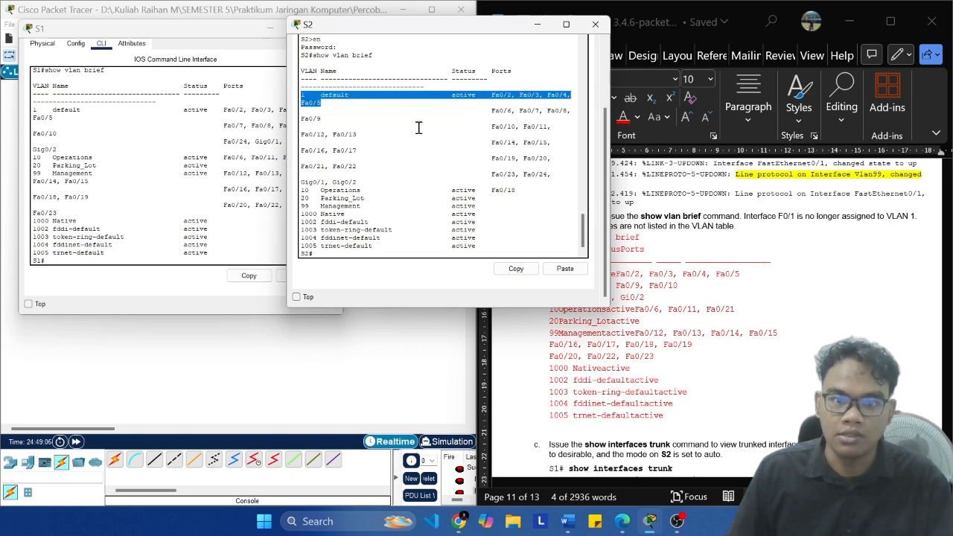
click(115, 121)
drag(34, 109, 320, 112)
Step: Read Step 1c in the lab document and run show interface trunk on S1, checking the Fa0/1 row
click(758, 269)
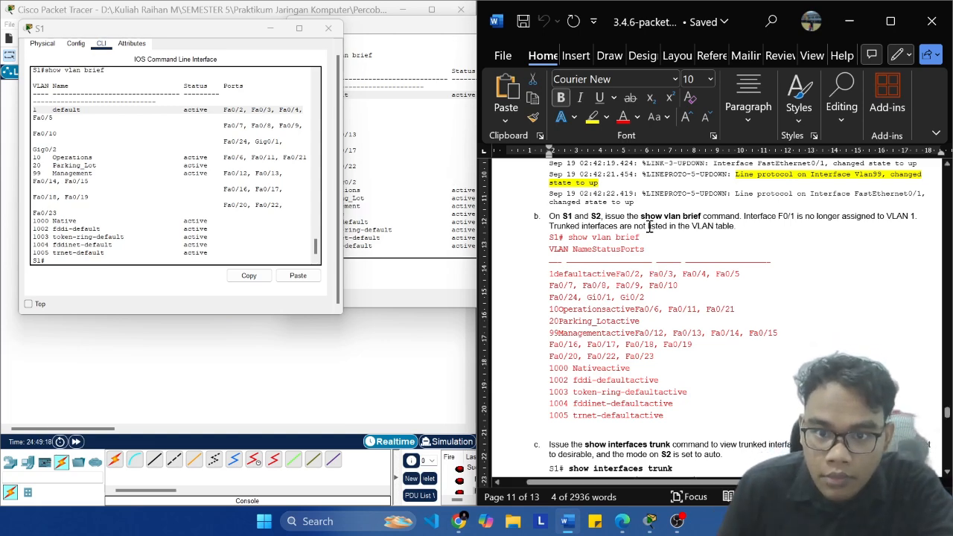
scroll(648, 227, down, 1)
scroll(663, 238, up, 3)
scroll(686, 257, down, 4)
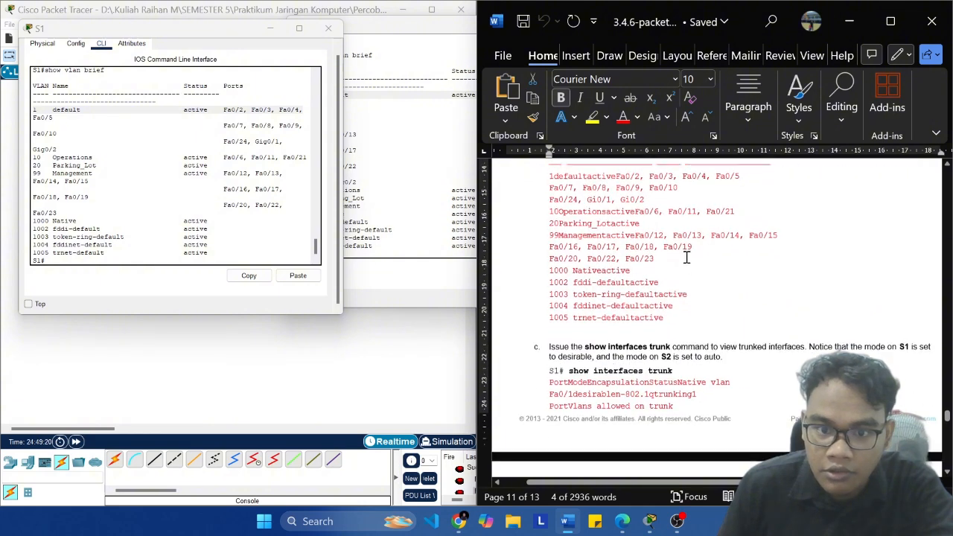
scroll(687, 257, down, 2)
click(205, 221)
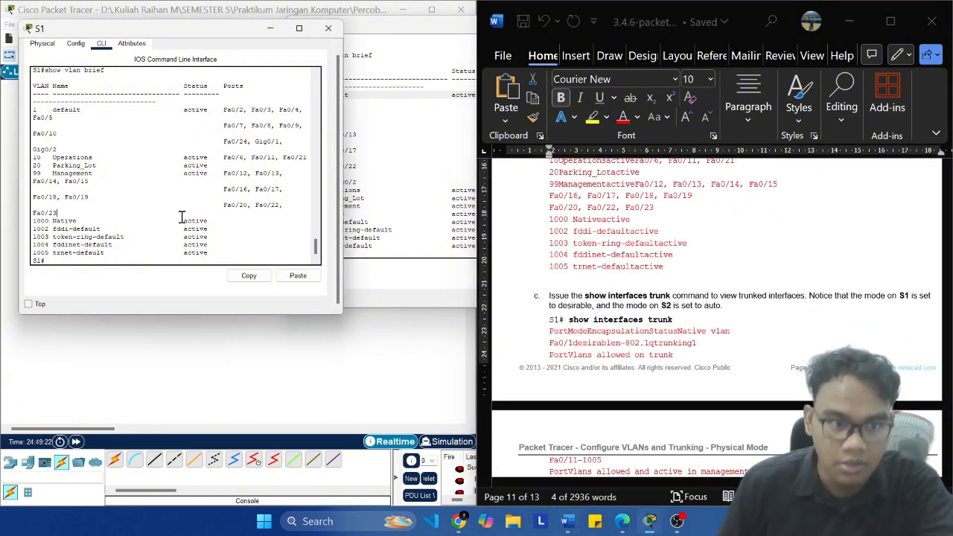
text(show)
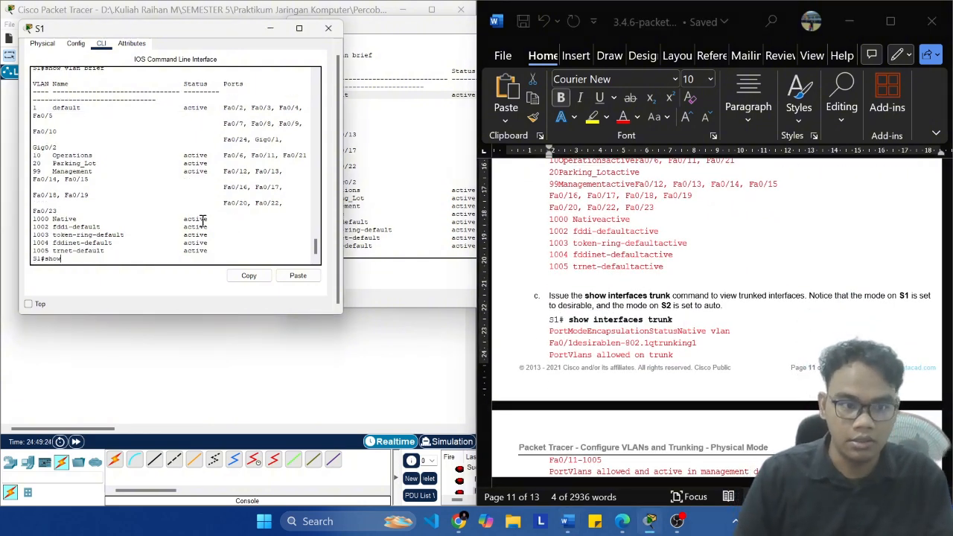
text( c)
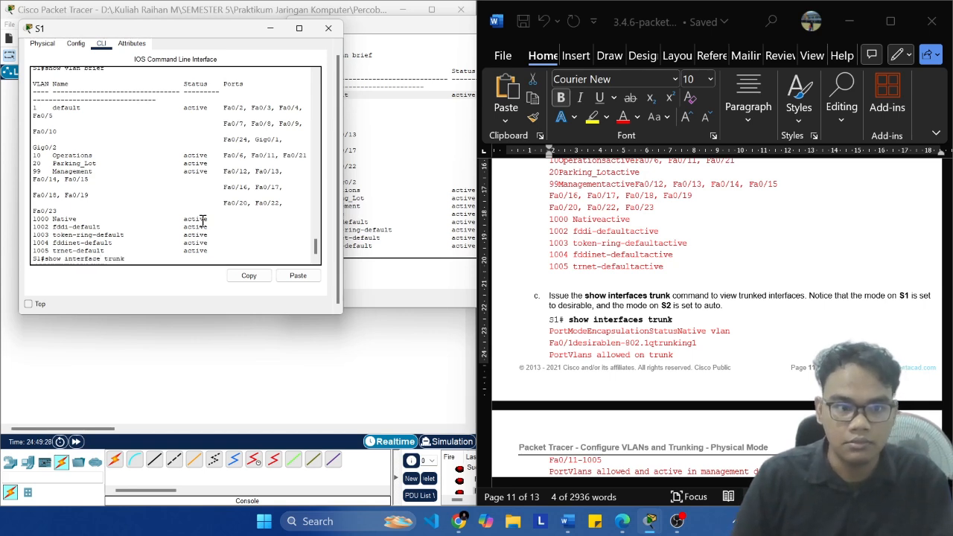
key(Return)
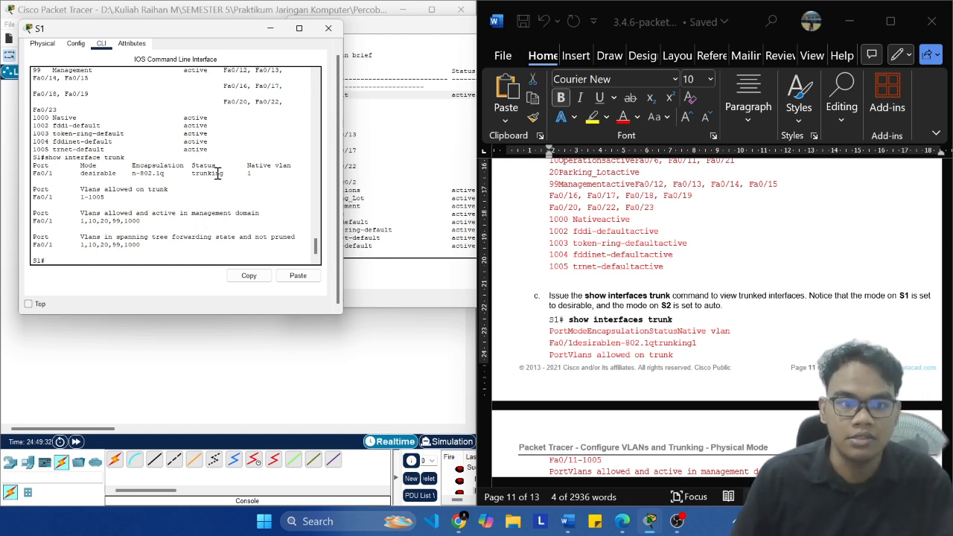
drag(224, 176, 81, 180)
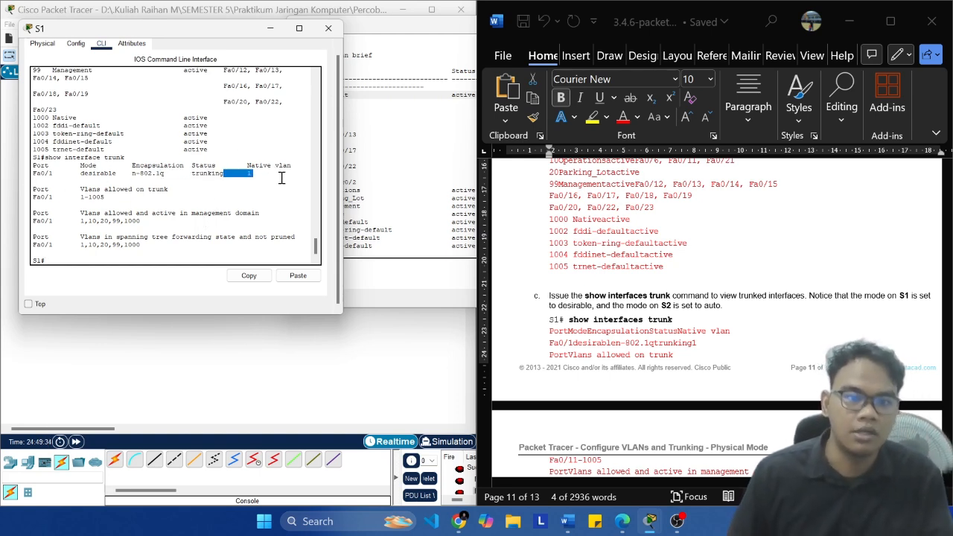
Step: Run show interface trunk on S2
click(408, 176)
key(Up)
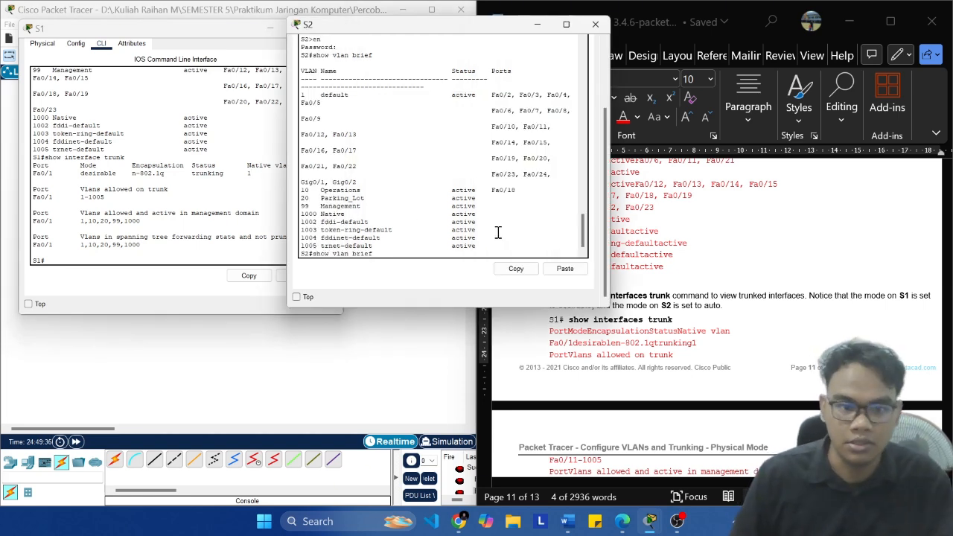
key(BackSpace)
key(BackSpace)
key(BackSpace)
key(BackSpace)
key(BackSpace)
key(BackSpace)
key(BackSpace)
key(BackSpace)
key(BackSpace)
key(BackSpace)
key(BackSpace)
key(BackSpace)
key(BackSpace)
key(BackSpace)
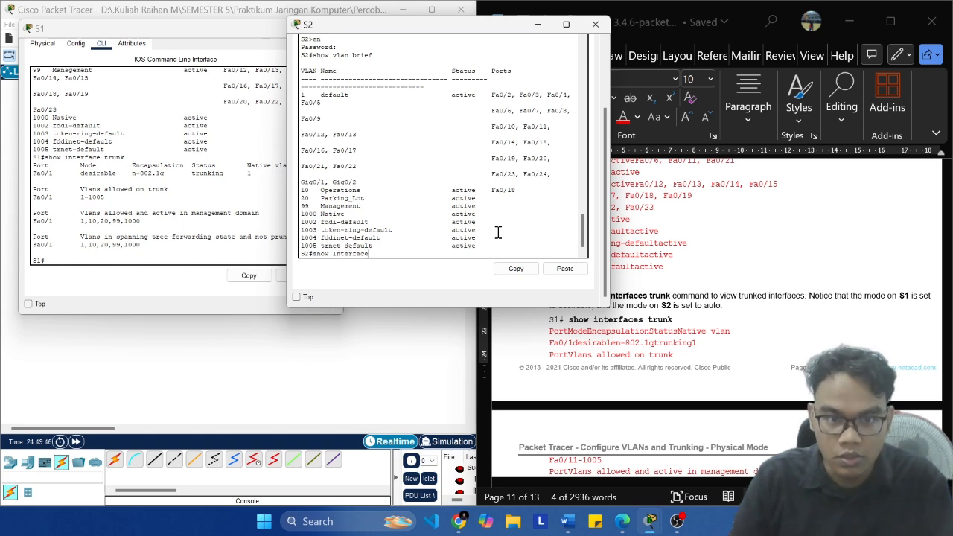
key(Return)
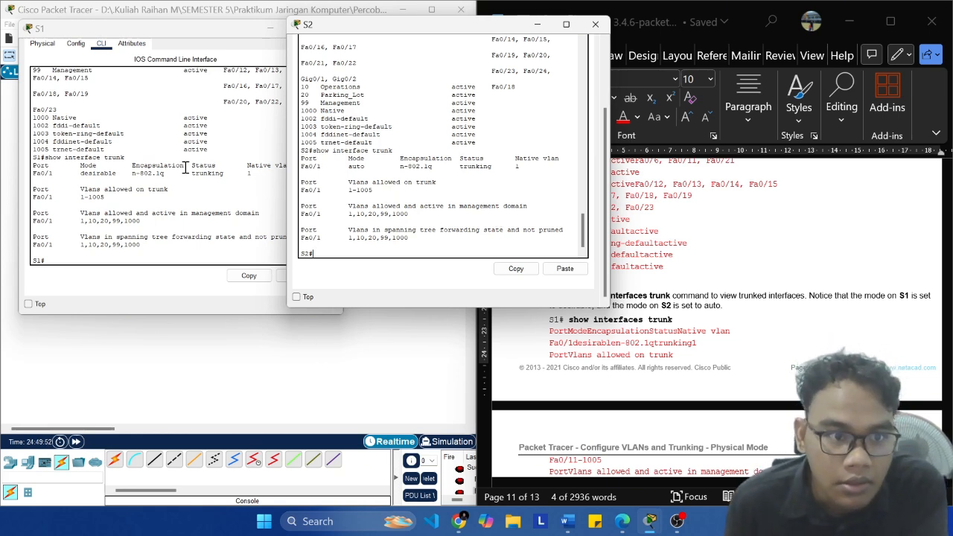
Step: Compare Fa0/1's trunk mode and status on S1 and S2, and move S2's console window closer to S1's
click(78, 183)
click(521, 145)
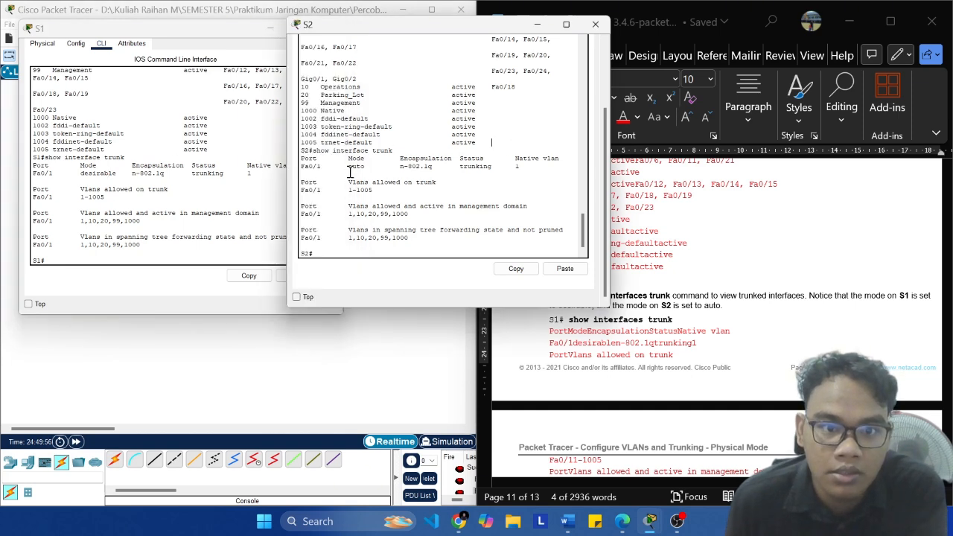
drag(350, 172, 367, 170)
click(457, 168)
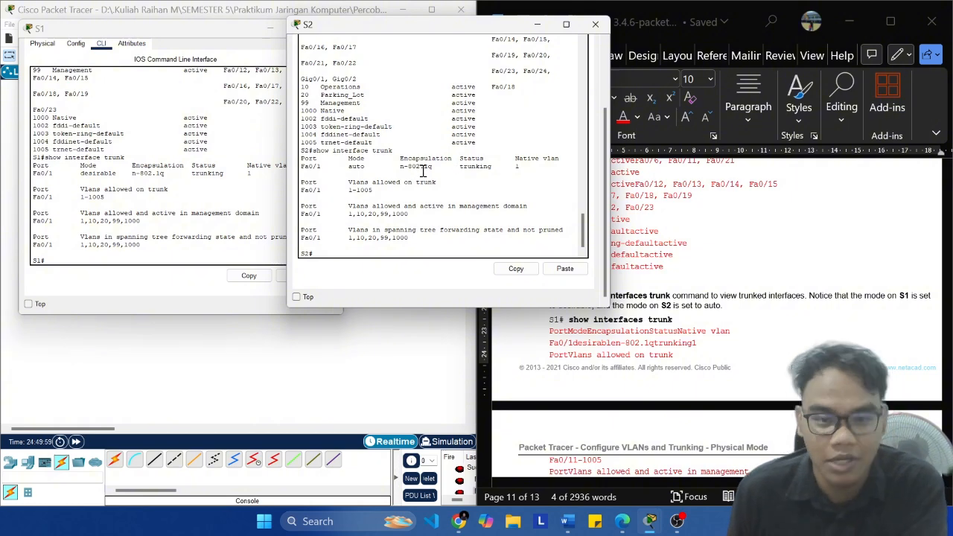
drag(467, 168, 485, 169)
click(474, 179)
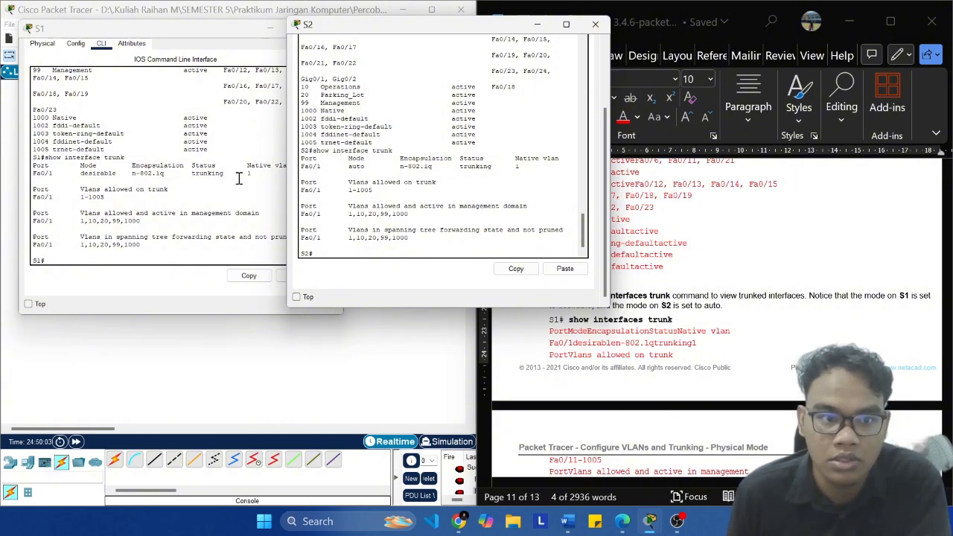
click(237, 177)
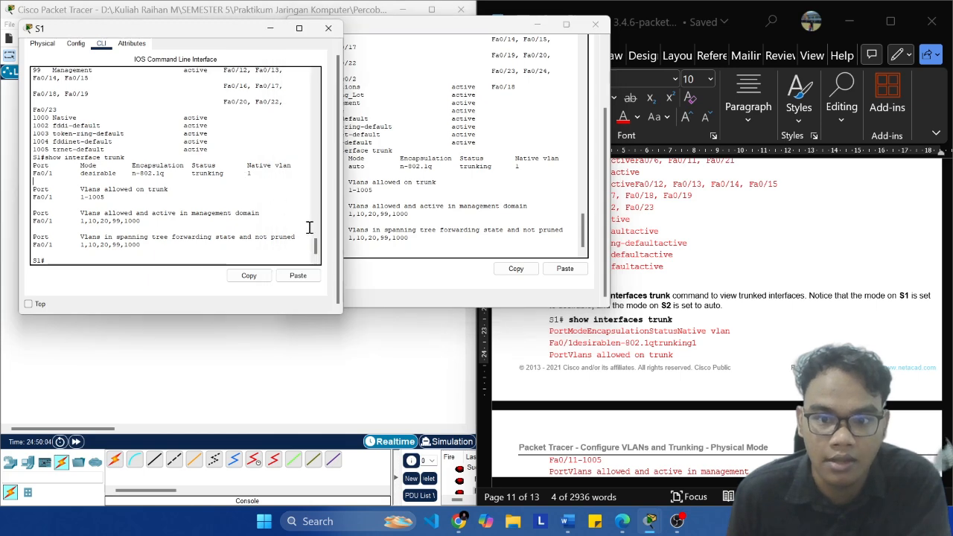
click(479, 207)
drag(446, 30, 405, 23)
click(211, 97)
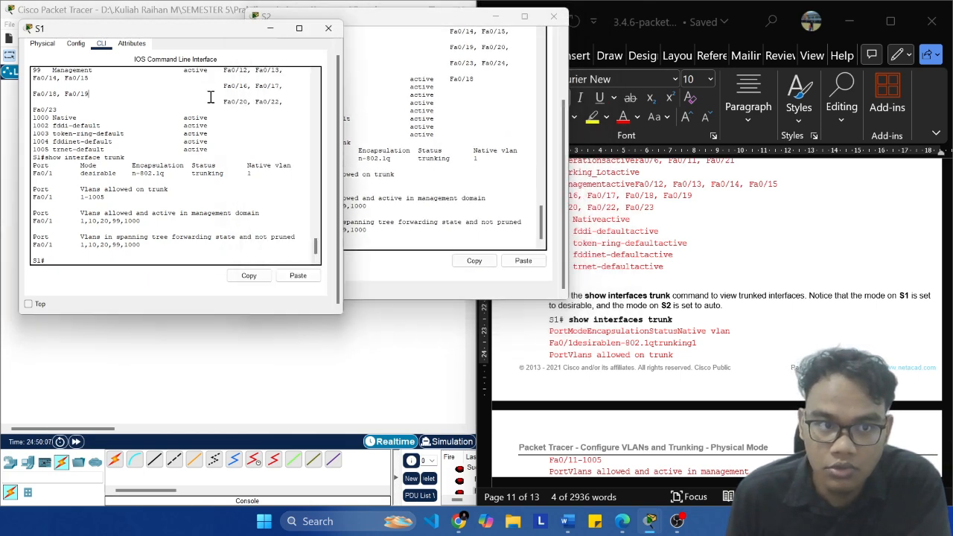
Step: Review the lab's expected trunk output for S1 and S2, the trunk note and the Step 1d ping questions
click(697, 315)
scroll(715, 310, down, 6)
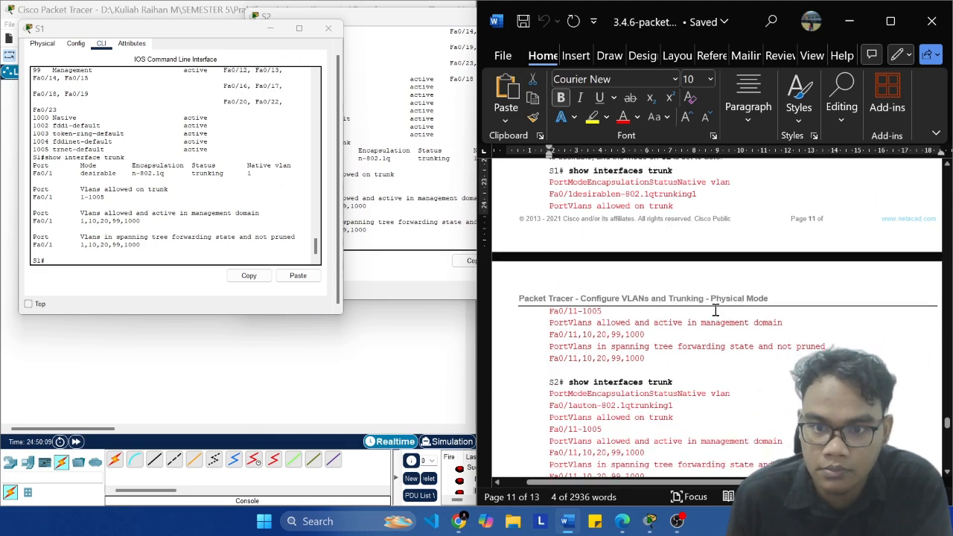
scroll(715, 310, down, 2)
scroll(715, 310, up, 3)
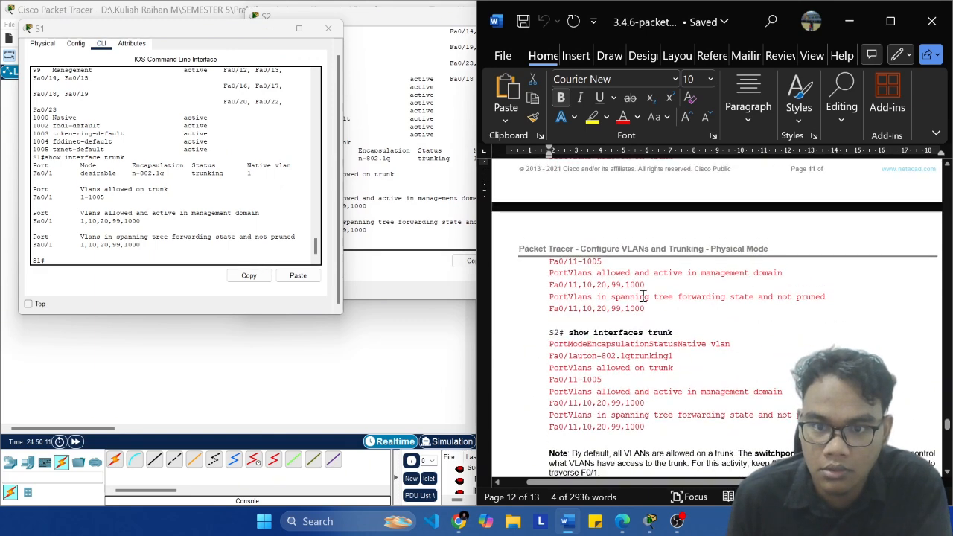
scroll(598, 295, down, 5)
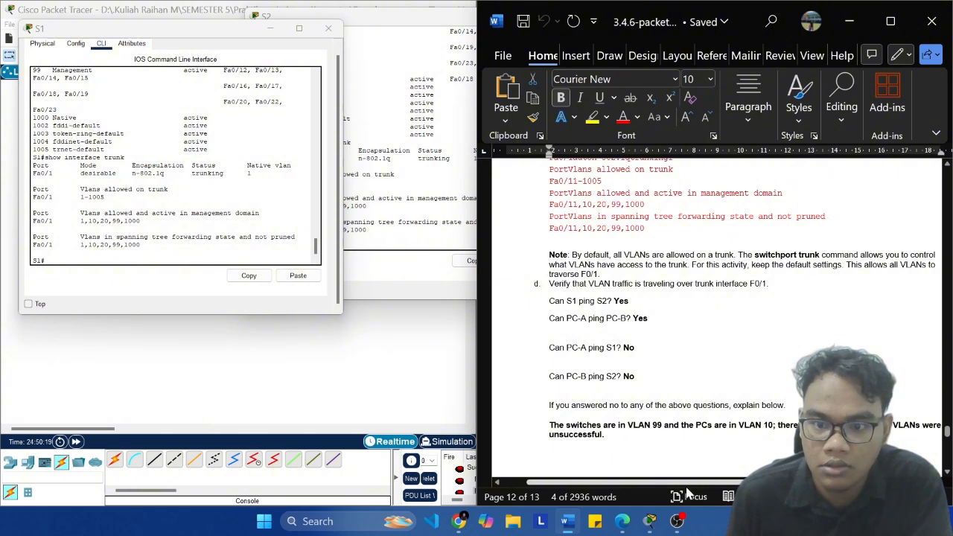
scroll(695, 493, right, 1)
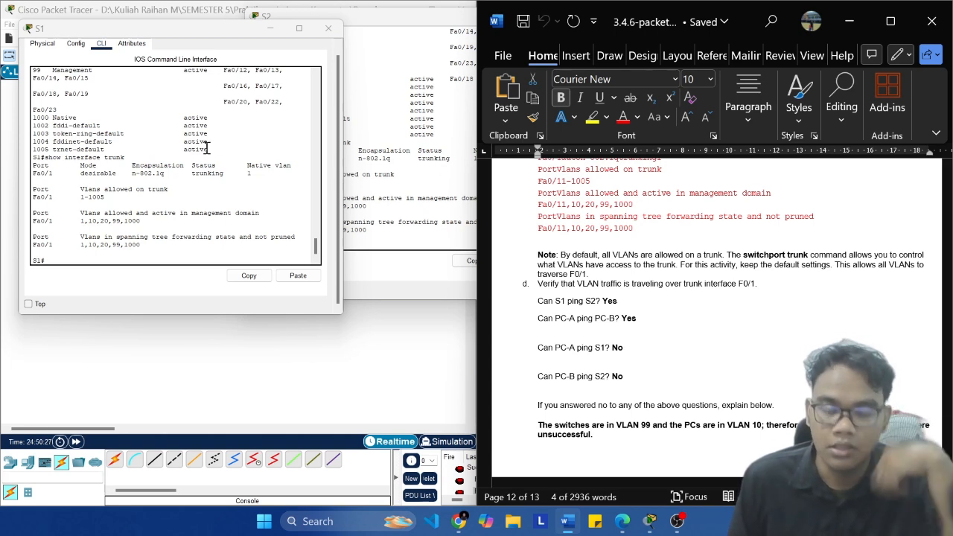
Step: Compare the trunk output on S1 and S2 again and reread the Step 1d ping questions in the lab document
click(396, 133)
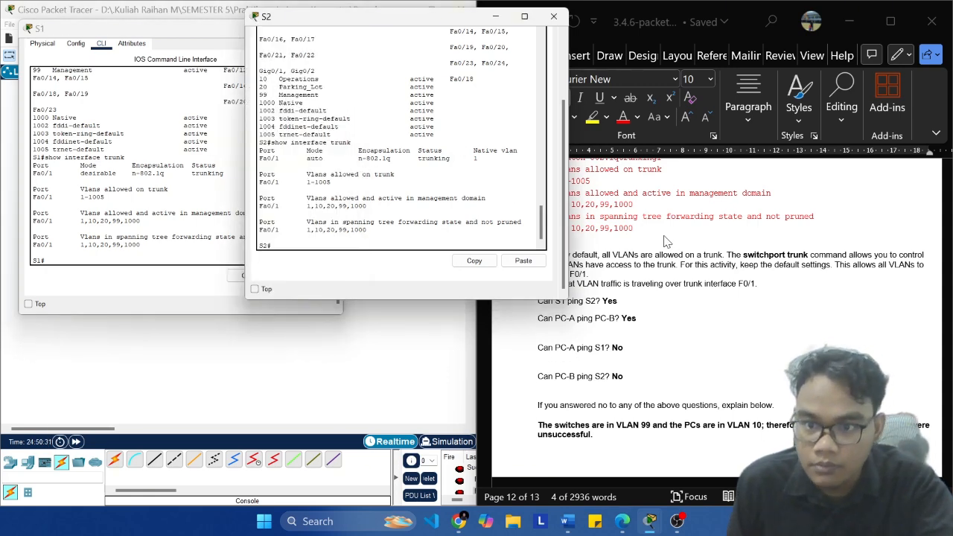
click(860, 283)
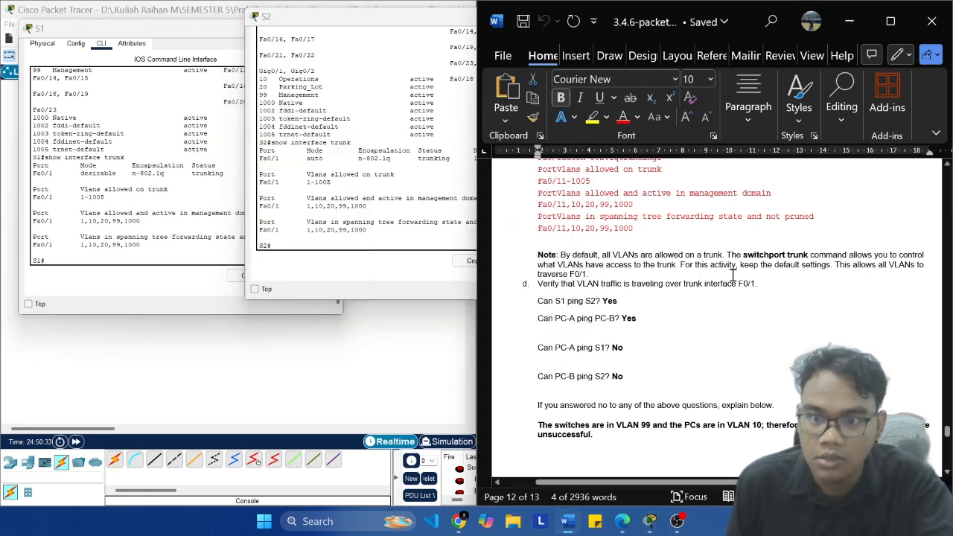
click(200, 179)
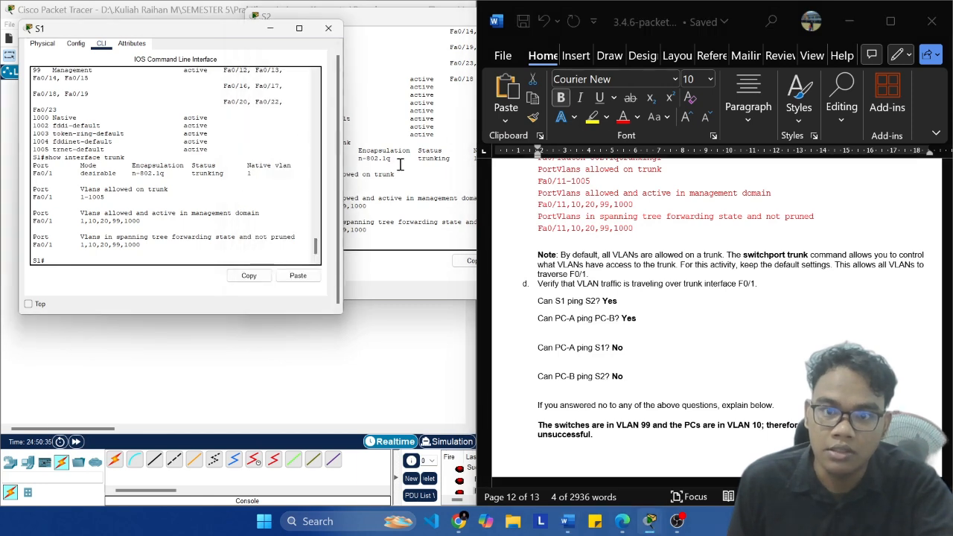
click(400, 164)
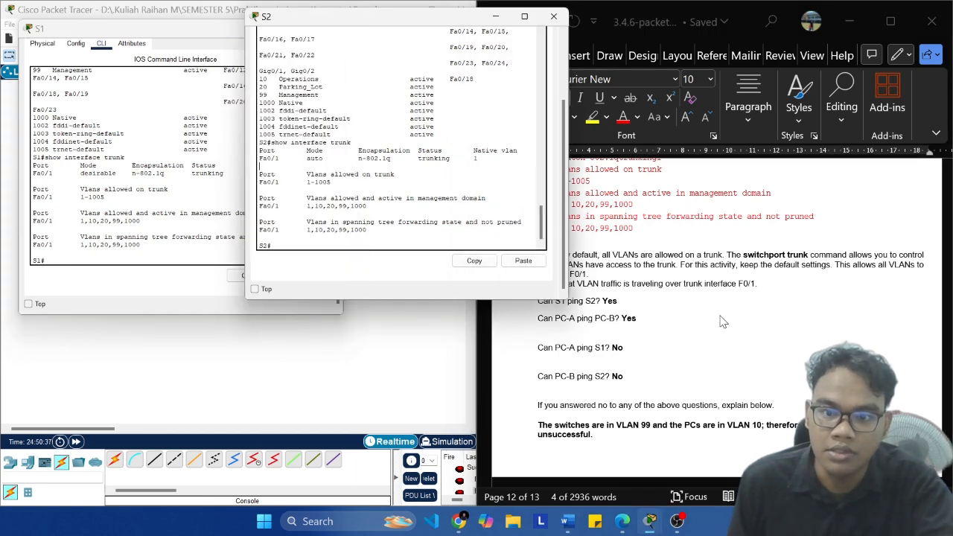
click(168, 180)
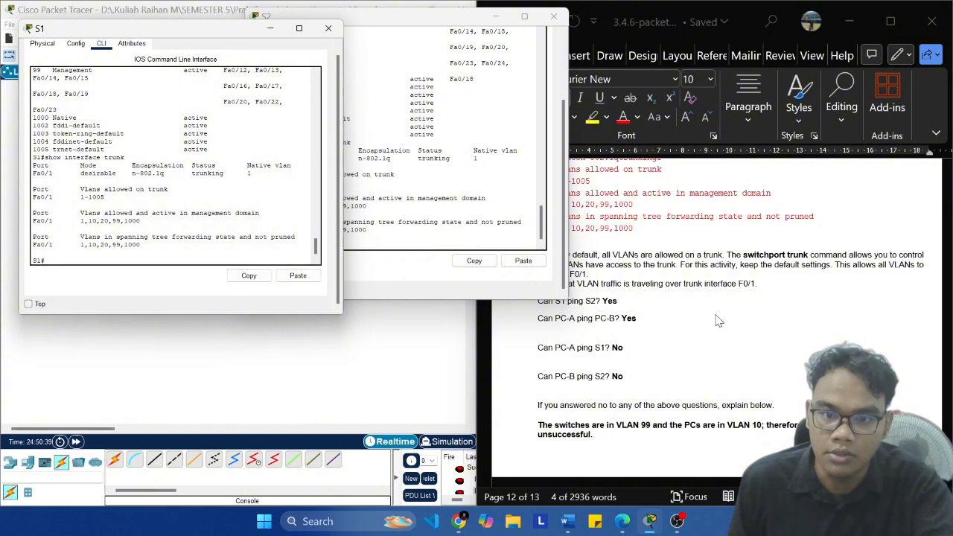
click(719, 320)
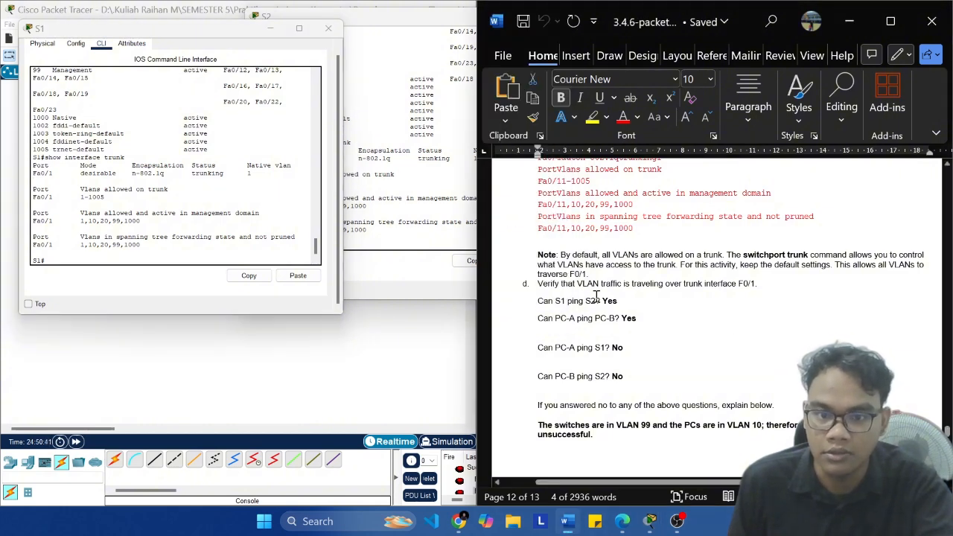
scroll(609, 296, down, 2)
scroll(613, 297, up, 2)
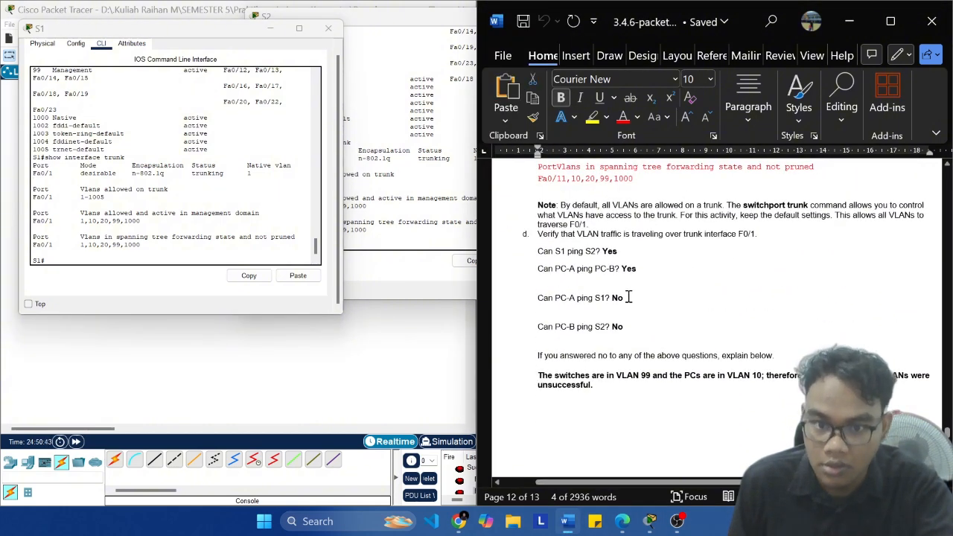
click(156, 255)
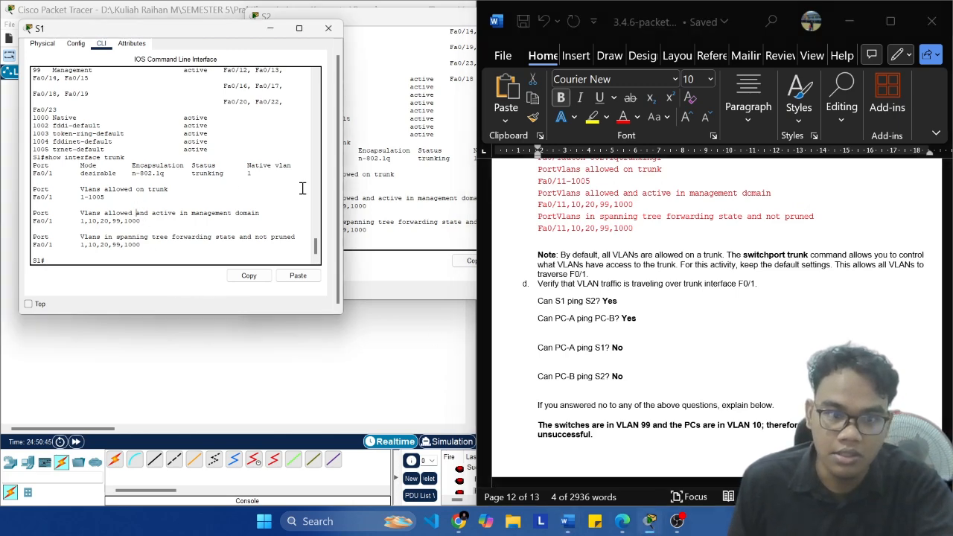
scroll(622, 286, down, 7)
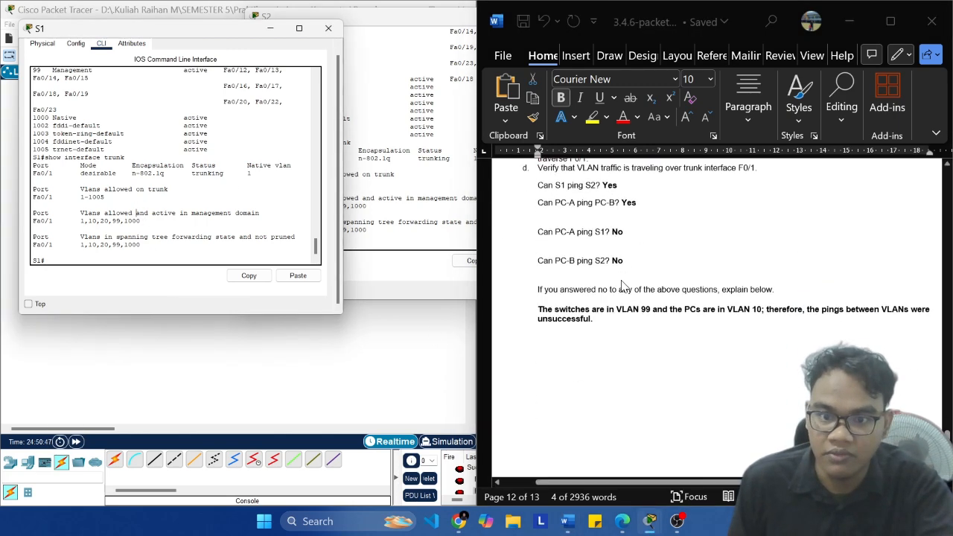
scroll(625, 286, up, 3)
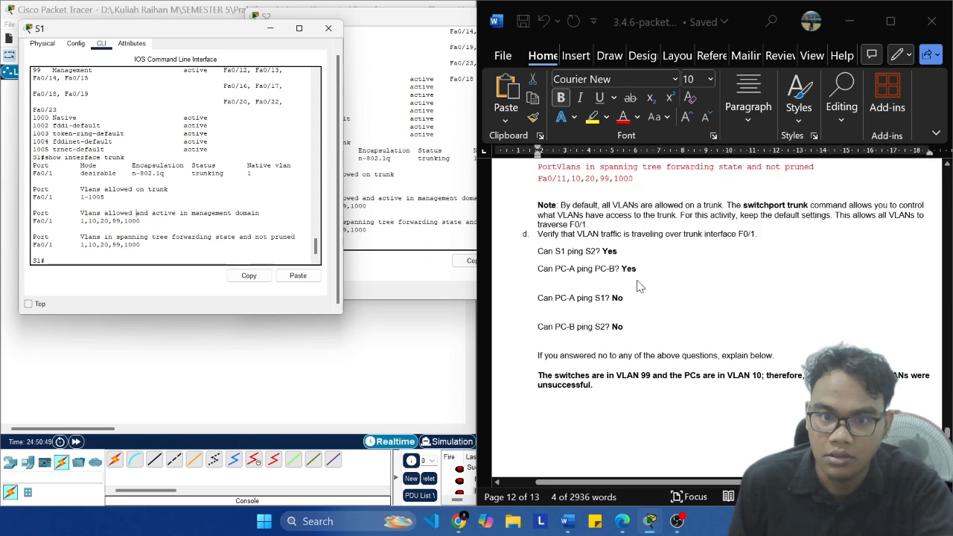
Step: Switch to Packet Tracer's main topology window, save the project and maximize the window
click(290, 367)
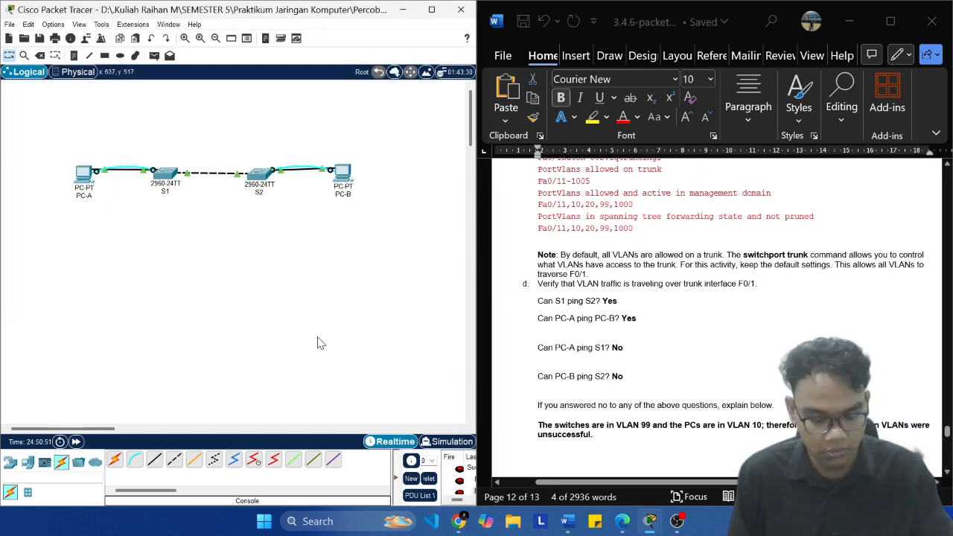
key(ctrl+s)
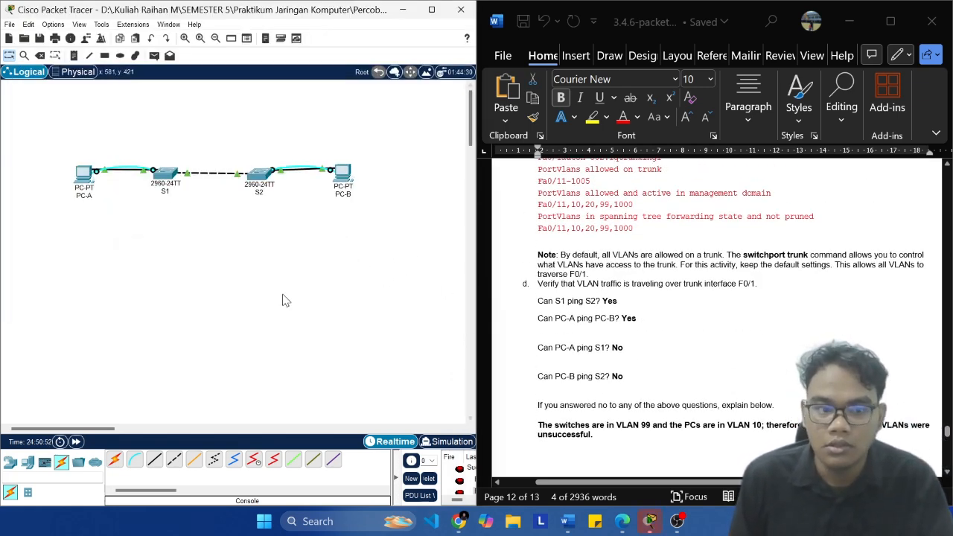
mouse_move(443, 16)
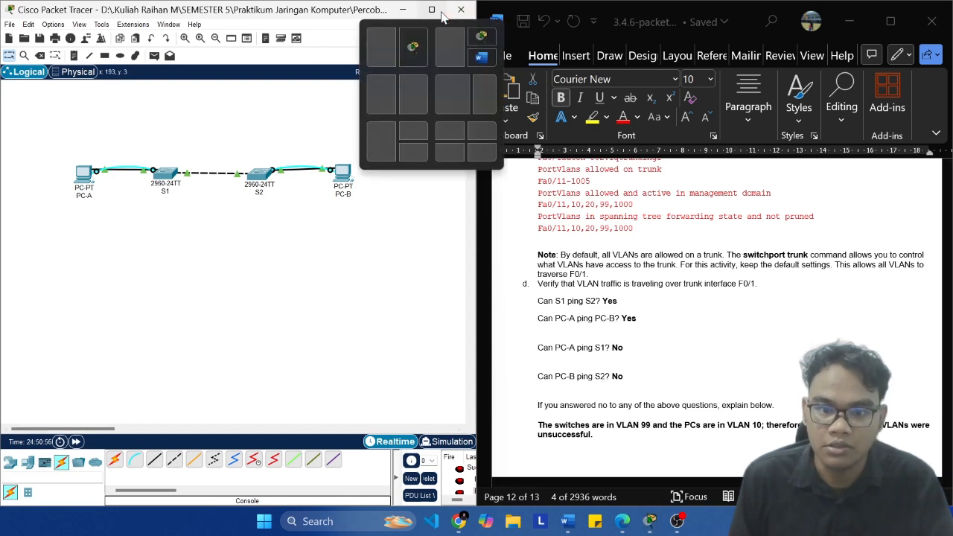
click(442, 13)
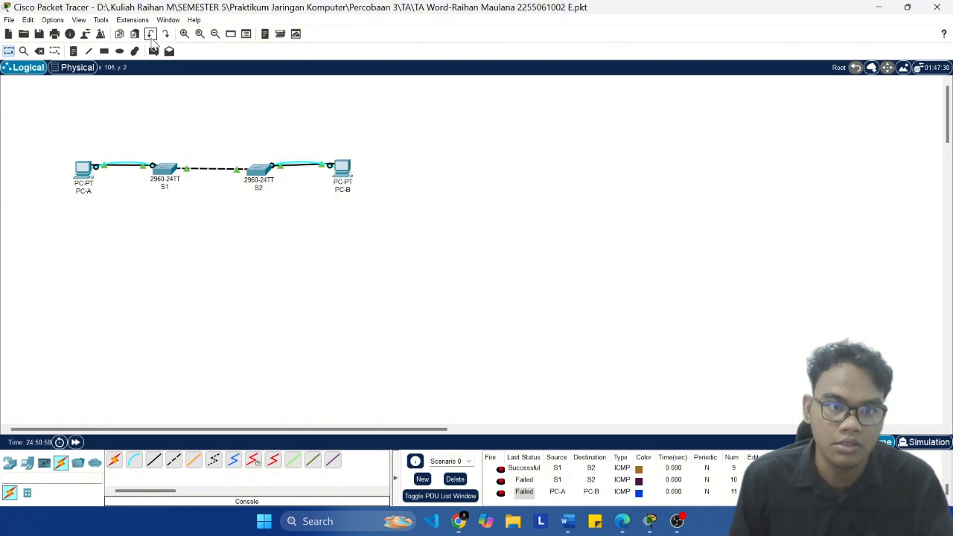
Step: Send a simple PDU from PC-A to PC-B to test their connectivity
click(153, 51)
click(83, 168)
click(343, 168)
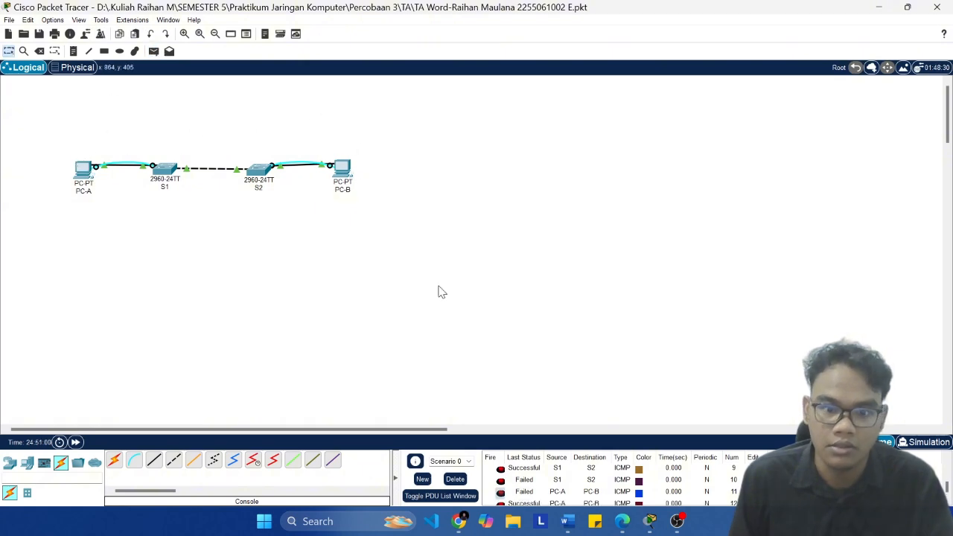
Step: Test connectivity from PC-A to switch S1 by sending three simple PDUs, checking the status of each
click(153, 51)
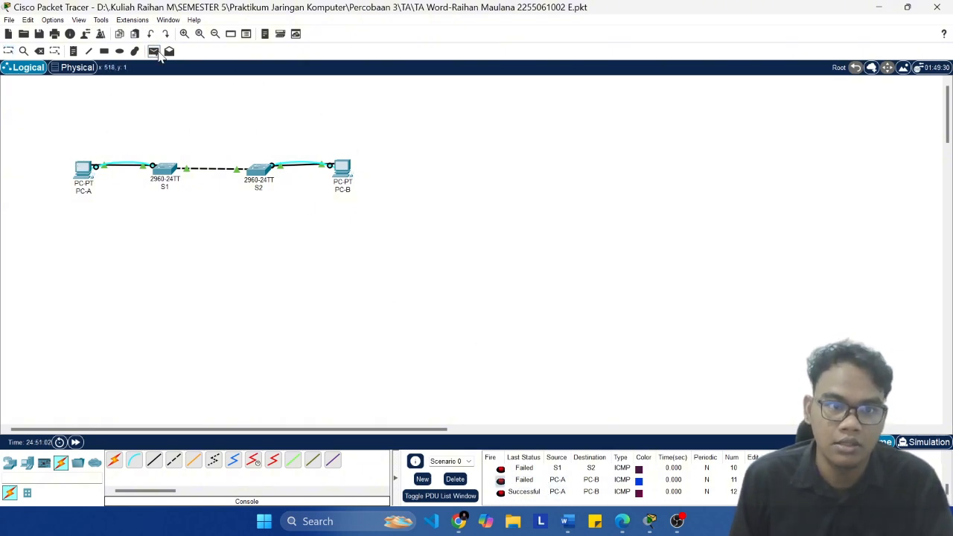
click(80, 178)
click(166, 169)
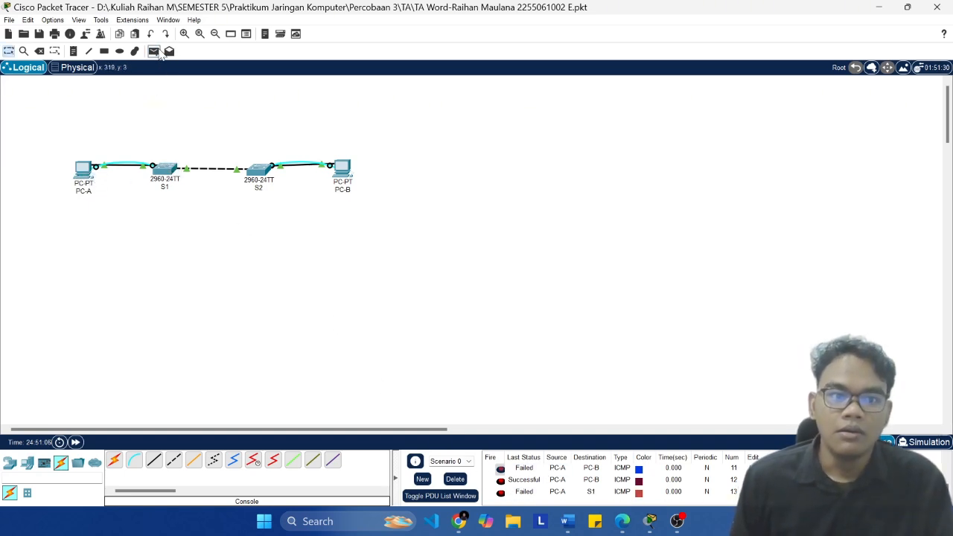
click(154, 51)
click(84, 173)
click(165, 169)
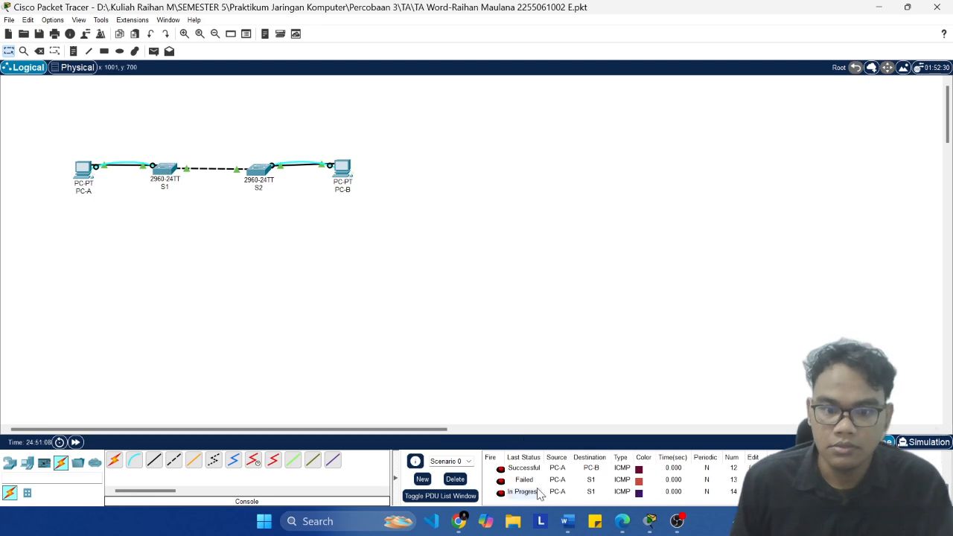
scroll(543, 503, down, 1)
click(153, 51)
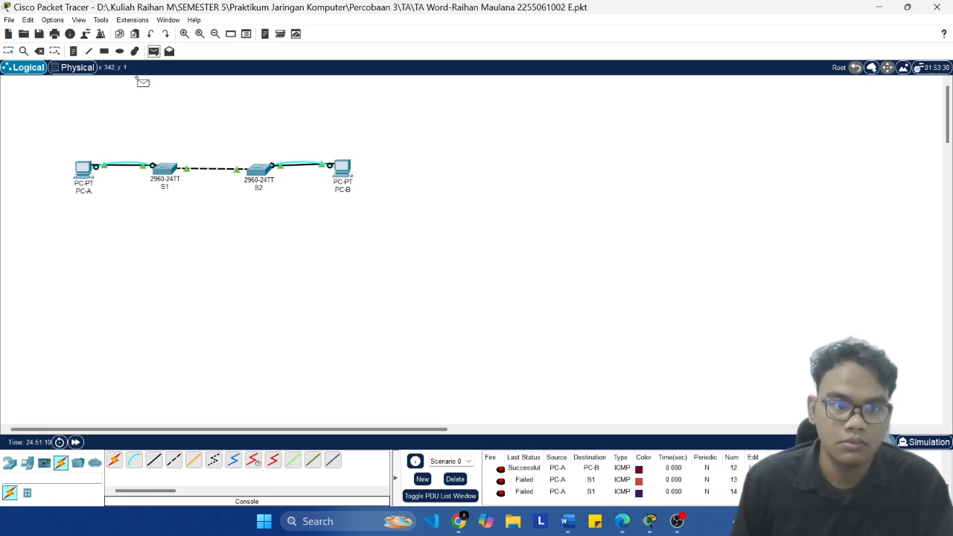
click(88, 176)
click(165, 169)
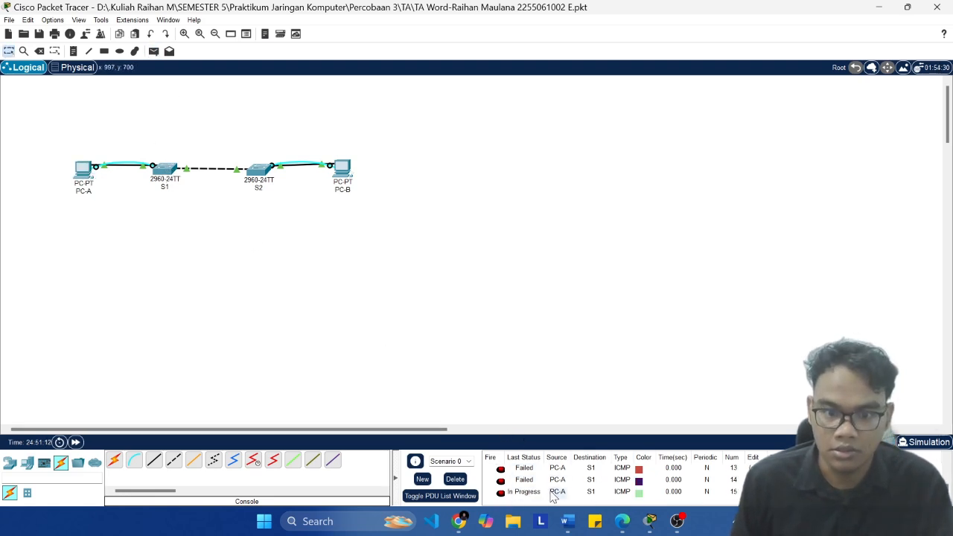
scroll(552, 497, down, 2)
Step: Send one simple PDU from PC-A to PC-B and another from PC-B back to PC-A
click(153, 50)
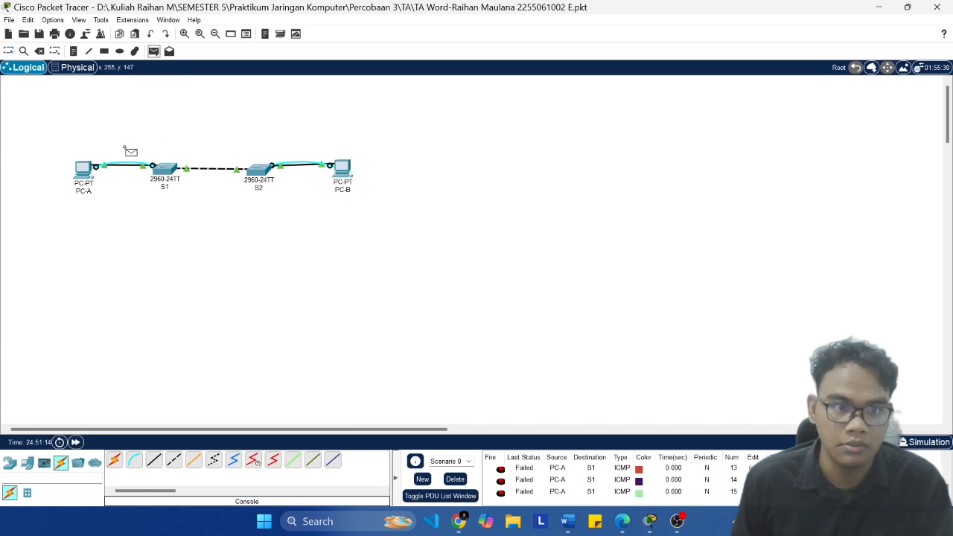
click(84, 171)
click(341, 167)
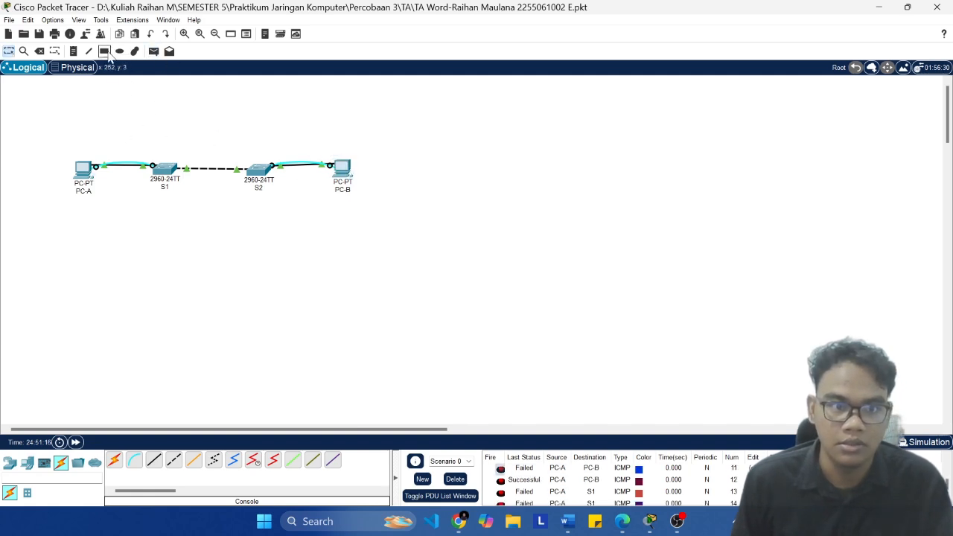
click(154, 51)
click(342, 170)
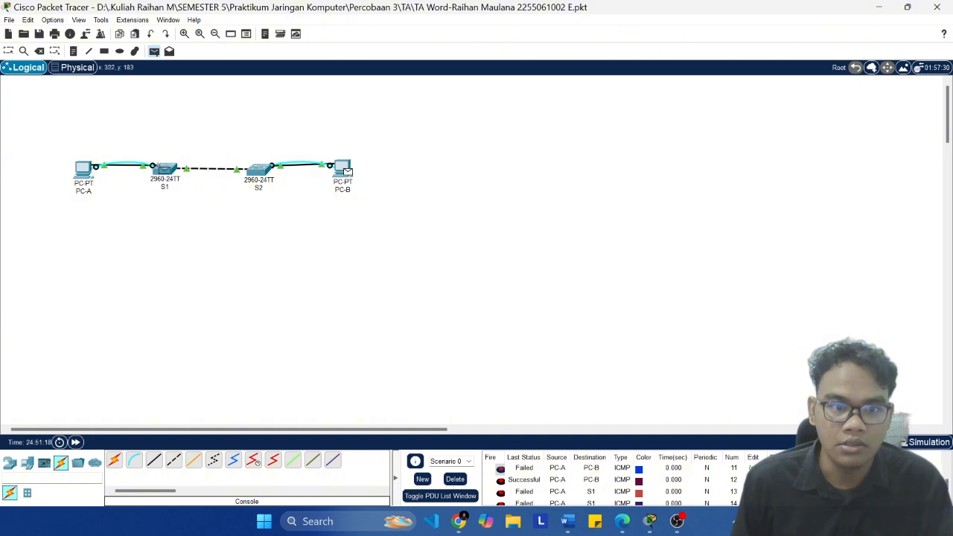
click(83, 172)
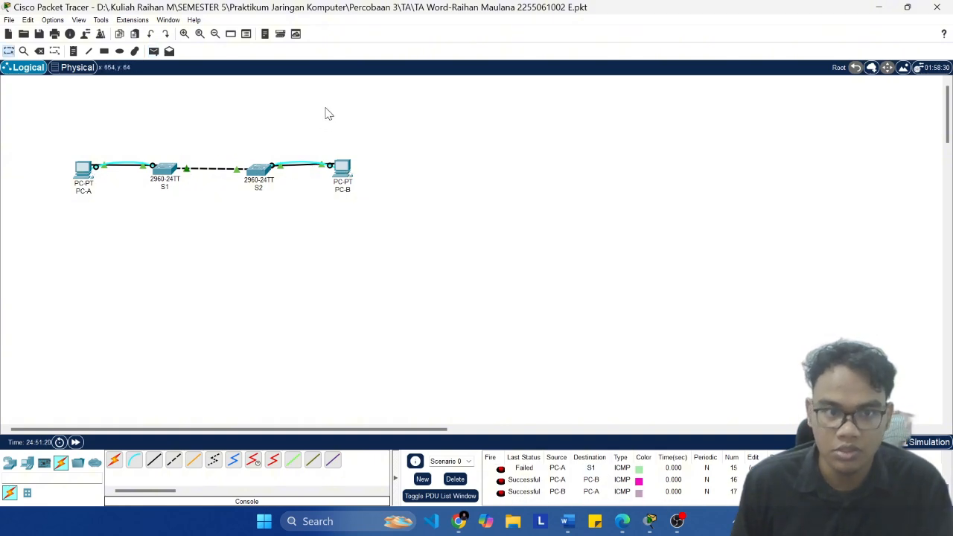
Step: Retest PC-A to S1 with two more simple PDUs, saving the project between the two tests
click(153, 50)
click(83, 170)
click(171, 170)
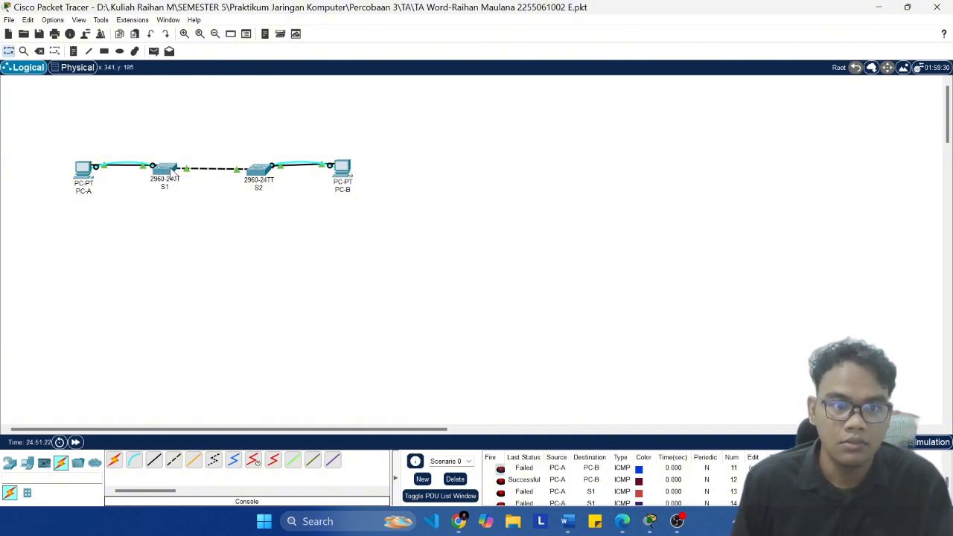
scroll(588, 488, down, 2)
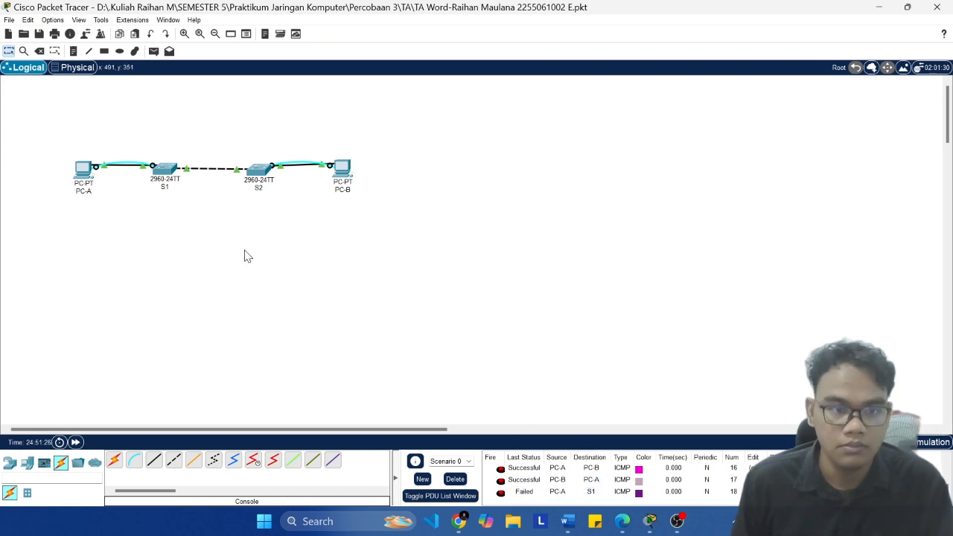
key(ctrl+s)
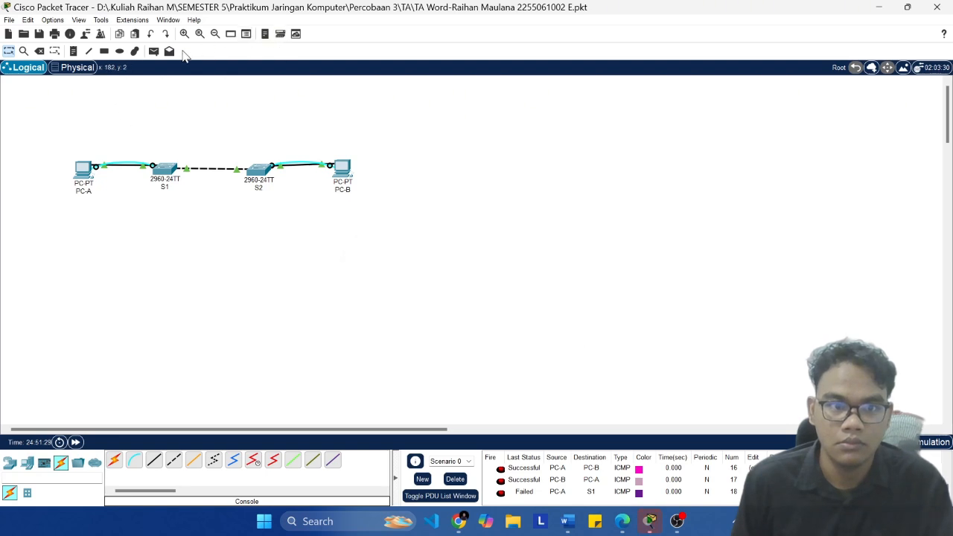
click(84, 170)
click(166, 170)
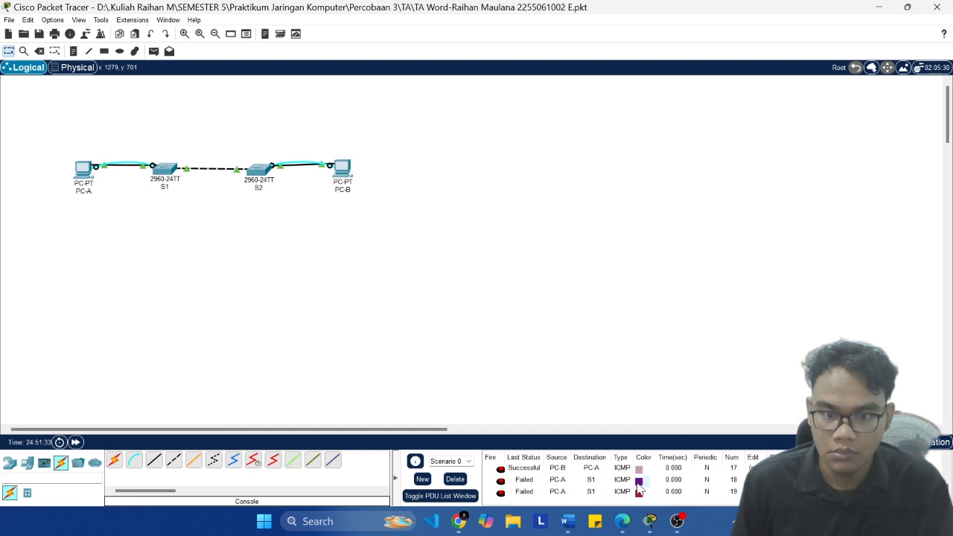
Step: Check the Step 1d questions in the Word lab document, and send a simple PDU from PC-B to S2 in Packet Tracer
mouse_move(568, 521)
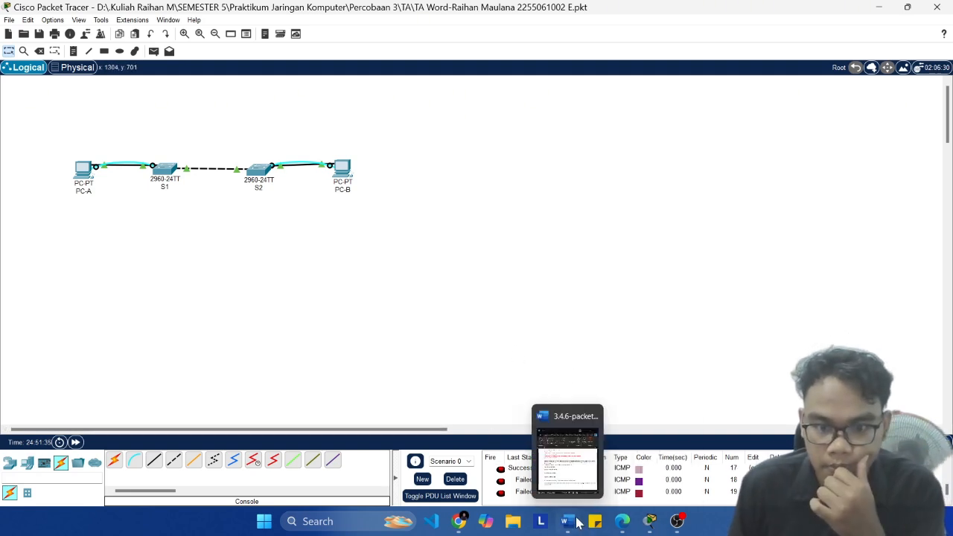
click(570, 473)
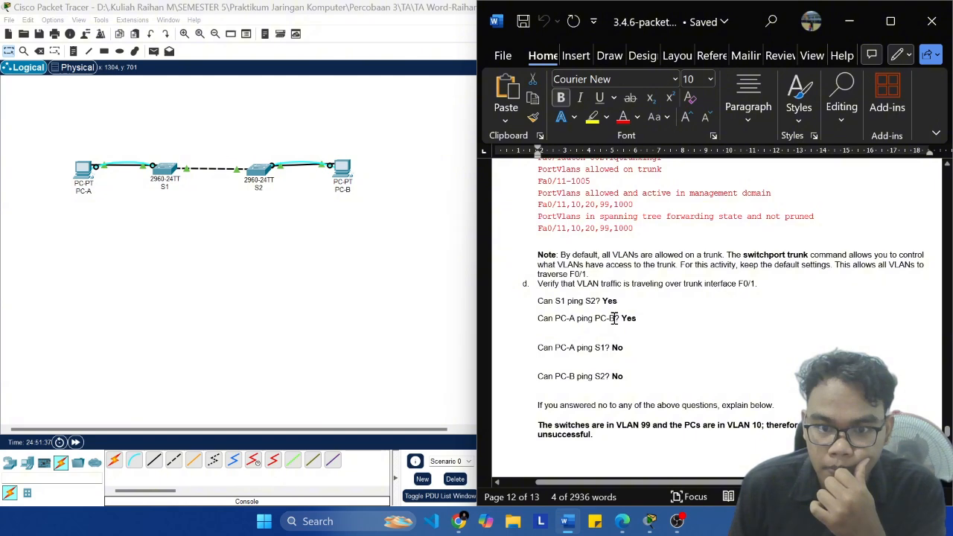
click(298, 246)
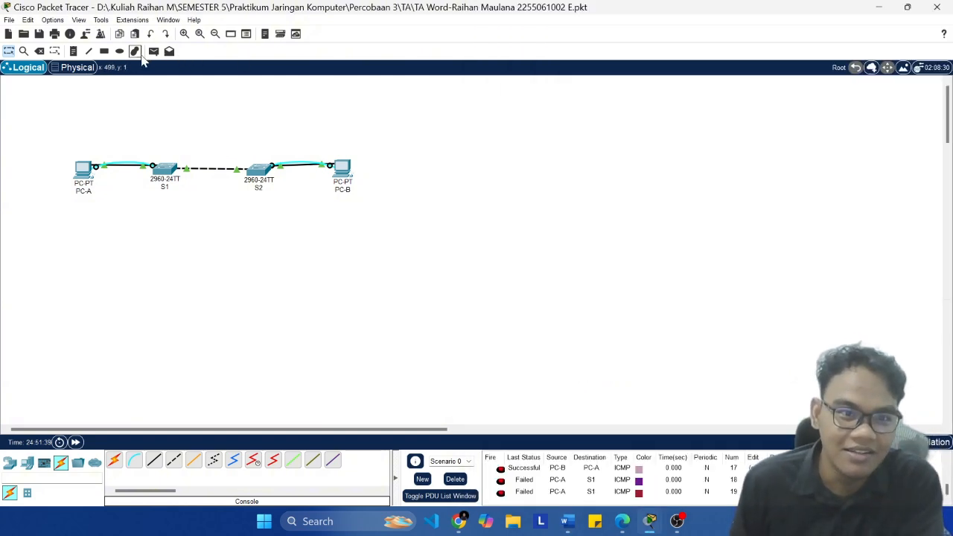
click(152, 55)
click(342, 170)
click(262, 171)
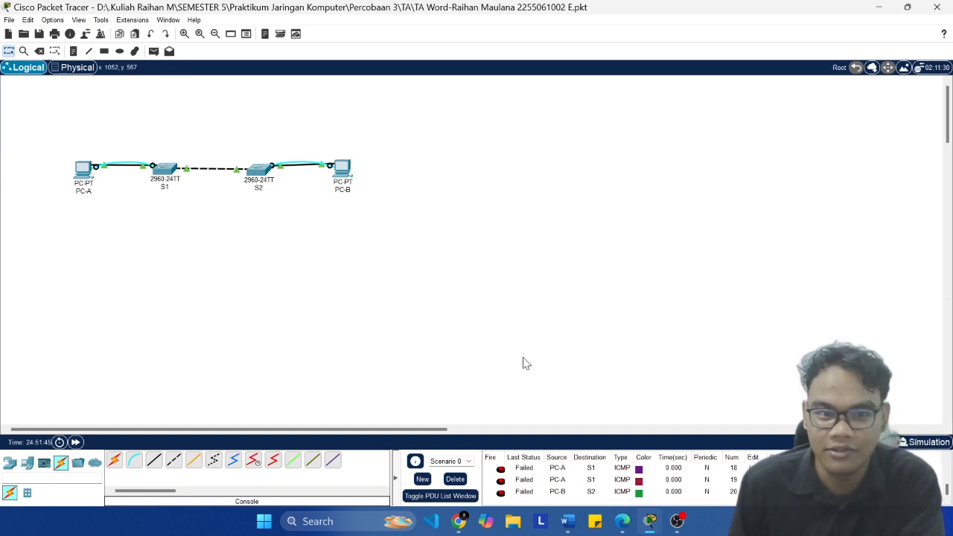
Step: Consult the Word document's Step 1d answers, and send a simple PDU from S1 to S2 in Packet Tracer
click(567, 522)
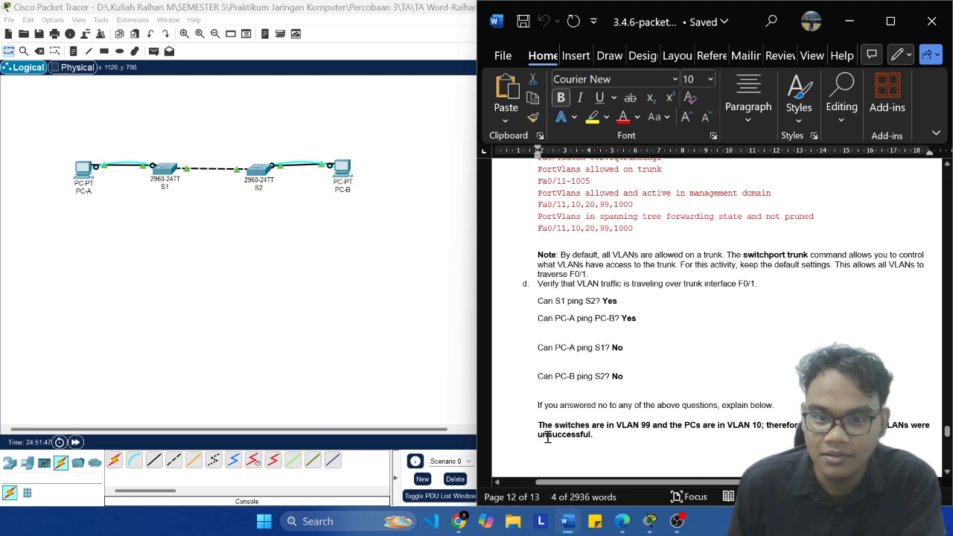
click(226, 146)
click(153, 50)
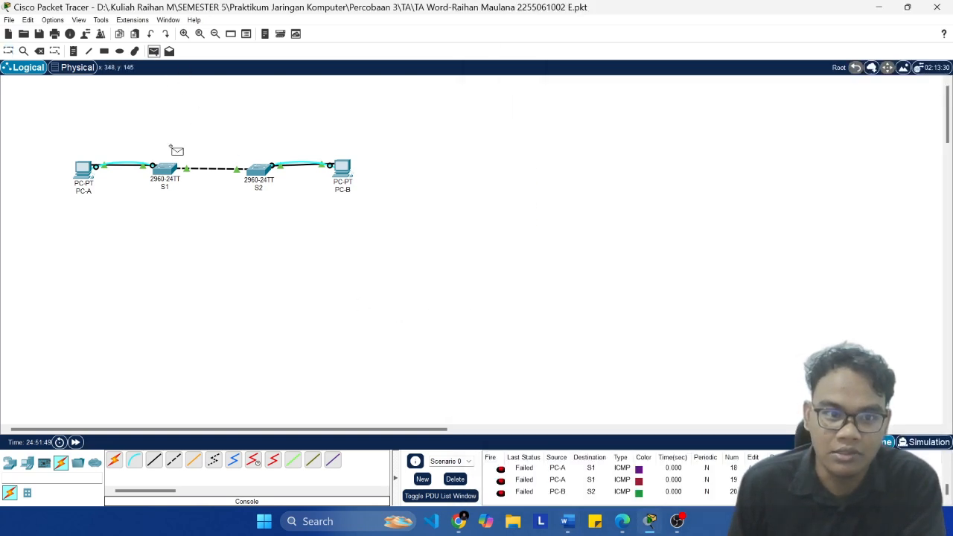
click(170, 171)
click(259, 178)
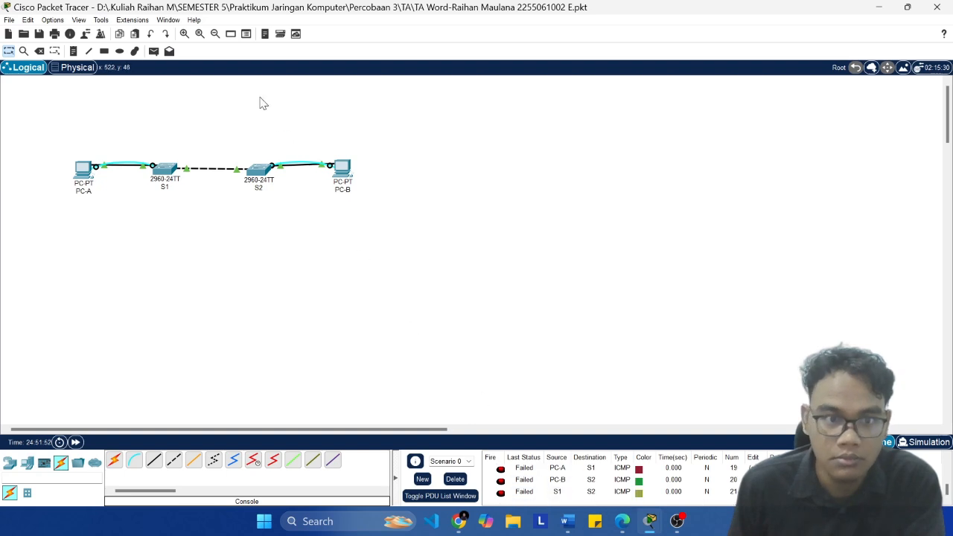
Step: Send another simple PDU from S1 to S2 and check its status in the PDU list
click(153, 51)
click(170, 179)
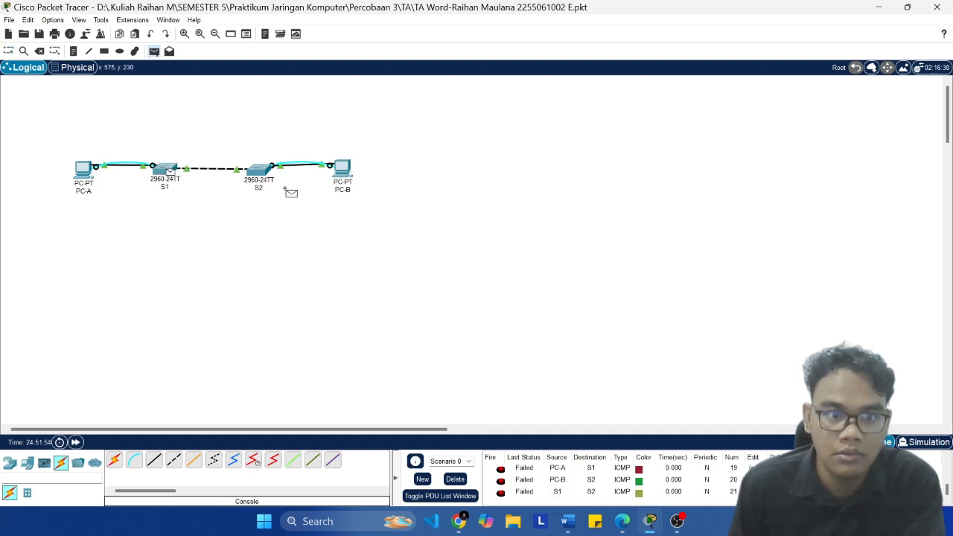
click(260, 173)
scroll(568, 417, down, 8)
scroll(572, 479, down, 5)
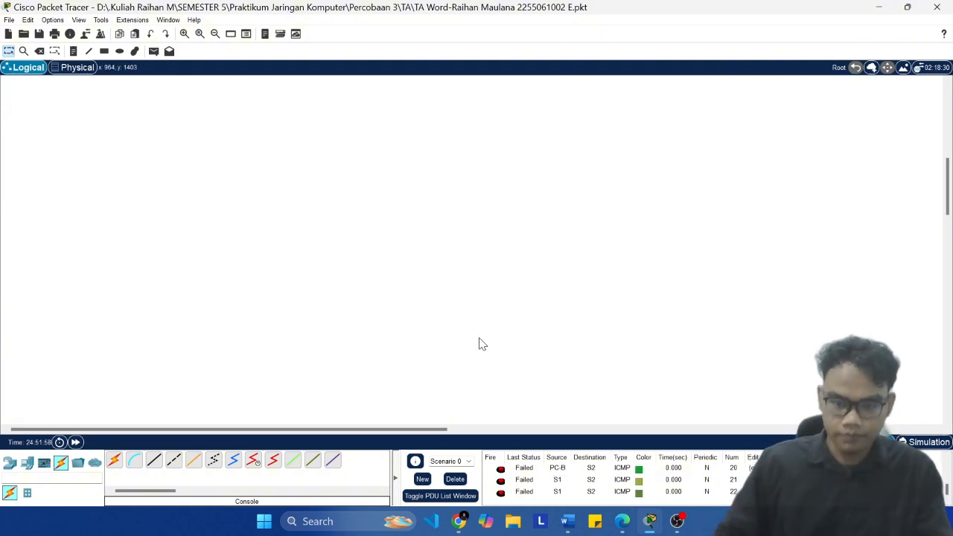
scroll(301, 318, up, 8)
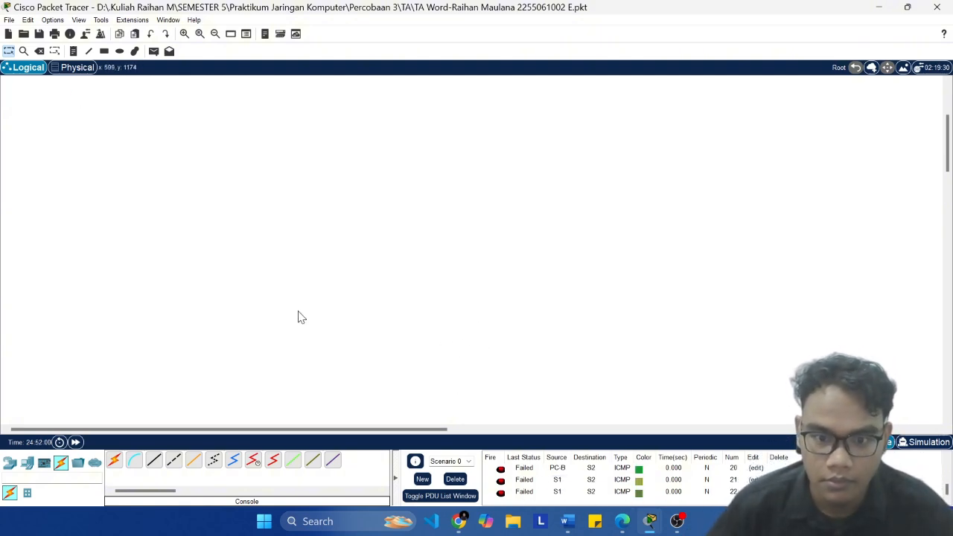
Step: Retest S1 to S2 with two further simple PDUs
click(153, 51)
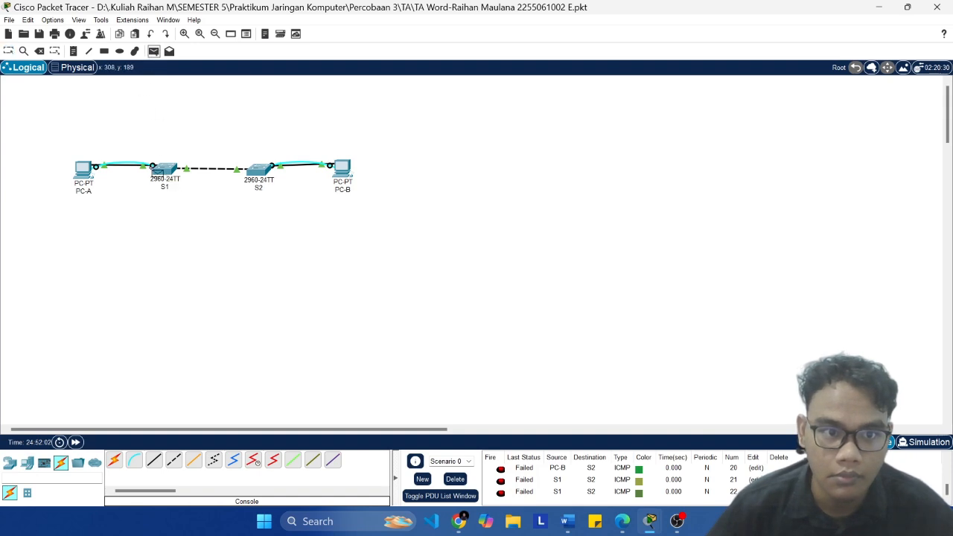
click(164, 170)
click(261, 170)
scroll(535, 499, down, 3)
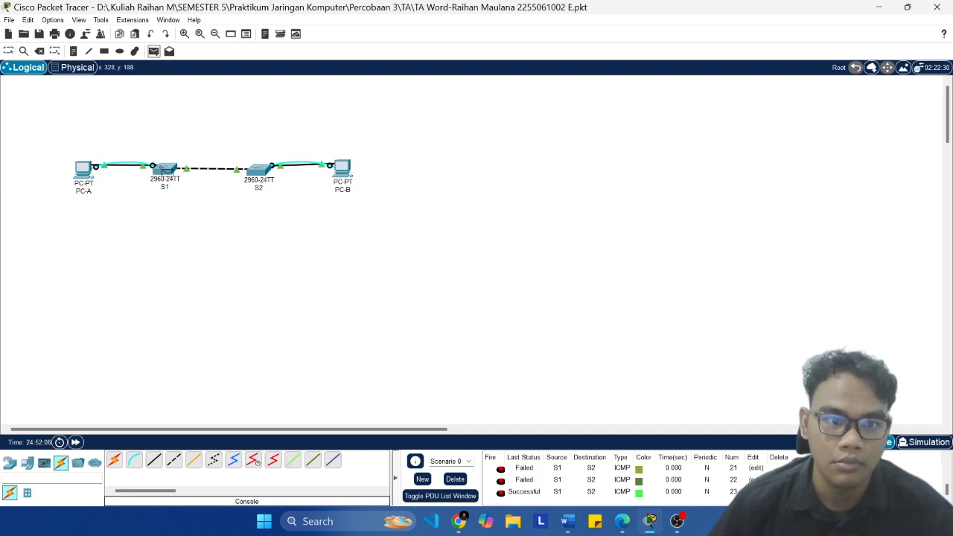
click(165, 171)
click(261, 170)
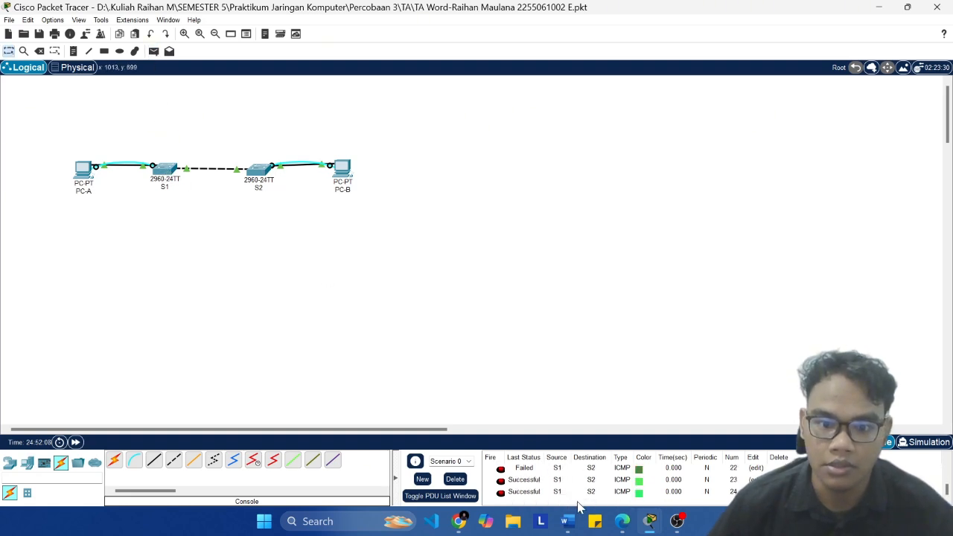
Step: Review the statuses, sources and destinations of the recent tests in the PDU list
scroll(552, 477, up, 1)
scroll(544, 477, down, 1)
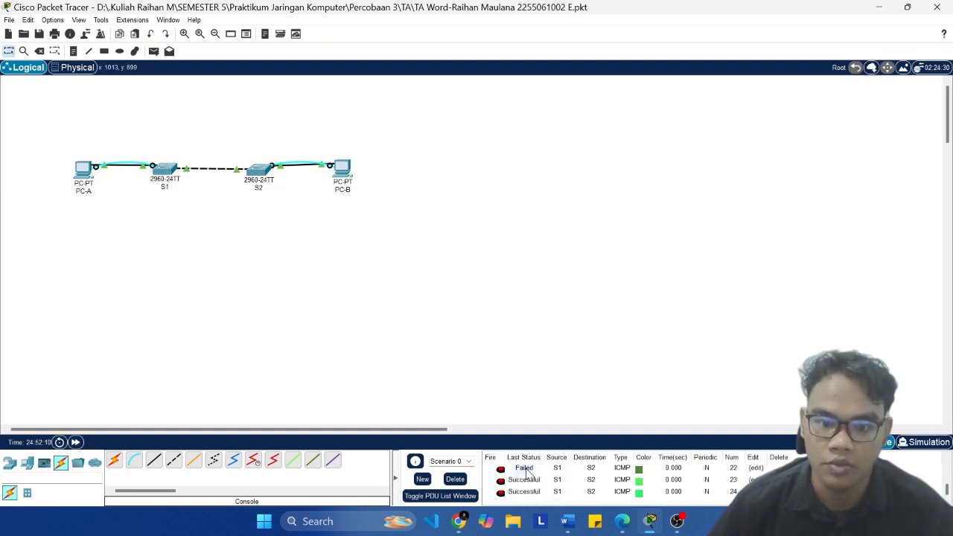
scroll(527, 479, up, 1)
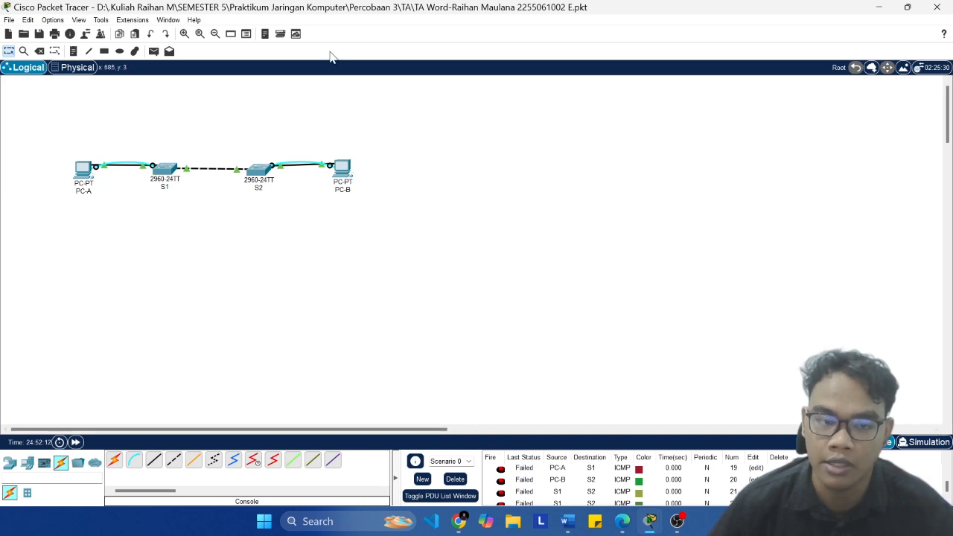
scroll(528, 469, down, 1)
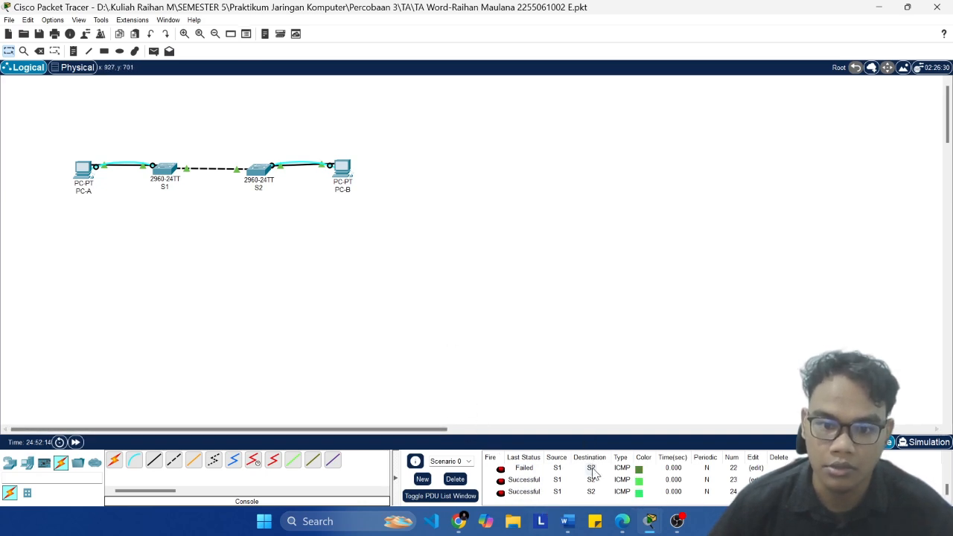
scroll(527, 473, up, 1)
scroll(536, 495, down, 1)
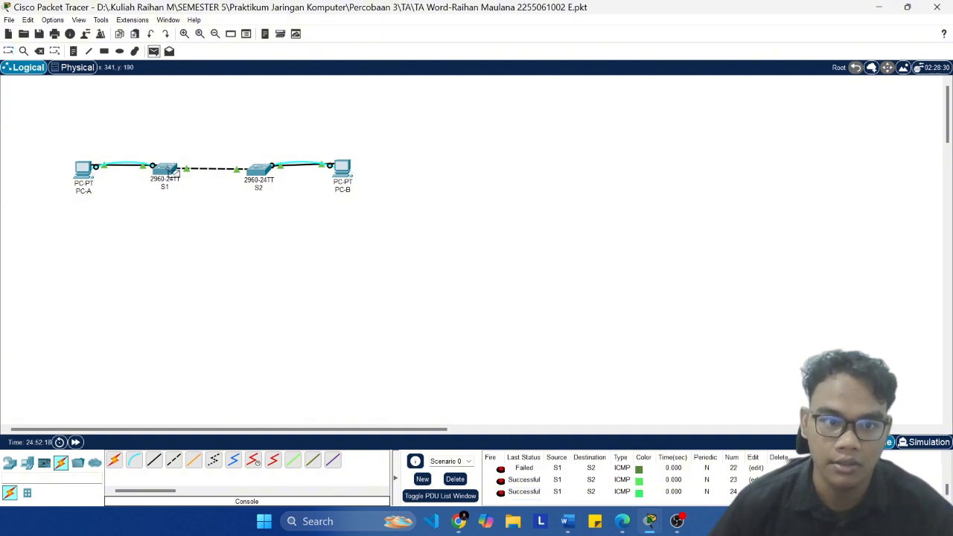
Step: Send one simple PDU from S1 to S2 and one from S2 to S1, and save the project
scroll(617, 482, up, 4)
scroll(616, 483, down, 4)
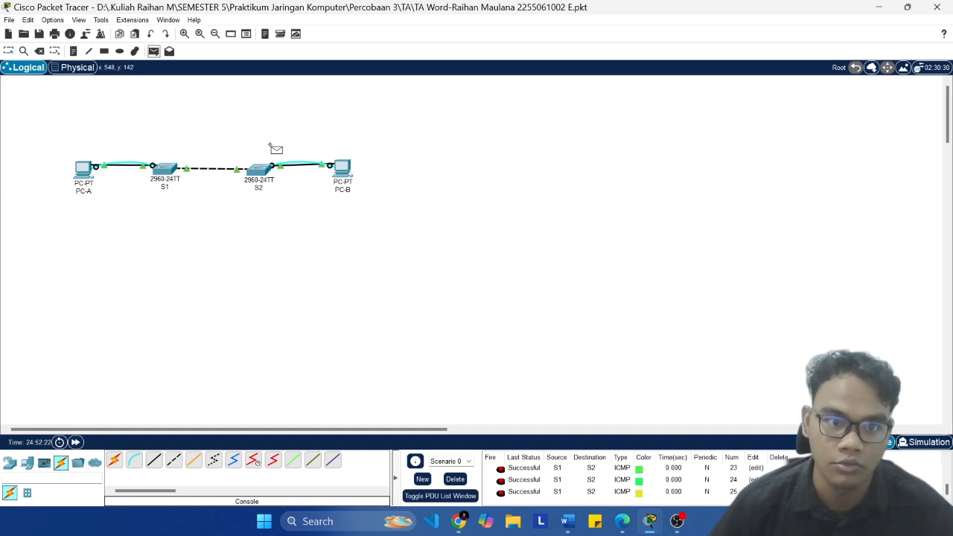
scroll(530, 503, up, 4)
scroll(587, 483, down, 4)
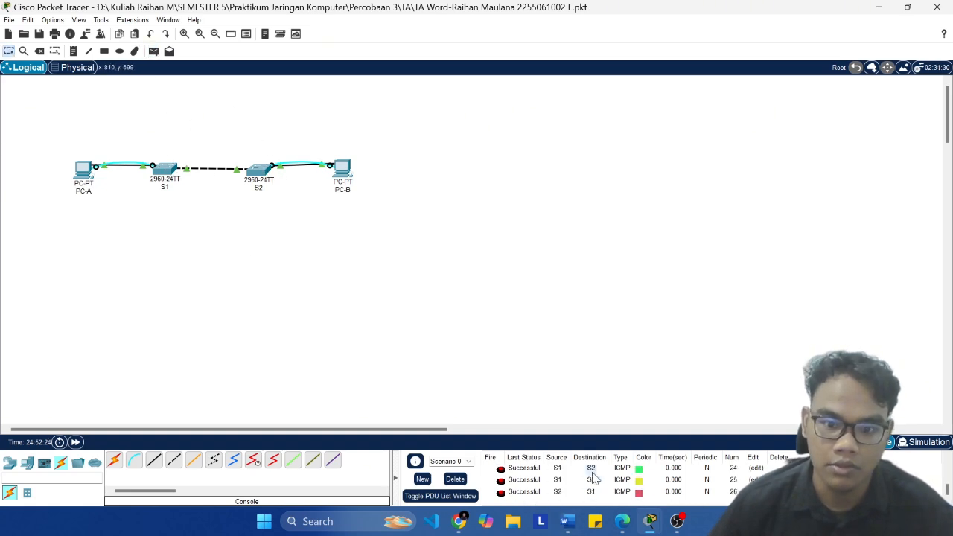
key(ctrl+s)
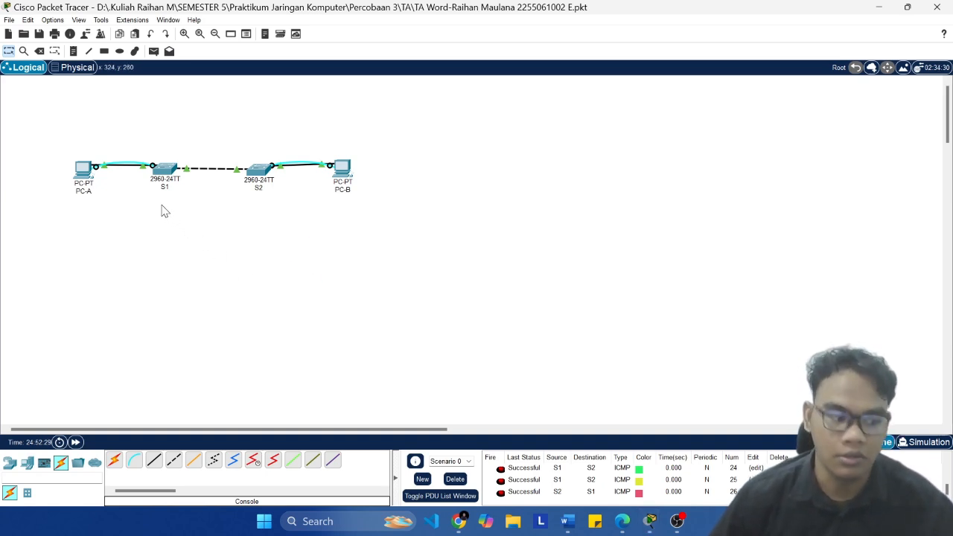
Step: Repeat the switch test in both directions with simple PDUs from S1 to S2 and S2 to S1, checking their statuses
click(153, 53)
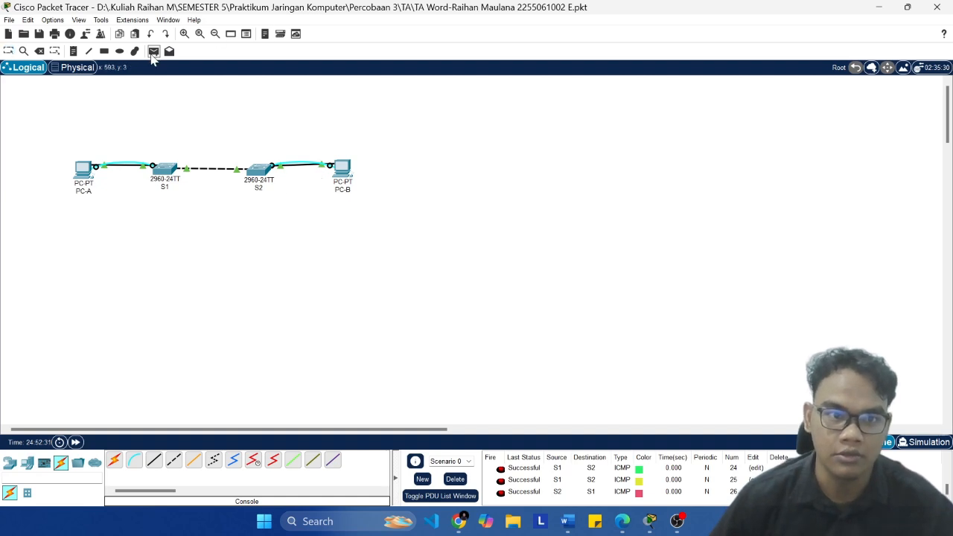
click(171, 169)
click(264, 171)
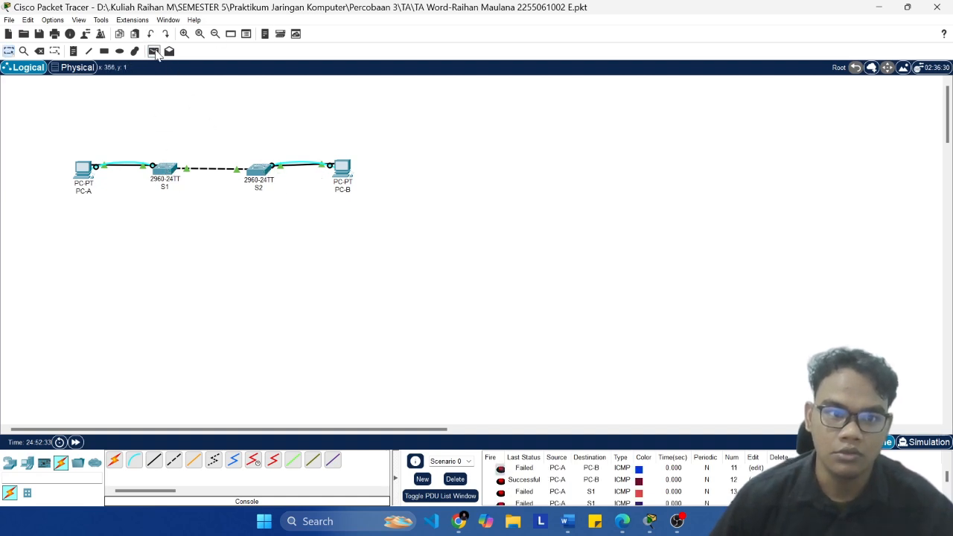
click(154, 52)
click(263, 171)
click(167, 170)
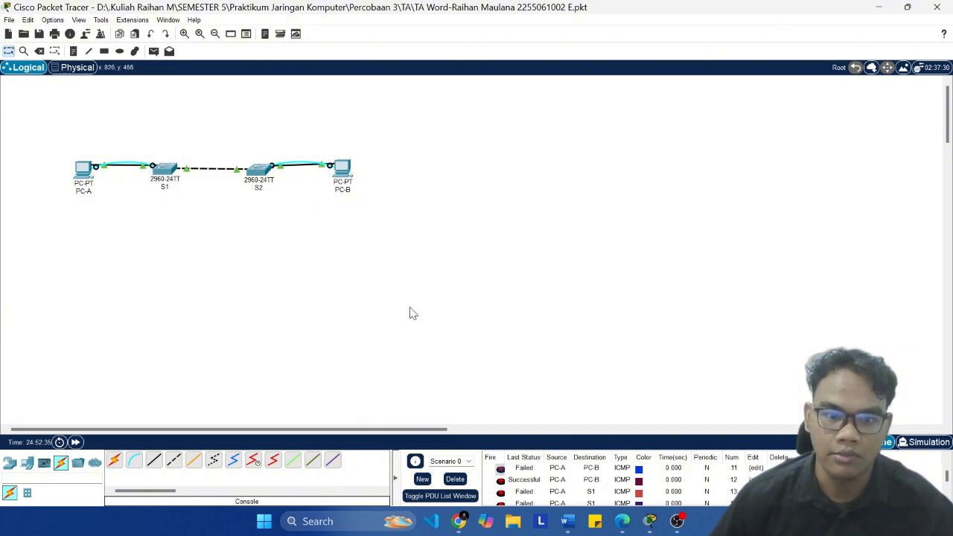
scroll(571, 481, down, 5)
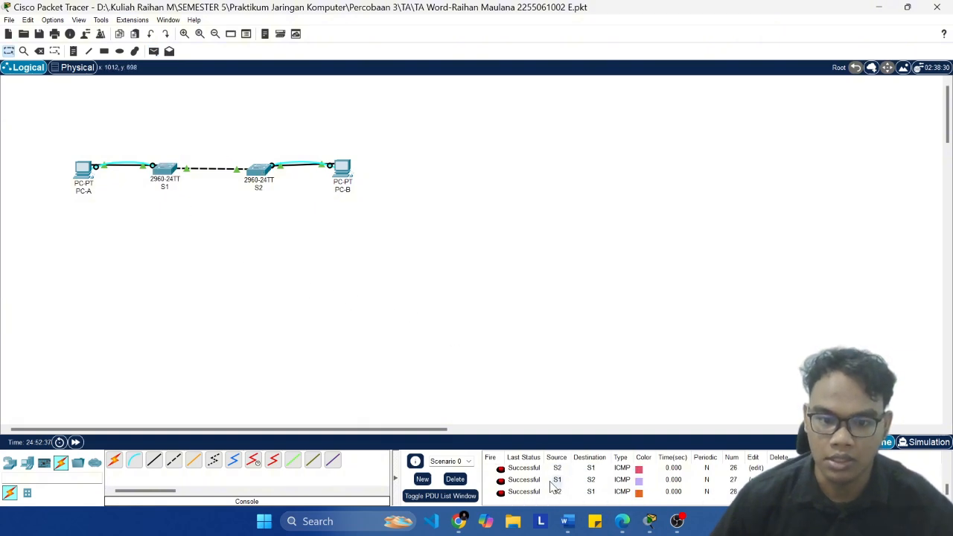
Step: Switch to the Word lab document, review the Step 1d answers, and read the Step 2 instructions for manually configuring trunk interface F0/1
click(564, 523)
scroll(625, 341, down, 1)
click(626, 341)
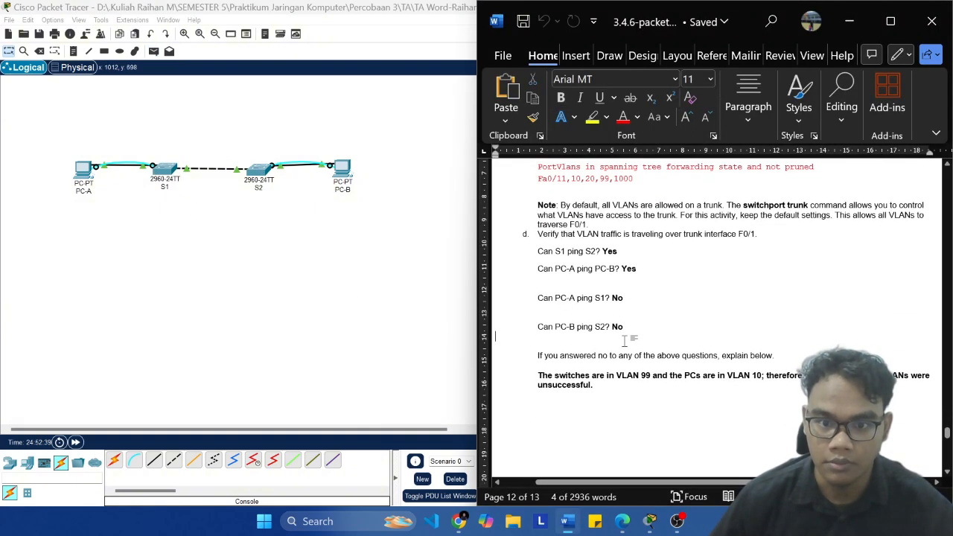
scroll(626, 341, down, 1)
scroll(625, 341, down, 5)
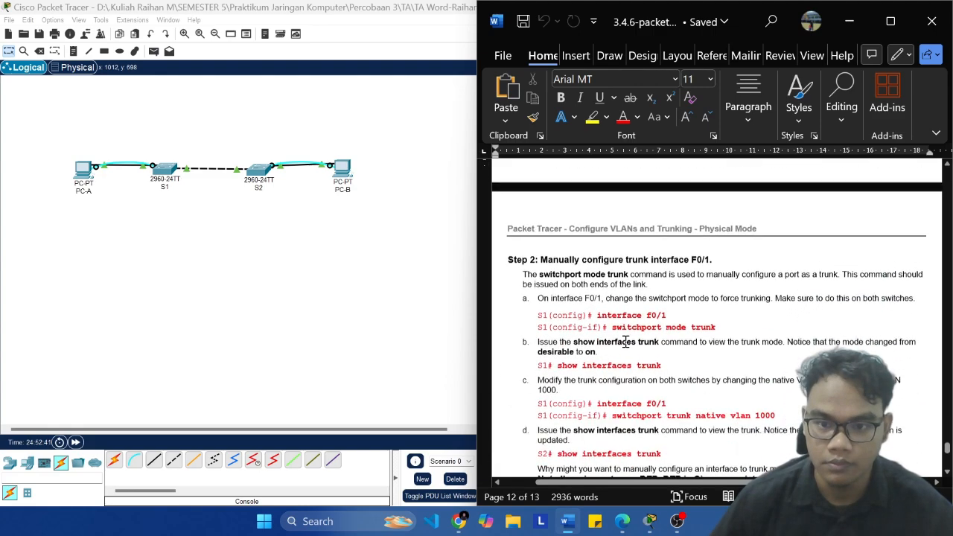
scroll(625, 341, down, 10)
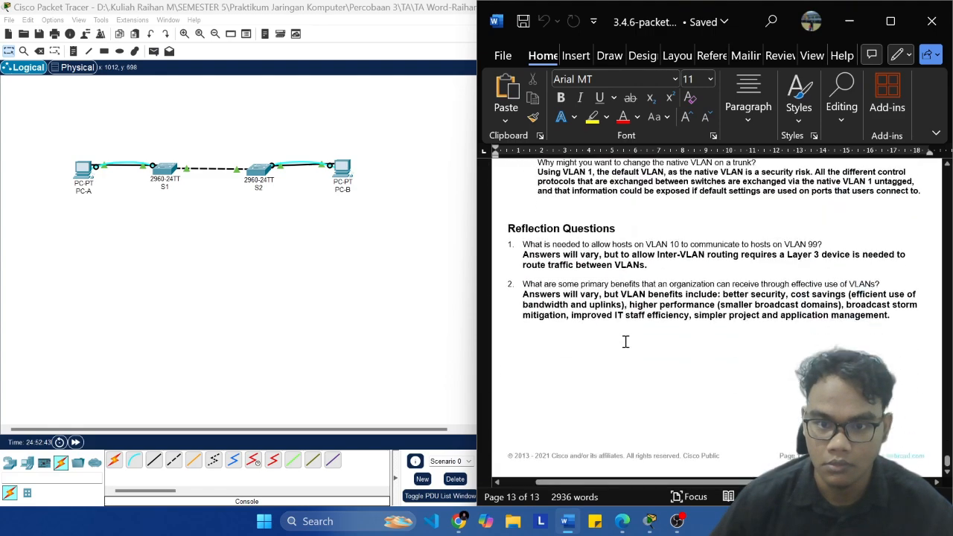
scroll(625, 341, up, 10)
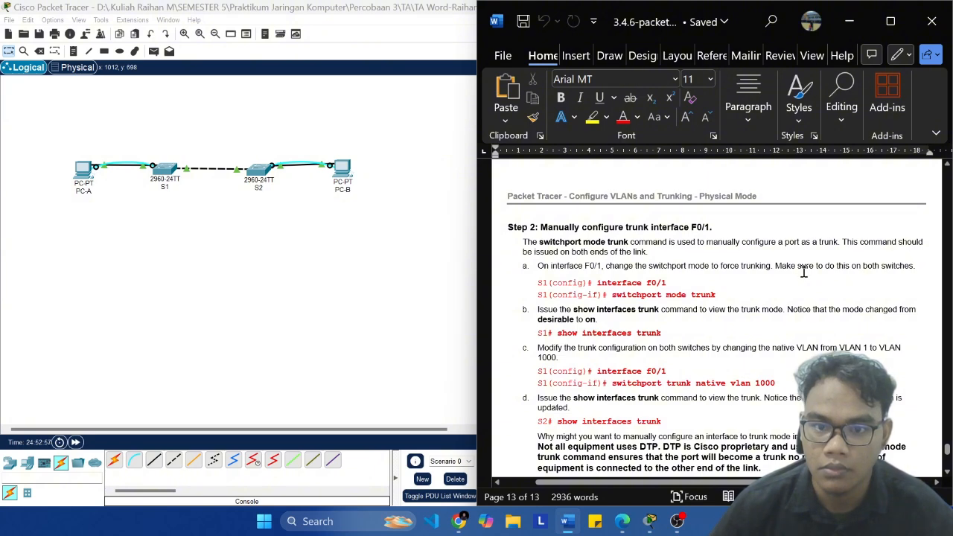
Step: Open the command line of switch S1 in Packet Tracer and show Step 2 of the Word lab document beside it
click(265, 264)
click(167, 170)
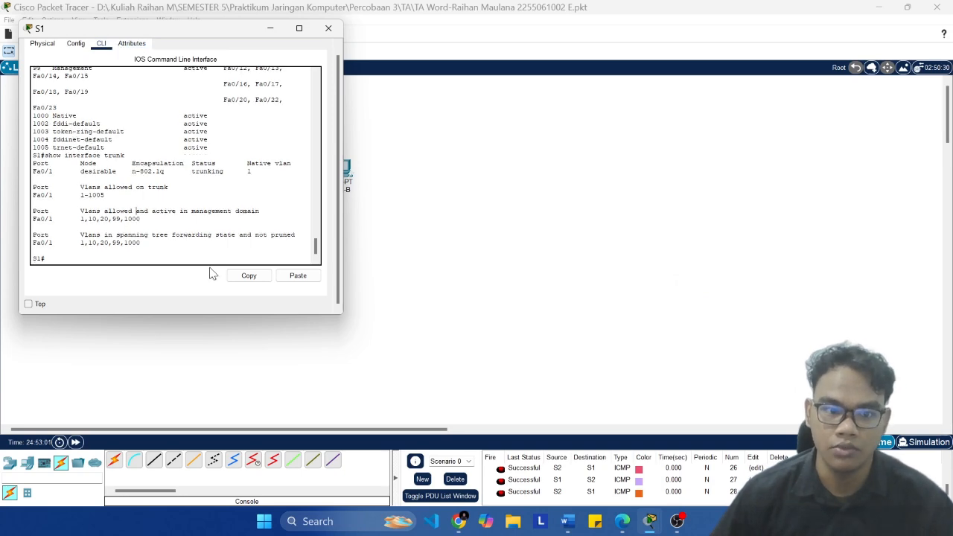
click(567, 522)
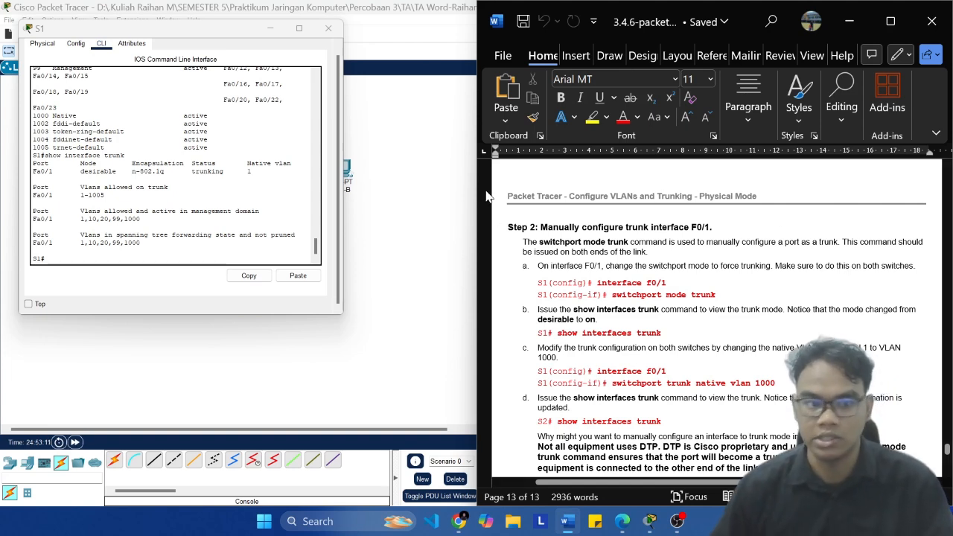
click(144, 254)
Step: Copy the command interface f0/1 from Step 2a of the Word document and try to run it at S1's privileged prompt
click(682, 286)
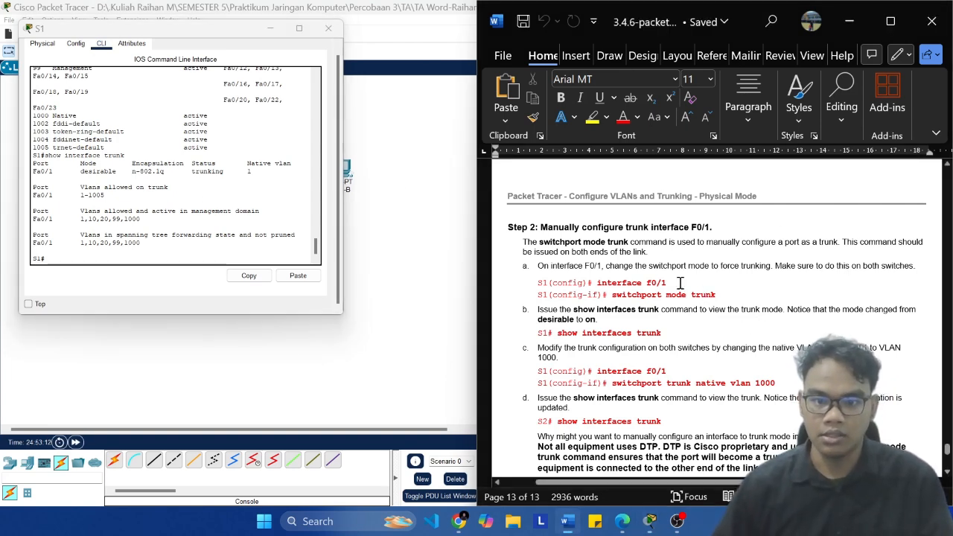
key(shift+Left)
key(shift+Left)
key(shift+Left)
key(shift+Left)
key(shift+Left)
key(shift+Left)
key(shift+Left)
key(shift+Left)
key(shift+Left)
key(shift+Left)
key(shift+Left)
key(shift+Left)
key(shift+Left)
key(shift+Left)
key(super+c)
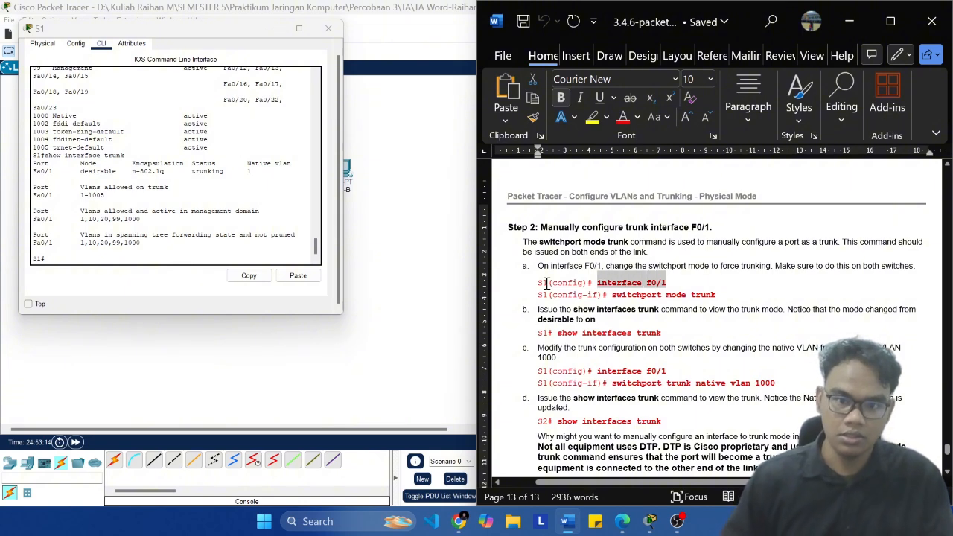
click(70, 261)
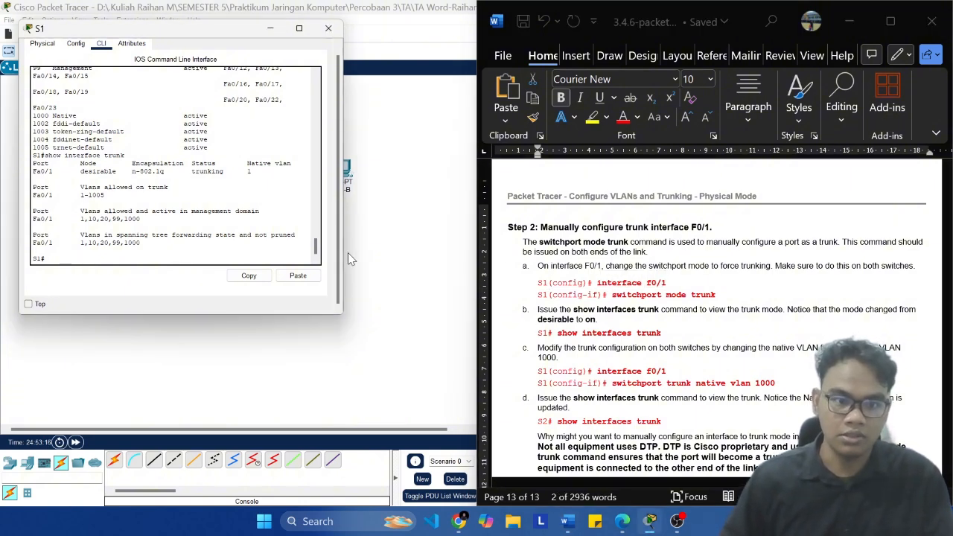
click(298, 276)
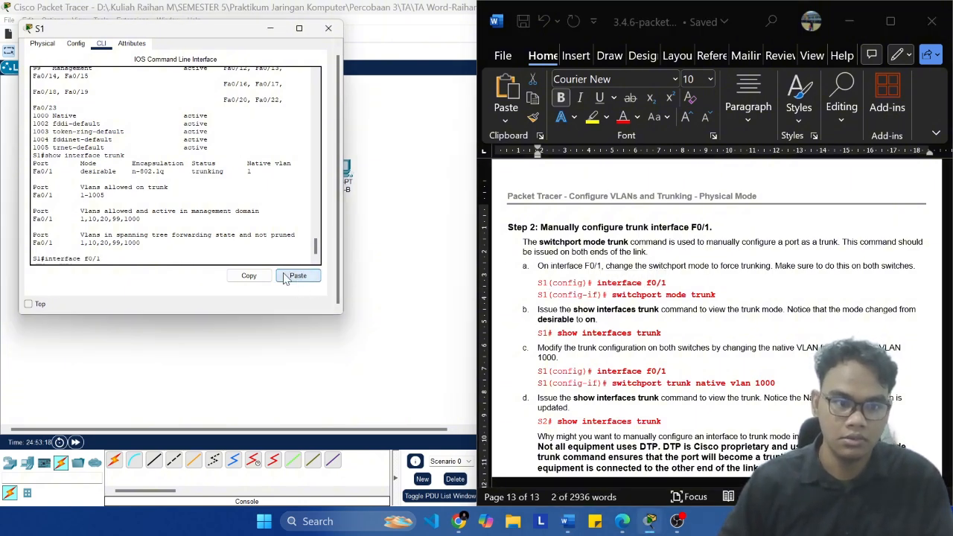
key(Return)
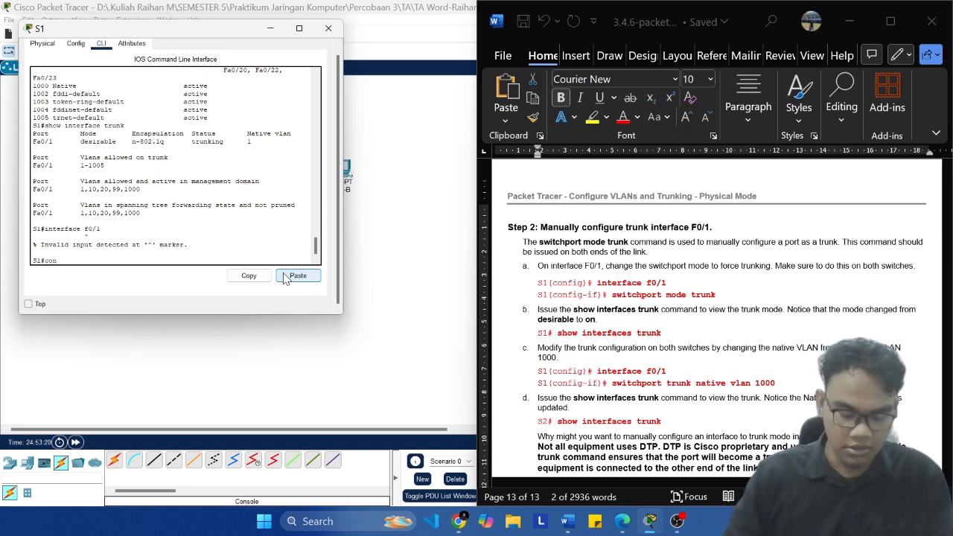
Step: Enter global configuration mode on S1 with conf t, and run the copied interface f0/1 command
key(Return)
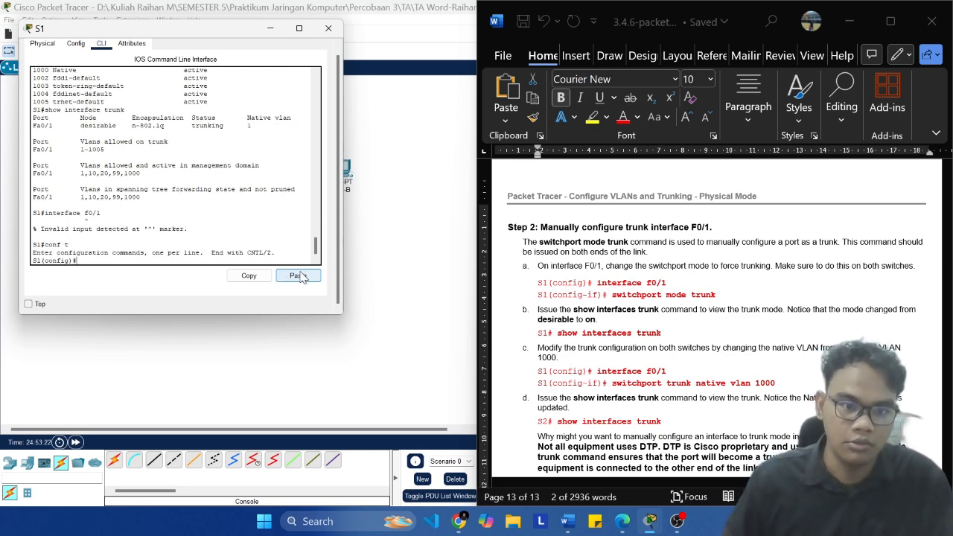
click(299, 277)
key(Return)
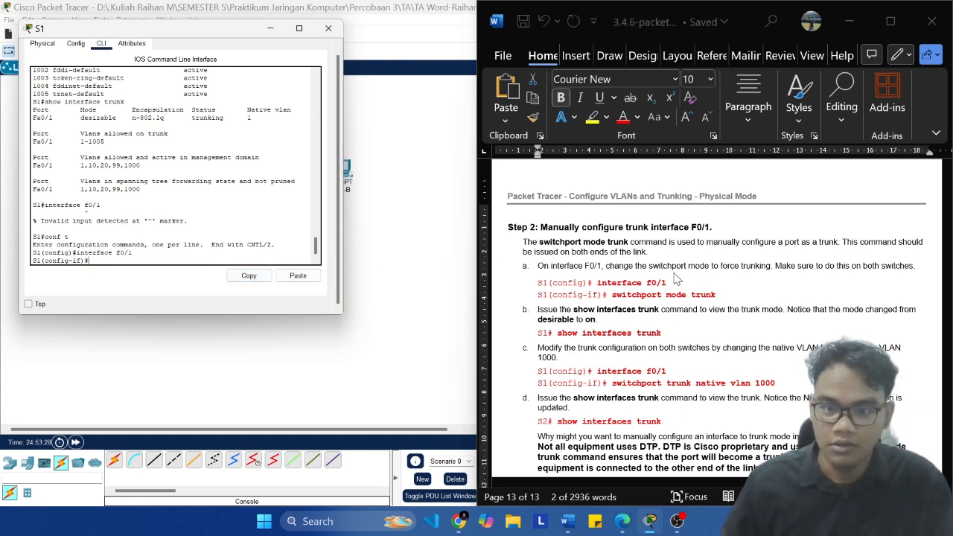
Step: Copy switchport mode trunk from Step 2a of the Word document and run it on S1's F0/1 interface
click(755, 295)
drag(716, 296, 612, 296)
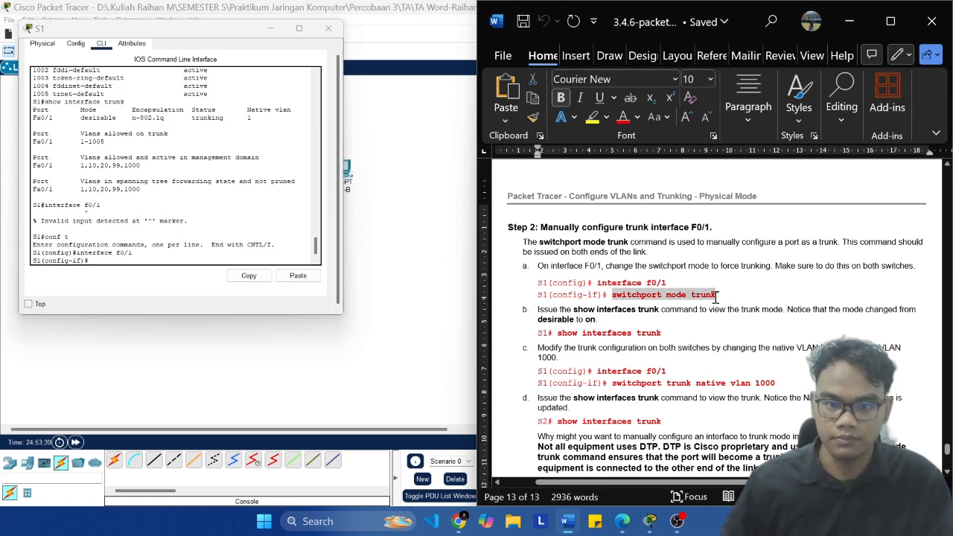
click(216, 253)
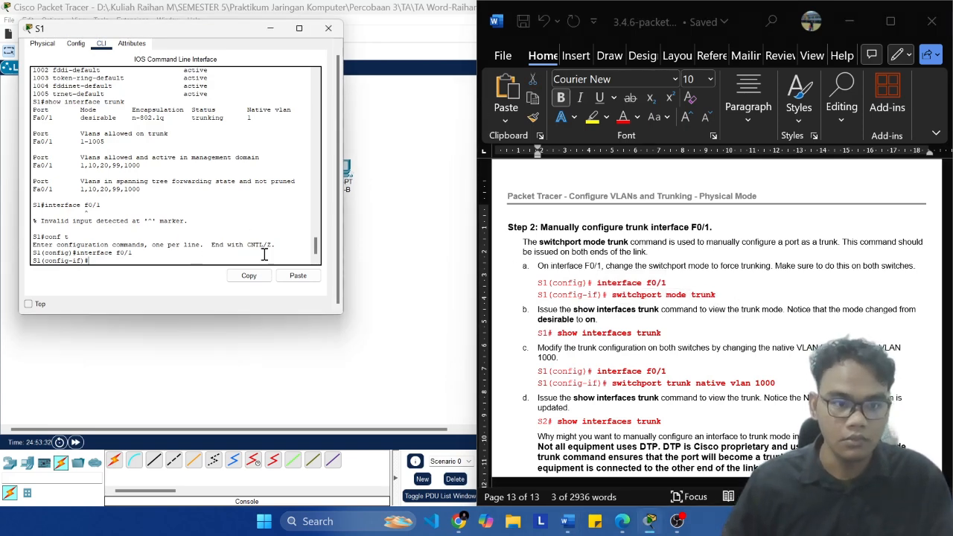
click(298, 275)
key(Return)
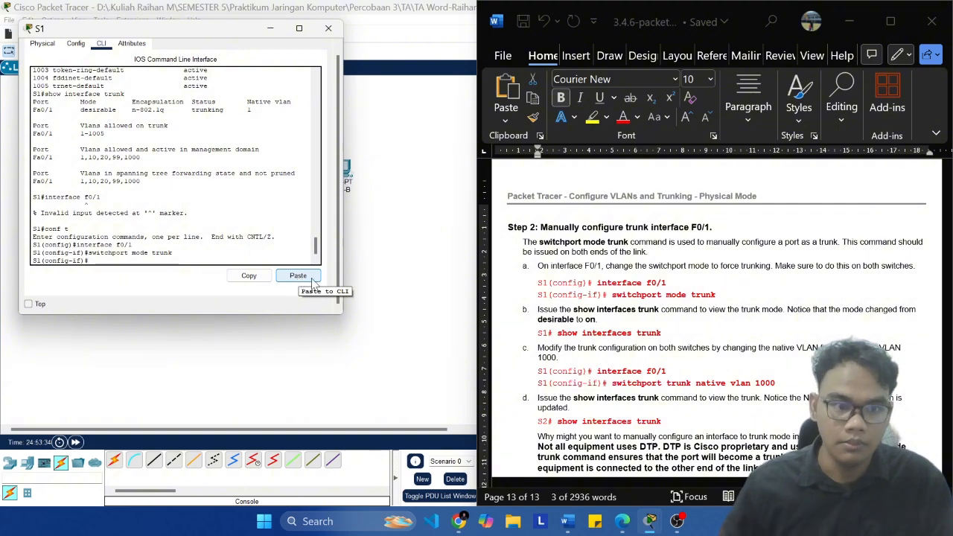
Step: Arrange the command-line windows of S1 and S2 over the topology, keeping Step 2 of the Word lab document visible beside them
click(408, 277)
click(260, 177)
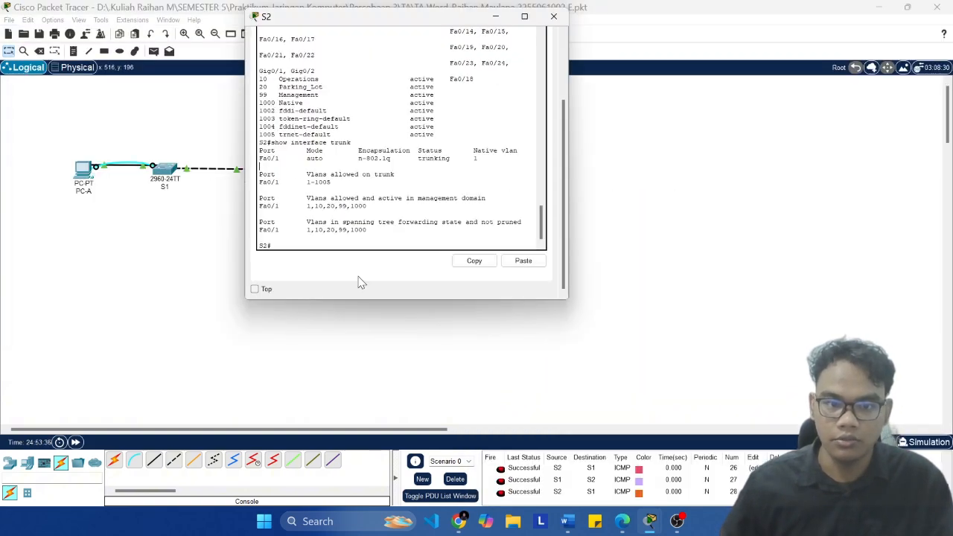
click(559, 379)
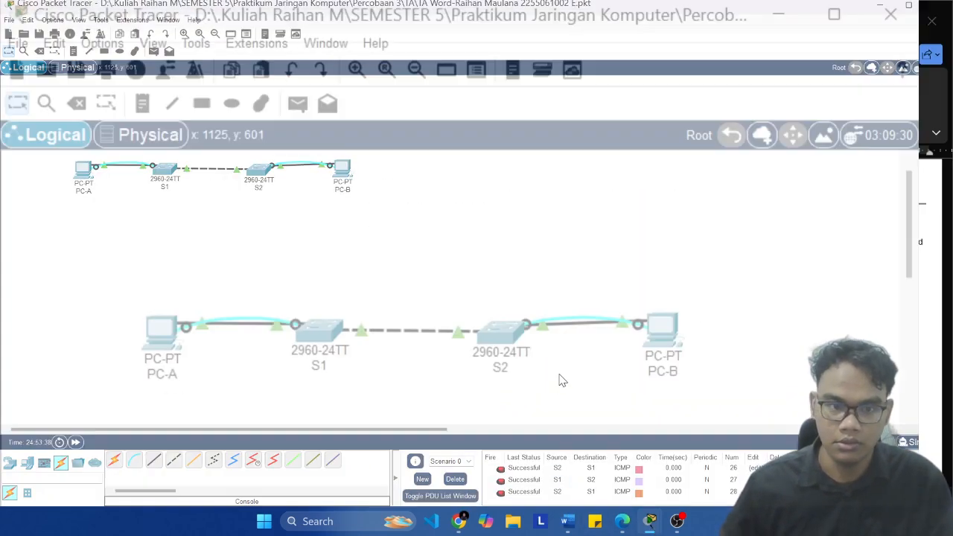
key(super+Left)
click(700, 127)
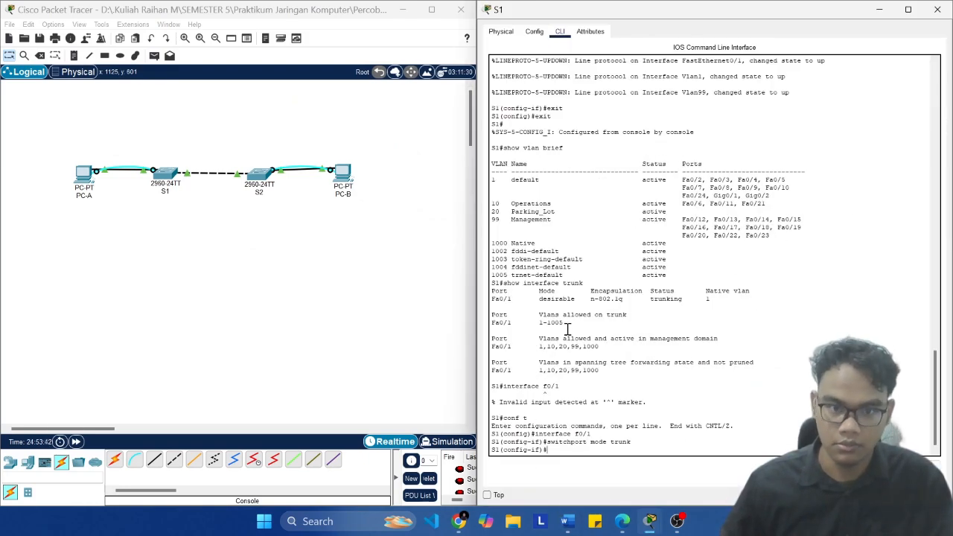
click(567, 521)
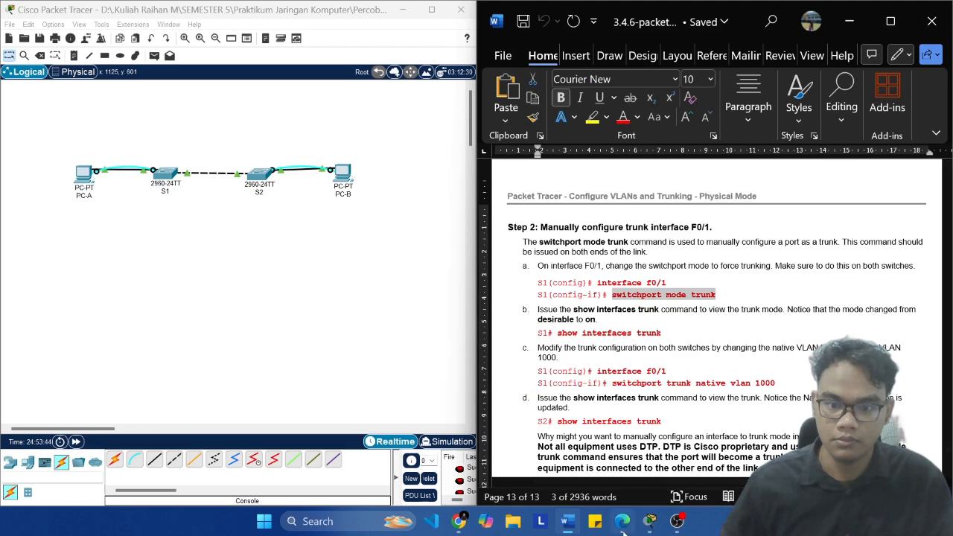
mouse_move(650, 523)
click(637, 443)
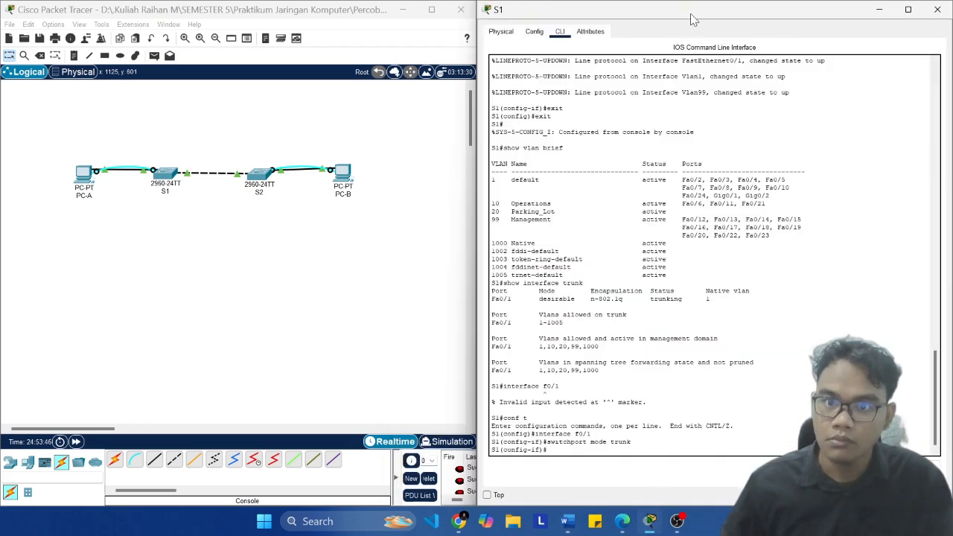
drag(693, 19, 231, 42)
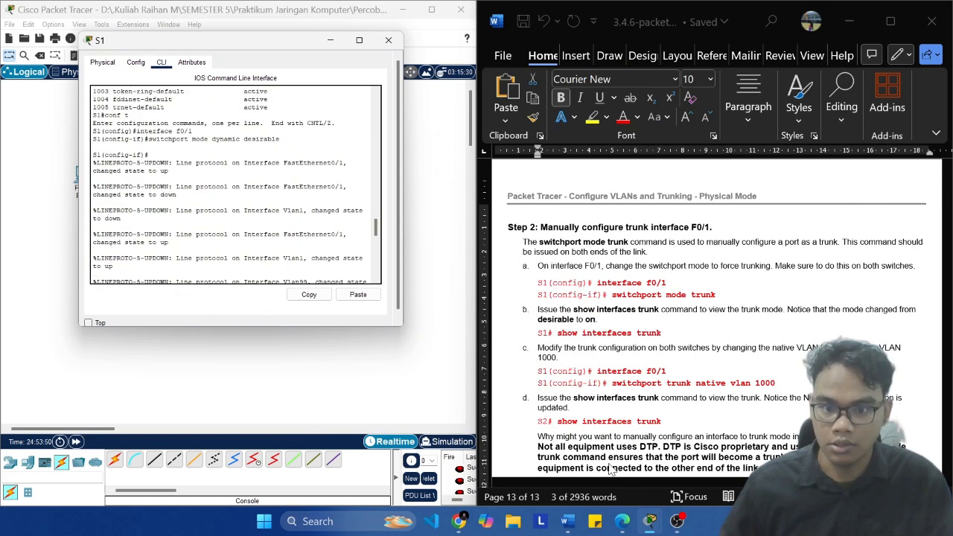
mouse_move(650, 522)
click(668, 459)
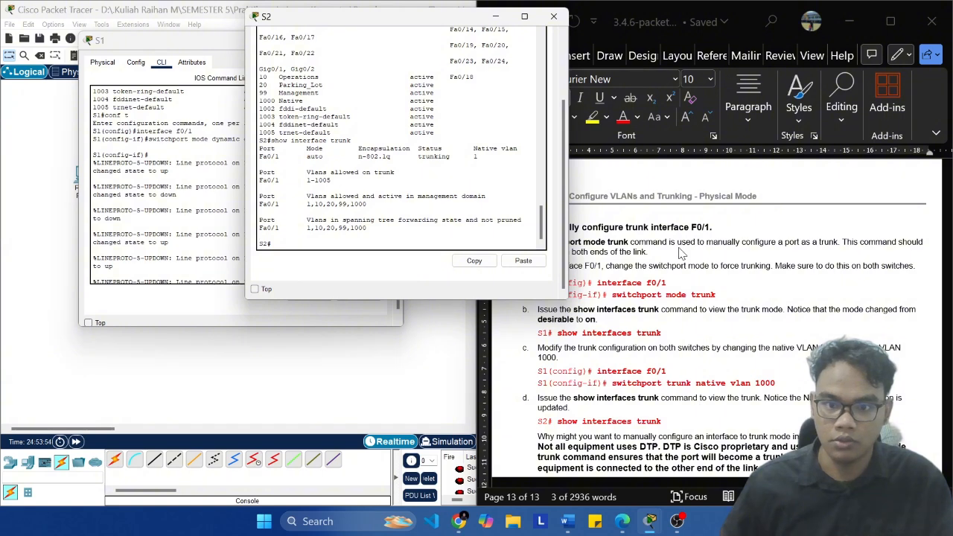
Step: Copy interface f0/1 from Step 2a of the Word document and try to run it at S2's privileged prompt
click(696, 292)
click(680, 283)
drag(667, 283, 597, 283)
key(super+c)
click(417, 238)
right_click(417, 239)
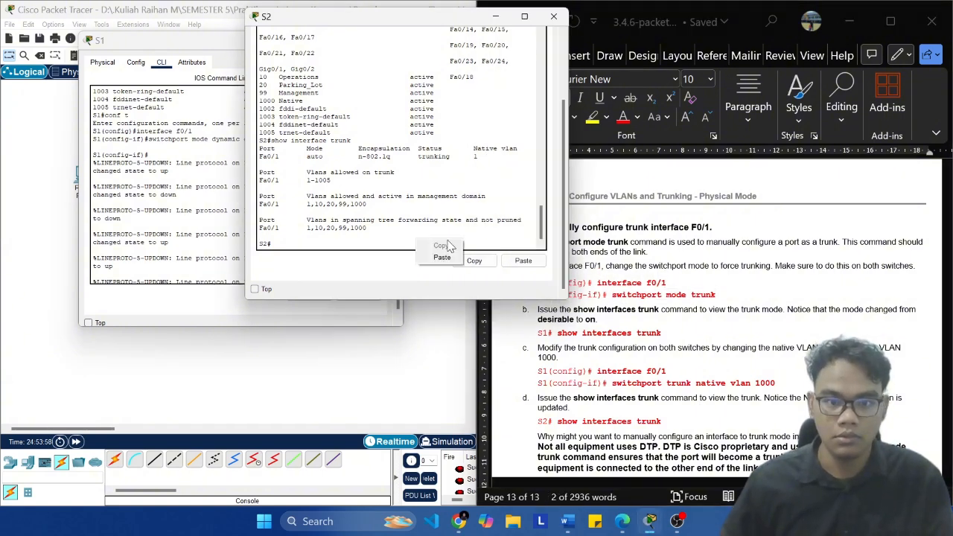
click(456, 258)
key(Return)
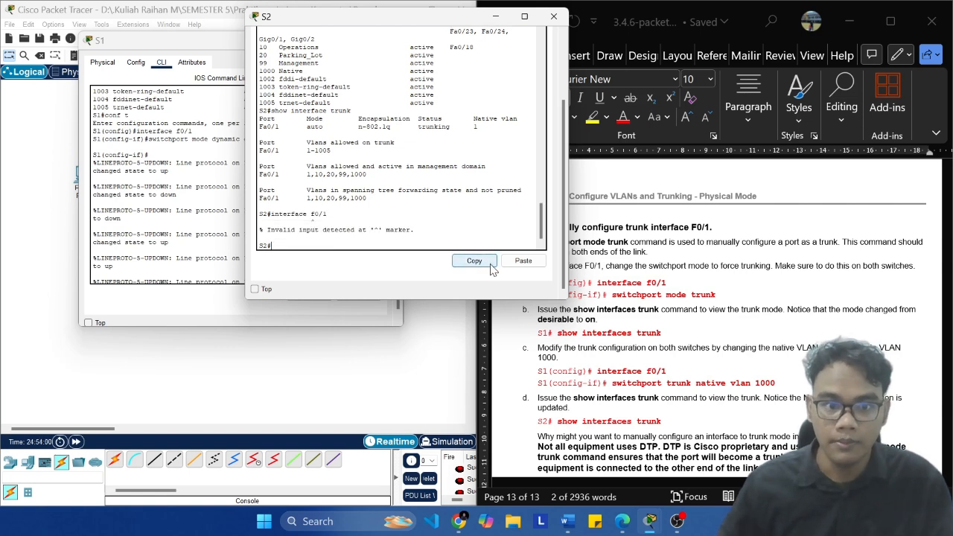
Step: Enter global configuration mode on S2 with conf t, and run the copied interface f0/1 command
text(conf t)
key(Return)
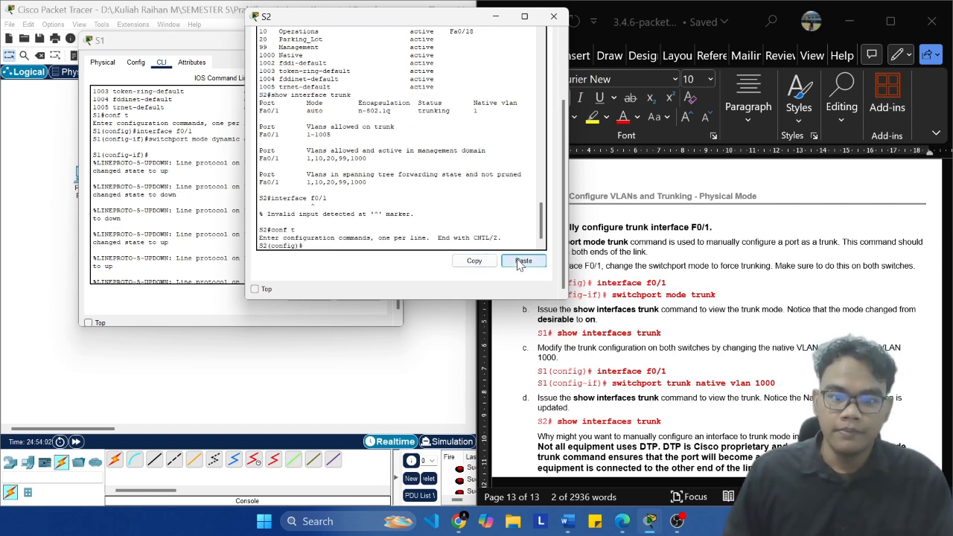
click(522, 262)
key(Return)
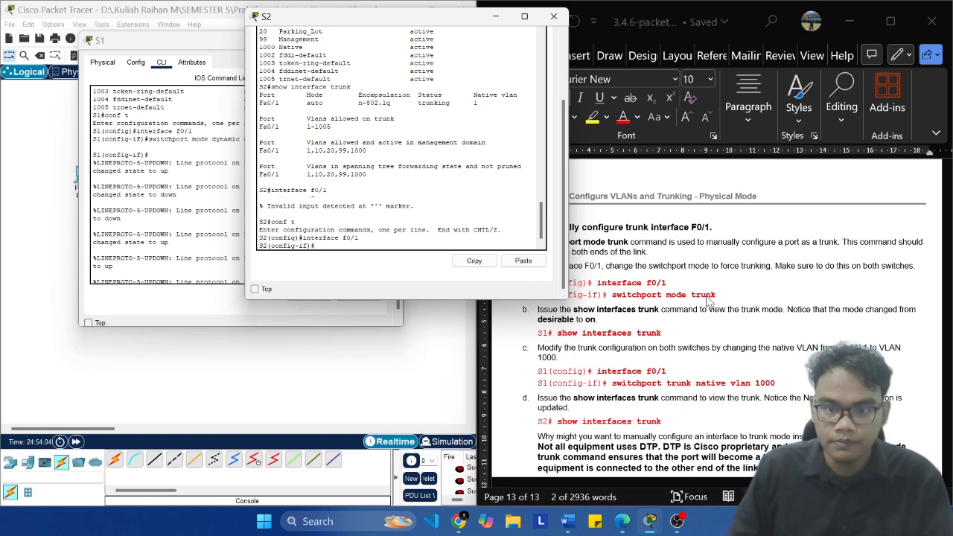
Step: Copy switchport mode trunk from Step 2a of the Word document and run it on S2's F0/1 interface
click(730, 297)
key(ctrl+shift+Left)
key(ctrl+shift+Left)
key(ctrl+shift+Left)
key(super+c)
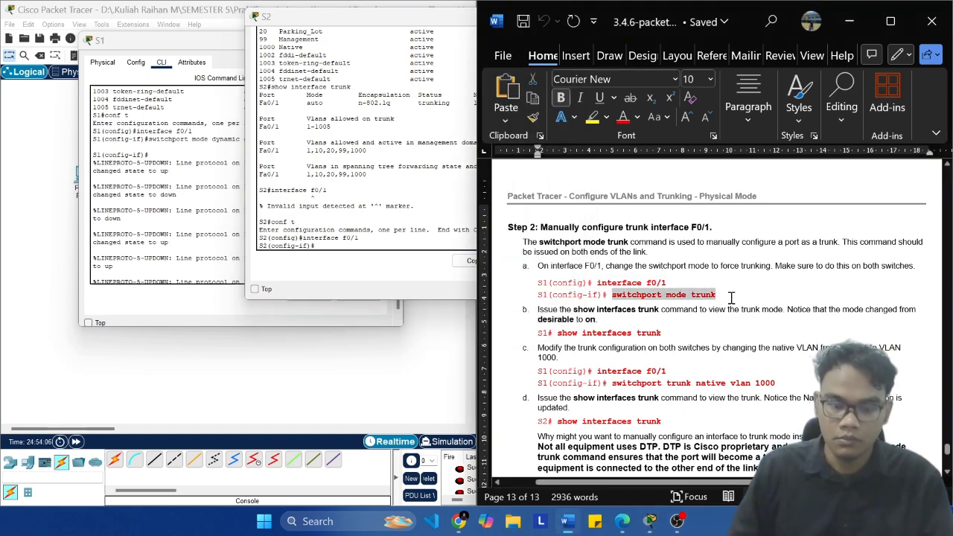
click(325, 253)
click(524, 261)
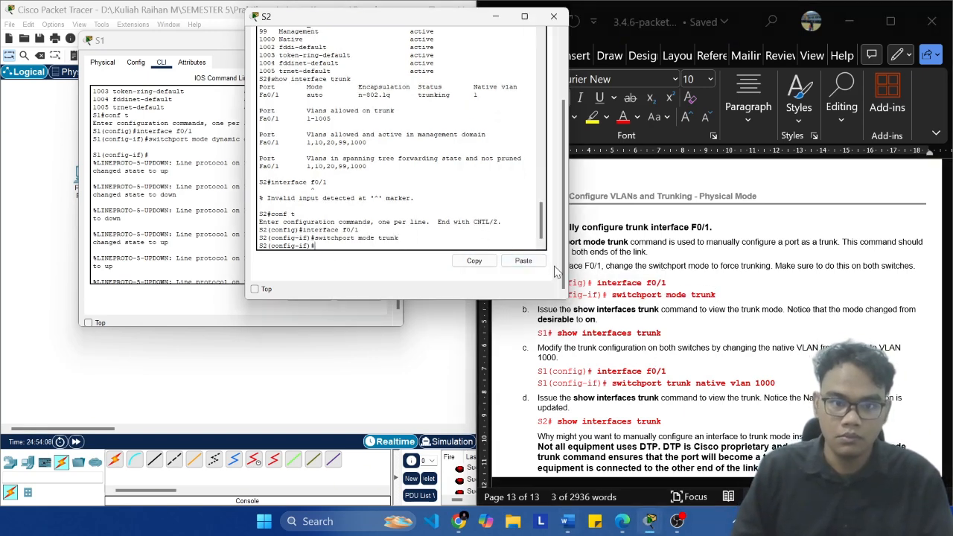
Step: Copy the show interfaces trunk command from Step 2b of the Word document
key(alt+Tab)
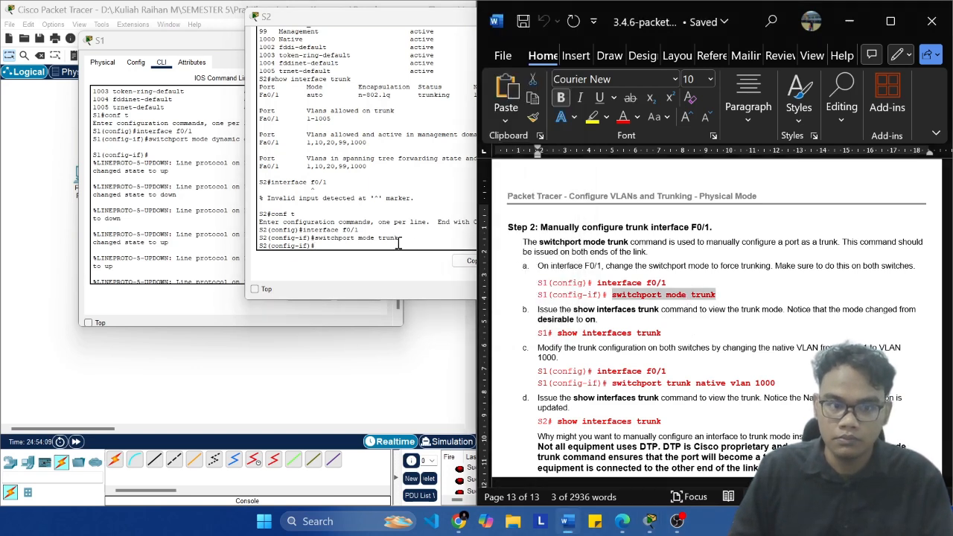
click(663, 334)
key(ctrl+shift+Left)
key(ctrl+shift+Left)
key(ctrl+shift+Left)
key(super+c)
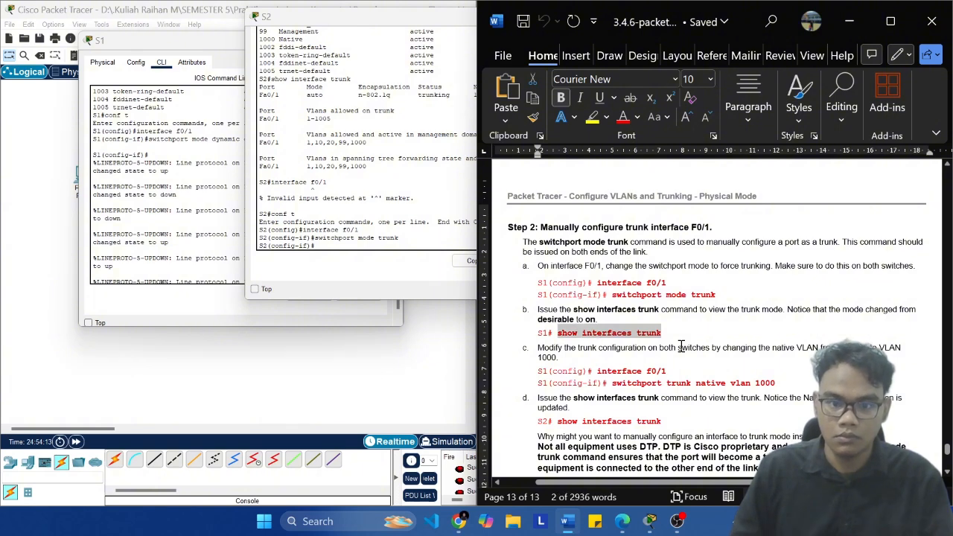
Step: Exit the configuration modes on S1 to its privileged prompt and run the copied show interfaces trunk command
click(360, 230)
click(194, 208)
scroll(194, 211, down, 15)
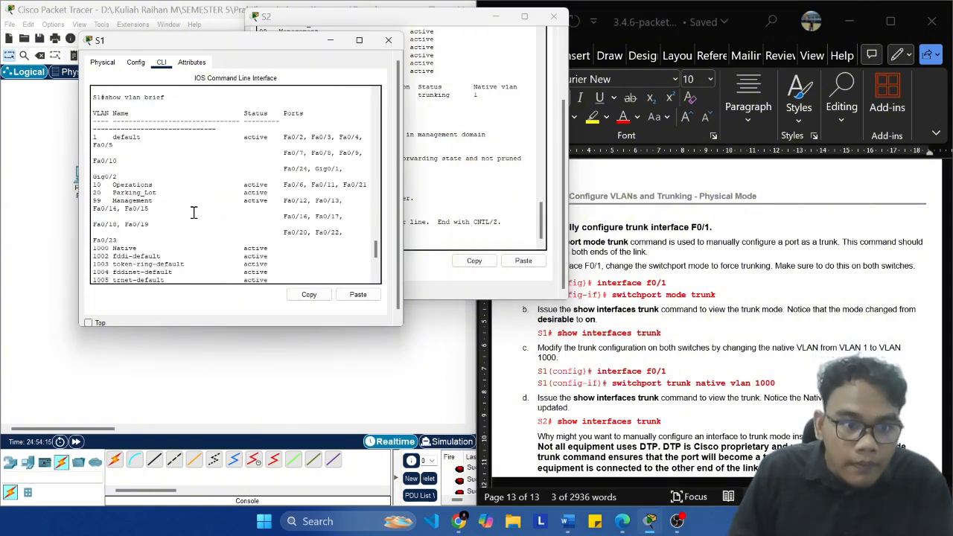
key(Return)
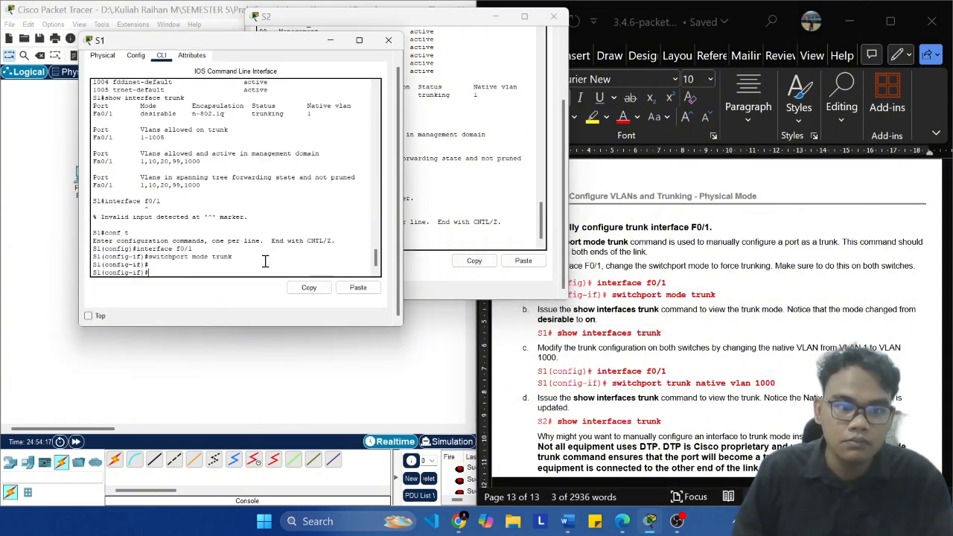
text(en)
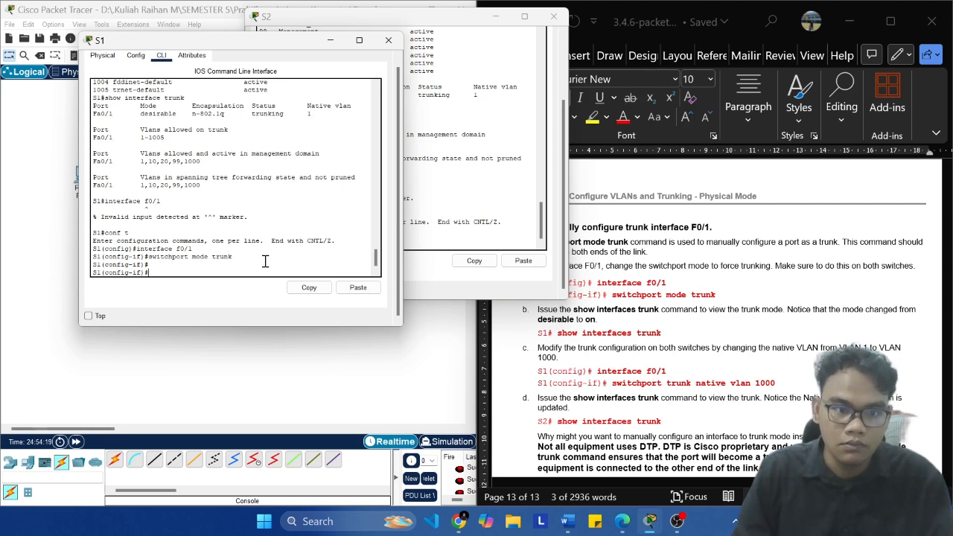
text(it)
key(Return)
text(e)
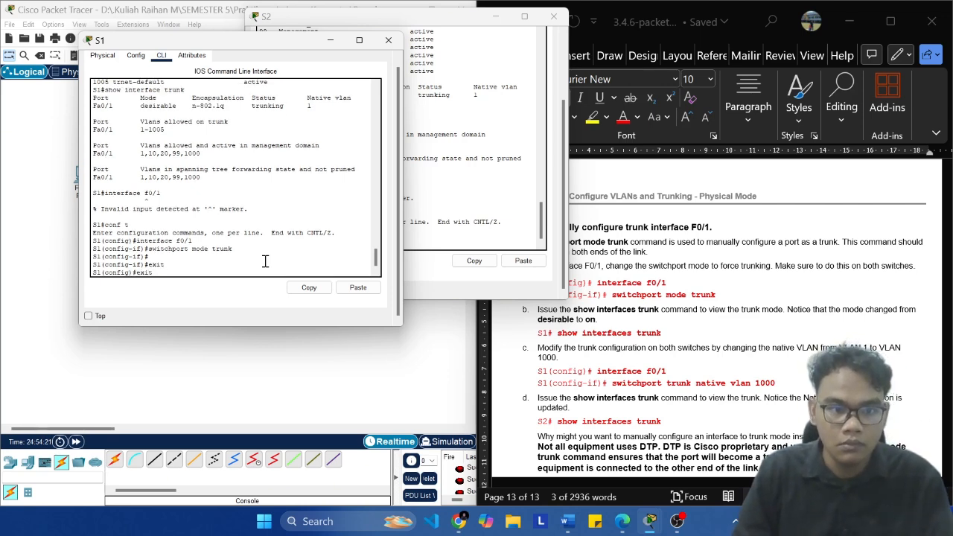
text(xit)
key(Return)
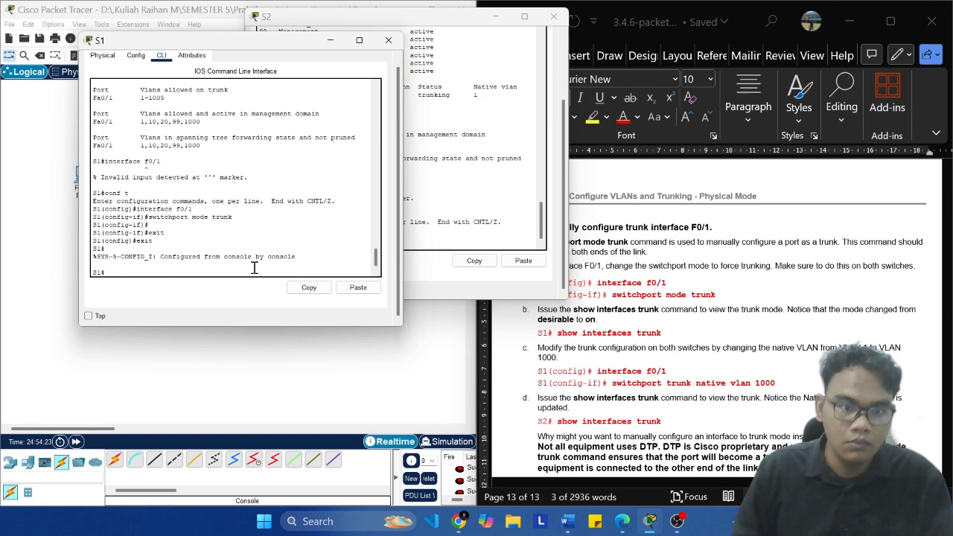
click(357, 288)
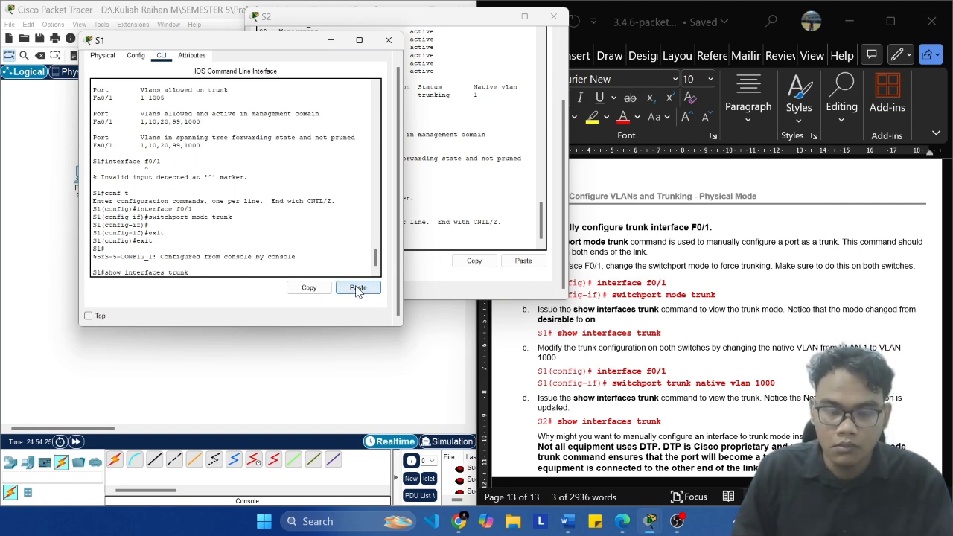
key(Return)
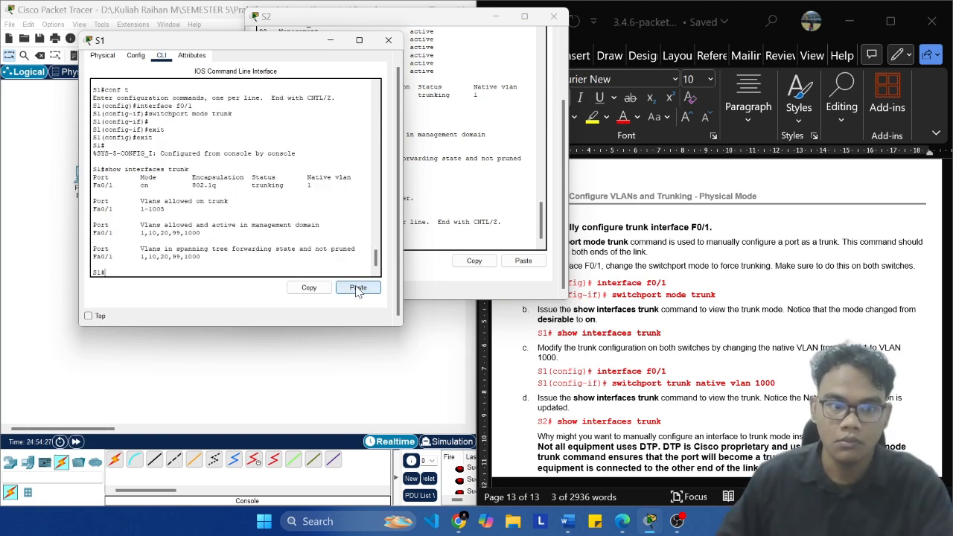
Step: Exit to S2's privileged prompt, run show interfaces trunk there, and compare its output with S1's
click(445, 221)
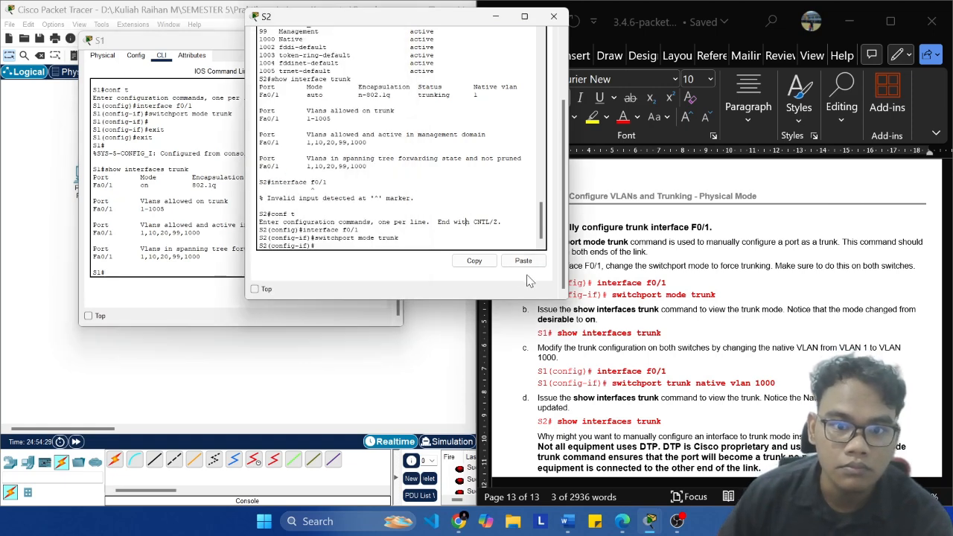
text(exit)
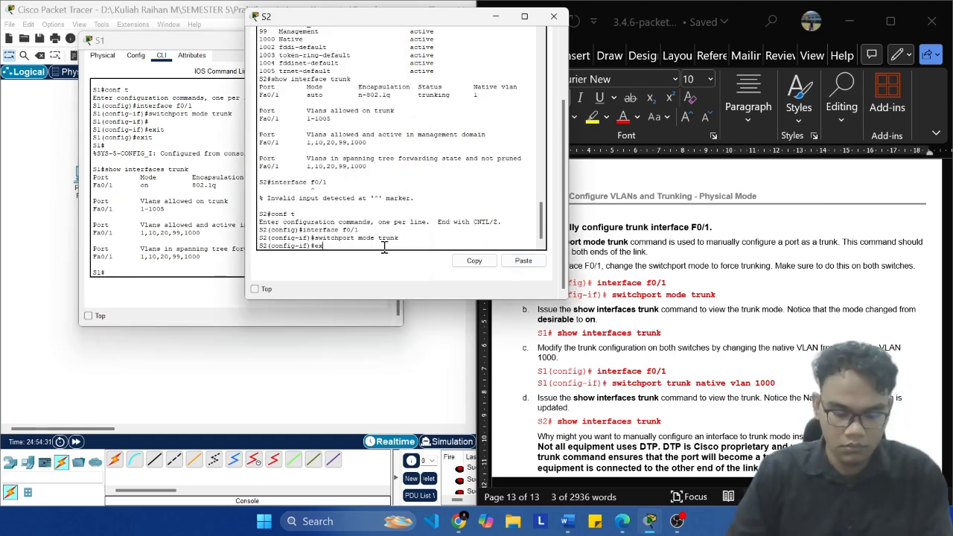
key(Return)
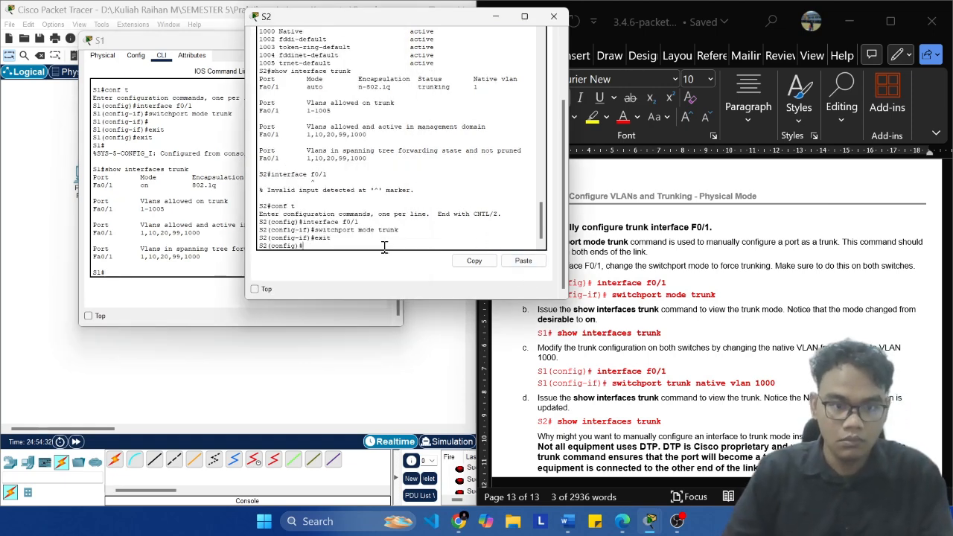
click(513, 268)
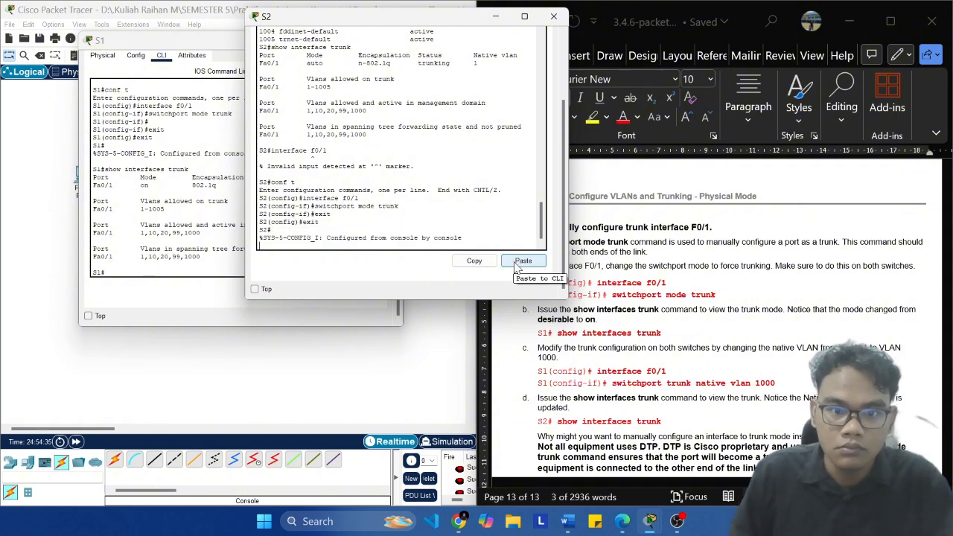
click(525, 266)
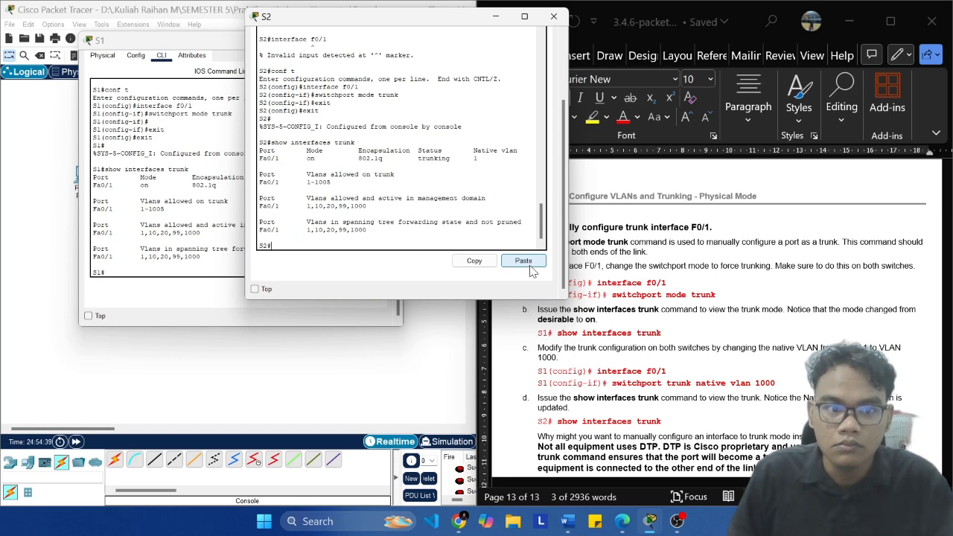
click(177, 210)
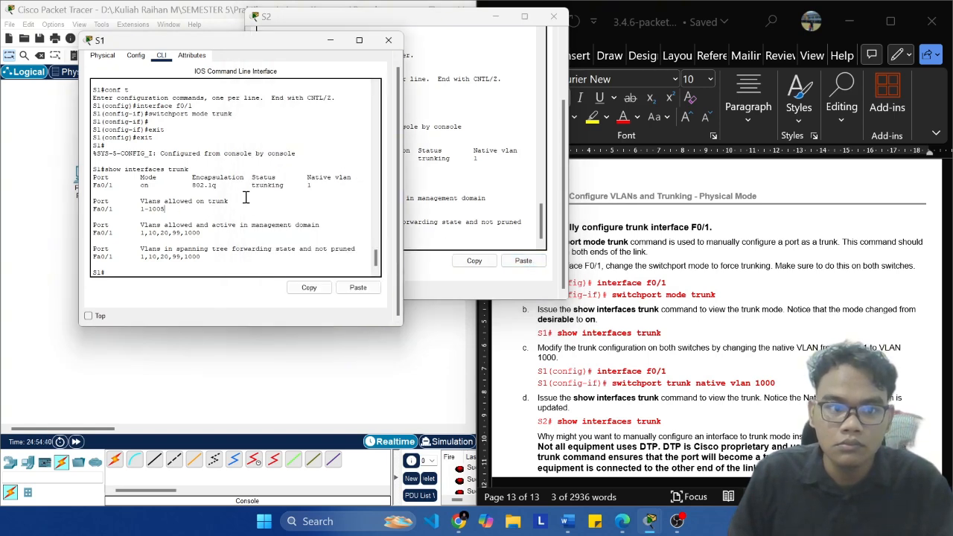
click(452, 183)
Step: Copy interface f0/1 from Step 2c of the Word document and try to run it at S1's privileged prompt
click(662, 341)
scroll(647, 334, down, 3)
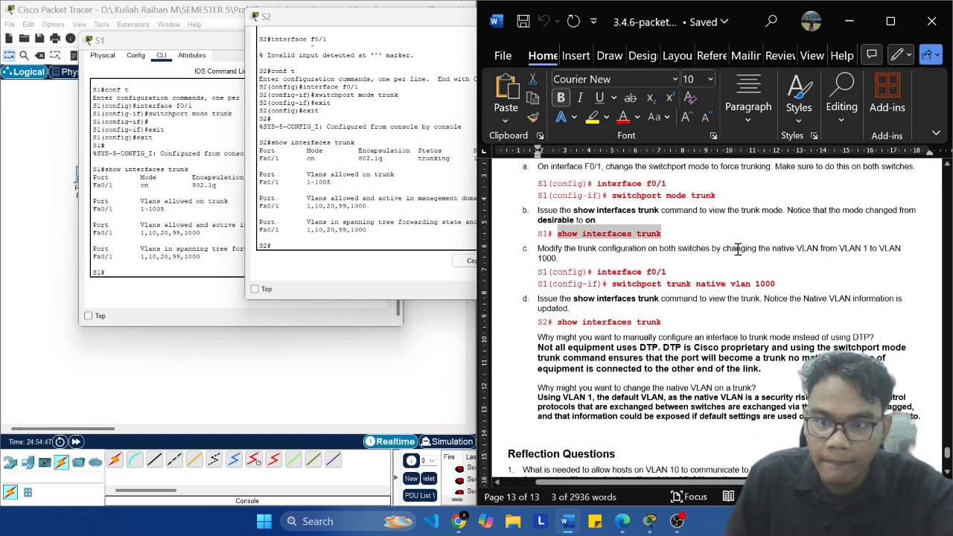
click(669, 272)
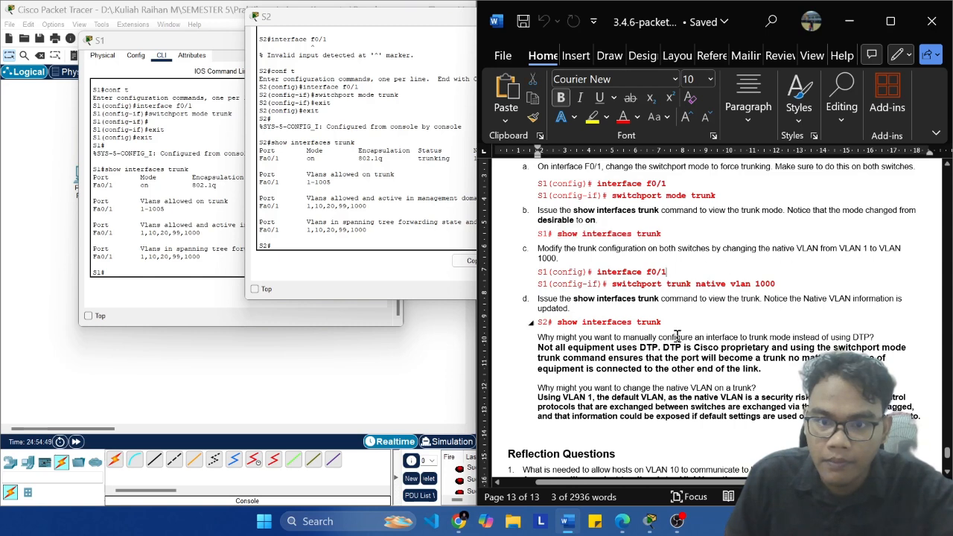
key(ctrl+shift+Left)
key(ctrl+shift+Left)
key(ctrl+shift+Left)
key(ctrl+shift+Left)
key(super+c)
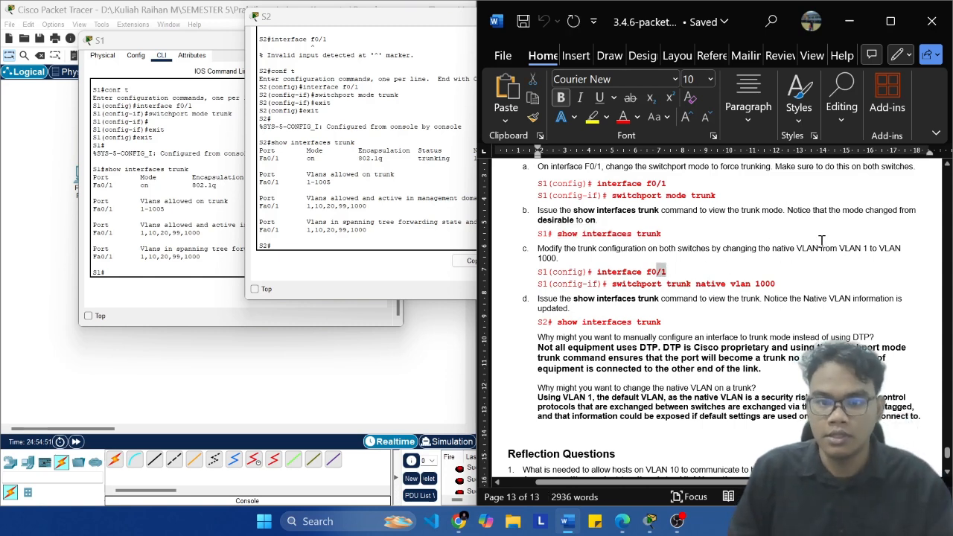
click(185, 253)
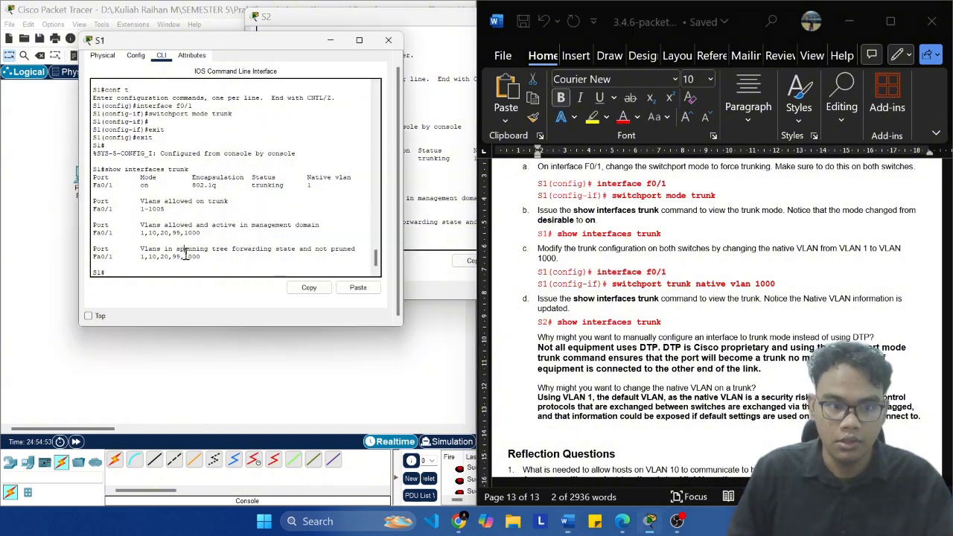
right_click(186, 275)
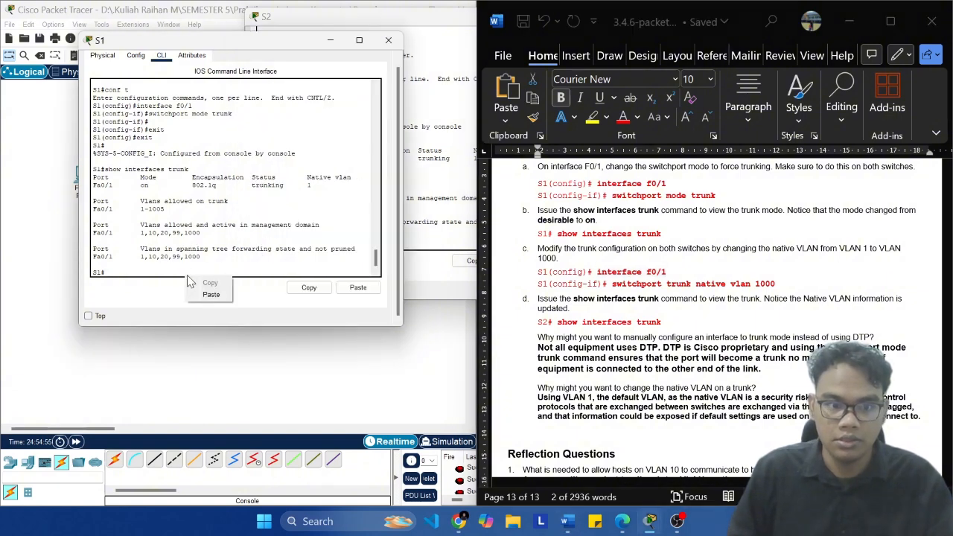
click(216, 296)
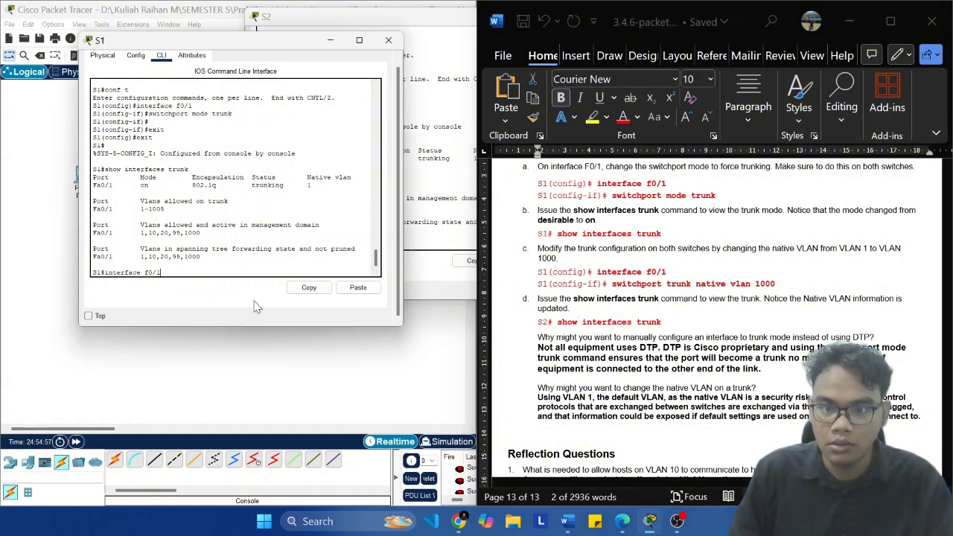
key(Return)
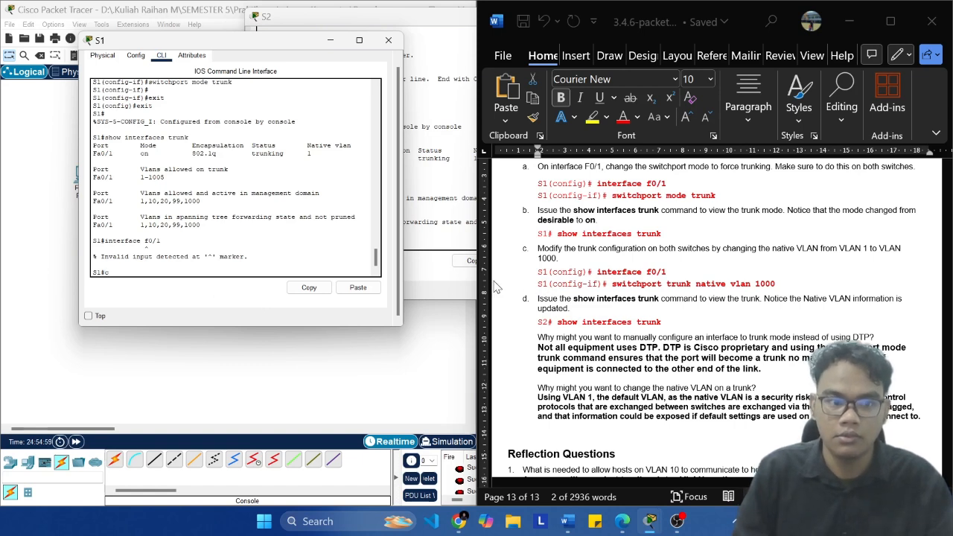
Step: Enter global configuration mode on S1 and run the copied interface f0/1 command
text(conf t)
key(Return)
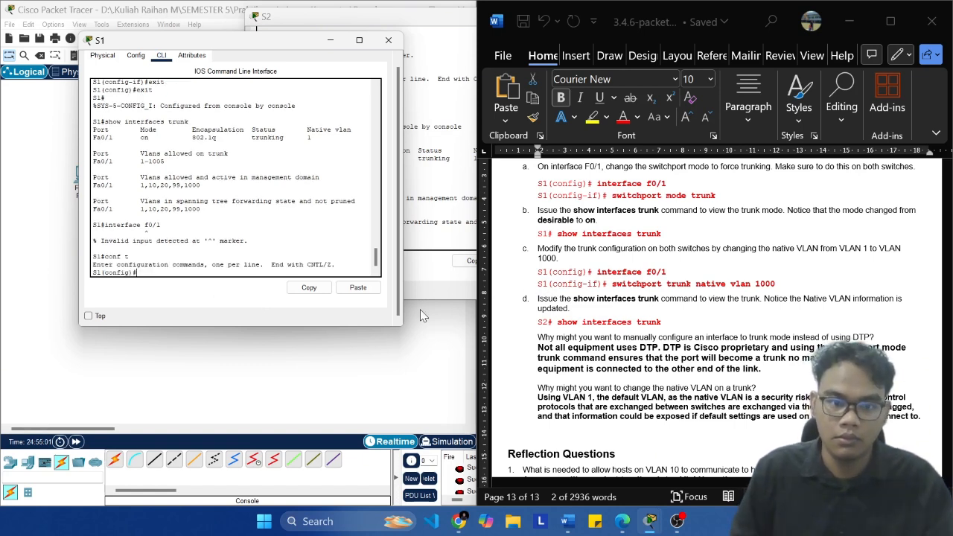
click(358, 288)
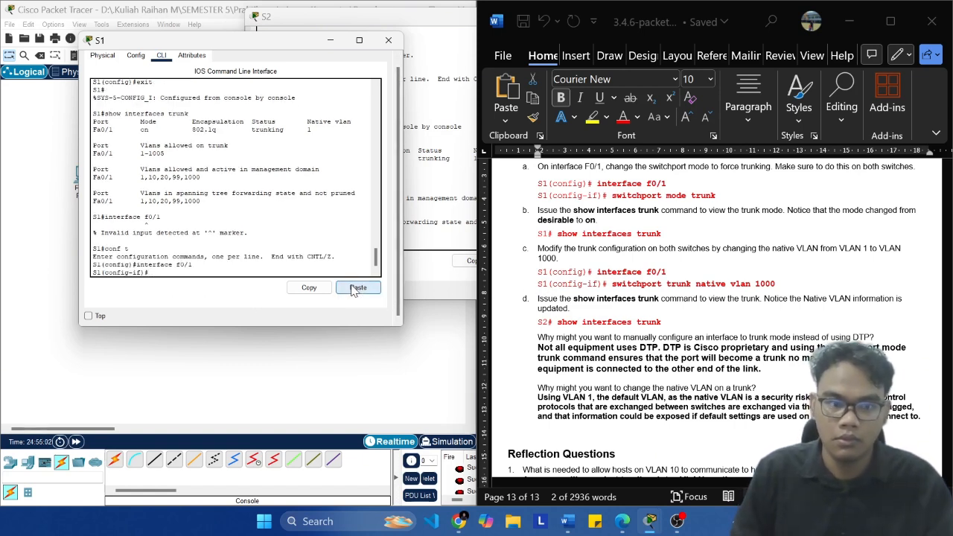
Step: Copy switchport trunk native vlan 1000 from Step 2c of the Word document and run it on S1's f0/1 interface
click(793, 283)
key(ctrl+shift+Left)
key(ctrl+shift+Left)
key(ctrl+shift+Left)
key(ctrl+shift+Left)
key(ctrl+shift+Left)
key(super+c)
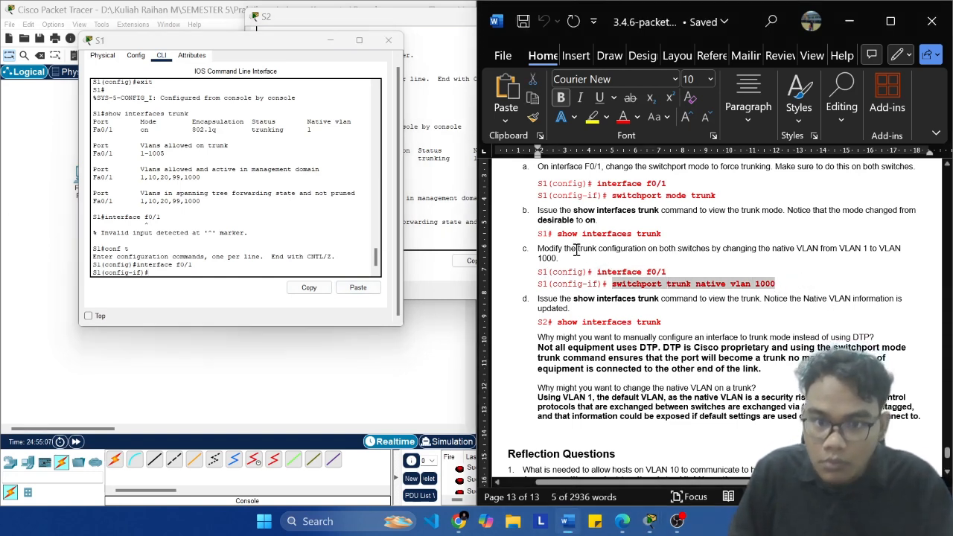
click(222, 267)
click(358, 288)
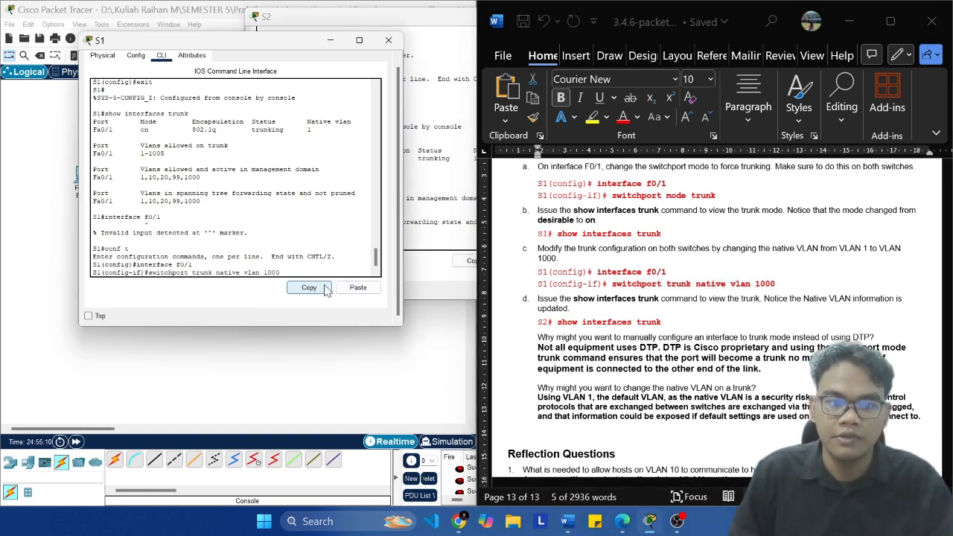
key(Return)
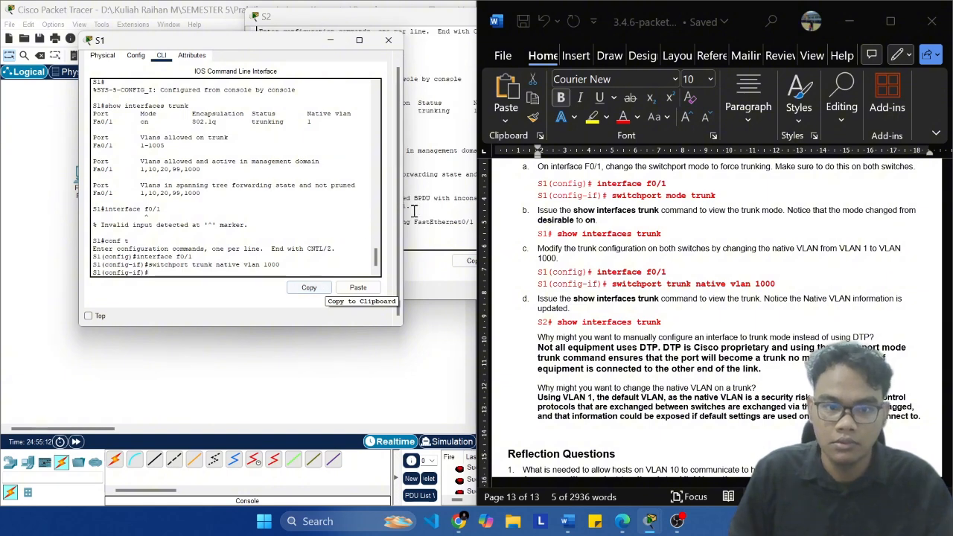
Step: Bring up a fresh S2 prompt and copy interface f0/1 from Step 2c of the Word document
click(430, 210)
key(Return)
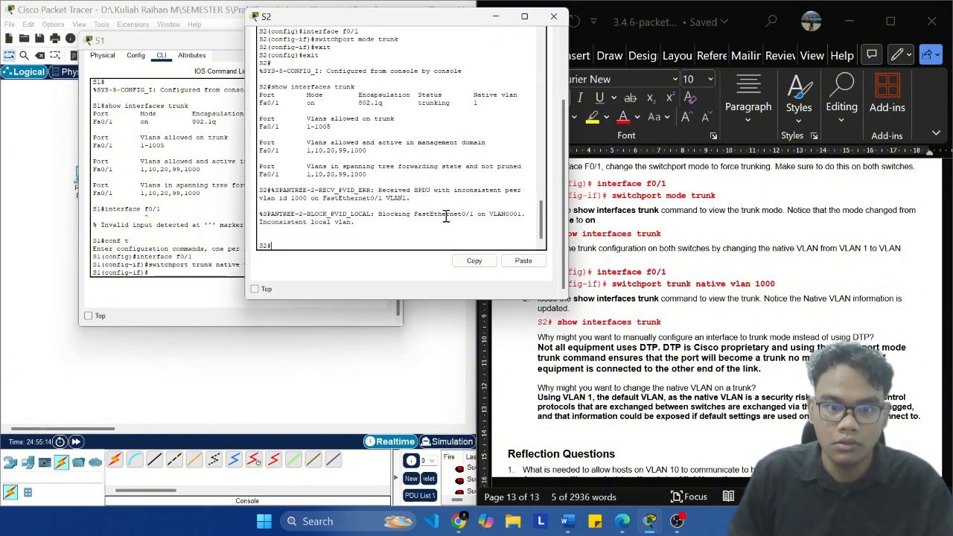
click(713, 283)
click(677, 271)
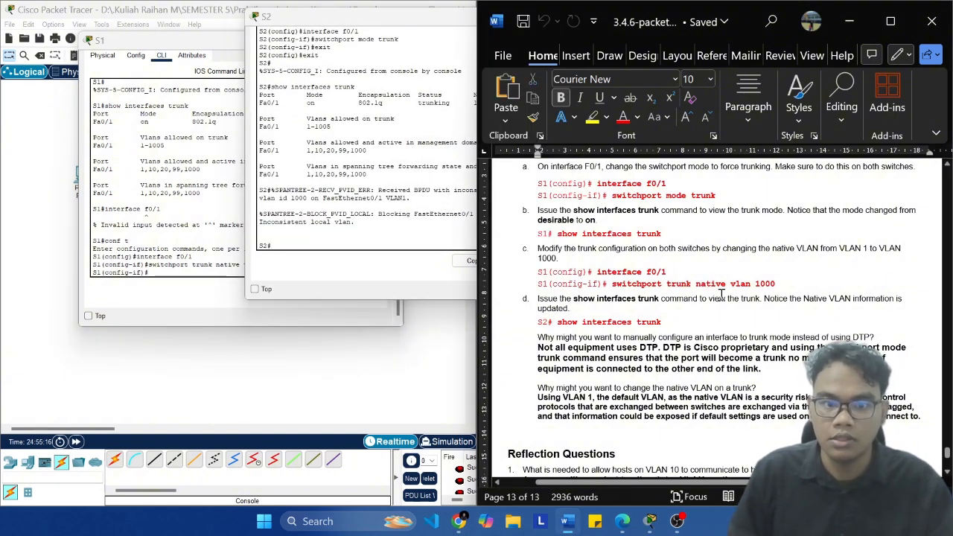
key(shift+Left)
key(shift+Left)
key(shift+Left)
key(shift+Left)
key(shift+Left)
key(shift+Left)
key(shift+Left)
key(shift+Left)
key(shift+Left)
key(shift+Left)
key(shift+Left)
key(shift+Left)
key(super+c)
Step: Examine the spanning-tree message about the blocked FastEthernet0/1 port in S2's console
click(336, 212)
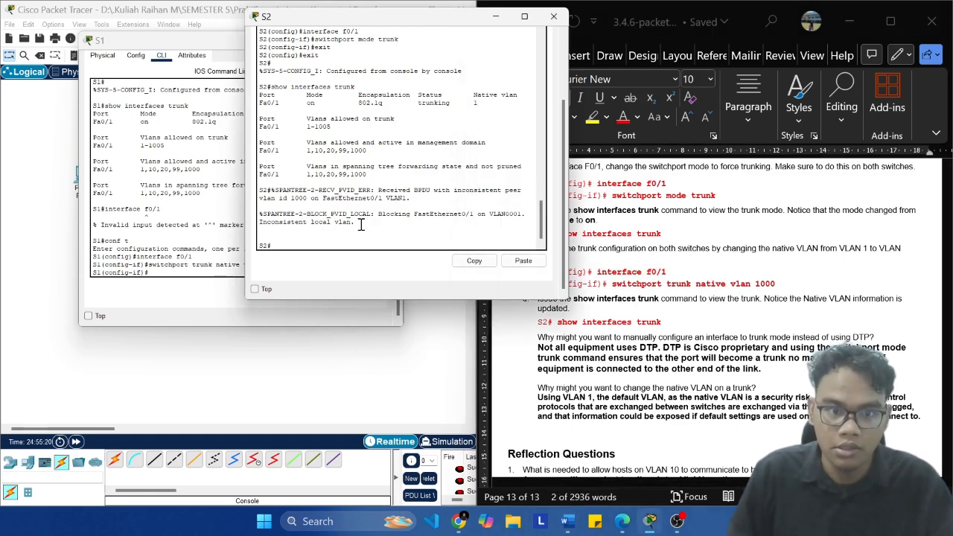
drag(356, 223, 257, 216)
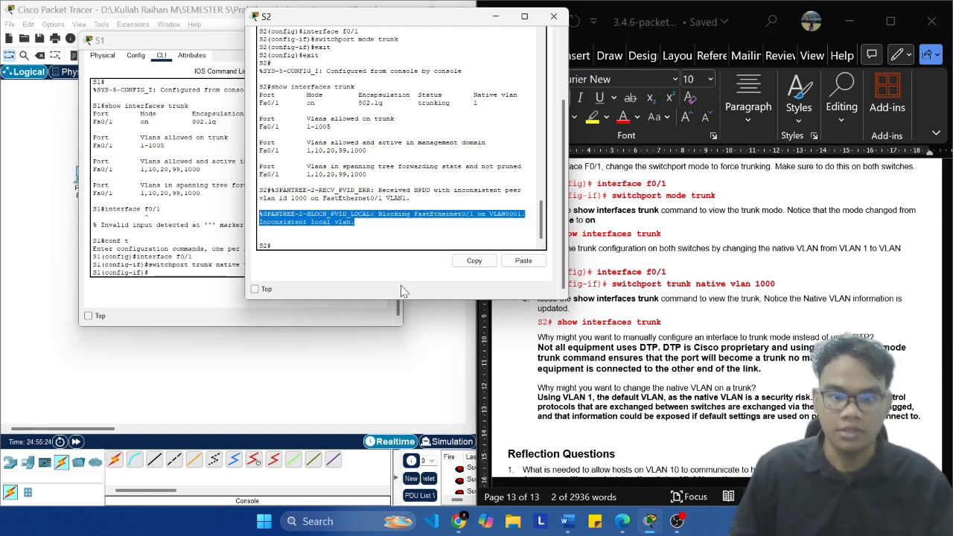
click(435, 225)
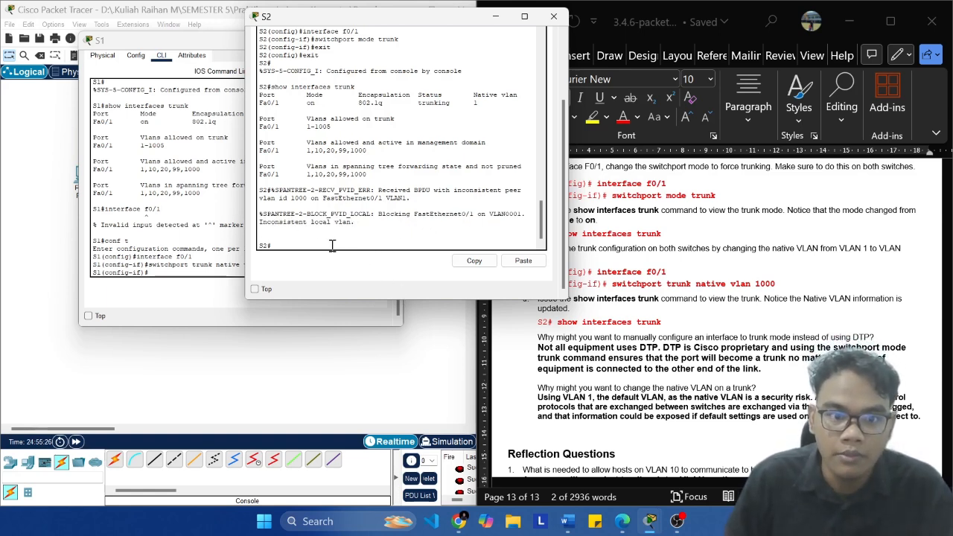
Step: Enter global configuration mode on S2 and run the copied interface f0/1 command
click(523, 261)
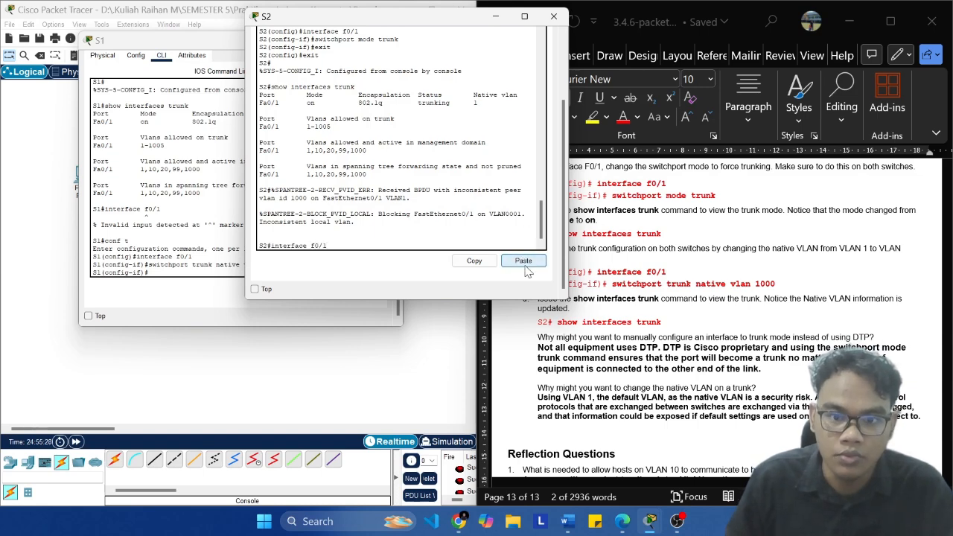
key(Return)
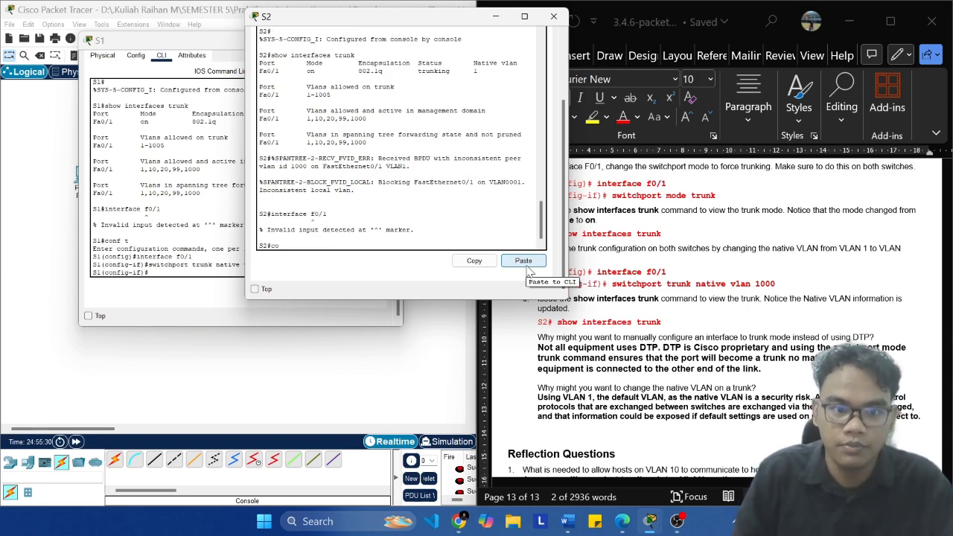
text(conf t)
key(Return)
click(524, 261)
key(Return)
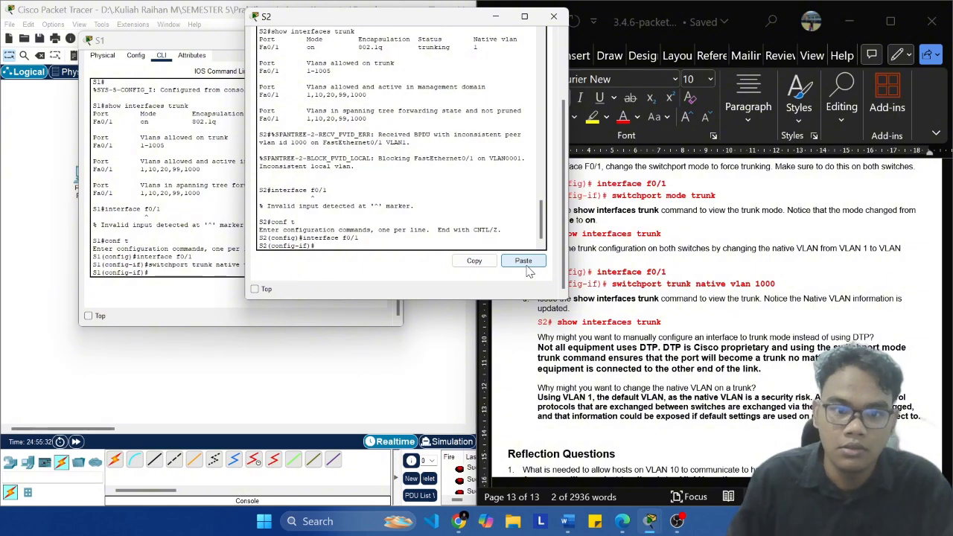
Step: Copy switchport trunk native vlan 1000 from the Word document and run it on S2's f0/1 interface
click(777, 289)
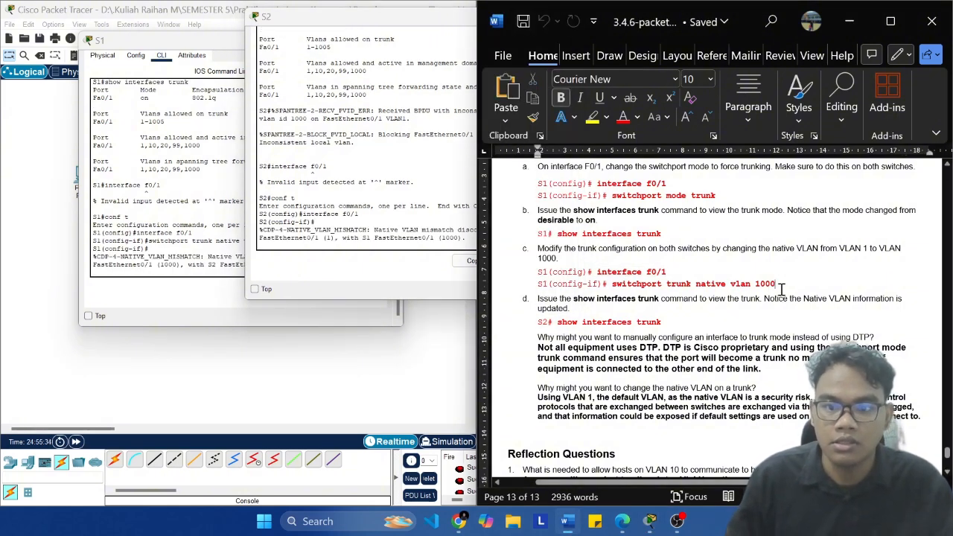
key(ctrl+shift+Left)
key(ctrl+shift+Left)
key(ctrl+shift+Left)
key(ctrl+shift+Left)
key(ctrl+shift+Left)
key(ctrl+c)
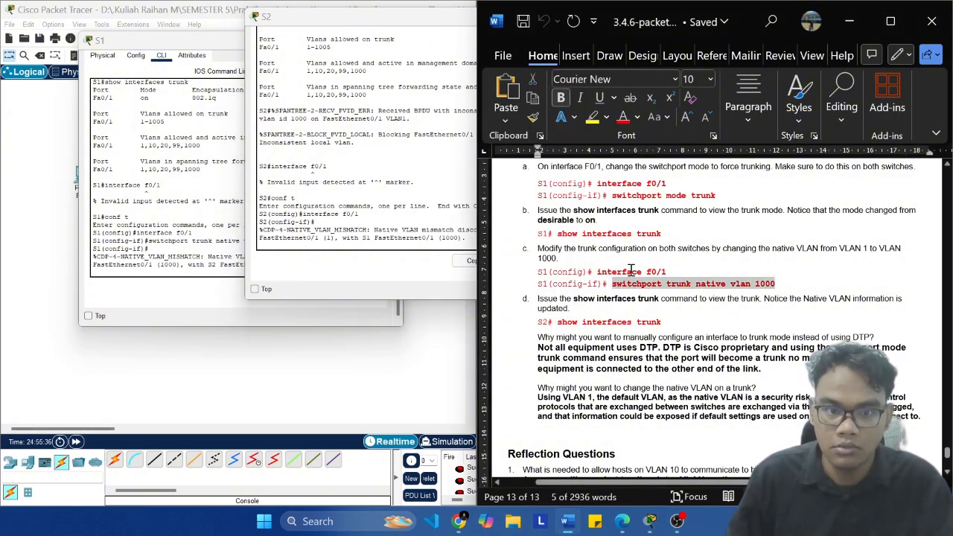
click(374, 248)
key(Return)
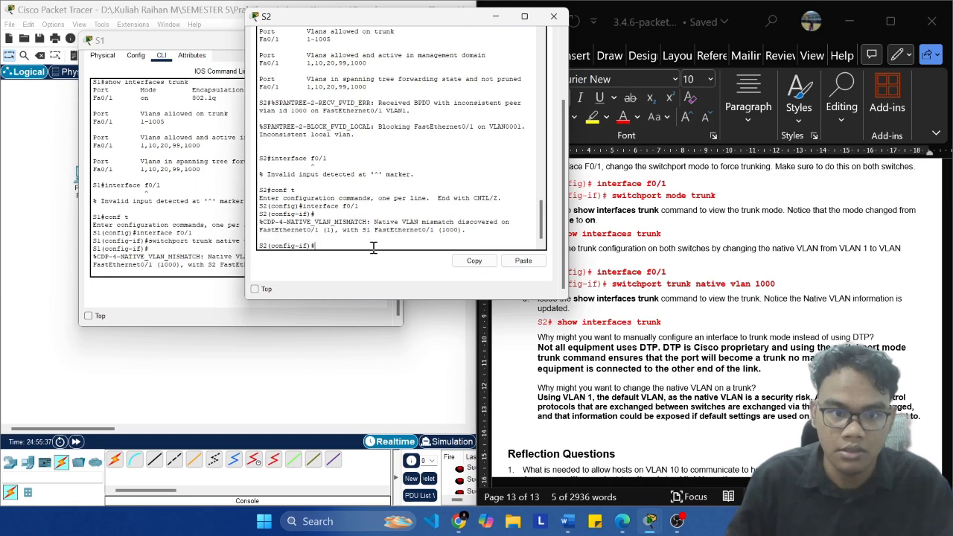
click(524, 260)
key(Return)
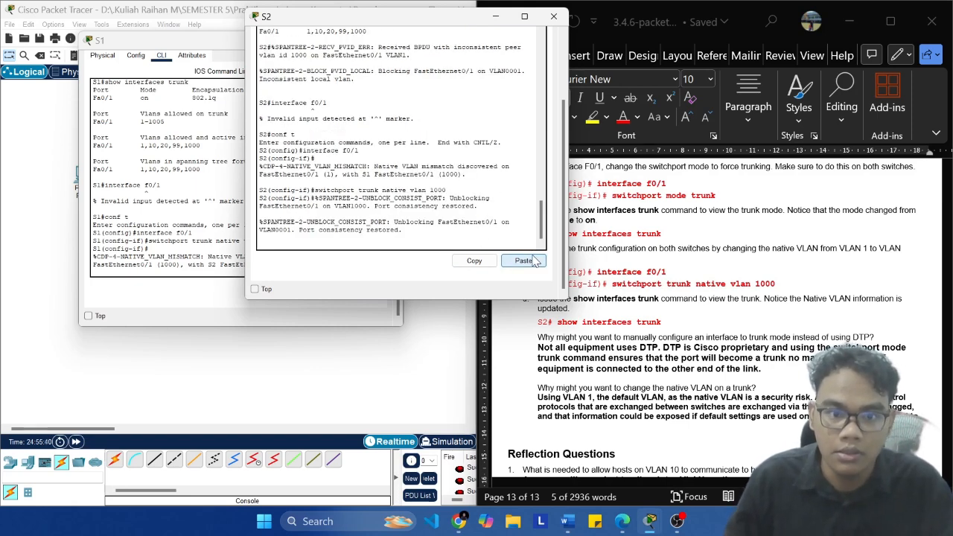
key(Return)
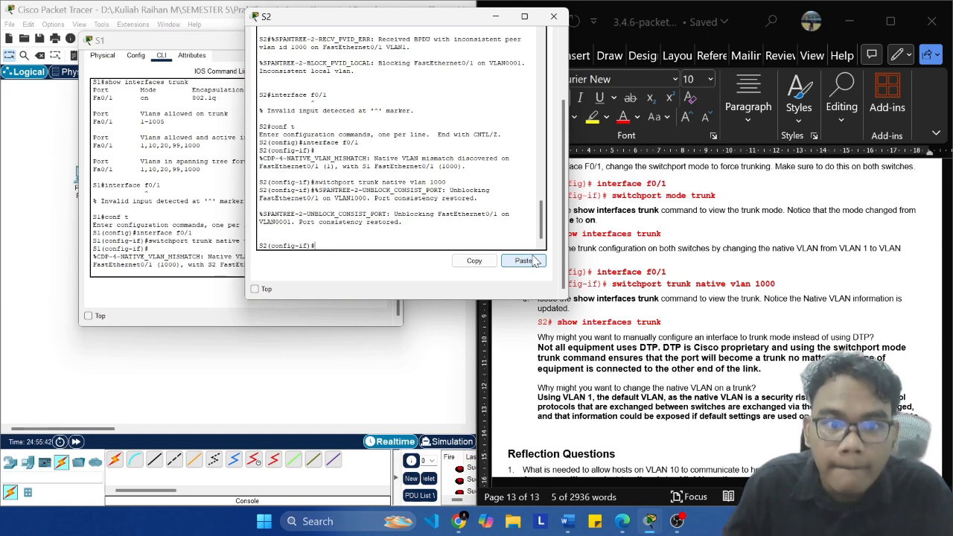
Step: Exit the interface and global configuration modes on S2 to its privileged prompt
click(689, 328)
click(382, 231)
text(exot)
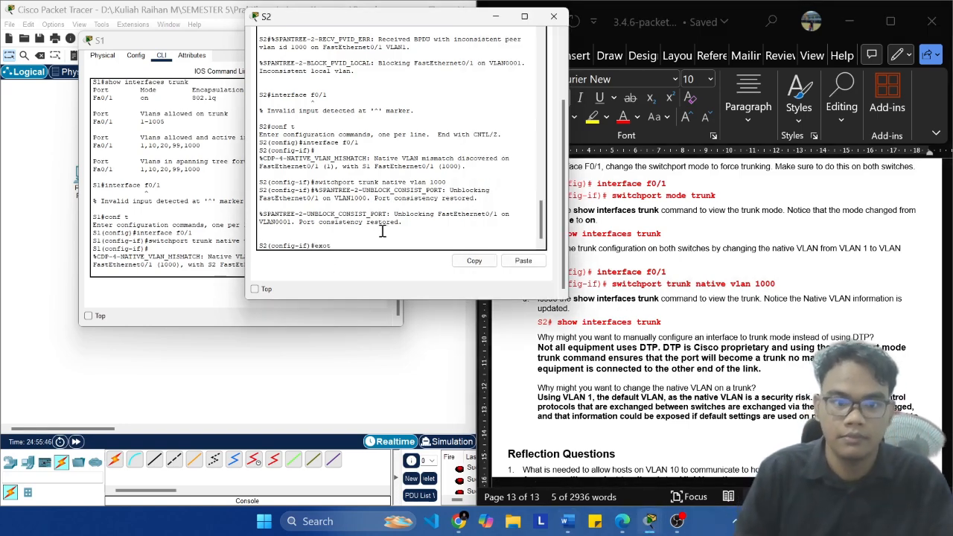
text(it)
key(Return)
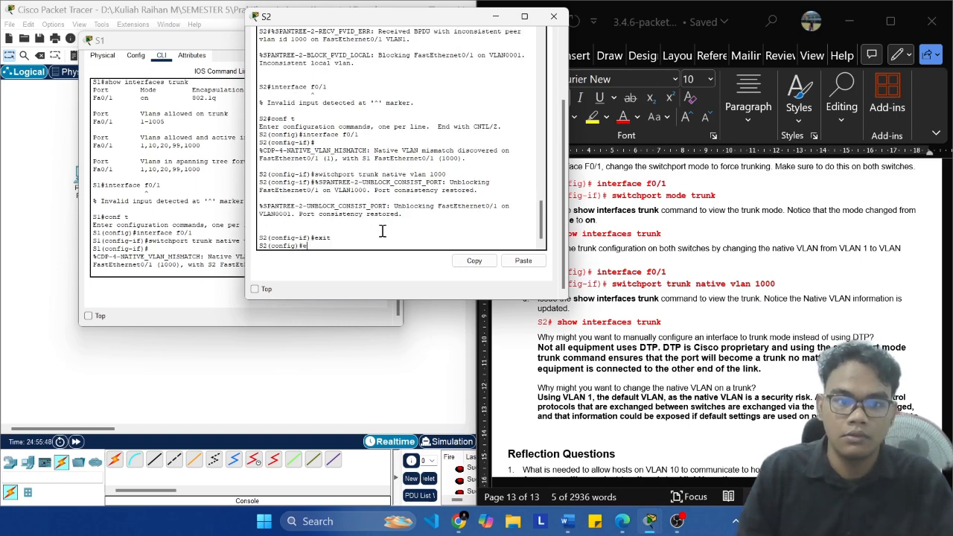
text(exit)
key(Return)
Step: Exit the interface and global configuration modes on S1 to its privileged prompt
click(209, 232)
text(e)
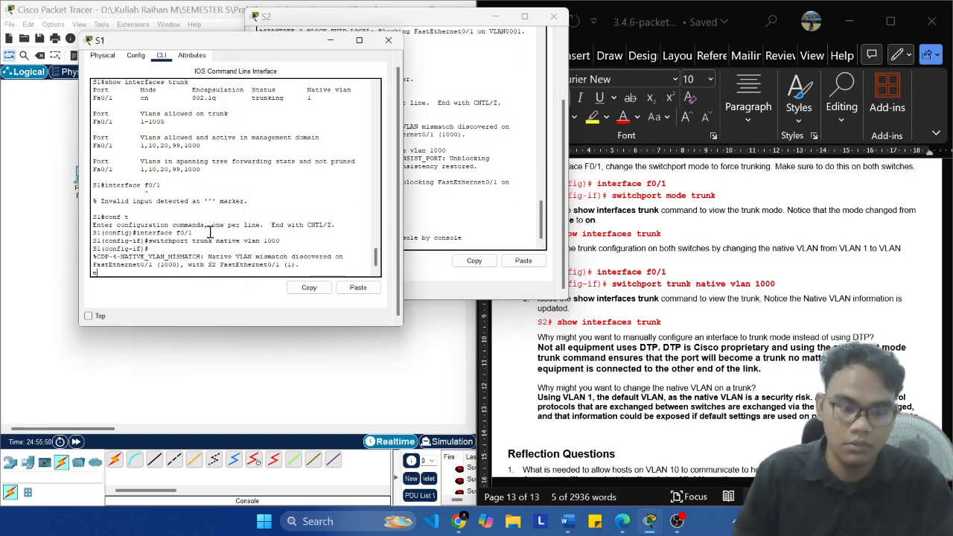
text(x)
key(Return)
text(exi)
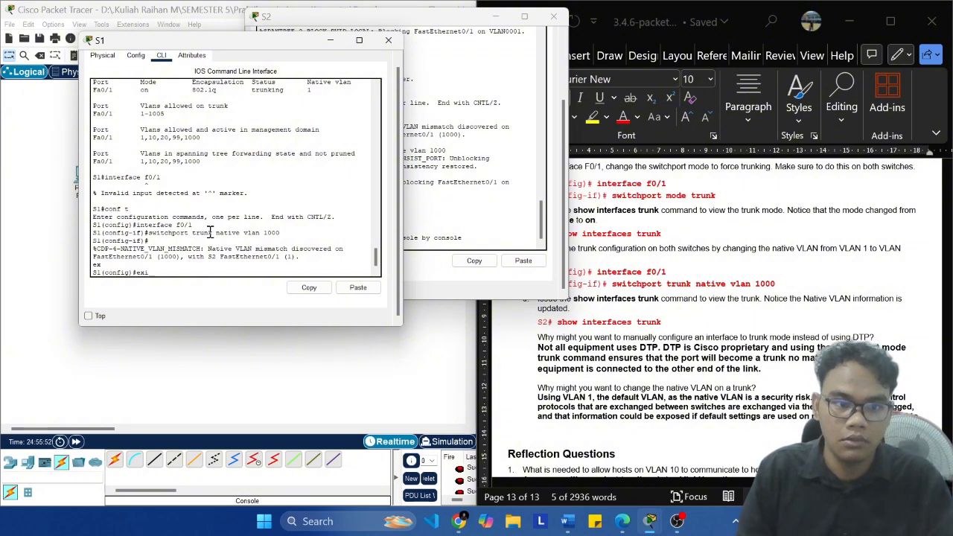
text(t)
key(Return)
key(Return)
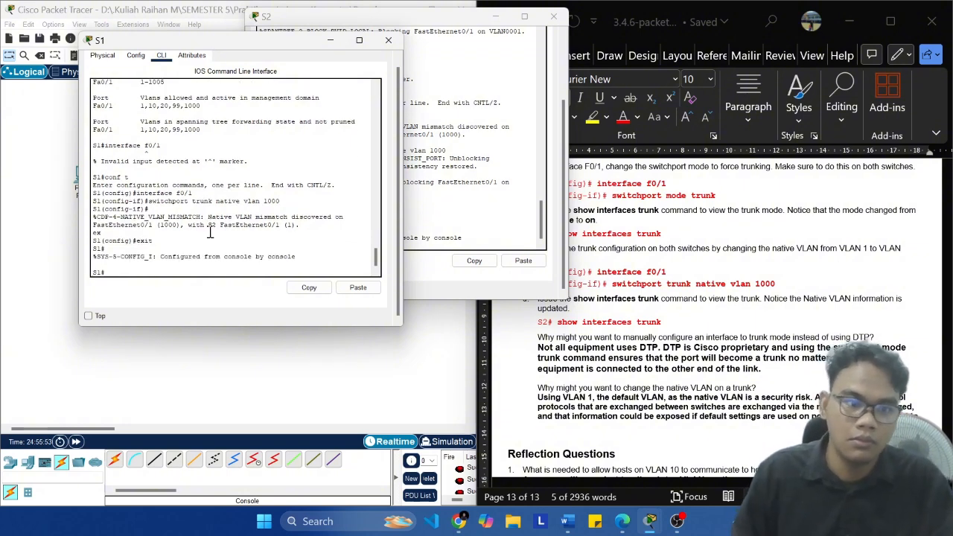
Step: Run show interfaces trunk on S1 and show interface trunk on S2 to view the trunk details
click(469, 173)
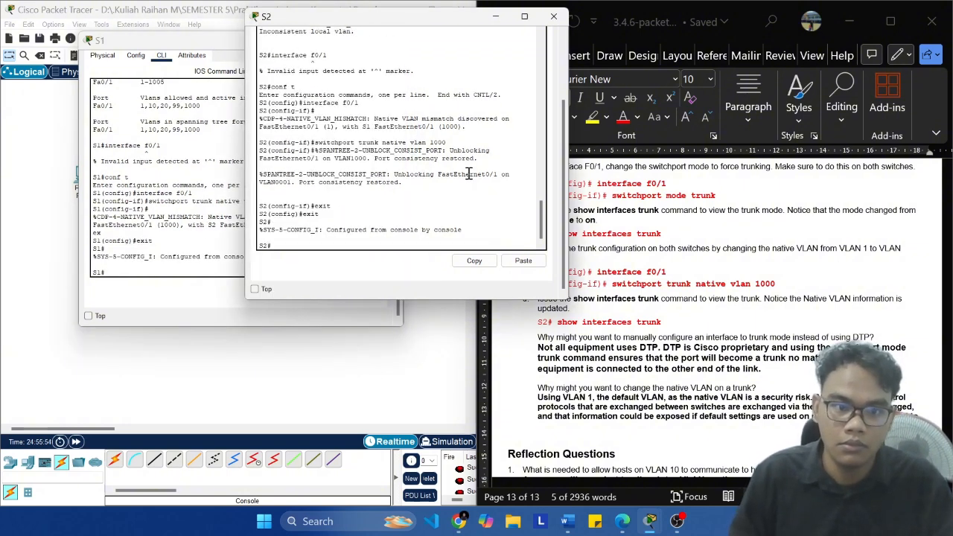
click(202, 260)
text(show interfa)
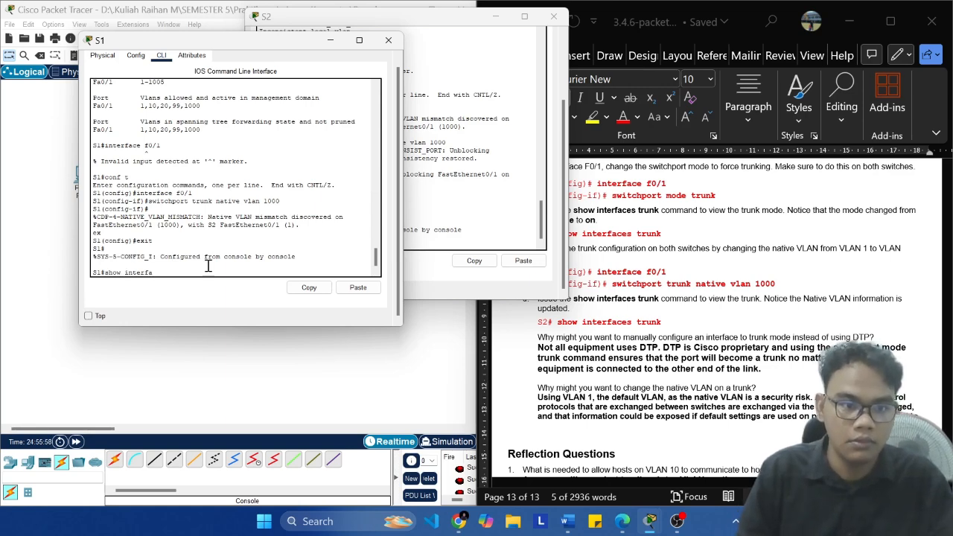
text(k)
key(Return)
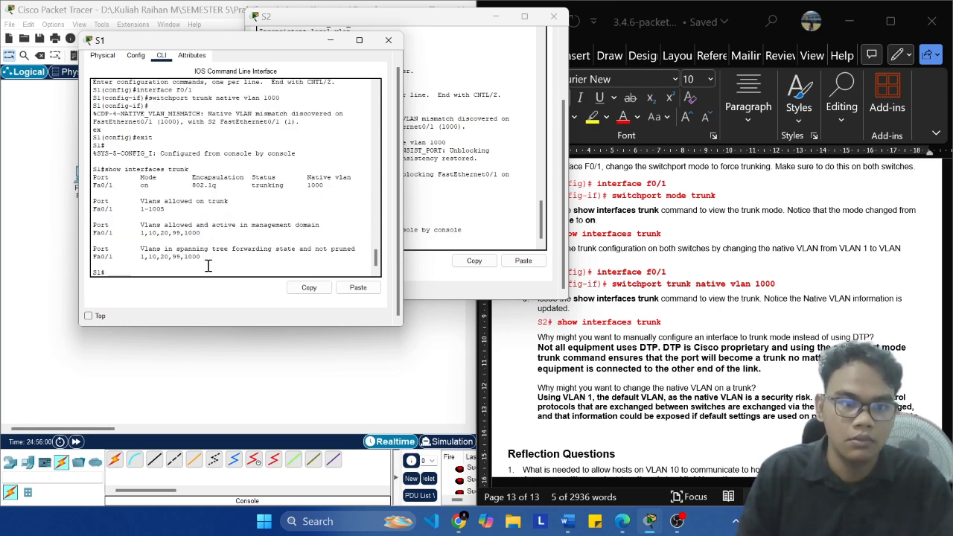
click(480, 195)
text(show interface trunk)
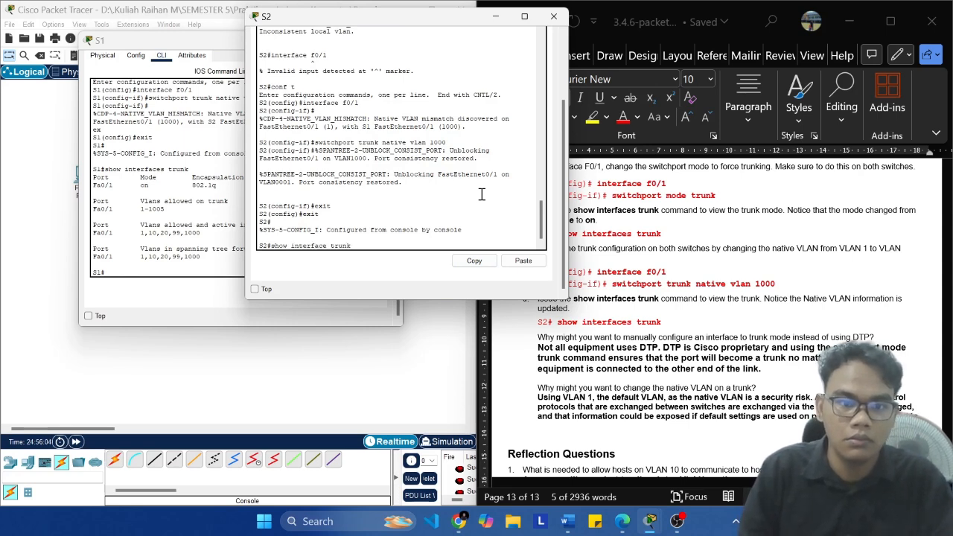
key(Return)
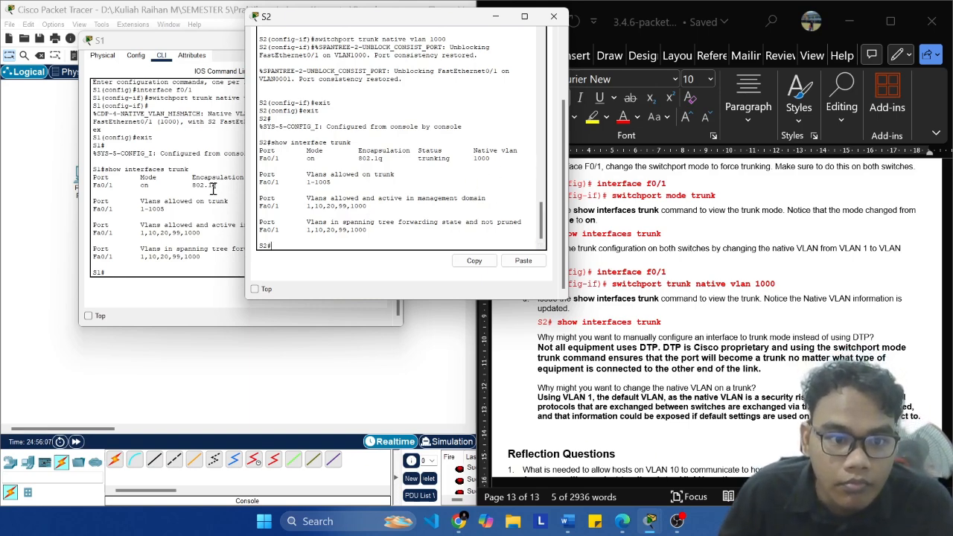
Step: Compare the native VLAN and allowed VLANs in the trunk output of S1 and S2
click(213, 185)
click(411, 184)
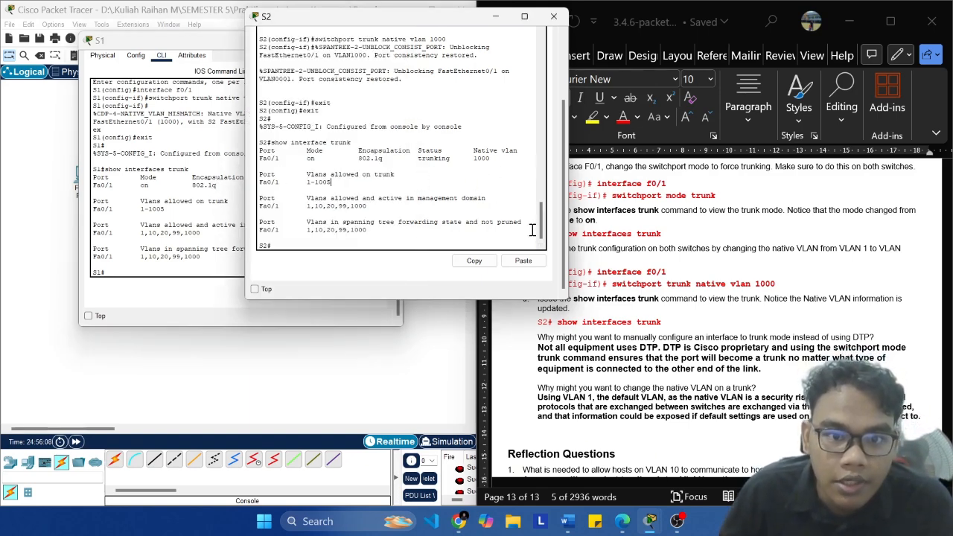
click(216, 199)
drag(326, 185, 307, 185)
scroll(327, 196, up, 3)
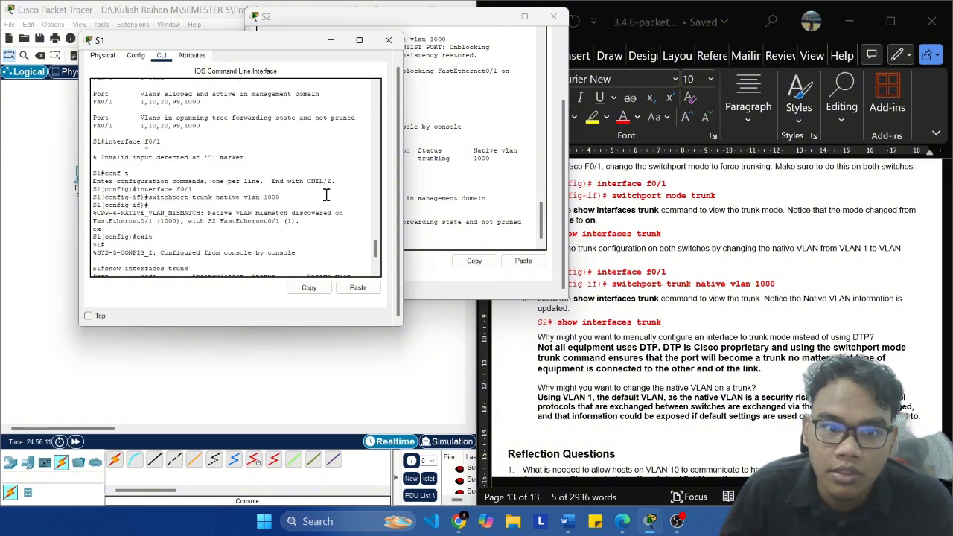
scroll(326, 195, up, 4)
scroll(334, 188, down, 5)
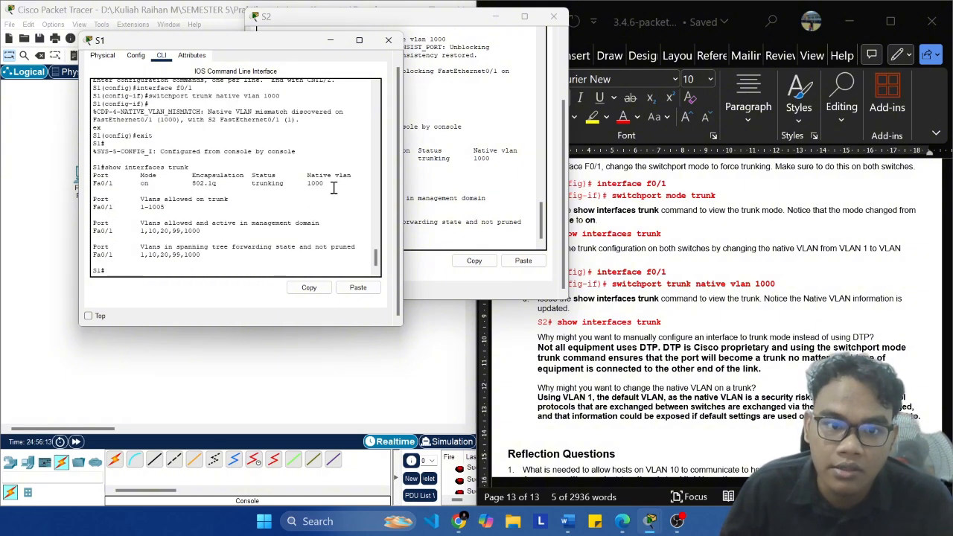
drag(332, 182, 302, 182)
click(452, 142)
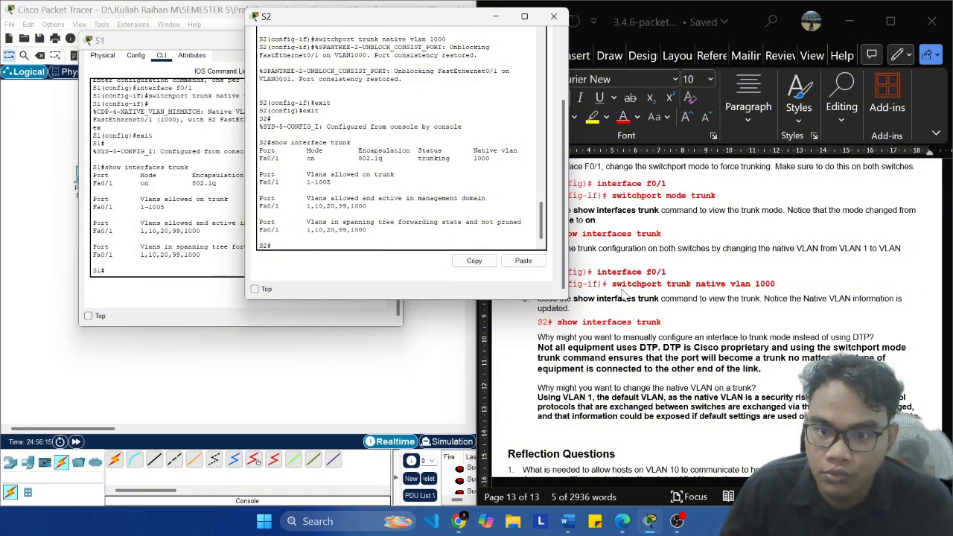
Step: Bring the Word document's Reflection Questions into view and save the Packet Tracer file
click(624, 292)
scroll(624, 293, down, 5)
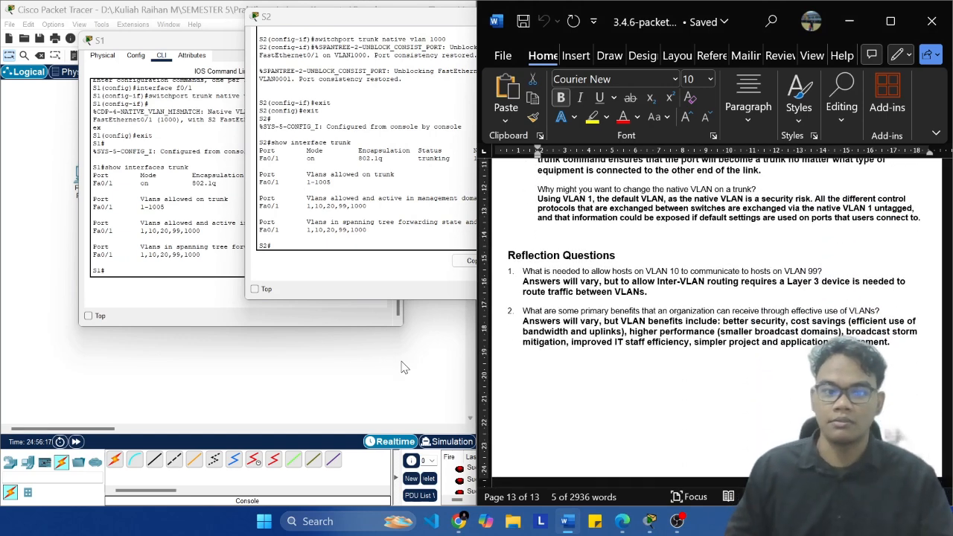
click(402, 366)
key(ctrl+s)
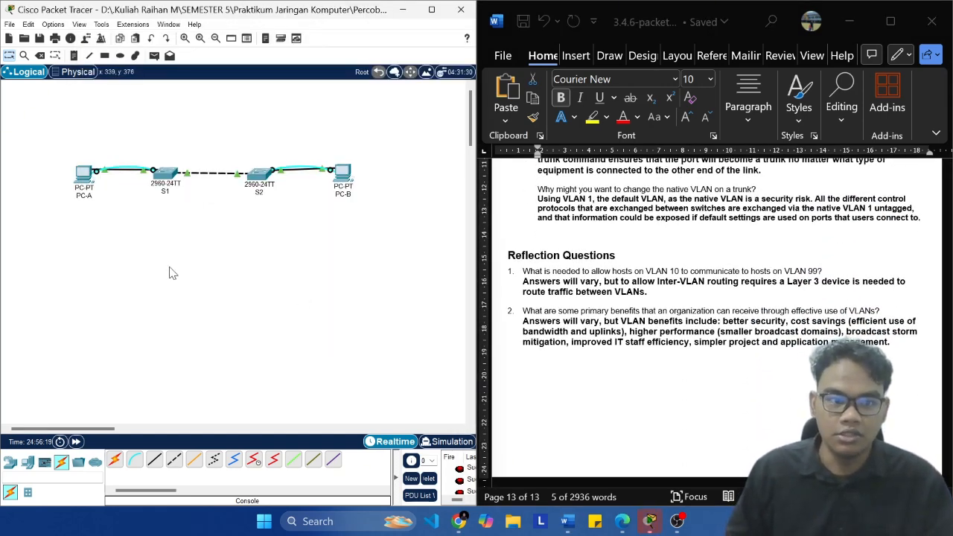
scroll(120, 209, up, 1)
scroll(243, 223, down, 1)
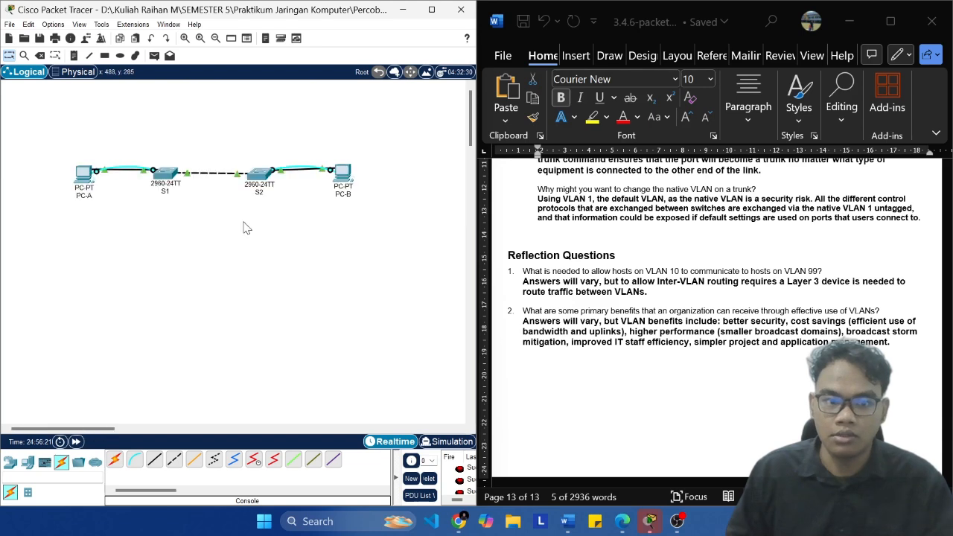
Step: Move PC-A slightly in the topology so that it sits level with switch S1
mouse_move(86, 174)
mouse_down()
mouse_move(82, 196)
mouse_move(82, 177)
mouse_up()
scroll(234, 216, up, 2)
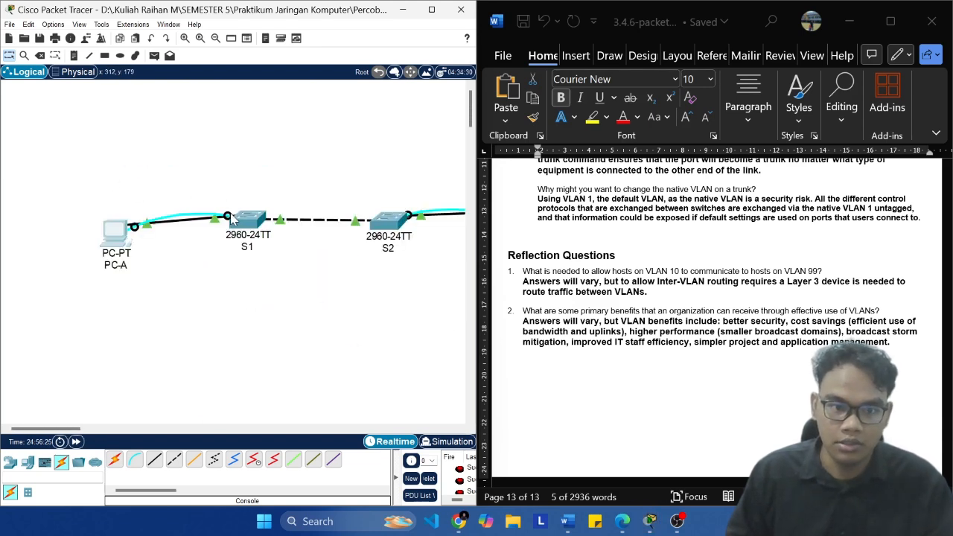
drag(129, 266, 125, 231)
Step: Open PC-A's terminal session to S1 with the default port settings and return to the topology
click(125, 230)
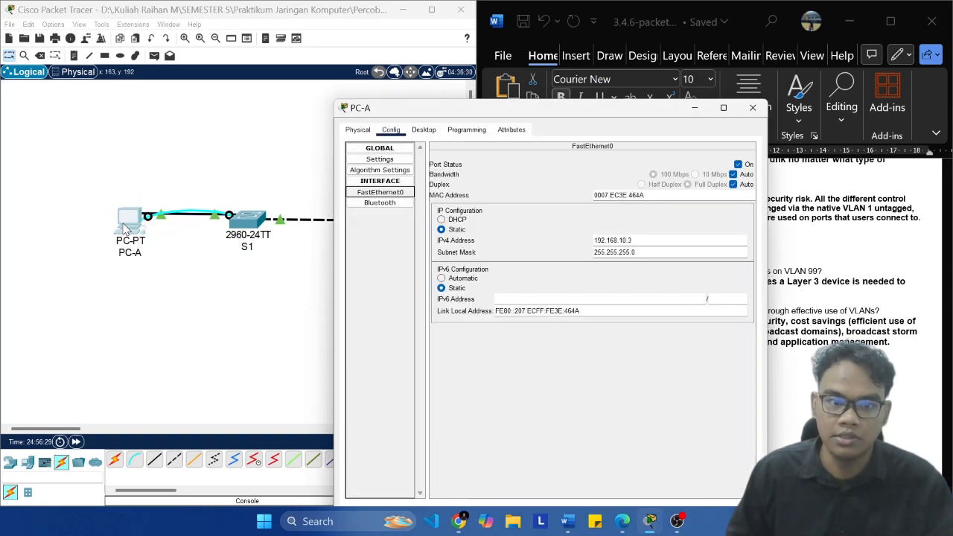
click(468, 131)
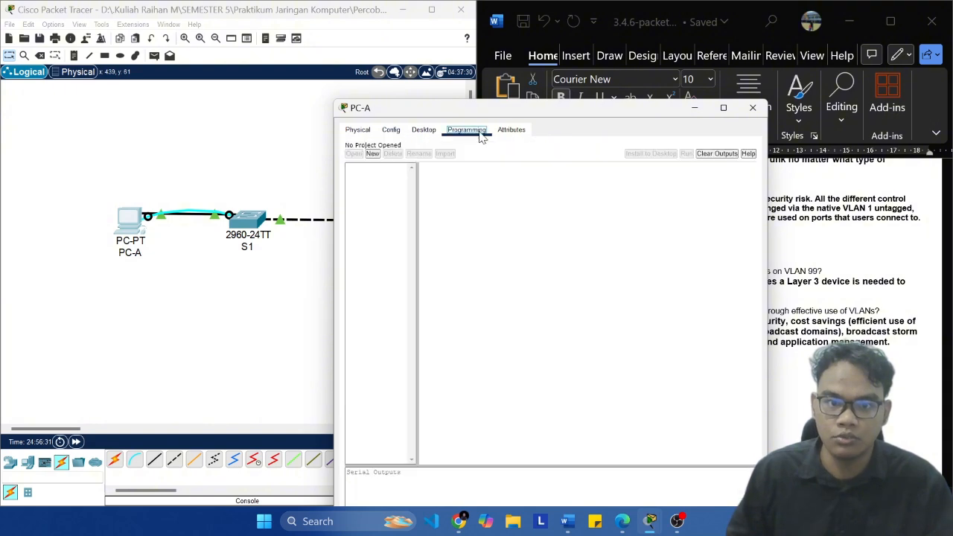
click(429, 131)
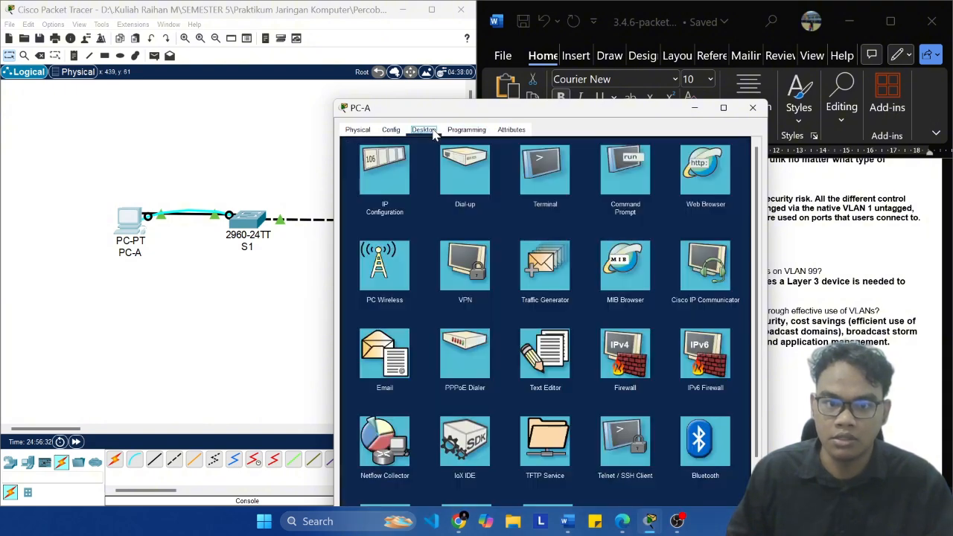
click(546, 180)
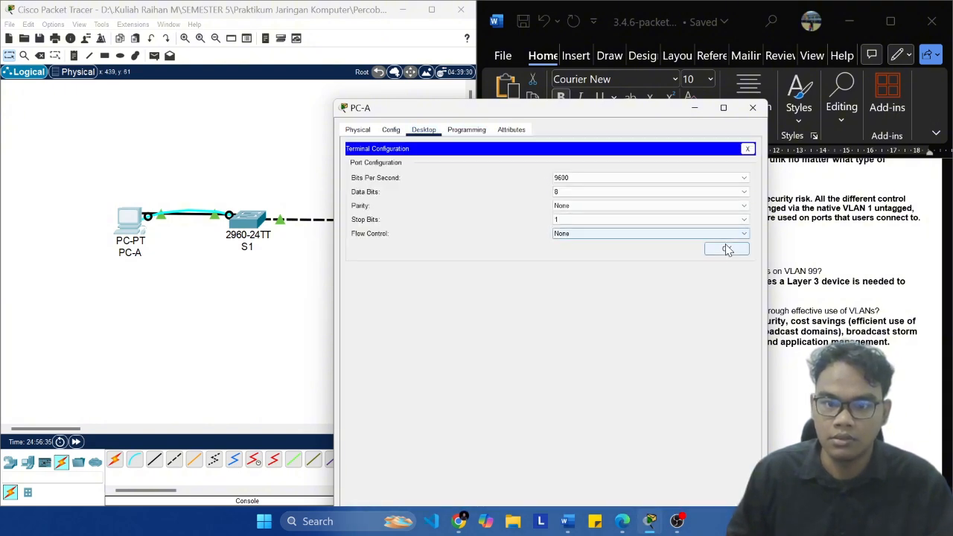
click(724, 248)
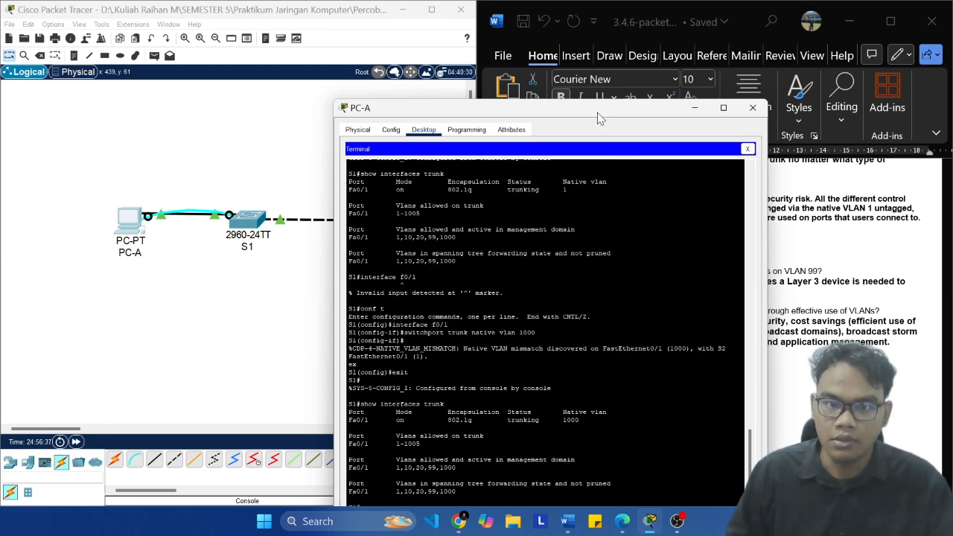
drag(600, 118, 344, 59)
click(45, 225)
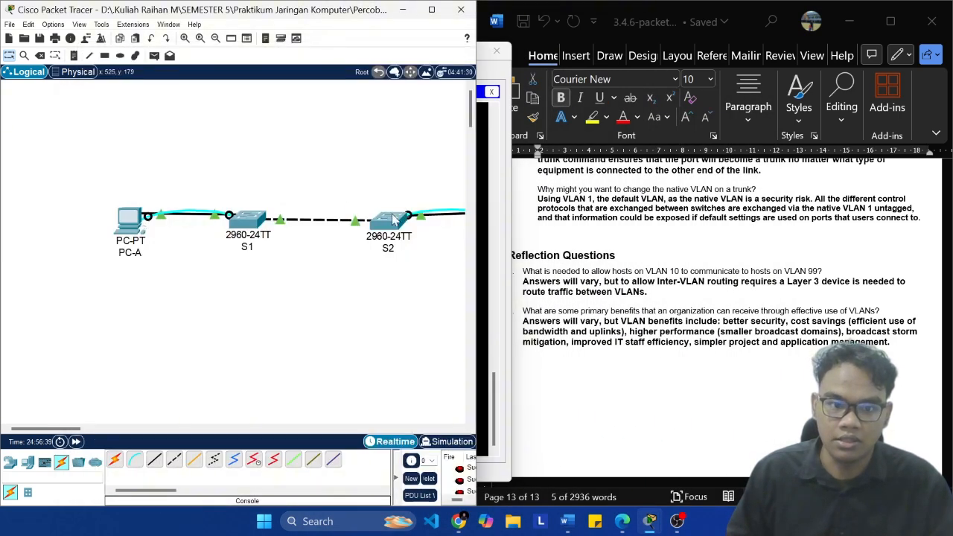
Step: Open PC-B's terminal session to S2 with the default port settings
scroll(365, 186, down, 4)
ctrl+scroll(350, 159, down, 3)
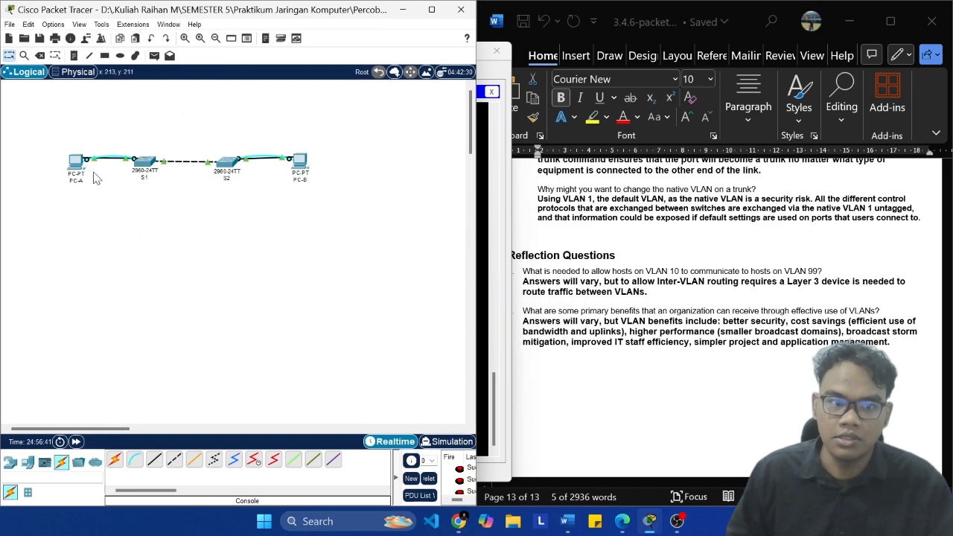
click(302, 164)
click(424, 97)
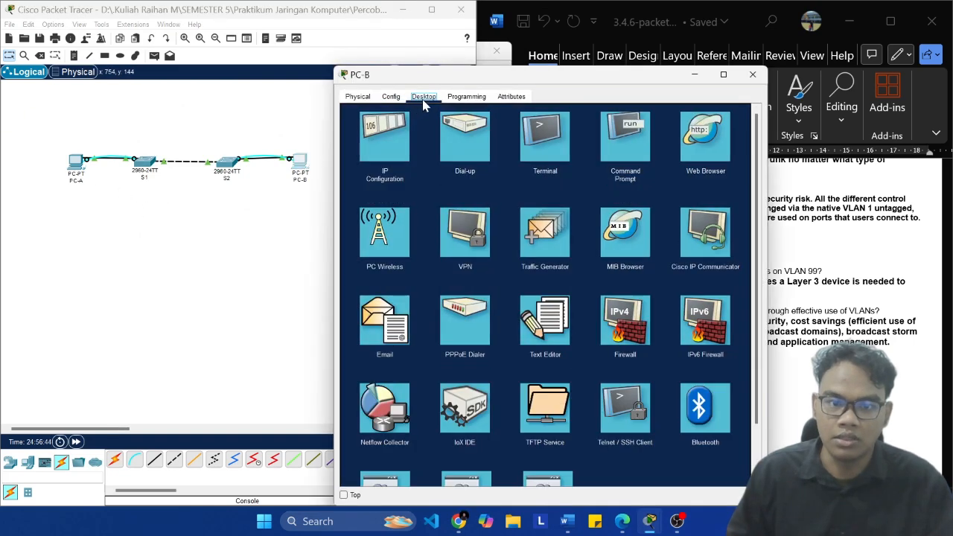
click(533, 155)
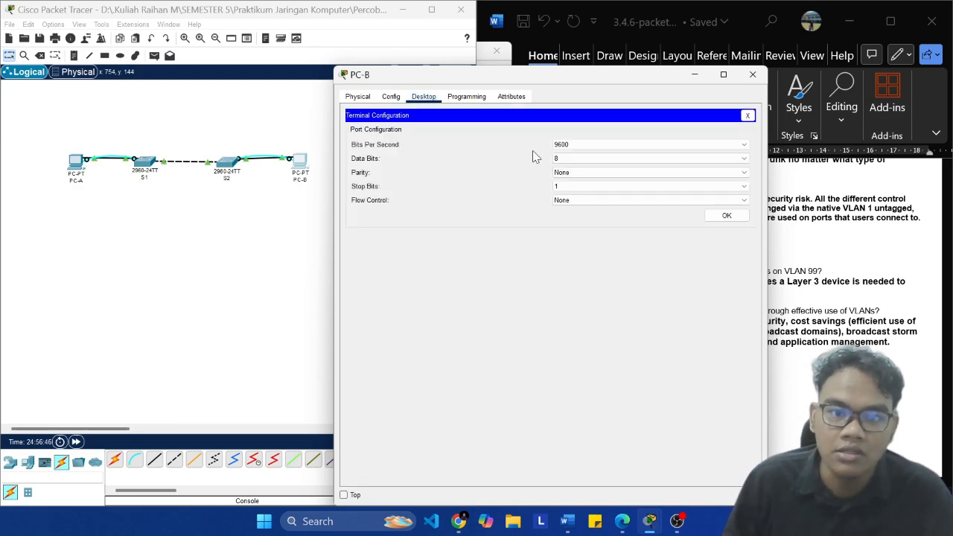
click(722, 216)
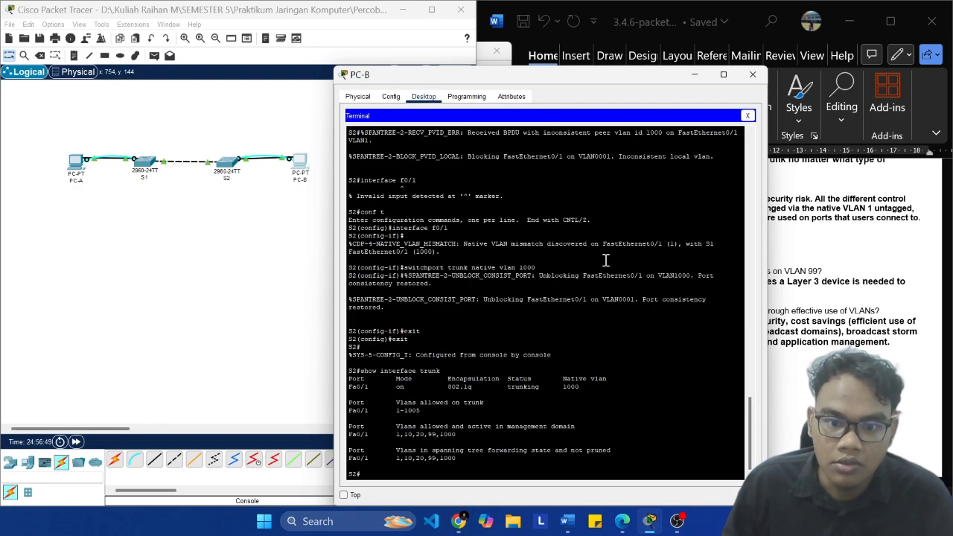
Step: Bring PC-A's terminal back to the front and arrange it side by side with PC-B's terminal
drag(576, 75, 658, 66)
click(651, 520)
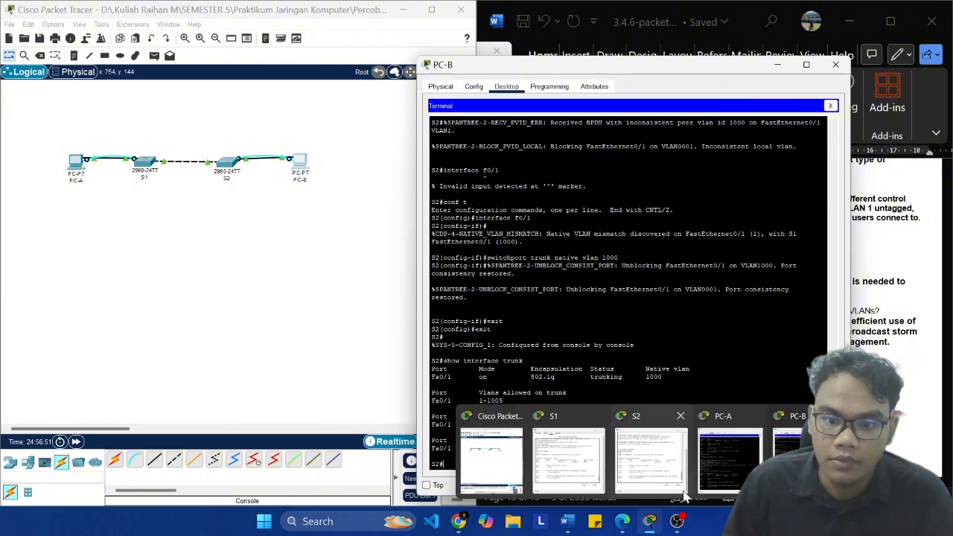
click(743, 472)
drag(356, 59, 305, 35)
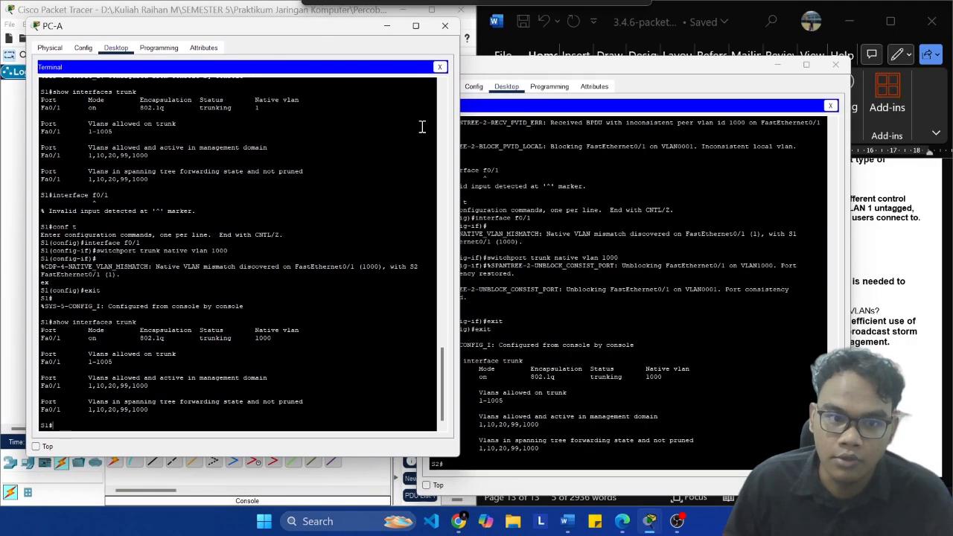
Step: Review the VLAN and trunk commands in S1's terminal history, including the native VLAN 1000 configuration on F0/1
click(583, 234)
scroll(283, 291, up, 5)
click(290, 289)
scroll(323, 283, up, 10)
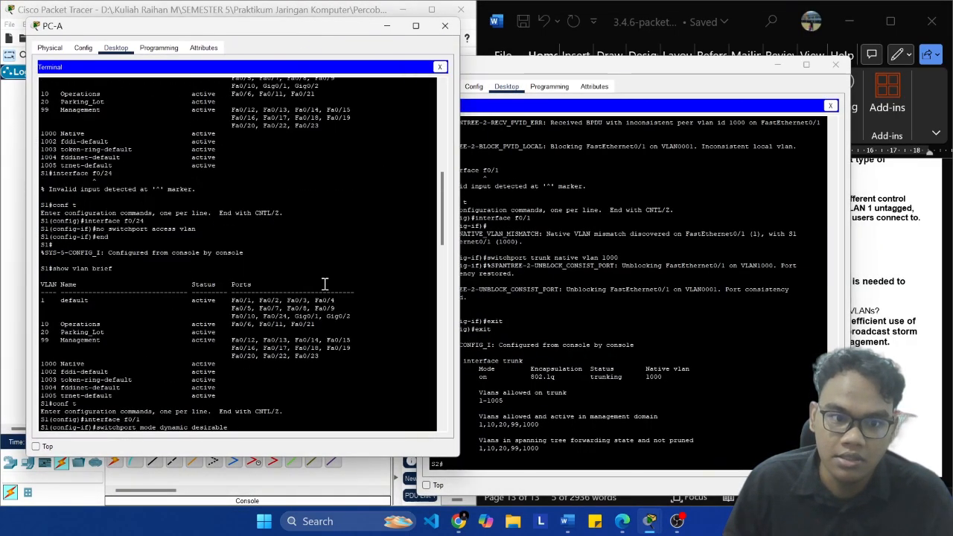
click(606, 244)
scroll(292, 250, down, 15)
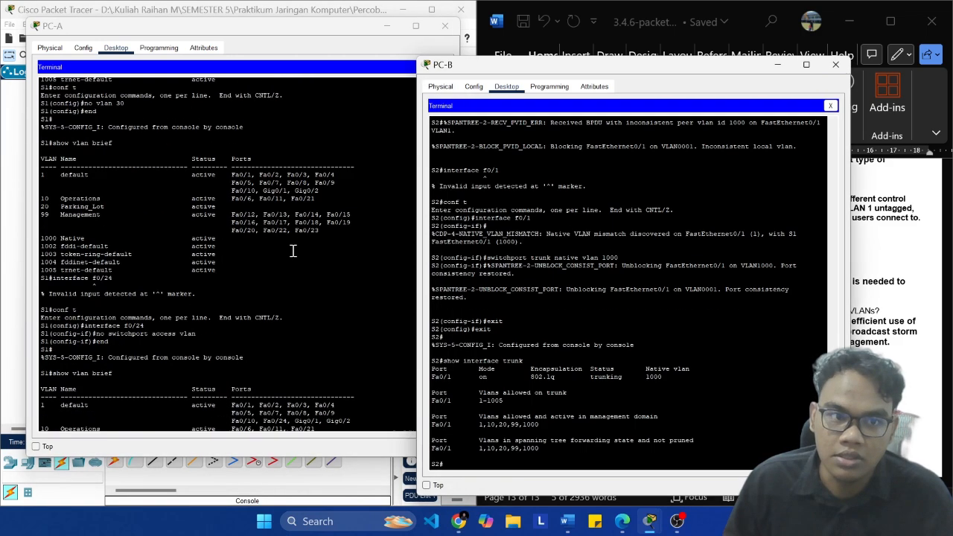
scroll(321, 257, down, 10)
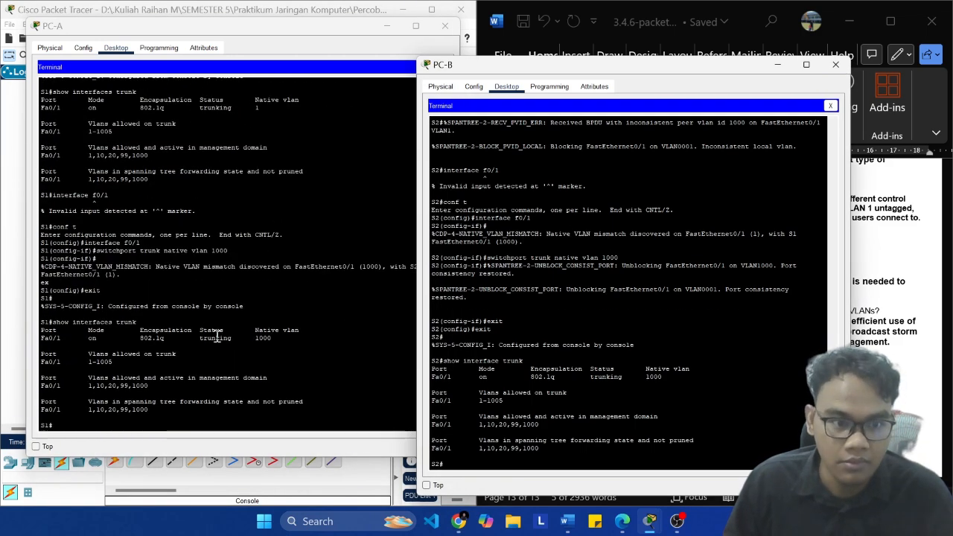
drag(134, 117, 236, 366)
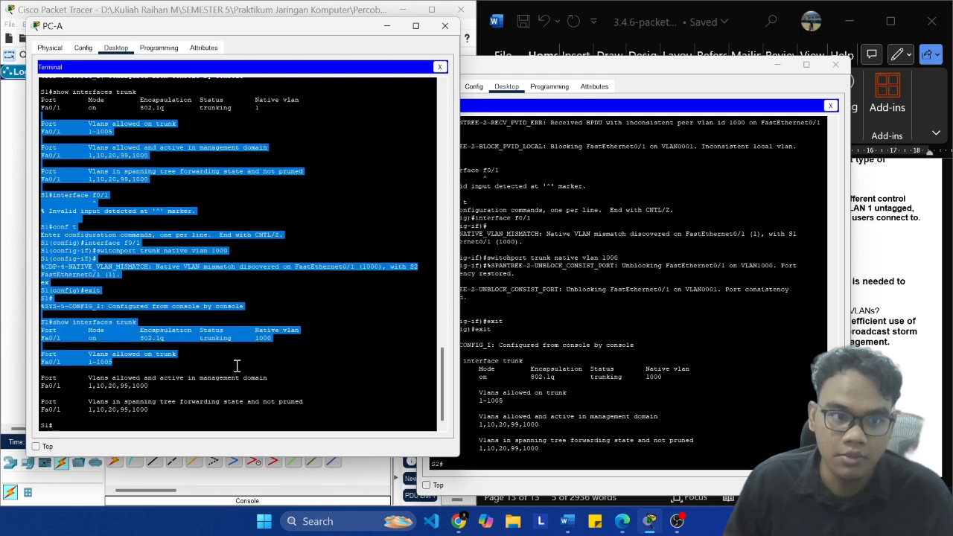
click(242, 276)
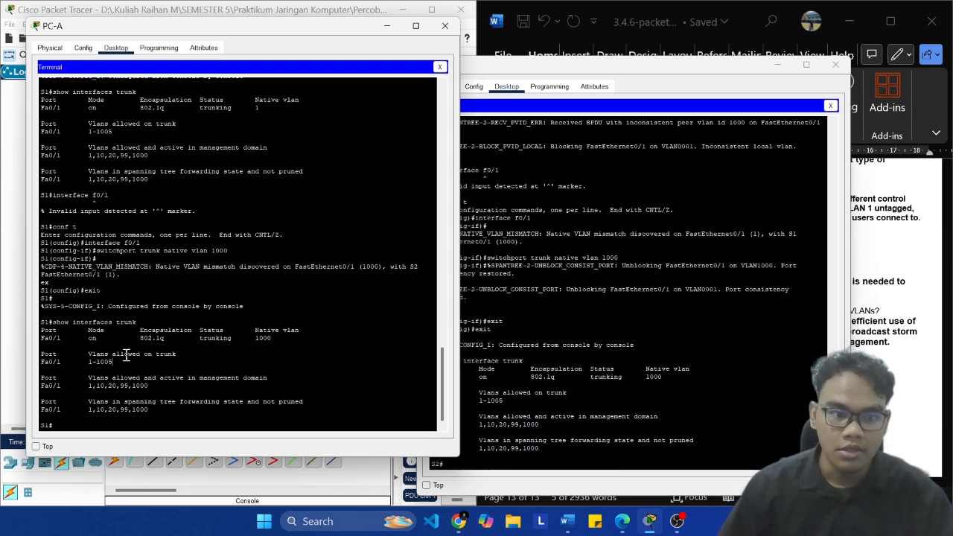
Step: Examine the earlier VLAN assignments and trunk output on S1 alongside the trunk configuration history on S2
scroll(197, 294, up, 2)
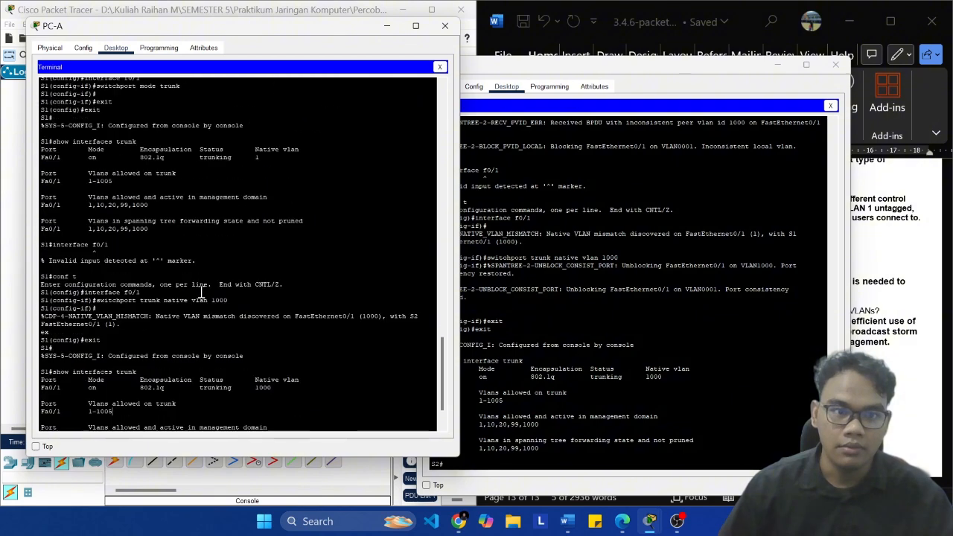
scroll(329, 284, up, 10)
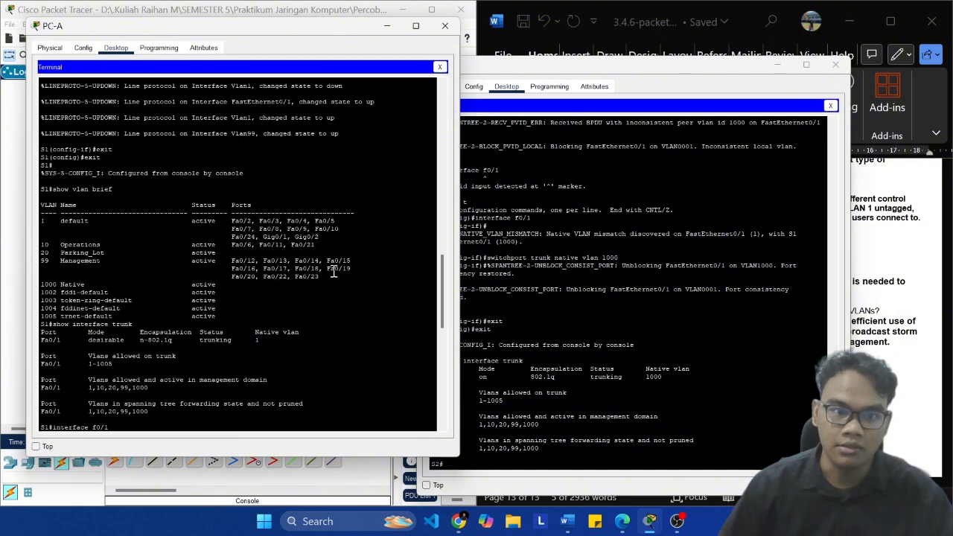
click(605, 323)
scroll(155, 238, up, 15)
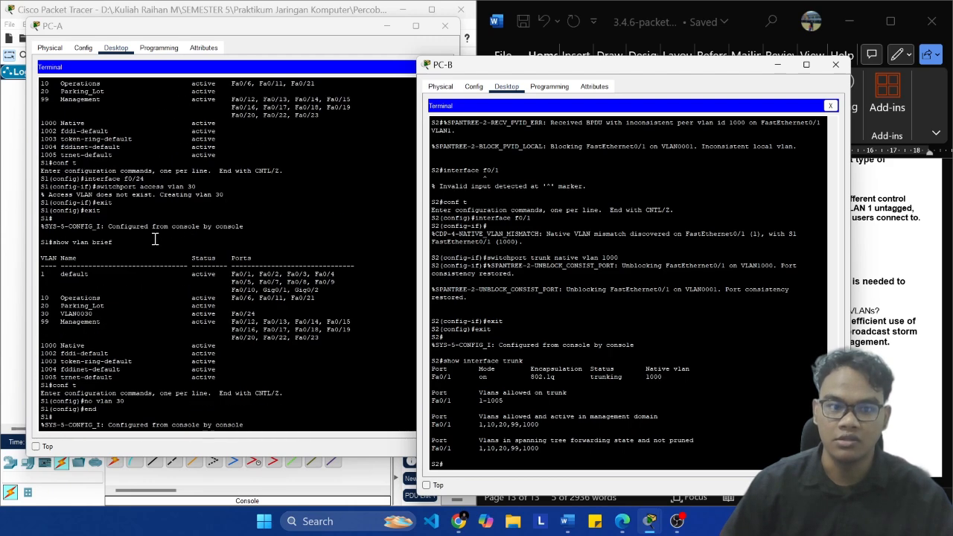
scroll(155, 238, down, 15)
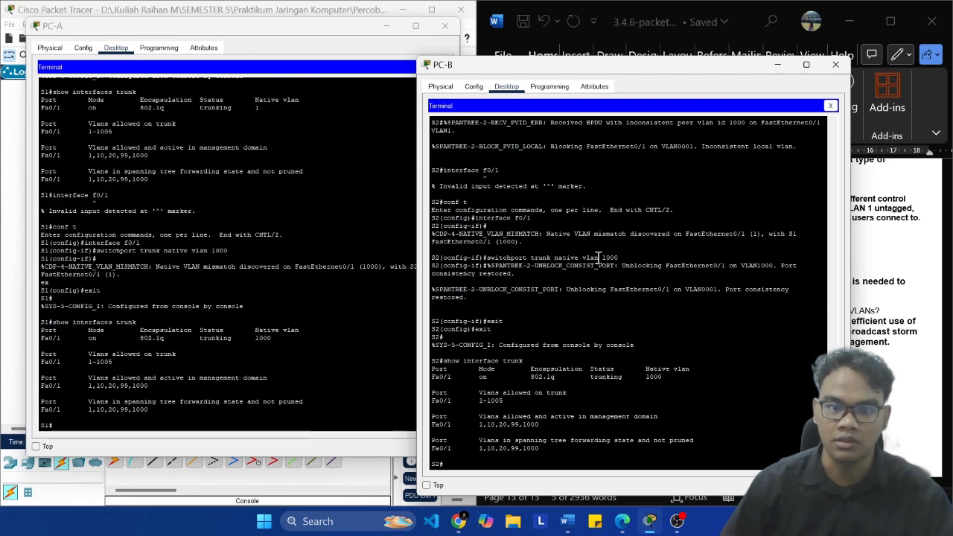
scroll(598, 257, up, 10)
scroll(601, 228, up, 10)
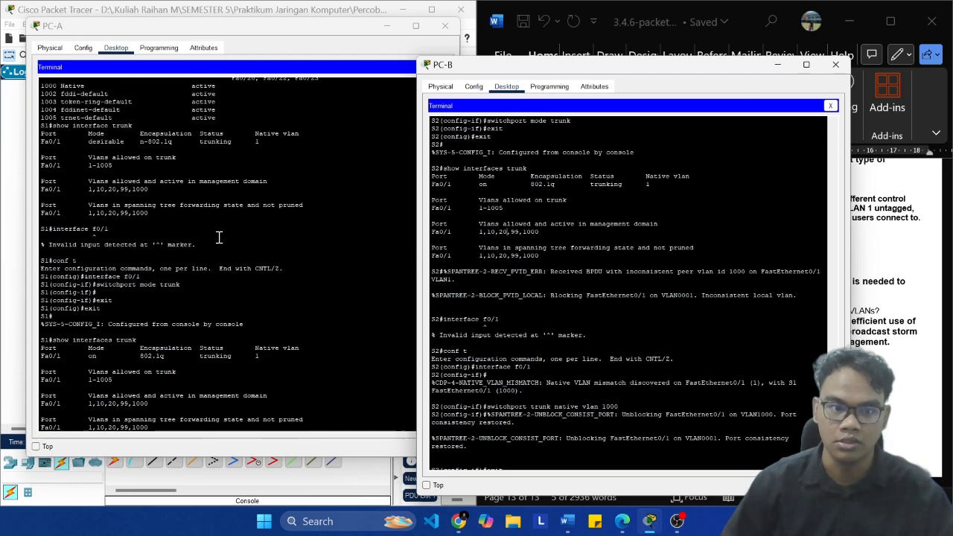
Step: Put both PC terminal windows away and bring the Word document's Reflection Questions fully into view
click(6, 219)
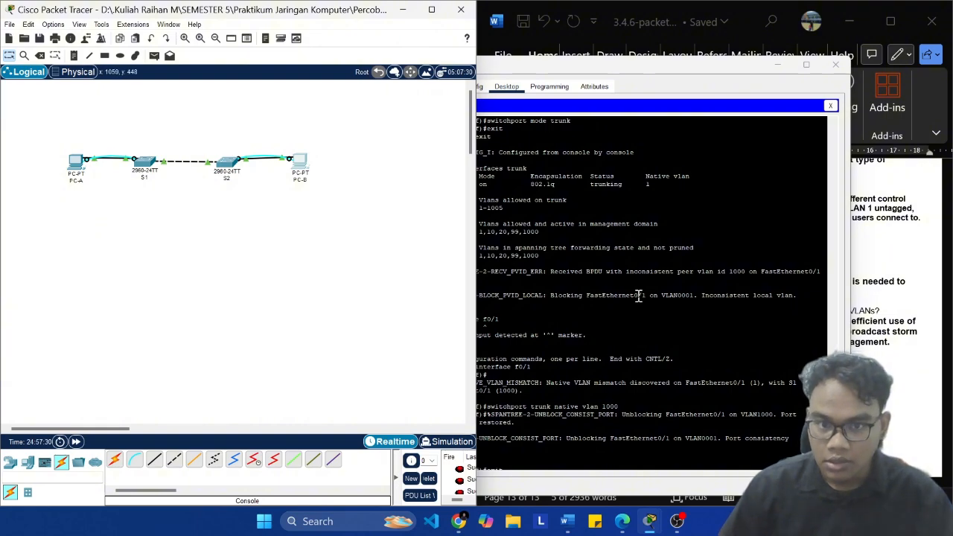
drag(621, 73, 302, 77)
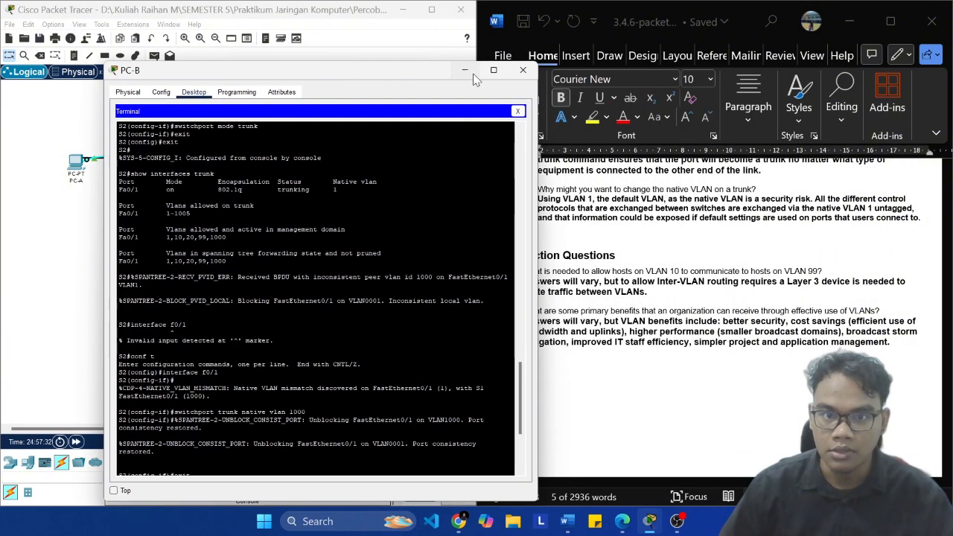
click(474, 75)
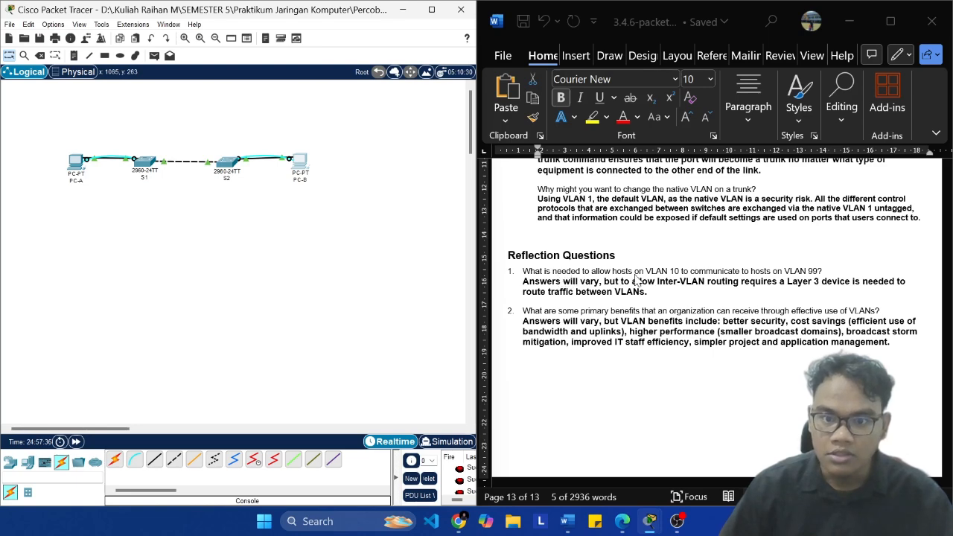
scroll(812, 287, down, 1)
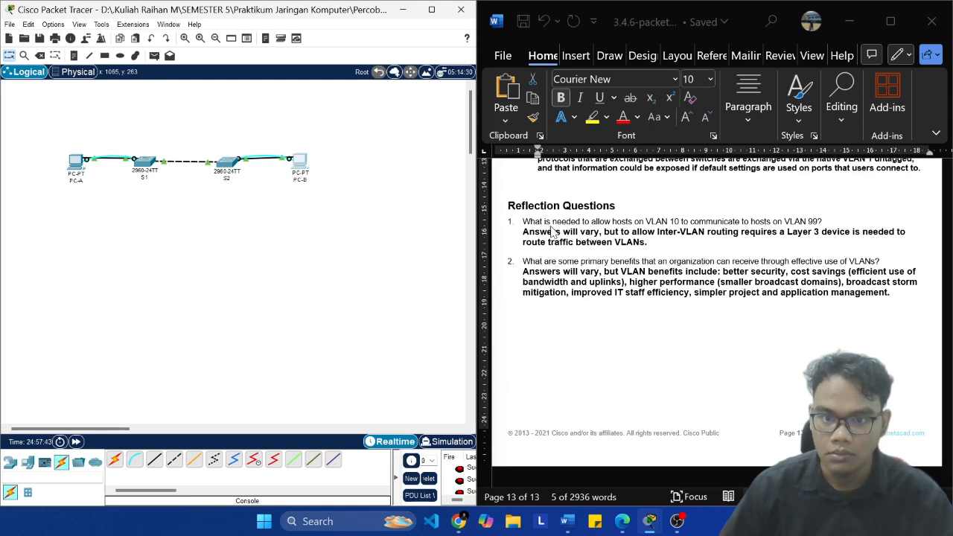
Step: Check OBS, switch to Word to read the reflection question on VLAN 10 and VLAN 99 communication, and bring Packet Tracer back beside it
click(677, 521)
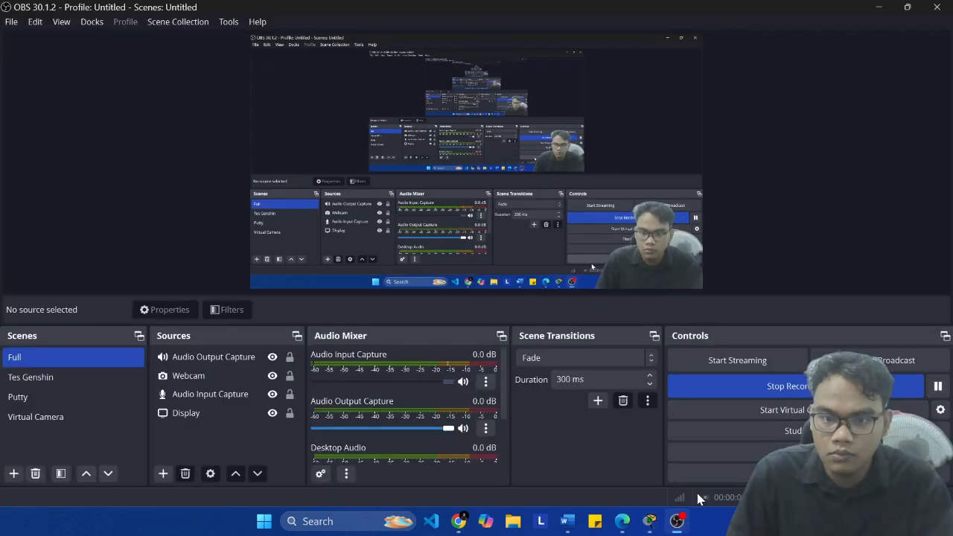
click(567, 521)
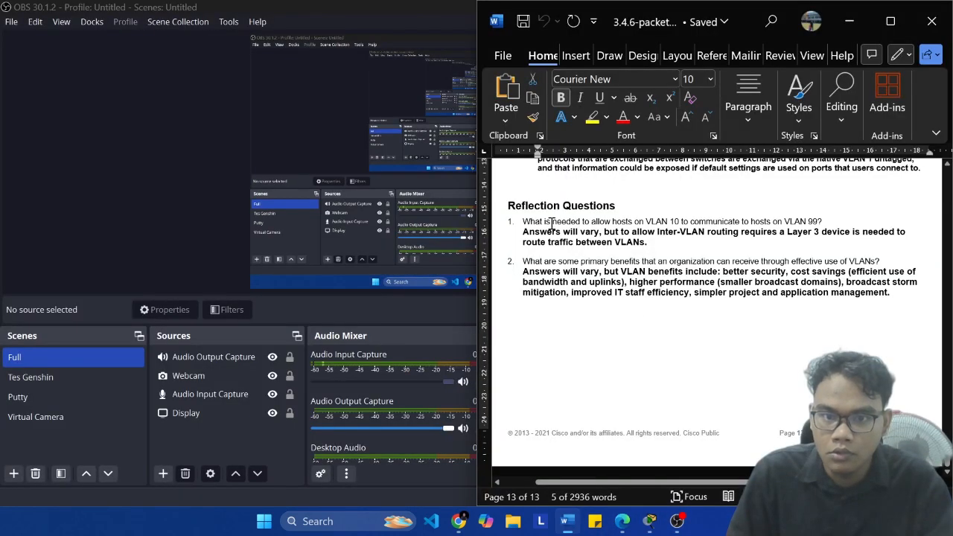
drag(524, 222, 741, 223)
click(657, 262)
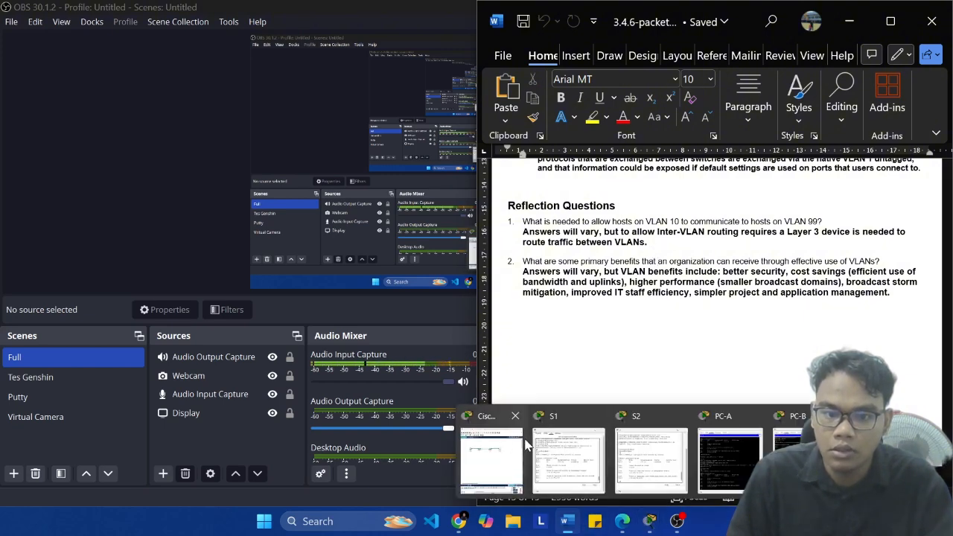
click(506, 447)
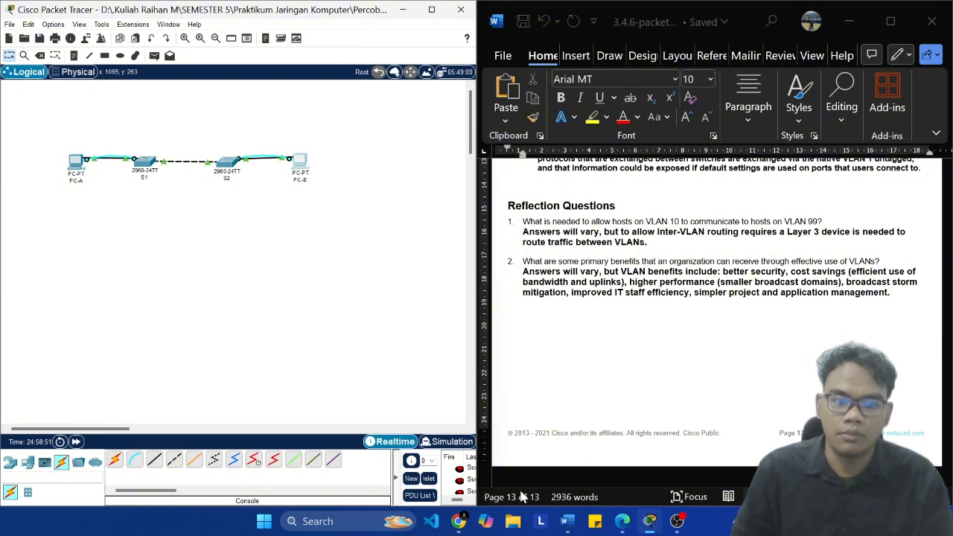
Step: Switch to Chrome, search Google for "osi 7 layer" in a new tab and look through the image results
click(468, 524)
click(408, 16)
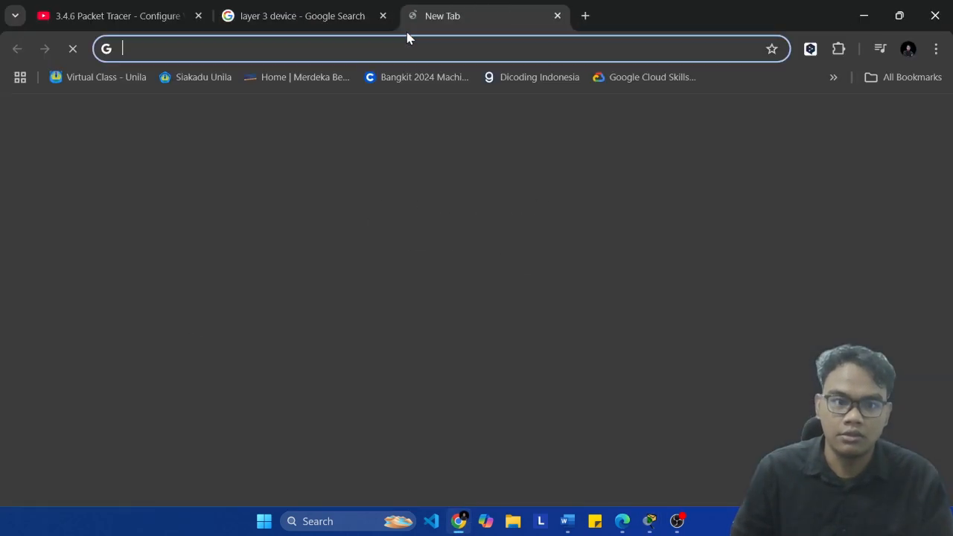
text(osi 7 layer)
key(Return)
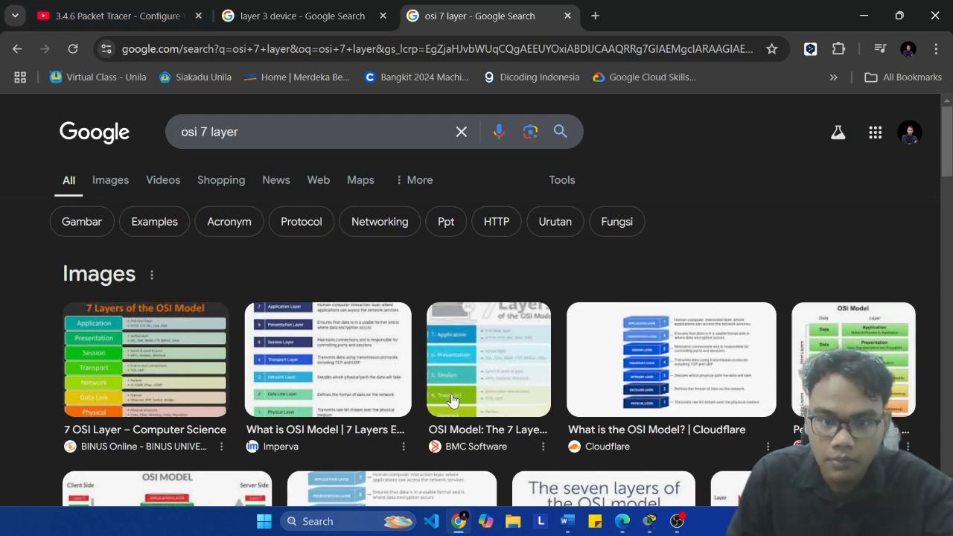
scroll(290, 350, up, 2)
scroll(290, 350, up, 2)
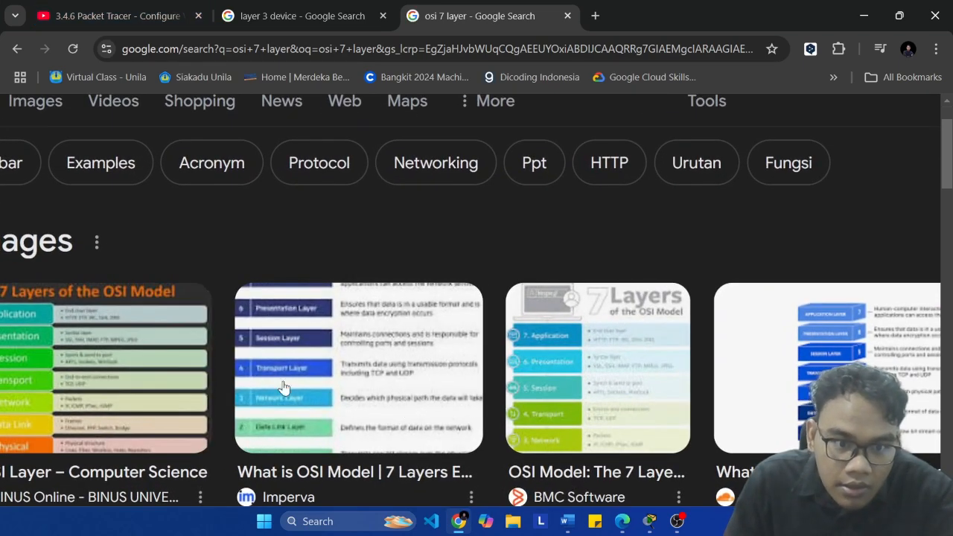
scroll(153, 390, down, 3)
scroll(744, 358, down, 2)
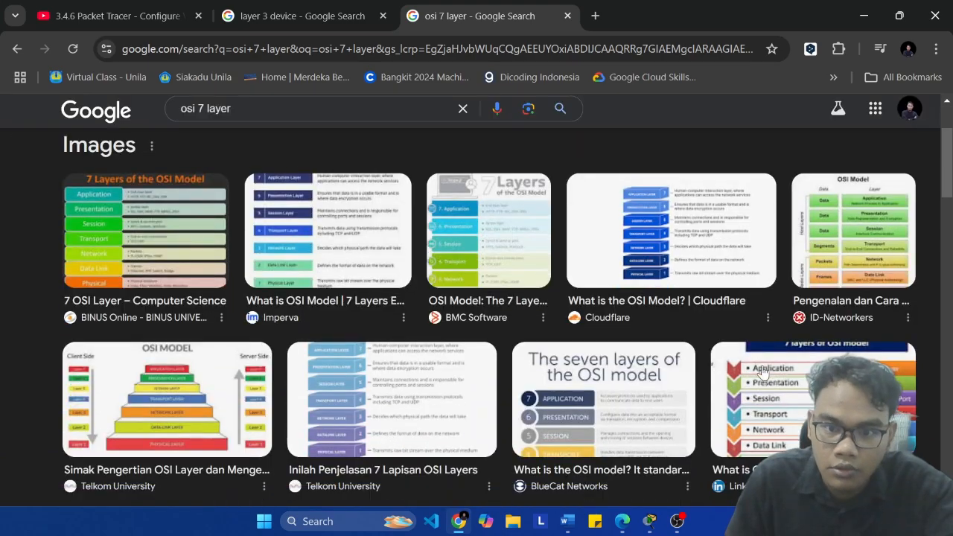
Step: Open Cloudflare's OSI model image and examine the Network layer, layer 3, in the diagram
click(666, 240)
scroll(819, 277, up, 3)
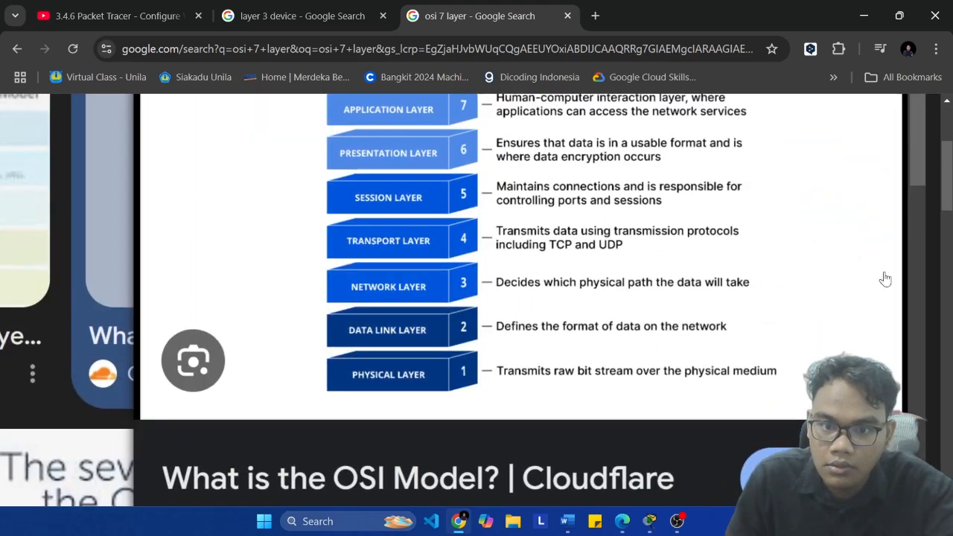
scroll(556, 282, down, 5)
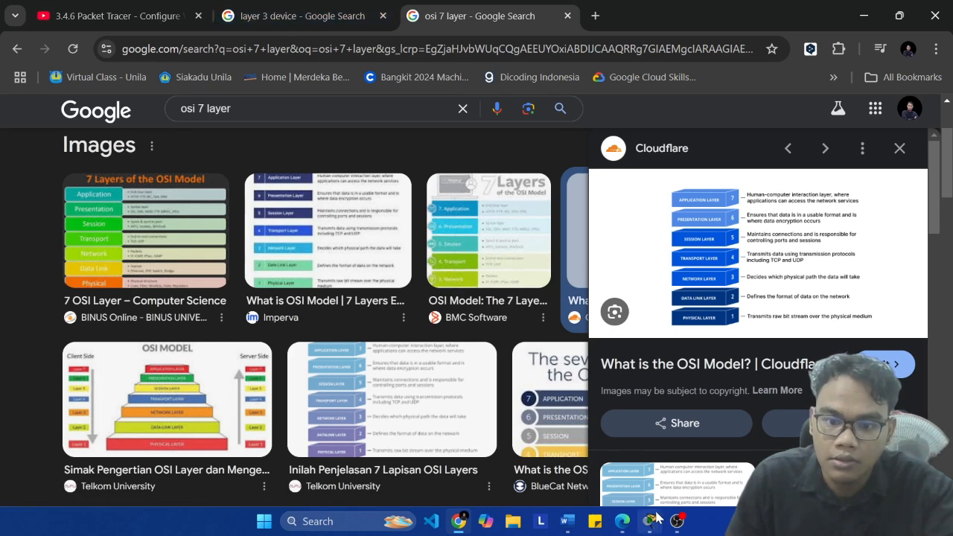
Step: Switch back to Packet Tracer and the Word document showing the second reflection question
click(568, 521)
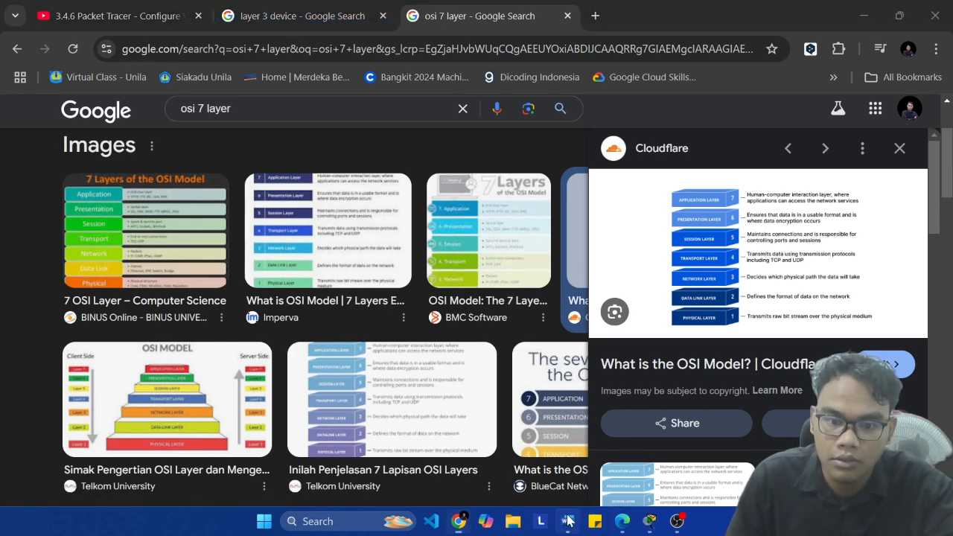
mouse_move(677, 522)
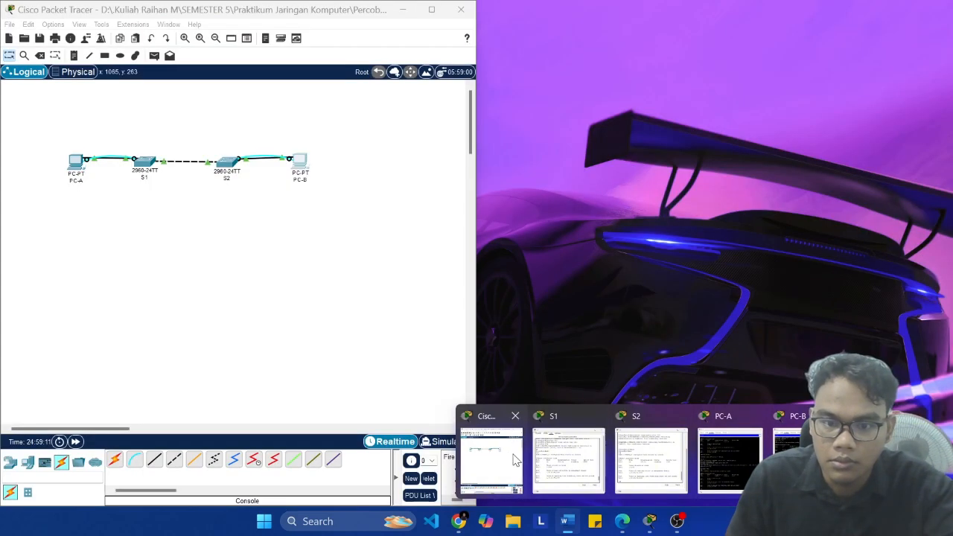
click(514, 460)
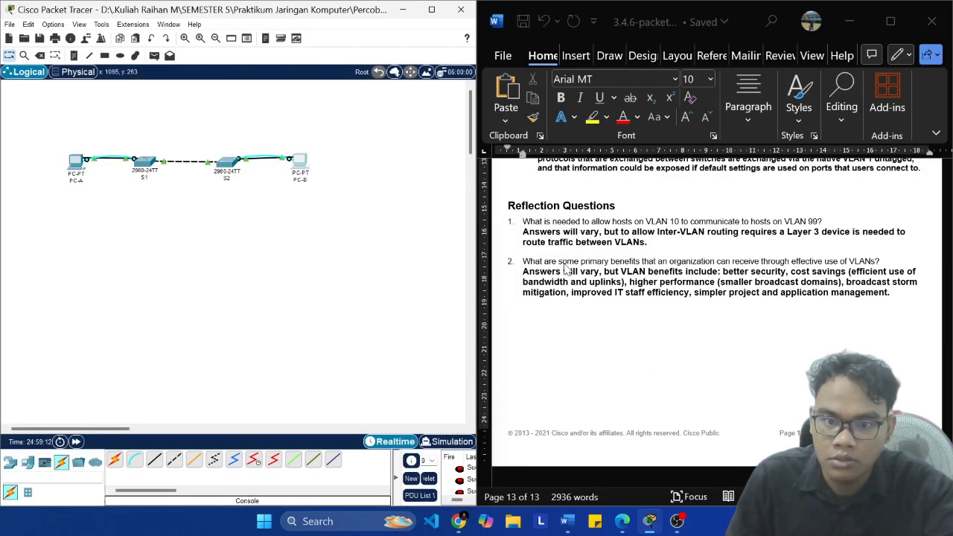
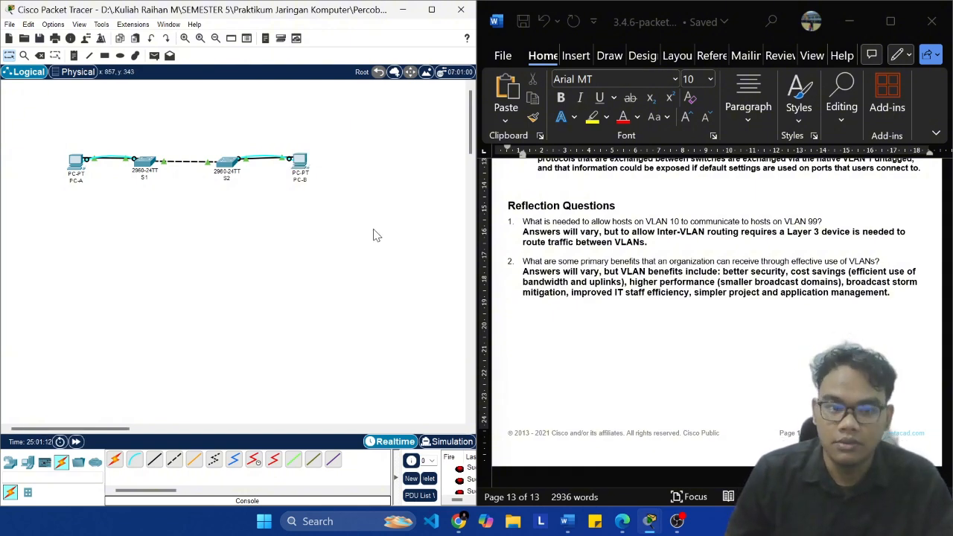
Step: Save the finished switch topology and exit Packet Tracer, and close the Word lab document
key(ctrl+s)
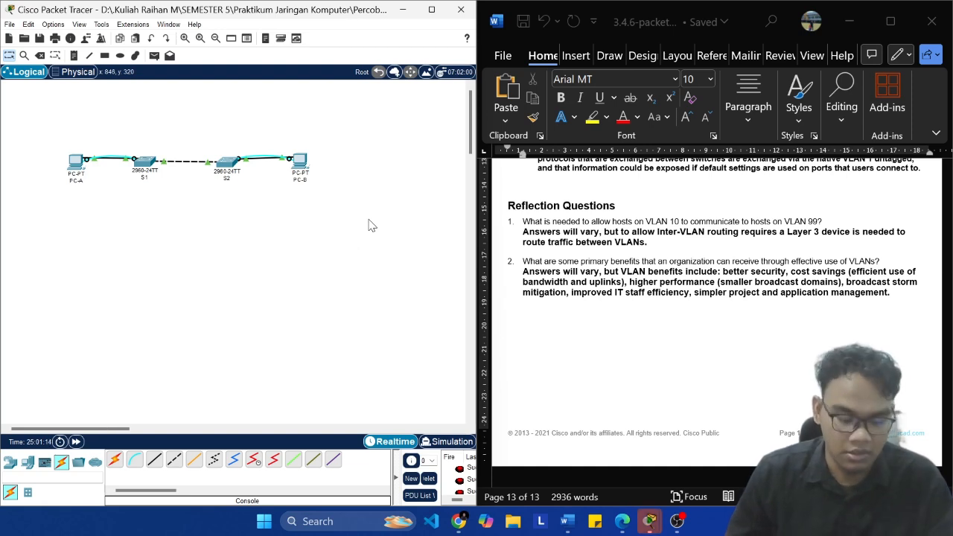
key(ctrl+s)
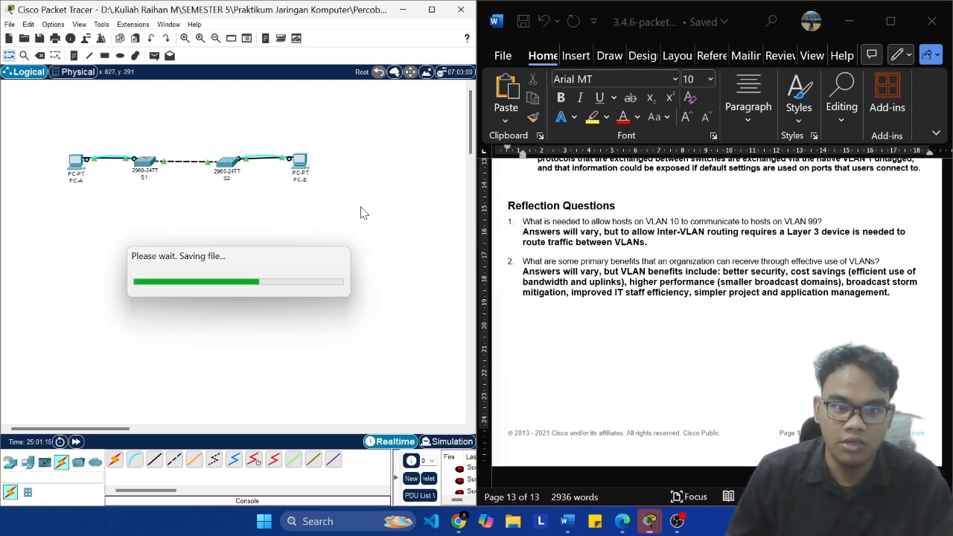
click(461, 11)
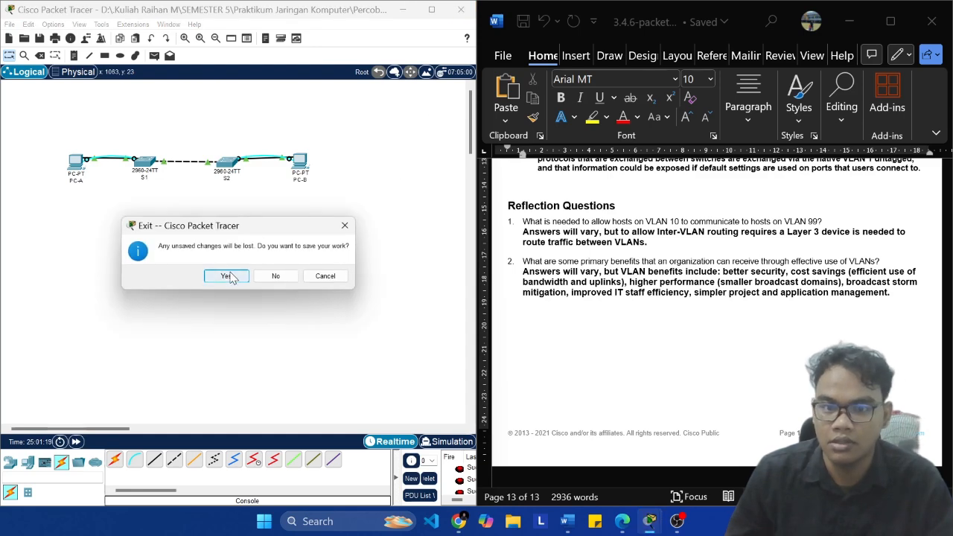
click(231, 277)
click(932, 21)
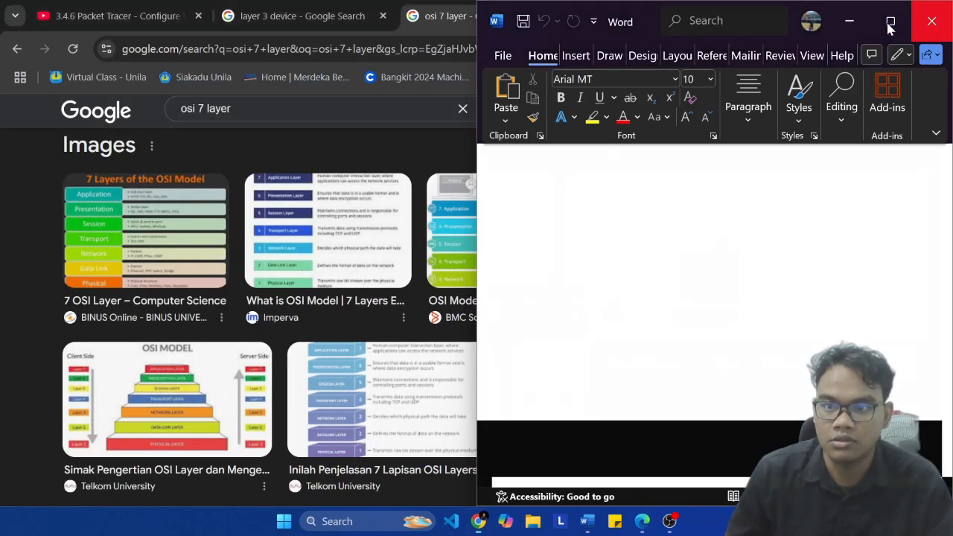
click(875, 16)
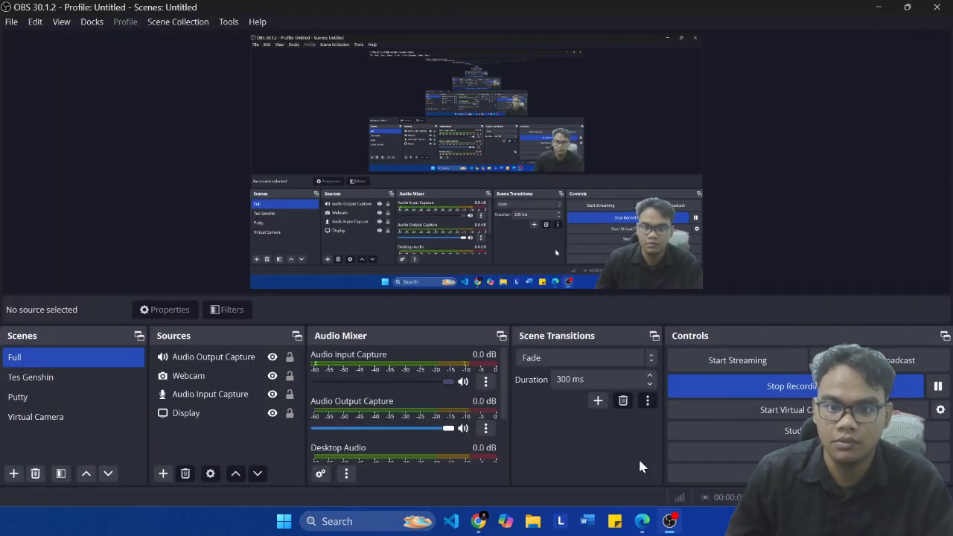
Step: Switch to the module PDF in Edge at section 3.5.1 VLAN Dengan Switch, and launch a fresh Cisco Packet Tracer session
click(642, 522)
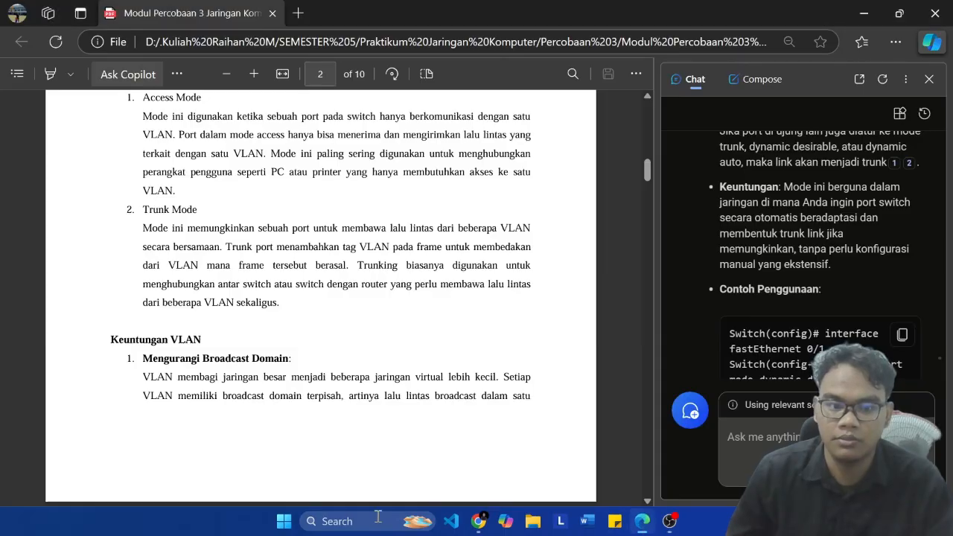
scroll(253, 328, down, 15)
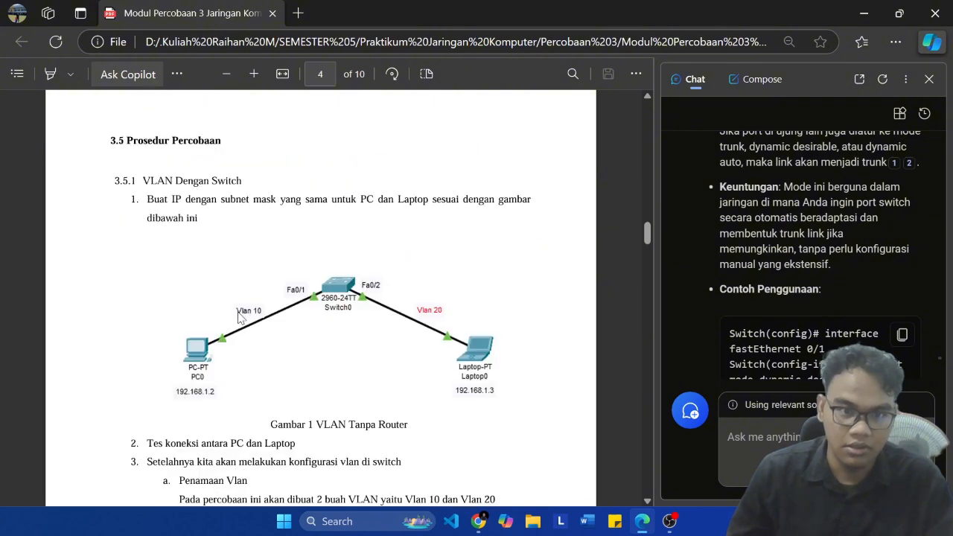
click(326, 521)
text(pack)
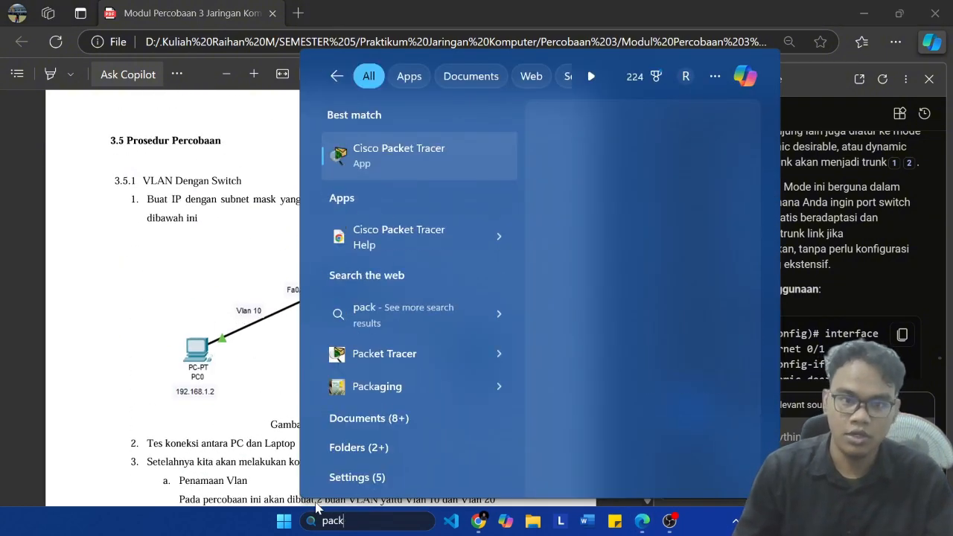
key(Return)
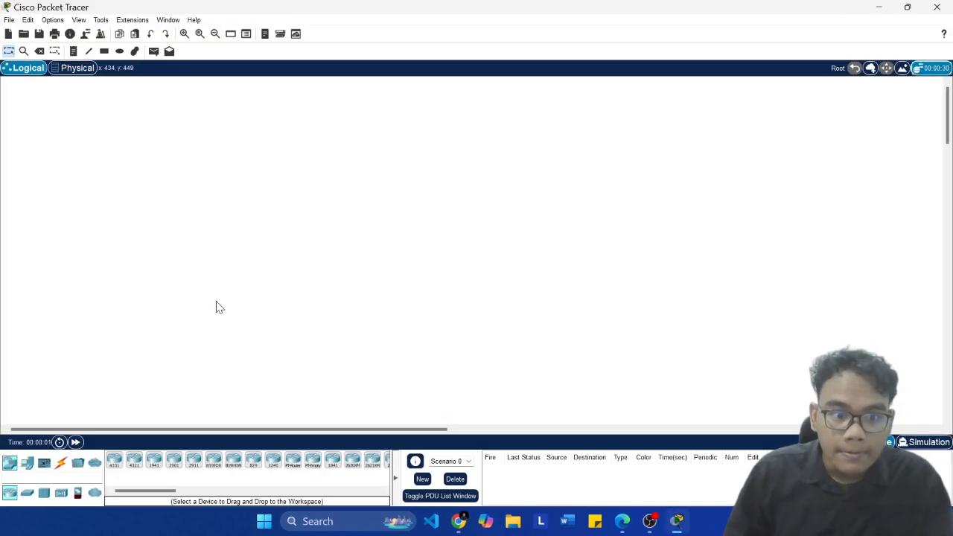
Step: Arrange Packet Tracer and the module PDF side by side, with the Copilot chat closed and the Gambar 1 topology in view
key(super+Left)
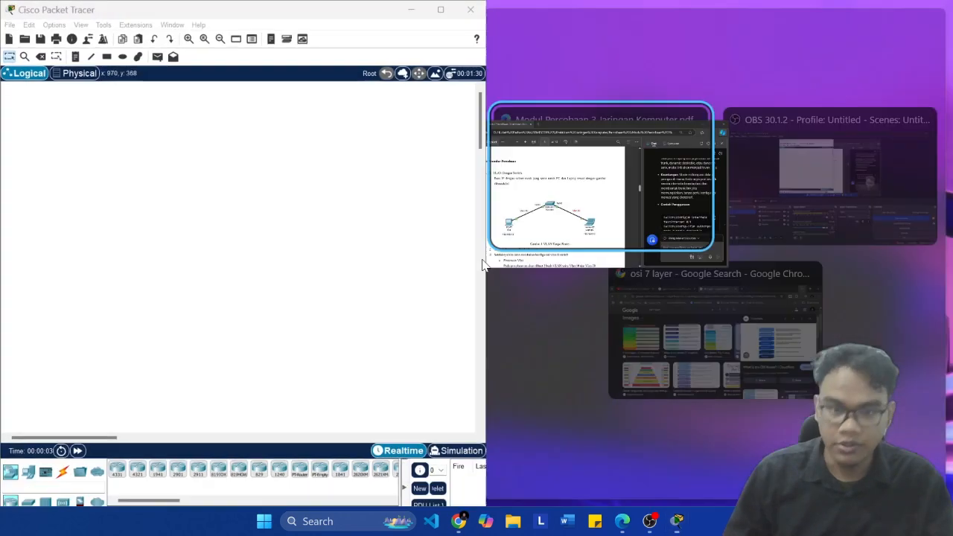
click(668, 191)
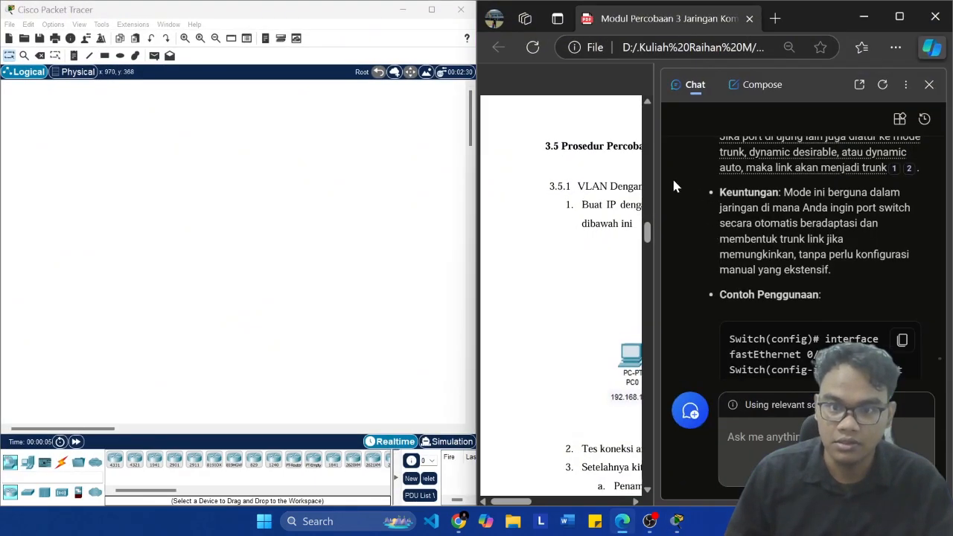
click(929, 85)
scroll(779, 258, right, 1)
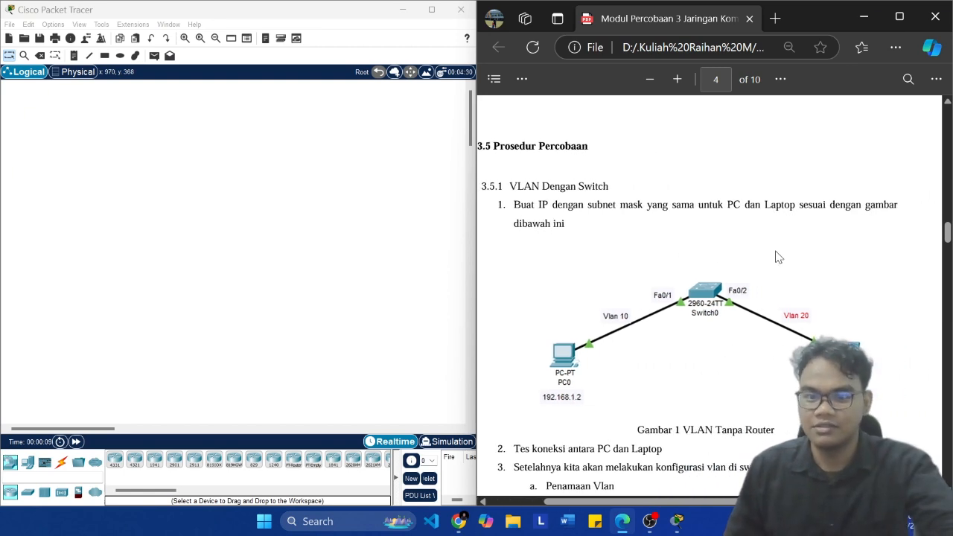
scroll(779, 258, down, 1)
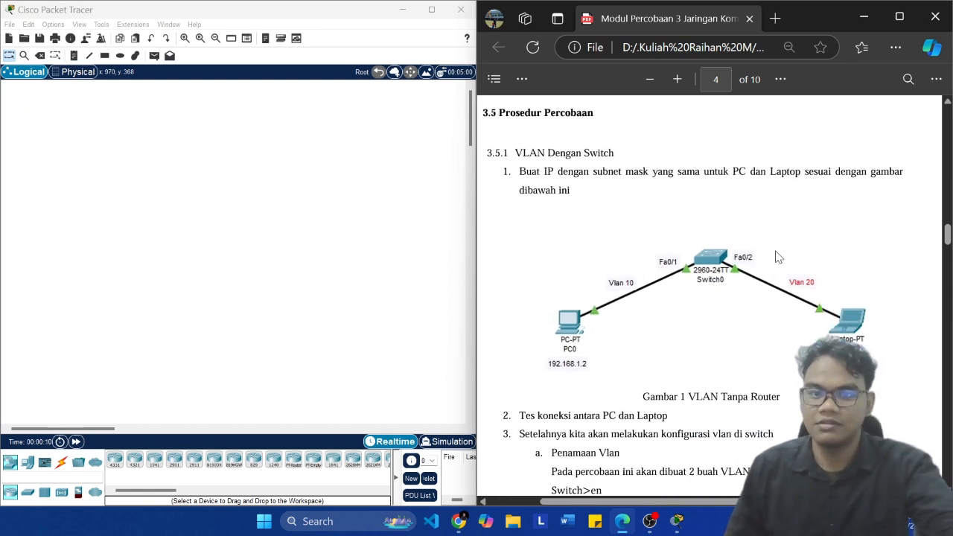
Step: Place one PC-PT end device in the empty logical workspace
click(28, 463)
drag(111, 465, 92, 232)
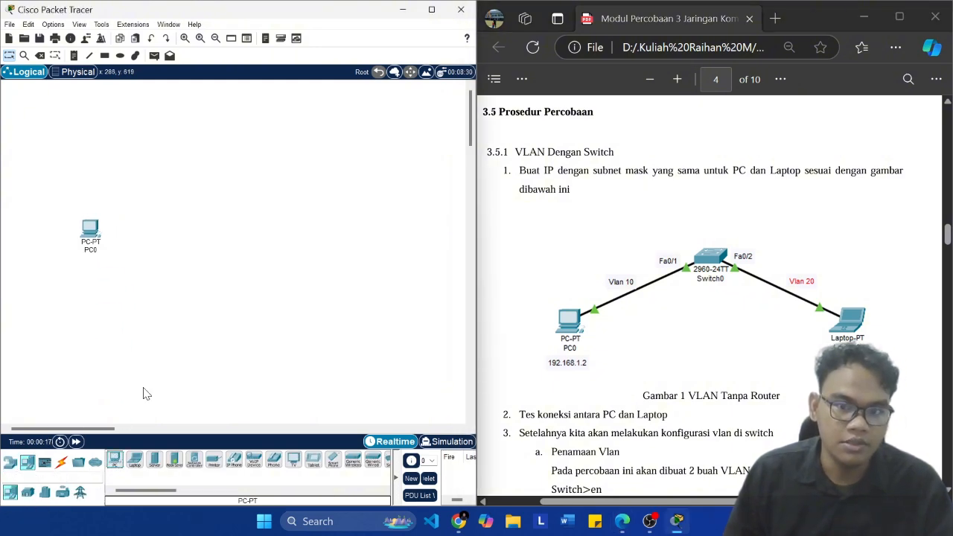
drag(119, 463, 277, 228)
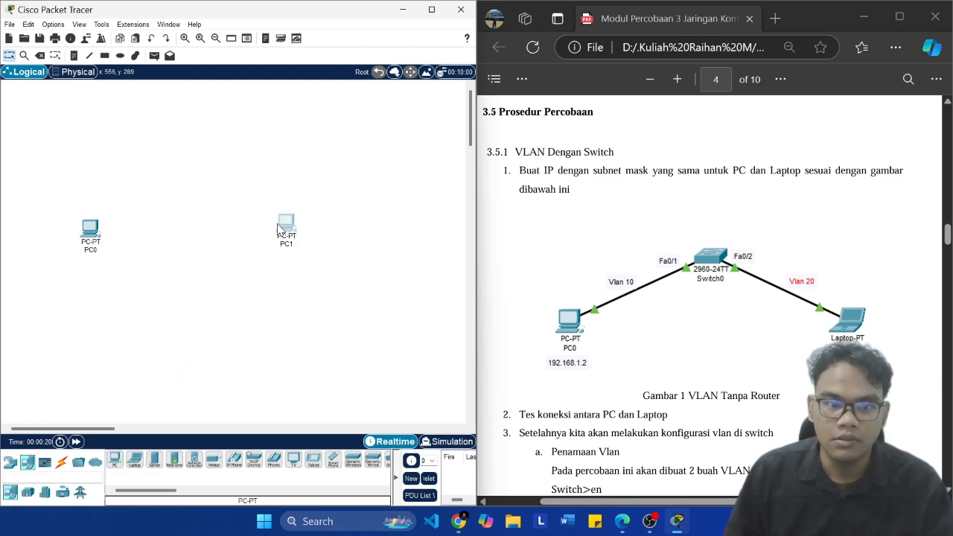
click(102, 236)
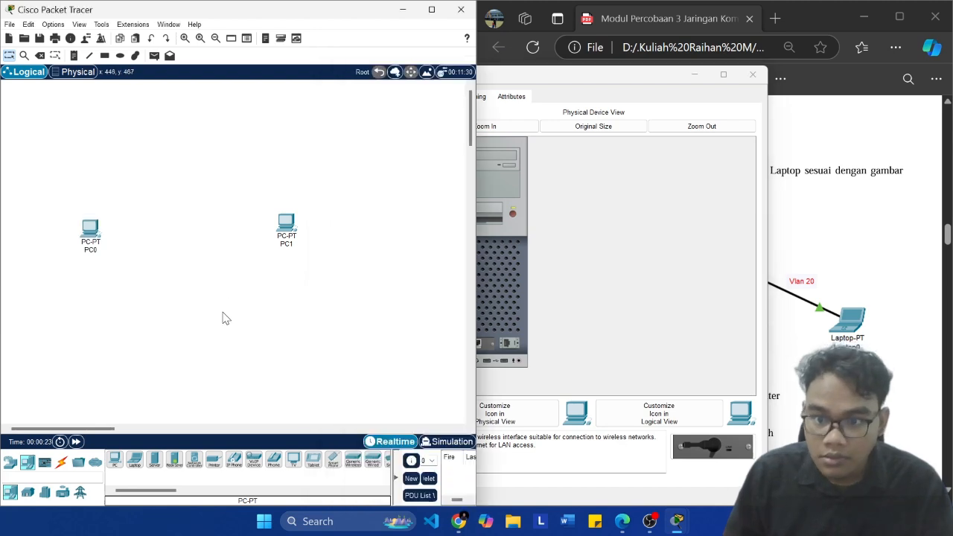
key(Delete)
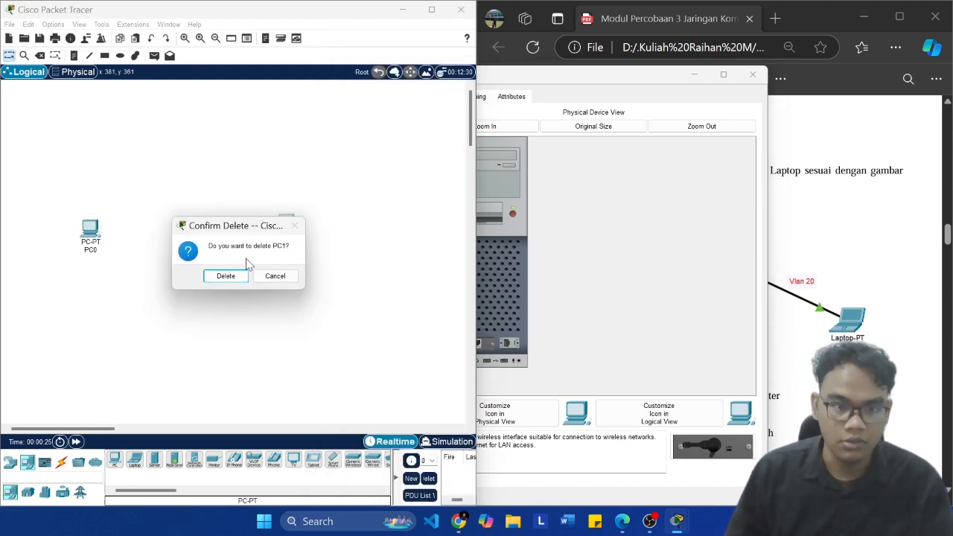
click(224, 276)
Step: Place a Laptop-PT to the right of PC0 and dismiss the PC0 device window
drag(134, 459, 250, 252)
click(624, 87)
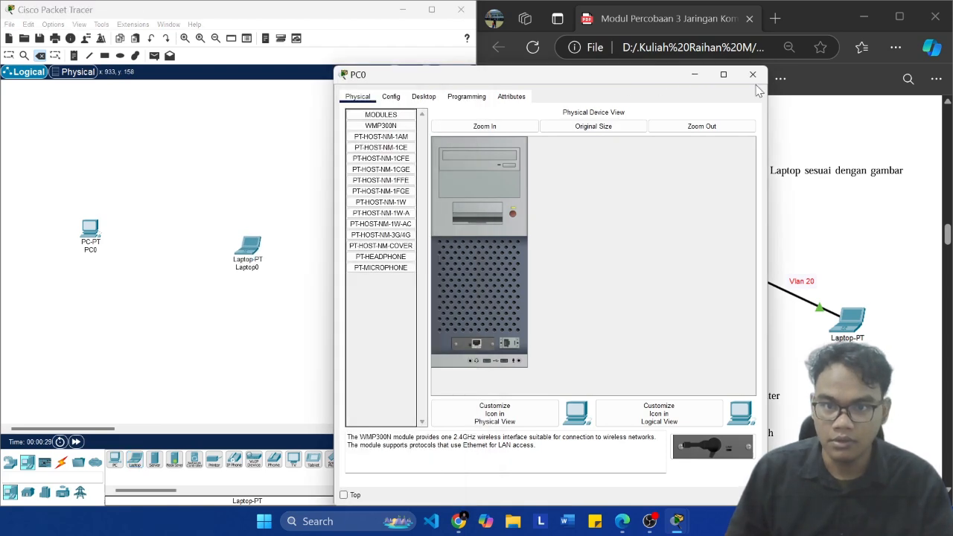
click(753, 75)
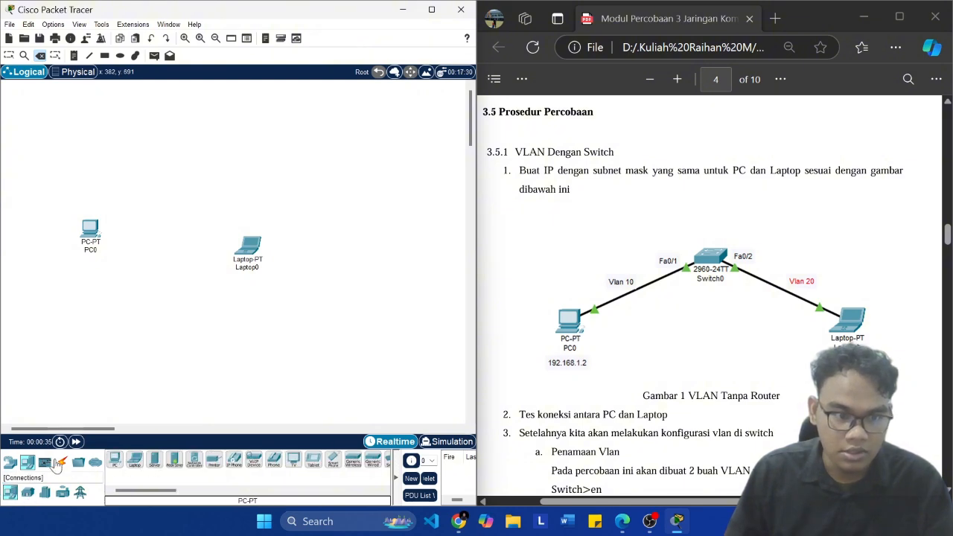
Step: Place a 2960 switch above and between PC0 and Laptop0, and move PC0 slightly lower to form a triangle layout
click(9, 462)
click(28, 493)
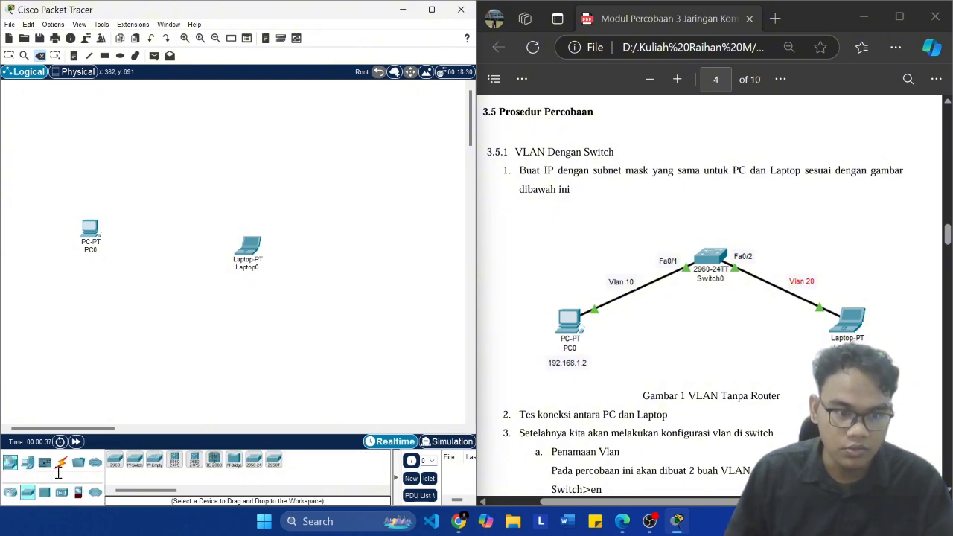
drag(115, 459, 171, 179)
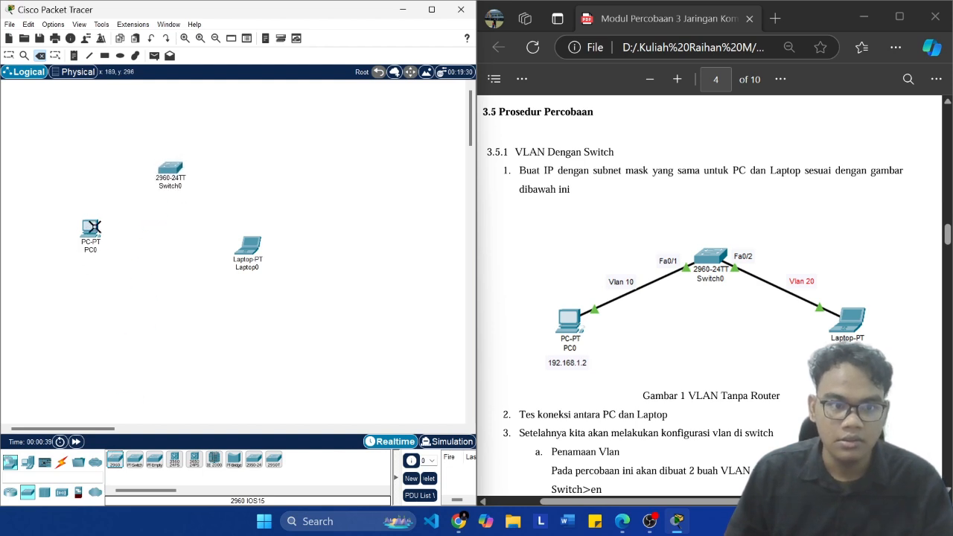
key(Escape)
drag(94, 233, 91, 255)
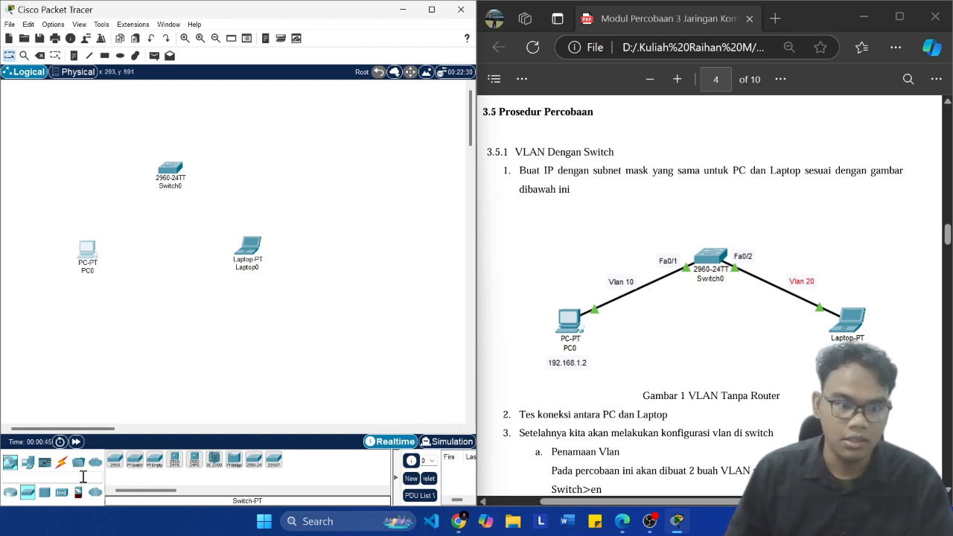
Step: Connect FastEthernet0 on PC0 to FastEthernet0/1 on Switch0 with a copper straight-through cable
click(61, 463)
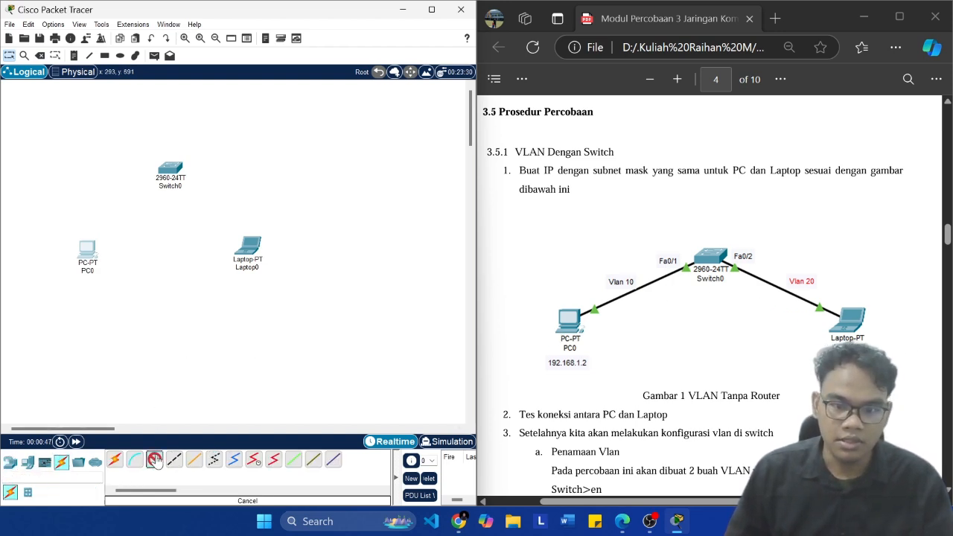
click(155, 460)
click(93, 252)
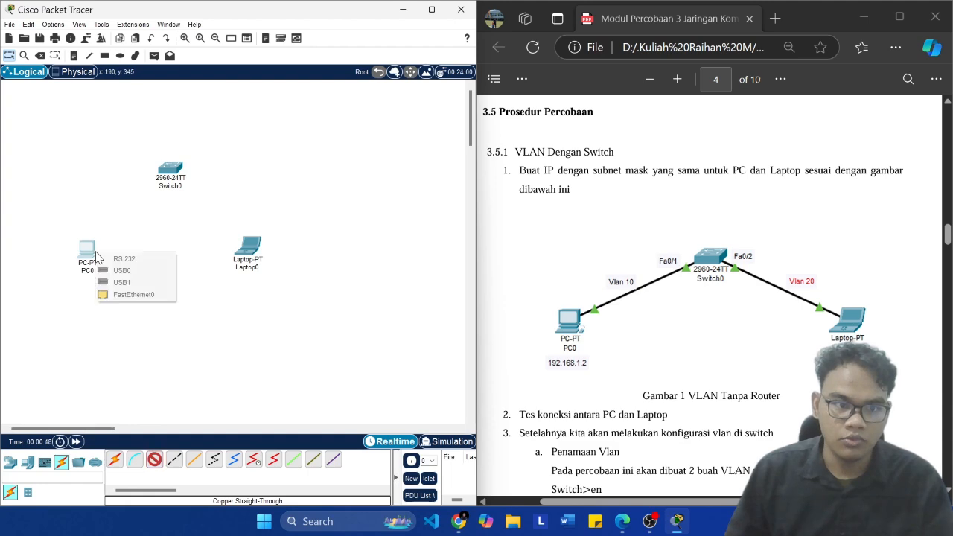
click(128, 295)
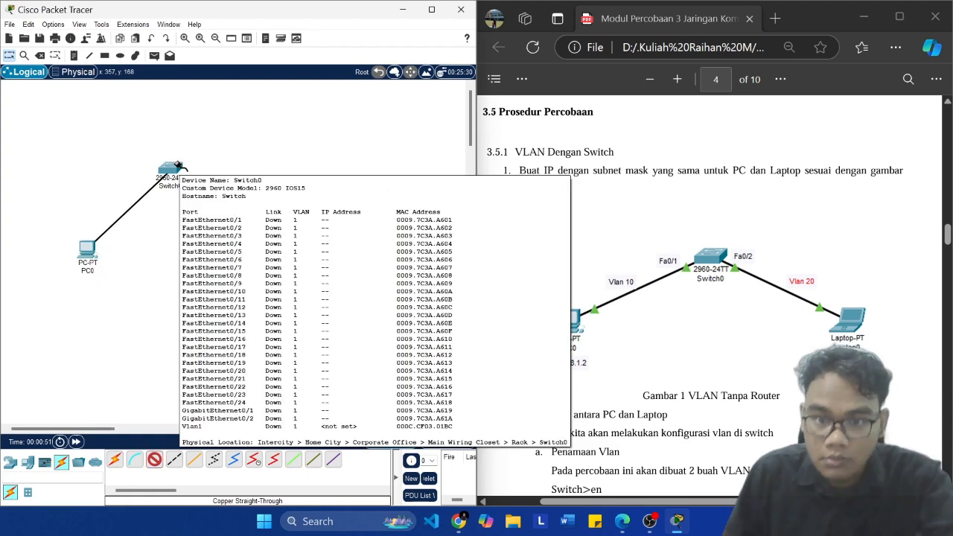
click(178, 166)
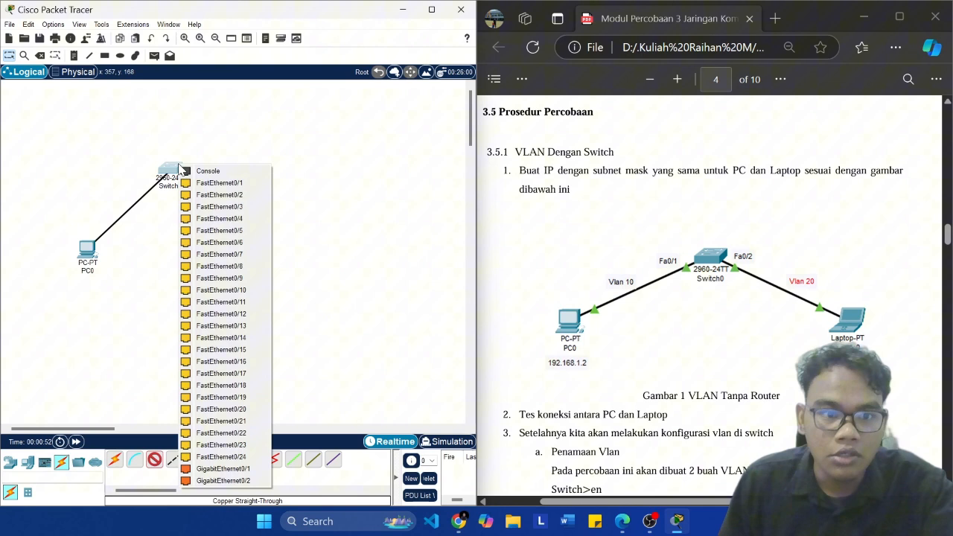
click(219, 183)
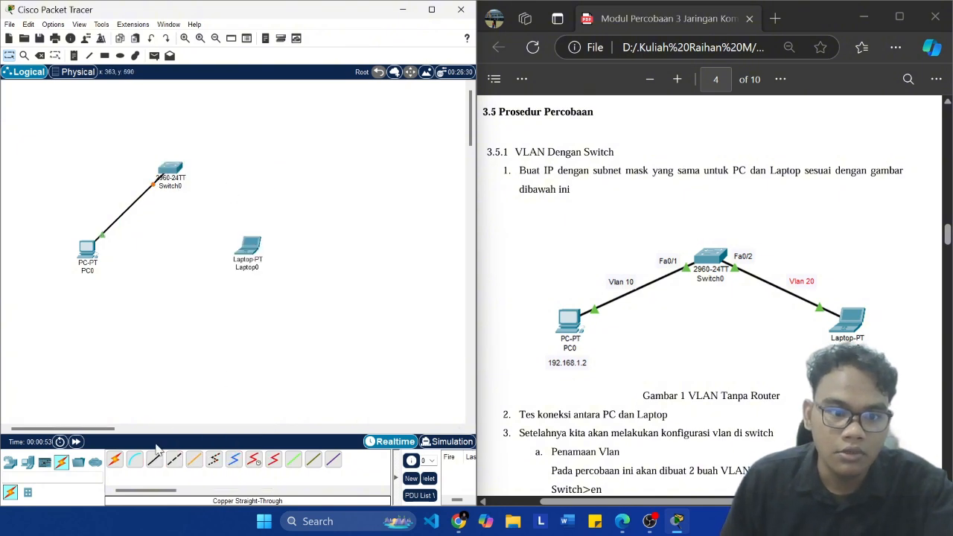
Step: Connect FastEthernet0 on Laptop0 to FastEthernet0/2 on Switch0 with the same copper straight-through cable type
click(242, 258)
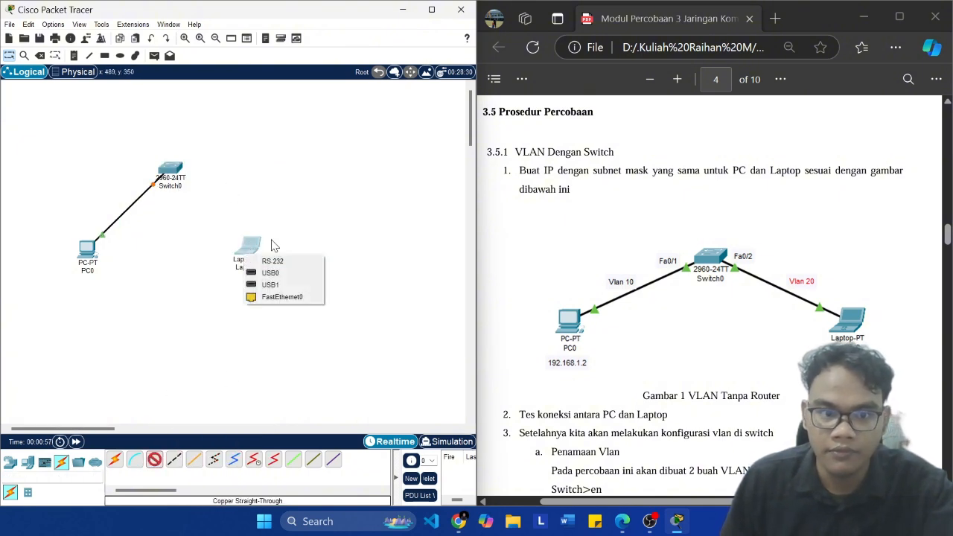
click(280, 297)
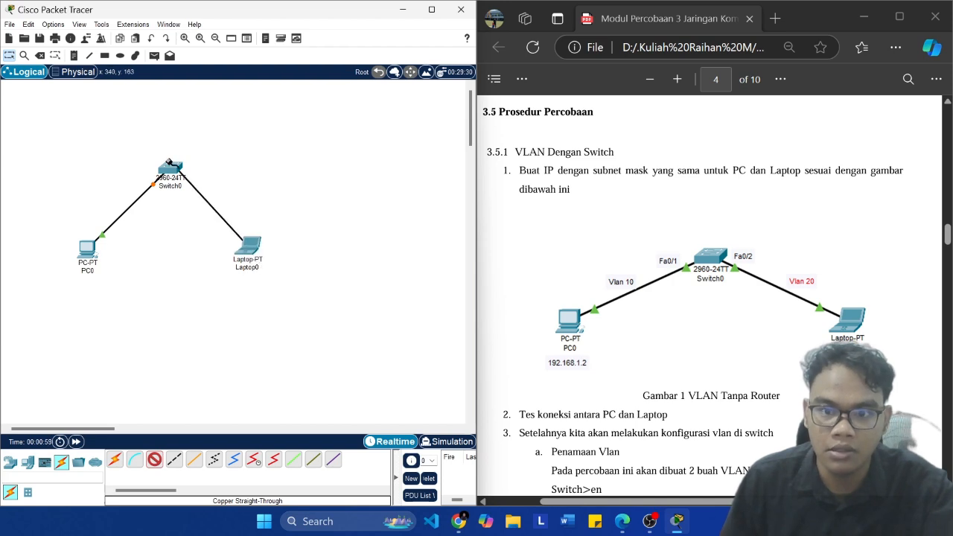
click(175, 173)
click(202, 192)
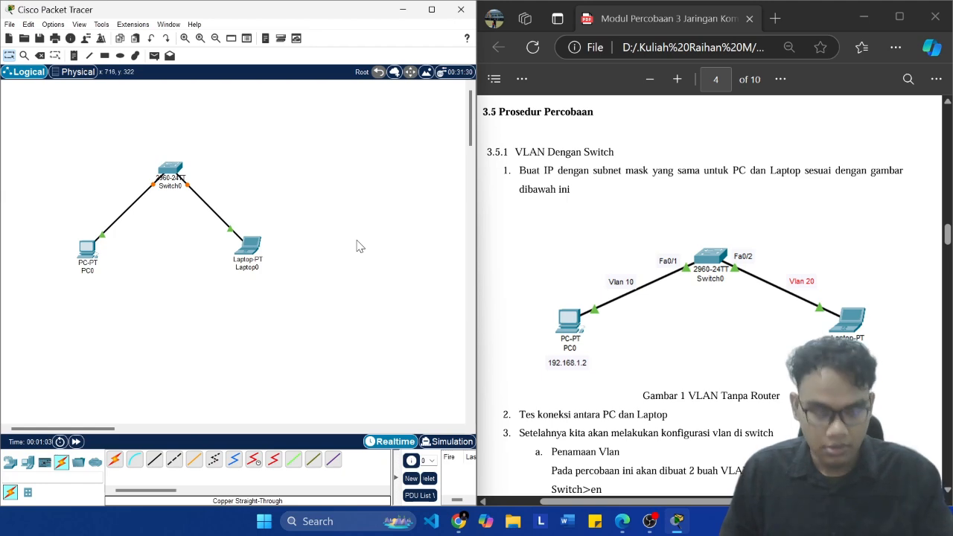
Step: Start saving the topology and choose the TA folder inside Percobaan 3 as the destination
key(ctrl+s)
scroll(190, 154, down, 1)
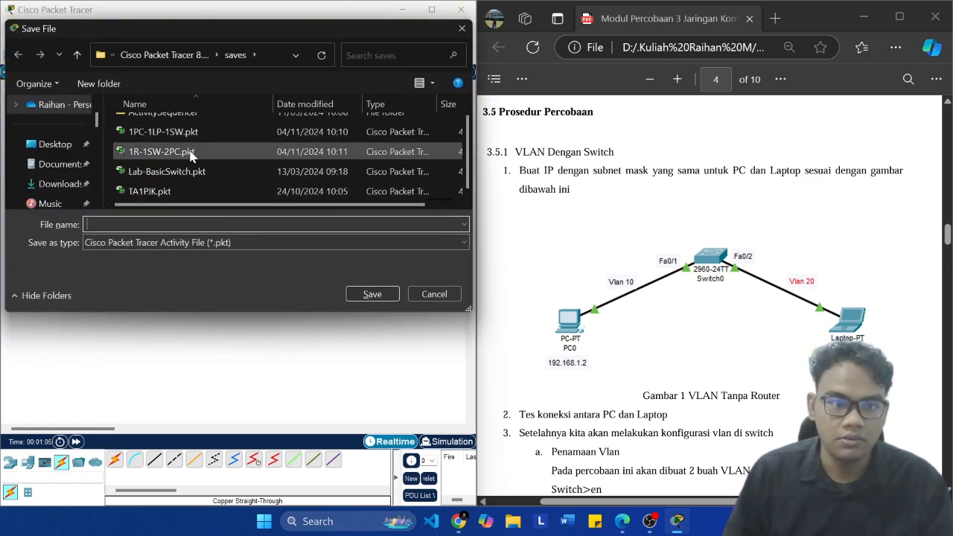
scroll(53, 201, down, 4)
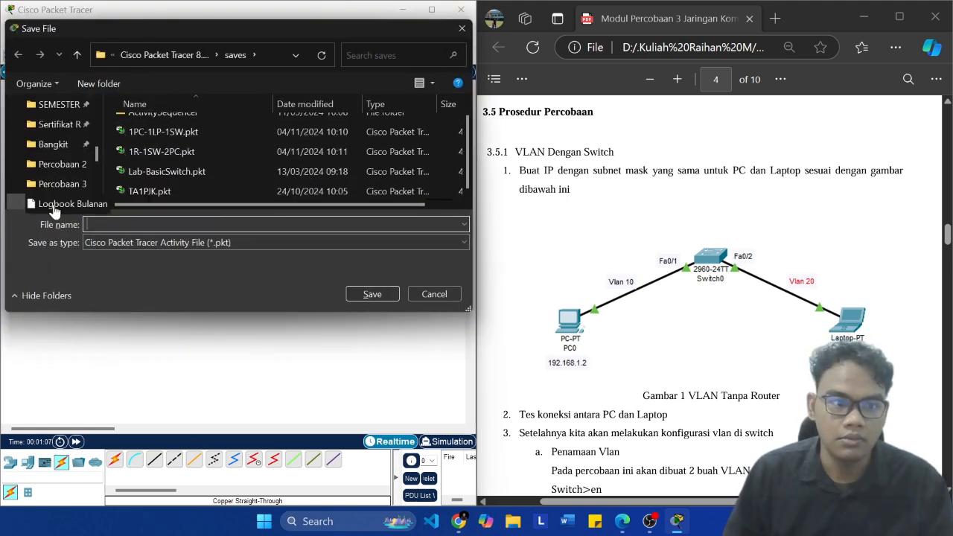
click(64, 184)
double_click(152, 125)
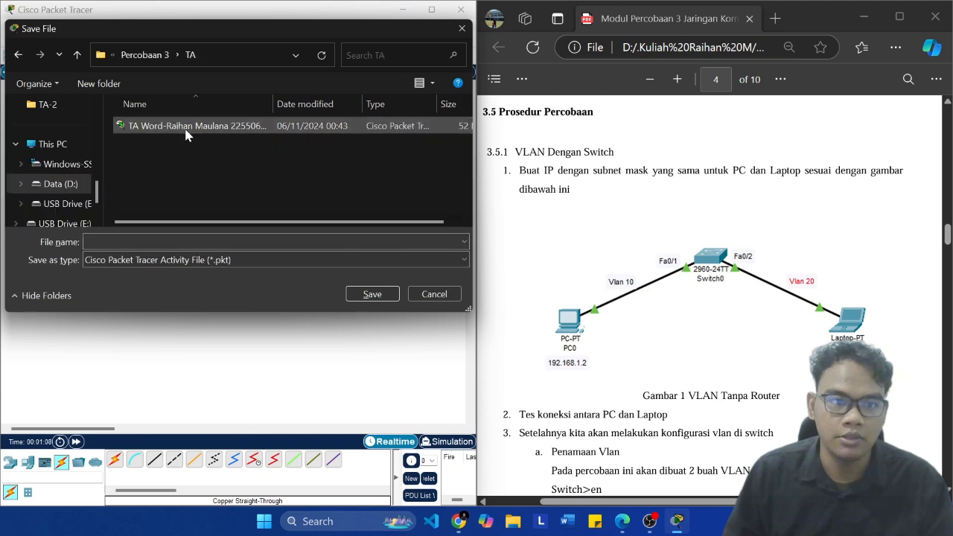
Step: Save the topology under the name TA 3 PDF-1_ followed by the student's full name, student number and class letter
click(232, 241)
text(TA PD)
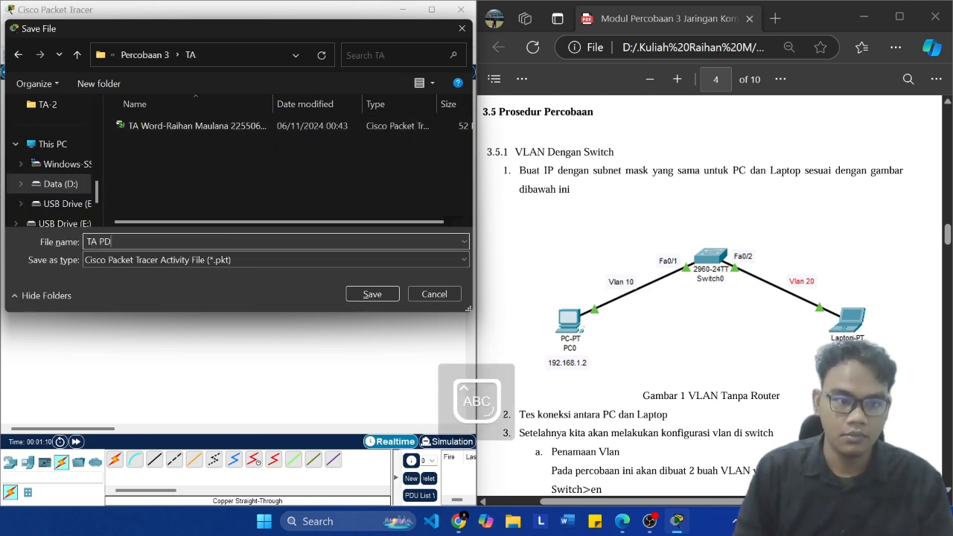
key(BackSpace)
key(BackSpace)
text(pdf)
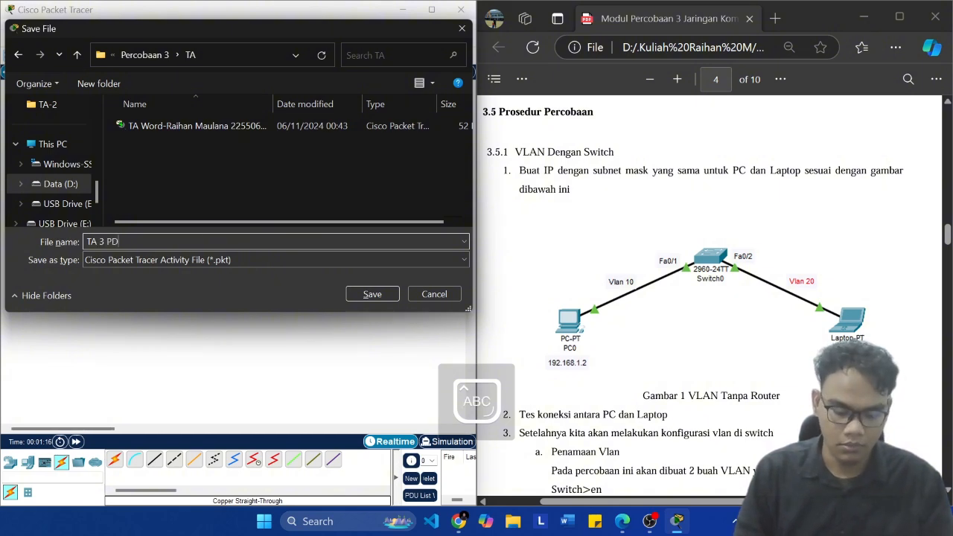
text(-1)
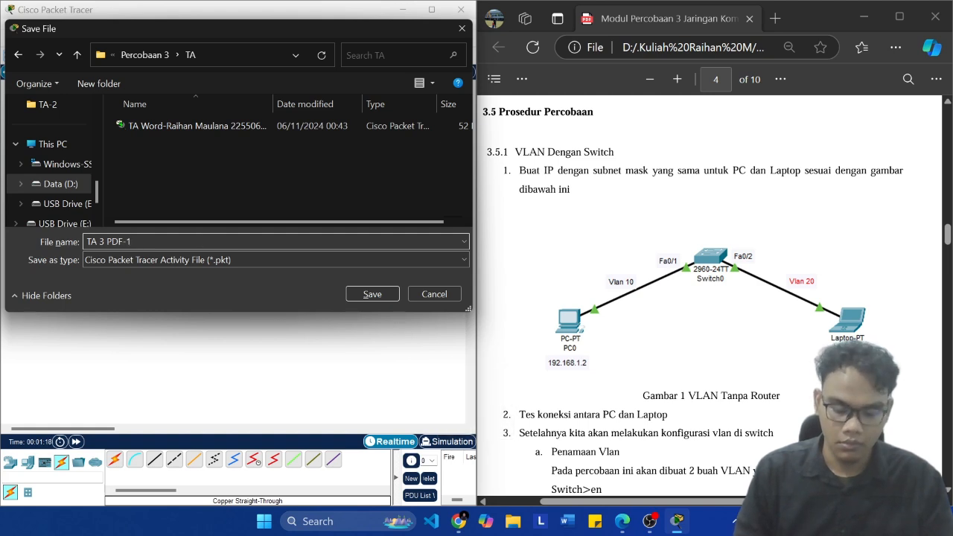
text(_r)
key(Caps_Lock)
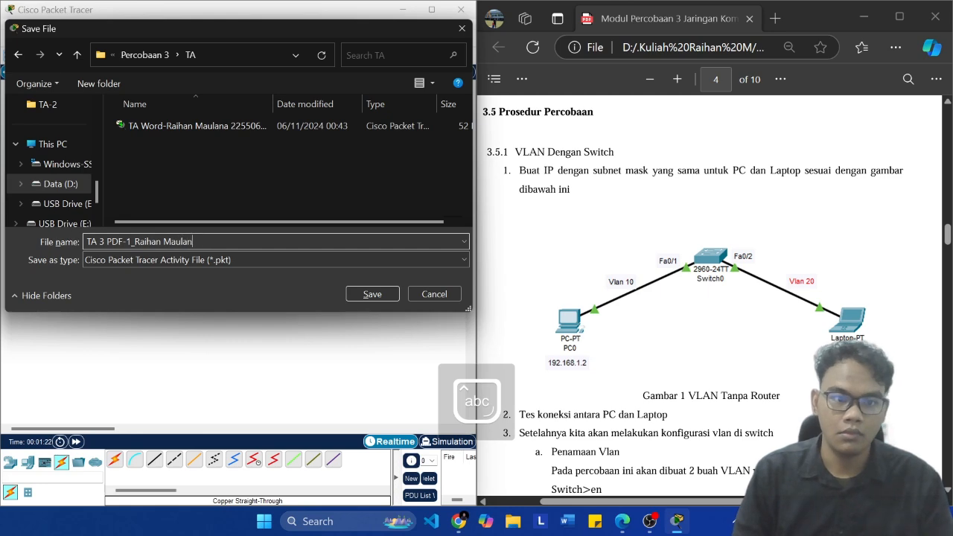
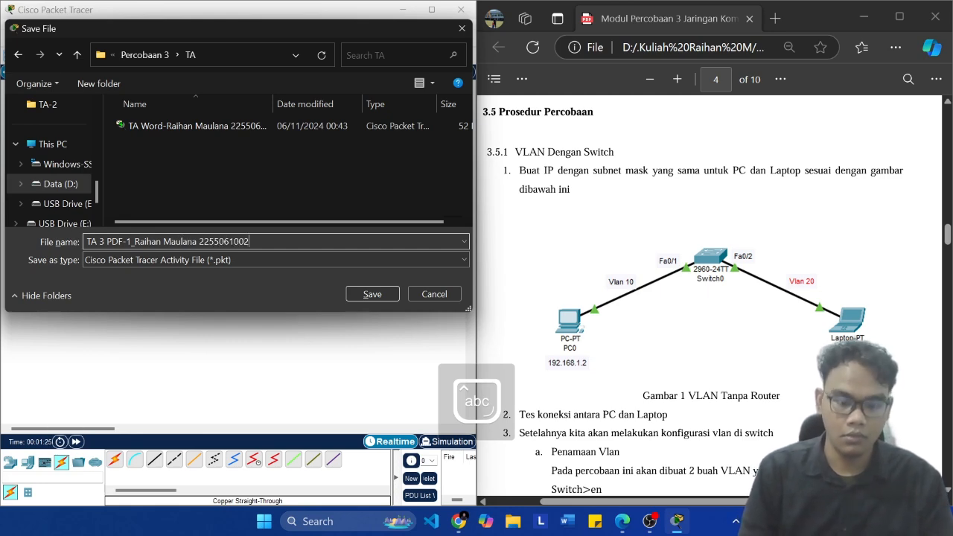
key(Caps_Lock)
key(Return)
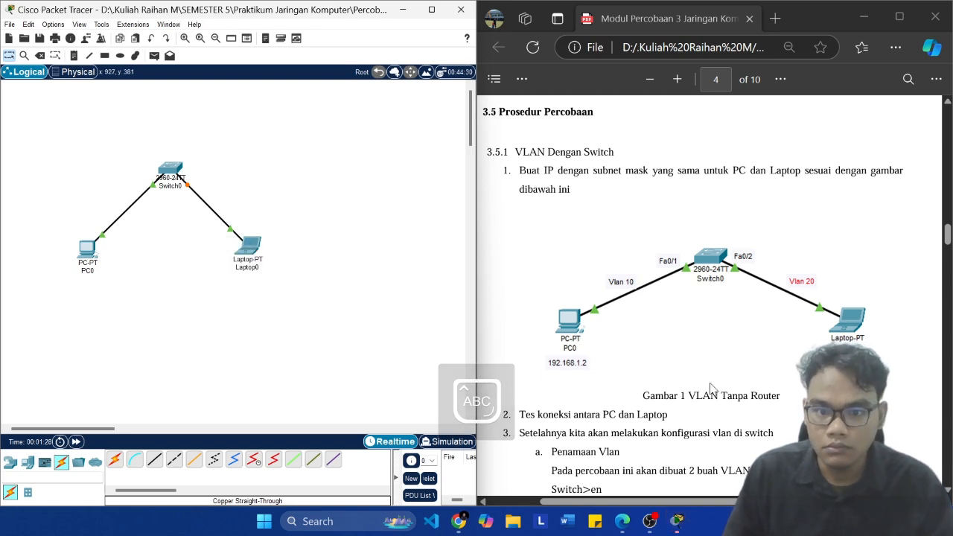
Step: Check Laptop0's address in the module diagram and save the topology file again
scroll(700, 376, down, 3)
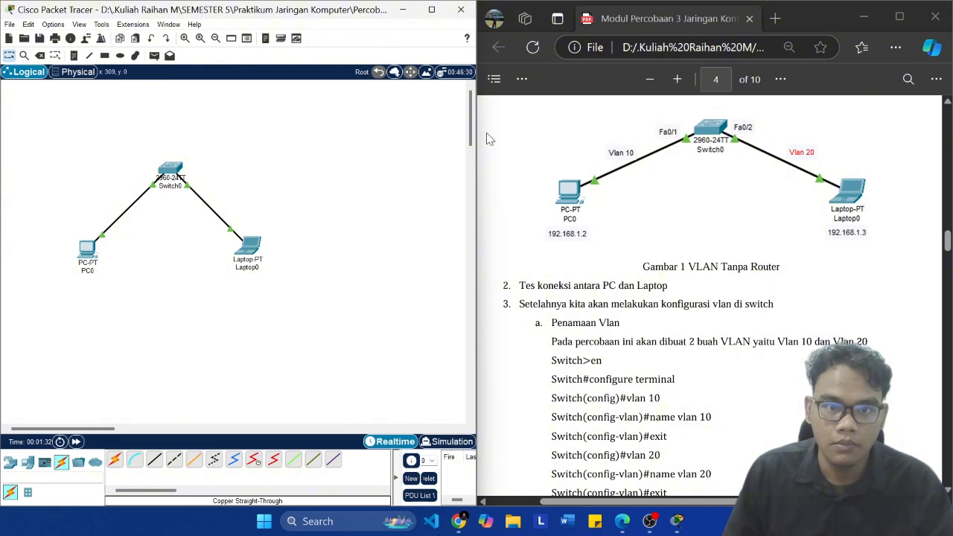
click(559, 266)
click(424, 300)
key(ctrl+s)
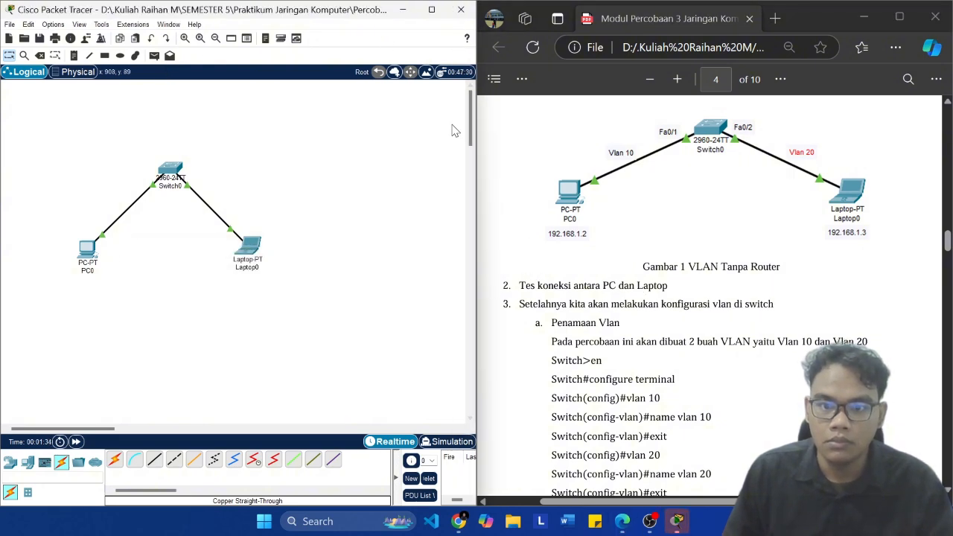
Step: Try to send a simple PDU from PC0 to Laptop0 in the maximized workspace, and check PC0's device window
click(431, 8)
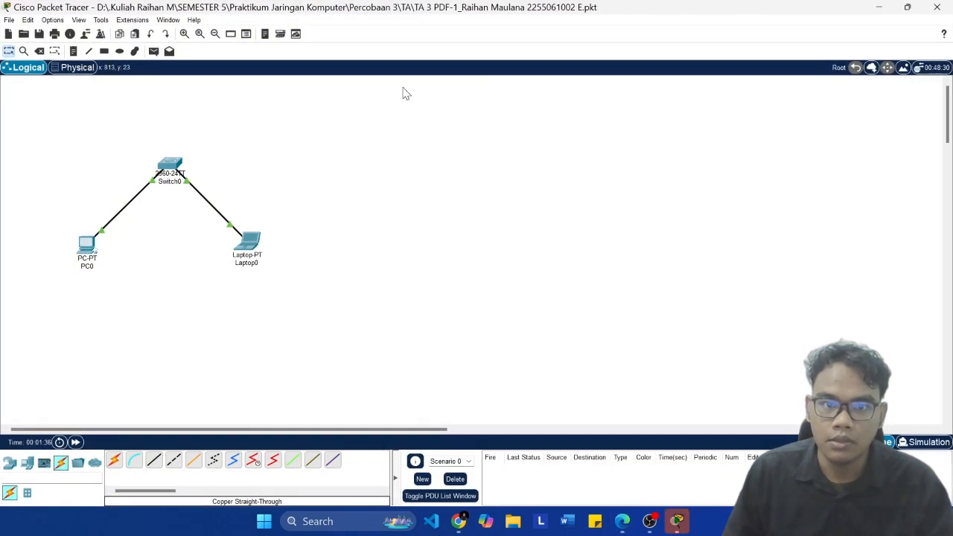
click(153, 51)
click(90, 246)
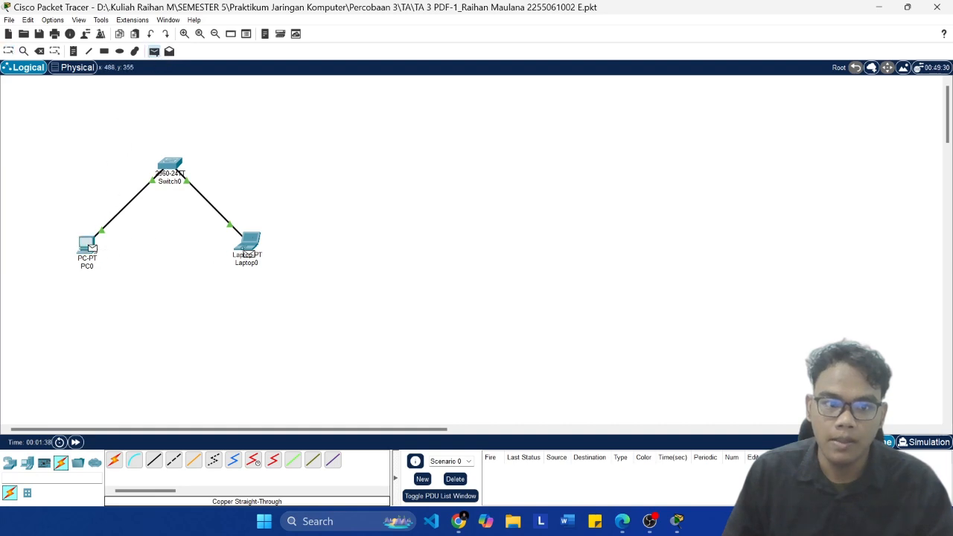
click(262, 237)
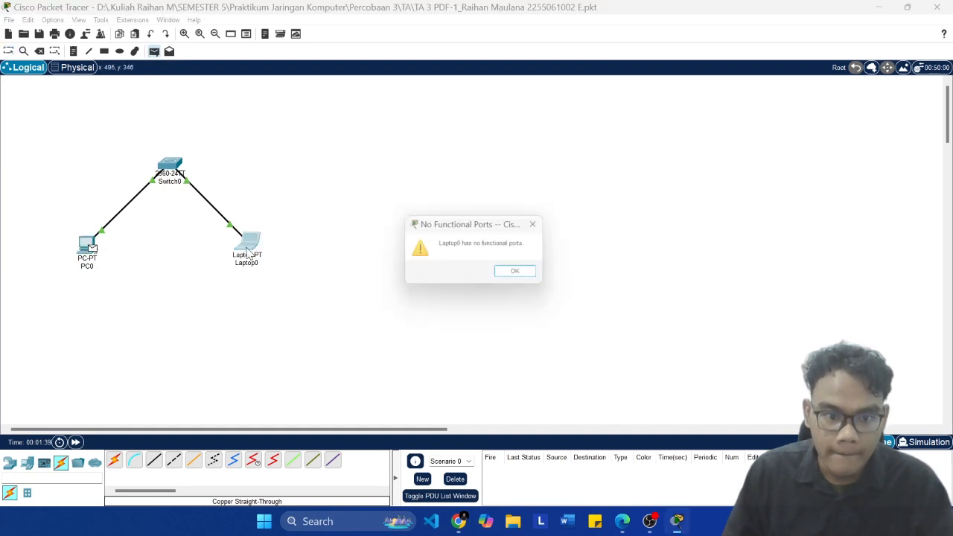
click(524, 274)
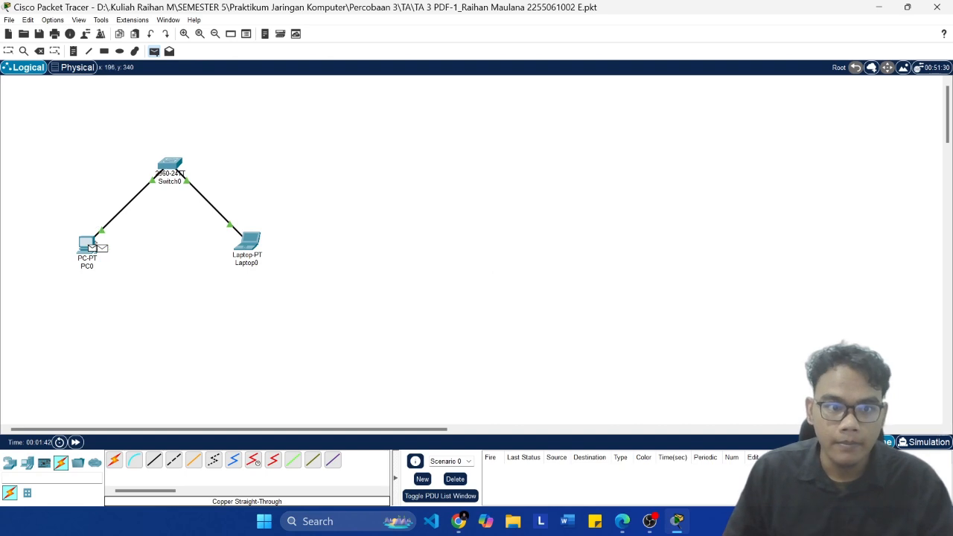
click(95, 247)
click(522, 274)
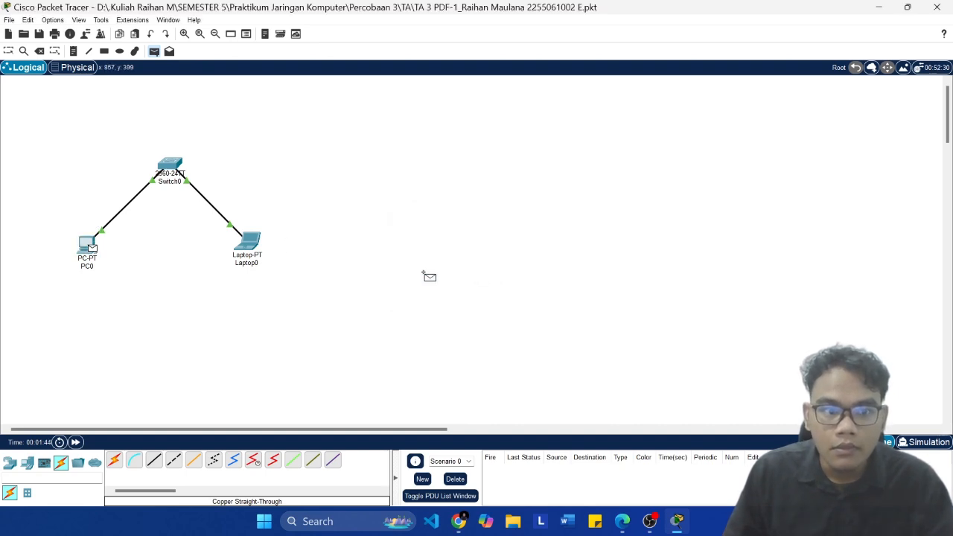
key(Escape)
click(87, 244)
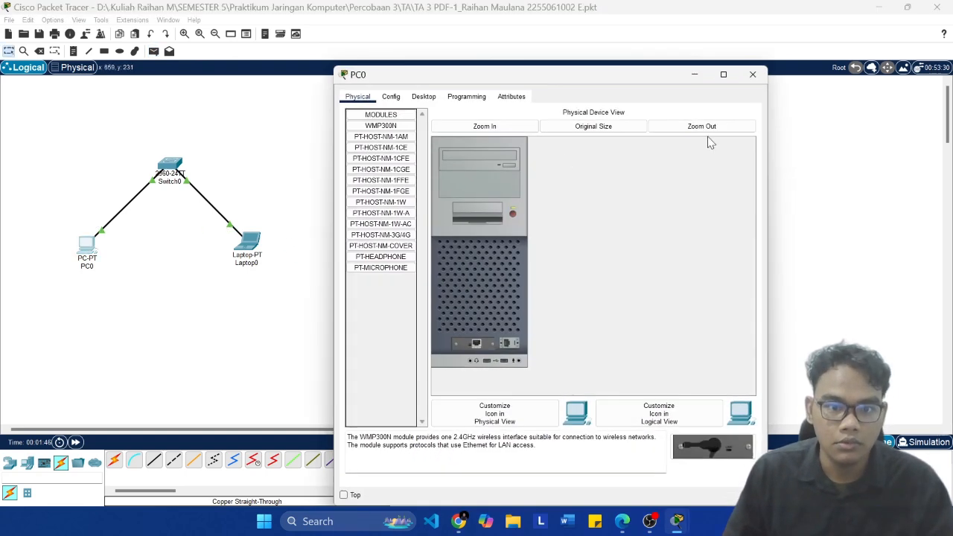
click(753, 77)
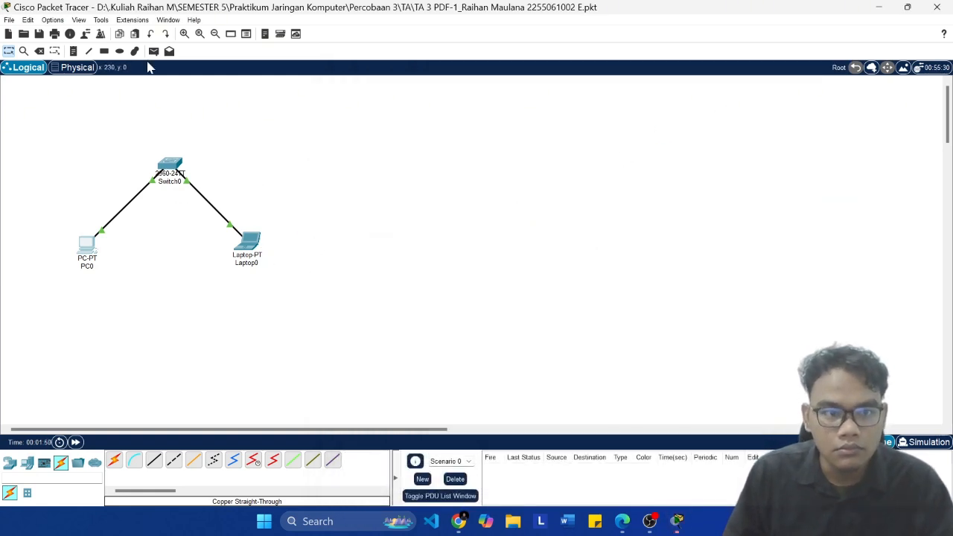
Step: Retry the simple PDU test with PC0 as source and Laptop0 as destination, dismissing the warning and leaving the tool
click(154, 51)
click(94, 251)
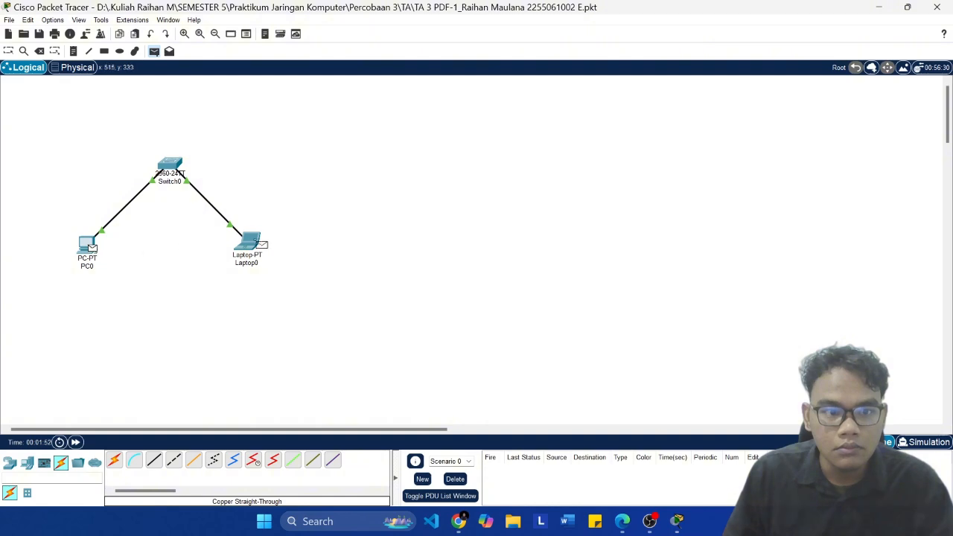
click(243, 252)
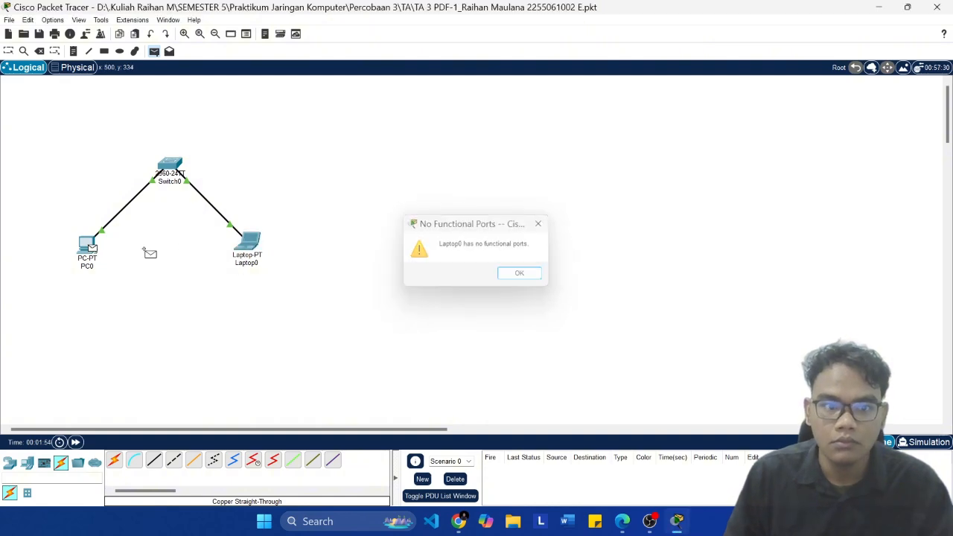
key(Return)
key(Escape)
Step: Place the module beside the workspace again and open PC0's configuration settings, keeping the module diagram uncovered
click(622, 521)
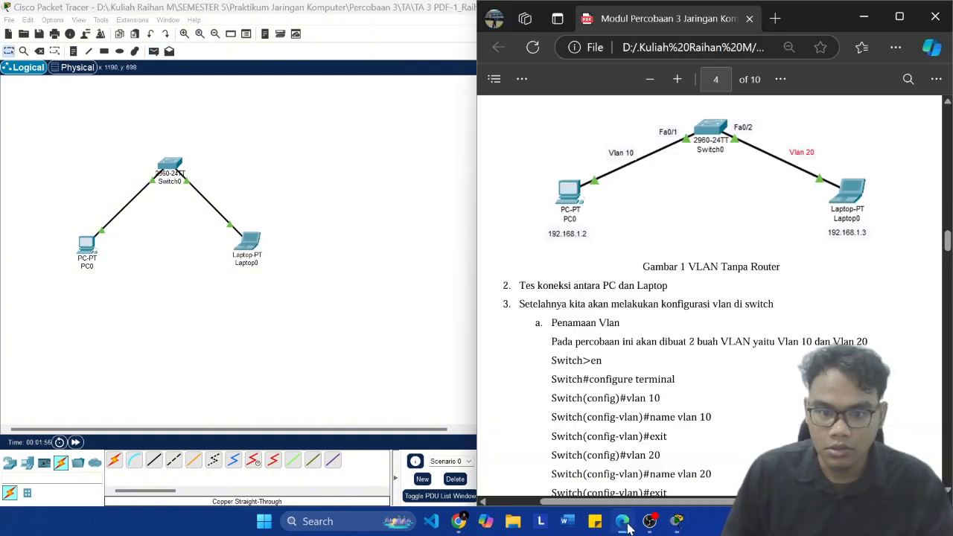
click(366, 256)
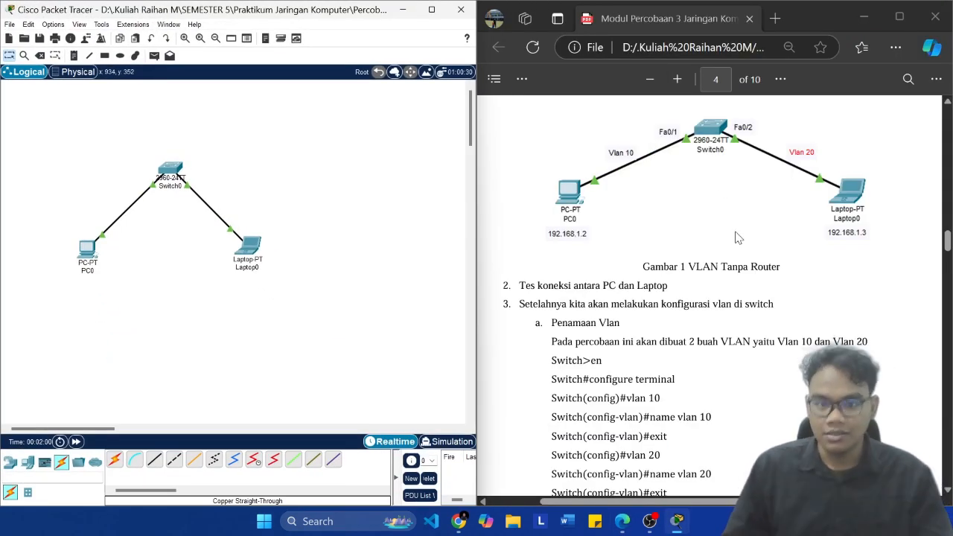
click(87, 262)
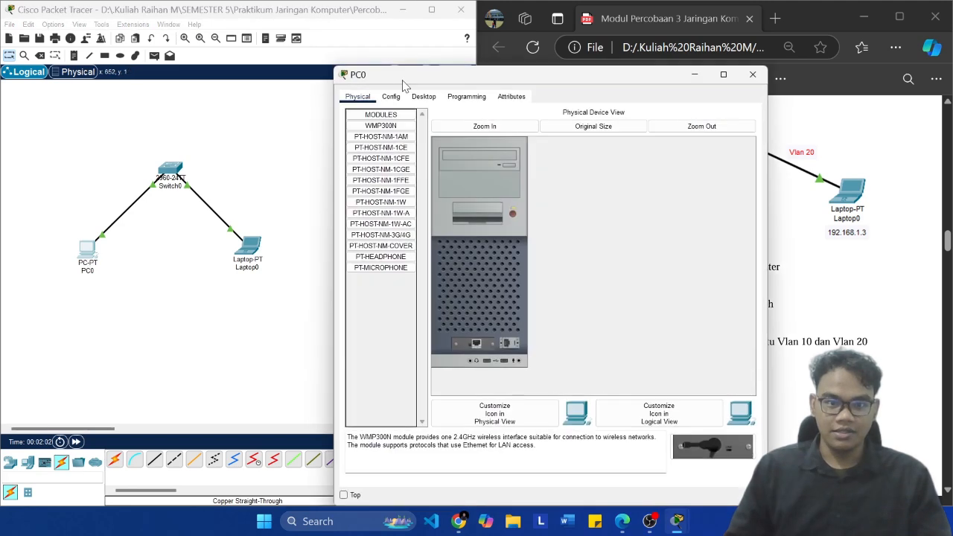
drag(441, 75, 193, 51)
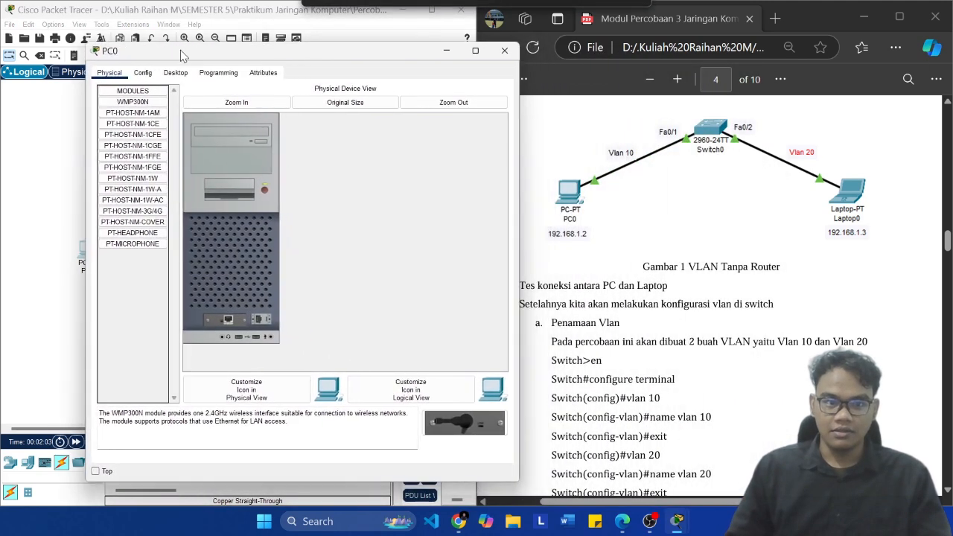
click(143, 73)
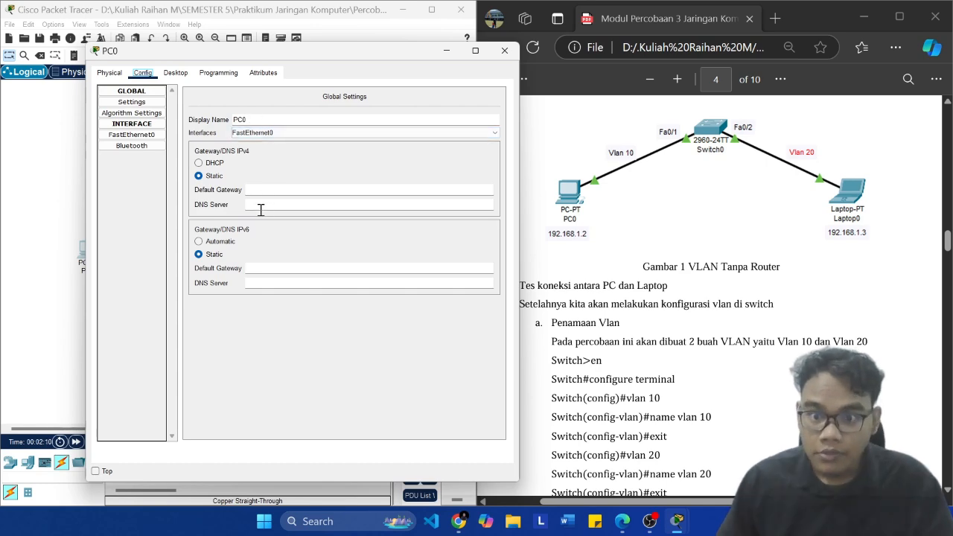
Step: Review the VLAN with switch procedure on pages 4 and 5 of the module for the required addressing
scroll(795, 253, up, 1)
scroll(794, 253, down, 2)
scroll(795, 253, down, 5)
scroll(792, 252, up, 6)
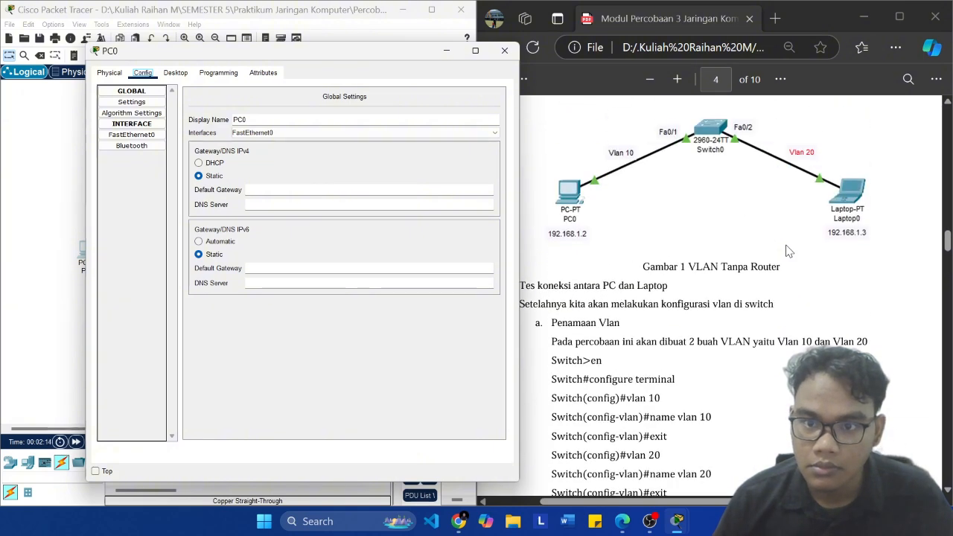
scroll(789, 252, down, 6)
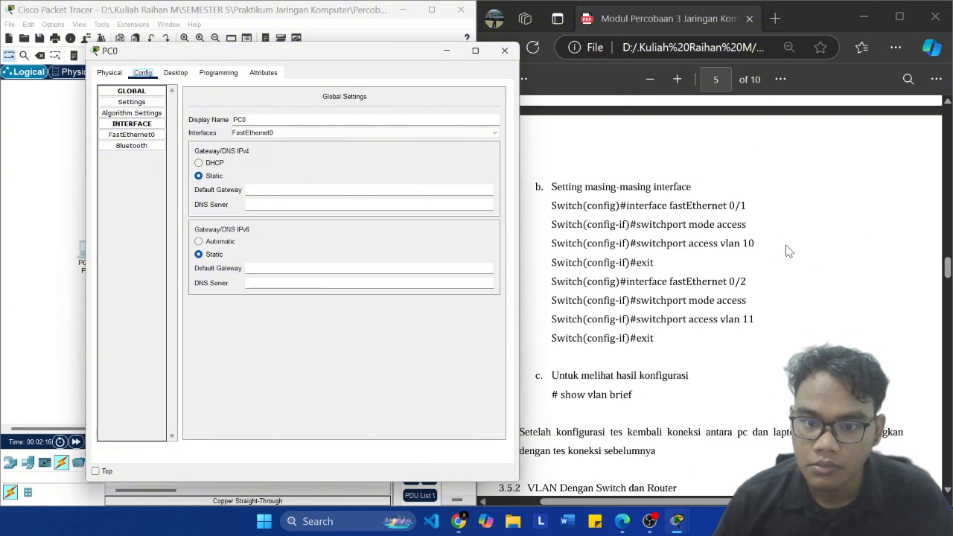
scroll(790, 252, up, 8)
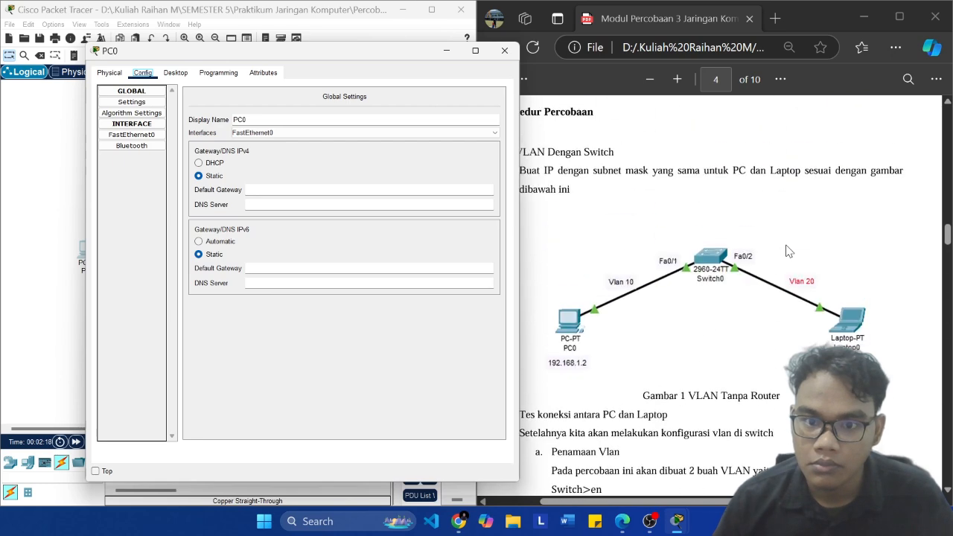
scroll(562, 249, down, 2)
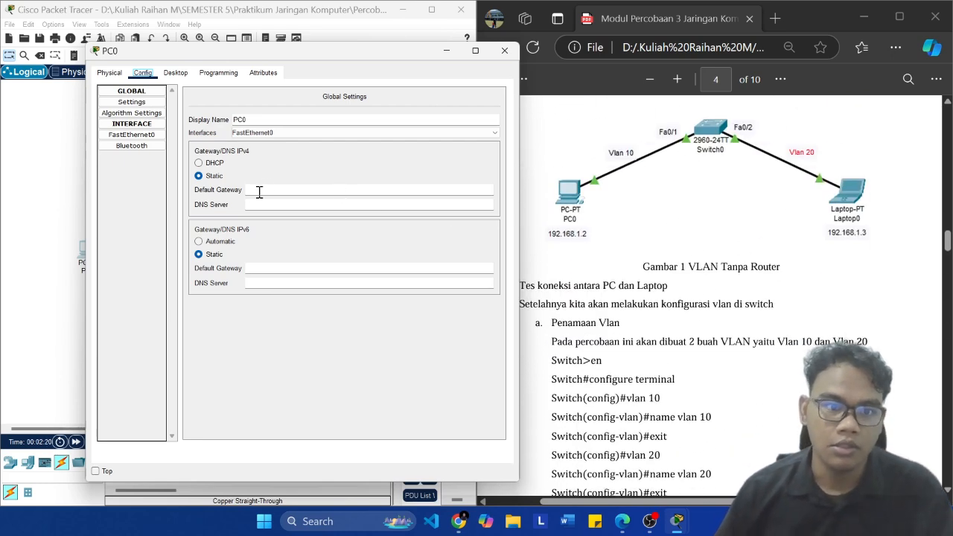
Step: Give PC0's FastEthernet0 the static IPv4 address 192.168.1.2 with subnet mask 255.255.255.0
click(132, 135)
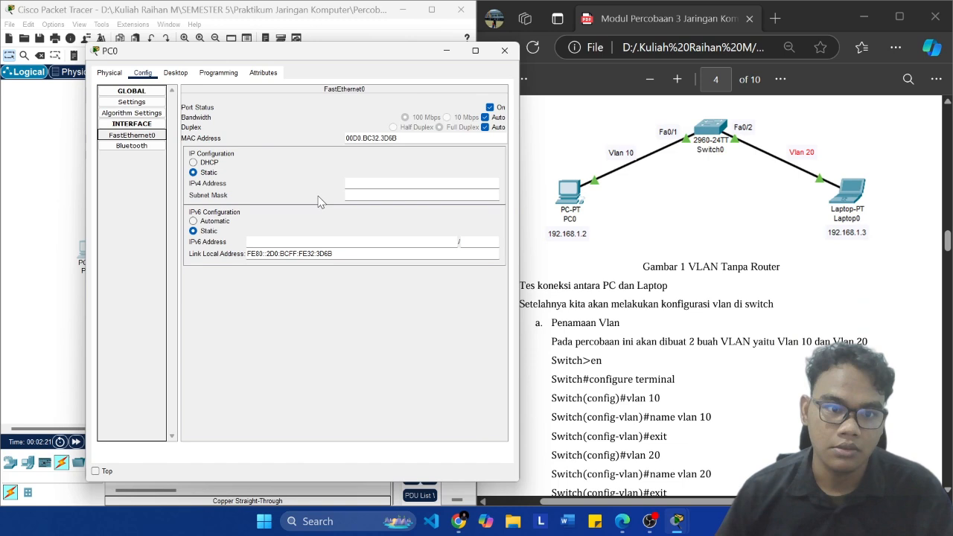
click(391, 181)
text(192.1)
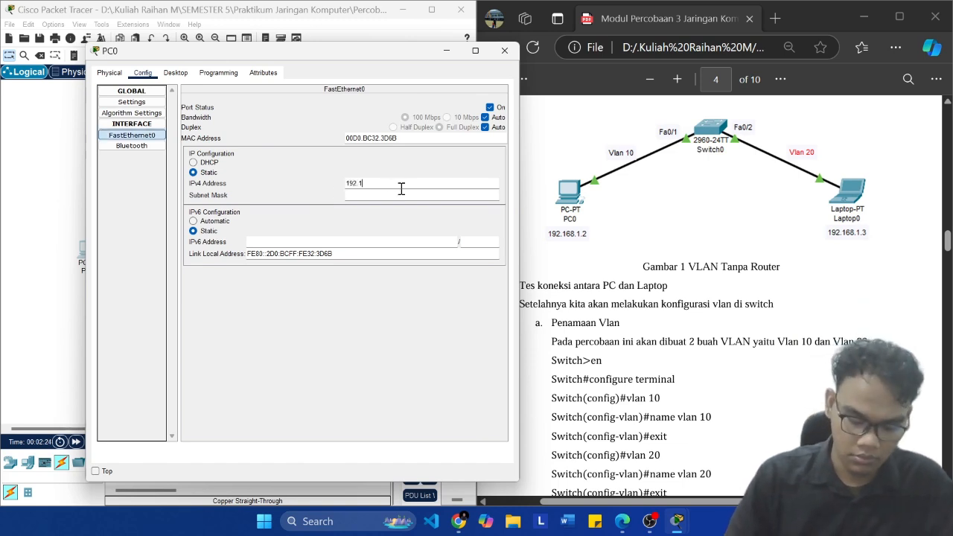
text(68.1.2)
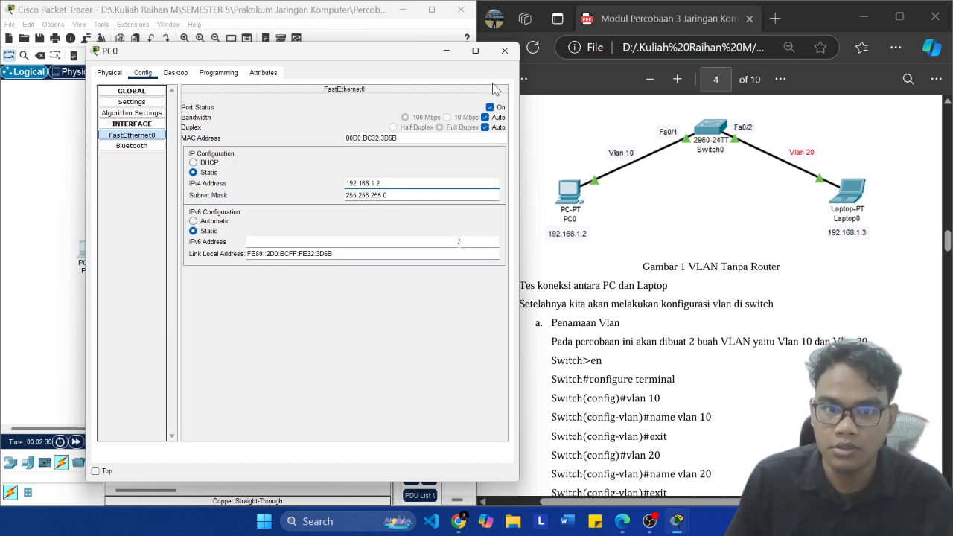
click(503, 51)
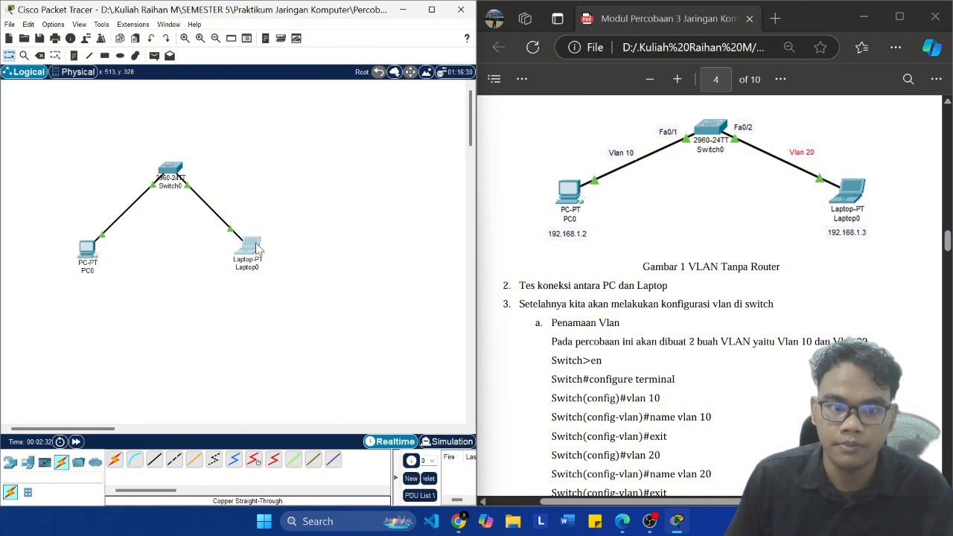
Step: Give Laptop0's FastEthernet0 the static IPv4 address 192.168.1.3 with subnet mask 255.255.255.0, and close its settings
click(250, 246)
click(392, 97)
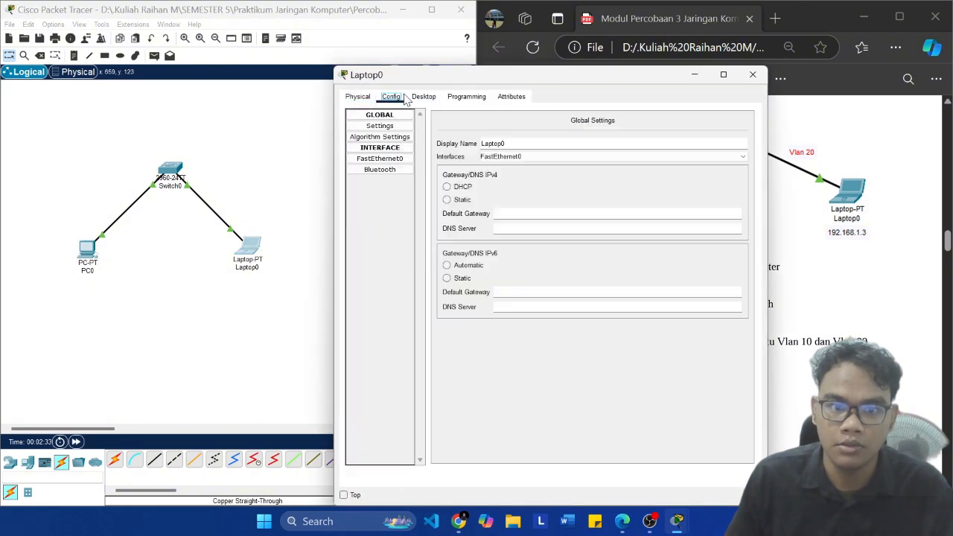
click(380, 159)
drag(476, 74, 216, 54)
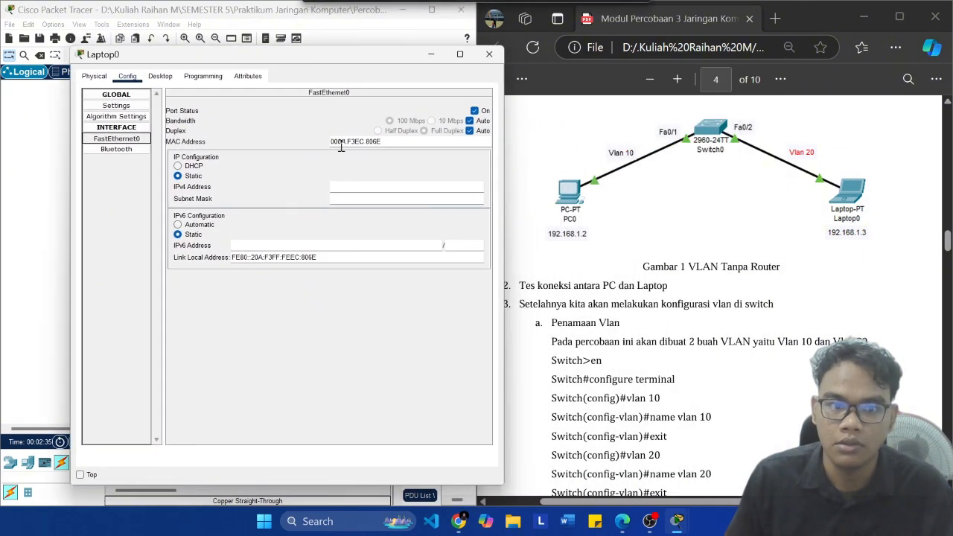
click(377, 187)
text(192.168.1.3)
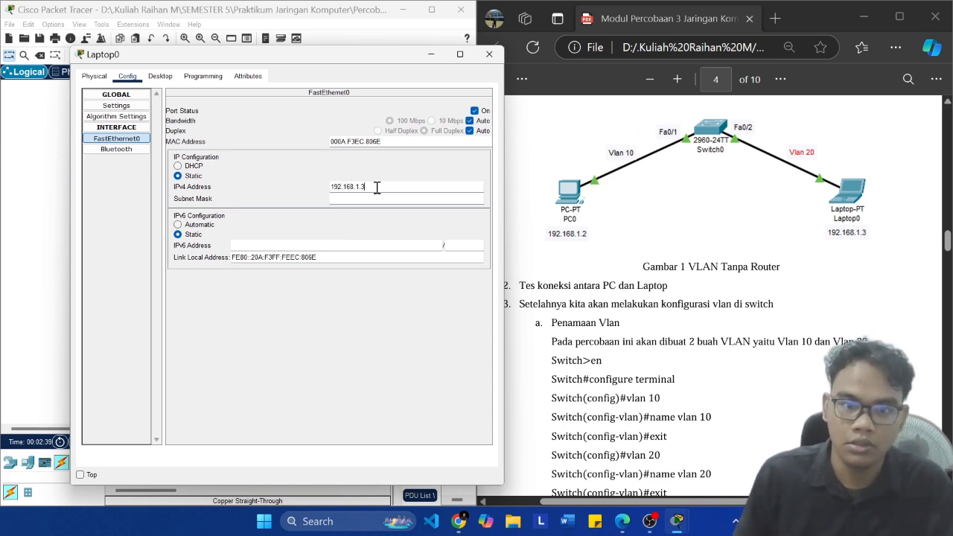
click(396, 198)
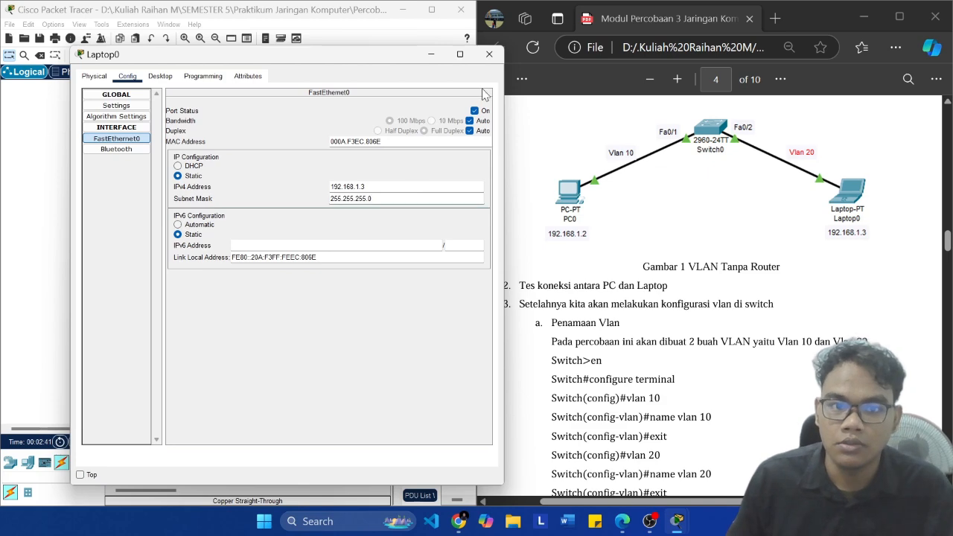
click(490, 54)
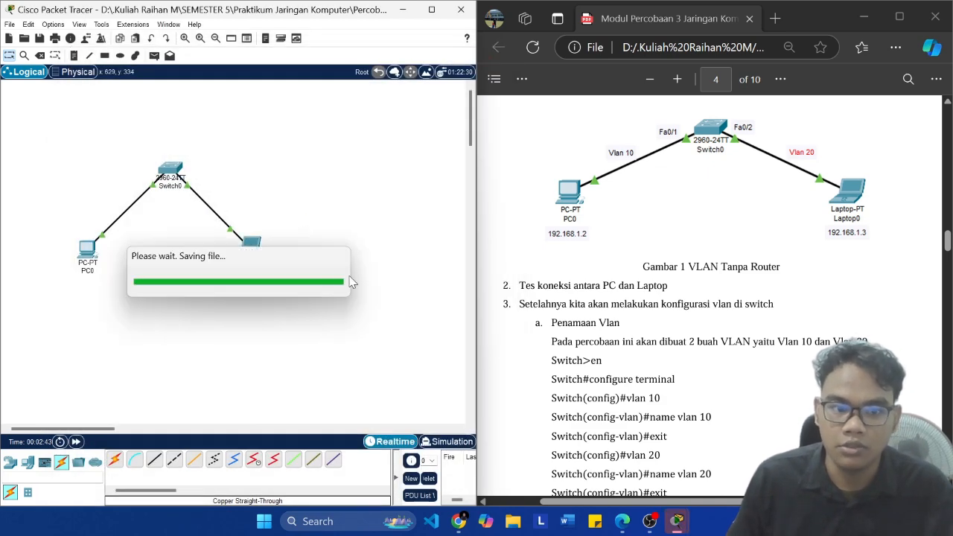
Step: Send a simple PDU from PC0 to Laptop0 and check its status with the workspace enlarged, restoring the side-by-side layout
click(154, 55)
click(90, 248)
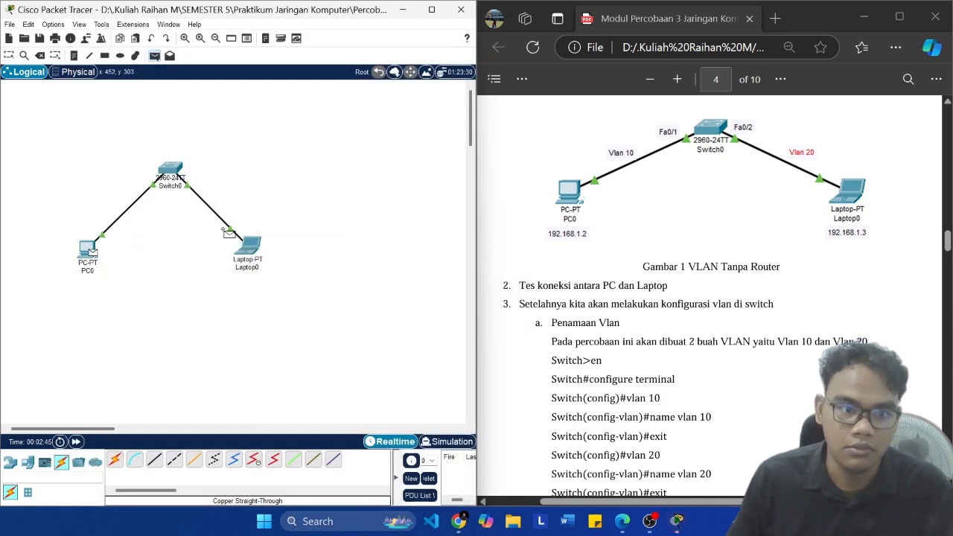
click(249, 246)
click(431, 10)
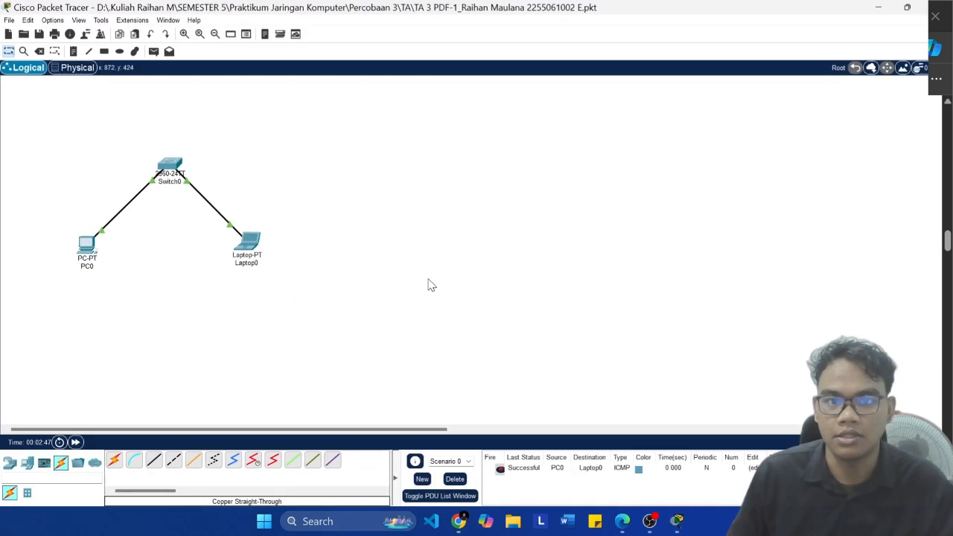
click(907, 7)
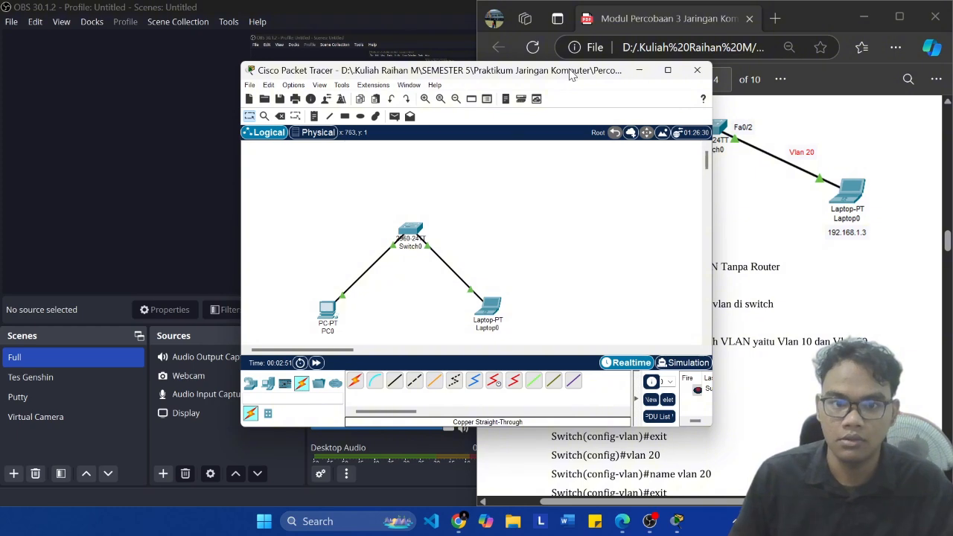
key(super+Left)
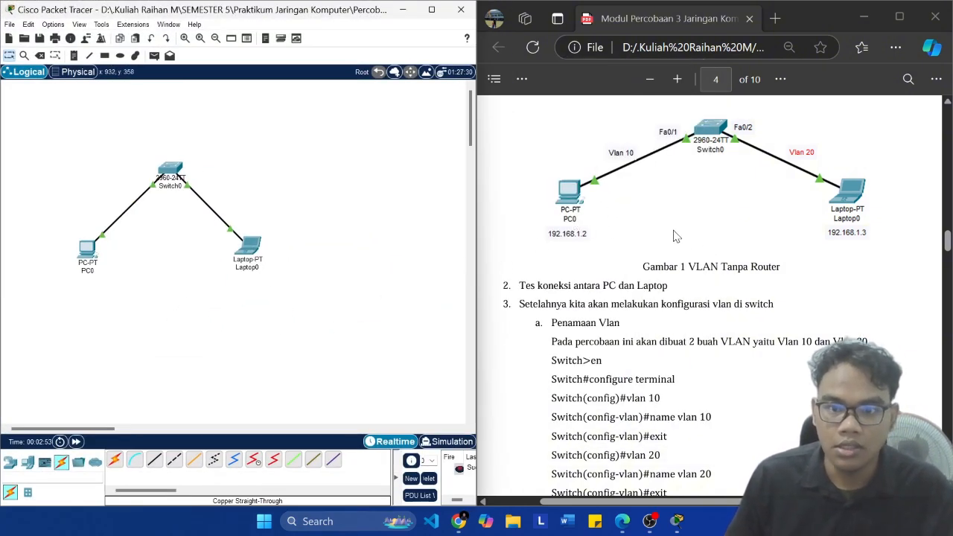
Step: Review the module's "Penamaan Vlan" section for the commands that create VLAN 10 and VLAN 20
scroll(677, 306, down, 2)
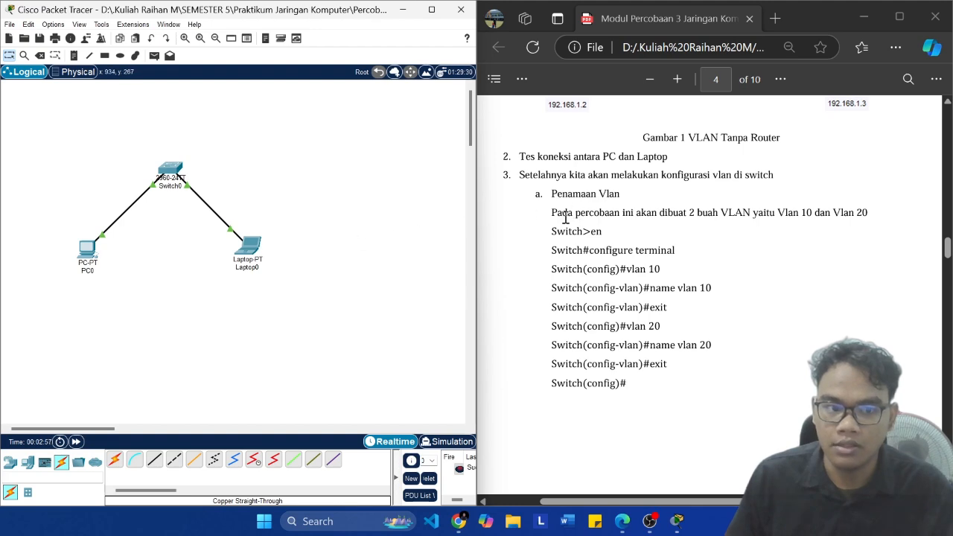
scroll(647, 205, up, 4)
scroll(683, 203, down, 2)
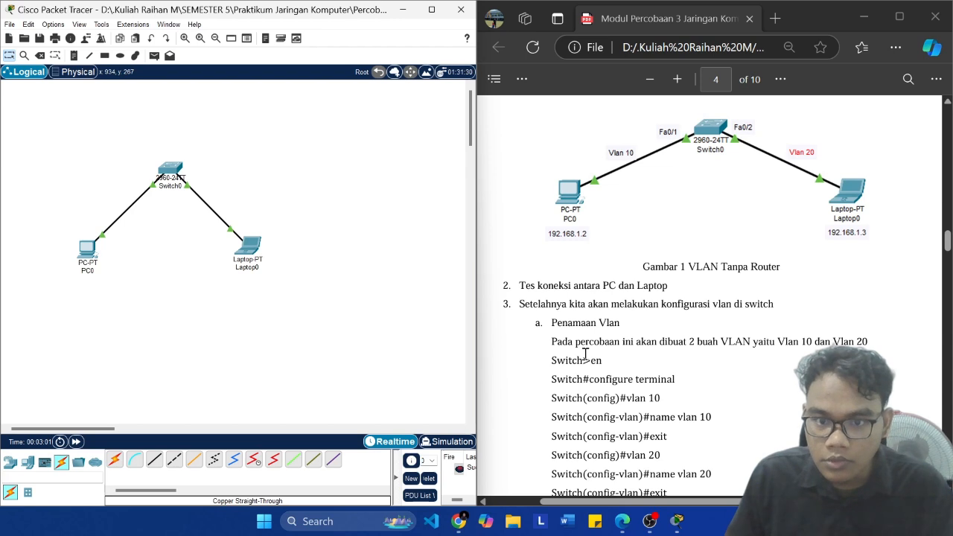
drag(786, 342, 868, 343)
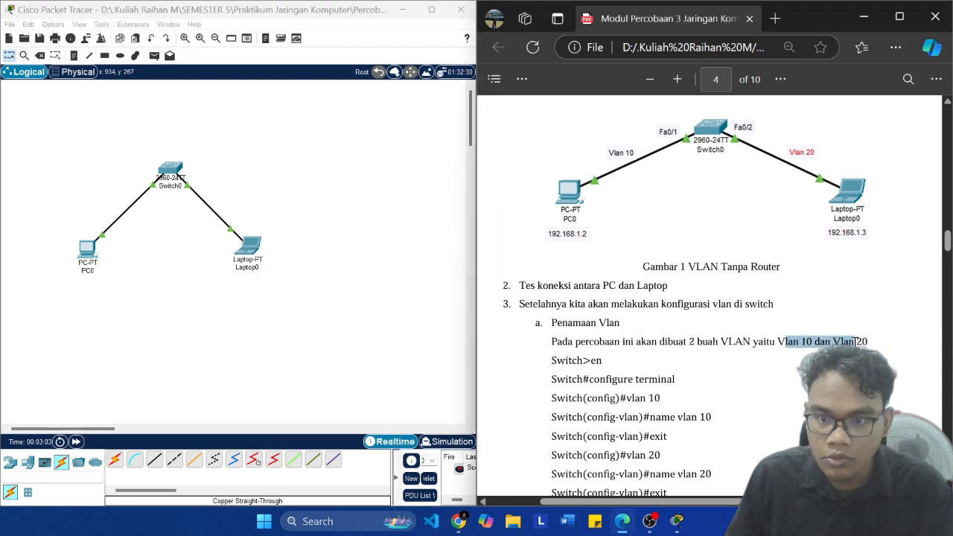
scroll(775, 312, down, 3)
click(752, 253)
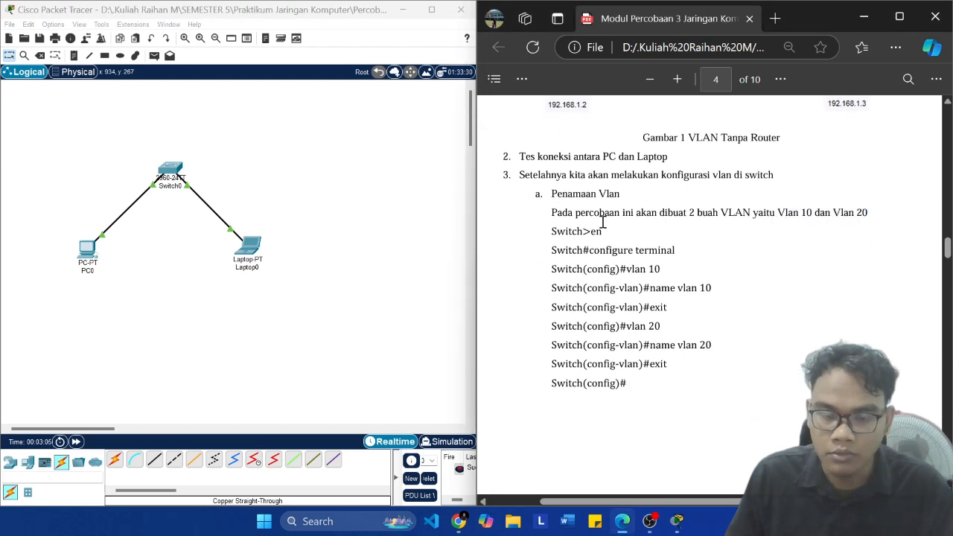
Step: Open Switch0's command-line interface beside the module and start a console session
click(170, 169)
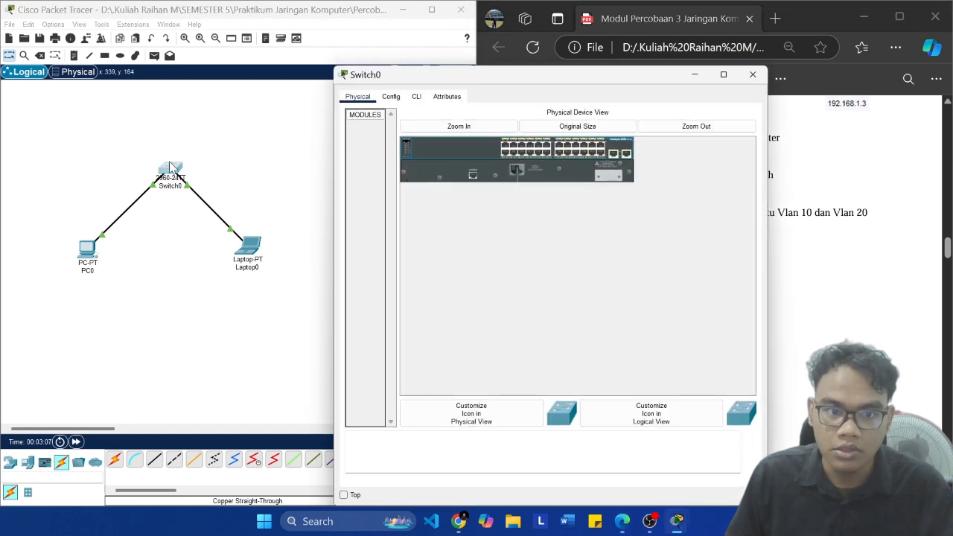
drag(436, 83, 240, 69)
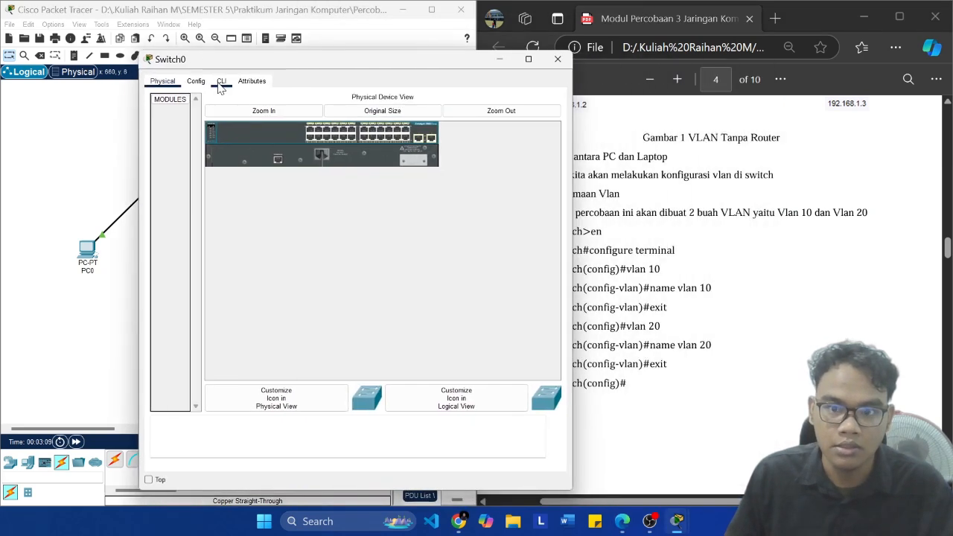
click(221, 80)
scroll(646, 209, down, 5)
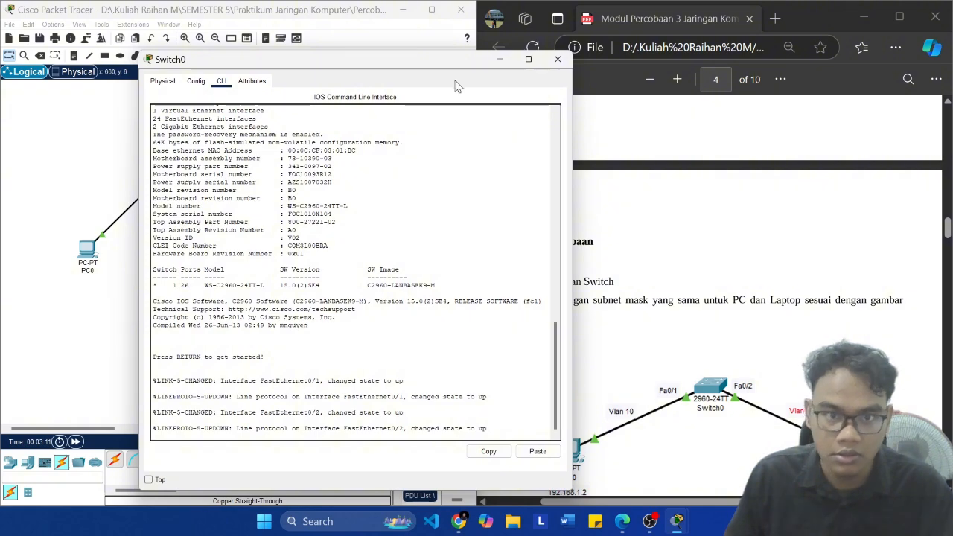
drag(462, 59, 374, 41)
key(Return)
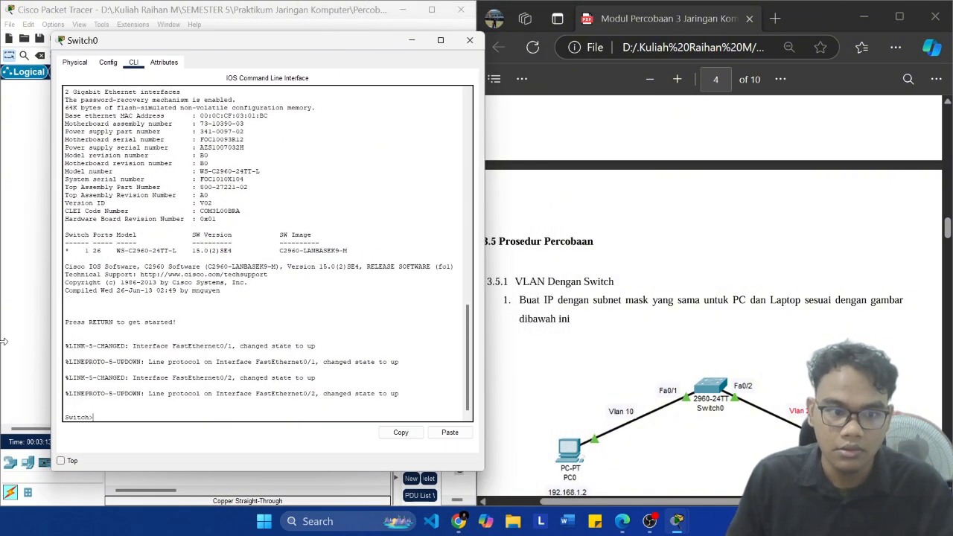
Step: Enter privileged mode on Switch0 with "EN" and global configuration mode with "conf t"
text(EN)
key(Return)
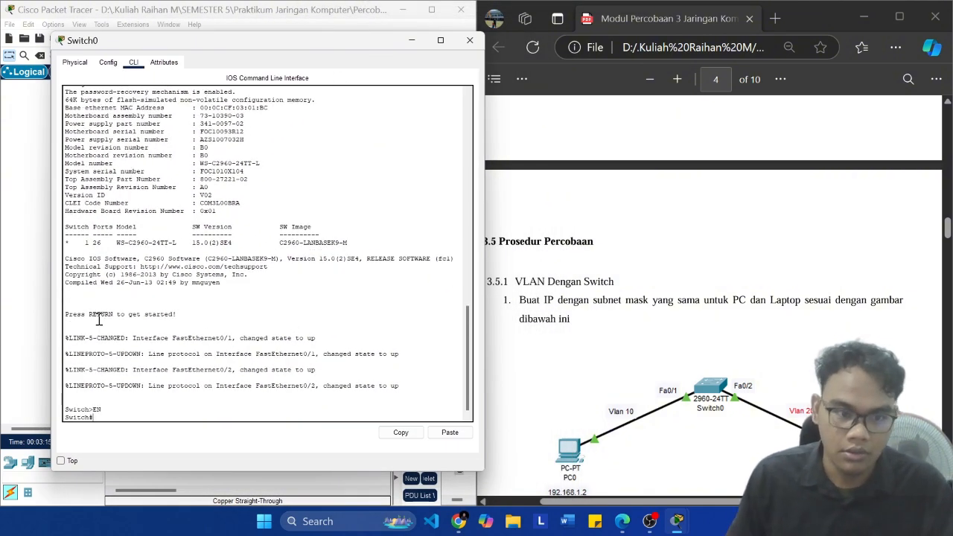
key(Caps_Lock)
scroll(637, 229, down, 4)
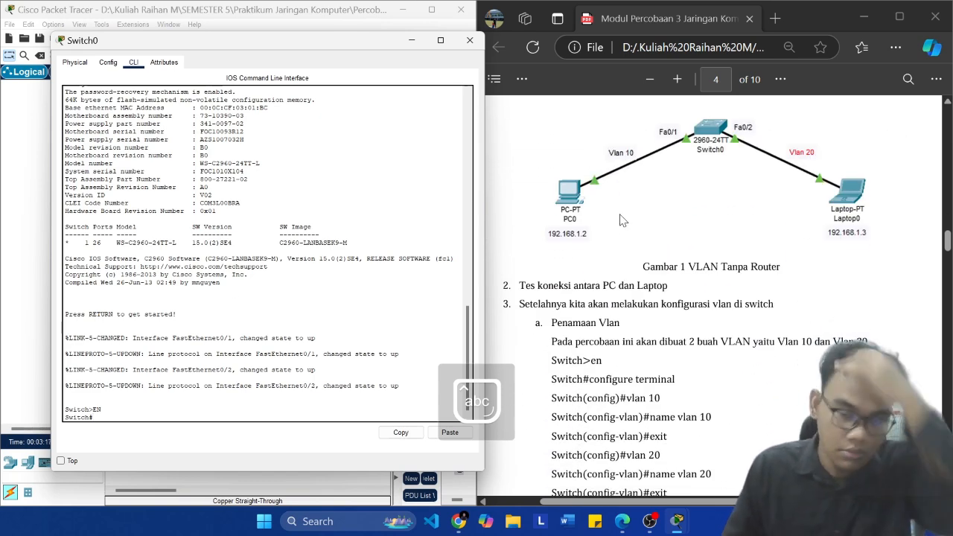
text(conf t)
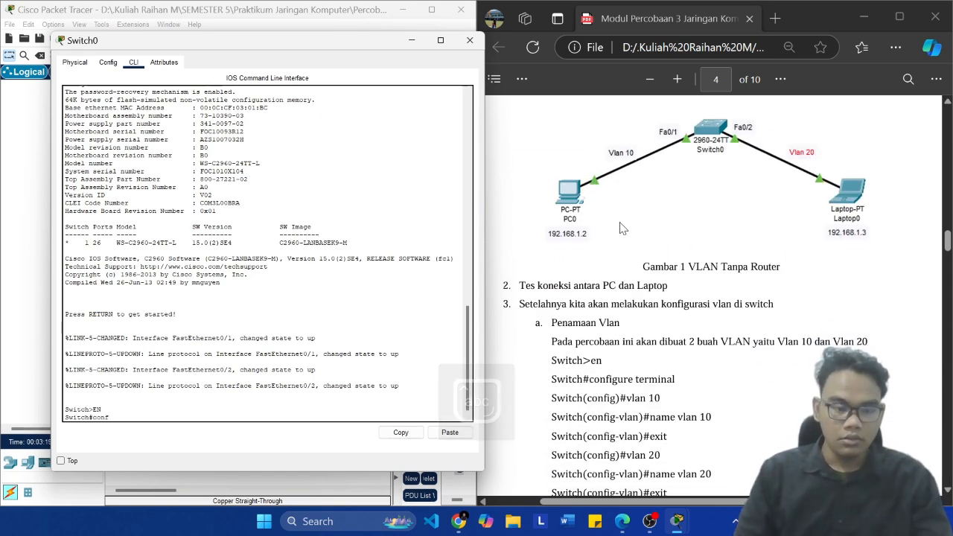
key(Return)
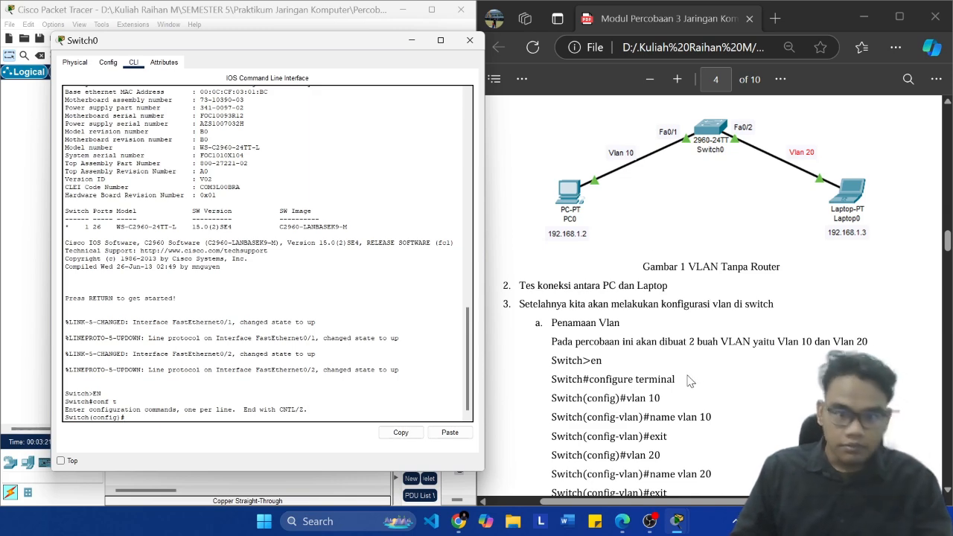
Step: Create VLAN 10 on Switch0 and try to name it with the command "name vlan 10"
scroll(652, 383, down, 2)
text(vlan 10)
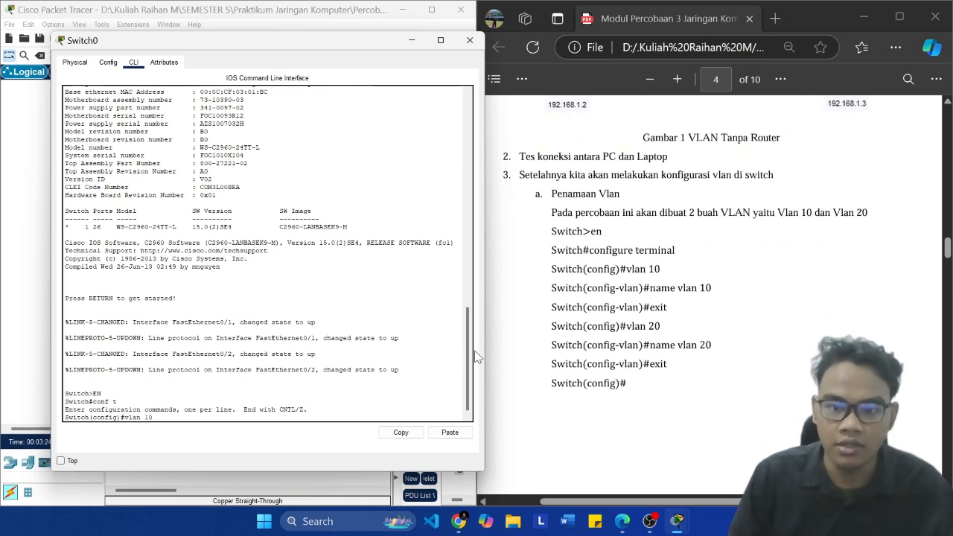
key(Return)
text(name )
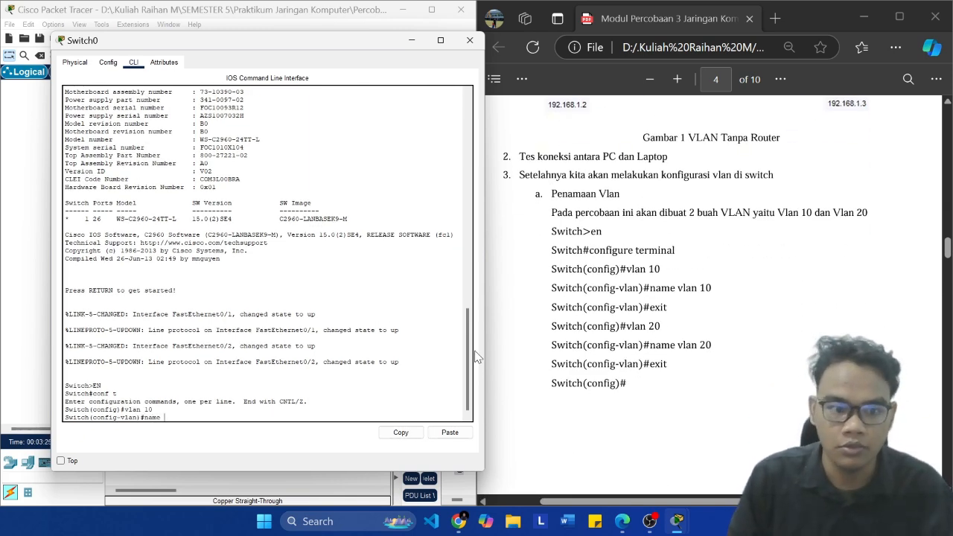
text(vlan 10)
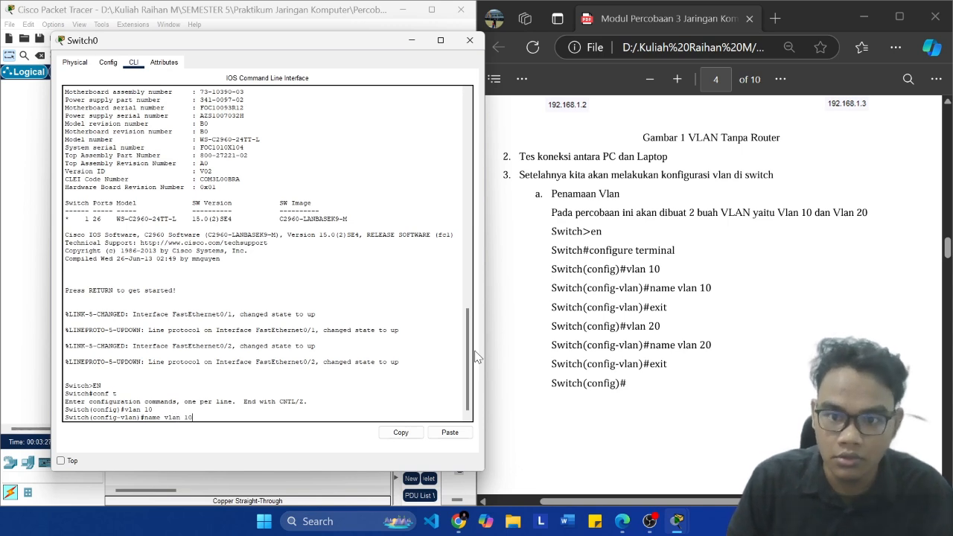
key(Return)
Step: Discard the unfinished exit command and retry "name vlan 10" in VLAN configuration mode
text(exit)
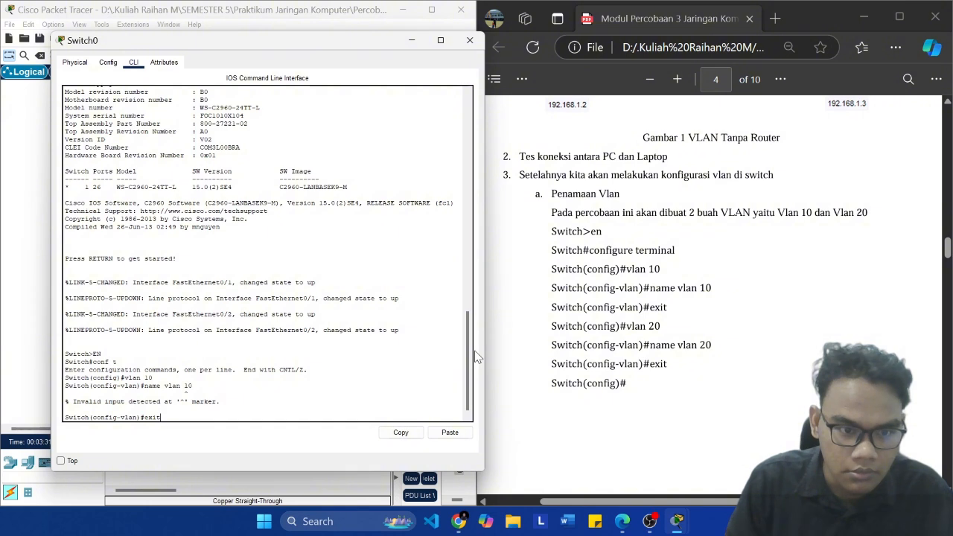
key(BackSpace)
key(BackSpace)
key(BackSpace)
key(BackSpace)
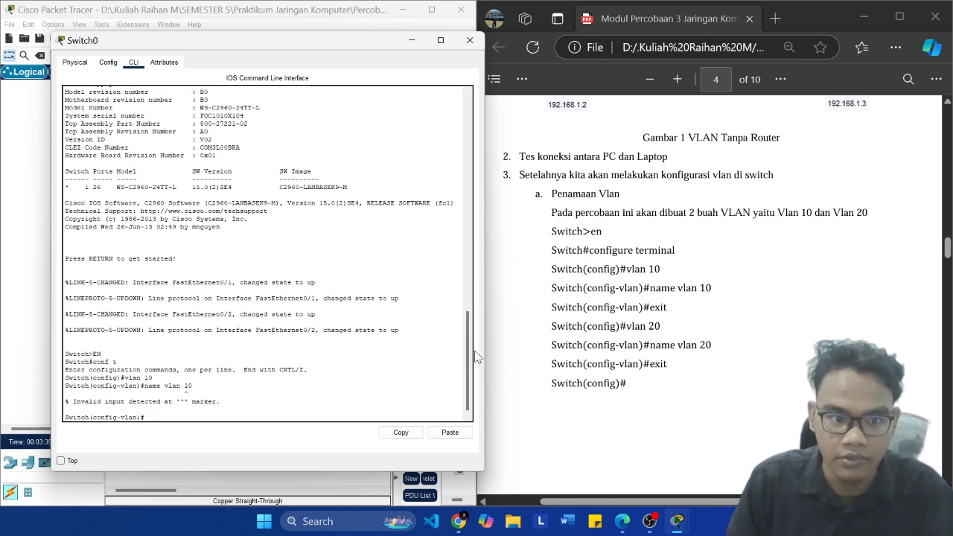
key(Up)
key(Return)
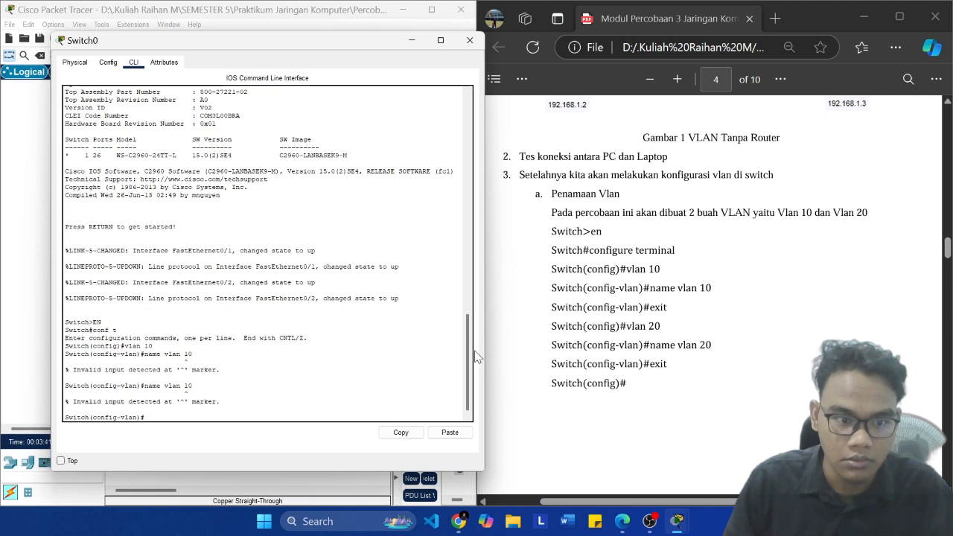
Step: Exit VLAN configuration mode and global configuration mode back to Switch0's privileged prompt
text(e)
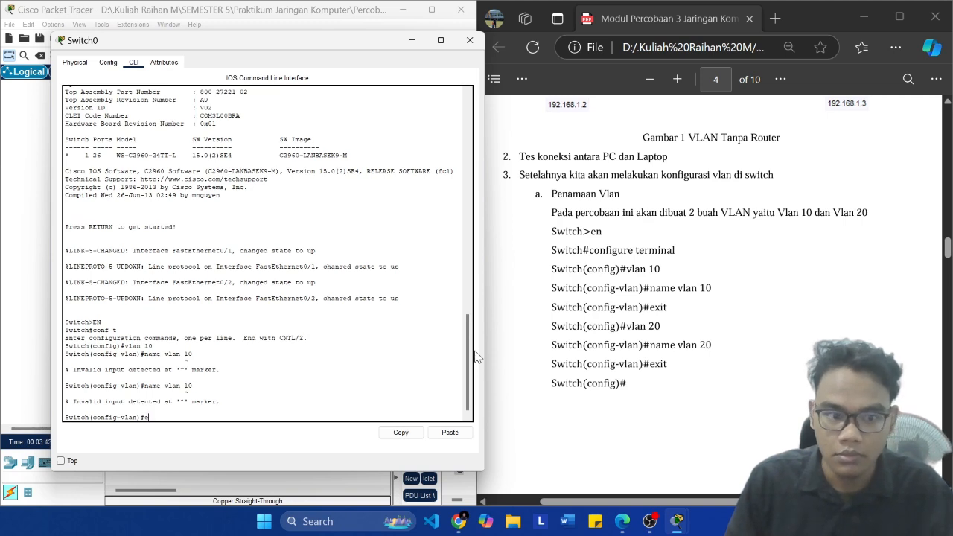
text(xit)
key(Return)
text(exit)
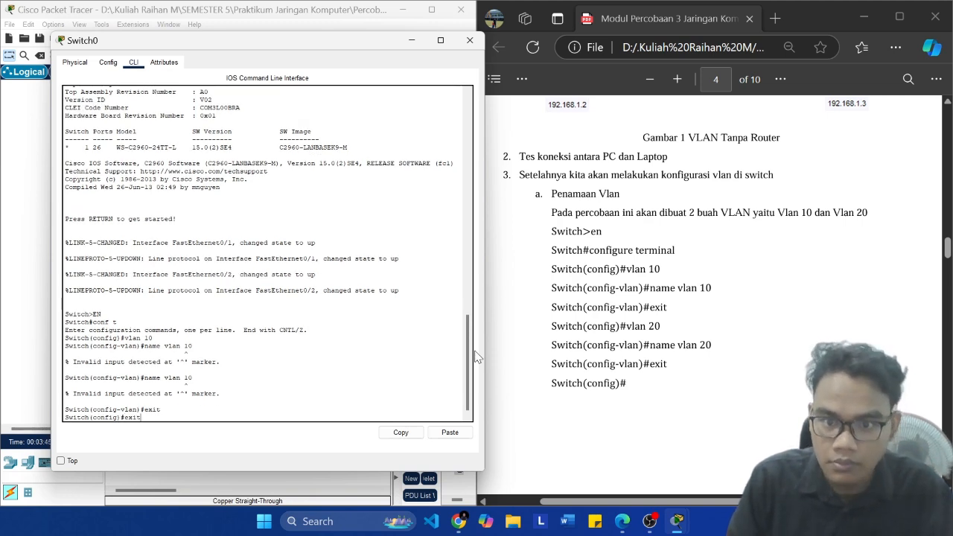
key(Return)
key(Return)
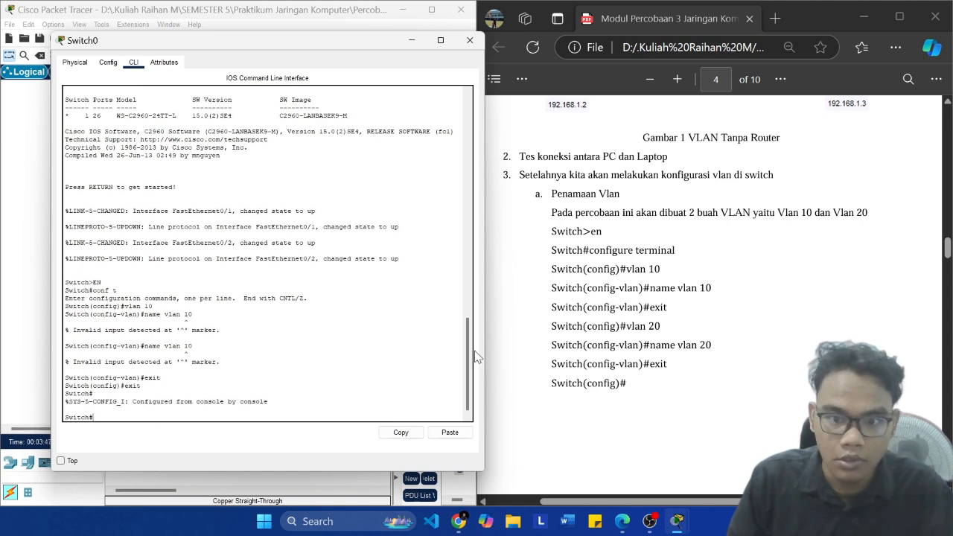
Step: Try the commands "vlan 20" and "name vlan 20" from Switch0's privileged prompt
text(vlan 20)
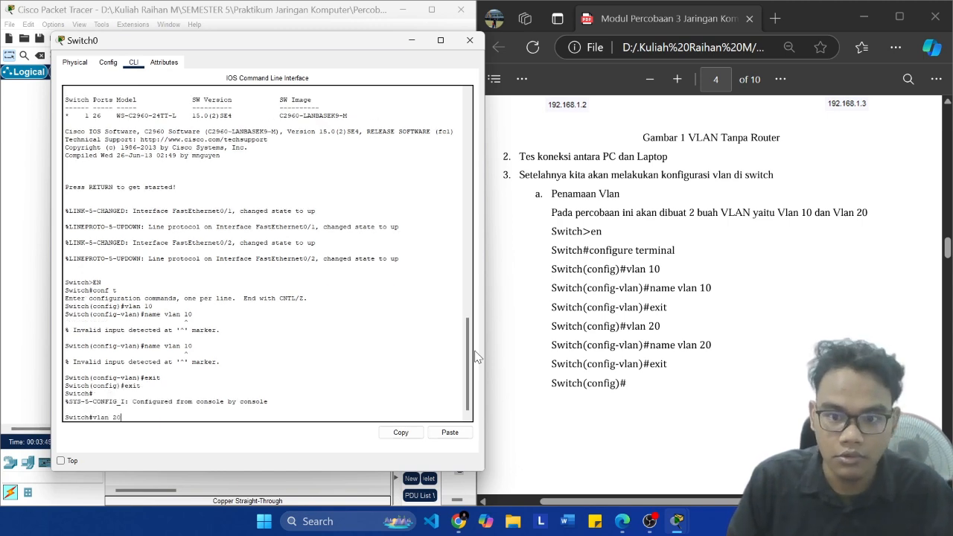
key(Return)
text(name vlan 20)
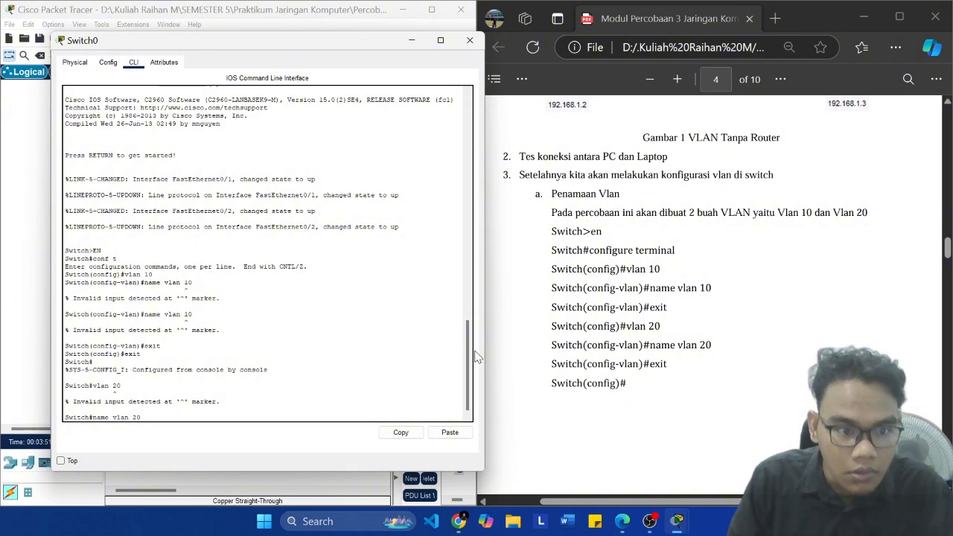
key(Return)
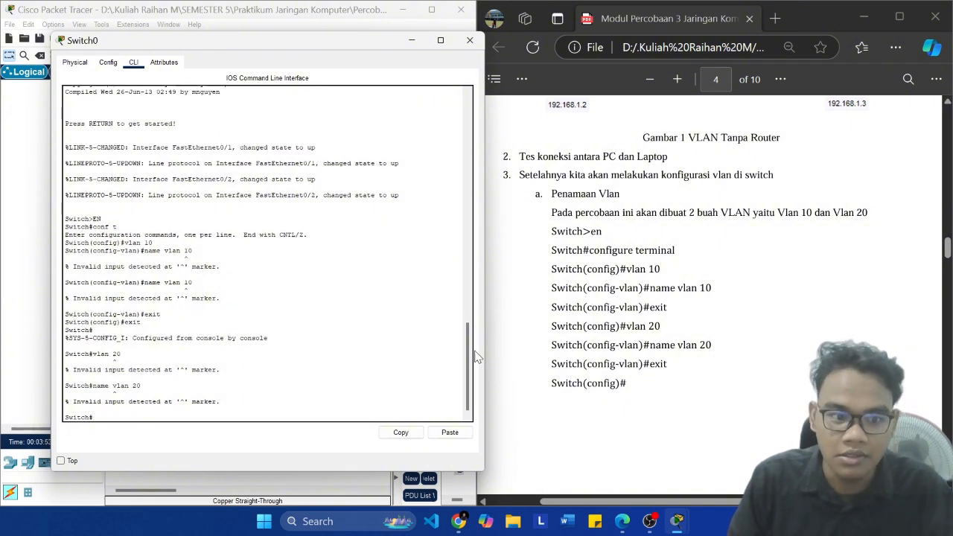
Step: Exit Switch0's console session and start it again at the user prompt
text(e)
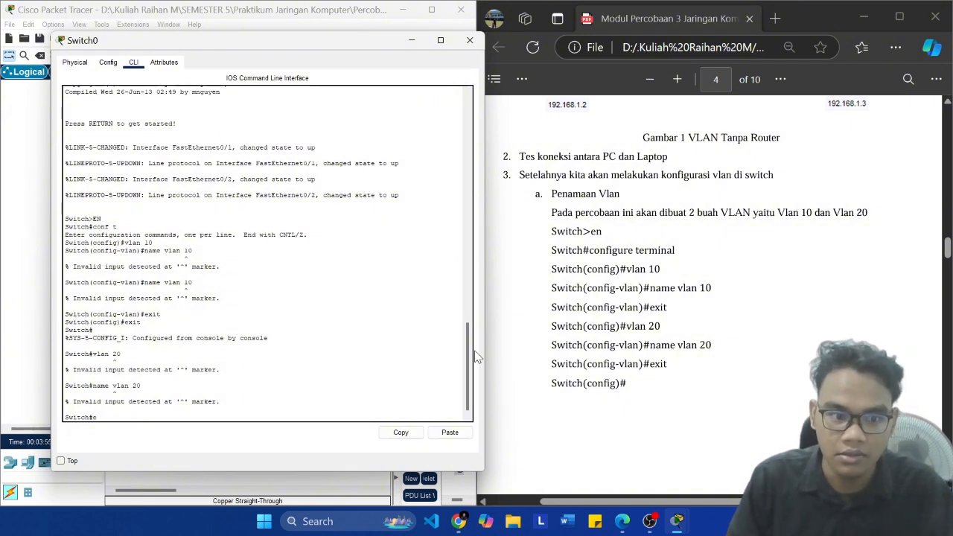
text(xit)
key(Return)
Step: Enter privileged mode on Switch0 with "en" and start global configuration from the terminal using "conf"
key(Return)
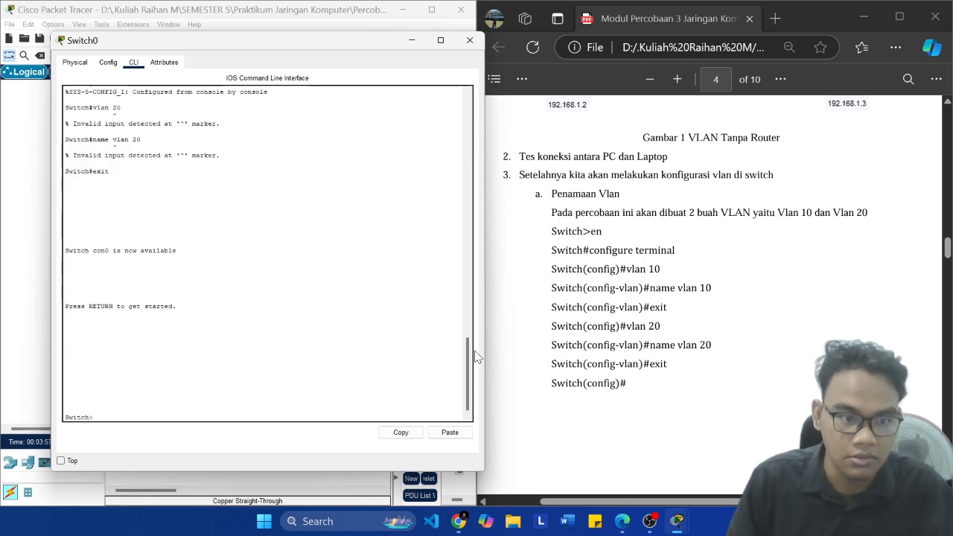
text(en)
key(Return)
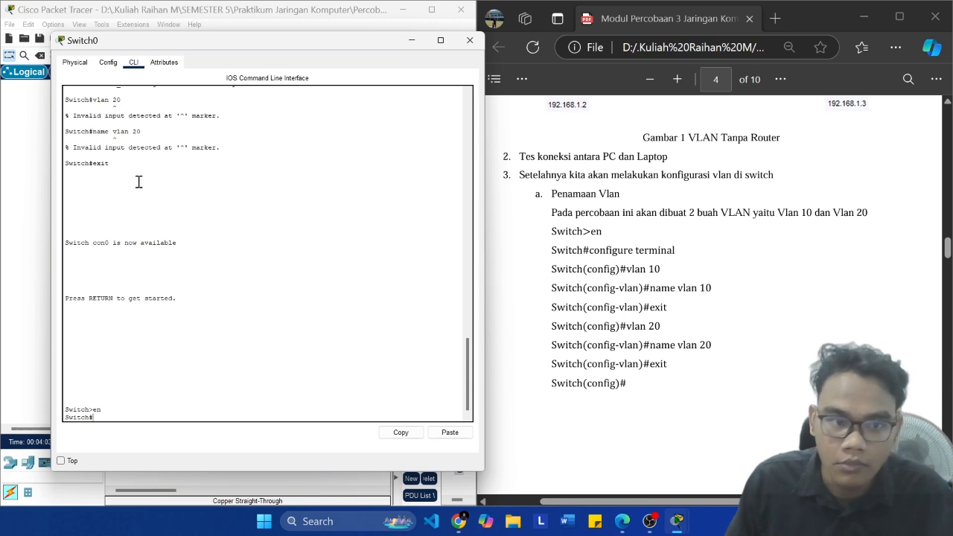
scroll(138, 181, up, 2)
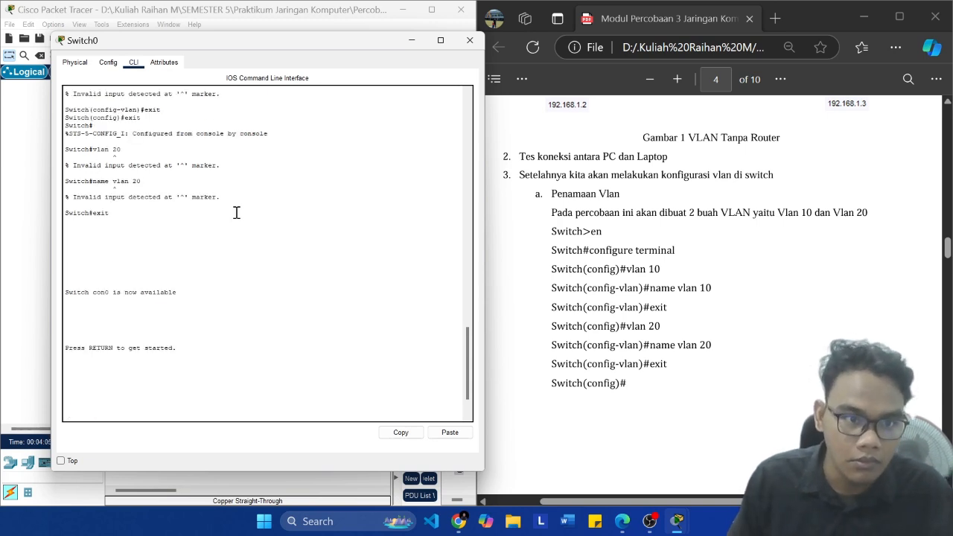
key(Return)
text(en)
key(Return)
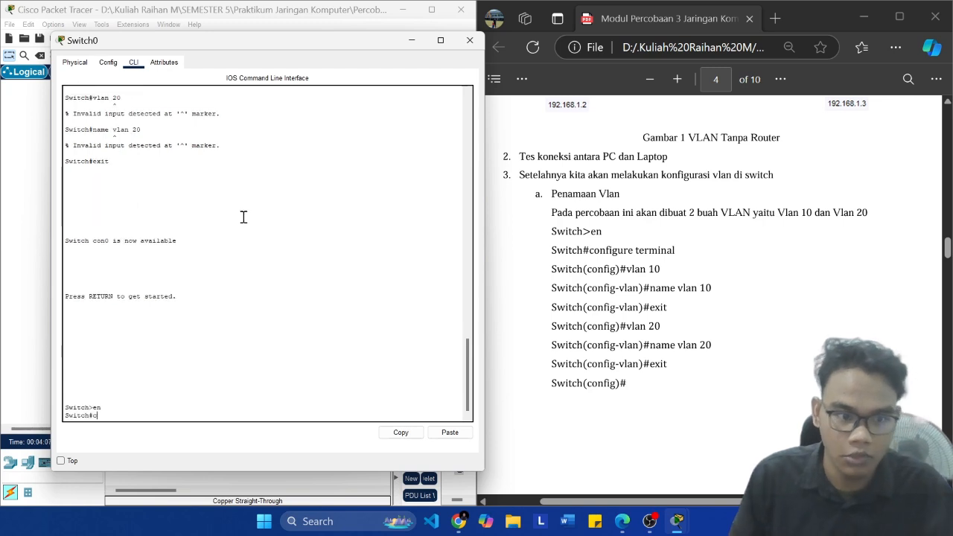
text(conf)
key(Return)
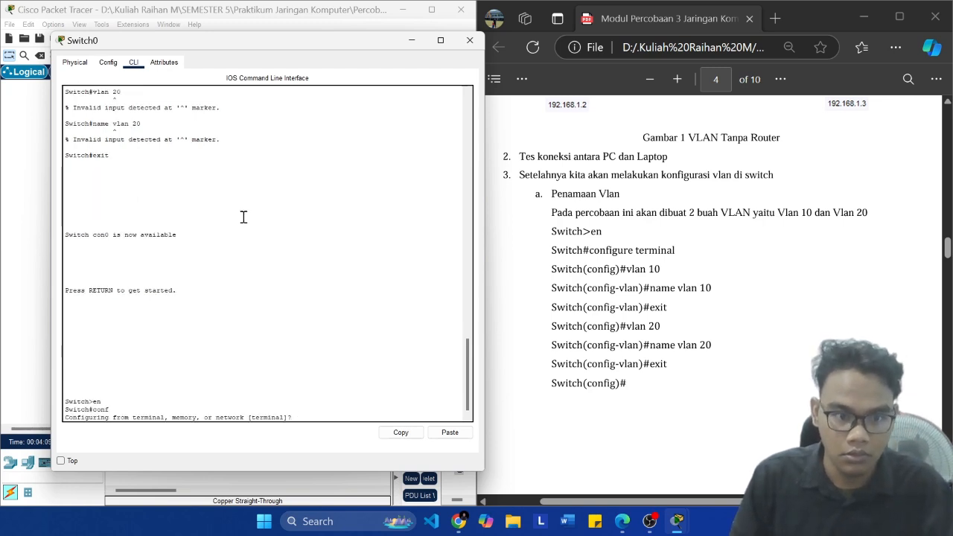
text(terminal)
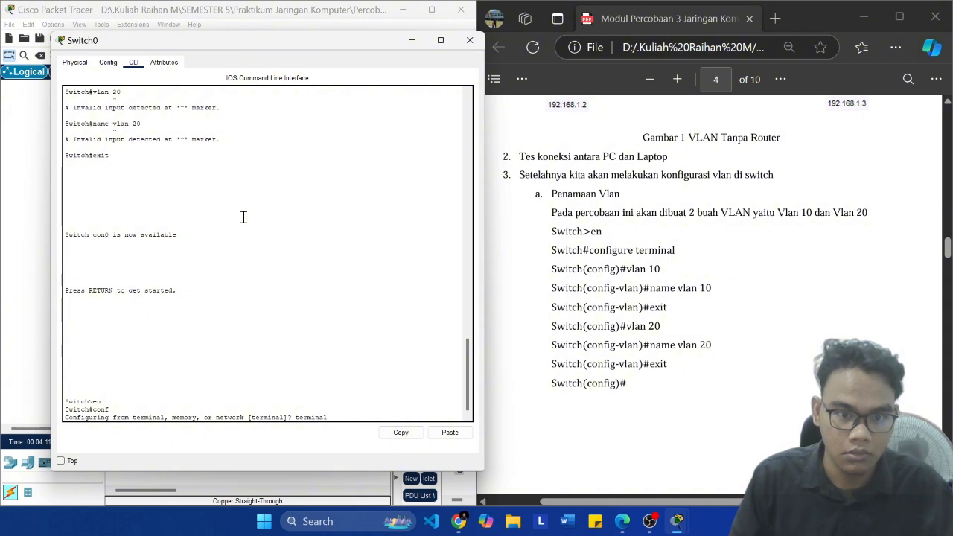
key(Return)
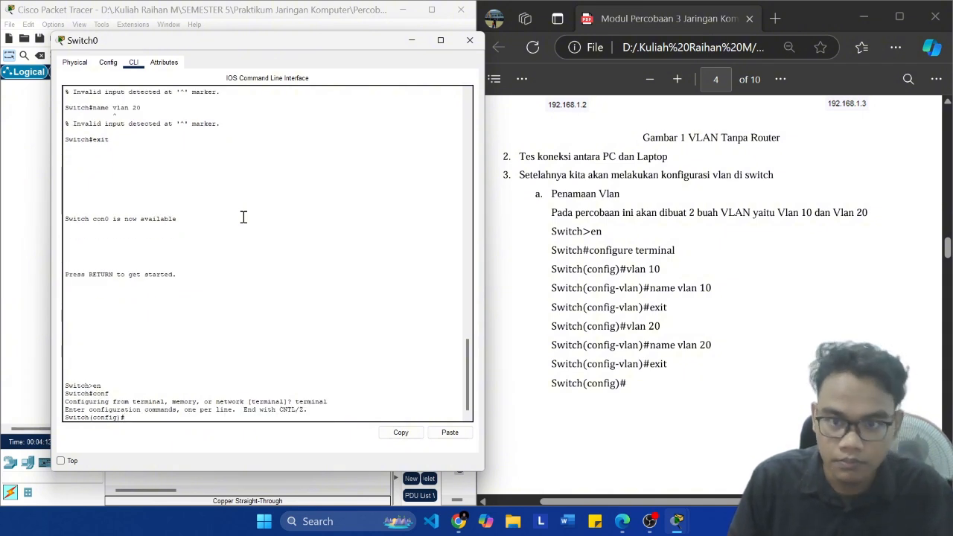
Step: Create VLAN 10 on Switch0, try the command "name vlan 10", and exit back to global configuration mode
text(vlan 10)
key(Return)
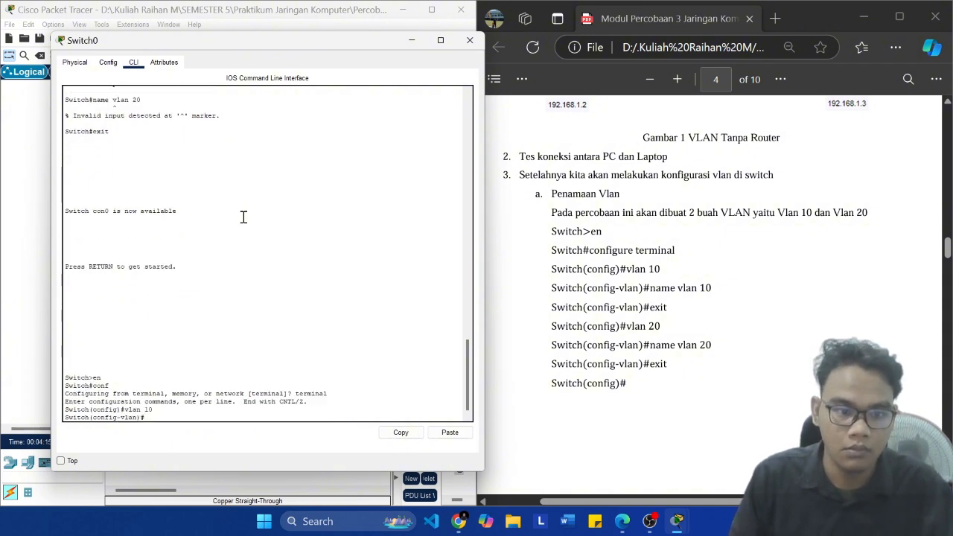
text(name vlan 10)
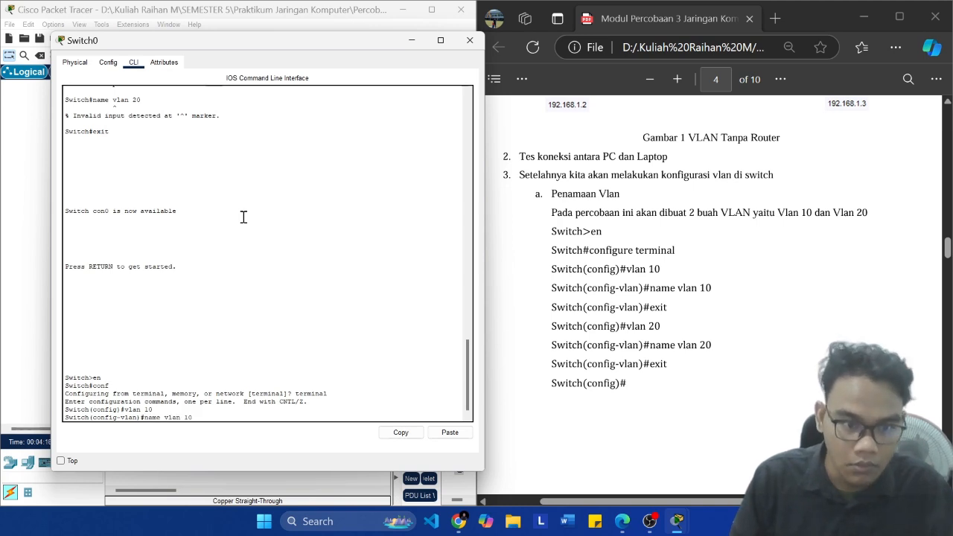
key(Return)
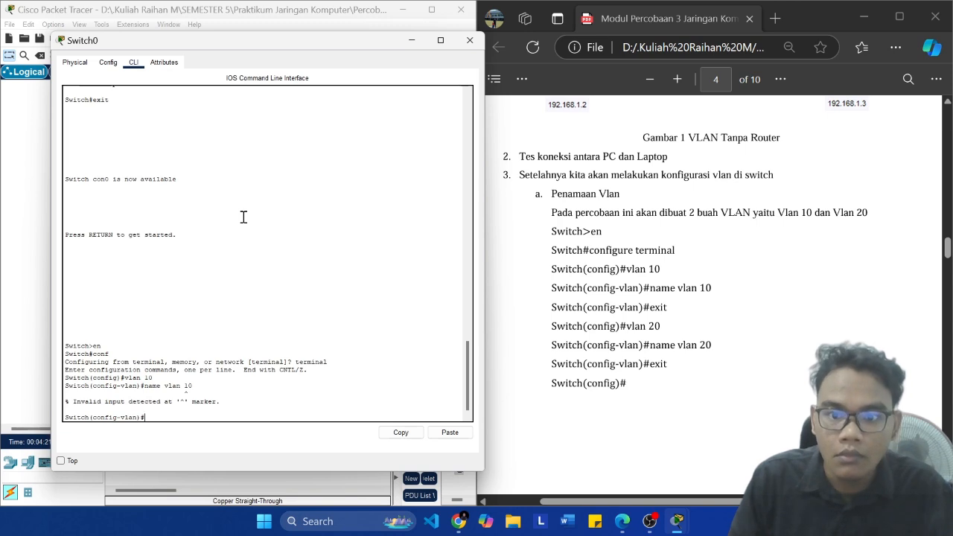
text(exit)
key(Return)
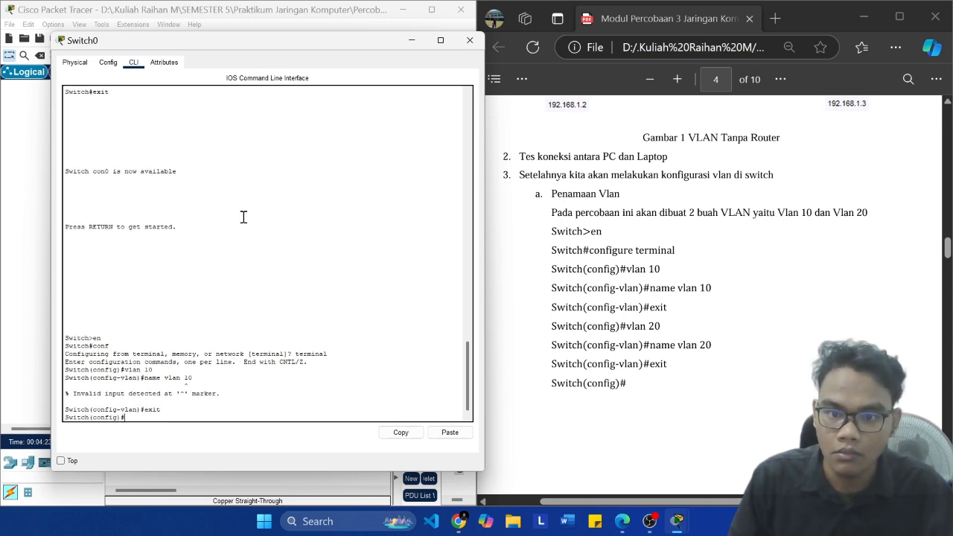
Step: Create VLAN 20 on Switch0, try the command "name vlan 20", and exit back to global configuration mode
text(vlan 20)
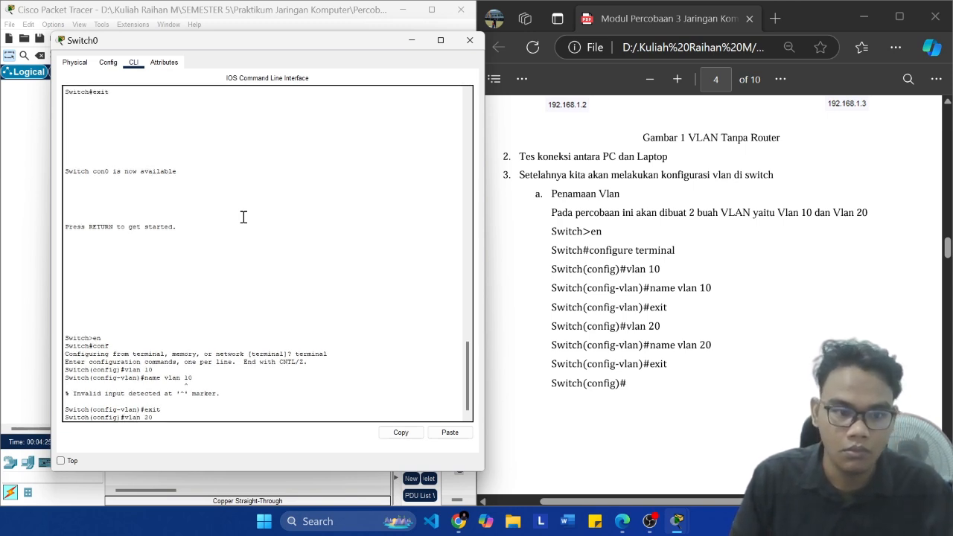
key(Return)
text(name vlan)
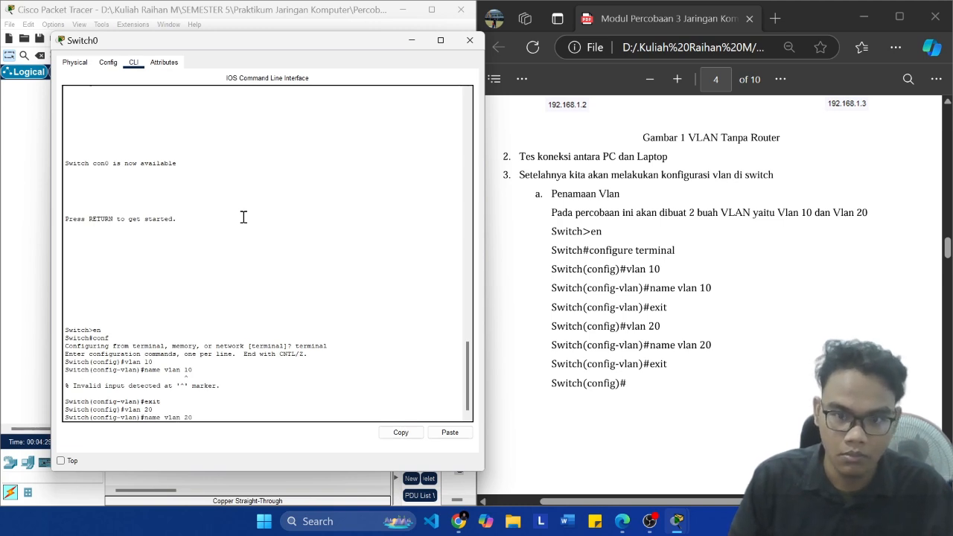
text( 20)
key(Return)
text(exit)
key(Return)
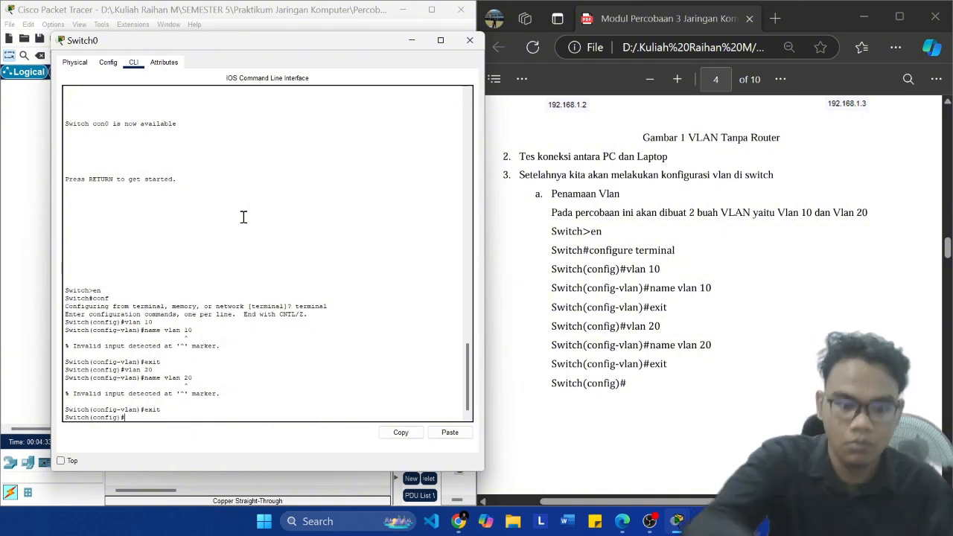
key(XF86AudioMicMute)
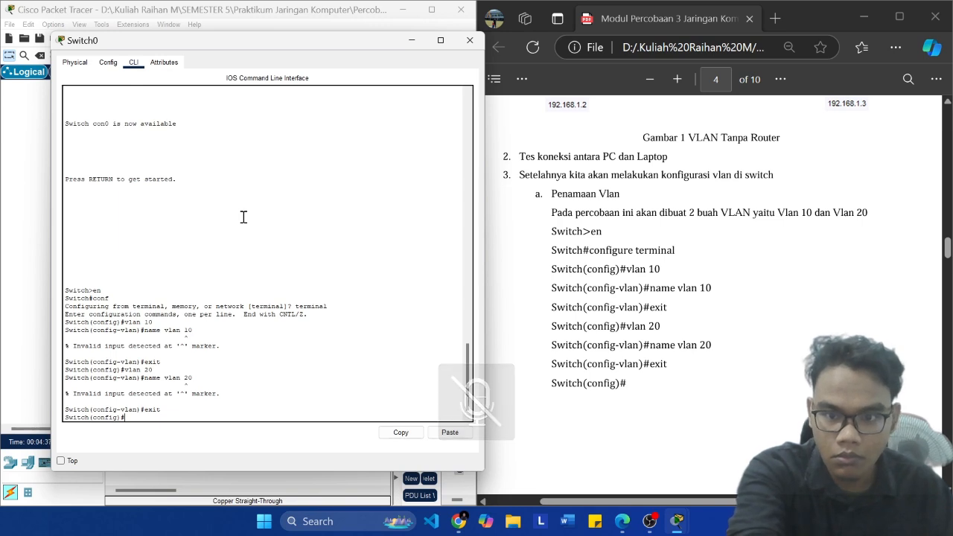
key(XF86AudioMicMute)
Step: Exit global configuration mode and return to Switch0's privileged prompt
text(exit)
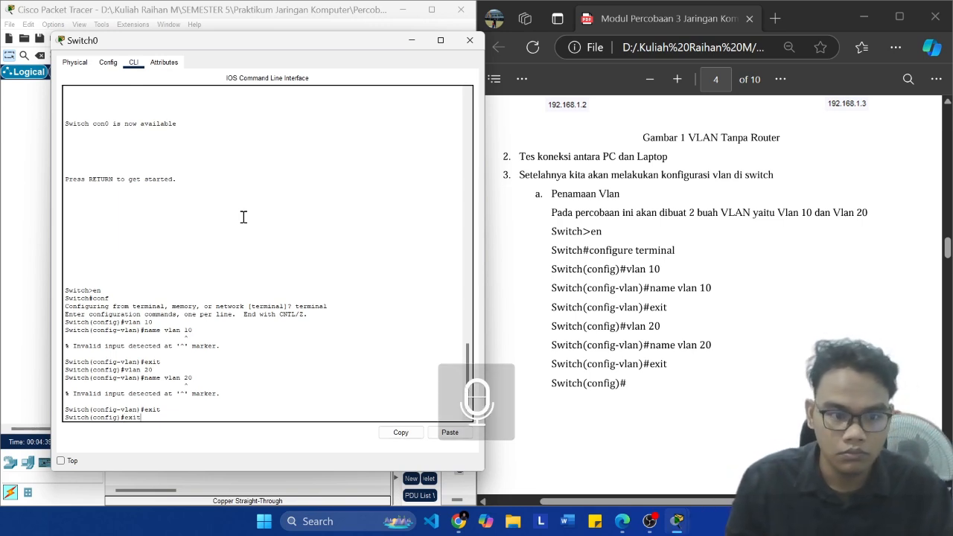
scroll(607, 267, down, 4)
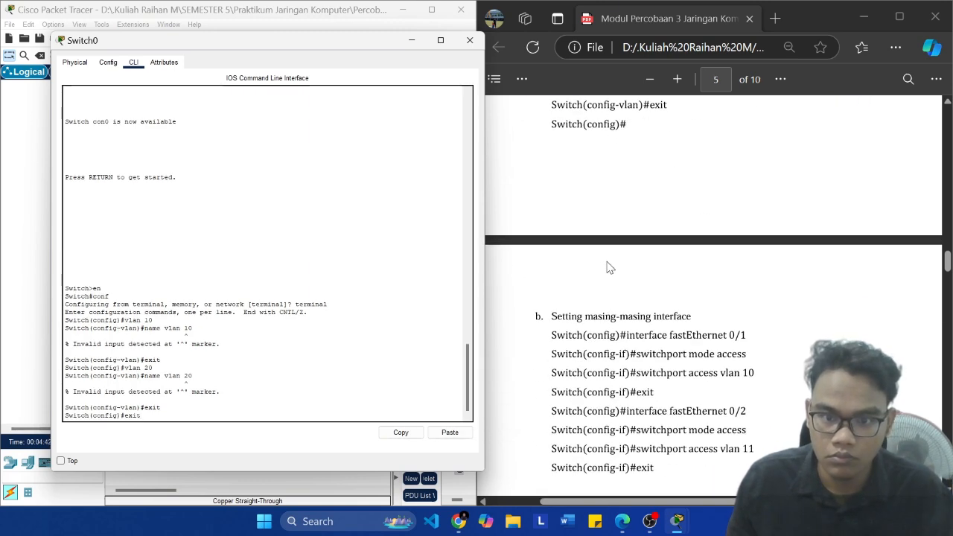
scroll(609, 266, up, 2)
scroll(615, 270, down, 2)
scroll(614, 271, up, 2)
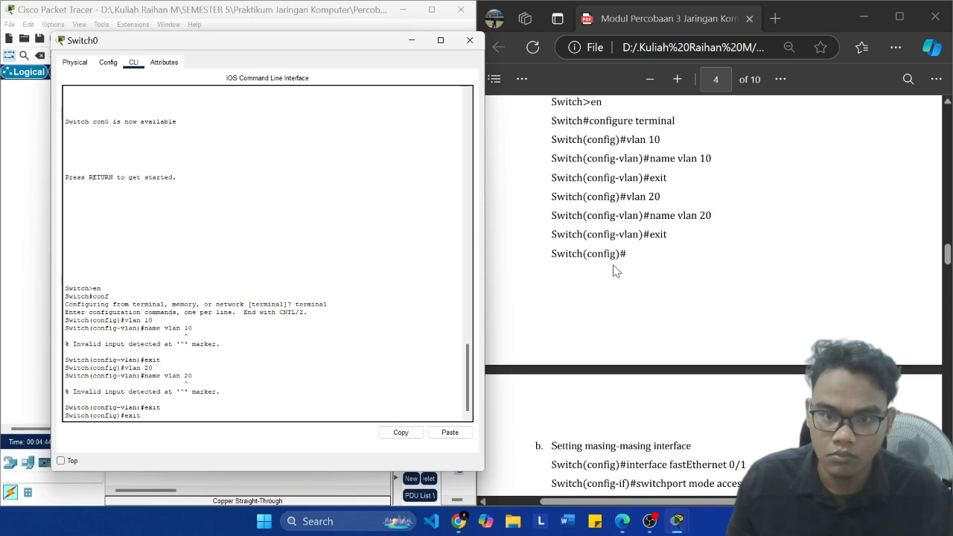
key(BackSpace)
key(BackSpace)
key(BackSpace)
key(BackSpace)
text(s)
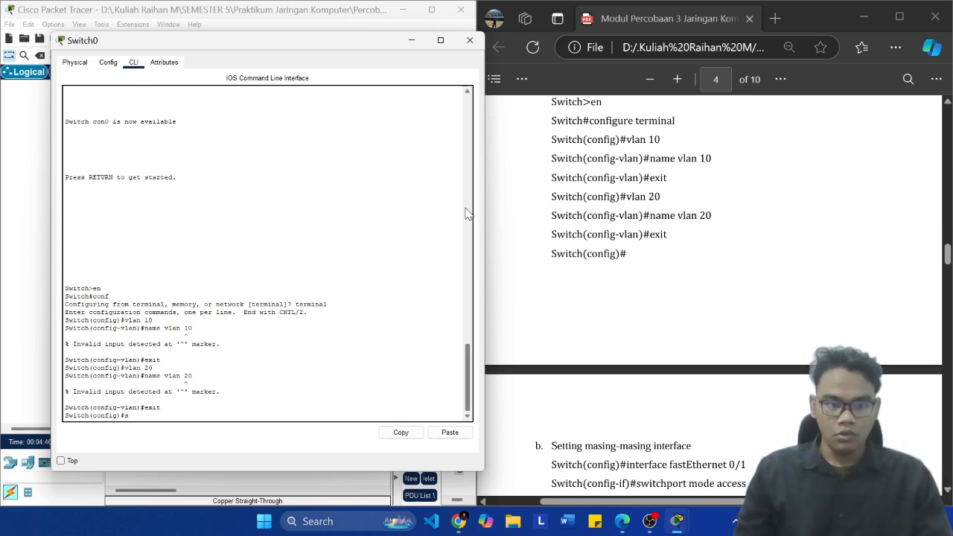
text(xit)
key(Return)
text(e)
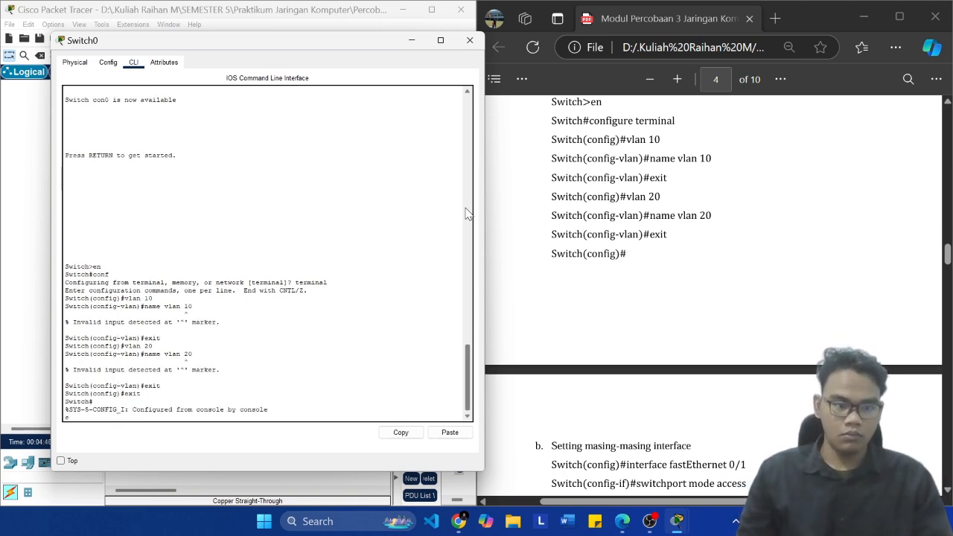
key(Return)
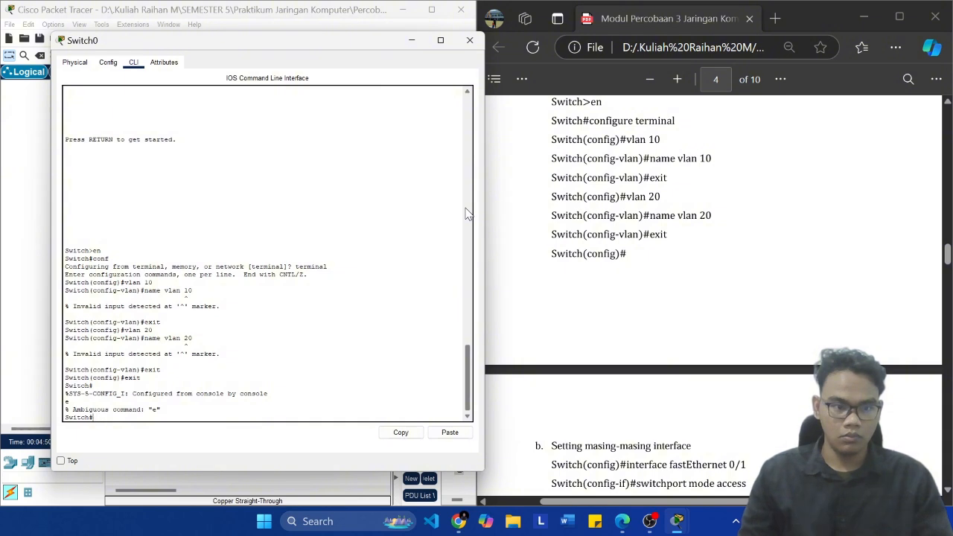
Step: List the VLANs and their port assignments on Switch0 with "show vlan brief"
text(show vlan)
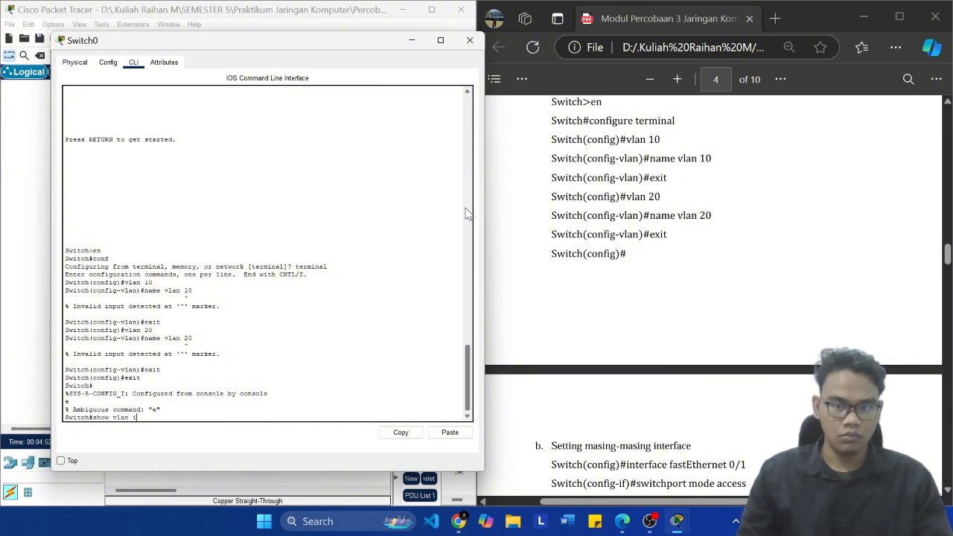
text( brief)
key(Return)
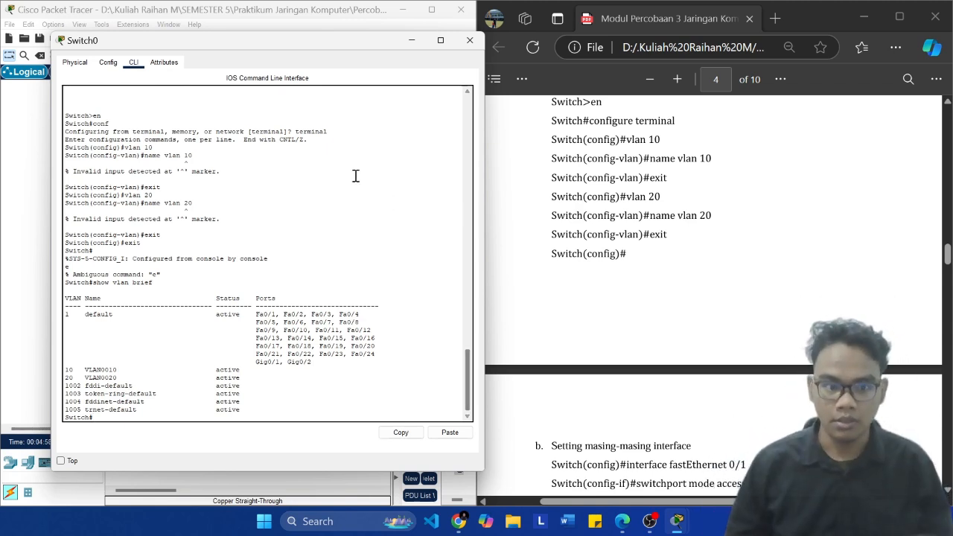
Step: Review the module's VLAN naming commands and its section on setting each switch interface
scroll(522, 268, up, 3)
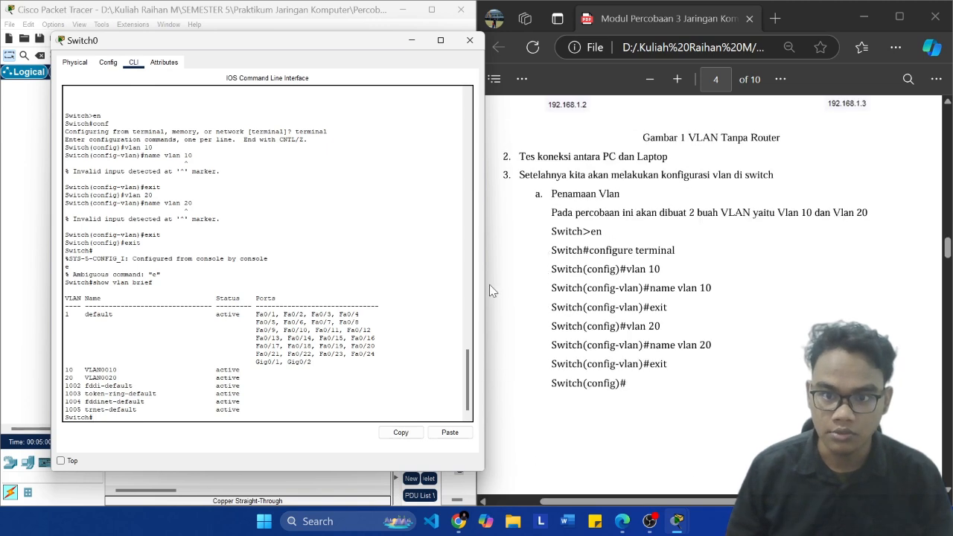
key(Up)
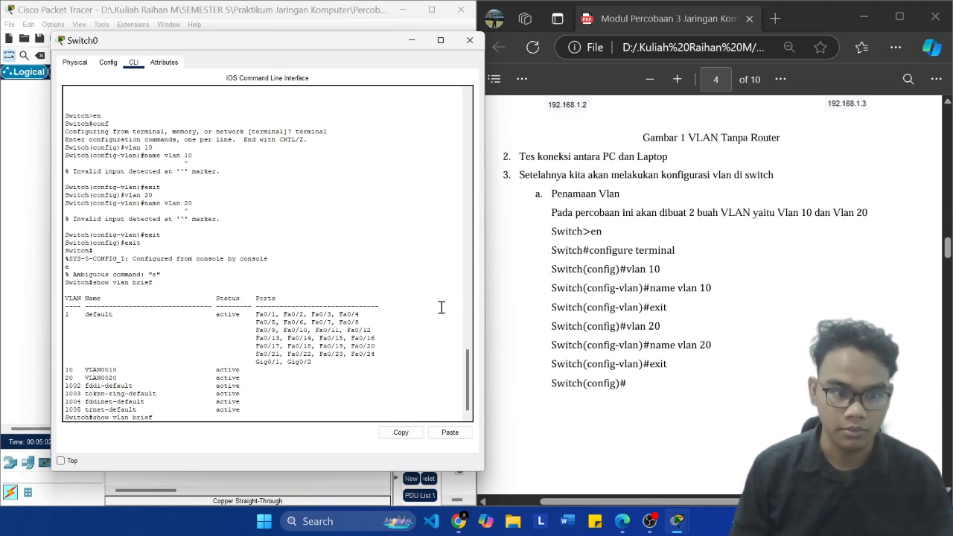
key(BackSpace)
key(BackSpace)
key(BackSpace)
key(BackSpace)
key(BackSpace)
key(BackSpace)
key(BackSpace)
key(BackSpace)
key(BackSpace)
key(BackSpace)
key(BackSpace)
key(BackSpace)
key(BackSpace)
key(BackSpace)
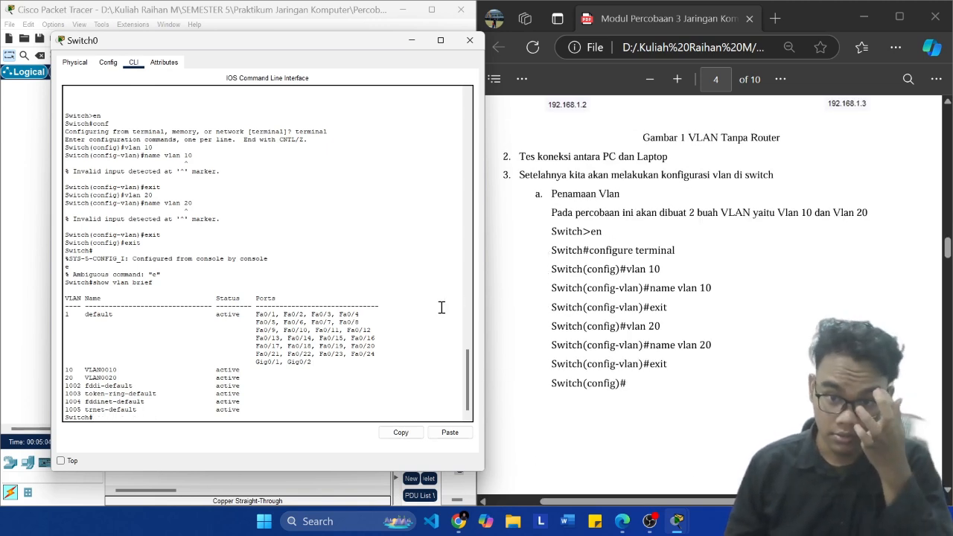
scroll(617, 357, down, 3)
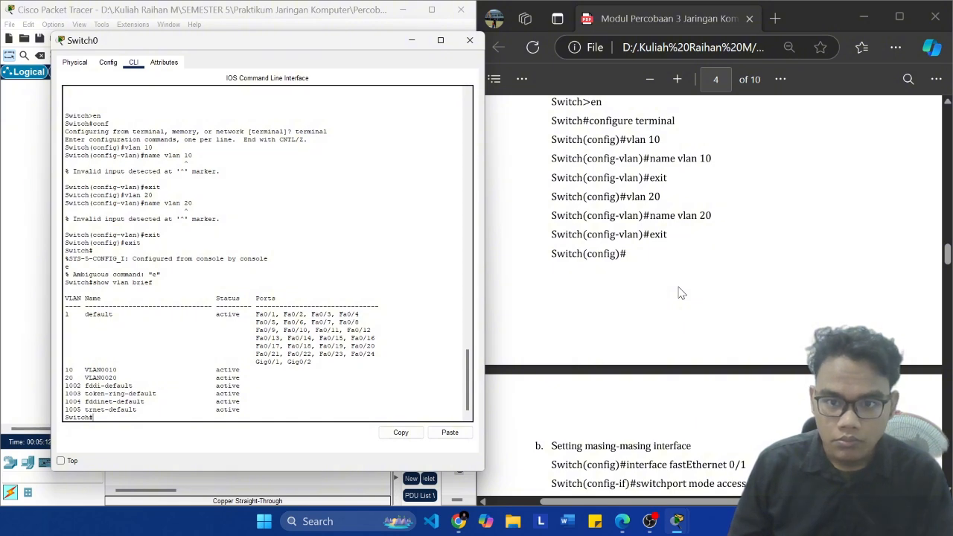
scroll(680, 293, down, 3)
scroll(679, 293, down, 3)
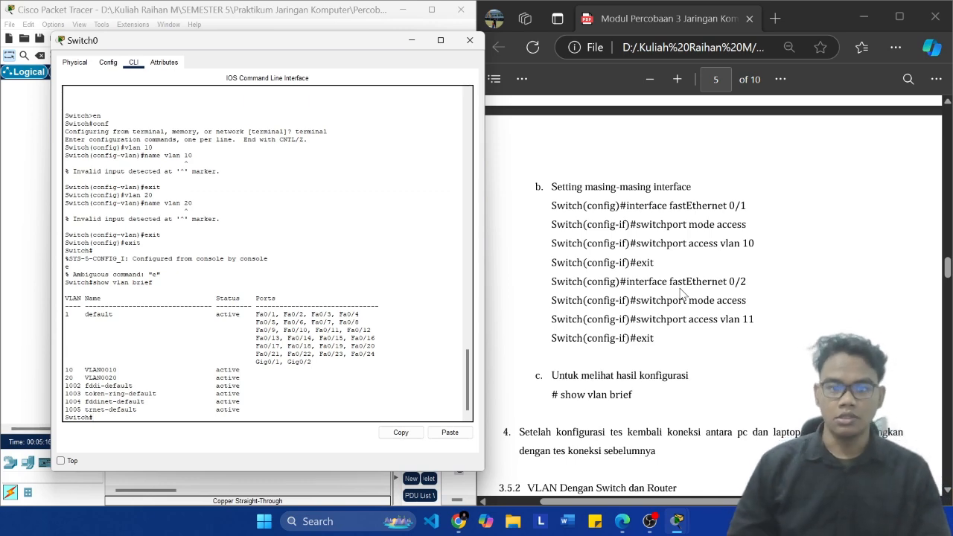
scroll(654, 296, up, 9)
scroll(682, 391, down, 6)
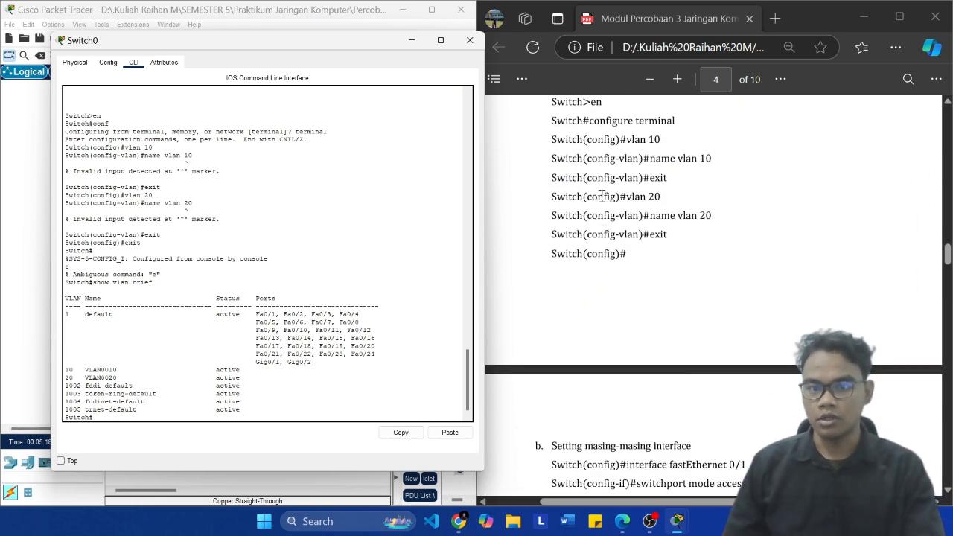
click(428, 287)
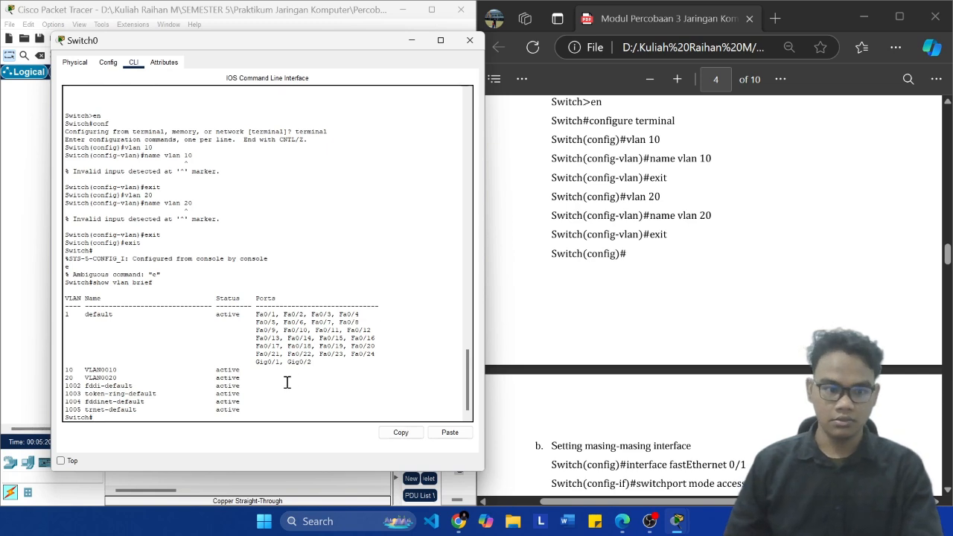
text(conf)
key(BackSpace)
key(BackSpace)
key(BackSpace)
key(BackSpace)
text(en)
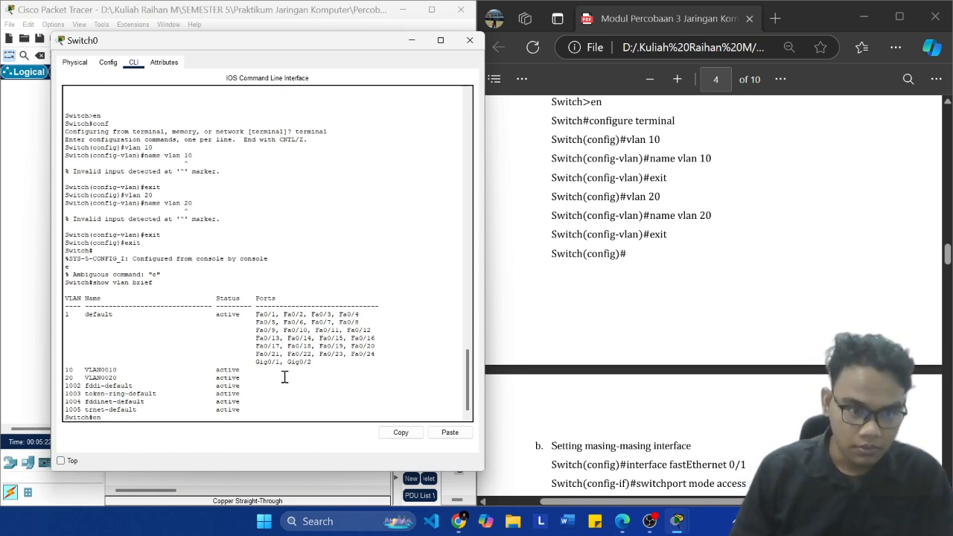
key(BackSpace)
key(BackSpace)
text(vl)
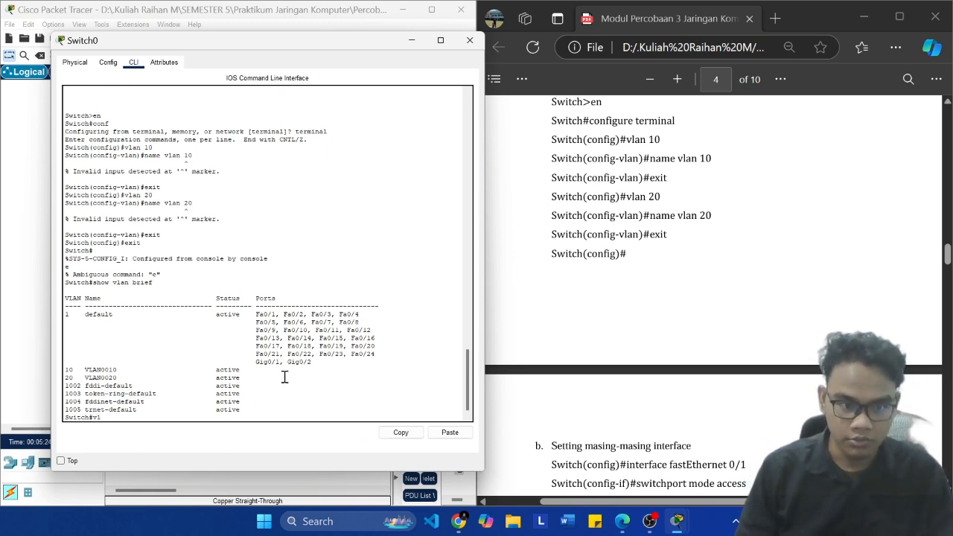
text(an)
key(BackSpace)
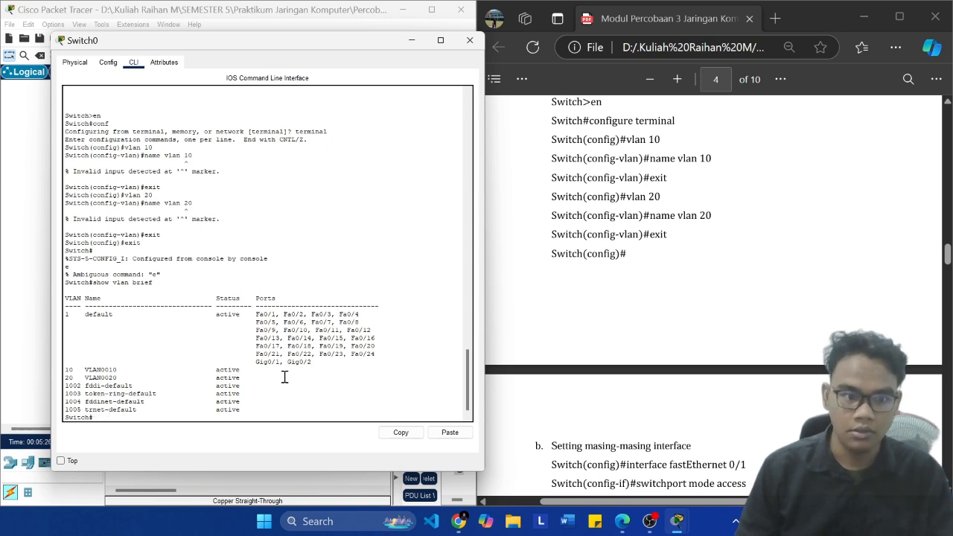
Step: Check the module's VLAN naming commands and enter global configuration mode on Switch0 with "conf t"
scroll(564, 337, up, 3)
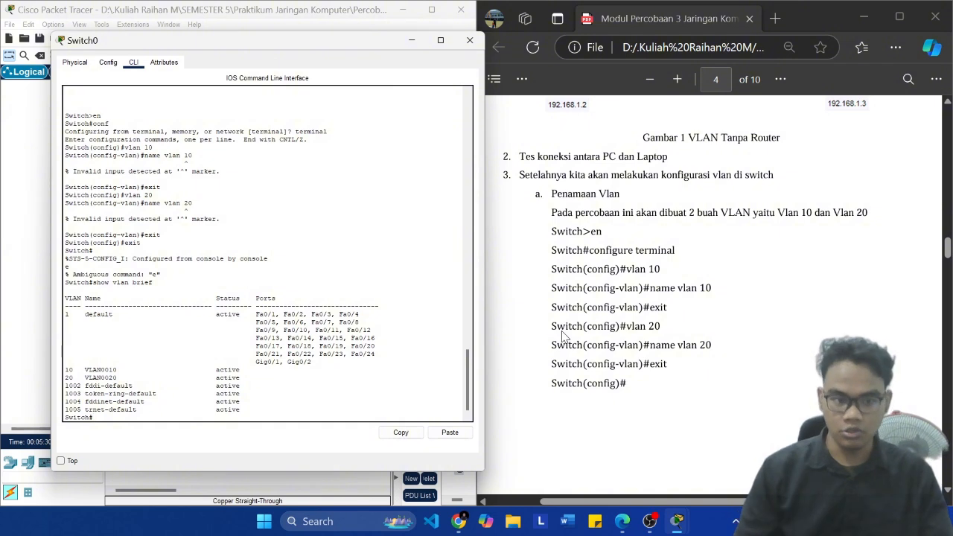
text(n)
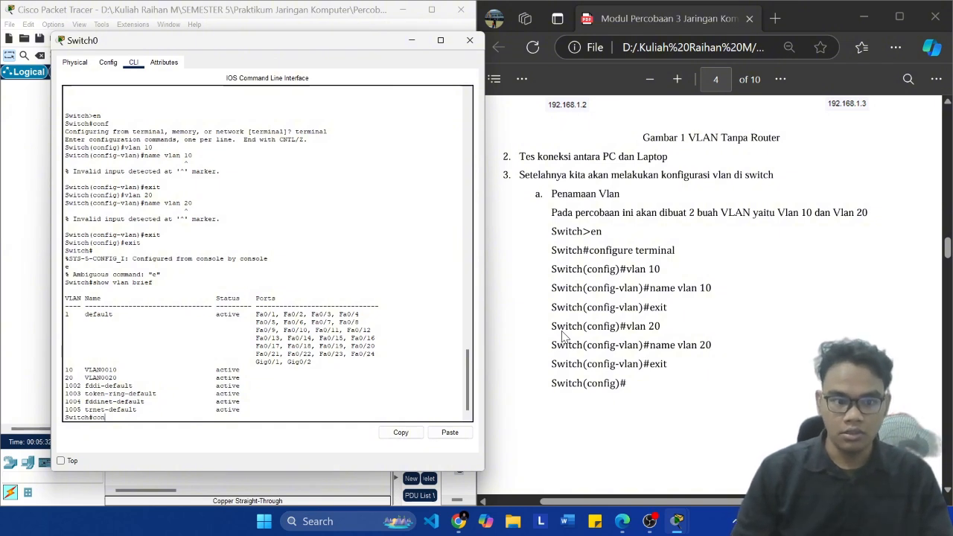
text(f t)
key(Return)
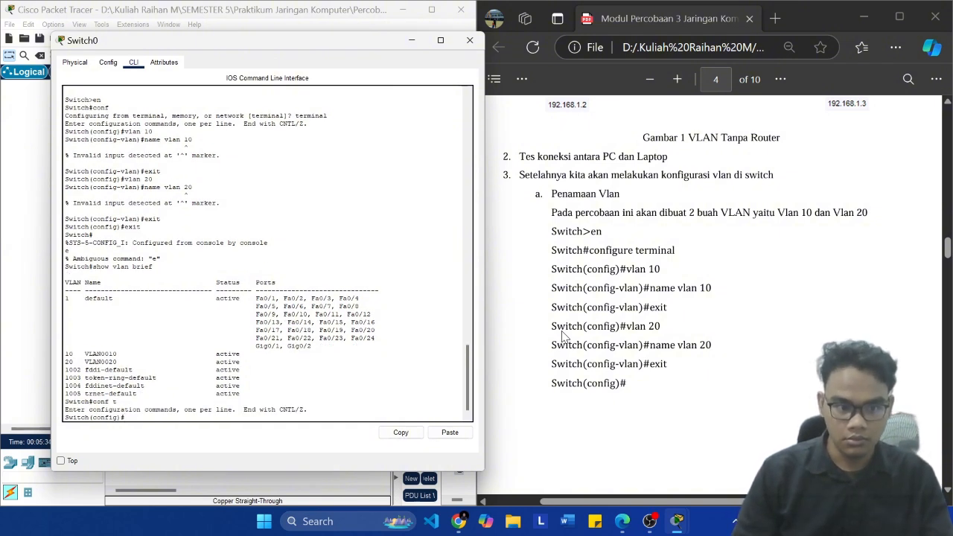
Step: Enter the configuration of VLAN 10 on Switch0 and name it "informatika"
text(v)
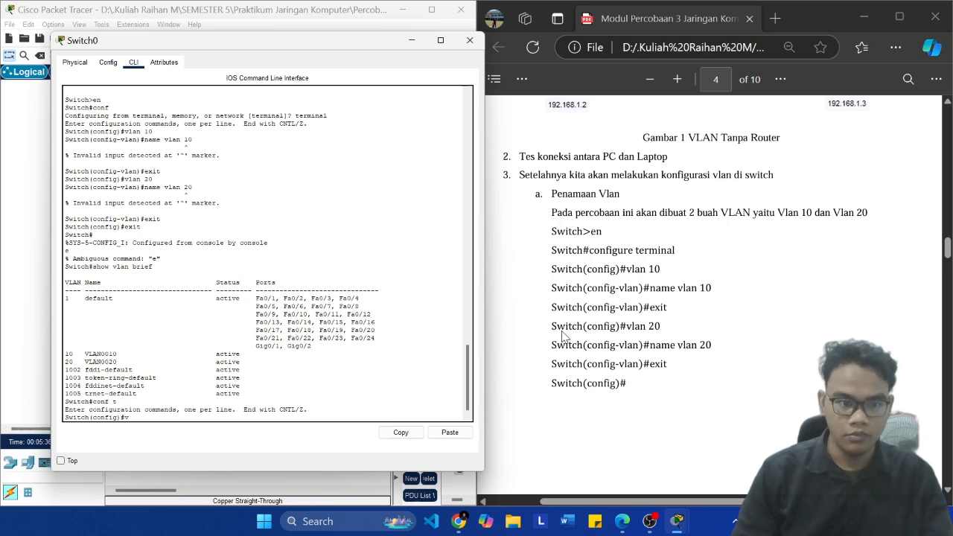
text(lan 10)
key(Return)
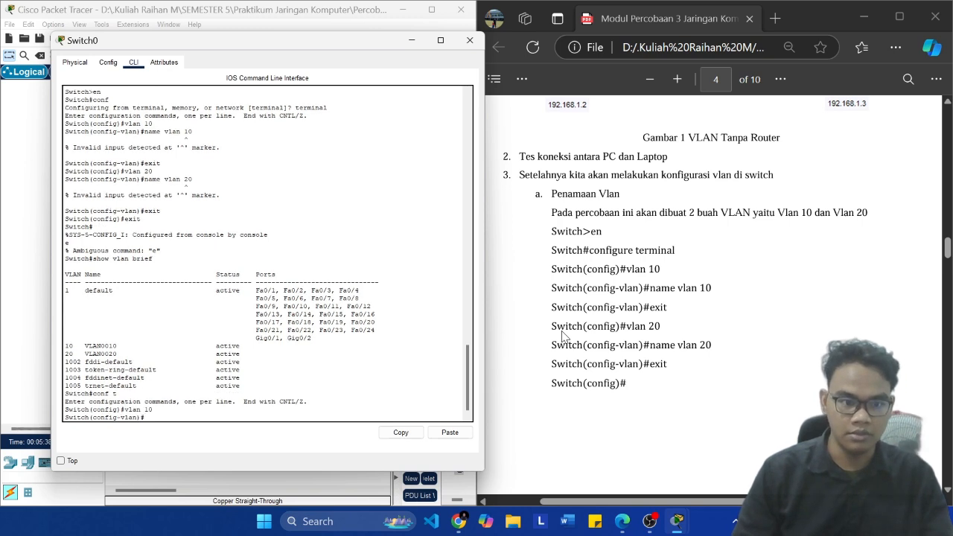
text(name )
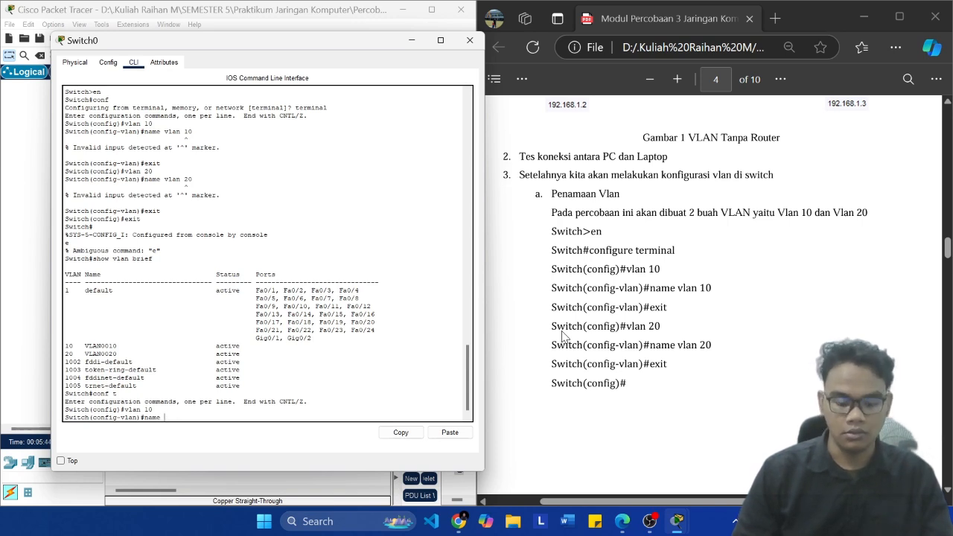
text(vlaninformatika)
key(Return)
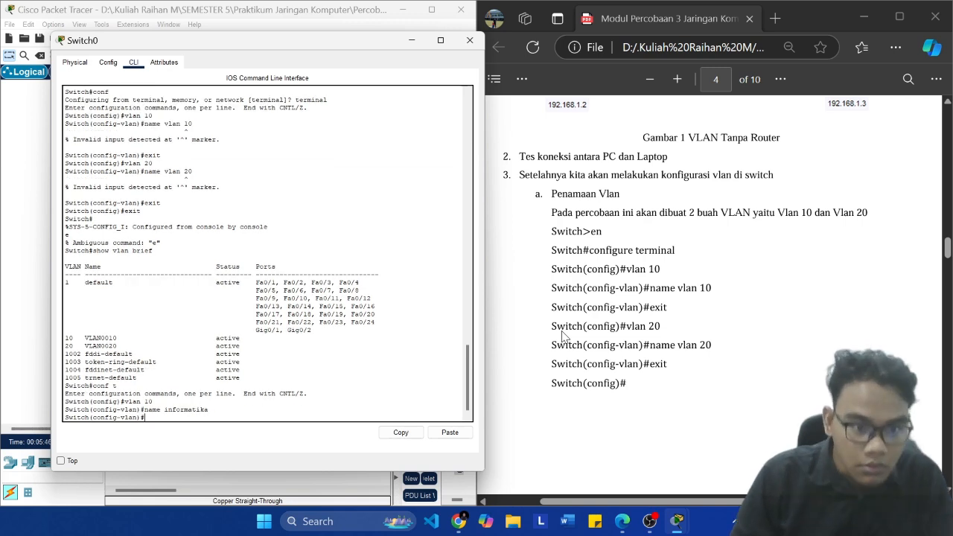
Step: Exit to Switch0's privileged prompt and check the name of VLAN 10 with "show vlan brief"
text(exit)
key(Return)
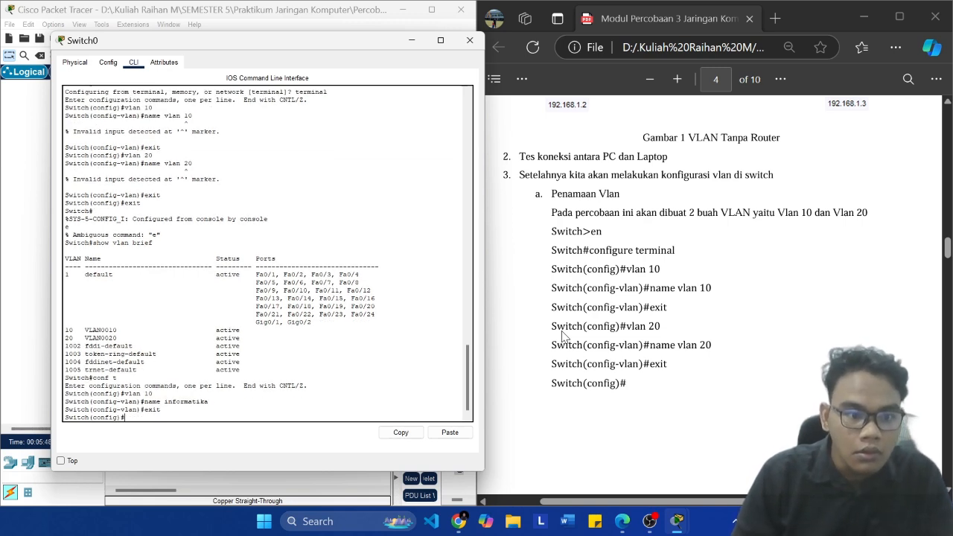
text(exit)
key(Return)
key(Return)
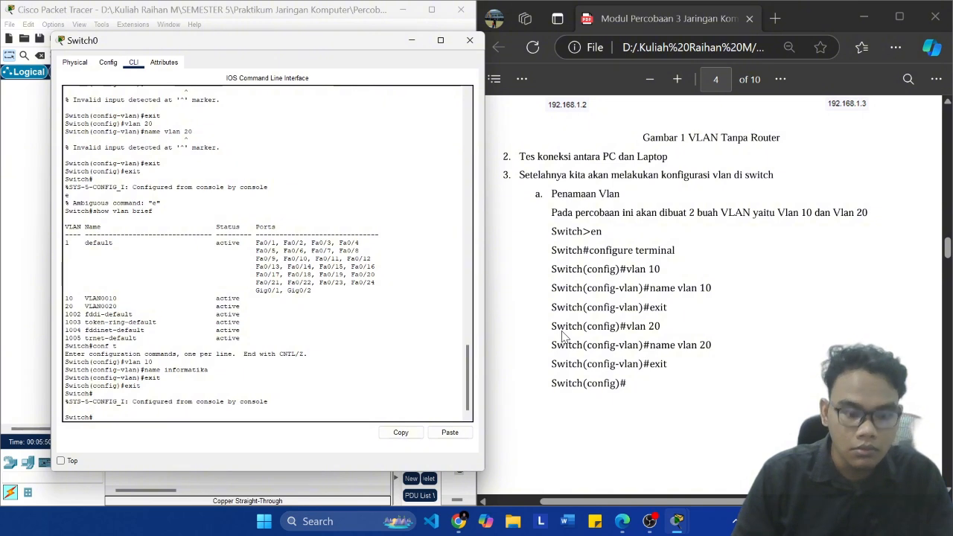
text(show vlan brief)
key(Return)
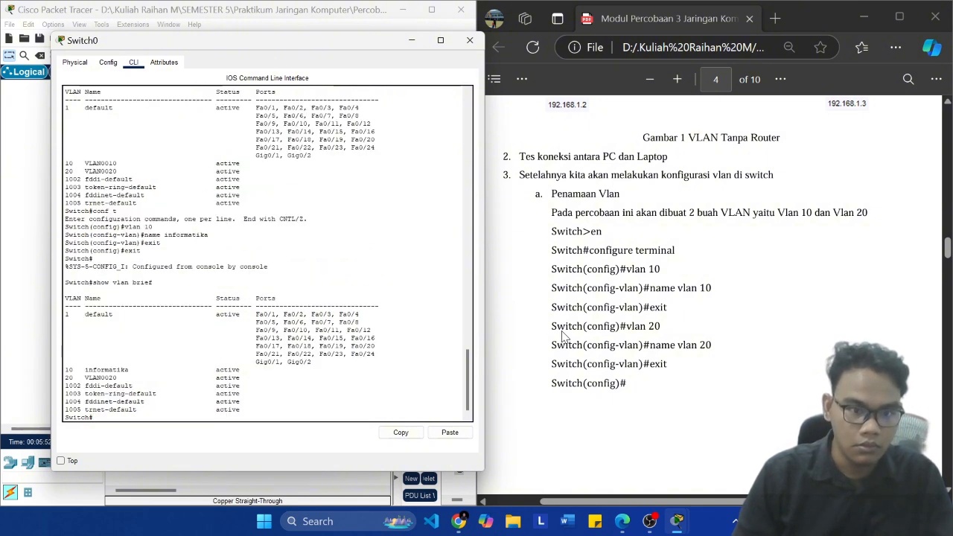
Step: Enter global configuration mode on Switch0 with "conf t" and open VLAN 10 for configuration
text(conf t)
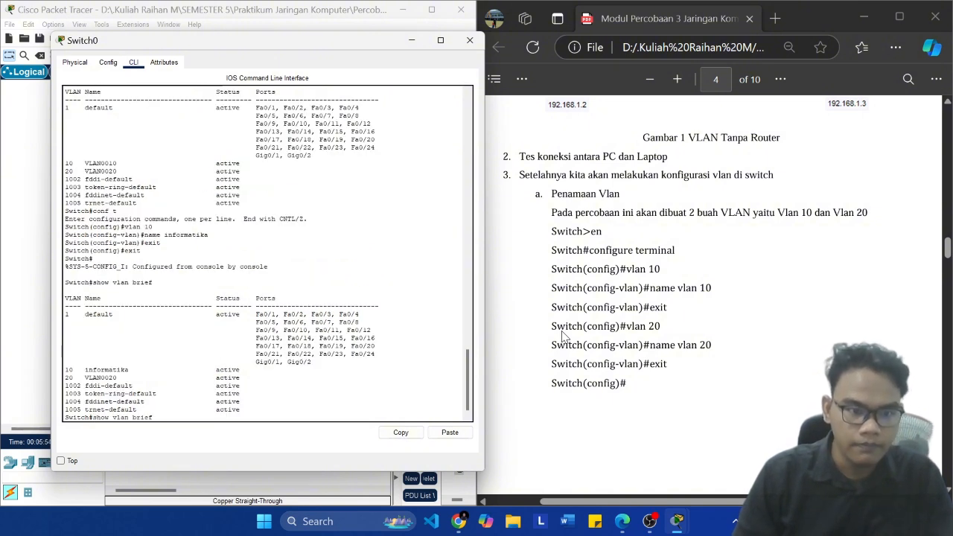
key(Return)
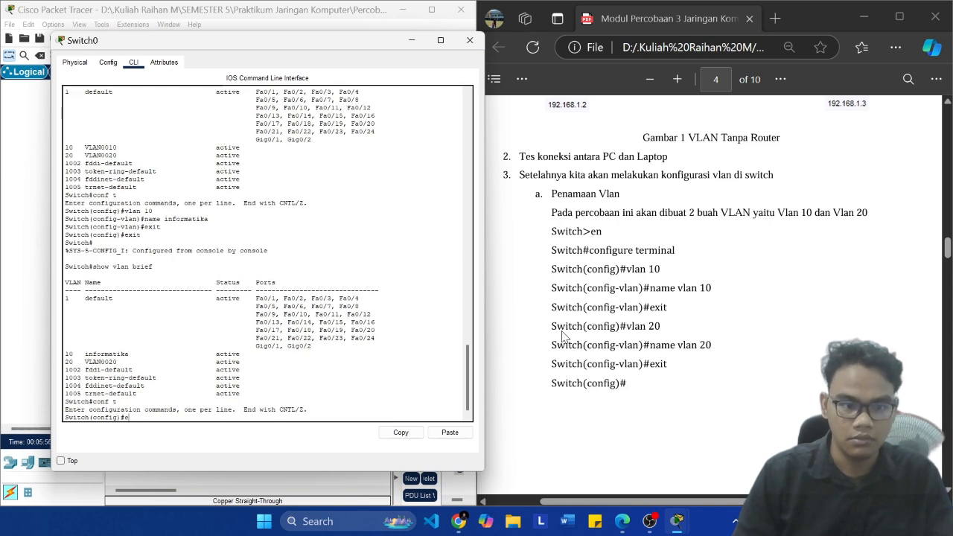
text(vlan 10)
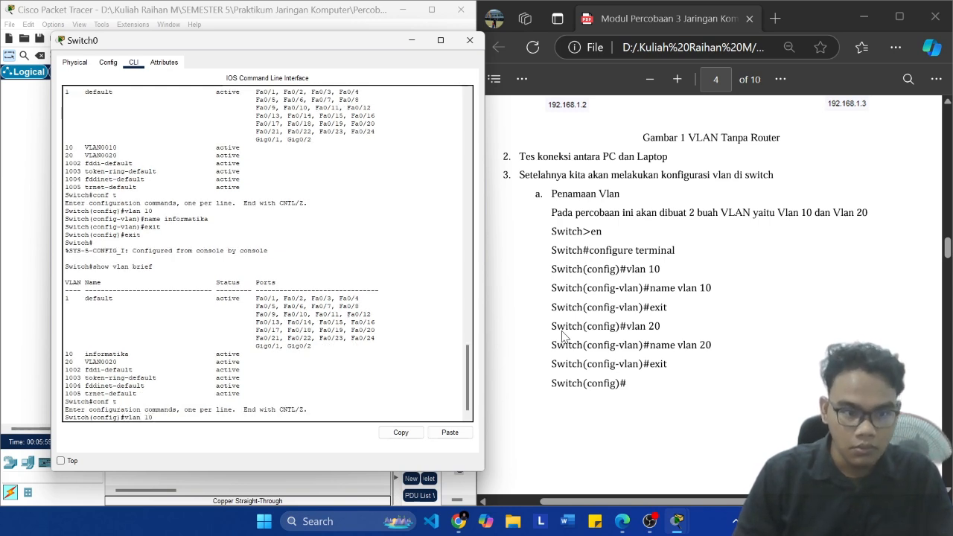
key(Return)
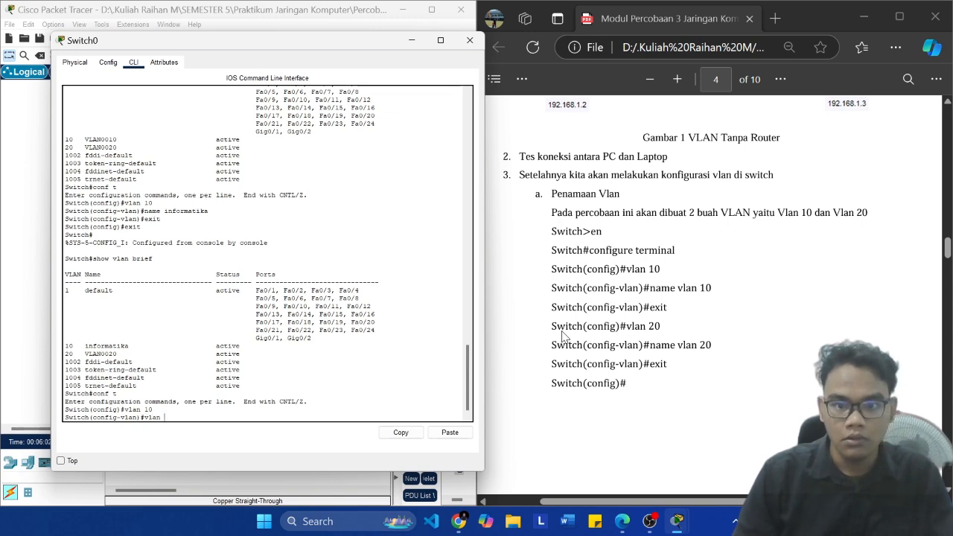
Step: Try the module's command "name vlan 10", with a space in the name, on VLAN 10
text(vlan)
key(BackSpace)
key(BackSpace)
key(BackSpace)
key(BackSpace)
text(name vl)
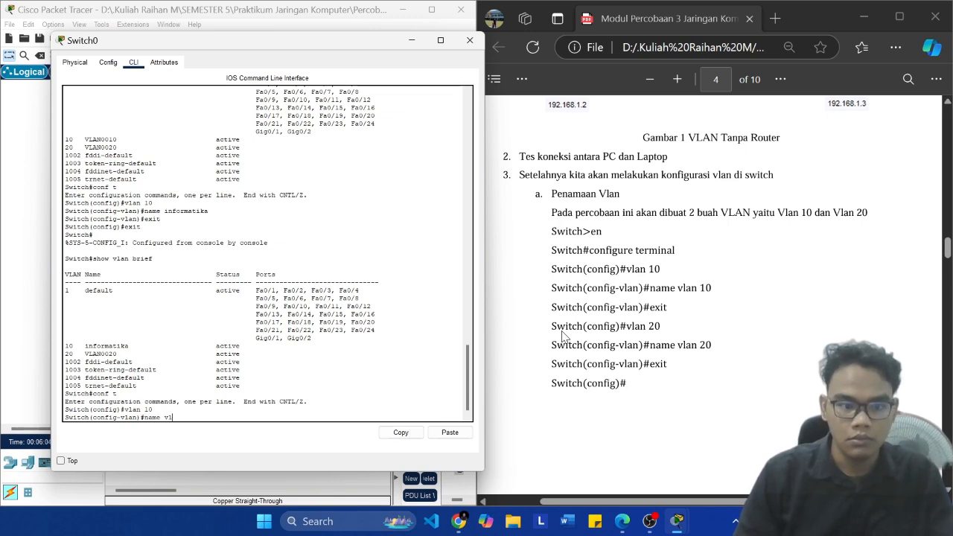
text(an 10)
key(Return)
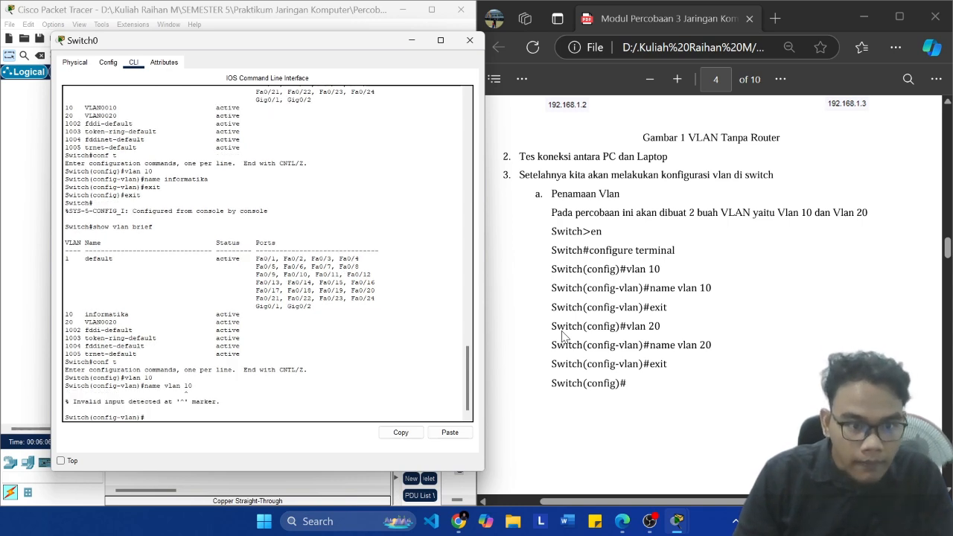
Step: Name VLAN 10 "vlan10" without a space and exit its VLAN configuration
key(Up)
key(BackSpace)
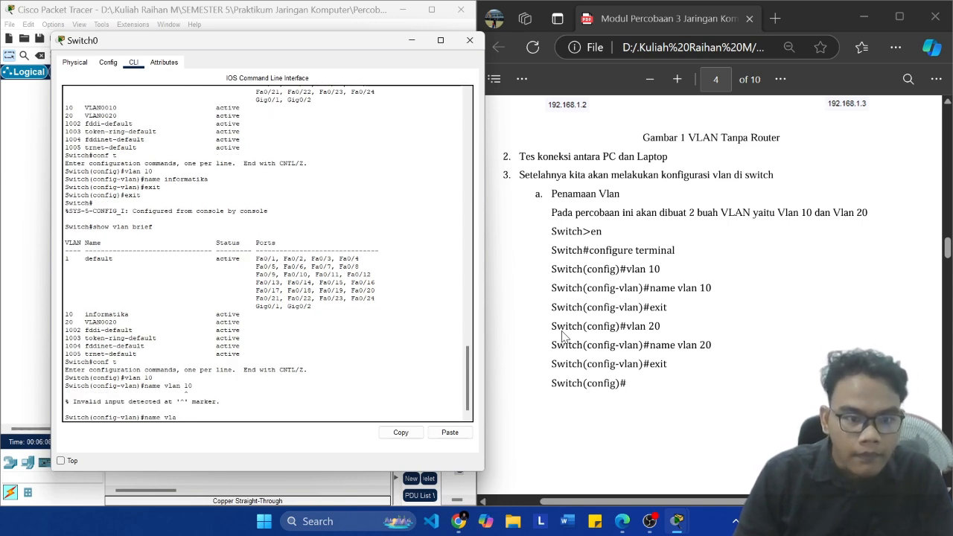
text(n10)
key(Return)
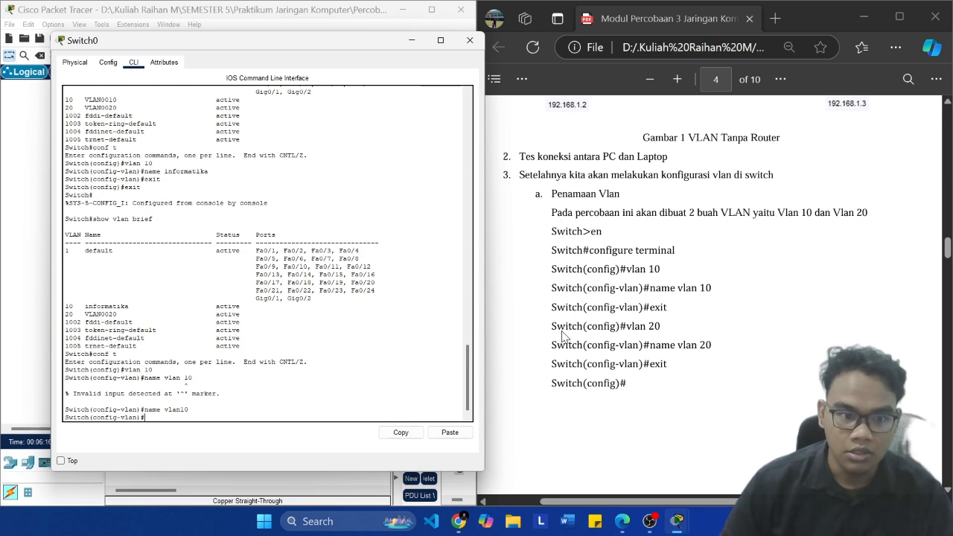
text(exit)
key(Return)
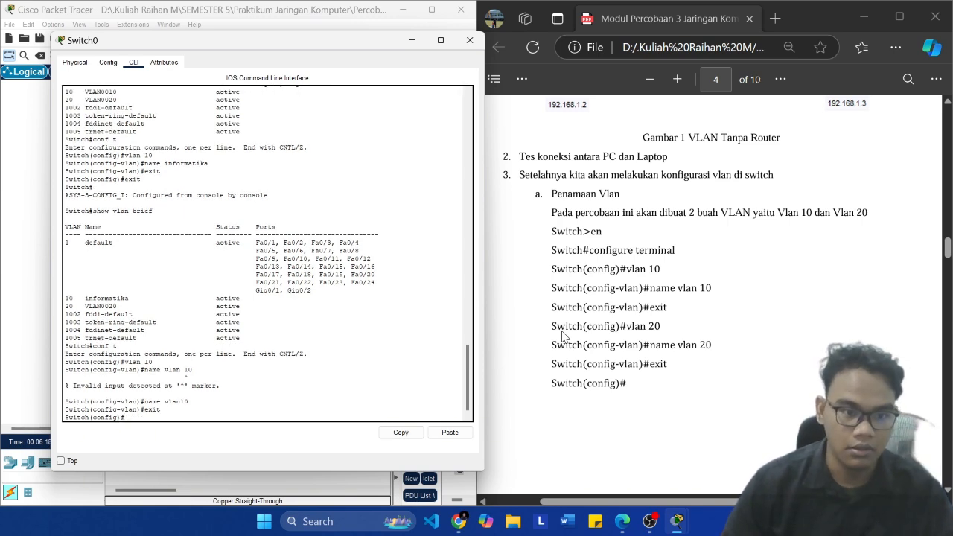
Step: Leave global configuration mode and list Switch0's VLANs with "show vlan brief" to check VLAN 10
text(exit)
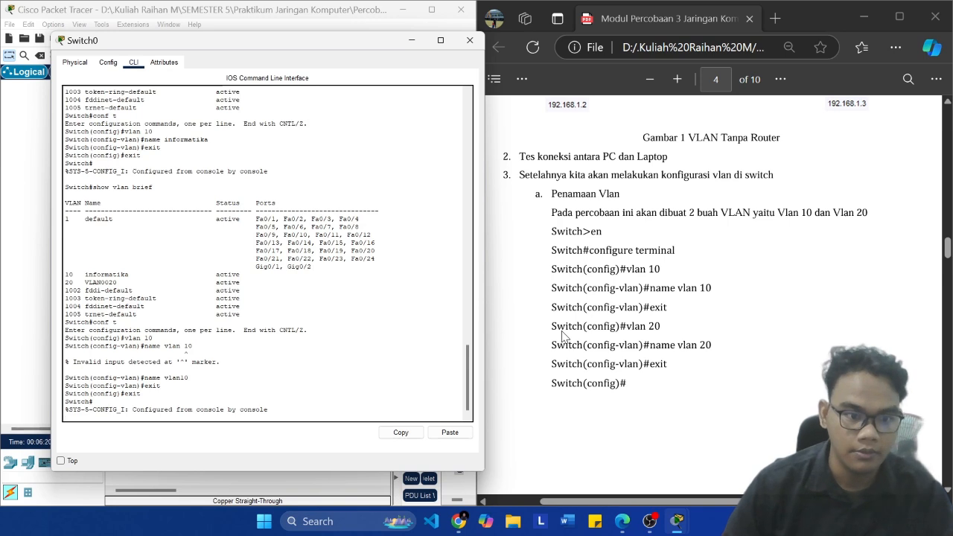
key(Return)
text(show vlan brief)
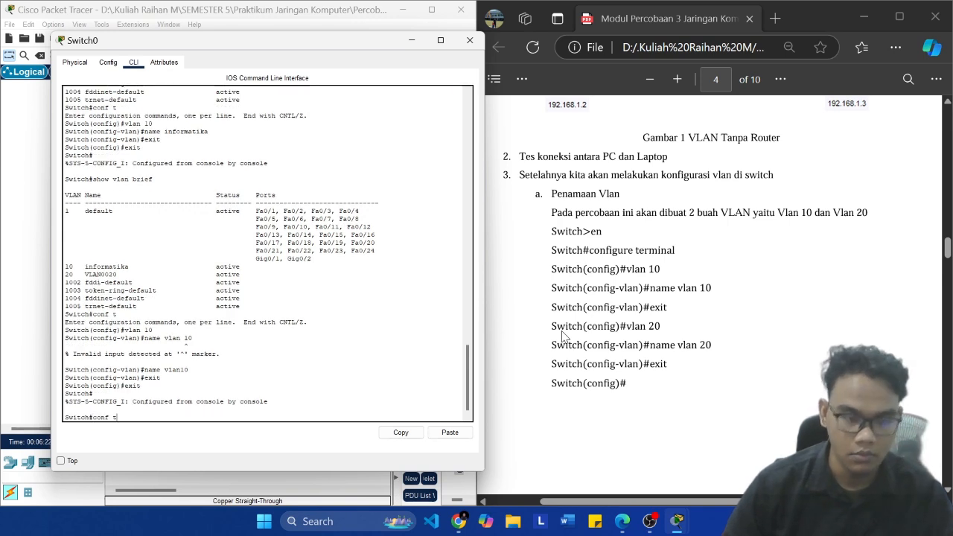
key(Return)
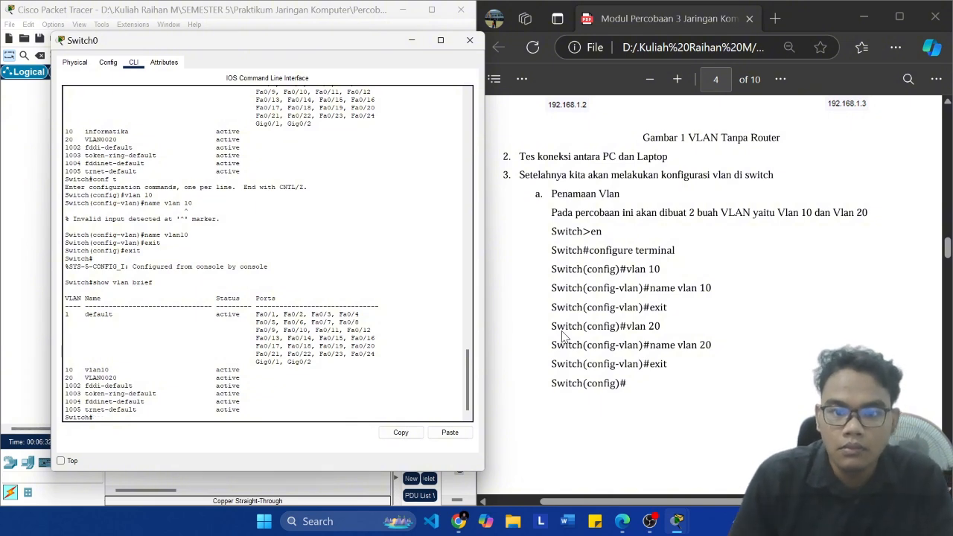
Step: Enter configuration mode with "conf t", name VLAN 20 "vlan20" and exit its VLAN configuration
key(Return)
text(v)
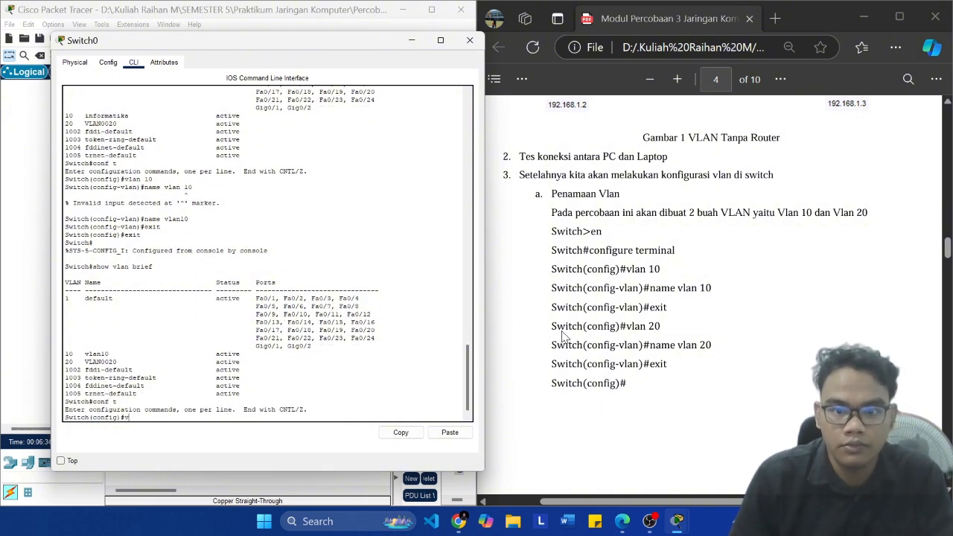
text(lan 20)
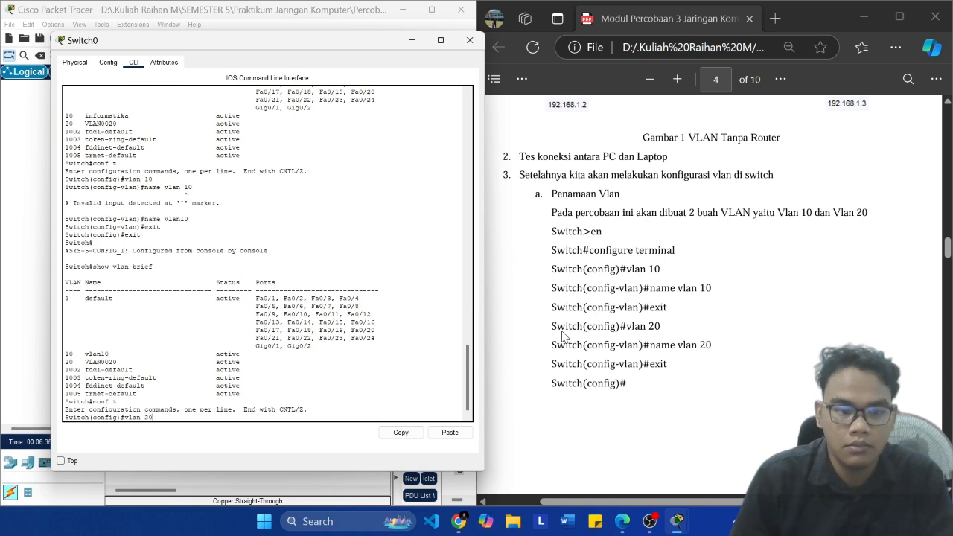
key(Return)
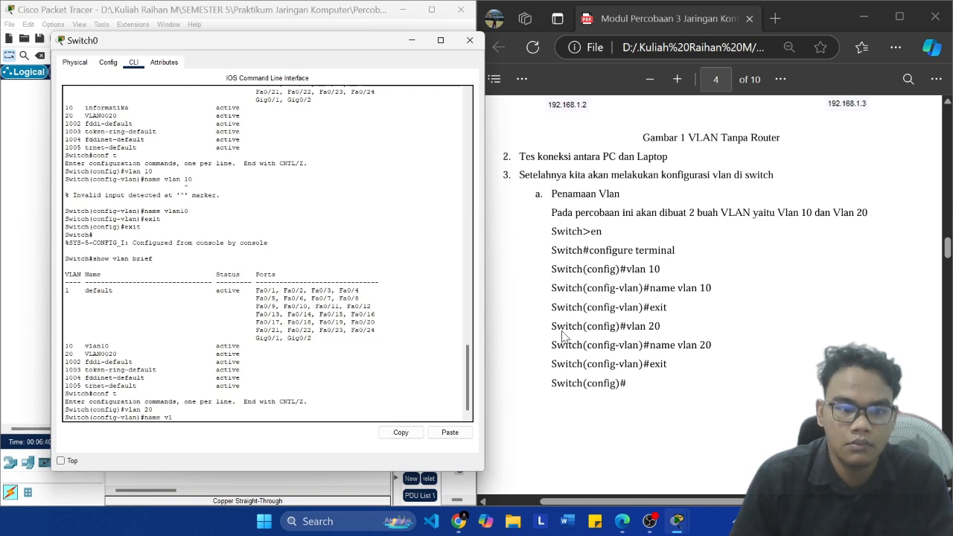
key(Return)
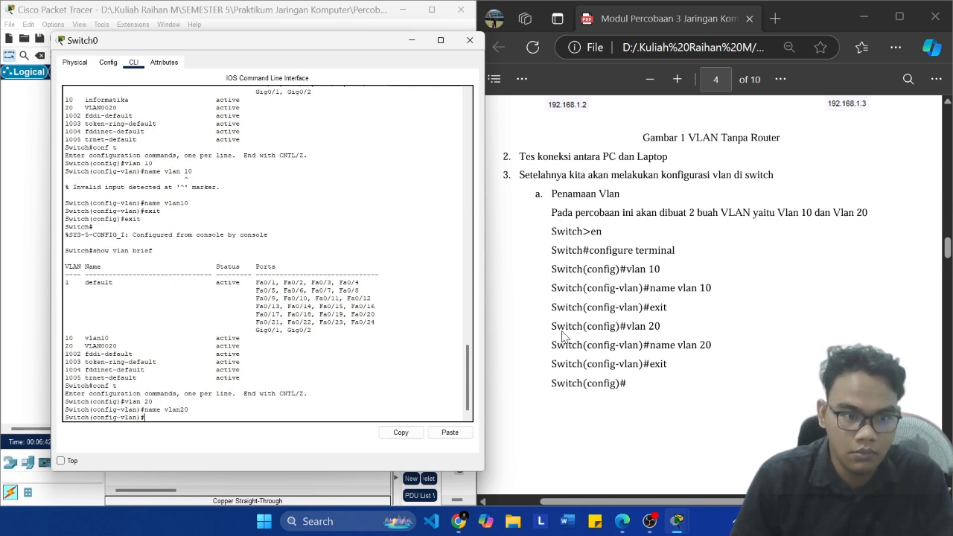
text(exit)
key(Return)
Step: Return to Switch0's privileged prompt and check the name of VLAN 20 with "show vlan brief"
text(exit)
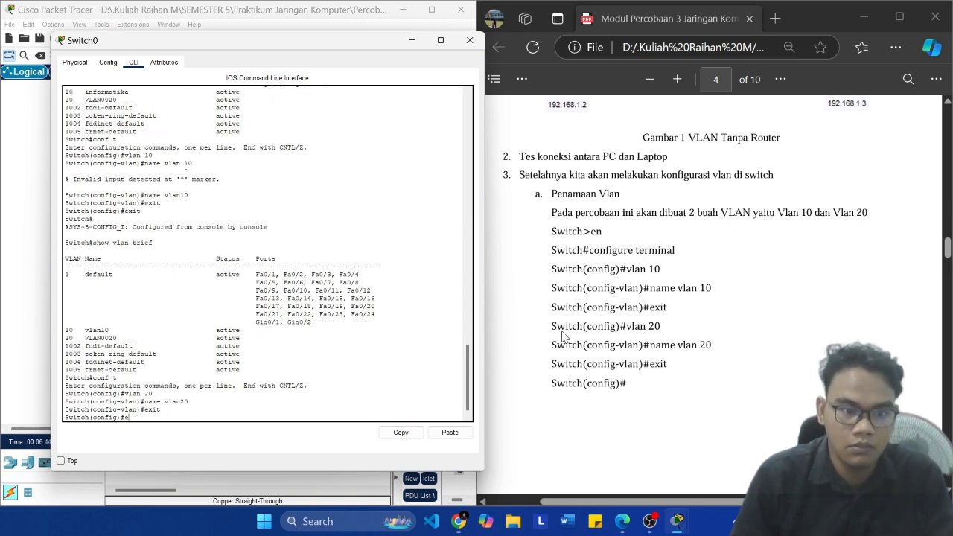
key(Return)
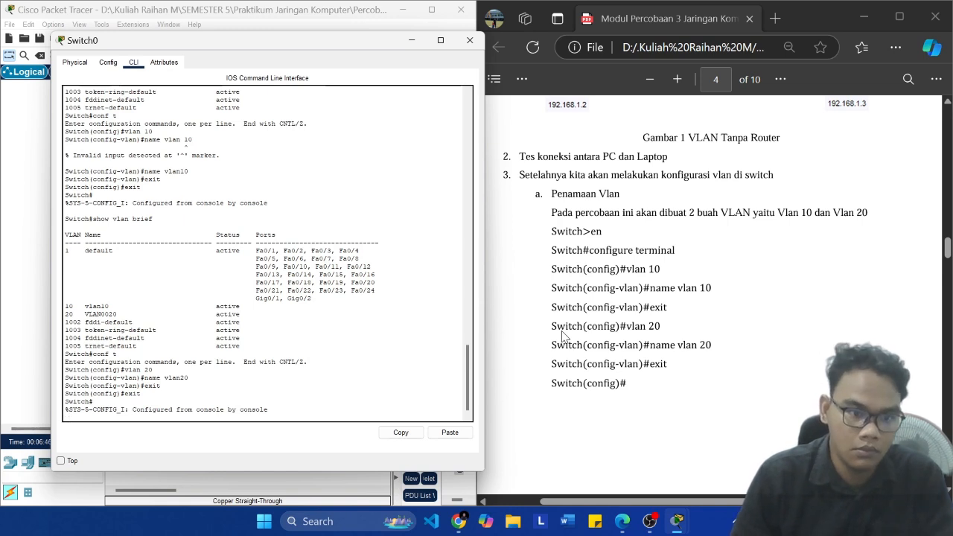
key(Return)
text(show vlan brief)
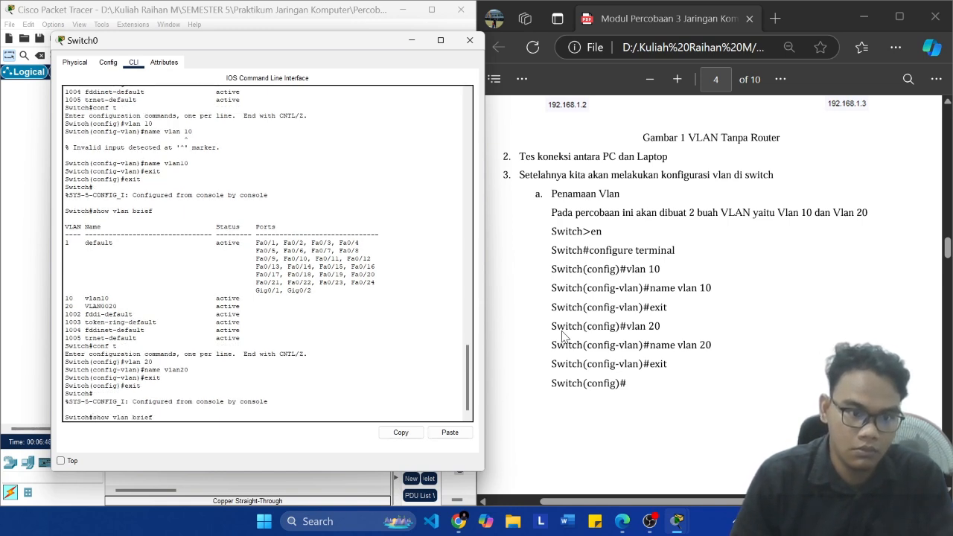
key(Return)
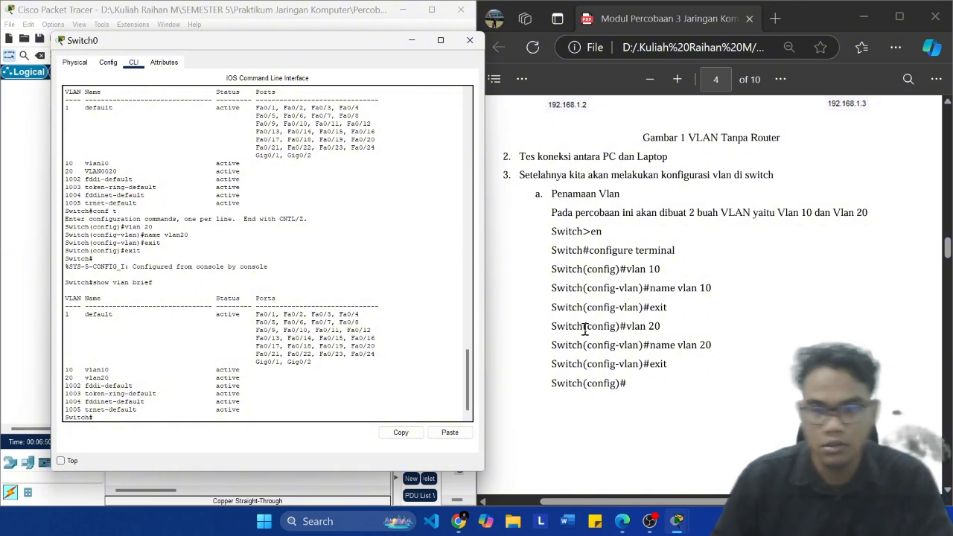
Step: Check the module's naming lines for VLAN 10 and 20 and its "Setting masing-masing interface" commands
click(700, 280)
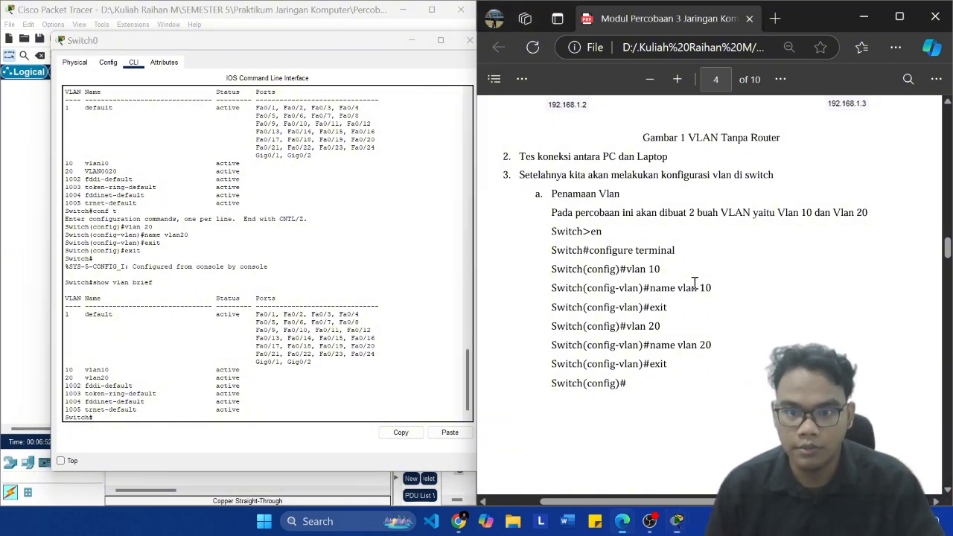
drag(638, 289, 703, 288)
right_click(703, 287)
click(638, 345)
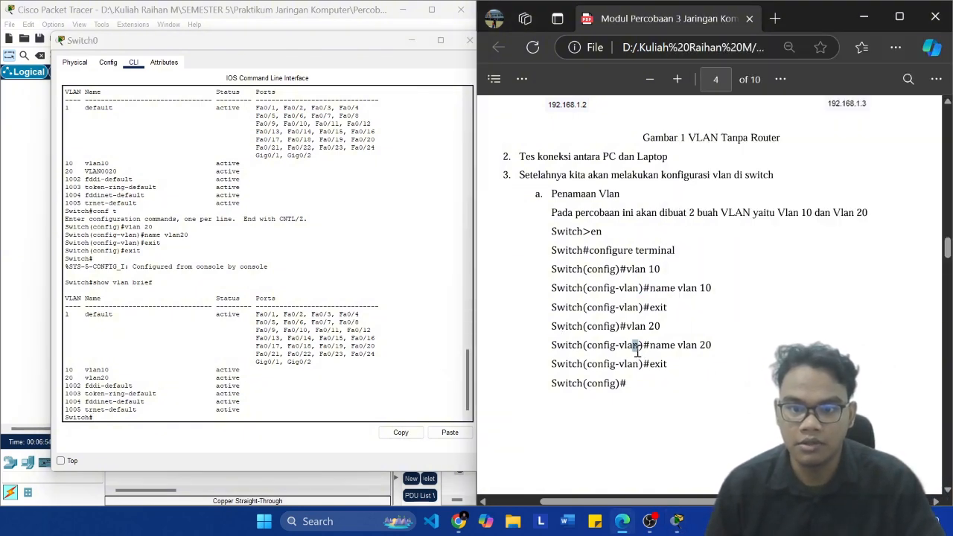
scroll(728, 309, down, 2)
scroll(727, 277, down, 4)
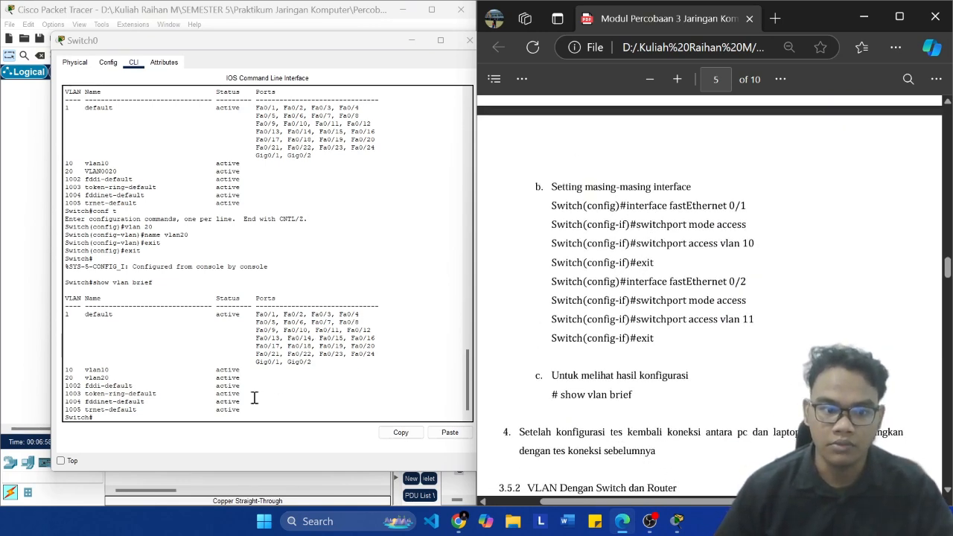
Step: Copy "interface fastEthernet 0/1" from the module and try to run it at Switch0's privileged prompt
click(236, 414)
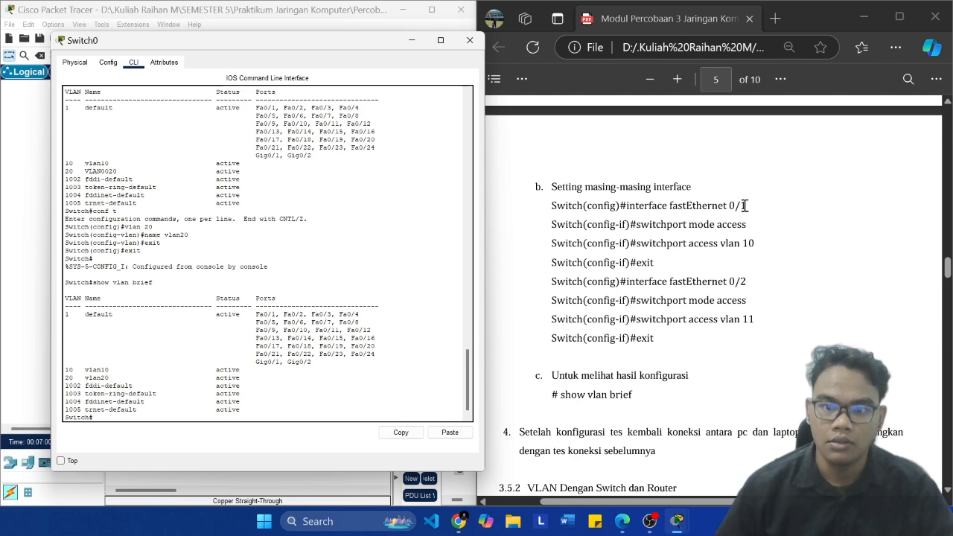
drag(748, 206, 627, 206)
key(super+c)
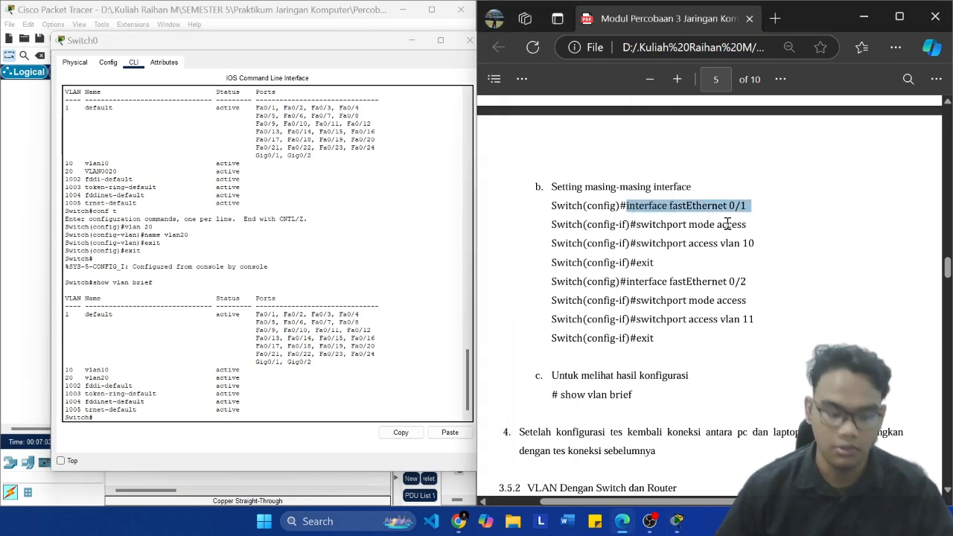
click(230, 411)
click(450, 432)
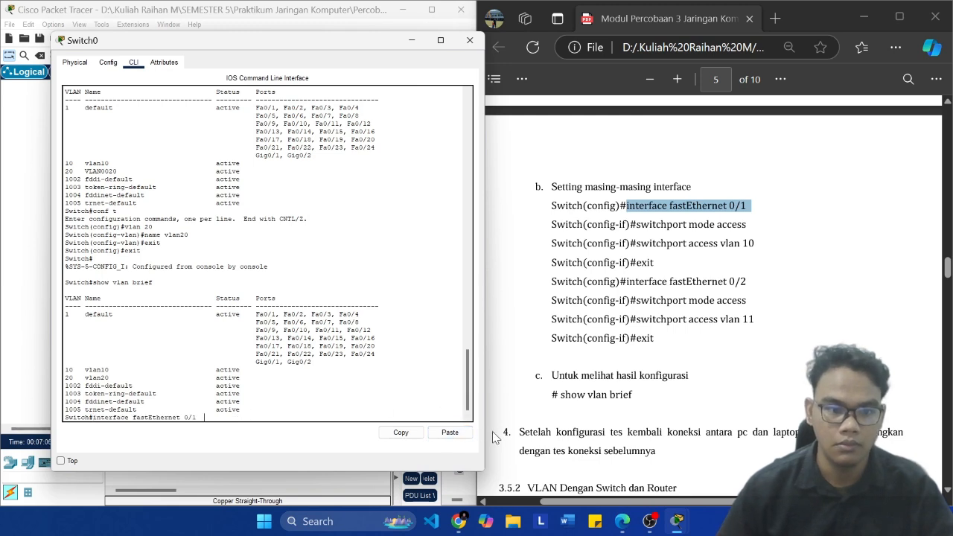
key(Return)
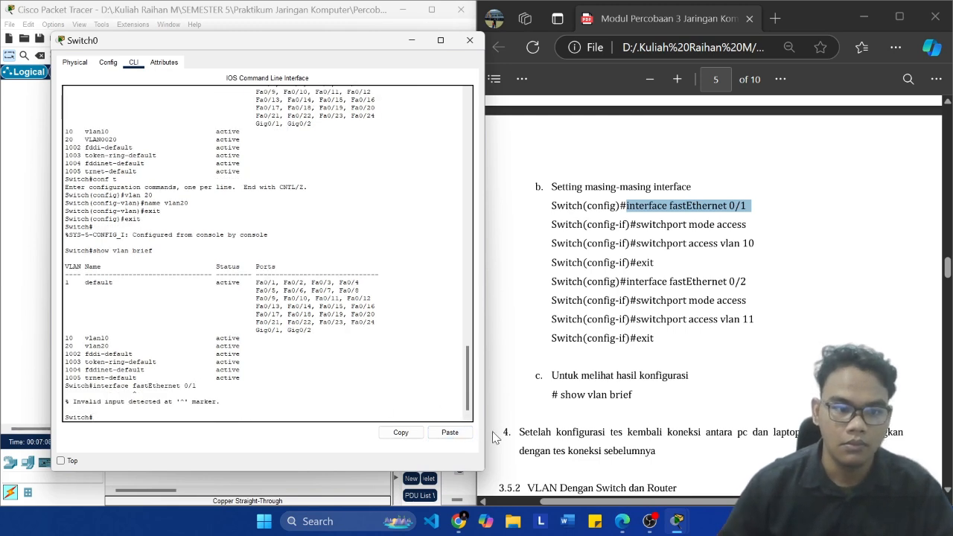
Step: Enter configuration mode with "conf t" and open Switch0's first interface with the copied "interface fastEthernet 0/1" command
text(con)
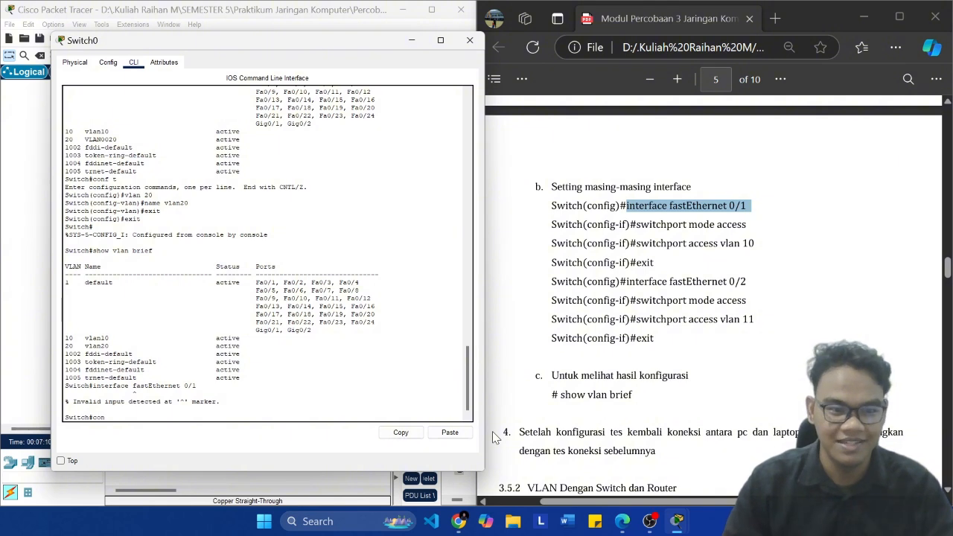
text(f t)
key(Return)
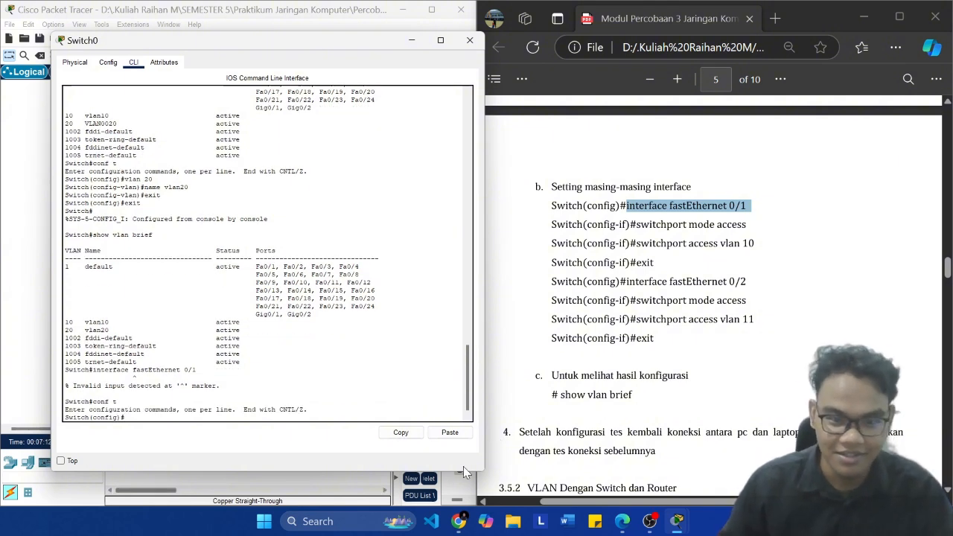
click(450, 432)
key(Return)
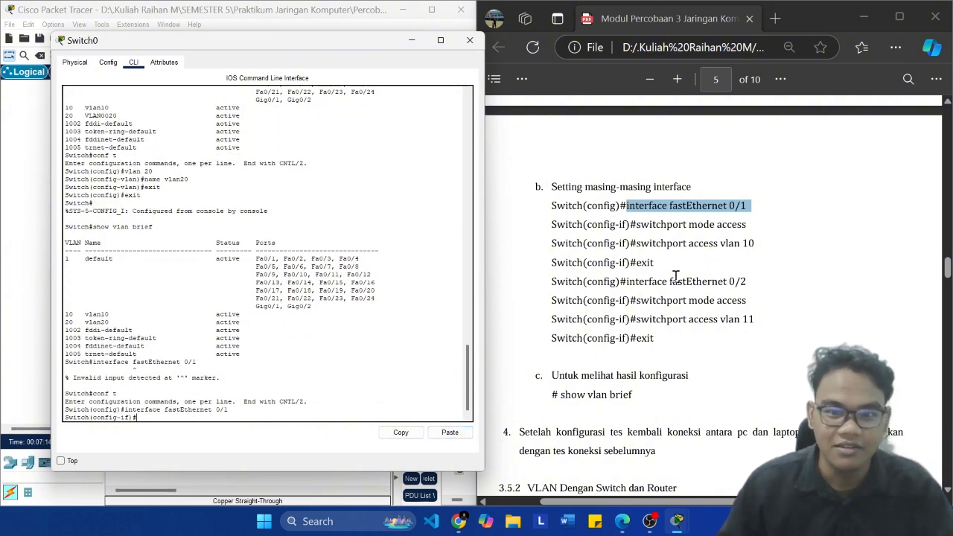
Step: Set FastEthernet 0/1 to access mode with the module's "switchport mode access" command
drag(747, 225, 637, 231)
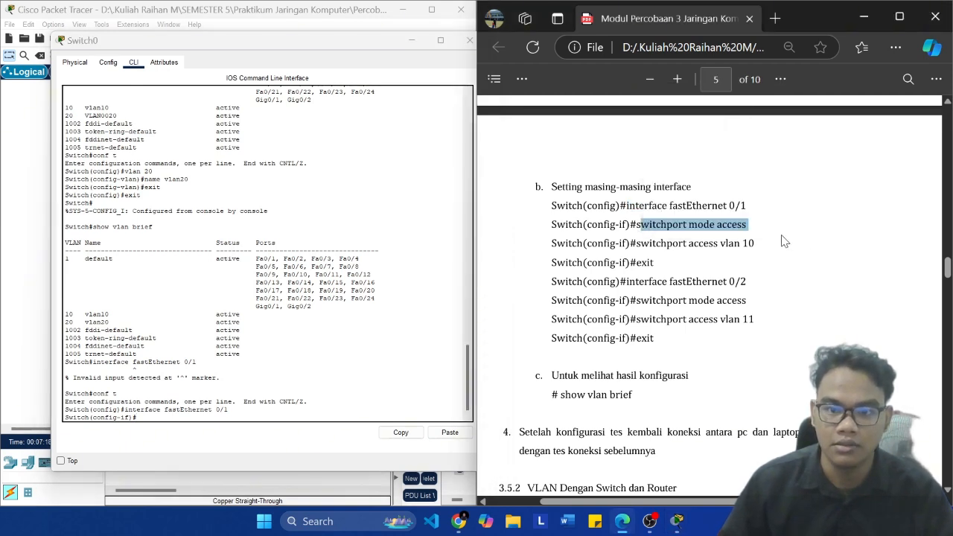
drag(747, 224, 668, 224)
drag(658, 262, 661, 267)
drag(638, 230, 637, 229)
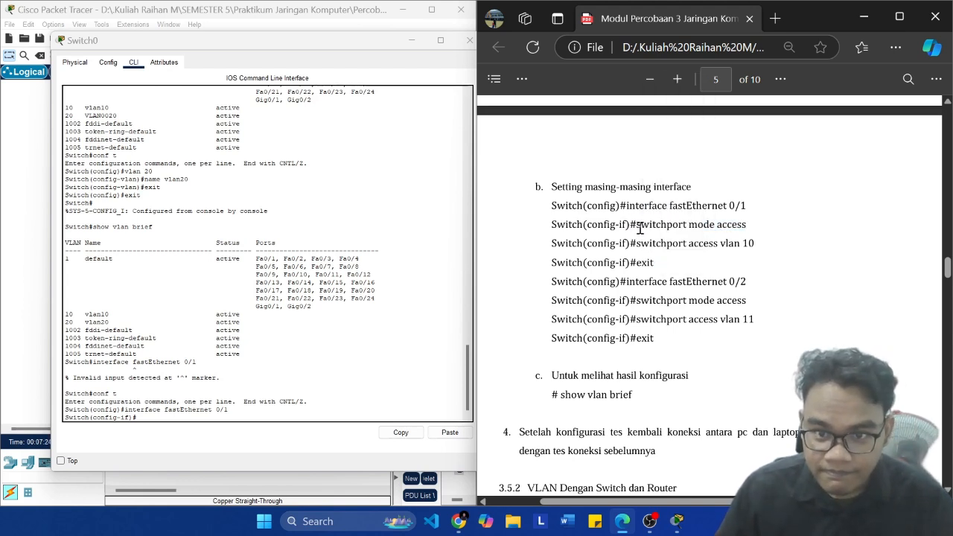
click(207, 417)
text(sw)
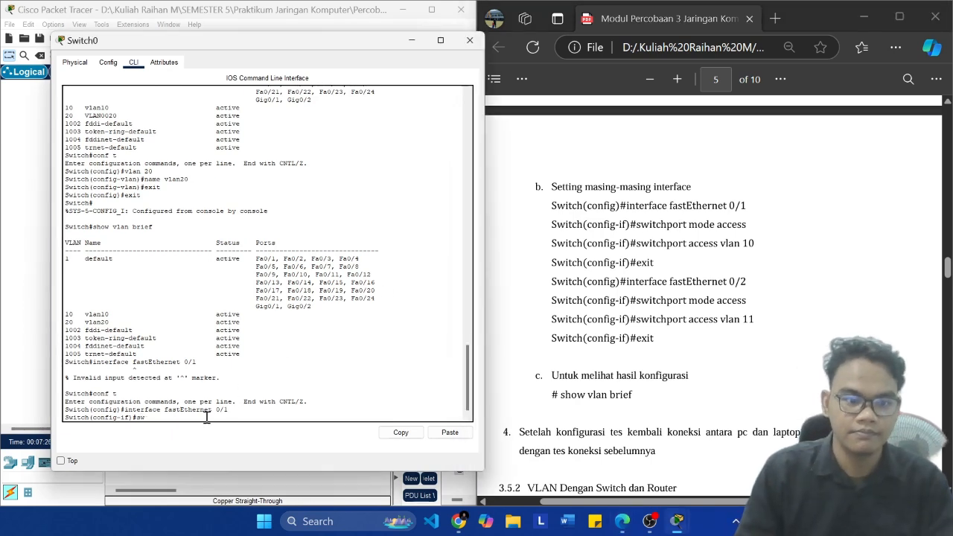
text(itchpo)
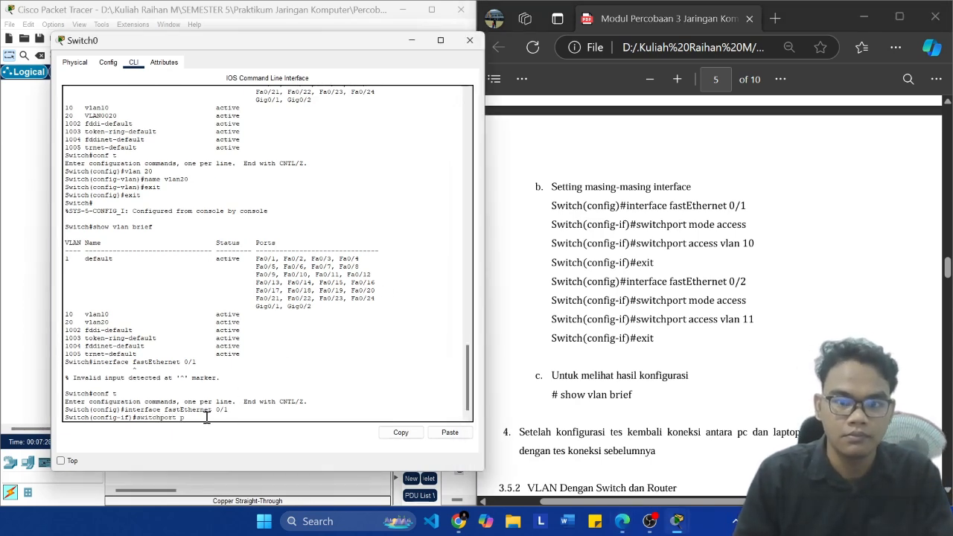
text(rt mode acc)
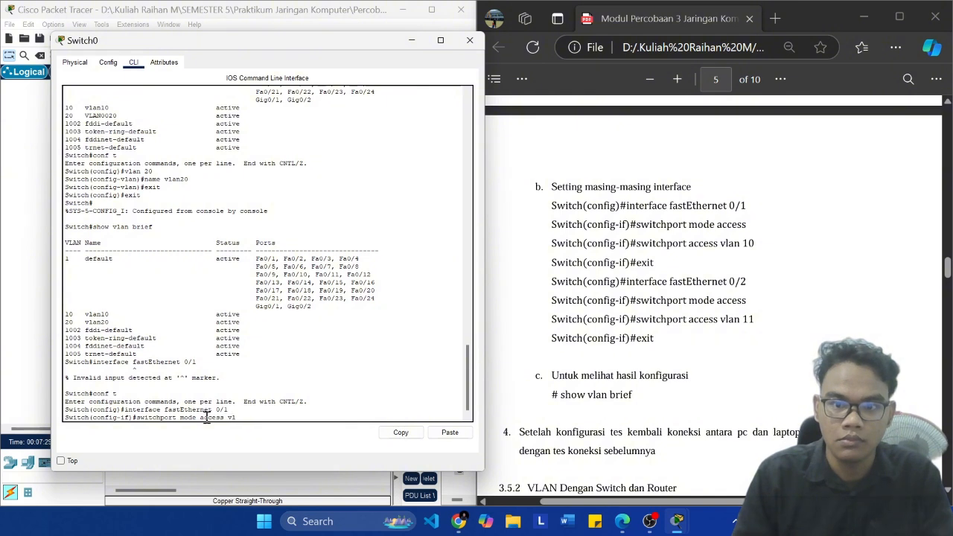
text(ess)
key(Return)
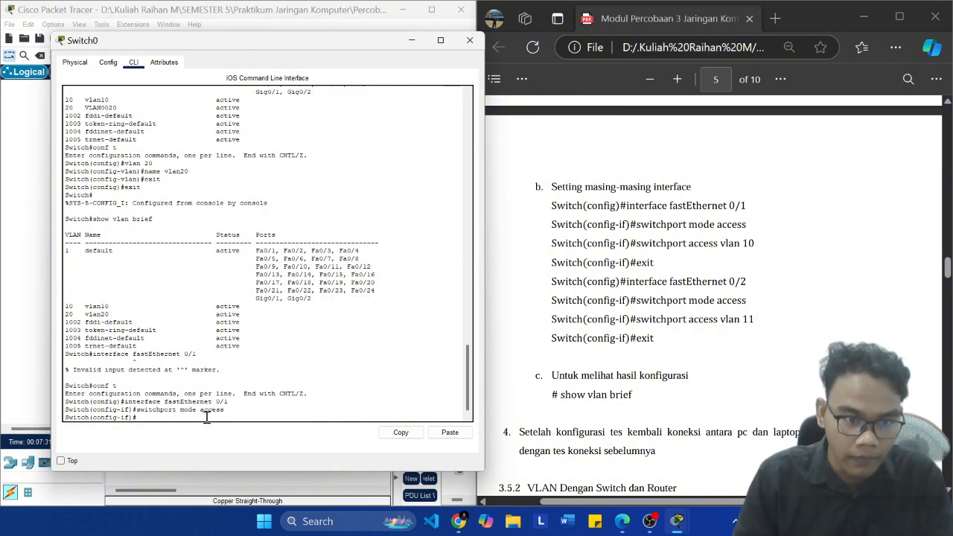
Step: Try to assign FastEthernet 0/1 to VLAN 10 with "switchport access vlan10", reusing the previous command
key(Up)
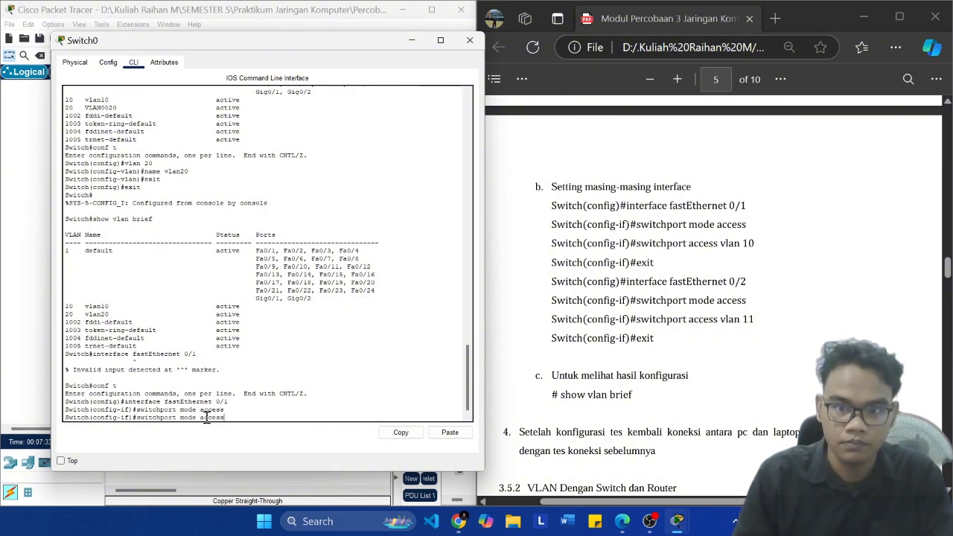
key(Left)
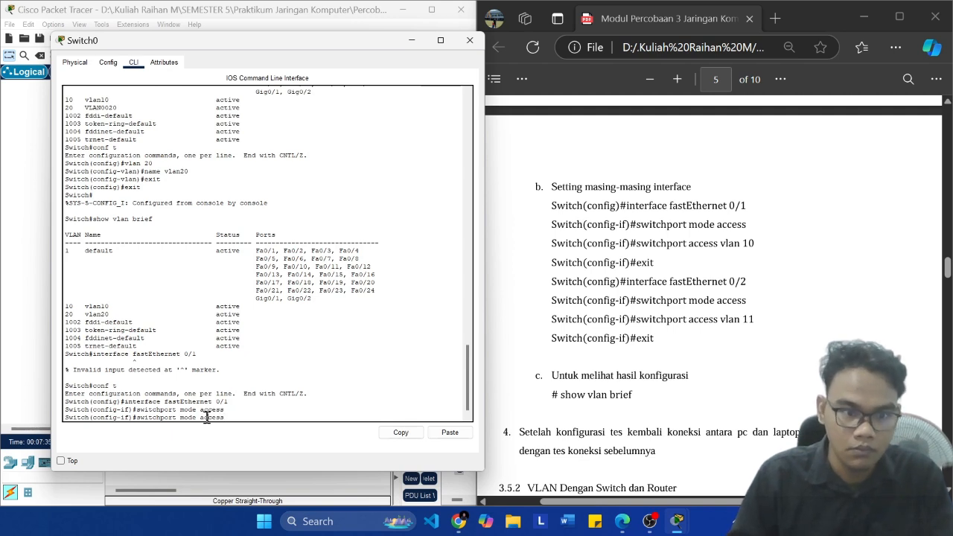
key(BackSpace)
key(BackSpace)
key(BackSpace)
key(BackSpace)
key(BackSpace)
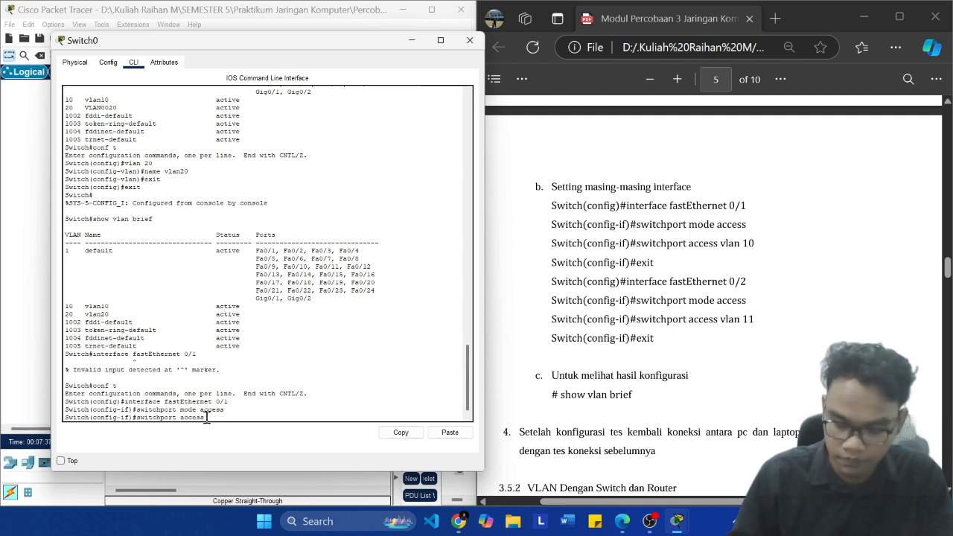
key(BackSpace)
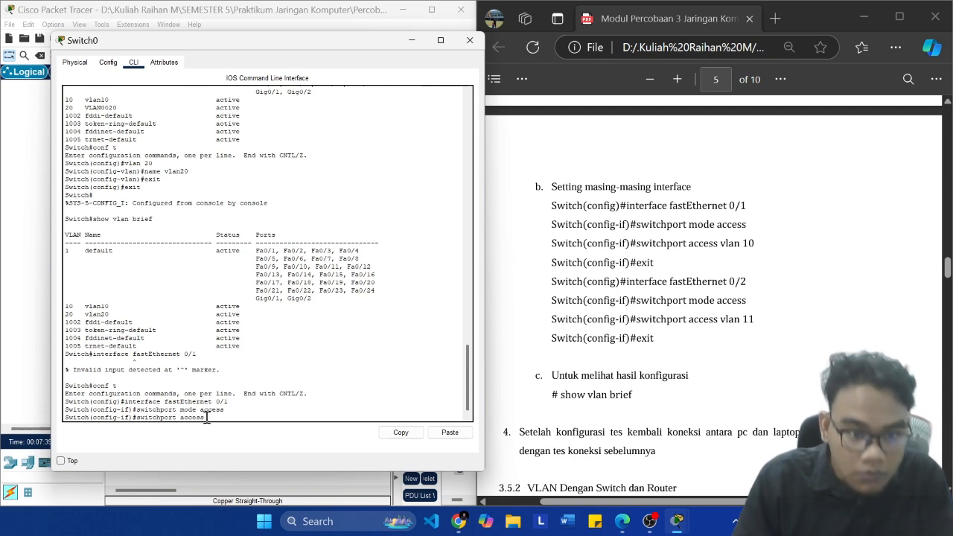
text(vlan10)
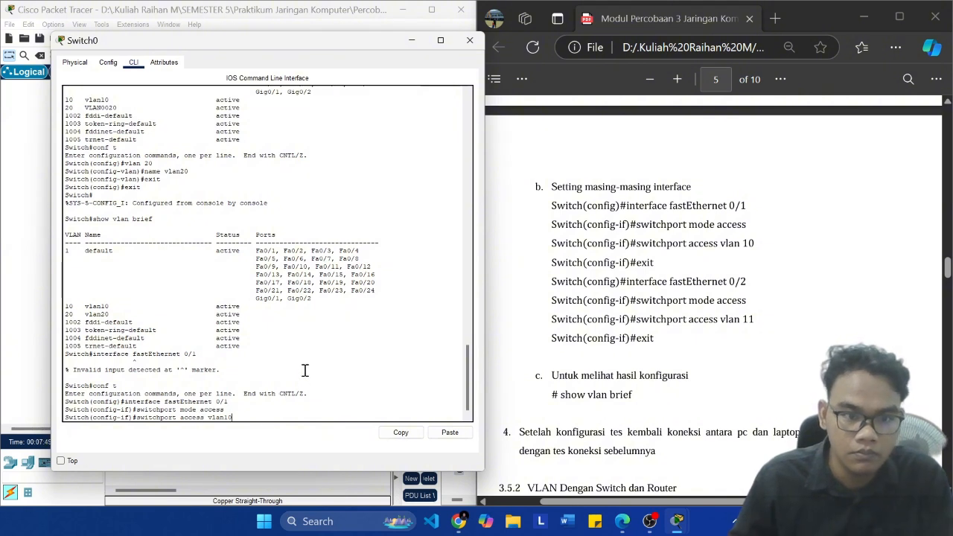
key(Return)
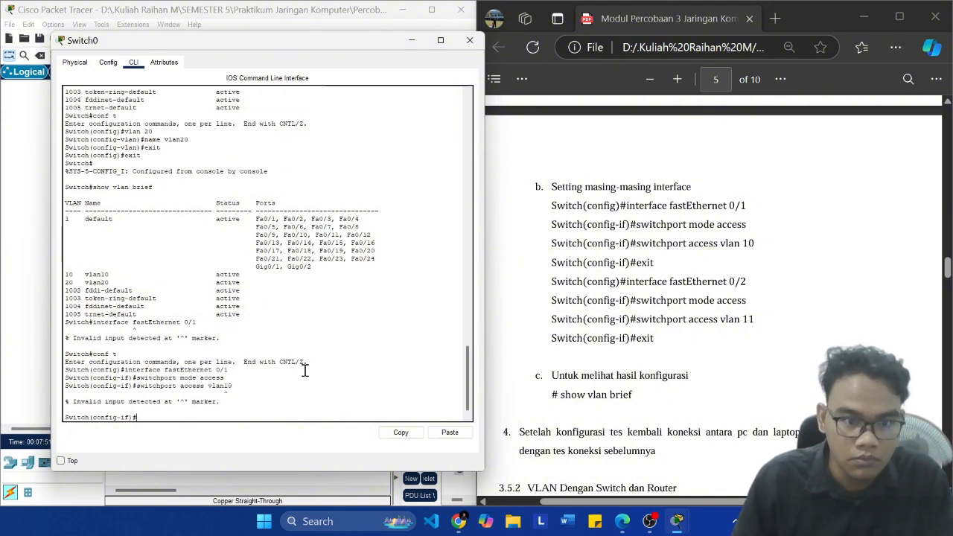
Step: Assign FastEthernet 0/1 to VLAN 10 with "switchport access vlan 10" and exit the interface configuration
key(Up)
key(BackSpace)
key(BackSpace)
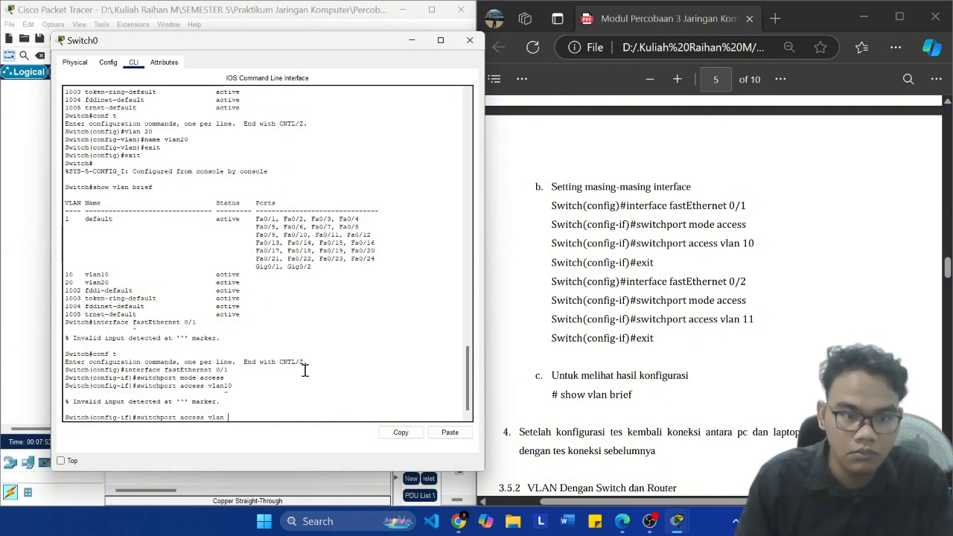
text(10)
key(Return)
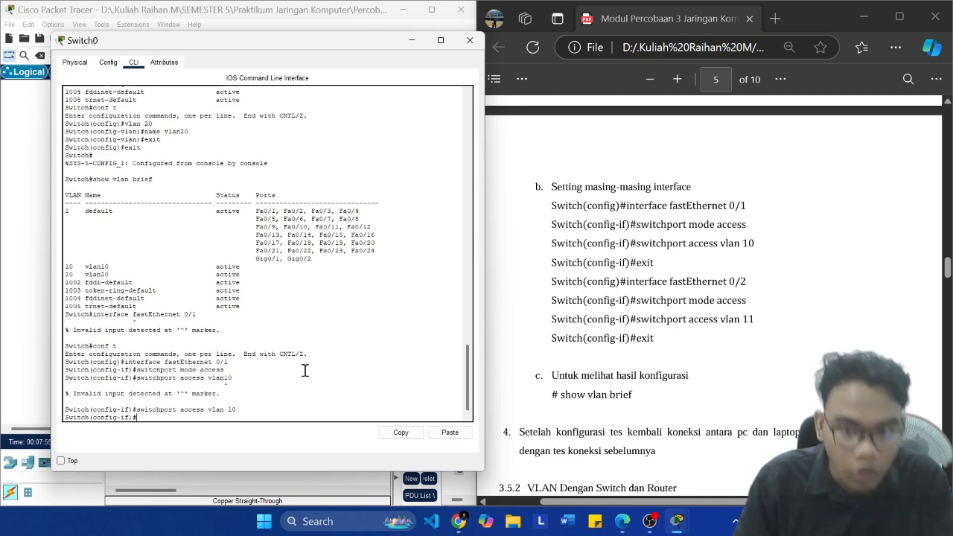
text(e)
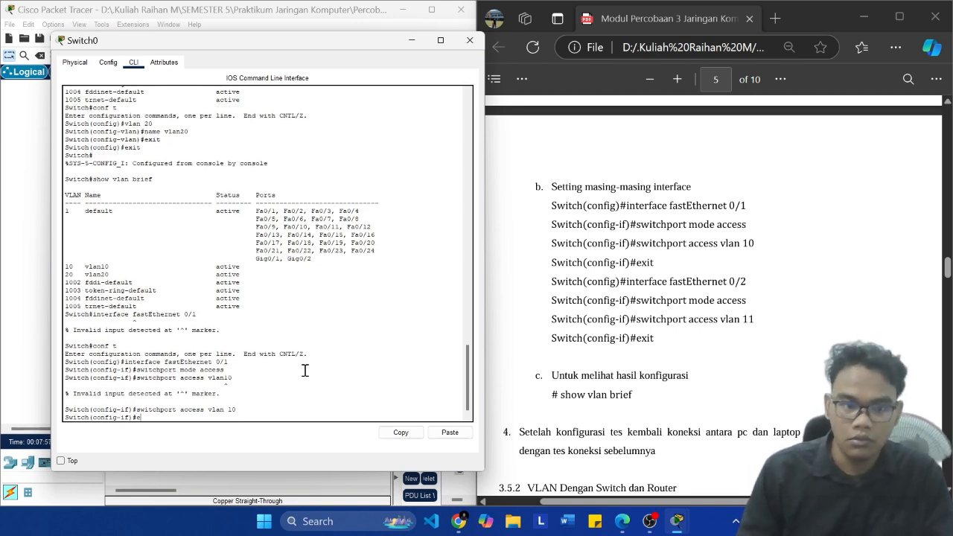
text(xit)
key(Return)
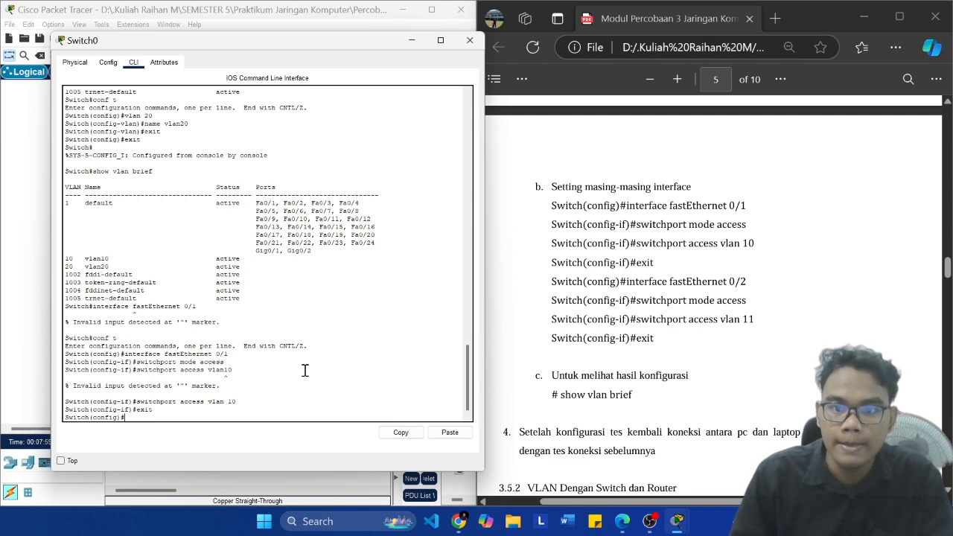
text(switchport access)
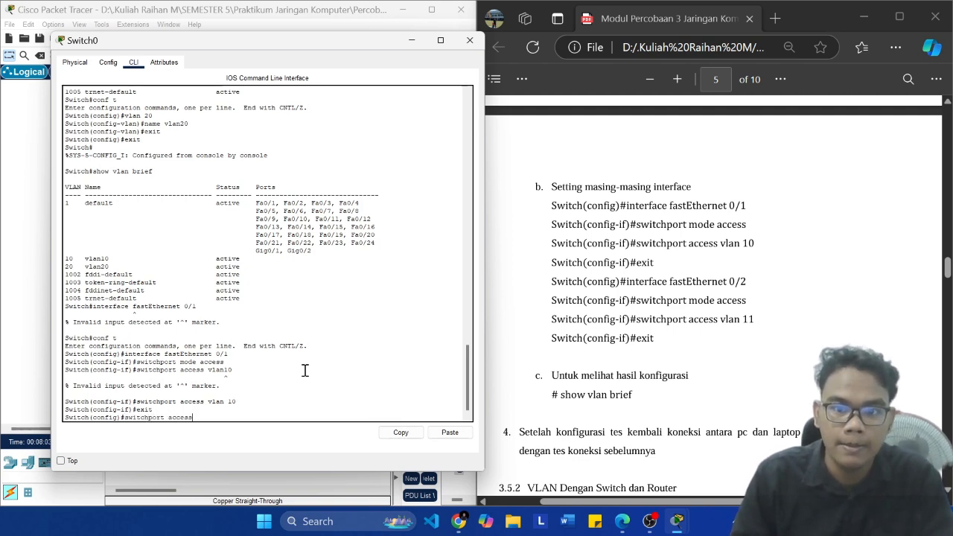
key(BackSpace)
key(BackSpace)
key(BackSpace)
key(BackSpace)
key(BackSpace)
key(BackSpace)
key(BackSpace)
key(BackSpace)
key(BackSpace)
key(BackSpace)
key(BackSpace)
key(BackSpace)
key(BackSpace)
key(BackSpace)
key(BackSpace)
key(BackSpace)
key(BackSpace)
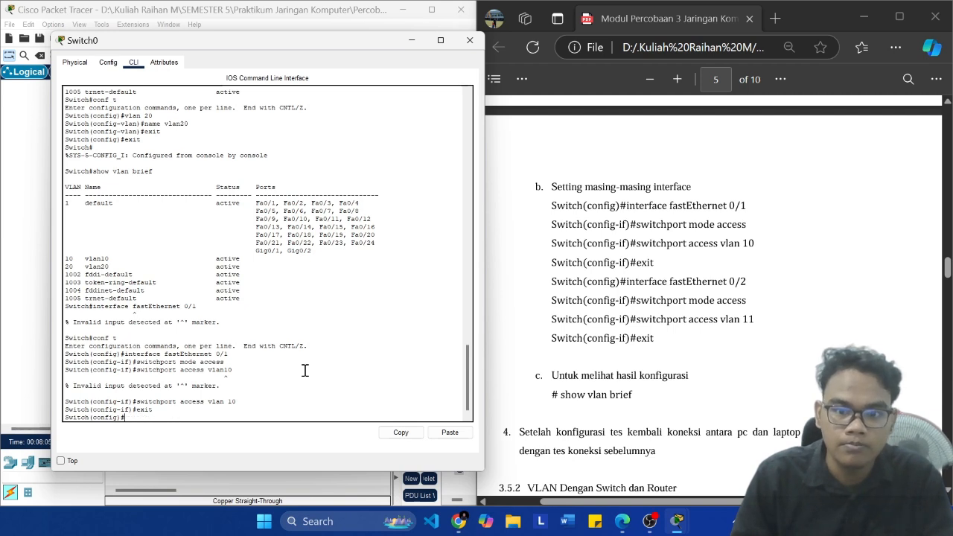
text(in)
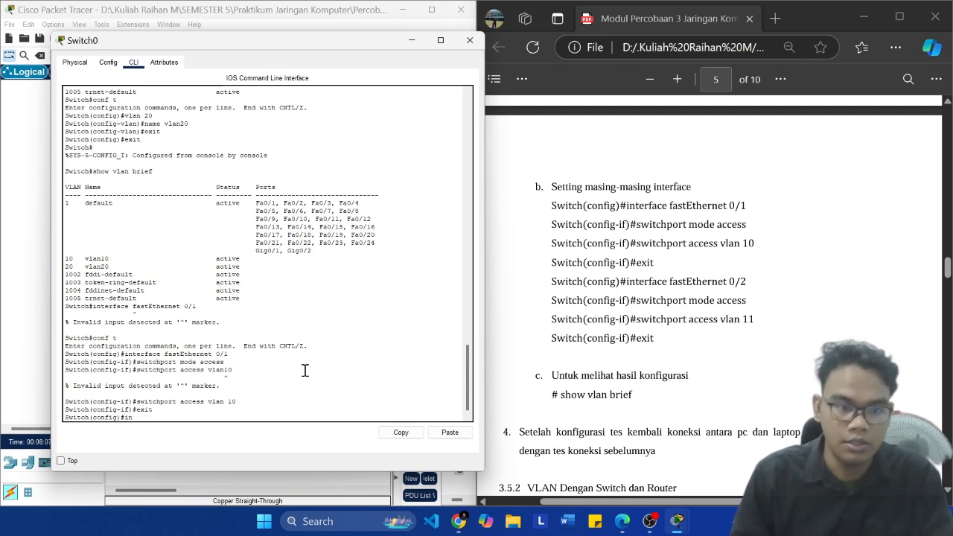
Step: Compare the Fa0/1 and Fa0/2 VLAN assignments in the module's topology figure and interface commands with the workspace topology, then return to Switch0's CLI
drag(748, 208, 631, 215)
click(760, 224)
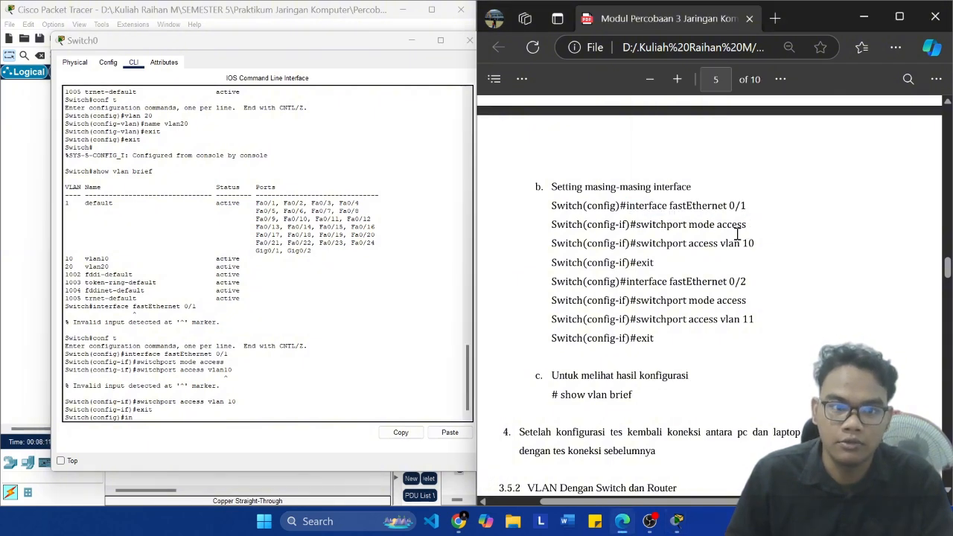
scroll(792, 229, up, 11)
scroll(795, 235, down, 2)
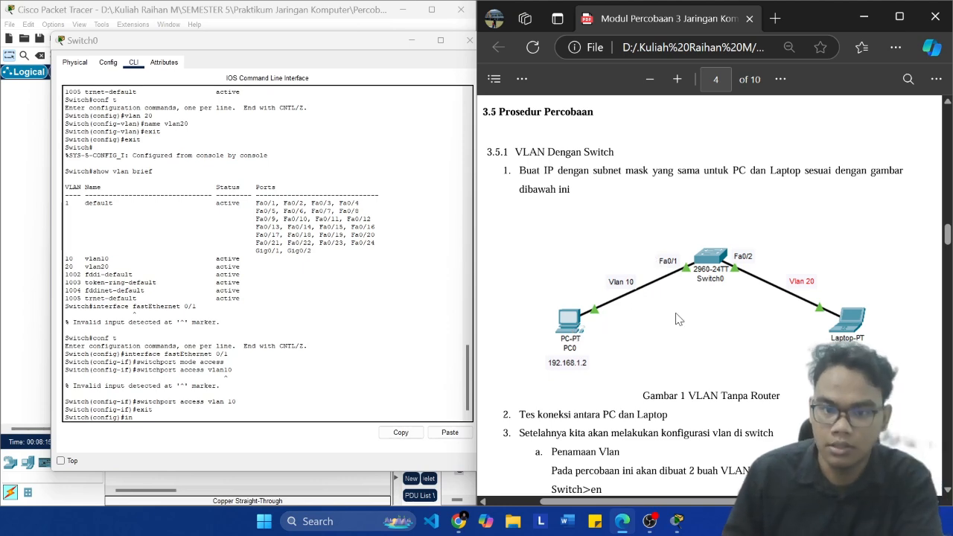
ctrl+scroll(679, 319, up, 5)
scroll(678, 319, left, 2)
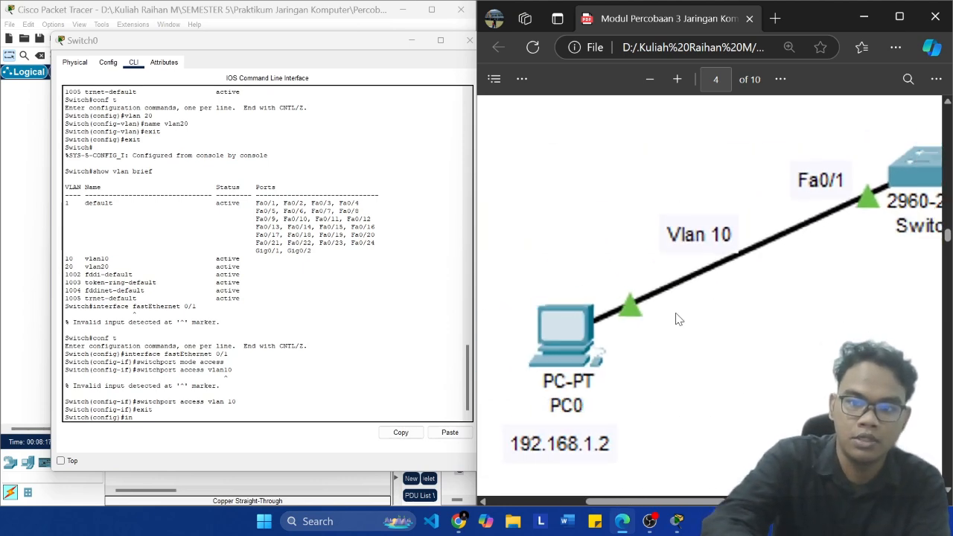
ctrl+scroll(679, 319, down, 5)
ctrl+scroll(678, 318, up, 5)
scroll(678, 319, down, 6)
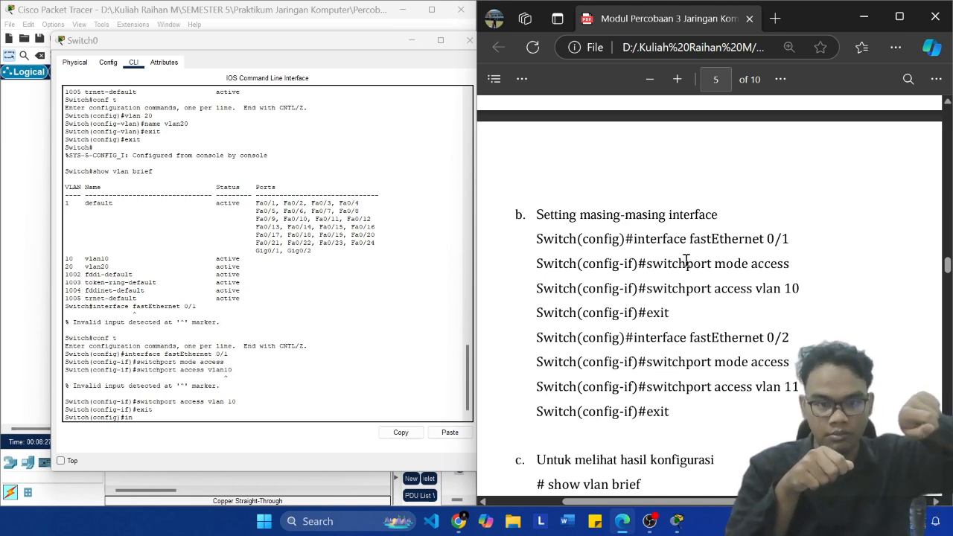
click(28, 276)
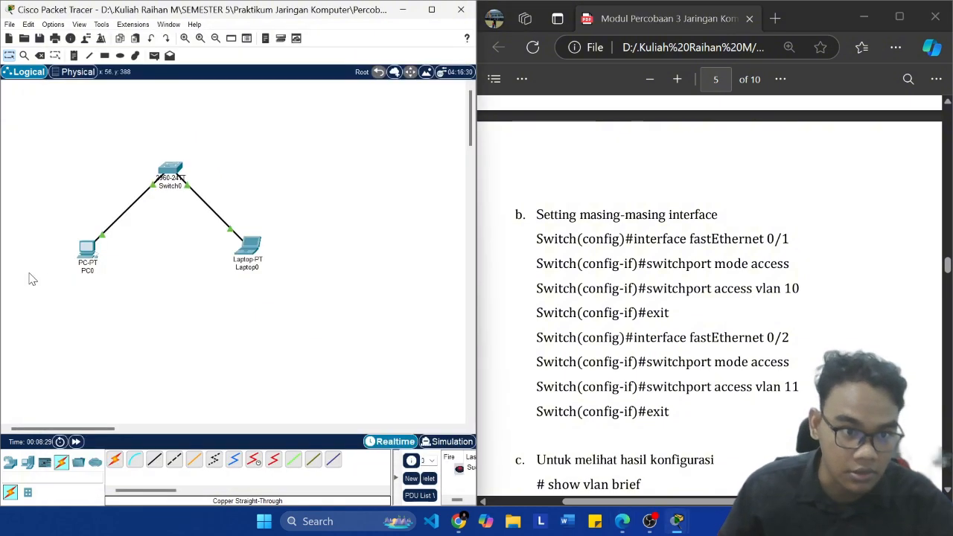
mouse_move(676, 527)
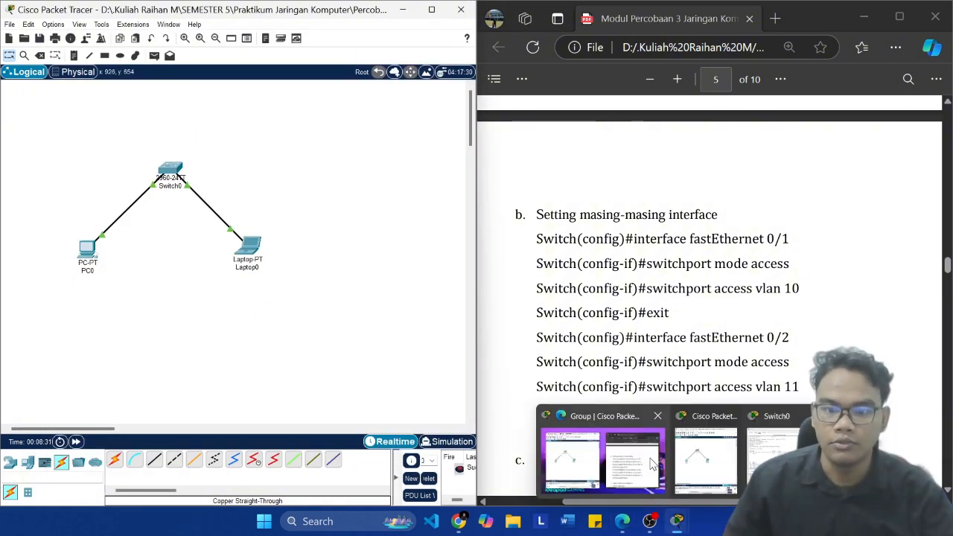
click(774, 456)
Step: Enter FastEthernet 0/2's interface configuration on Switch0, using the module's "interface fastEthernet 0/2" command
scroll(701, 338, down, 2)
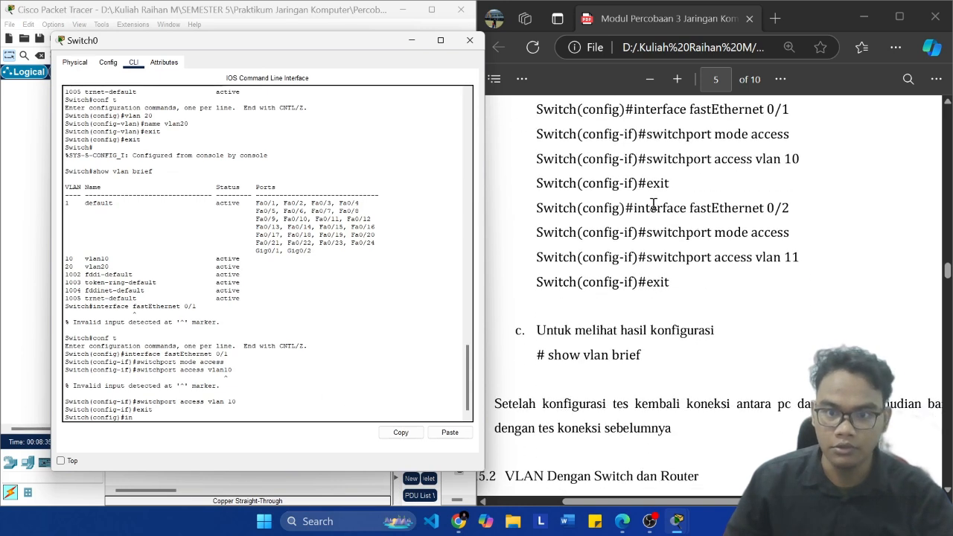
drag(634, 208, 790, 212)
key(super+c)
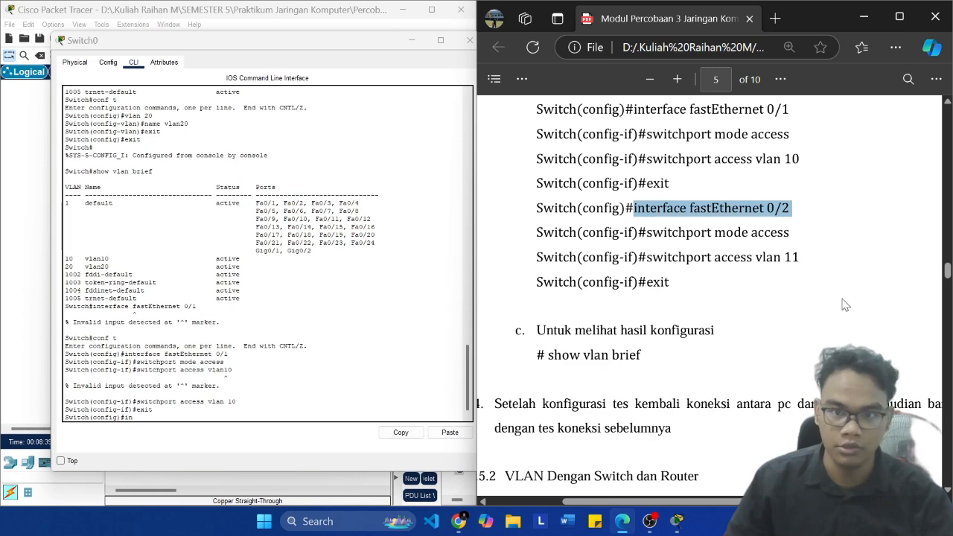
scroll(820, 297, up, 10)
scroll(820, 297, down, 10)
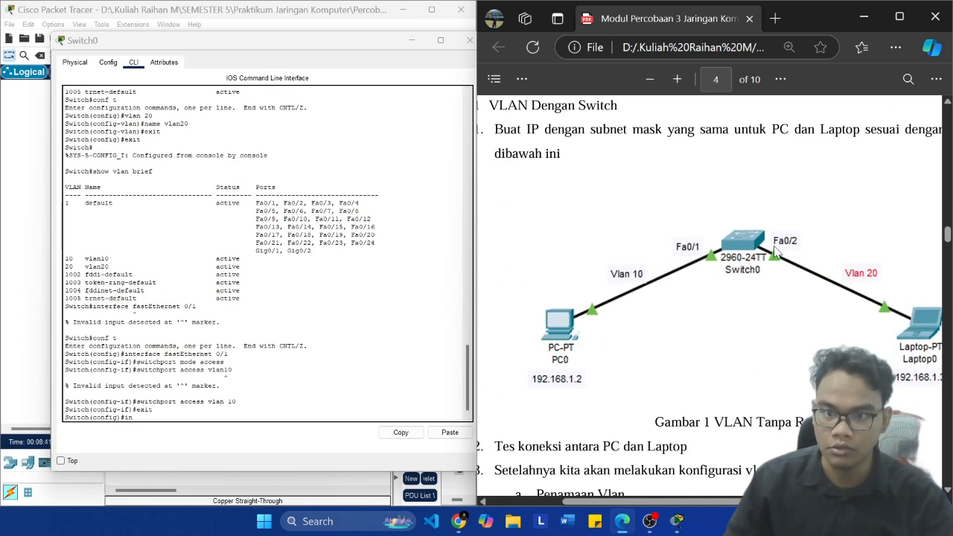
scroll(772, 255, up, 5)
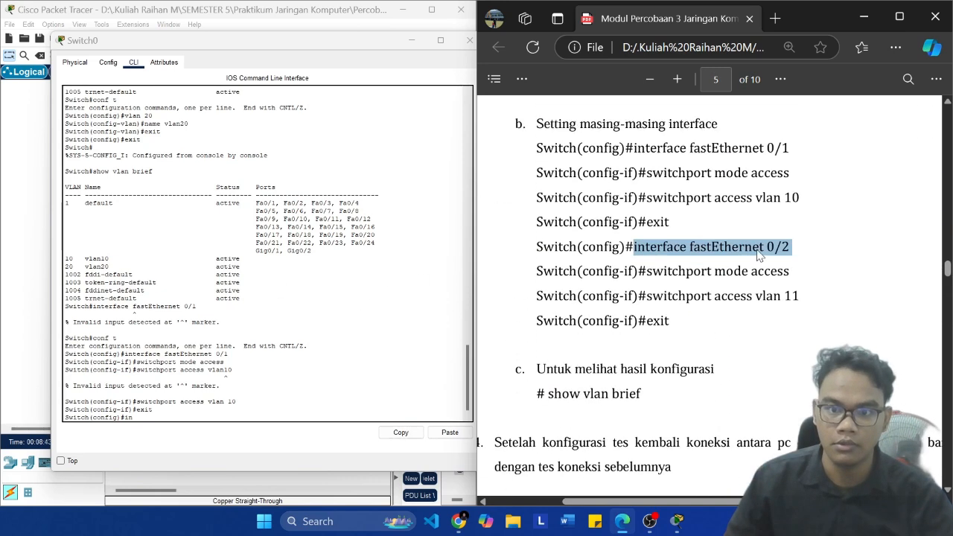
click(280, 406)
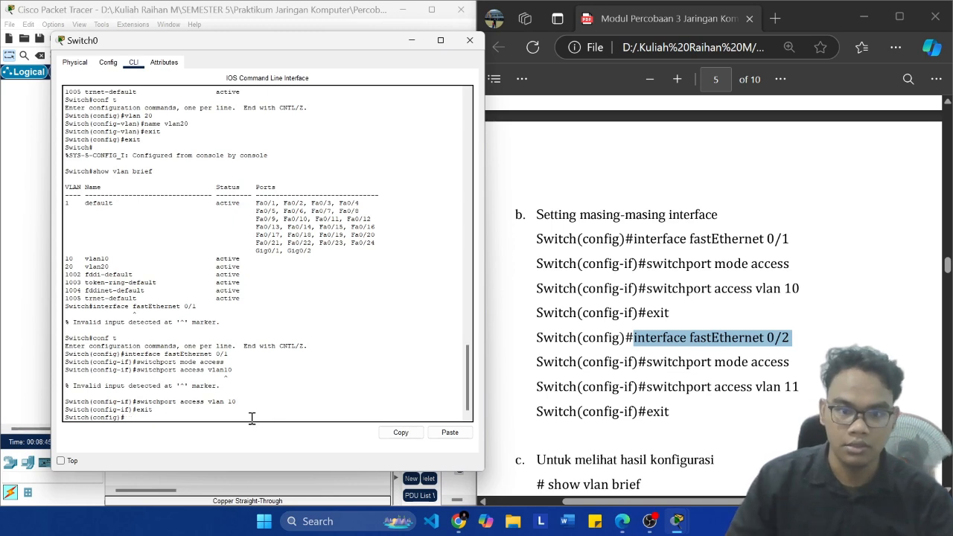
click(432, 436)
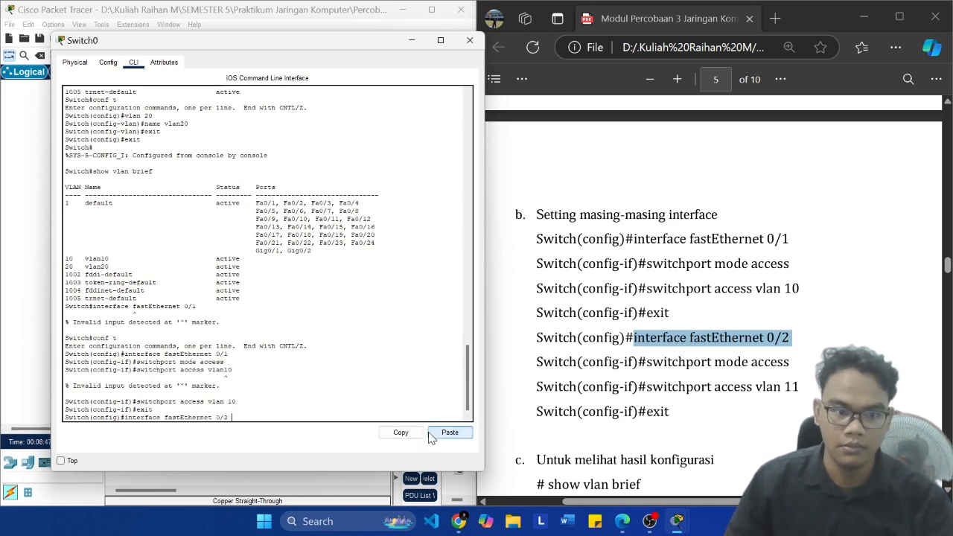
text(\)
key(Return)
click(447, 435)
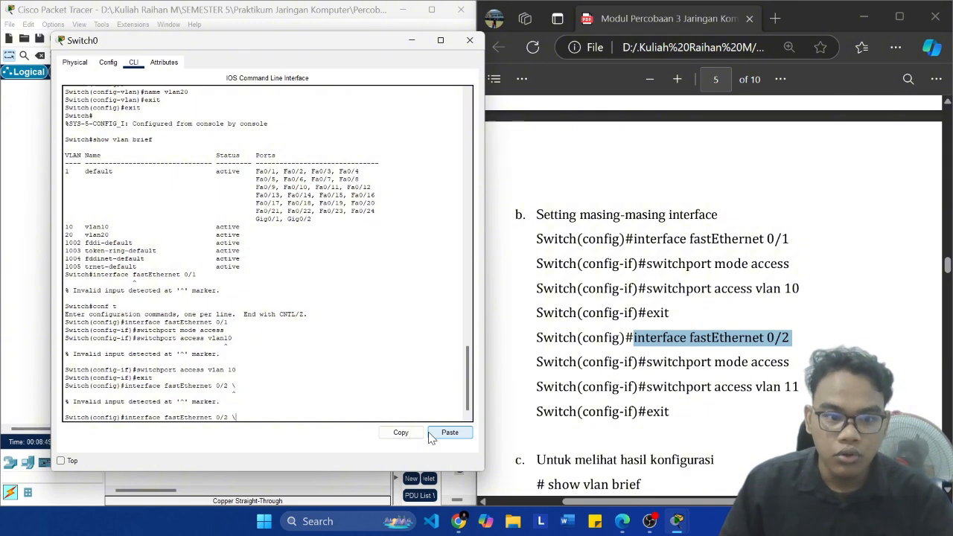
key(Return)
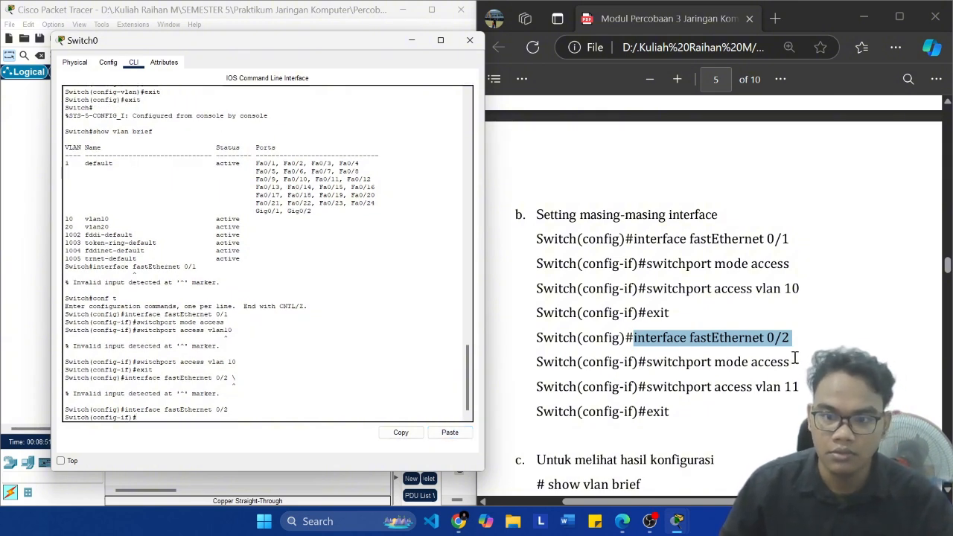
Step: Set FastEthernet 0/2 to access mode with the module's "switchport mode access" command
drag(794, 362, 644, 362)
key(super+c)
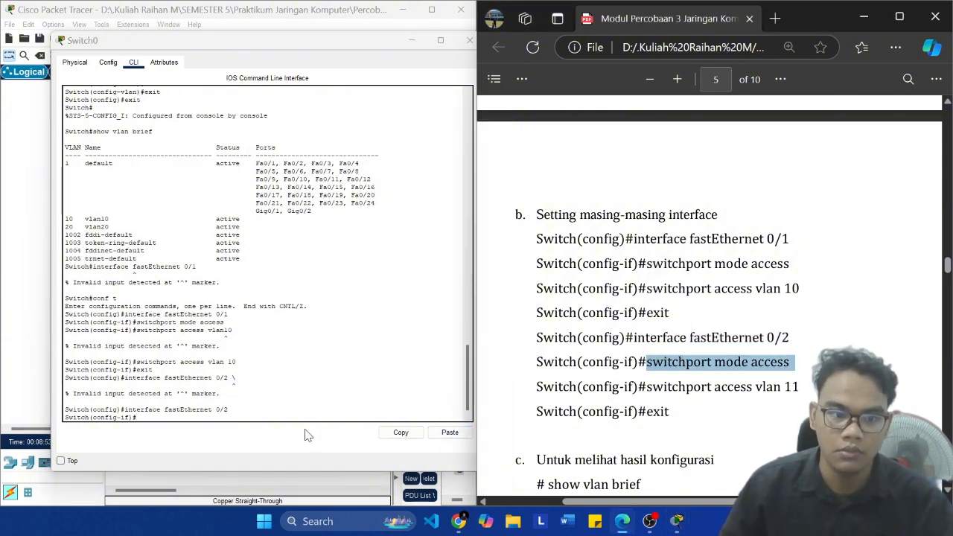
click(309, 435)
click(450, 433)
key(Return)
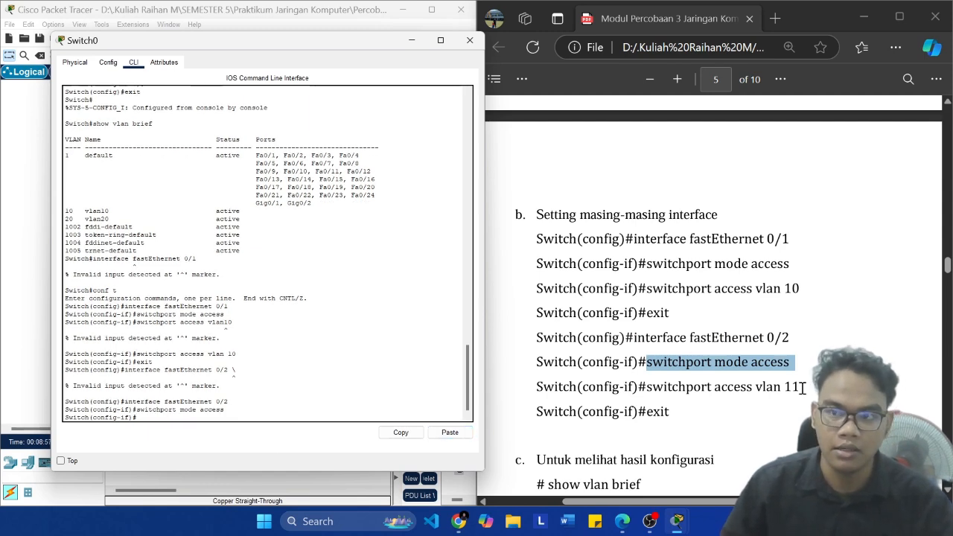
Step: Review the module's explanation of Access Mode under the VLAN modes, then return to its interface configuration commands
scroll(772, 415, up, 20)
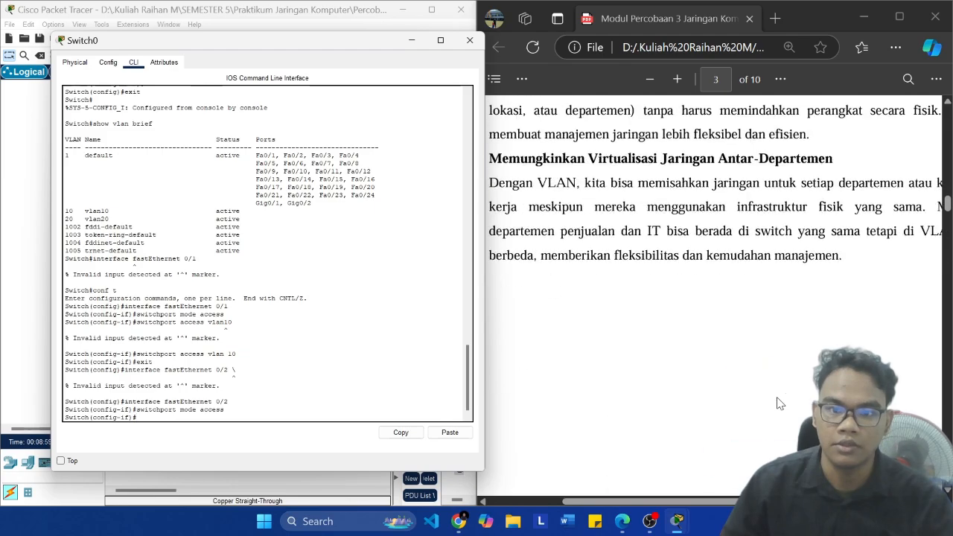
scroll(774, 397, up, 3)
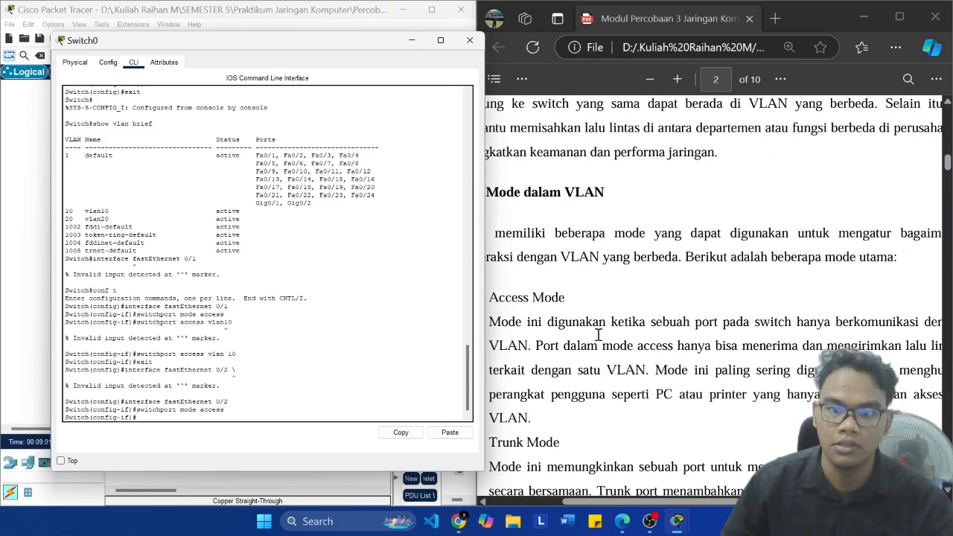
drag(632, 322, 860, 321)
click(773, 344)
scroll(745, 344, down, 15)
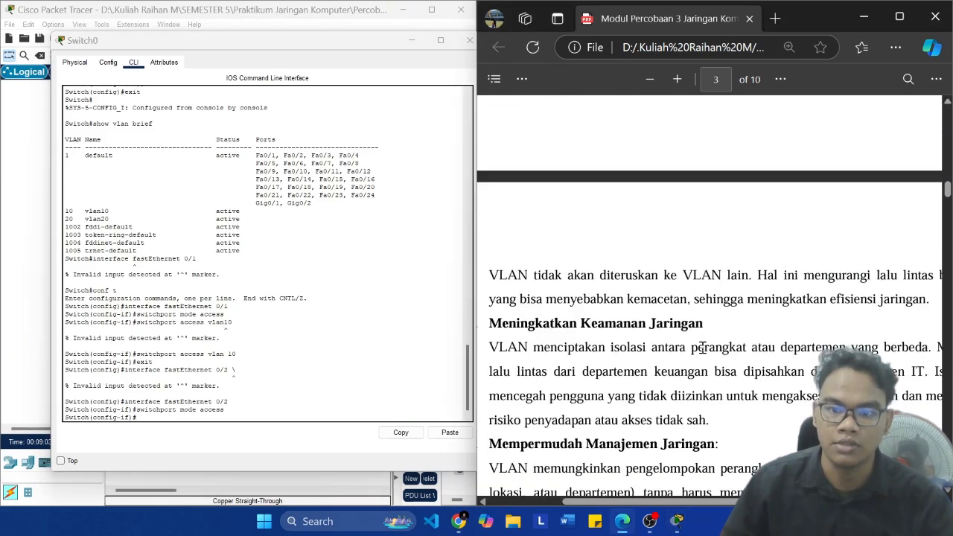
scroll(720, 344, down, 10)
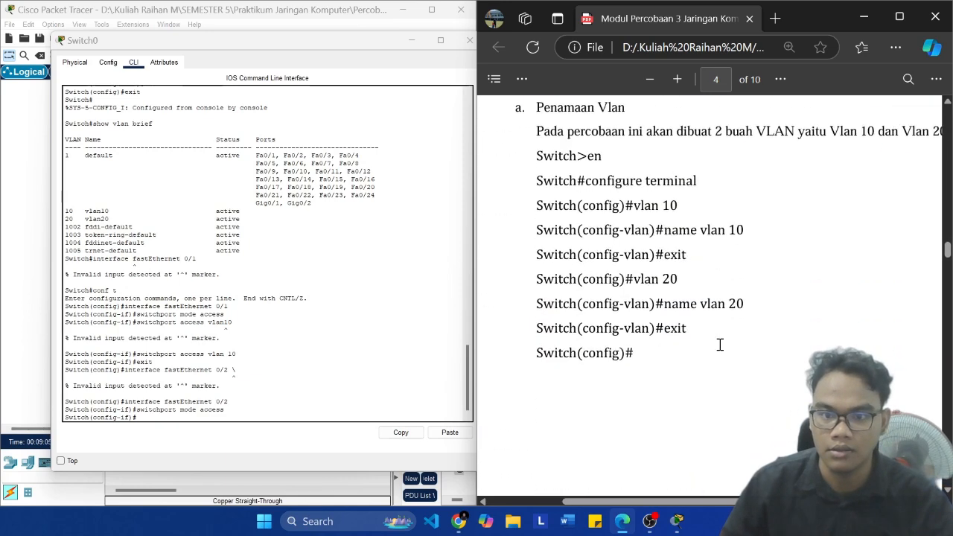
scroll(721, 344, down, 1)
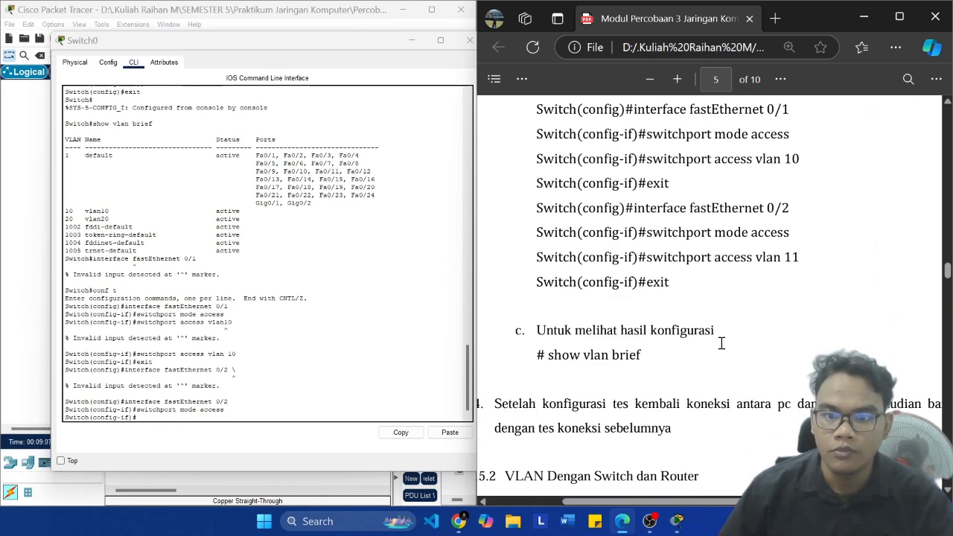
Step: Assign FastEthernet 0/2 to VLAN 11 with "switchport access vlan 11", adapting the previous switchport command
key(Up)
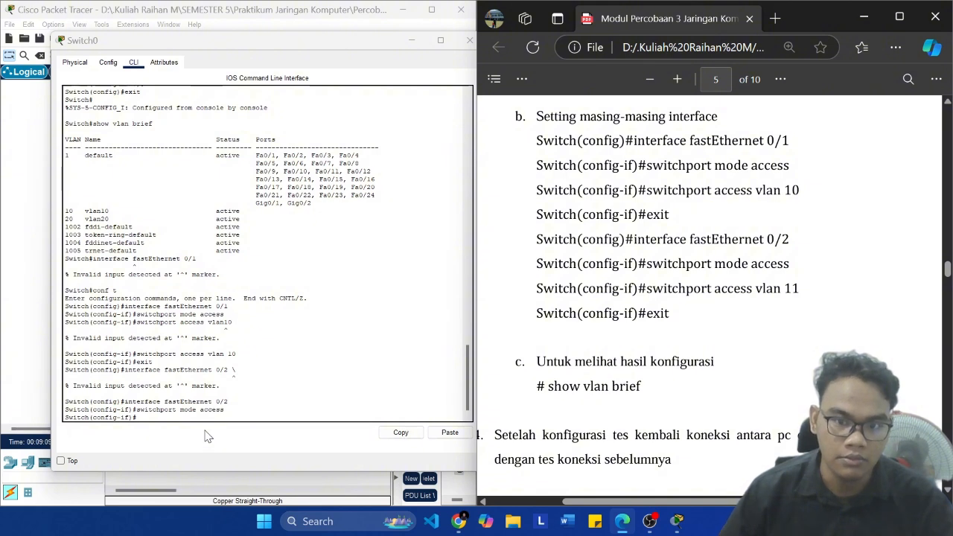
click(175, 410)
key(Up)
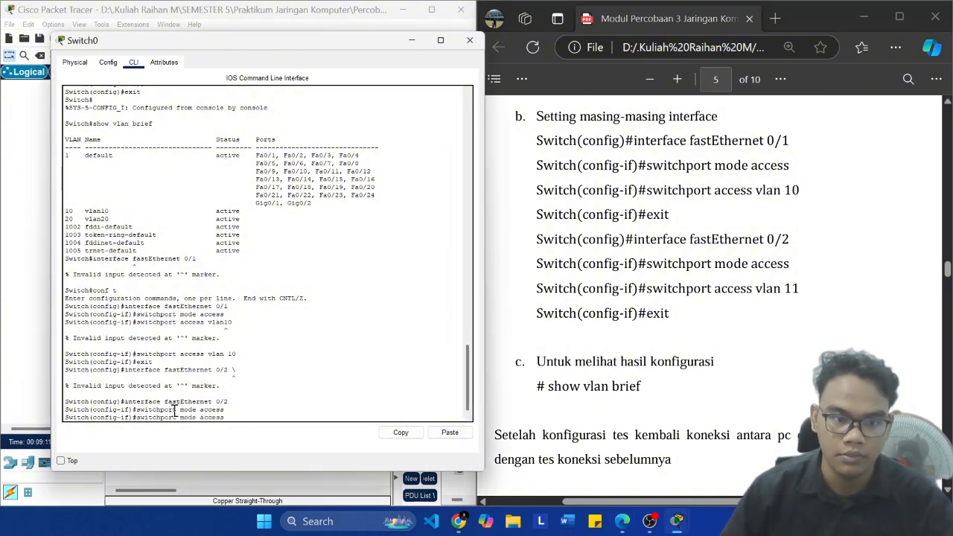
key(BackSpace)
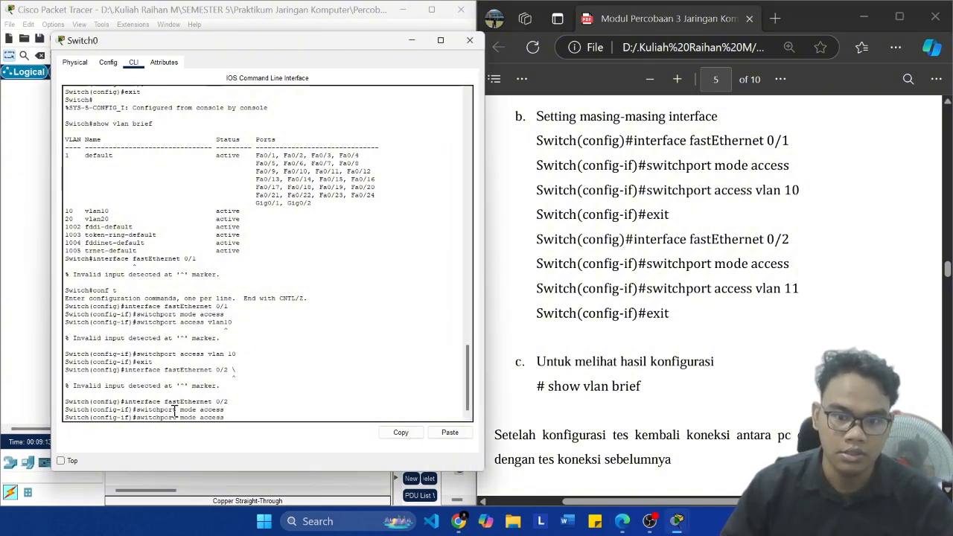
key(Left)
key(Left)
key(Left)
key(Left)
key(Left)
key(Left)
key(Left)
key(BackSpace)
key(BackSpace)
key(BackSpace)
key(BackSpace)
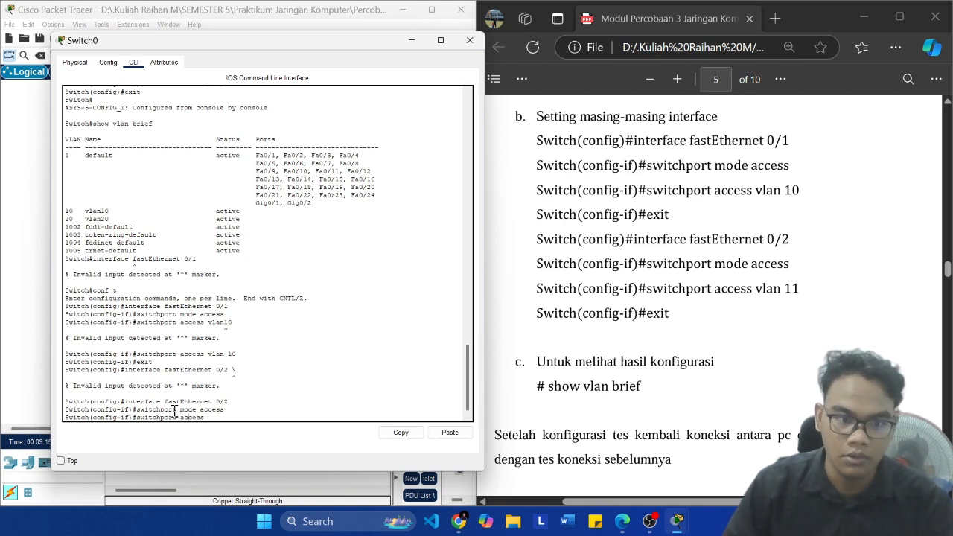
key(BackSpace)
key(BackSpace)
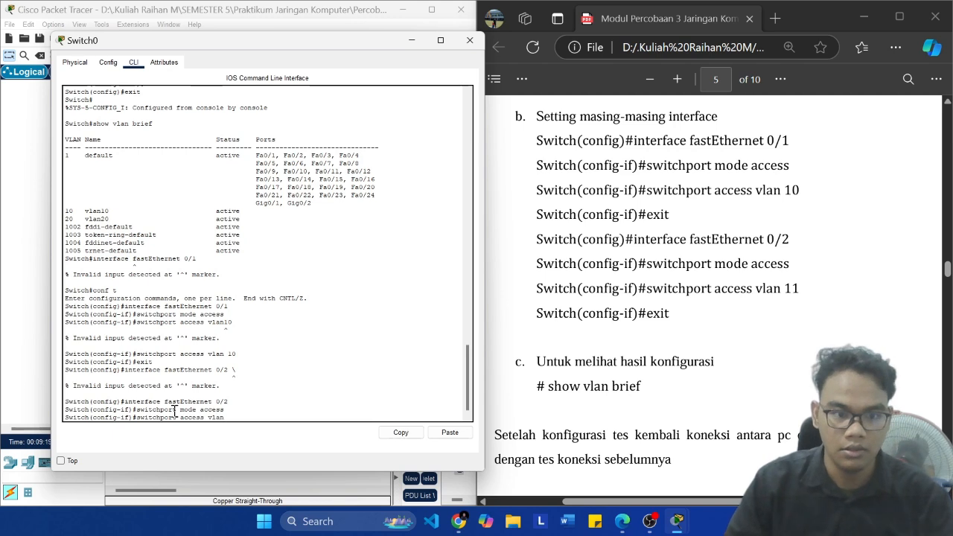
key(Return)
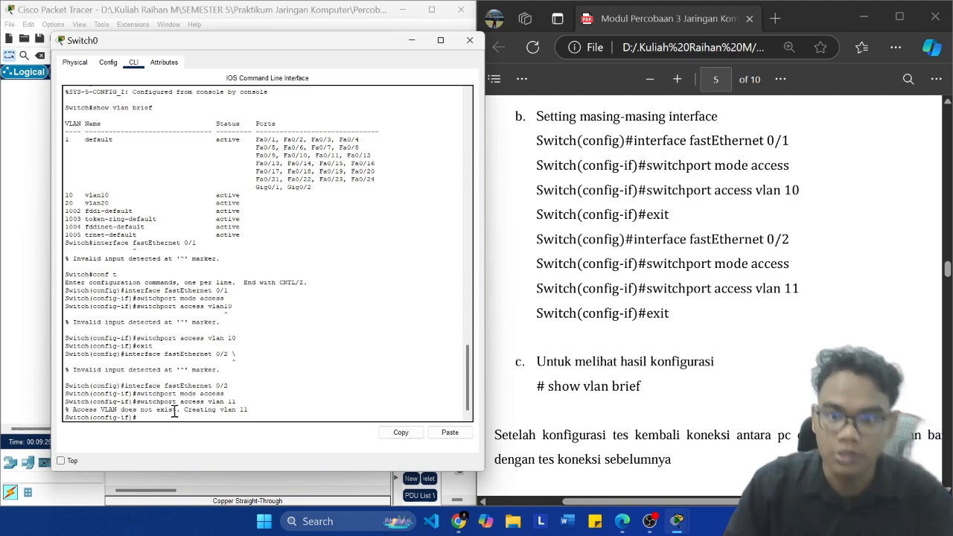
Step: Compare the VLAN number in the module's VLAN naming commands with the one in its FastEthernet 0/2 access command
scroll(715, 298, up, 5)
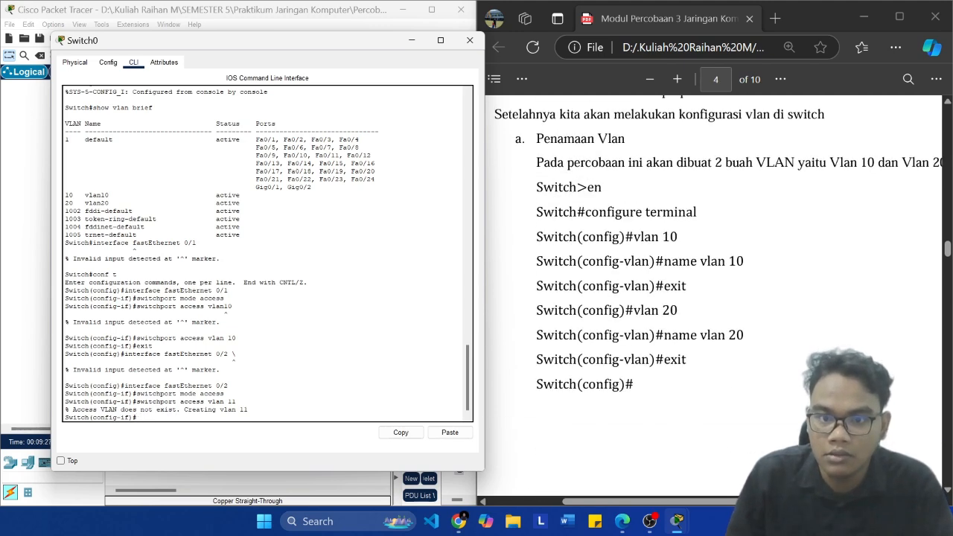
drag(746, 337, 718, 340)
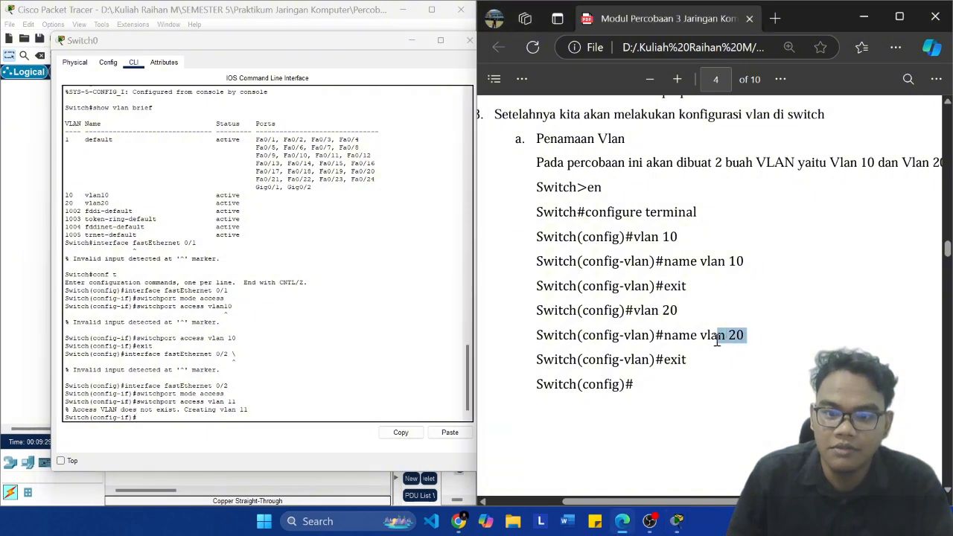
click(740, 373)
scroll(674, 357, down, 5)
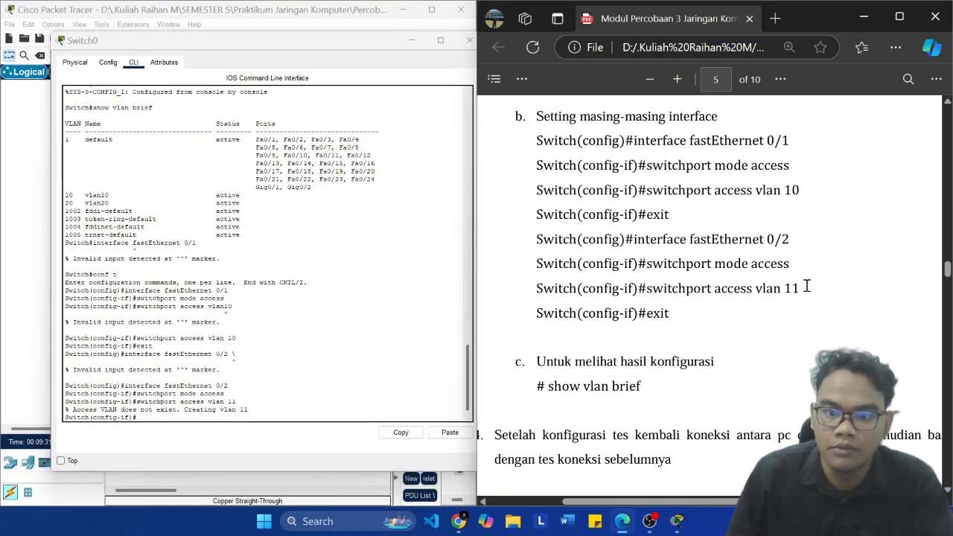
drag(807, 289, 780, 289)
Step: Clear the recalled switchport command and exit both interface and global configuration modes on Switch0
click(335, 370)
key(Up)
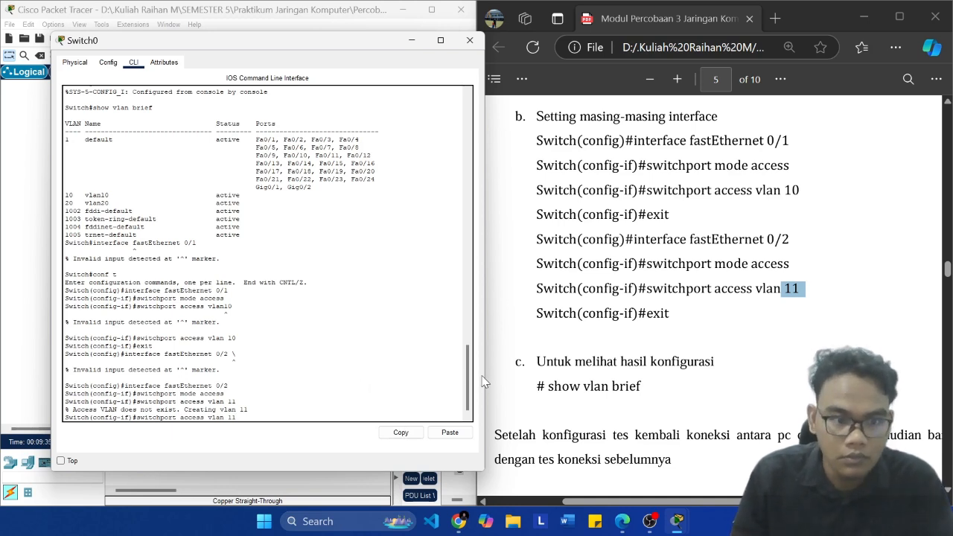
key(BackSpace)
key(BackSpace)
key(BackSpace)
key(BackSpace)
key(BackSpace)
key(BackSpace)
key(BackSpace)
key(BackSpace)
key(BackSpace)
key(BackSpace)
key(BackSpace)
key(BackSpace)
key(BackSpace)
key(BackSpace)
key(BackSpace)
key(BackSpace)
key(BackSpace)
key(BackSpace)
key(BackSpace)
key(BackSpace)
text(exi)
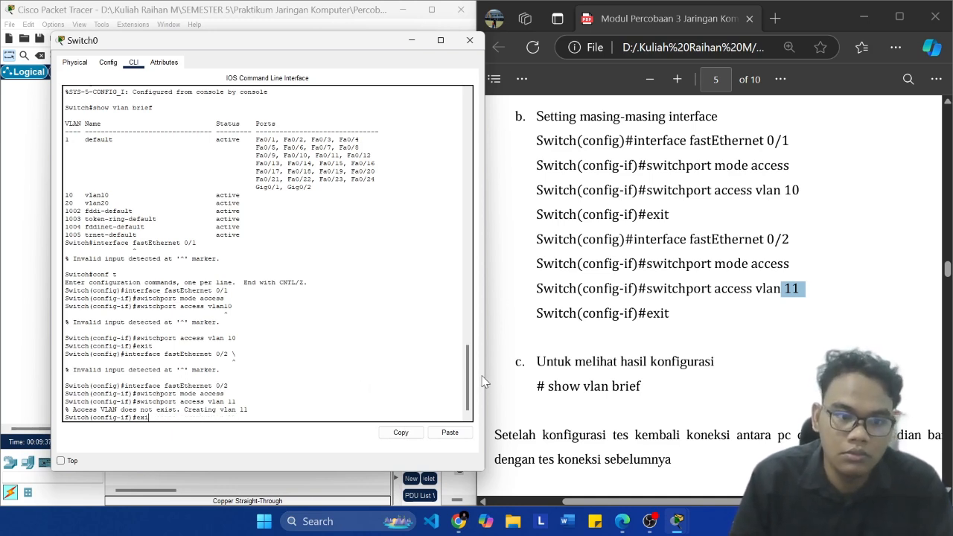
text(t)
key(Return)
text(xit)
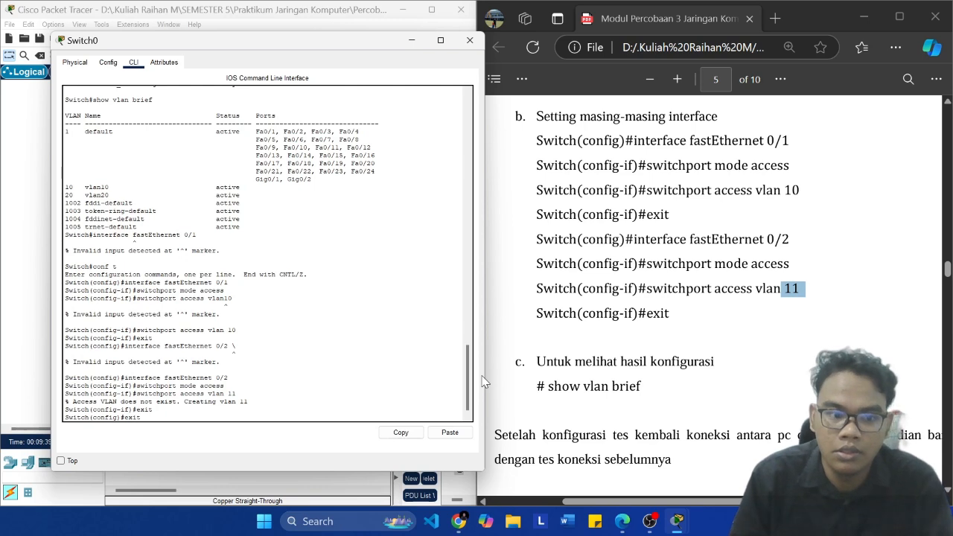
key(Return)
Step: Display Switch0's VLAN table with "show vlan brief"
text(show vla)
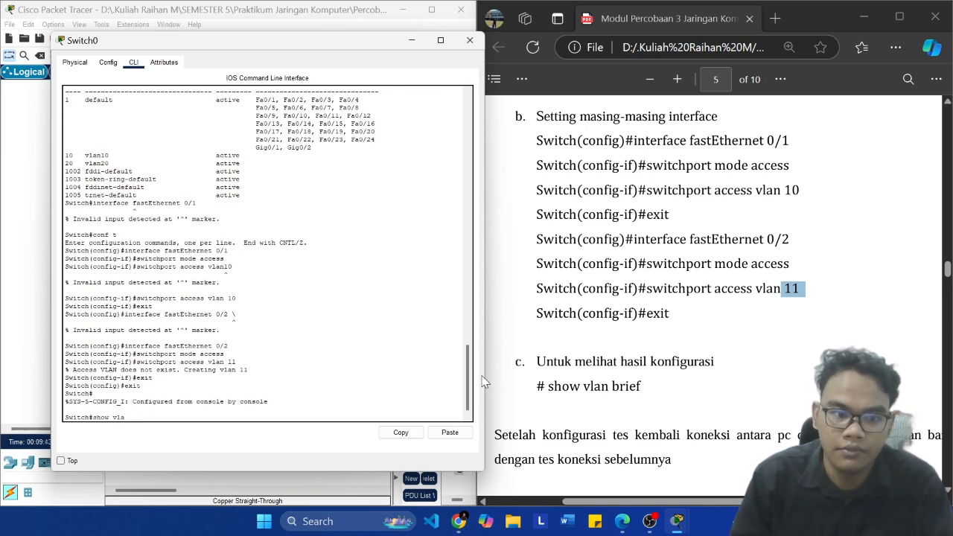
text(n brief)
key(Return)
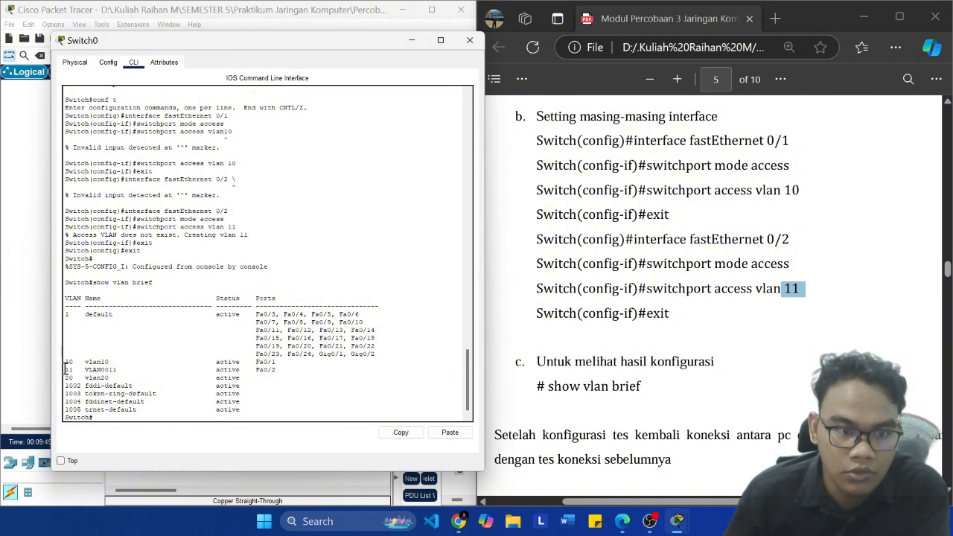
Step: Examine which ports are listed under each VLAN in Switch0's table, alongside the module's verification and connection-test instructions
mouse_move(65, 364)
mouse_down()
mouse_move(258, 347)
mouse_move(306, 362)
mouse_move(61, 365)
mouse_up()
click(304, 362)
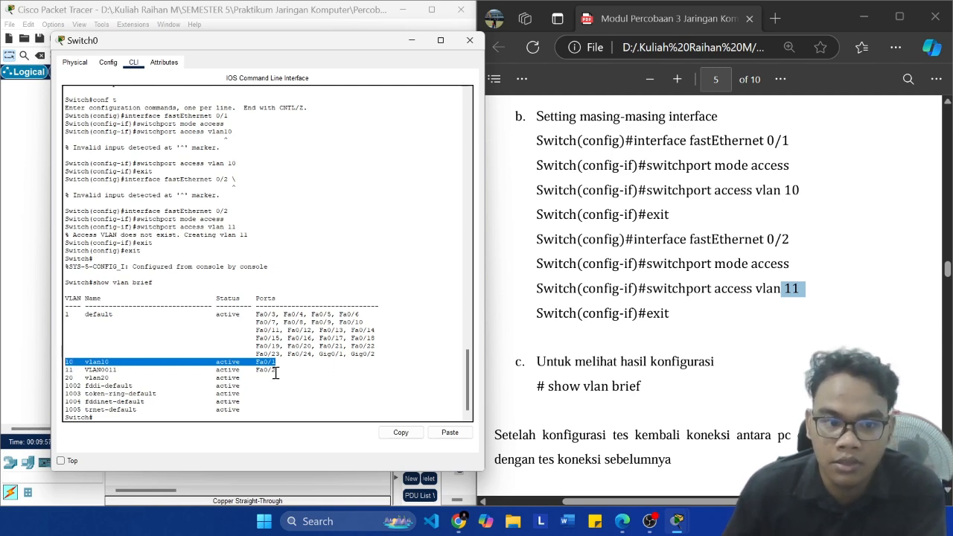
drag(248, 377, 39, 373)
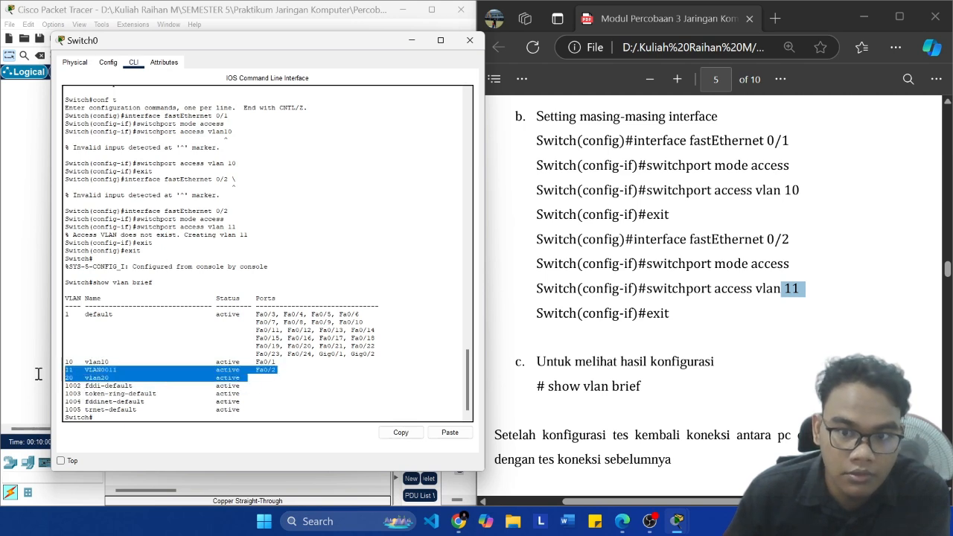
click(277, 381)
drag(277, 370, 59, 374)
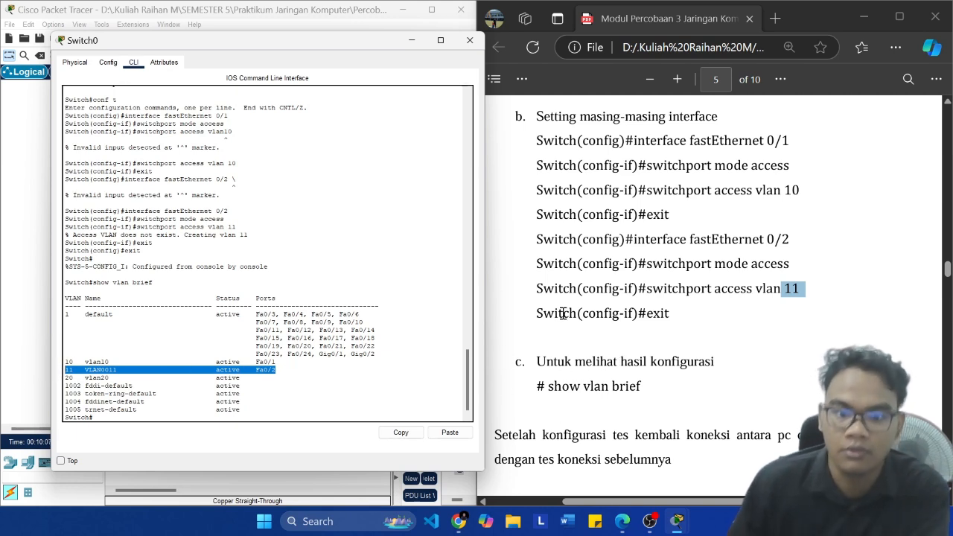
click(240, 395)
scroll(589, 345, down, 3)
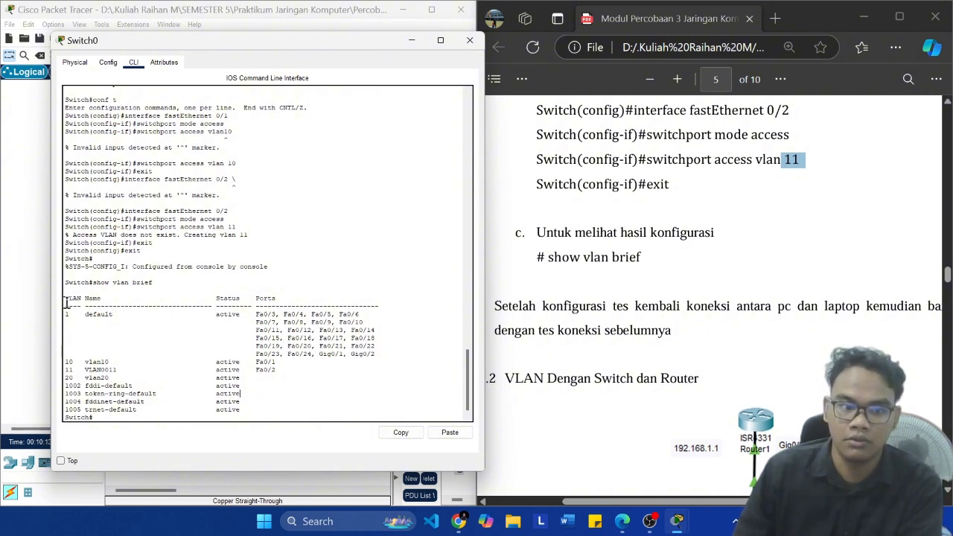
drag(66, 299, 304, 386)
click(394, 388)
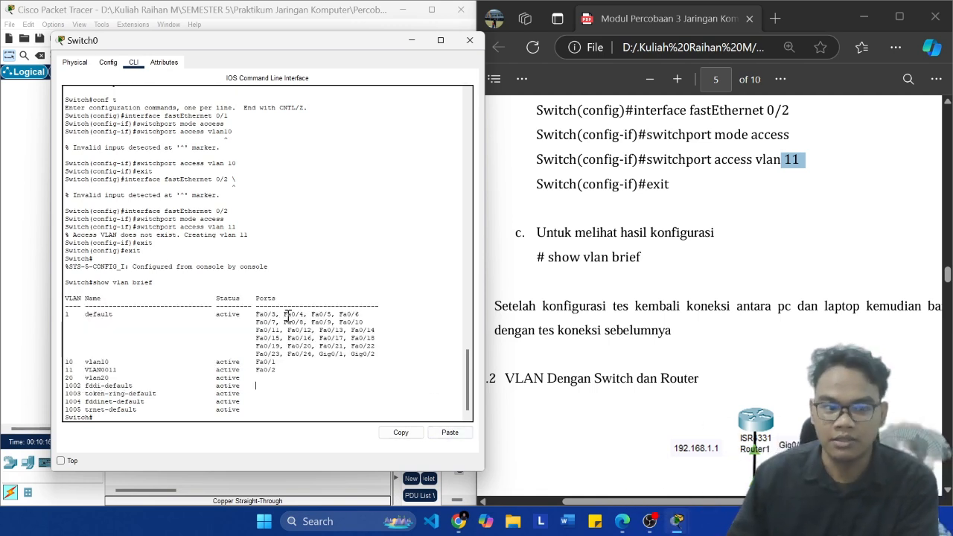
scroll(470, 330, down, 1)
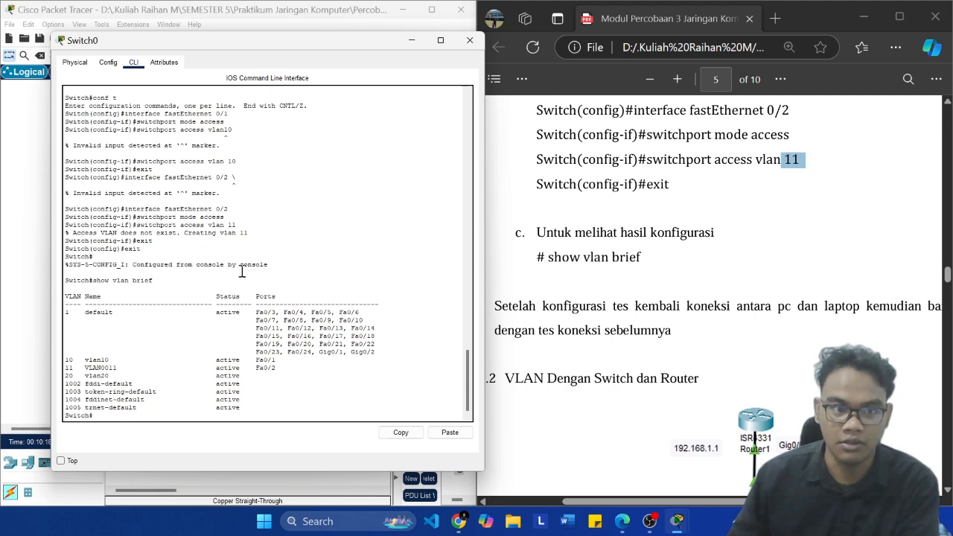
Step: Read the module's instruction to retest the PC-laptop connection and the section on VLANs with a switch and router that follows
scroll(752, 372, down, 2)
ctrl+scroll(750, 371, down, 1)
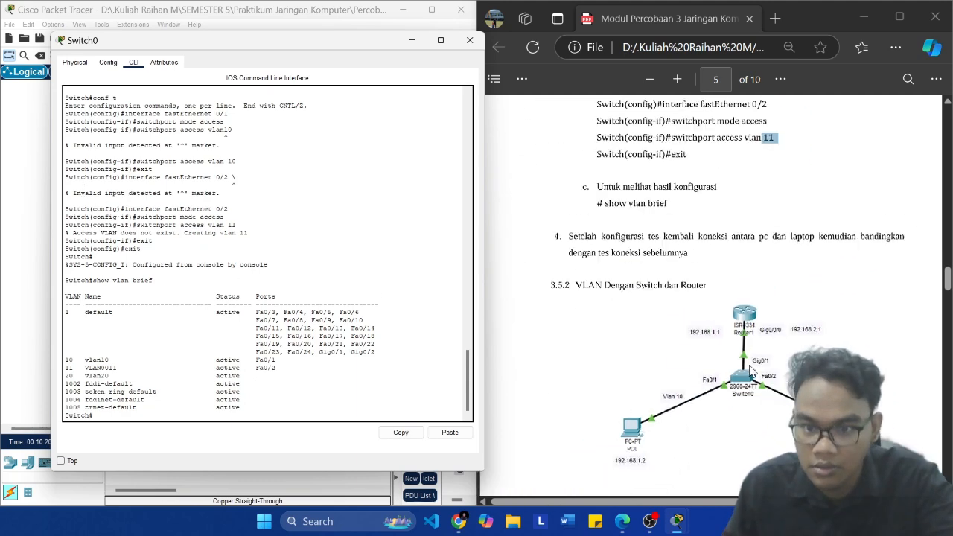
scroll(752, 370, down, 10)
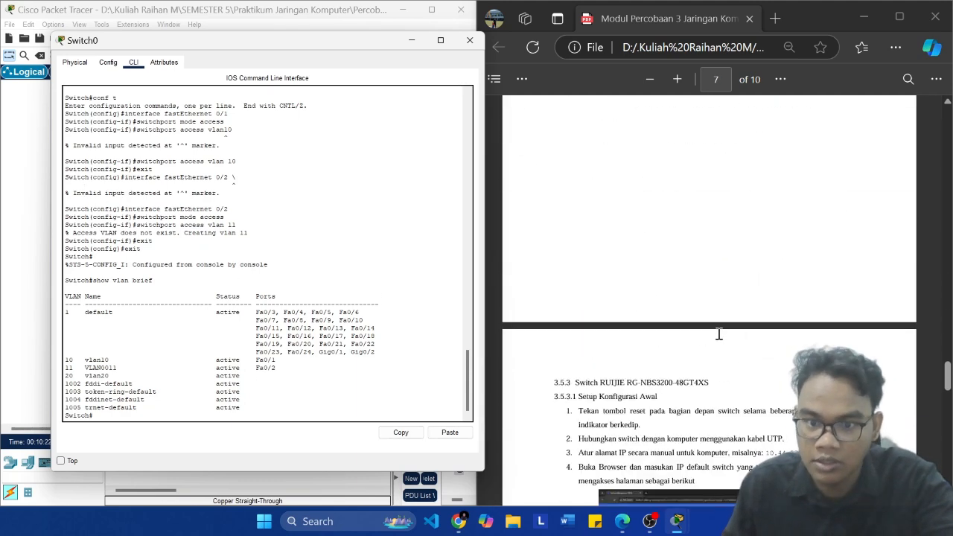
scroll(718, 334, up, 10)
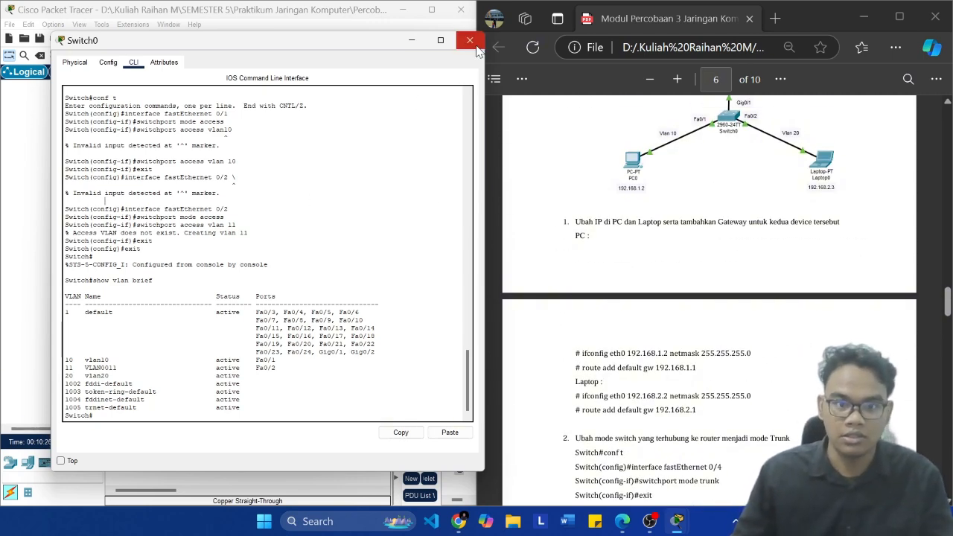
scroll(666, 224, up, 5)
scroll(666, 223, down, 2)
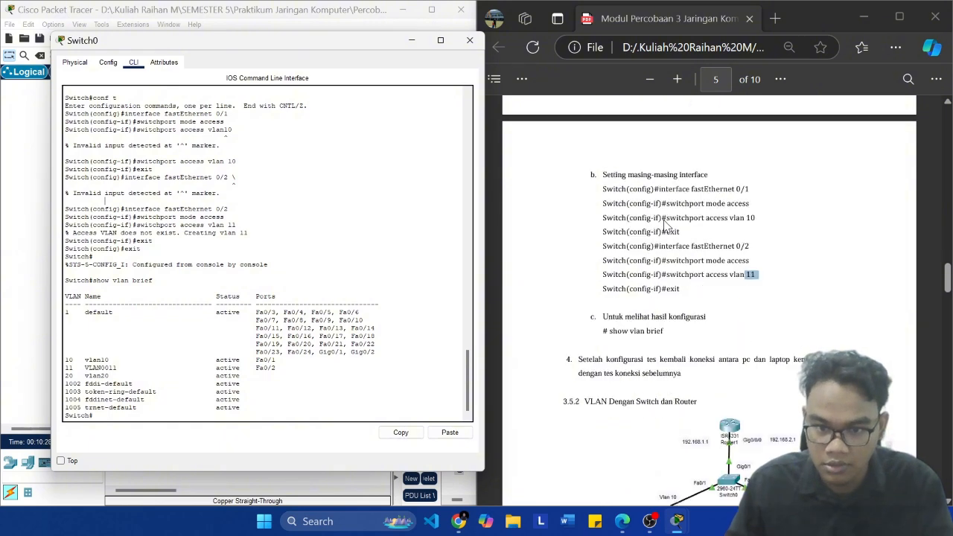
scroll(667, 223, down, 2)
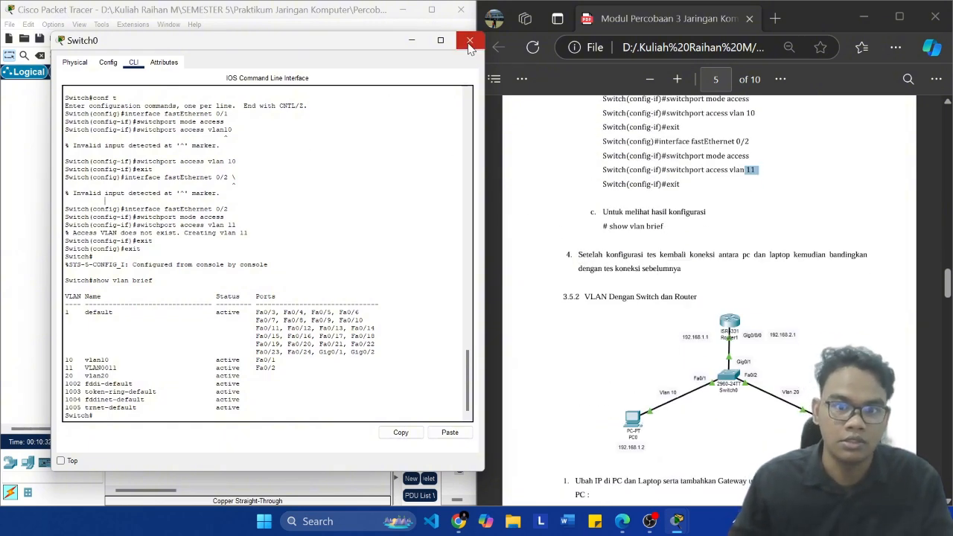
click(706, 270)
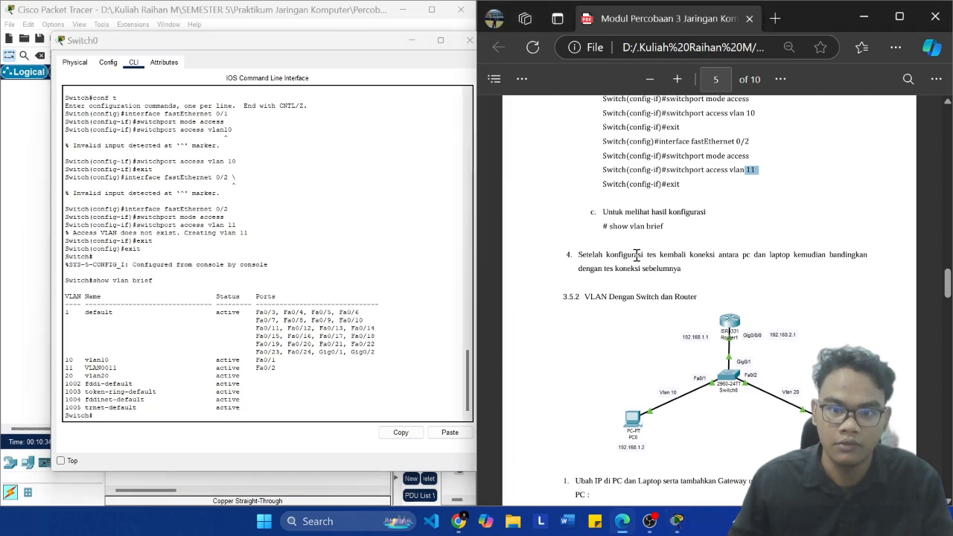
click(363, 249)
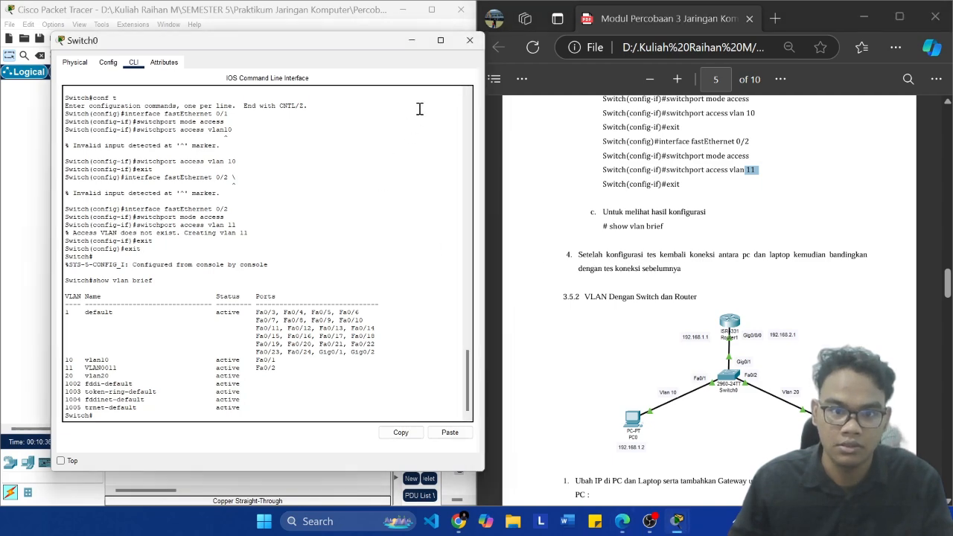
Step: Save the topology with Switch0's window closed, and send a simple PDU from PC0 to Laptop0
click(470, 40)
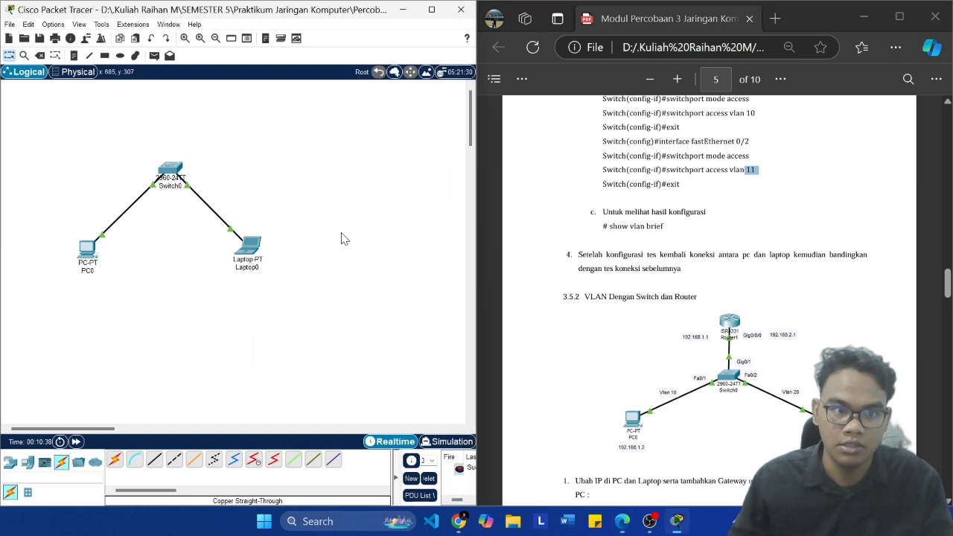
key(ctrl+s)
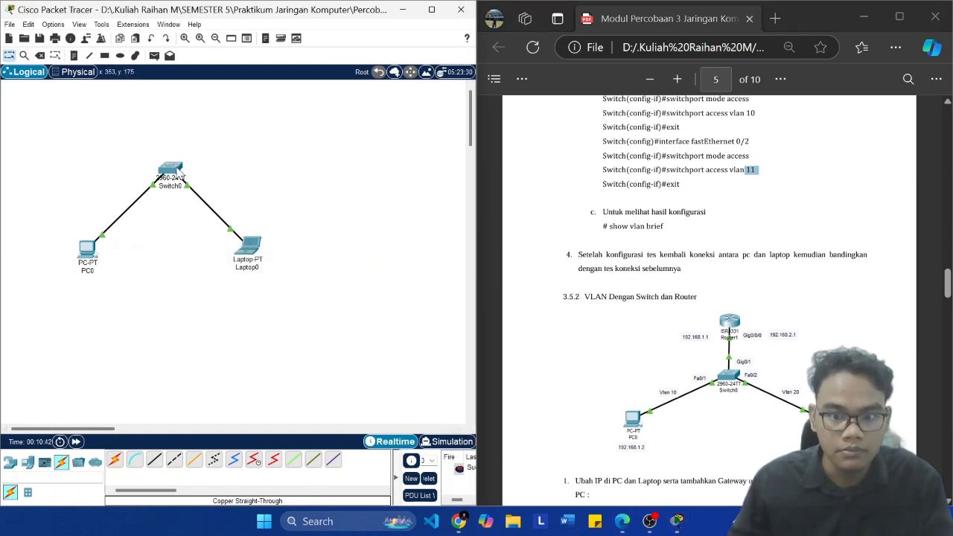
click(154, 56)
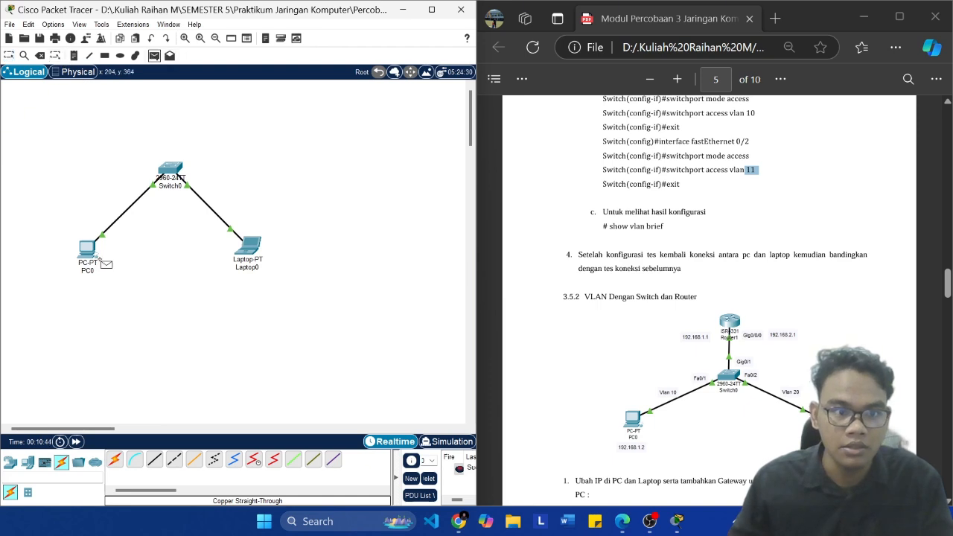
click(248, 252)
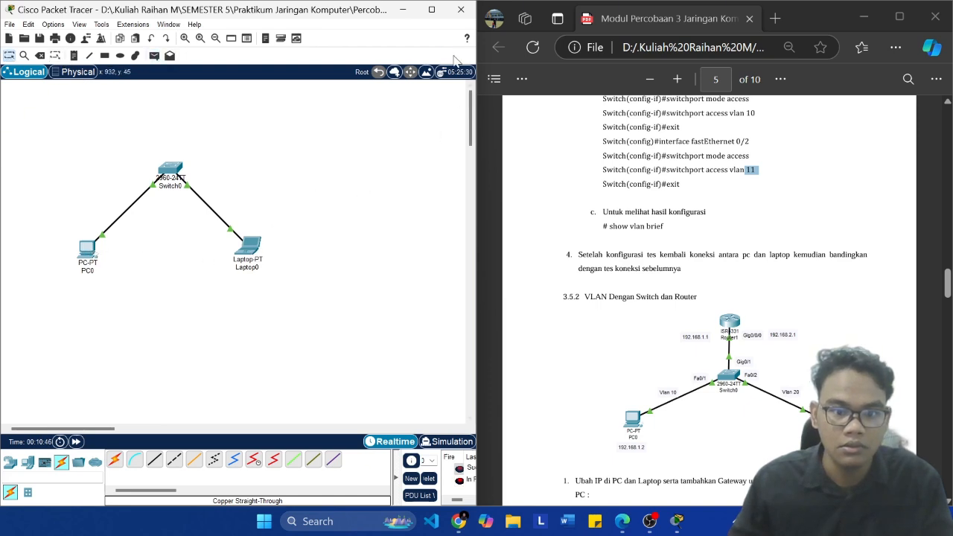
Step: Maximize the workspace and retest connectivity with simple PDUs from PC0 to Laptop0 and from Laptop0 to PC0
click(431, 9)
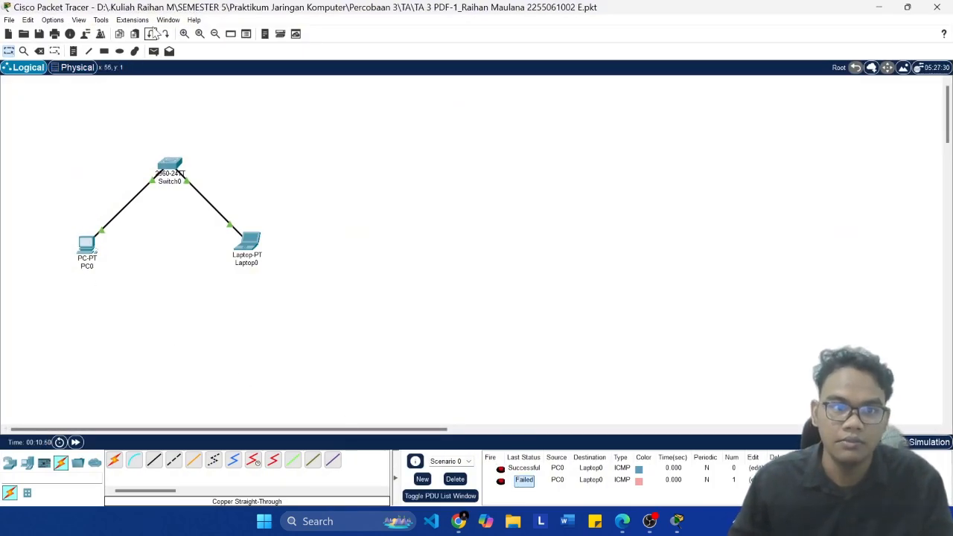
click(153, 50)
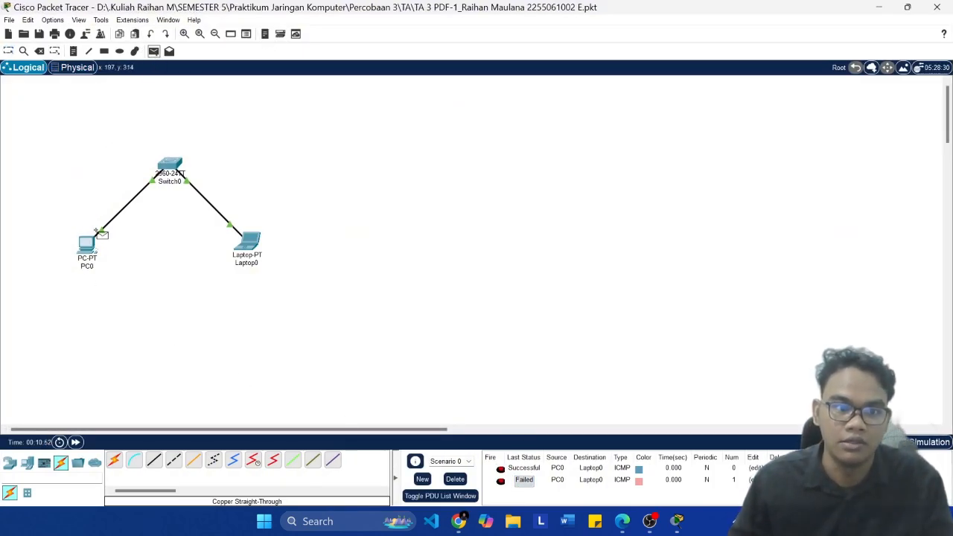
click(90, 247)
click(259, 251)
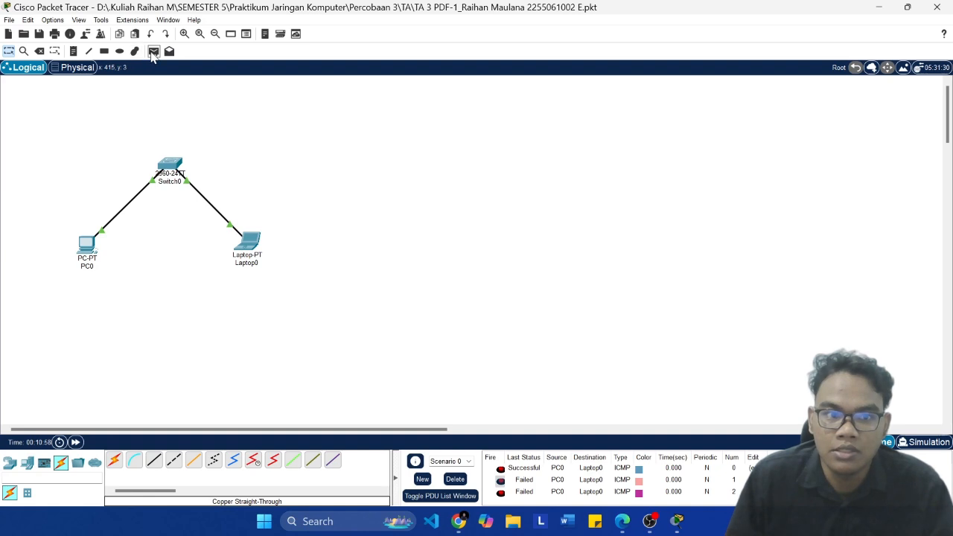
click(154, 51)
click(257, 252)
click(87, 253)
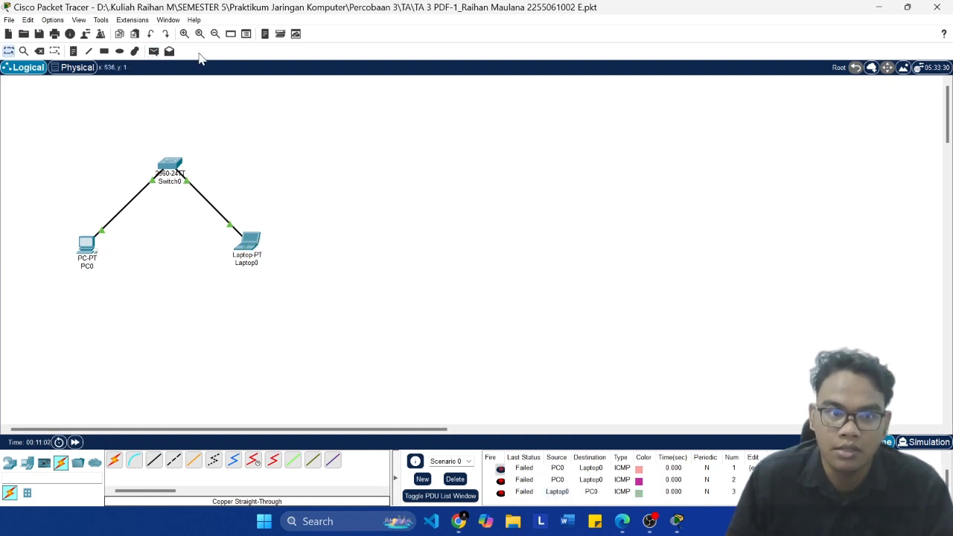
Step: Try to send a simple PDU from PC0 to Switch0
click(136, 51)
click(586, 8)
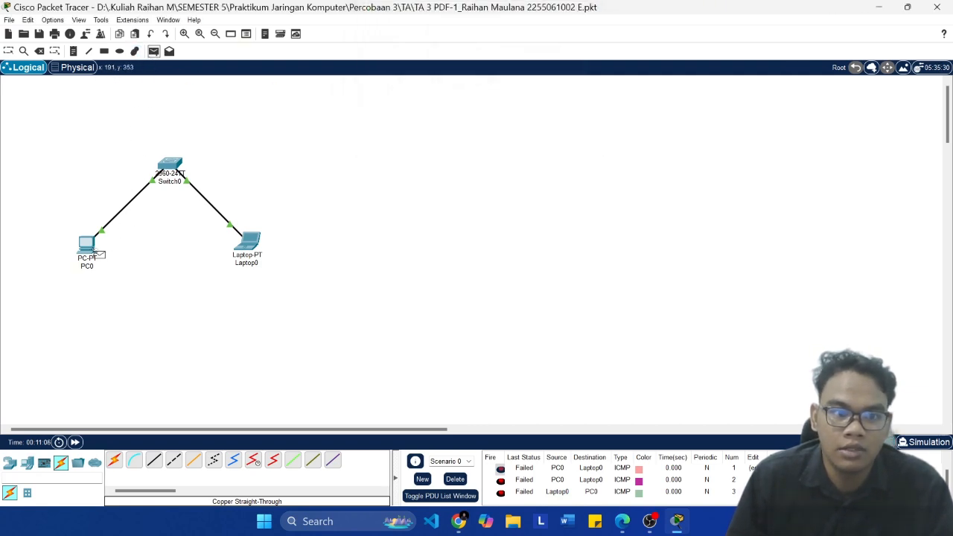
click(88, 248)
click(170, 165)
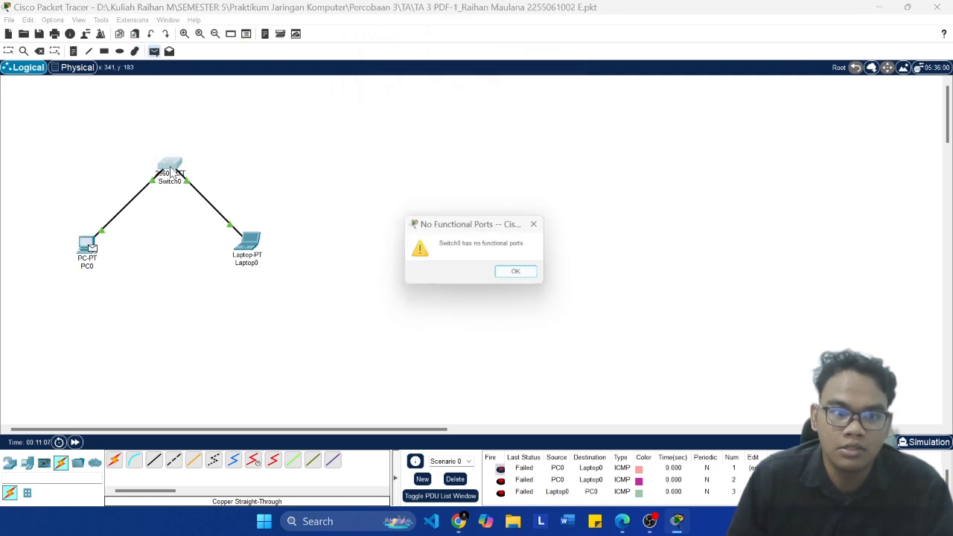
click(522, 274)
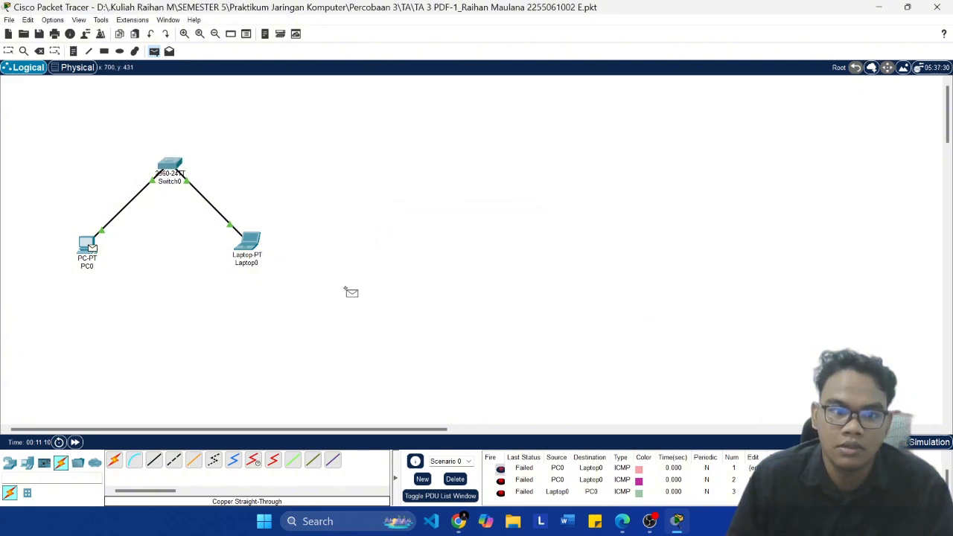
Step: Save the topology file and open a second, blank Packet Tracer workspace beside the module
key(ctrl+s)
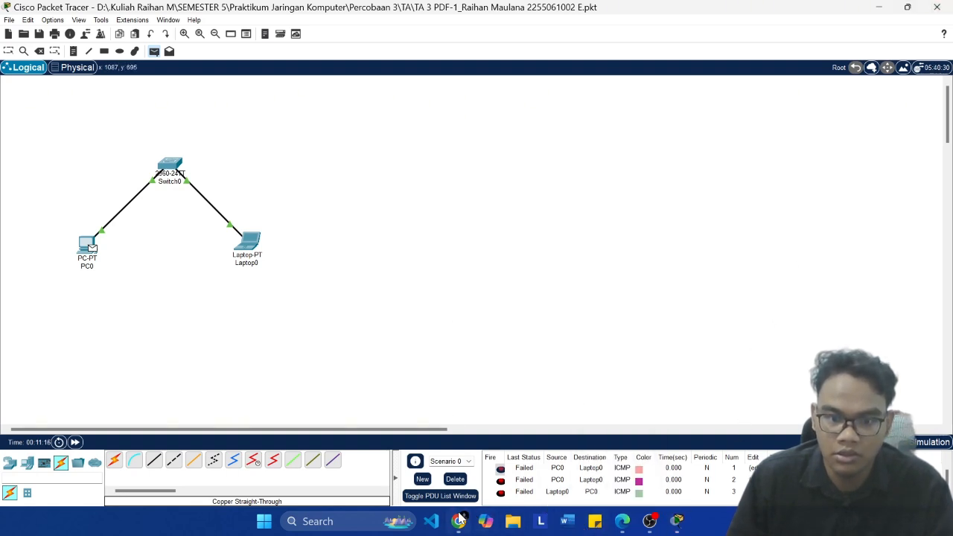
click(353, 519)
text(pack)
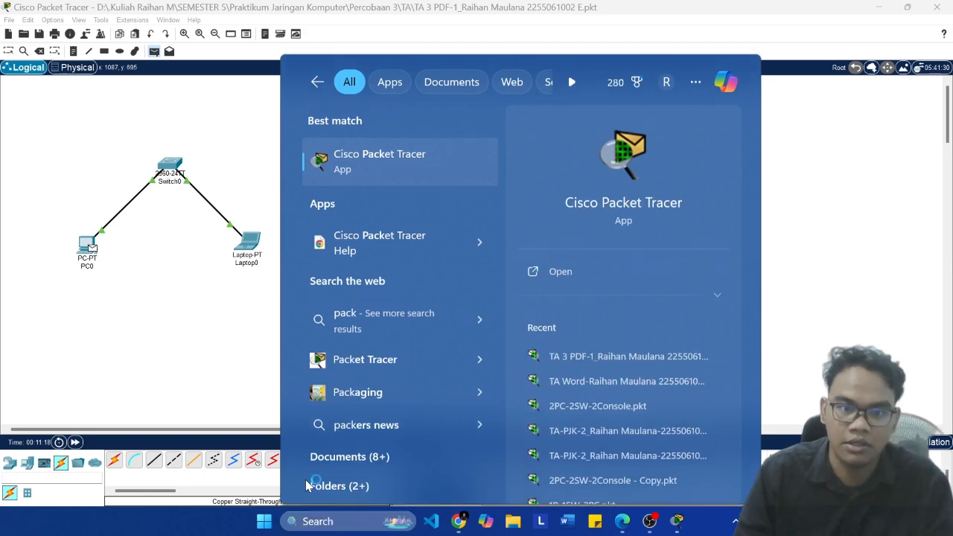
key(Escape)
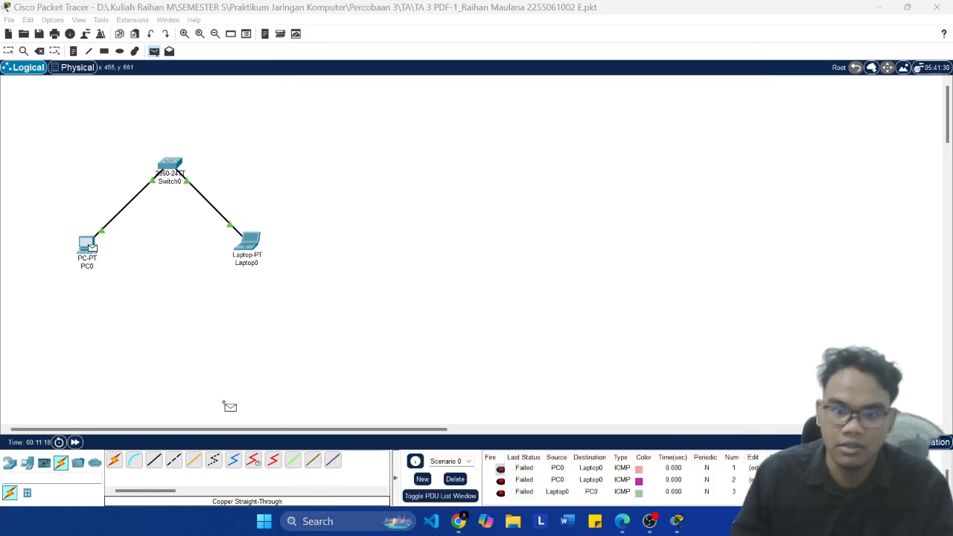
click(622, 522)
scroll(624, 377, down, 4)
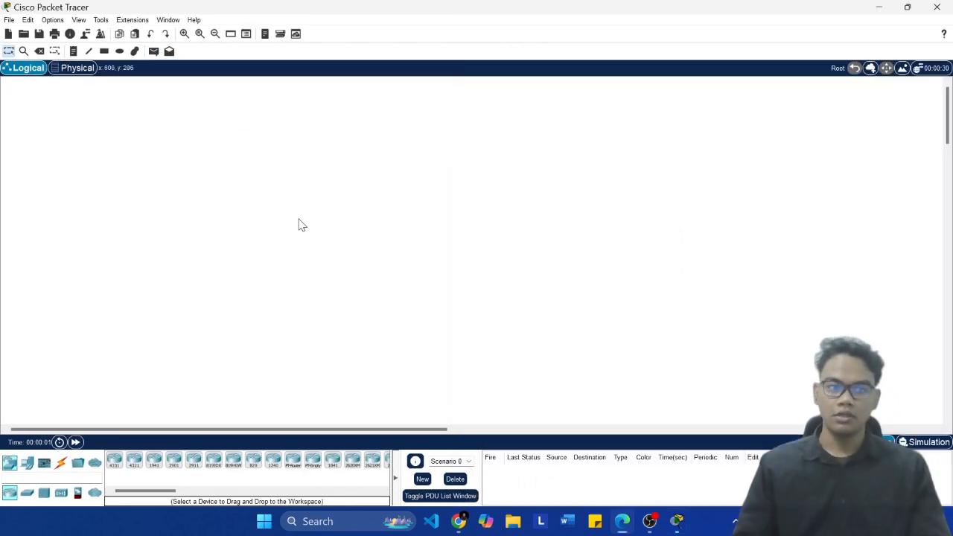
key(super+Left)
Step: Examine the devices, ports and IP addresses in the module's section 3.5.2 topology with a switch and router
scroll(618, 345, down, 2)
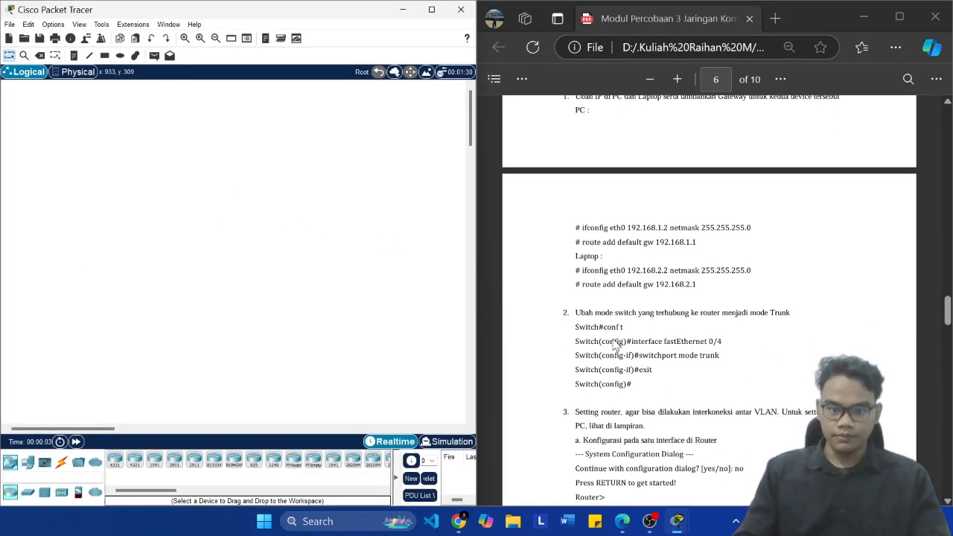
scroll(706, 353, up, 2)
scroll(757, 318, up, 3)
ctrl+scroll(759, 318, up, 4)
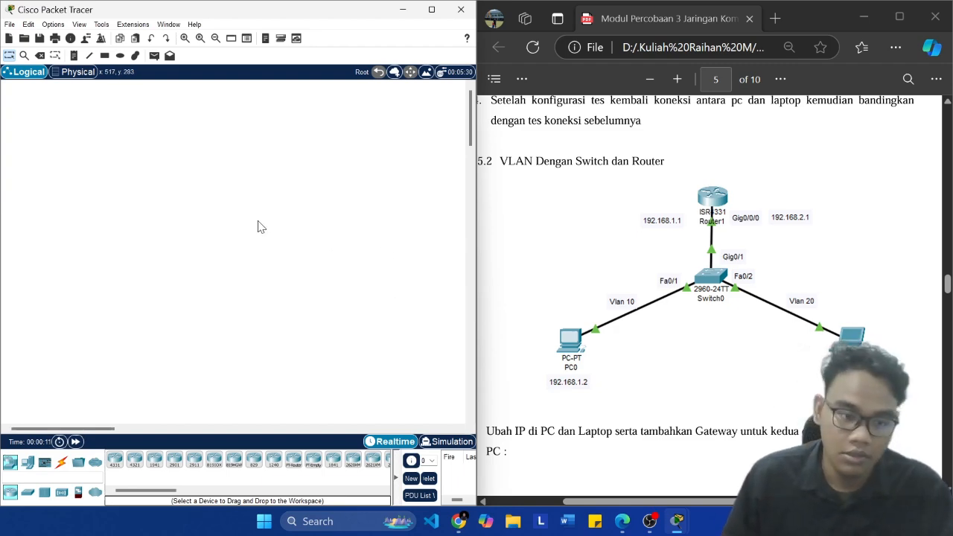
click(676, 523)
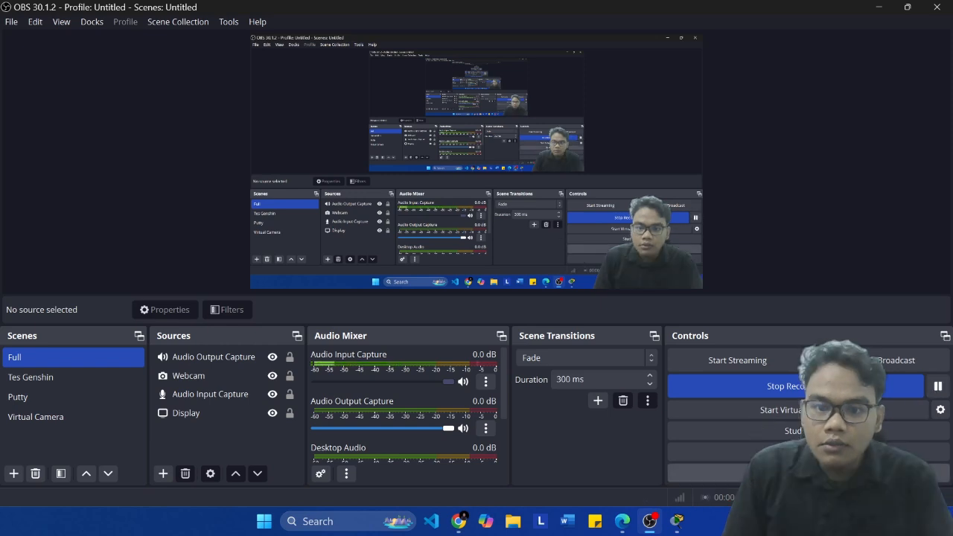
mouse_move(676, 521)
click(625, 458)
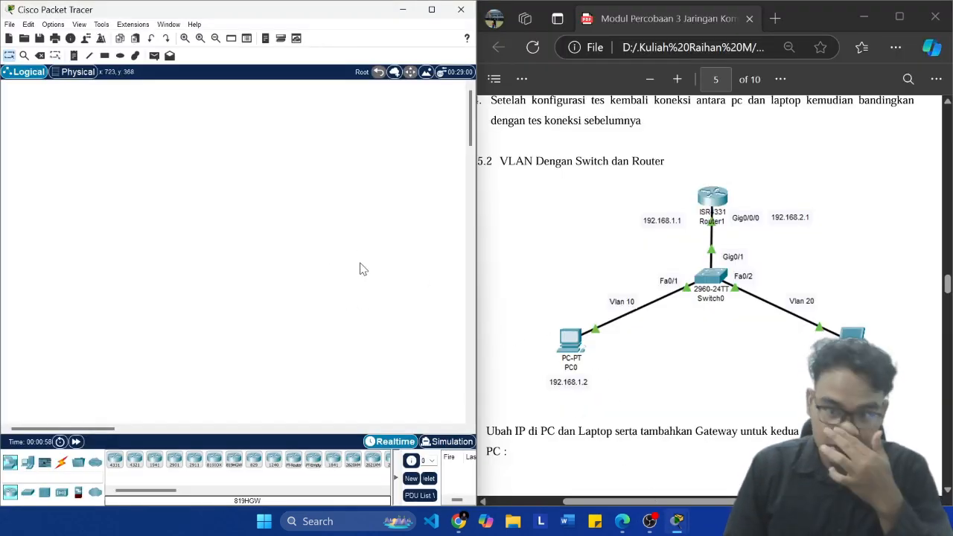
Step: Place a PC, a laptop, a 2960 switch between them and an ISR4331 router above the switch
click(28, 463)
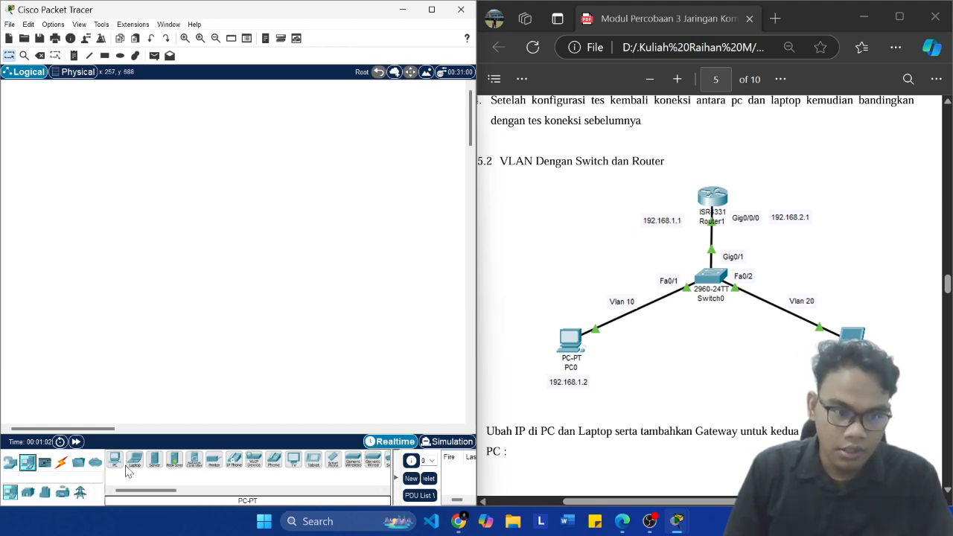
drag(115, 460, 107, 271)
drag(142, 456, 283, 285)
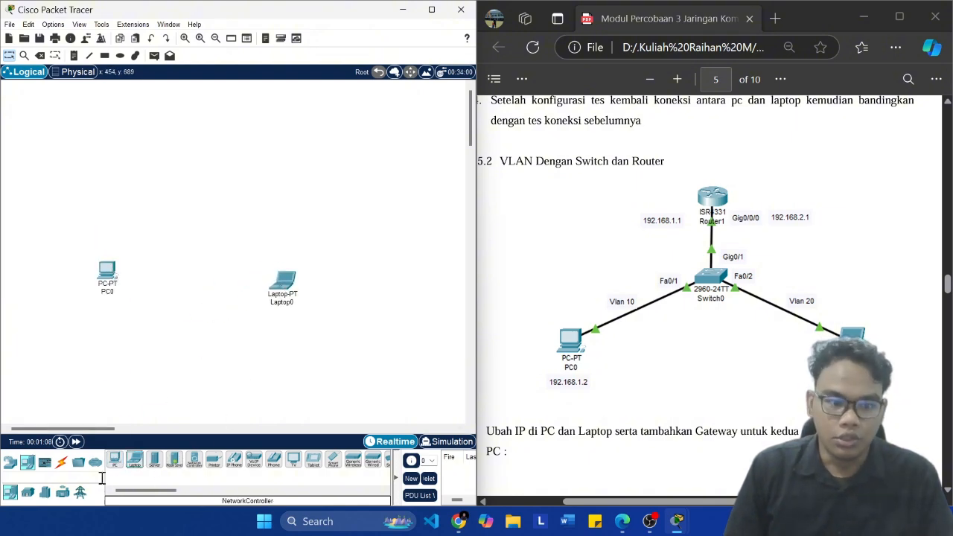
click(9, 462)
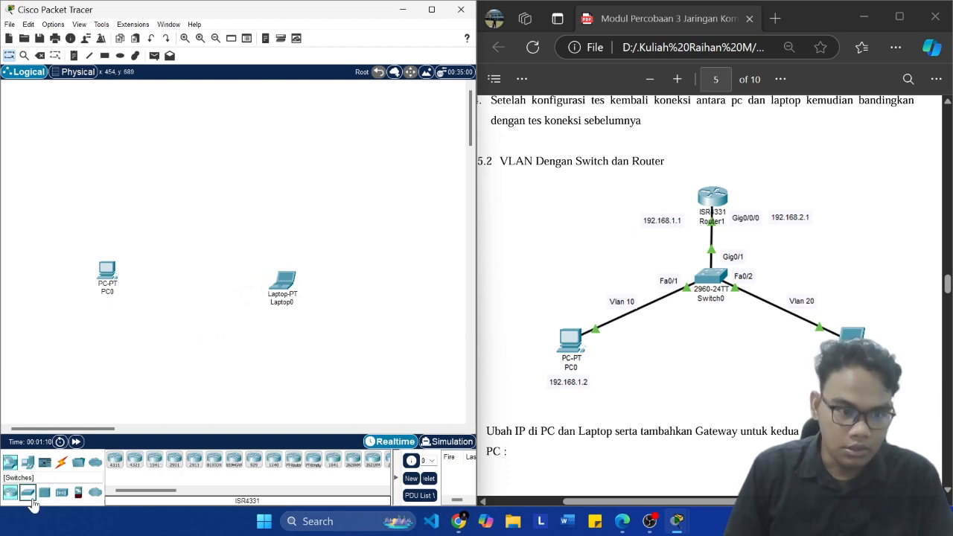
click(27, 492)
drag(116, 460, 193, 245)
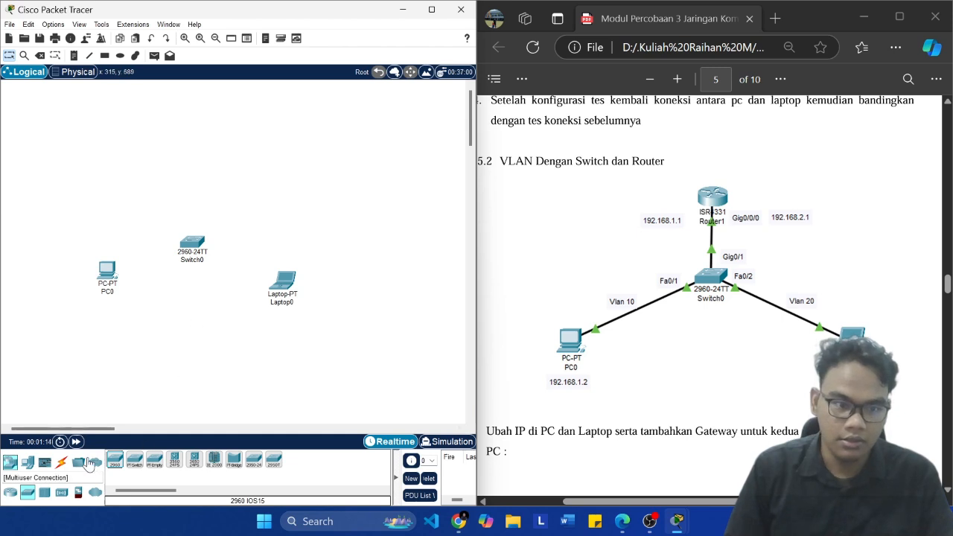
click(10, 493)
drag(116, 460, 198, 168)
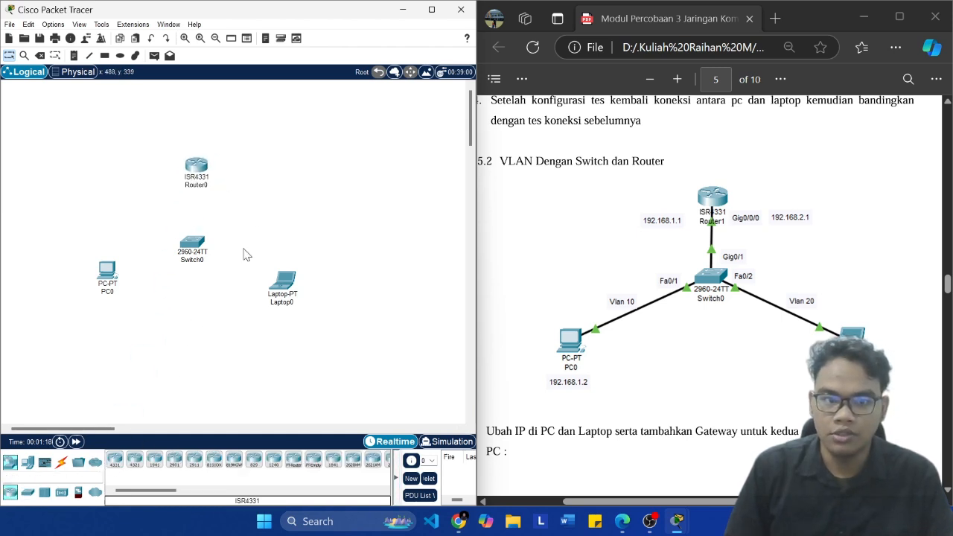
Step: Connect PC0's FastEthernet0 port to Switch0's FastEthernet0/1 port with a copper straight-through cable
click(59, 463)
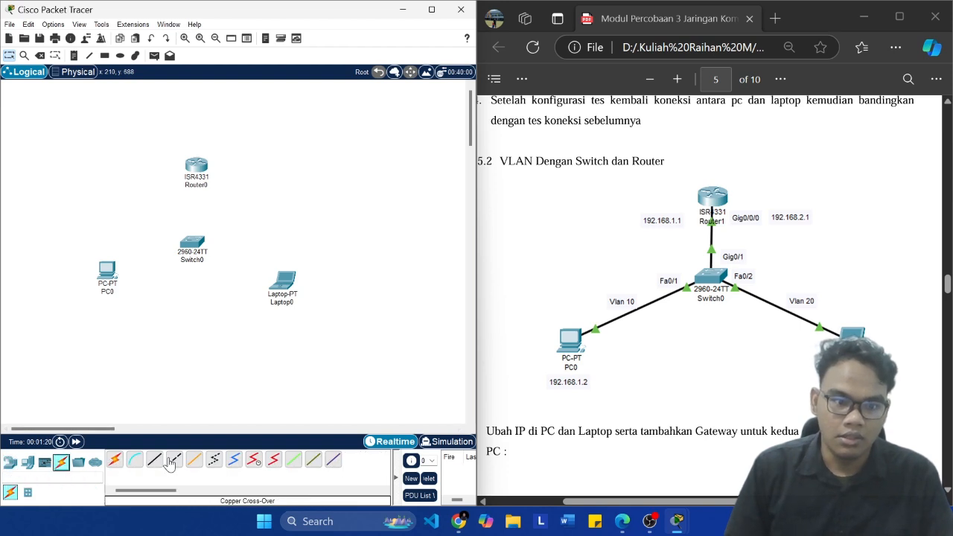
click(174, 459)
click(109, 274)
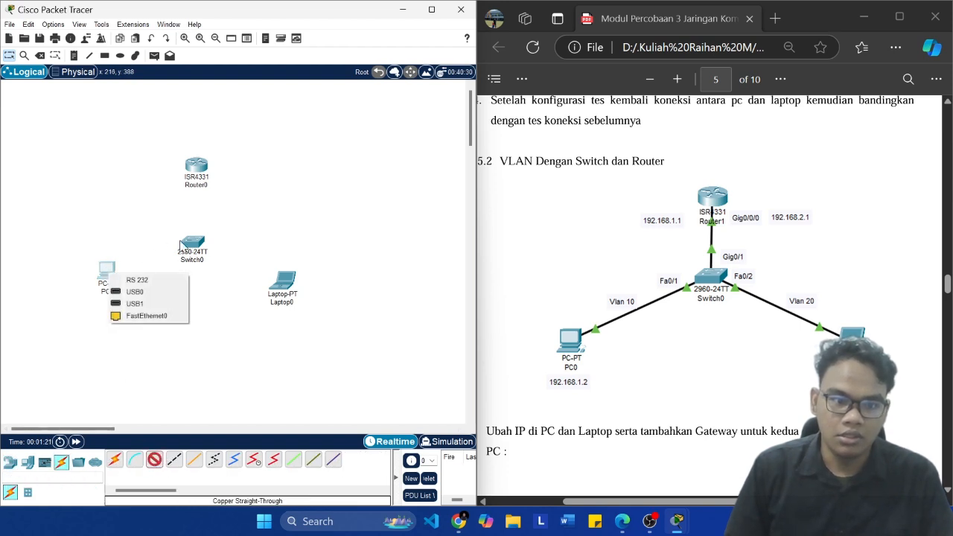
click(153, 316)
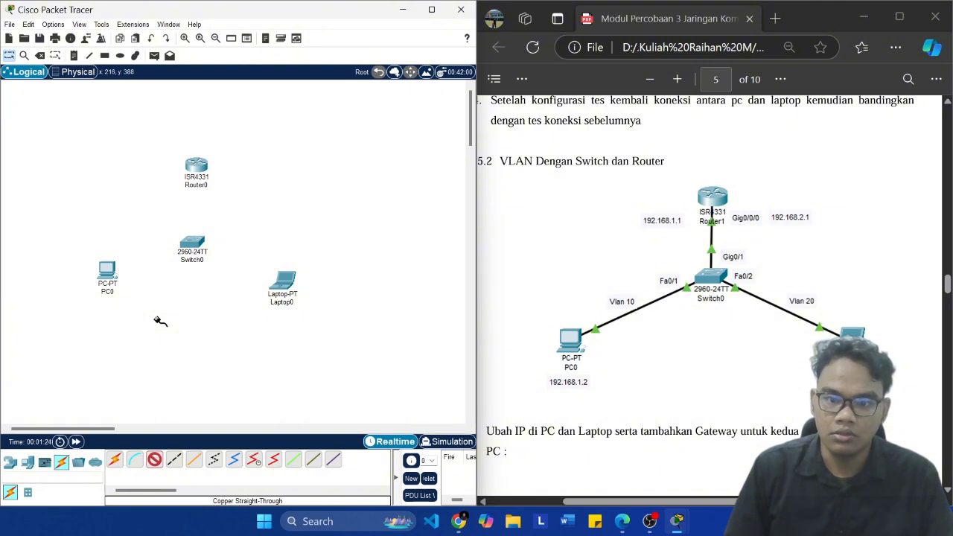
click(192, 246)
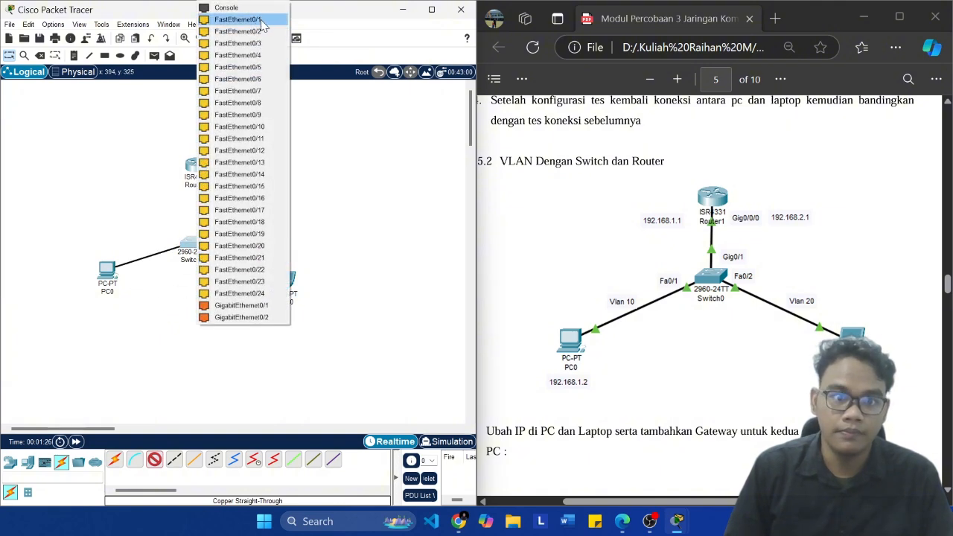
click(263, 22)
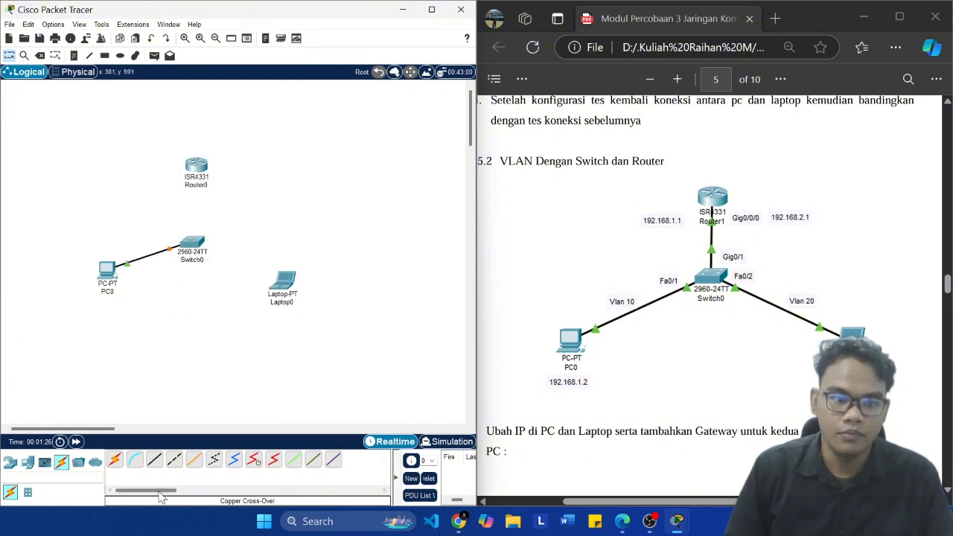
Step: Connect Laptop0 to Switch0's FastEthernet0/2 port with a copper straight-through cable
click(279, 285)
click(309, 328)
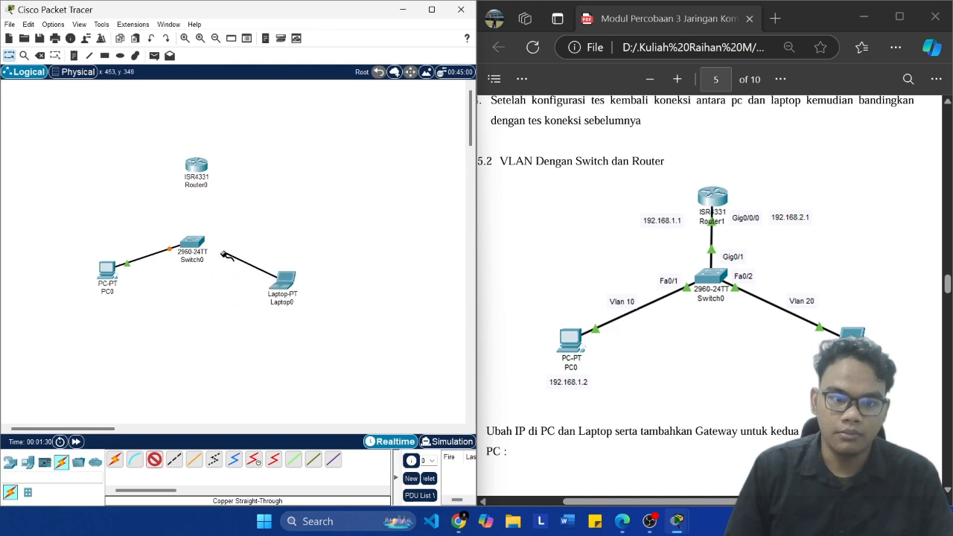
click(192, 244)
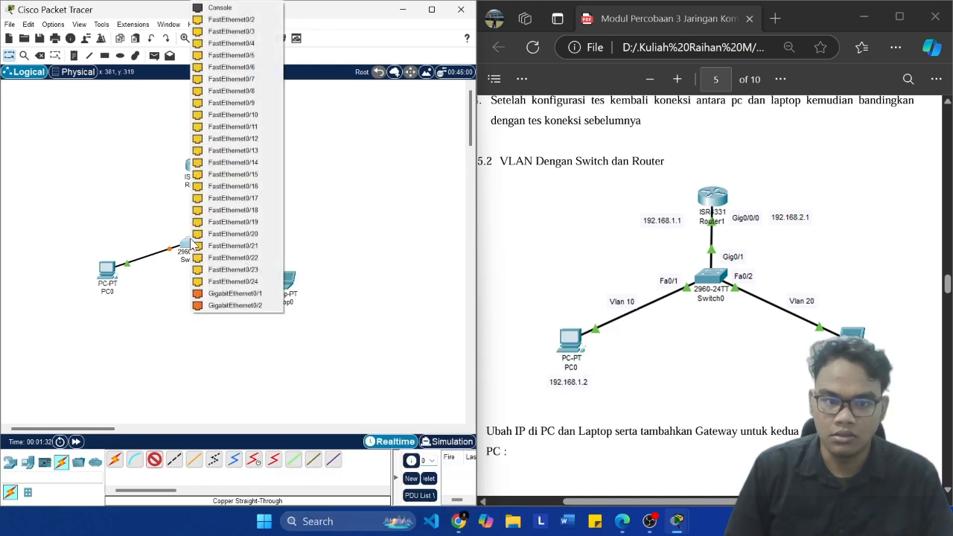
click(261, 23)
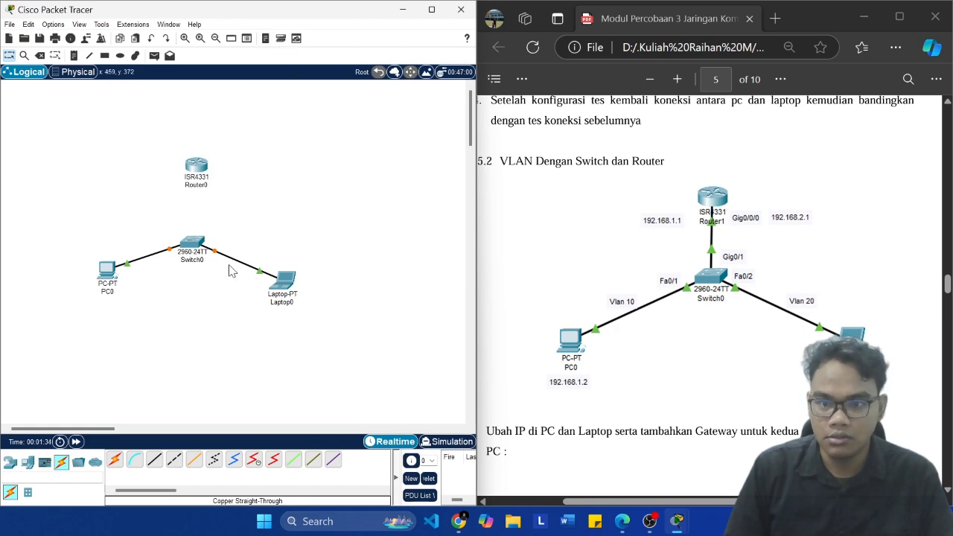
Step: Connect Switch0's GigabitEthernet0/1 port to Router0's GigabitEthernet0/0/0 port with a copper straight-through cable
click(154, 460)
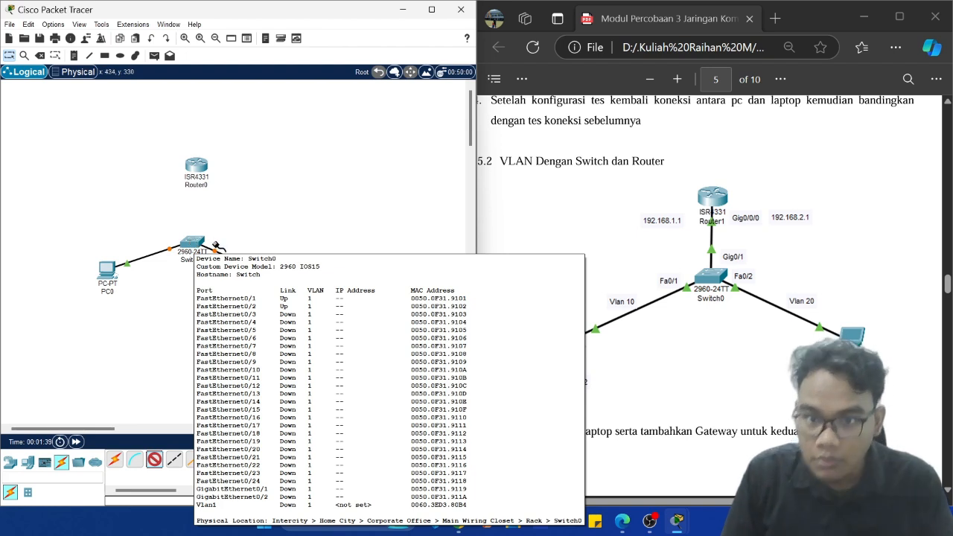
click(195, 240)
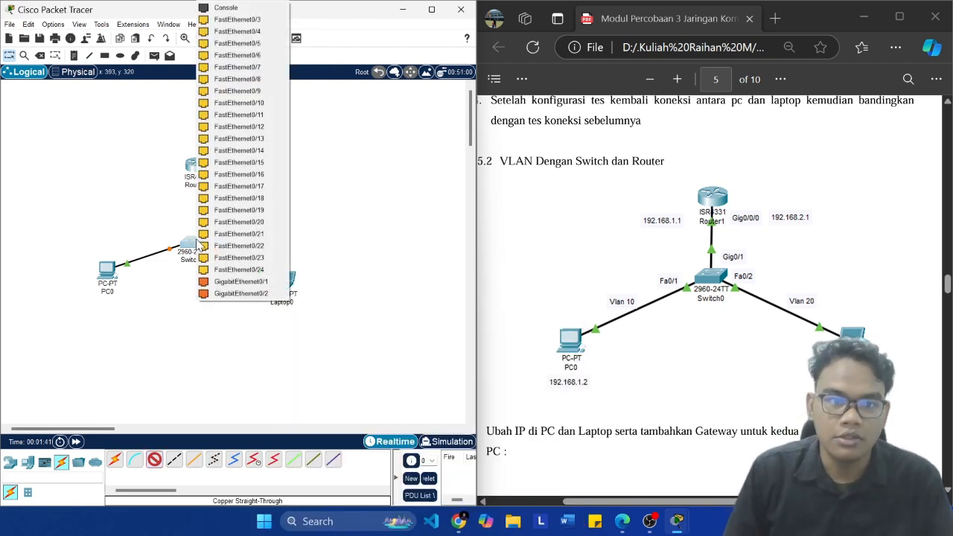
click(250, 283)
click(200, 167)
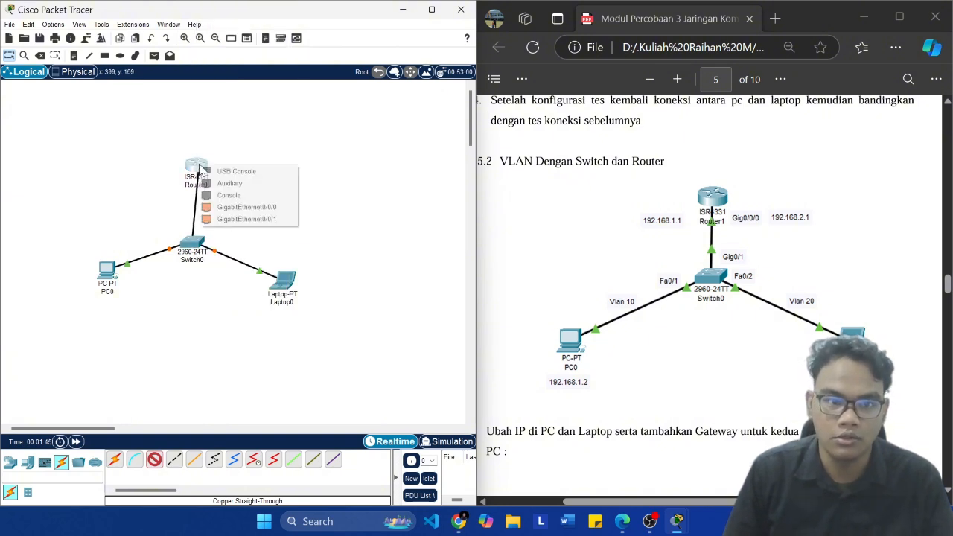
click(245, 209)
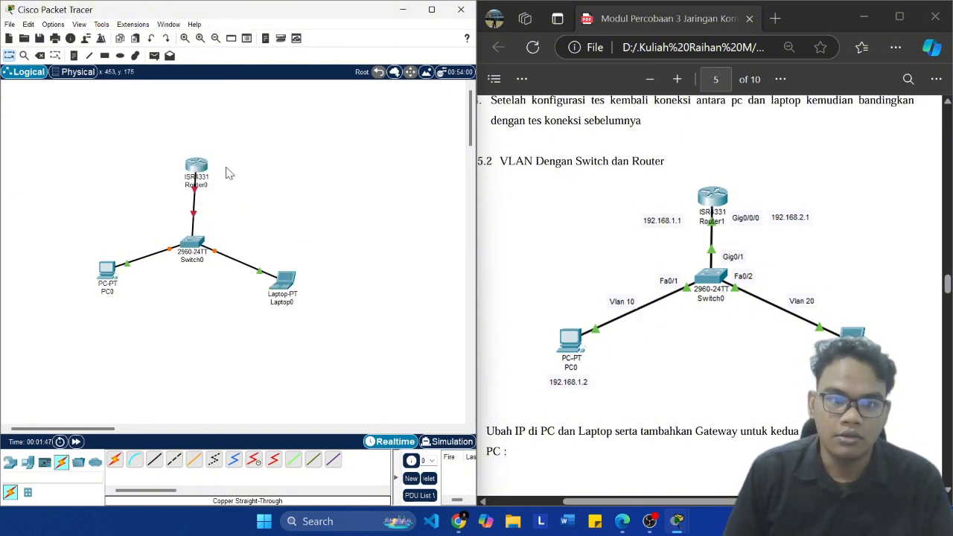
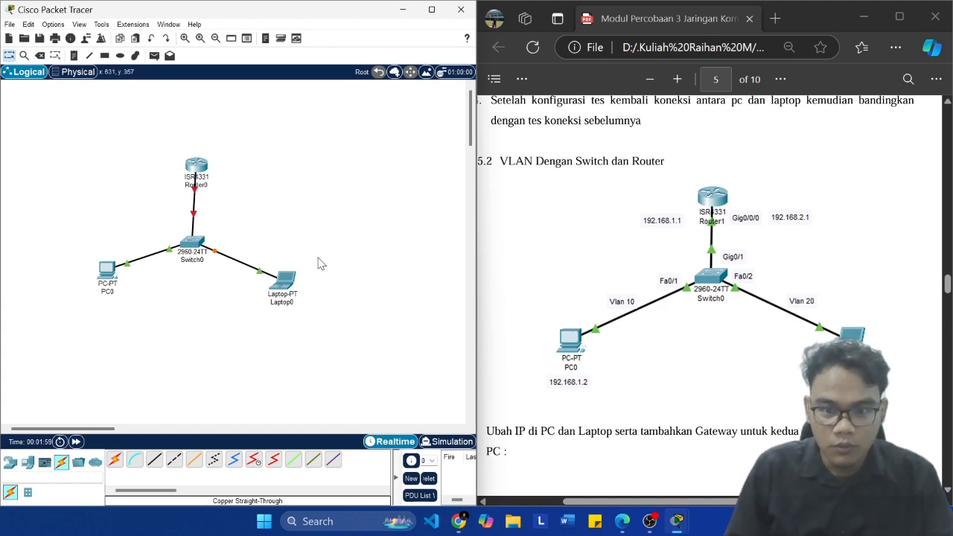
Step: Set PC0's FastEthernet0 to the static IPv4 address 192.168.1.2 with subnet mask 255.255.255.0
click(104, 272)
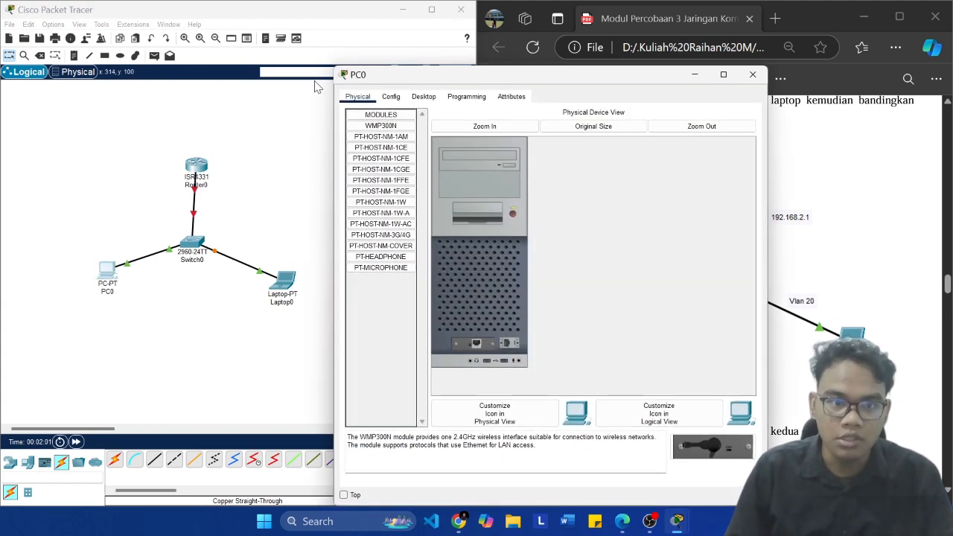
click(391, 96)
drag(471, 74, 180, 43)
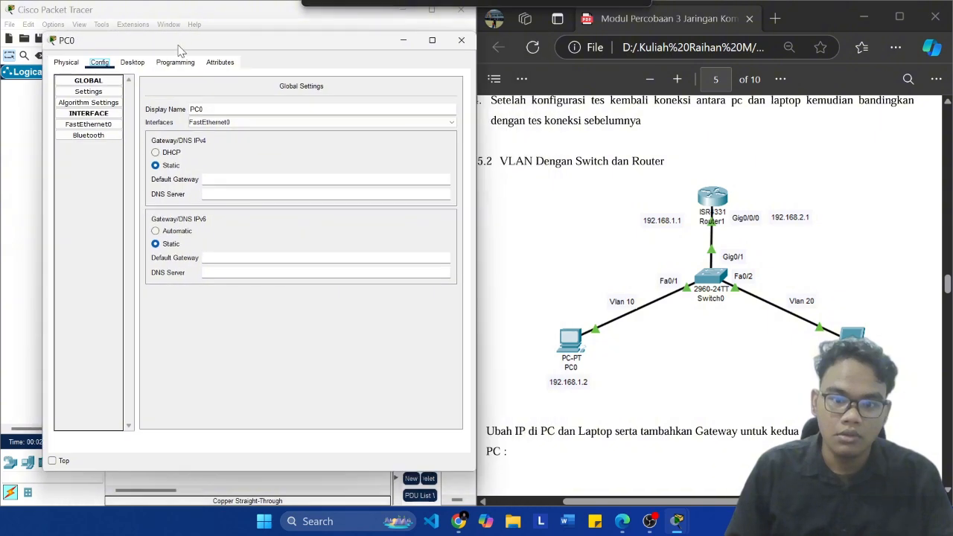
click(89, 125)
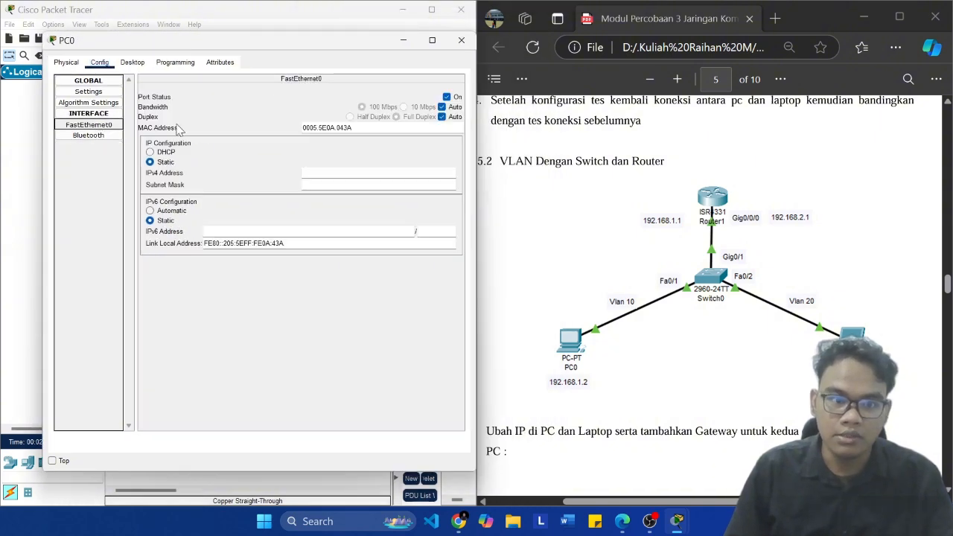
click(344, 175)
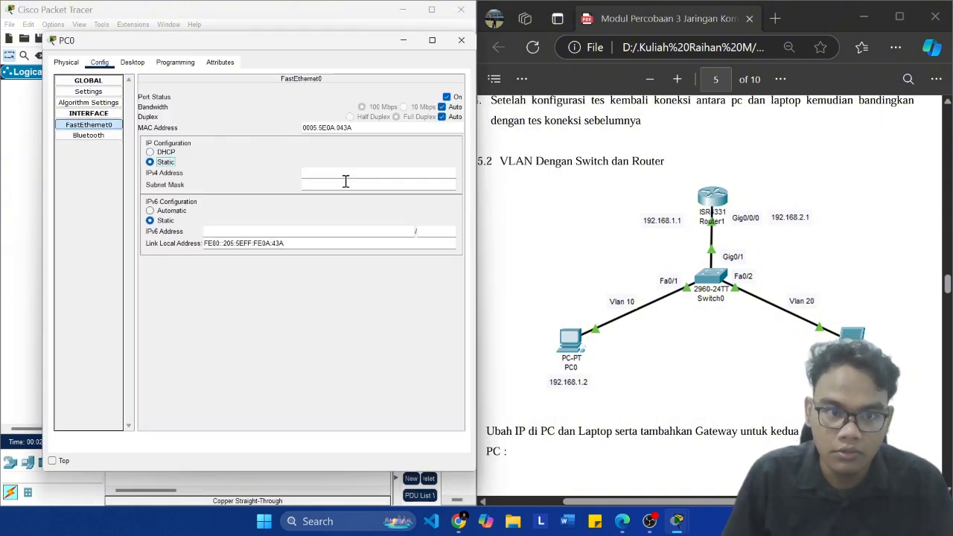
click(307, 172)
text(192.168.1.2)
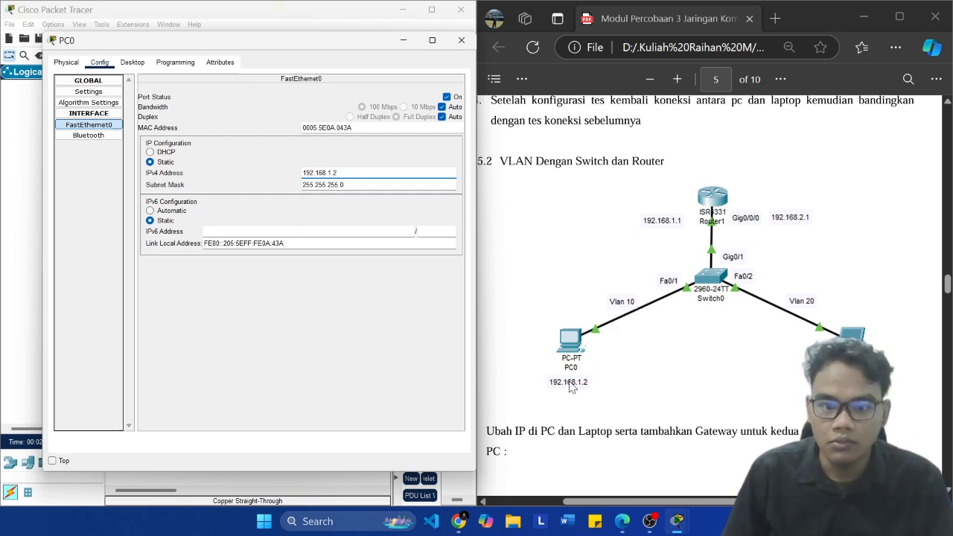
click(21, 328)
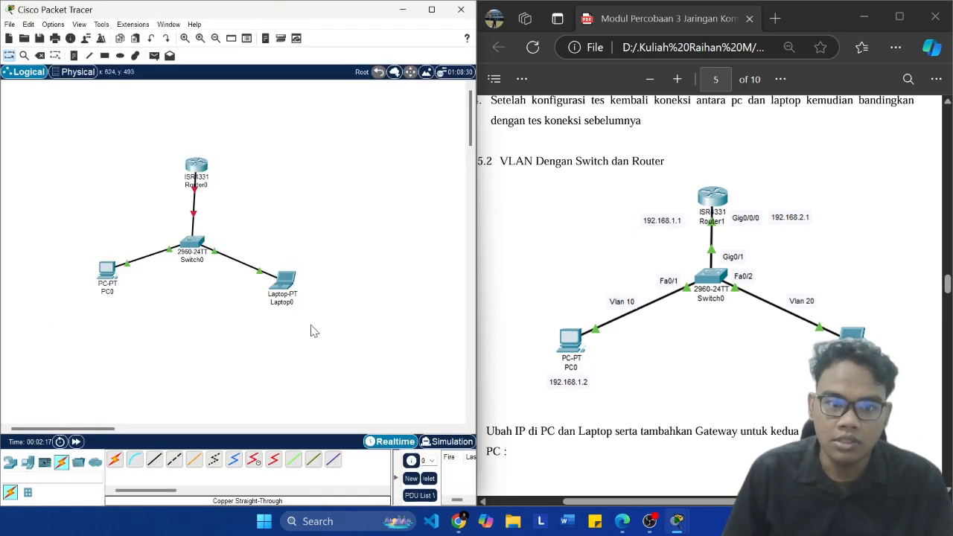
Step: Set Laptop0's FastEthernet0 to the static IPv4 address 192.168.2.3 with subnet mask 255.255.255.0
click(295, 286)
click(424, 96)
click(391, 96)
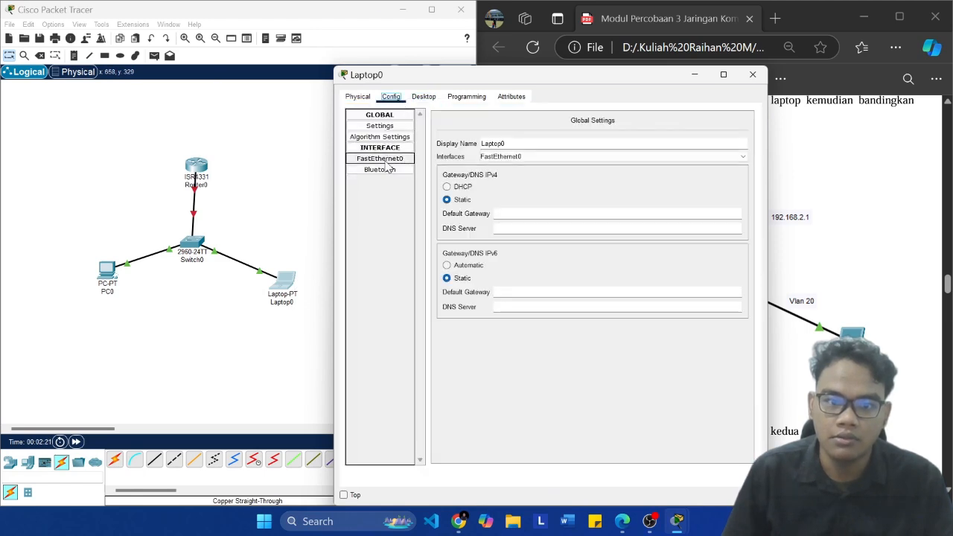
click(381, 159)
click(621, 207)
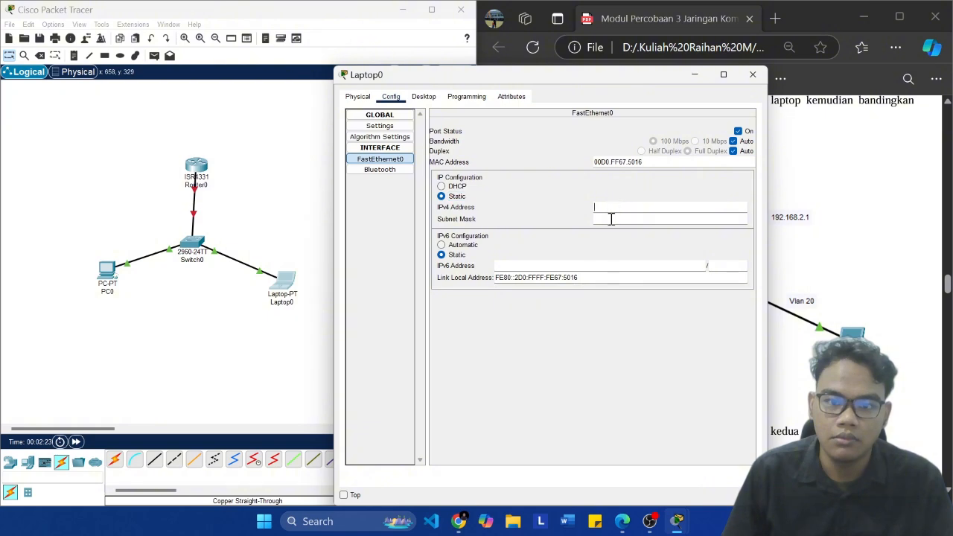
text(192)
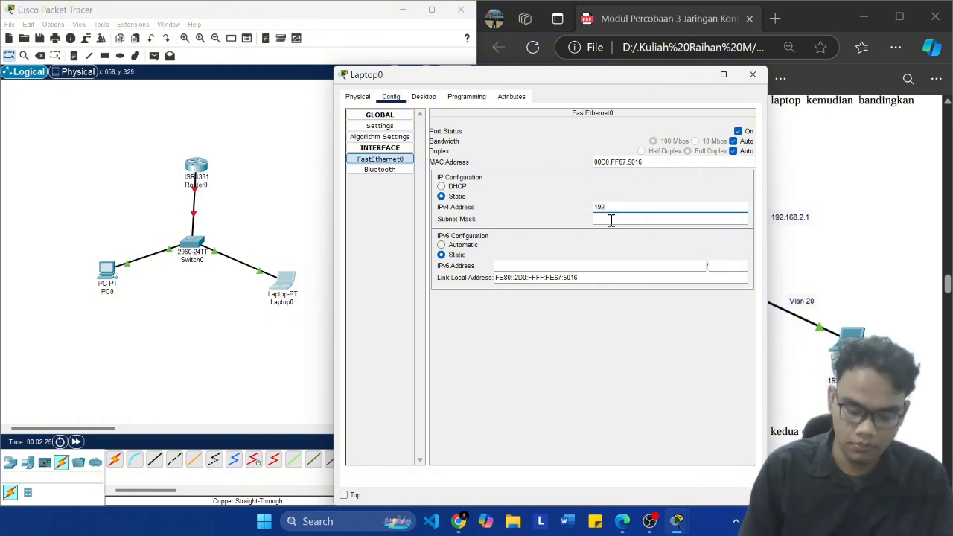
text(.168.1)
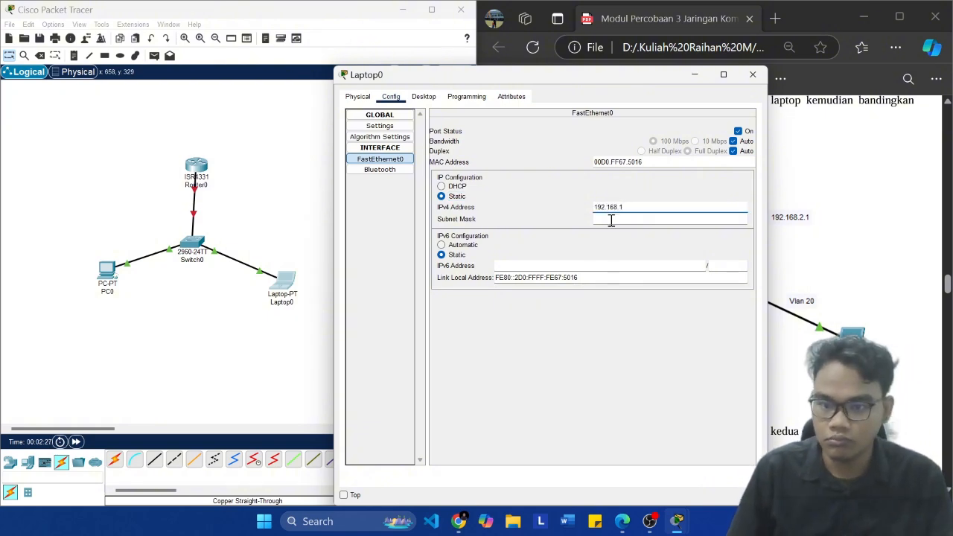
key(BackSpace)
text(2.3)
key(Return)
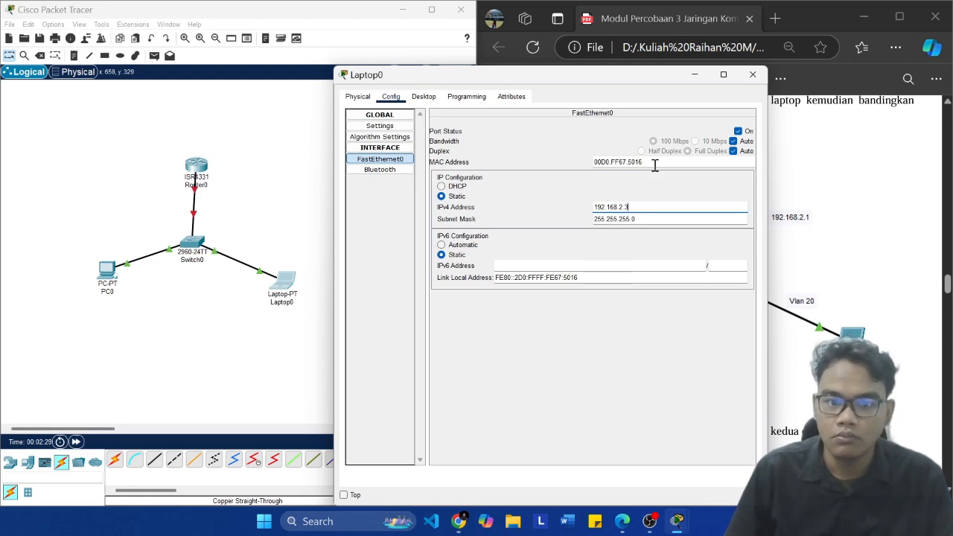
click(753, 74)
Step: Save the topology in the TA folder of Percobaan 3, reusing the existing TA 3 PDF file name with its number changed to 3.5.2
key(ctrl+s)
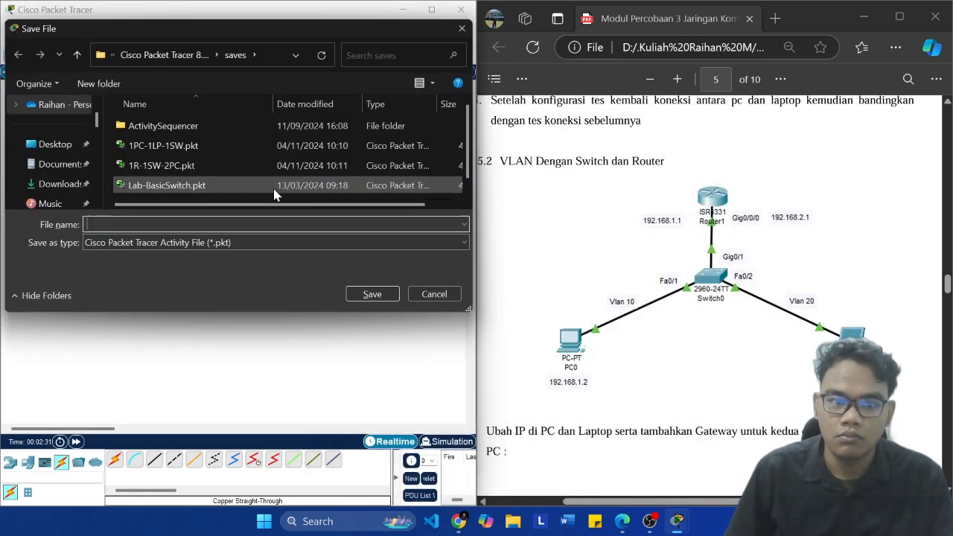
scroll(64, 164, down, 3)
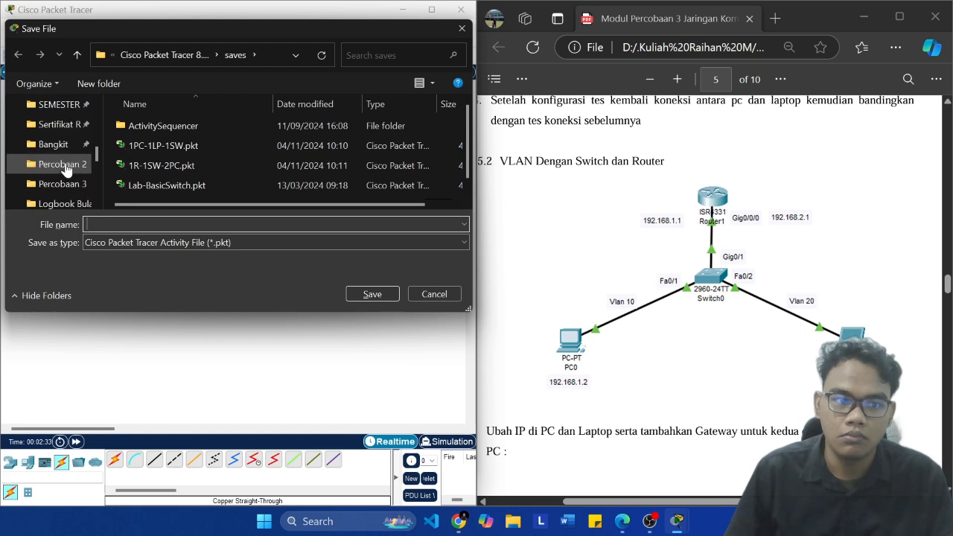
click(63, 184)
double_click(138, 126)
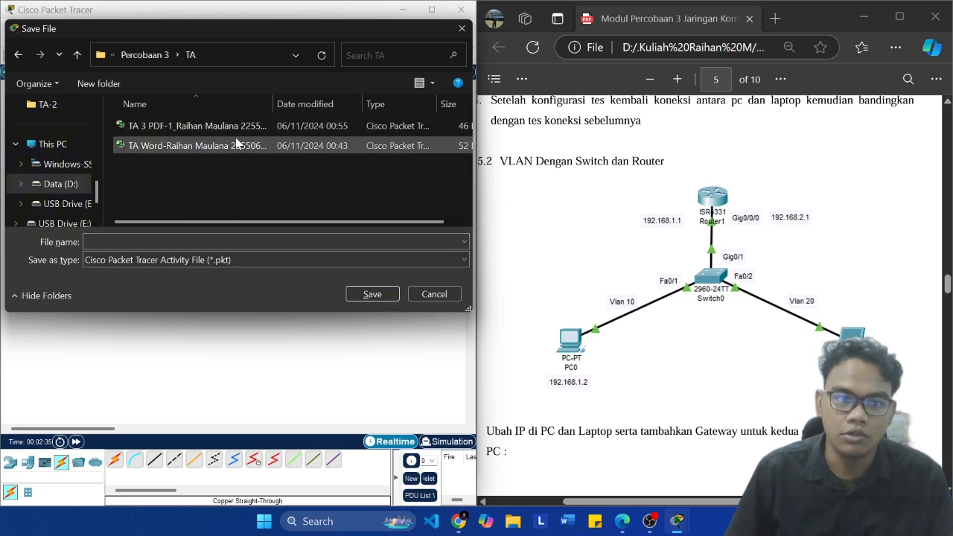
click(193, 126)
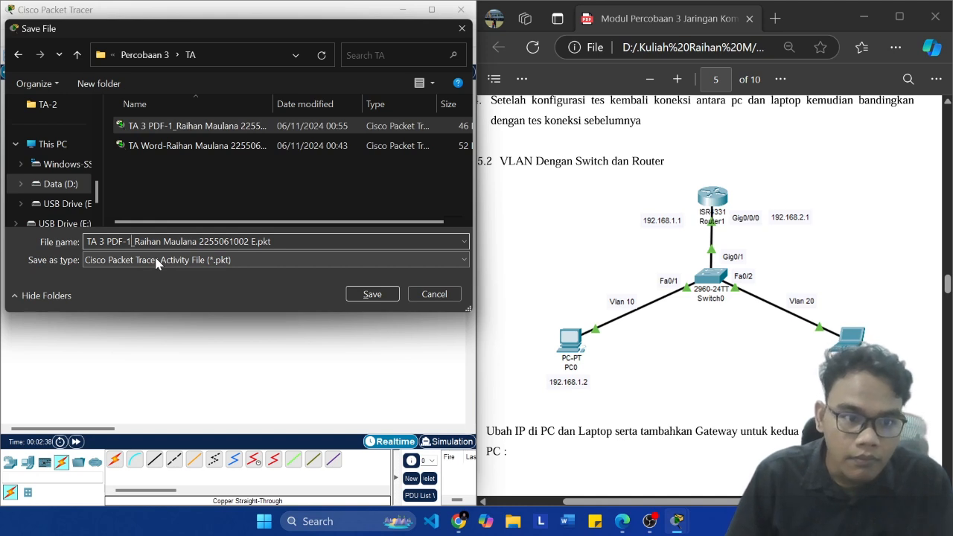
key(BackSpace)
text(3)
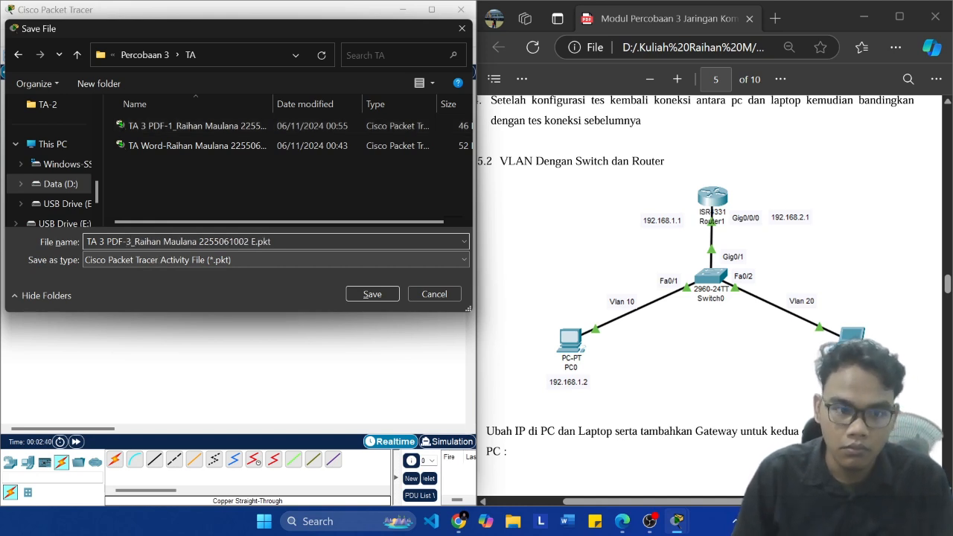
text(.5.2)
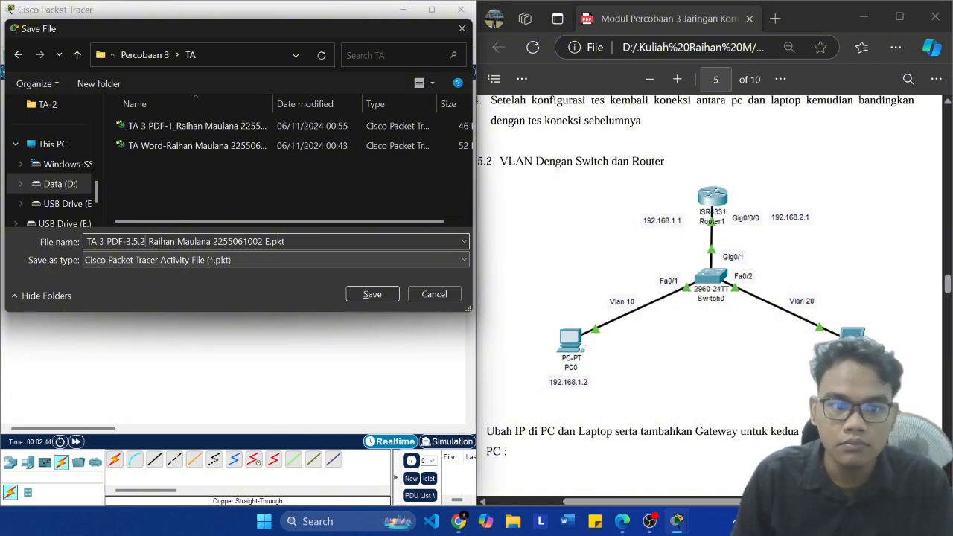
key(Return)
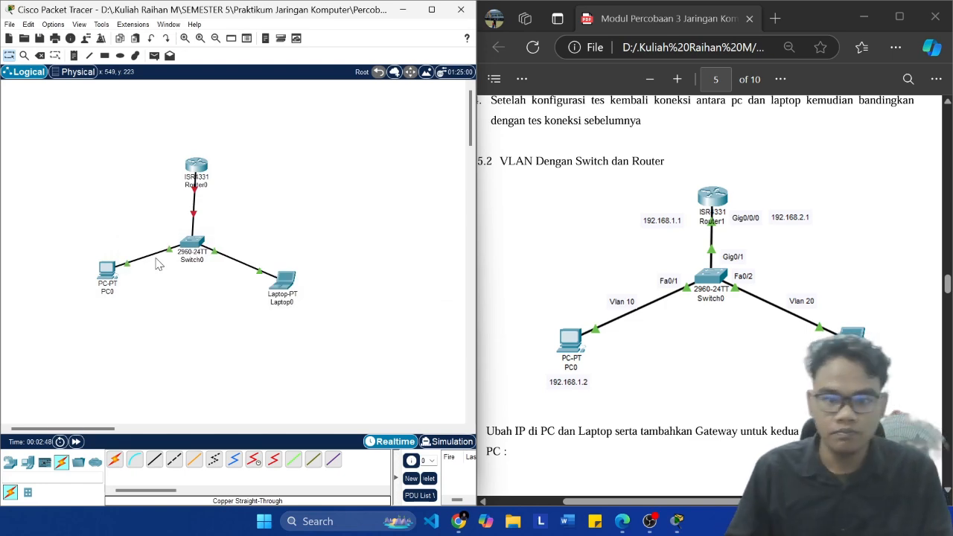
Step: Move PC0 slightly down and outward from the switch to match the module's diagram, and save the file
click(624, 273)
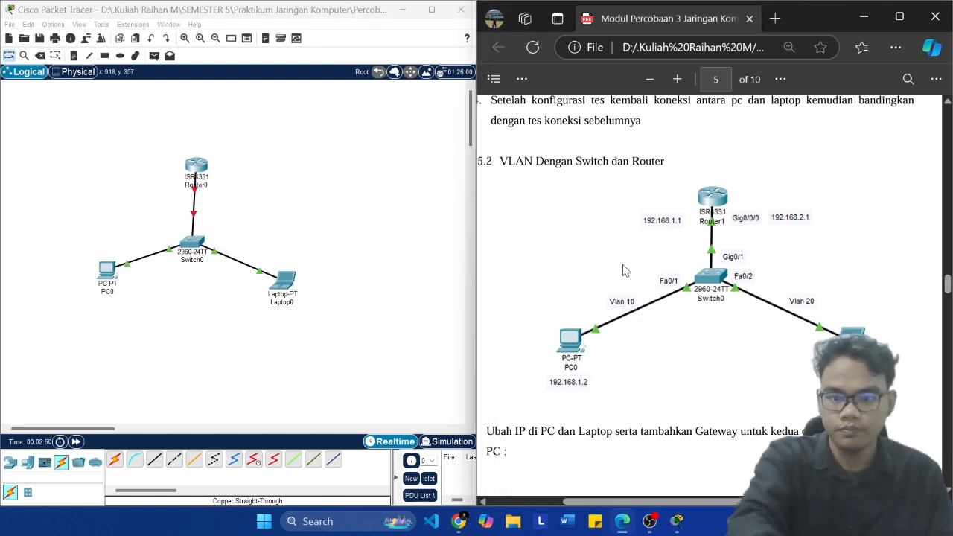
scroll(624, 271, down, 1)
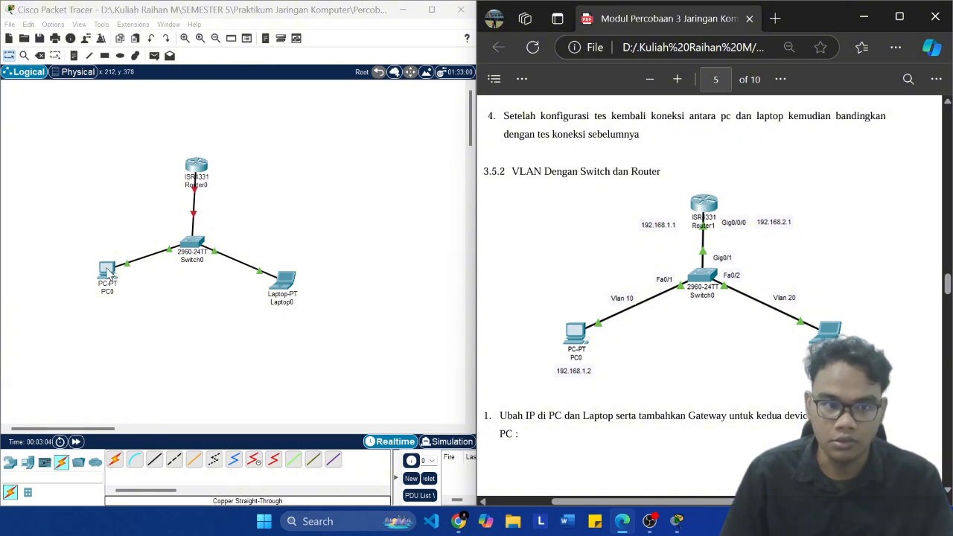
drag(109, 273, 99, 293)
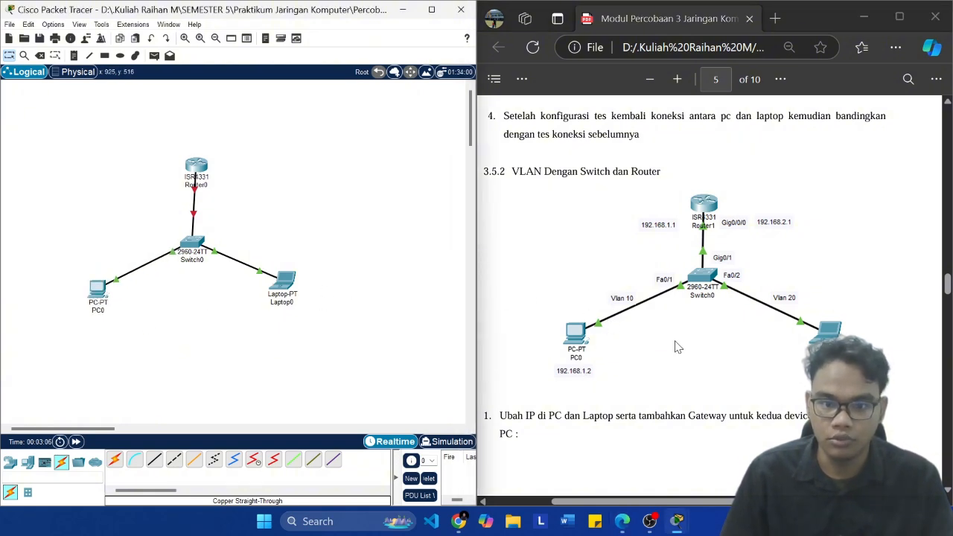
scroll(678, 345, down, 3)
key(ctrl+s)
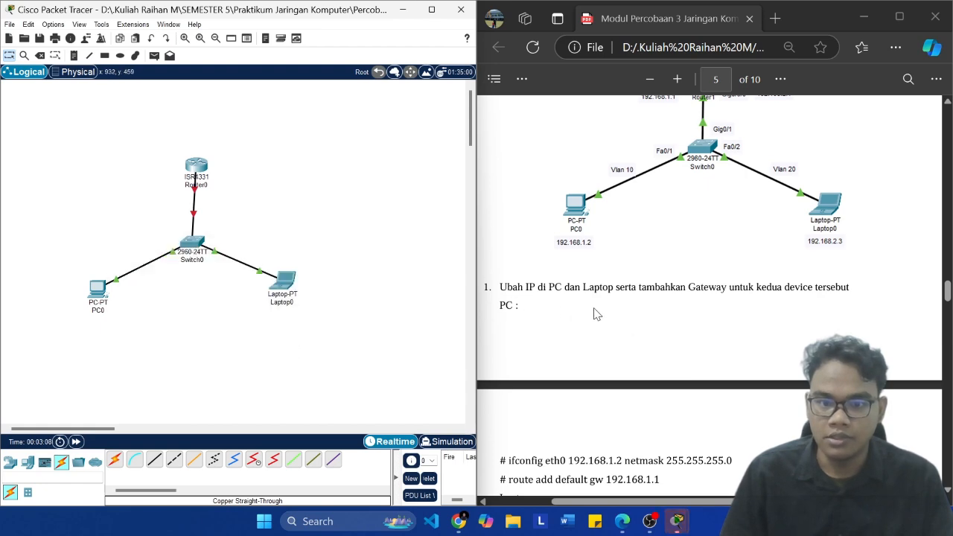
Step: Read the module's IP, gateway and trunk instructions and look through PC0's programming and desktop tools for a place to enter commands
scroll(754, 290, down, 6)
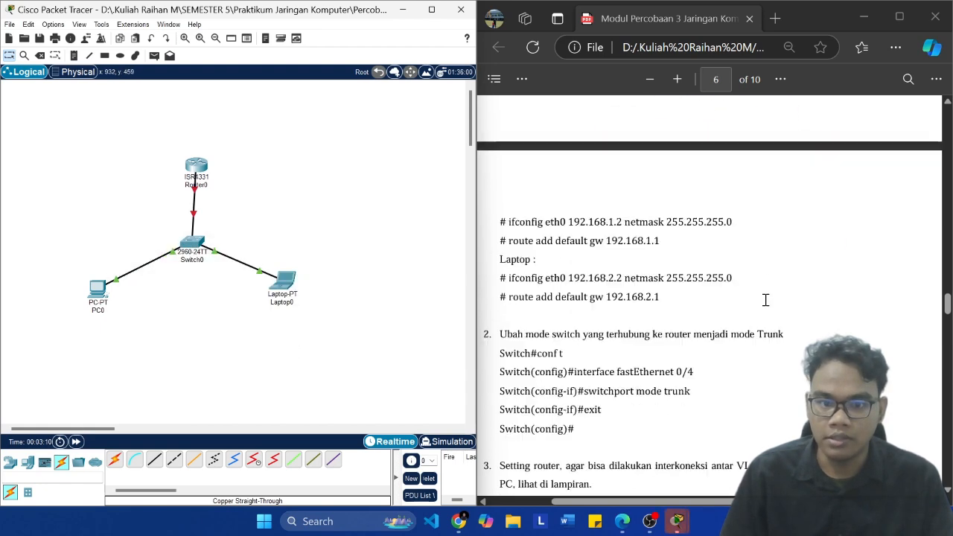
scroll(760, 302, up, 3)
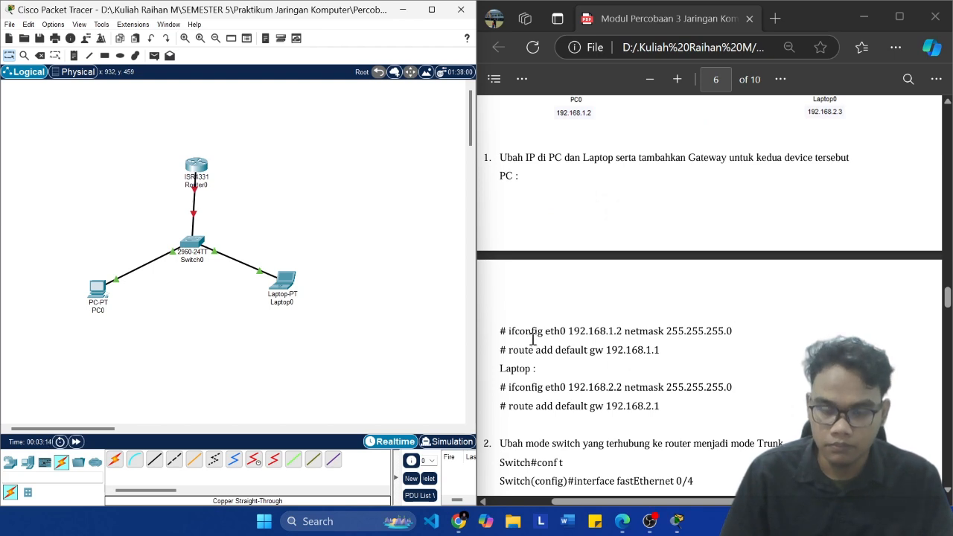
click(98, 288)
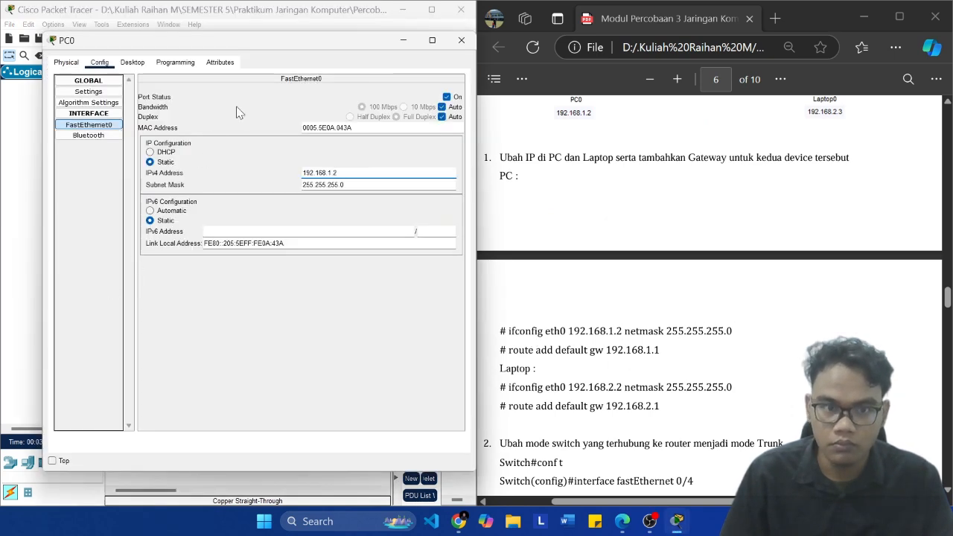
click(179, 64)
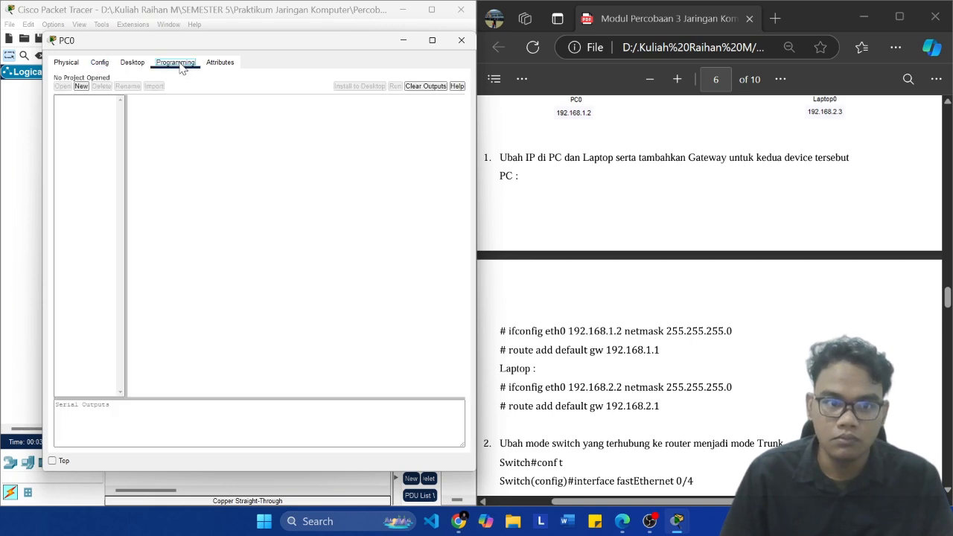
click(131, 64)
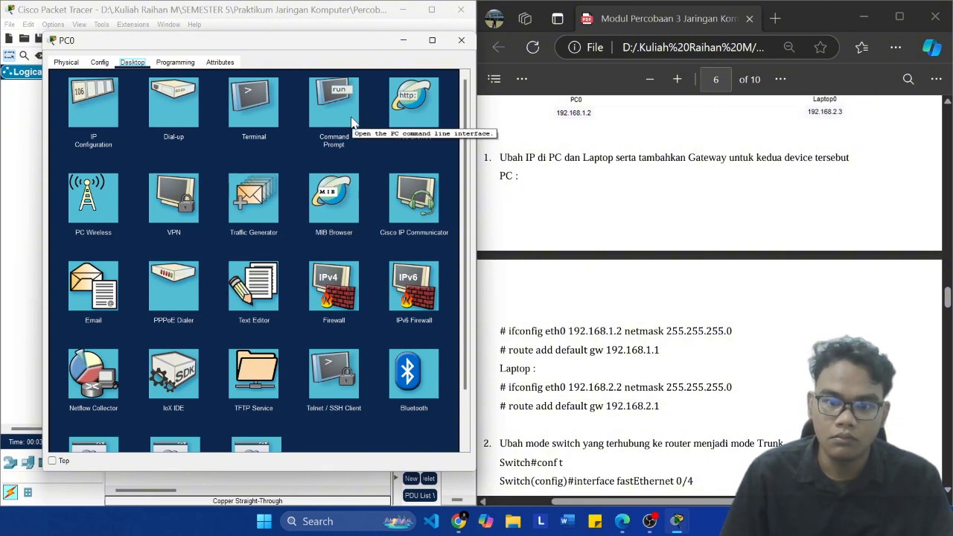
click(13, 219)
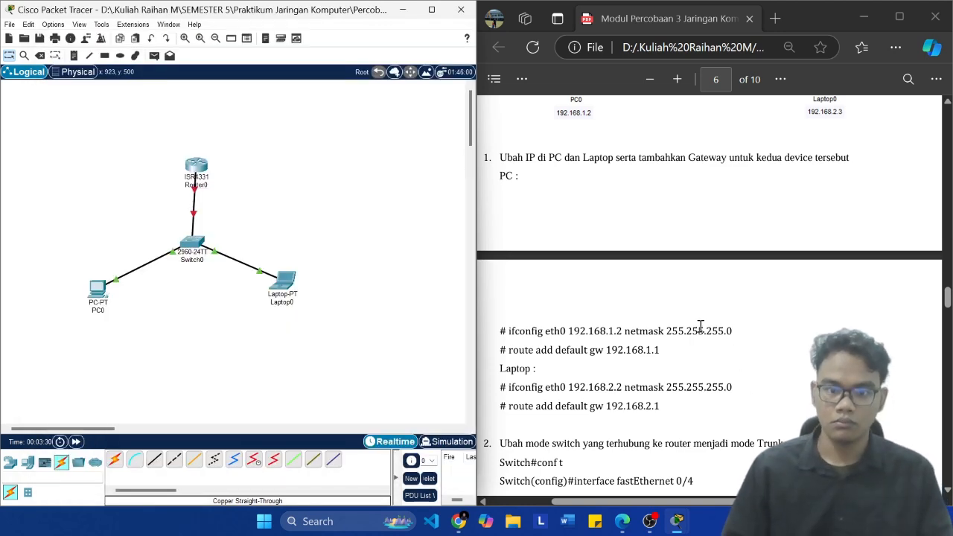
scroll(700, 326, up, 3)
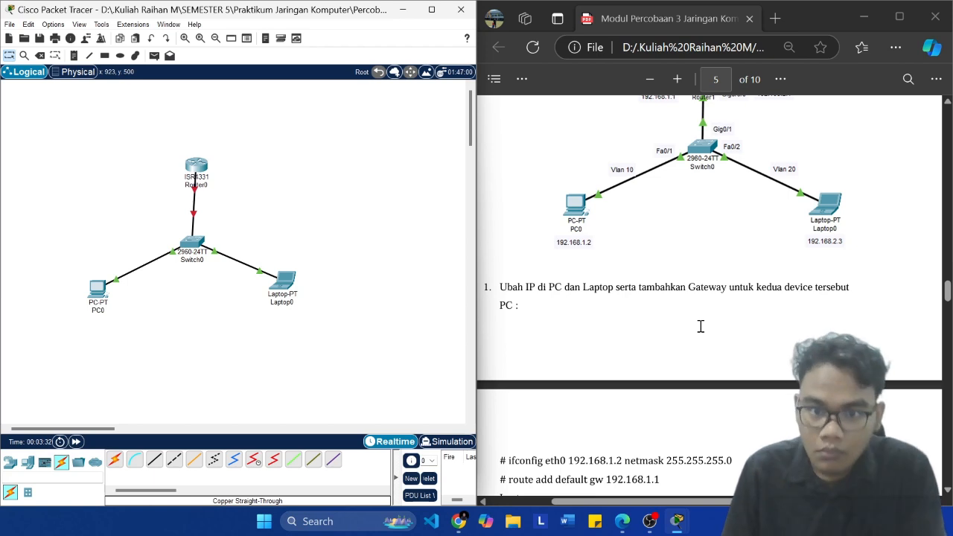
scroll(701, 326, down, 3)
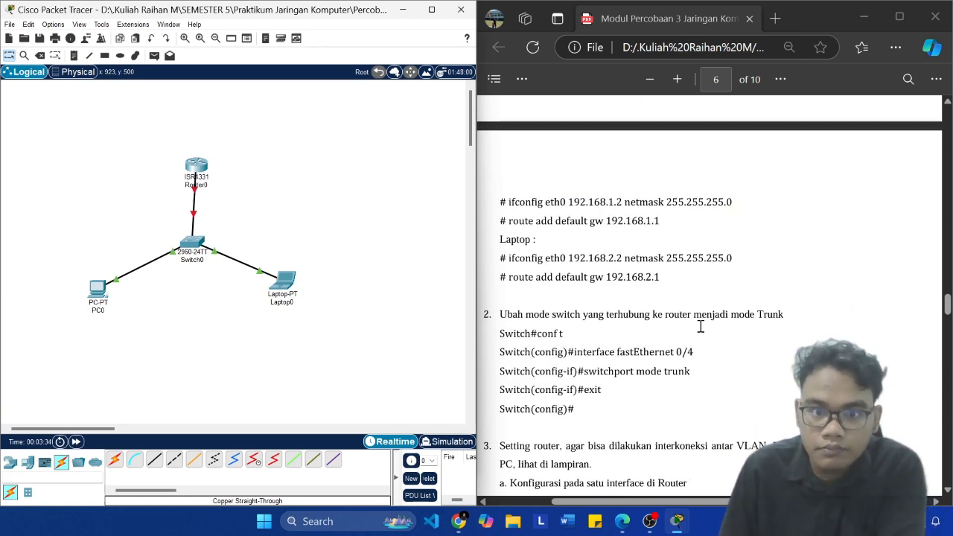
Step: Open a terminal on PC0 with the default port configuration
click(98, 290)
click(262, 106)
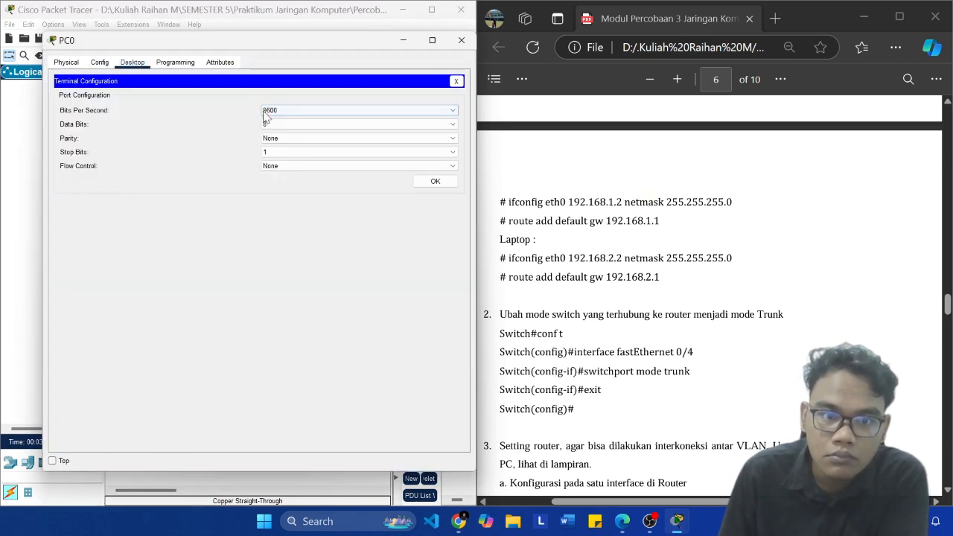
click(440, 183)
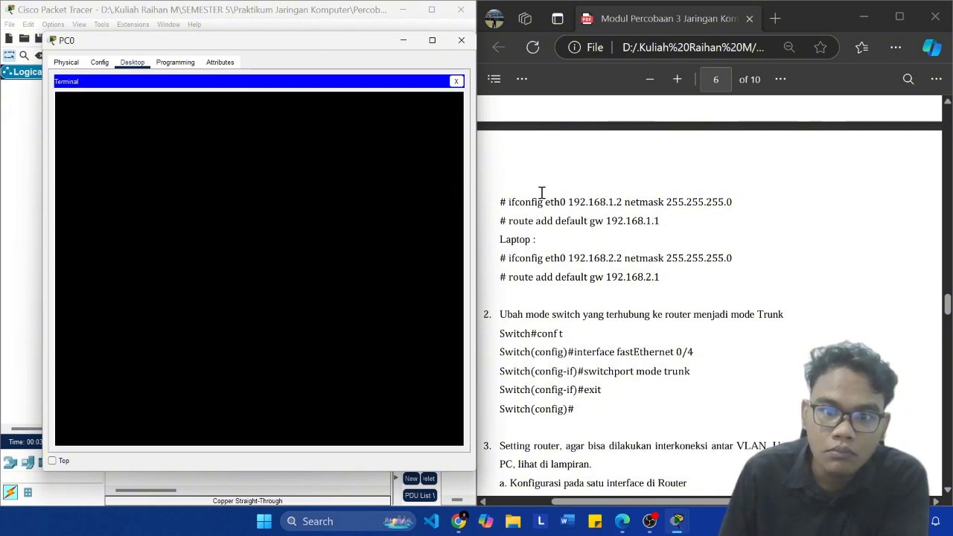
Step: Try to enter the module's command ifconfig eth0 192.168.1.2 netmask 255.255.255.0 in PC0's terminal, and close PC0
drag(509, 202, 723, 206)
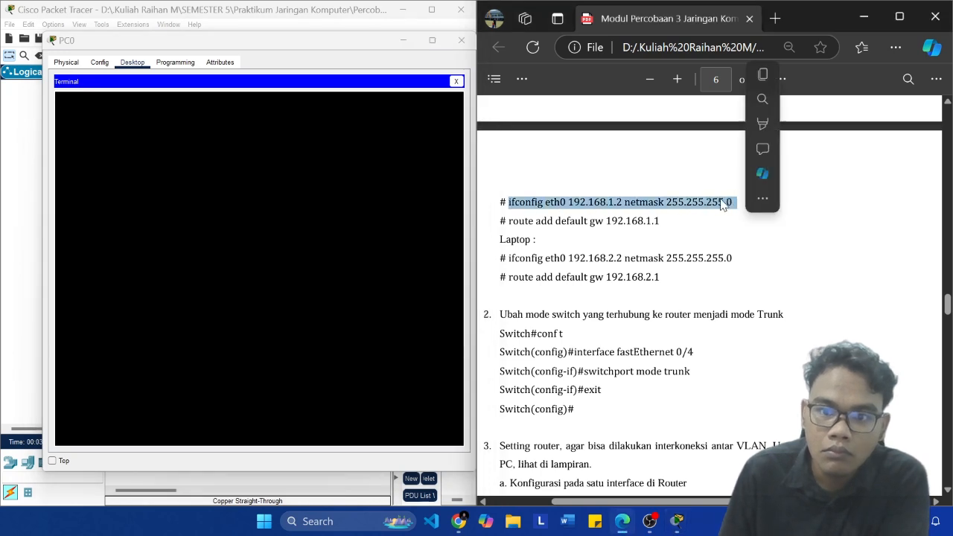
click(771, 74)
click(187, 155)
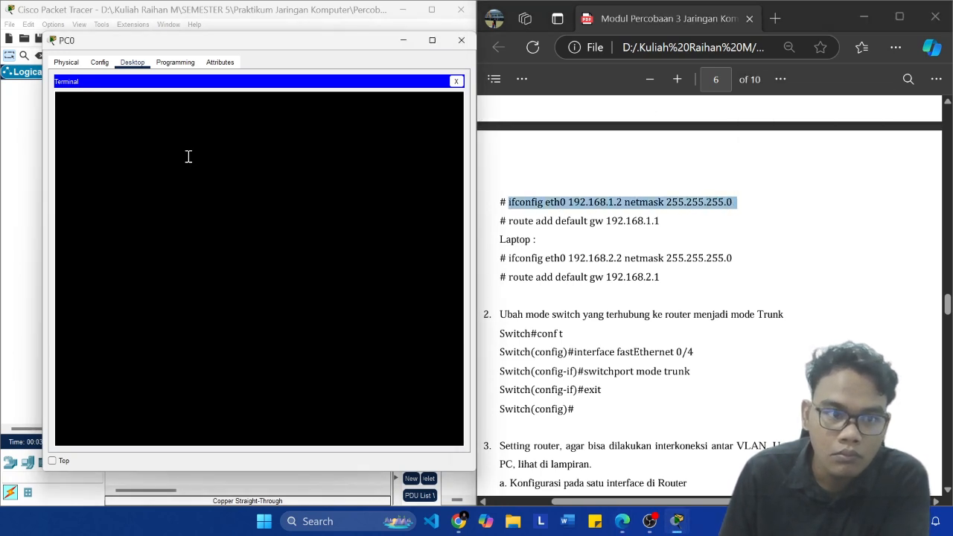
right_click(188, 156)
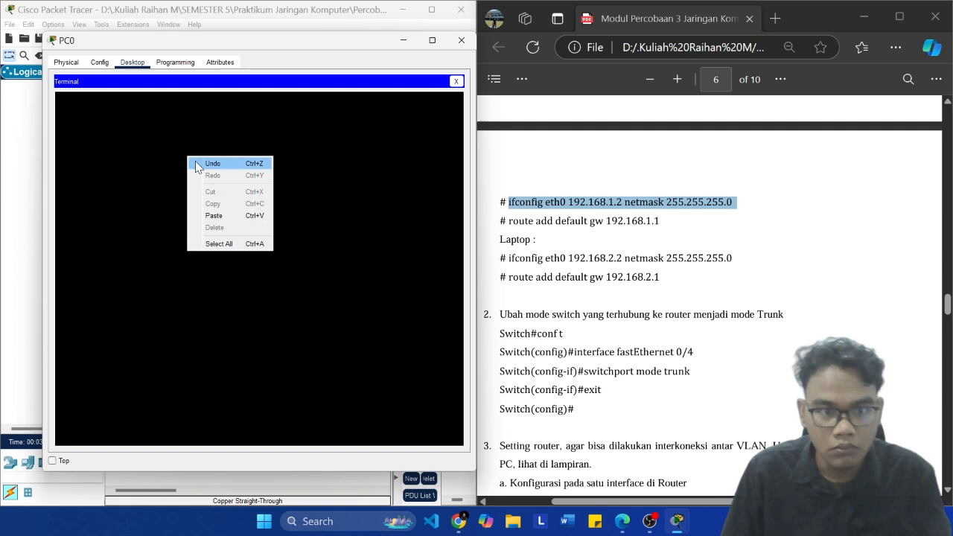
click(242, 216)
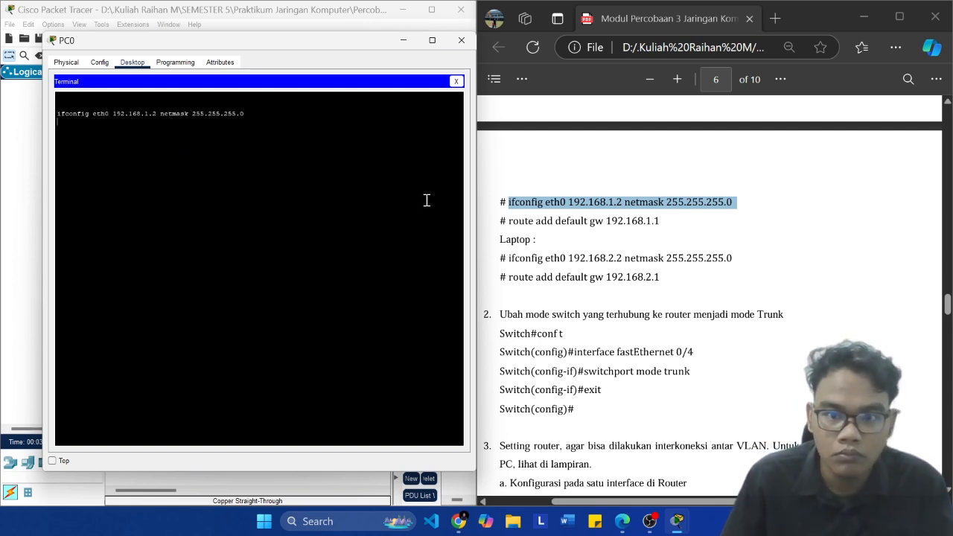
drag(660, 220, 513, 221)
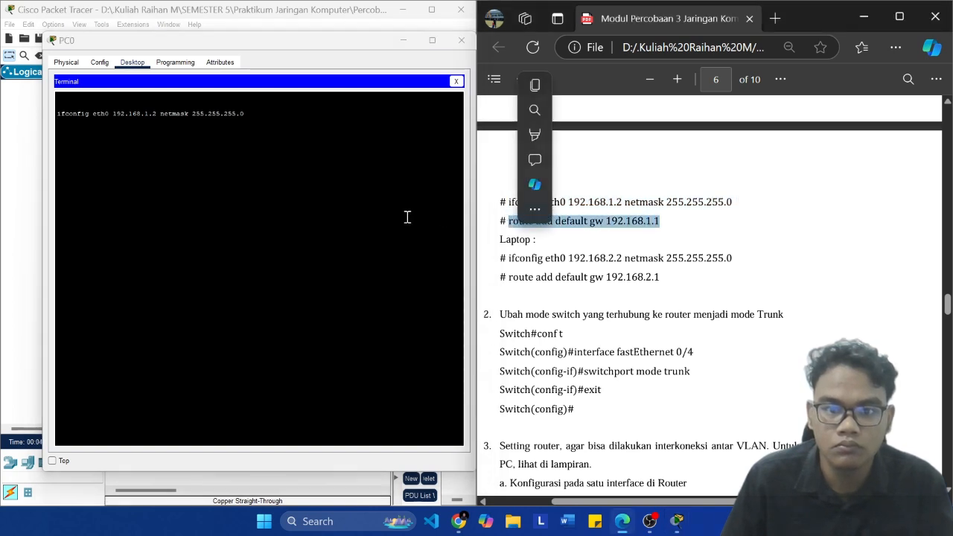
click(460, 44)
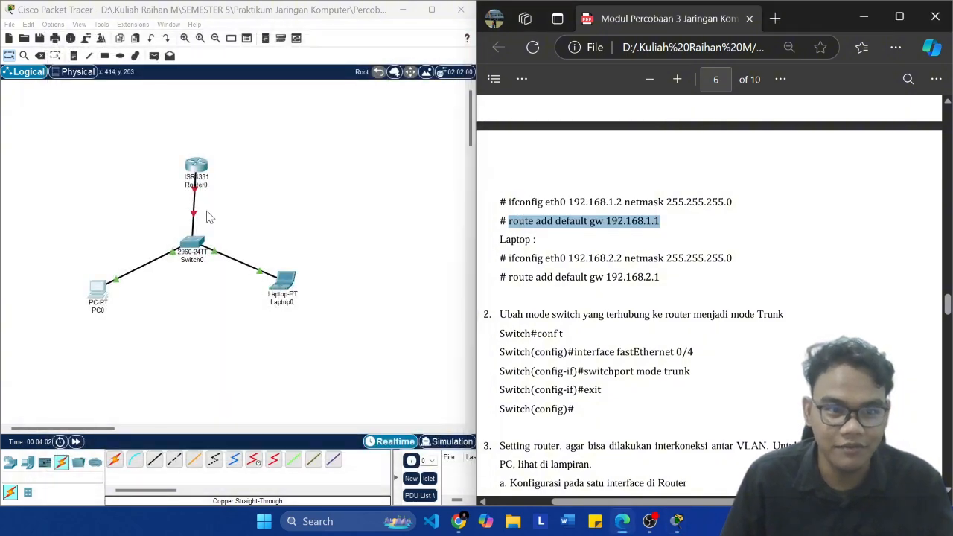
Step: Examine PC0's global settings and FastEthernet0 interface for its IPv4 address, subnet mask and a place to enter the gateway
click(105, 289)
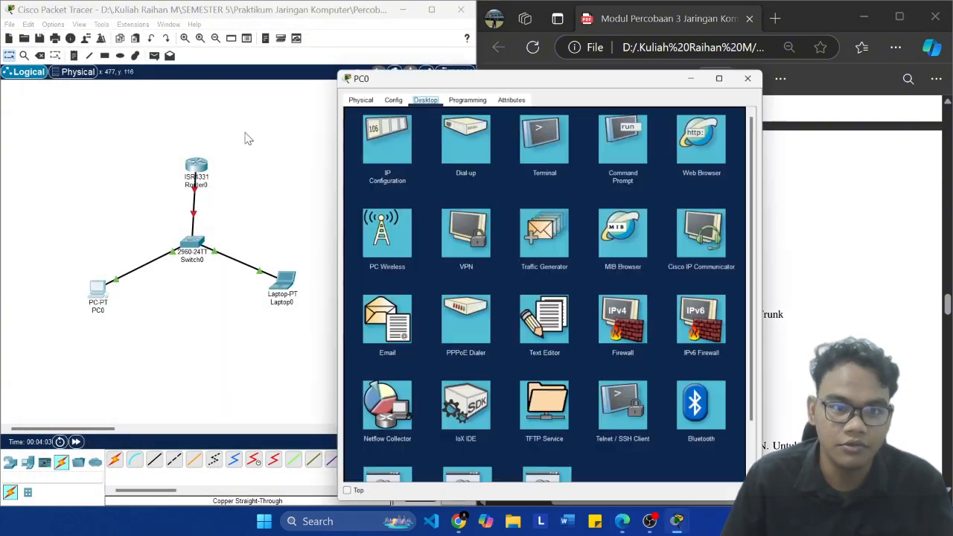
click(392, 96)
drag(459, 71, 140, 40)
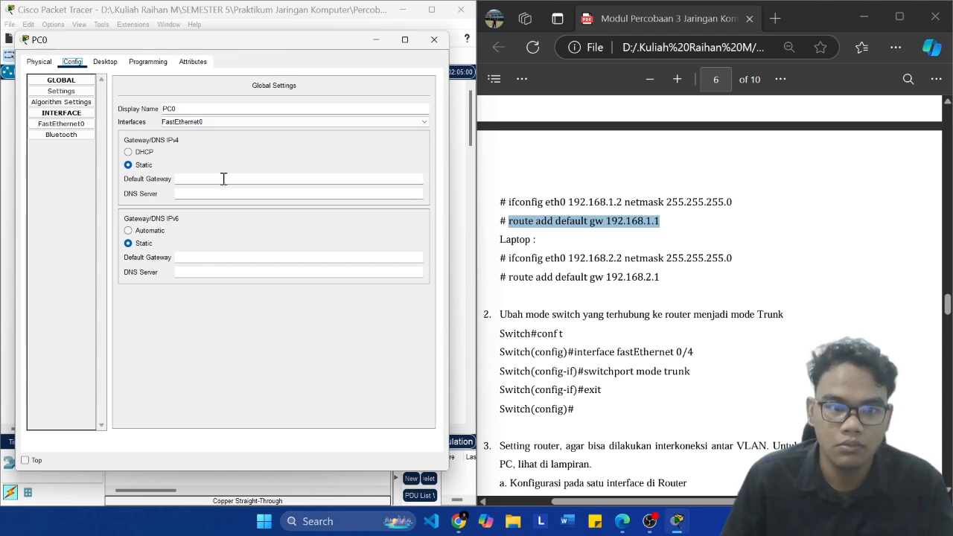
click(80, 124)
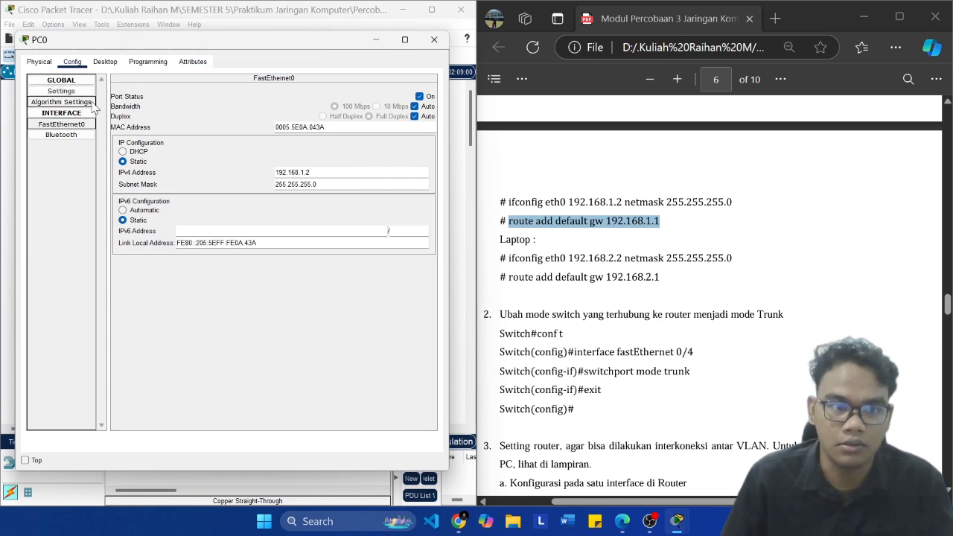
click(73, 81)
click(64, 93)
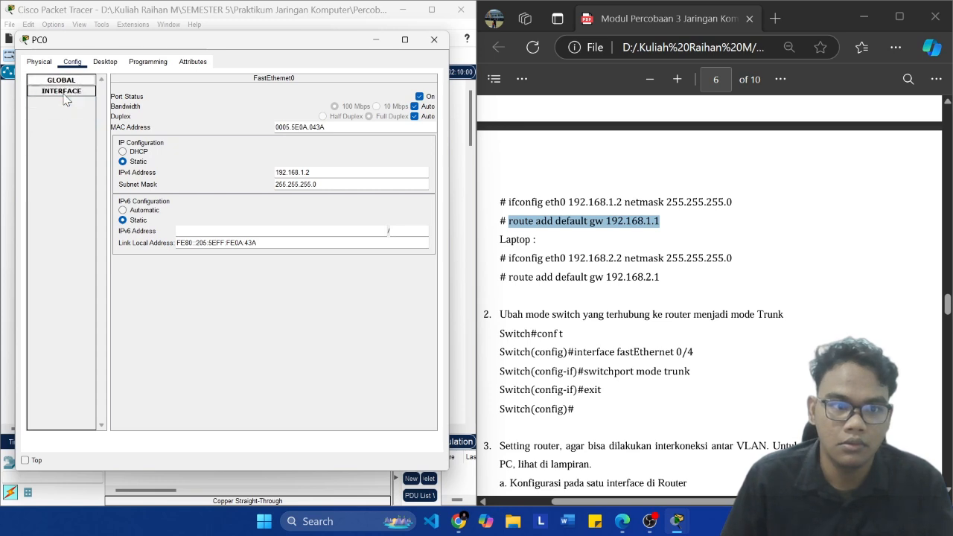
click(79, 82)
click(67, 112)
click(67, 111)
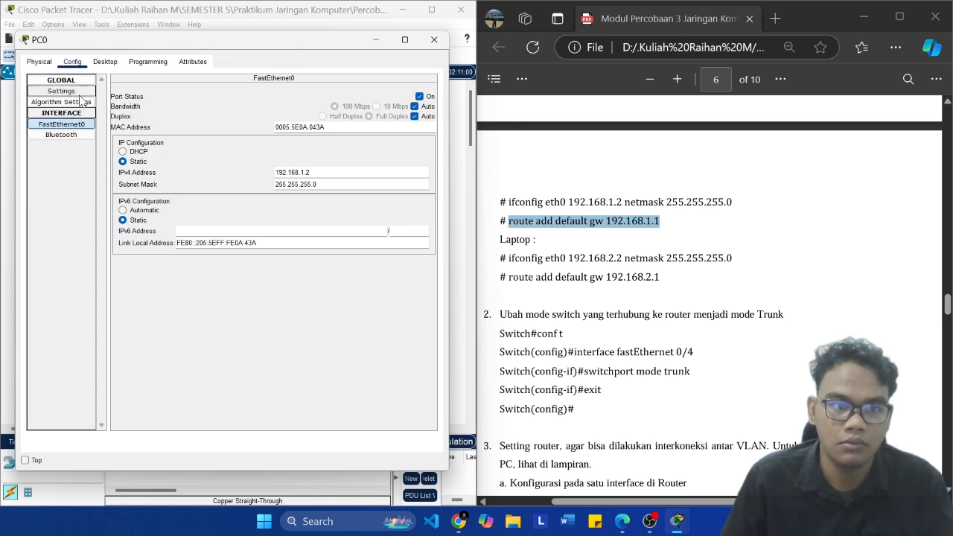
Step: Set PC0's IPv4 default gateway to 192.168.1.1 in its global settings and close PC0
click(61, 91)
click(211, 182)
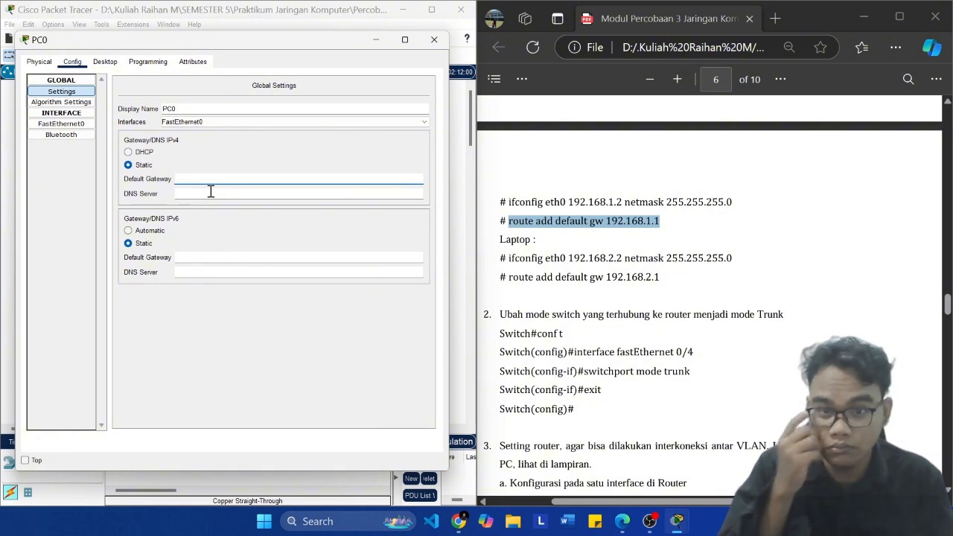
text(18)
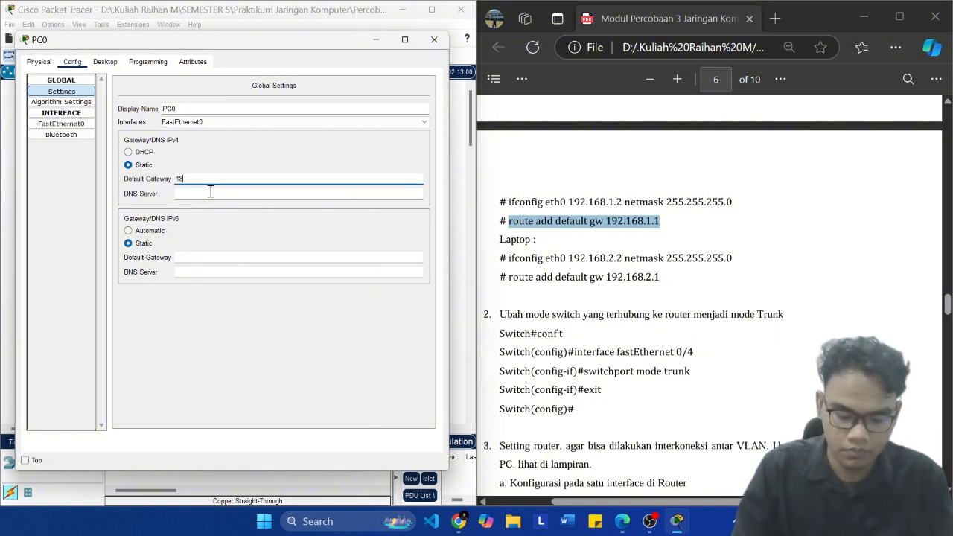
key(BackSpace)
key(BackSpace)
key(BackSpace)
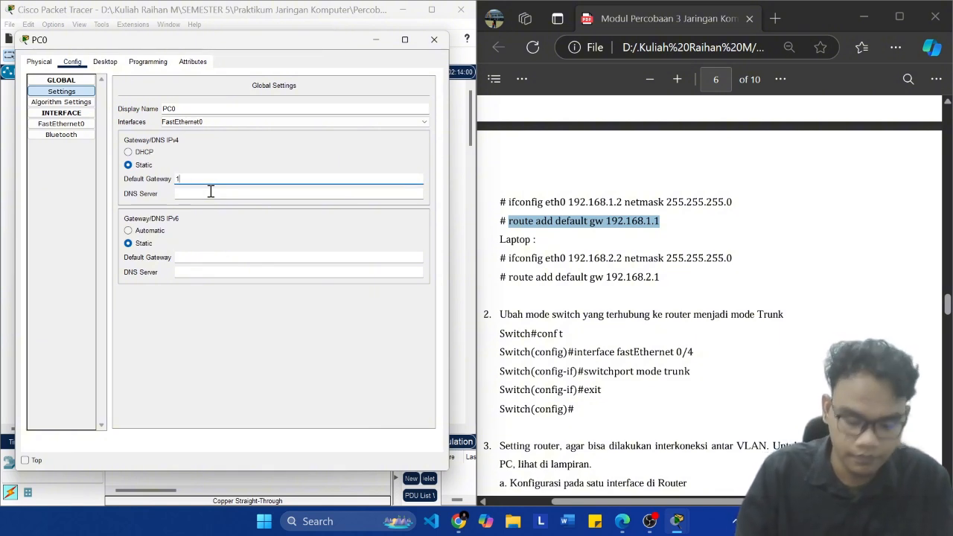
text(92.168.)
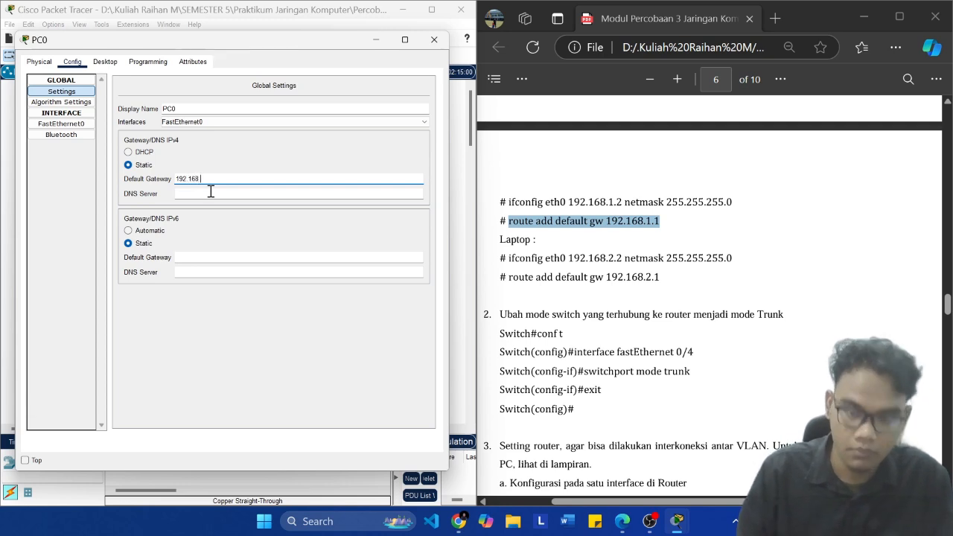
text(1.1)
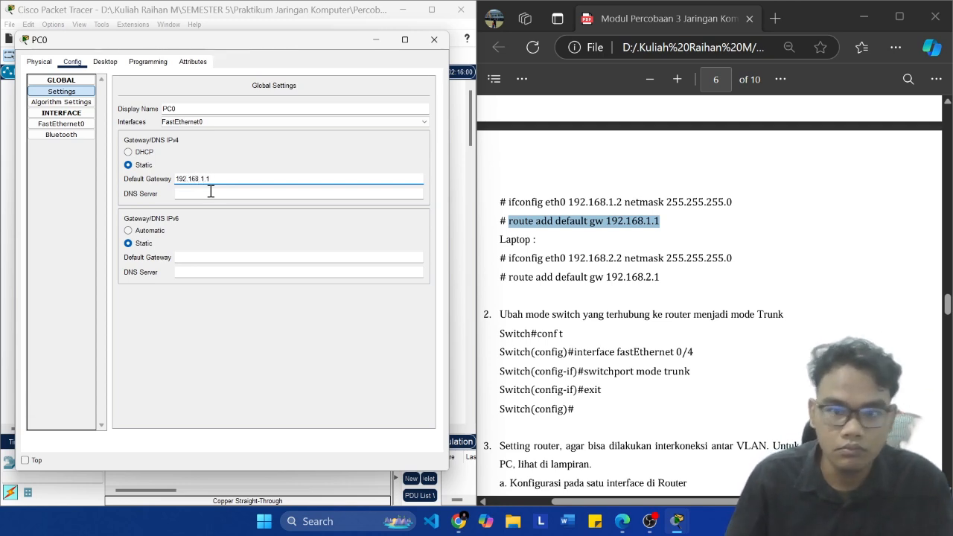
click(434, 39)
Step: Compare Laptop0's FastEthernet0 address with the module's section 3.5.2 diagram, laptop commands and router instructions
click(283, 282)
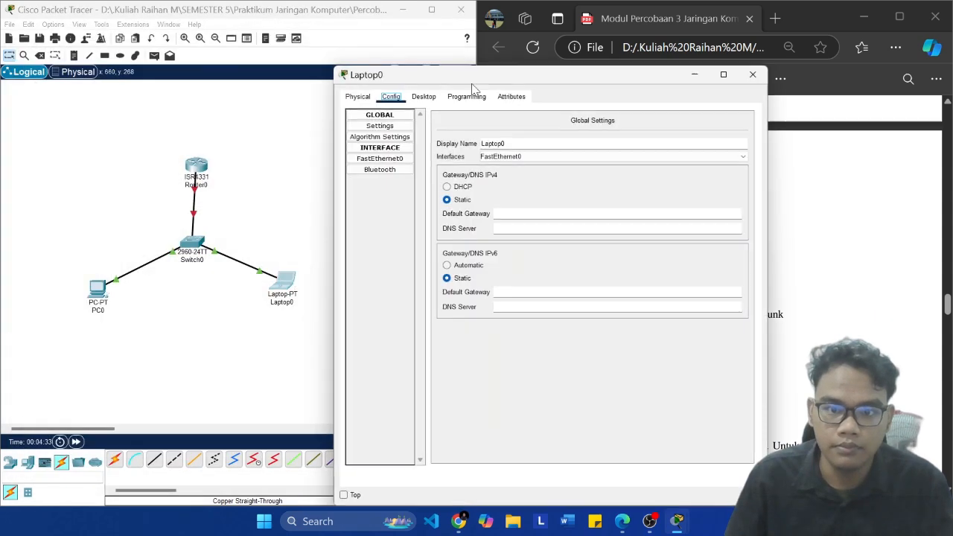
drag(476, 78, 171, 68)
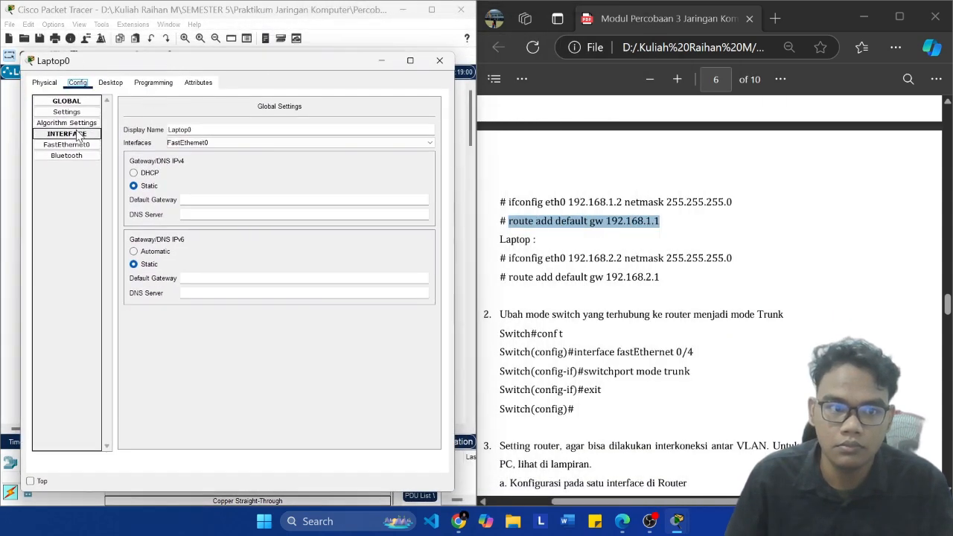
click(67, 145)
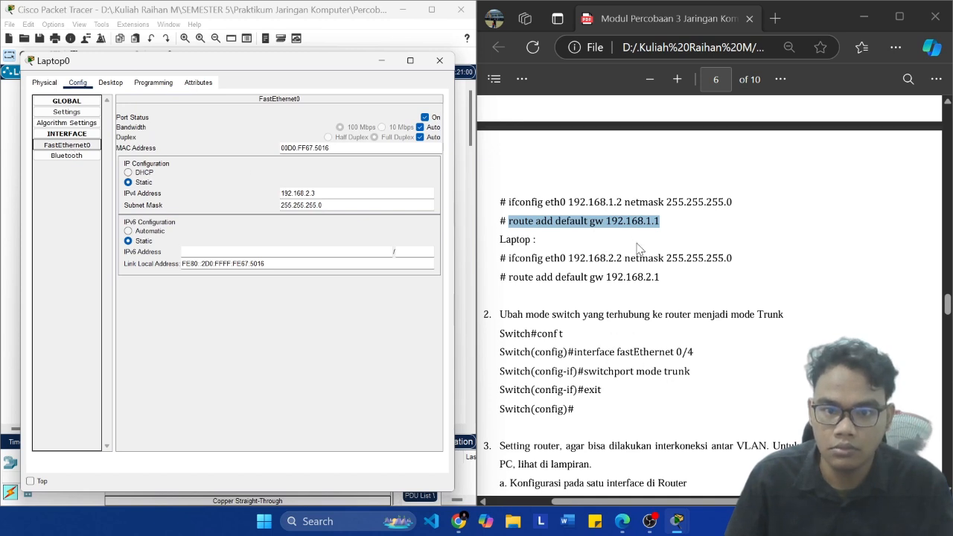
click(591, 258)
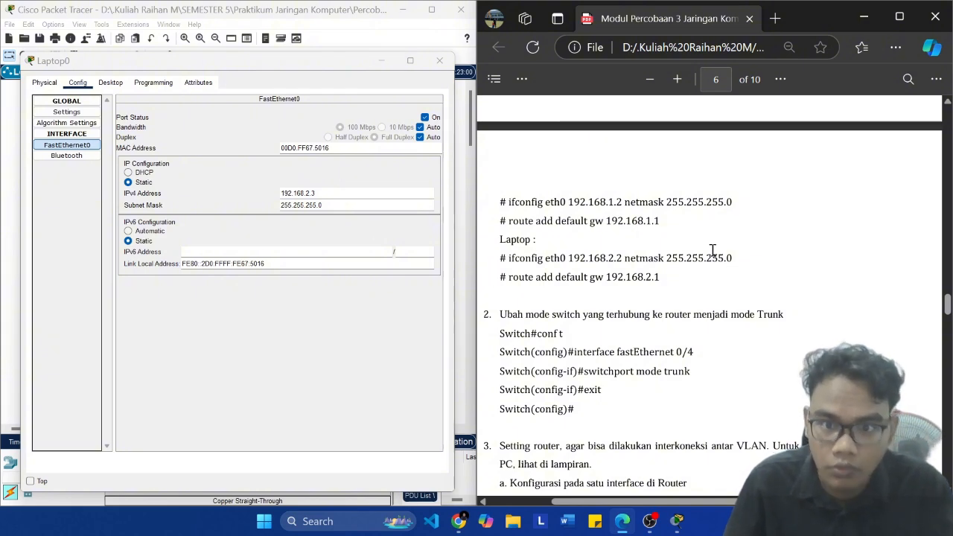
scroll(707, 255, up, 7)
scroll(700, 255, down, 3)
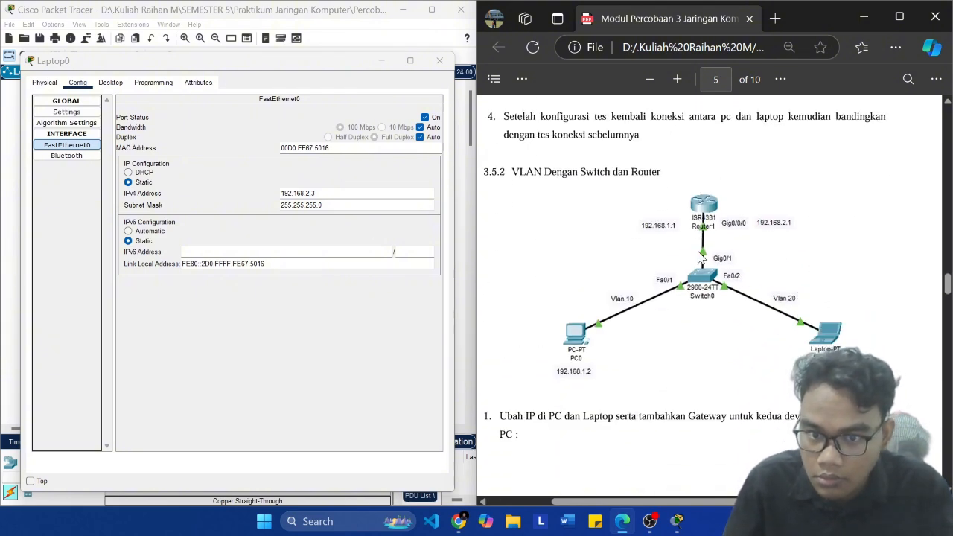
scroll(701, 256, down, 6)
scroll(709, 277, up, 1)
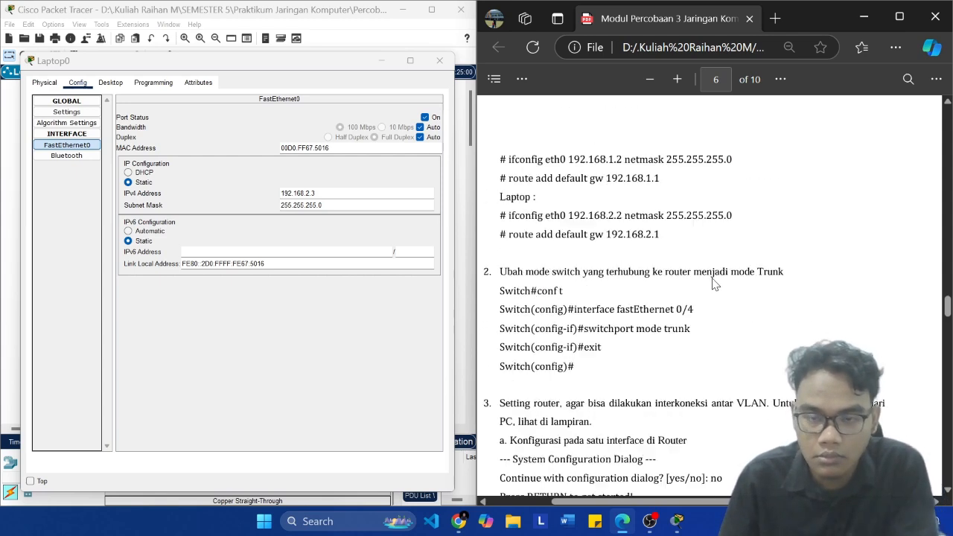
scroll(713, 268, up, 2)
scroll(712, 257, down, 5)
scroll(712, 252, down, 8)
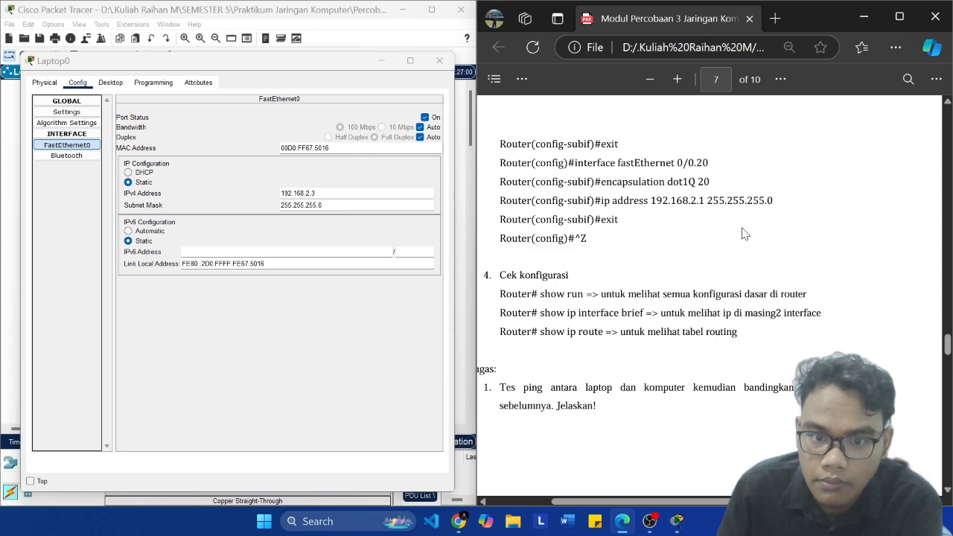
scroll(742, 234, up, 5)
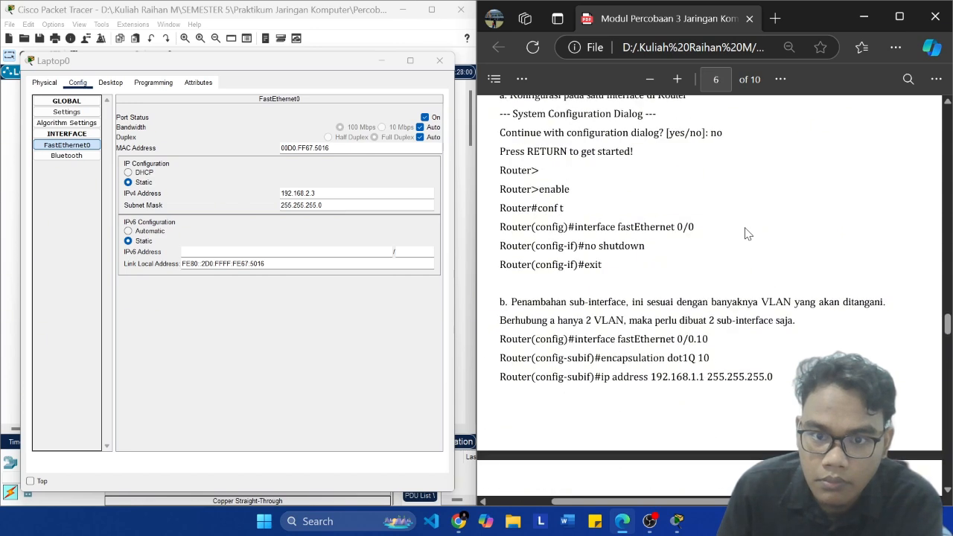
scroll(747, 234, up, 5)
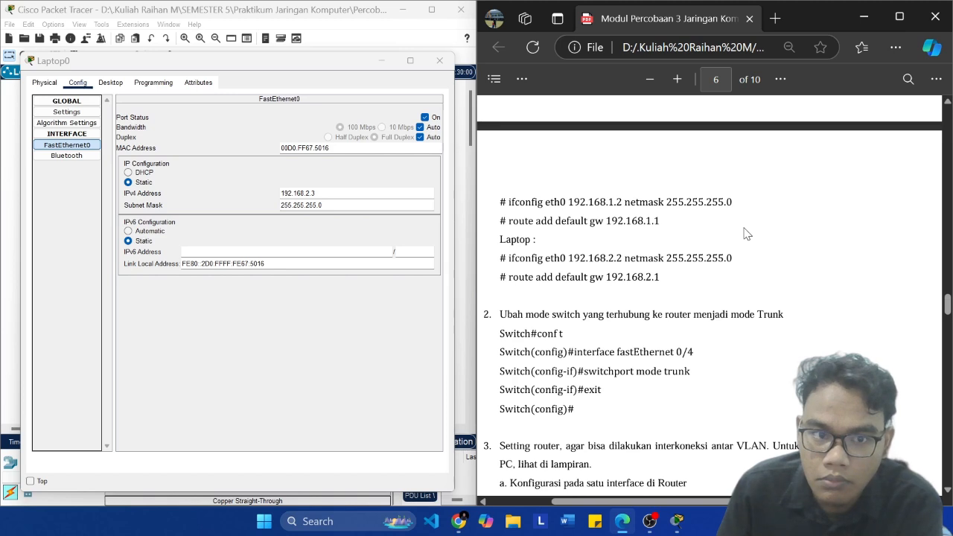
scroll(747, 234, up, 4)
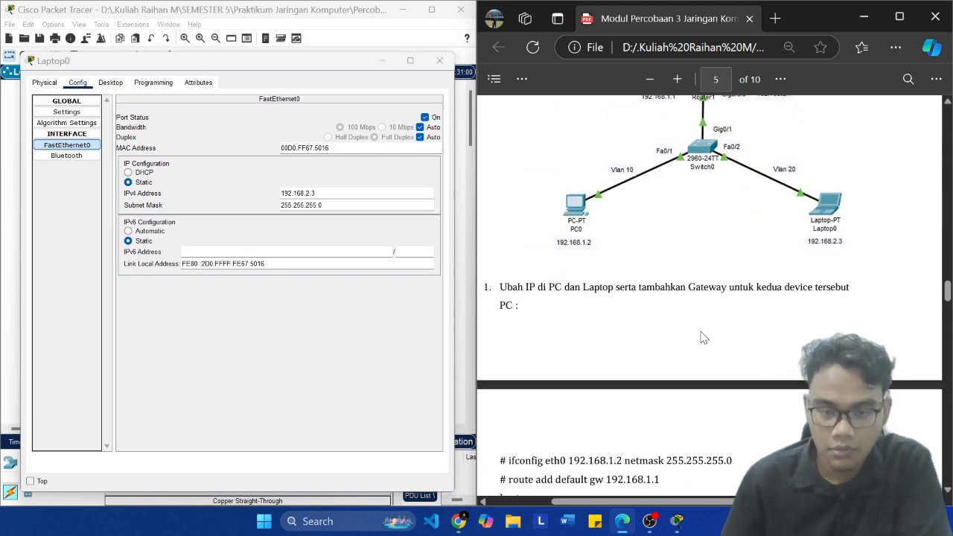
Step: Check the FastEthernet0 addresses of PC0 and Laptop0 against the module's topology diagram and ifconfig commands
click(6, 237)
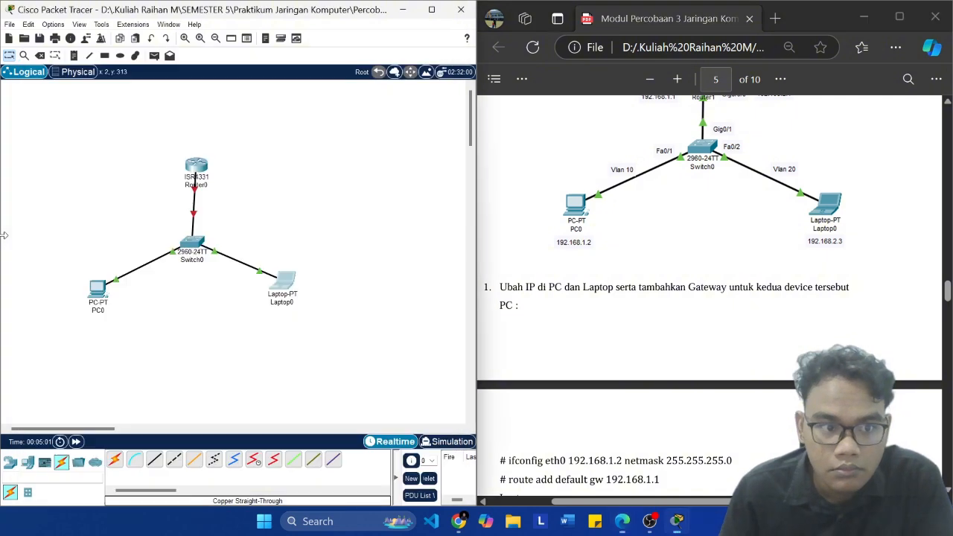
click(97, 287)
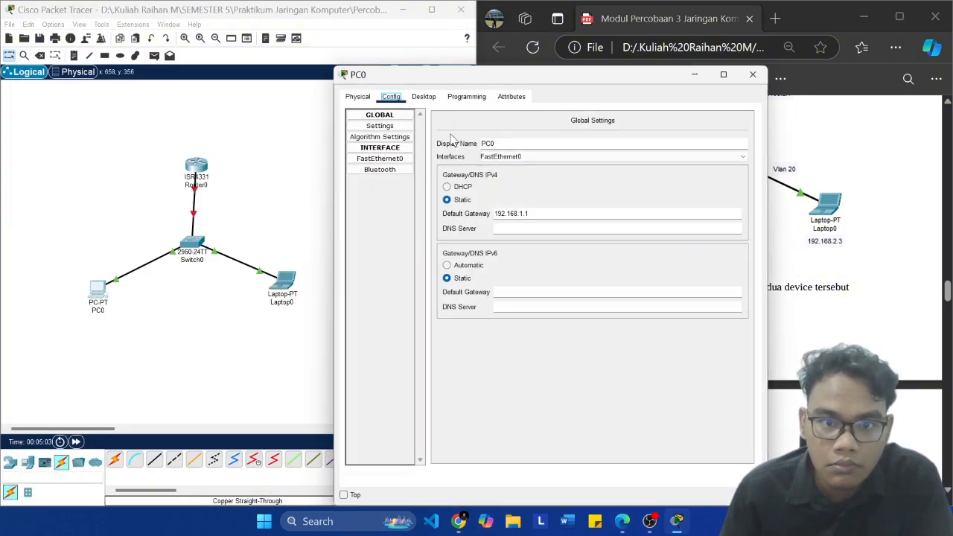
click(383, 159)
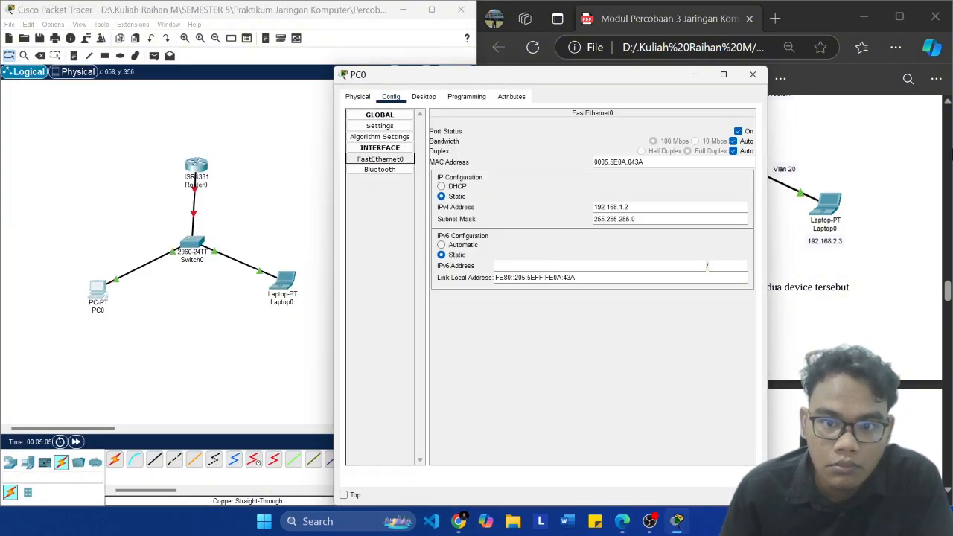
click(715, 239)
click(291, 279)
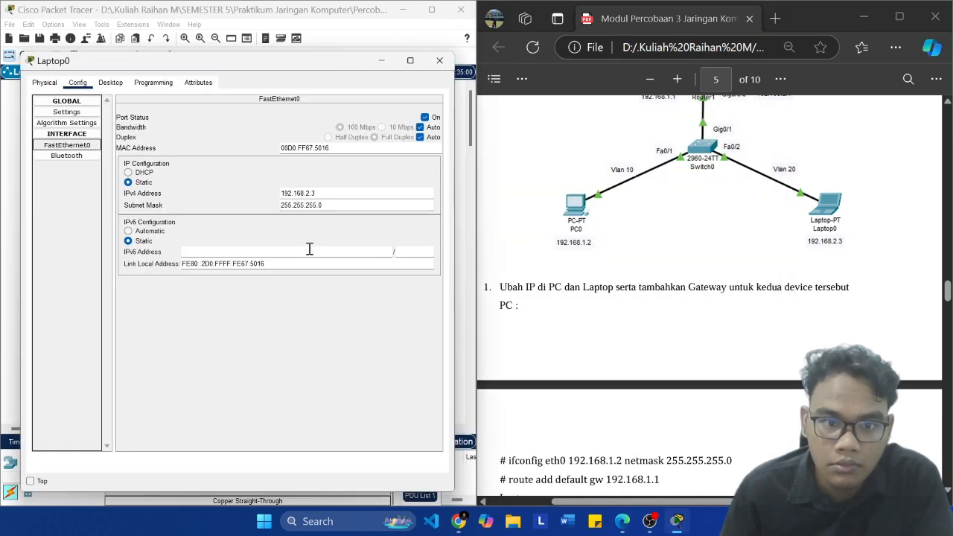
scroll(711, 257, down, 3)
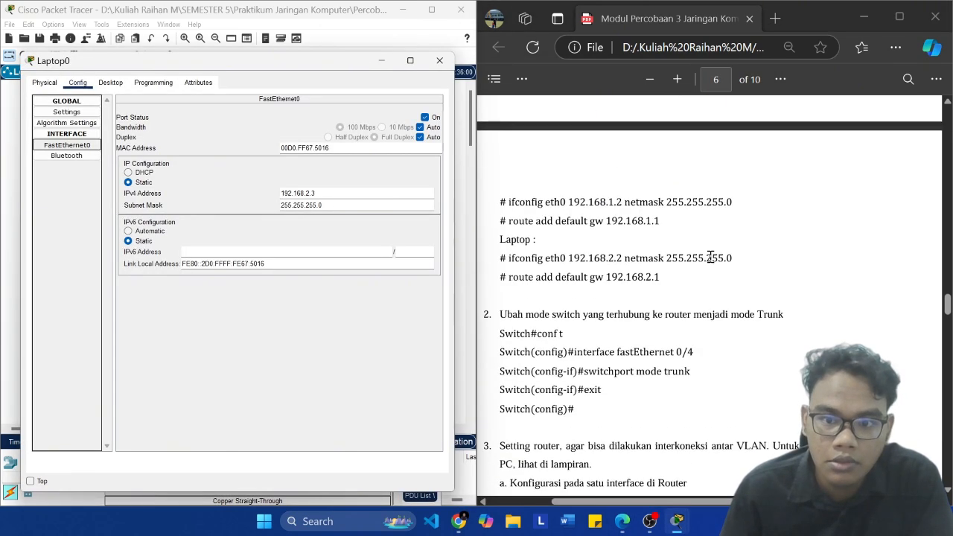
scroll(681, 258, down, 4)
scroll(655, 268, up, 4)
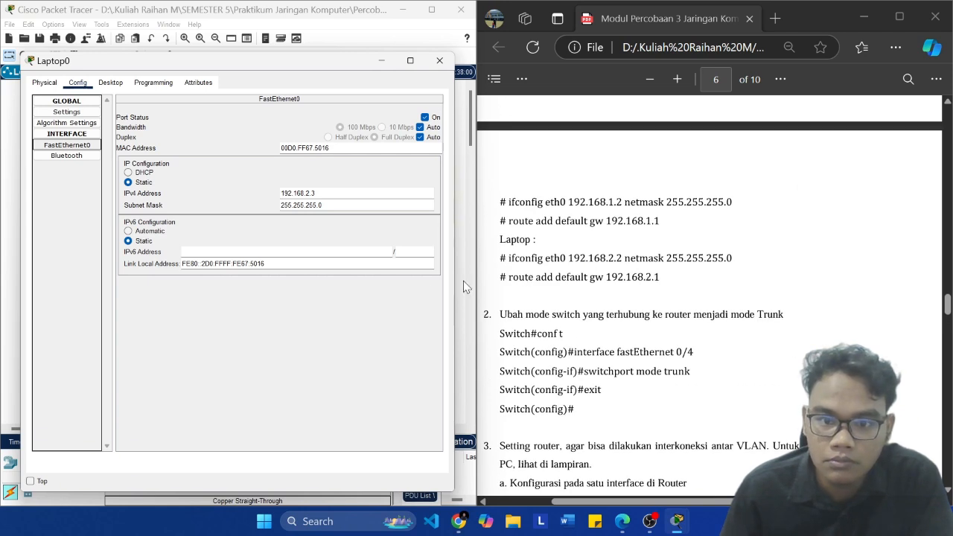
Step: Set Laptop0's IPv4 default gateway to 192.168.2.1 in its global settings
click(66, 112)
click(234, 201)
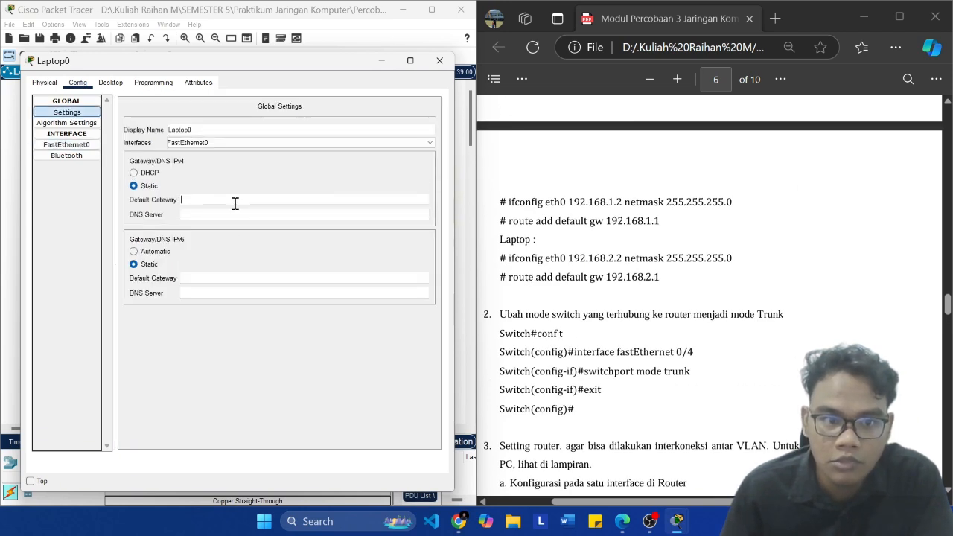
text(192.168.2.1)
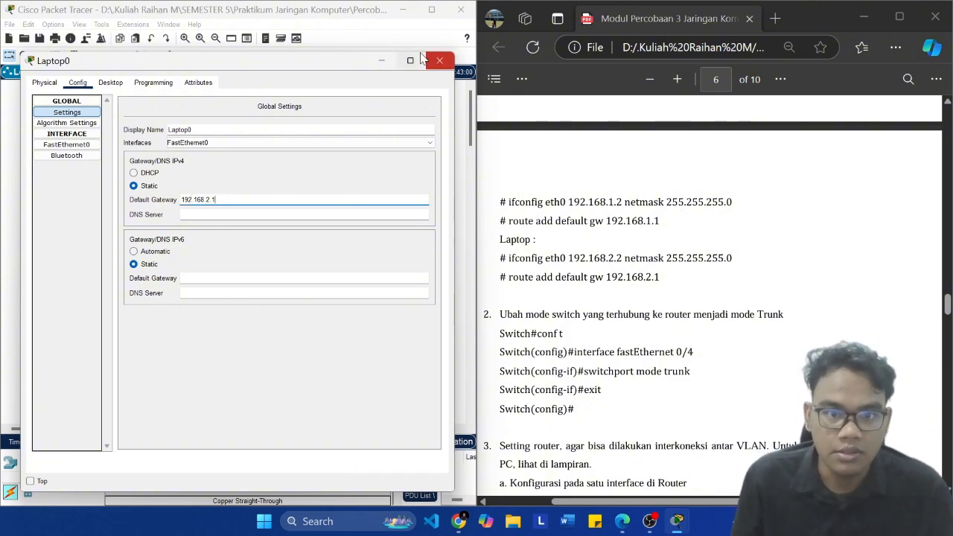
click(207, 200)
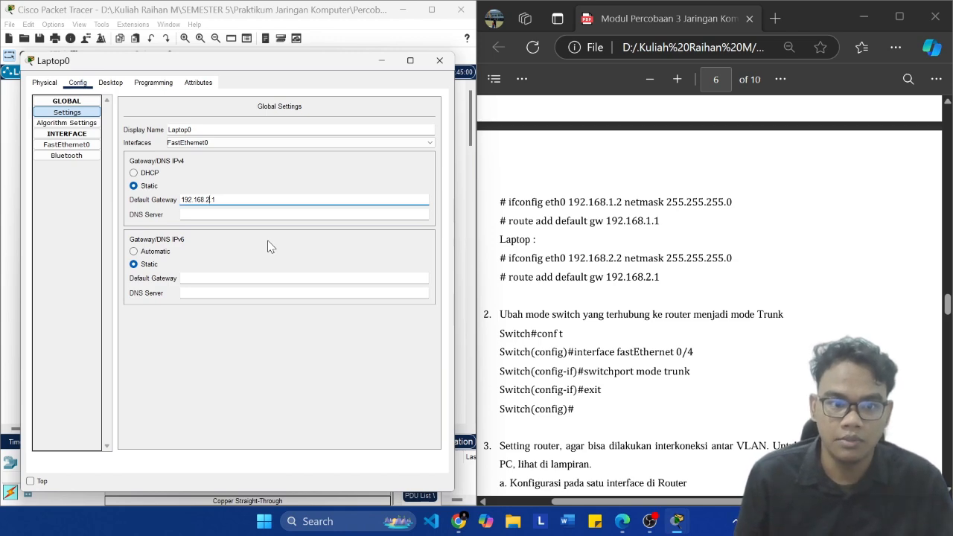
Step: Close Laptop0's window and save the Packet Tracer project
click(440, 60)
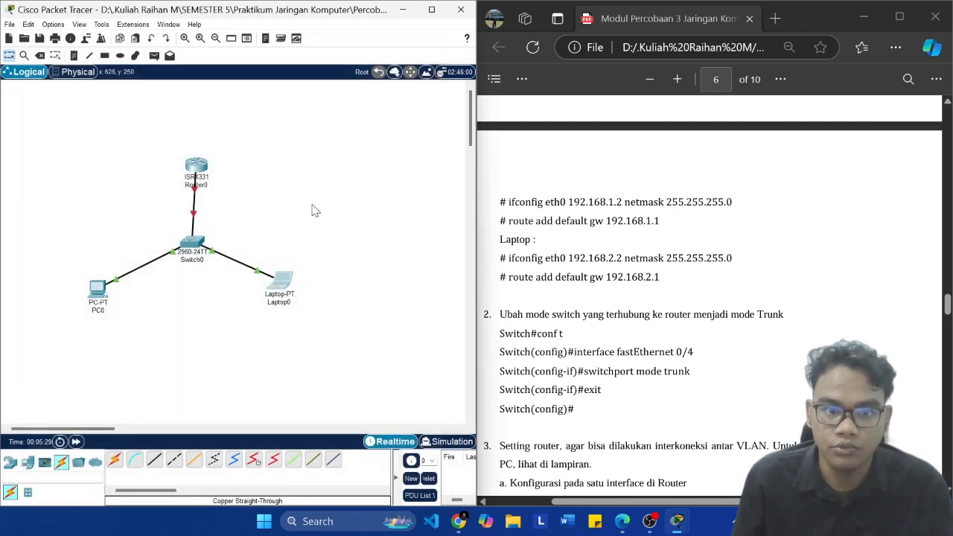
key(ctrl+s)
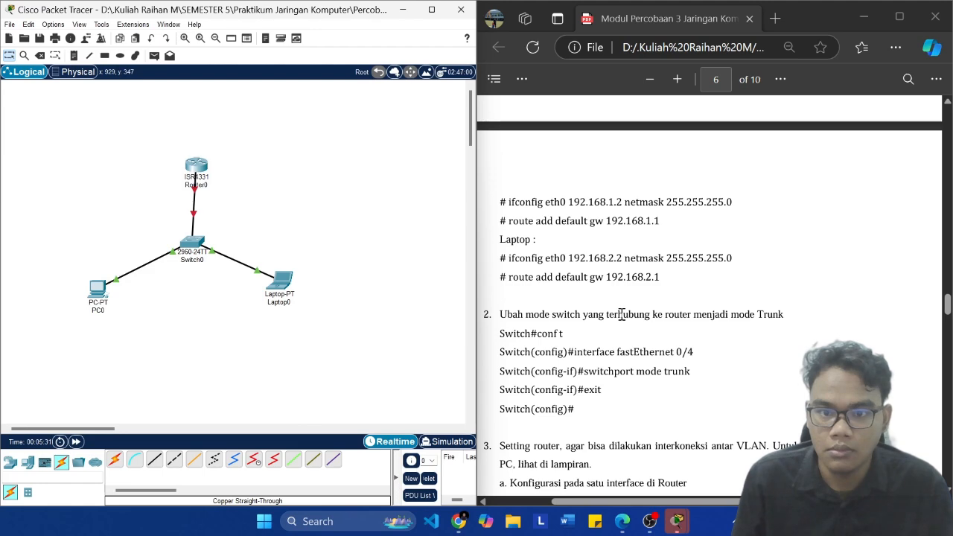
Step: Following the module's trunk instructions in item 2, open Switch0's command line and enter global configuration mode with en and conf t
scroll(736, 288, up, 5)
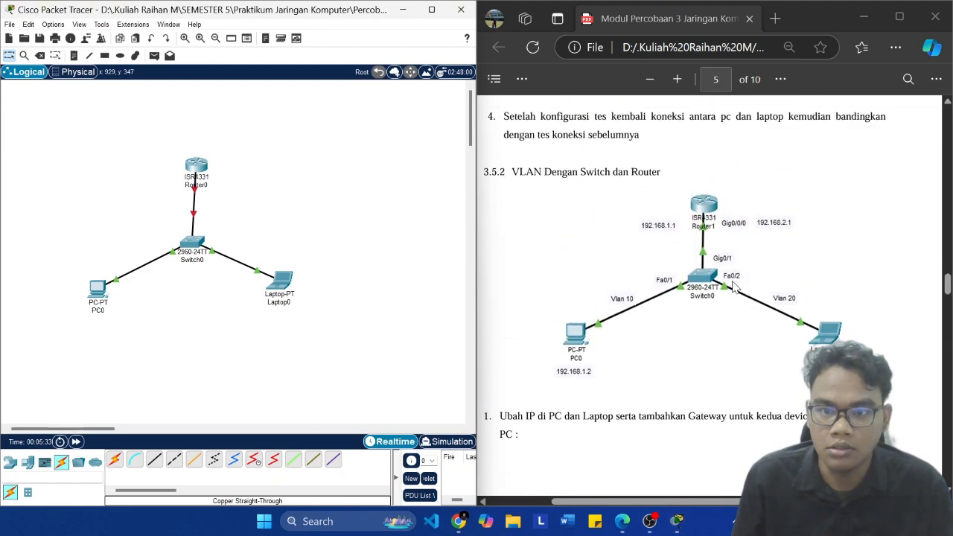
scroll(737, 287, down, 4)
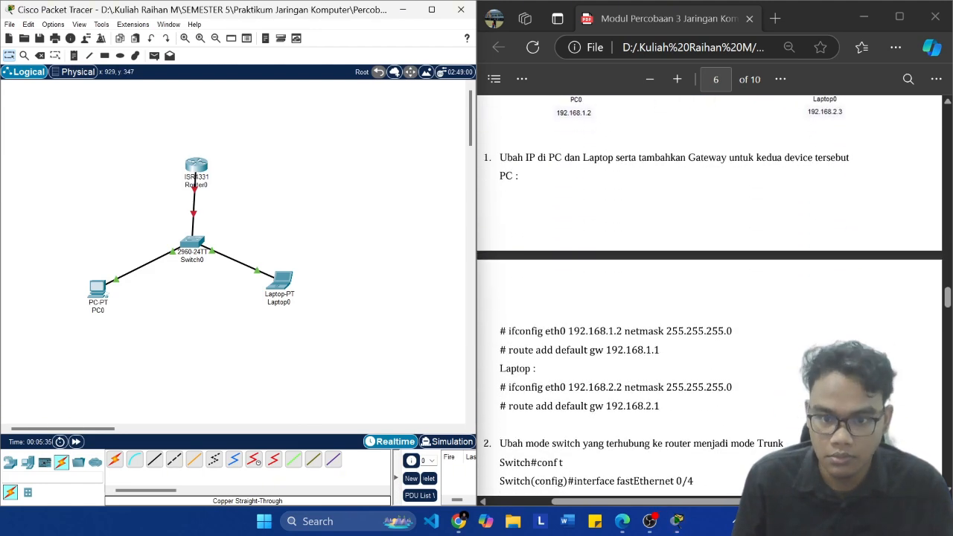
scroll(737, 287, down, 3)
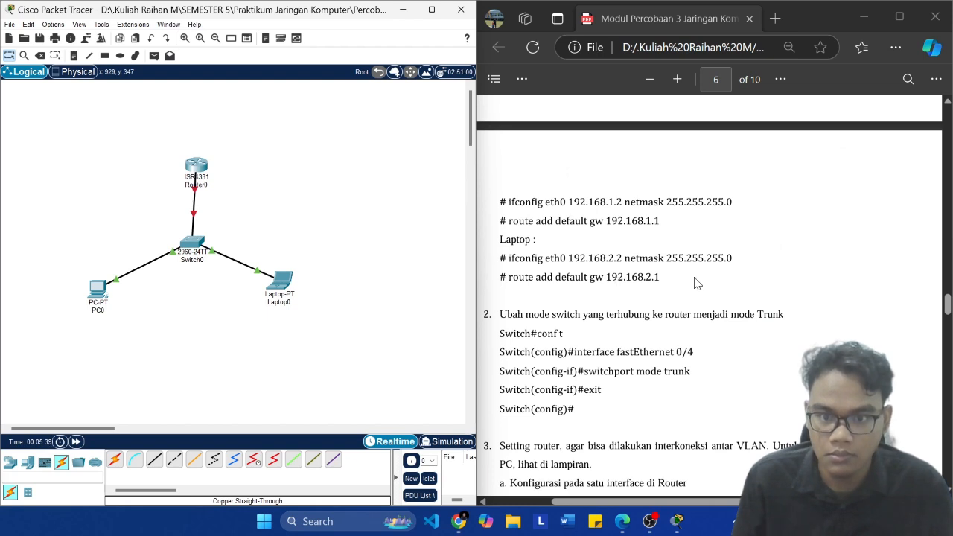
scroll(698, 283, down, 3)
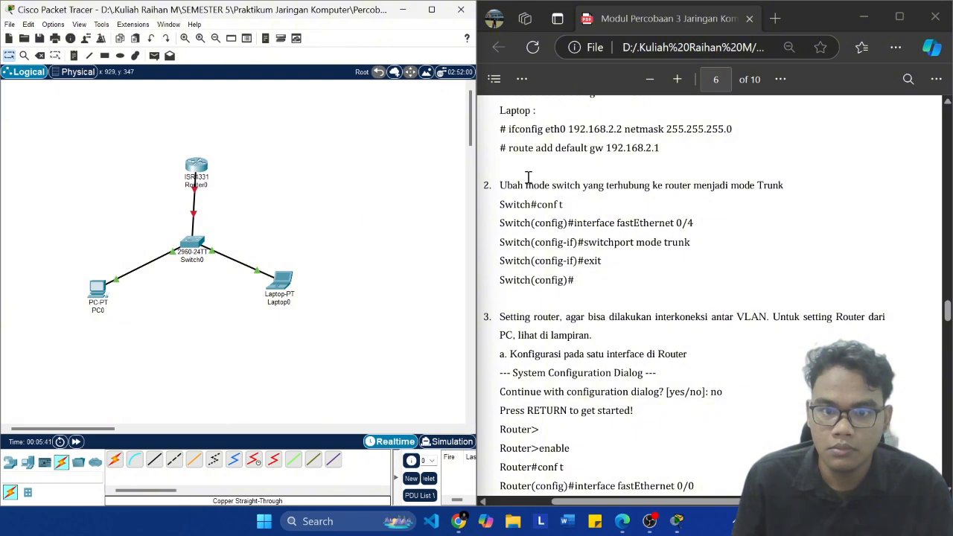
drag(519, 185, 782, 187)
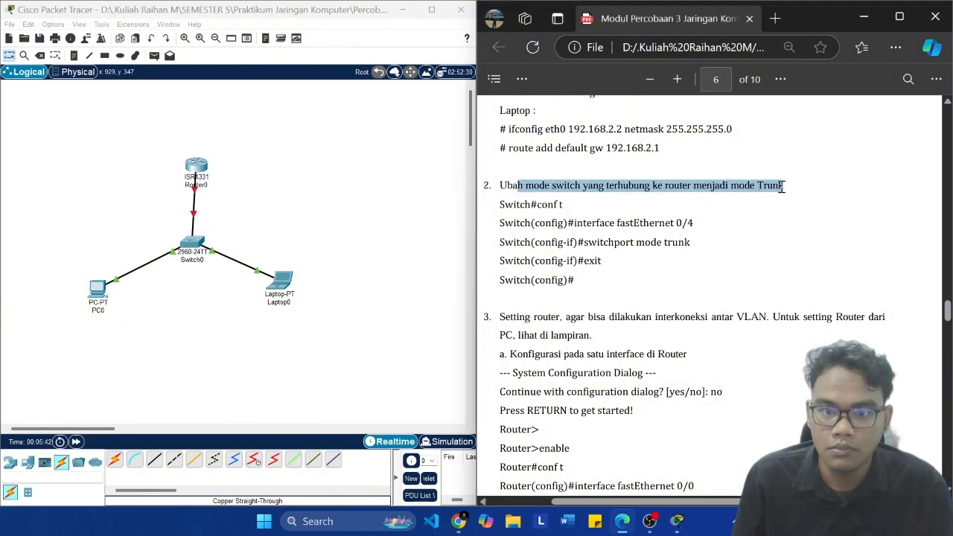
click(639, 238)
click(195, 243)
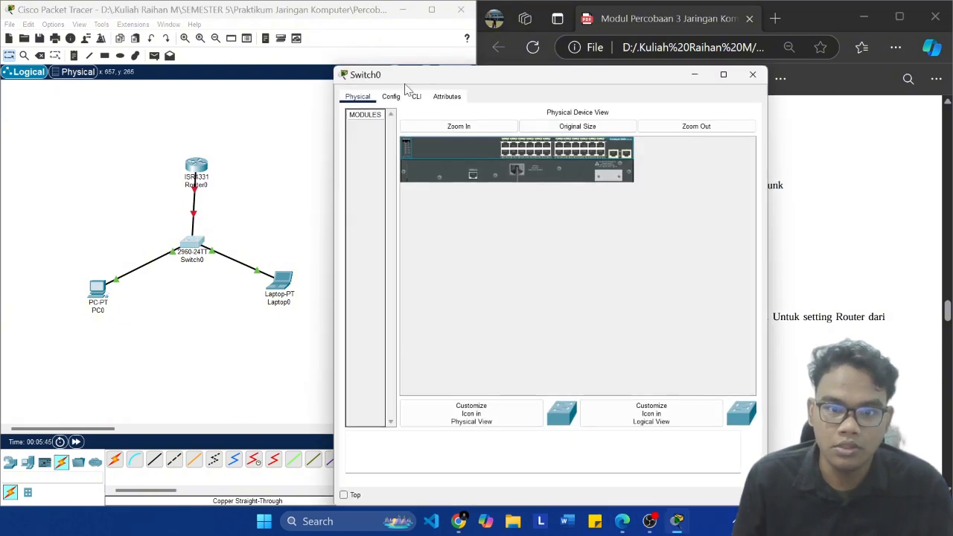
click(419, 96)
drag(456, 74, 161, 59)
key(Return)
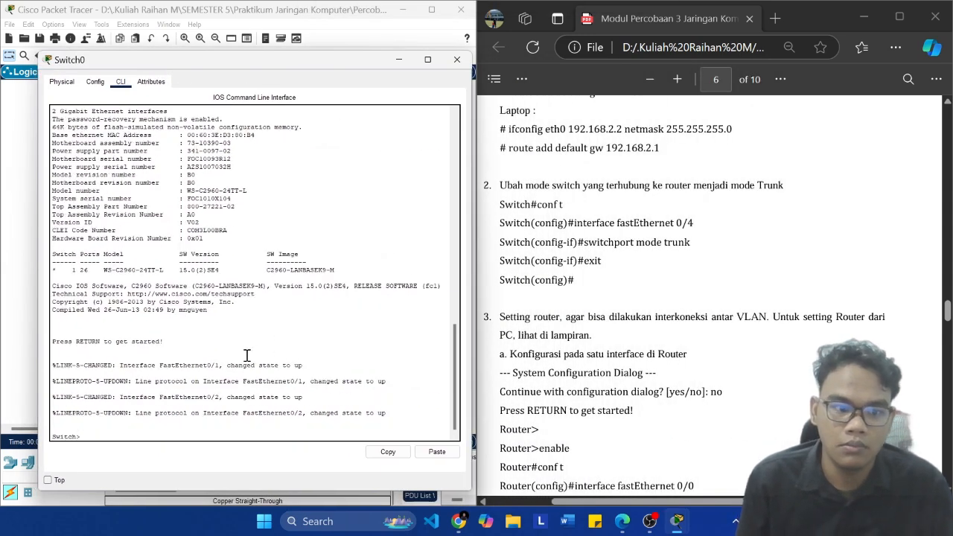
text(en)
key(Return)
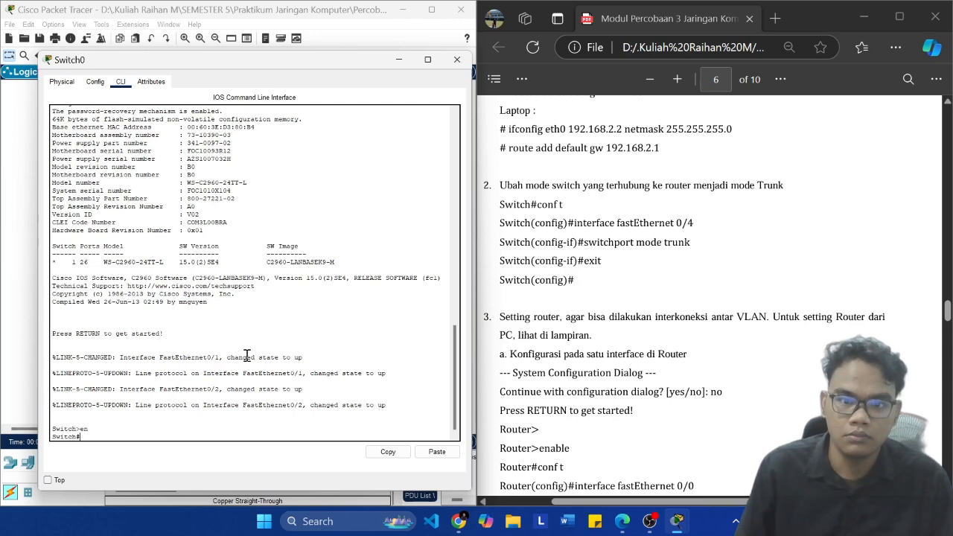
text(conf t)
key(Return)
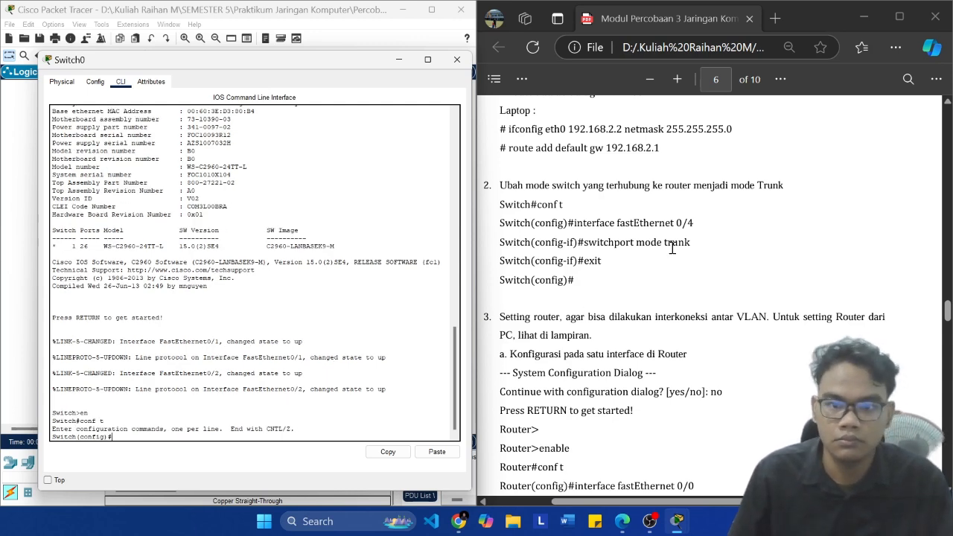
Step: Configure Switch0's interface fastEthernet 0/4 with the module's switchport mode trunk command, and exit interface configuration
drag(693, 224, 574, 224)
key(super+c)
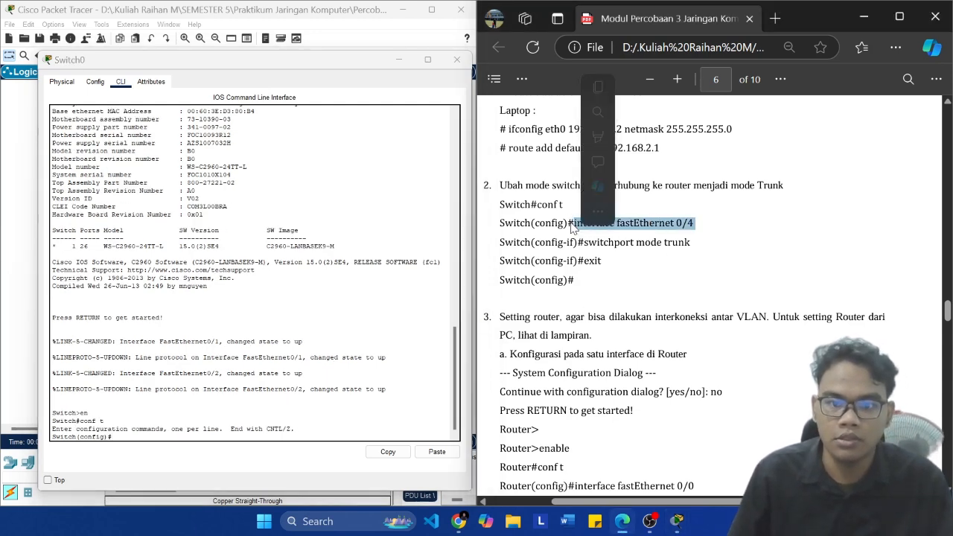
click(167, 399)
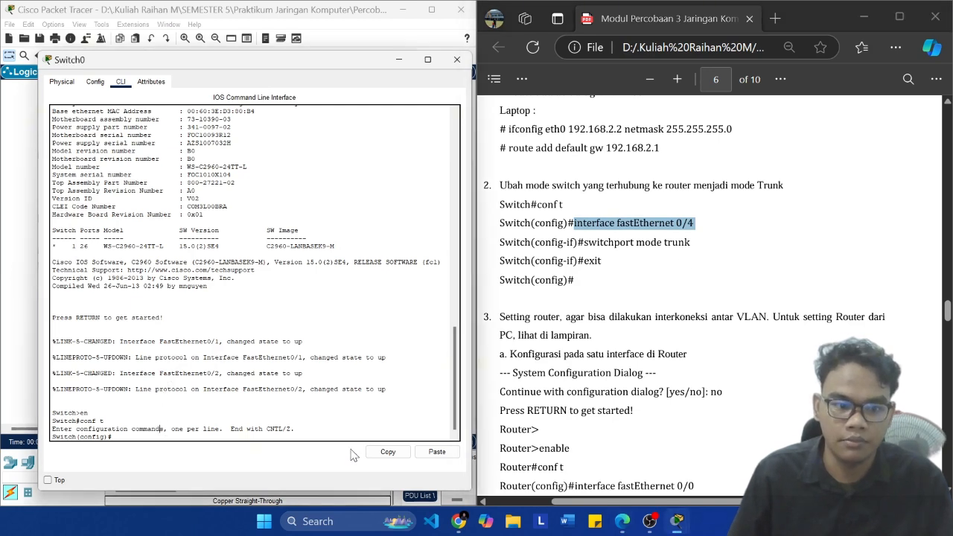
click(437, 453)
key(Return)
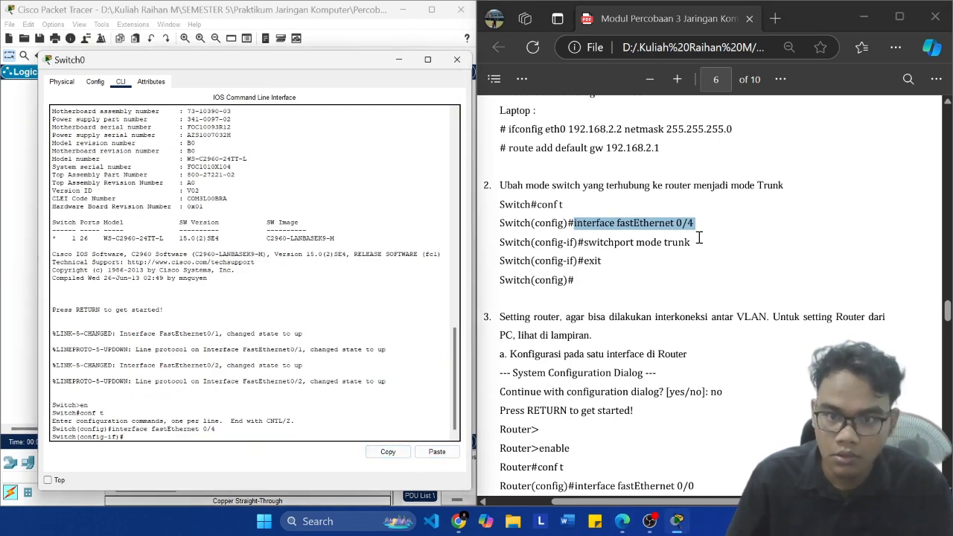
drag(694, 242, 584, 242)
key(super+c)
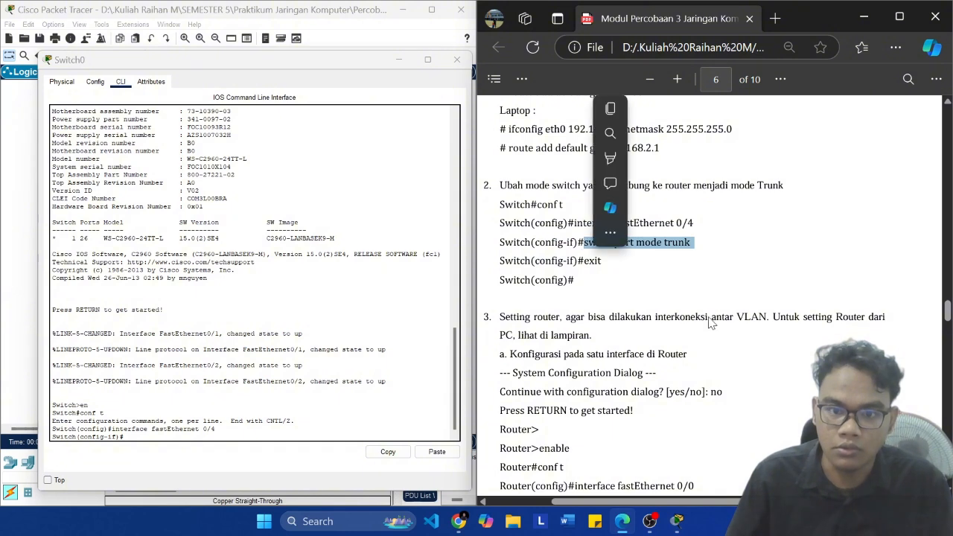
click(280, 450)
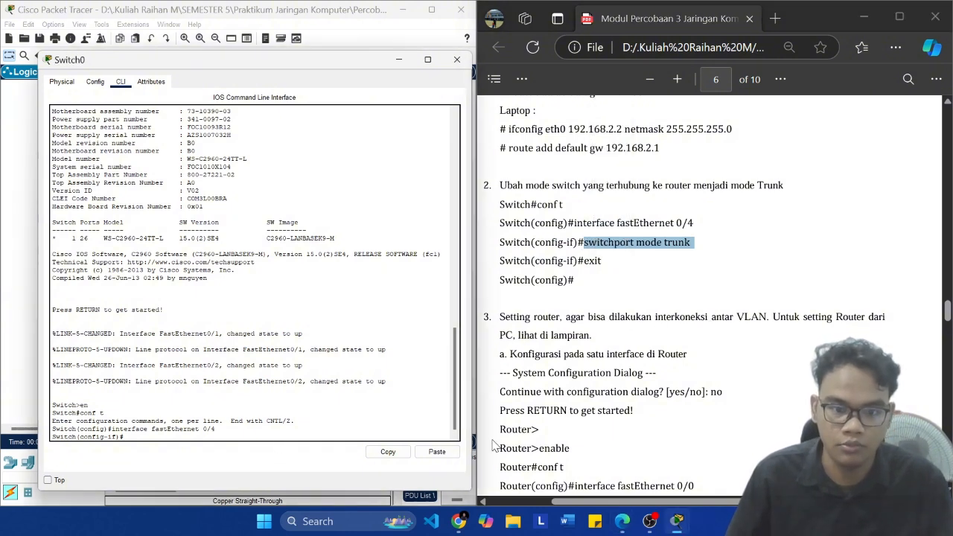
click(435, 453)
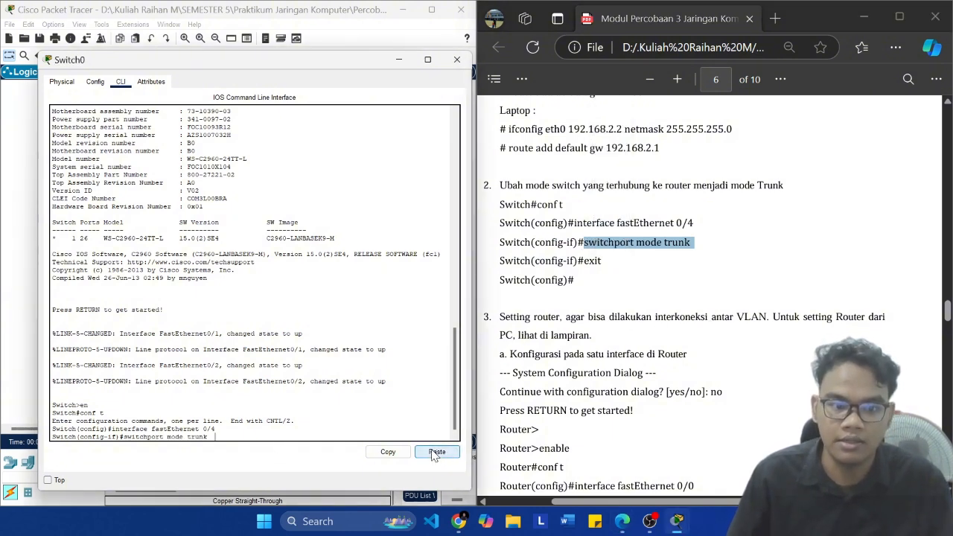
key(Return)
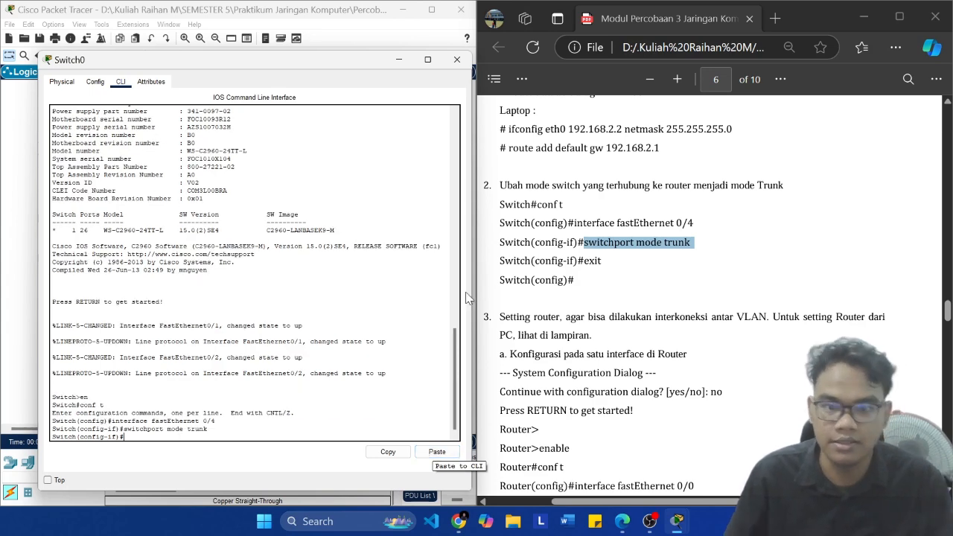
text(ex)
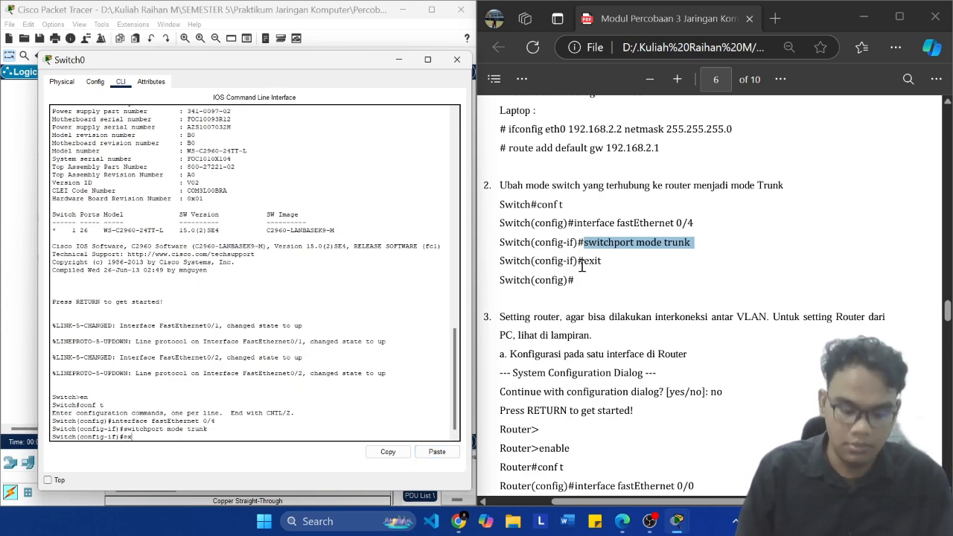
text(it)
key(Return)
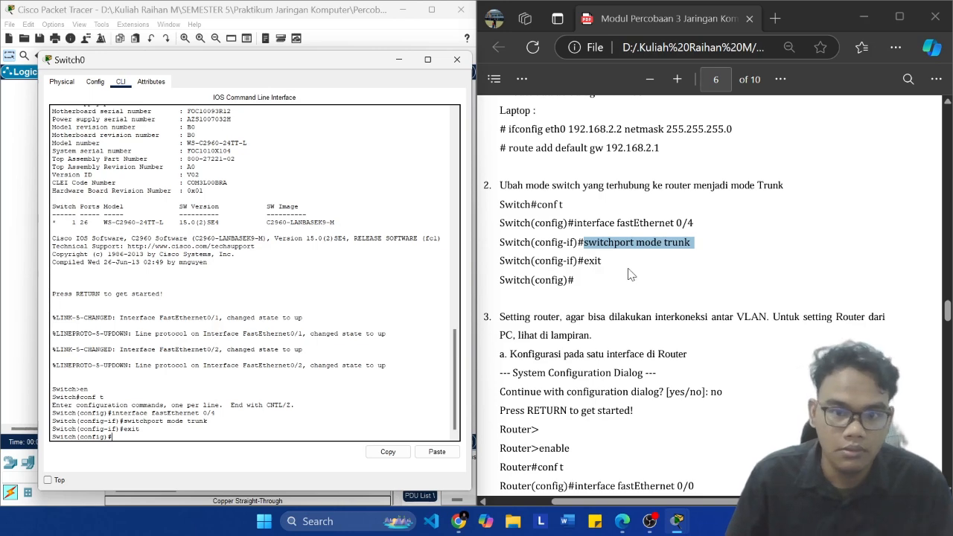
Step: Open Router0's command line beside the module and answer no to the initial configuration dialog
click(31, 285)
click(196, 172)
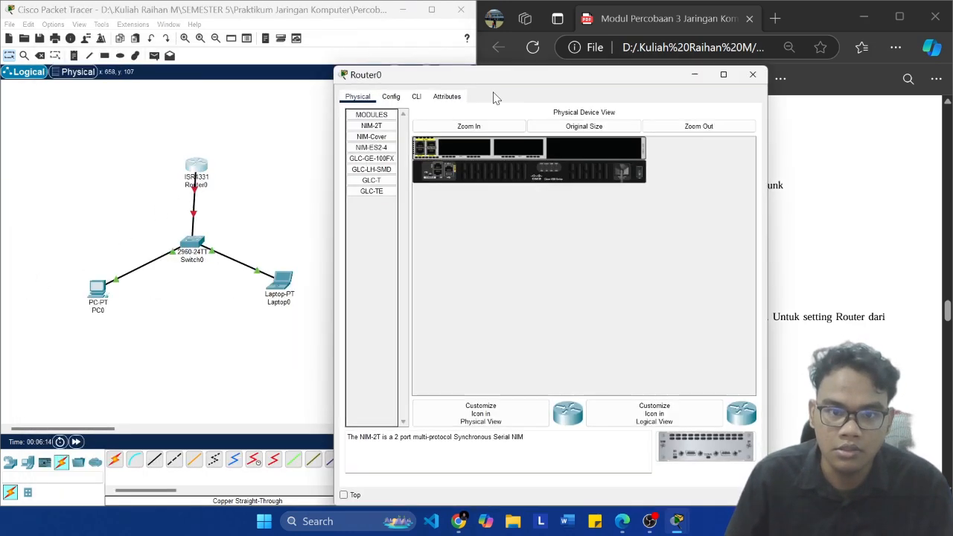
click(447, 96)
click(417, 97)
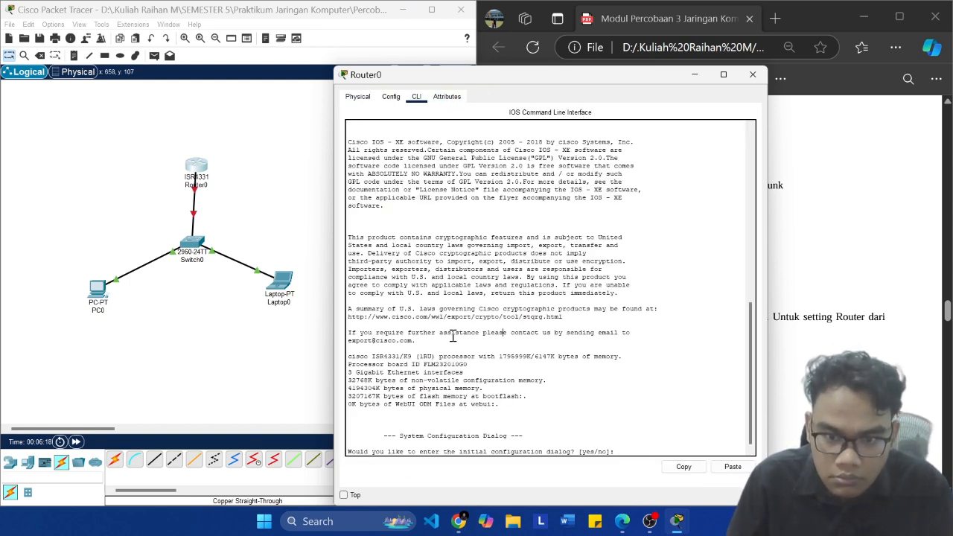
text(n)
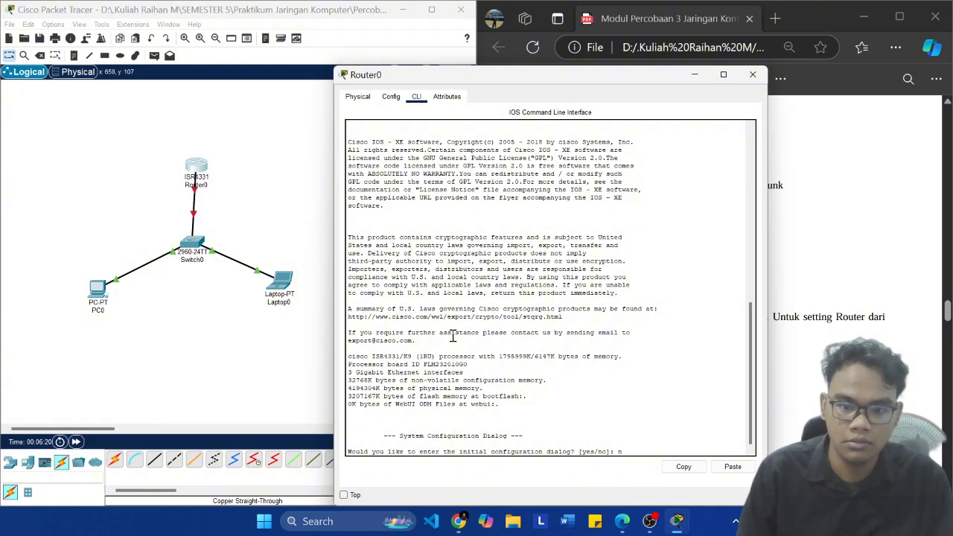
text(o)
key(Return)
key(Return)
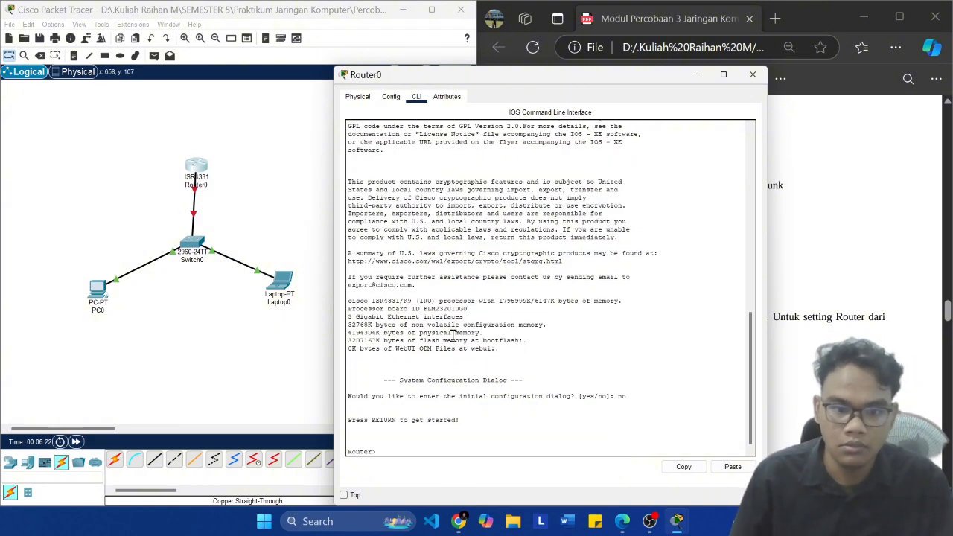
drag(546, 74, 235, 60)
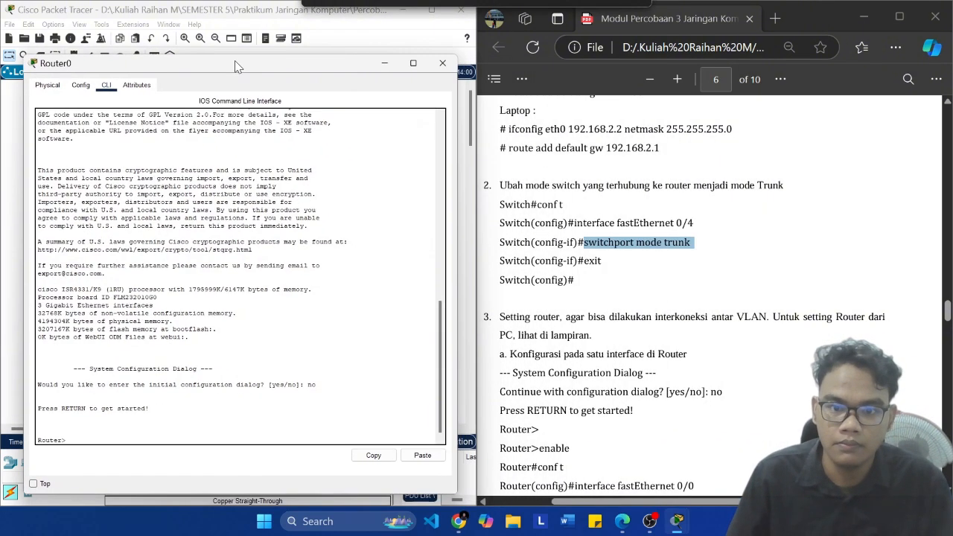
Step: Check the module's router instructions in item 3, and enter Router0's global configuration mode with en and conf t
scroll(608, 388, down, 3)
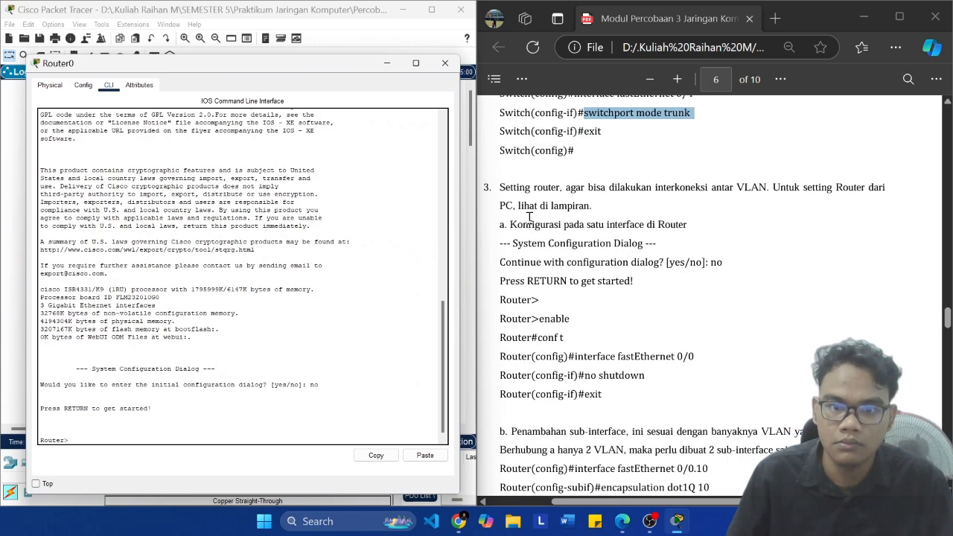
scroll(572, 233, down, 6)
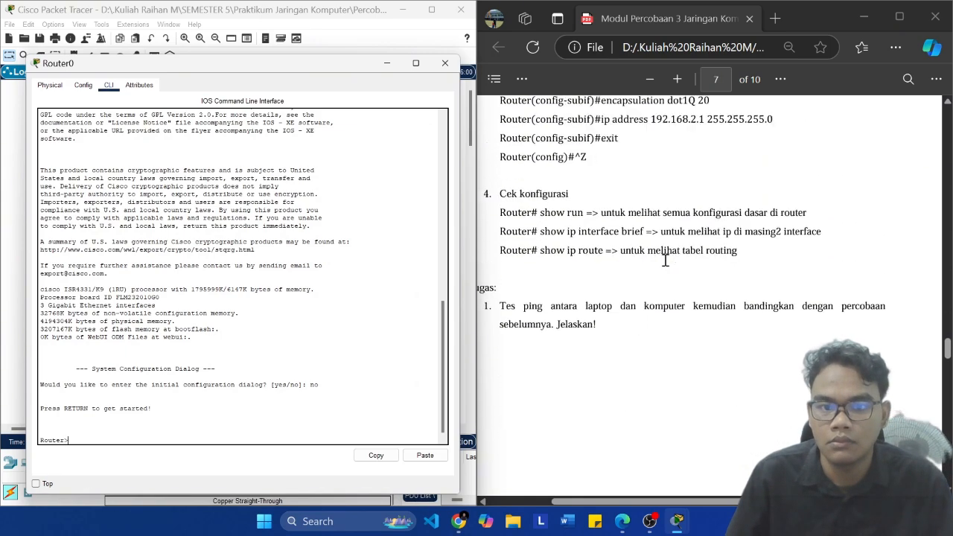
scroll(666, 256, up, 4)
scroll(673, 266, up, 2)
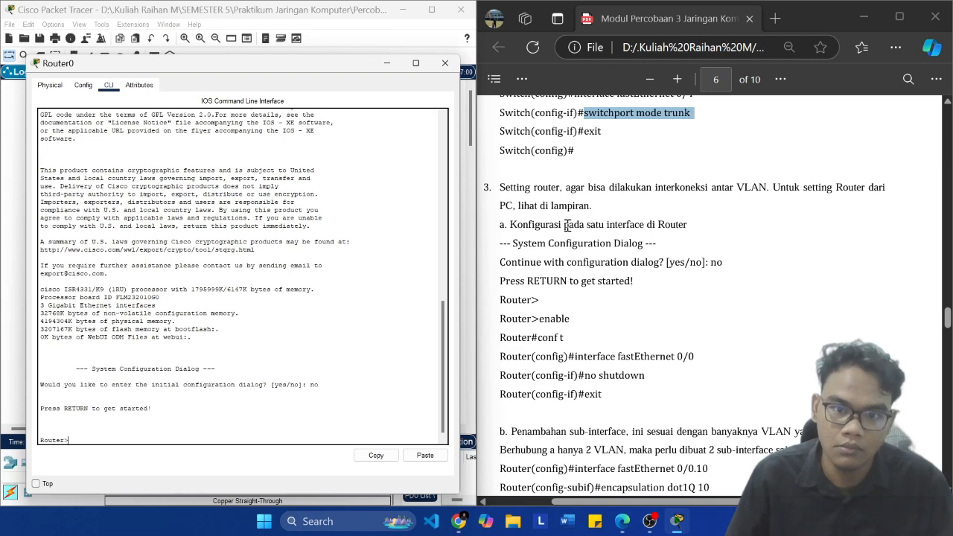
scroll(660, 260, up, 15)
scroll(636, 263, down, 10)
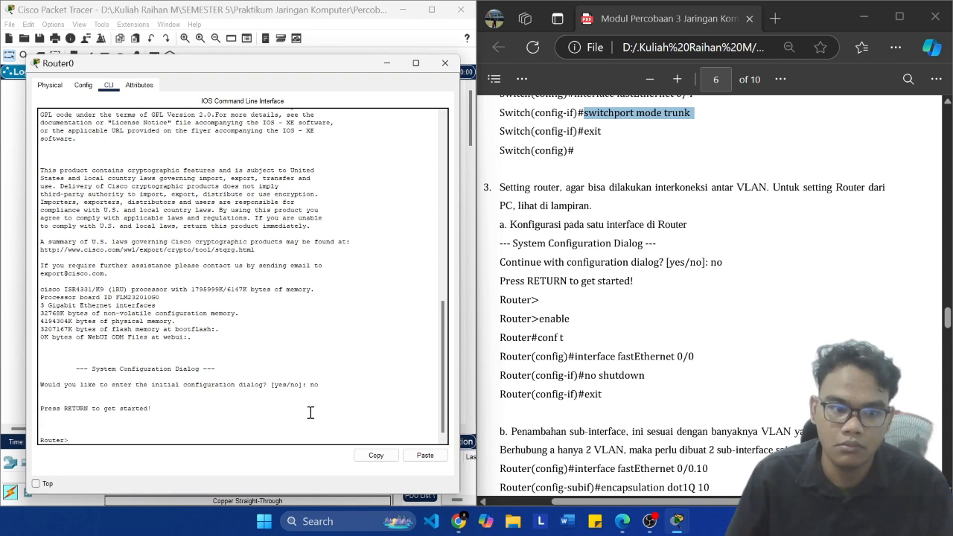
text(en)
key(Return)
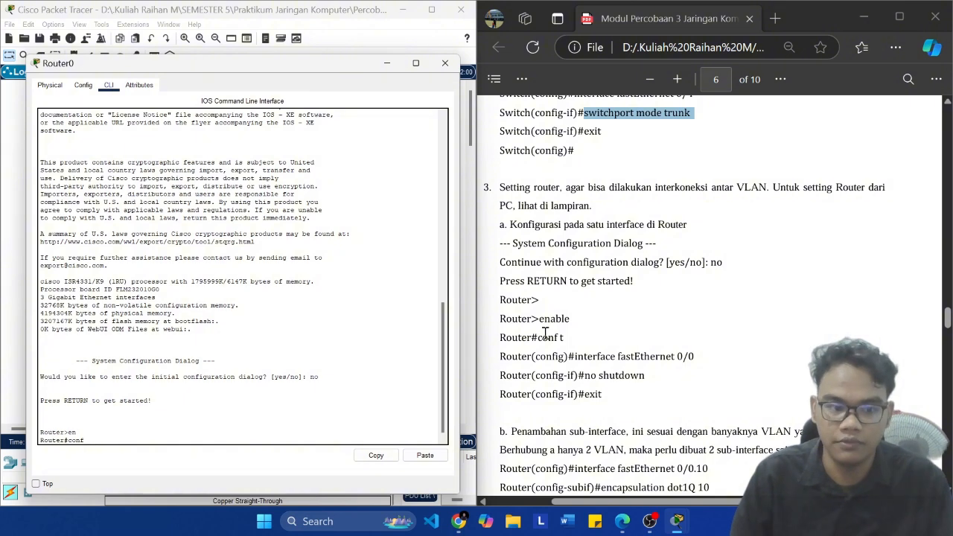
text(conf t)
key(Return)
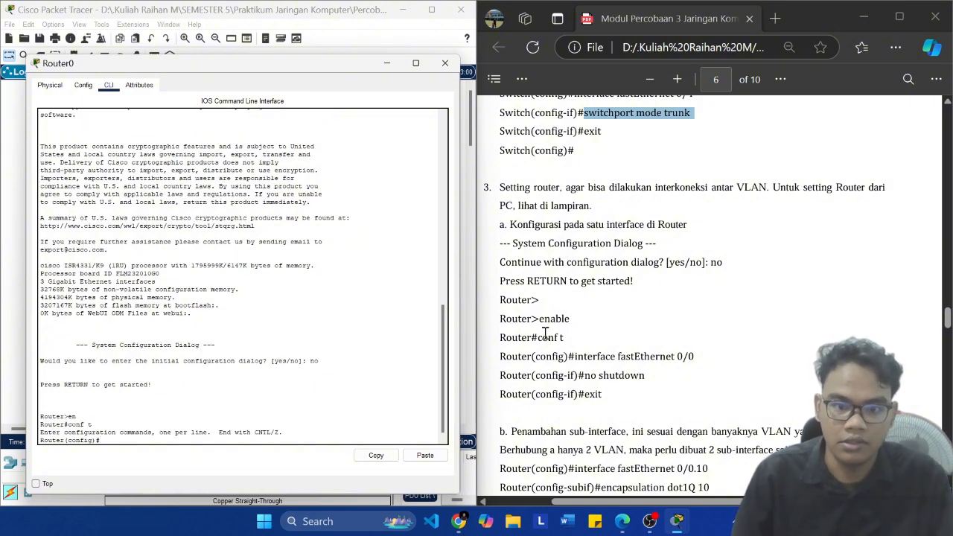
Step: Try to enter Router0's interface configuration with the module's command interface fastEthernet 0/0, and run the same command again
drag(697, 357, 578, 356)
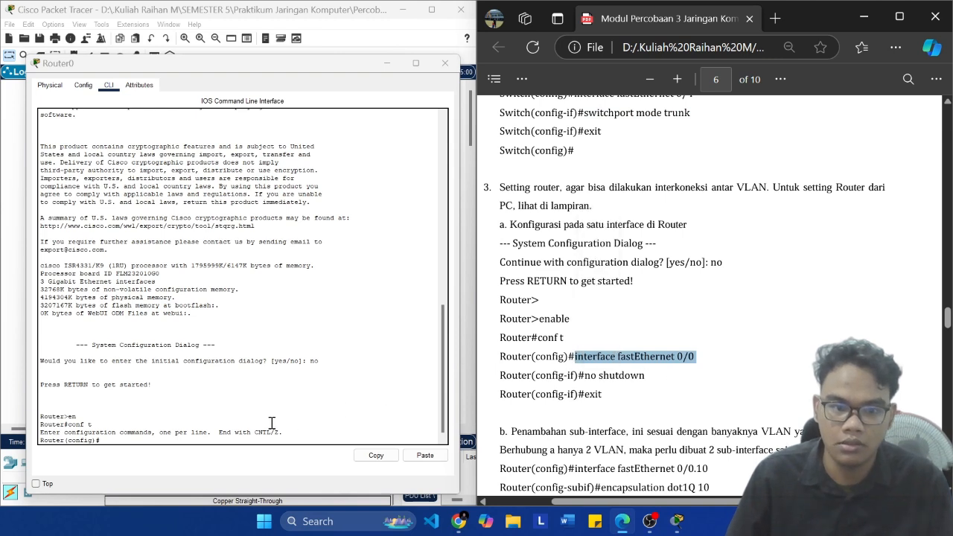
click(225, 433)
click(422, 456)
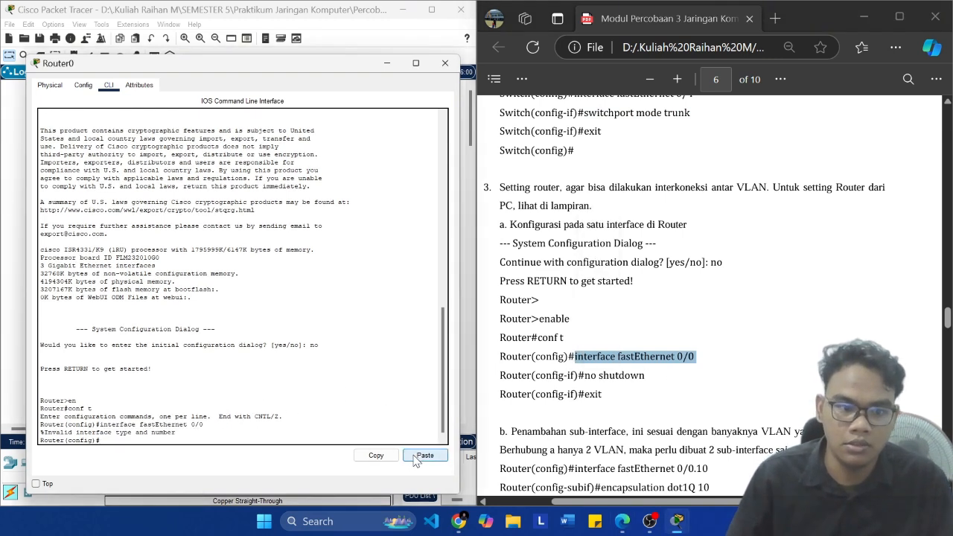
key(Up)
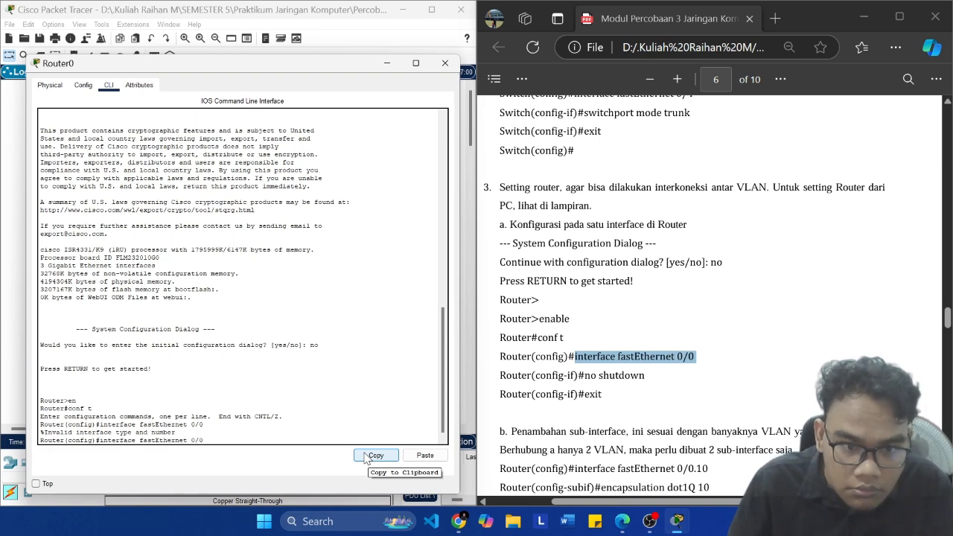
key(Return)
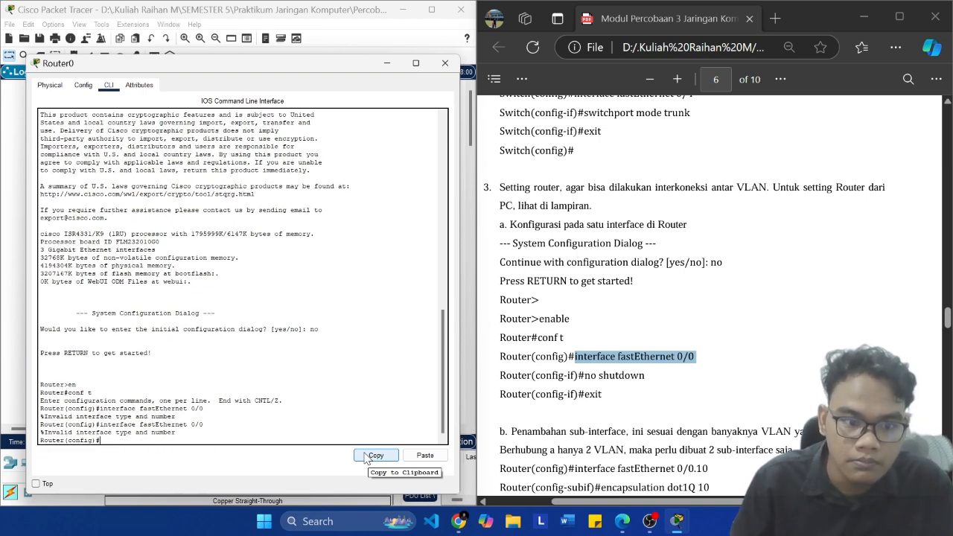
Step: Check the module's 3.5.2 topology diagram and Router0's free ports for a copper straight-through cable, then cancel the cable
scroll(678, 342, up, 10)
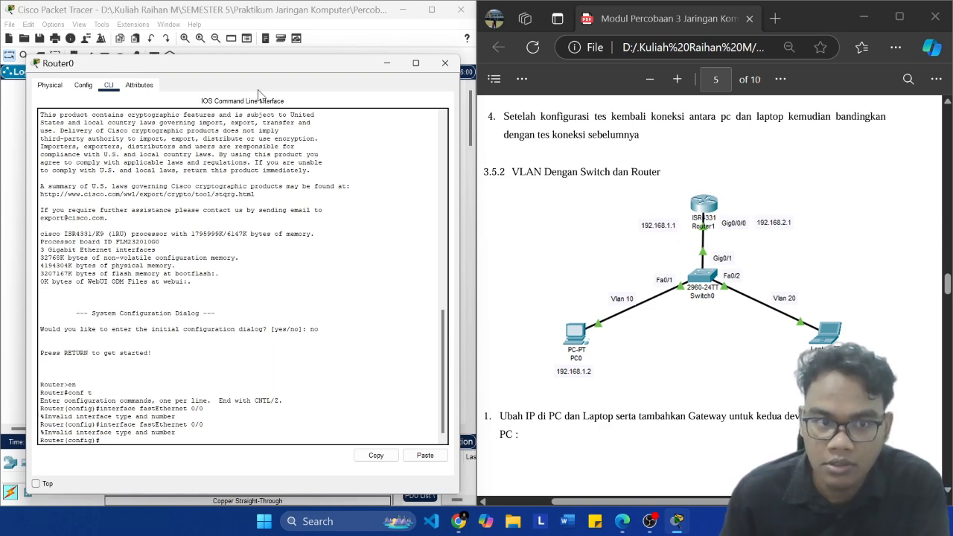
drag(235, 66, 415, 147)
click(130, 160)
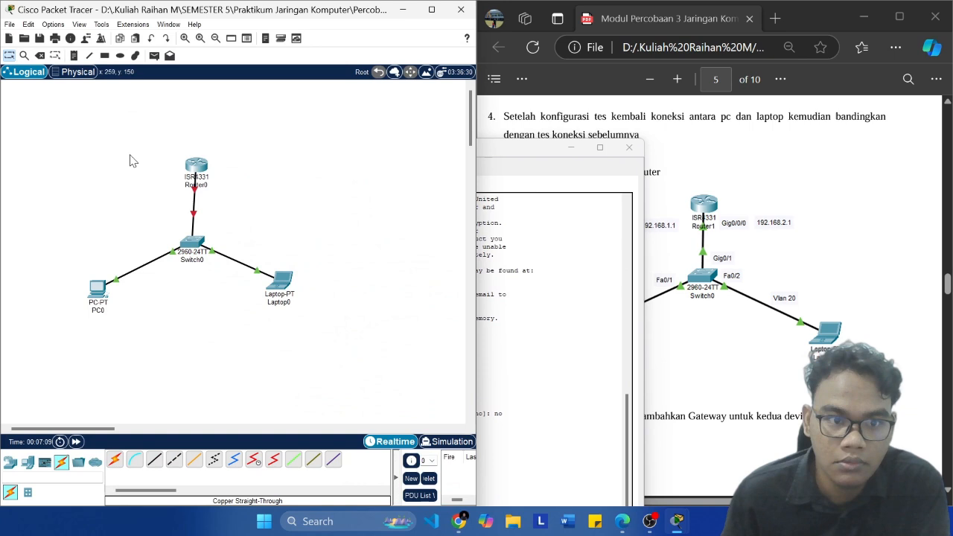
click(196, 166)
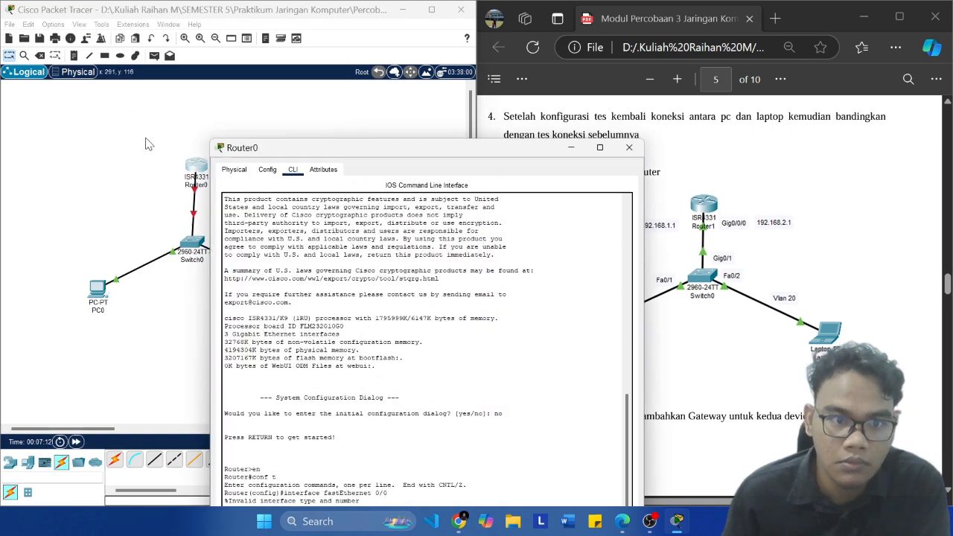
click(146, 144)
click(155, 460)
click(199, 163)
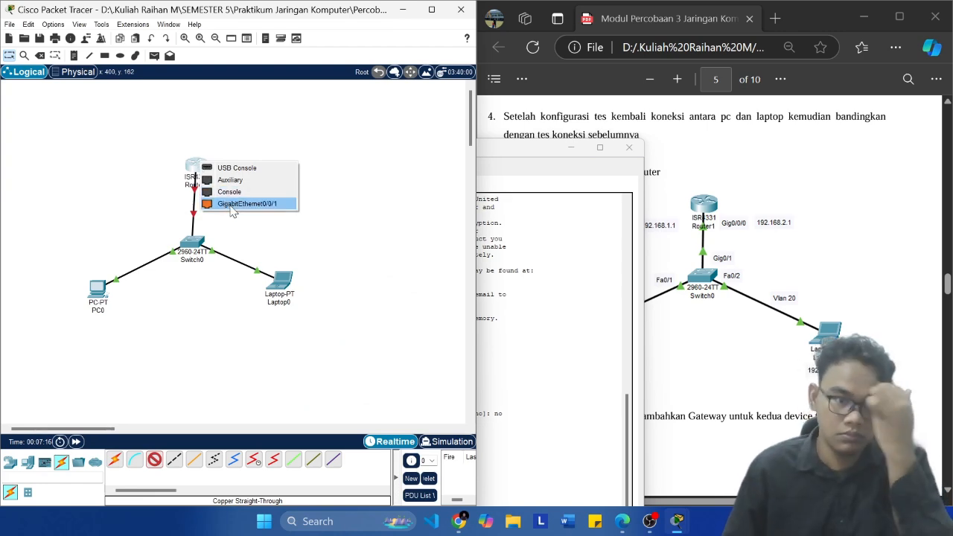
click(377, 214)
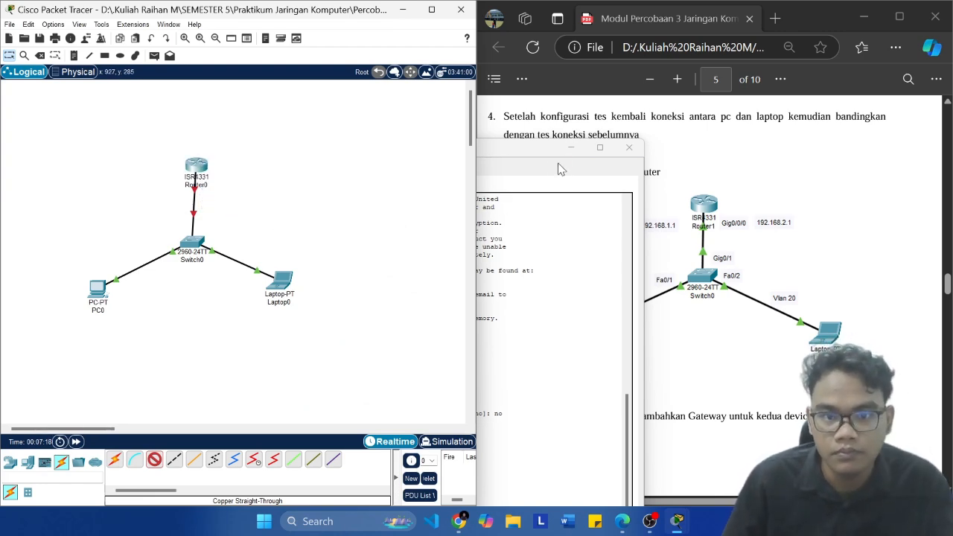
click(538, 157)
drag(537, 158, 521, 80)
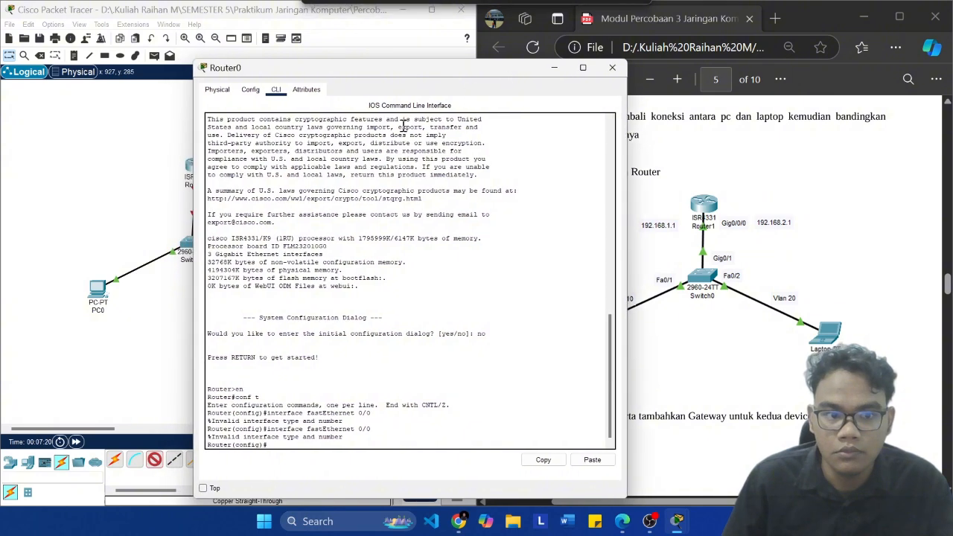
key(Escape)
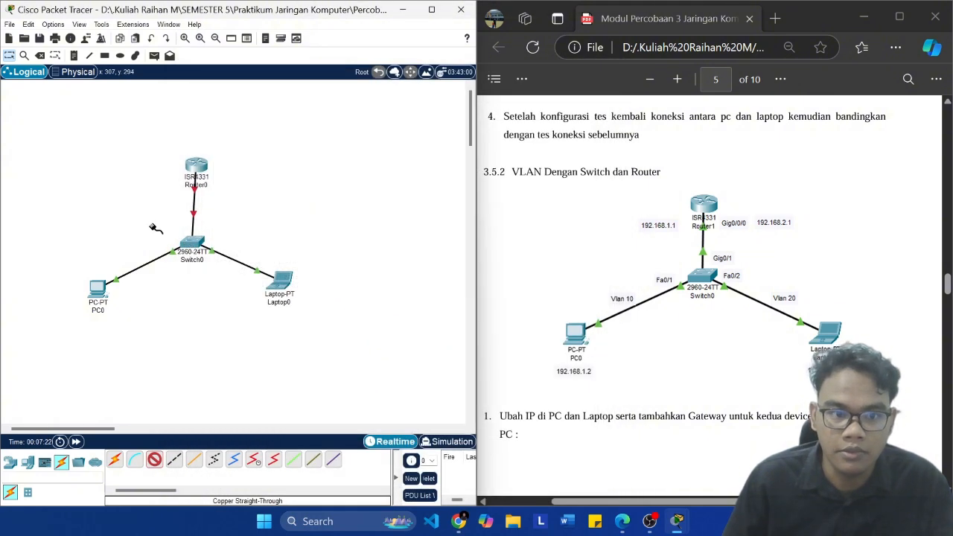
key(Escape)
Step: Review Switch0's trunk configuration commands against item 2 of the module, and return to the topology
click(192, 242)
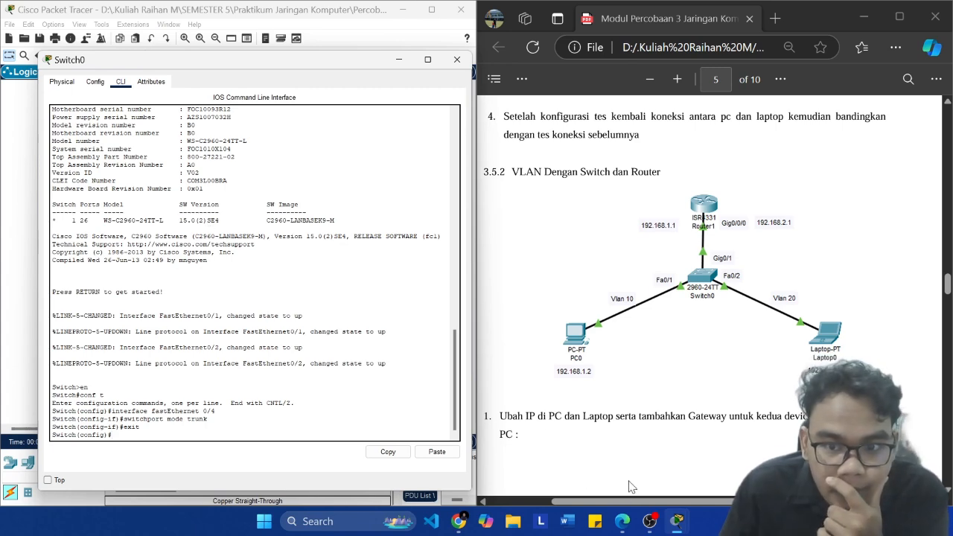
scroll(622, 397, down, 5)
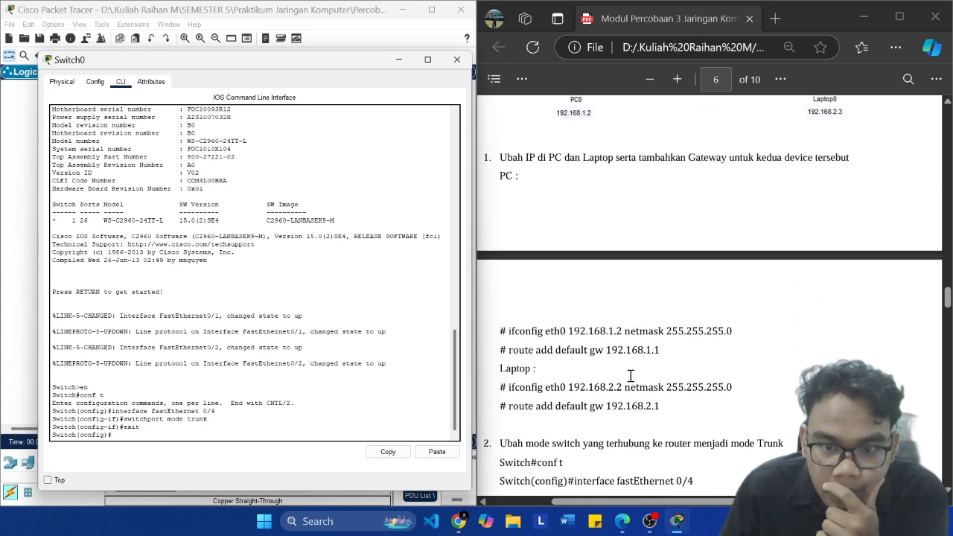
mouse_move(677, 521)
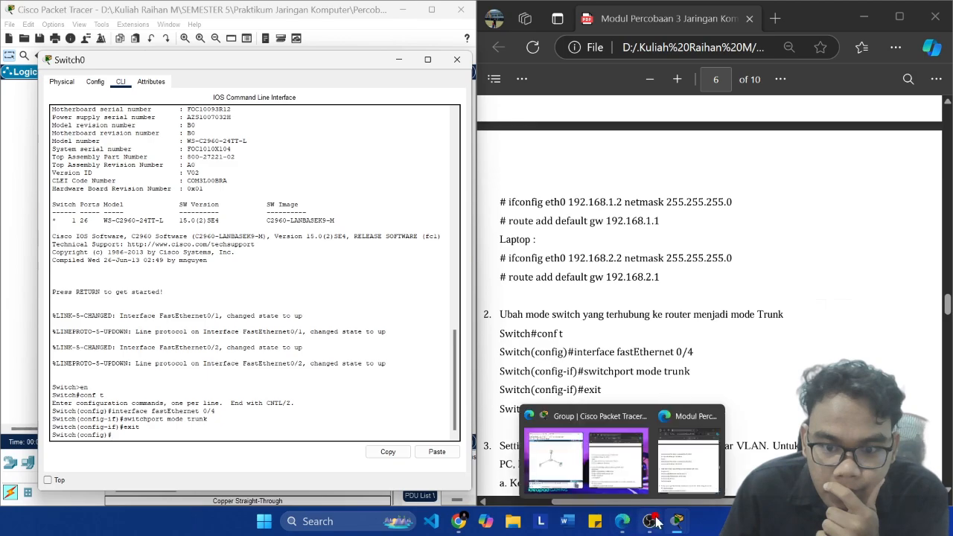
mouse_move(733, 456)
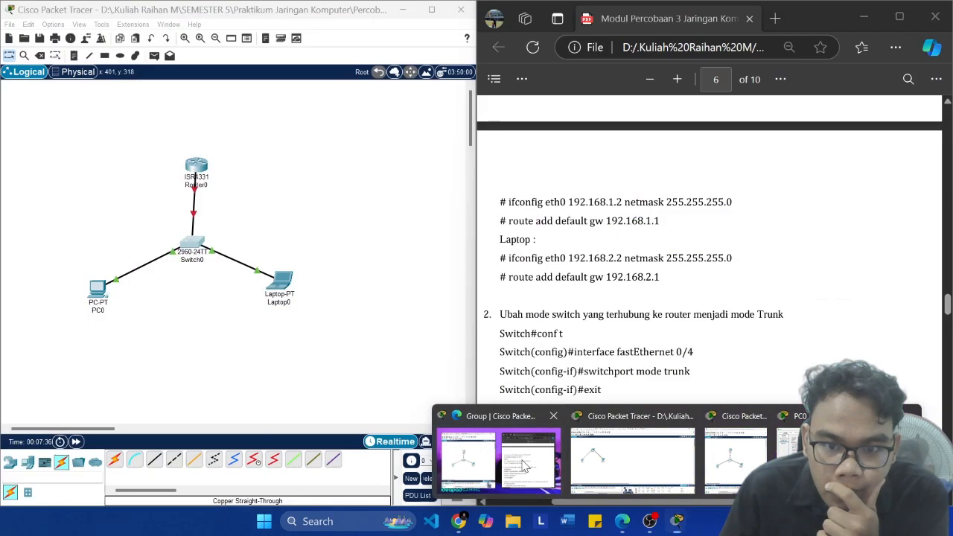
click(524, 466)
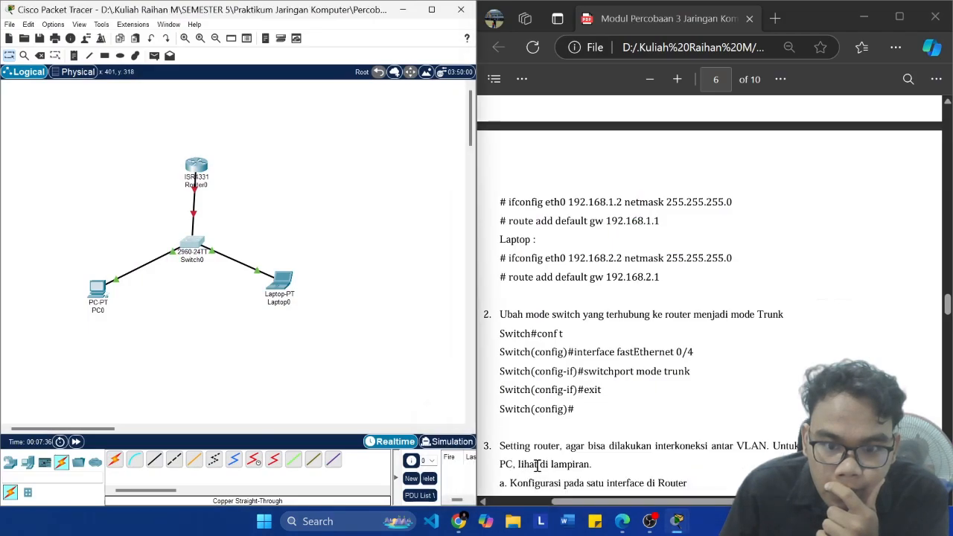
Step: Reopen Router0's command line beside the module and reread the instructions in items 2 and 3
click(200, 173)
drag(413, 75, 132, 66)
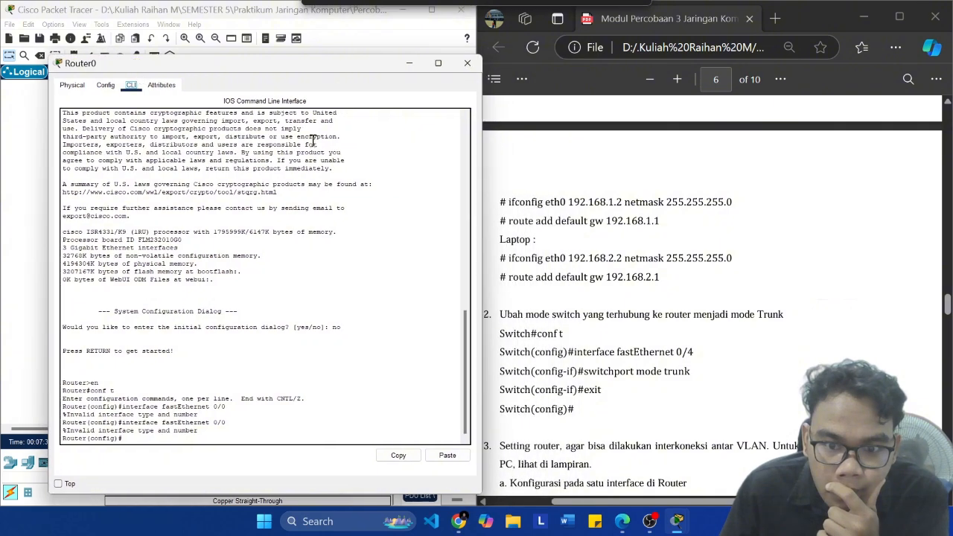
click(539, 278)
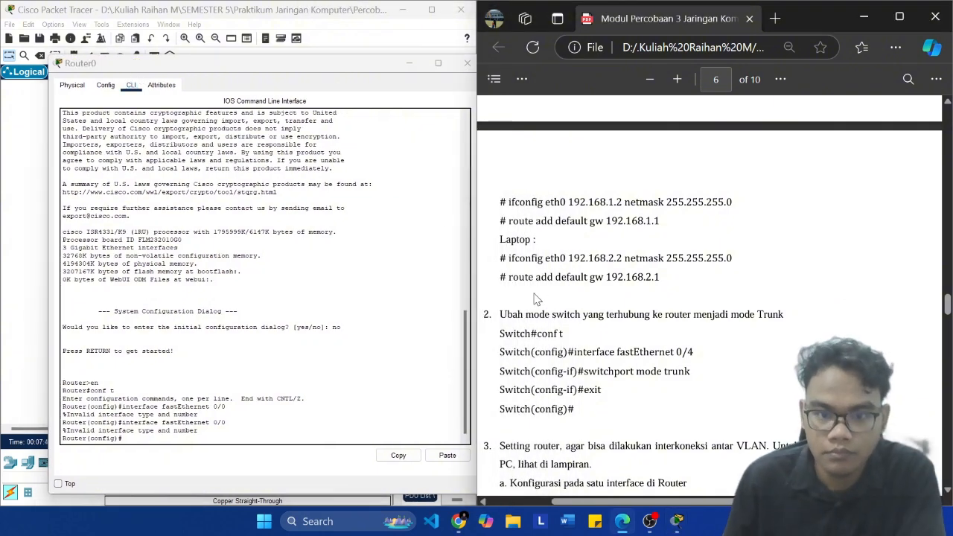
scroll(677, 347, down, 3)
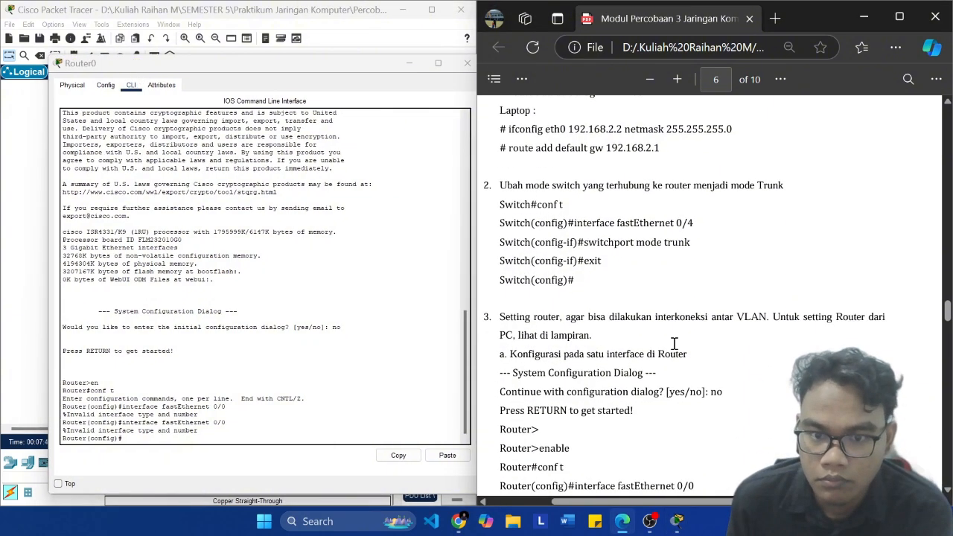
click(193, 439)
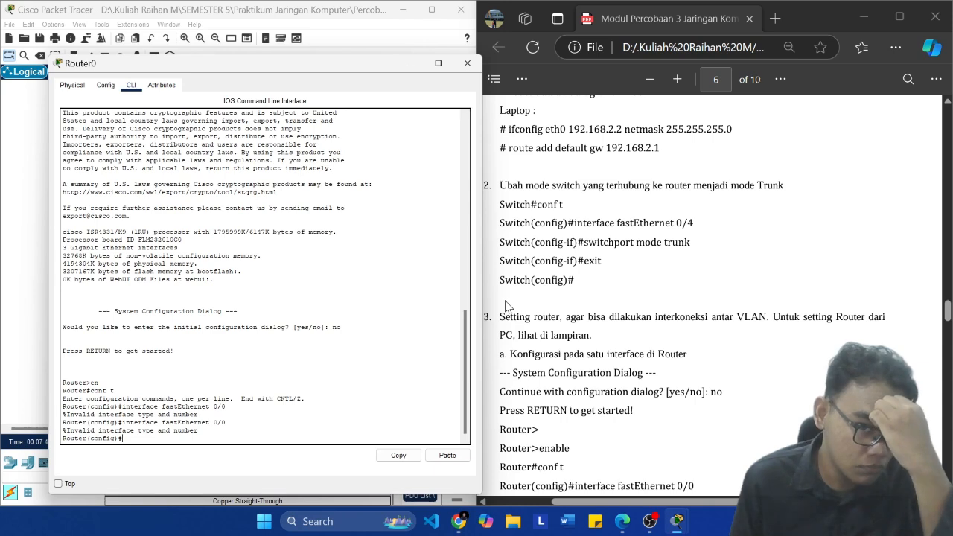
scroll(623, 283, up, 3)
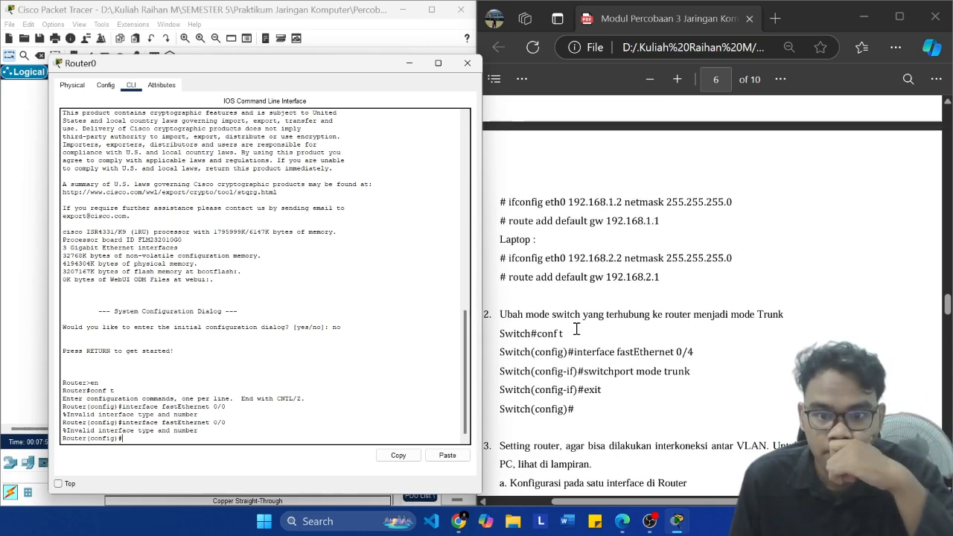
scroll(577, 330, down, 3)
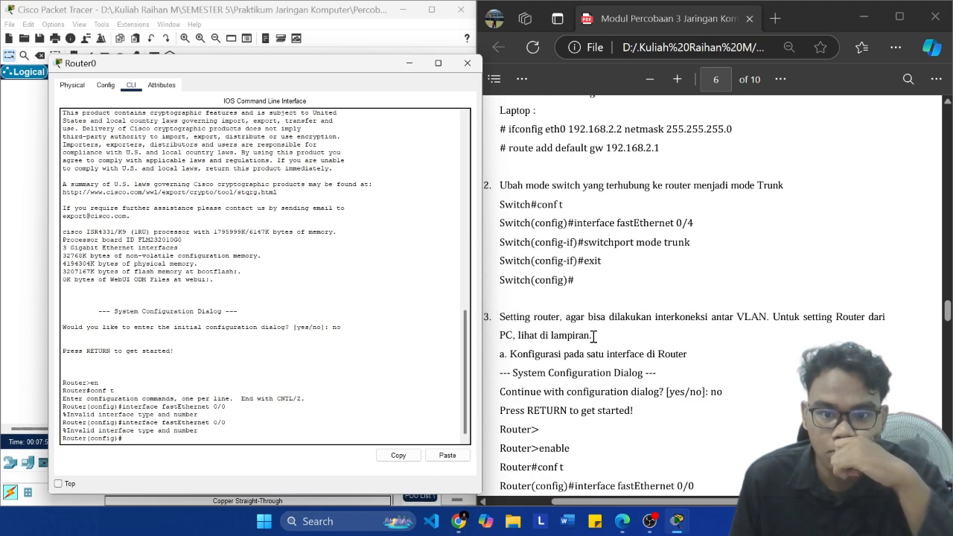
scroll(687, 326, down, 3)
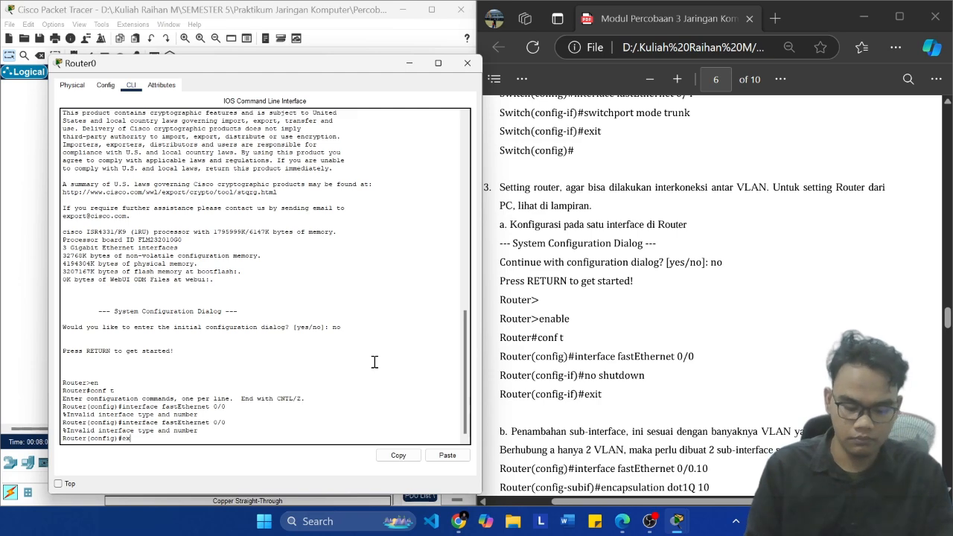
Step: Exit Router0's global configuration mode and list its interfaces with show ip interface
text(it)
key(Return)
key(Return)
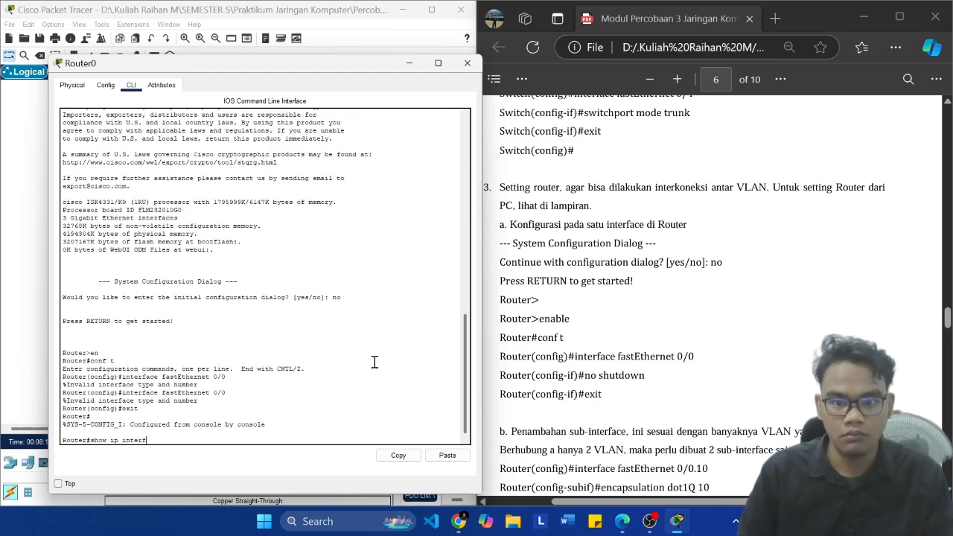
text(show ip interface)
key(Return)
key(Return)
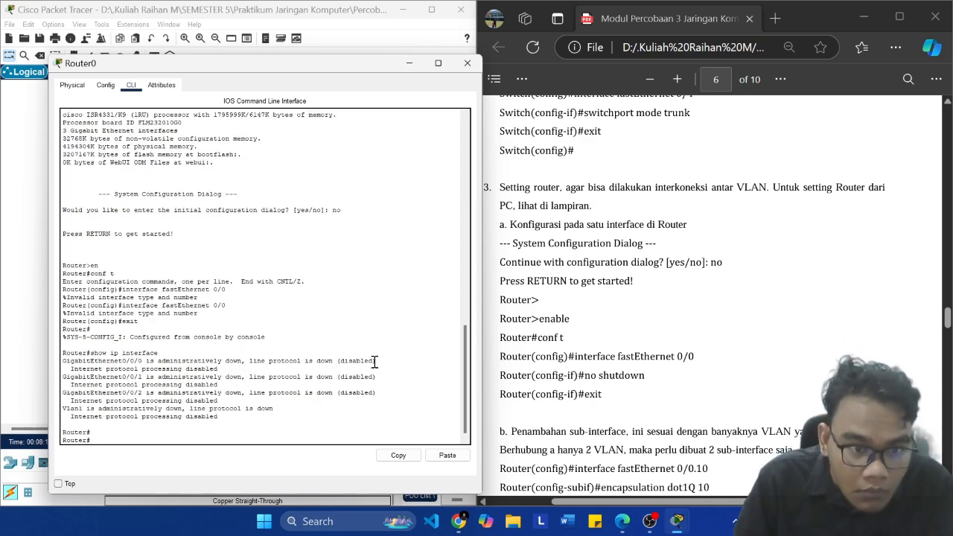
Step: Check Router0's VLANs with show vlan brief, try show ip brief, and clear the recalled command
text(show vlan)
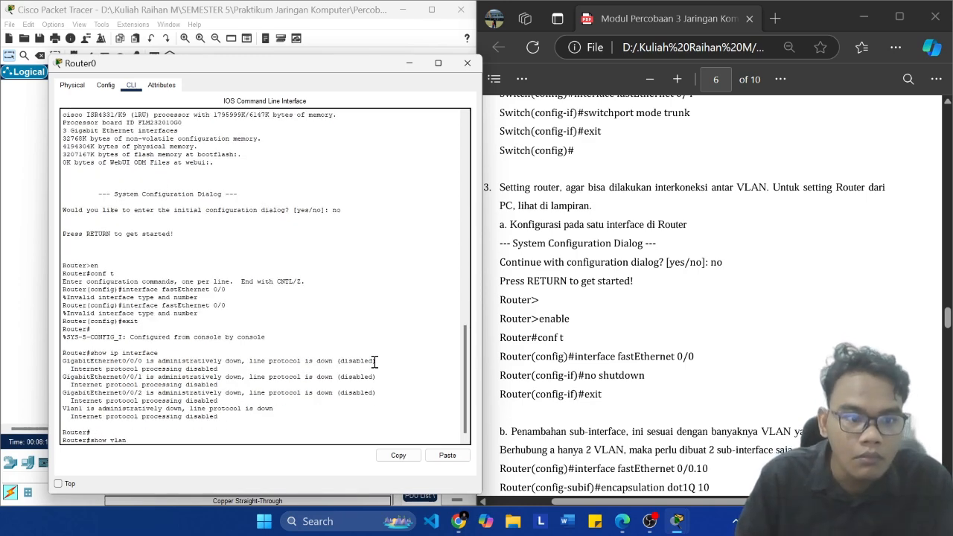
text( brief)
key(Return)
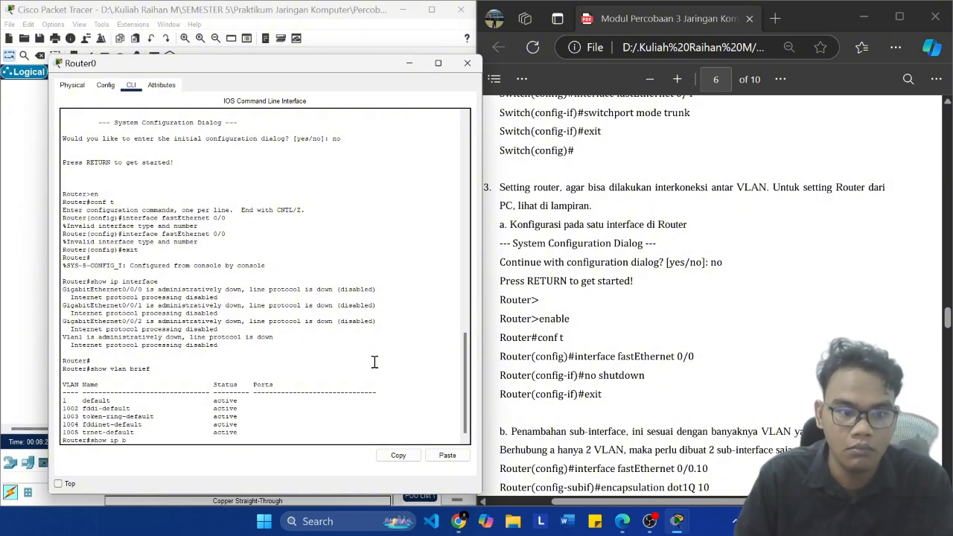
text(show ip brief)
key(Return)
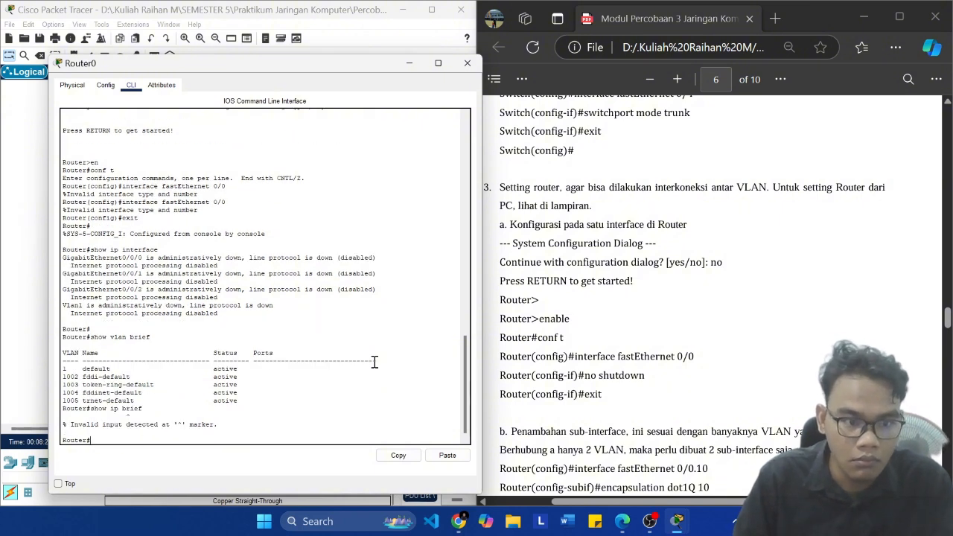
key(Up)
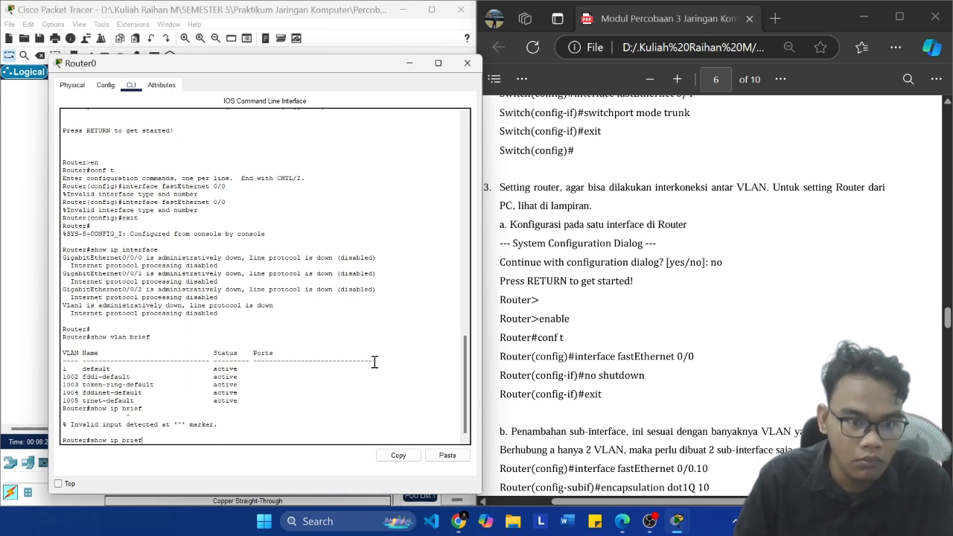
key(BackSpace)
key(BackSpace)
key(BackSpace)
key(BackSpace)
key(BackSpace)
key(BackSpace)
key(BackSpace)
key(BackSpace)
key(BackSpace)
key(BackSpace)
key(BackSpace)
key(BackSpace)
key(BackSpace)
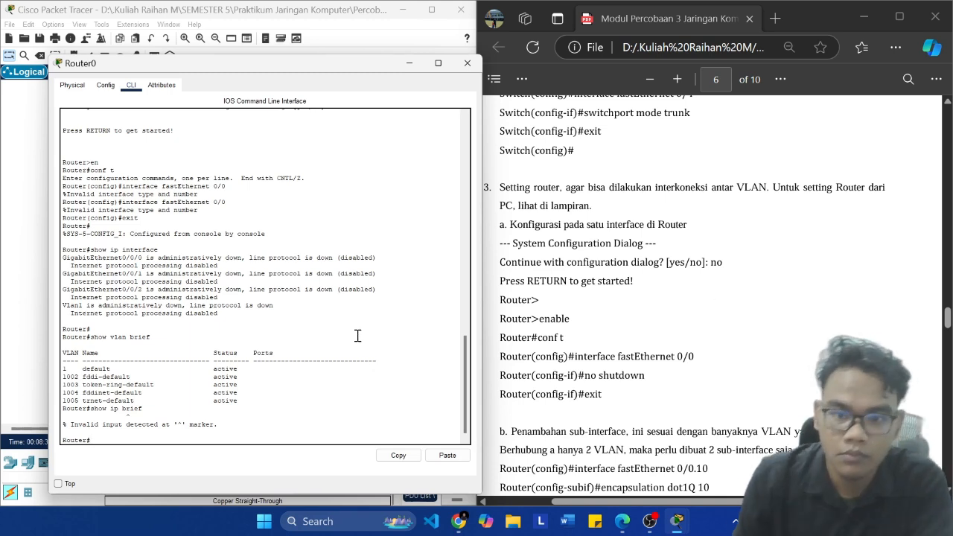
click(649, 521)
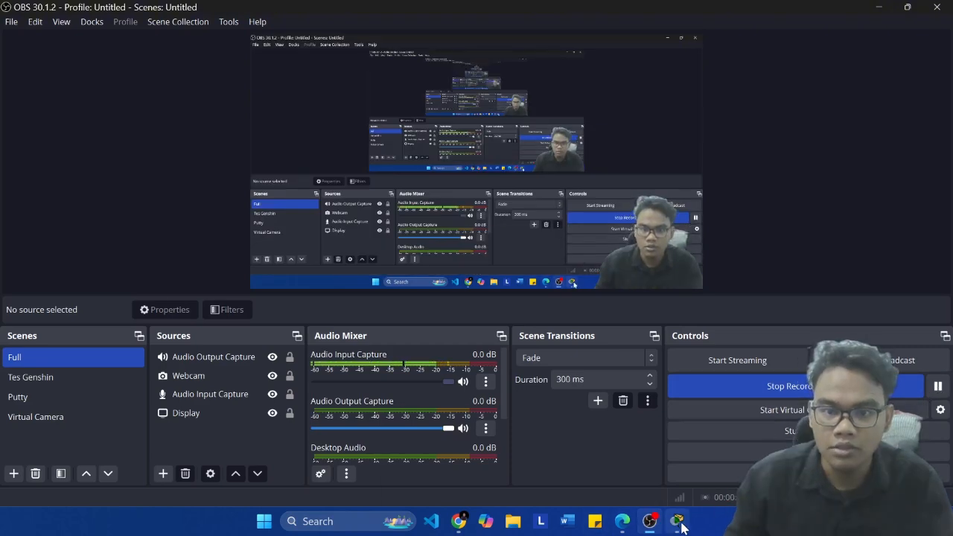
mouse_move(676, 521)
click(477, 463)
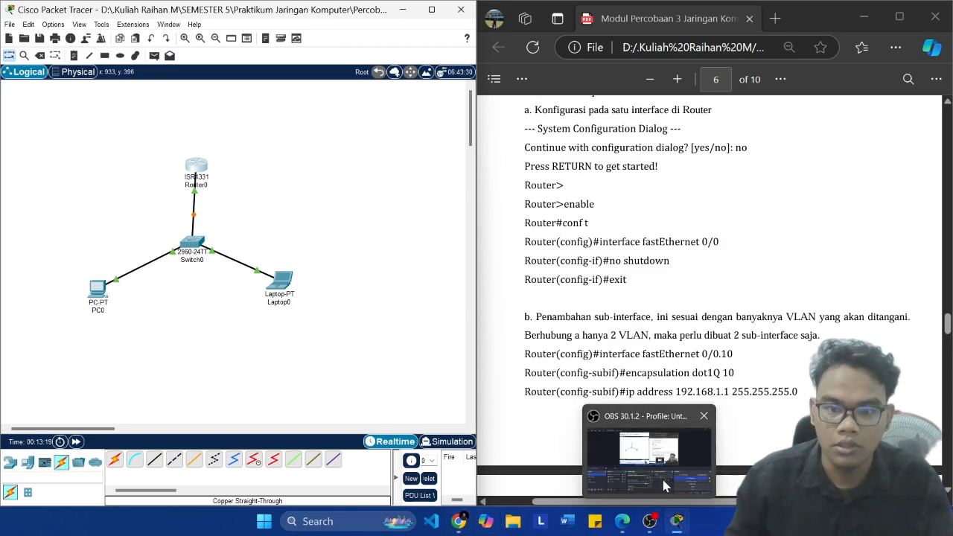
Step: Move Router0's window aside and add another 4331 router to the empty workspace below PC0
mouse_move(674, 522)
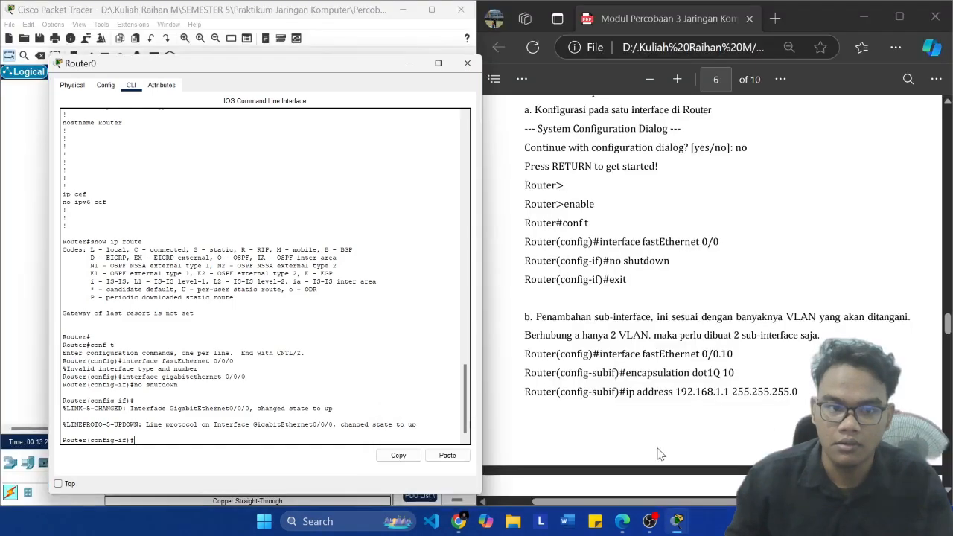
drag(345, 73, 609, 44)
click(19, 469)
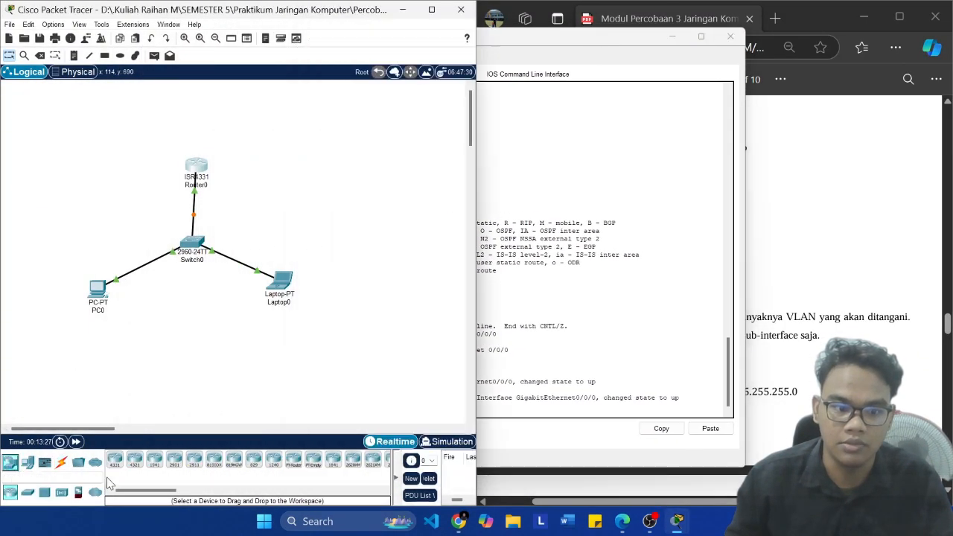
drag(117, 463, 114, 400)
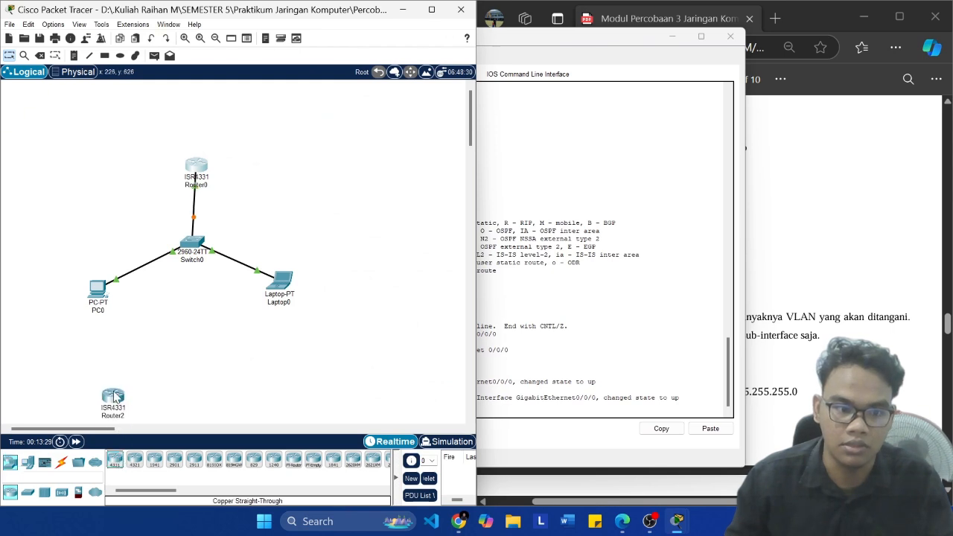
Step: Check which ports the new router offers for a copper straight-through cable, and cancel the cable
click(61, 462)
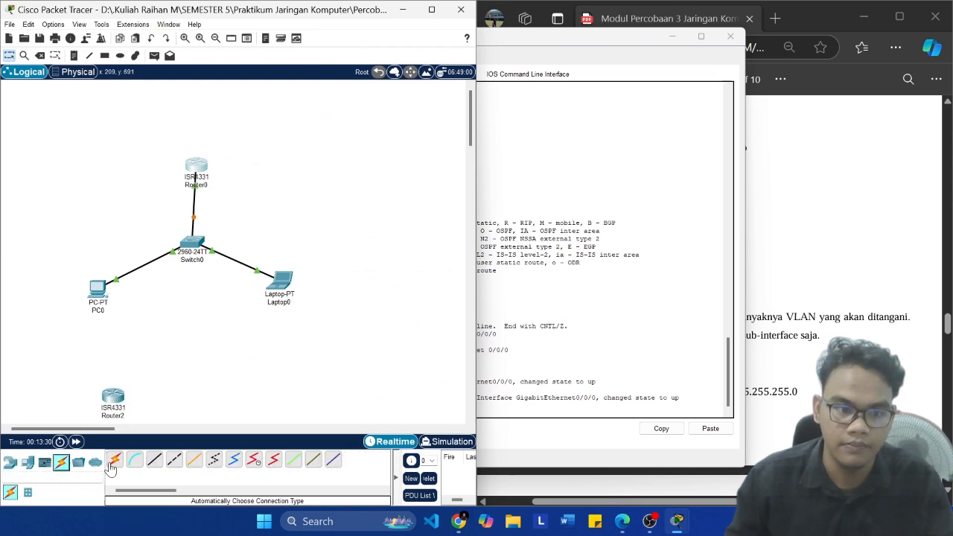
click(154, 459)
click(113, 399)
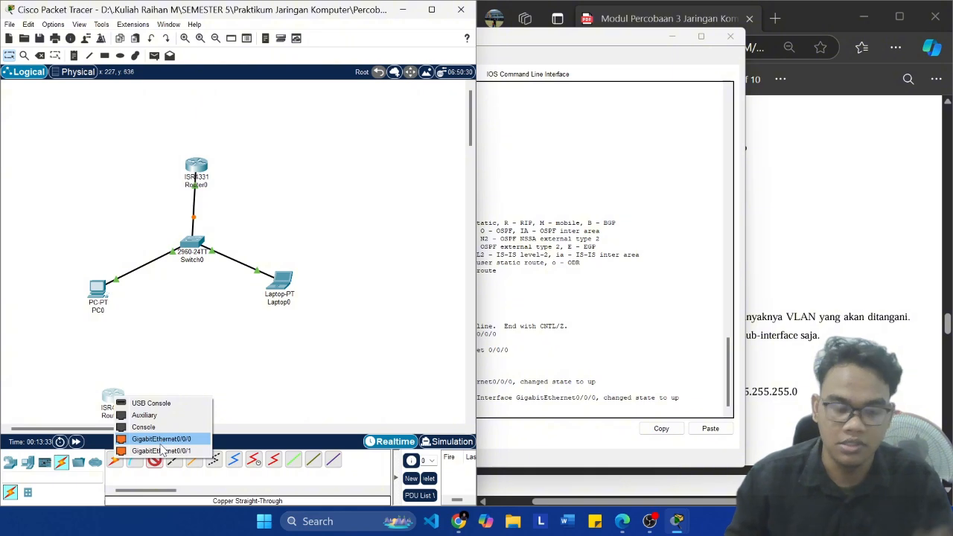
click(289, 350)
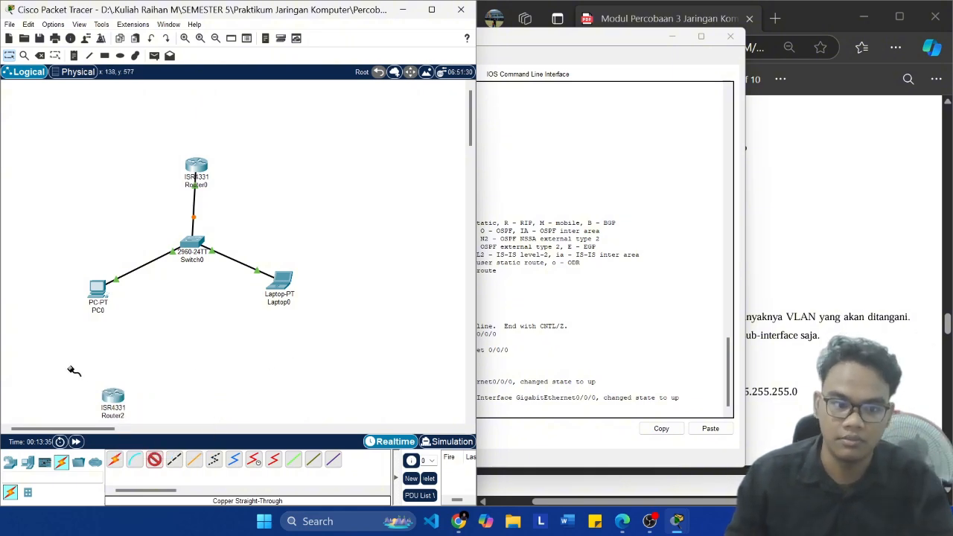
click(154, 459)
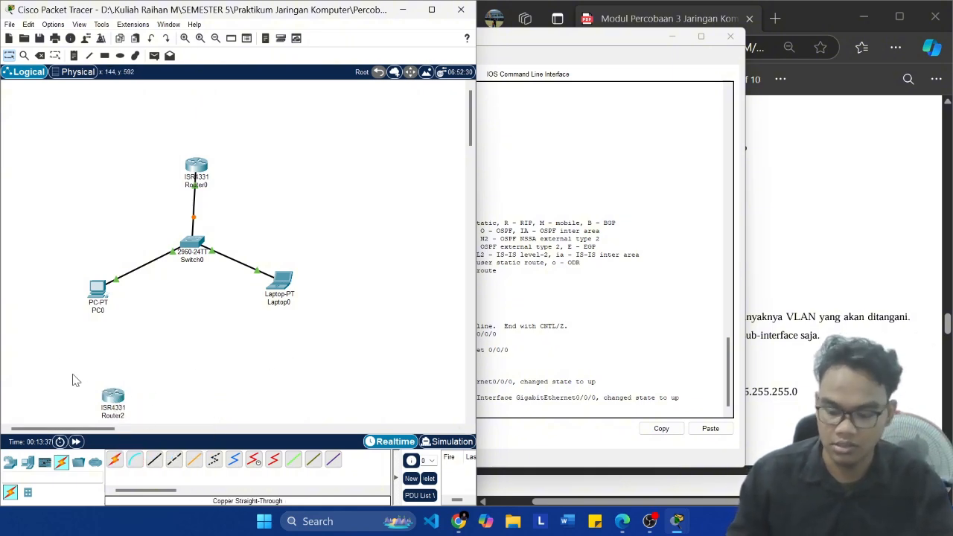
Step: Delete the extra 4331 router below PC0 and leave delete mode
key(Delete)
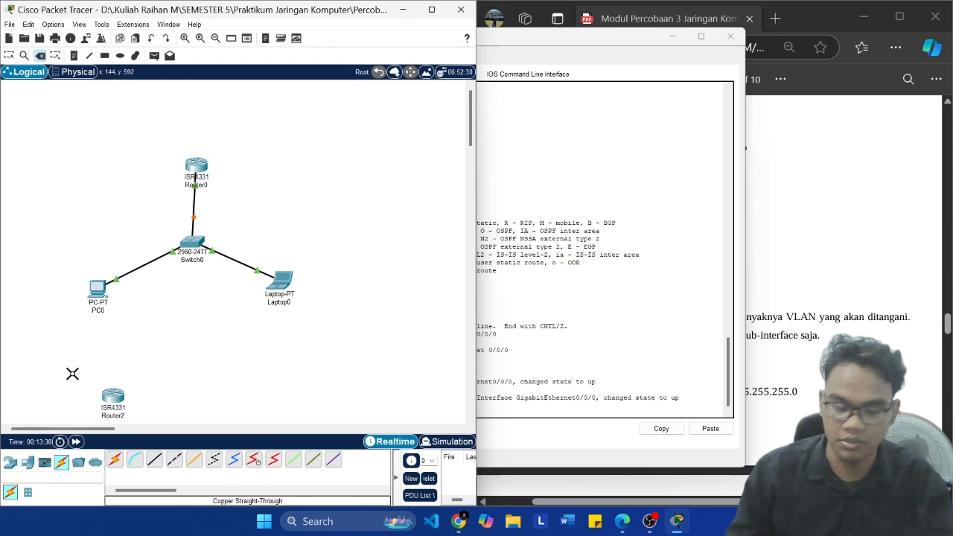
click(115, 397)
click(226, 276)
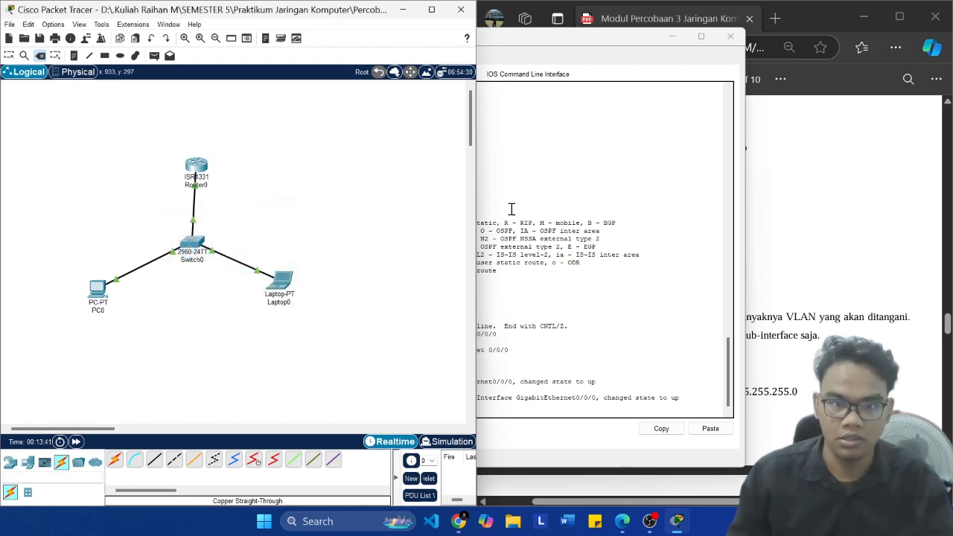
key(Escape)
Step: Place Router0's CLI window beside the module and compare its entered interface and no shutdown commands with the module's router setup instructions
click(559, 172)
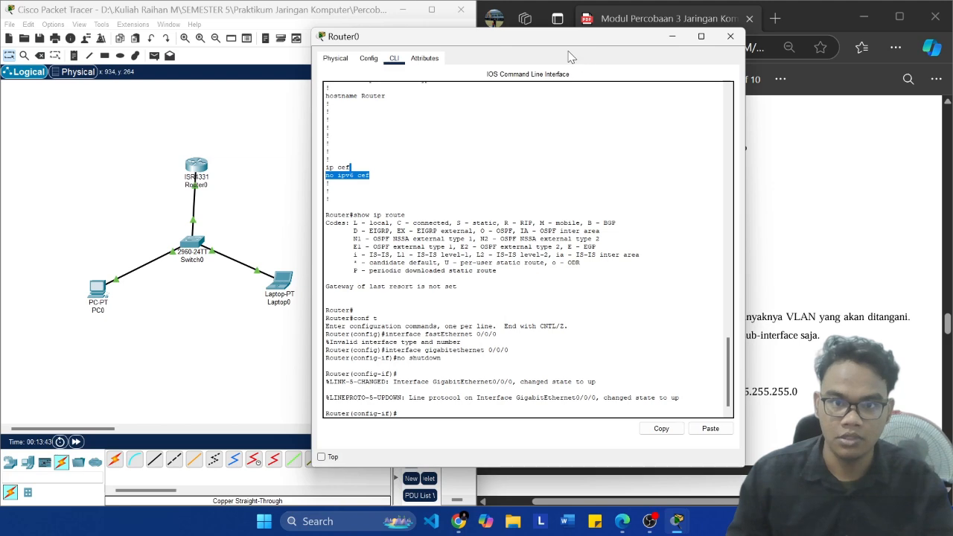
drag(560, 37, 295, 34)
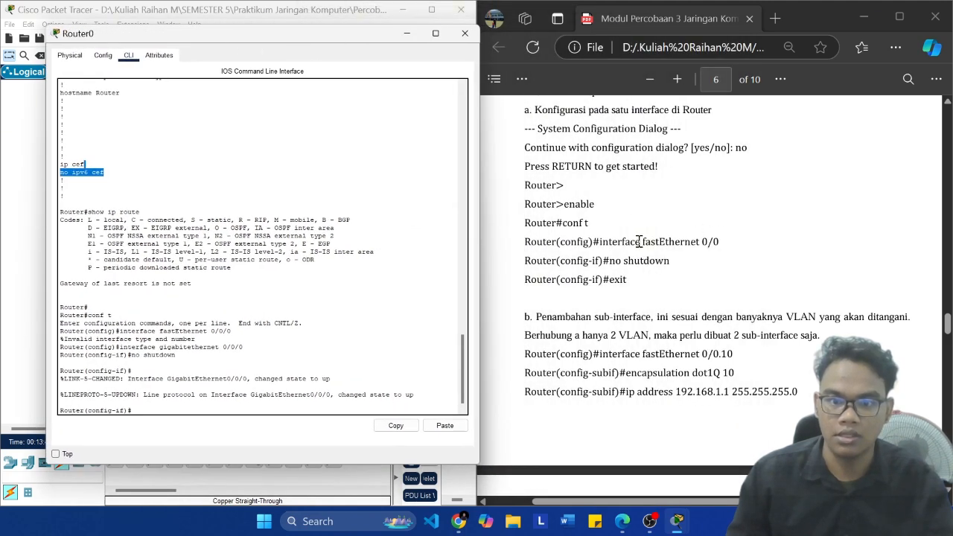
drag(639, 241, 704, 242)
scroll(812, 273, up, 5)
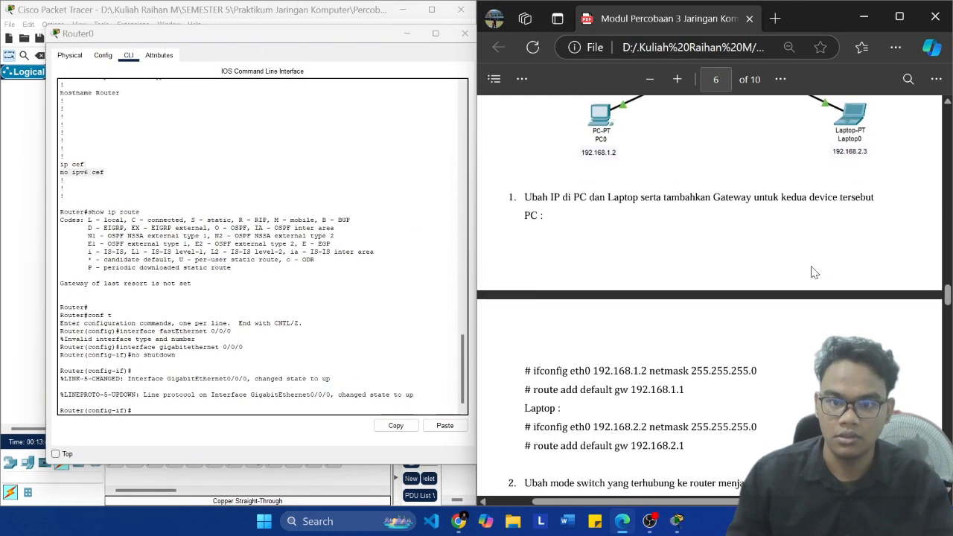
scroll(814, 273, up, 3)
scroll(553, 249, down, 8)
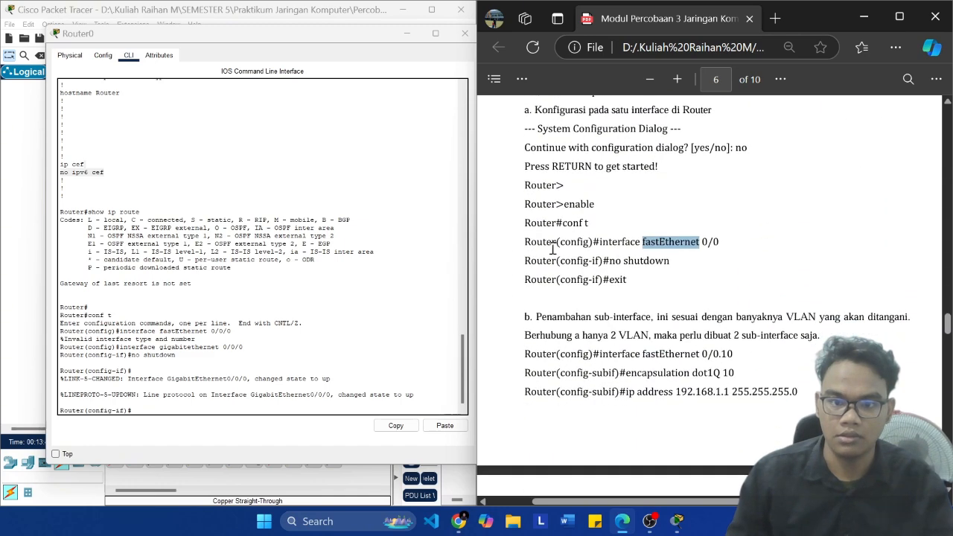
click(276, 399)
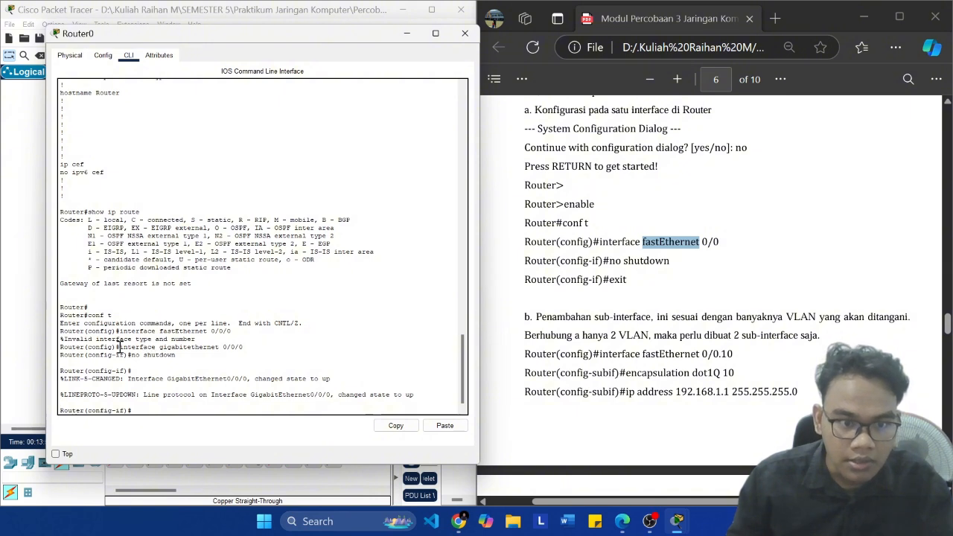
drag(118, 347, 256, 349)
drag(177, 357, 132, 358)
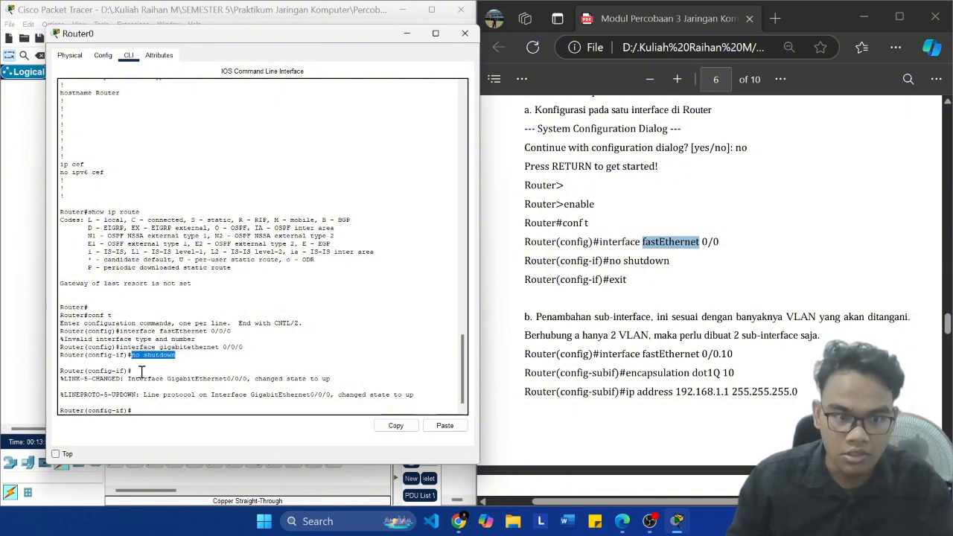
click(144, 378)
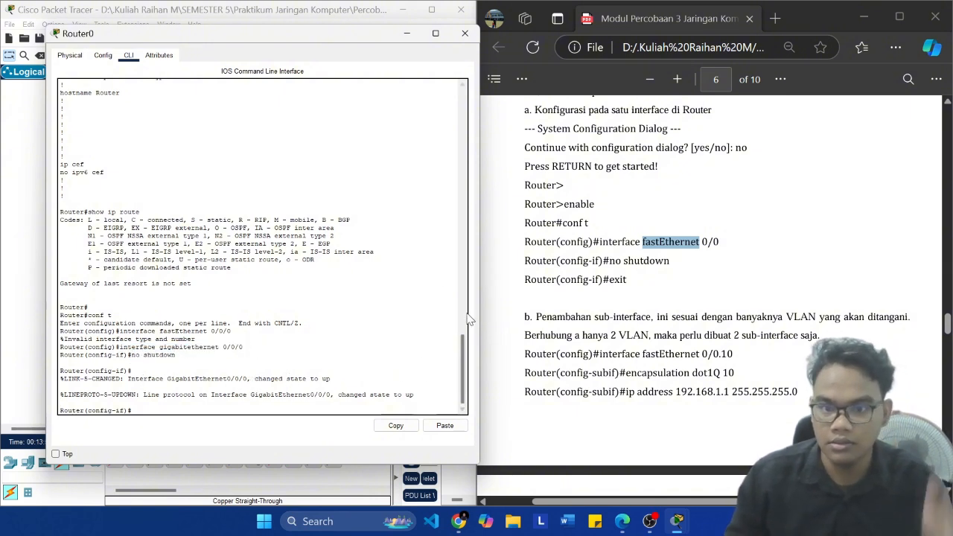
scroll(669, 259, up, 3)
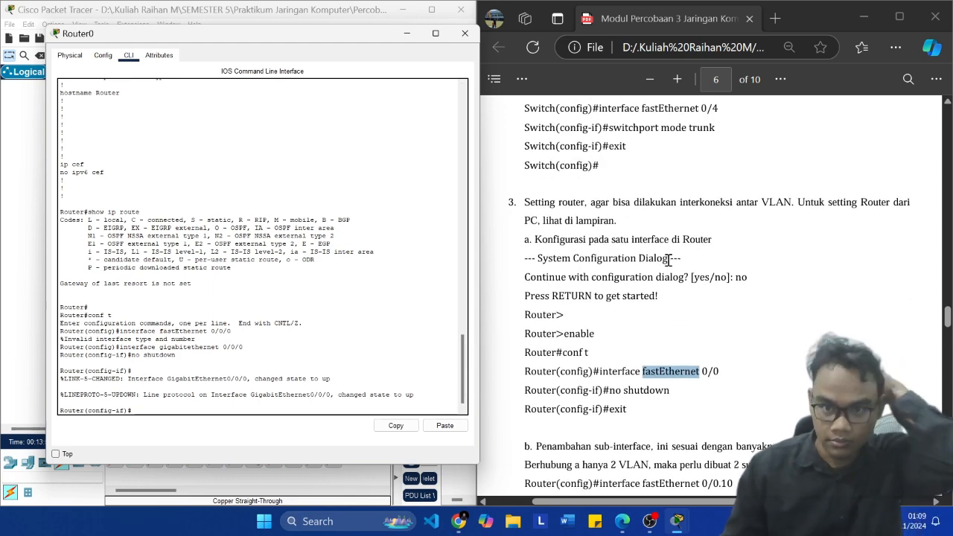
scroll(670, 269, down, 3)
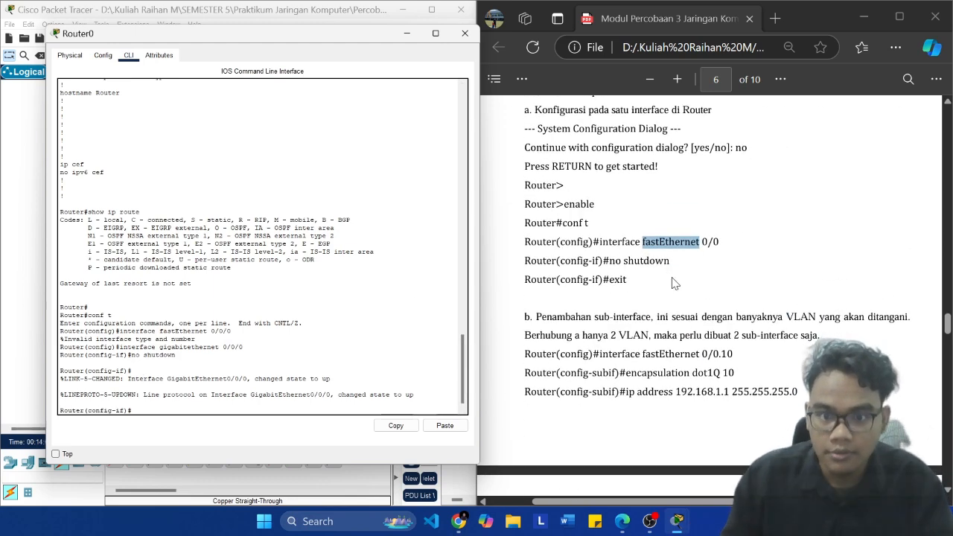
scroll(638, 292, down, 3)
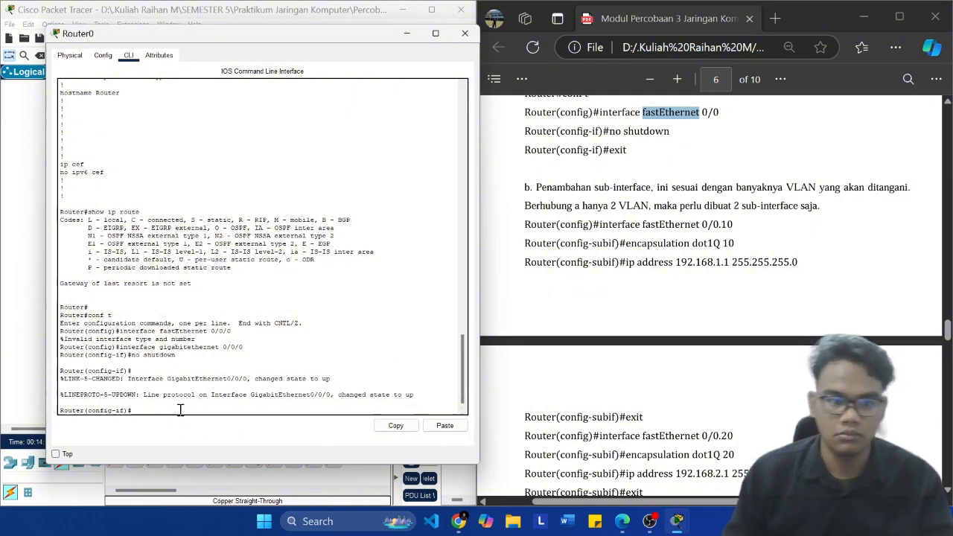
Step: Recall Router0's previous command without running it, and review the module's 3.5.2 diagram, sub-interface commands and configuration checks
key(Up)
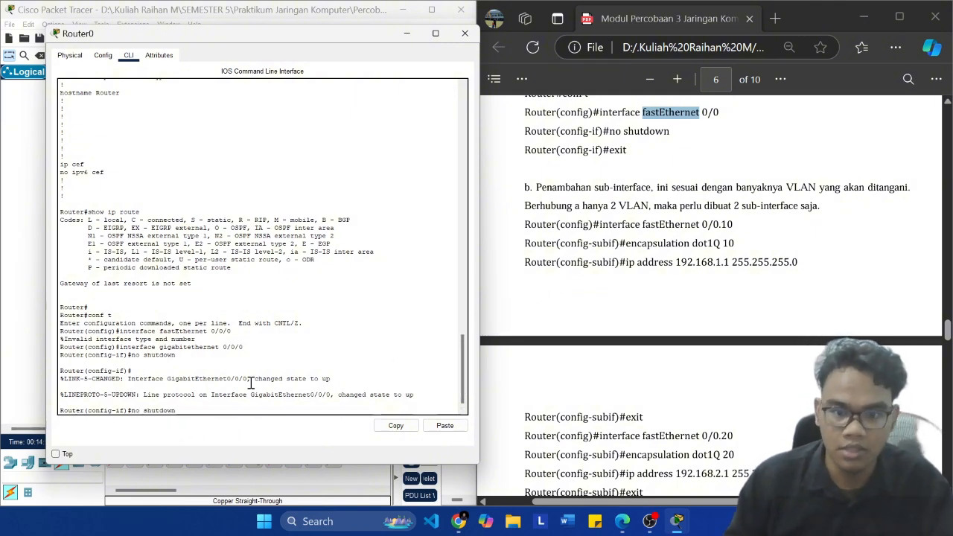
scroll(739, 361, down, 3)
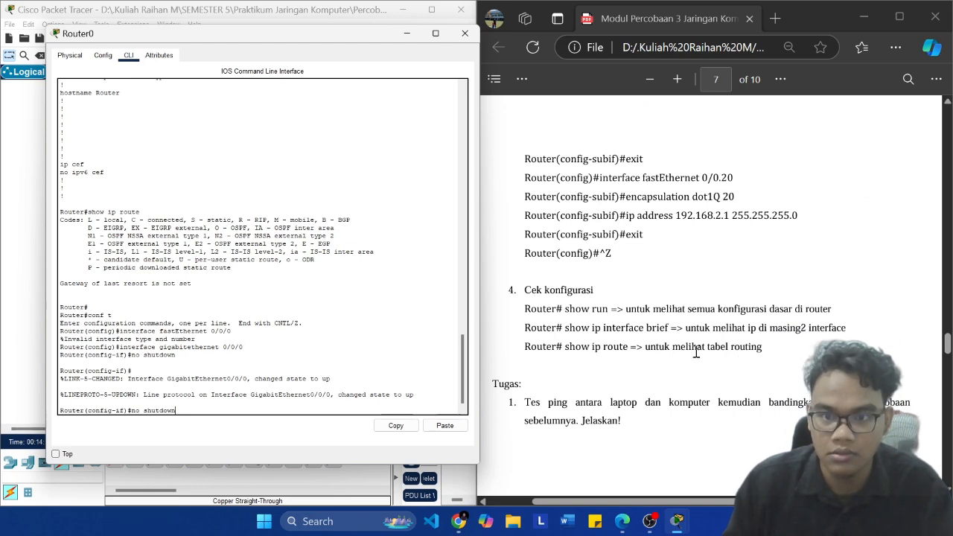
scroll(697, 353, up, 1)
scroll(698, 350, down, 1)
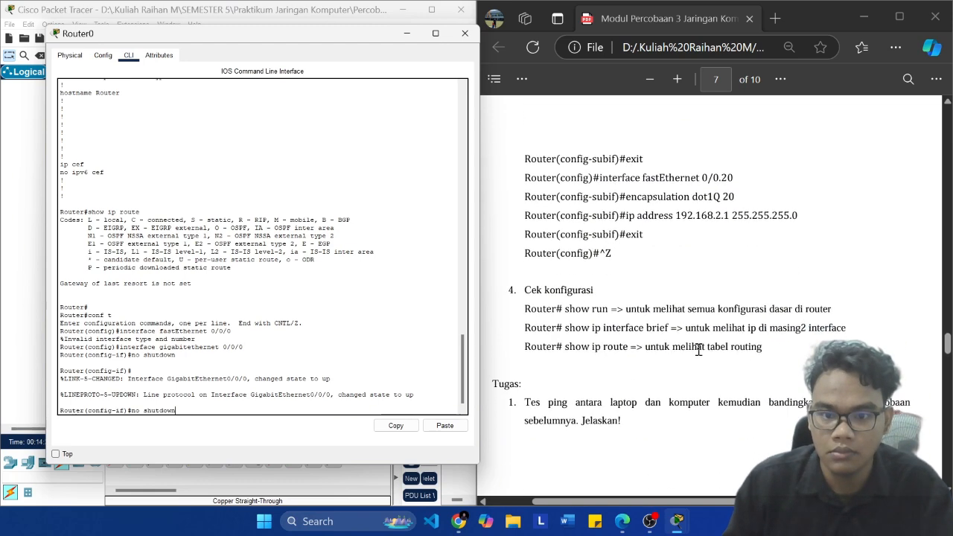
scroll(699, 350, up, 2)
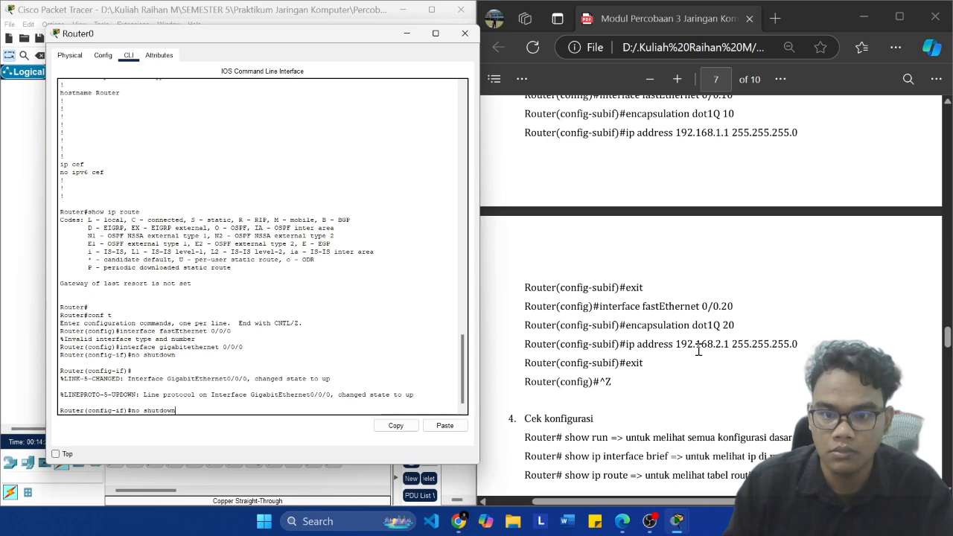
scroll(700, 350, up, 20)
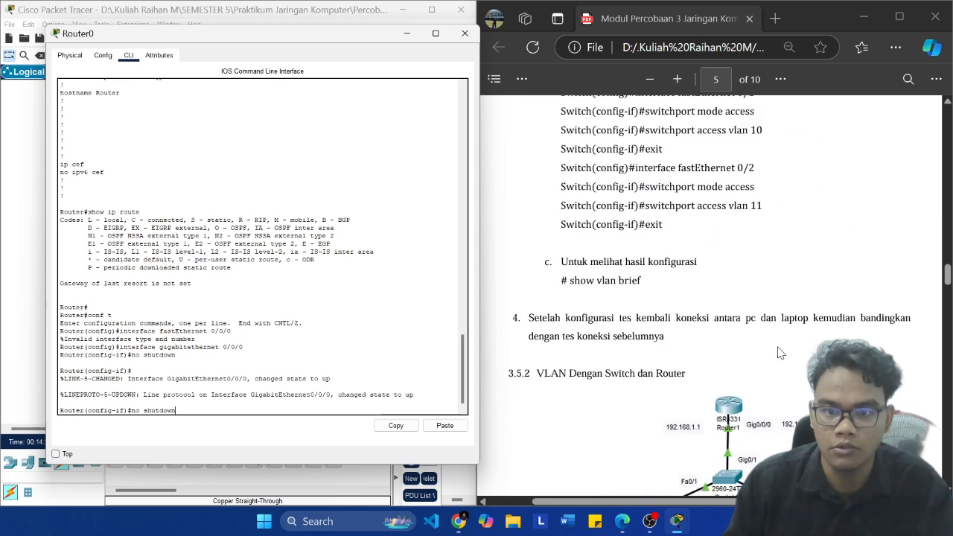
scroll(780, 353, down, 6)
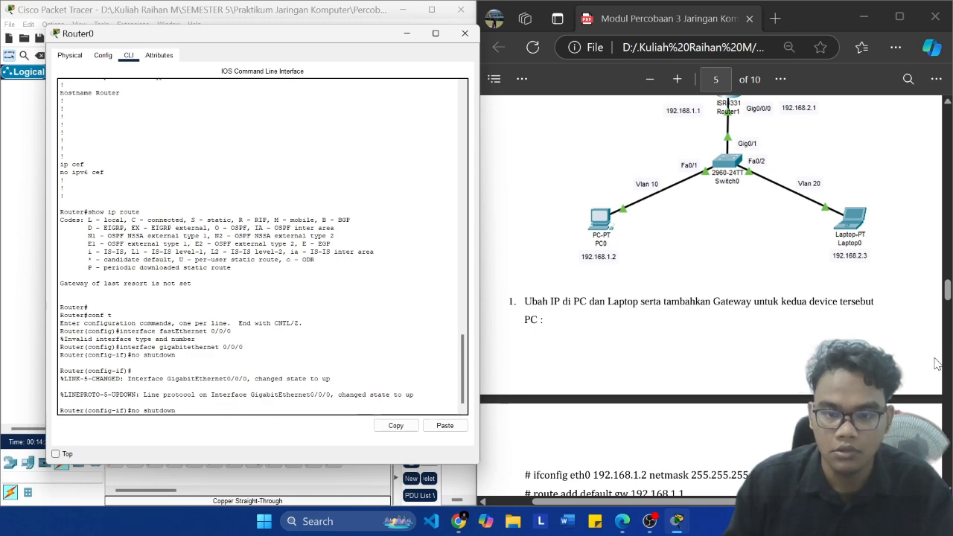
scroll(790, 362, down, 10)
scroll(790, 361, up, 2)
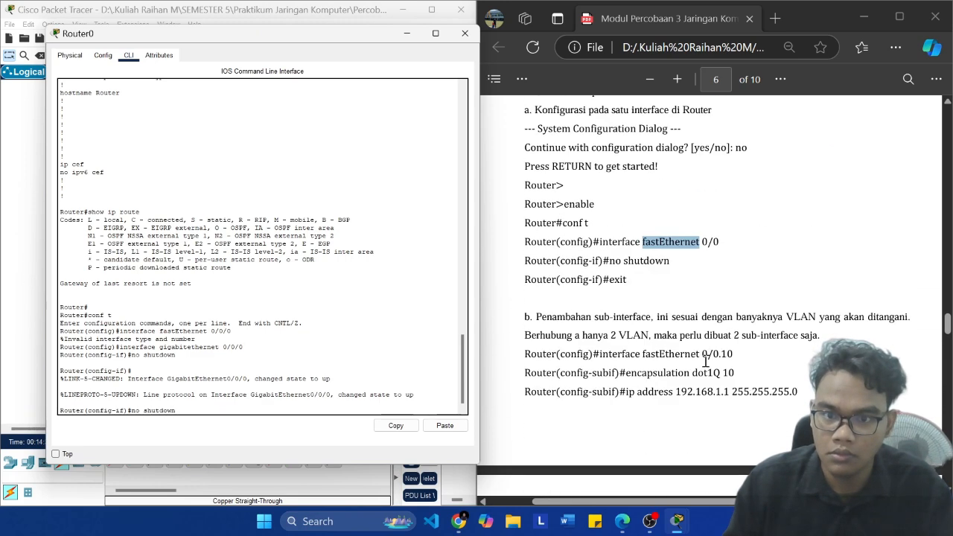
scroll(706, 361, down, 2)
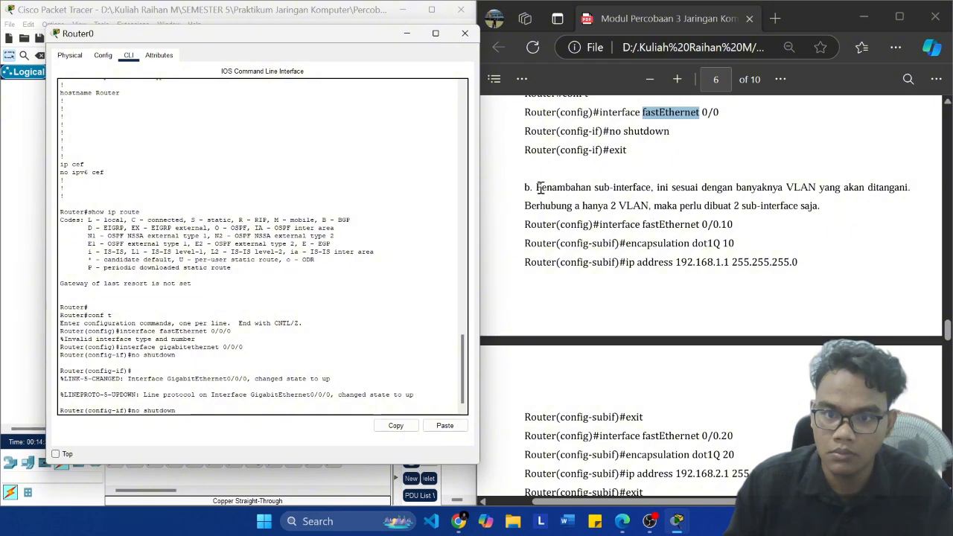
scroll(790, 192, down, 2)
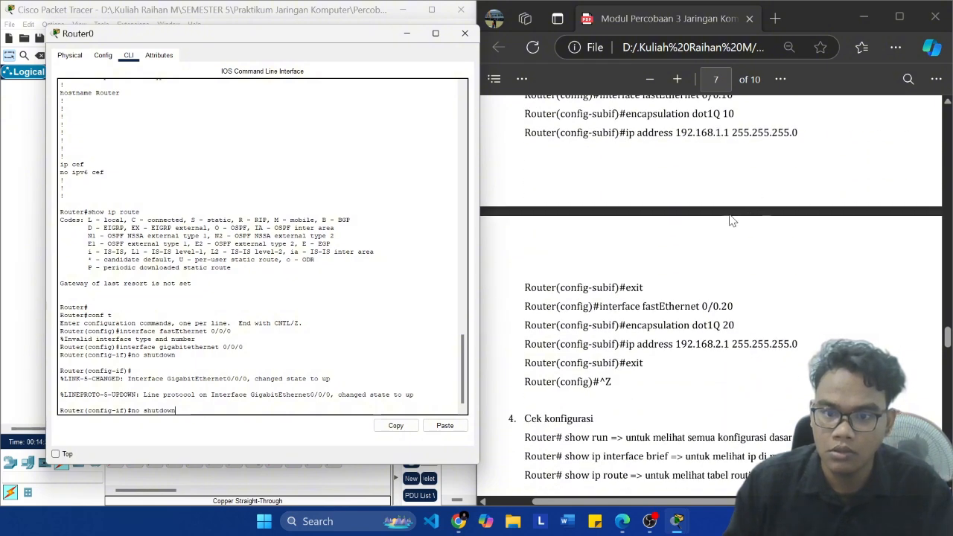
scroll(709, 246, up, 4)
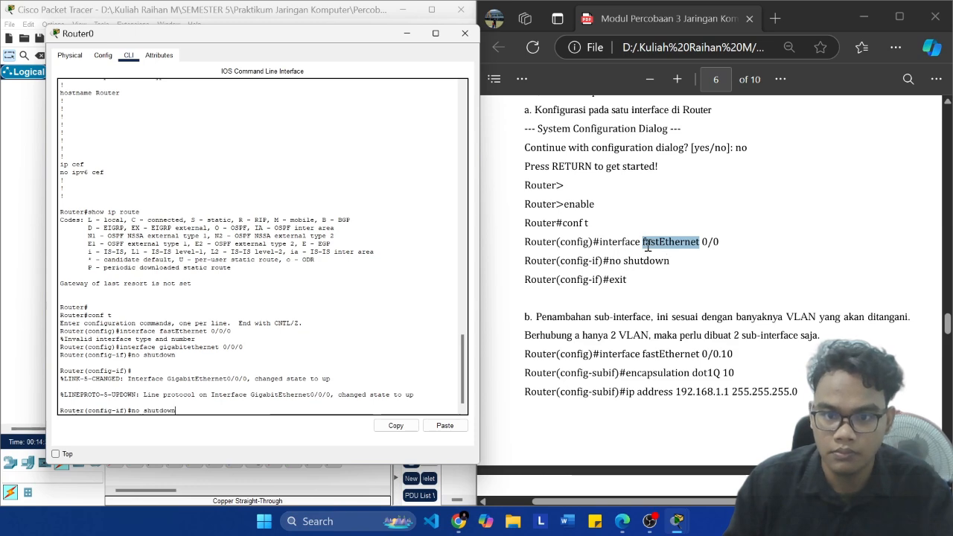
click(650, 520)
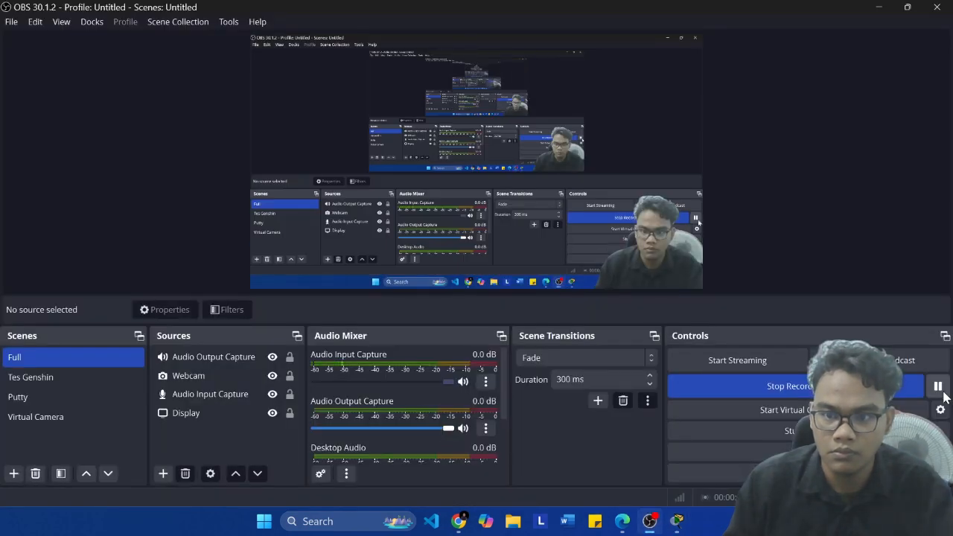
Step: Switch back to the module and Packet Tracer's topology, and re-read the 3.5.2 diagram and the switch trunk instructions
click(623, 521)
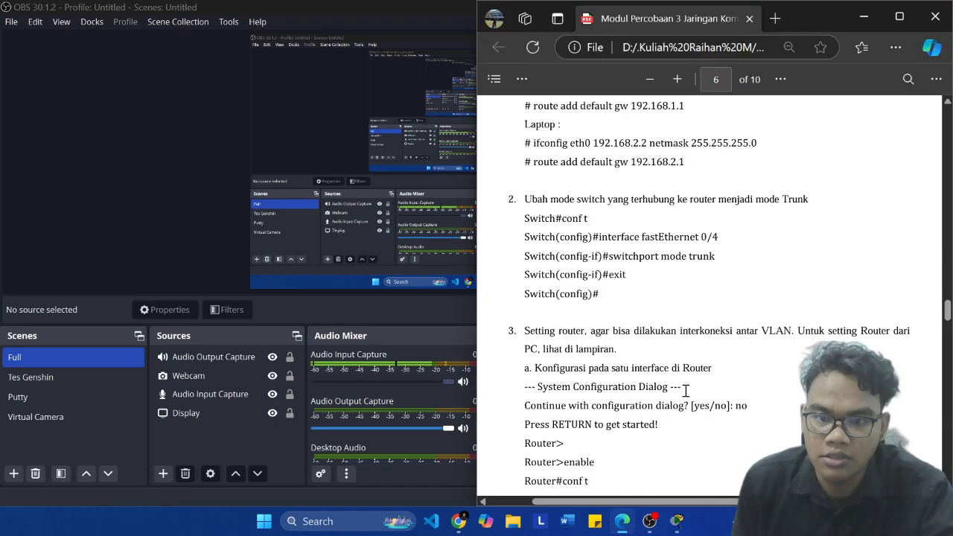
scroll(598, 469, down, 5)
scroll(598, 469, up, 2)
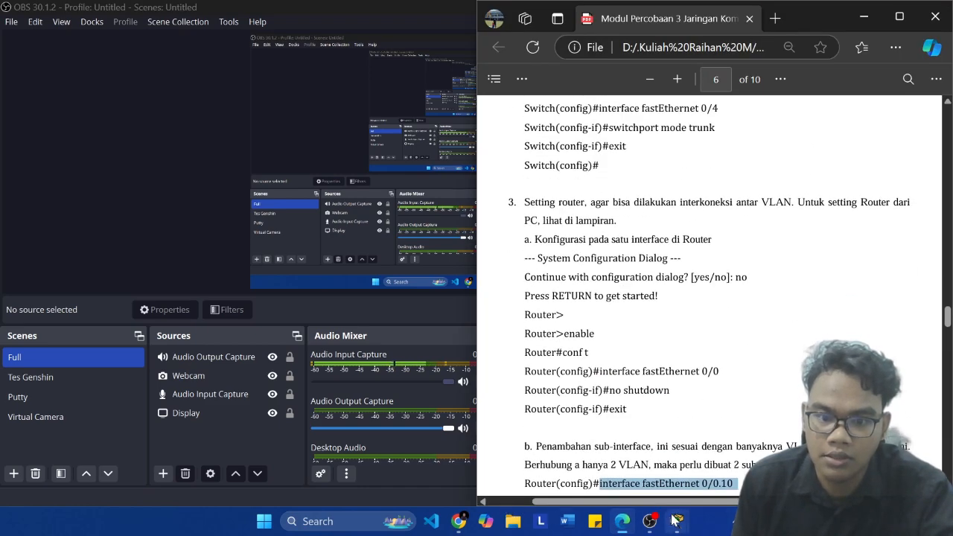
mouse_move(677, 520)
click(491, 450)
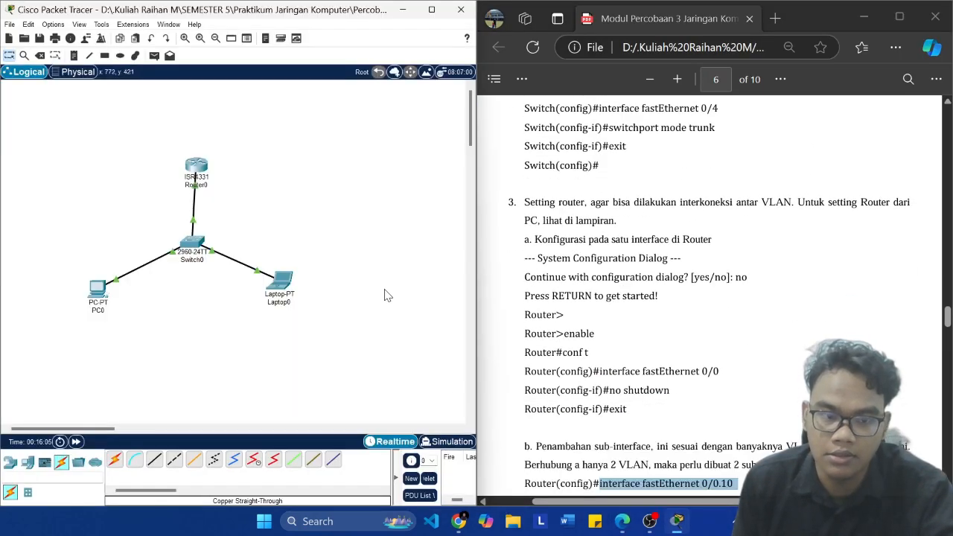
scroll(628, 286, down, 2)
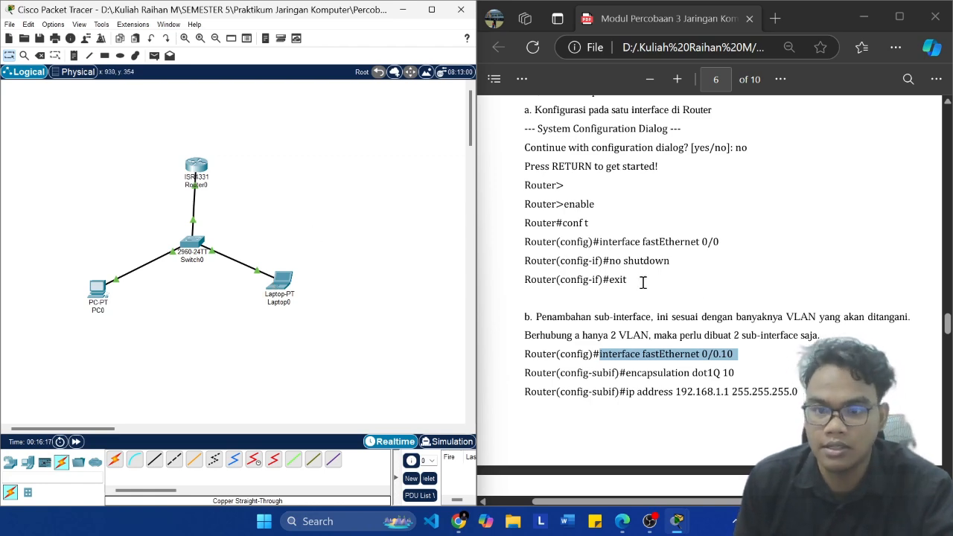
click(708, 295)
scroll(708, 295, up, 10)
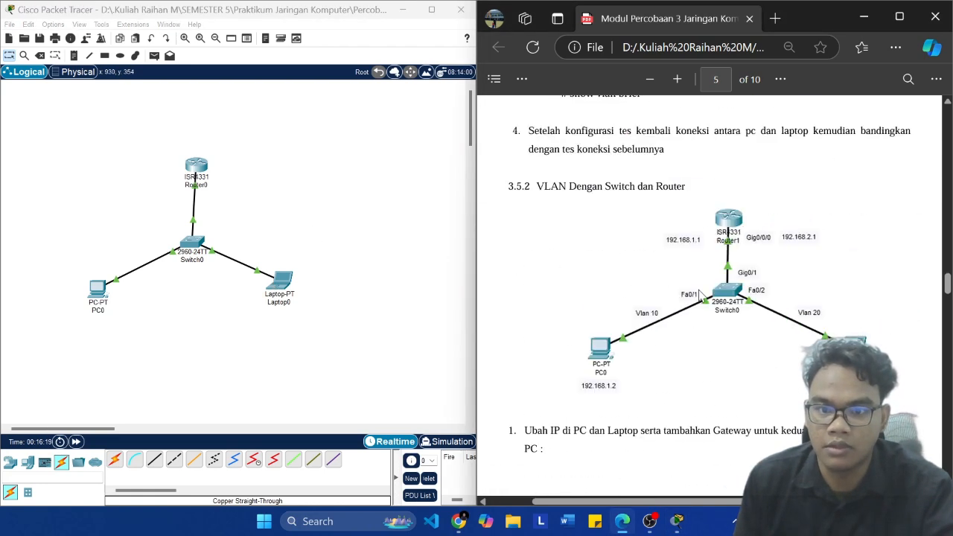
scroll(700, 296, up, 3)
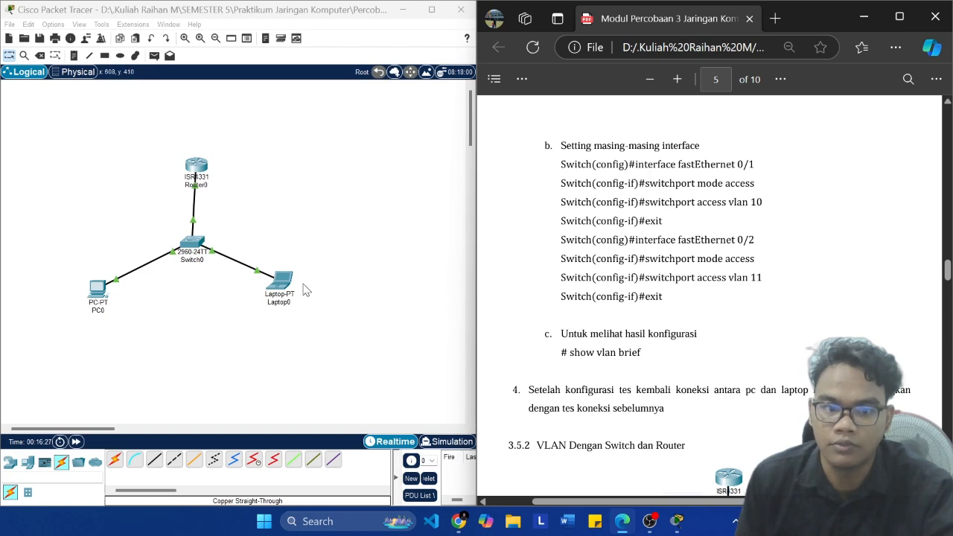
scroll(663, 280, down, 10)
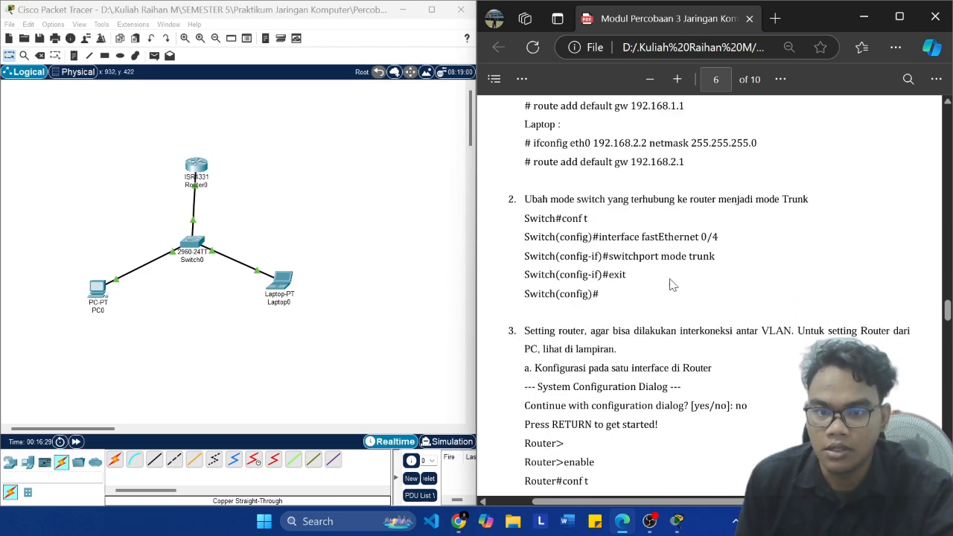
Step: Move Router0 slightly down toward Switch0 and review the module's router interface and sub-interface commands
click(201, 174)
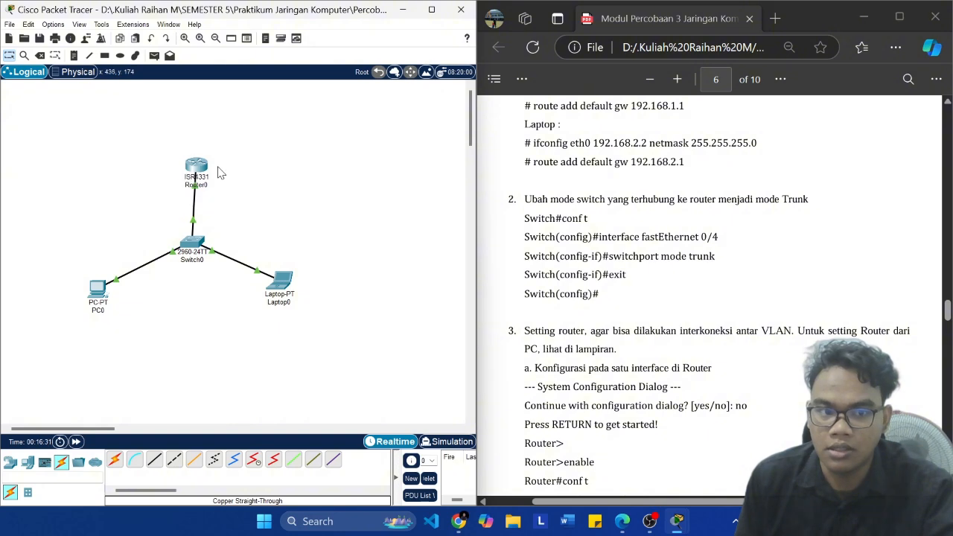
mouse_move(204, 158)
mouse_down()
mouse_move(194, 171)
mouse_move(201, 166)
mouse_up()
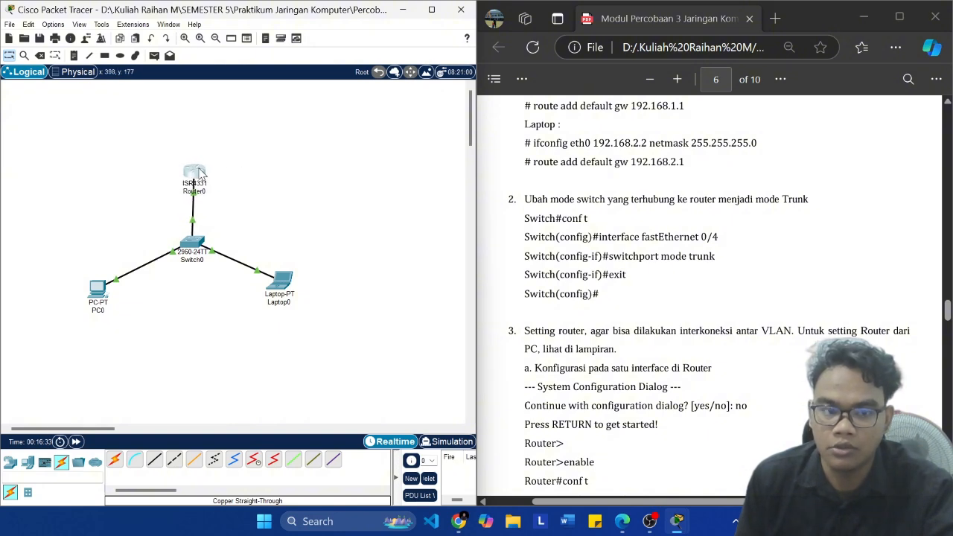
scroll(641, 226, down, 8)
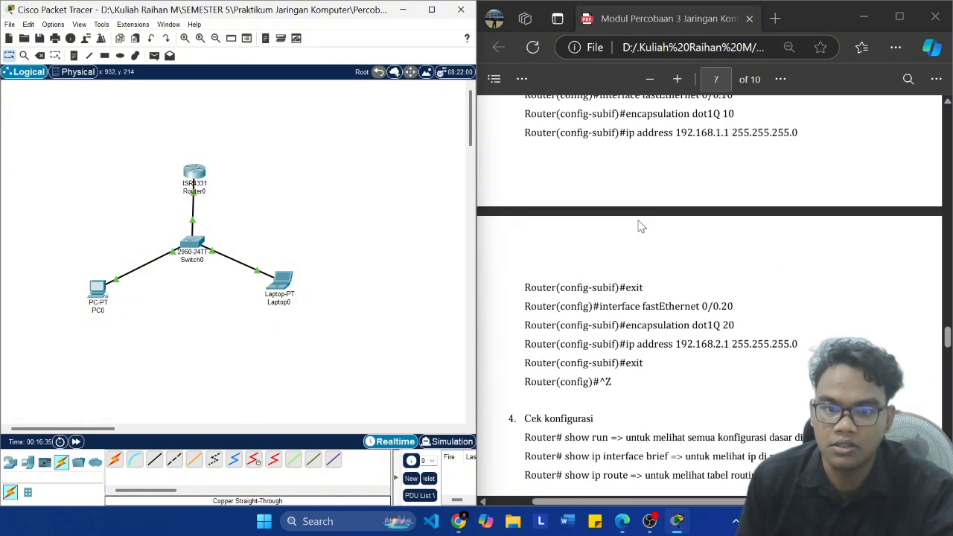
scroll(649, 260, down, 3)
scroll(553, 266, up, 6)
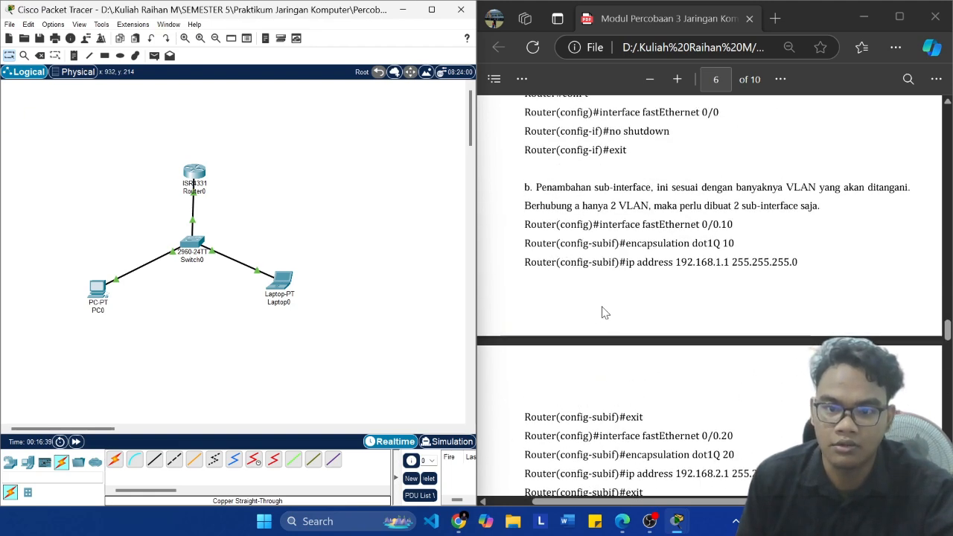
scroll(713, 282, up, 3)
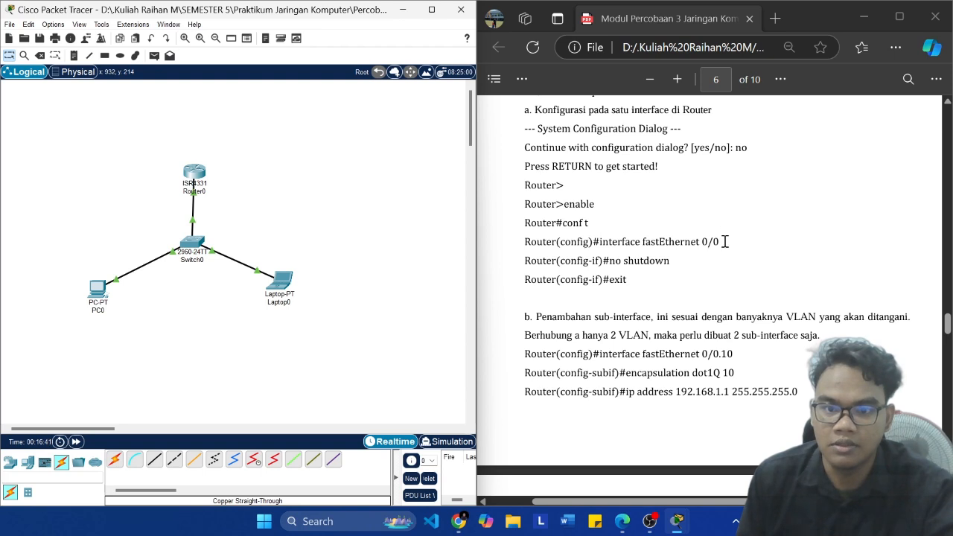
Step: Examine the module's interface fastEthernet 0/0 command and its Router(config)# prompt in the router setup instructions
drag(725, 241, 505, 236)
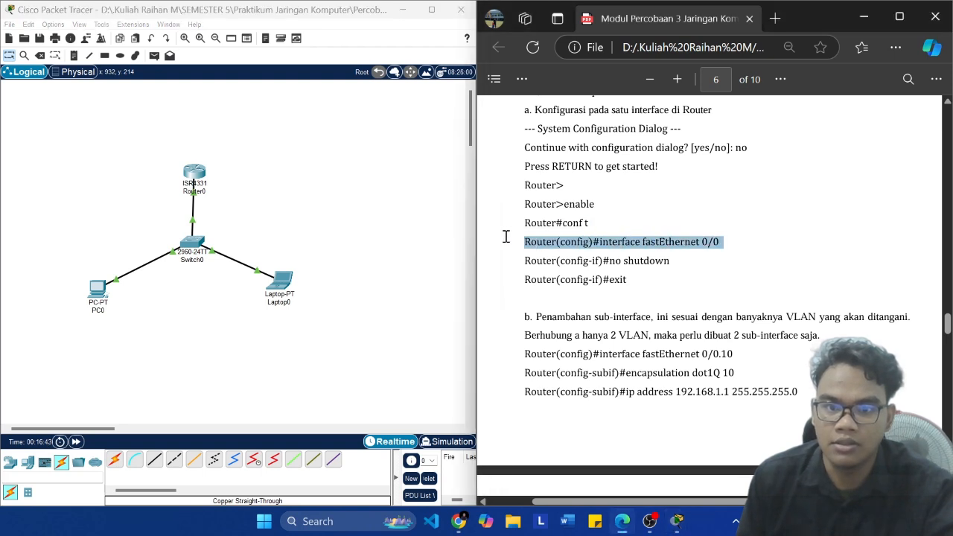
click(719, 244)
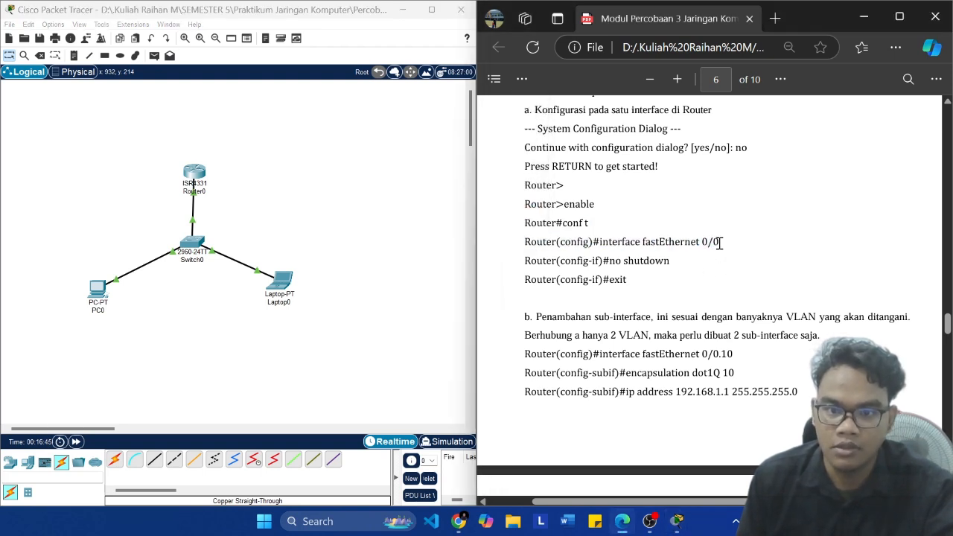
drag(719, 243, 512, 252)
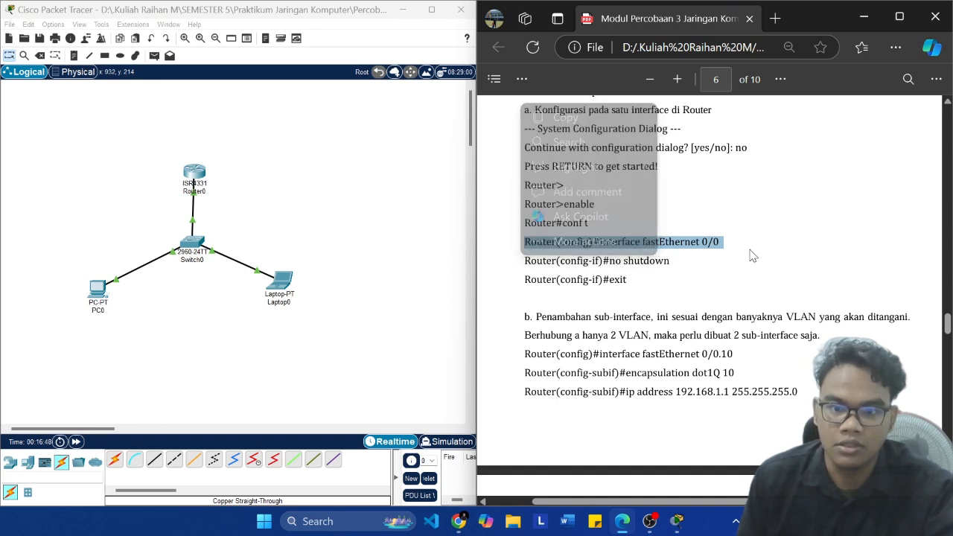
click(549, 252)
drag(526, 245, 598, 238)
click(437, 324)
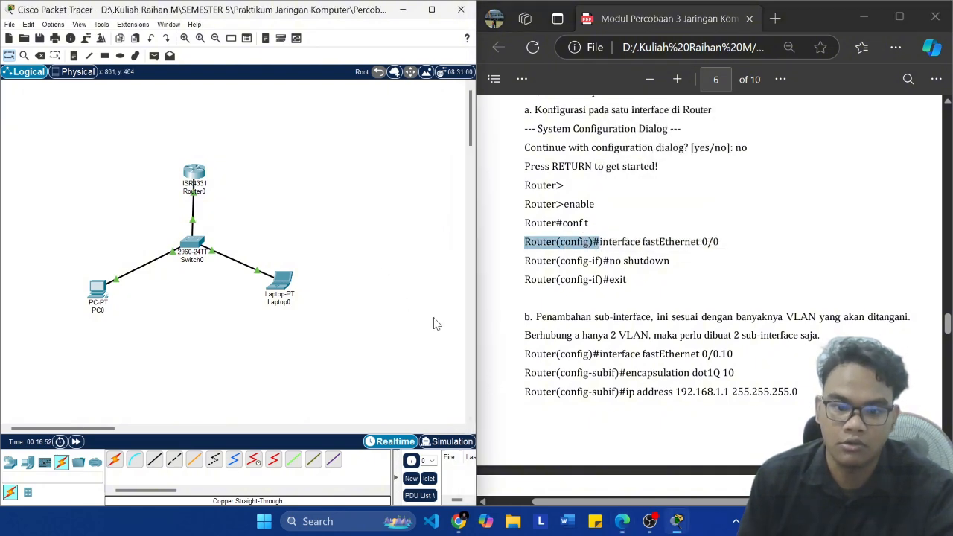
Step: Bring up Router0's CLI and review the interface list in its earlier show ip interface brief output
mouse_move(677, 523)
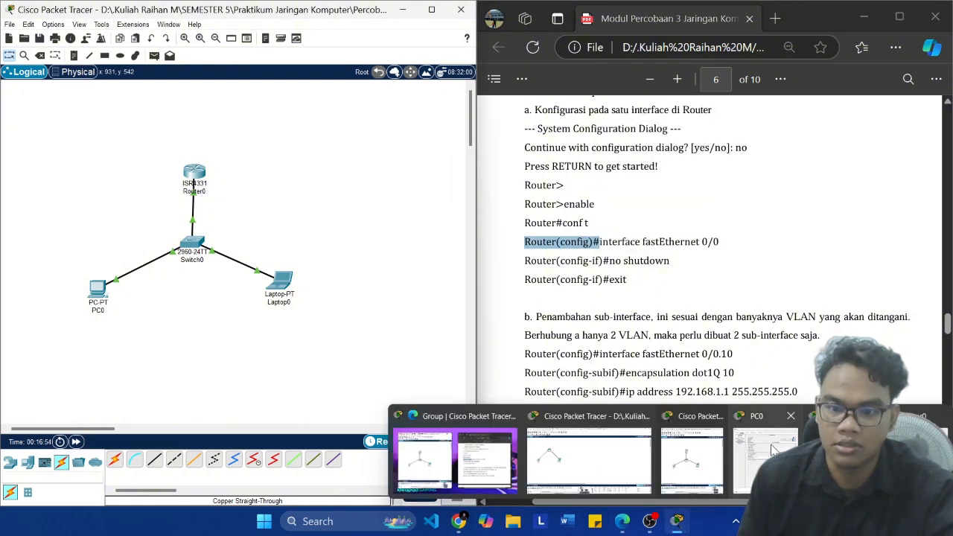
click(910, 460)
scroll(304, 318, up, 8)
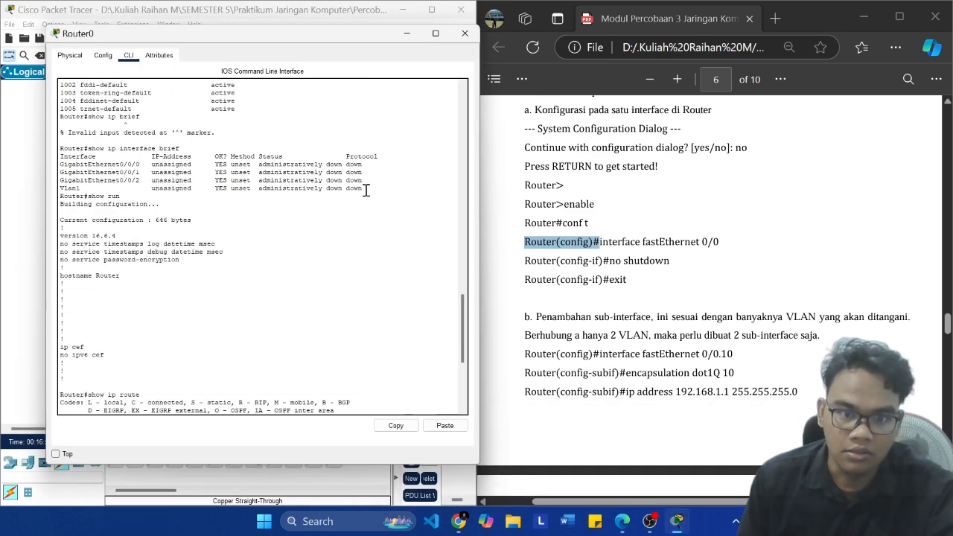
drag(371, 183, 179, 150)
click(334, 187)
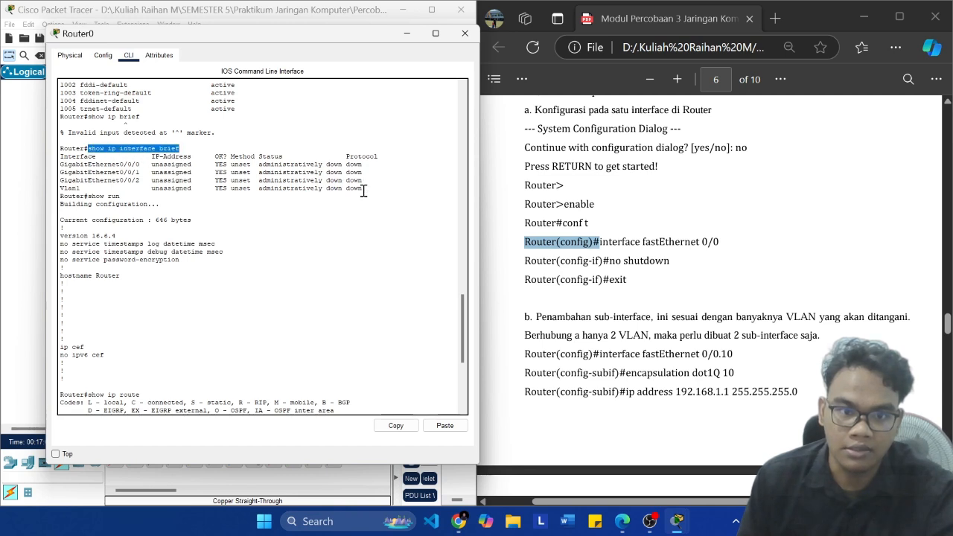
drag(363, 191, 53, 164)
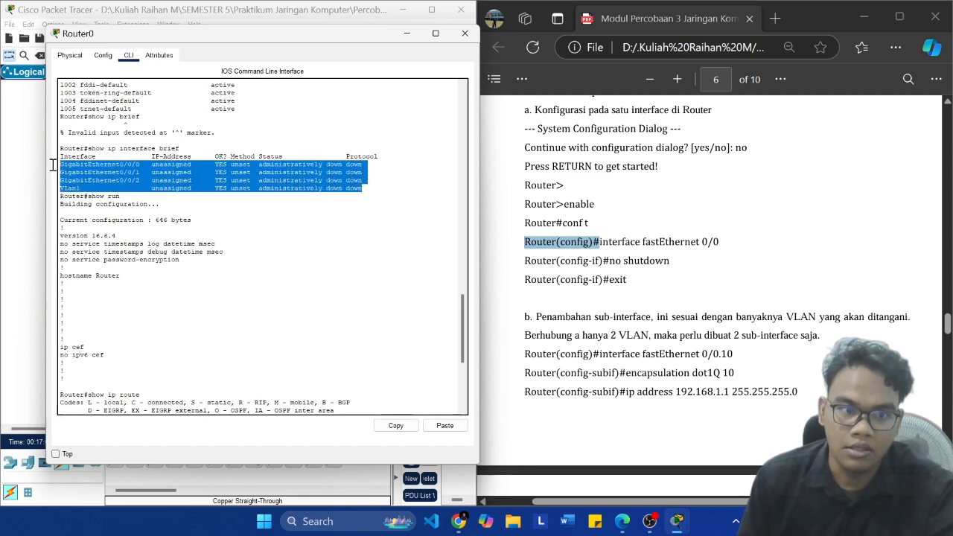
click(109, 198)
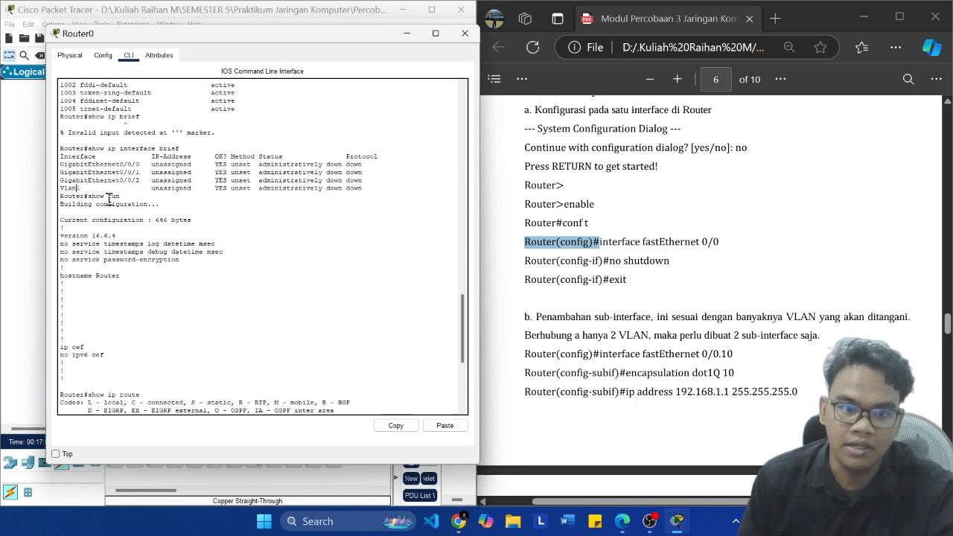
Step: Bring up Switch0's CLI and compare its FastEthernet0/1 and FastEthernet0/2 entries with the module's 3.5.2 diagram
mouse_move(677, 522)
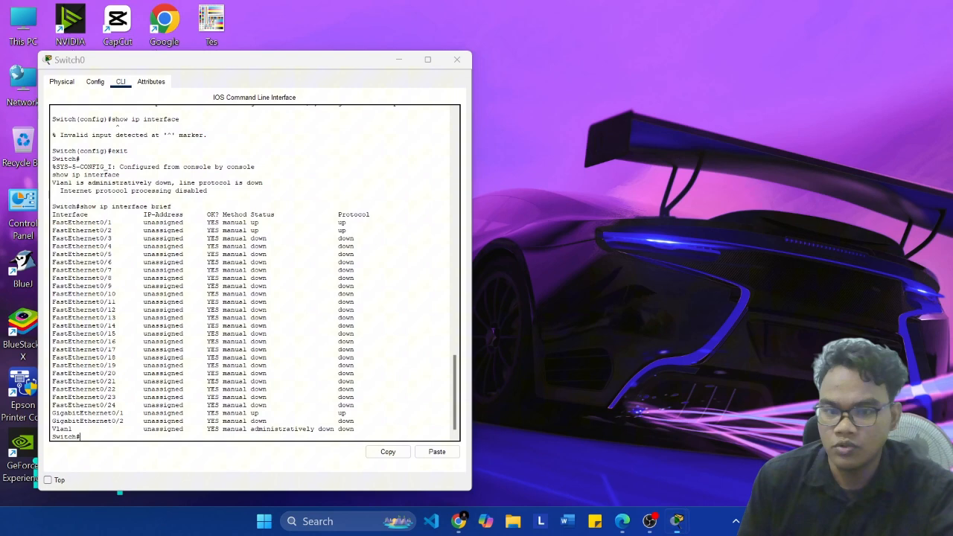
click(455, 462)
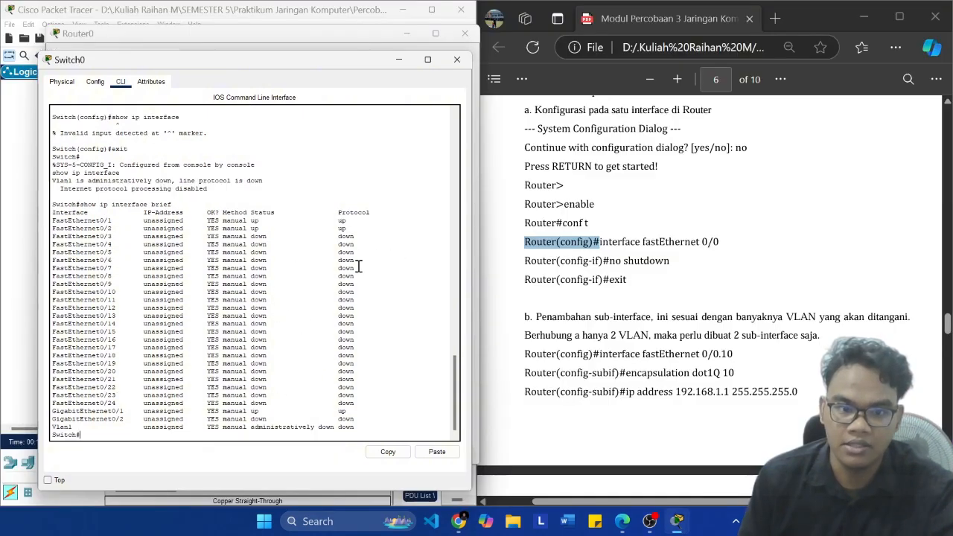
mouse_move(54, 215)
mouse_down()
mouse_move(344, 223)
mouse_move(112, 231)
mouse_move(46, 221)
mouse_up()
click(361, 225)
scroll(631, 301, up, 8)
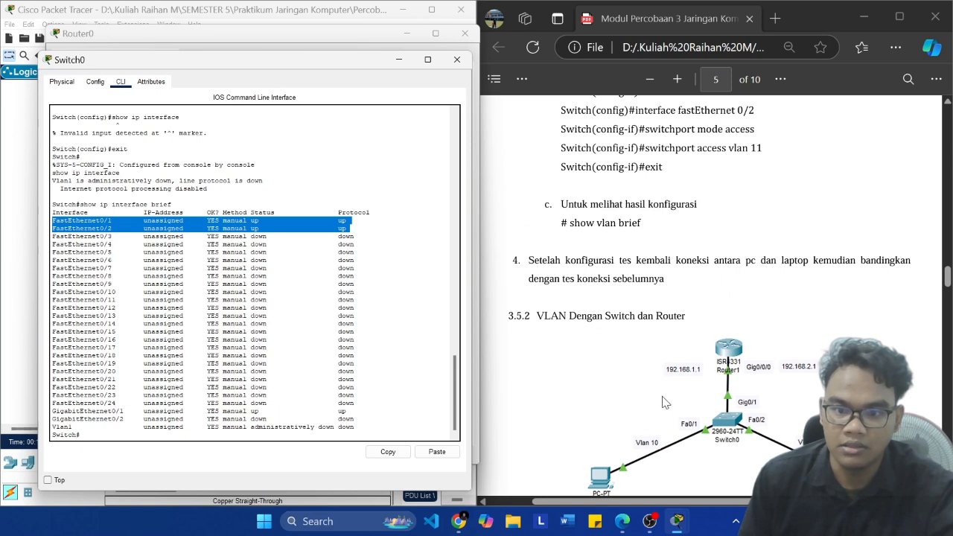
scroll(666, 403, down, 3)
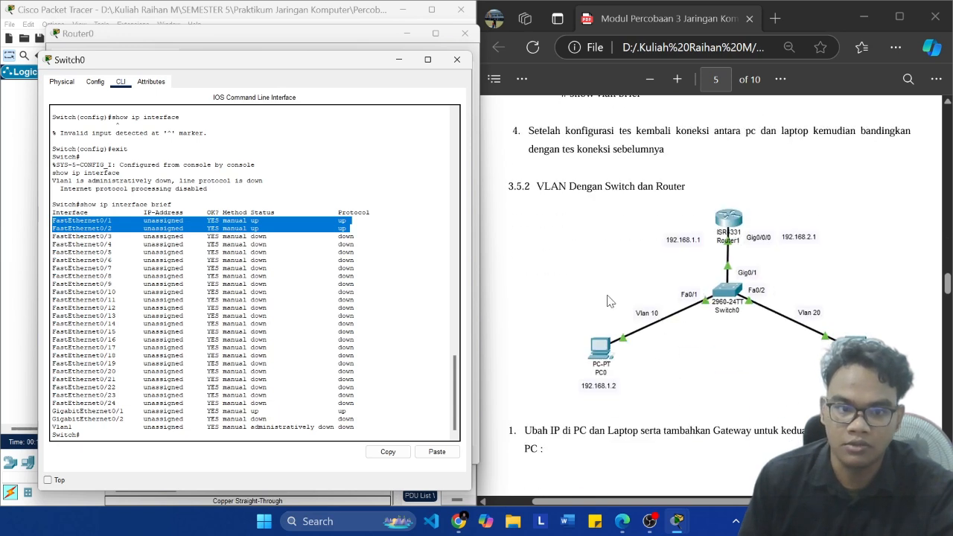
click(363, 403)
Step: Review the module's router sub-interface commands, configuration checks and ping task, and bring the topology back into view
scroll(575, 319, down, 20)
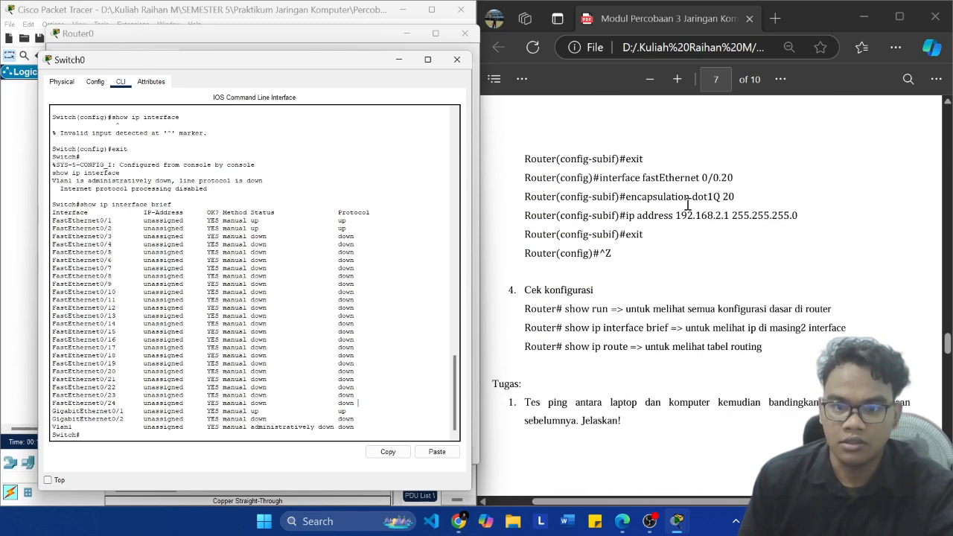
scroll(688, 205, up, 6)
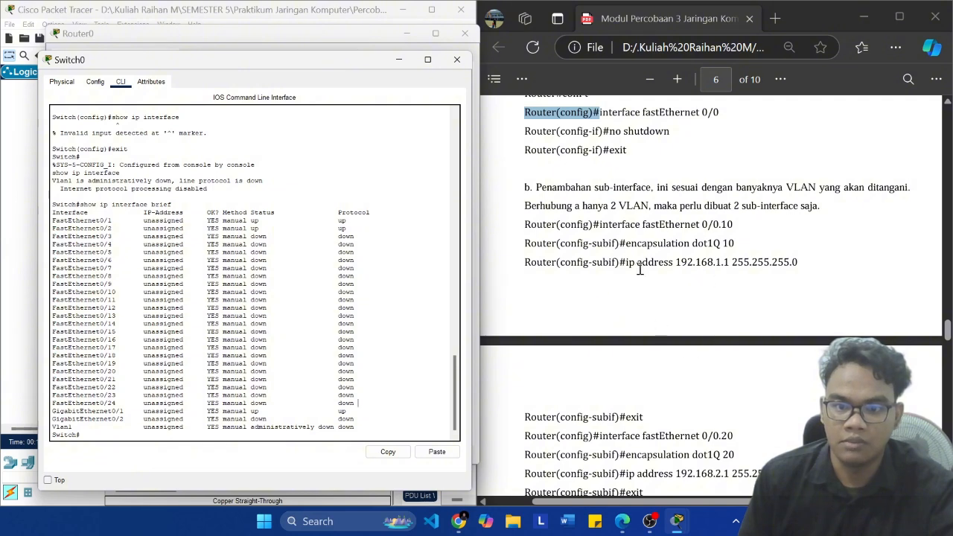
scroll(705, 254, down, 3)
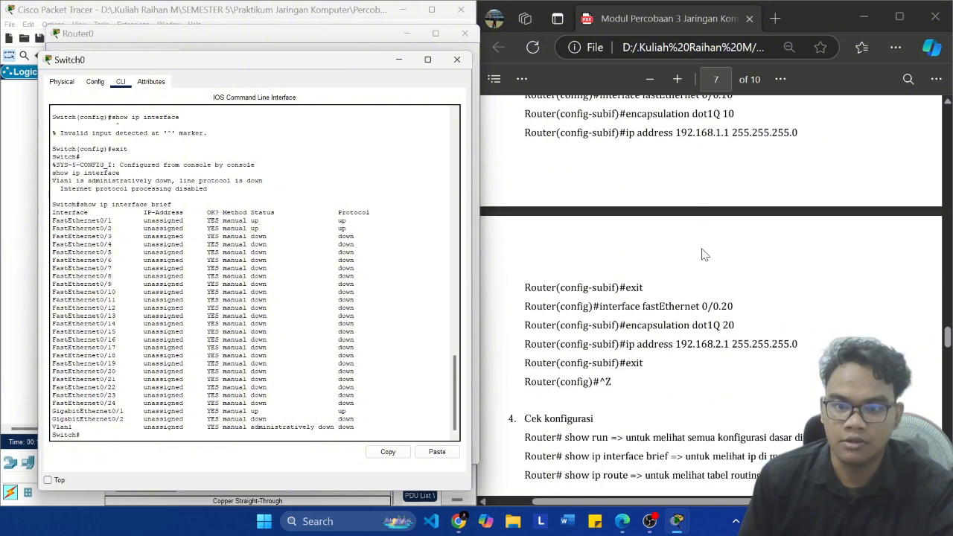
click(19, 277)
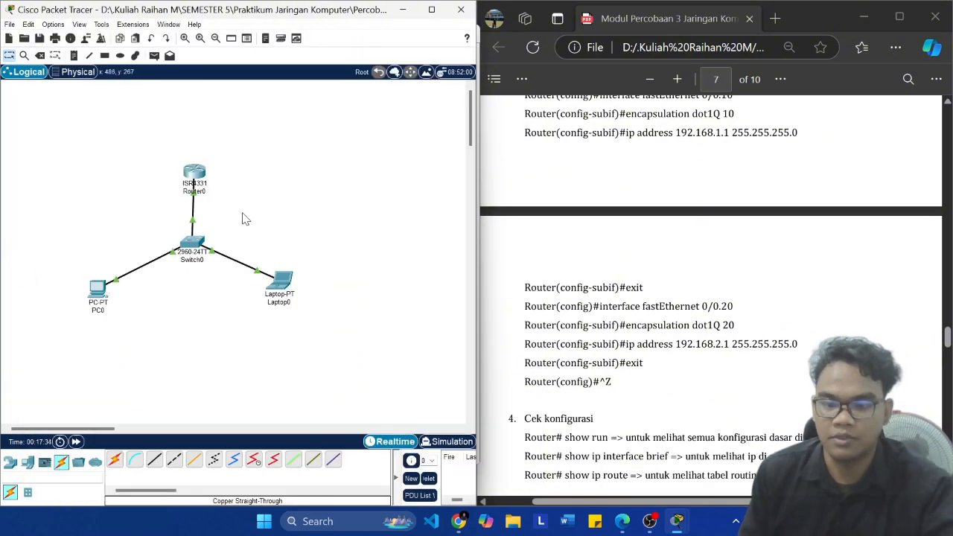
scroll(818, 339, down, 6)
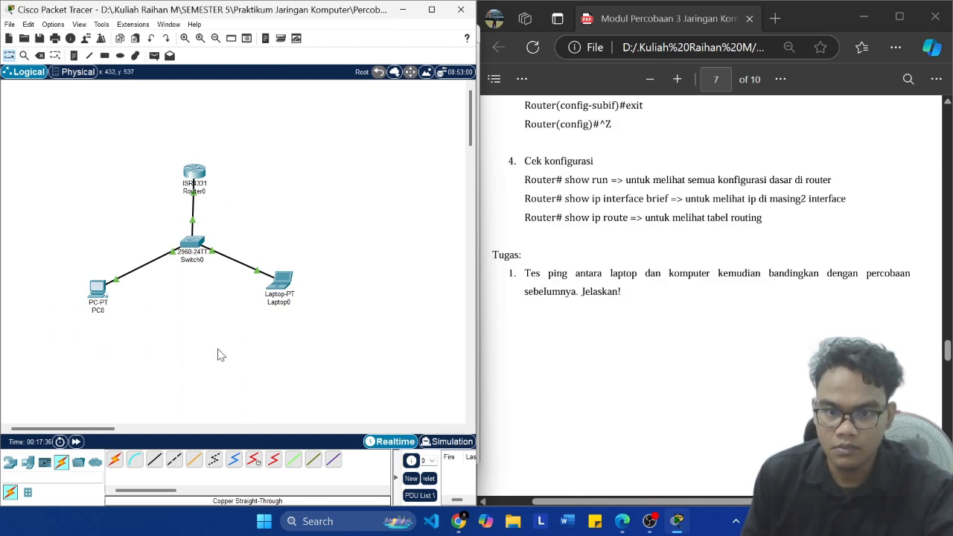
Step: Maximize the topology window and send a simple PDU from PC0 to Laptop0
click(431, 9)
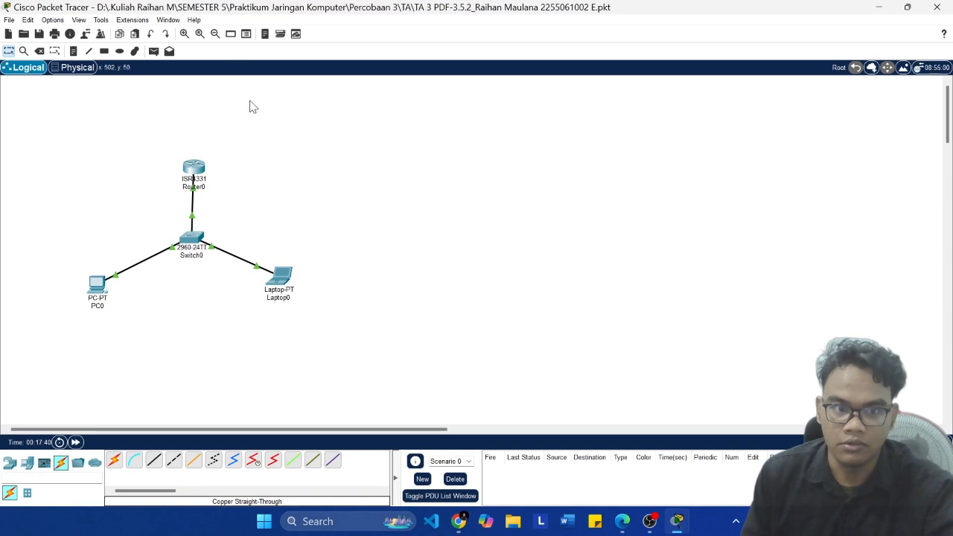
click(153, 50)
click(96, 283)
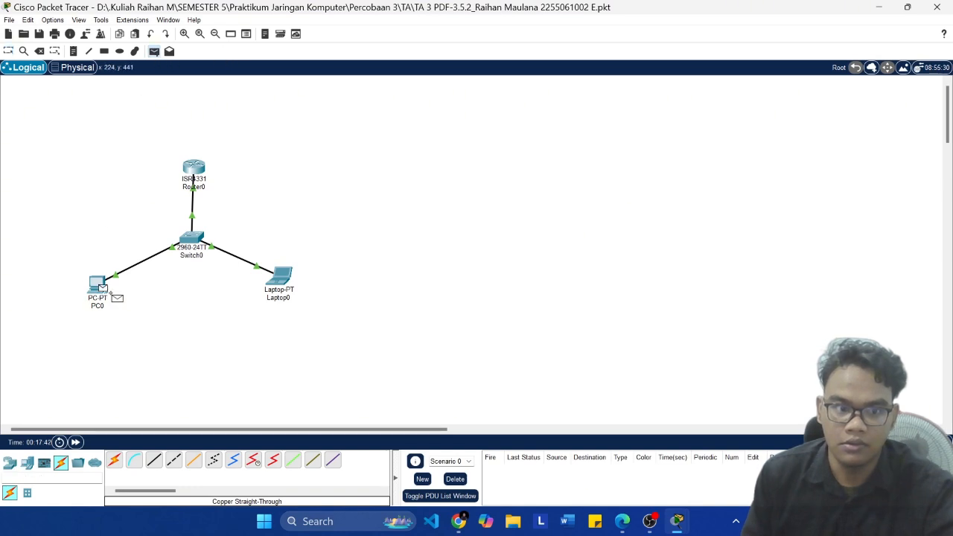
click(280, 277)
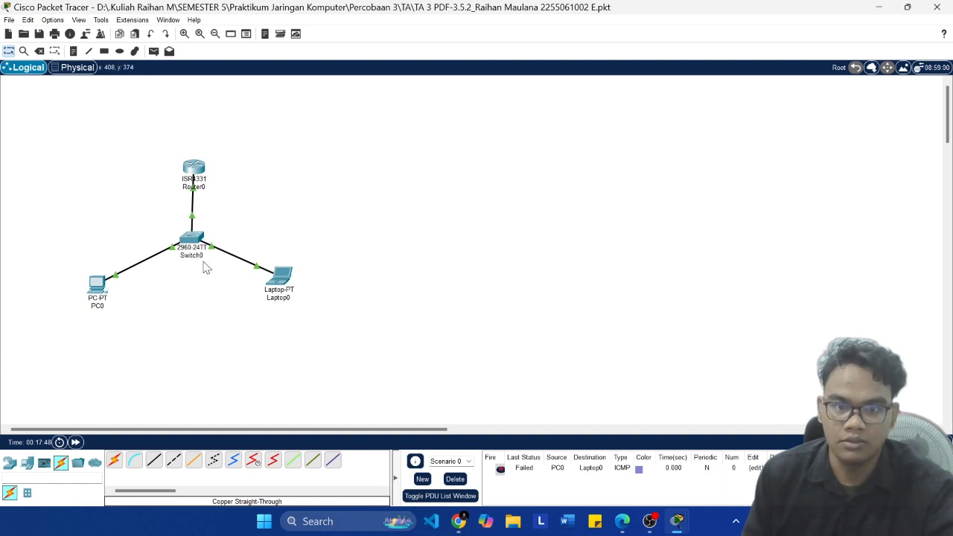
Step: Recheck the module's router sub-interface commands and save the Packet Tracer project
click(622, 521)
scroll(656, 341, up, 3)
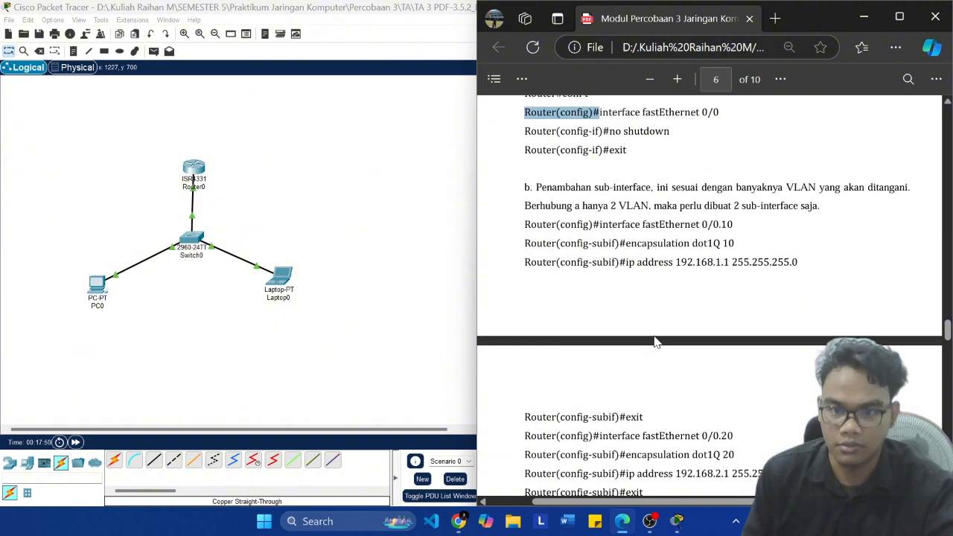
scroll(654, 337, down, 2)
scroll(653, 334, up, 2)
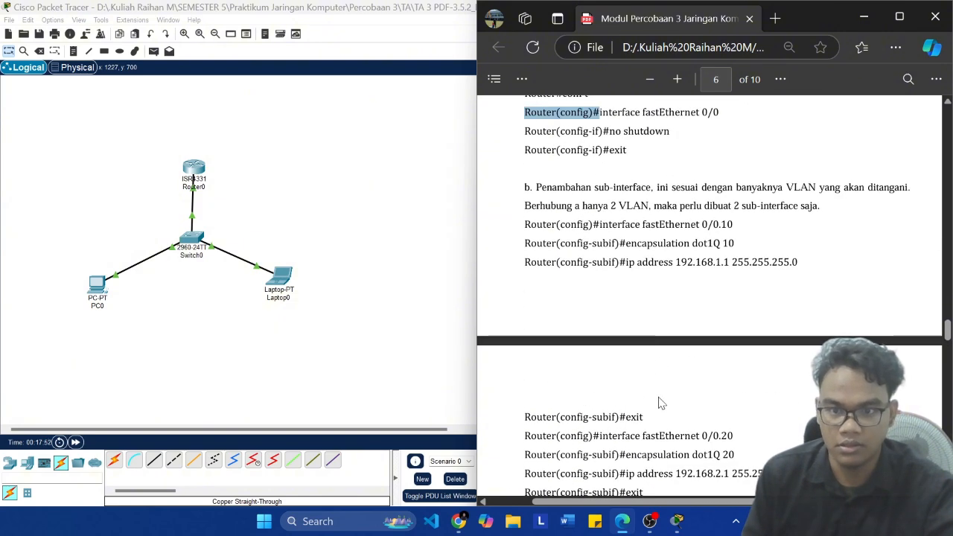
click(394, 349)
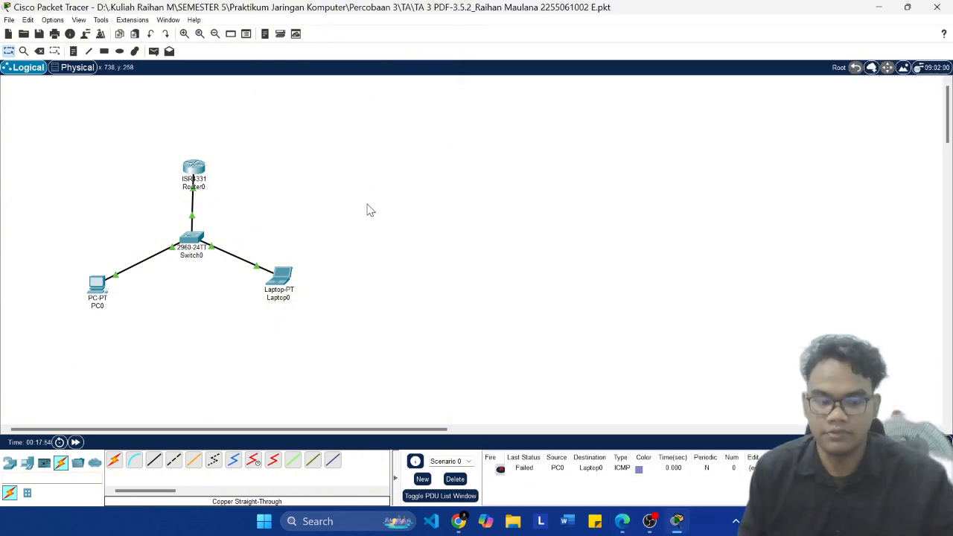
key(ctrl+s)
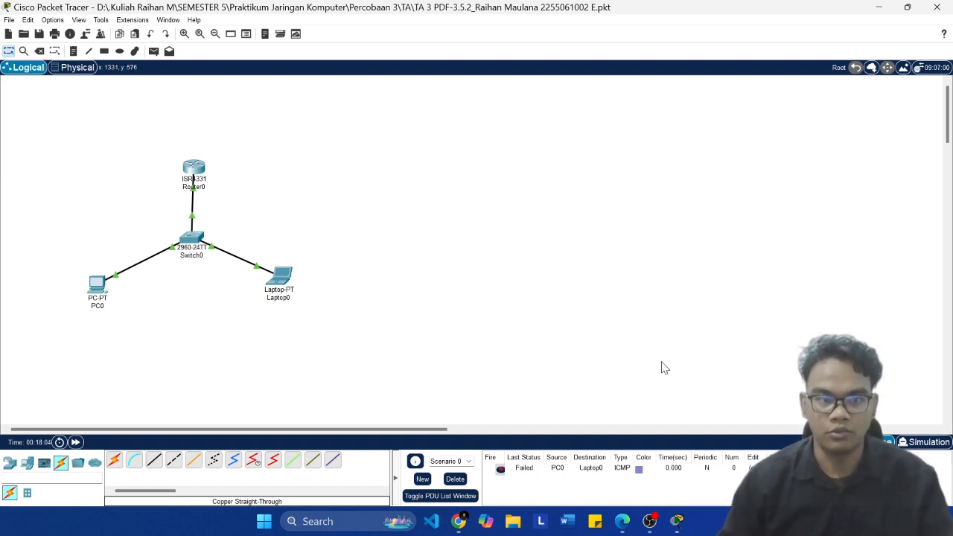
click(649, 522)
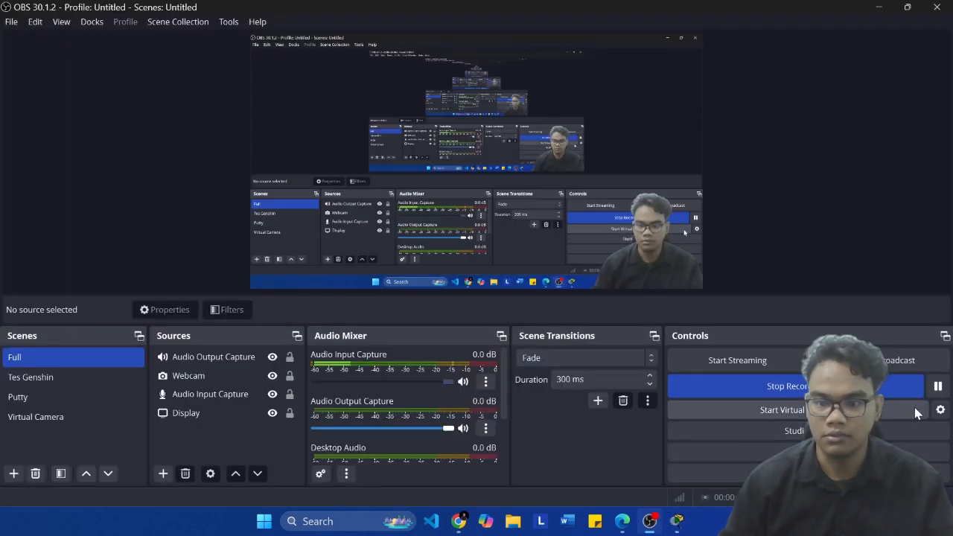
click(650, 241)
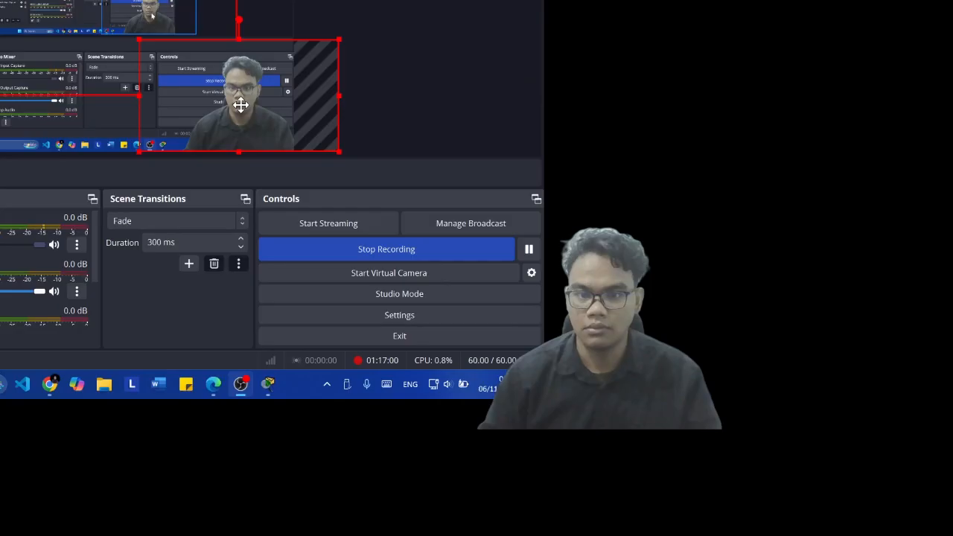